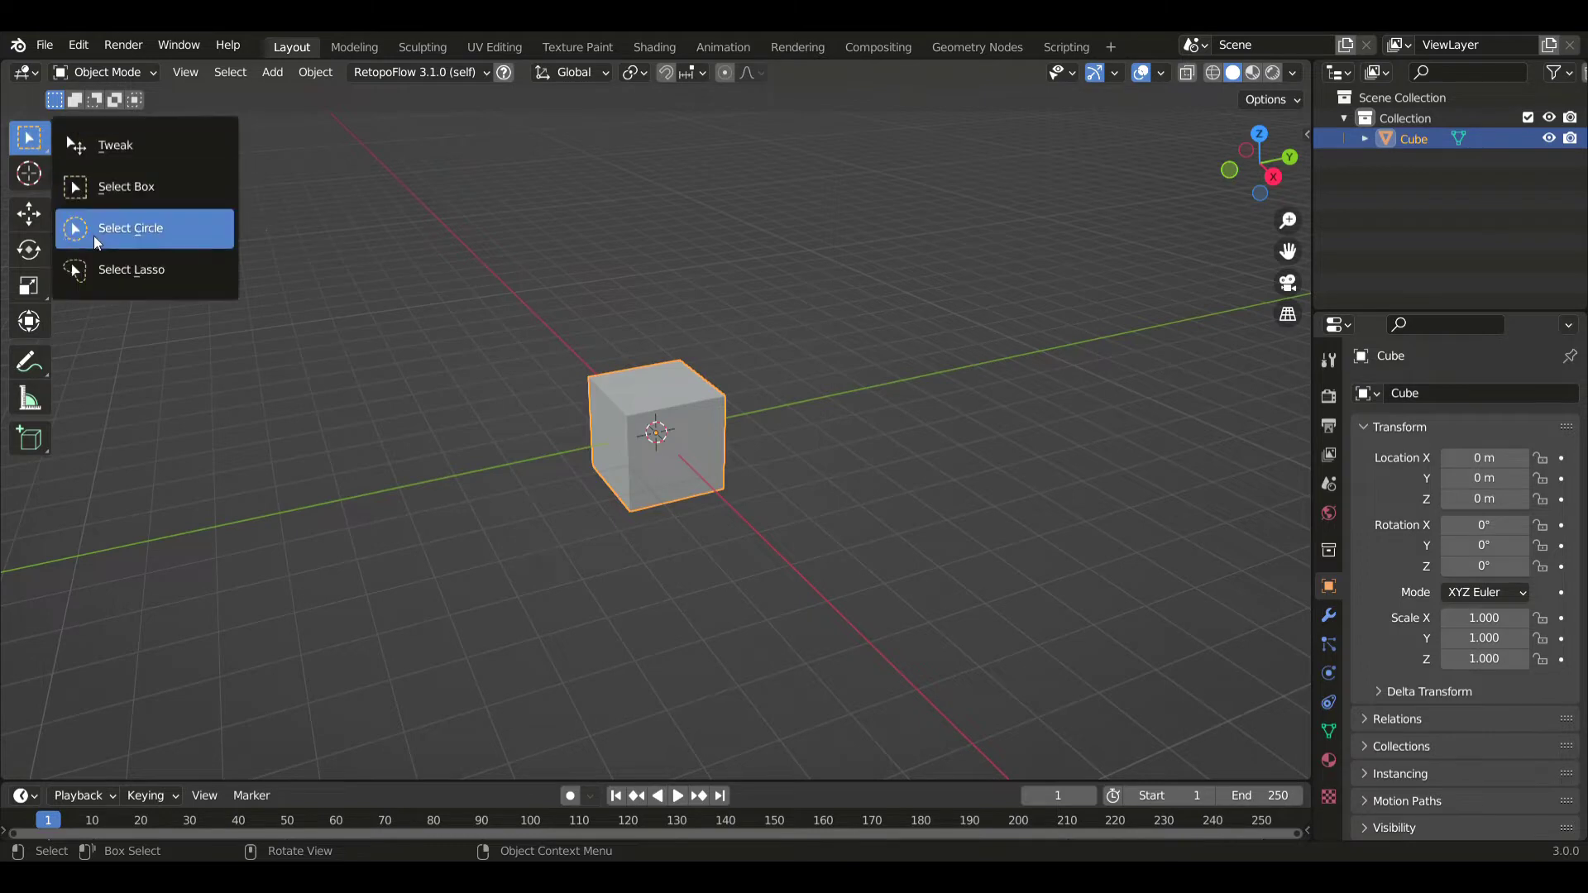
# - Split the cube through its centre with a single loop cut perpendicular to the X axis
pyautogui.press('Tab')
pyautogui.moveTo(14, 151); pyautogui.dragTo(108, 266)
pyautogui.click(28, 585)
pyautogui.moveTo(757, 499); pyautogui.dragTo(809, 507, button='middle')
# - Delete the faces of the cube's half on the negative X side
pyautogui.press('3')
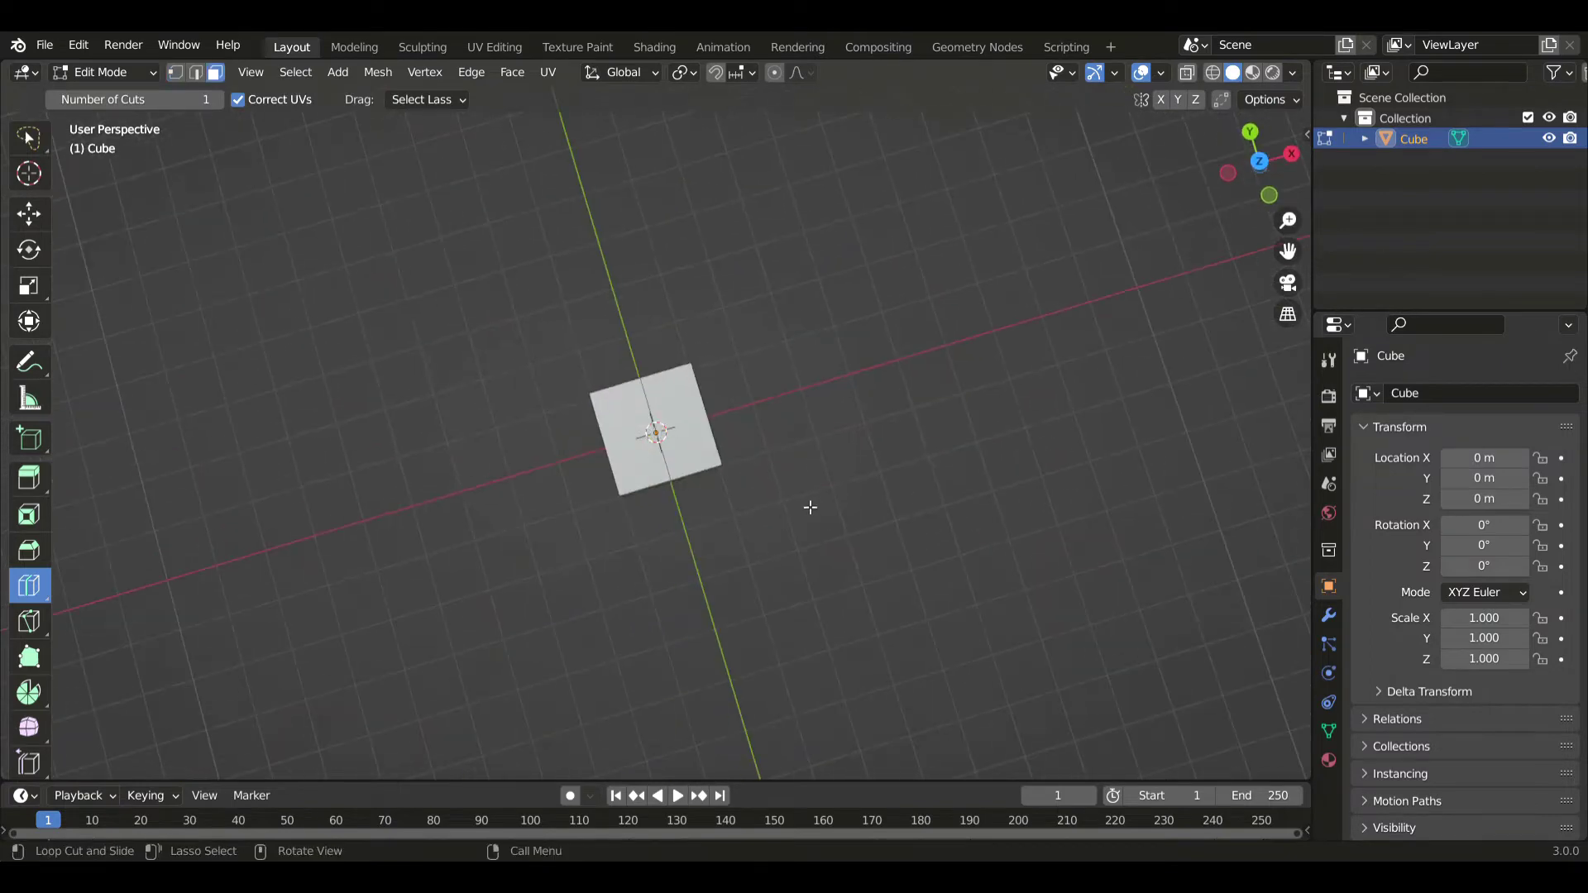
pyautogui.click(29, 138)
pyautogui.moveTo(629, 340); pyautogui.dragTo(701, 571)
pyautogui.press('x')
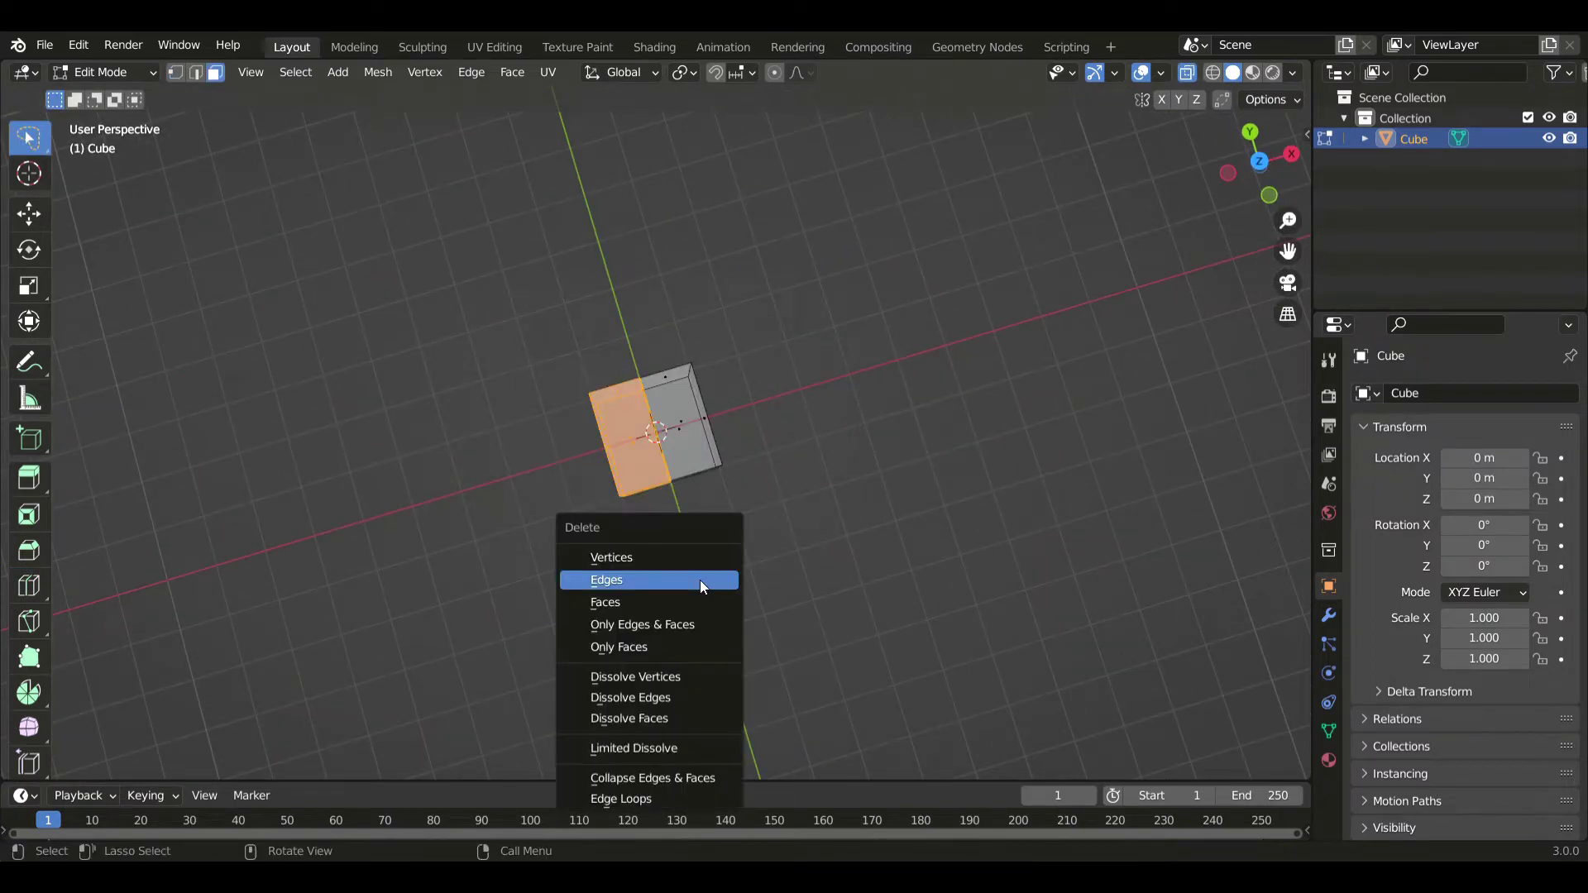
pyautogui.click(677, 602)
pyautogui.press('Tab')
pyautogui.moveTo(677, 603); pyautogui.dragTo(745, 442, button='middle')
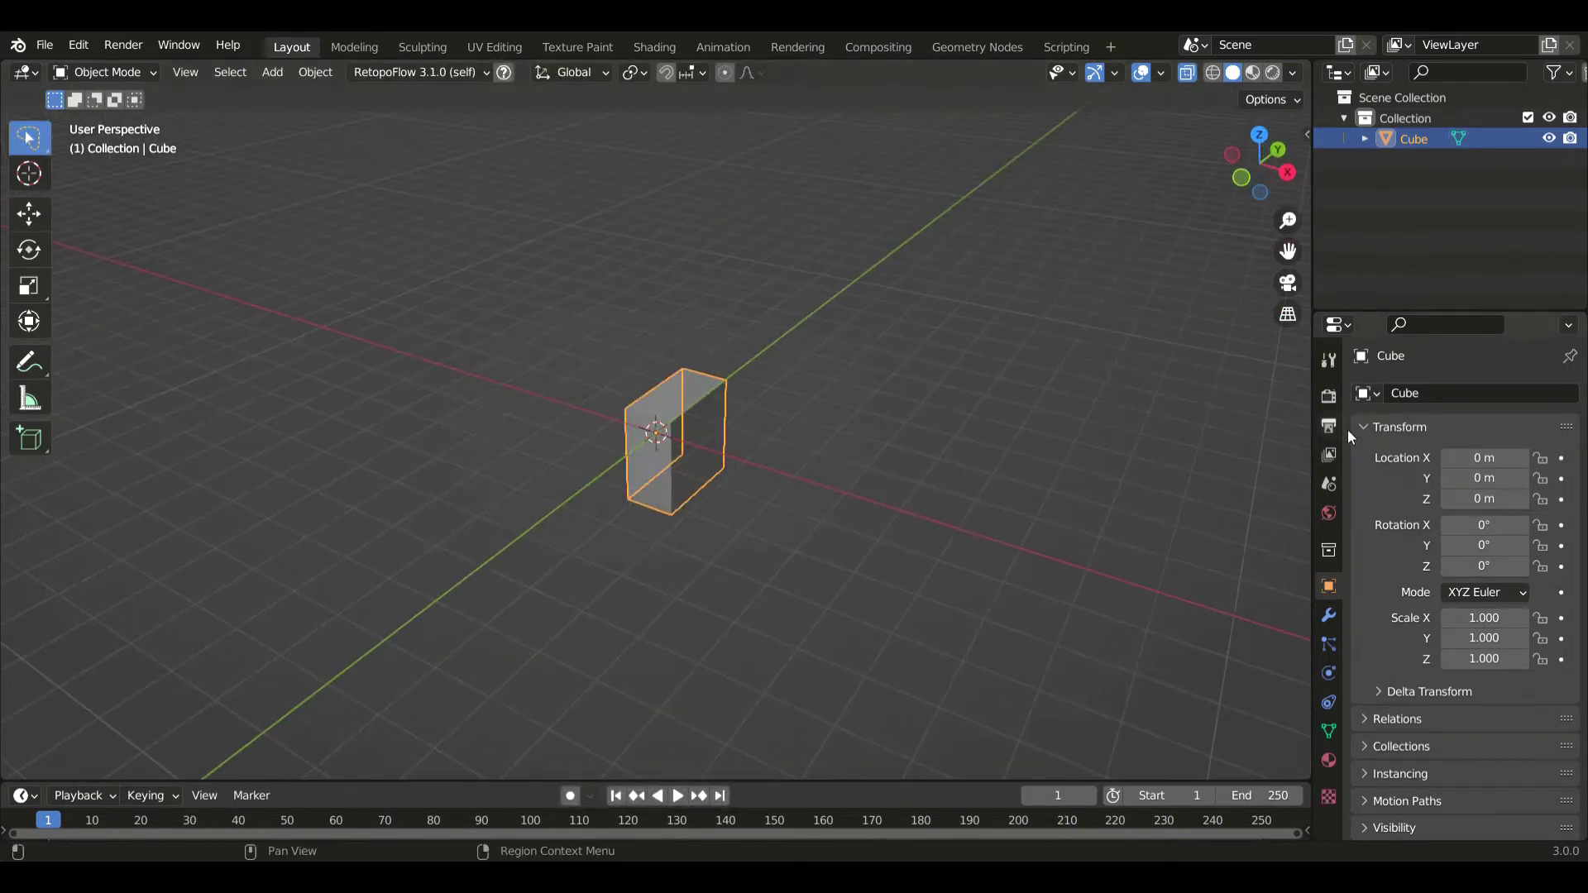
# - Add a Mirror modifier on the X axis to the half cube and enable Clipping
pyautogui.click(1330, 616)
pyautogui.click(1398, 396)
pyautogui.click(1159, 609)
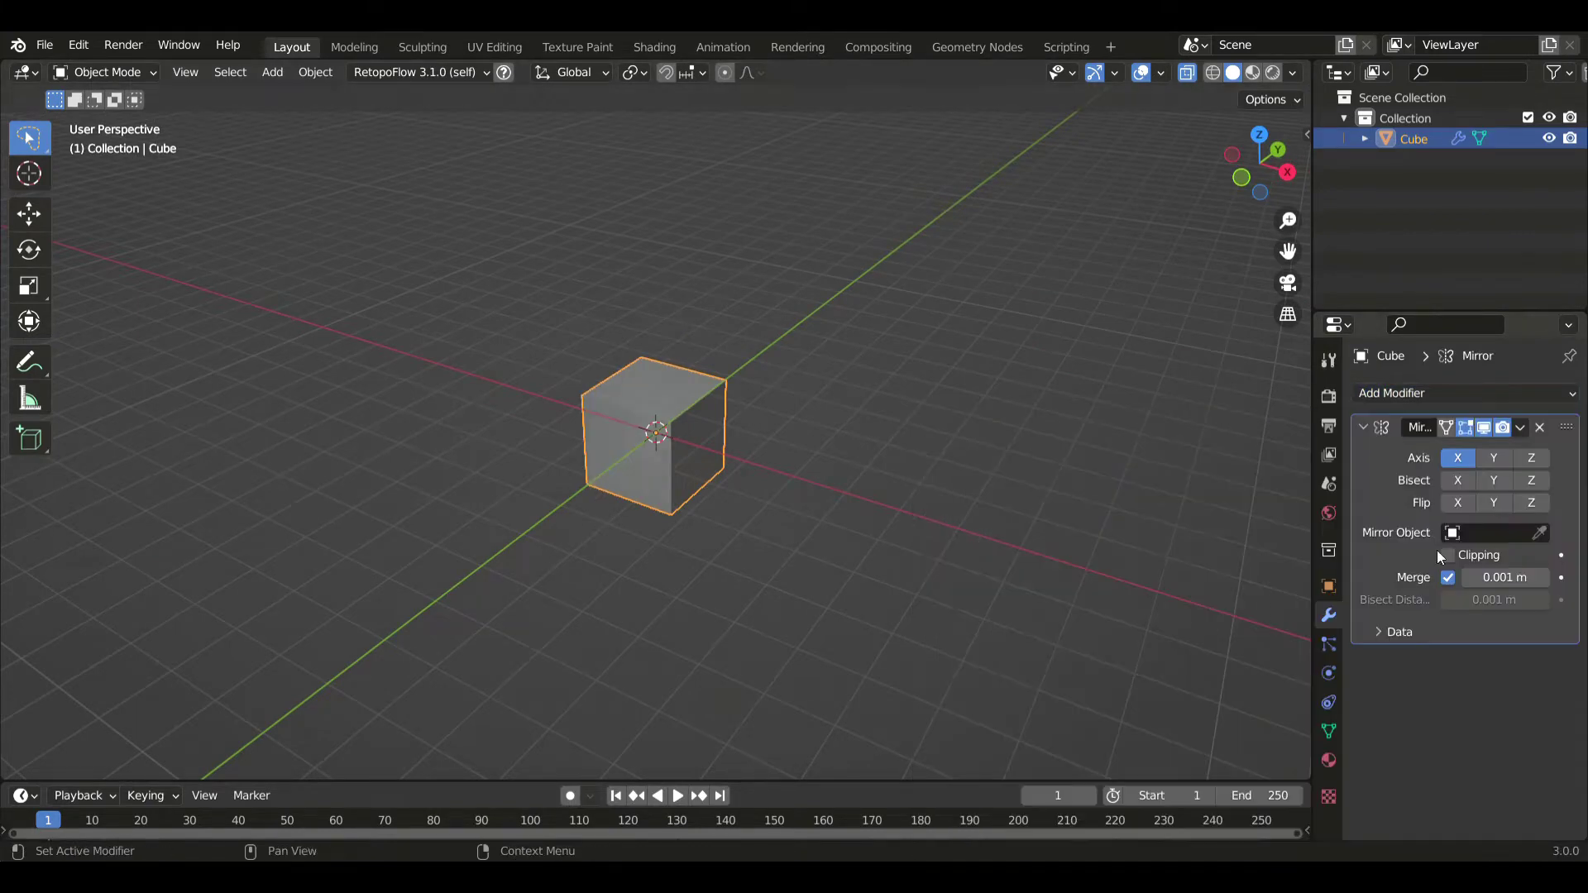
# - In the right side view, move the negative Y end face outward and enlarge it to about 1.2 times
pyautogui.press('Tab')
pyautogui.press('KP_3')
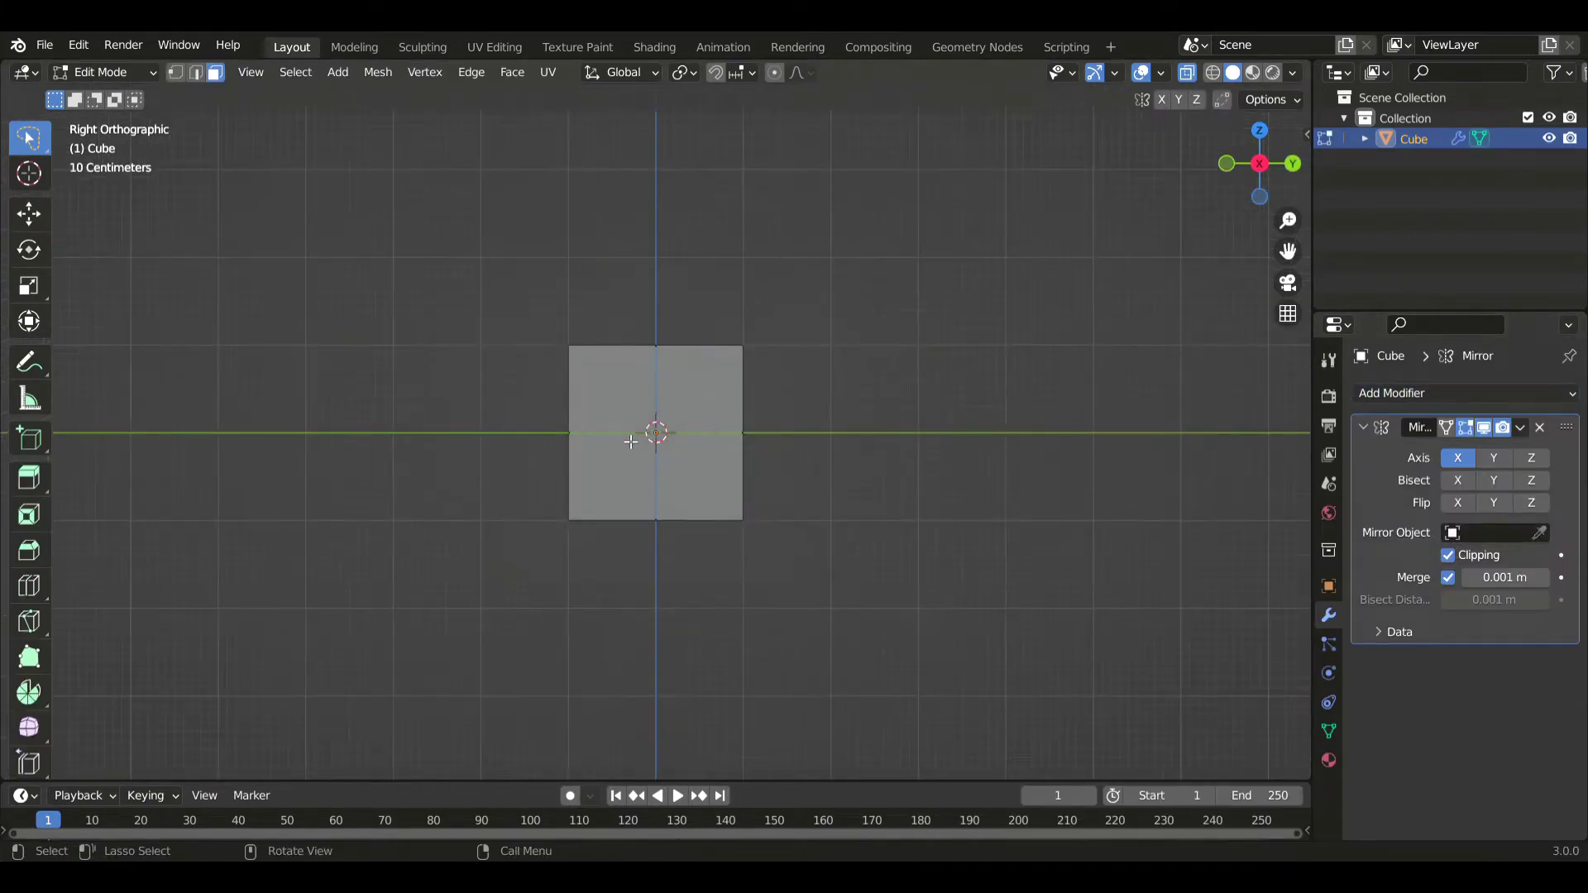
pyautogui.scroll(-1, 678, 464)
pyautogui.press('g')
pyautogui.click(668, 465)
pyautogui.press('s')
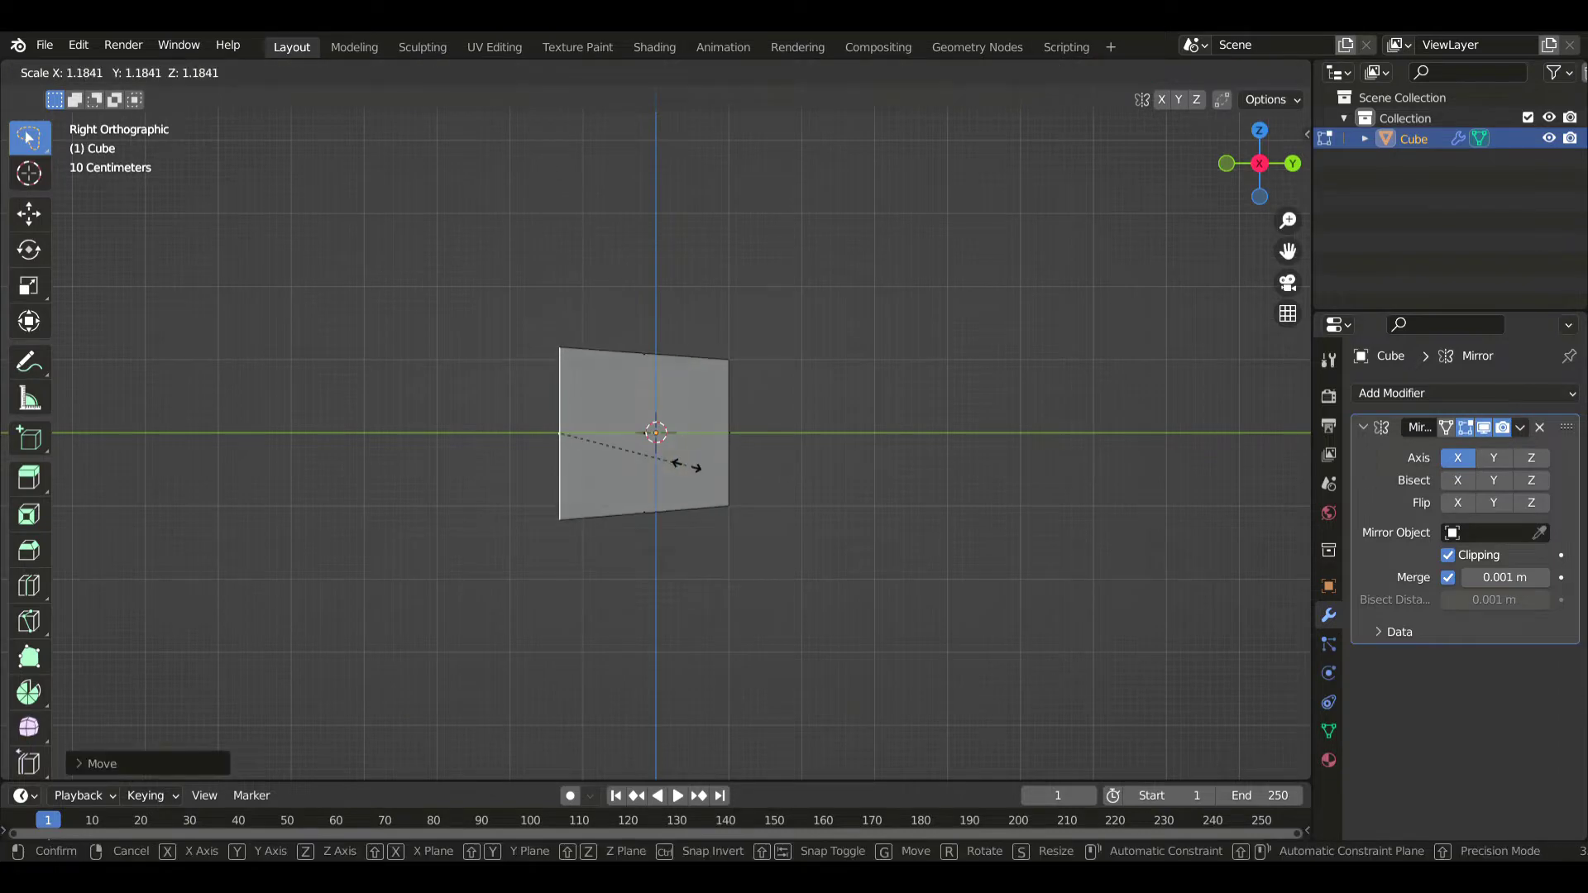
pyautogui.click(685, 470)
# - Extrude the negative Y end face outward, shrink it and shift it slightly further out
pyautogui.press('e')
pyautogui.click(644, 463)
pyautogui.press('s')
pyautogui.click(609, 458)
pyautogui.press('g')
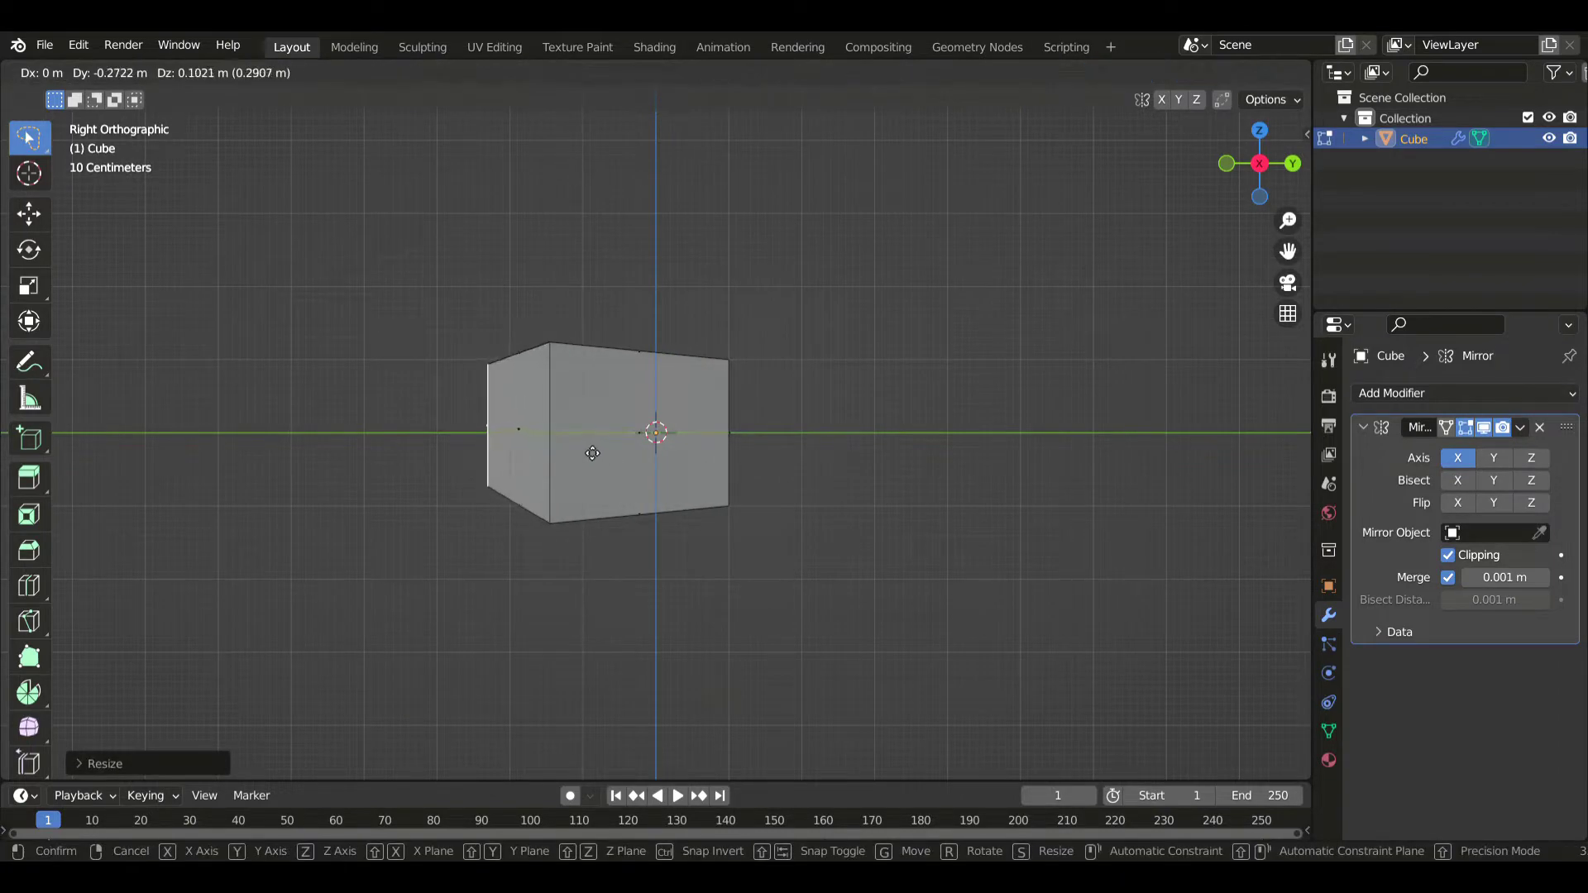
pyautogui.click(591, 450)
# - Pull the positive Y end face outward and extrude a narrower section from it, stretched further along Y
pyautogui.press('g')
pyautogui.click(841, 481)
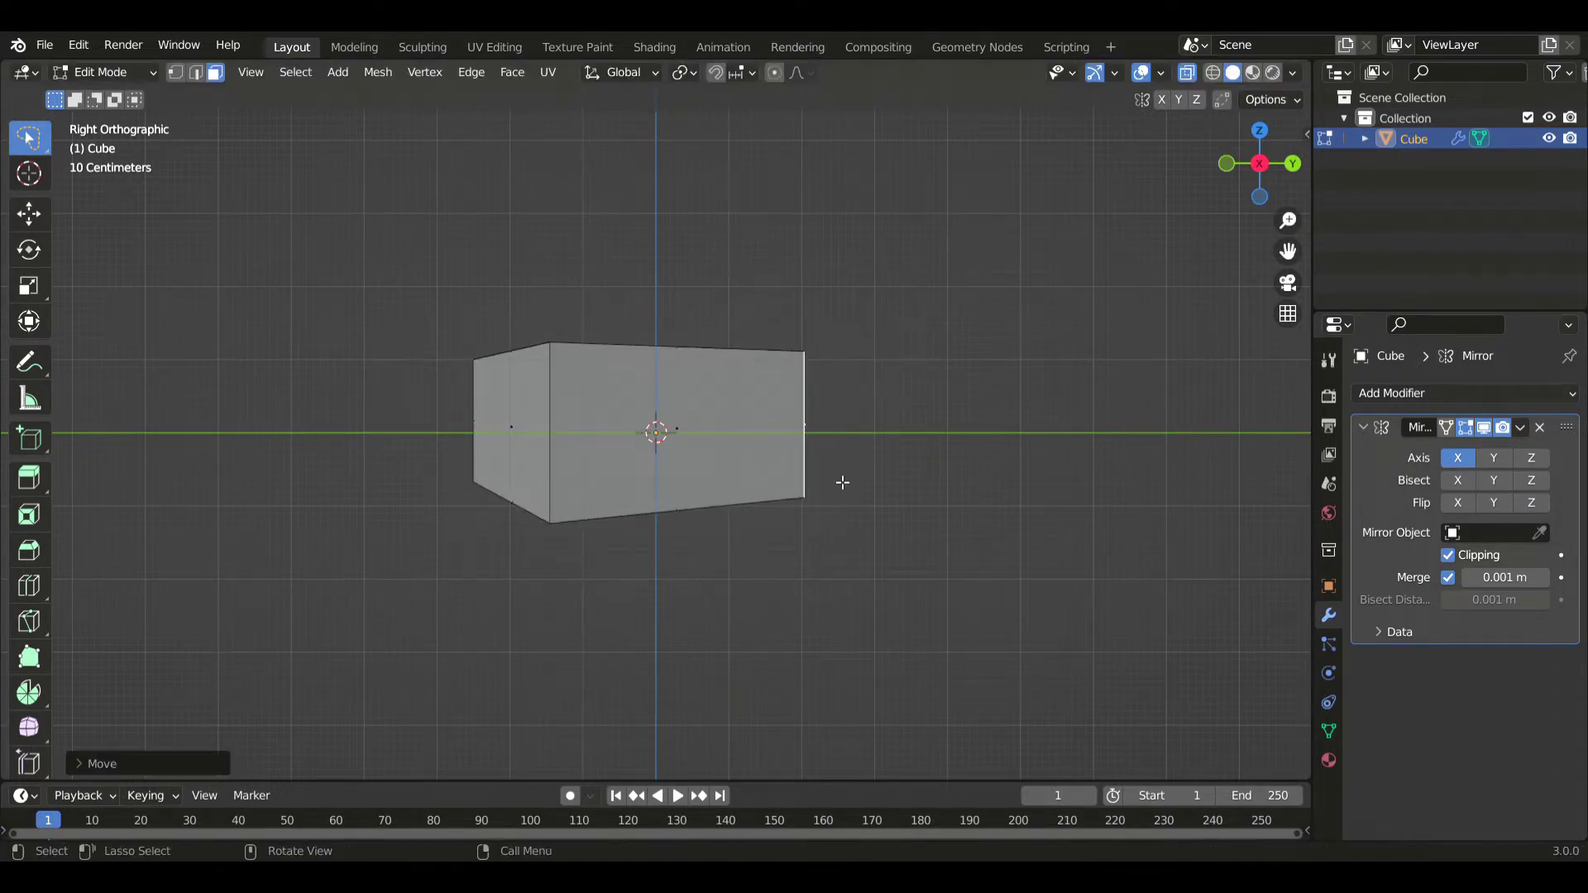
pyautogui.press('e')
pyautogui.click(903, 485)
pyautogui.press('g')
pyautogui.click(932, 489)
pyautogui.press('s')
pyautogui.click(841, 489)
pyautogui.scroll(-3, 845, 499)
pyautogui.press('g')
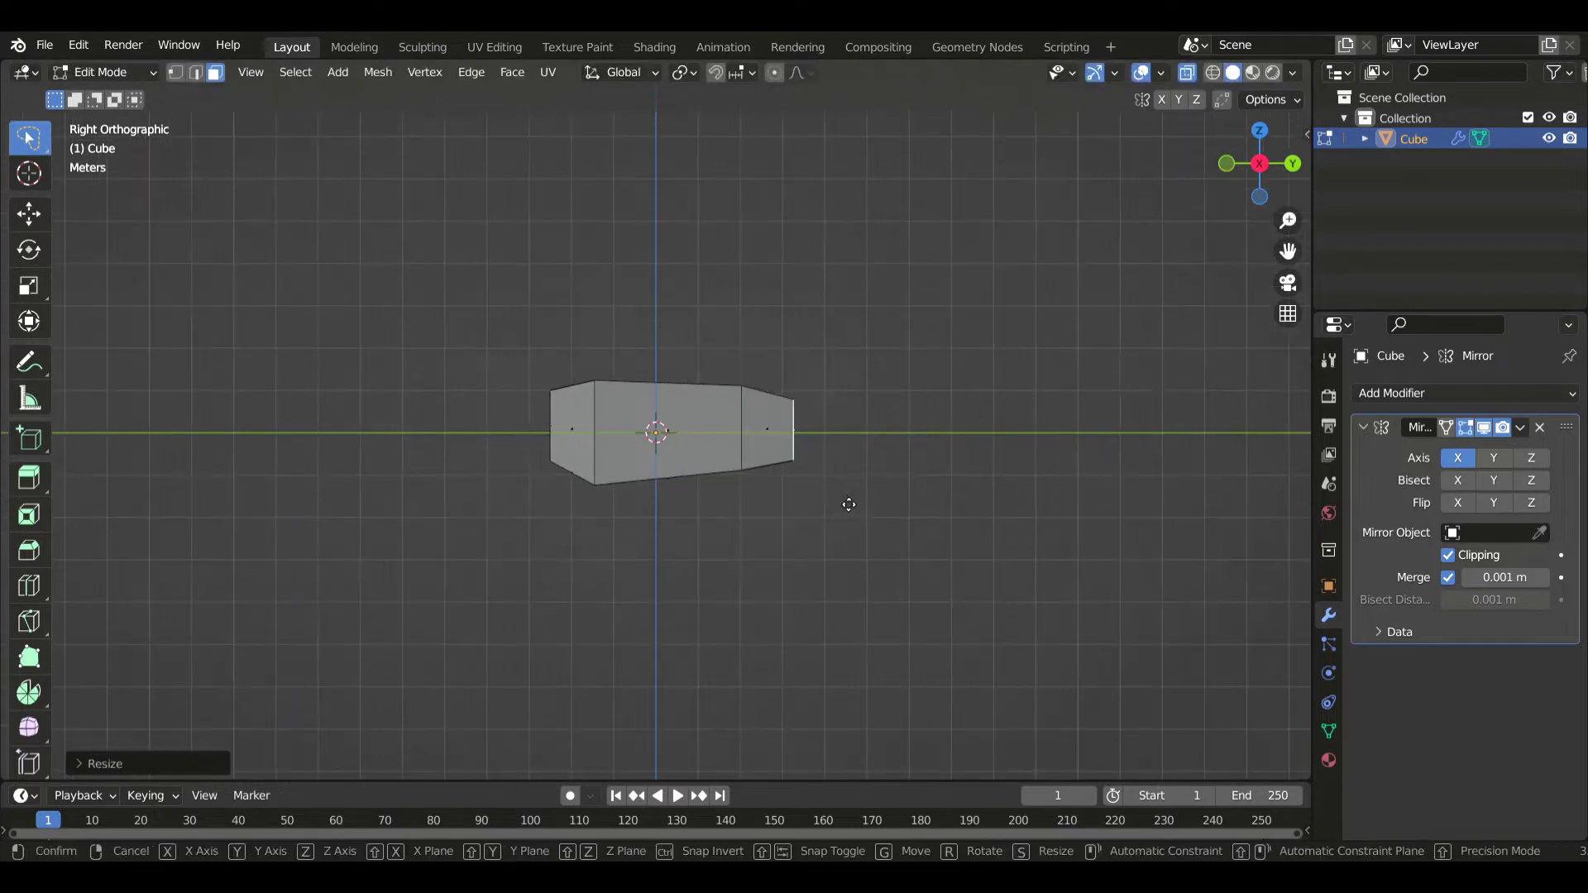
pyautogui.click(935, 505)
# - Extrude a long tail from the positive Y end, taper its tip and move the tip outward and slightly down
pyautogui.press('e')
pyautogui.click(1124, 535)
pyautogui.press('s')
pyautogui.click(1106, 493)
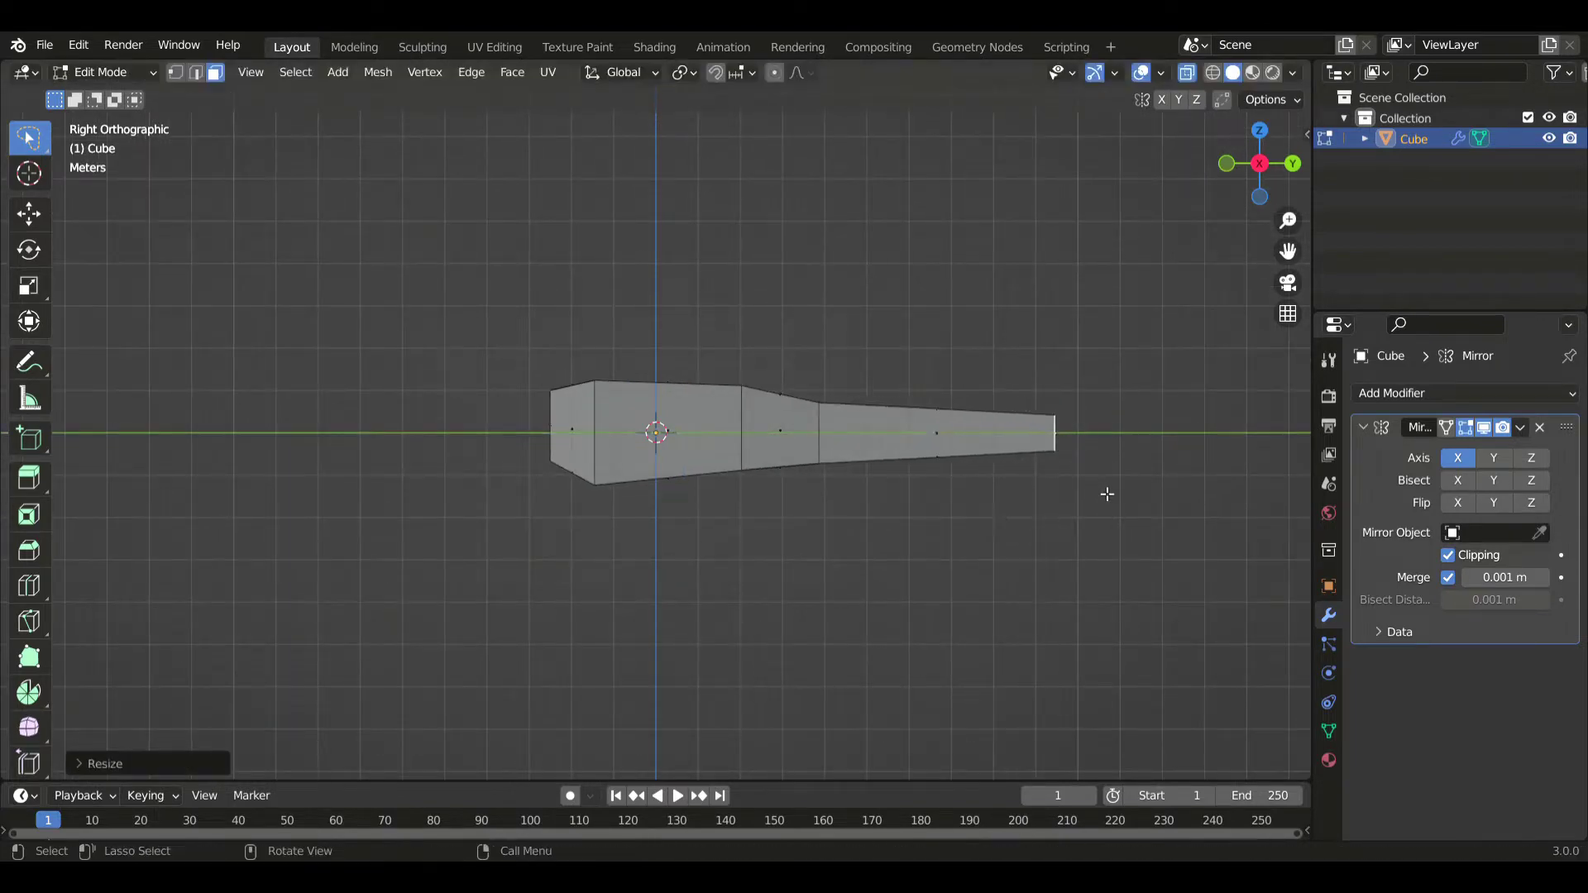
pyautogui.press('g')
pyautogui.click(1170, 525)
pyautogui.press('s')
pyautogui.click(1183, 530)
pyautogui.press('g')
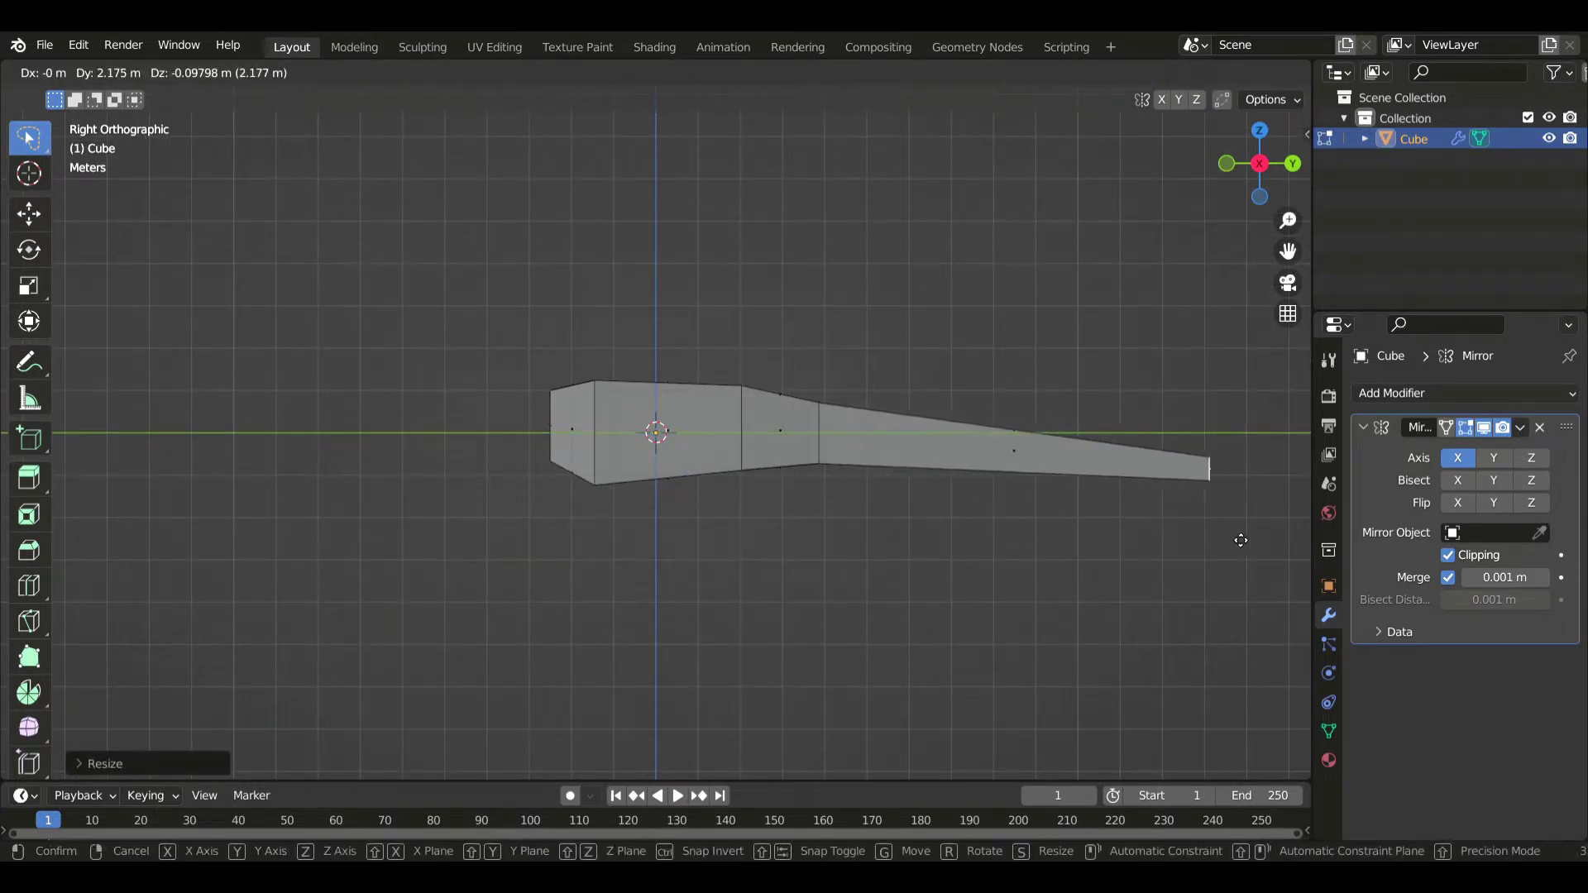
pyautogui.click(1243, 542)
# - Raise the upper edge at the tail's base and the lower edges of the section leading into the tail
pyautogui.scroll(1, 926, 484)
pyautogui.moveTo(829, 371); pyautogui.dragTo(887, 401)
pyautogui.press('g')
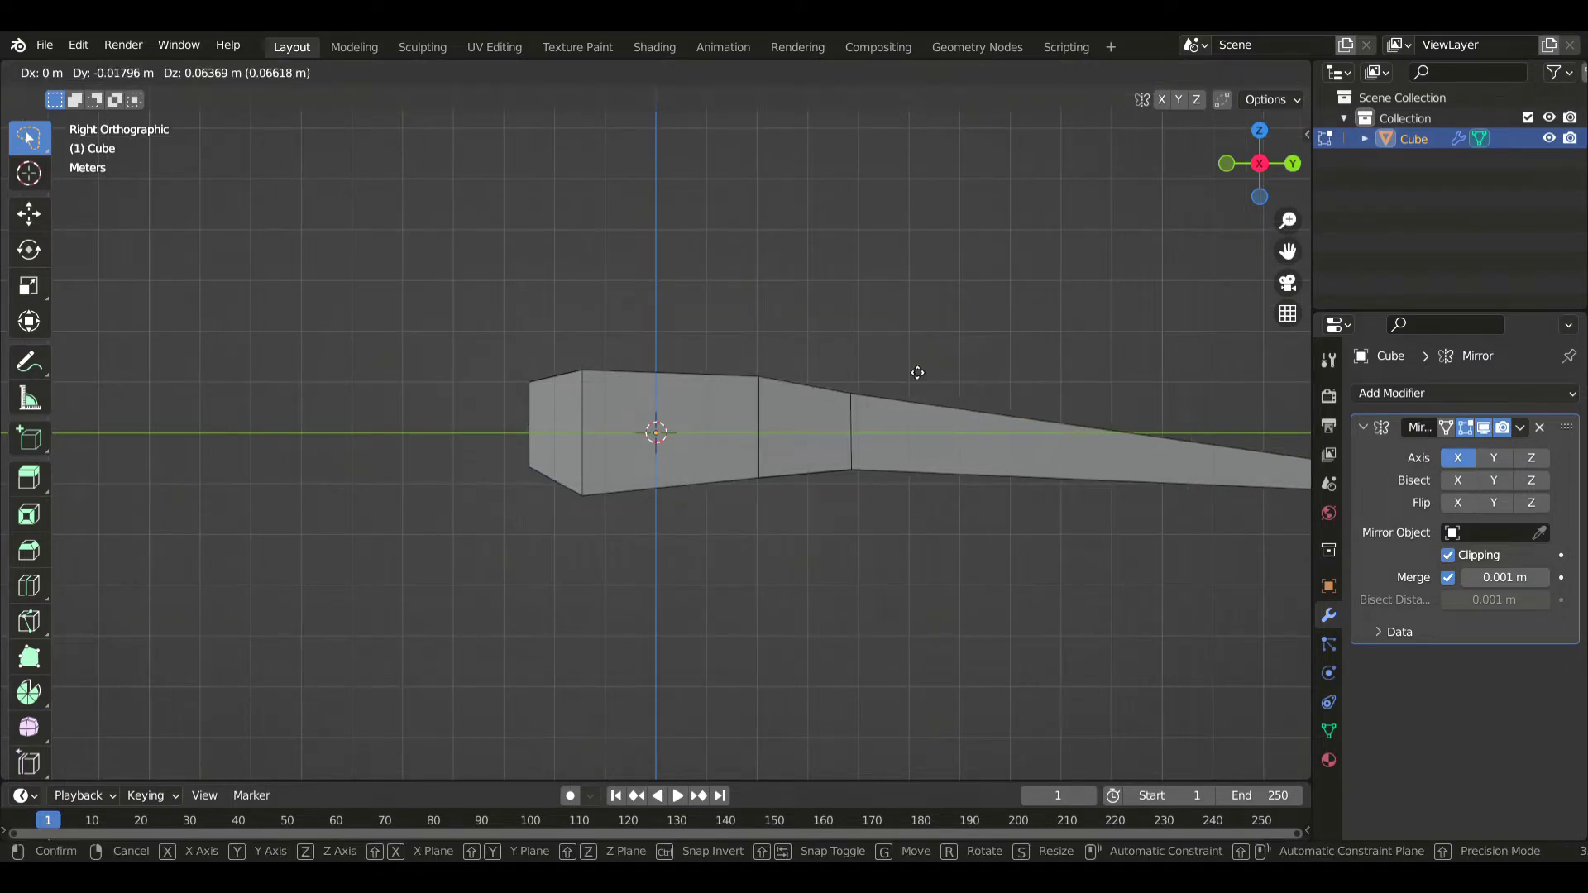
pyautogui.click(919, 371)
pyautogui.moveTo(784, 445); pyautogui.dragTo(784, 534)
pyautogui.press('g')
pyautogui.click(806, 559)
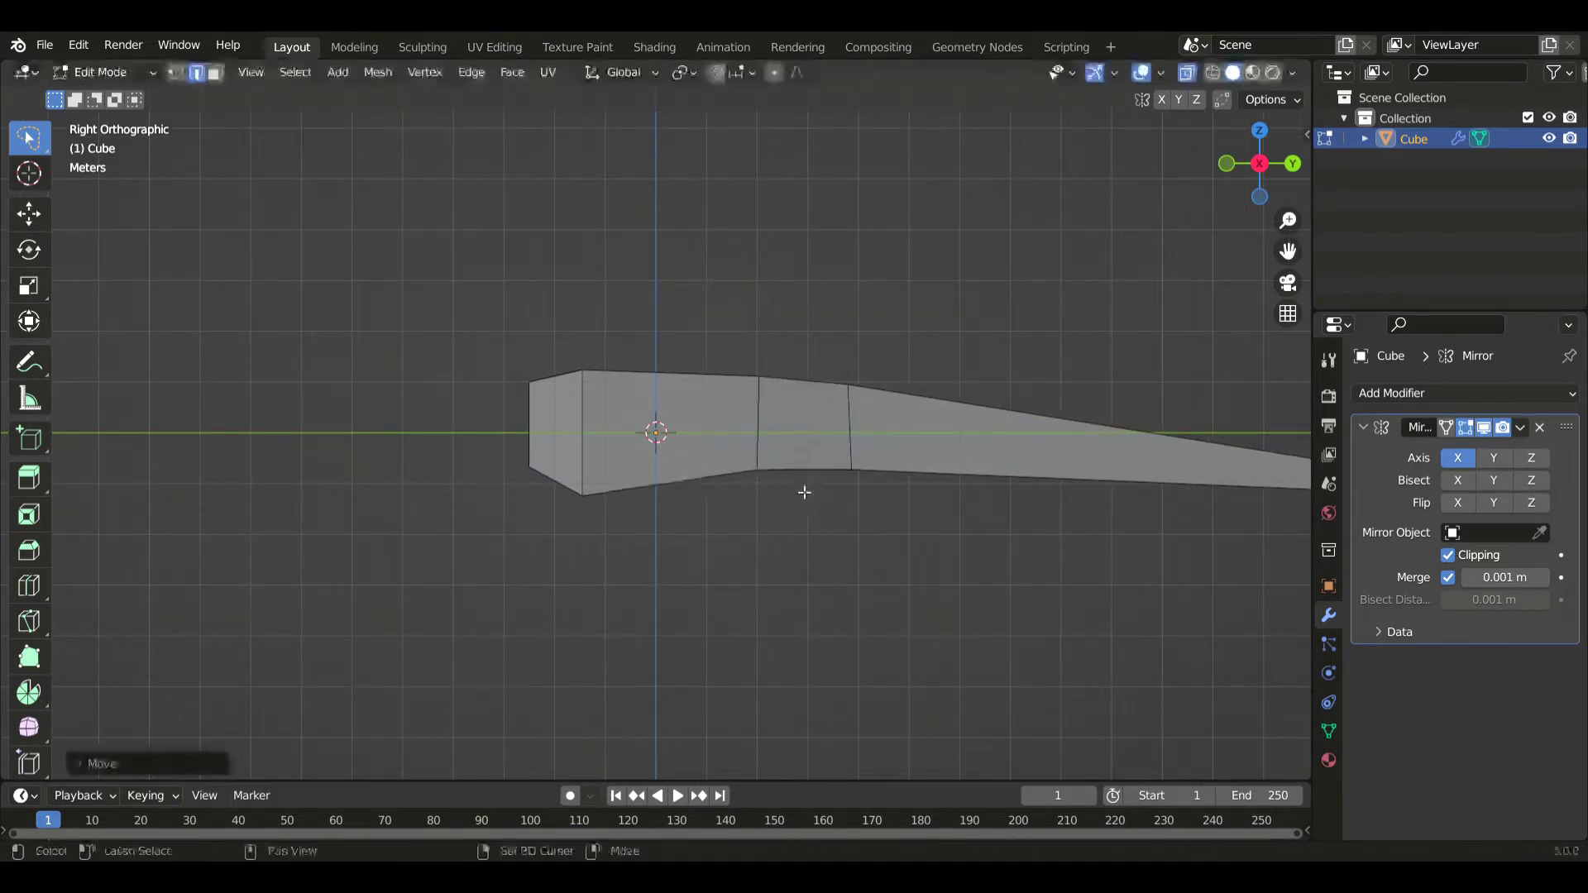
pyautogui.click(941, 494)
pyautogui.press('g')
pyautogui.click(838, 434)
# - Extrude the negative Y end face into a short neck section and adjust its end's size and height
pyautogui.keyDown('shift'); pyautogui.moveTo(581, 438); pyautogui.dragTo(748, 439); pyautogui.keyUp('shift')
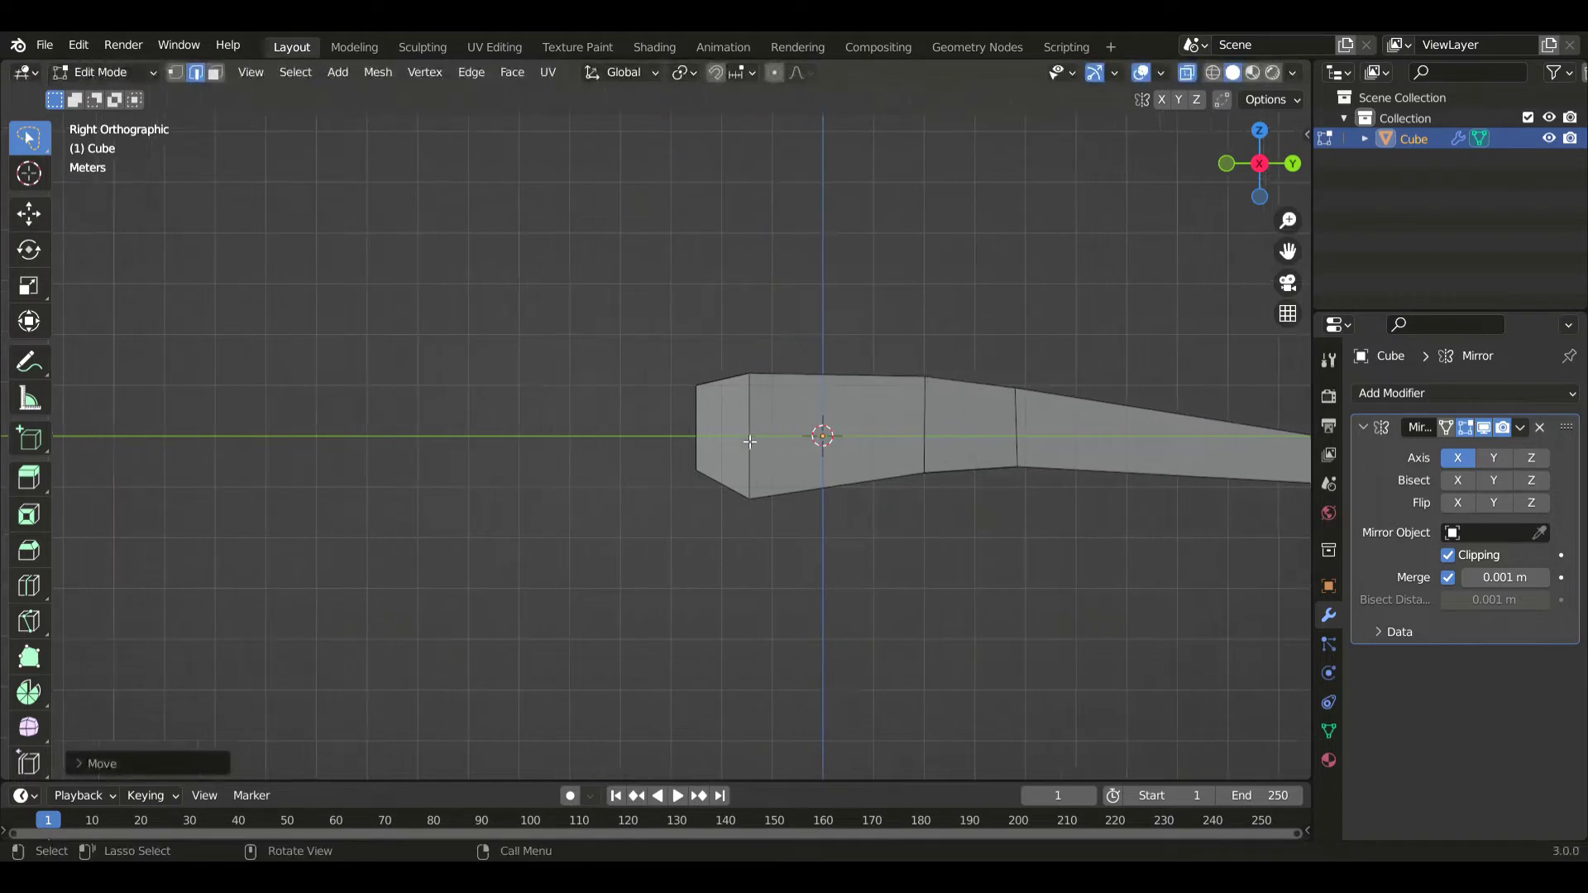
pyautogui.scroll(2, 745, 440)
pyautogui.press('3')
pyautogui.press('e')
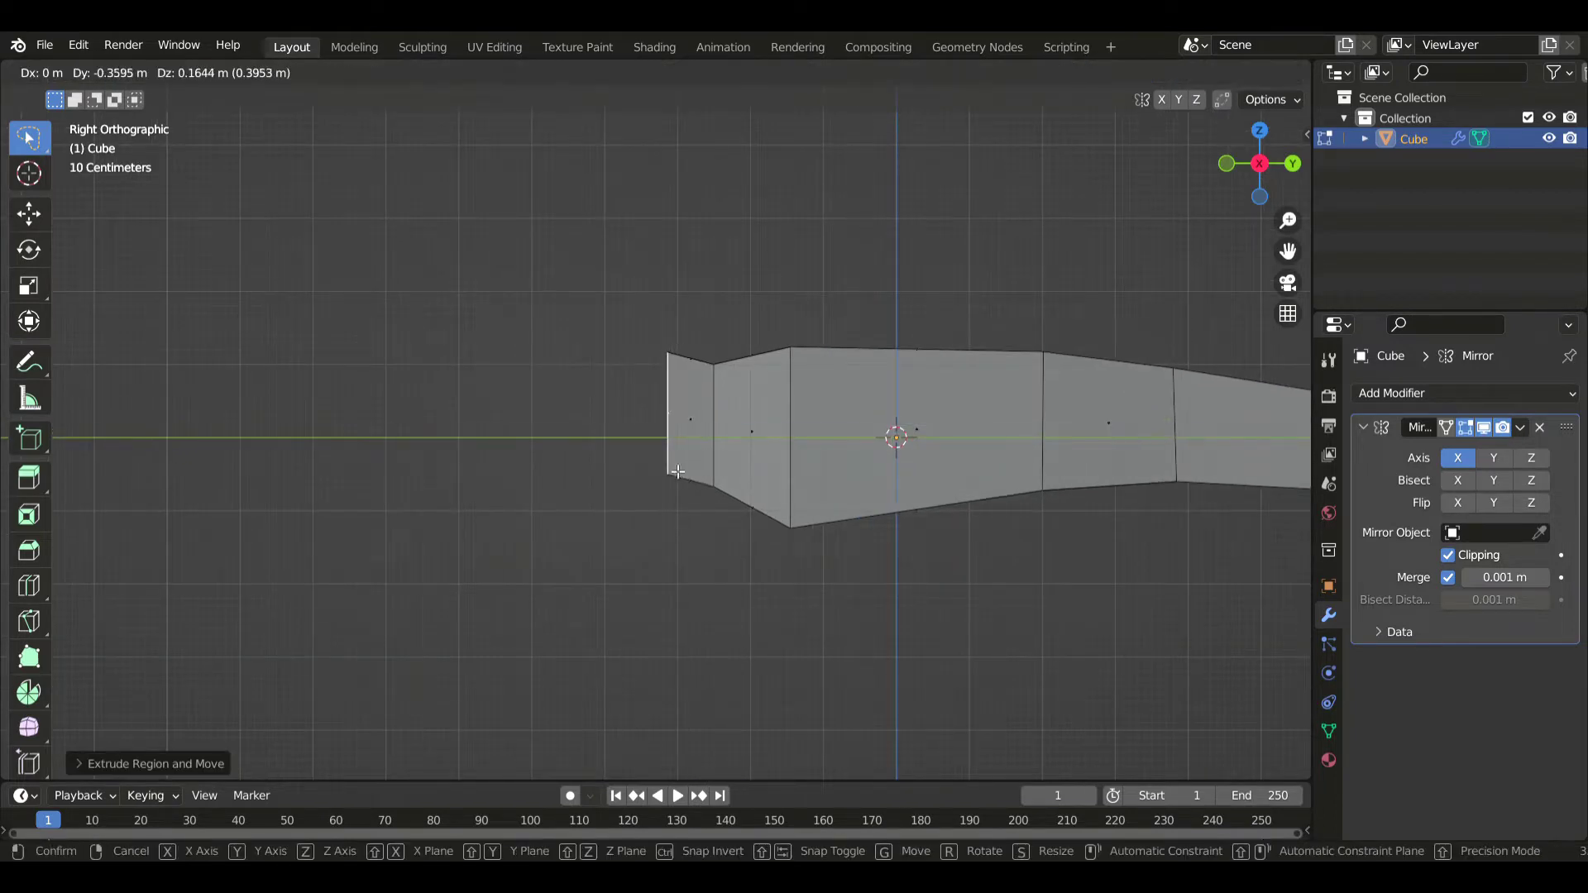
pyautogui.click(677, 472)
pyautogui.press('s')
pyautogui.click(788, 465)
pyautogui.press('g')
pyautogui.click(786, 497)
# - Raise the top edge where the neck section begins to level the upper outline
pyautogui.press('2')
pyautogui.moveTo(735, 440); pyautogui.dragTo(686, 295)
pyautogui.press('g')
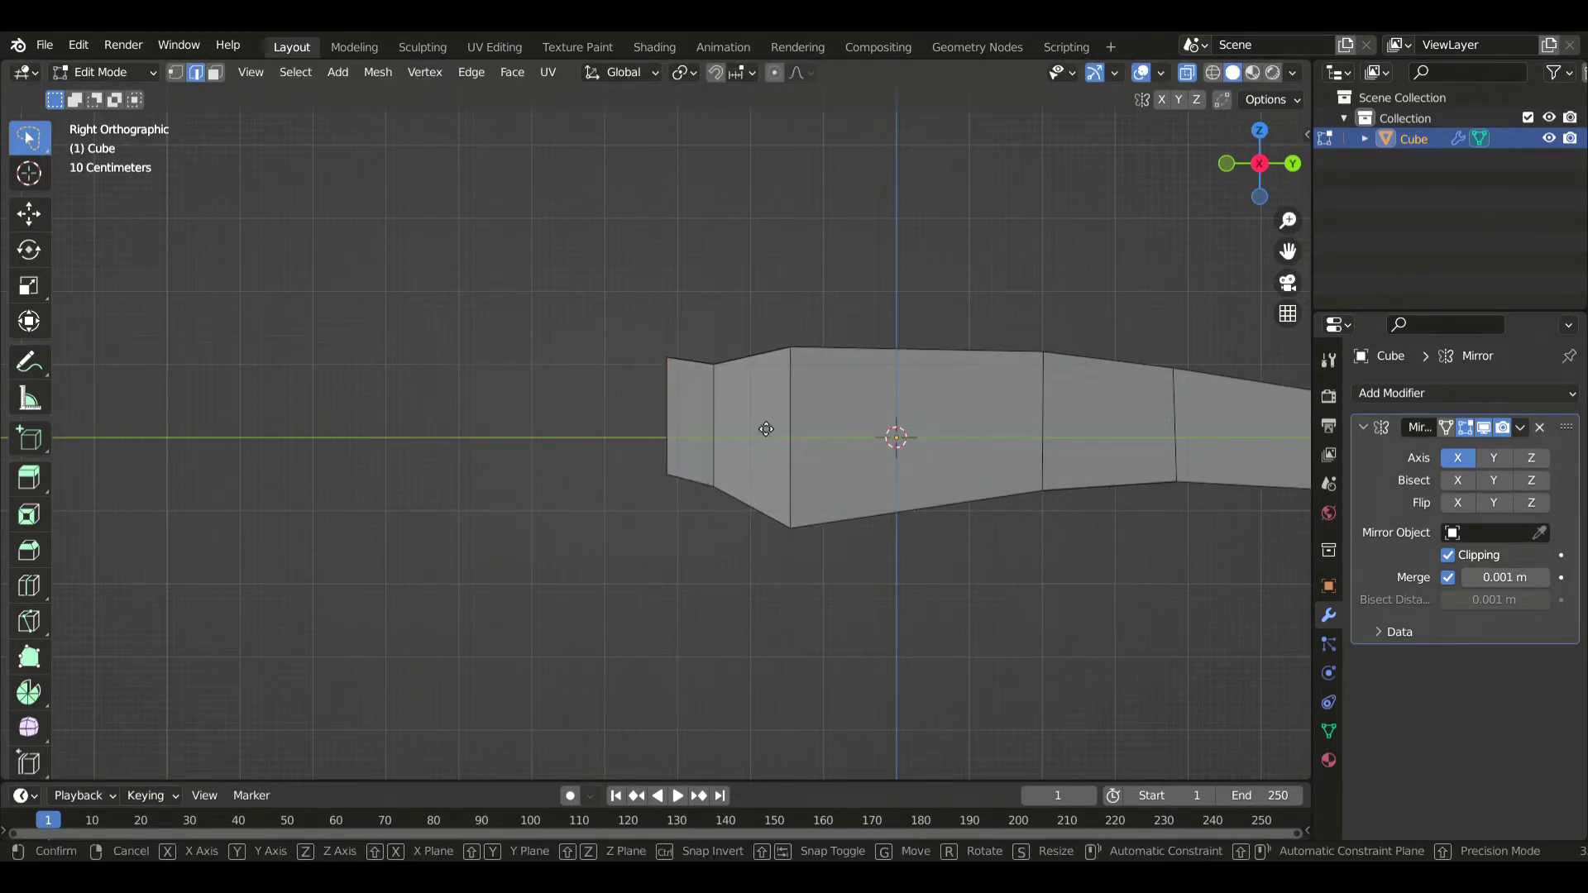
pyautogui.click(757, 360)
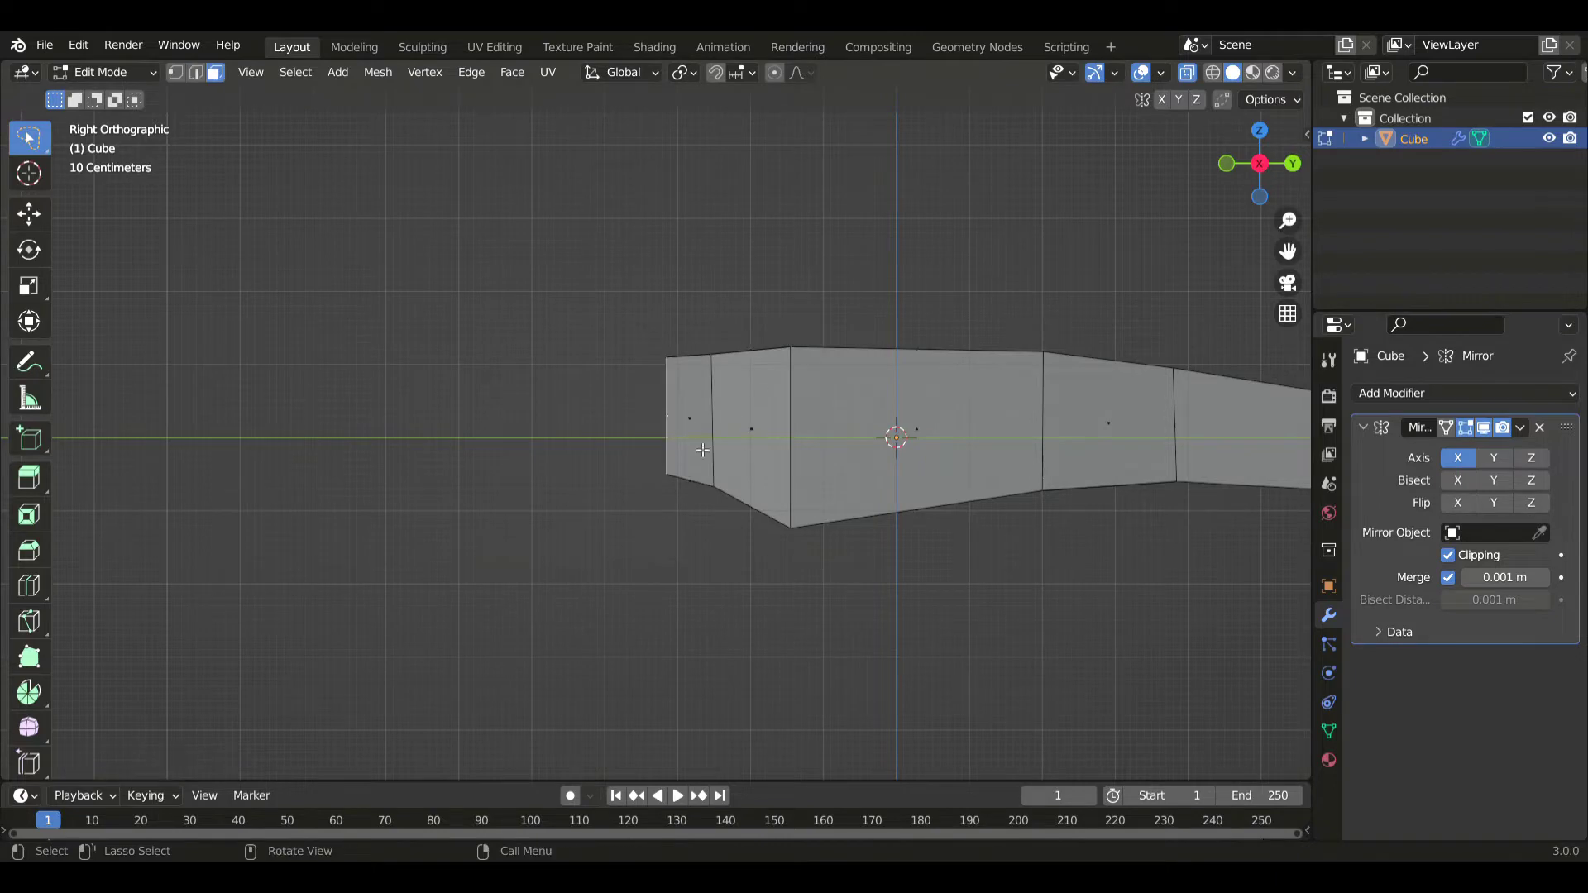
# - Move the neck's end face slightly up, extrude a thin ring from it and enlarge the new face slightly
pyautogui.press('g')
pyautogui.click(720, 439)
pyautogui.press('e')
pyautogui.click(700, 446)
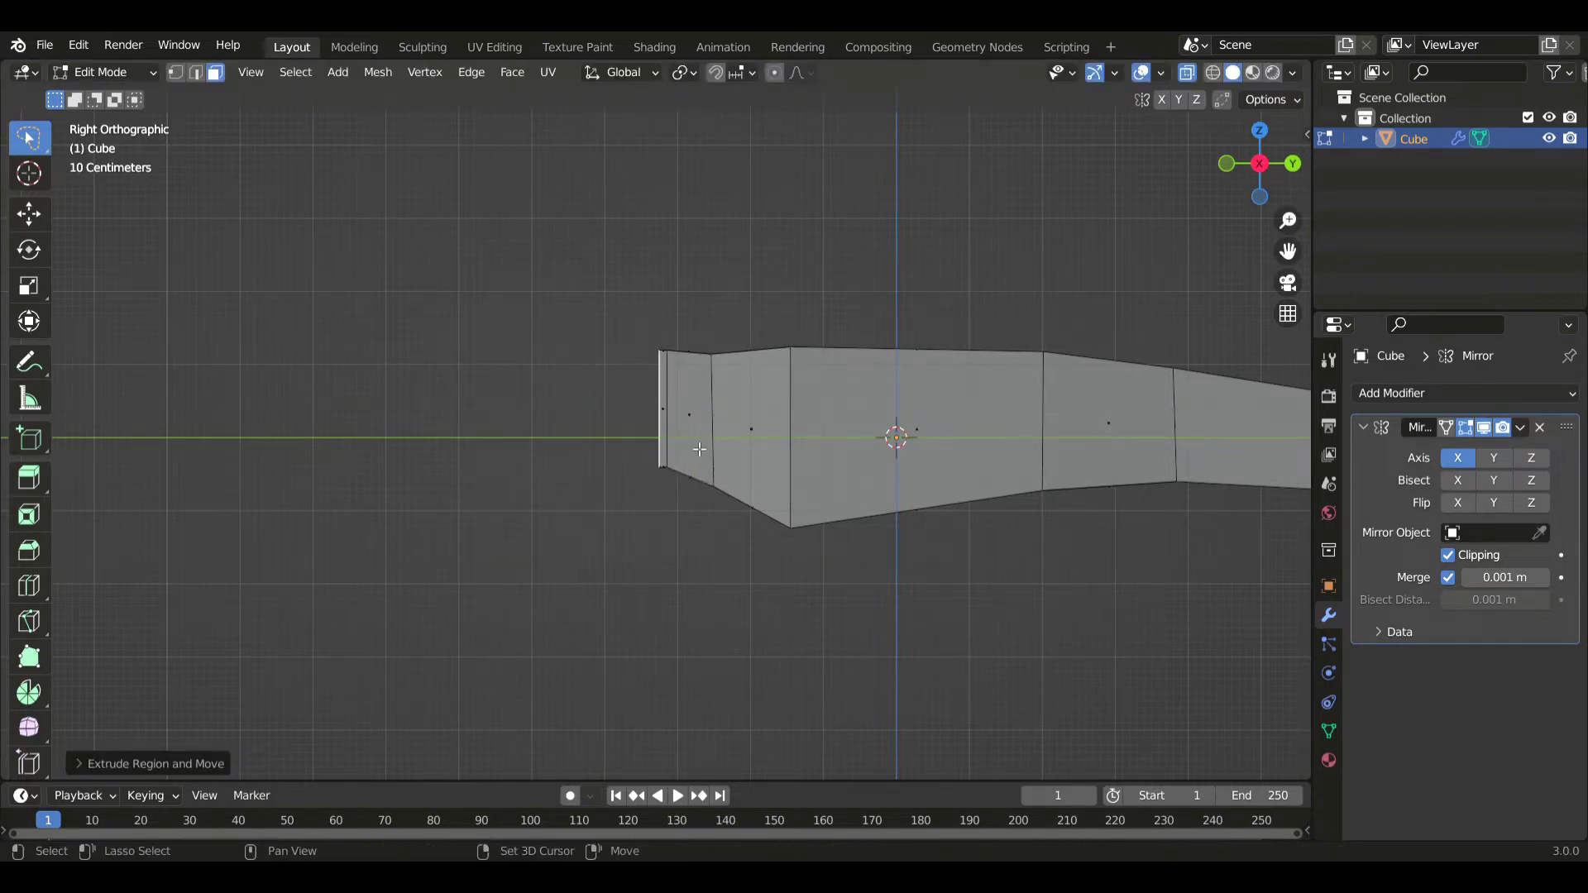
pyautogui.press('s')
pyautogui.click(727, 454)
# - Extrude a head block from the ring's end face, tilt the front face and move it forward and down
pyautogui.press('e')
pyautogui.press('e')
pyautogui.click(703, 456)
pyautogui.press('g')
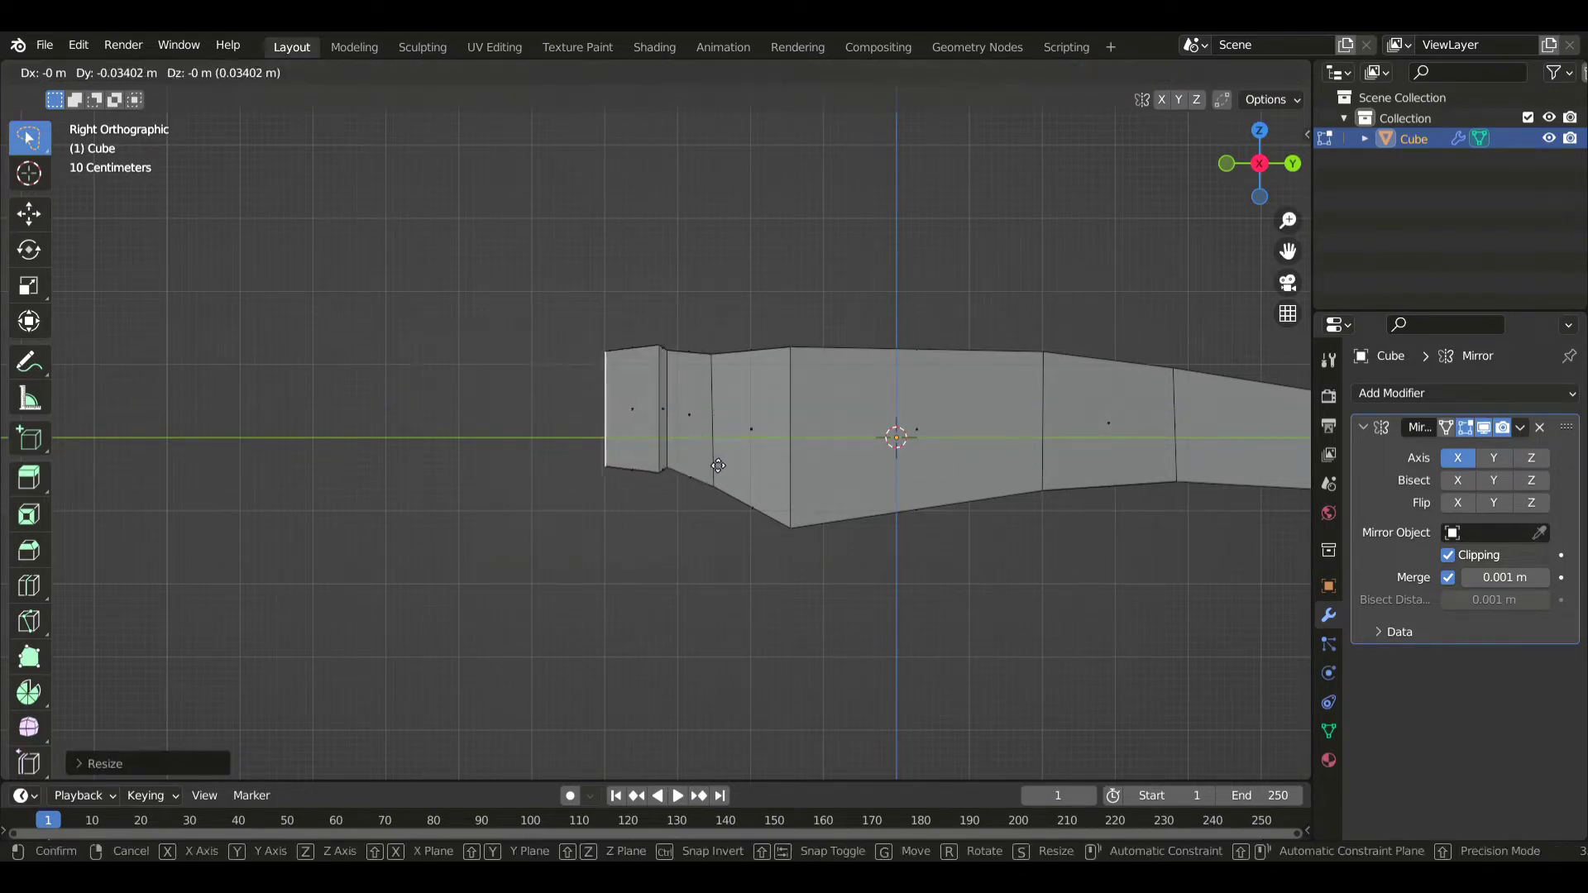
pyautogui.click(708, 460)
pyautogui.press('r')
pyautogui.click(709, 463)
pyautogui.press('g')
pyautogui.click(579, 506)
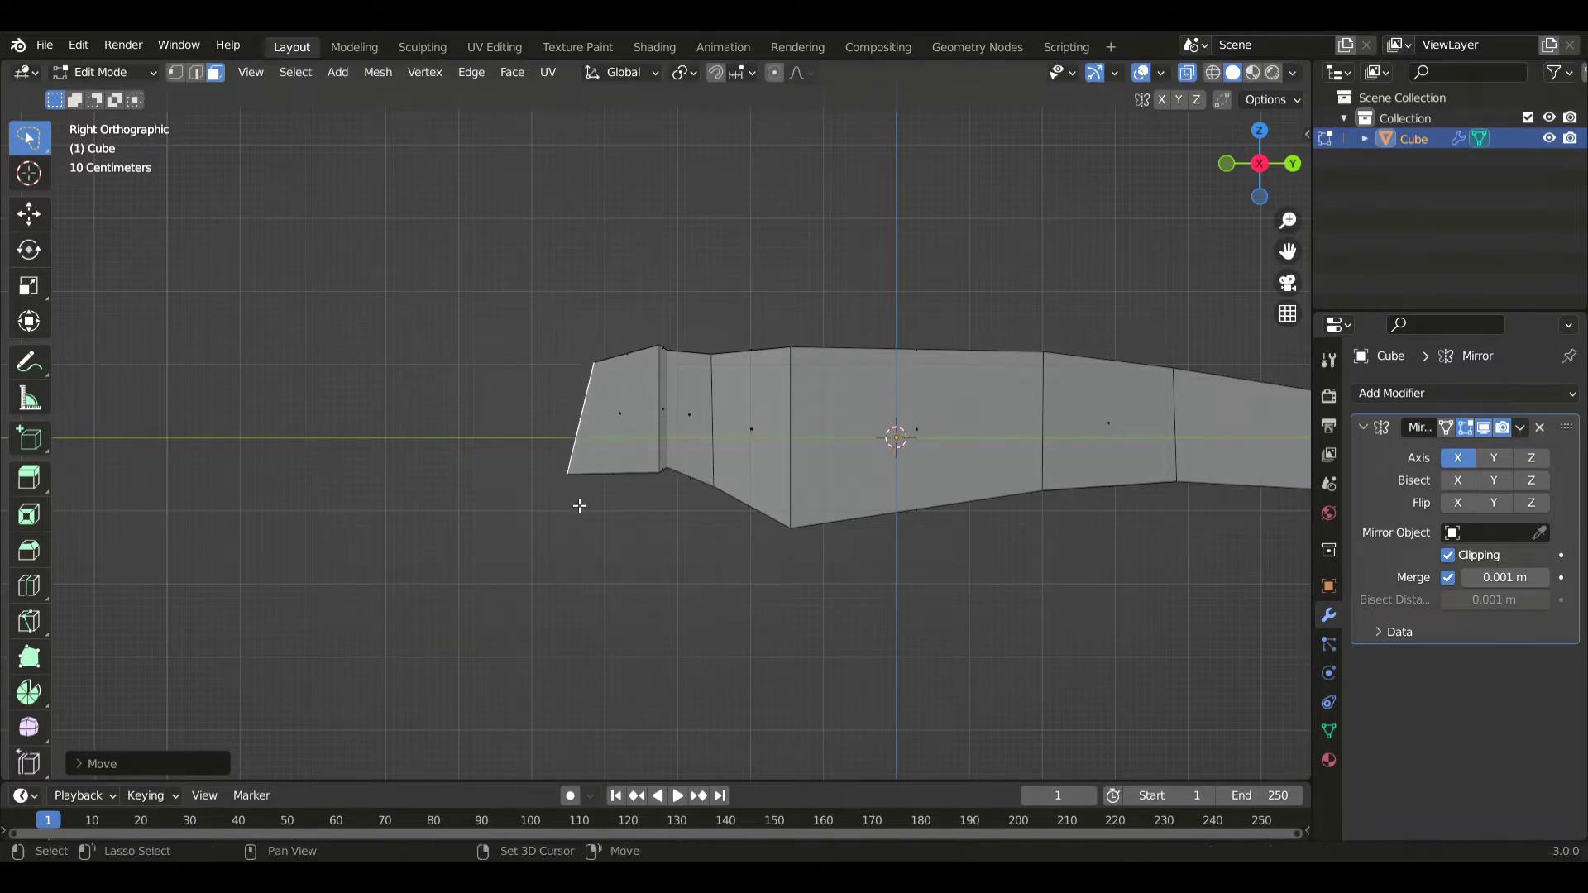
pyautogui.press('g')
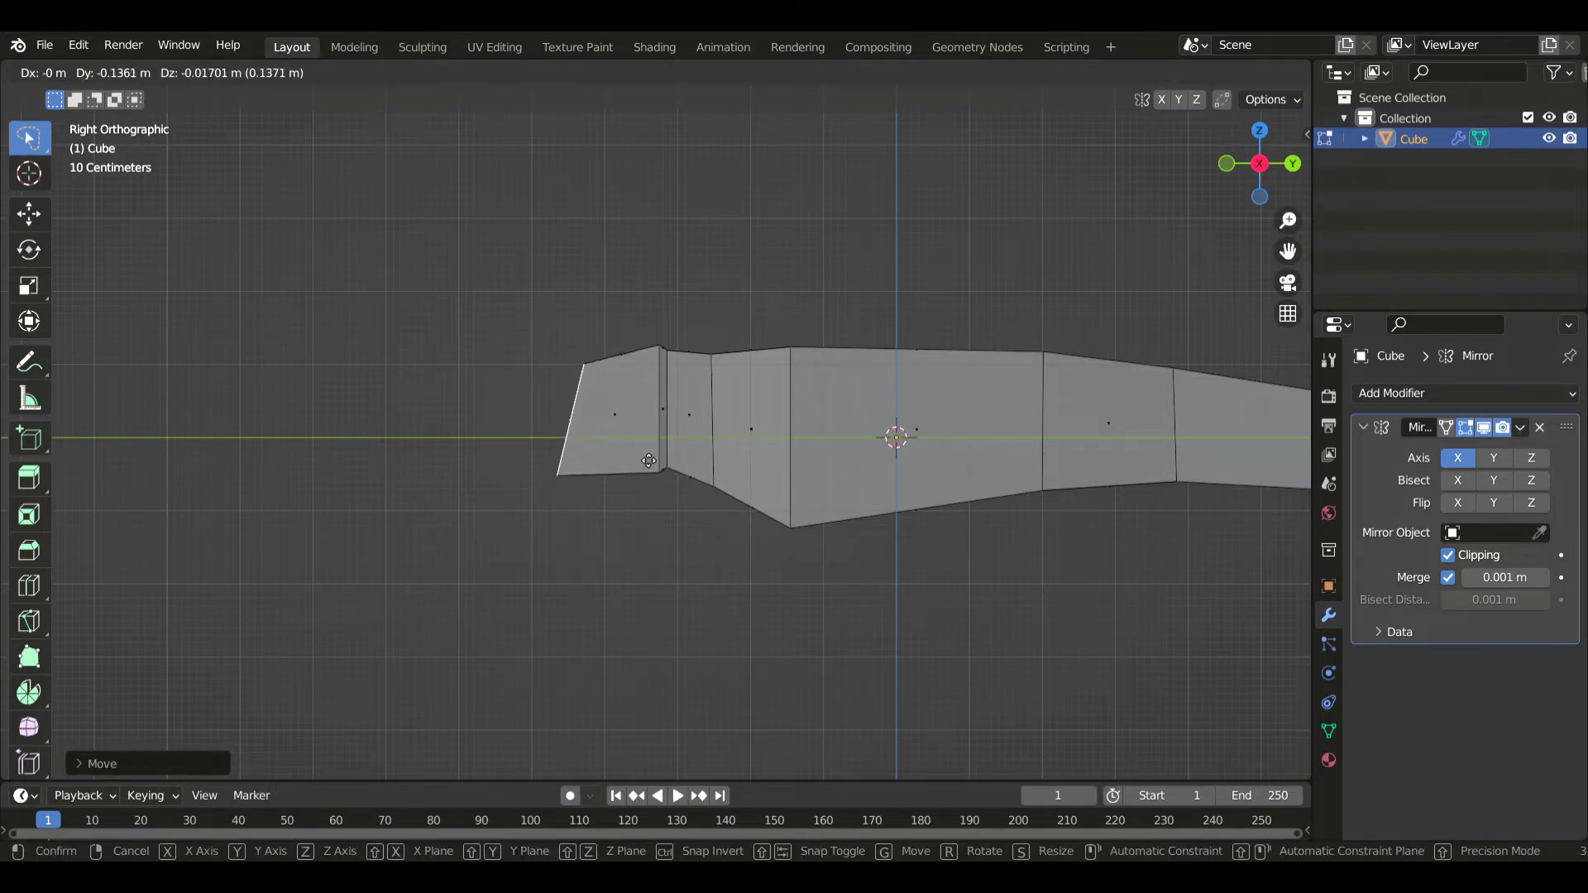
pyautogui.click(734, 466)
# - Select the whole mesh and move it along X towards the mirror plane to narrow the body
pyautogui.moveTo(734, 476); pyautogui.dragTo(919, 522, button='middle')
pyautogui.press('a')
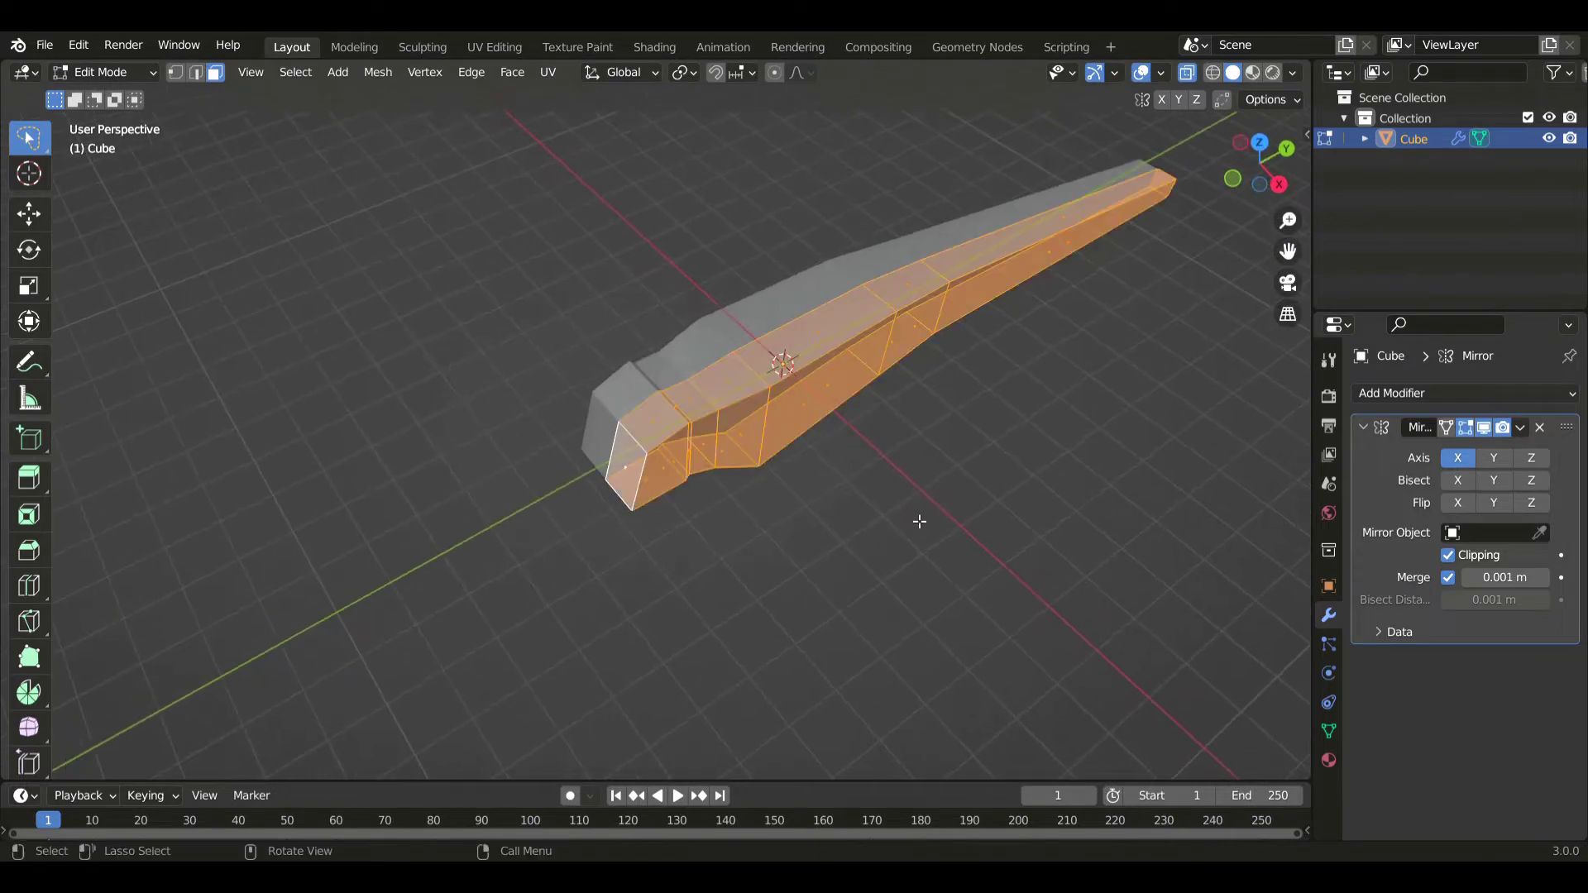
pyautogui.press('g')
pyautogui.press('x')
pyautogui.click(917, 399)
pyautogui.moveTo(917, 398); pyautogui.dragTo(910, 454, button='middle')
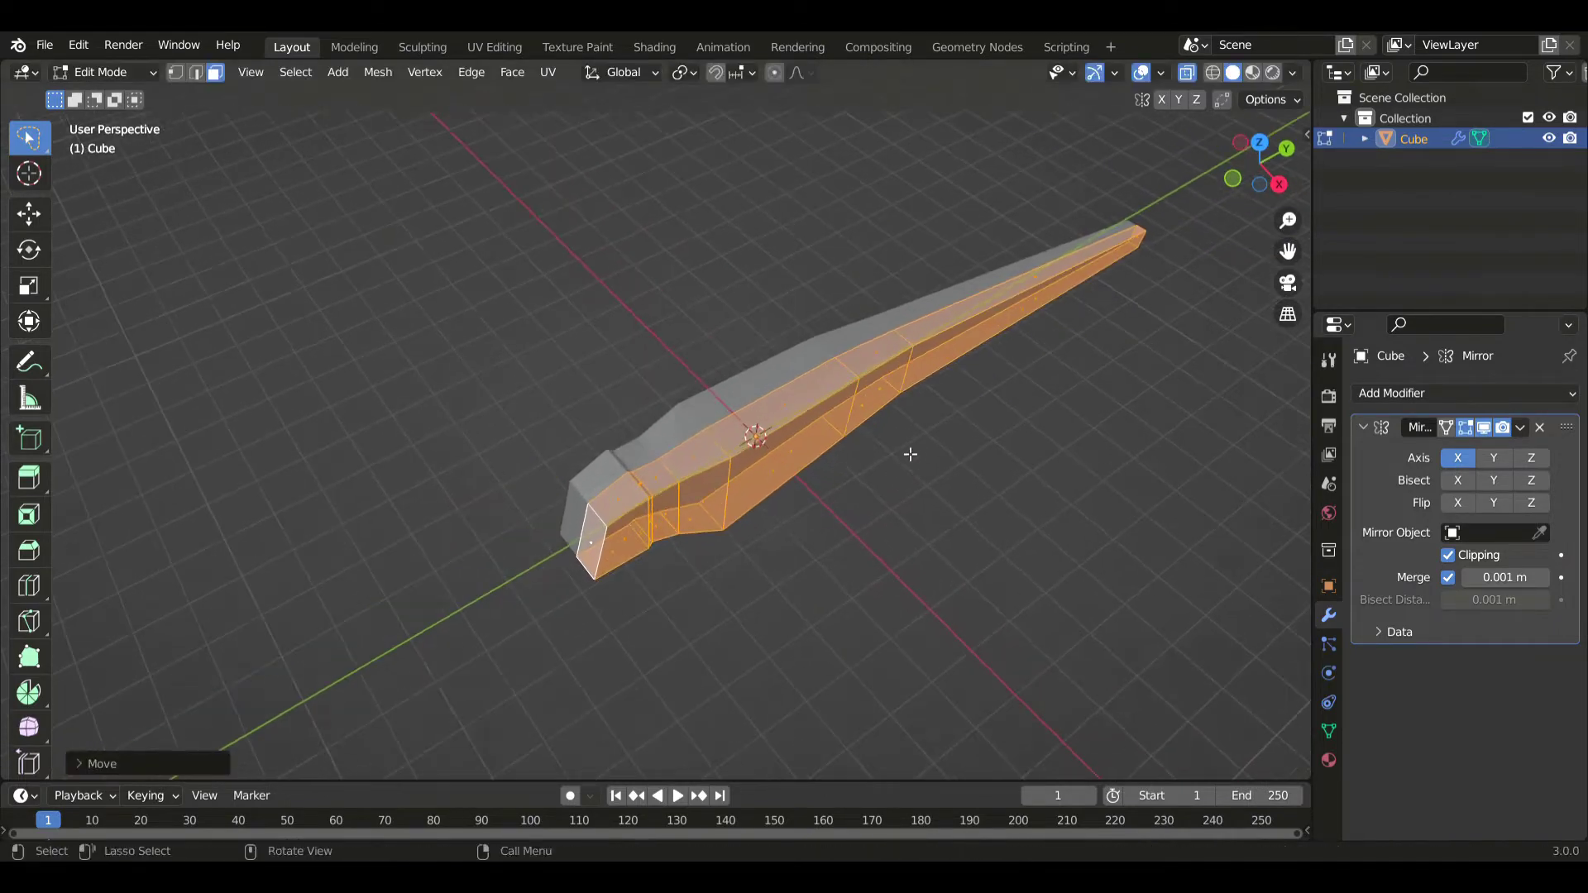
# - Narrow the tail by moving its faces along X towards the mirror plane, and flatten its tip along Z
pyautogui.moveTo(971, 431); pyautogui.dragTo(1046, 116)
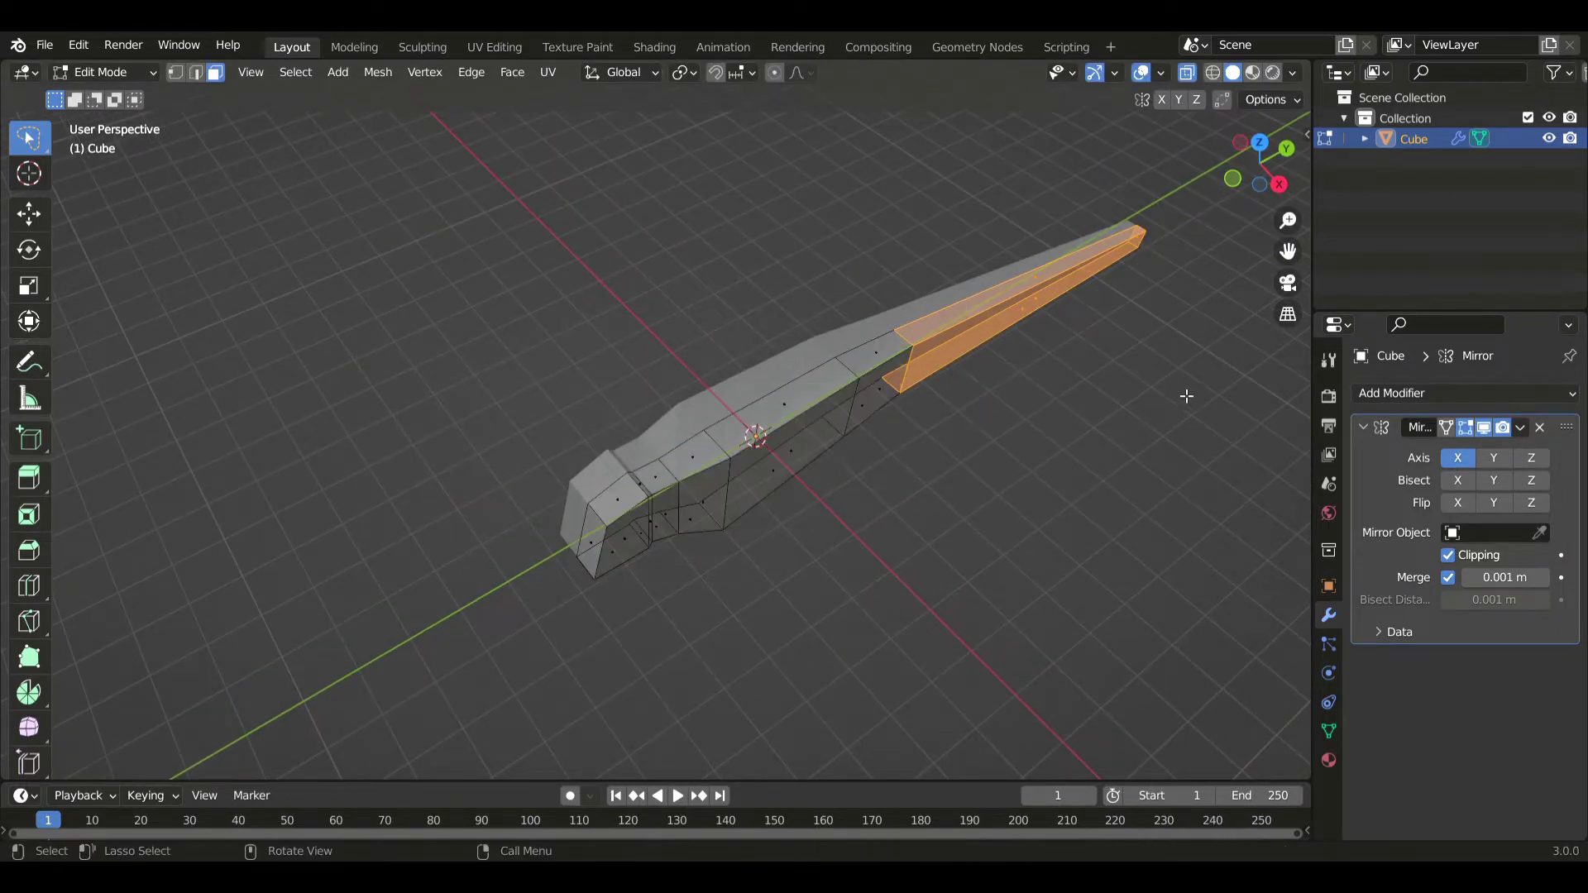
pyautogui.press('g')
pyautogui.press('x')
pyautogui.click(1107, 378)
pyautogui.moveTo(1078, 211); pyautogui.dragTo(645, 611, button='middle')
pyautogui.press('s')
pyautogui.press('z')
pyautogui.click(827, 446)
# - Move the neck's side face inward along X to make the neck slimmer
pyautogui.press('KP_3')
pyautogui.press('g')
pyautogui.press('x')
pyautogui.click(664, 571)
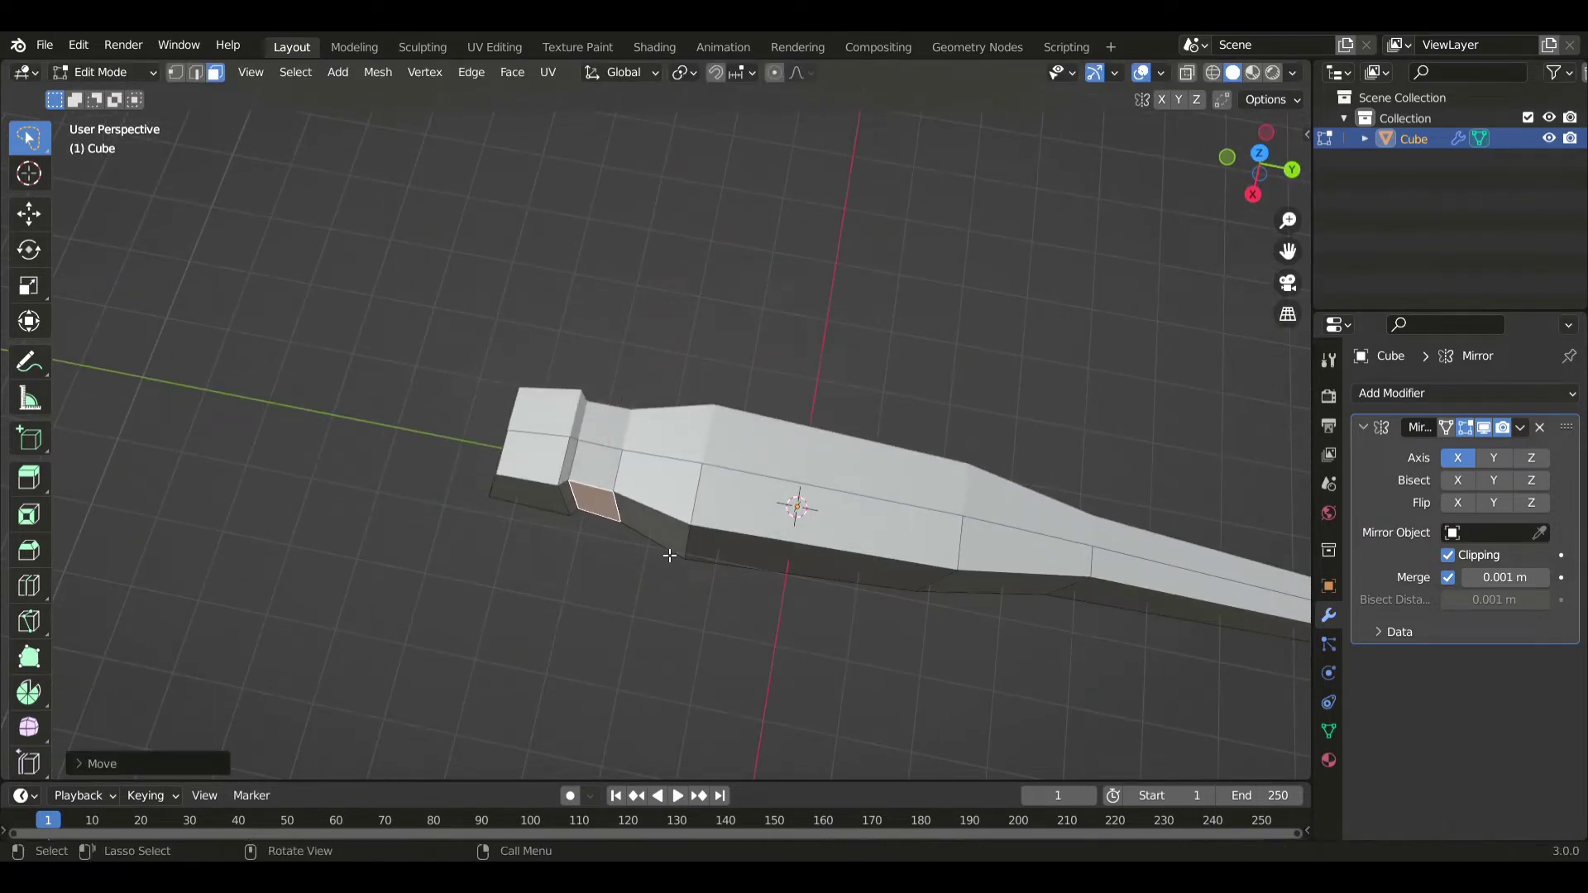
# - Move the vertical side edge at the body's deepest section slightly outward along X
pyautogui.moveTo(666, 554); pyautogui.dragTo(762, 507, button='middle')
pyautogui.click(759, 508)
pyautogui.press('g')
pyautogui.press('x')
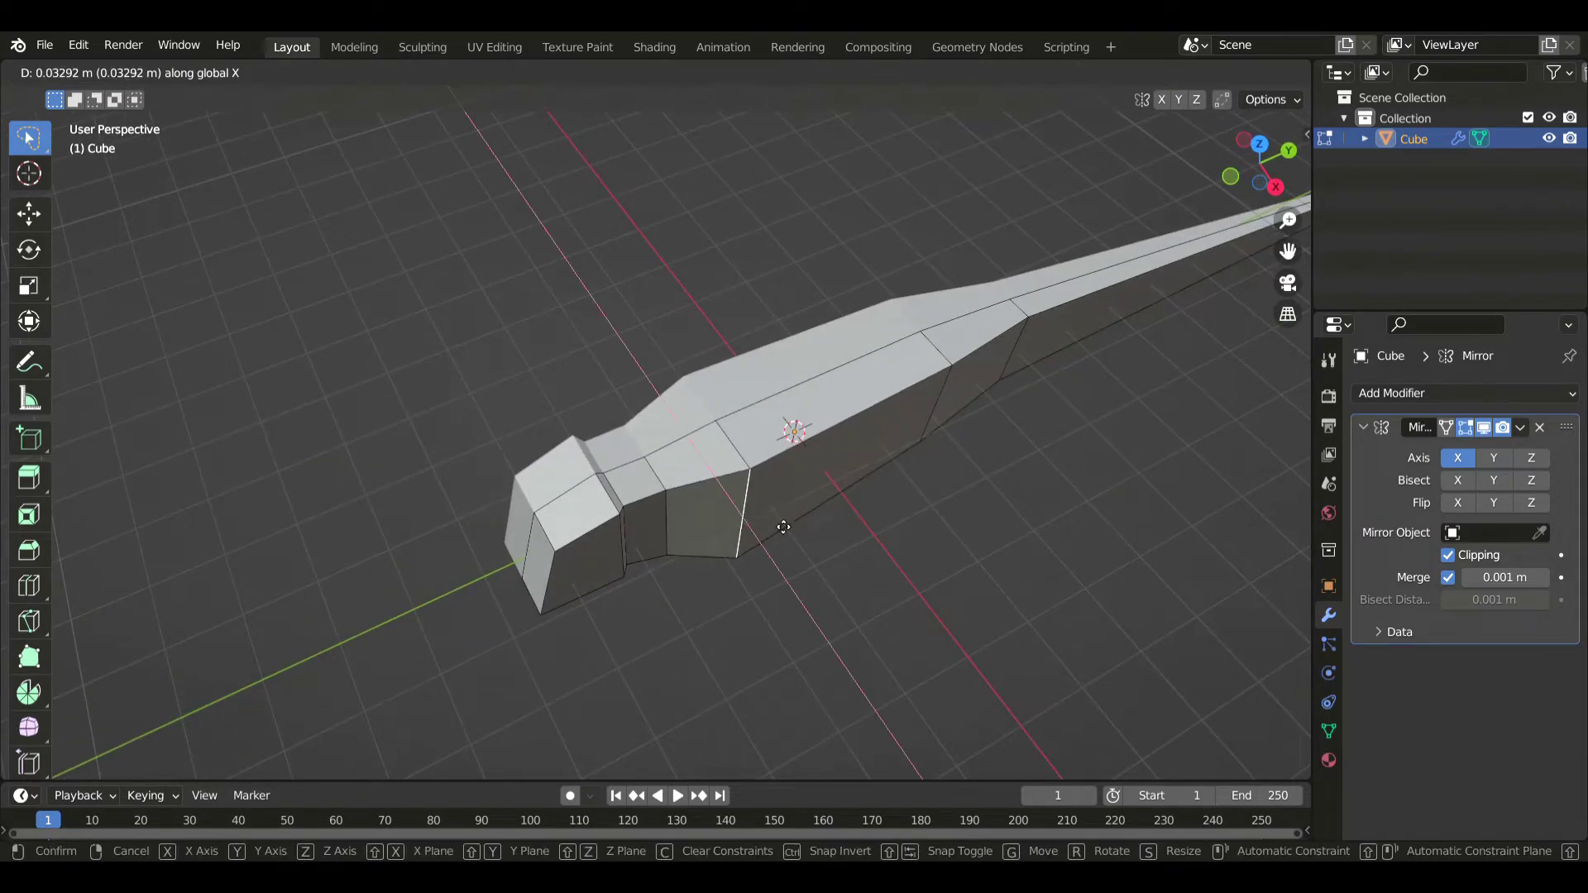
pyautogui.click(790, 530)
# - Add a lengthwise loop cut around the body at mid-height and turn on X-ray display
pyautogui.press('KP_3')
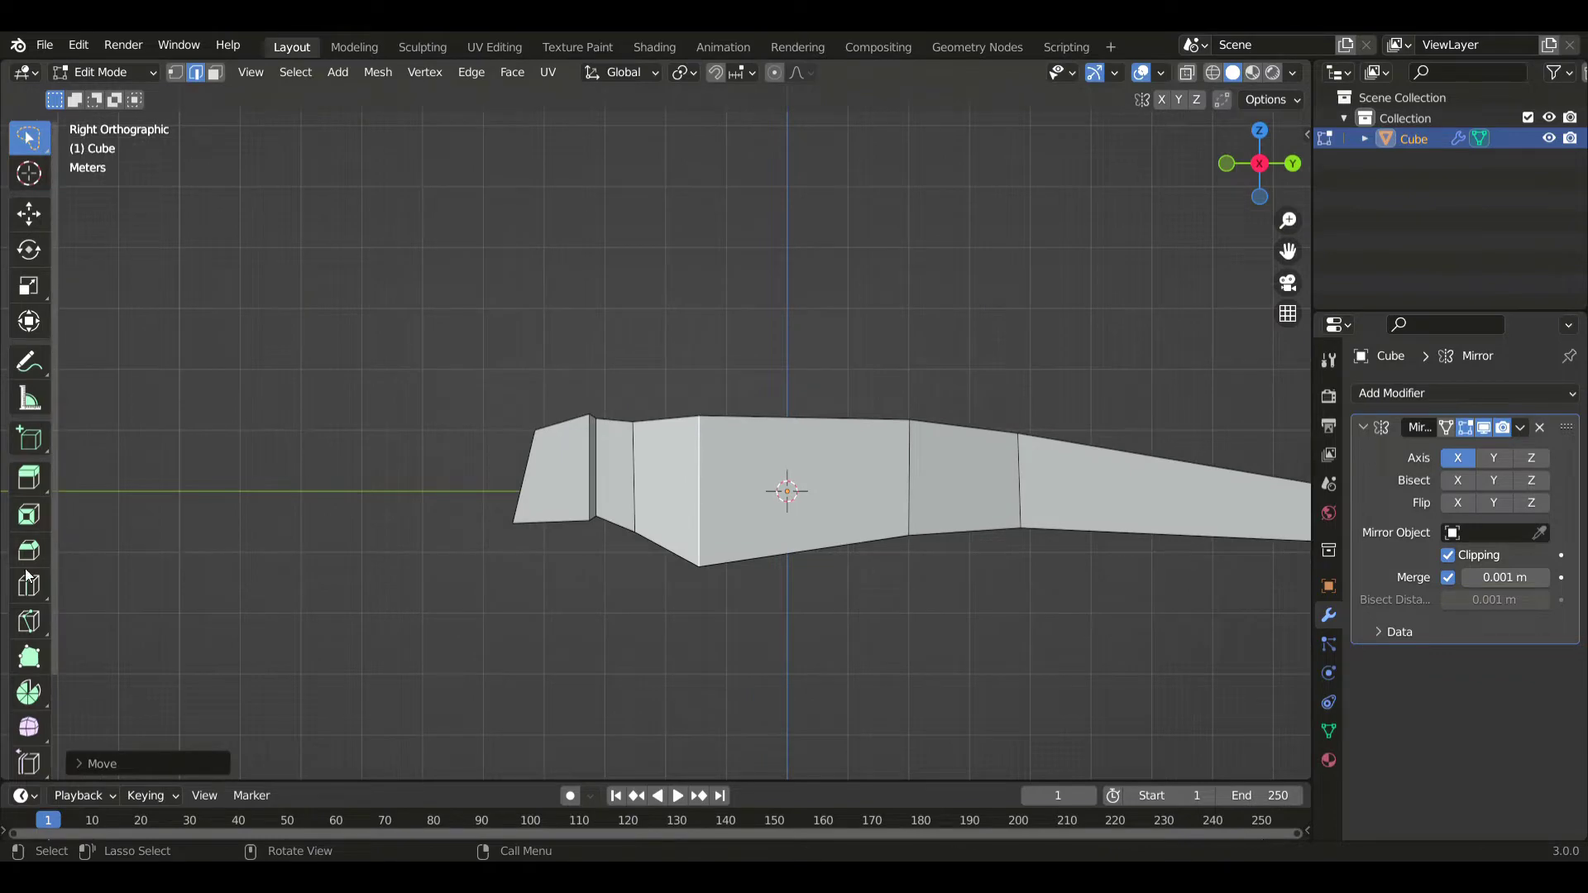
pyautogui.click(29, 581)
pyautogui.click(29, 138)
pyautogui.scroll(-1, 447, 405)
pyautogui.hotkey('alt', 'z')
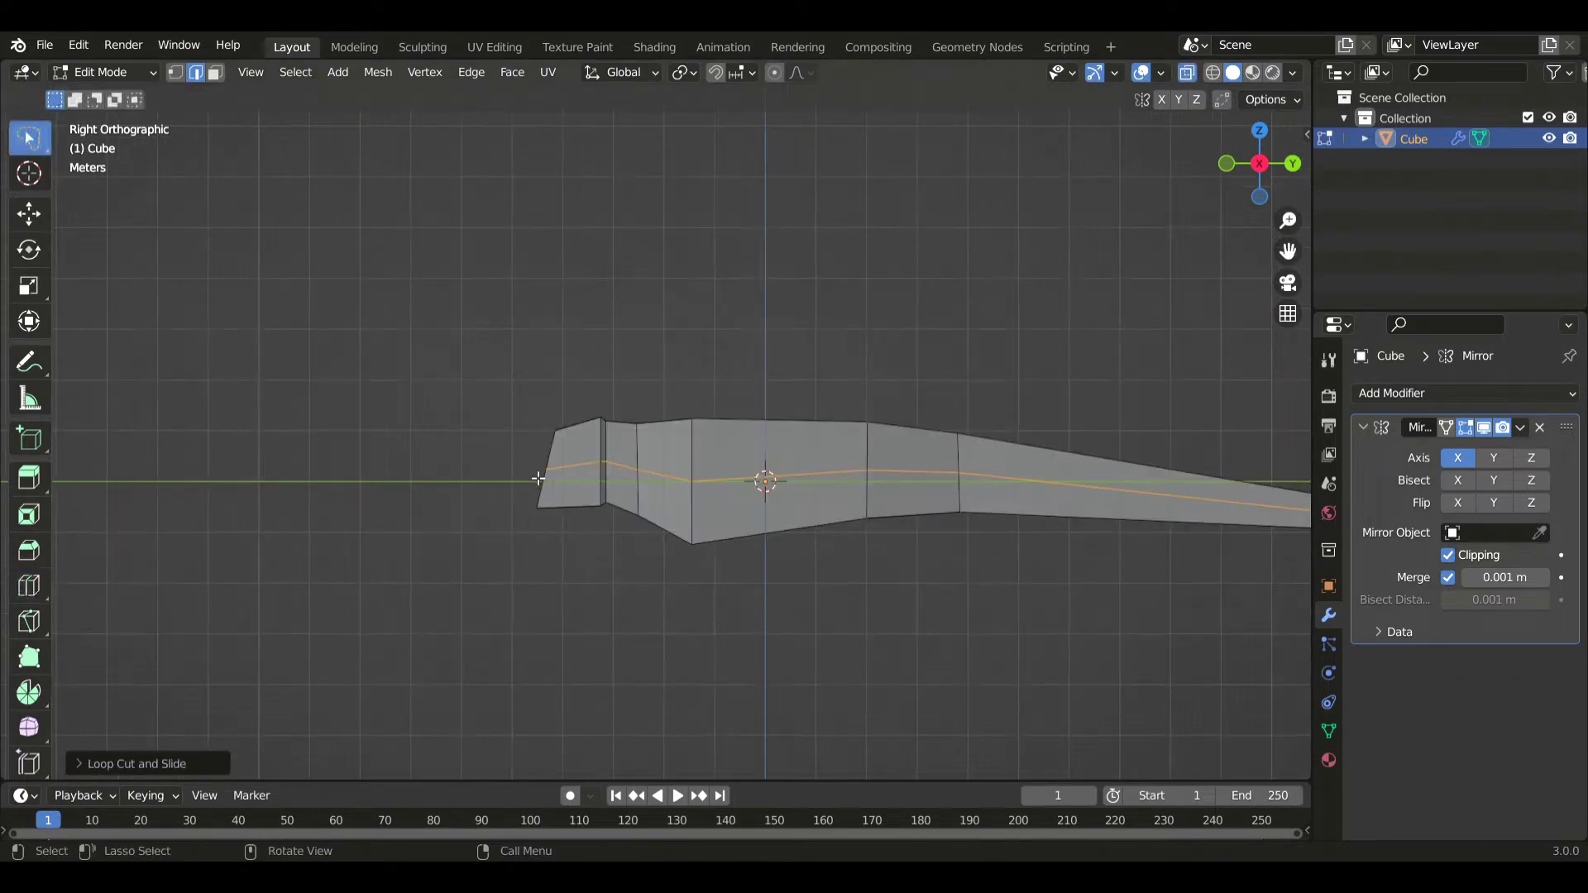
# - Pull the head's middle front edge forward and shift its upper front edge forward and down to round the profile
pyautogui.scroll(3, 536, 477)
pyautogui.moveTo(532, 475); pyautogui.dragTo(520, 538)
pyautogui.press('g')
pyautogui.click(376, 540)
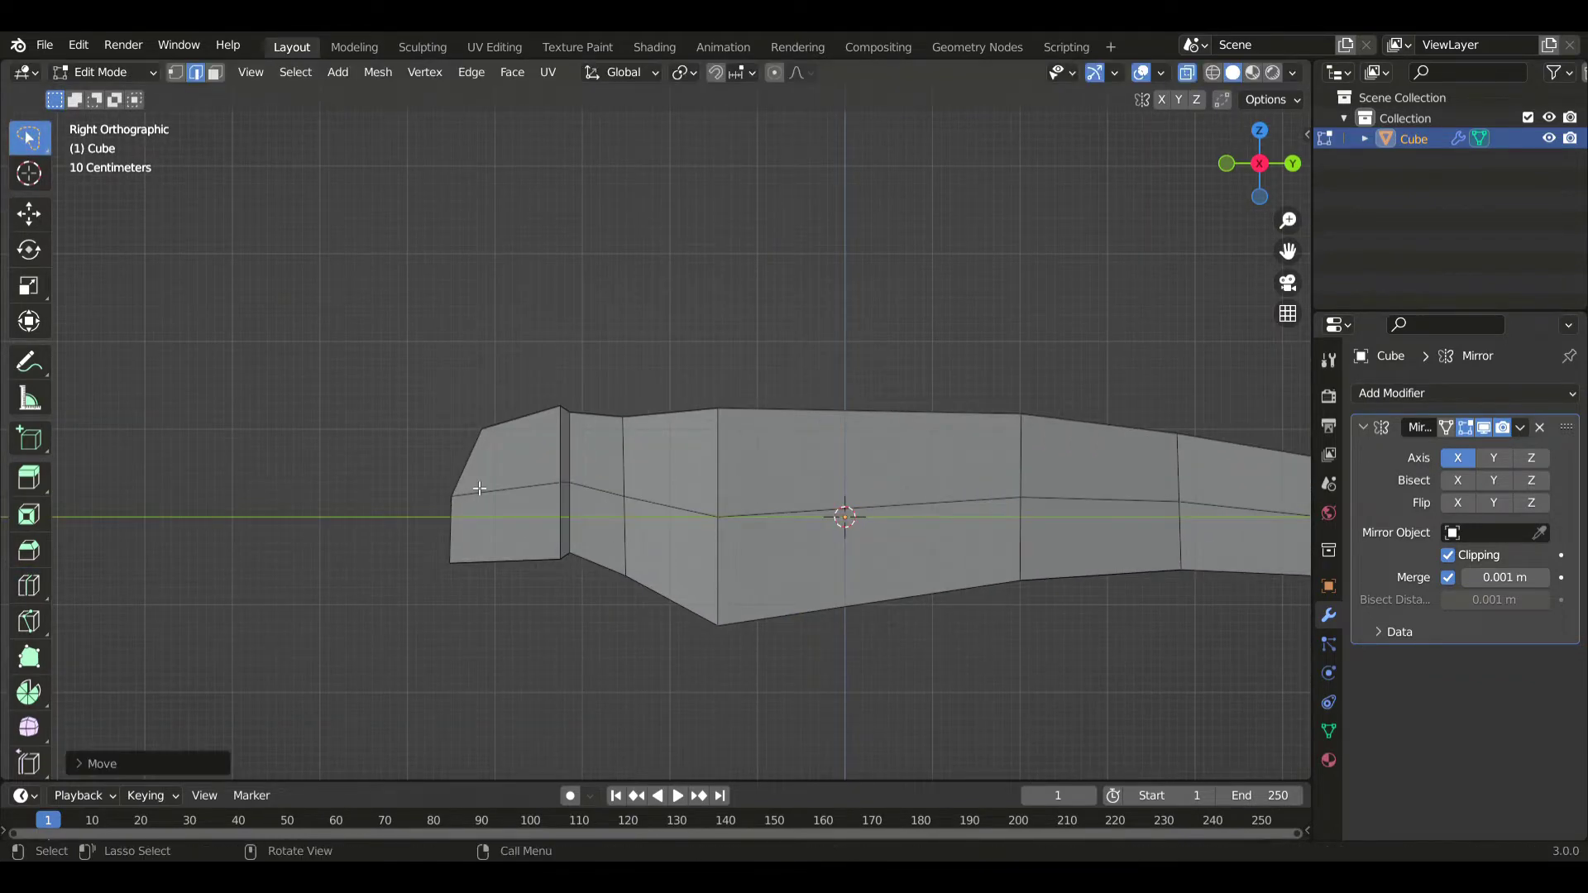
pyautogui.press('g')
pyautogui.click(445, 562)
pyautogui.keyDown('shift'); pyautogui.moveTo(764, 521); pyautogui.dragTo(709, 471, button='middle'); pyautogui.keyUp('shift')
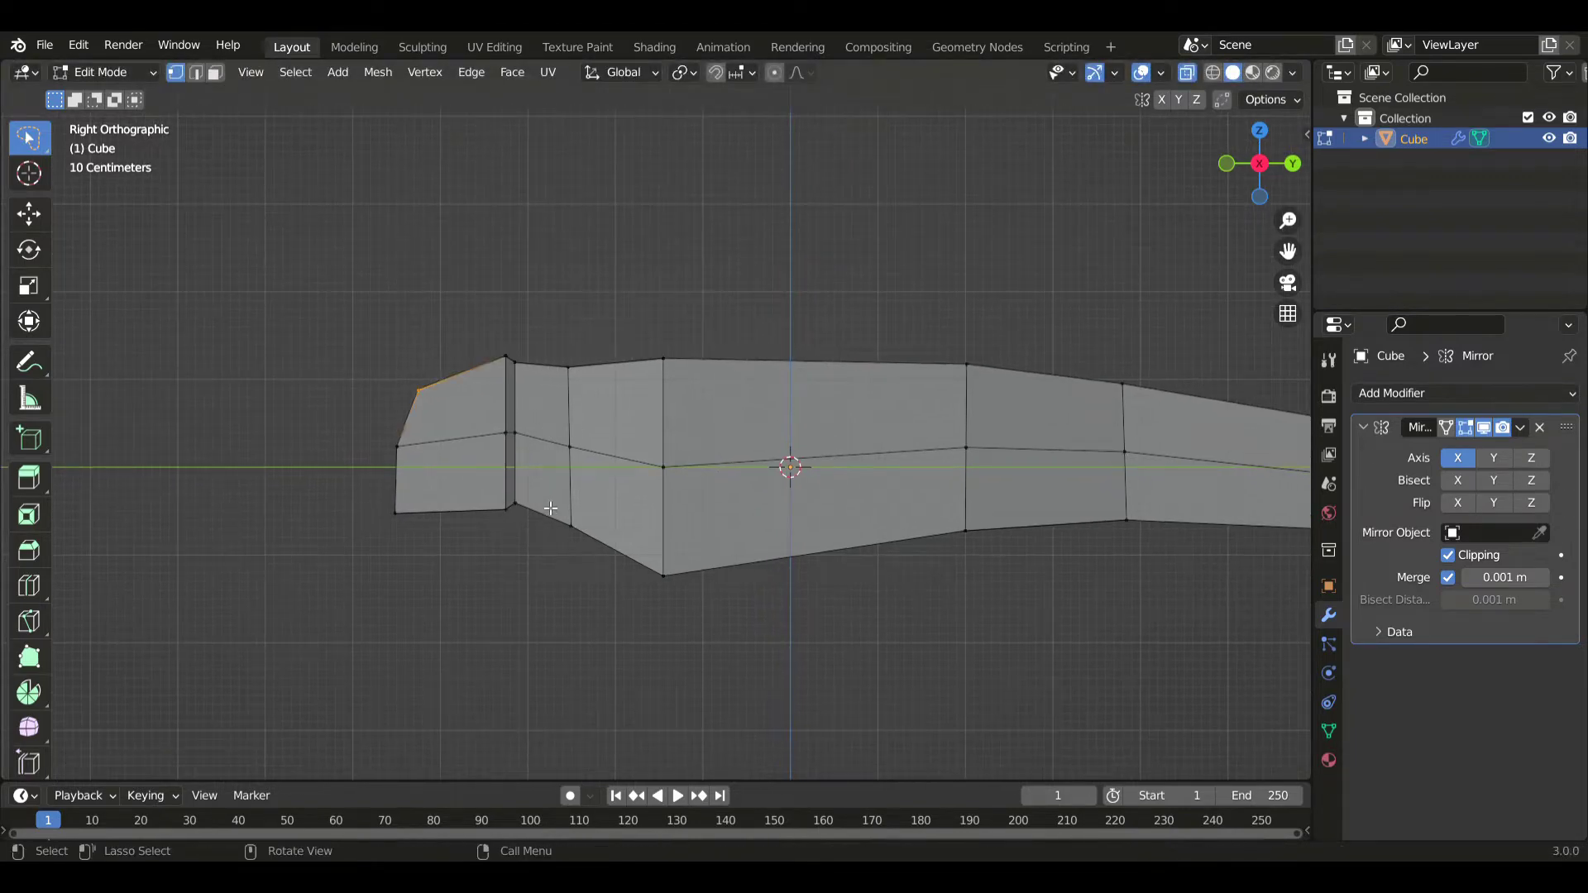
# - Smooth all vertices of the mesh, undoing the first pass and applying a lighter one
pyautogui.press('a')
pyautogui.scroll(-4, 30, 637)
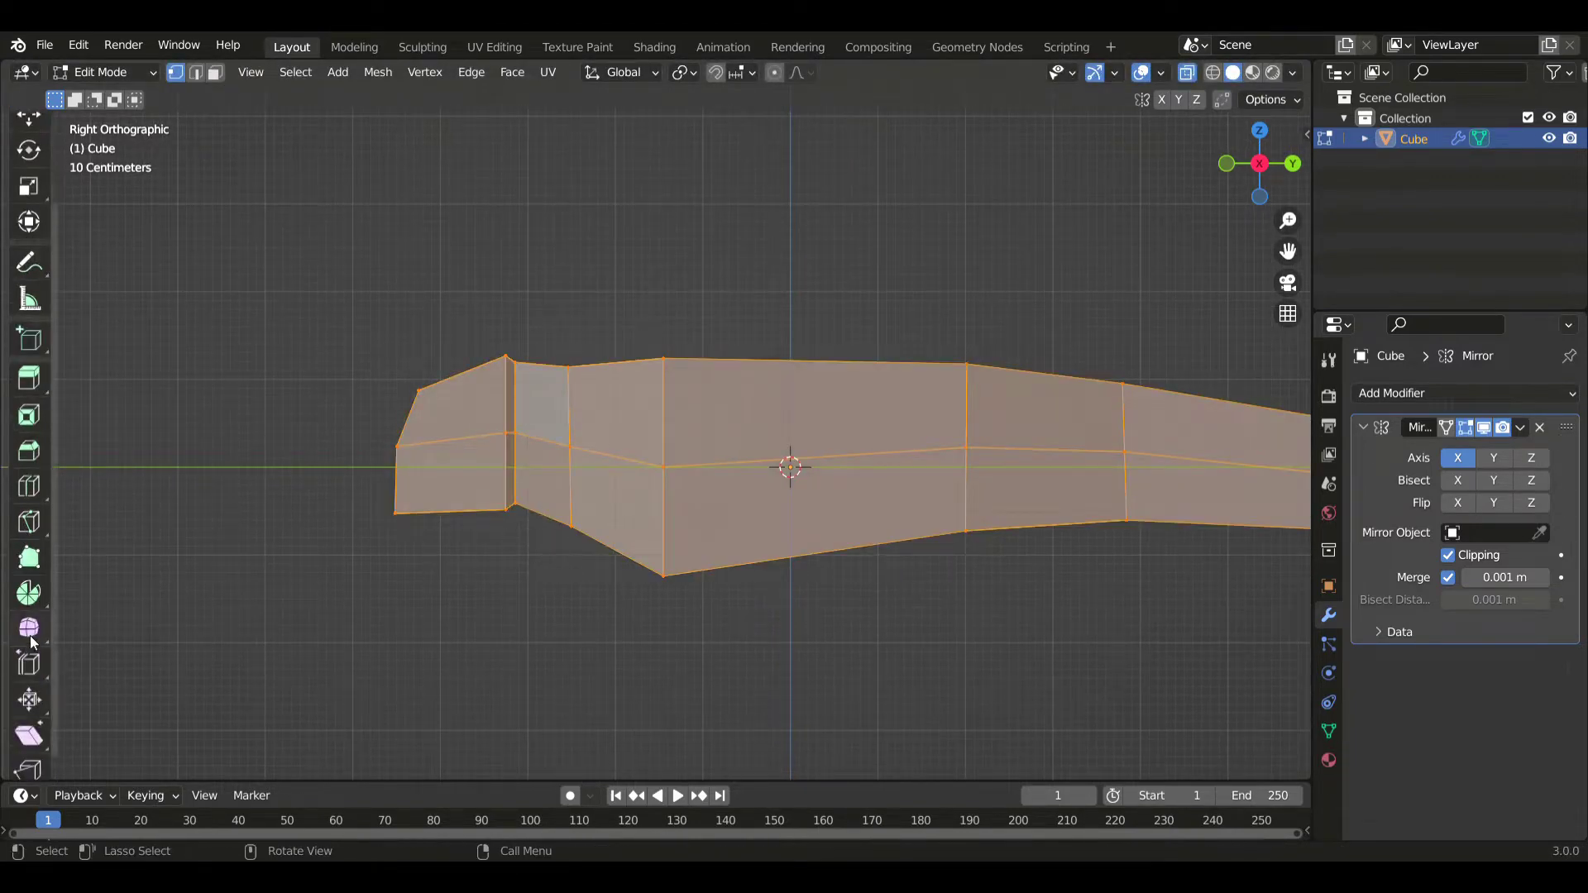
pyautogui.moveTo(877, 469); pyautogui.dragTo(1015, 560)
pyautogui.scroll(-3, 1015, 560)
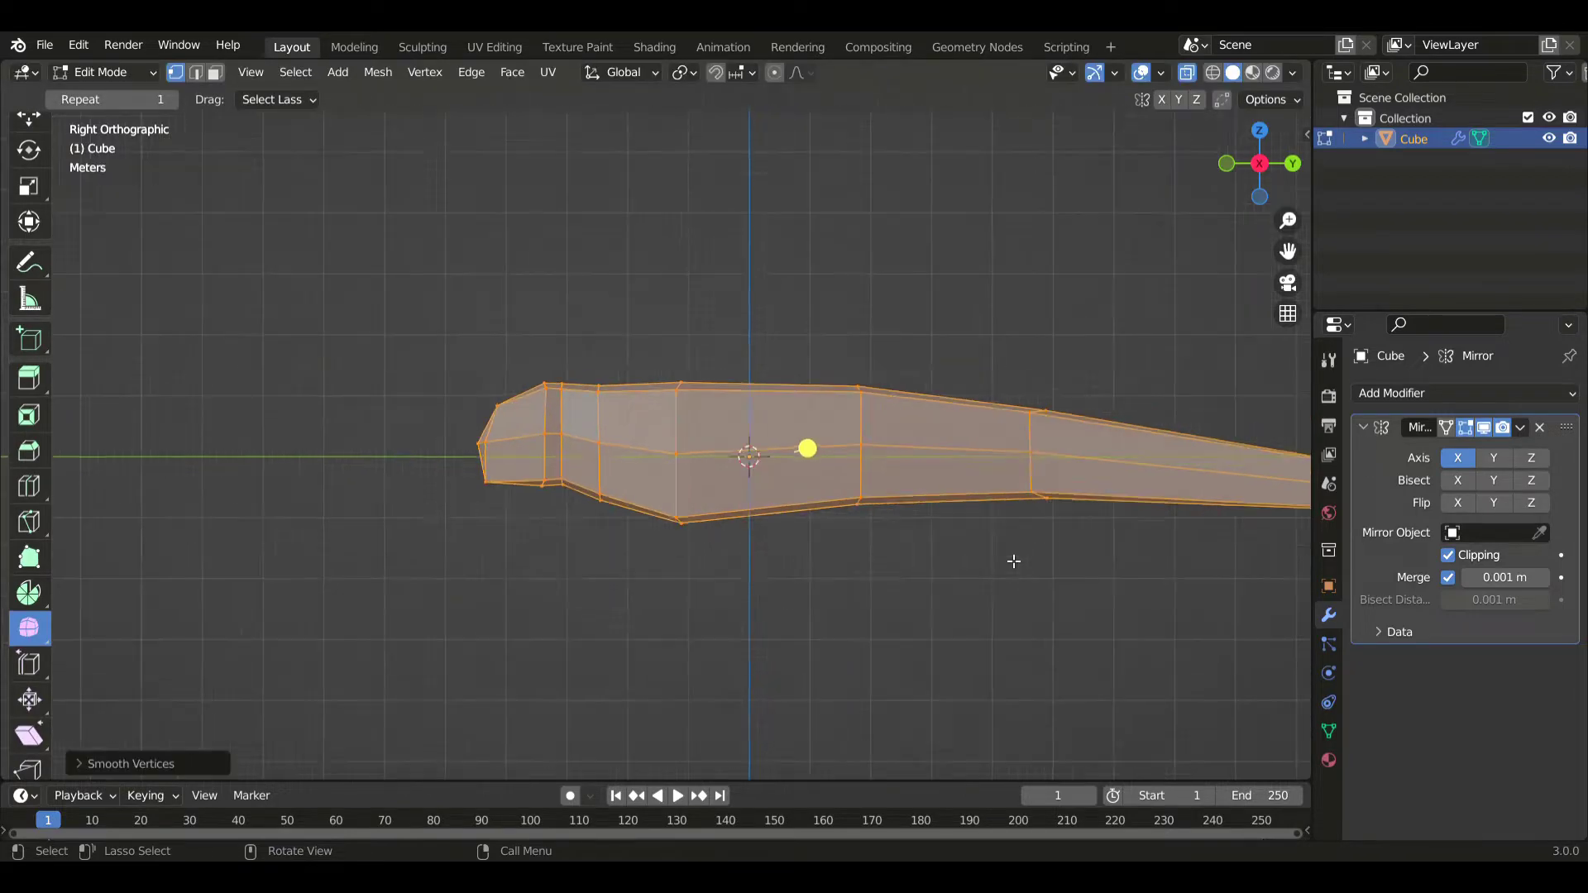
pyautogui.keyDown('shift'); pyautogui.moveTo(1015, 560); pyautogui.dragTo(805, 571, button='middle'); pyautogui.keyUp('shift')
pyautogui.hotkey('ctrl', 'z')
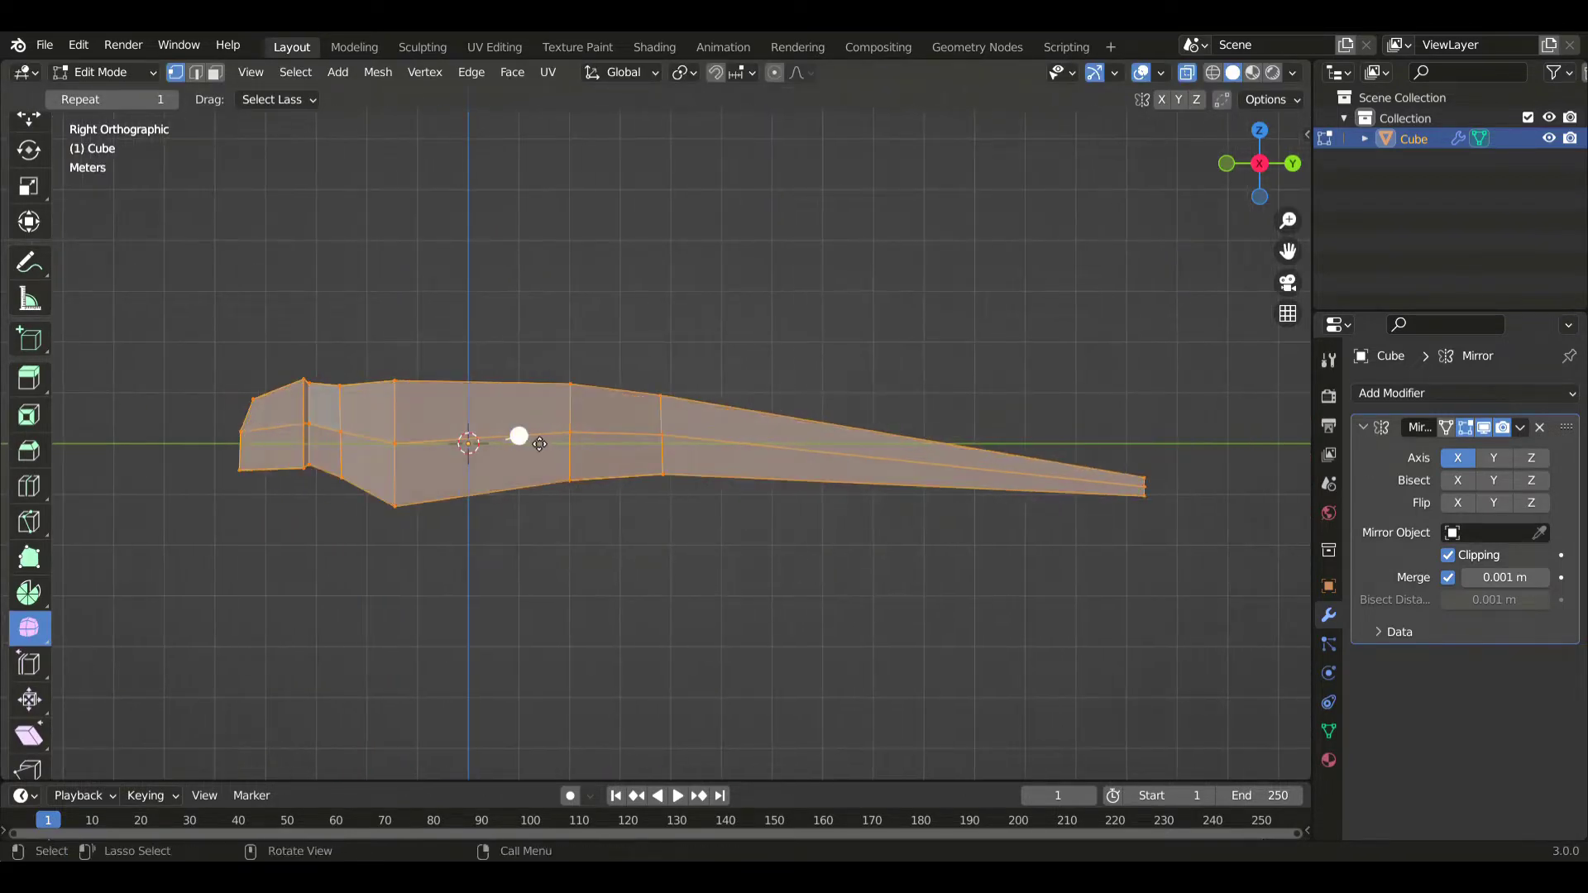
pyautogui.moveTo(539, 444); pyautogui.dragTo(602, 477)
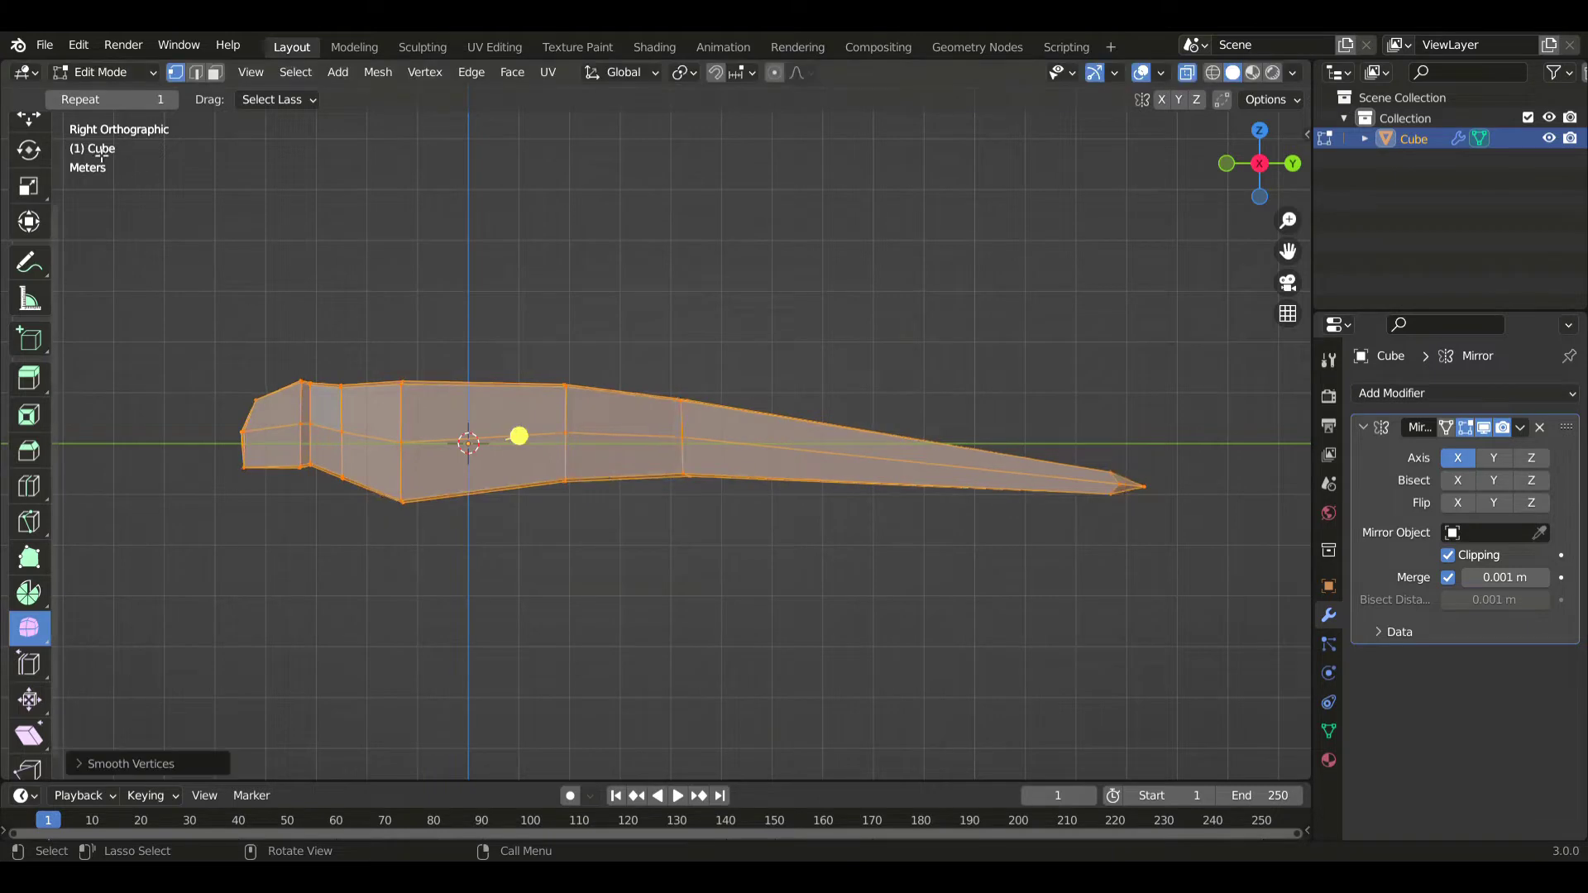
pyautogui.scroll(4, 13, 156)
pyautogui.scroll(3, 273, 389)
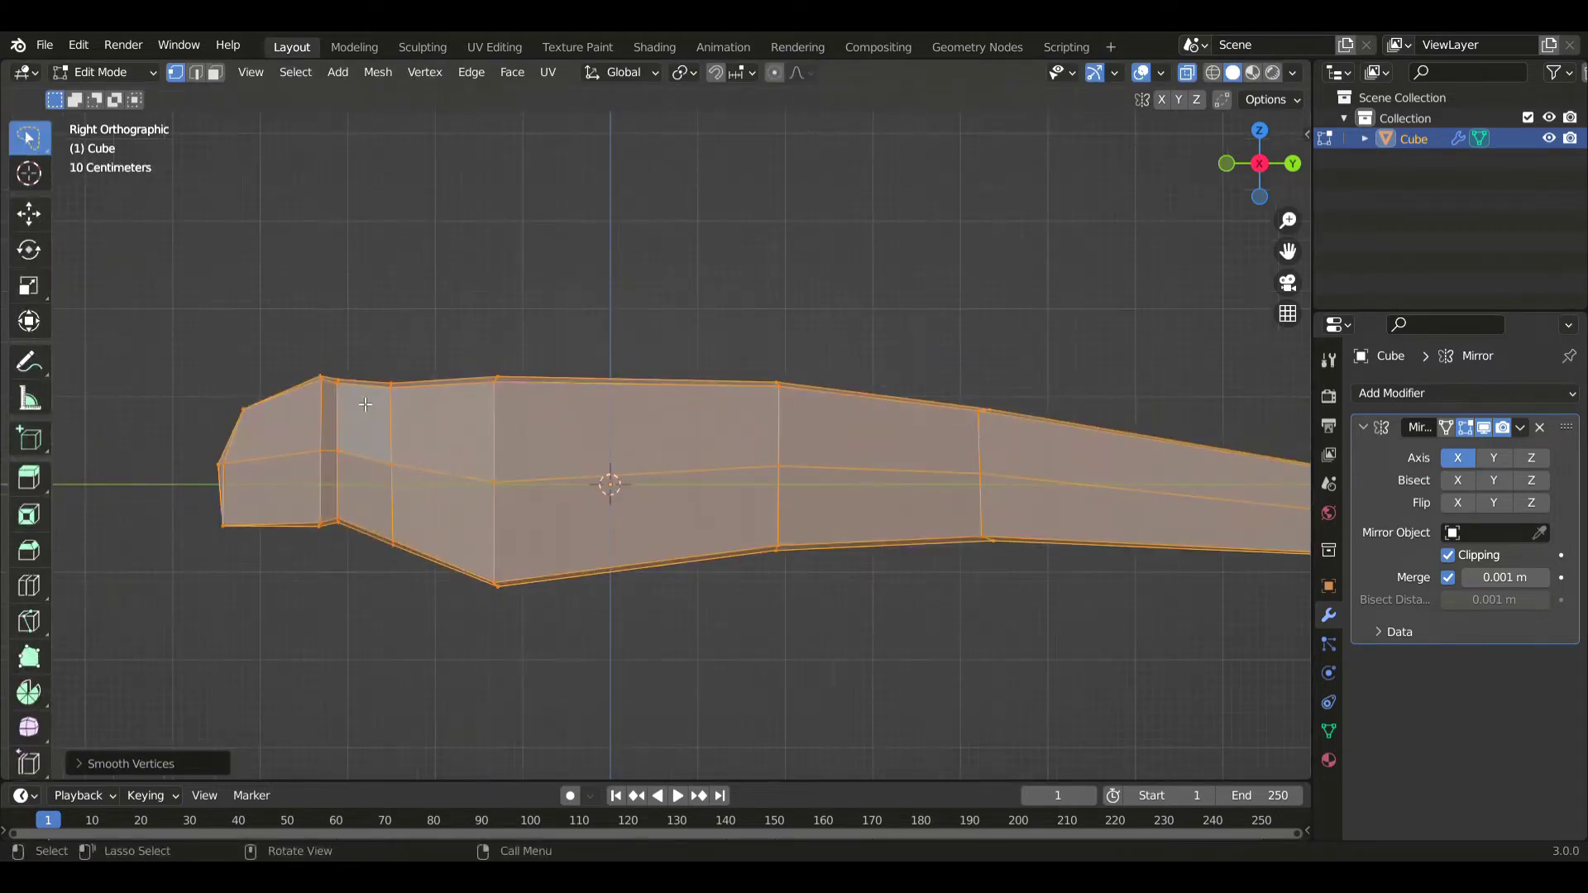
# - Edge-slide the body's upper side edge line down and its lower side edge line up, both toward the mid-height loop
pyautogui.click(582, 447)
pyautogui.press('g')
pyautogui.press('g')
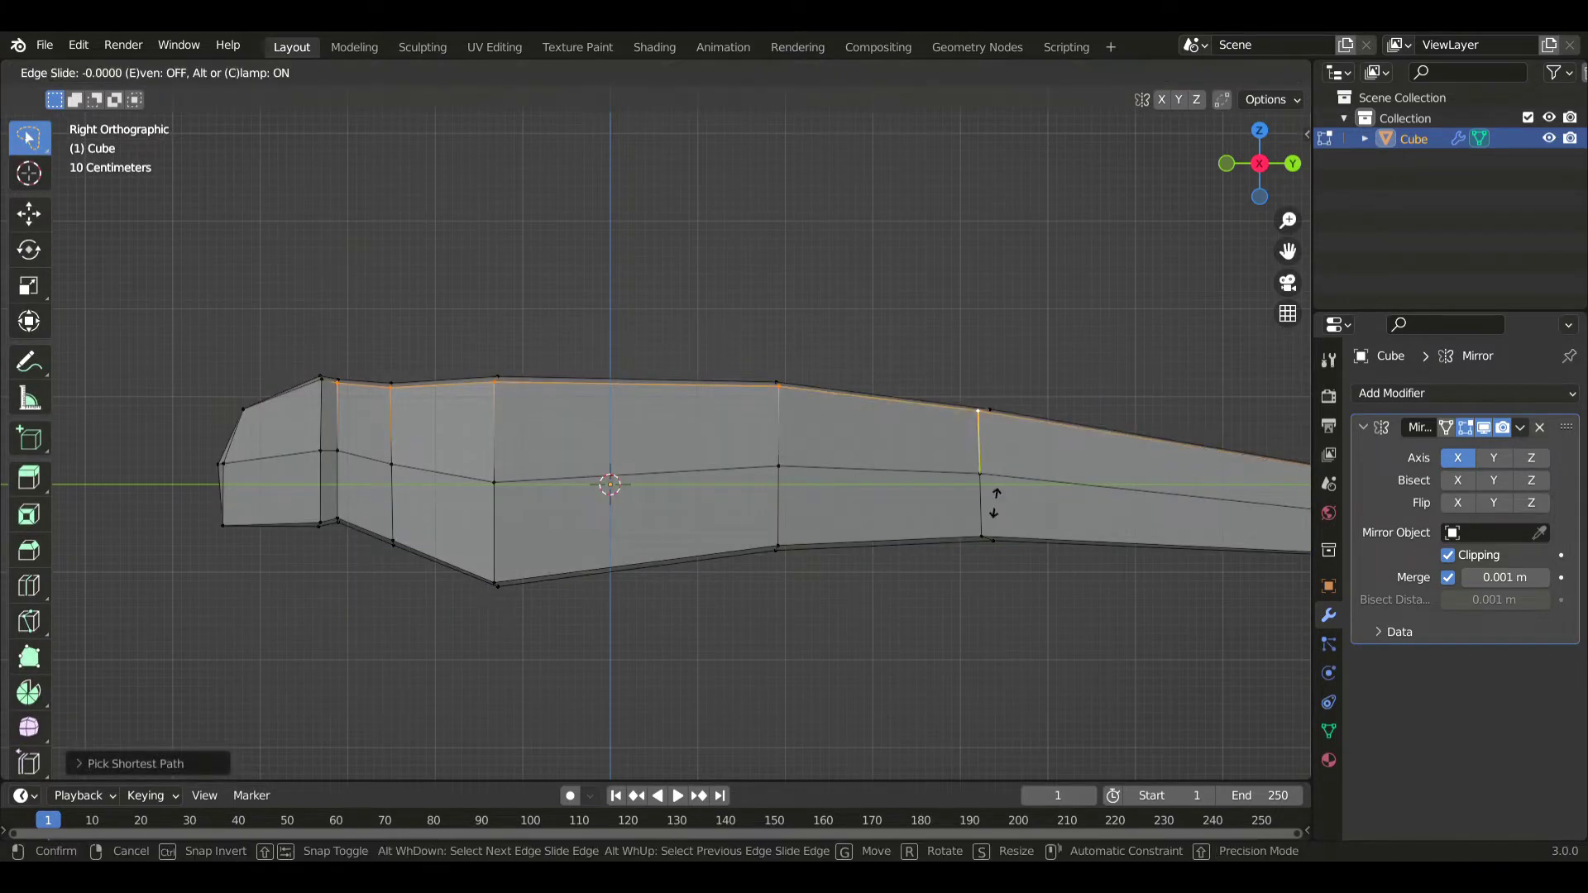
pyautogui.click(987, 535)
pyautogui.keyDown('alt'); pyautogui.click(405, 553); pyautogui.keyUp('alt')
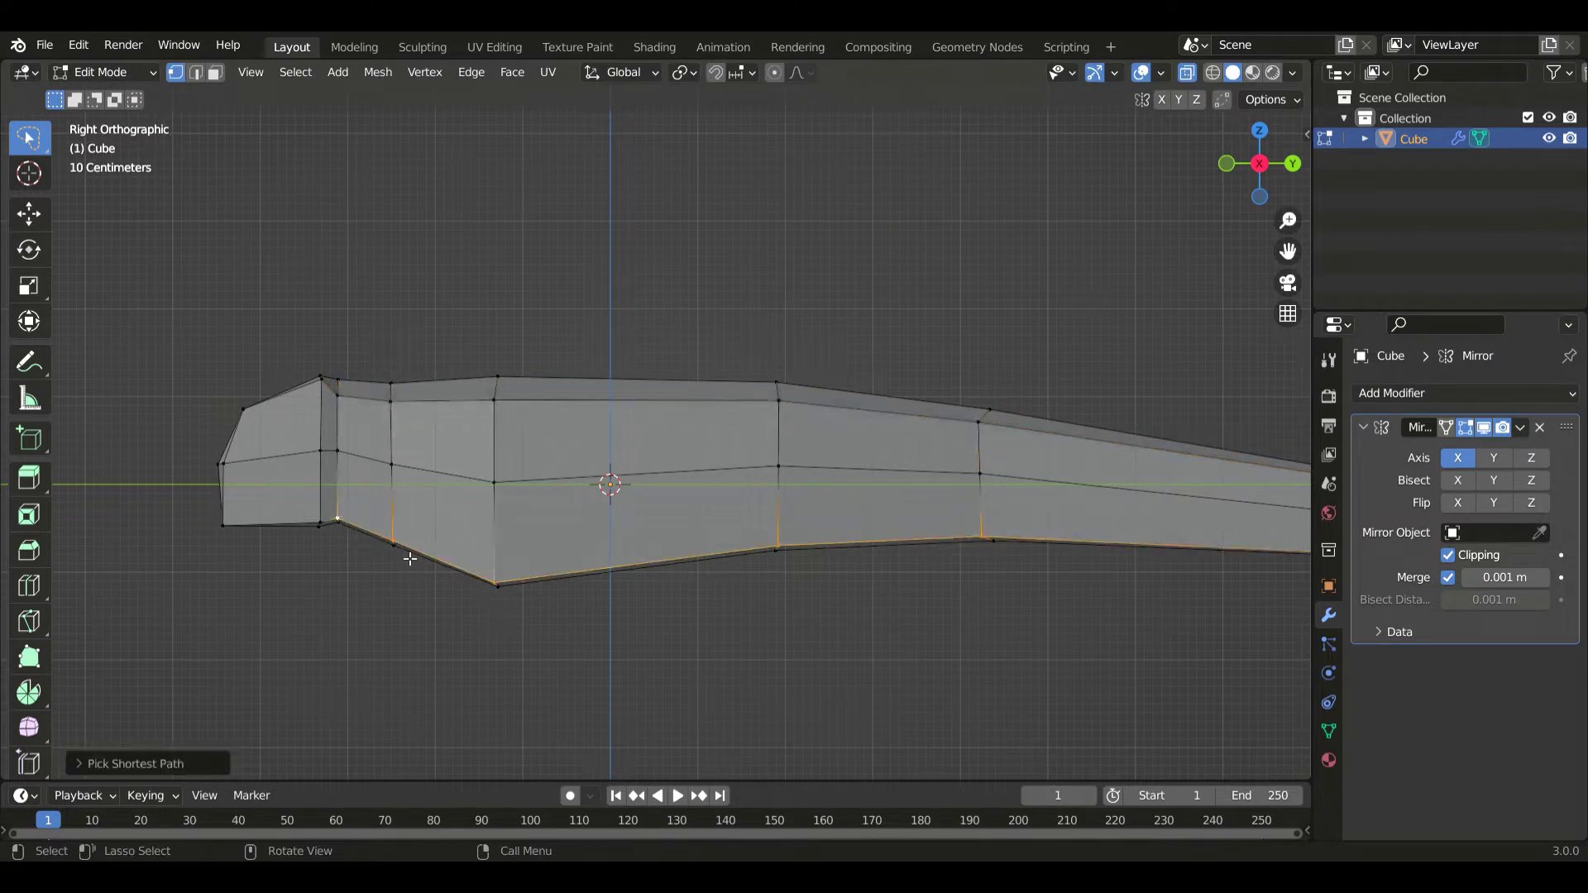
pyautogui.press('g')
pyautogui.press('g')
pyautogui.click(965, 536)
# - Scale the tail end's upper and lower side vertices closer together and nudge the tail tip vertex
pyautogui.keyDown('shift'); pyautogui.moveTo(966, 536); pyautogui.dragTo(448, 475, button='middle'); pyautogui.keyUp('shift')
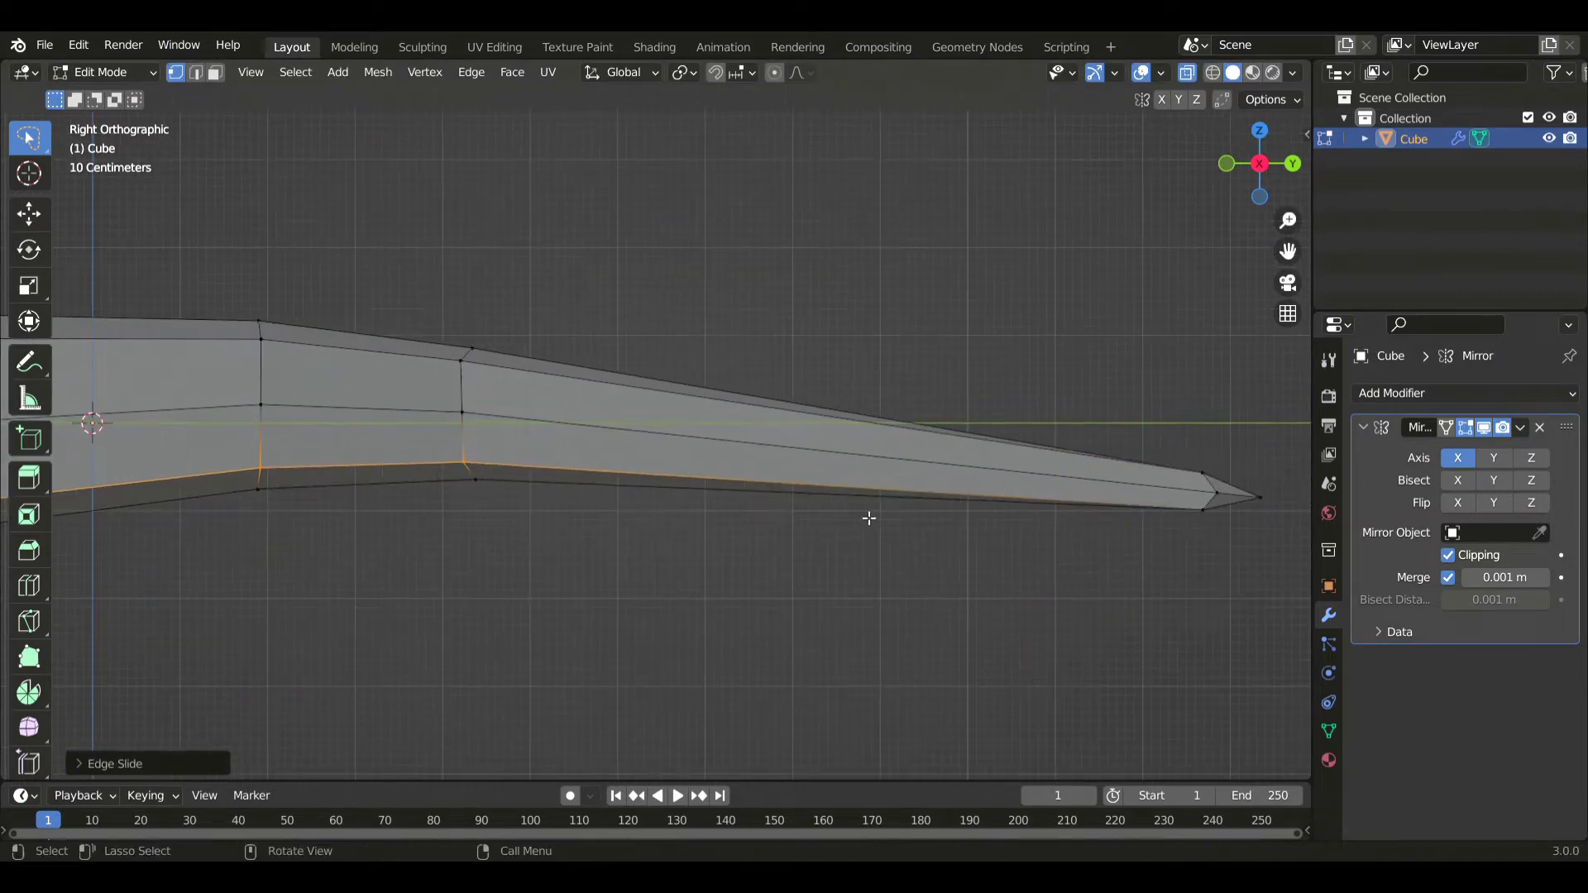
pyautogui.click(1202, 474)
pyautogui.keyDown('shift'); pyautogui.click(1205, 509); pyautogui.keyUp('shift')
pyautogui.press('s')
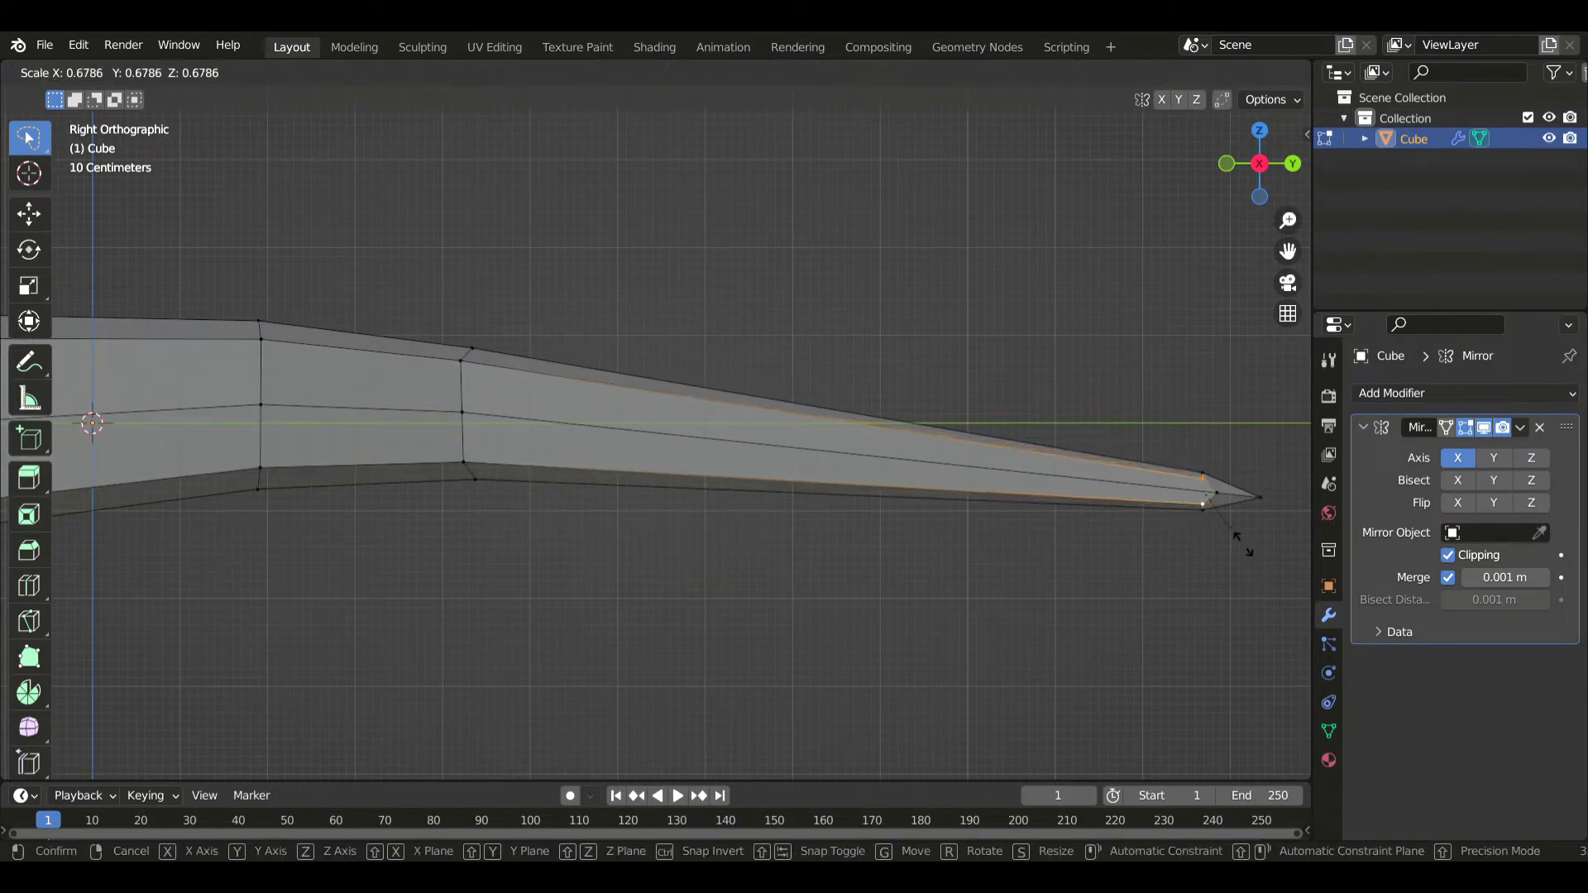
pyautogui.click(1243, 544)
pyautogui.click(1259, 505)
pyautogui.press('g')
pyautogui.click(1261, 569)
# - Edge-slide the head's upper side edge downward and vertex-slide its front vertex slightly back along the edge
pyautogui.keyDown('shift'); pyautogui.moveTo(126, 477); pyautogui.dragTo(939, 541, button='middle'); pyautogui.keyUp('shift')
pyautogui.scroll(2, 630, 453)
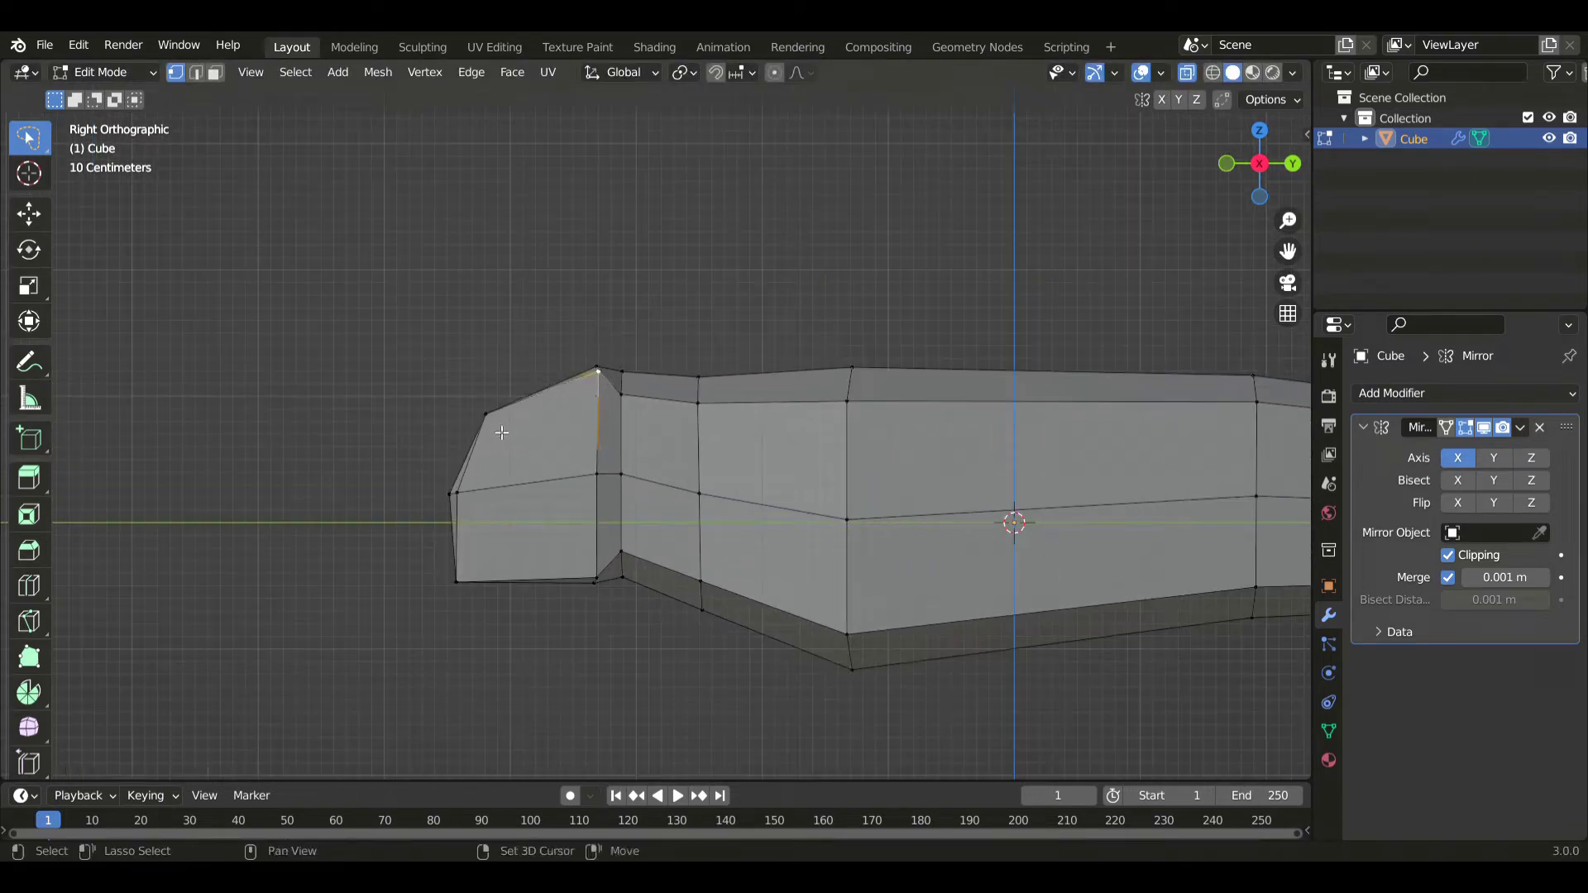
pyautogui.press('g')
pyautogui.press('g')
pyautogui.click(546, 541)
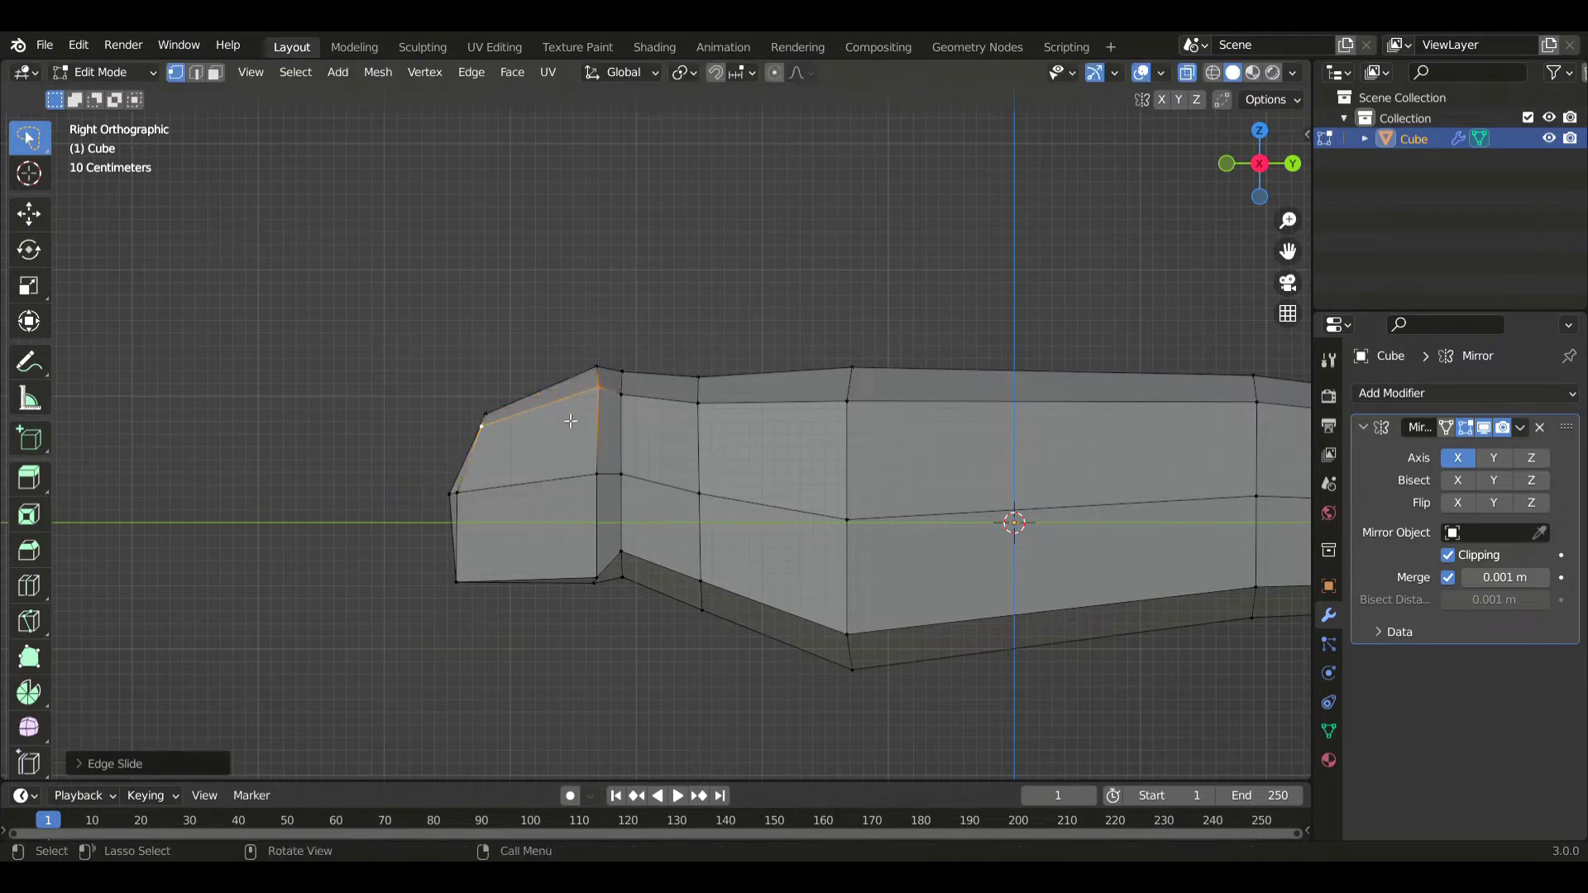
pyautogui.hotkey('shift', 'v')
pyautogui.click(717, 469)
# - Edge-slide the head's lower side edge upward, vertex-slide its front vertex back, and nudge the lower front corner
pyautogui.press('g')
pyautogui.press('g')
pyautogui.click(588, 606)
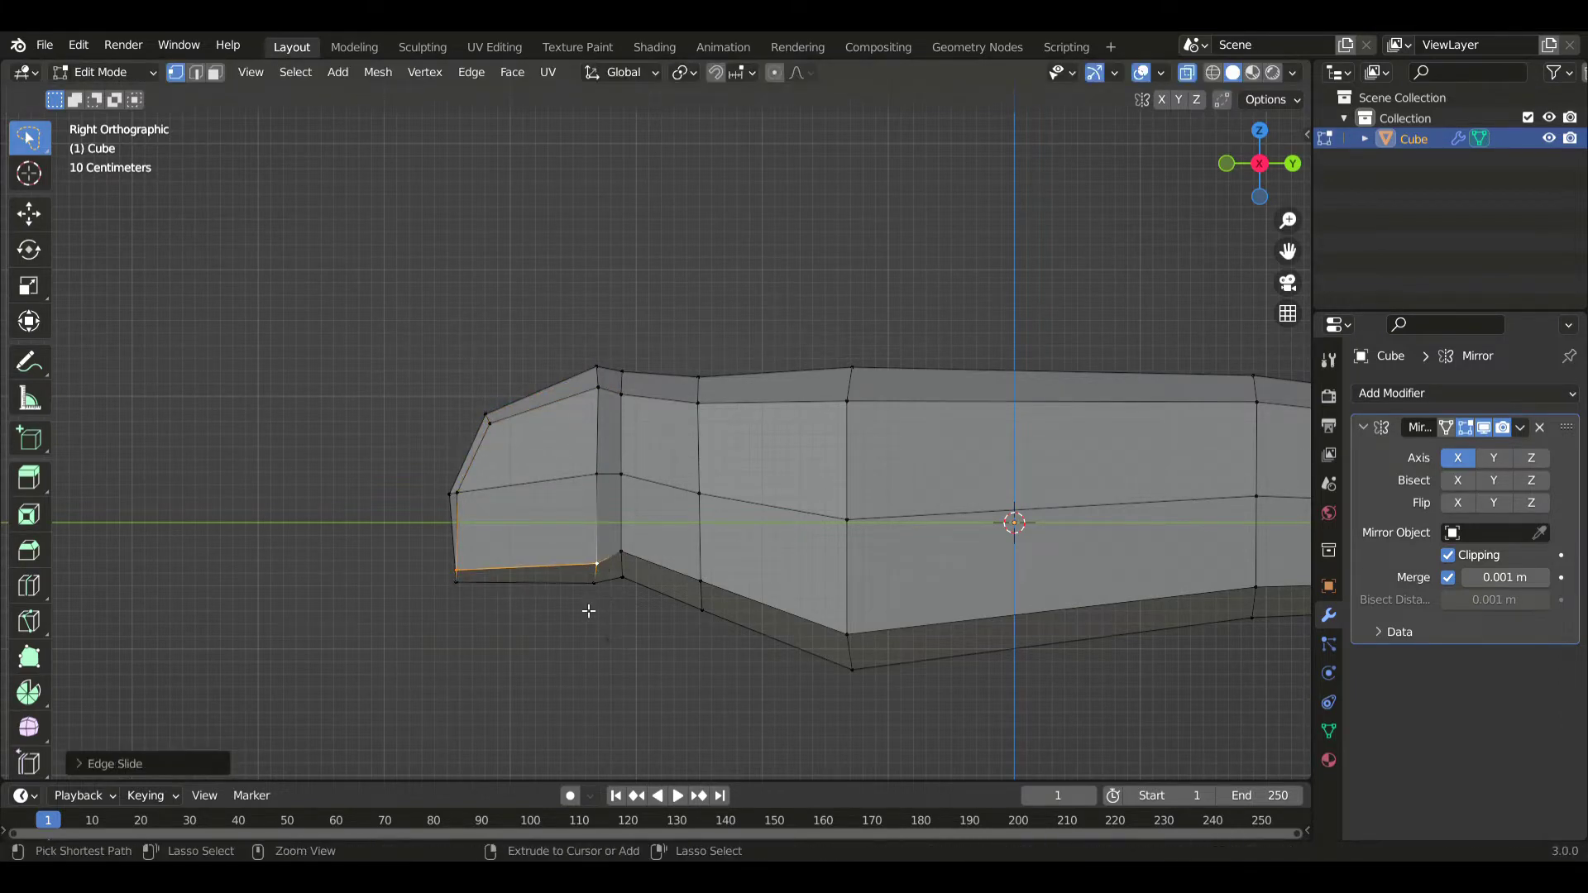
pyautogui.hotkey('shift', 'v')
pyautogui.click(697, 622)
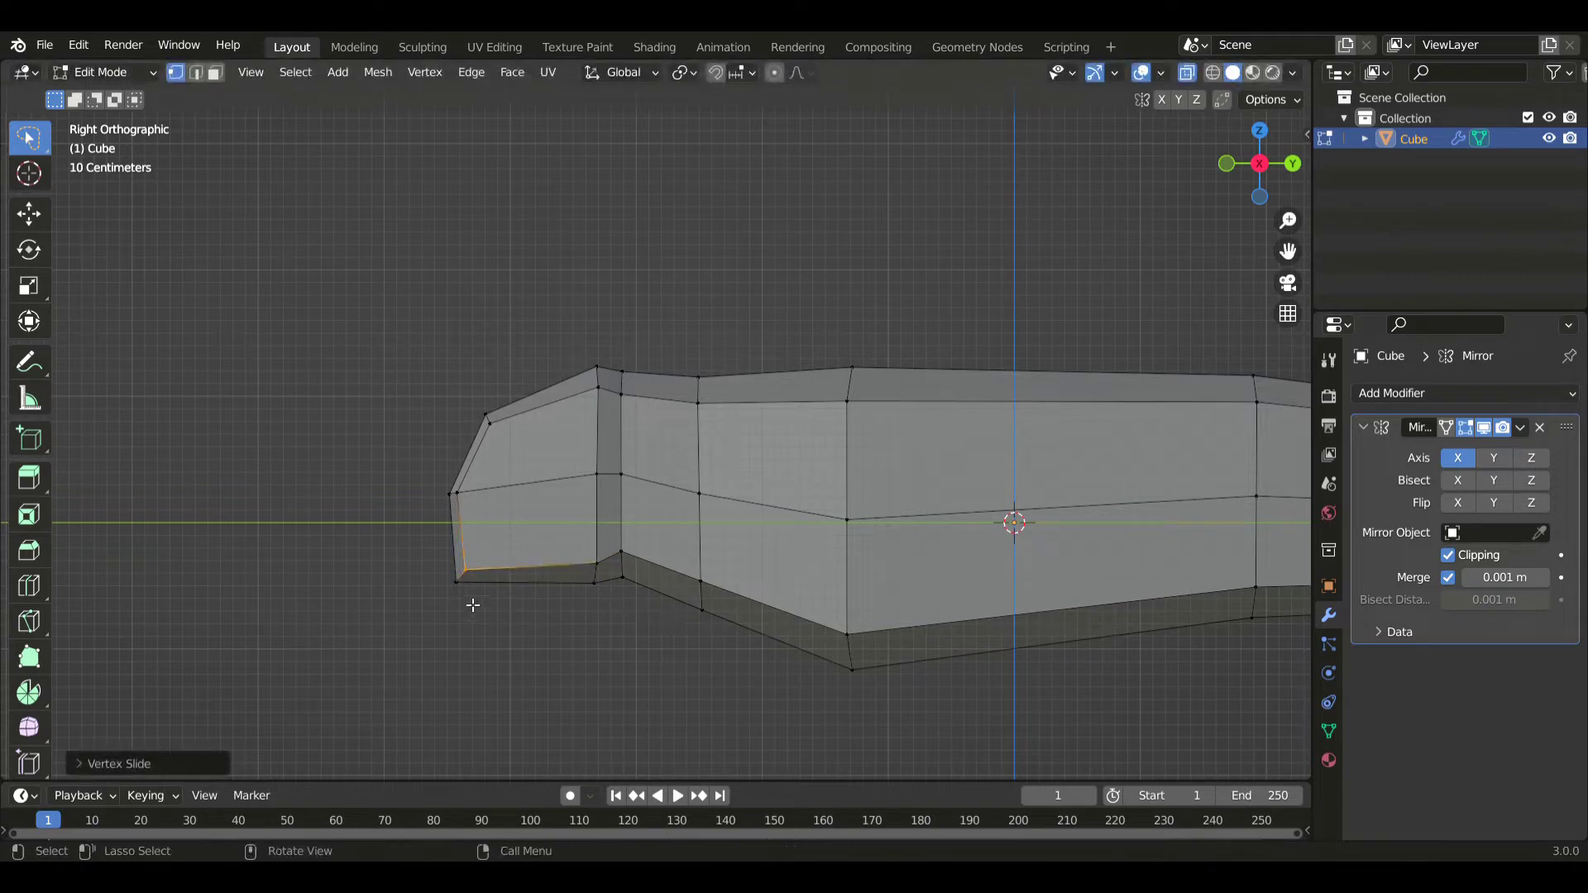
pyautogui.press('g')
pyautogui.click(549, 623)
# - Nudge the lower side vertex where the neck meets the head and try sliding it along its edge
pyautogui.press('g')
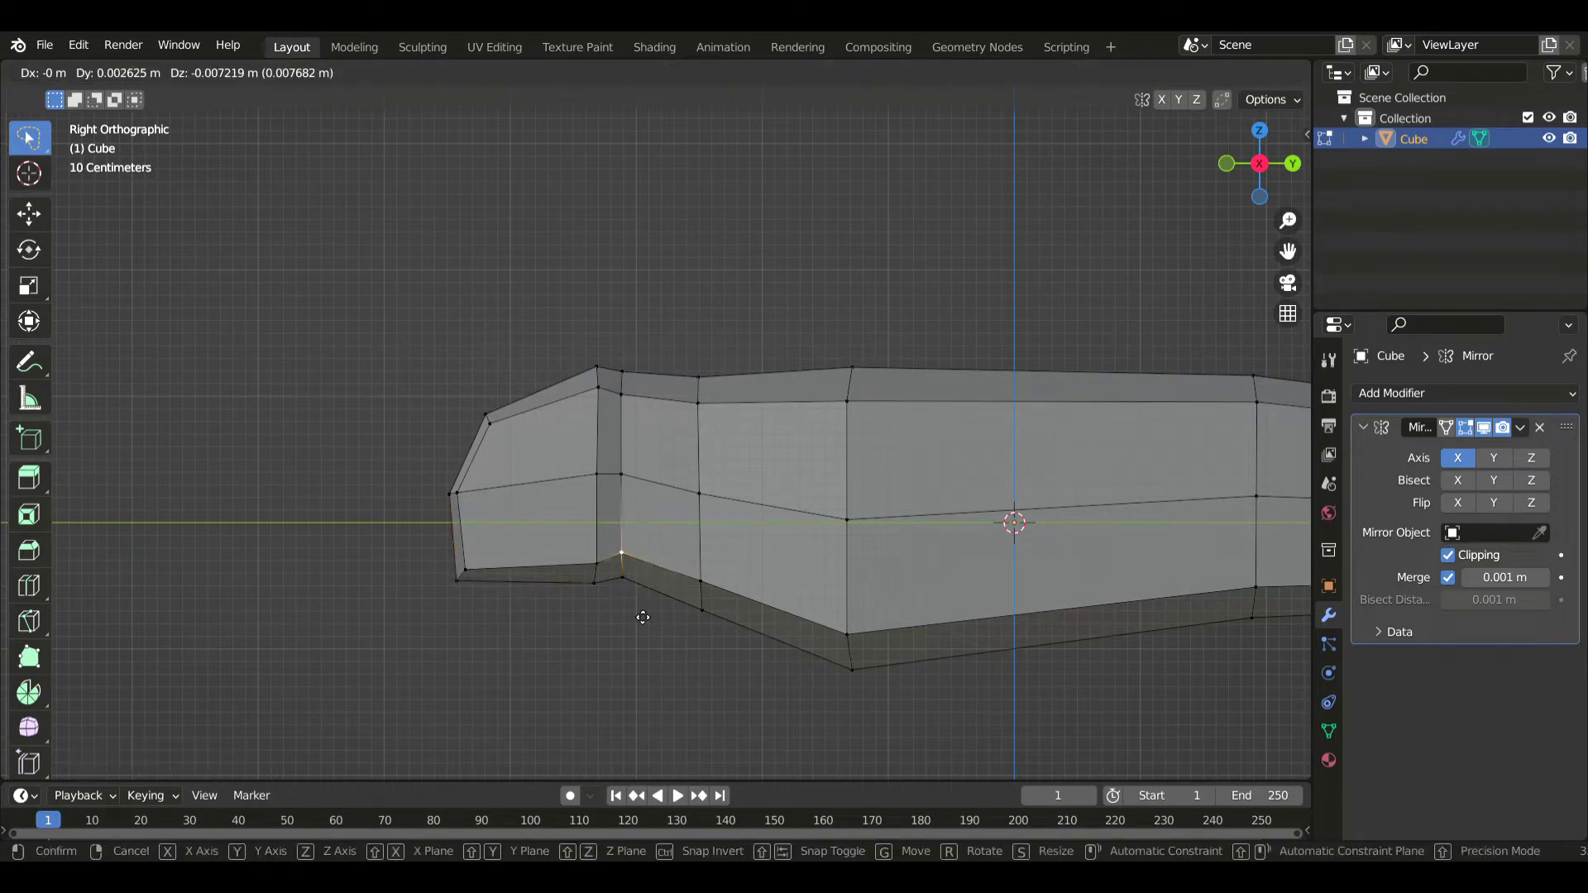
pyautogui.click(614, 517)
pyautogui.click(505, 507)
pyautogui.press('g')
pyautogui.press('g')
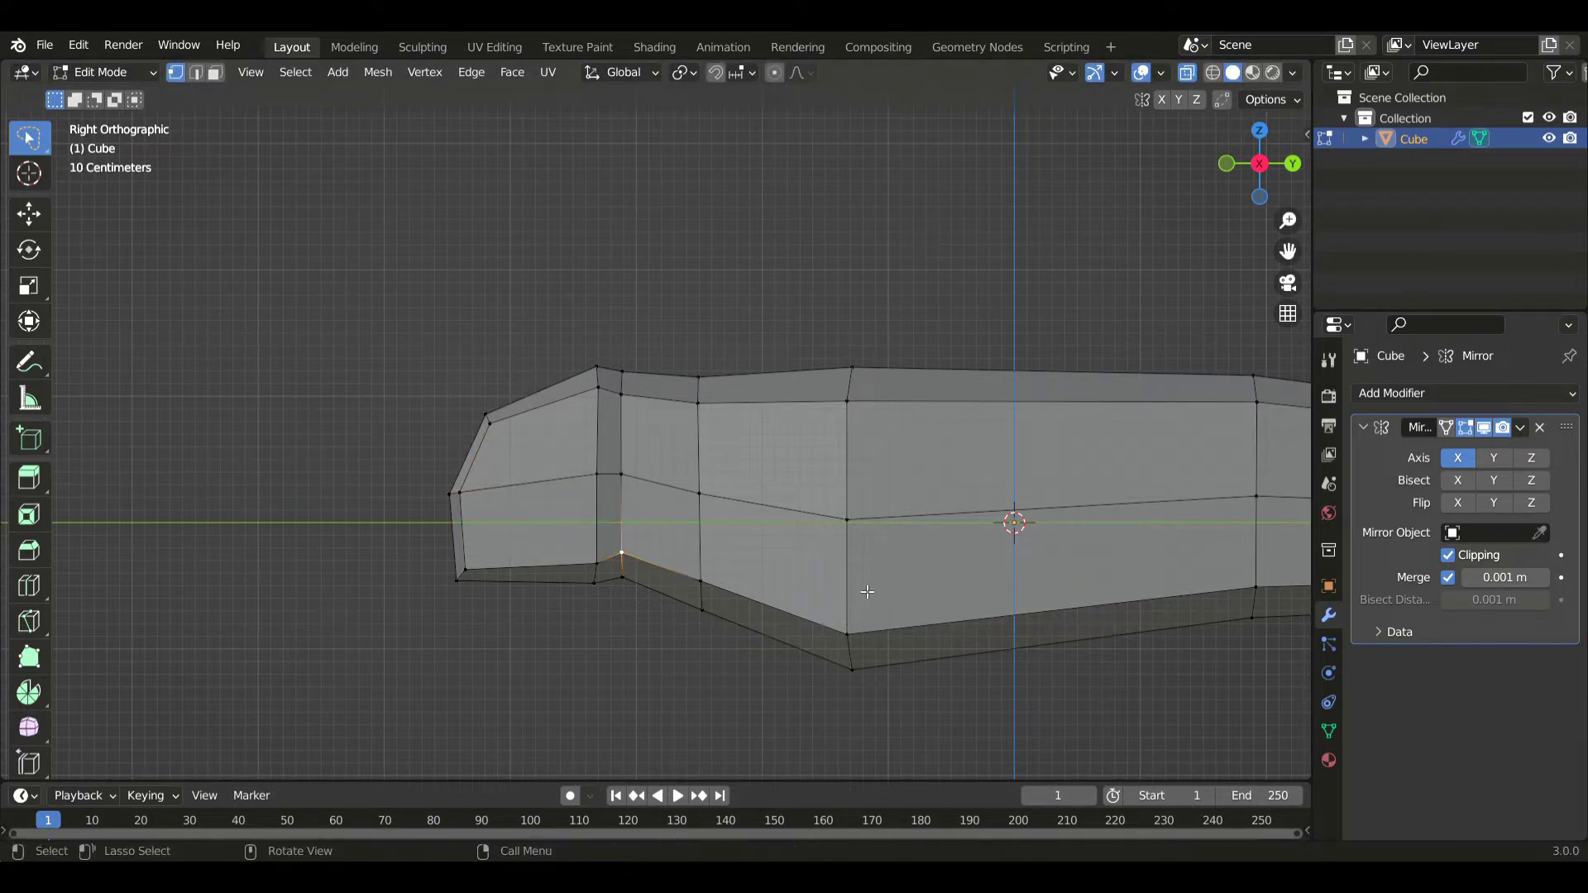
# - Move the body's upper side edge line inward along X to bevel the back
pyautogui.moveTo(871, 569); pyautogui.dragTo(695, 507, button='middle')
pyautogui.keyDown('ctrl'); pyautogui.click(648, 403); pyautogui.keyUp('ctrl')
pyautogui.keyDown('shift'); pyautogui.moveTo(652, 406); pyautogui.dragTo(719, 543, button='middle'); pyautogui.keyUp('shift')
pyautogui.press('g')
pyautogui.press('g')
pyautogui.rightClick(796, 530)
pyautogui.press('g')
pyautogui.press('x')
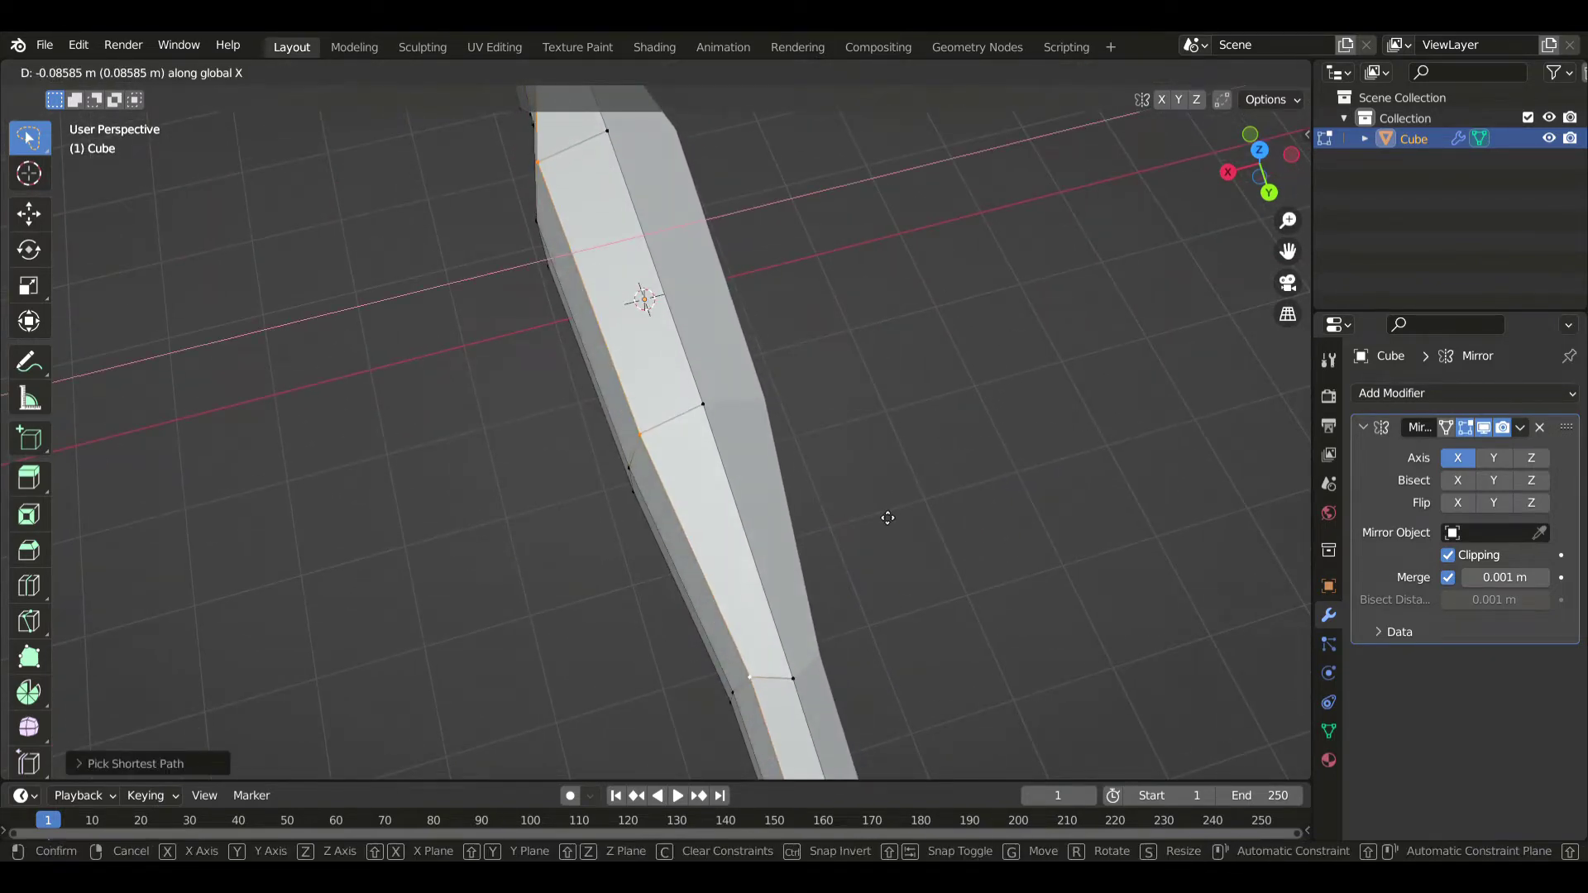
pyautogui.click(903, 690)
# - Select the tail end's side vertices through the mesh and move them about 0.02 m inward along X
pyautogui.moveTo(904, 690); pyautogui.dragTo(735, 666, button='middle')
pyautogui.click(716, 689)
pyautogui.press('g')
pyautogui.rightClick(737, 705)
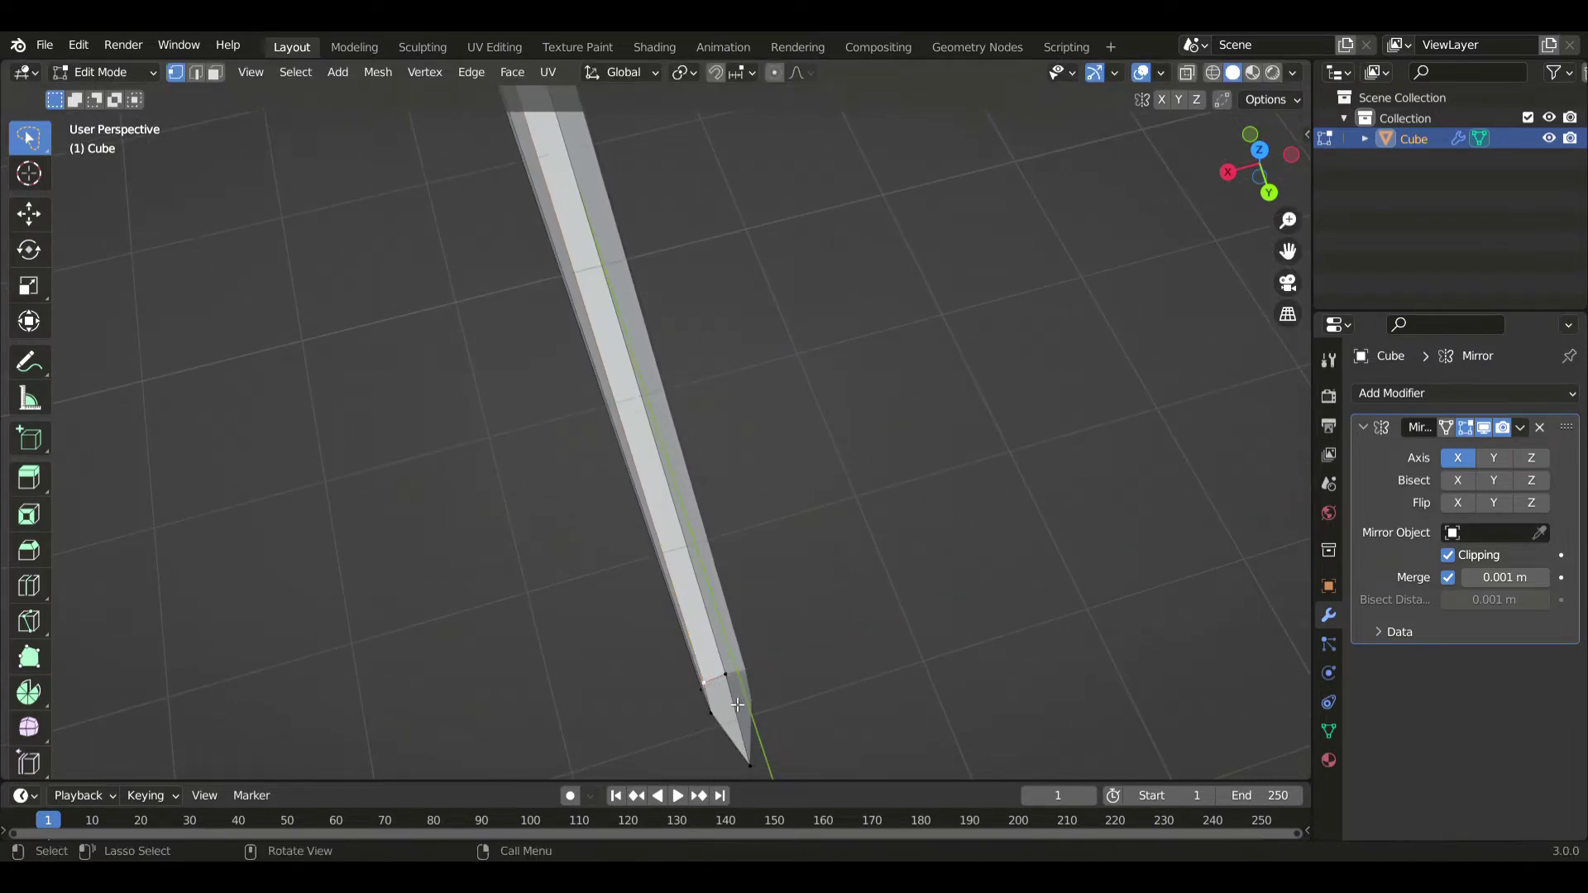
pyautogui.hotkey('alt', 'z')
pyautogui.moveTo(719, 704)
pyautogui.mouseDown()
pyautogui.moveTo(698, 670)
pyautogui.moveTo(723, 741)
pyautogui.mouseUp()
pyautogui.hotkey('alt', 'z')
pyautogui.press('g')
pyautogui.press('x')
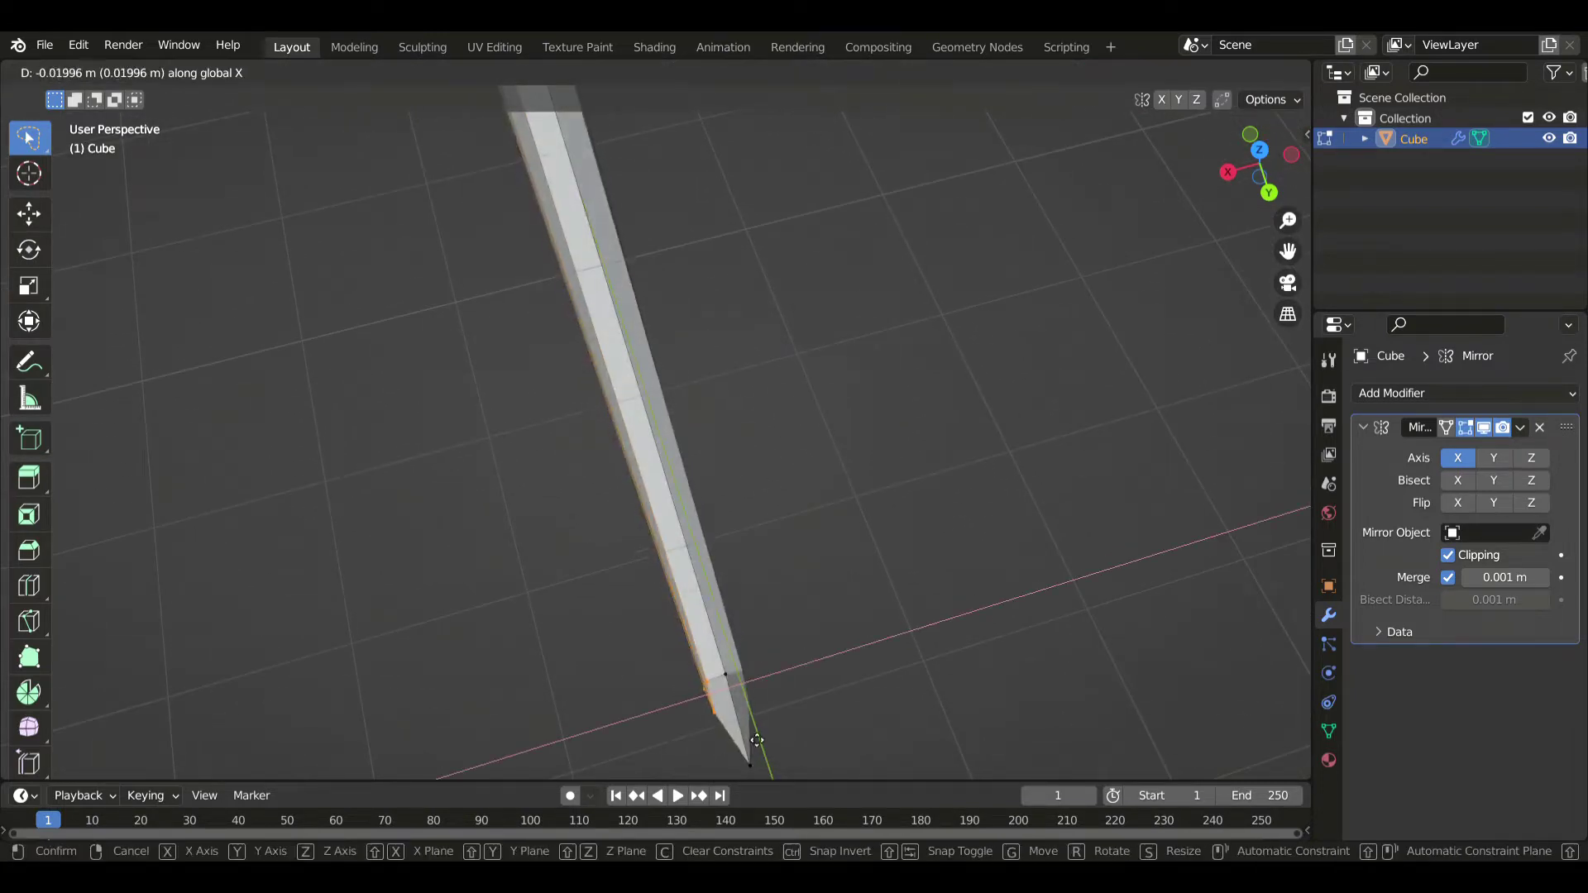
pyautogui.click(751, 738)
# - Move the body's lower side edge line slightly inward along X, working from the bottom view
pyautogui.scroll(3, 626, 421)
pyautogui.moveTo(585, 308); pyautogui.dragTo(616, 506, button='middle')
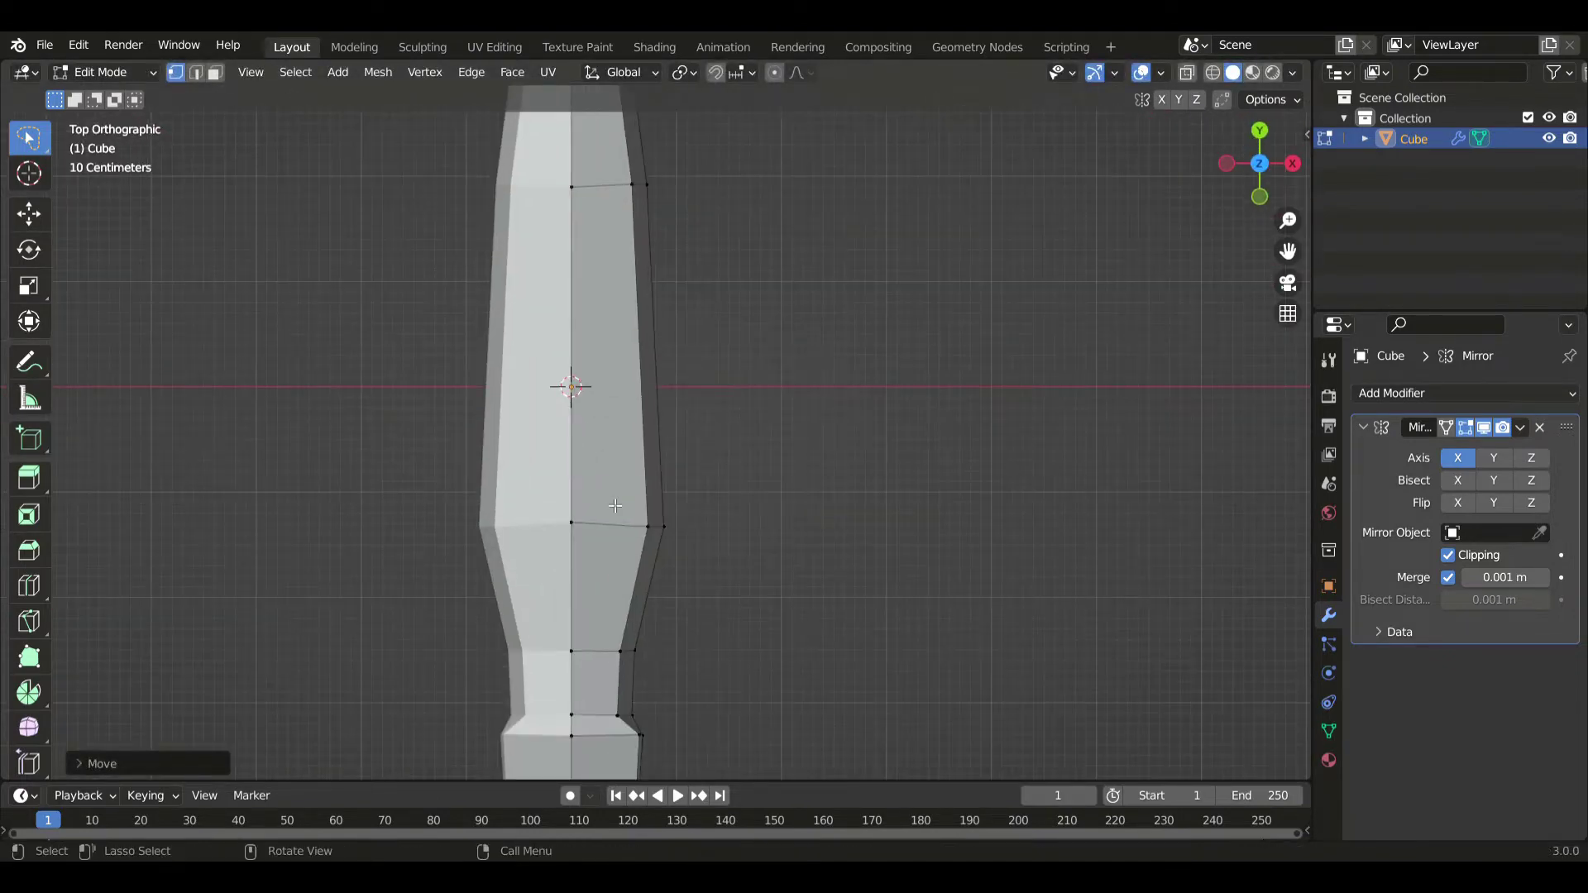
pyautogui.press('KP_3')
pyautogui.keyDown('shift'); pyautogui.moveTo(407, 306); pyautogui.dragTo(653, 364, button='middle'); pyautogui.keyUp('shift')
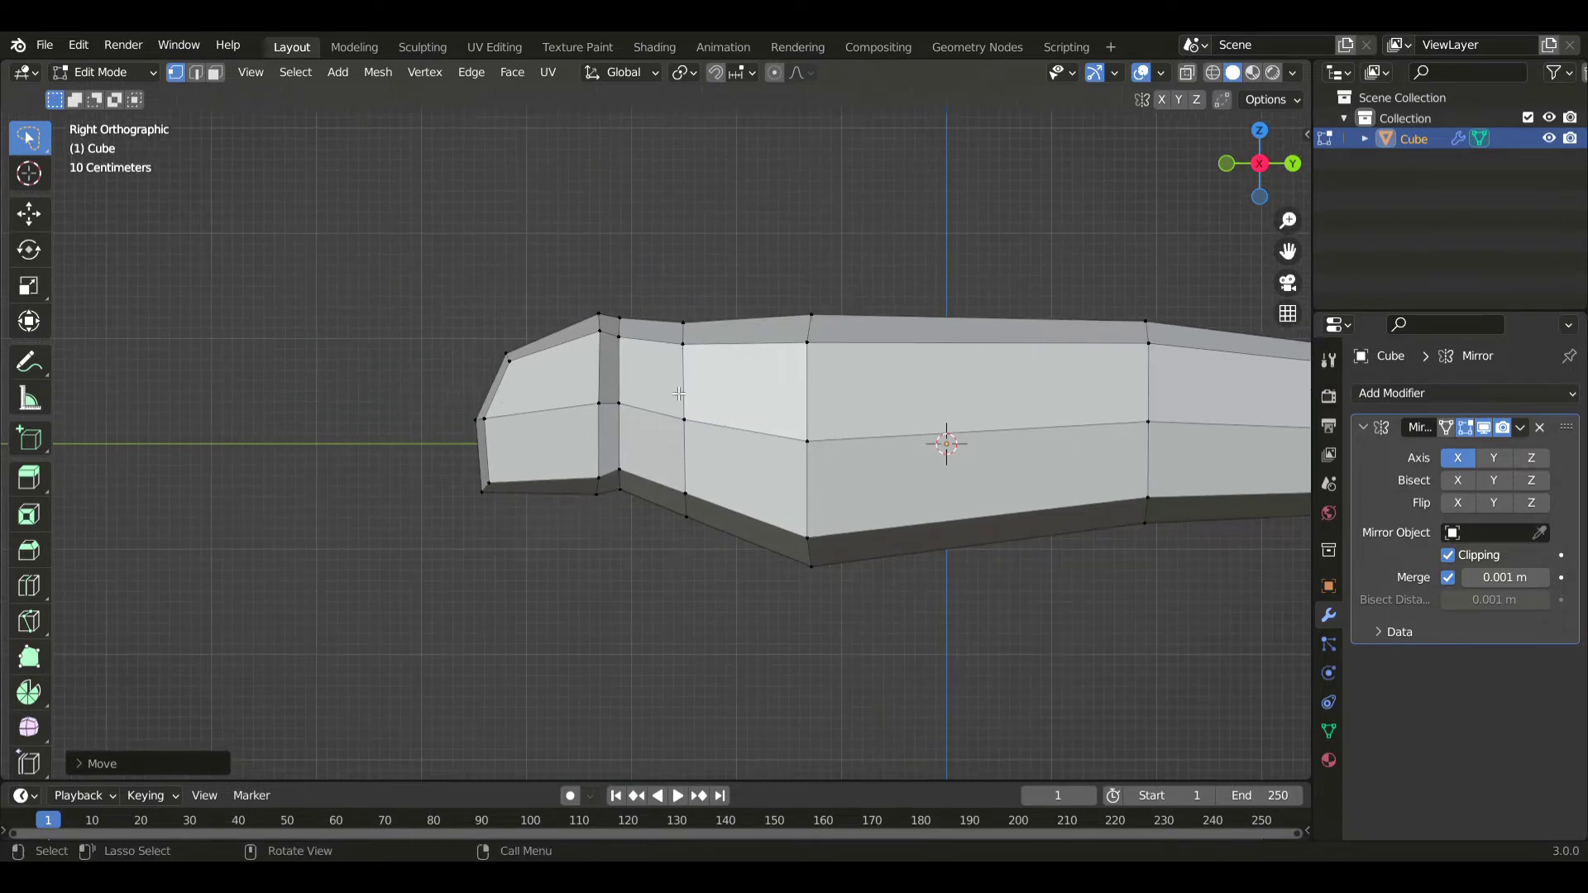
pyautogui.press('KP_7')
pyautogui.press('ctrl+KP_7')
pyautogui.keyDown('shift'); pyautogui.moveTo(674, 560); pyautogui.dragTo(666, 405, button='middle'); pyautogui.keyUp('shift')
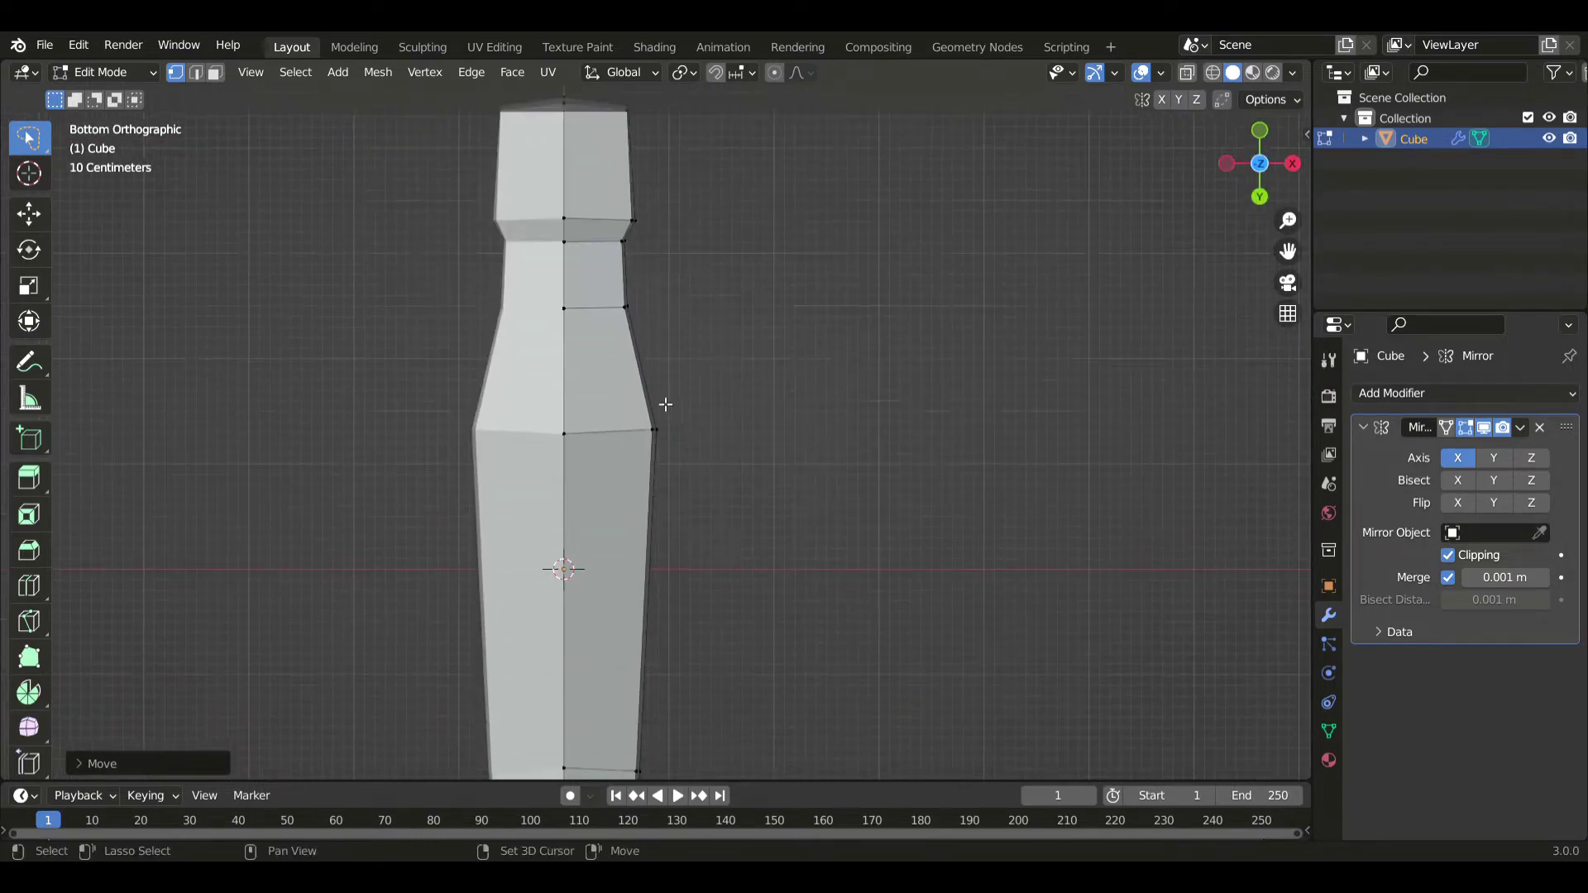
pyautogui.keyDown('shift'); pyautogui.scroll(-9, 626, 265); pyautogui.keyUp('shift')
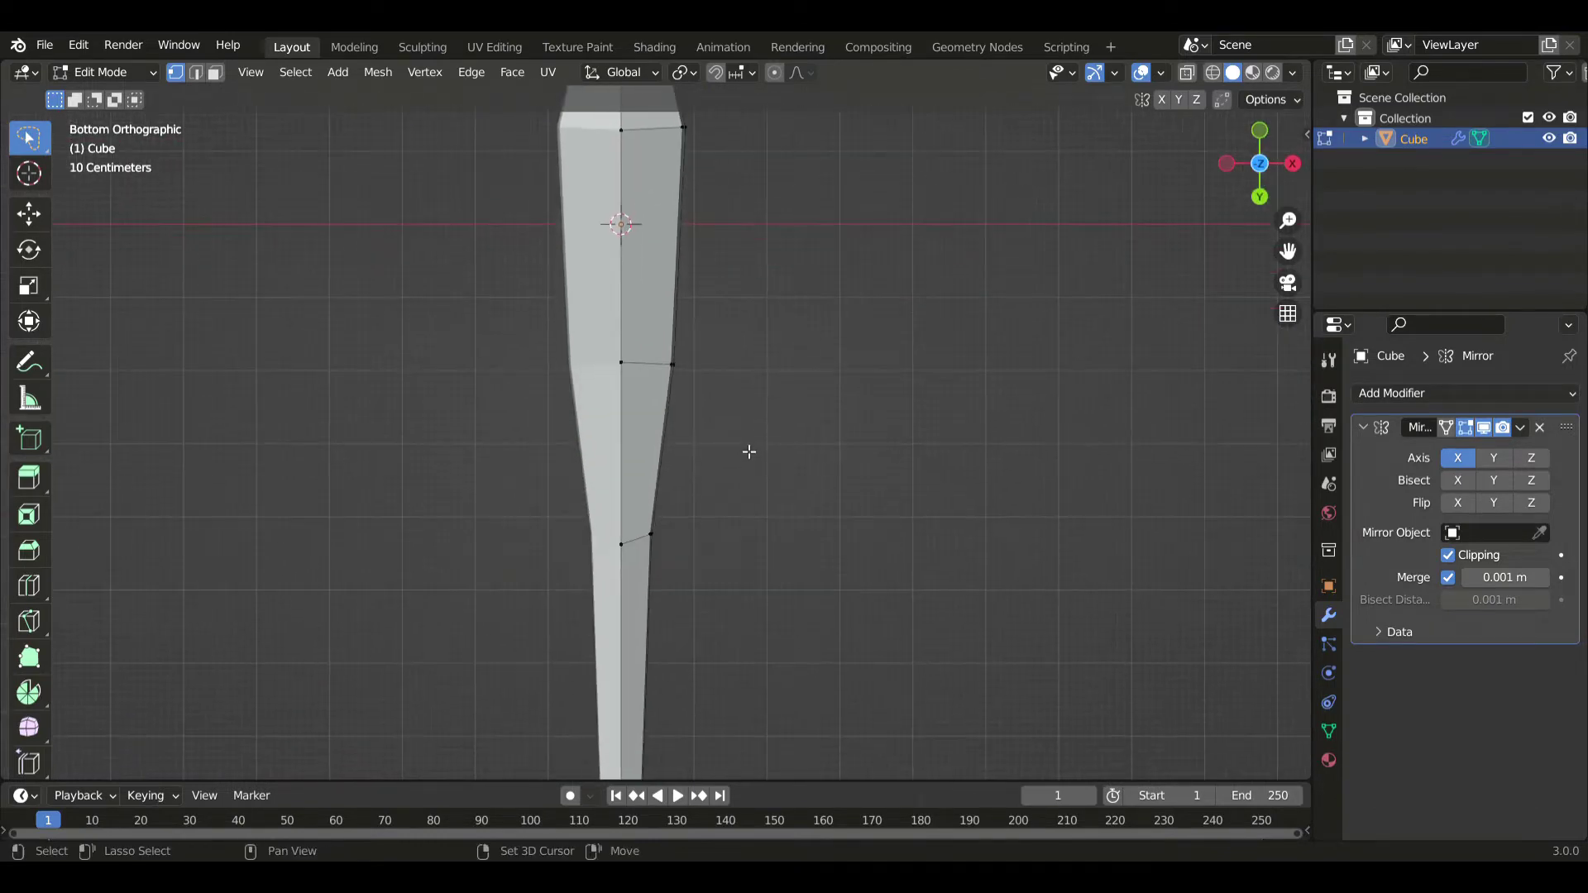
pyautogui.keyDown('ctrl'); pyautogui.click(650, 543); pyautogui.keyUp('ctrl')
pyautogui.press('g')
pyautogui.press('x')
pyautogui.click(716, 531)
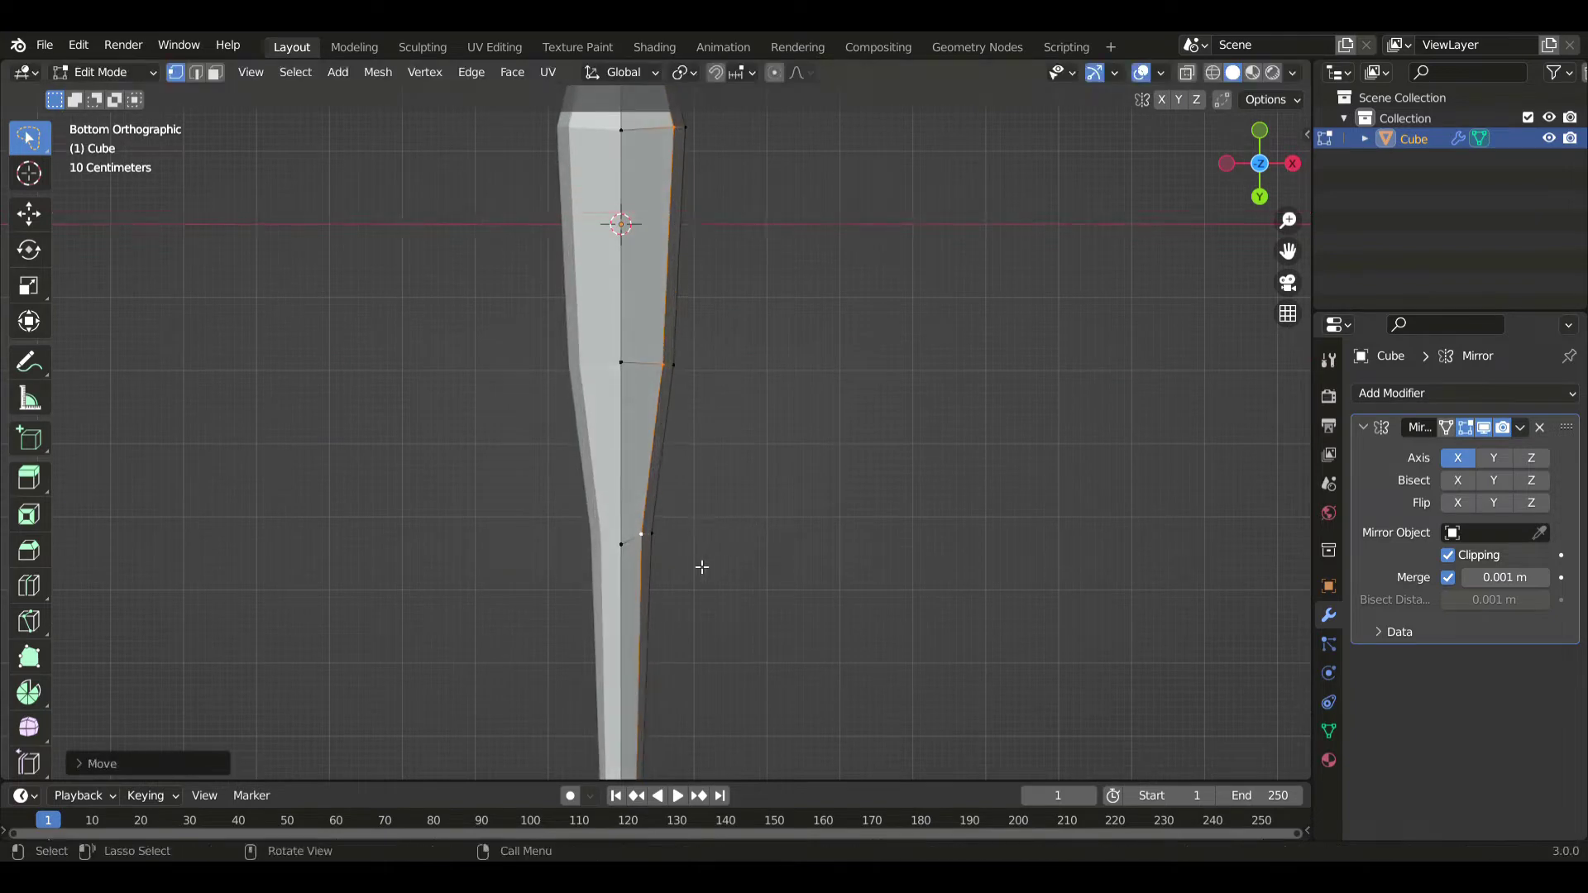
# - Move the head's lower side edge inward along X, and do the same with its mid-height front side vertex
pyautogui.keyDown('shift'); pyautogui.moveTo(703, 563); pyautogui.dragTo(723, 225, button='middle'); pyautogui.keyUp('shift')
pyautogui.keyDown('shift'); pyautogui.moveTo(734, 444); pyautogui.dragTo(659, 283, button='middle'); pyautogui.keyUp('shift')
pyautogui.keyDown('ctrl'); pyautogui.click(655, 178); pyautogui.keyUp('ctrl')
pyautogui.press('g')
pyautogui.press('x')
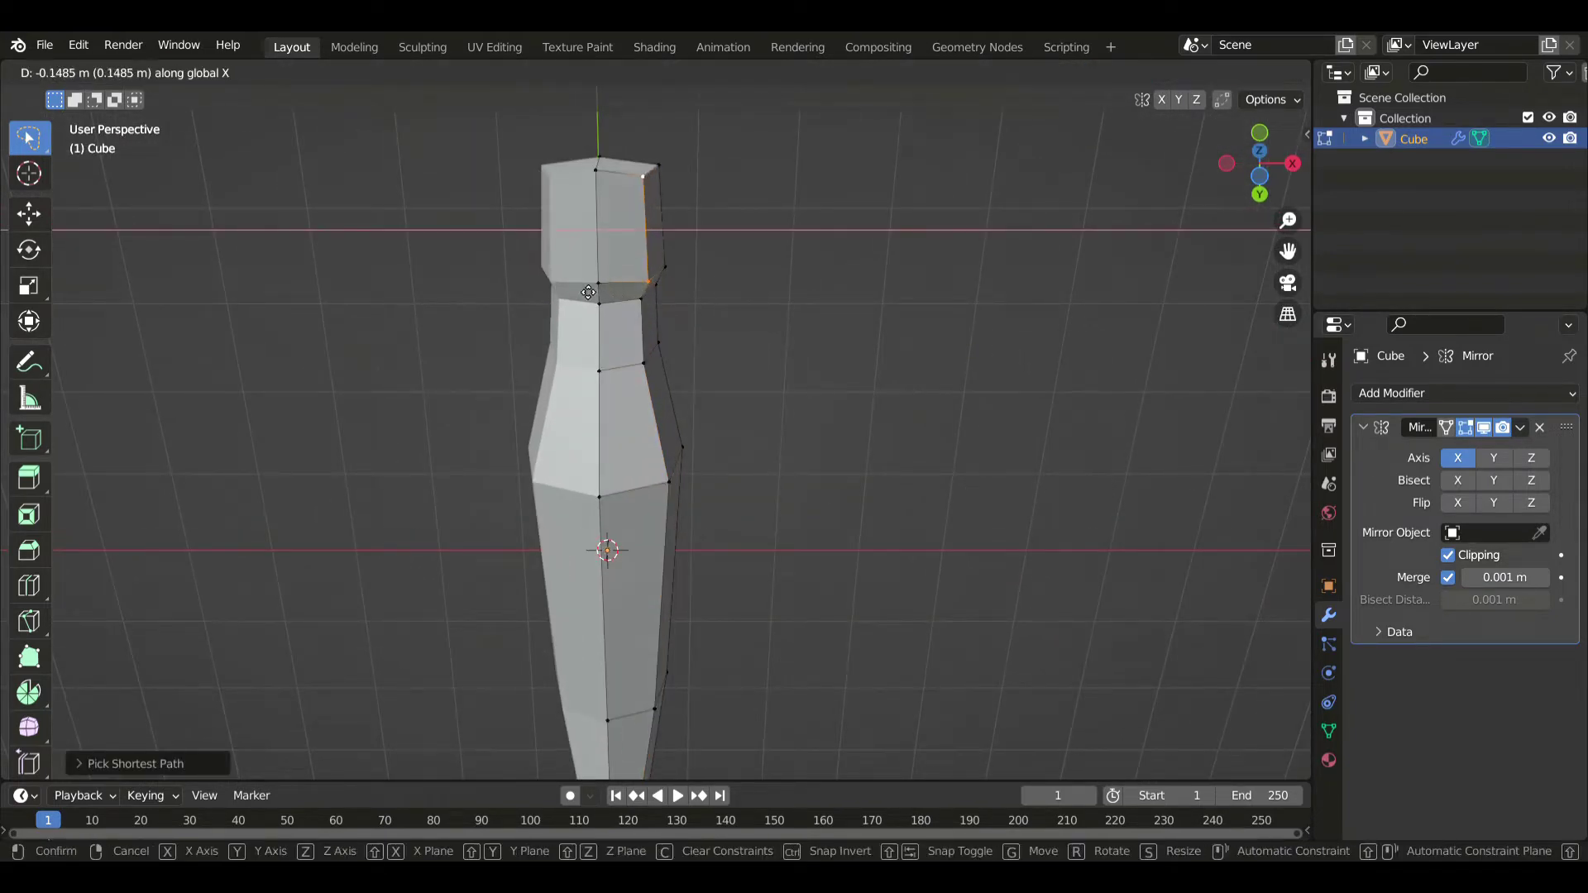
pyautogui.click(588, 292)
pyautogui.click(660, 167)
pyautogui.press('g')
pyautogui.press('x')
pyautogui.click(664, 268)
# - Move the head's upper side edge inward along X to narrow the top of the head
pyautogui.press('KP_3')
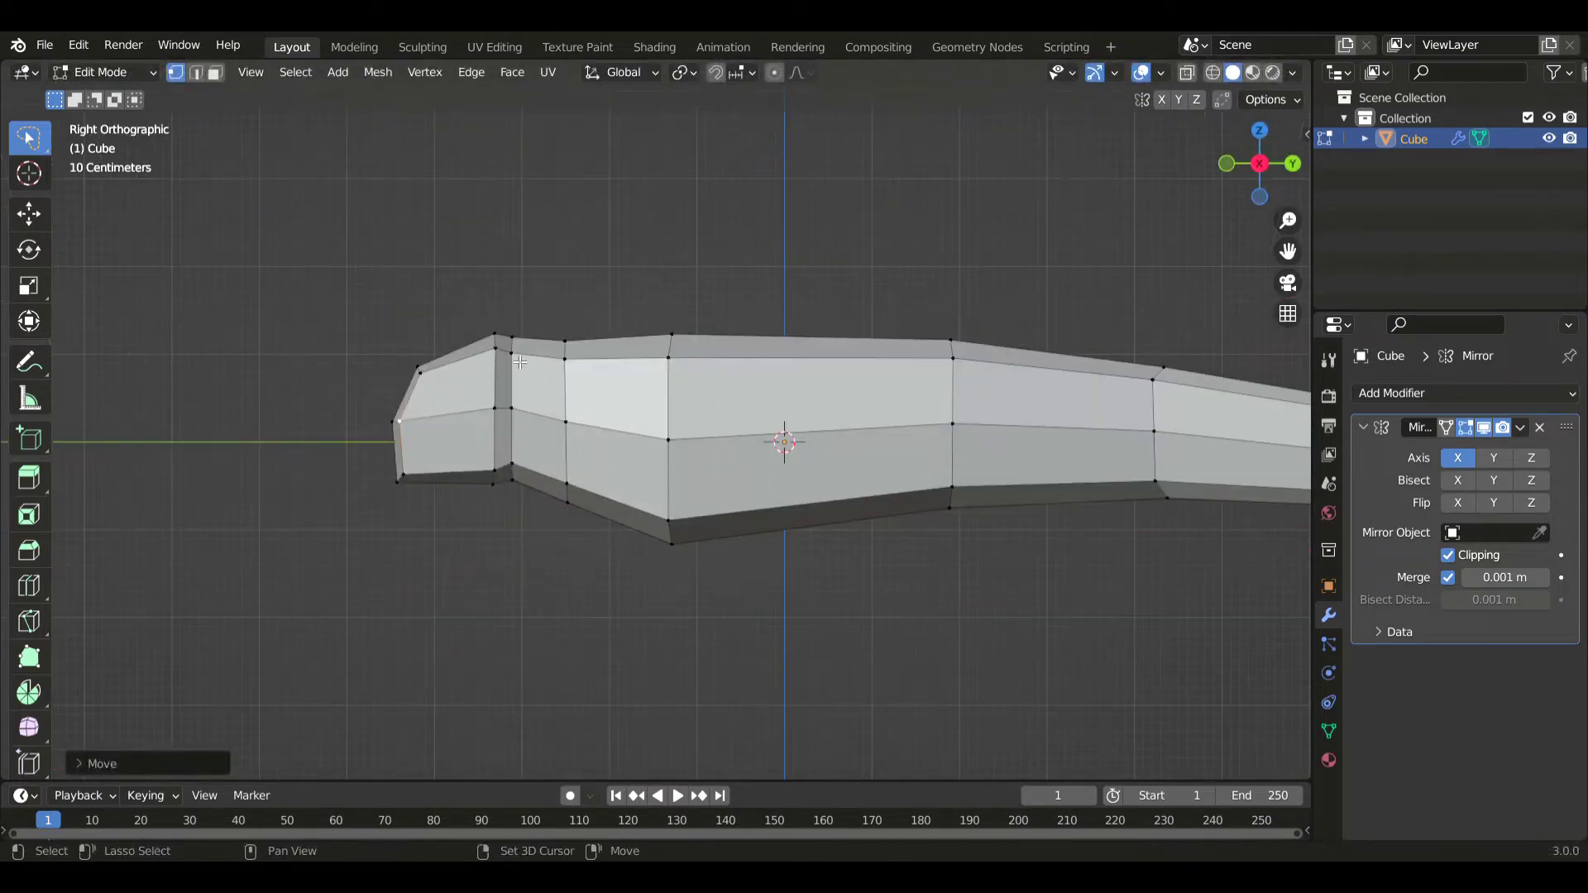
pyautogui.moveTo(519, 362); pyautogui.dragTo(729, 474, button='middle')
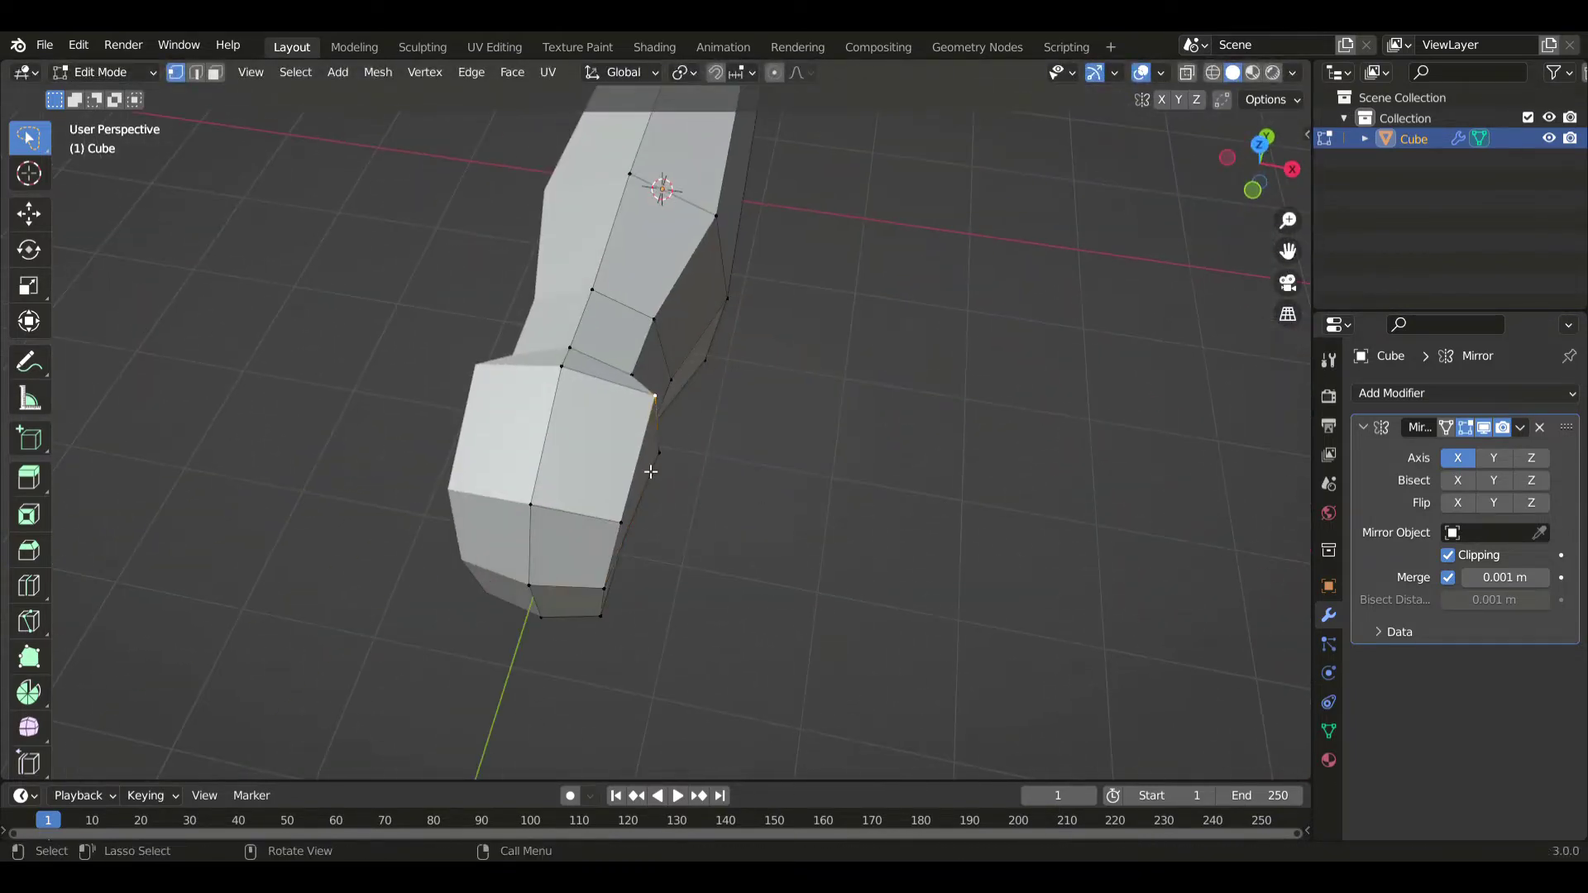
pyautogui.press('g')
pyautogui.press('x')
pyautogui.click(614, 540)
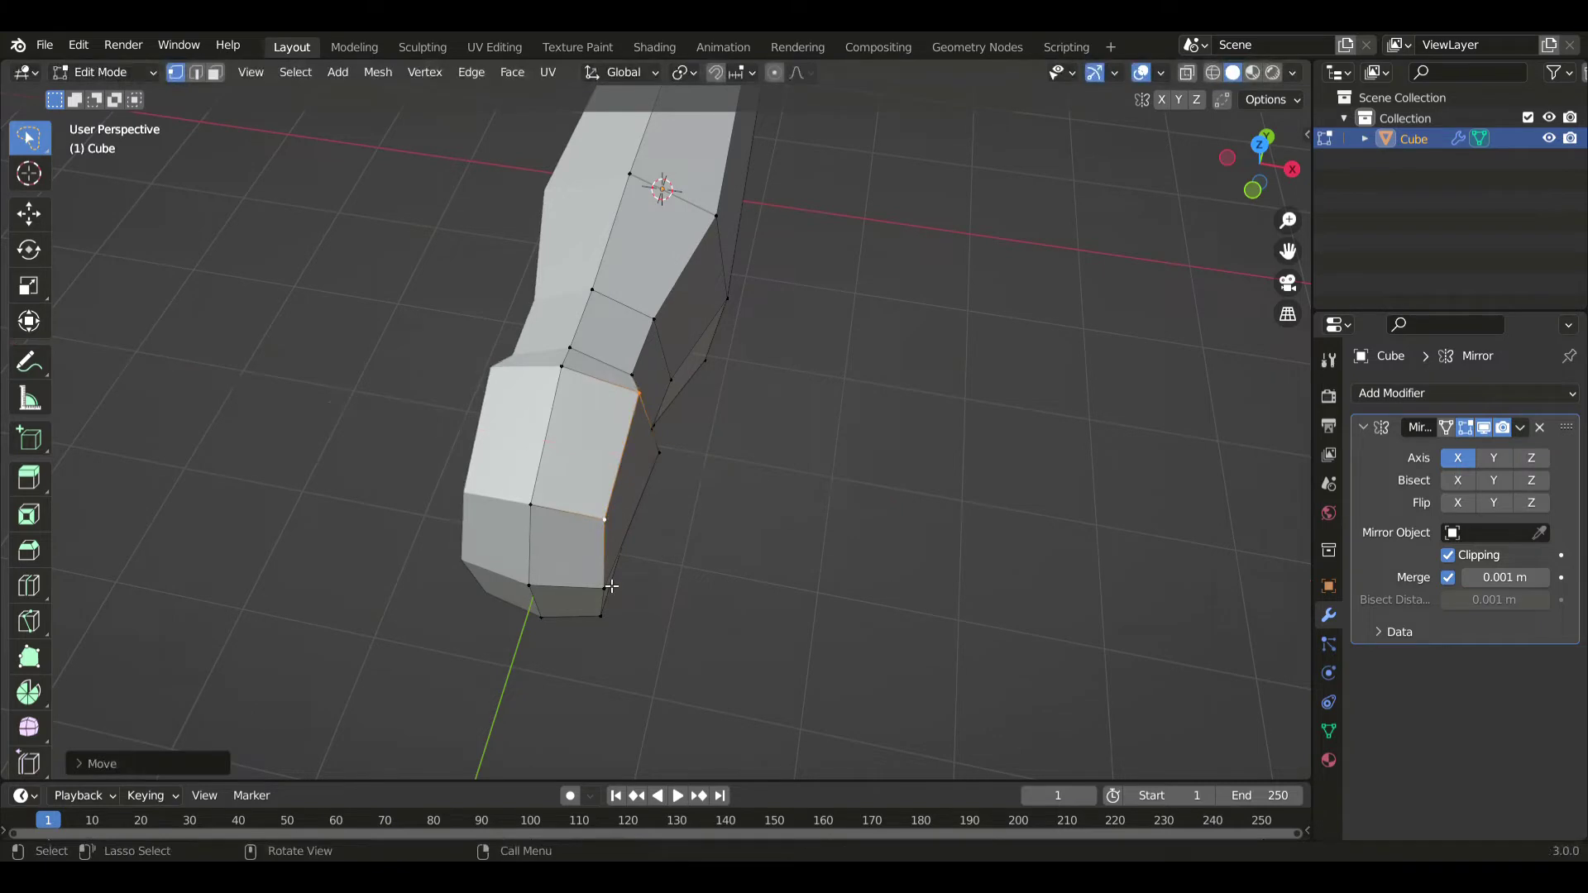
# - In front view, move the side vertices of the head's front face inward along X and nudge the lower corner
pyautogui.press('KP_1')
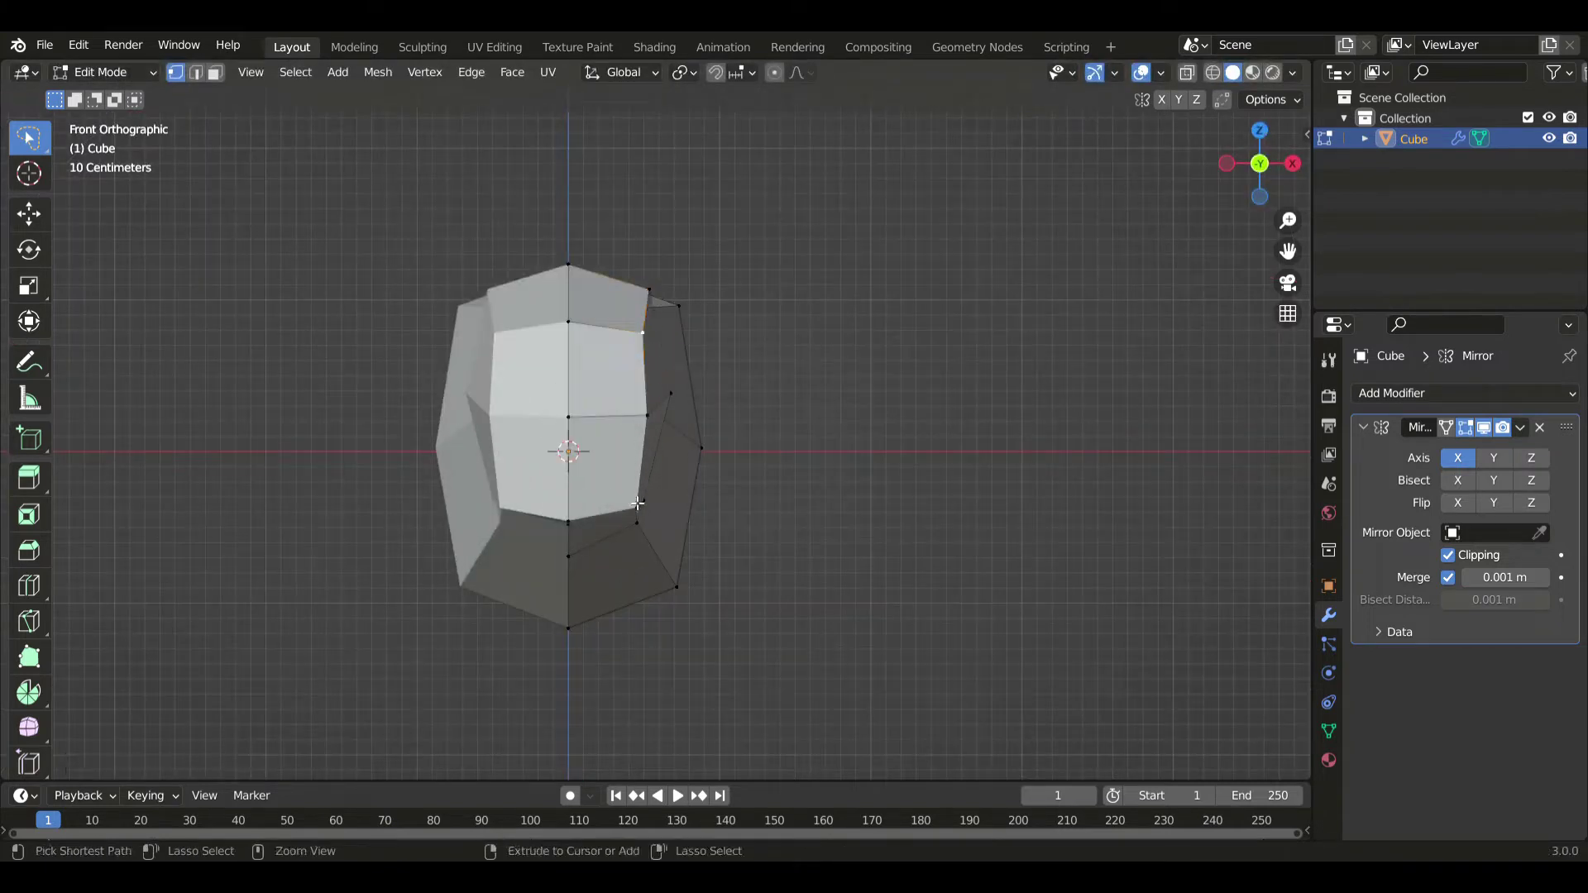
pyautogui.keyDown('ctrl'); pyautogui.click(638, 503); pyautogui.keyUp('ctrl')
pyautogui.press('g')
pyautogui.press('x')
pyautogui.click(743, 517)
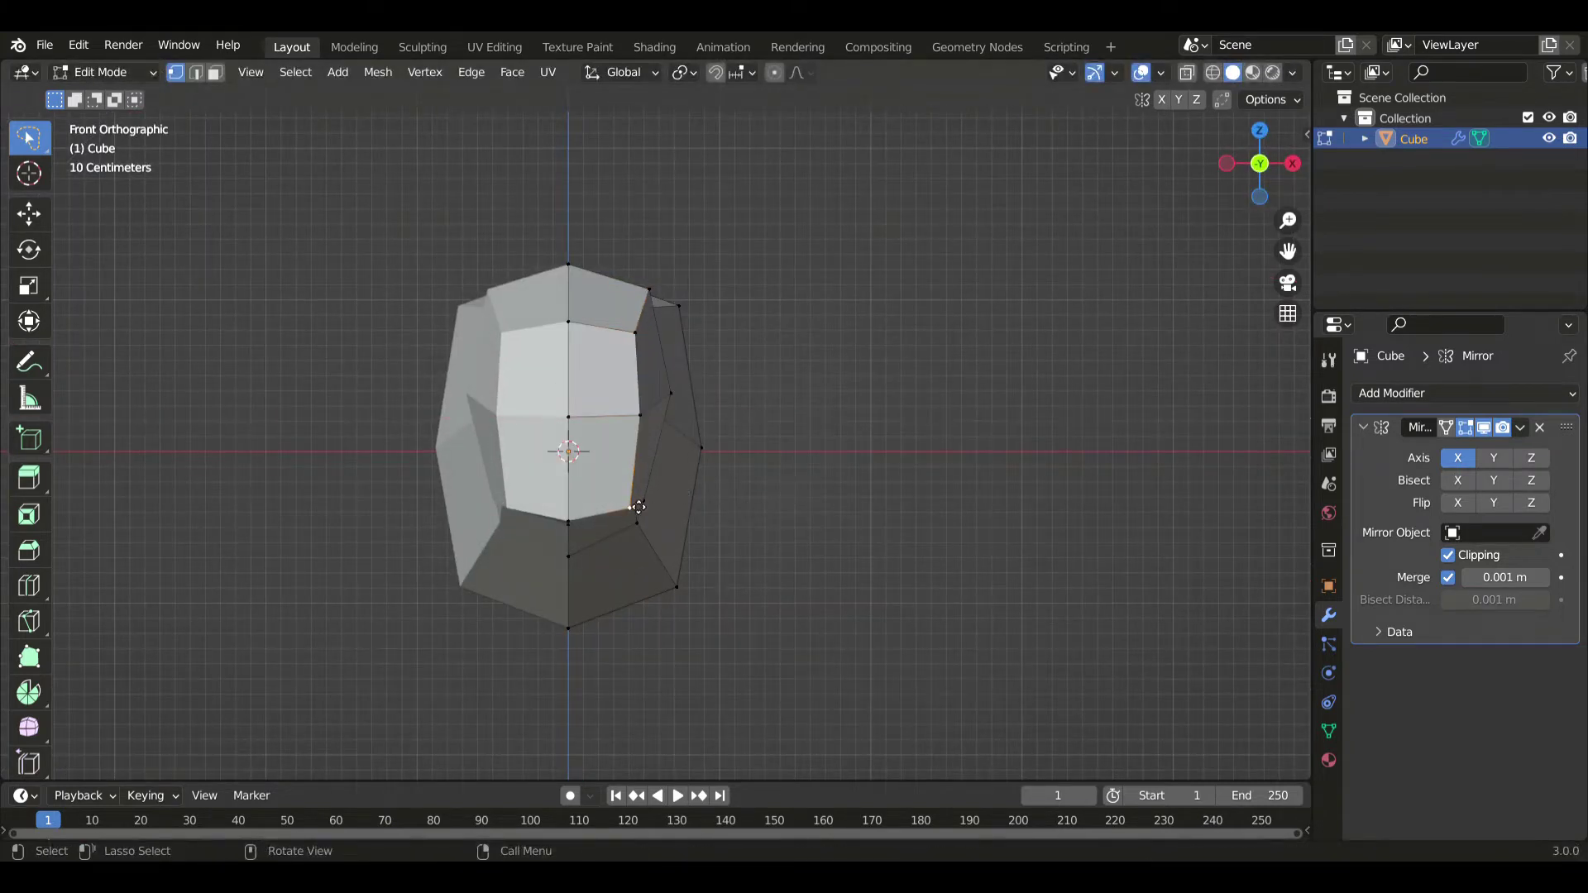
pyautogui.press('g')
pyautogui.click(642, 505)
# - Turn on X-ray display, move the head's whole front section back toward the neck, and nudge its mid-height front edge
pyautogui.press('KP_3')
pyautogui.hotkey('alt', 'z')
pyautogui.moveTo(506, 249); pyautogui.dragTo(576, 631)
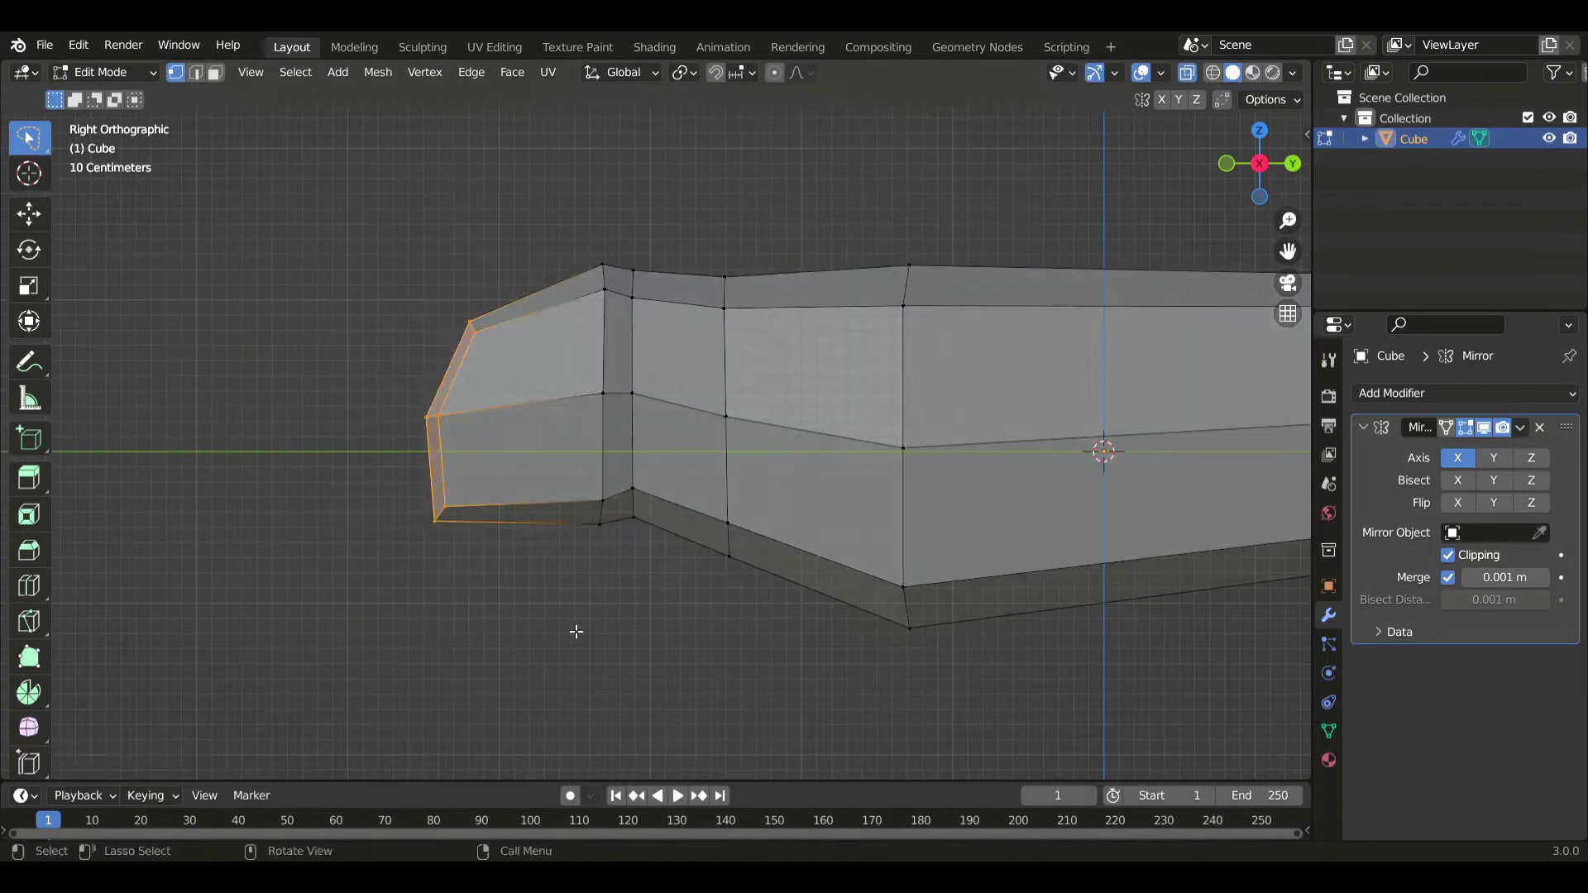
pyautogui.press('g')
pyautogui.click(859, 627)
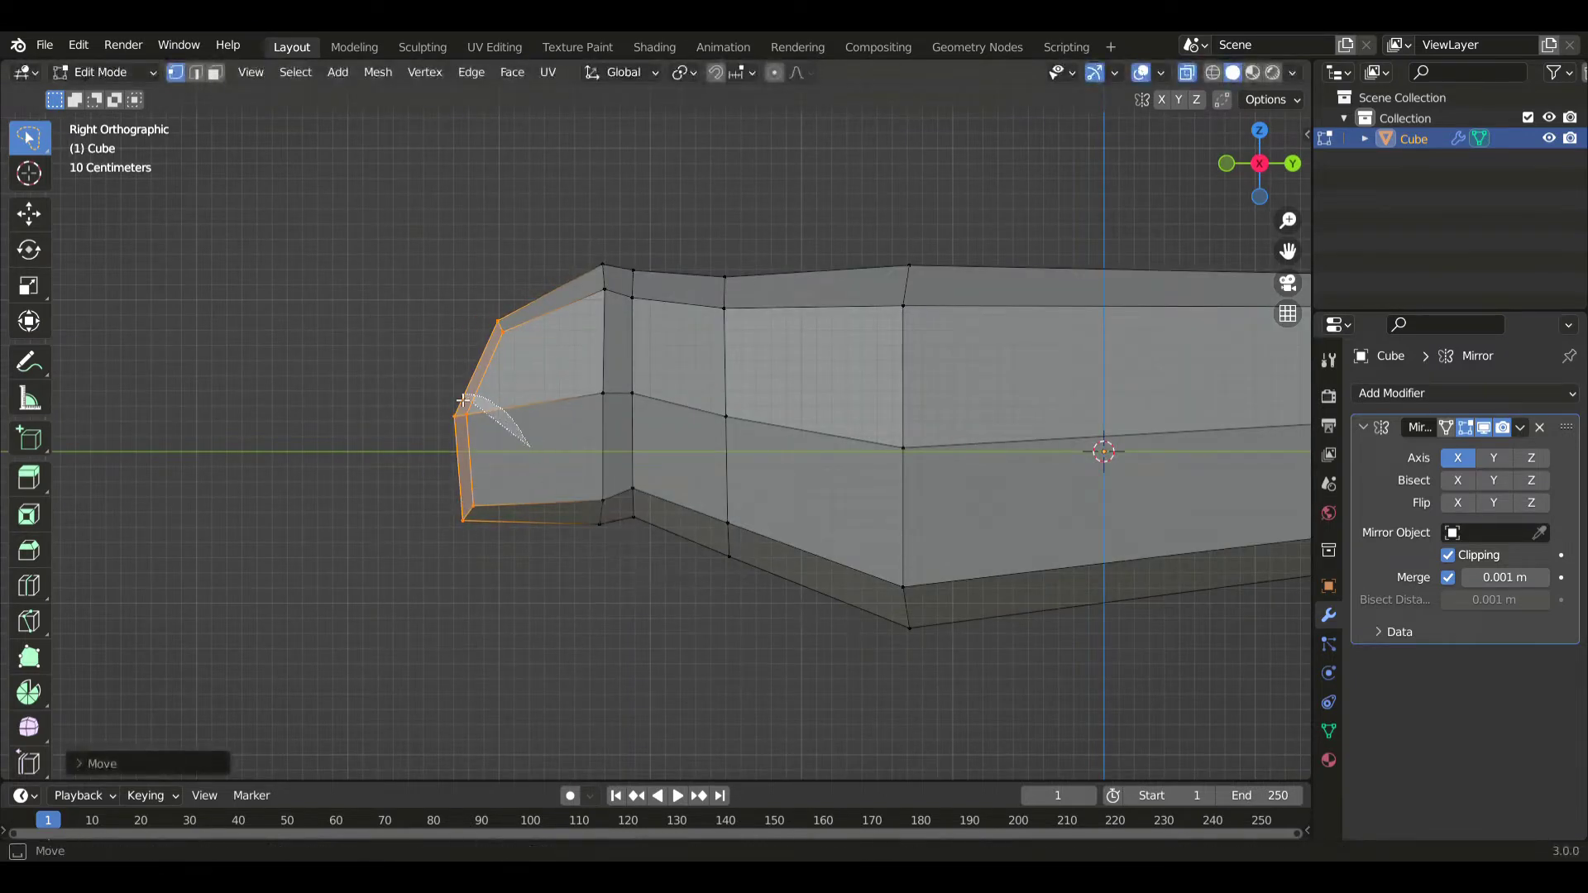
pyautogui.press('g')
pyautogui.click(549, 585)
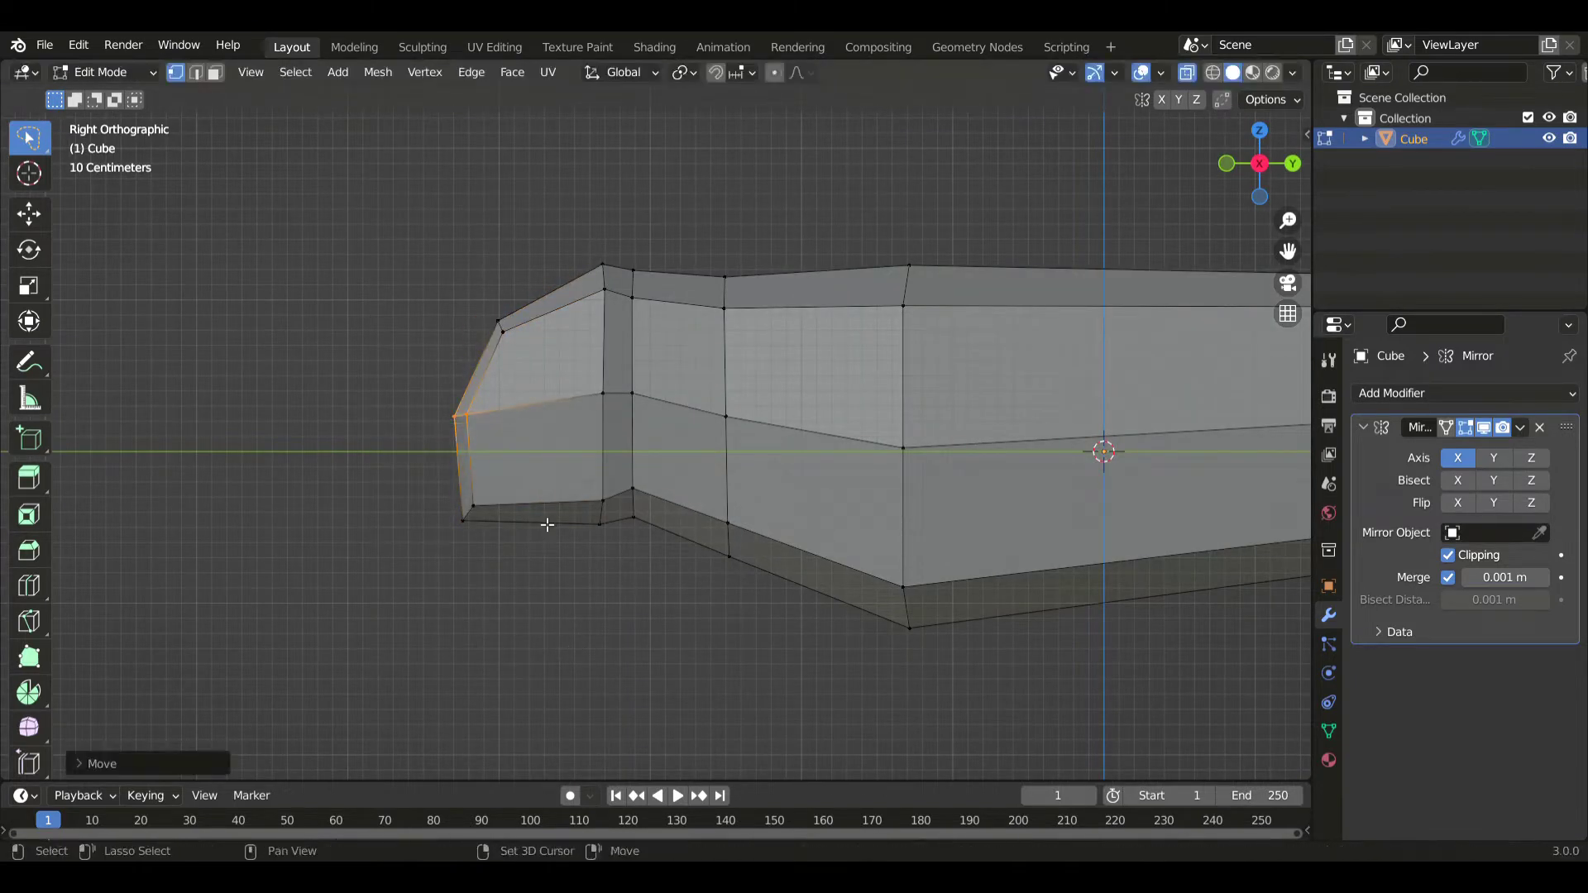
# - Add a vertical loop cut through the middle of the head and raise the underside vertices of the rear head and neck
pyautogui.hotkey('ctrl', 'r')
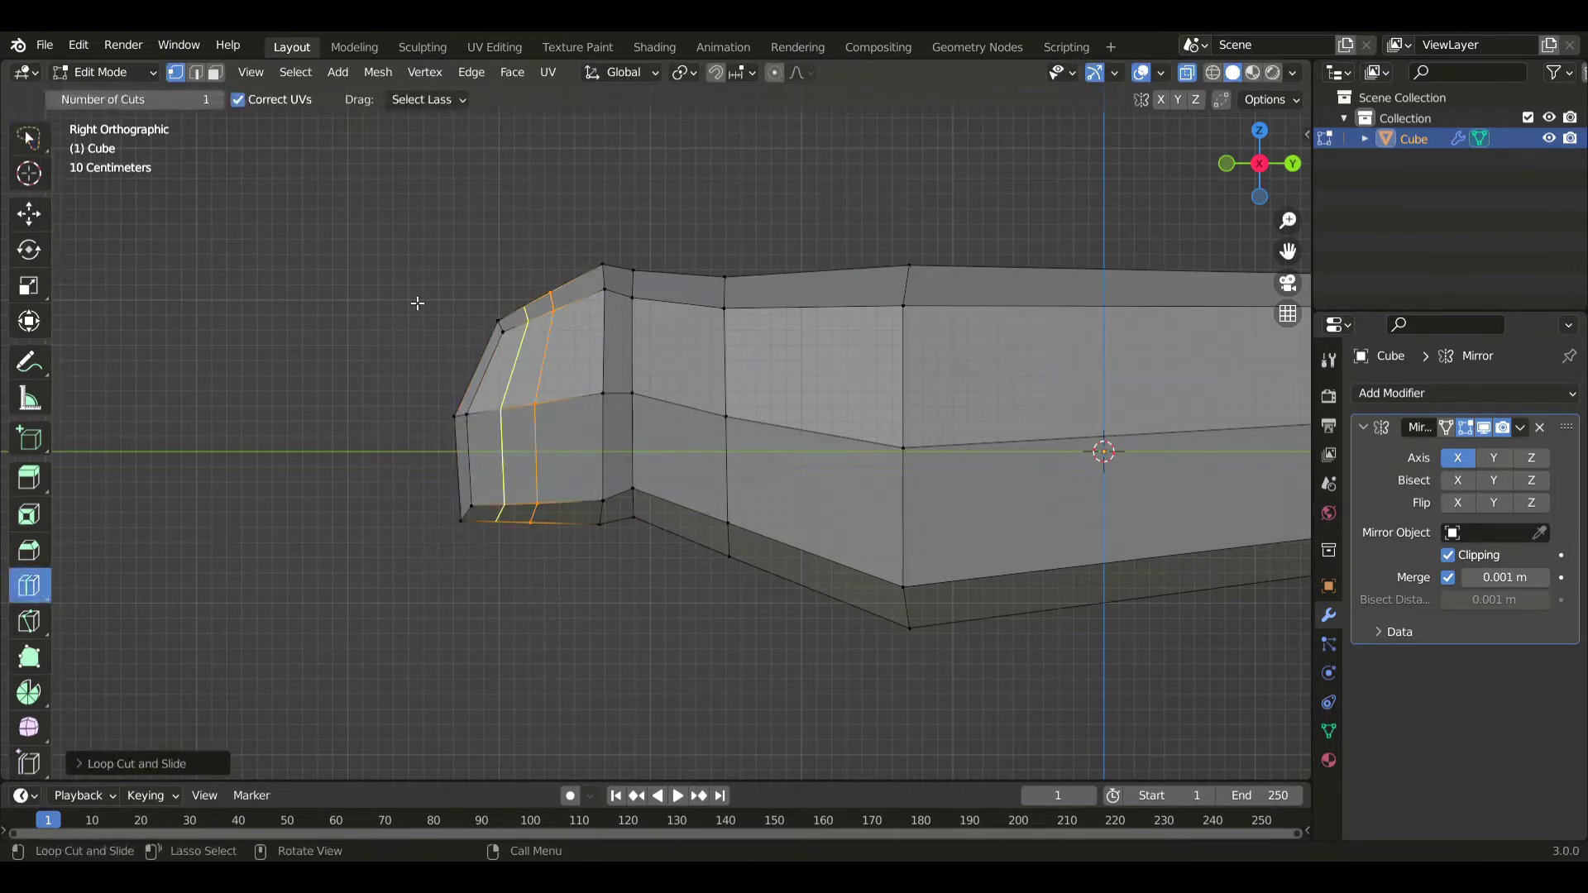
pyautogui.click(30, 139)
pyautogui.moveTo(579, 594); pyautogui.dragTo(648, 537)
pyautogui.press('g')
pyautogui.click(602, 559)
pyautogui.press('g')
pyautogui.click(620, 356)
pyautogui.press('g')
pyautogui.click(685, 371)
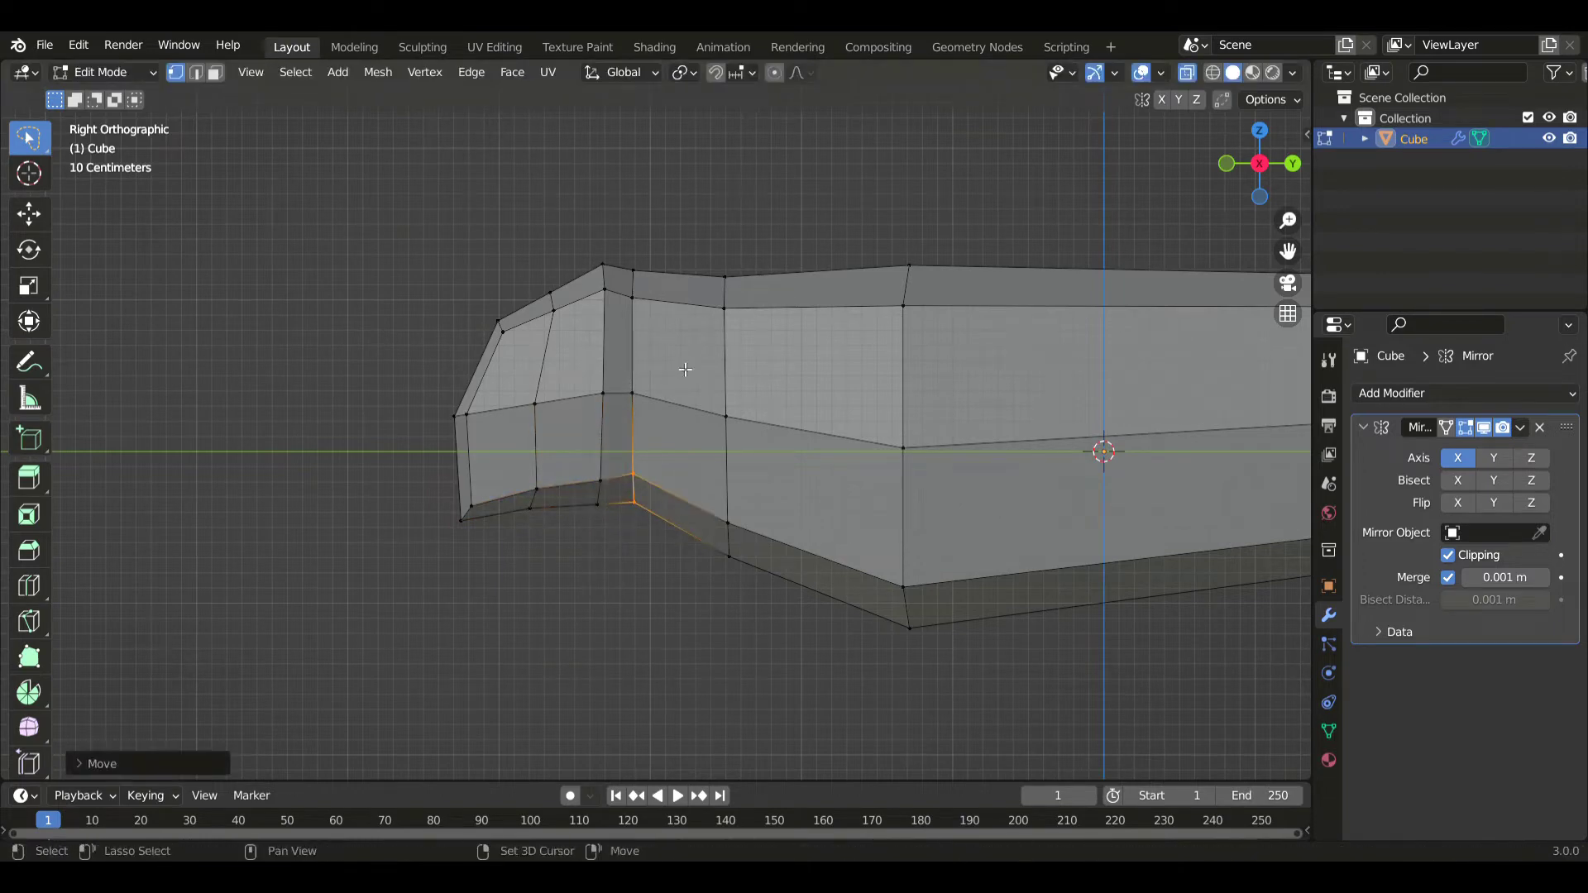
# - Nudge the neck base's lower vertices and shift its upper vertices down and slightly back toward the body
pyautogui.moveTo(810, 600); pyautogui.dragTo(814, 606)
pyautogui.press('g')
pyautogui.click(816, 610)
pyautogui.moveTo(738, 359)
pyautogui.mouseDown()
pyautogui.moveTo(709, 293)
pyautogui.moveTo(865, 369)
pyautogui.mouseUp()
pyautogui.press('g')
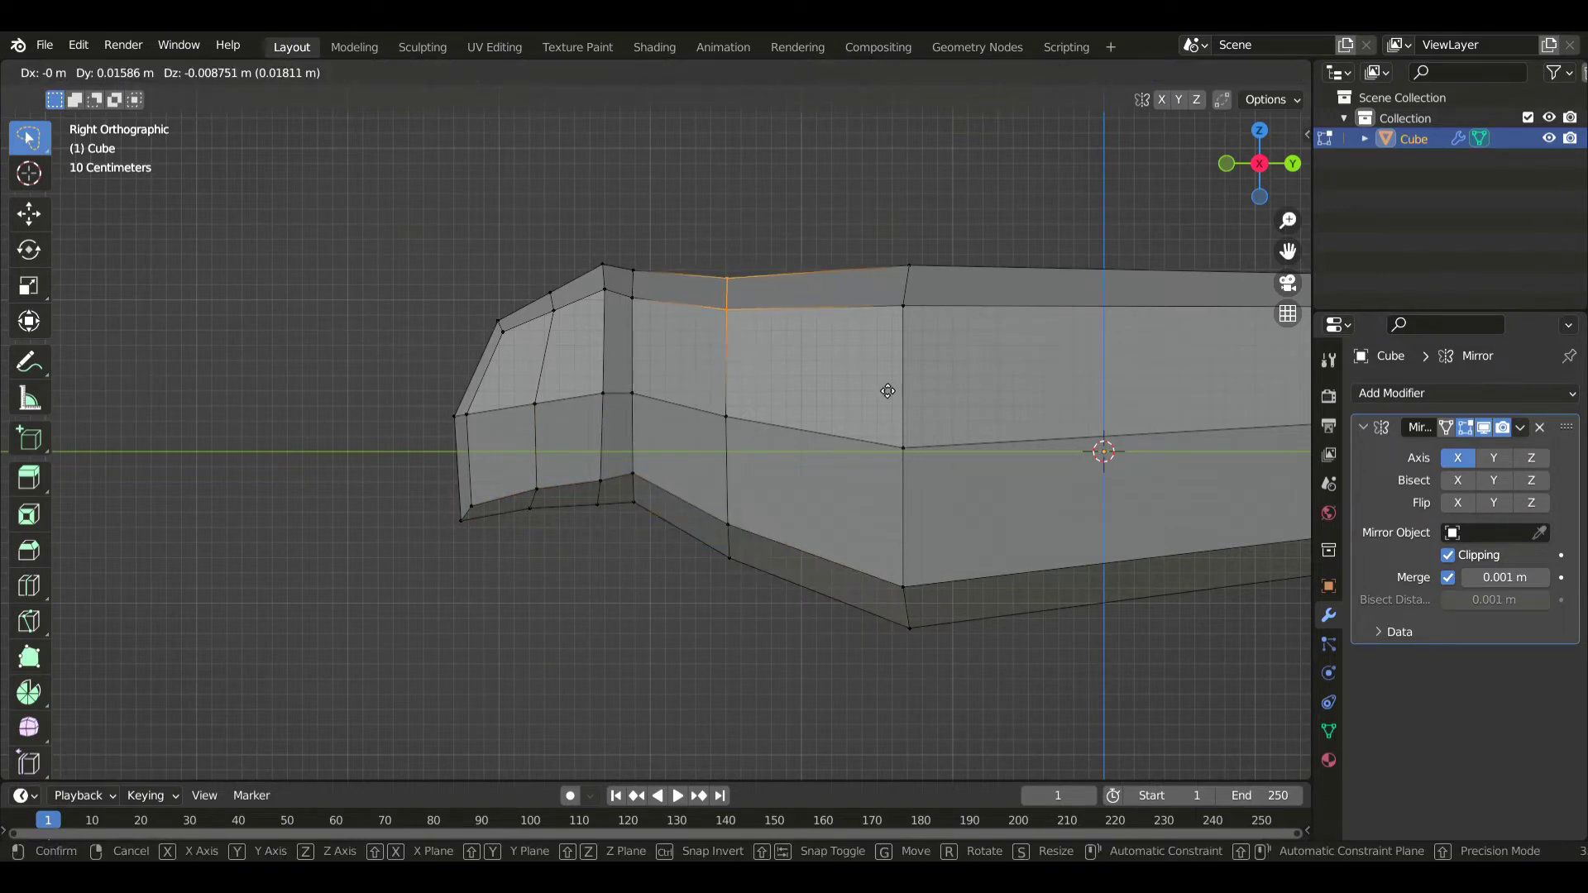
pyautogui.click(894, 397)
# - Shift the neck base's lower vertices down and back, and lower its upper vertices a little more
pyautogui.scroll(-2, 480, 416)
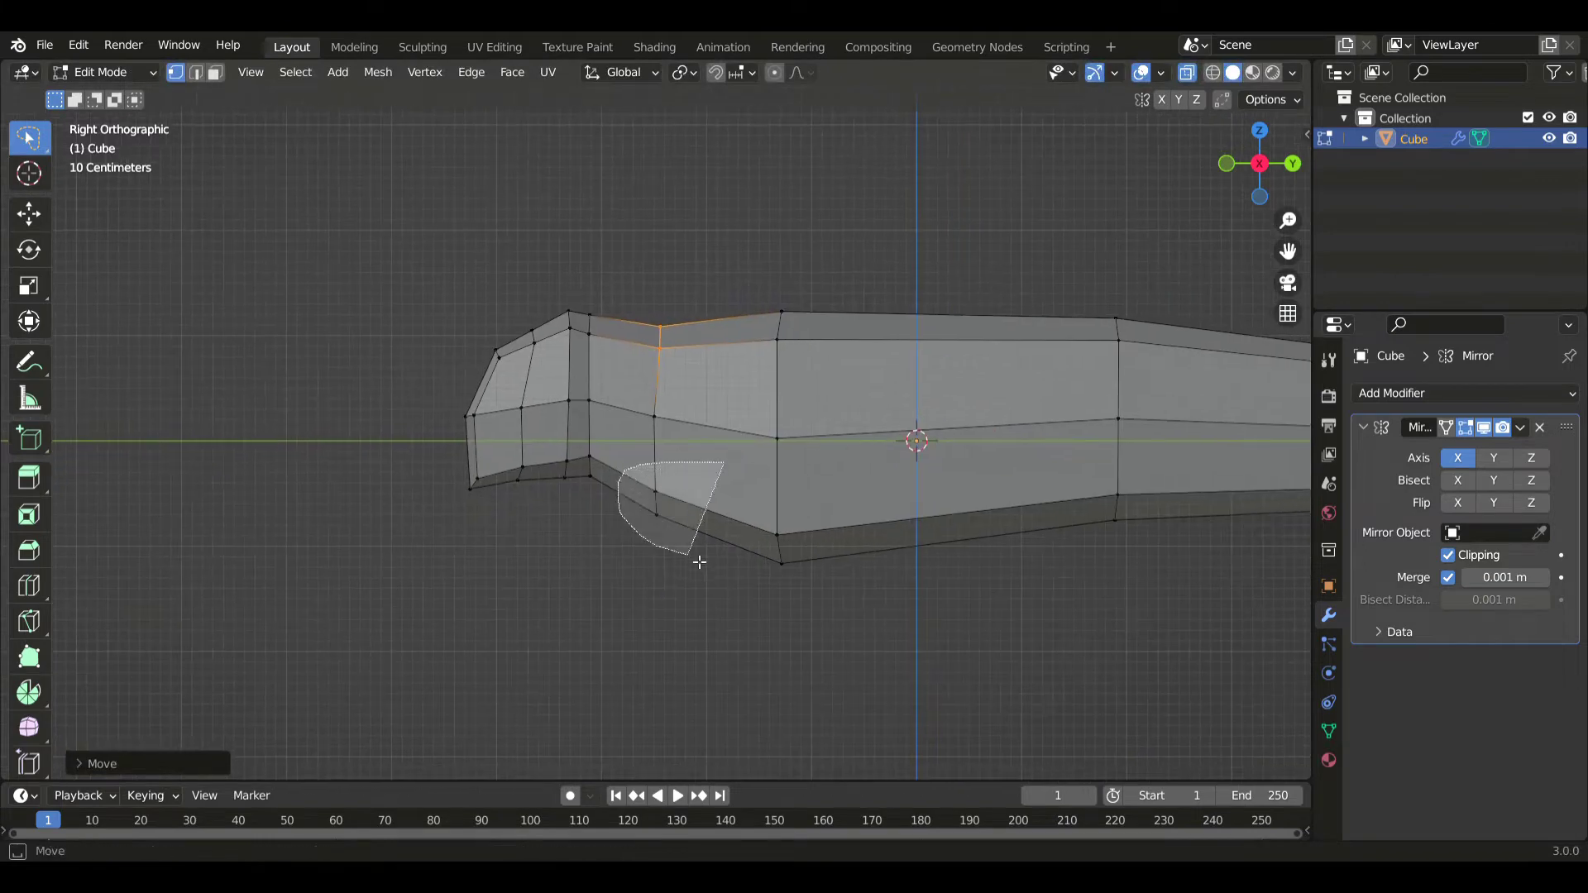
pyautogui.moveTo(700, 563); pyautogui.dragTo(724, 580)
pyautogui.press('g')
pyautogui.click(749, 643)
pyautogui.moveTo(681, 397); pyautogui.dragTo(786, 338)
pyautogui.press('g')
pyautogui.click(801, 352)
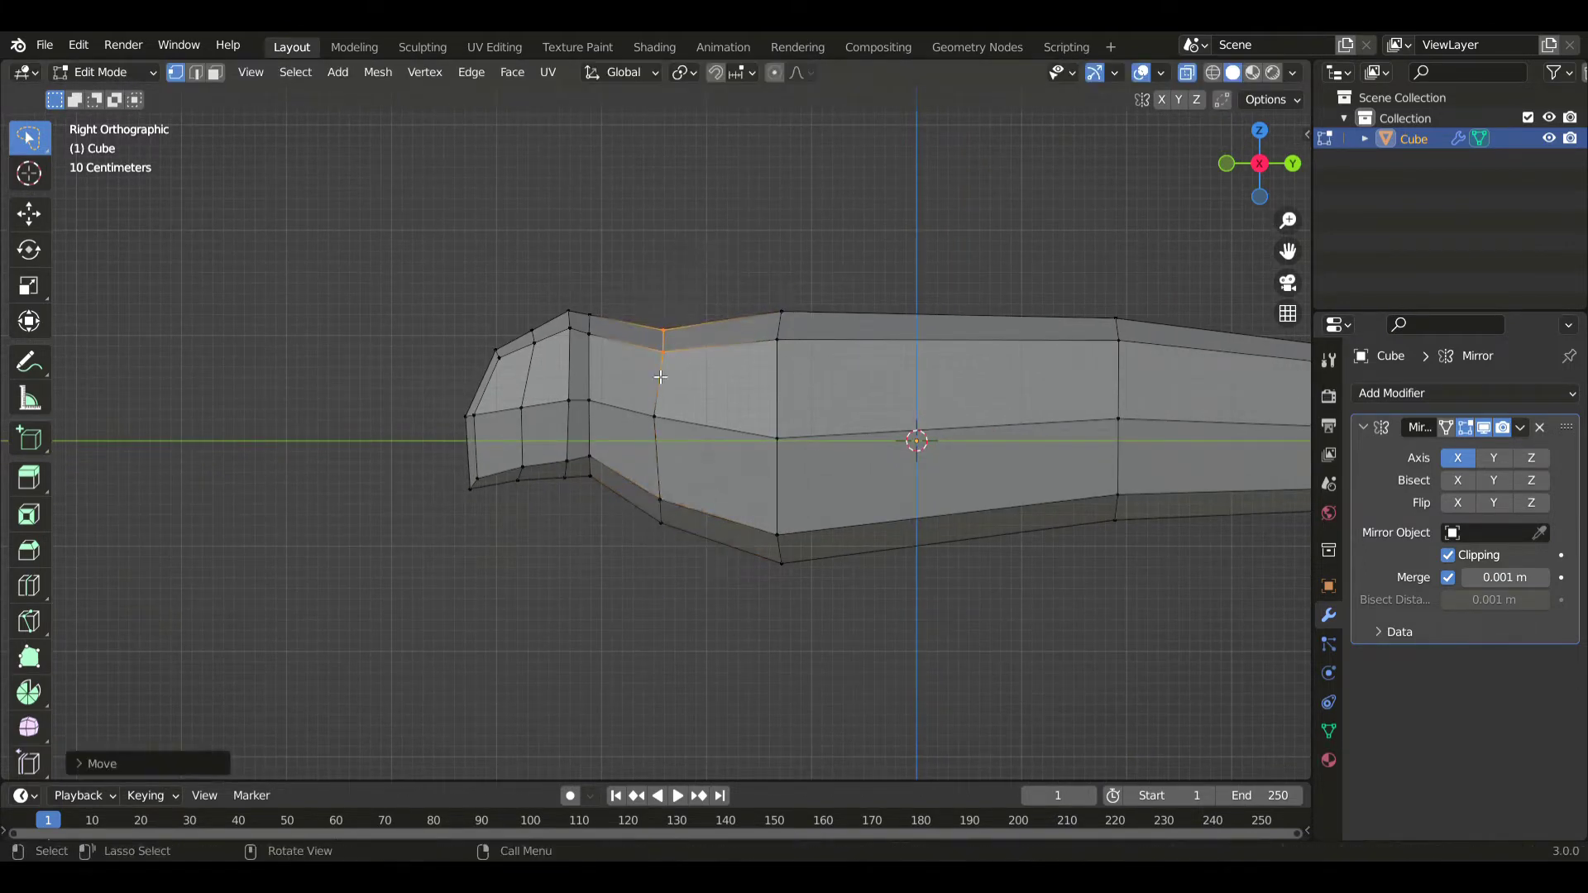
# - Move the head's upper front edge forward and down, and raise the top vertices of the head's middle loop slightly
pyautogui.keyDown('ctrl'); pyautogui.moveTo(552, 499); pyautogui.dragTo(552, 497, button='right'); pyautogui.keyUp('ctrl')
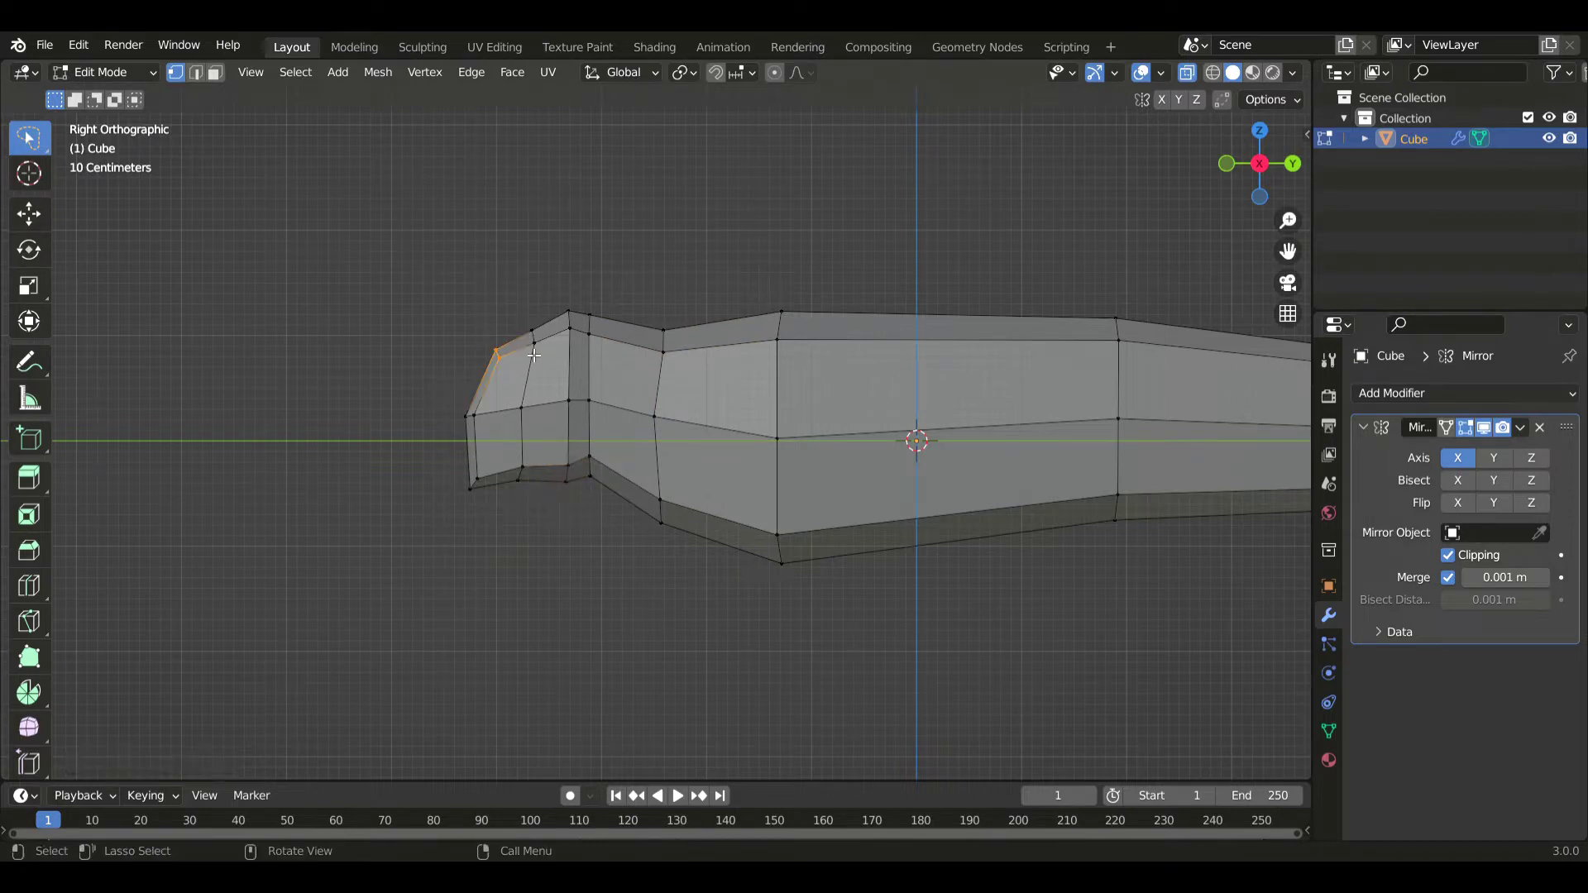
pyautogui.press('g')
pyautogui.click(427, 437)
pyautogui.moveTo(520, 290)
pyautogui.mouseDown()
pyautogui.moveTo(530, 356)
pyautogui.moveTo(559, 346)
pyautogui.moveTo(628, 473)
pyautogui.mouseUp()
pyautogui.press('g')
pyautogui.click(560, 356)
# - Select the whole head, scale it up slightly, and nudge it forward from the neck
pyautogui.scroll(-1, 829, 425)
pyautogui.scroll(-1, 829, 426)
pyautogui.moveTo(610, 375)
pyautogui.mouseDown()
pyautogui.moveTo(578, 596)
pyautogui.moveTo(601, 356)
pyautogui.mouseUp()
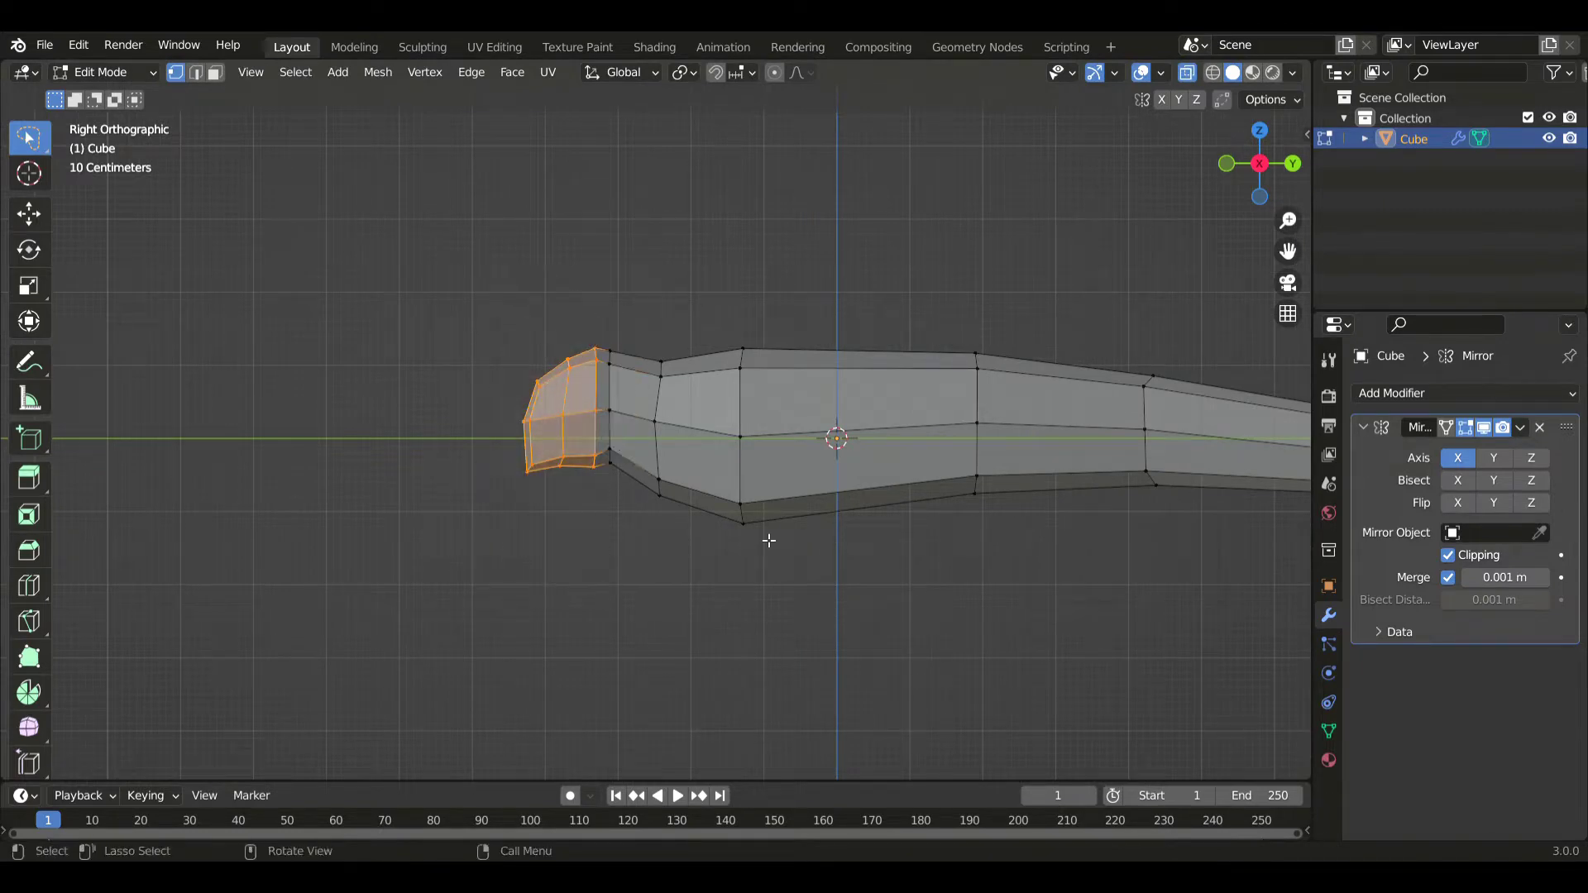
pyautogui.press('s')
pyautogui.click(792, 529)
pyautogui.press('g')
pyautogui.click(774, 533)
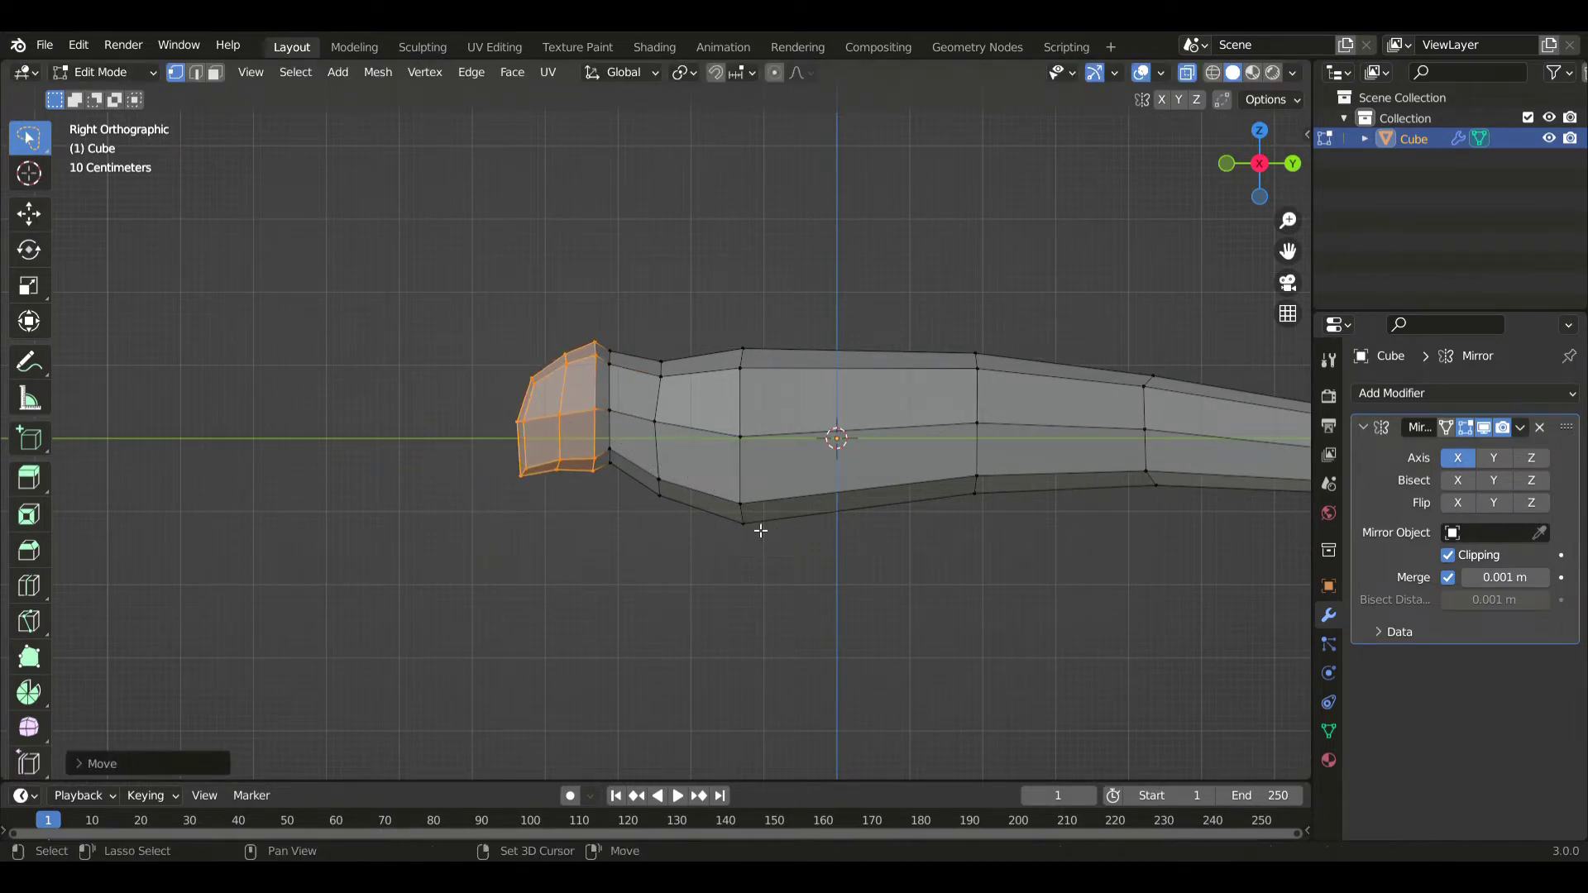
# - Scale the selected head vertically, rotate it slightly in the side view and reposition it in front of the neck
pyautogui.press('s')
pyautogui.press('z')
pyautogui.click(785, 523)
pyautogui.press('r')
pyautogui.click(787, 511)
pyautogui.press('g')
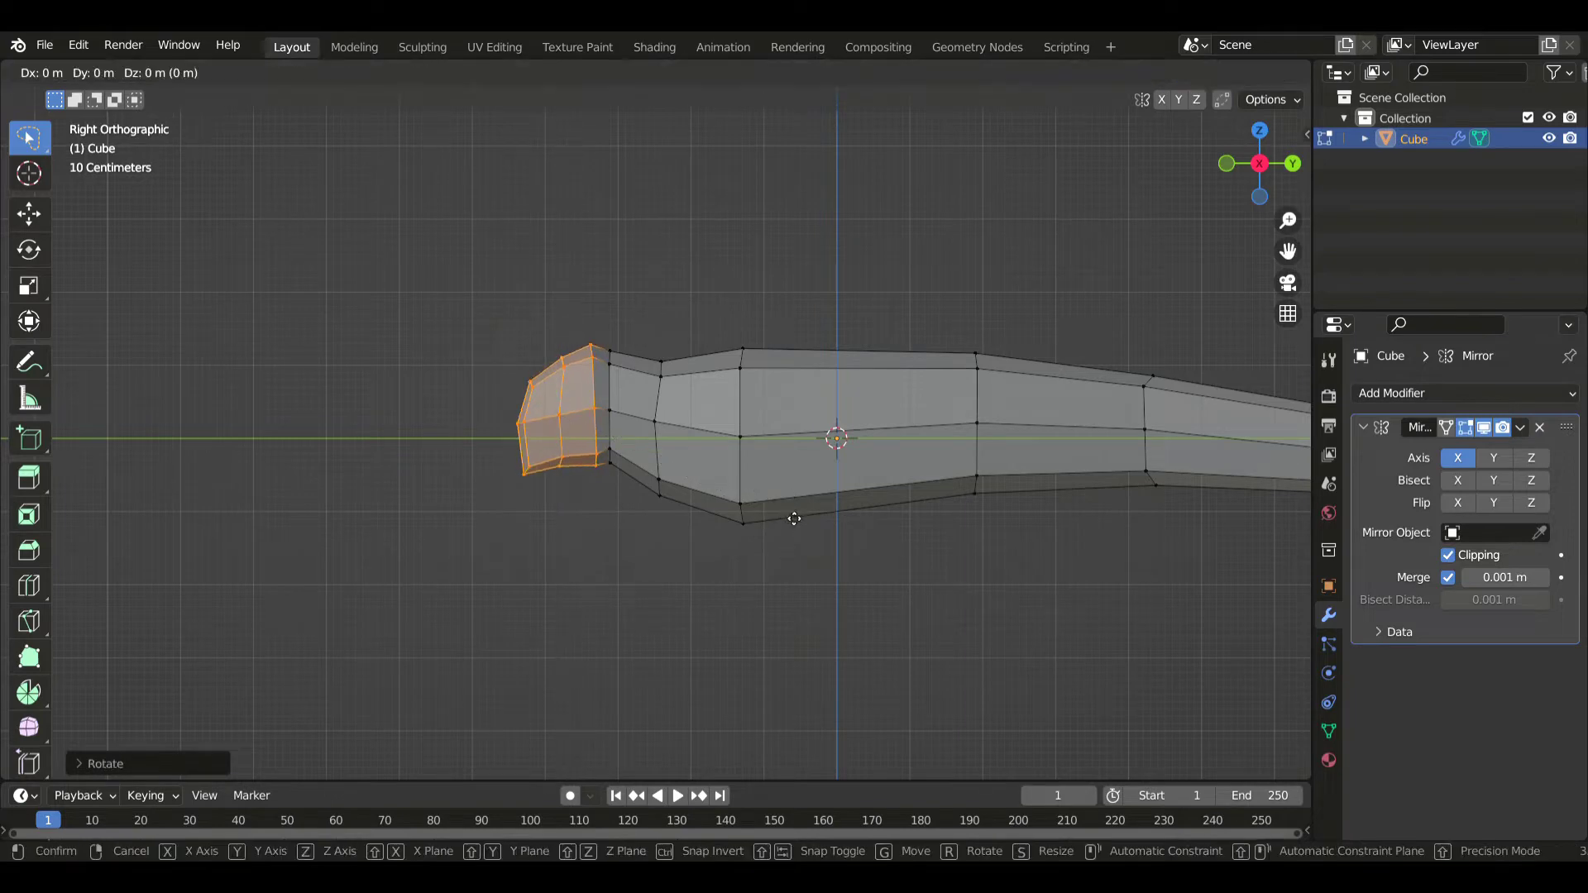
pyautogui.click(792, 520)
# - Fine-tune the head's size and tilt, and nudge it into line with the neck
pyautogui.press('s')
pyautogui.click(791, 520)
pyautogui.press('r')
pyautogui.click(790, 527)
pyautogui.press('g')
pyautogui.click(784, 529)
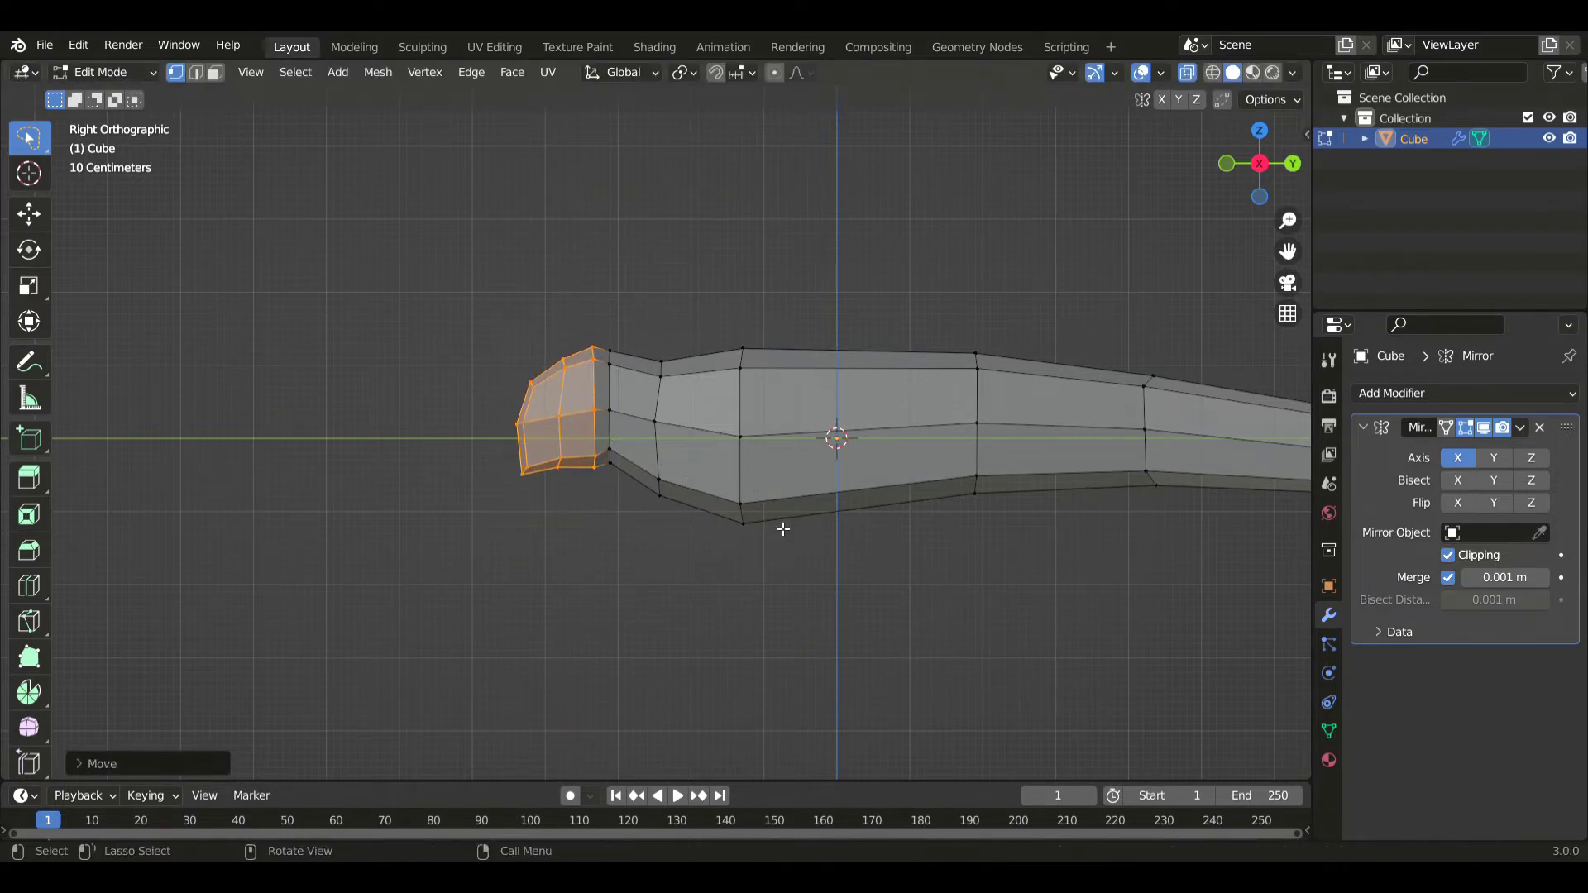
pyautogui.press('g')
pyautogui.click(792, 534)
pyautogui.hotkey('alt', 'z')
pyautogui.moveTo(781, 533); pyautogui.dragTo(766, 510, button='middle')
pyautogui.press('KP_3')
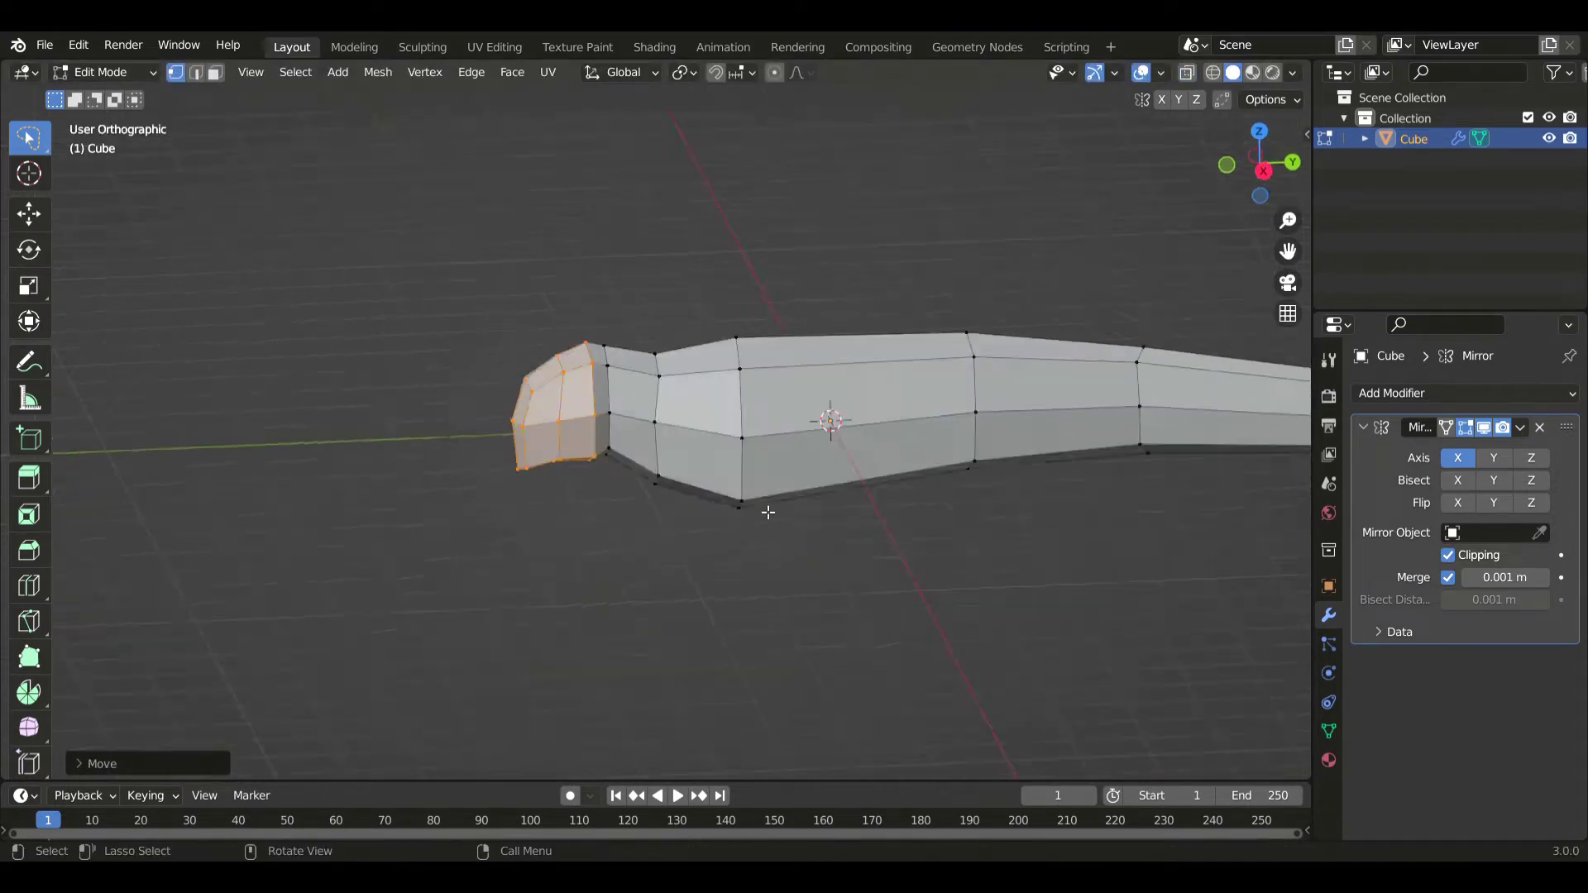
# - Move the rear body and tail slightly forward, and shift the tail section alone a little further forward
pyautogui.scroll(-4, 808, 489)
pyautogui.hotkey('alt', 'z')
pyautogui.moveTo(798, 547); pyautogui.dragTo(1233, 521)
pyautogui.press('g')
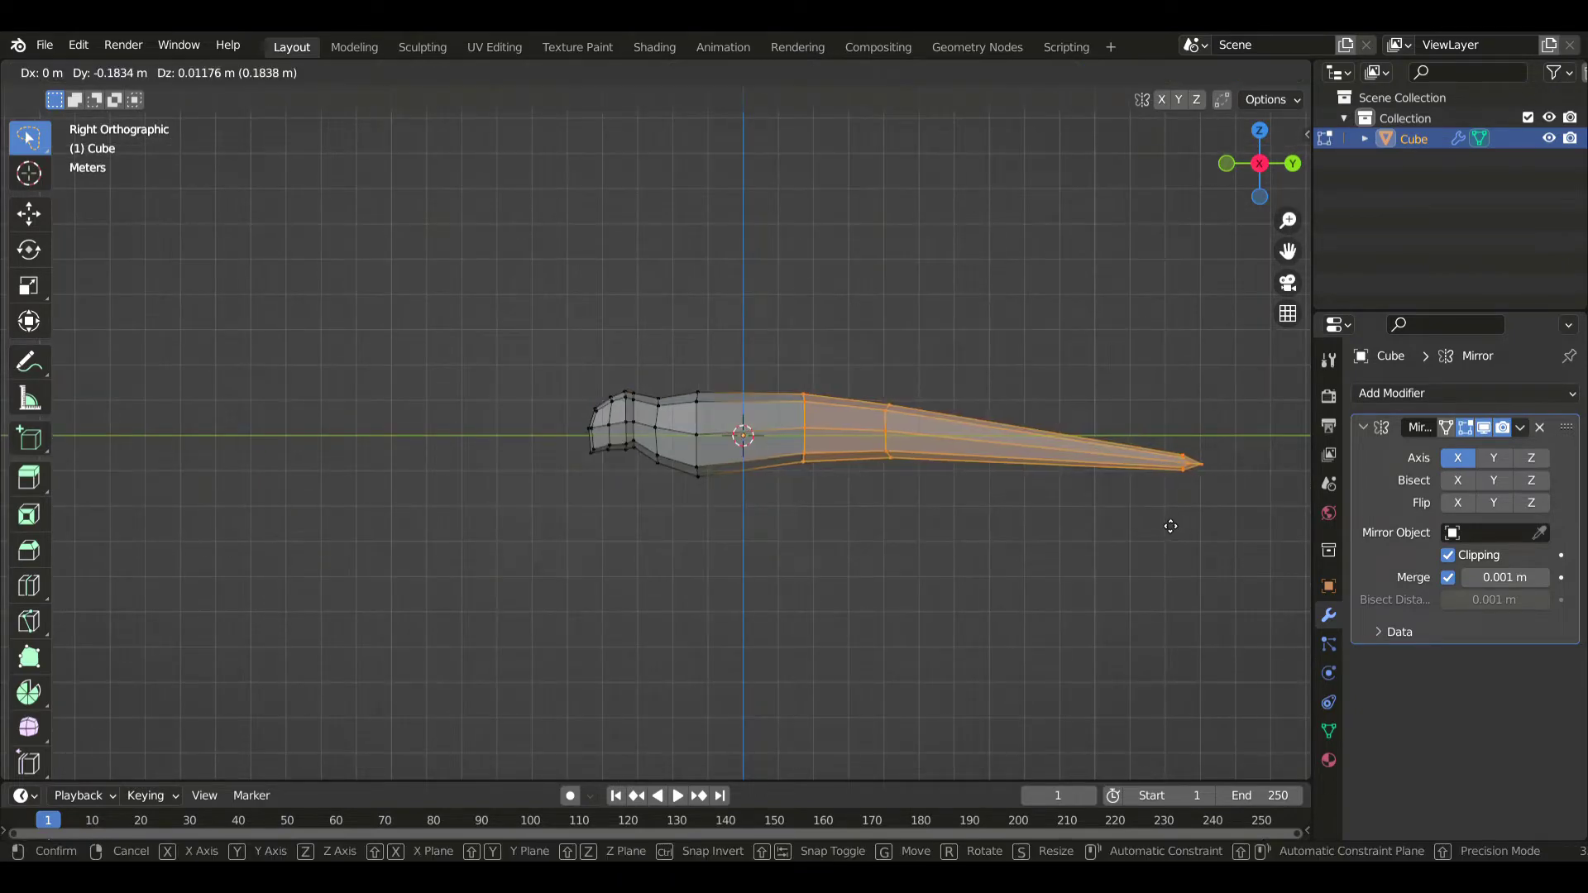
pyautogui.click(1169, 526)
pyautogui.moveTo(973, 514)
pyautogui.mouseDown()
pyautogui.moveTo(868, 392)
pyautogui.moveTo(864, 420)
pyautogui.mouseUp()
pyautogui.moveTo(1042, 593)
pyautogui.mouseDown()
pyautogui.moveTo(895, 511)
pyautogui.moveTo(1291, 536)
pyautogui.mouseUp()
pyautogui.press('g')
pyautogui.click(1152, 521)
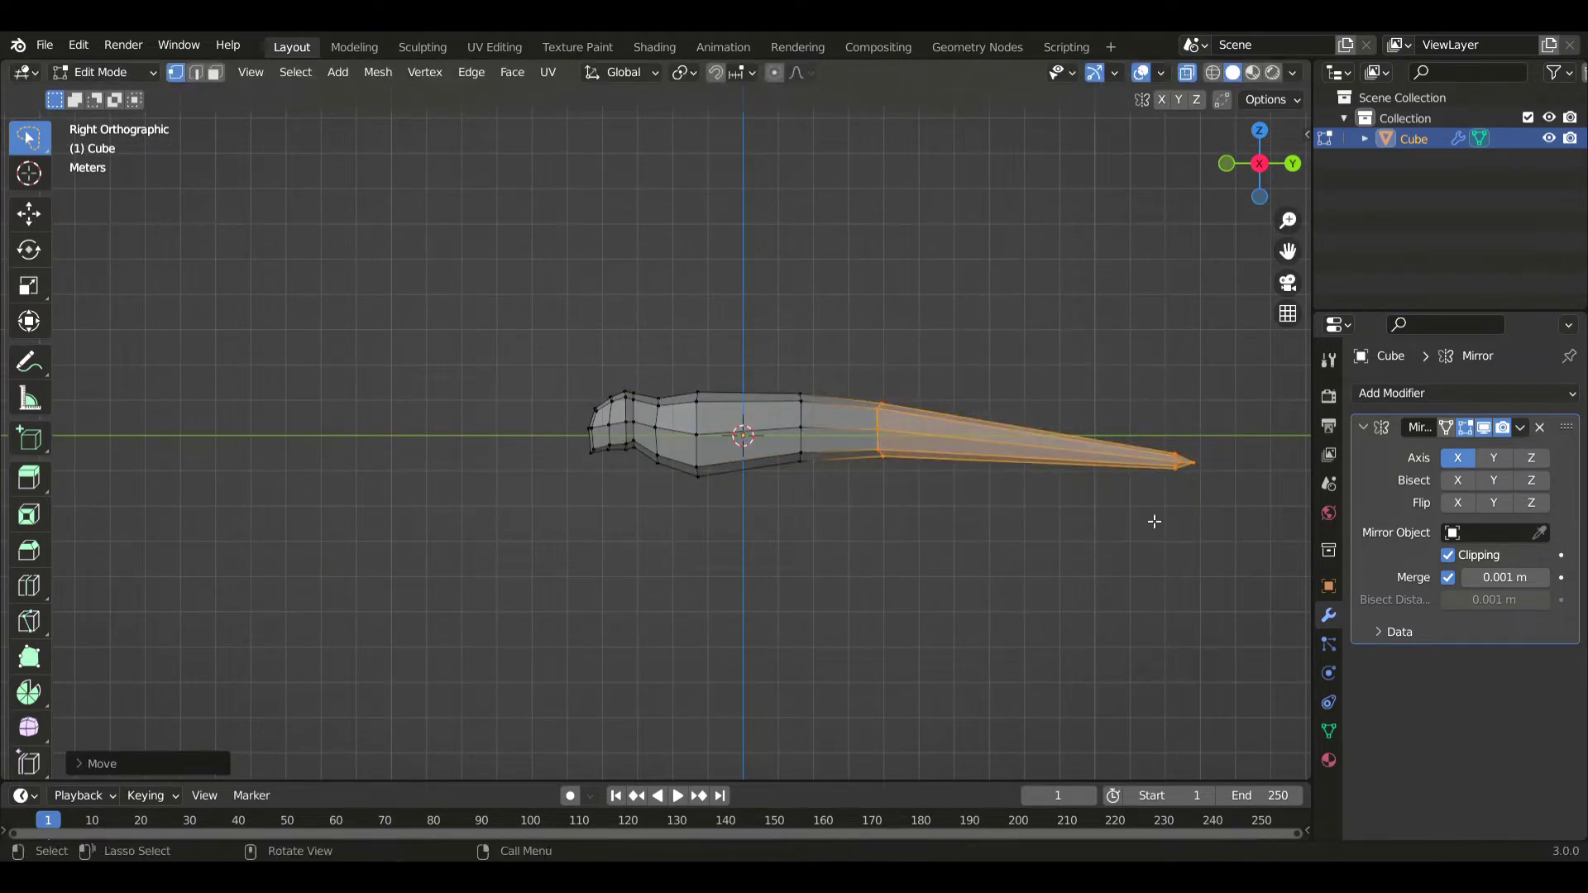
# - Resize the edge loop at the tail's base slightly and select the tail tip's vertices
pyautogui.moveTo(943, 526); pyautogui.dragTo(926, 472)
pyautogui.press('s')
pyautogui.click(1031, 498)
pyautogui.moveTo(1158, 410)
pyautogui.mouseDown()
pyautogui.moveTo(1129, 546)
pyautogui.moveTo(1135, 507)
pyautogui.mouseUp()
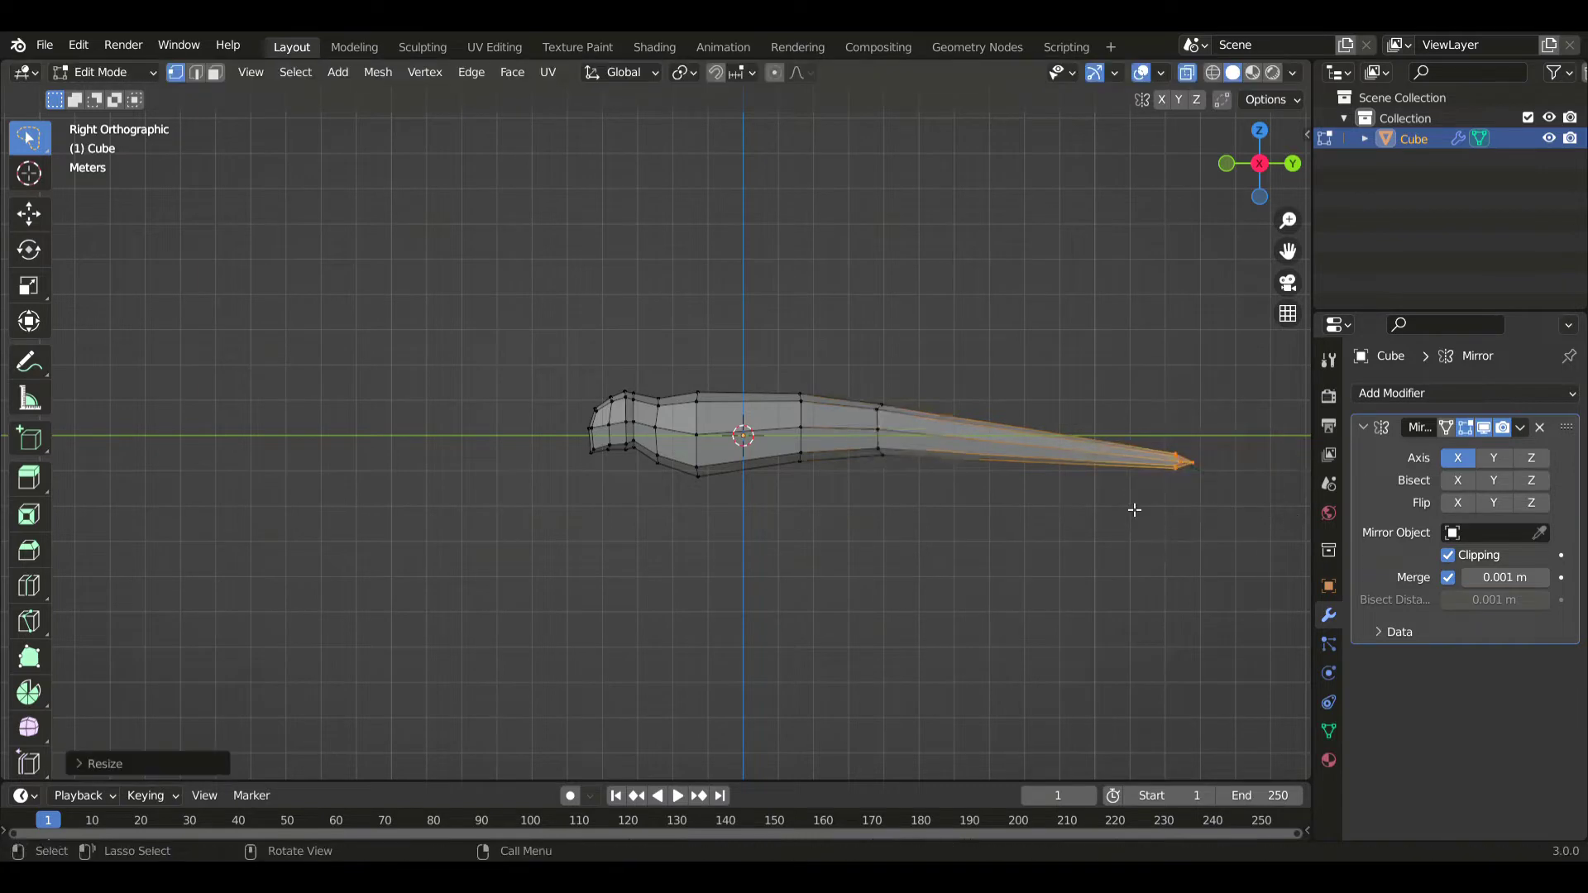
# - Extrude the lower side face just behind the neck outward as a leg stub and scale it down
pyautogui.scroll(5, 931, 449)
pyautogui.click(723, 474)
pyautogui.moveTo(722, 474); pyautogui.dragTo(830, 529, button='middle')
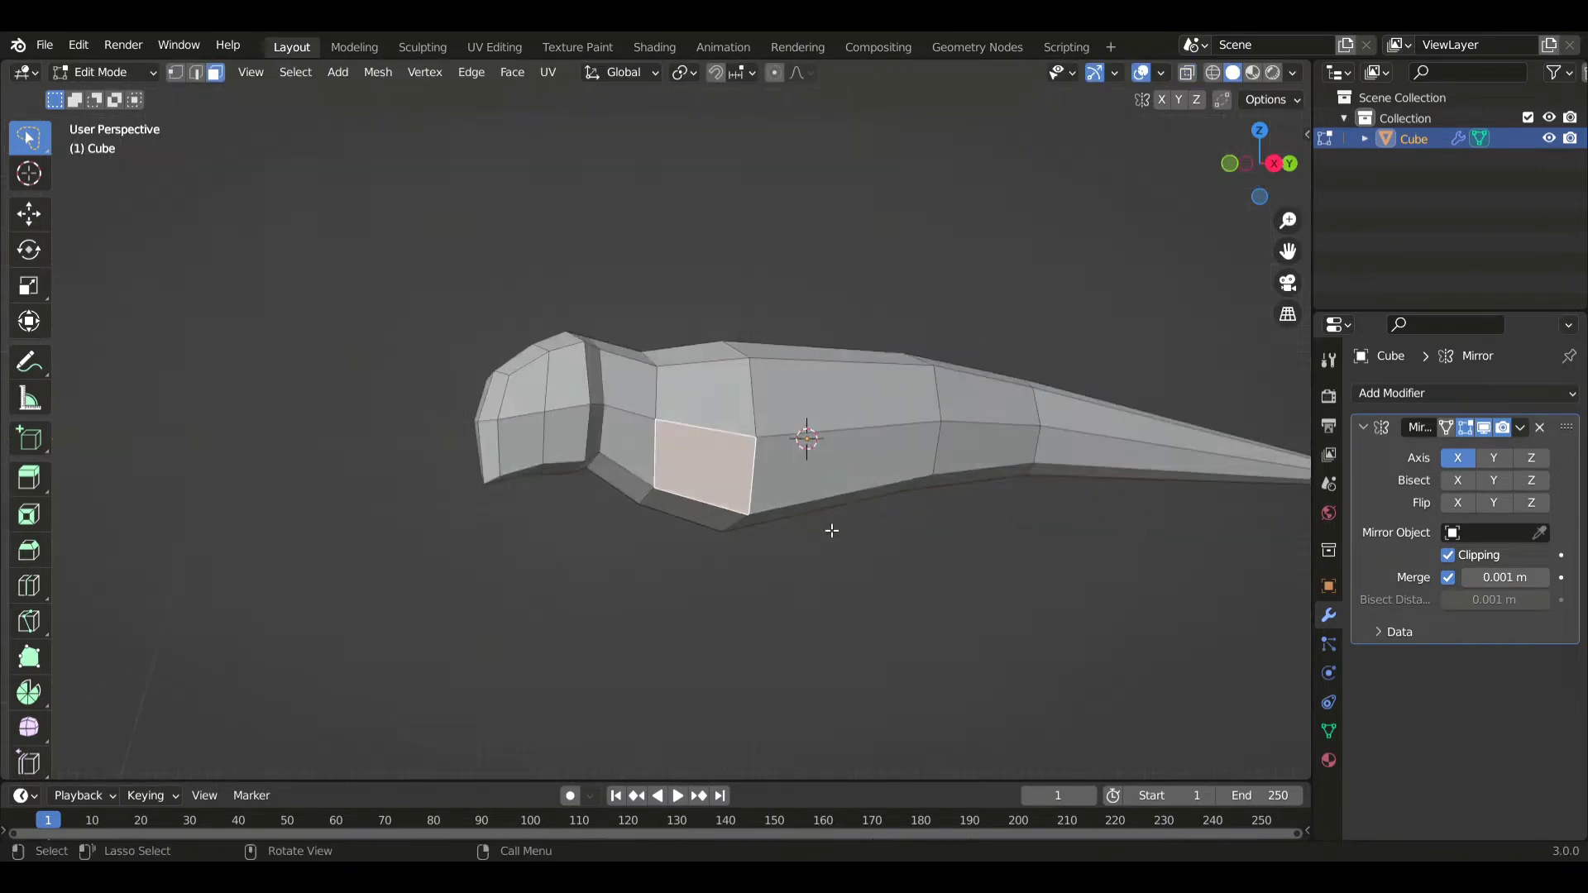
pyautogui.press('KP_1')
pyautogui.press('e')
pyautogui.click(886, 574)
pyautogui.press('s')
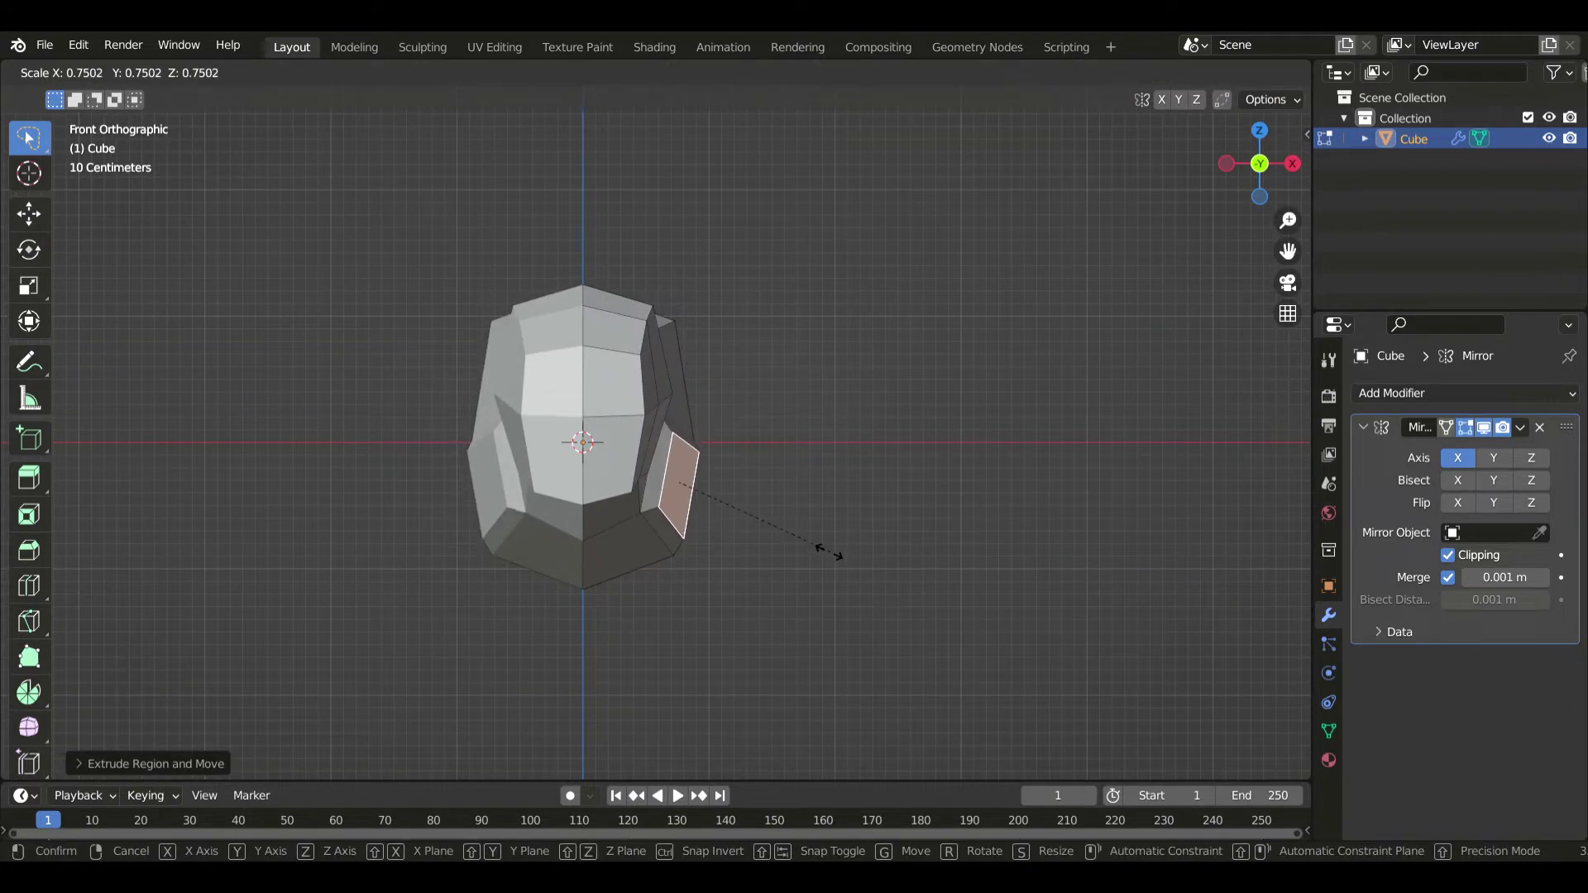
pyautogui.click(848, 624)
# - Lower the leg stub's end face, scale it slightly and move it farther out from the body
pyautogui.press('g')
pyautogui.click(911, 643)
pyautogui.press('s')
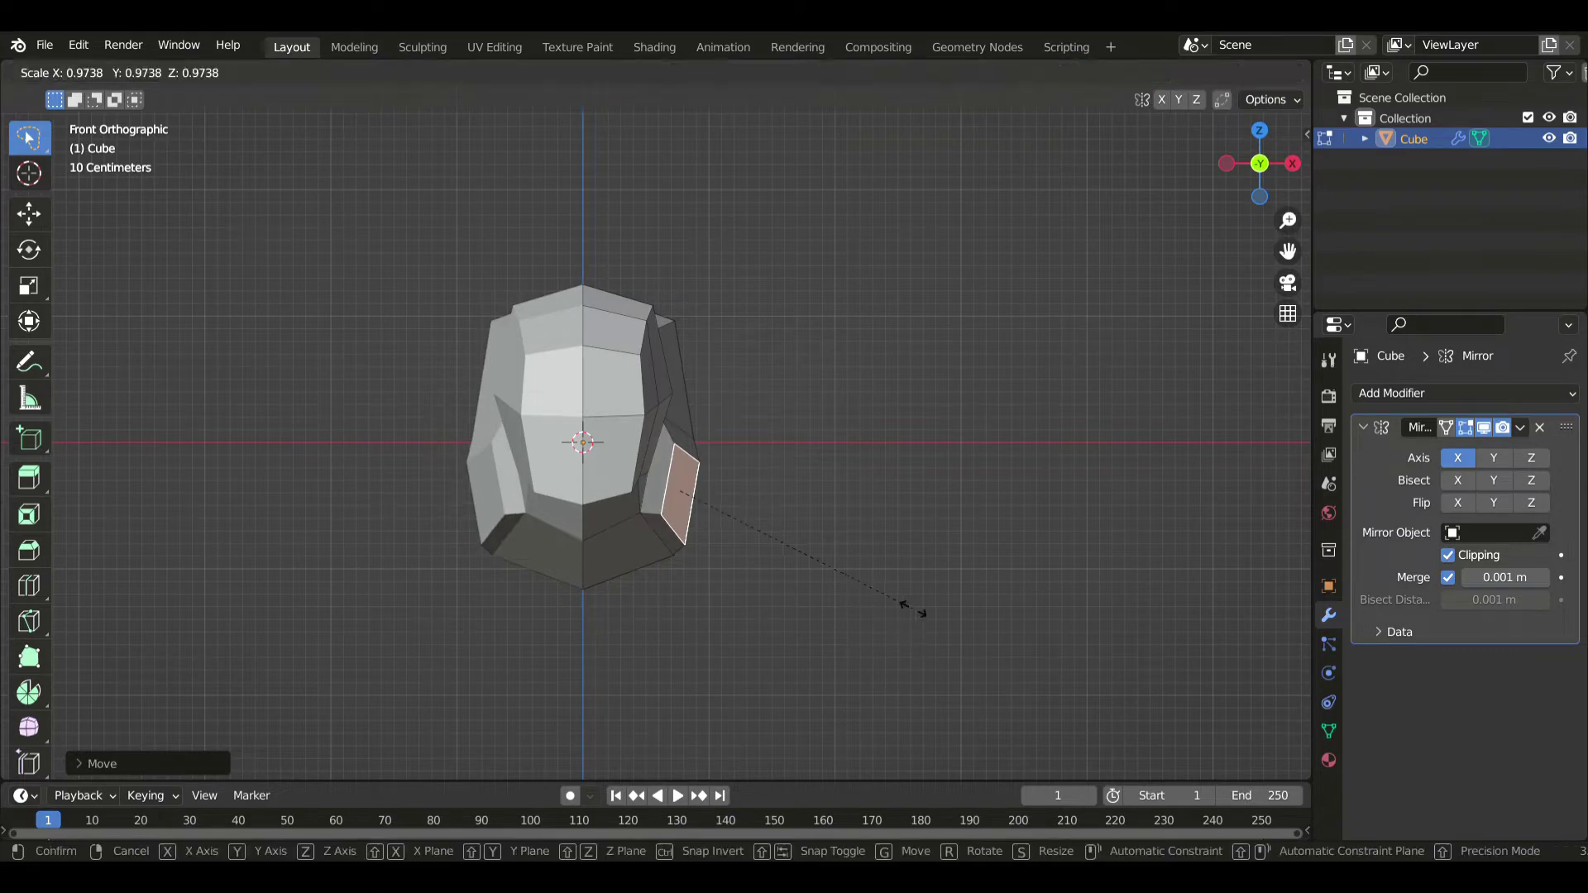
pyautogui.click(892, 621)
pyautogui.press('g')
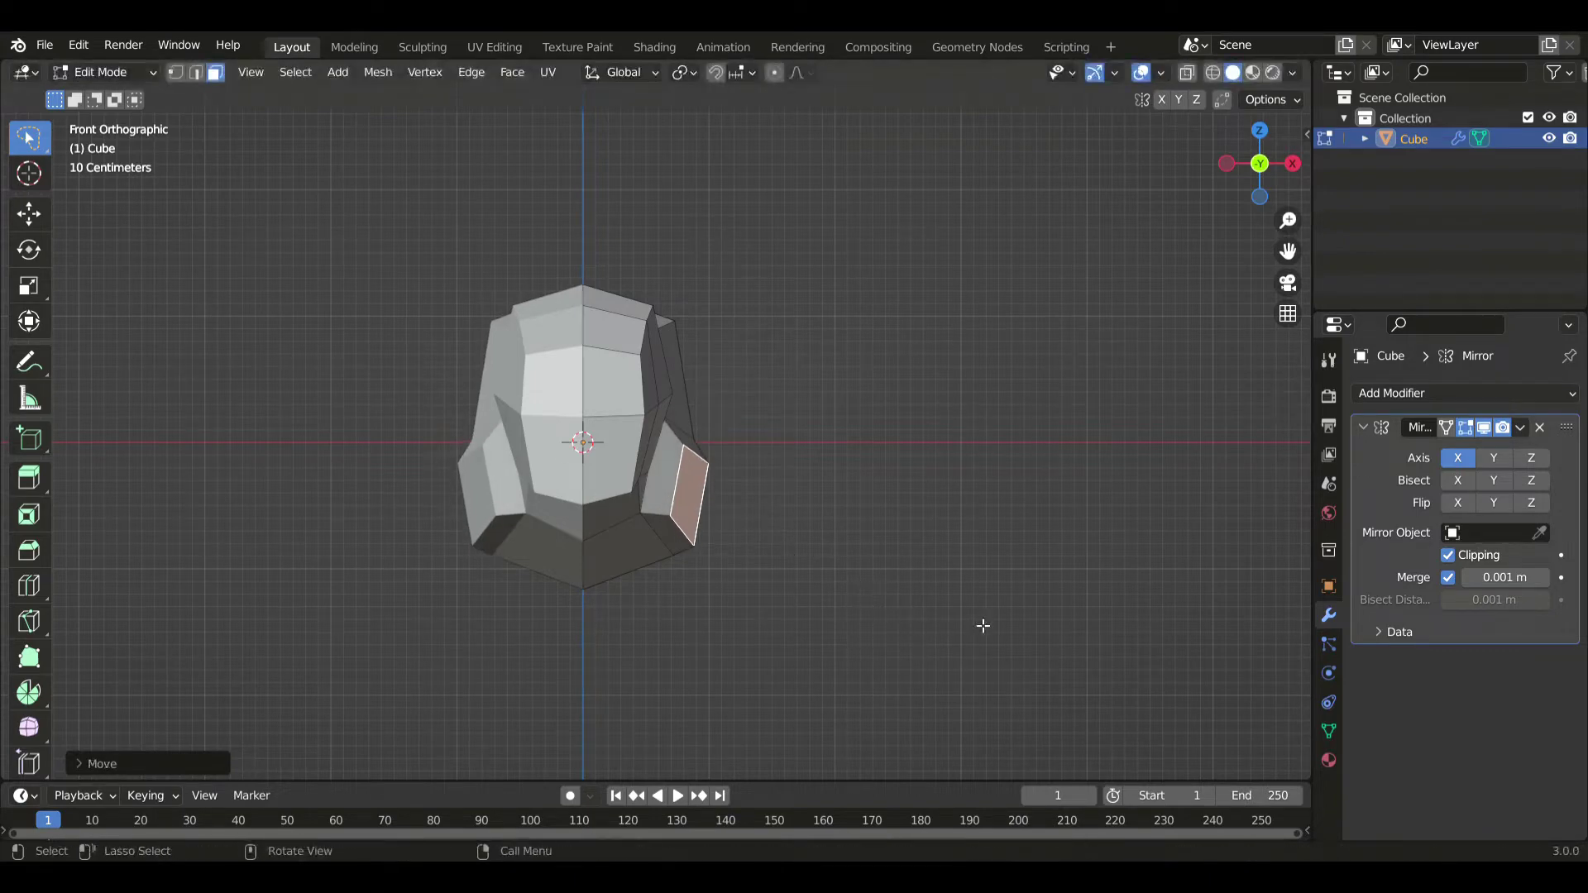
# - Flatten the leg stub's end face along X with a scale of 0 and rotate it in the top view
pyautogui.press('KP_7')
pyautogui.press('s')
pyautogui.press('x')
pyautogui.press('0')
pyautogui.press('Return')
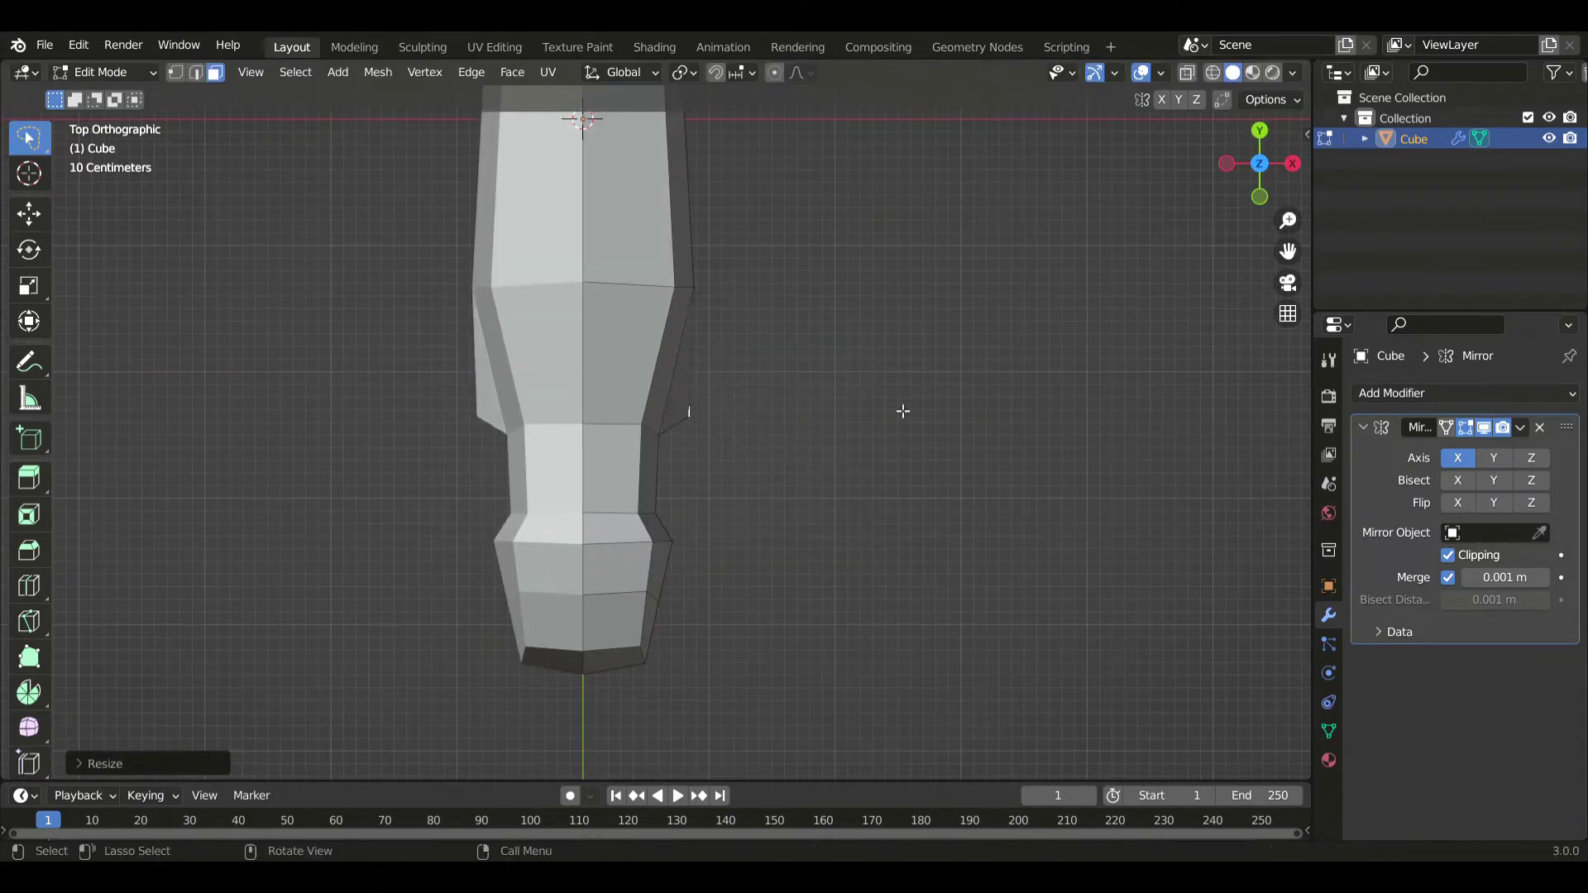
pyautogui.press('r')
pyautogui.click(892, 464)
# - Rotate the leg stub's end face in the front view so that it tilts downward
pyautogui.press('KP_3')
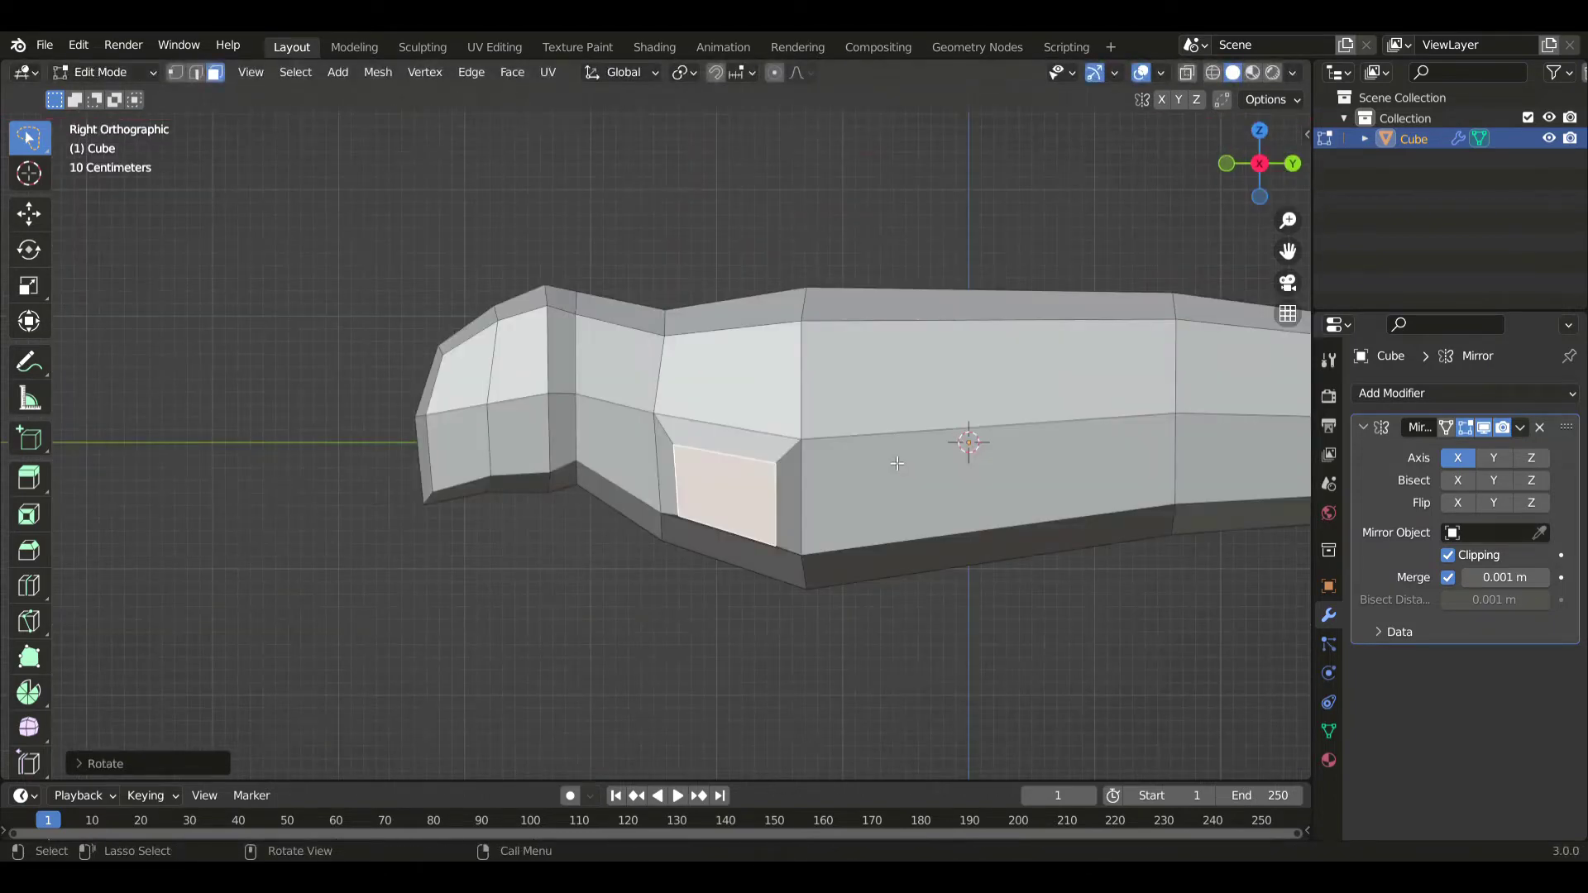
pyautogui.press('KP_1')
pyautogui.press('r')
pyautogui.click(878, 574)
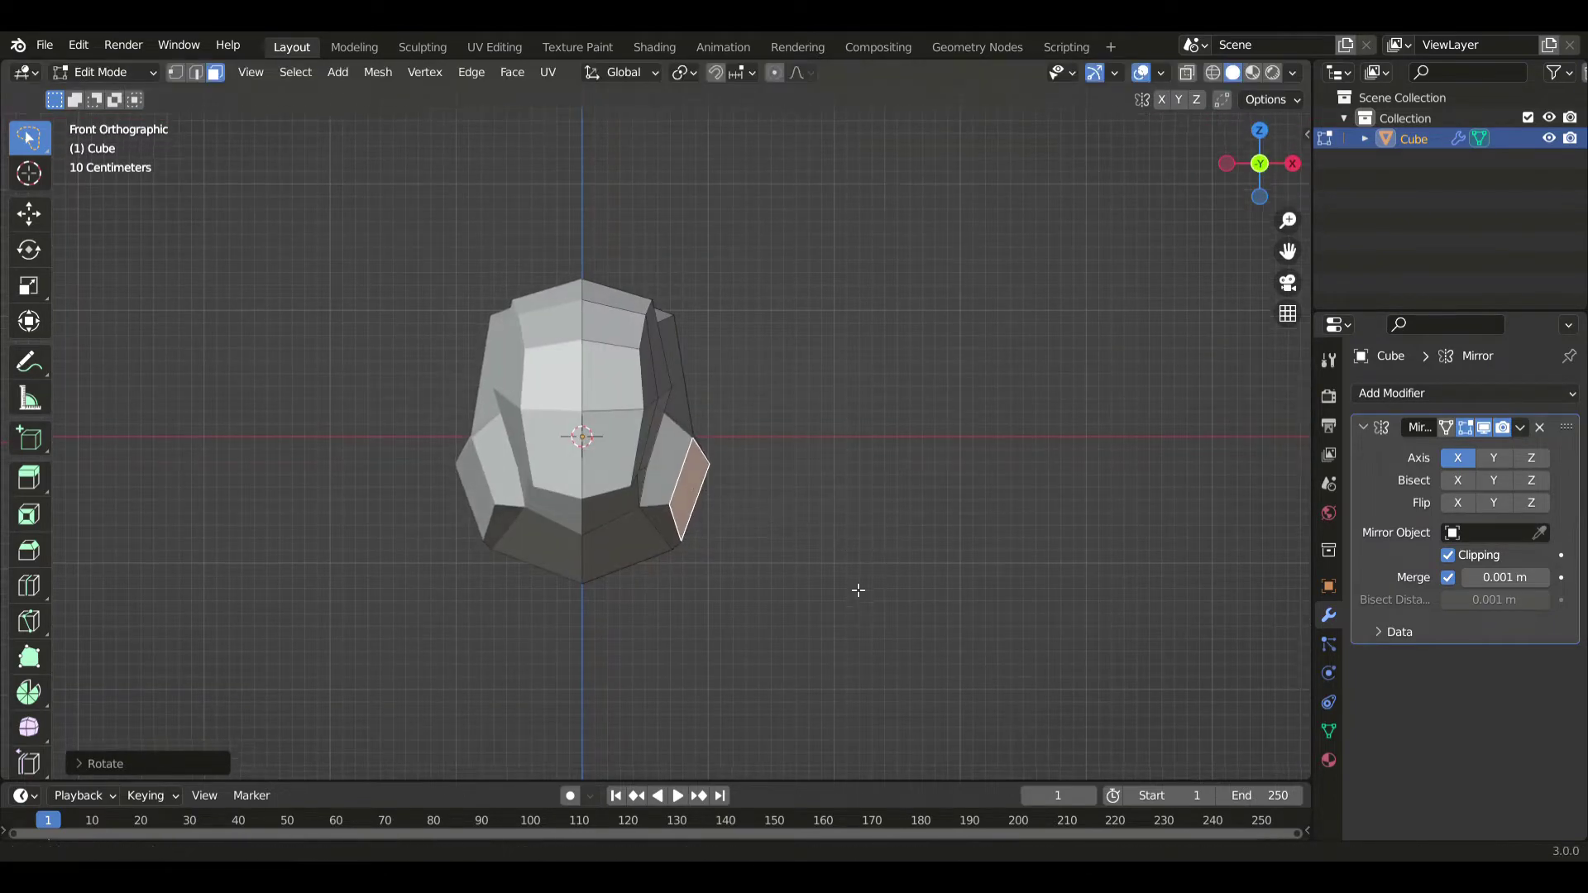
# - Rotate the leg stub's end face in the side view and shift it slightly back
pyautogui.keyDown('shift'); pyautogui.moveTo(857, 586); pyautogui.dragTo(890, 463, button='middle'); pyautogui.keyUp('shift')
pyautogui.press('KP_3')
pyautogui.press('r')
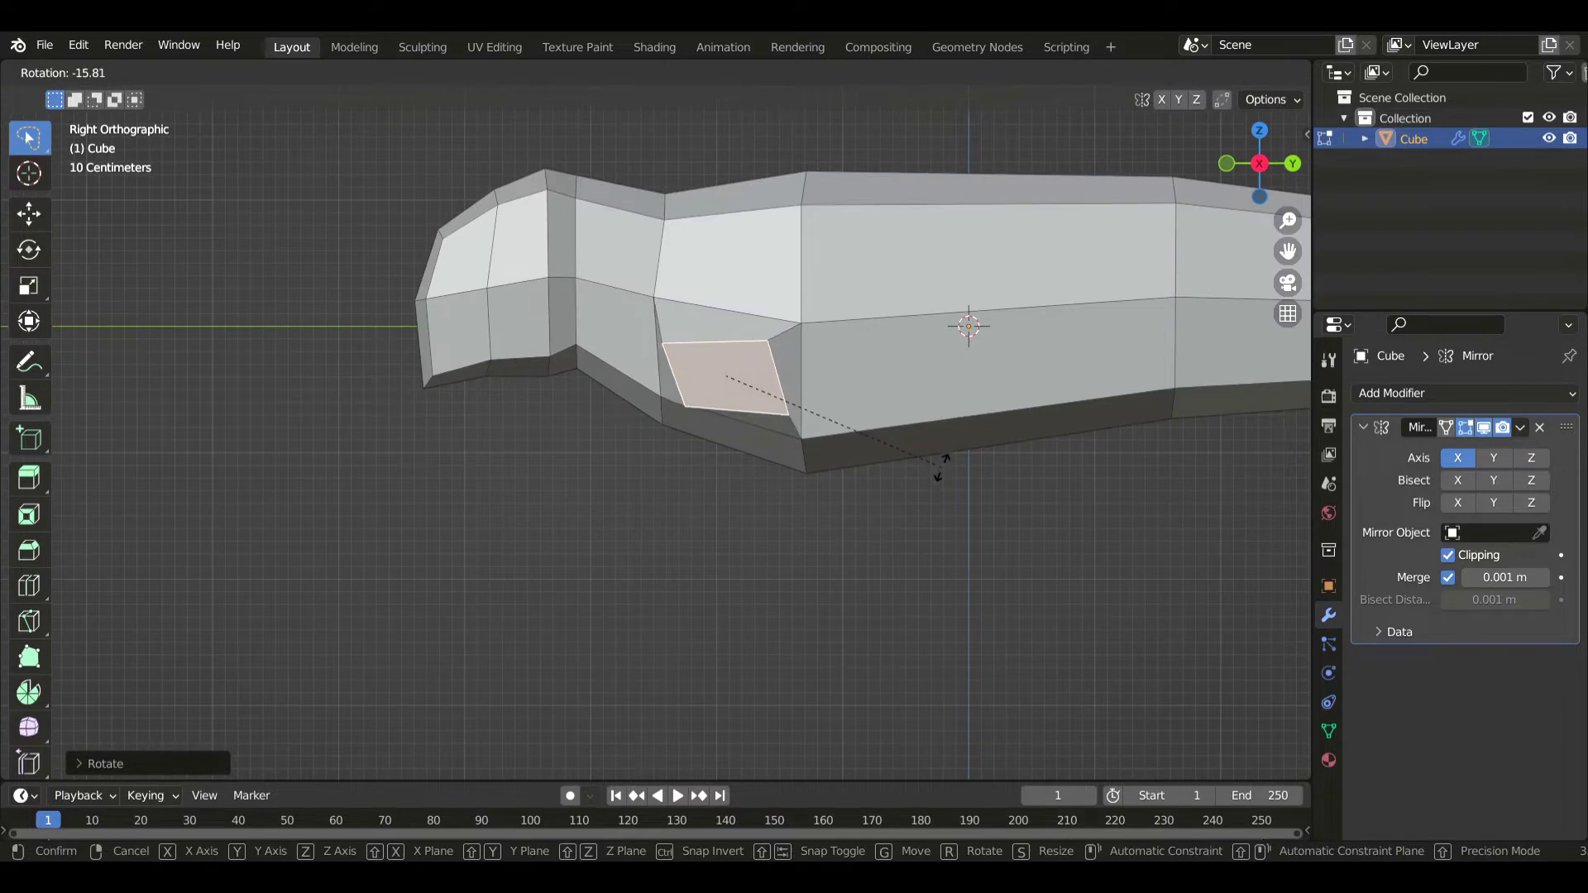
pyautogui.click(945, 470)
pyautogui.press('g')
pyautogui.click(991, 484)
pyautogui.press('r')
pyautogui.click(958, 497)
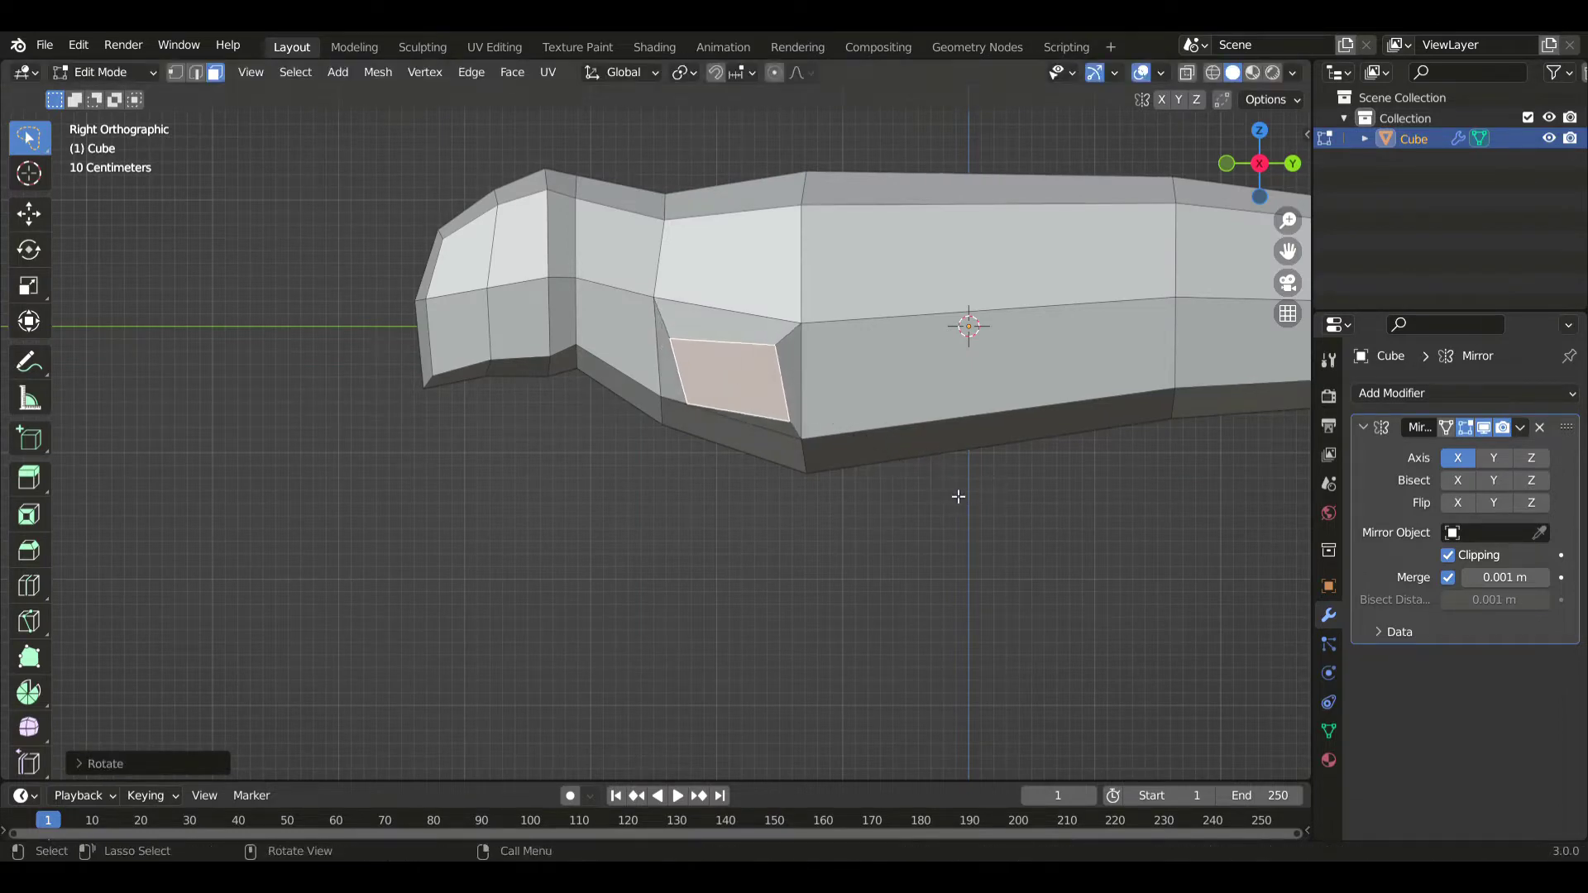
# - Extrude the leg stub's end face outward and down as the upper leg, and rotate it further toward the ground
pyautogui.press('KP_1')
pyautogui.press('e')
pyautogui.click(957, 528)
pyautogui.press('g')
pyautogui.click(967, 556)
pyautogui.press('r')
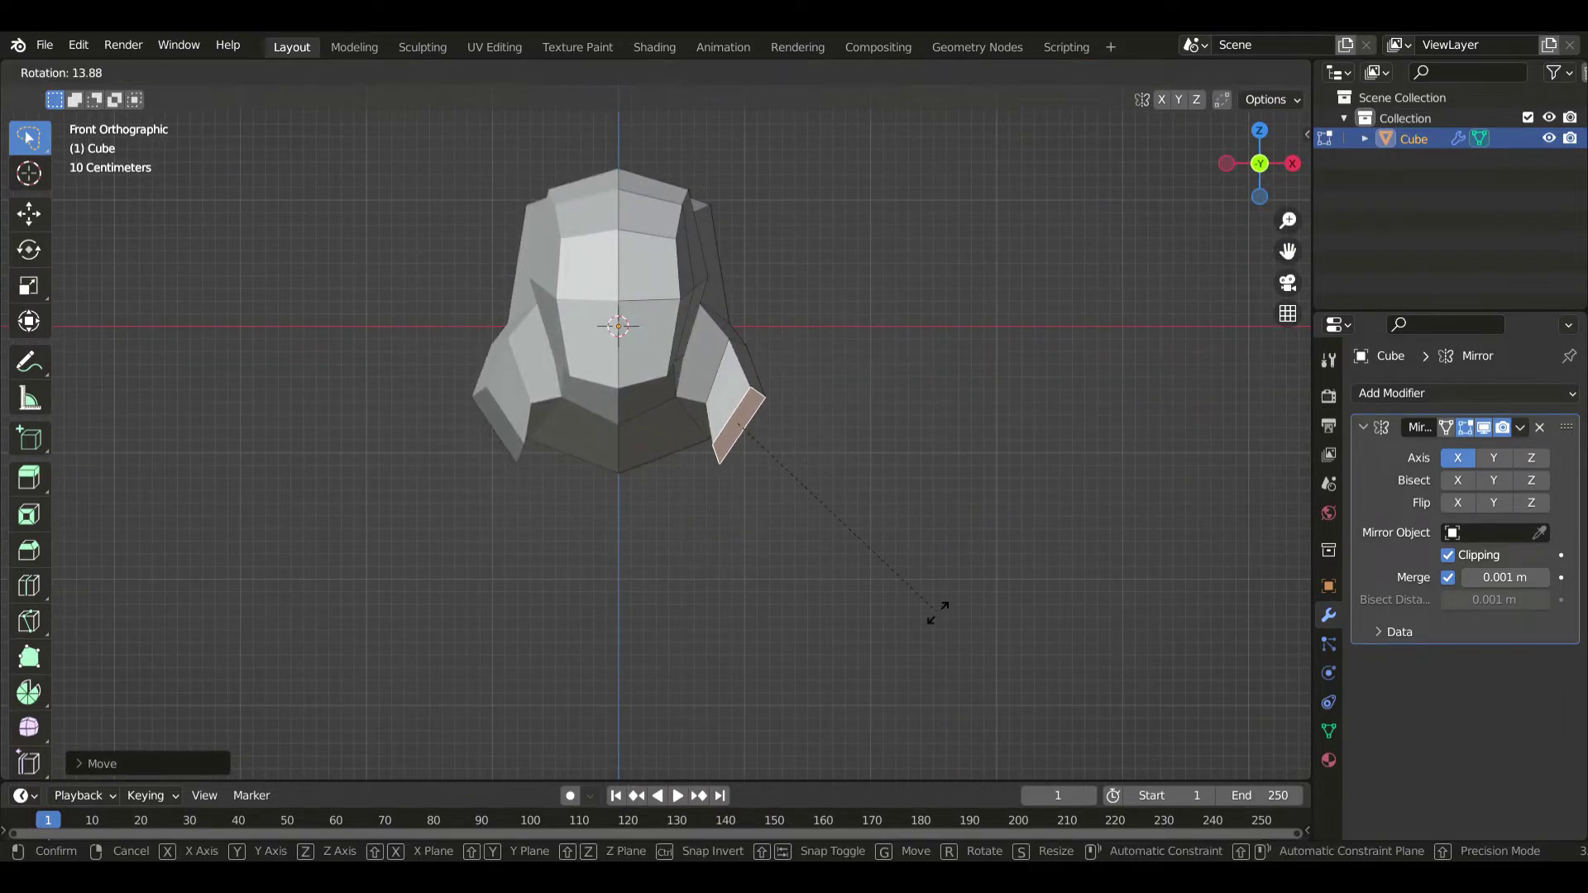
pyautogui.click(773, 646)
# - Flatten the upper leg's end face along the Z axis so that it lies horizontal
pyautogui.press('s')
pyautogui.press('z')
pyautogui.press('Return')
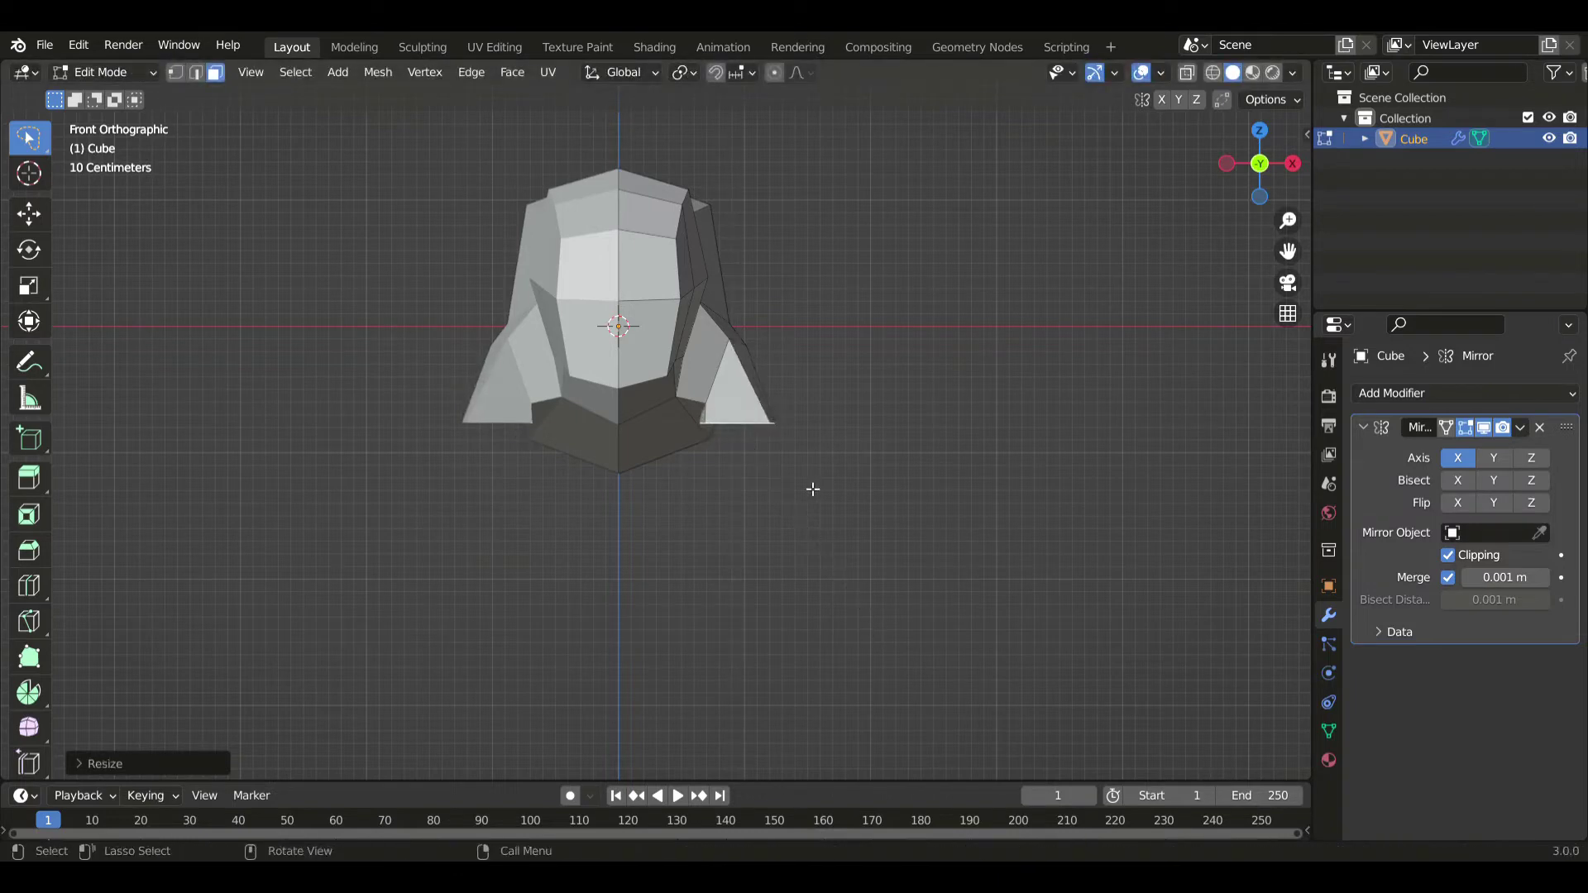
pyautogui.press('z')
pyautogui.click(811, 530)
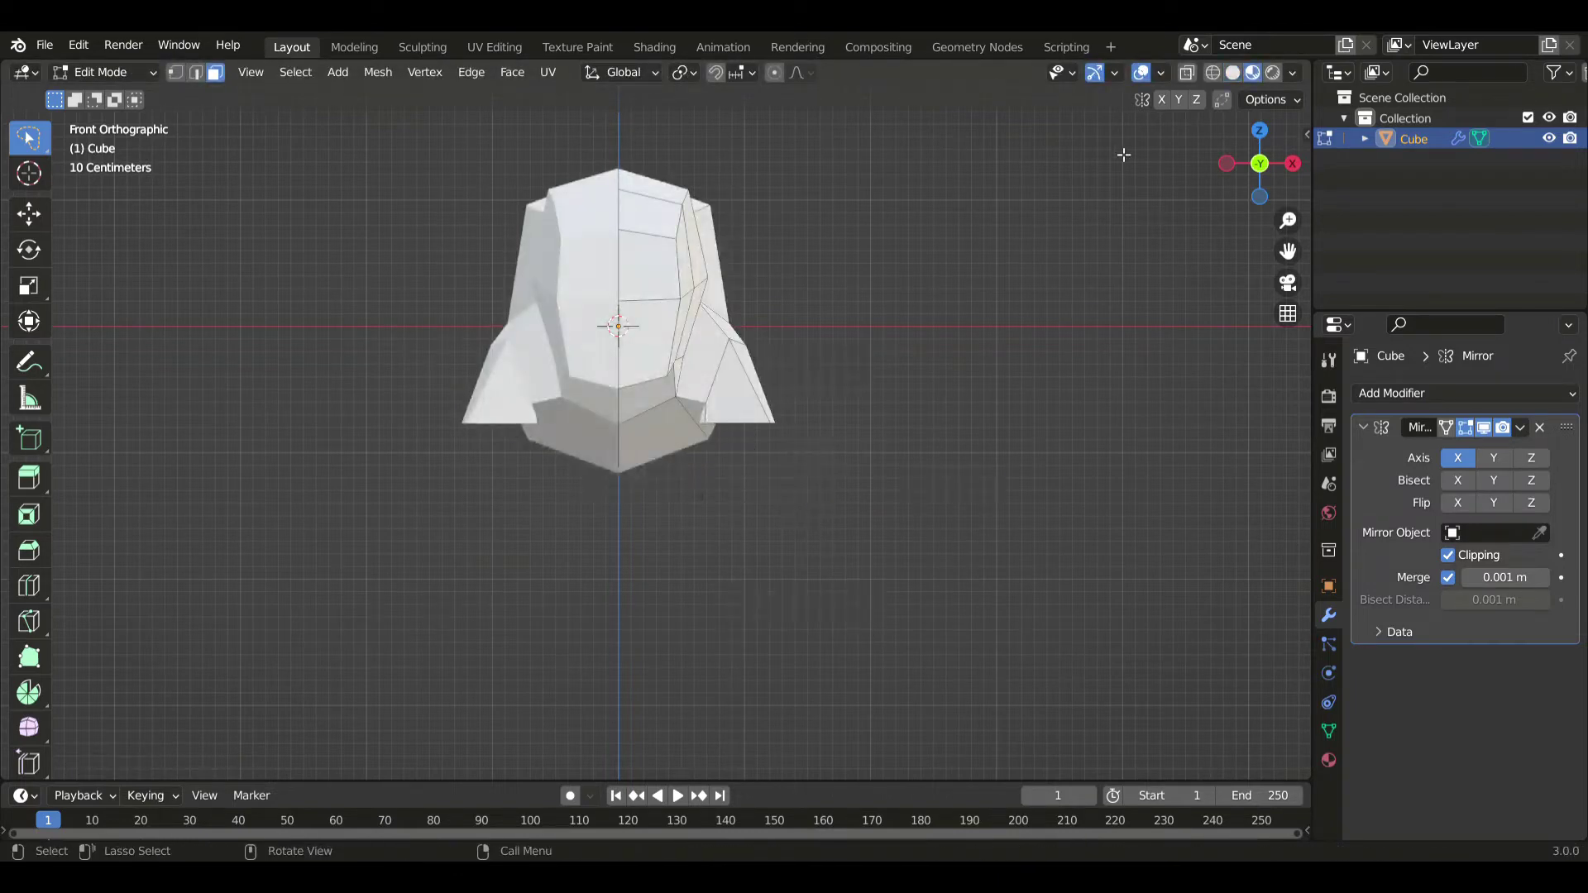
pyautogui.press('z')
pyautogui.click(904, 425)
pyautogui.click(1184, 73)
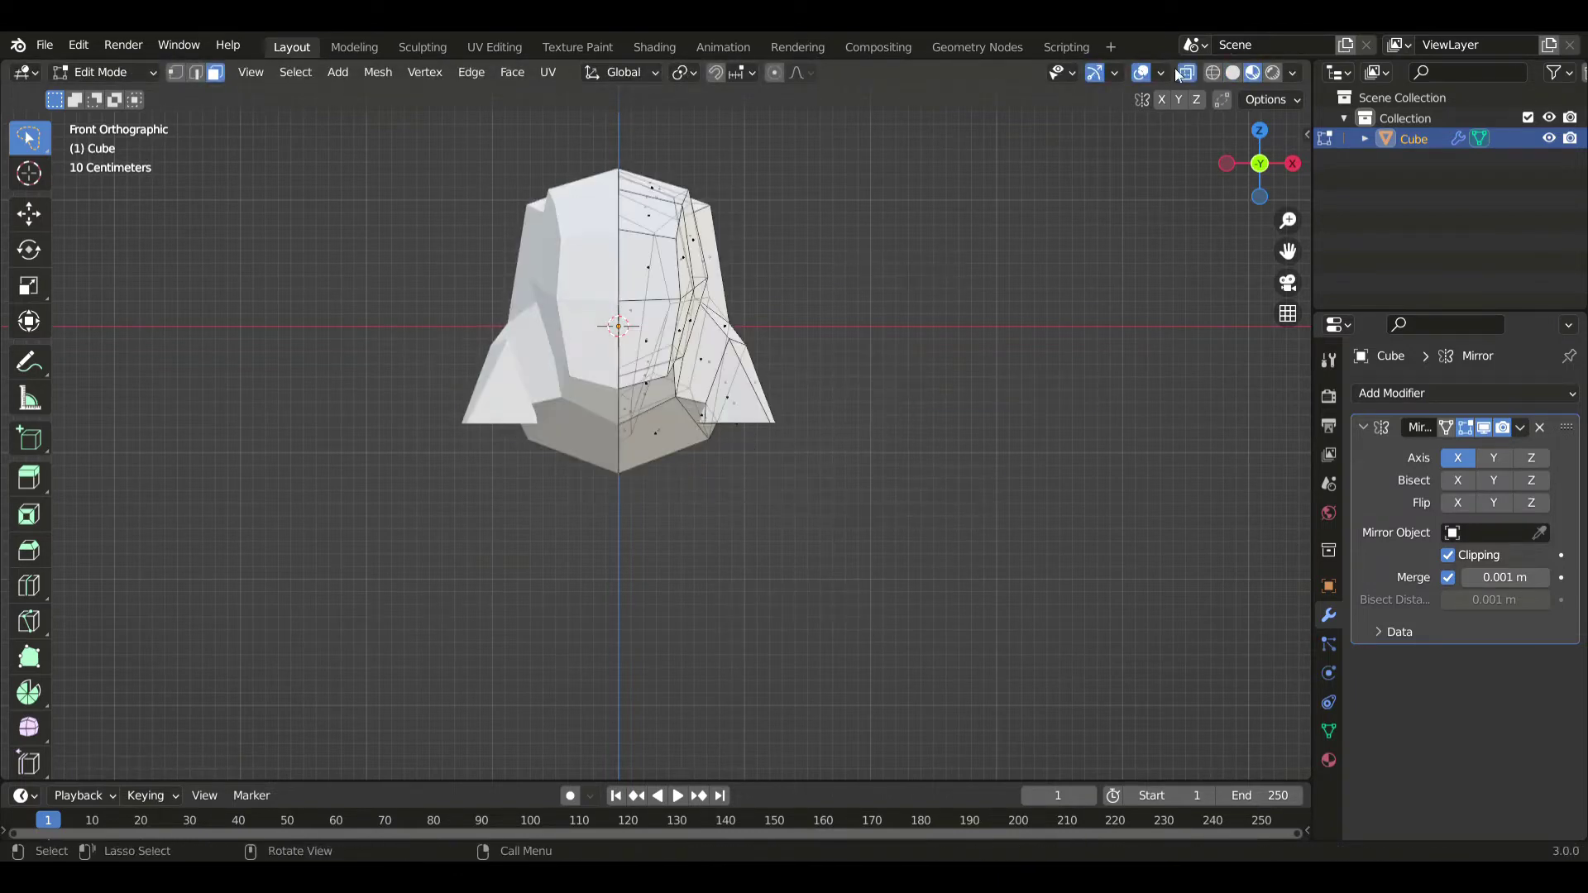
pyautogui.click(1233, 72)
# - Turn off see-through display and lower the upper leg's bottom face along Z
pyautogui.click(764, 419)
pyautogui.hotkey('alt', 'z')
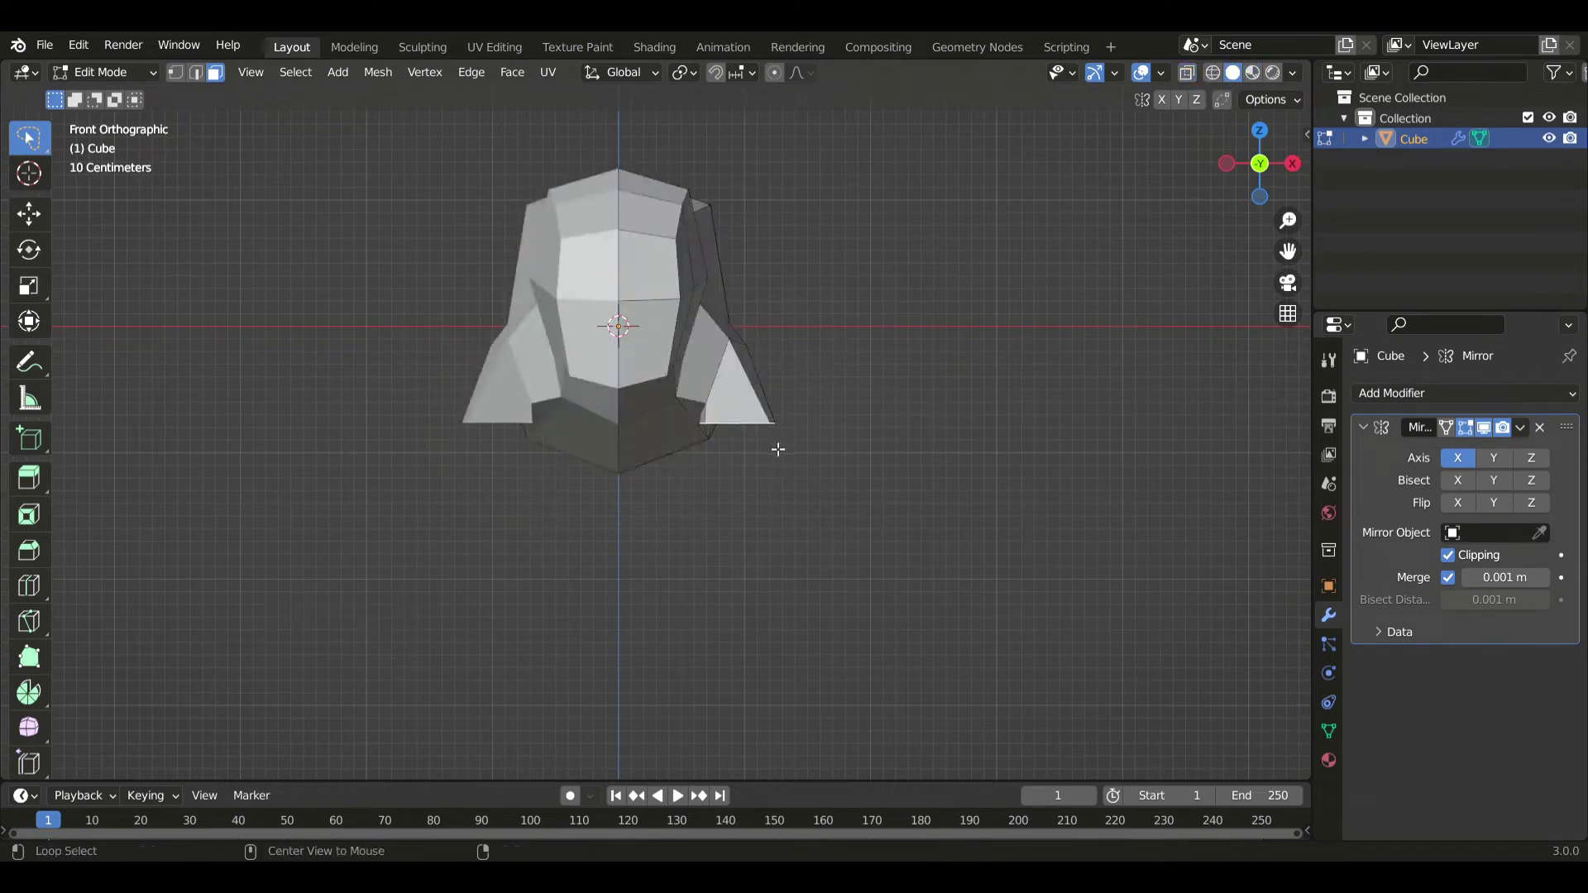
pyautogui.press('g')
pyautogui.press('z')
pyautogui.click(786, 500)
# - Shift the upper leg's bottom face toward the rear and rotate it about the Z axis
pyautogui.press('KP_3')
pyautogui.press('g')
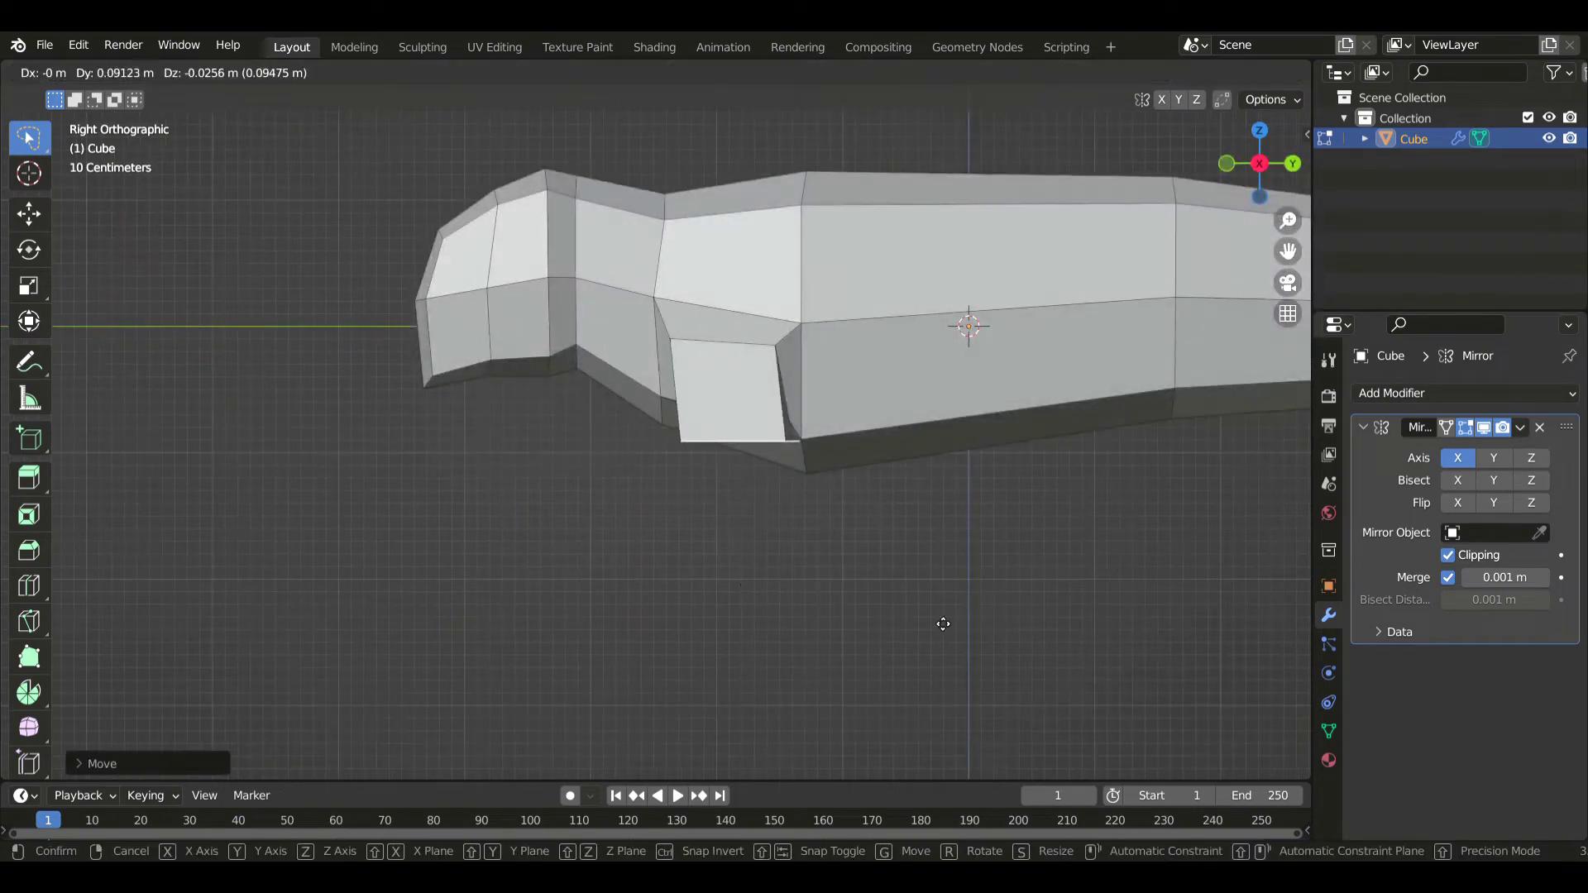
pyautogui.press('r')
pyautogui.press('z')
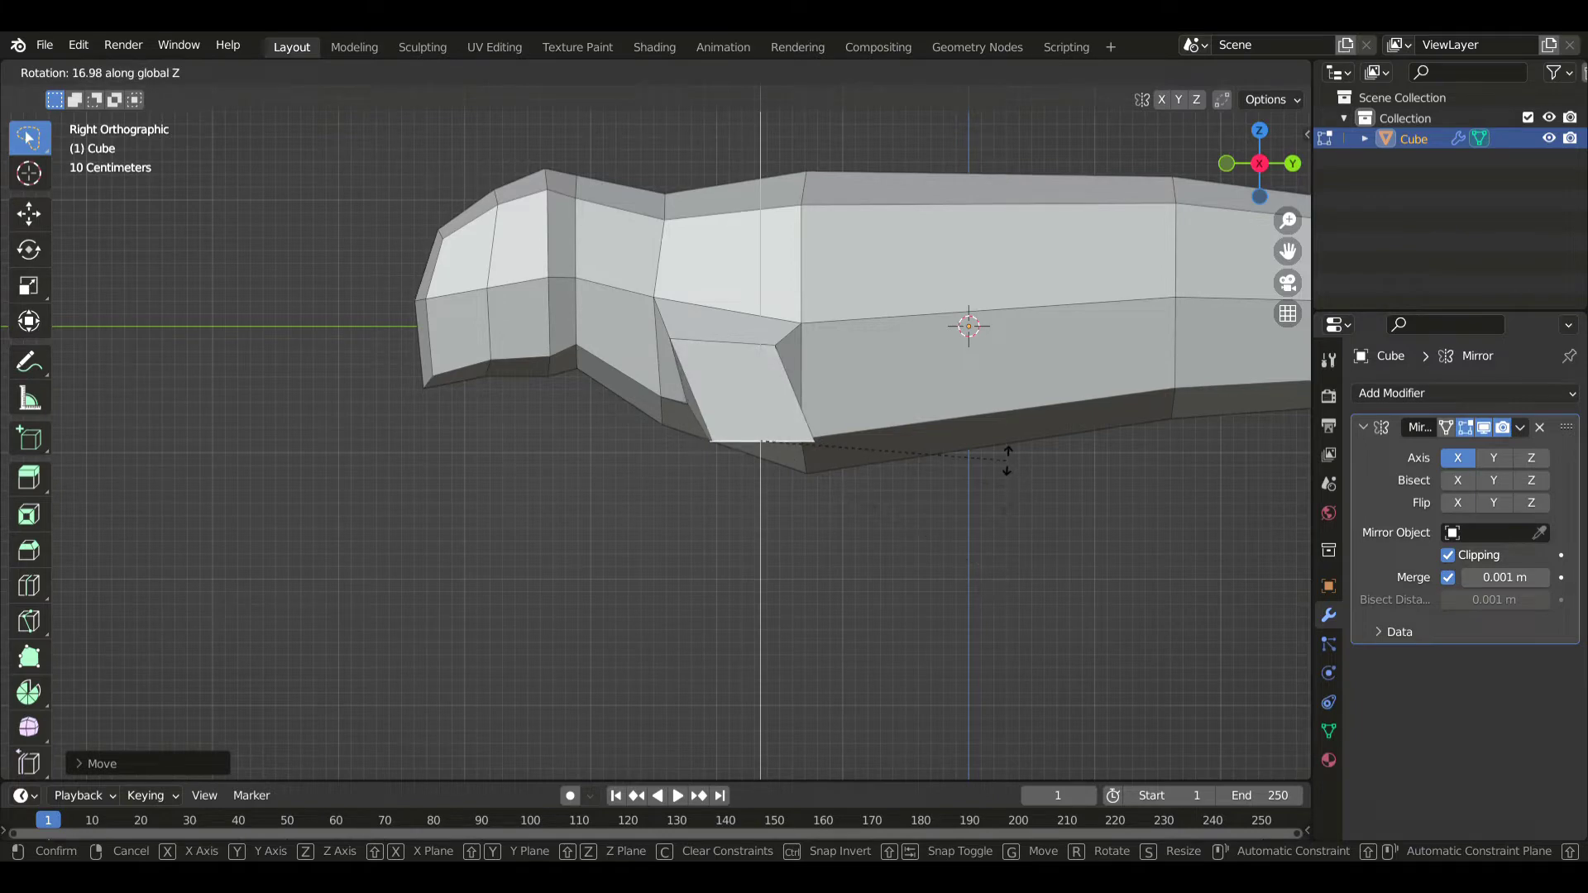
pyautogui.click(1005, 455)
# - Move the inner vertices of the upper leg's bottom face outward along X to narrow the knee
pyautogui.press('KP_1')
pyautogui.scroll(4, 907, 509)
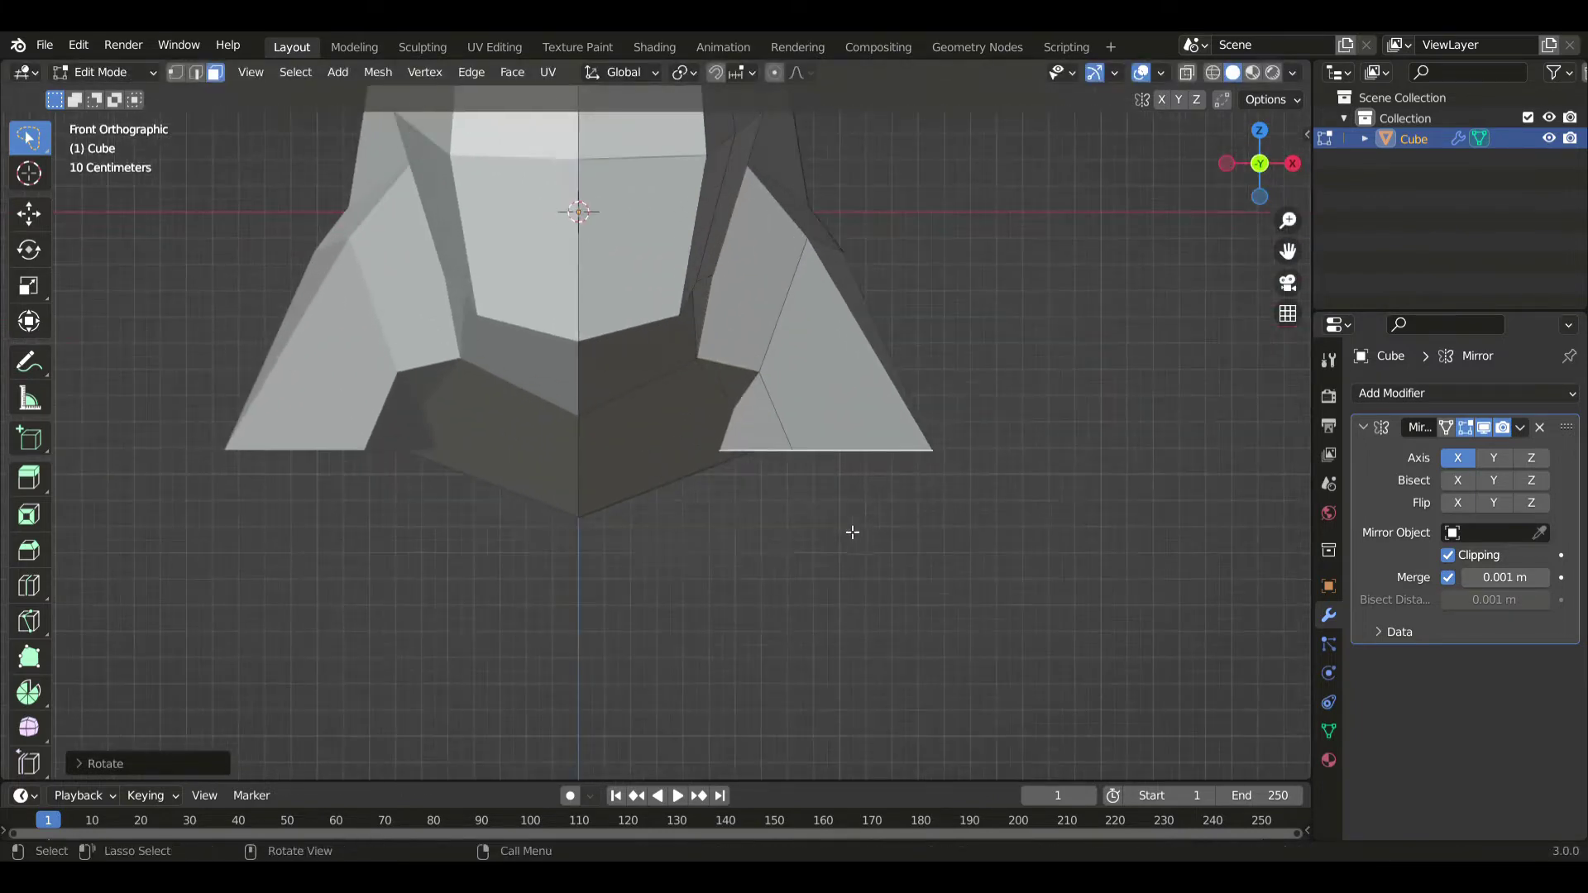
pyautogui.press('1')
pyautogui.hotkey('alt', 'z')
pyautogui.press('g')
pyautogui.press('x')
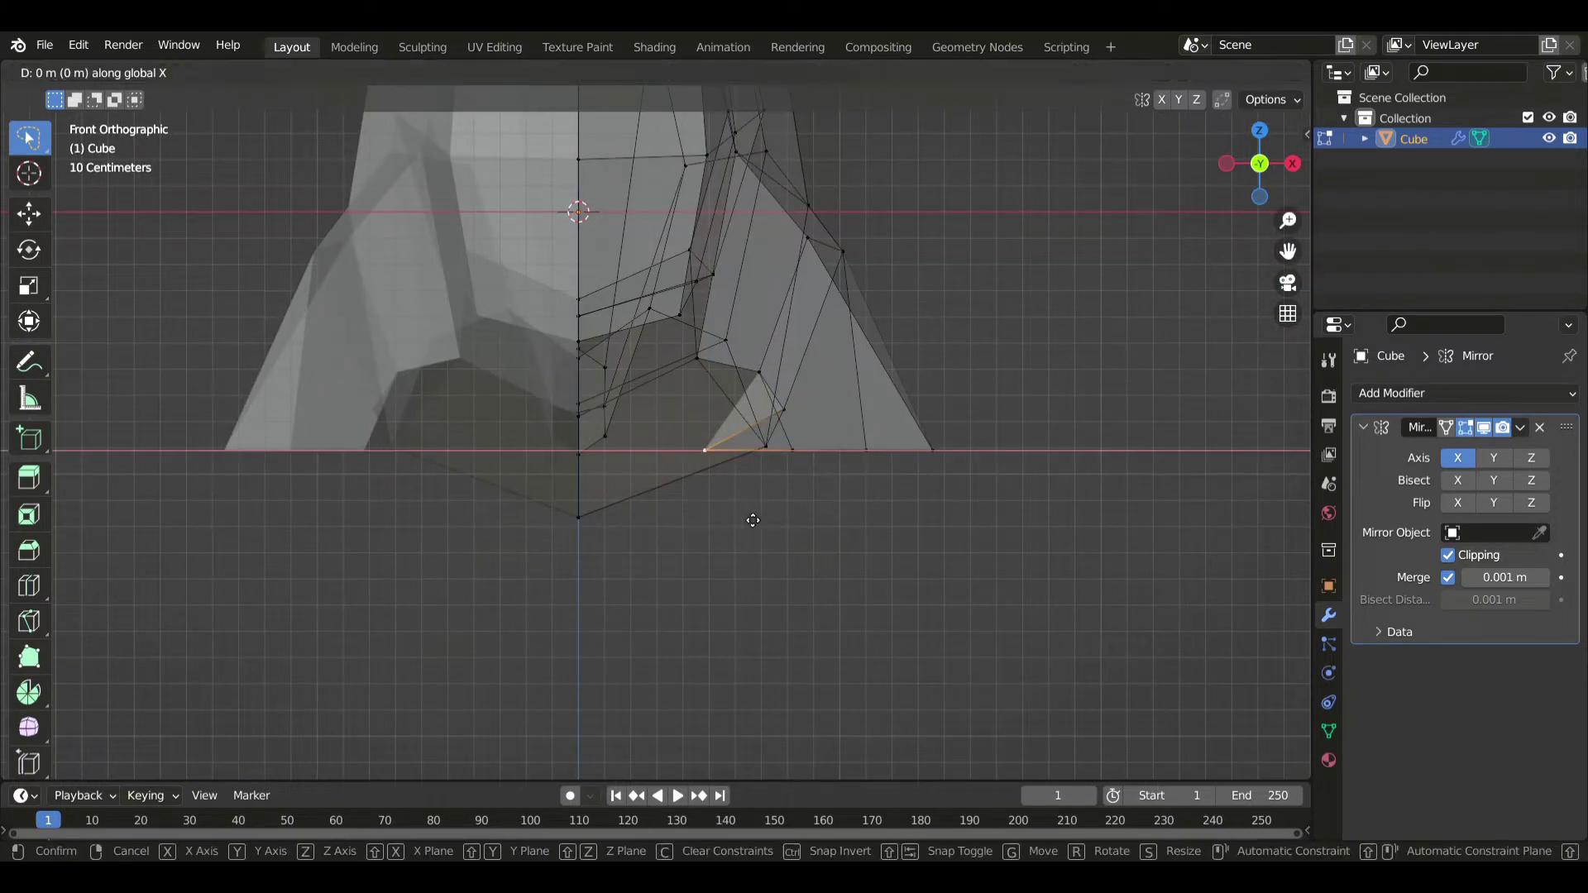
pyautogui.click(784, 446)
pyautogui.hotkey('alt', 'z')
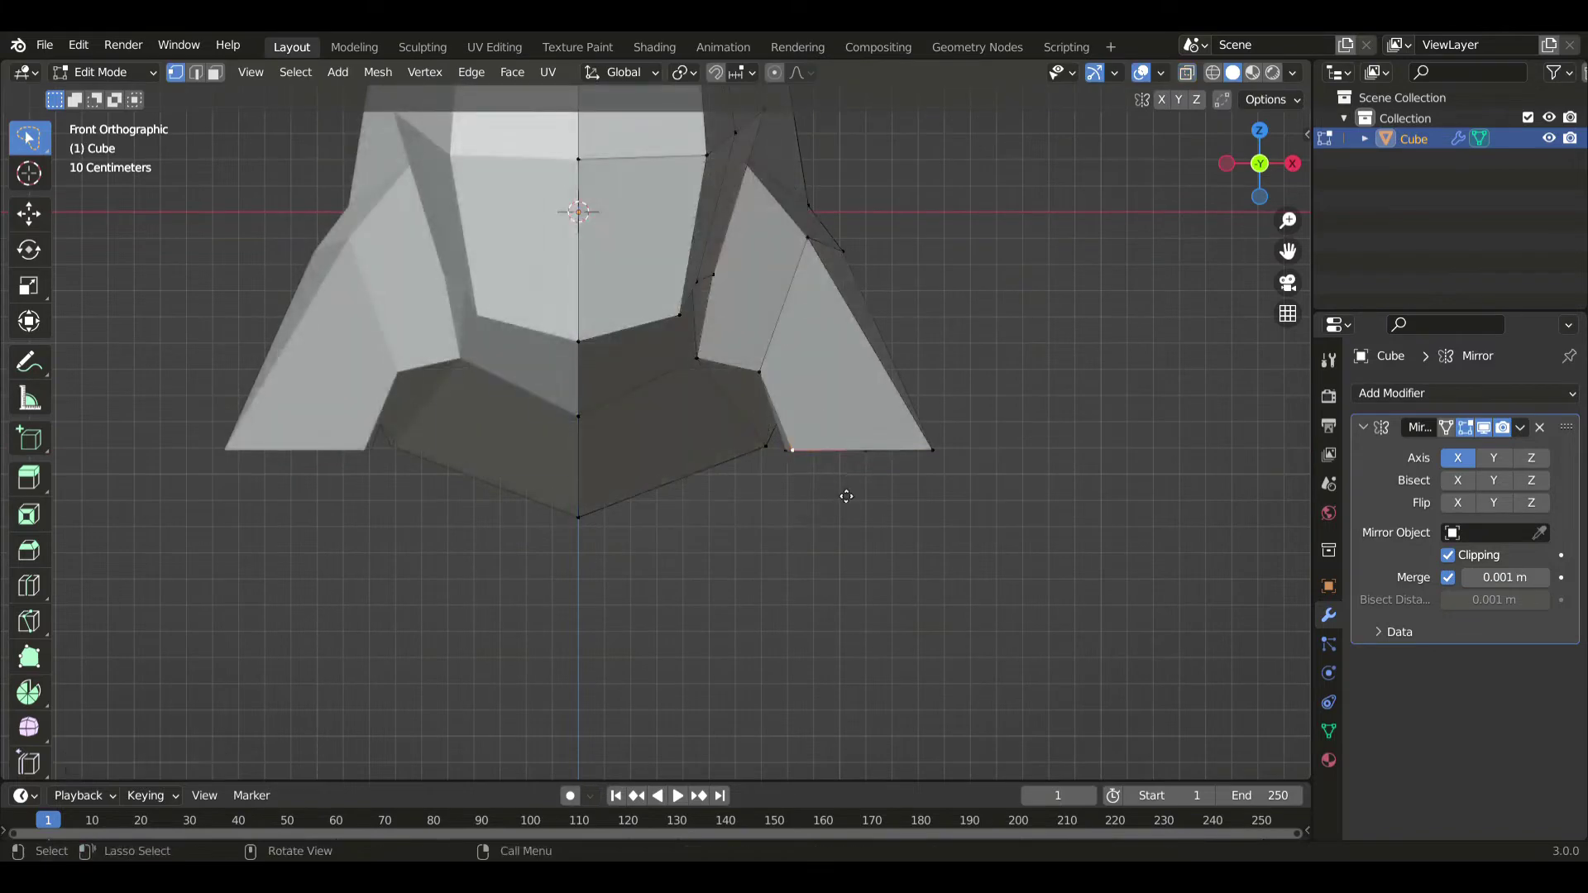
pyautogui.click(818, 496)
pyautogui.hotkey('alt', 'z')
pyautogui.hotkey('alt', 'z')
# - Extrude the upper leg's bottom face straight down to form the lower leg
pyautogui.press('e')
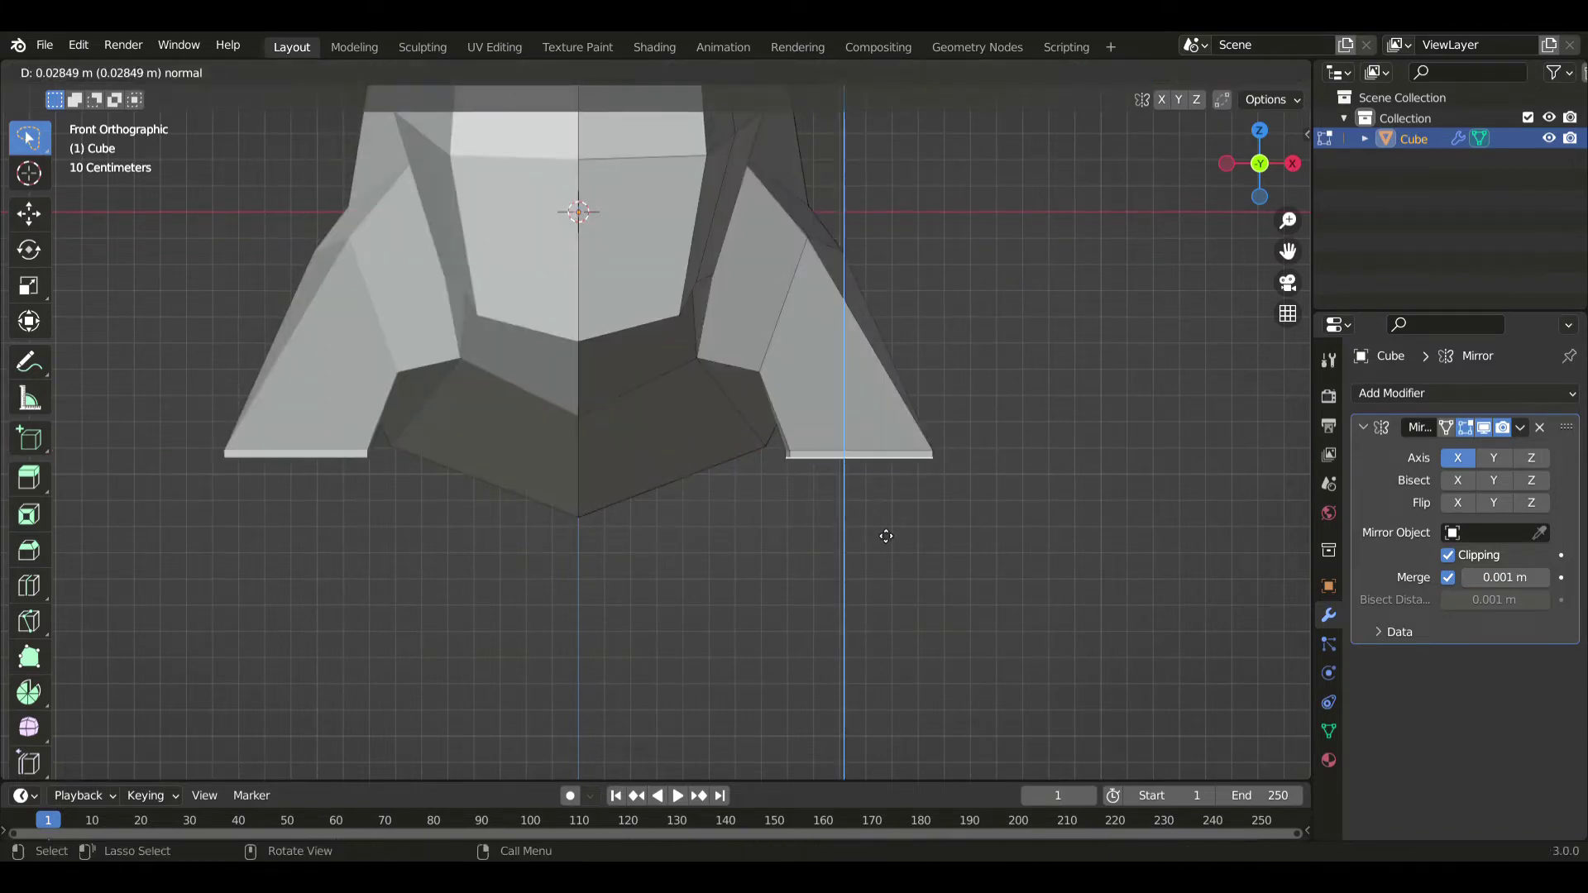
pyautogui.click(834, 567)
pyautogui.scroll(-3, 833, 567)
pyautogui.keyDown('shift'); pyautogui.moveTo(841, 540); pyautogui.dragTo(854, 482, button='middle'); pyautogui.keyUp('shift')
pyautogui.press('g')
pyautogui.press('z')
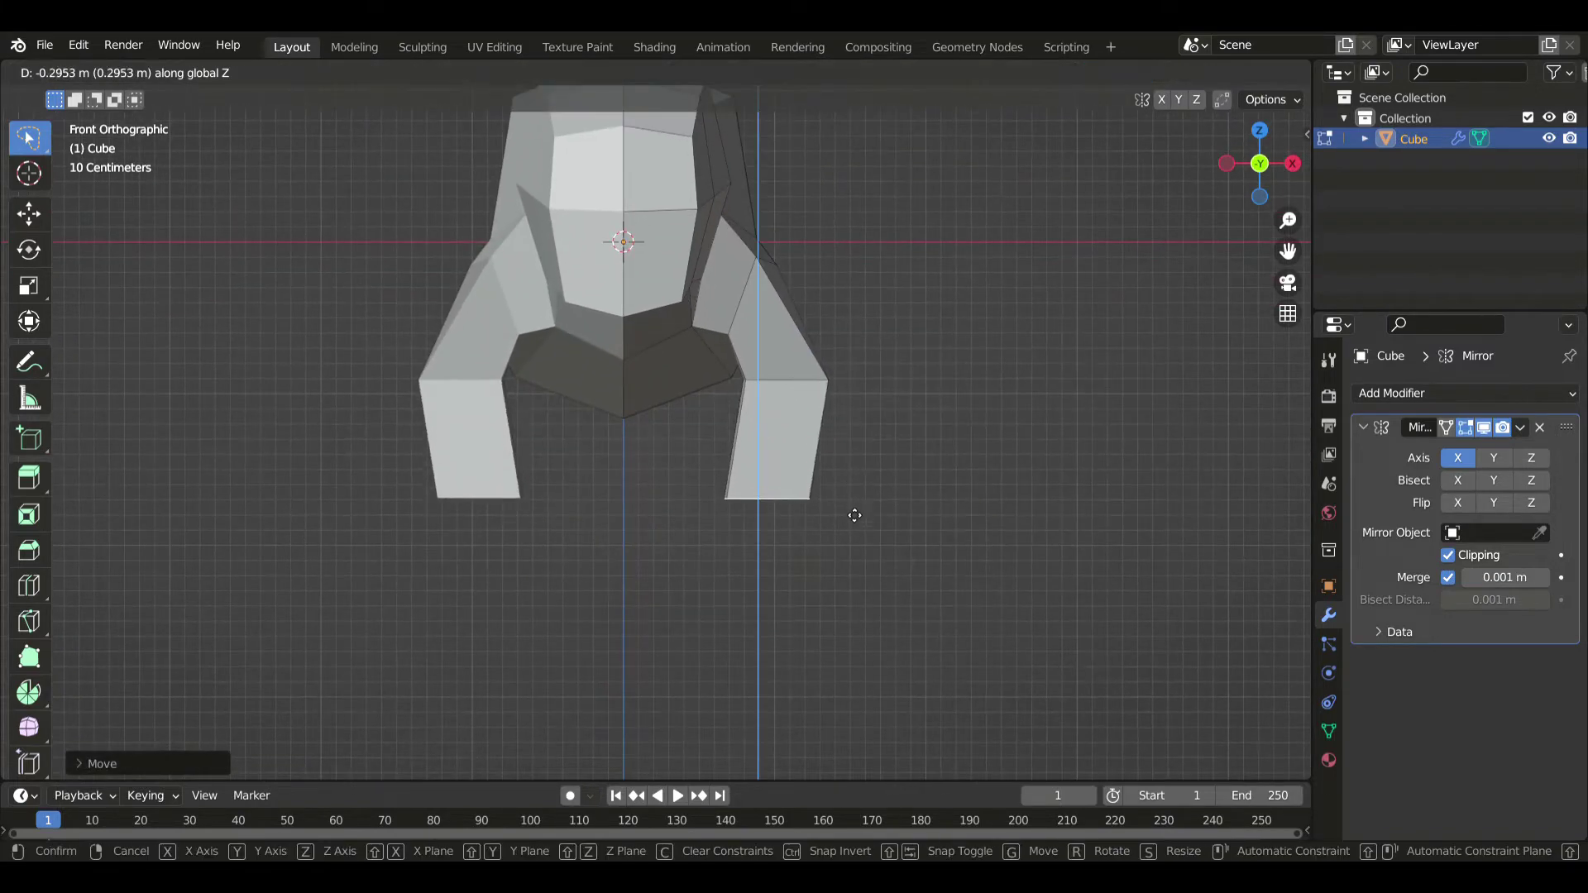
pyautogui.click(857, 538)
# - Shift the lower leg's bottom face inward along X and scale it up
pyautogui.press('g')
pyautogui.press('x')
pyautogui.click(847, 546)
pyautogui.press('s')
pyautogui.click(940, 543)
# - Move the lower leg's bottom face forward along Y and scale it down
pyautogui.press('KP_3')
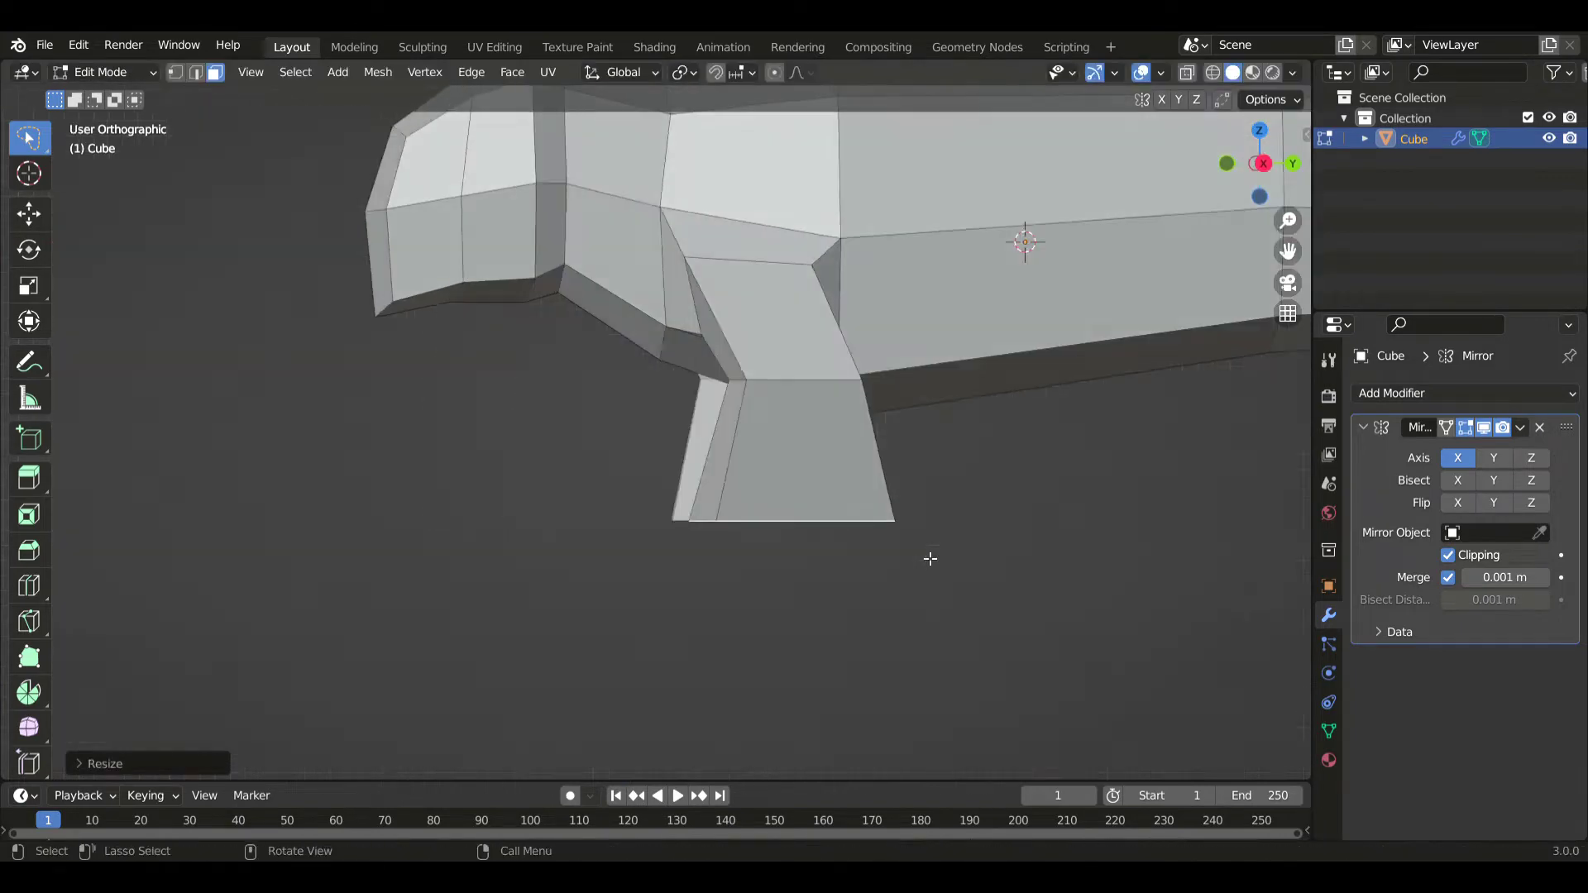
pyautogui.press('g')
pyautogui.press('y')
pyautogui.click(898, 563)
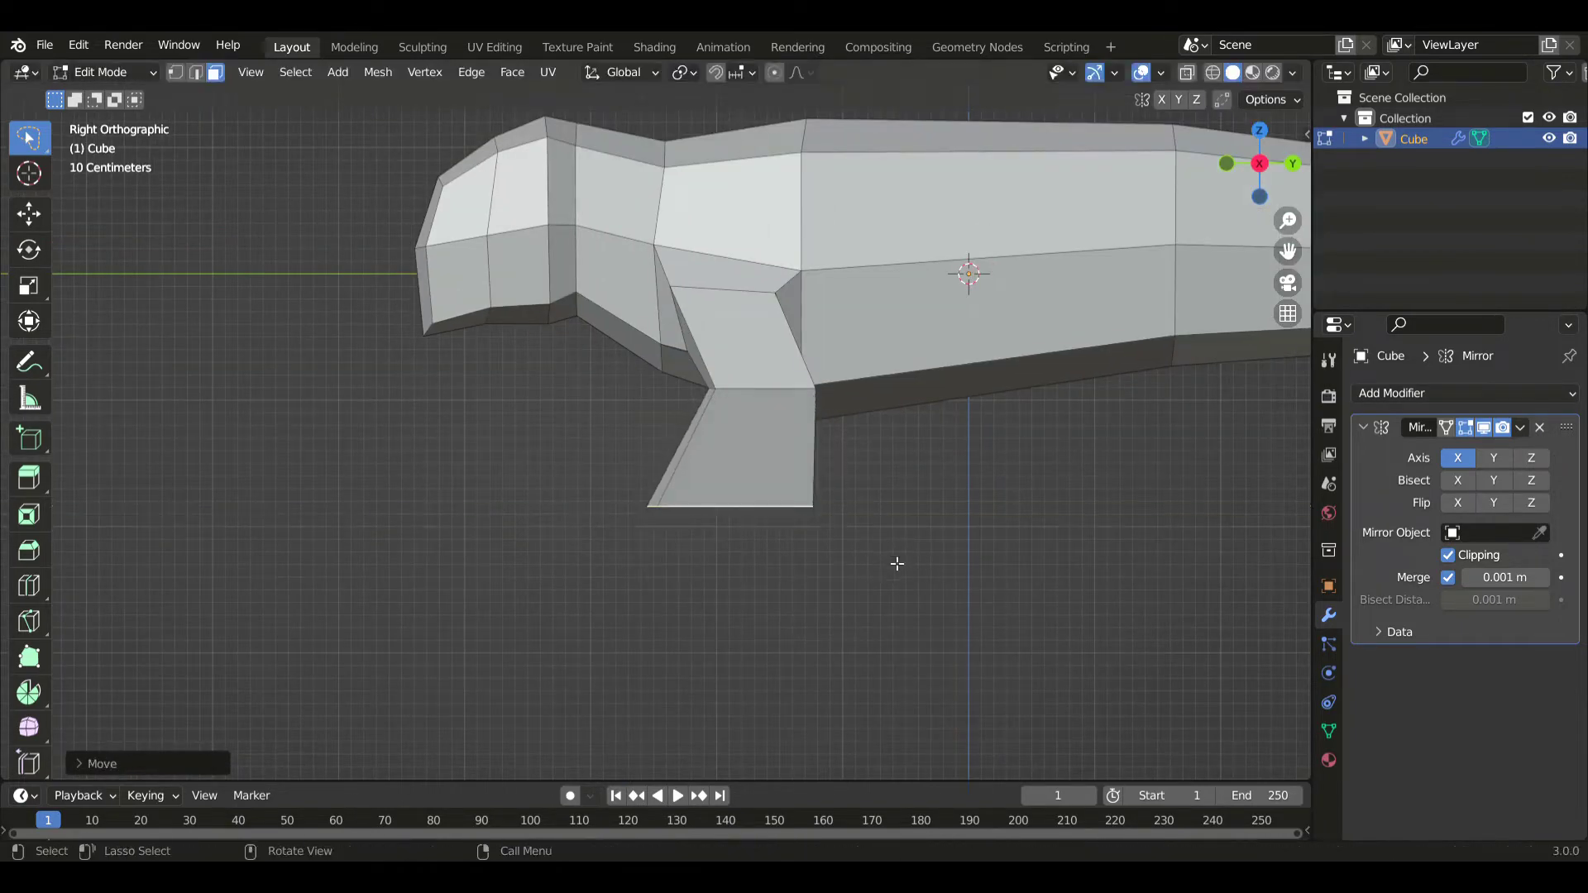
pyautogui.press('s')
pyautogui.click(925, 555)
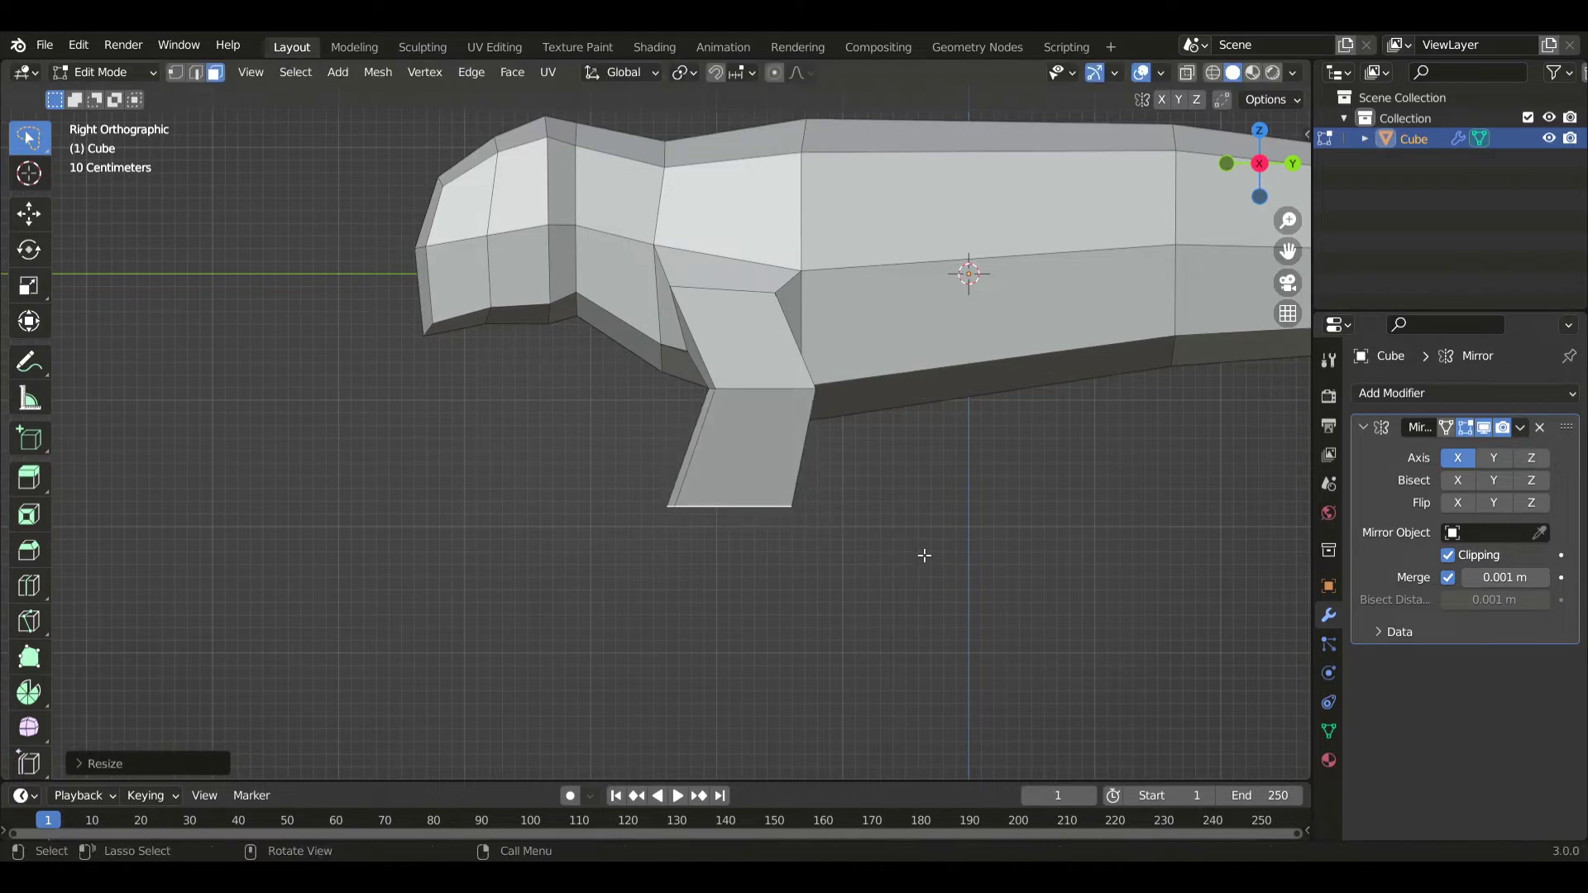
# - Add one edge loop around the shoulder between body and upper leg, and nudge it into place
pyautogui.click(29, 585)
pyautogui.press('2')
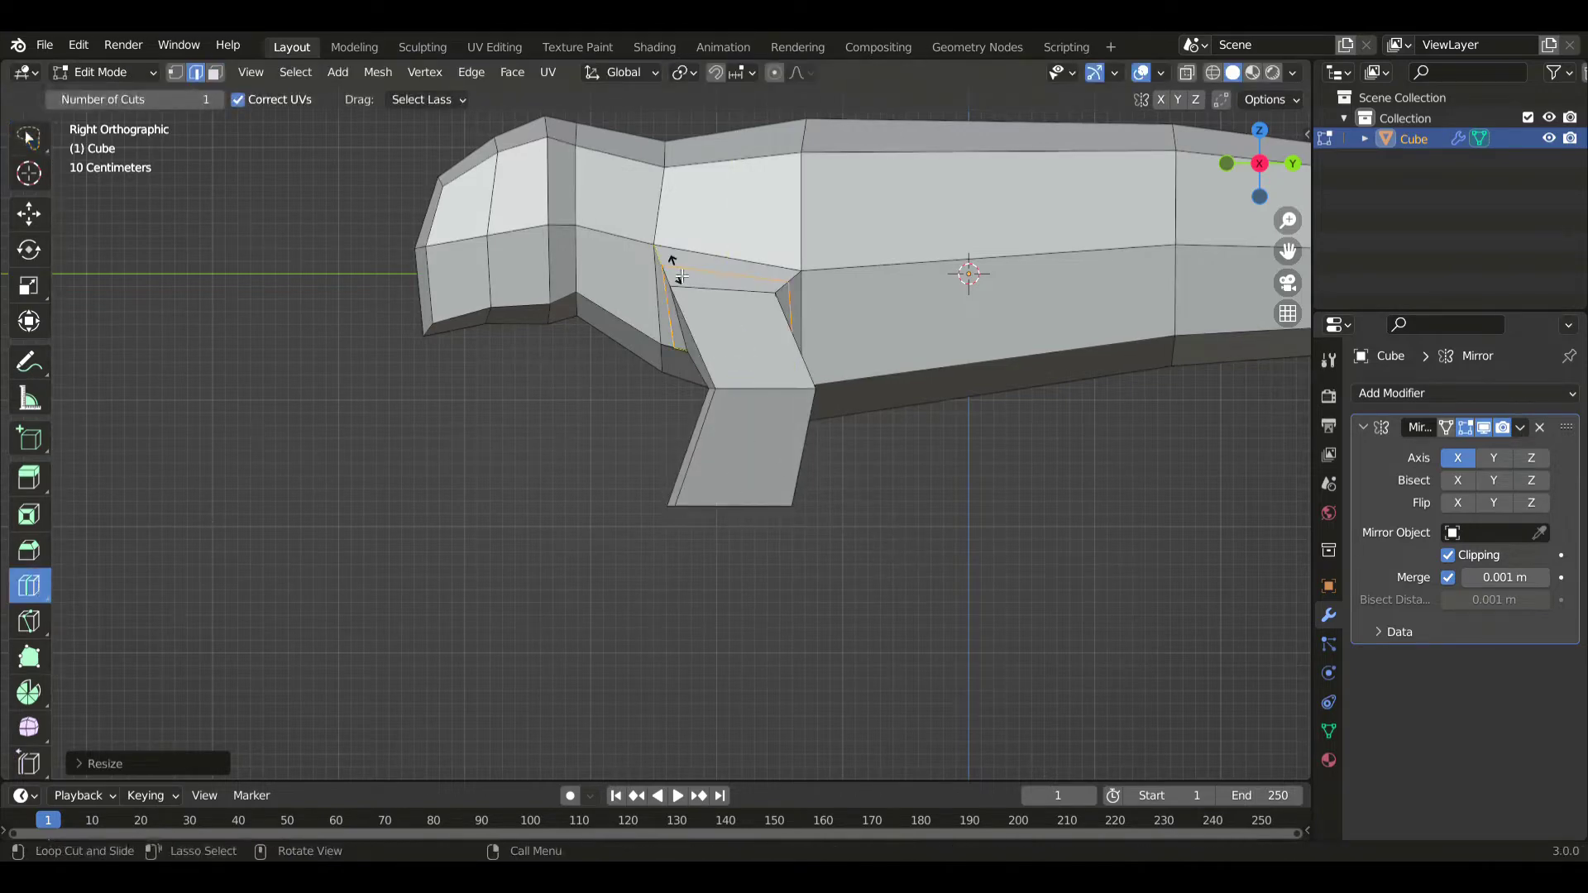
pyautogui.click(11, 146)
pyautogui.press('KP_1')
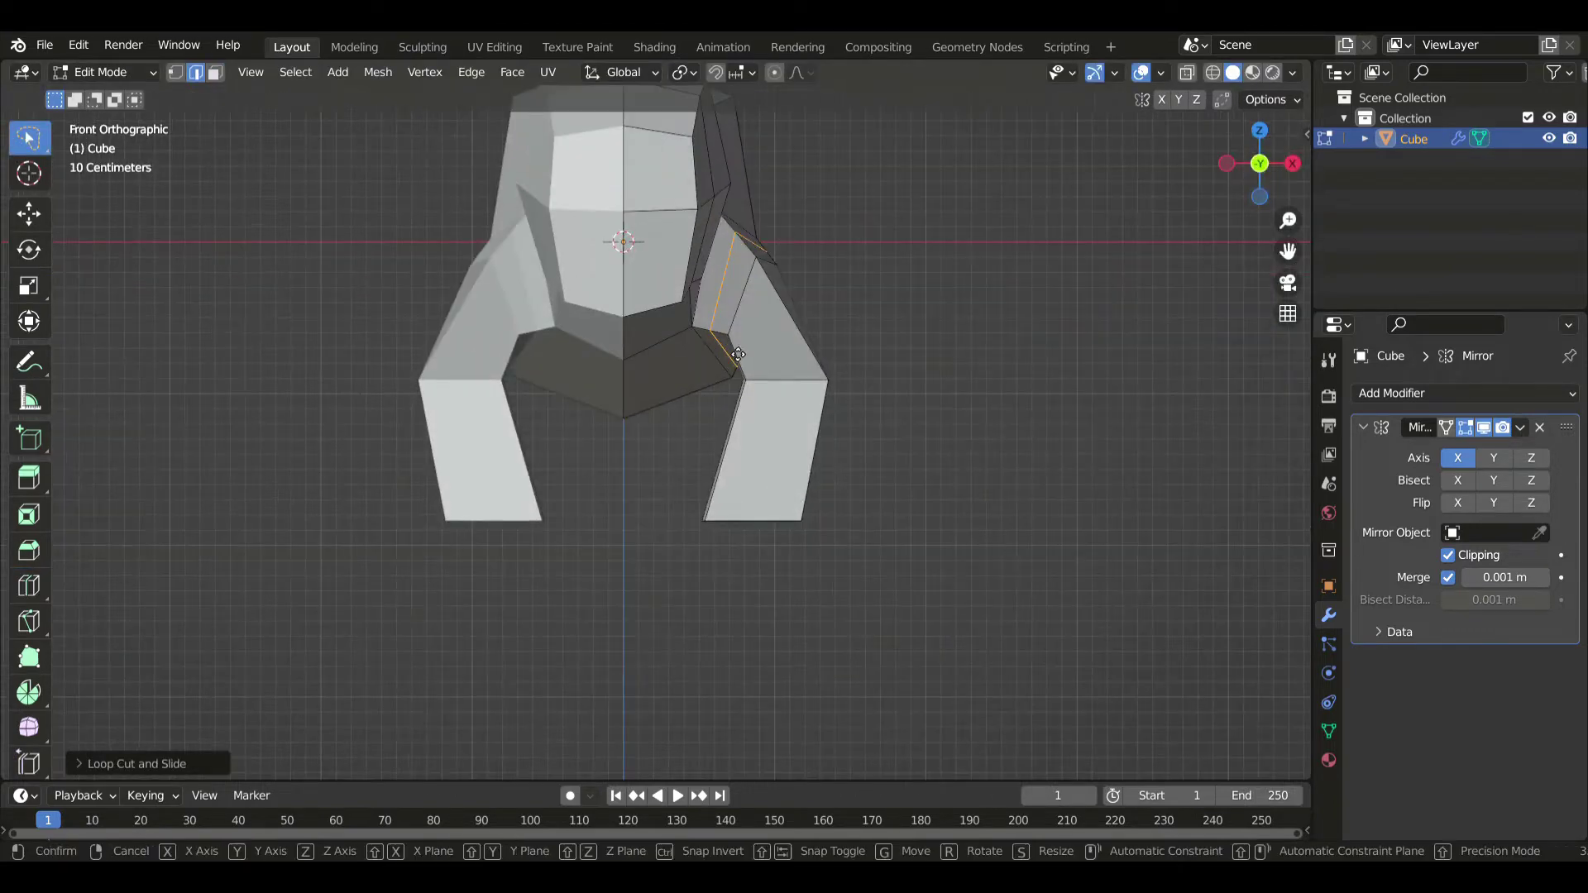
pyautogui.press('g')
pyautogui.click(742, 351)
# - Add one edge loop across the lower leg, slide it up close to the knee, and scale it up
pyautogui.click(34, 583)
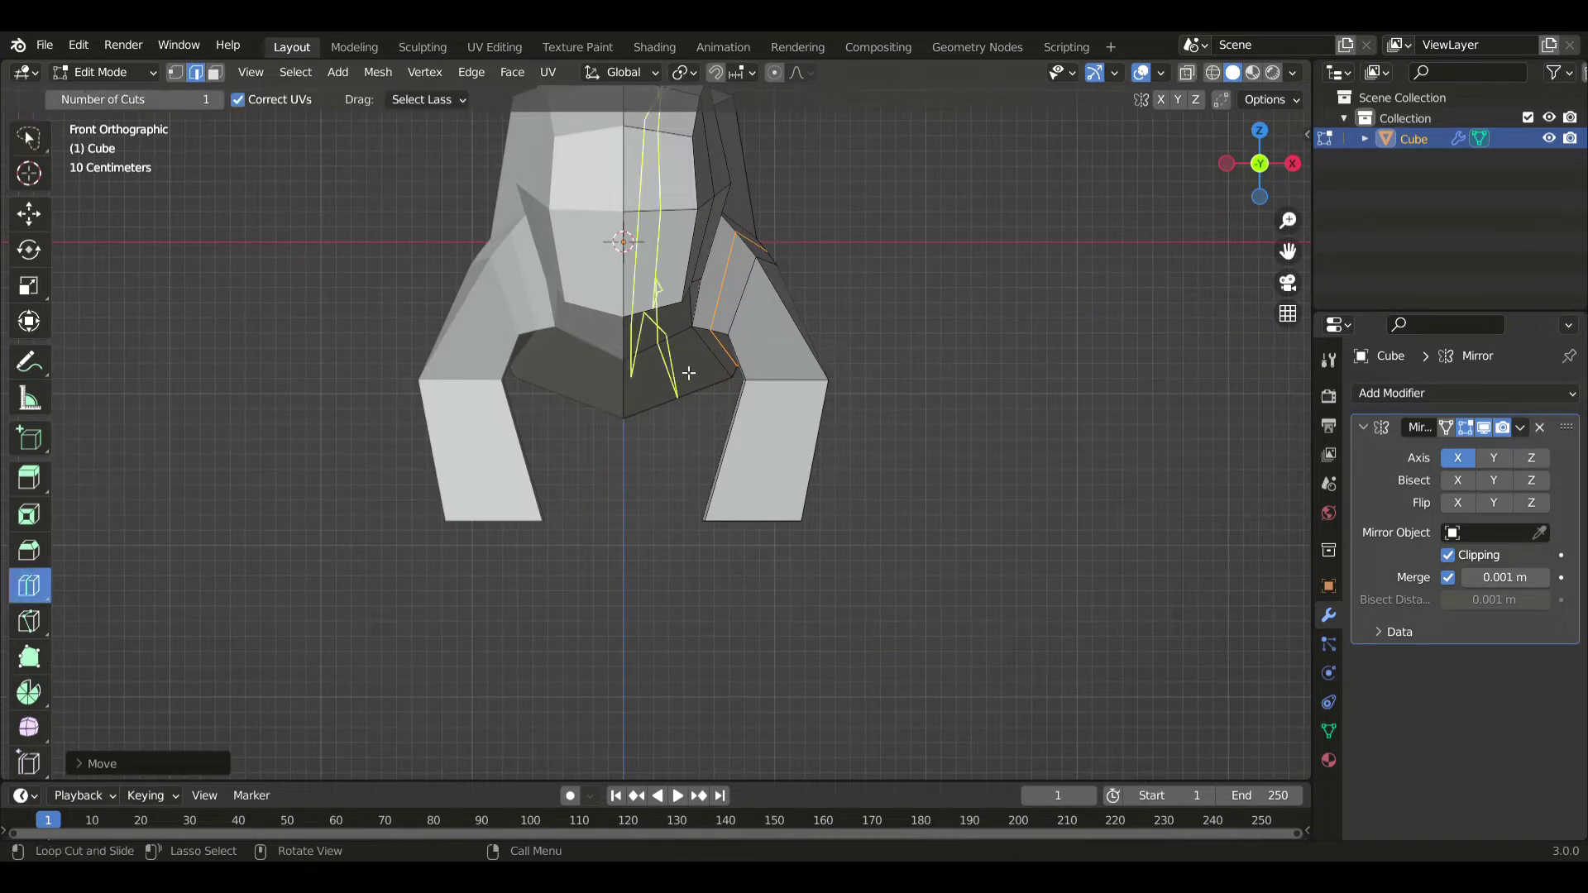
pyautogui.click(33, 144)
pyautogui.press('g')
pyautogui.press('g')
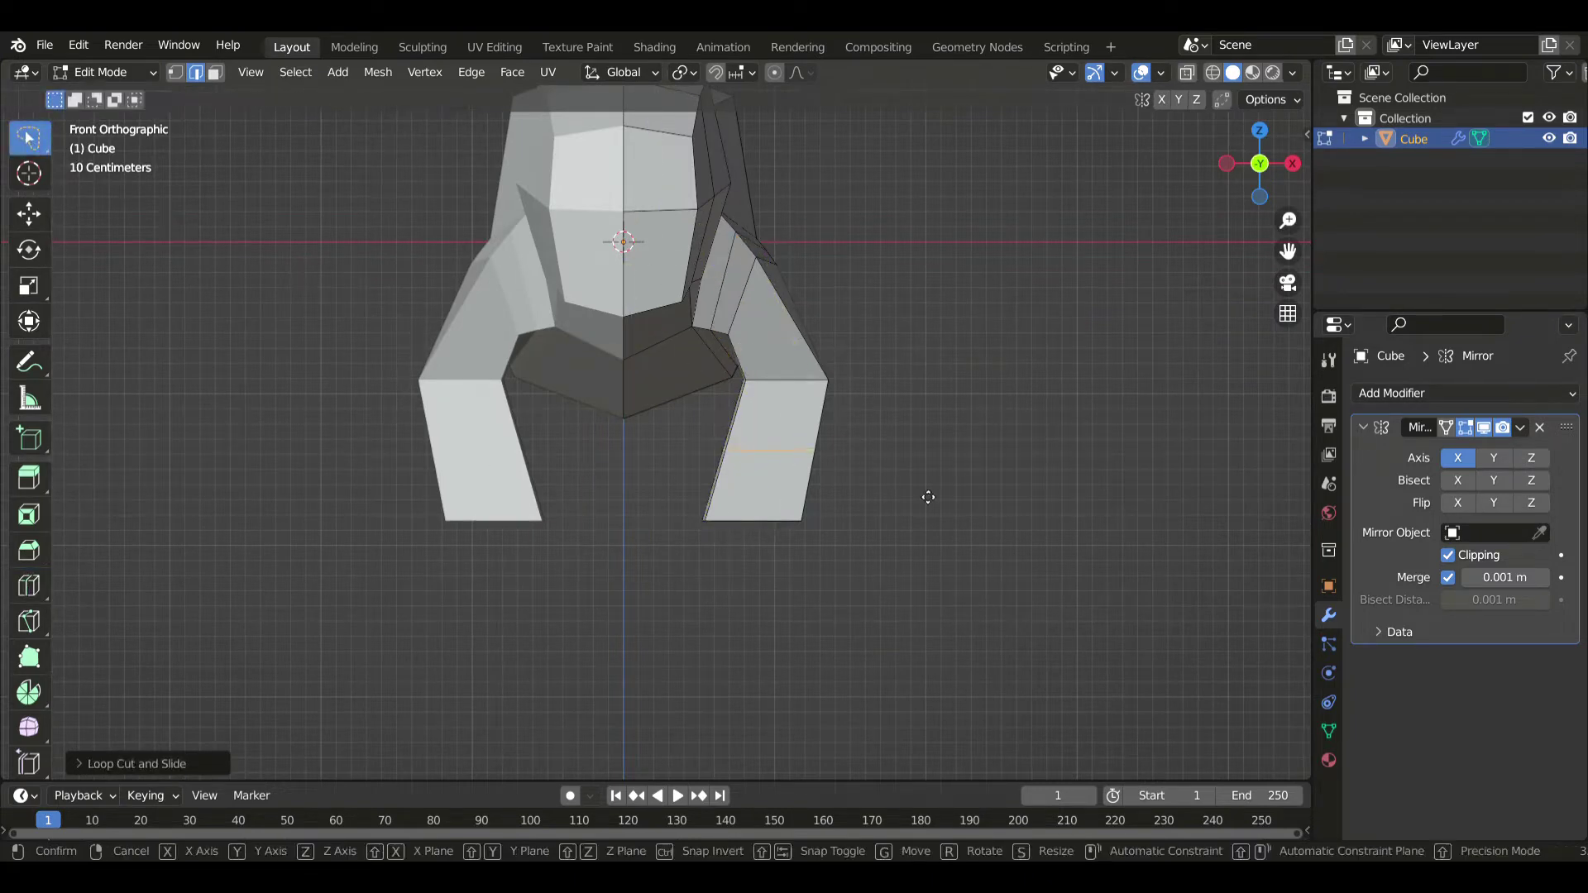
pyautogui.click(911, 347)
pyautogui.press('s')
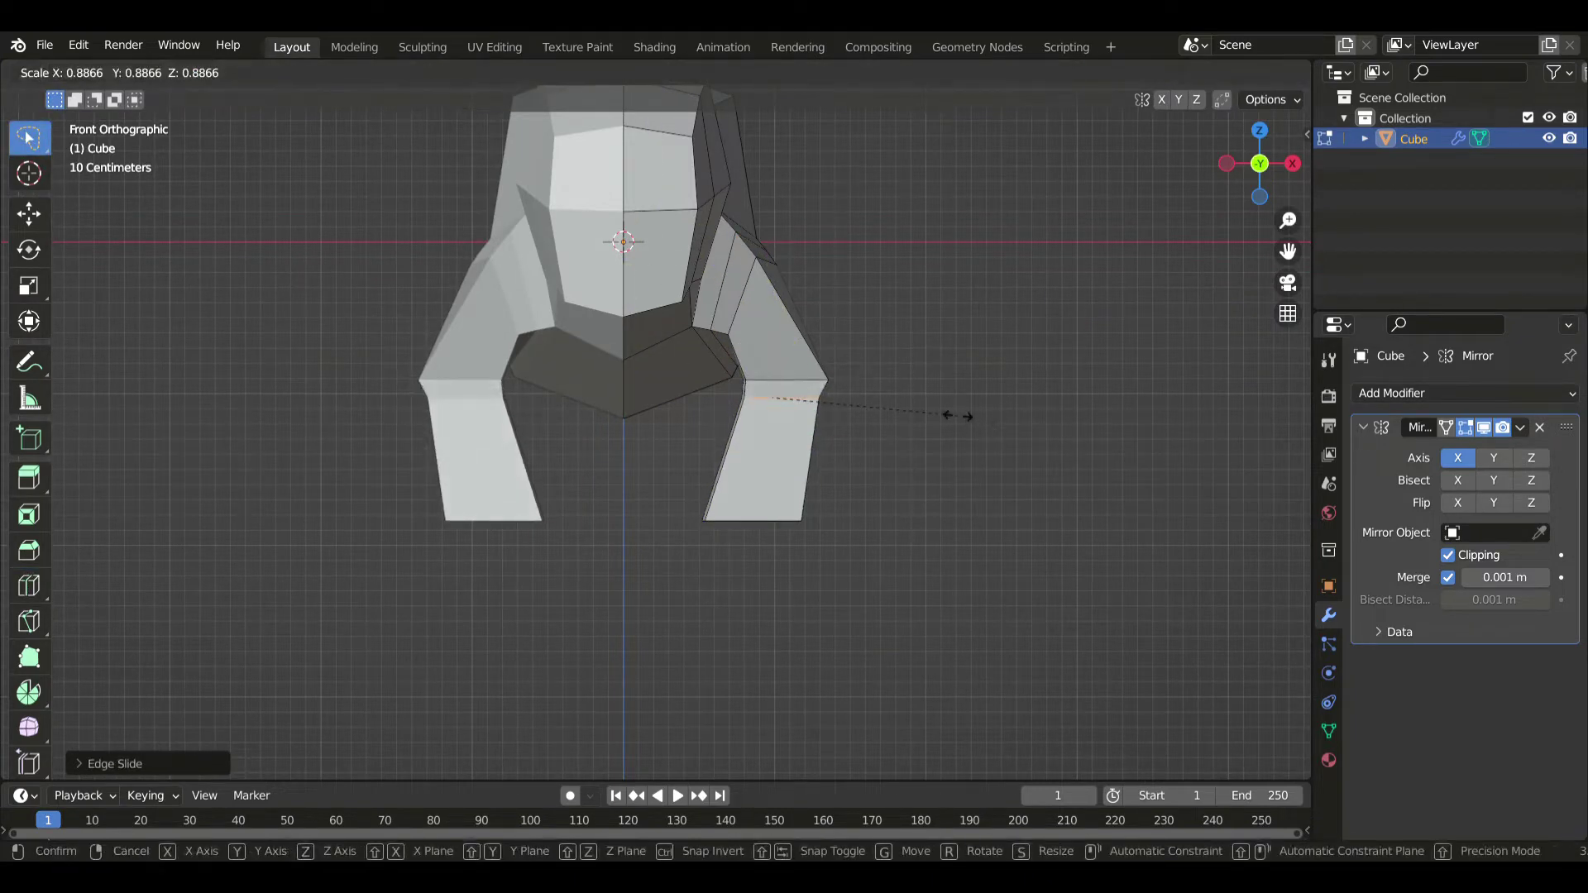
pyautogui.click(870, 450)
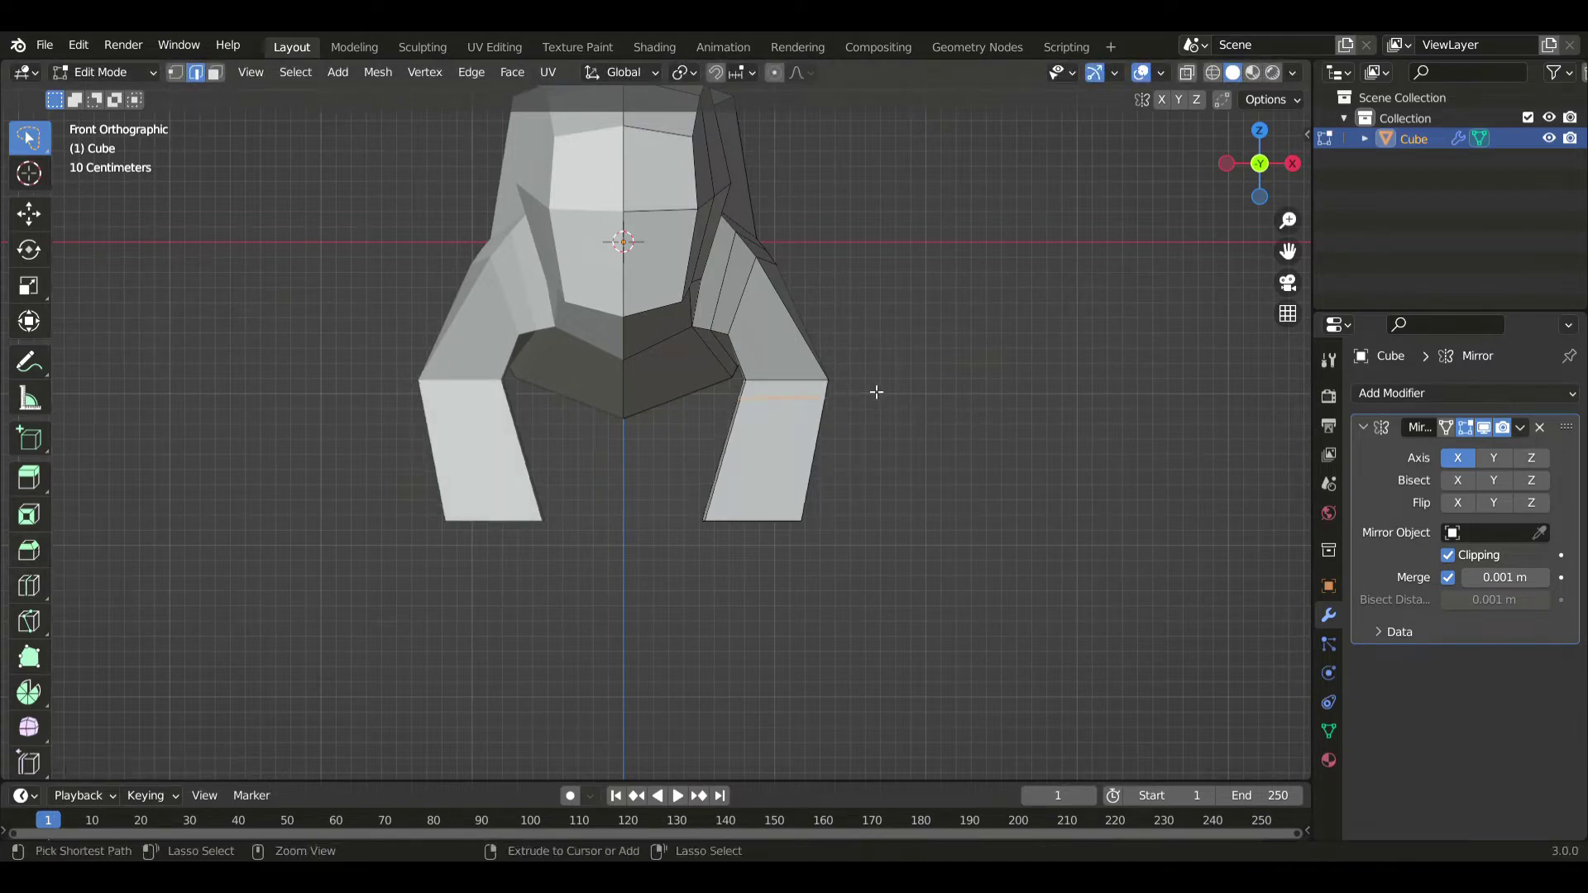
pyautogui.press('s')
pyautogui.click(964, 419)
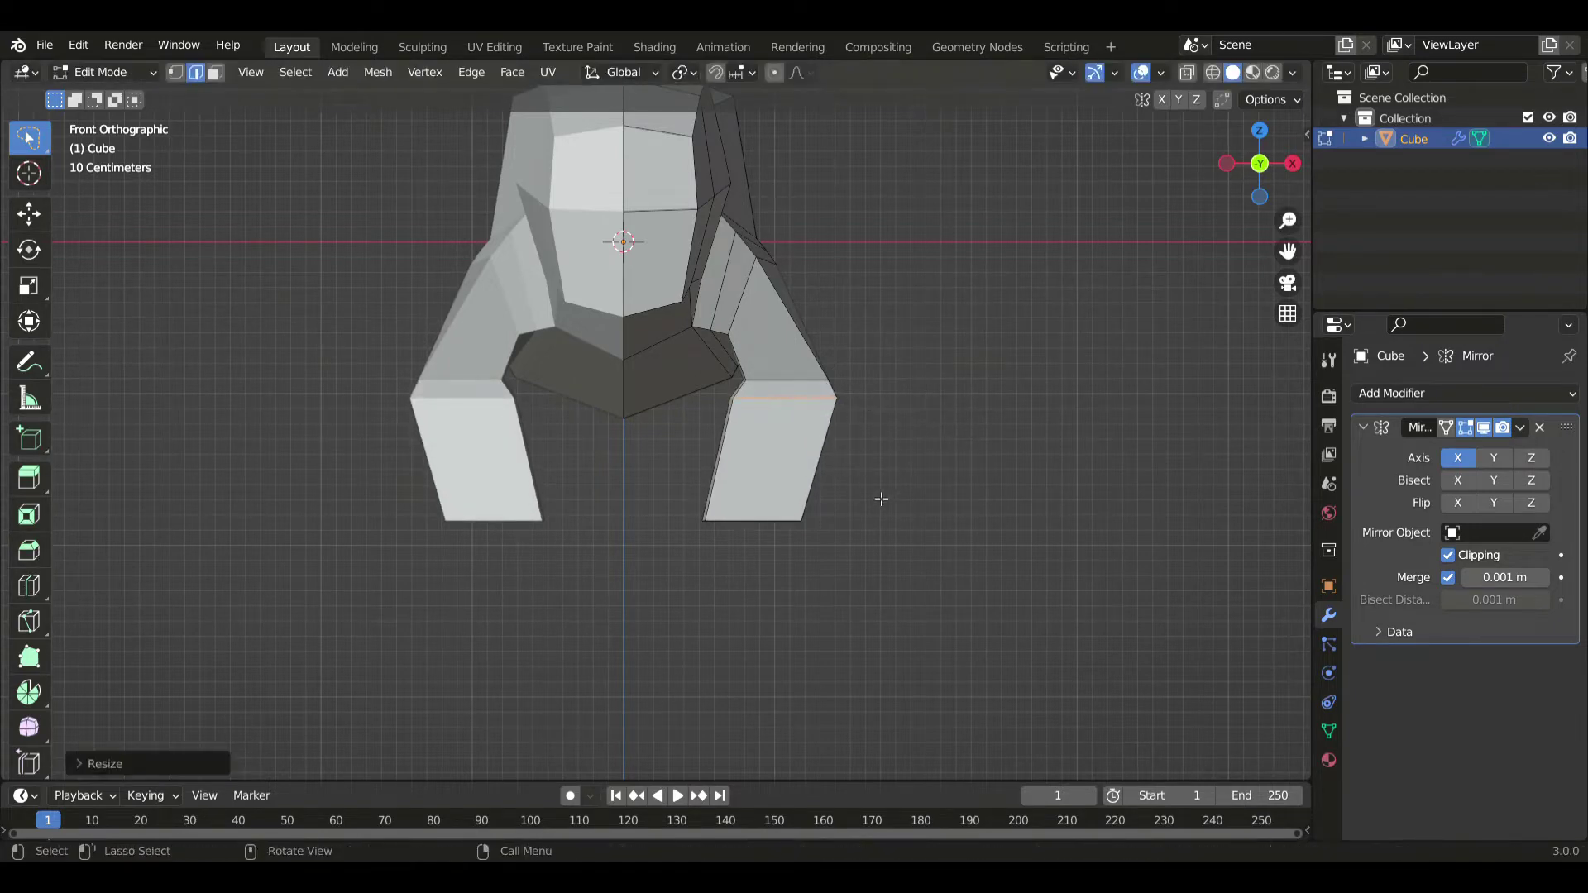
# - Move the knee edge loop and the lower leg's bottom face slightly down along Z
pyautogui.scroll(-3, 893, 450)
pyautogui.moveTo(893, 450); pyautogui.dragTo(770, 462, button='middle')
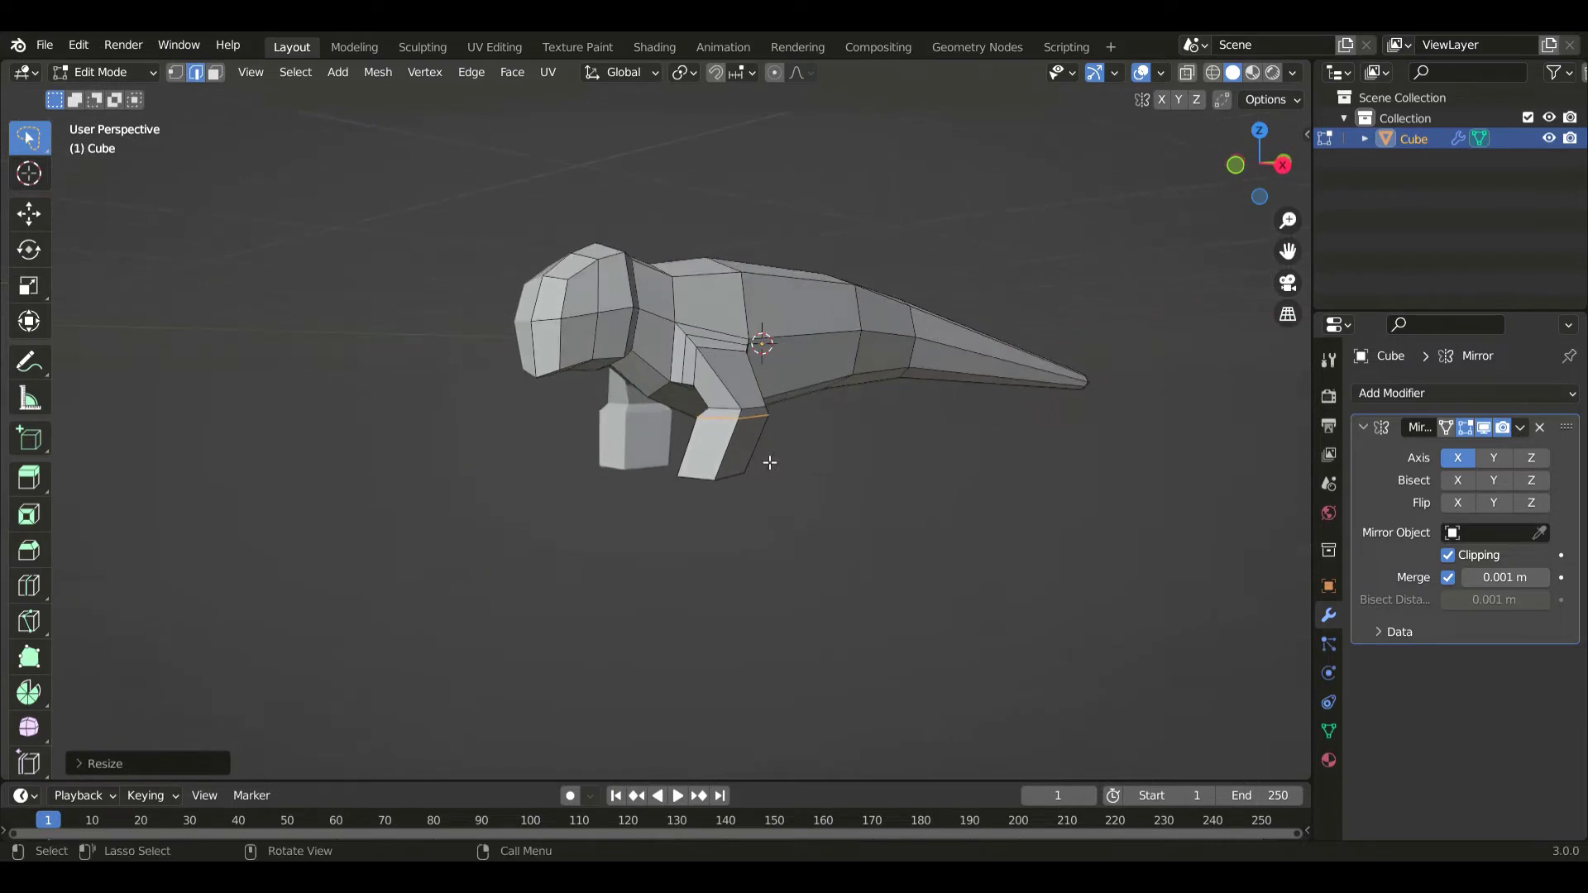
pyautogui.press('KP_3')
pyautogui.scroll(4, 843, 463)
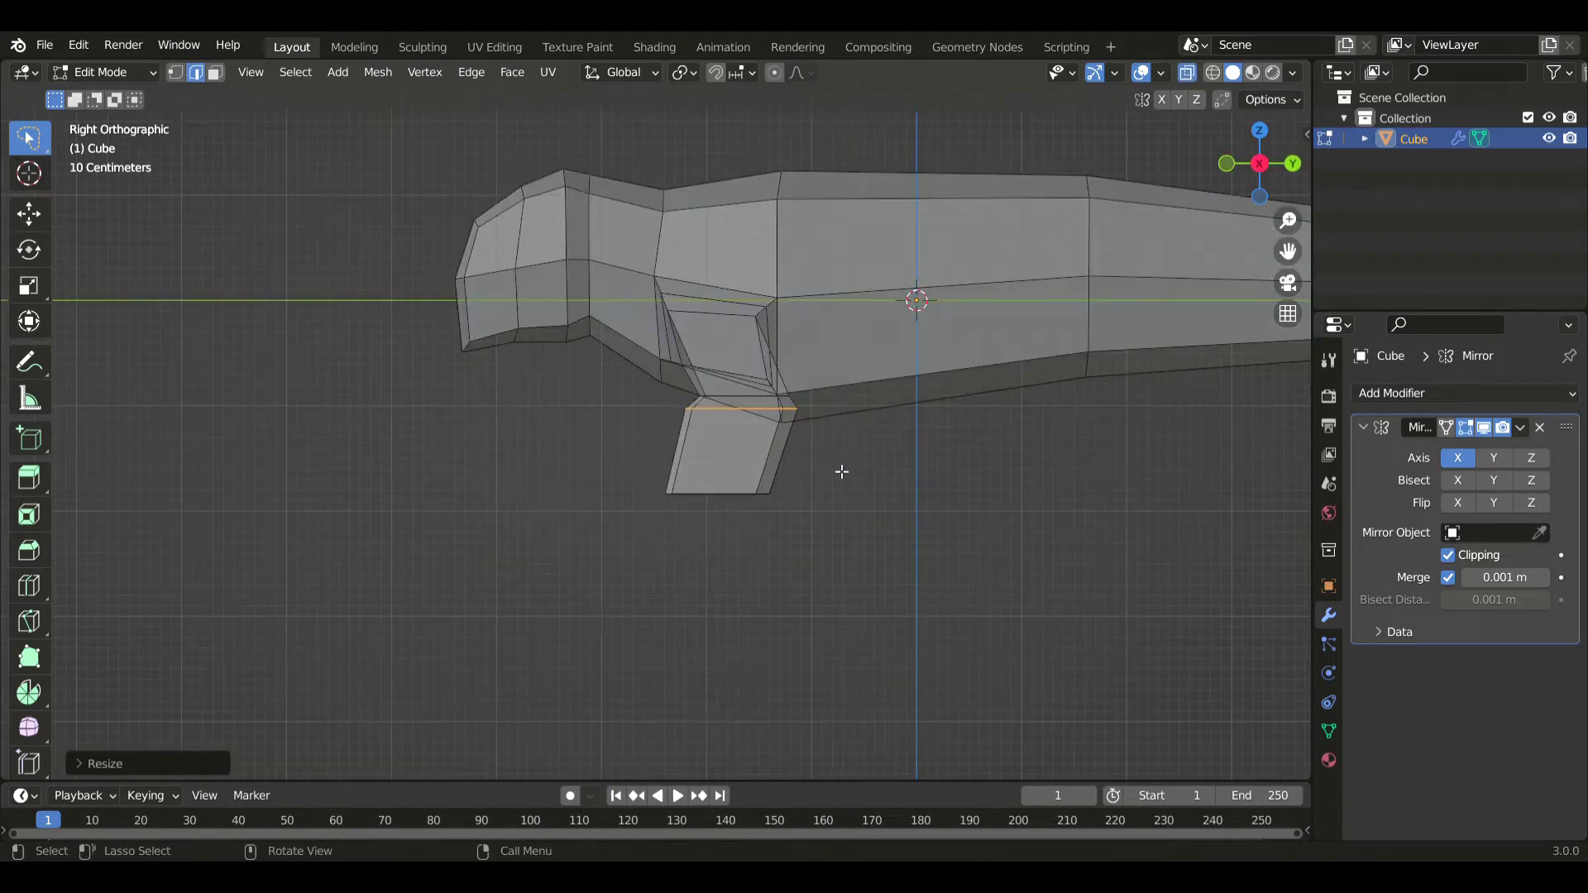
pyautogui.keyDown('shift'); pyautogui.moveTo(794, 472); pyautogui.dragTo(815, 567); pyautogui.keyUp('shift')
pyautogui.press('g')
pyautogui.press('z')
pyautogui.click(920, 573)
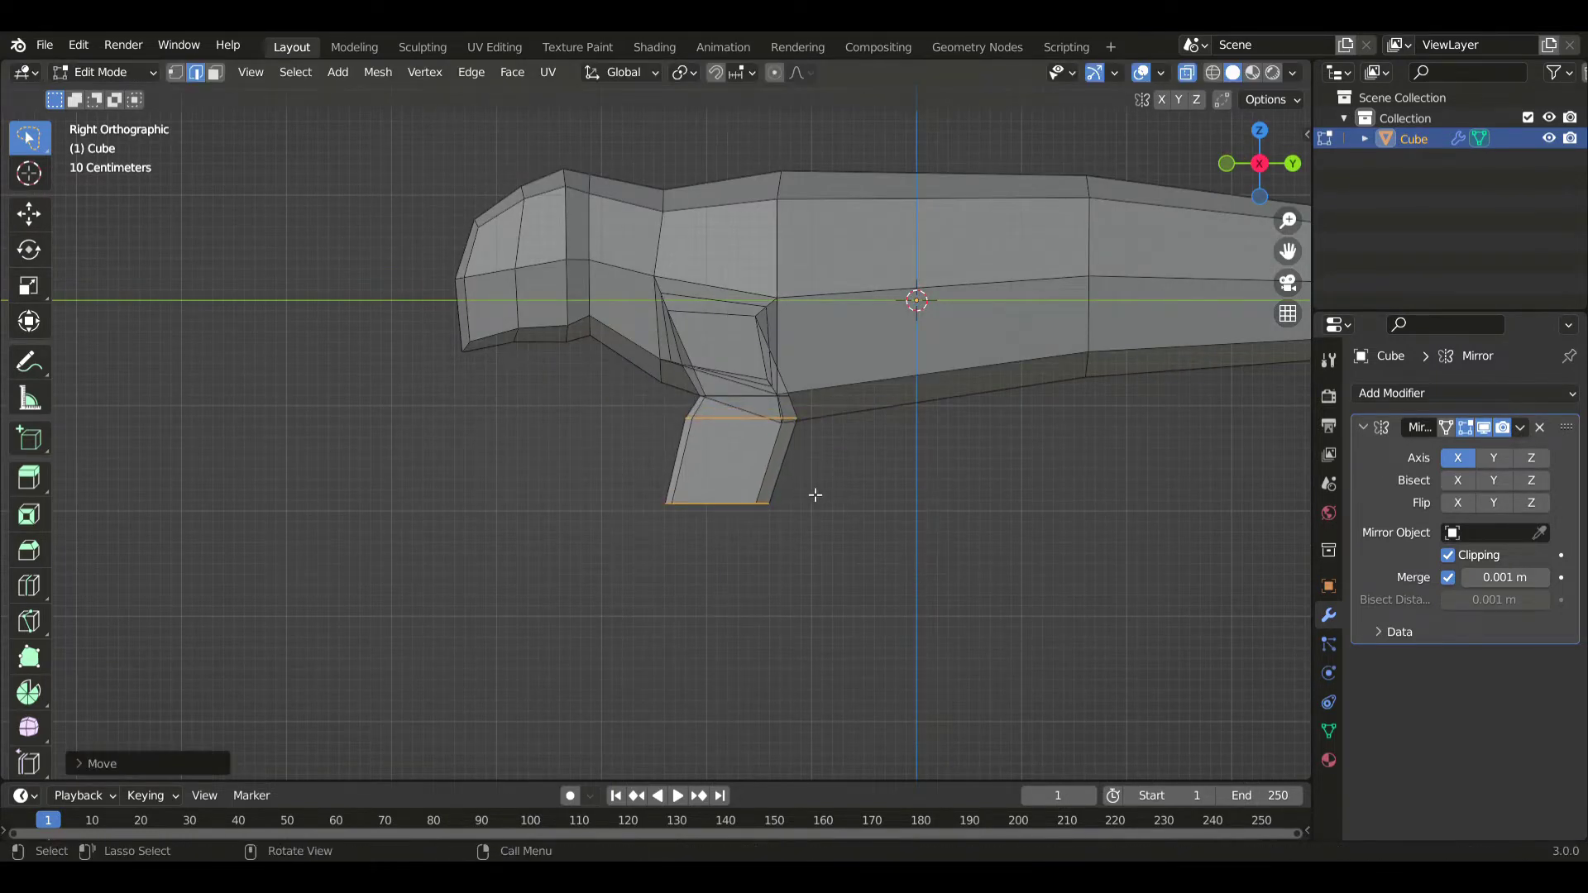
# - Move the lower leg's bottom face forward and slightly down so the lower leg slants toward the head
pyautogui.moveTo(817, 488); pyautogui.dragTo(806, 584)
pyautogui.press('g')
pyautogui.click(766, 655)
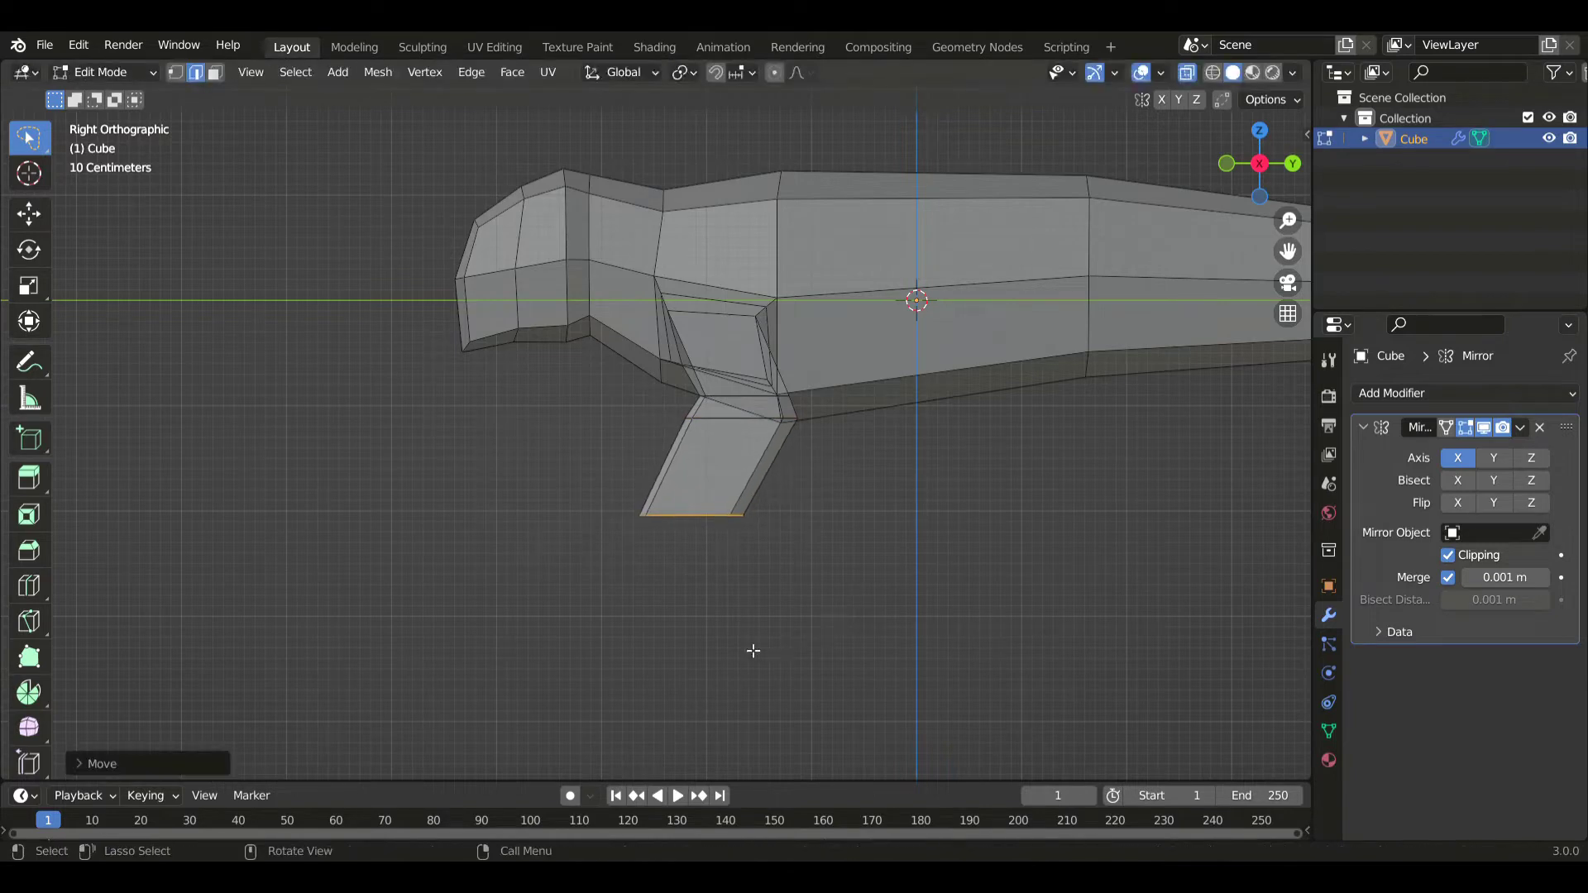
# - Select all vertices of the lower leg, including both knee loops, and shift them down along Z
pyautogui.hotkey('alt', 'z')
pyautogui.scroll(-2, 863, 530)
pyautogui.scroll(2, 776, 464)
pyautogui.moveTo(752, 450); pyautogui.dragTo(769, 417, button='middle')
pyautogui.press('KP_3')
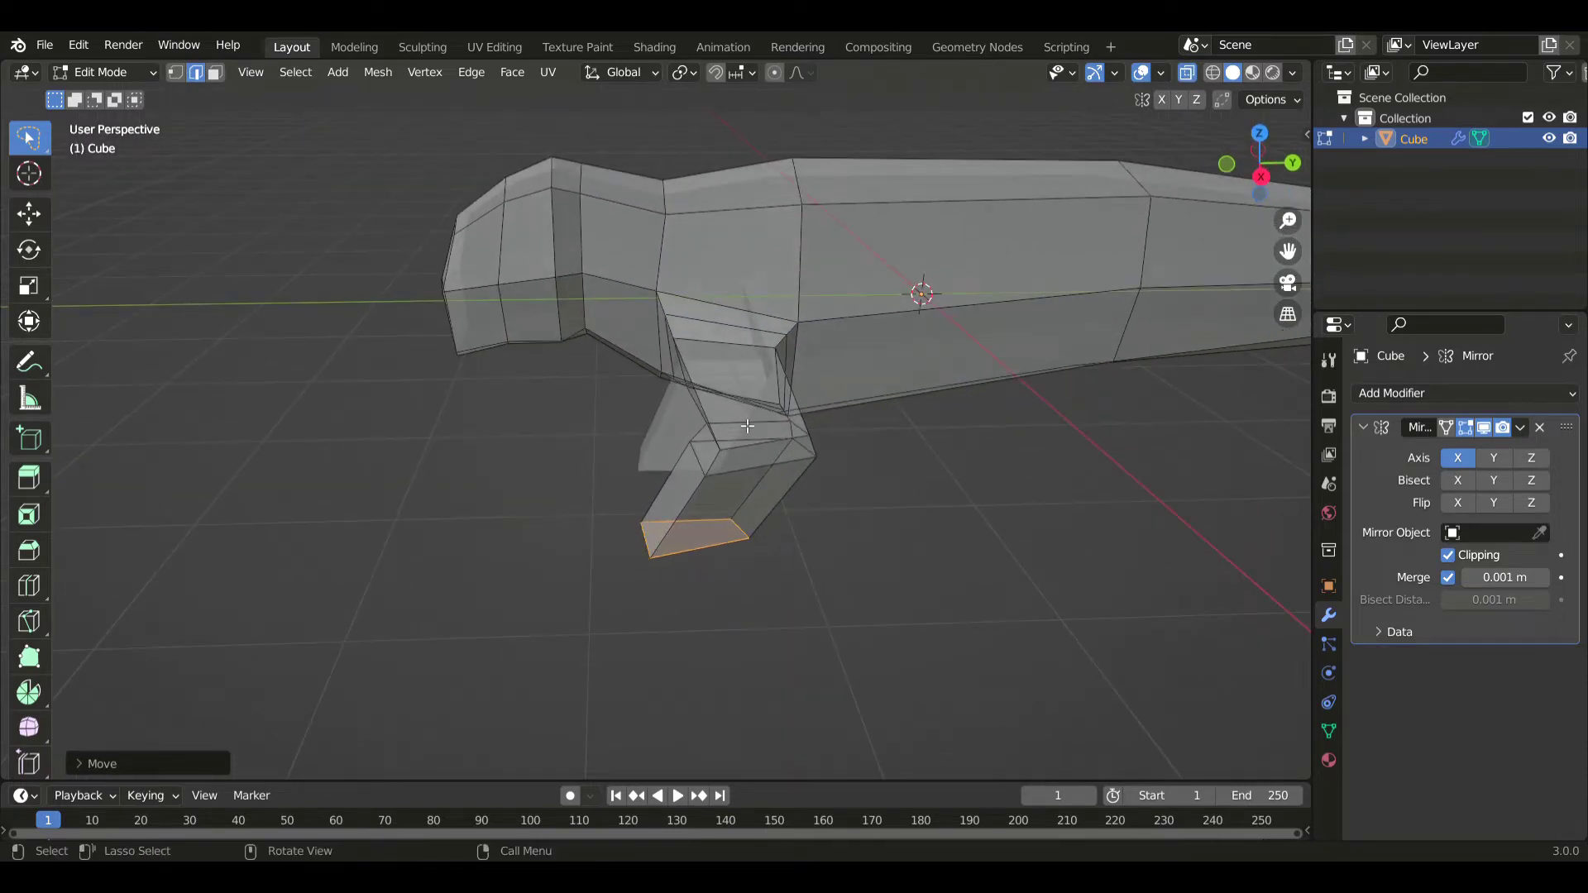
pyautogui.press('1')
pyautogui.moveTo(747, 426)
pyautogui.mouseDown()
pyautogui.moveTo(530, 629)
pyautogui.moveTo(836, 496)
pyautogui.moveTo(870, 434)
pyautogui.mouseUp()
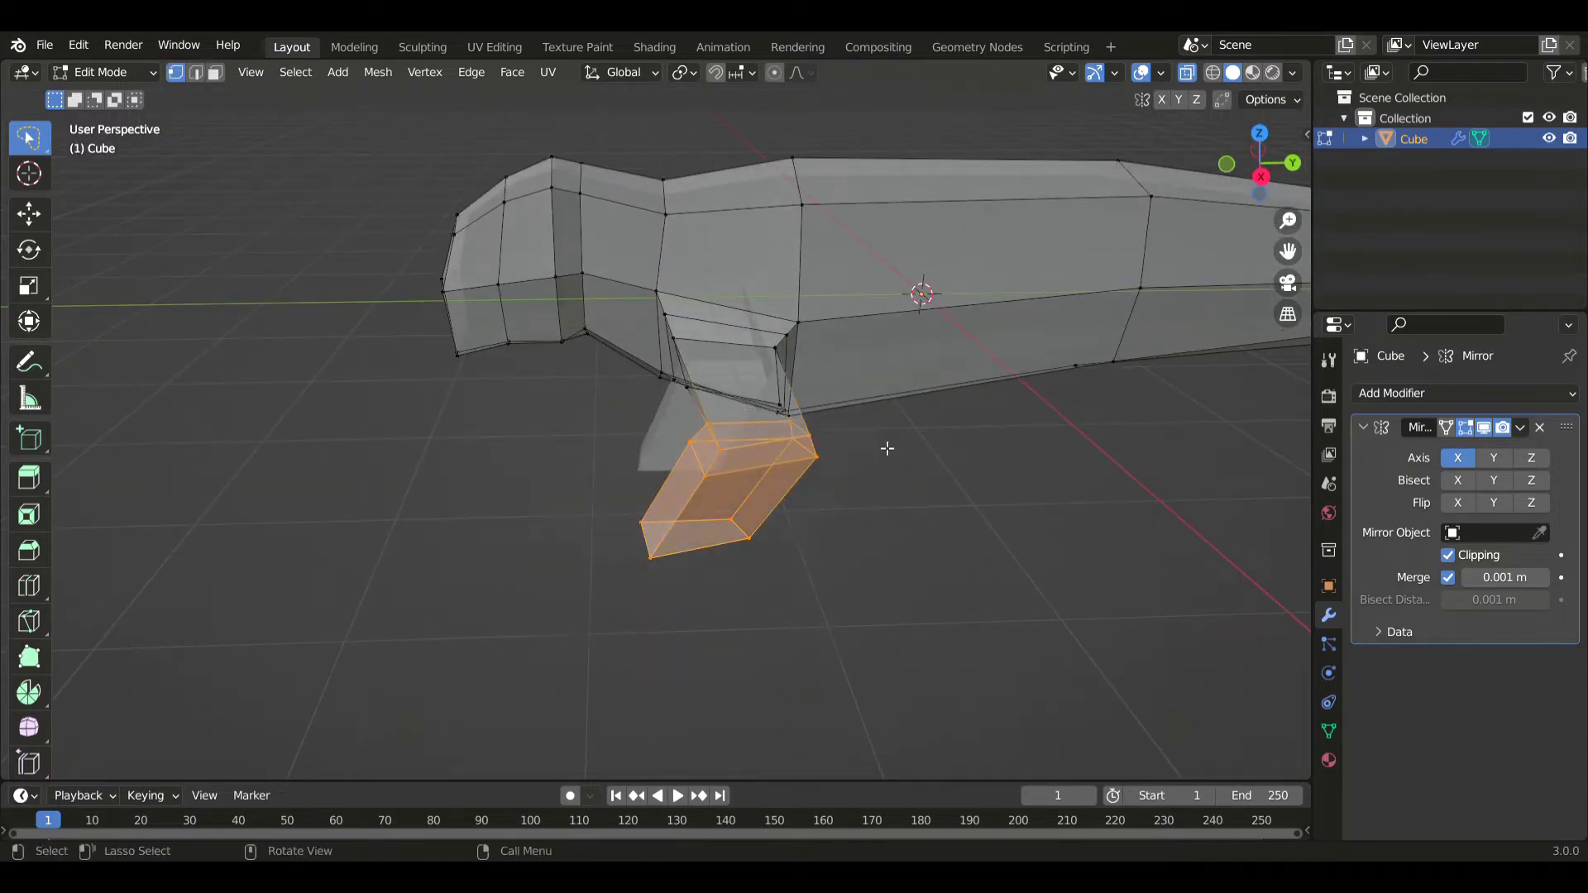
pyautogui.press('KP_3')
pyautogui.press('g')
pyautogui.press('z')
pyautogui.click(943, 583)
pyautogui.press('g')
pyautogui.press('Escape')
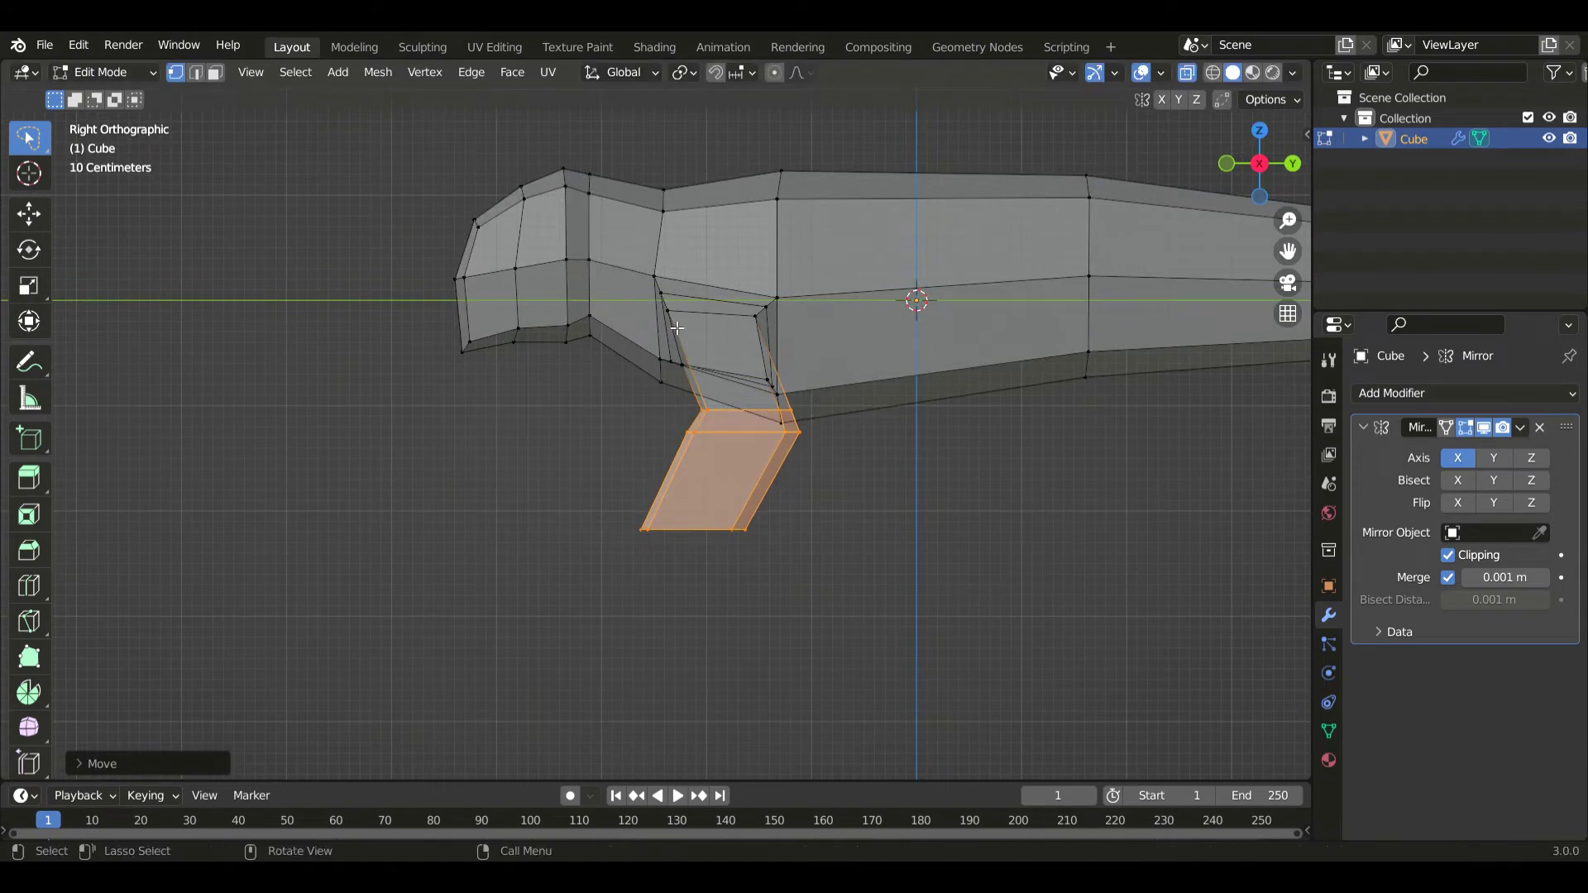
# - Select the edge loop at the upper leg's top and move and rotate it in the side view
pyautogui.keyDown('alt'); pyautogui.click(677, 329); pyautogui.keyUp('alt')
pyautogui.press('r')
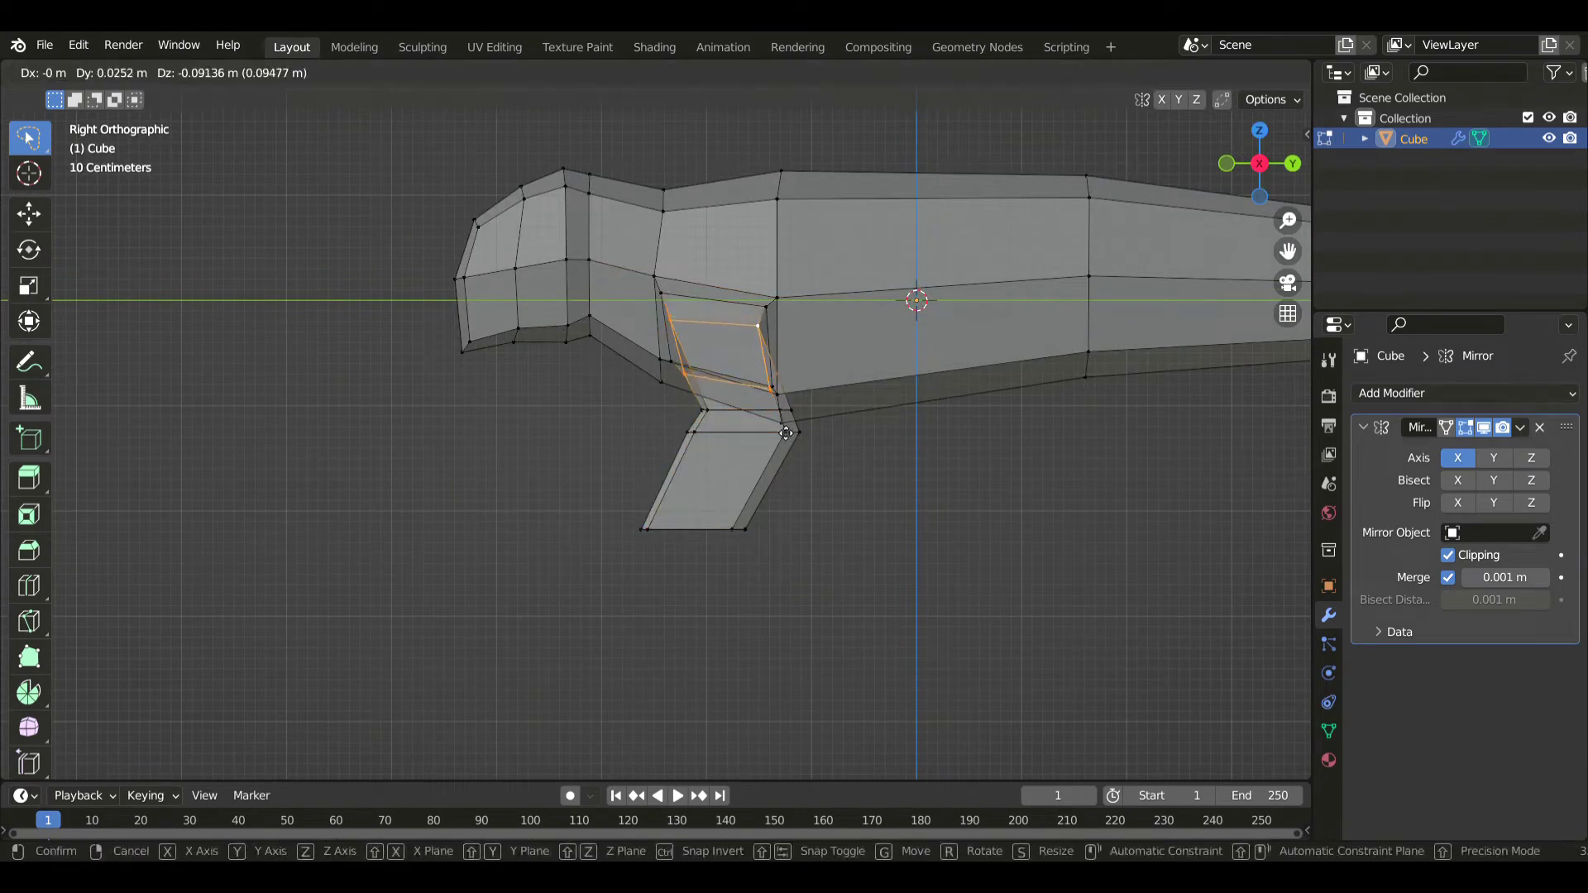
pyautogui.click(904, 450)
# - Move the upper leg's top edge loop outward and tilt it in the front view to round the shoulder
pyautogui.press('KP_1')
pyautogui.press('g')
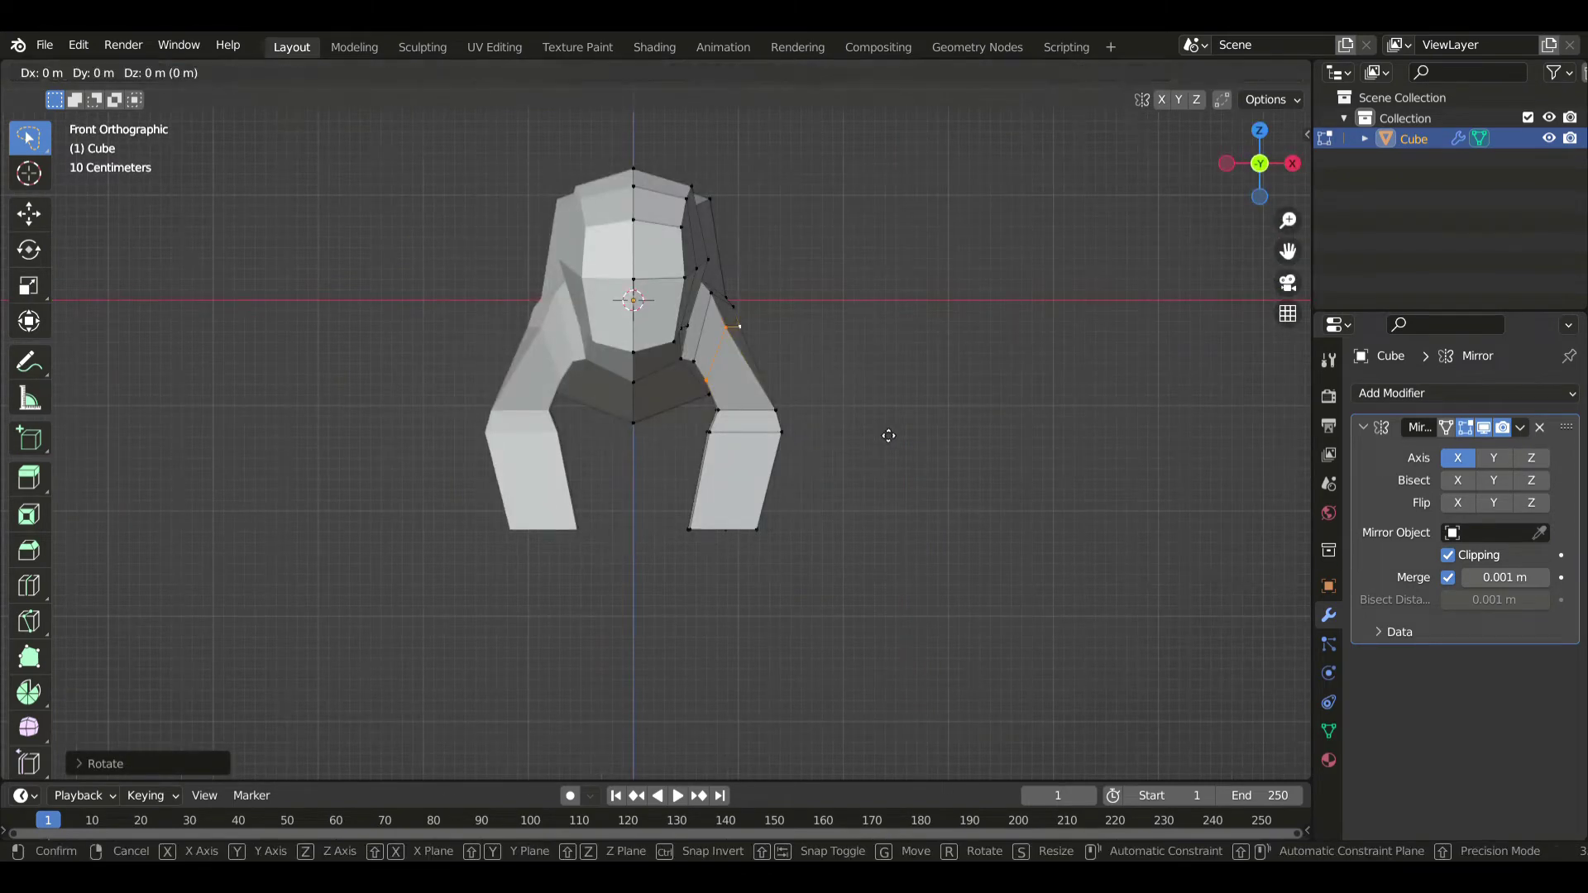
pyautogui.click(916, 432)
pyautogui.press('r')
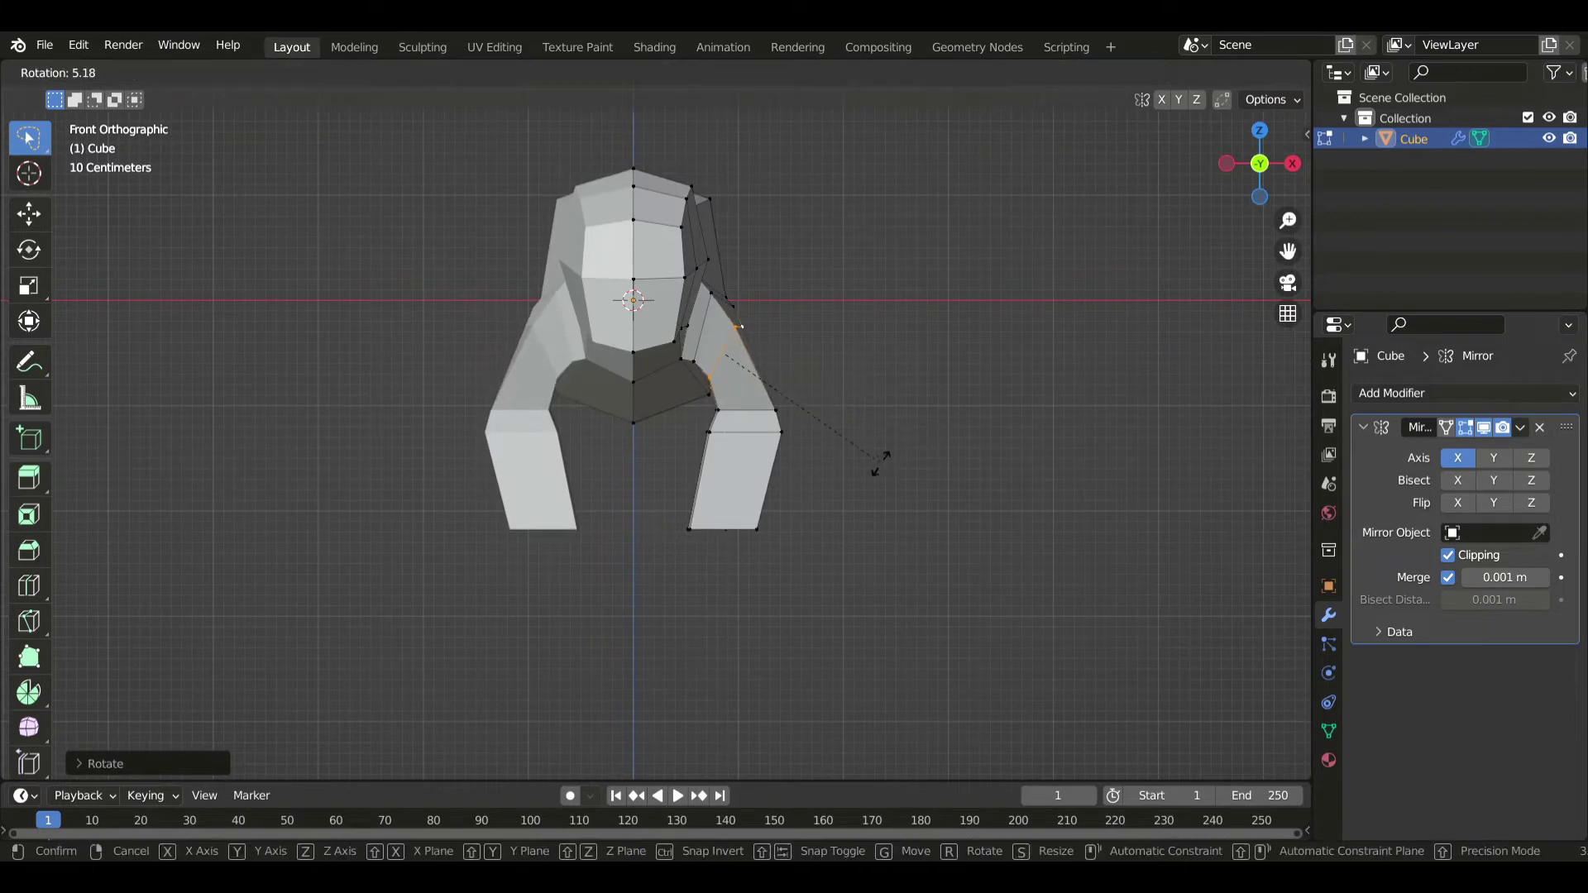
pyautogui.click(859, 469)
pyautogui.press('g')
pyautogui.click(869, 473)
pyautogui.press('r')
pyautogui.click(893, 486)
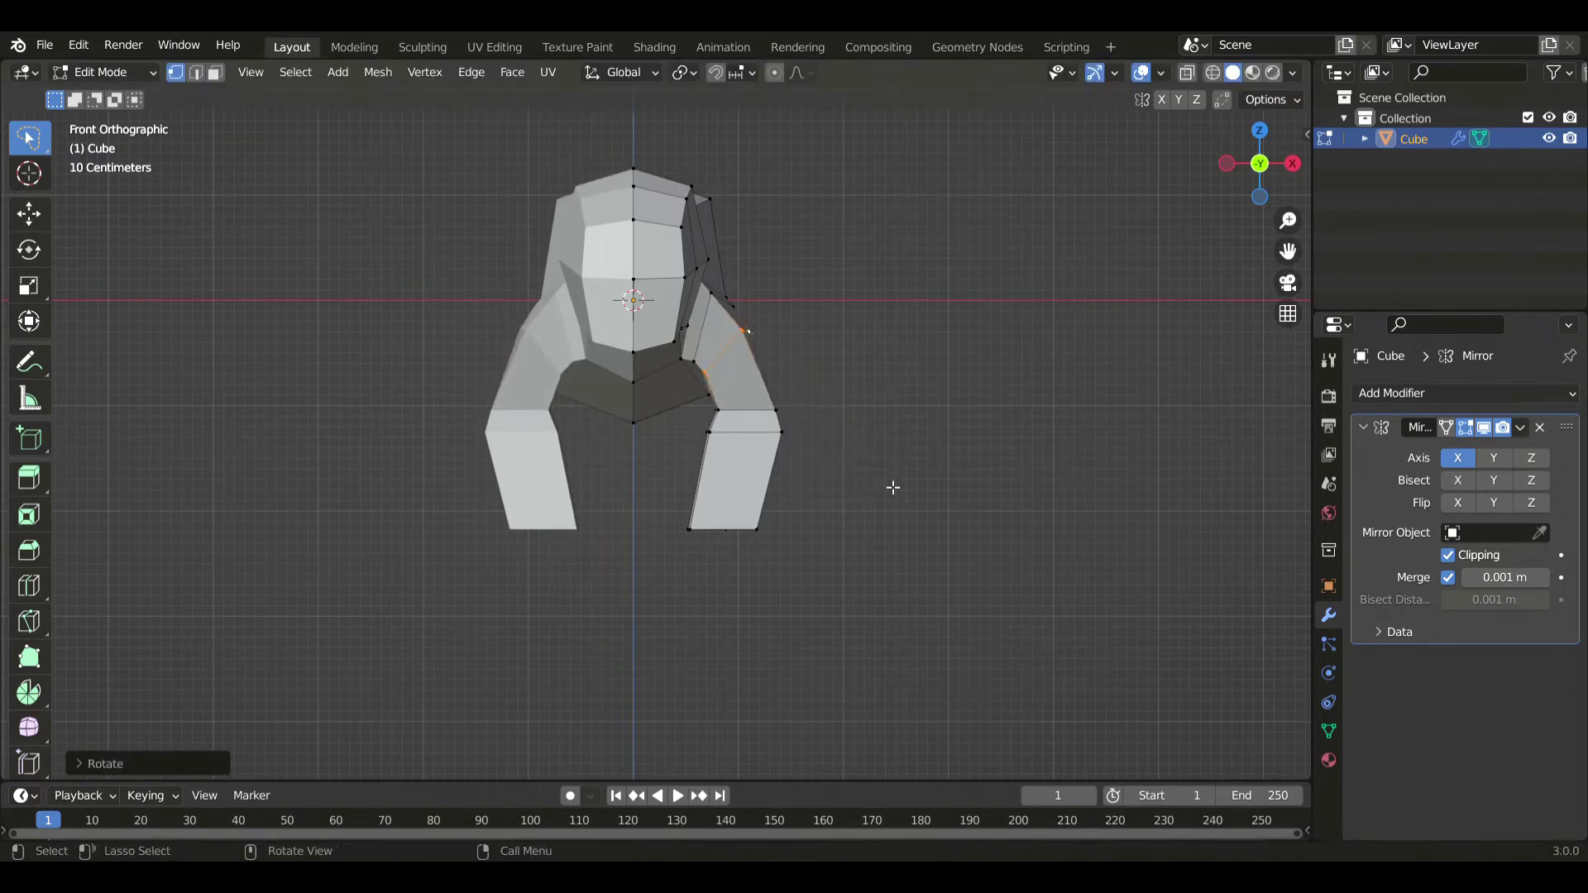
pyautogui.press('g')
pyautogui.click(896, 500)
# - Scale the edge loop just below the knee up slightly
pyautogui.press('s')
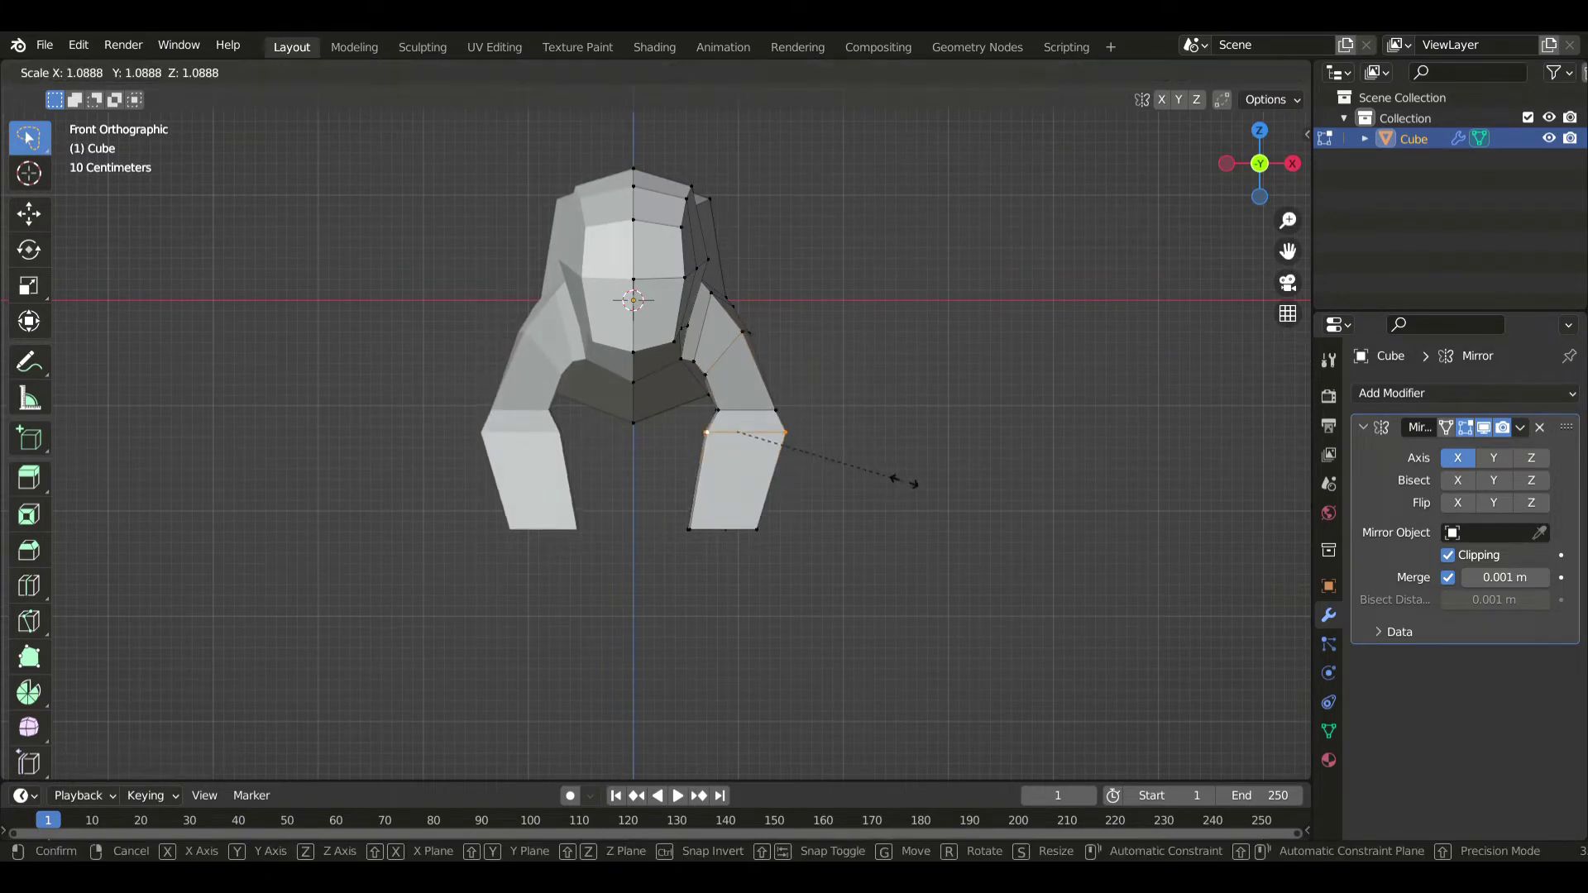
pyautogui.rightClick(893, 485)
pyautogui.hotkey('alt', 'z')
pyautogui.moveTo(781, 506)
pyautogui.mouseDown()
pyautogui.moveTo(631, 545)
pyautogui.moveTo(819, 517)
pyautogui.mouseUp()
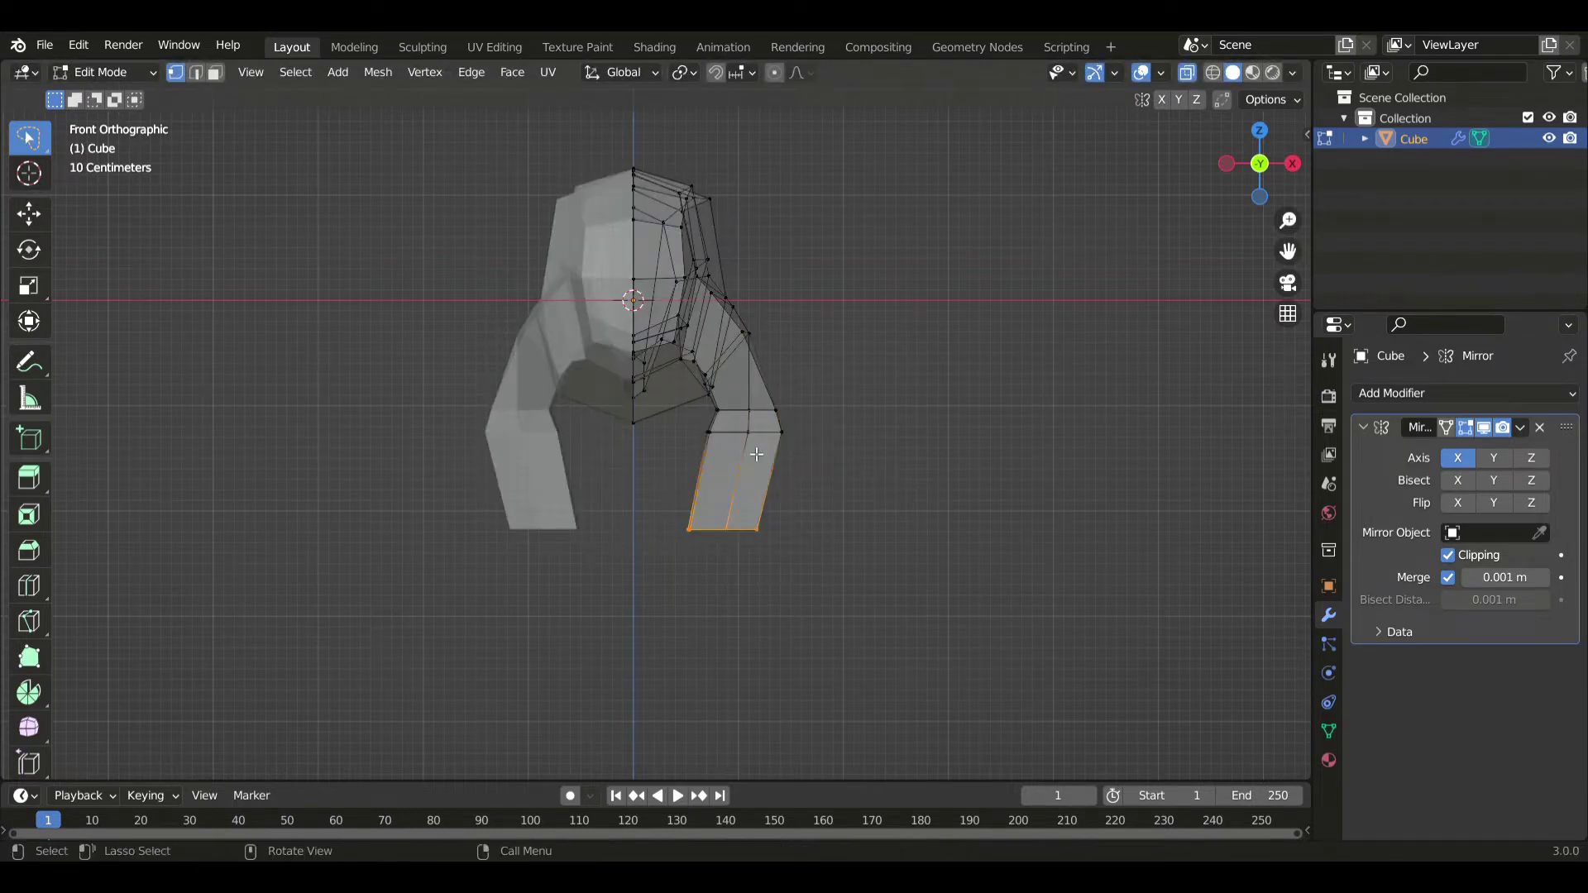
pyautogui.press('s')
pyautogui.click(862, 488)
# - Nudge the rear vertices of the lower knee loop slightly forward in the side view
pyautogui.press('KP_3')
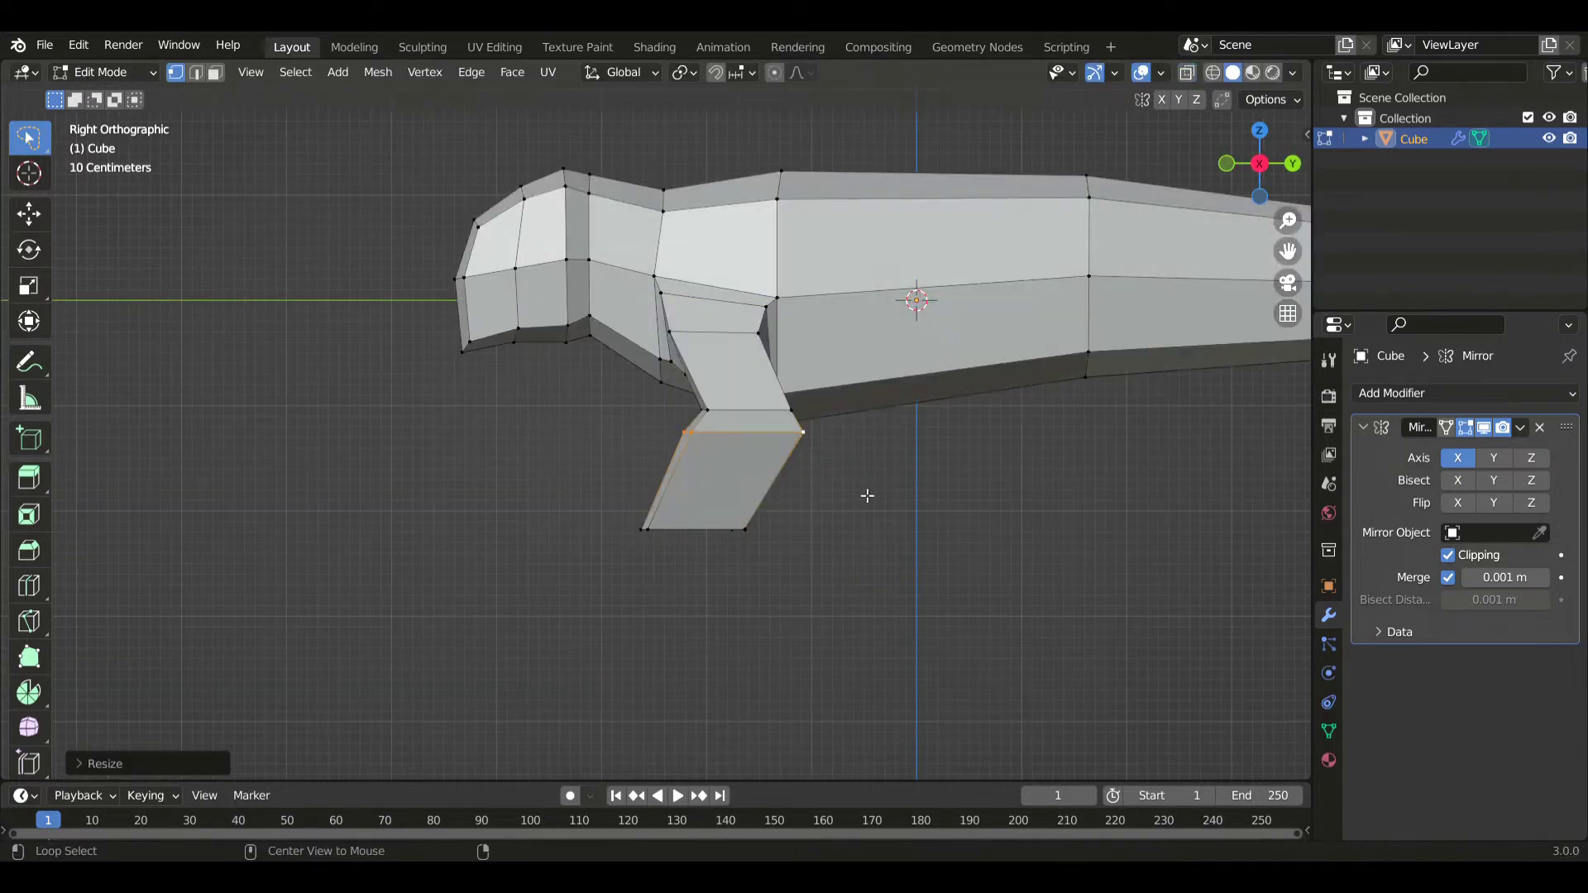
pyautogui.scroll(1, 765, 447)
pyautogui.hotkey('alt', 'z')
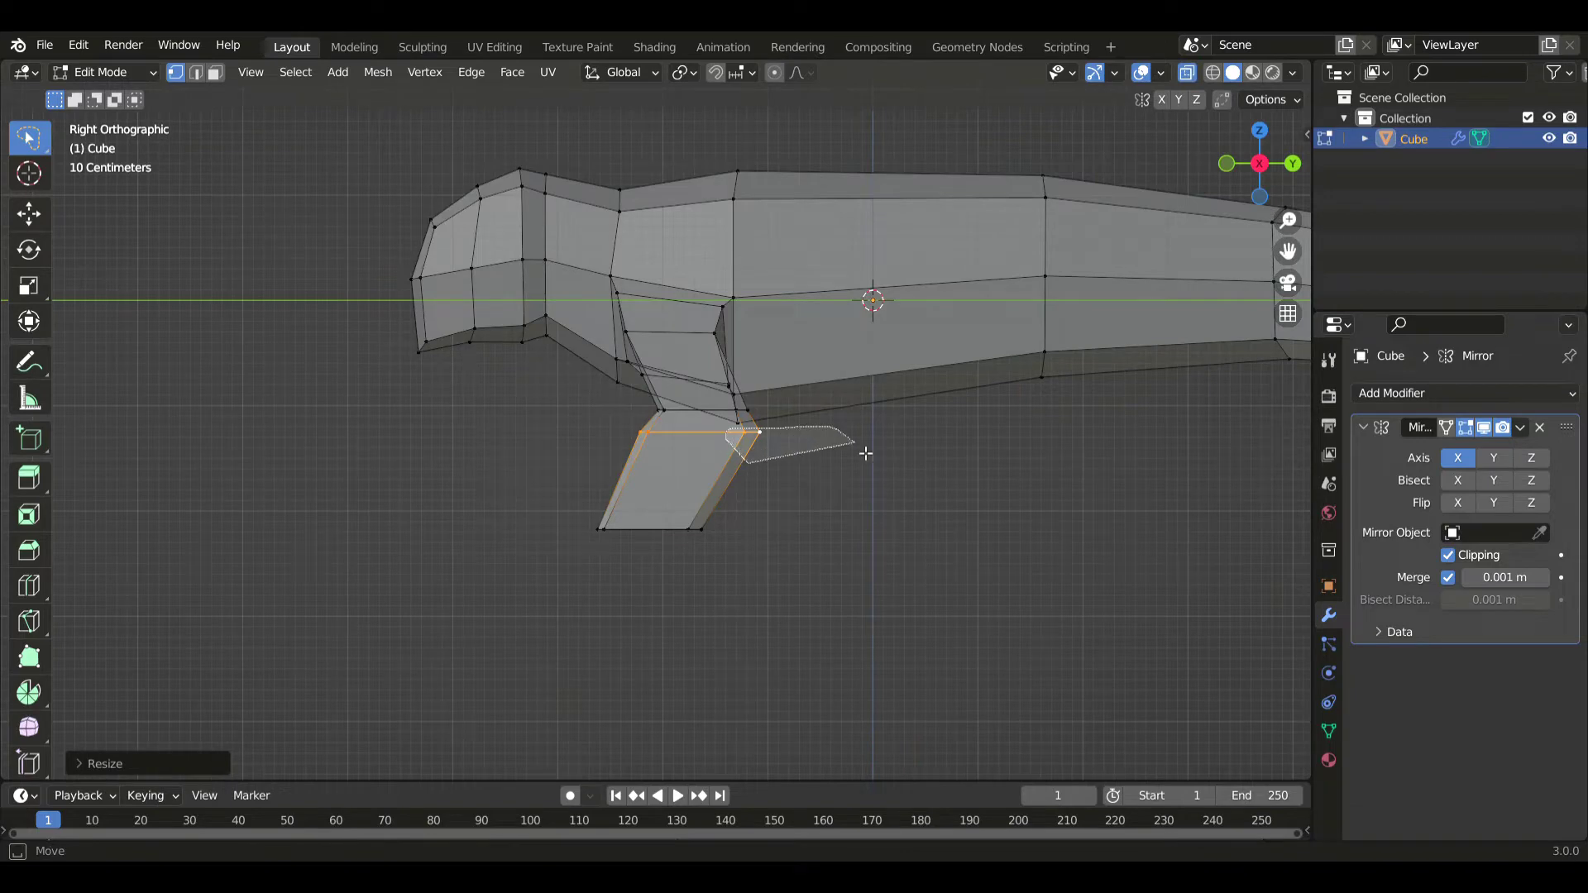
pyautogui.moveTo(865, 453); pyautogui.dragTo(865, 455)
pyautogui.press('g')
pyautogui.click(852, 460)
pyautogui.press('g')
pyautogui.click(853, 482)
# - Adjust the position of the front vertices of the lower knee loop in the side view
pyautogui.click(641, 439)
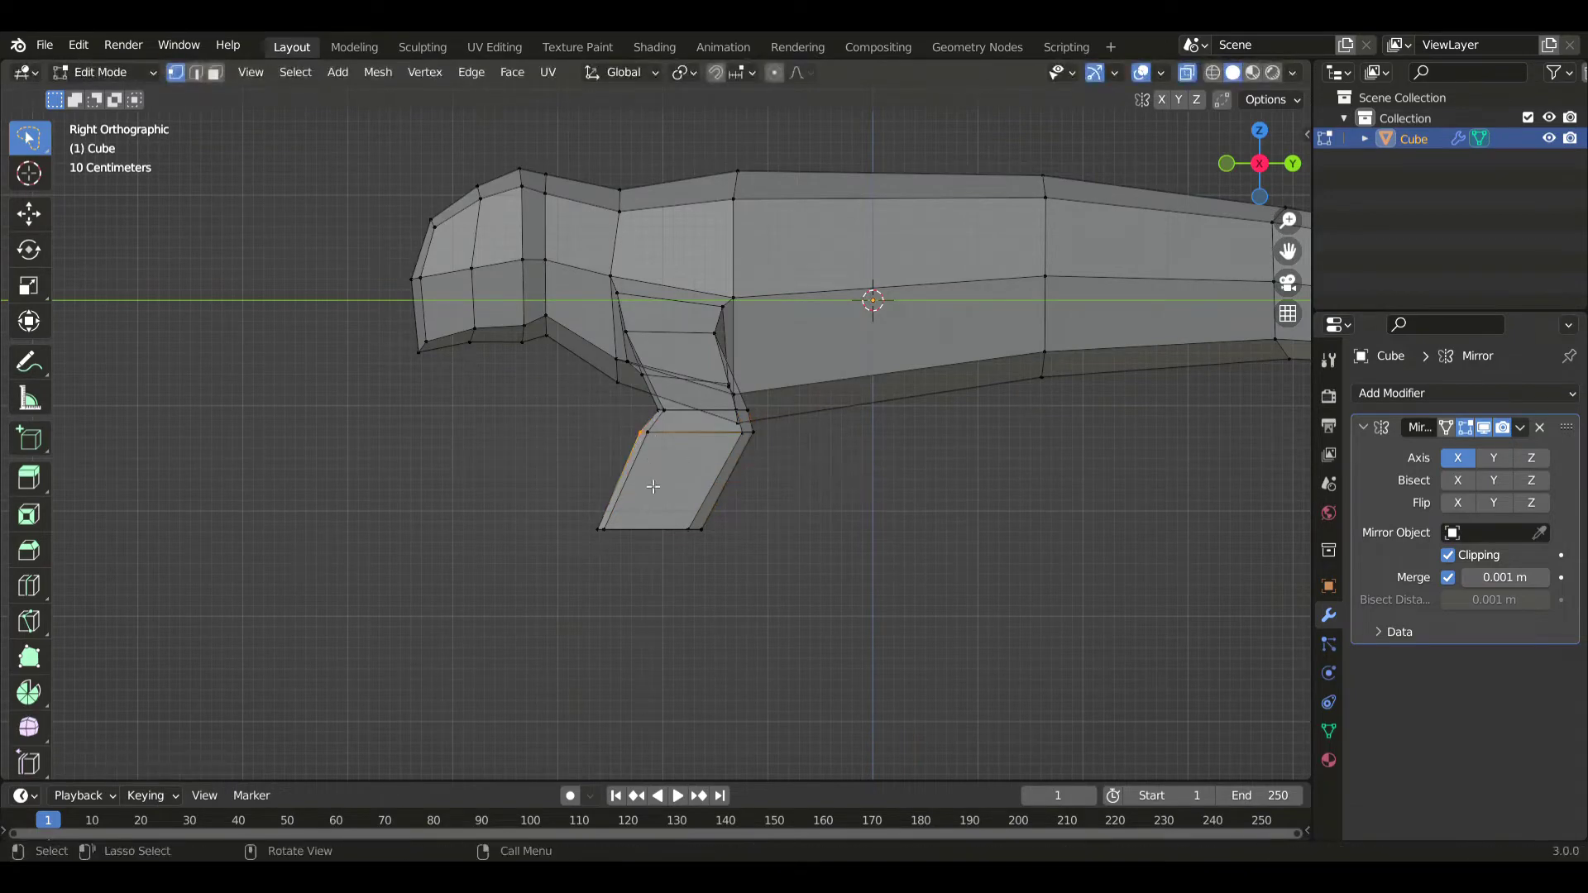
pyautogui.press('g')
pyautogui.click(695, 471)
pyautogui.moveTo(666, 453)
pyautogui.mouseDown()
pyautogui.moveTo(624, 425)
pyautogui.moveTo(678, 453)
pyautogui.moveTo(647, 456)
pyautogui.mouseUp()
pyautogui.press('g')
pyautogui.click(651, 453)
# - Select the lower front face on the side of the head and rotate it about the Z axis
pyautogui.scroll(-1, 655, 438)
pyautogui.hotkey('alt', 'z')
pyautogui.moveTo(665, 358)
pyautogui.keyDown('shift'); pyautogui.mouseDown(button='middle')
pyautogui.moveTo(694, 394)
pyautogui.moveTo(782, 436)
pyautogui.mouseUp(button='middle'); pyautogui.keyUp('shift')
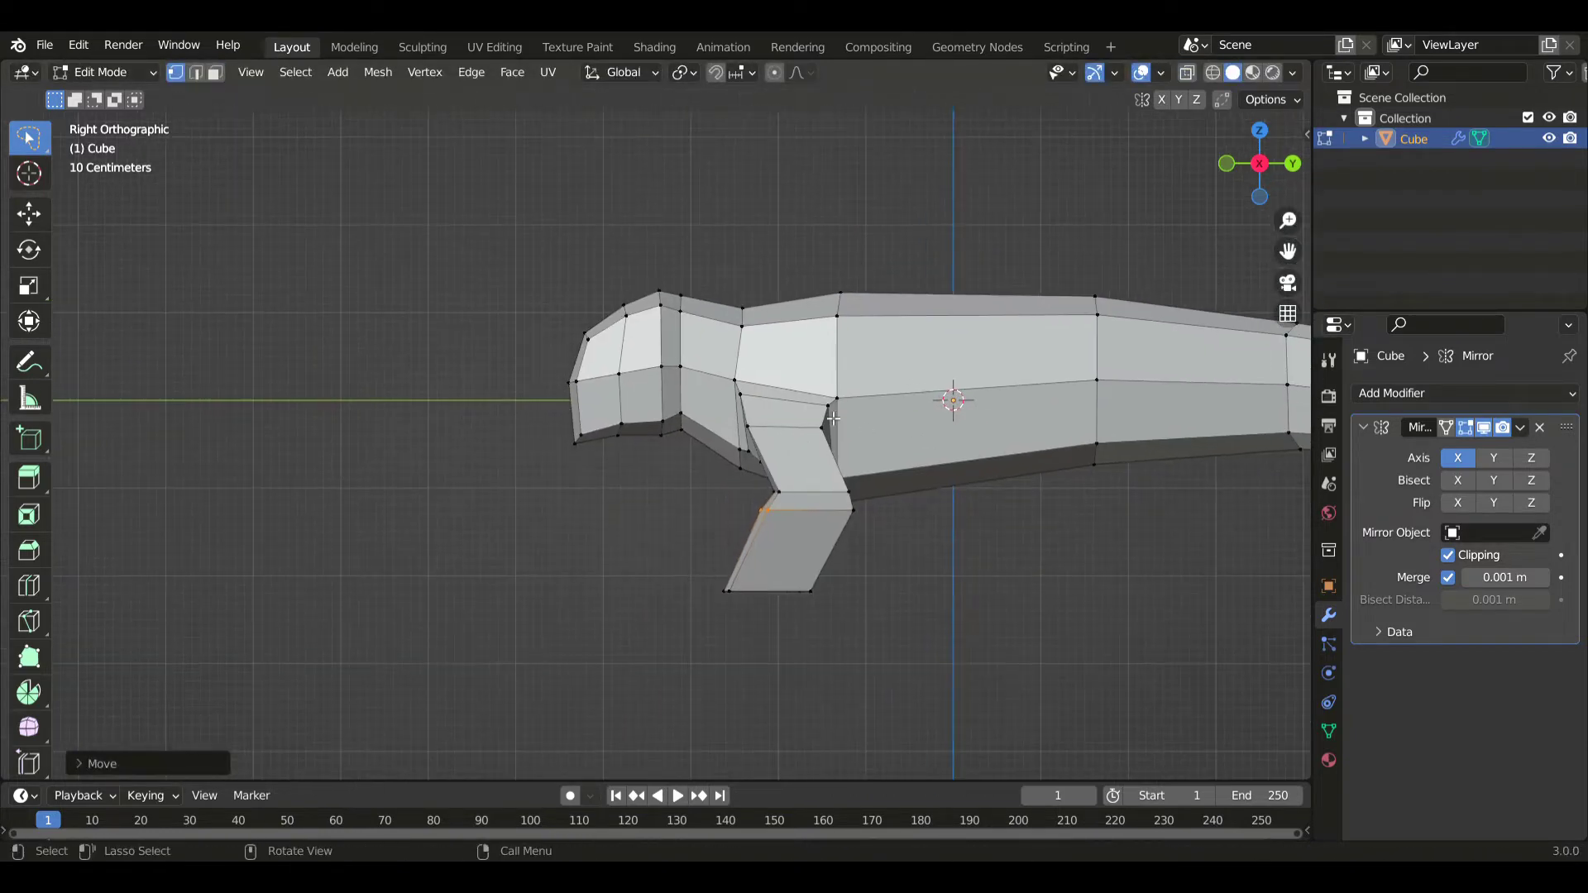
pyautogui.click(610, 411)
pyautogui.moveTo(611, 410); pyautogui.dragTo(830, 494, button='middle')
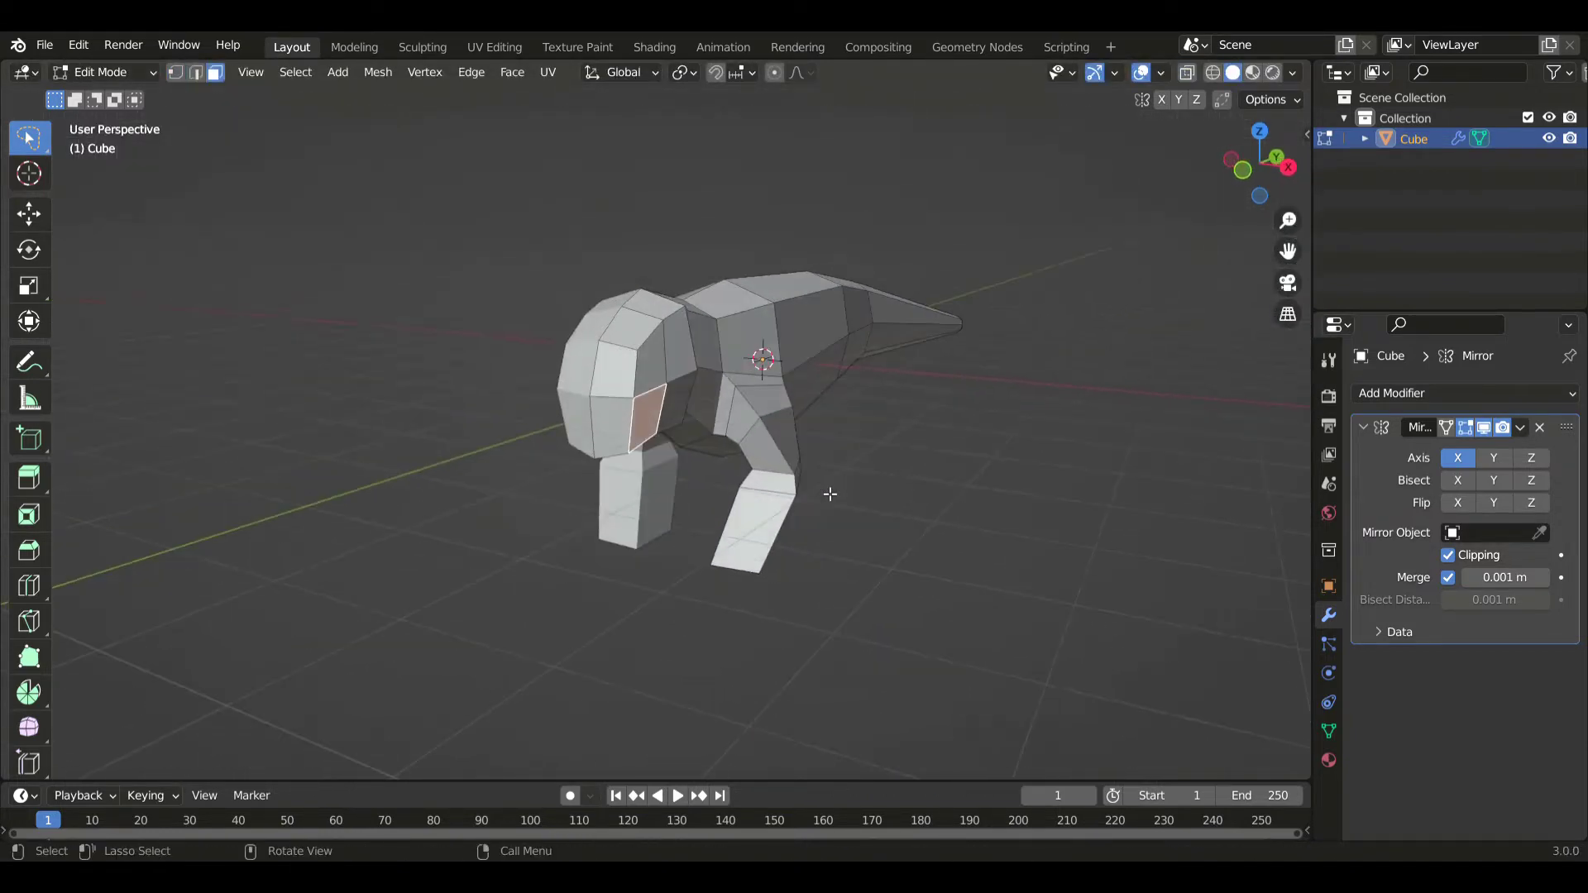
pyautogui.press('KP_1')
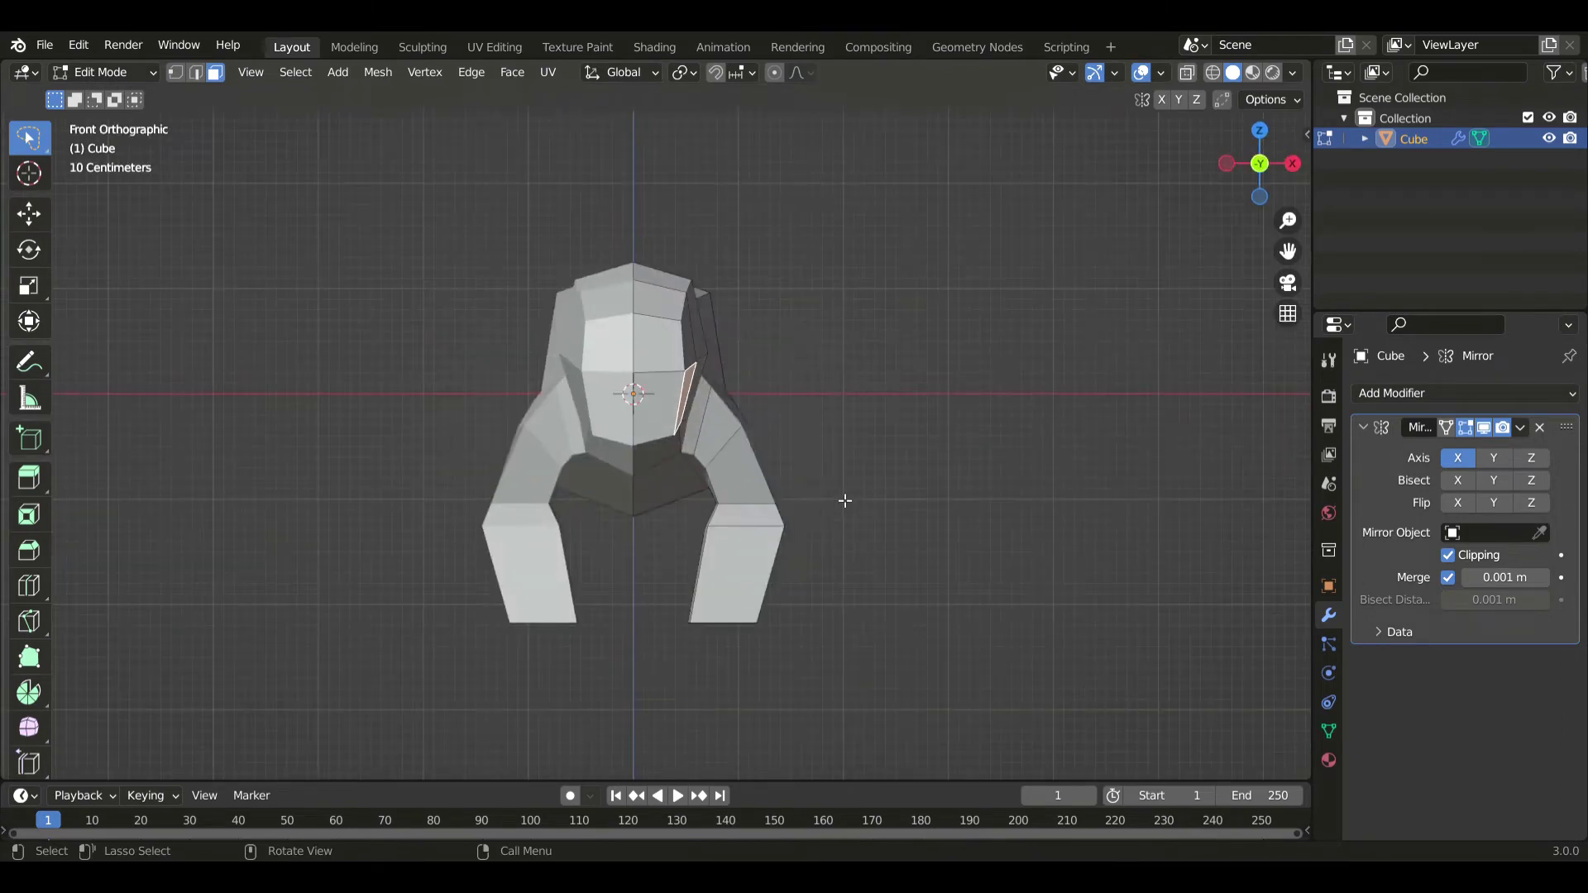
pyautogui.scroll(2, 867, 470)
pyautogui.press('r')
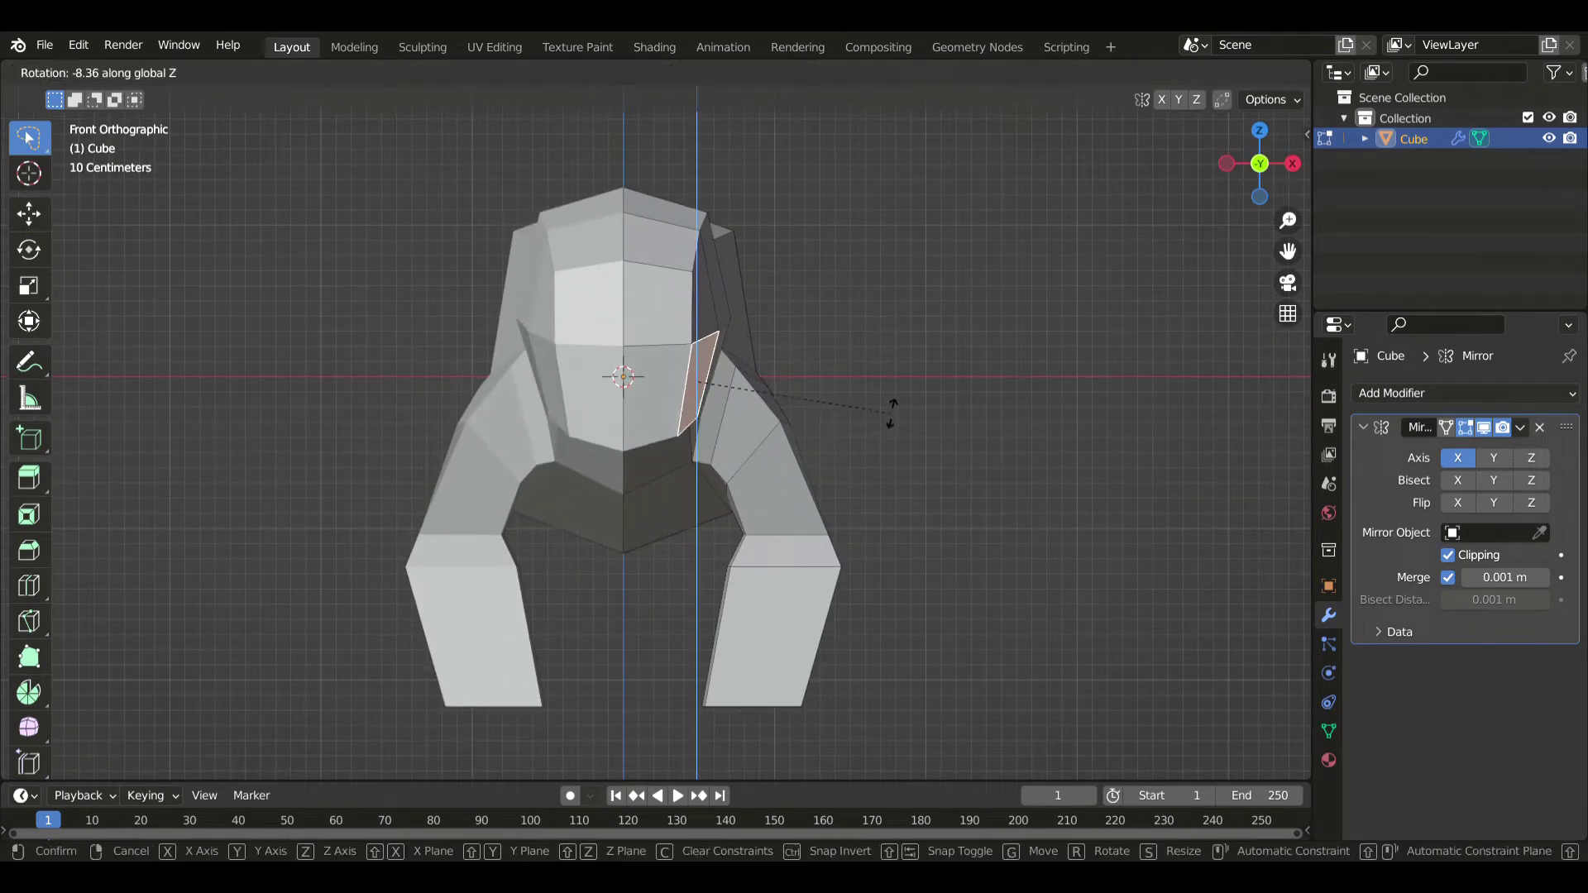
pyautogui.click(891, 418)
# - Extrude the head's side face outward and forward into a prong segment, then scale, rotate and position its end face
pyautogui.press('KP_3')
pyautogui.press('KP_7')
pyautogui.press('e')
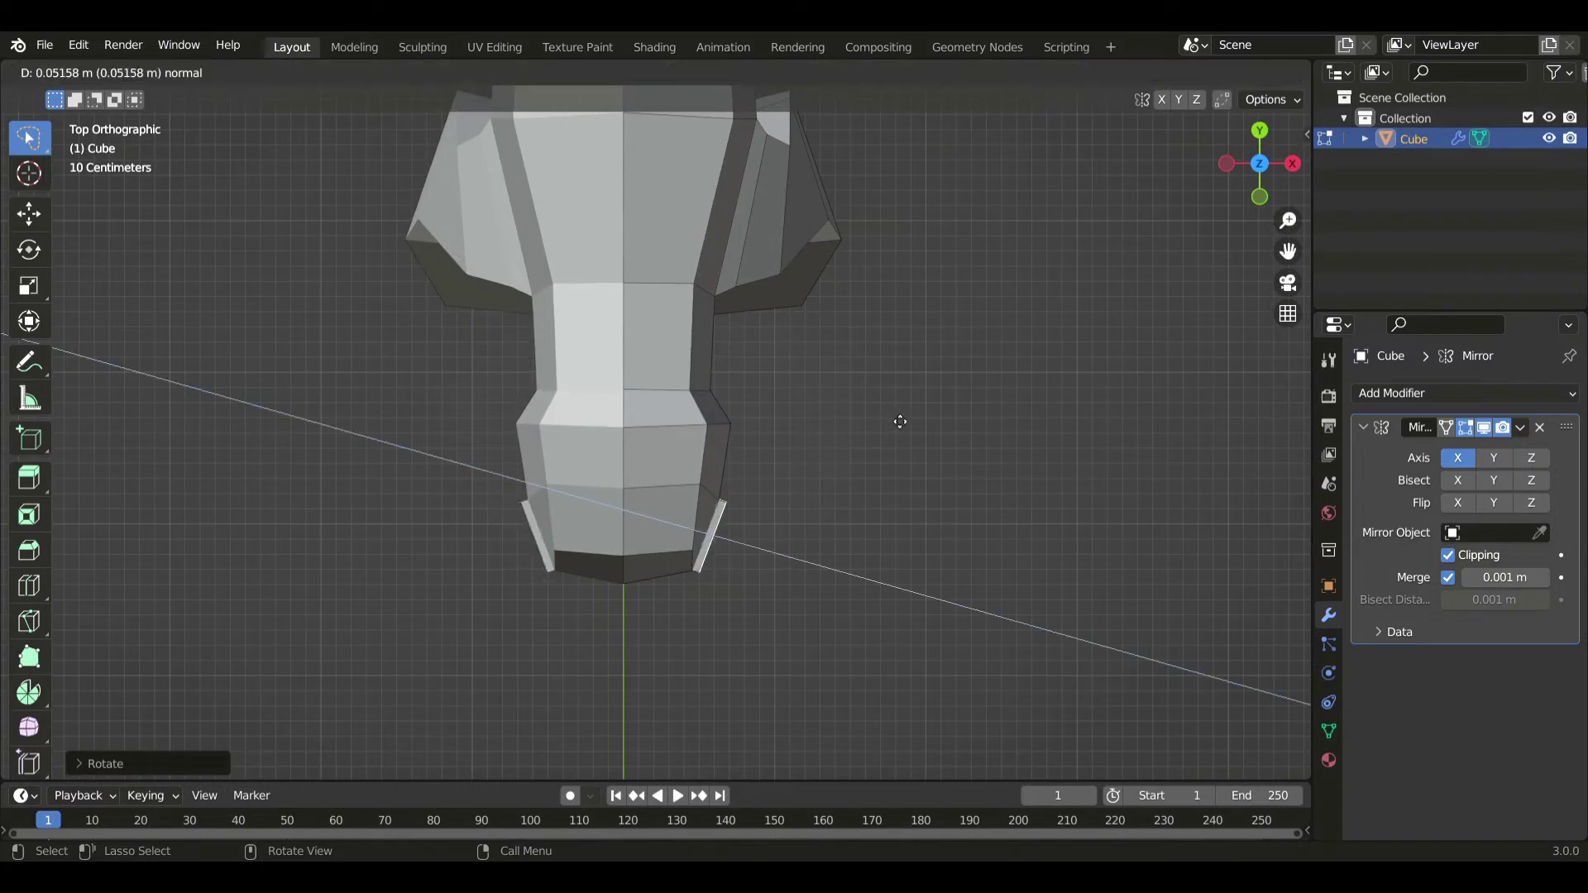
pyautogui.press('s')
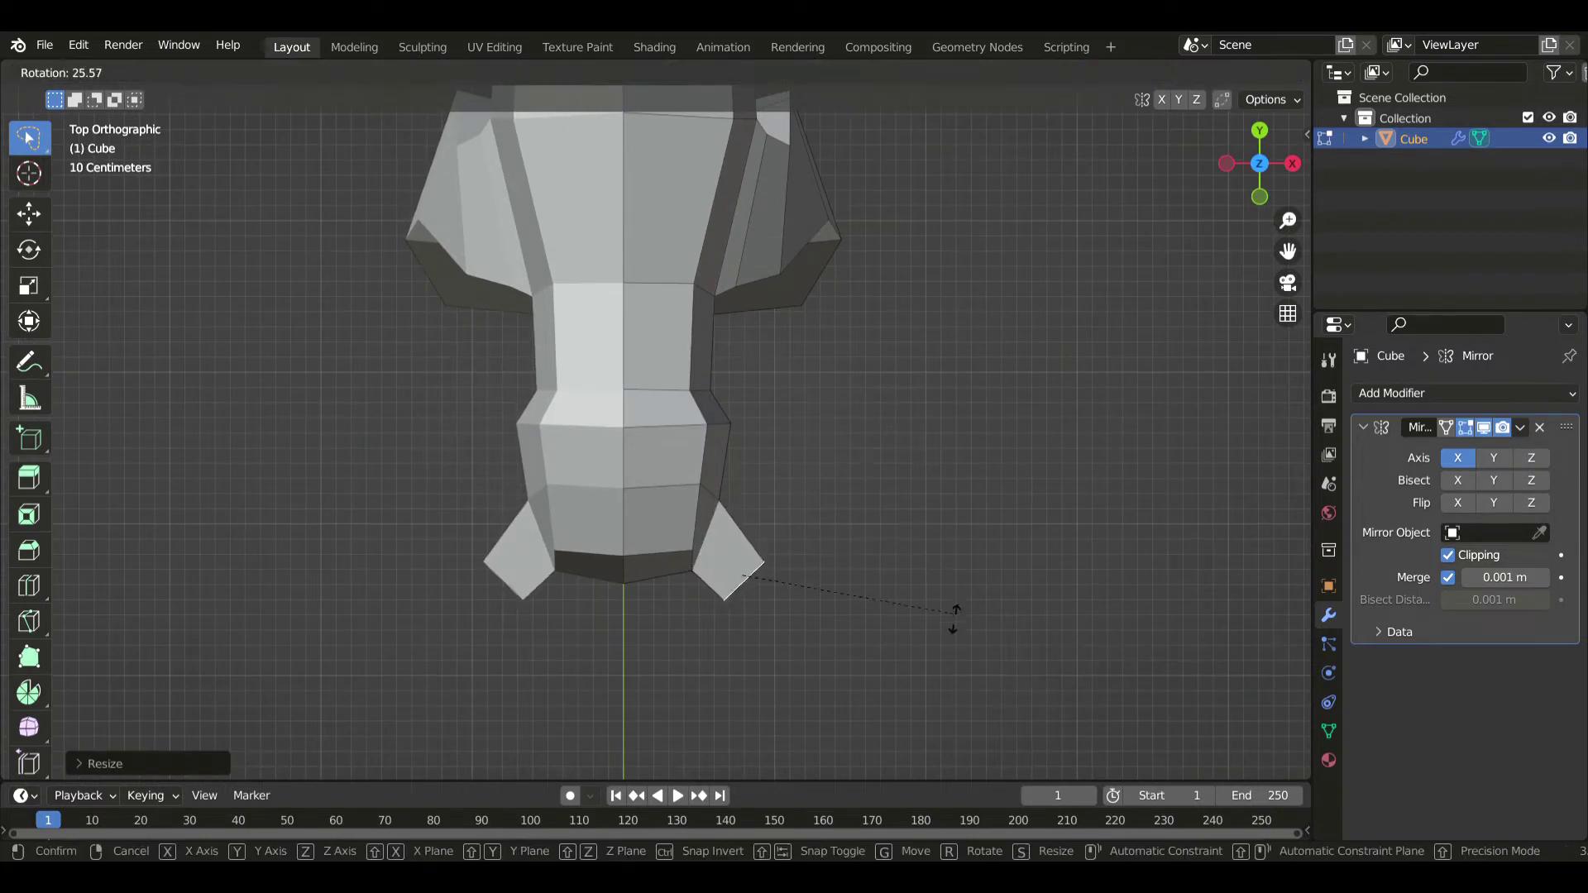
pyautogui.click(915, 578)
pyautogui.press('g')
pyautogui.click(935, 653)
# - Move the prong segment's end face back and down in the side view
pyautogui.press('KP_3')
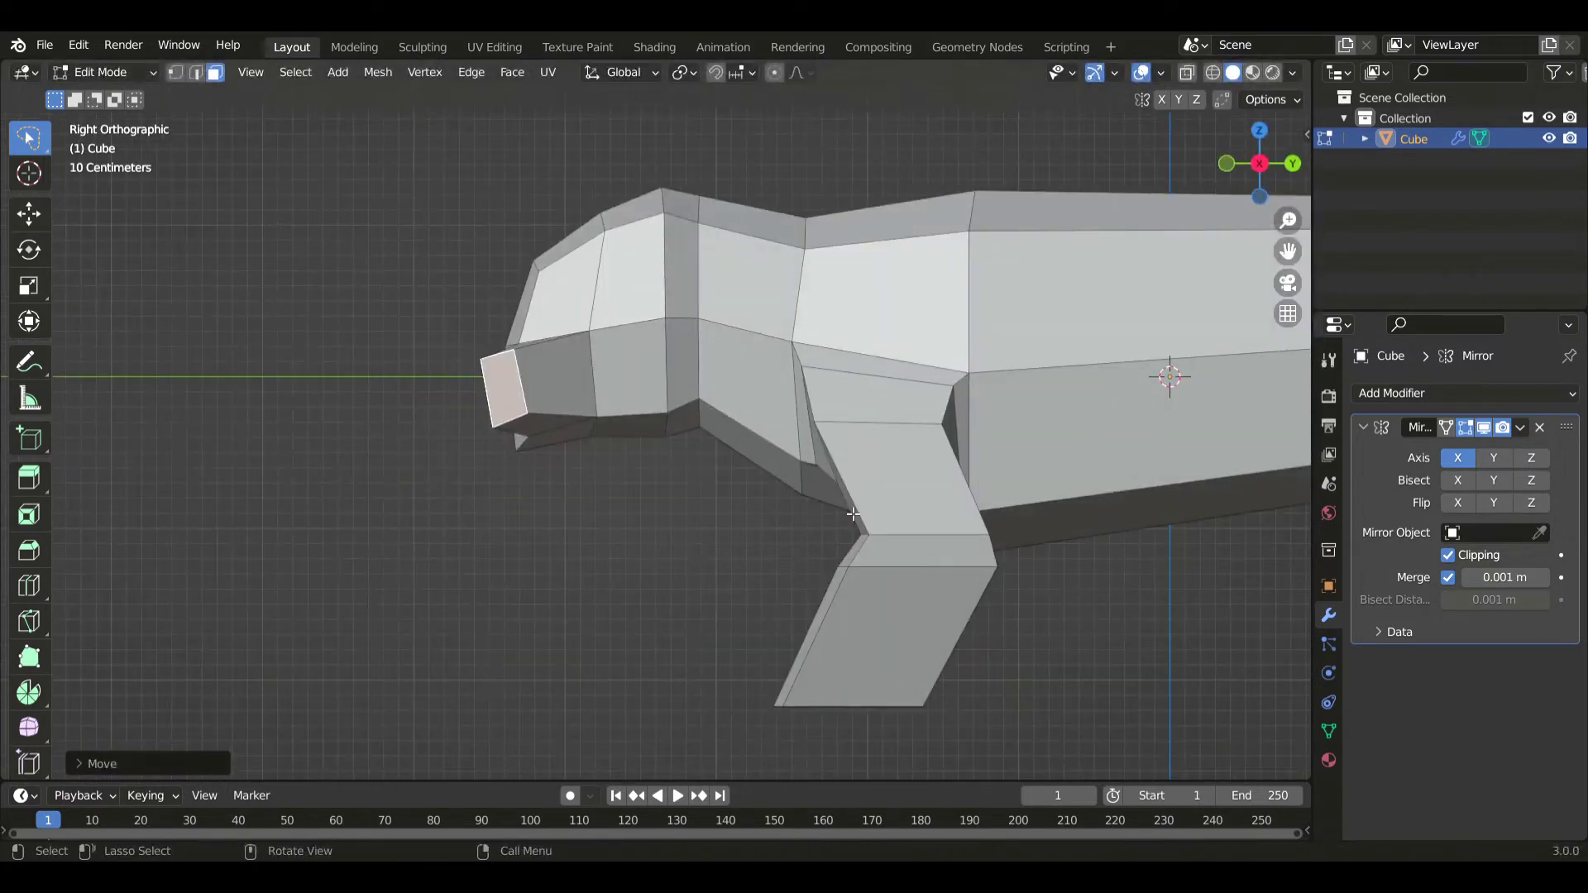
pyautogui.press('g')
pyautogui.click(593, 491)
# - Extrude a second, narrower prong segment forward from the end face and rotate its tip in the top view
pyautogui.press('KP_7')
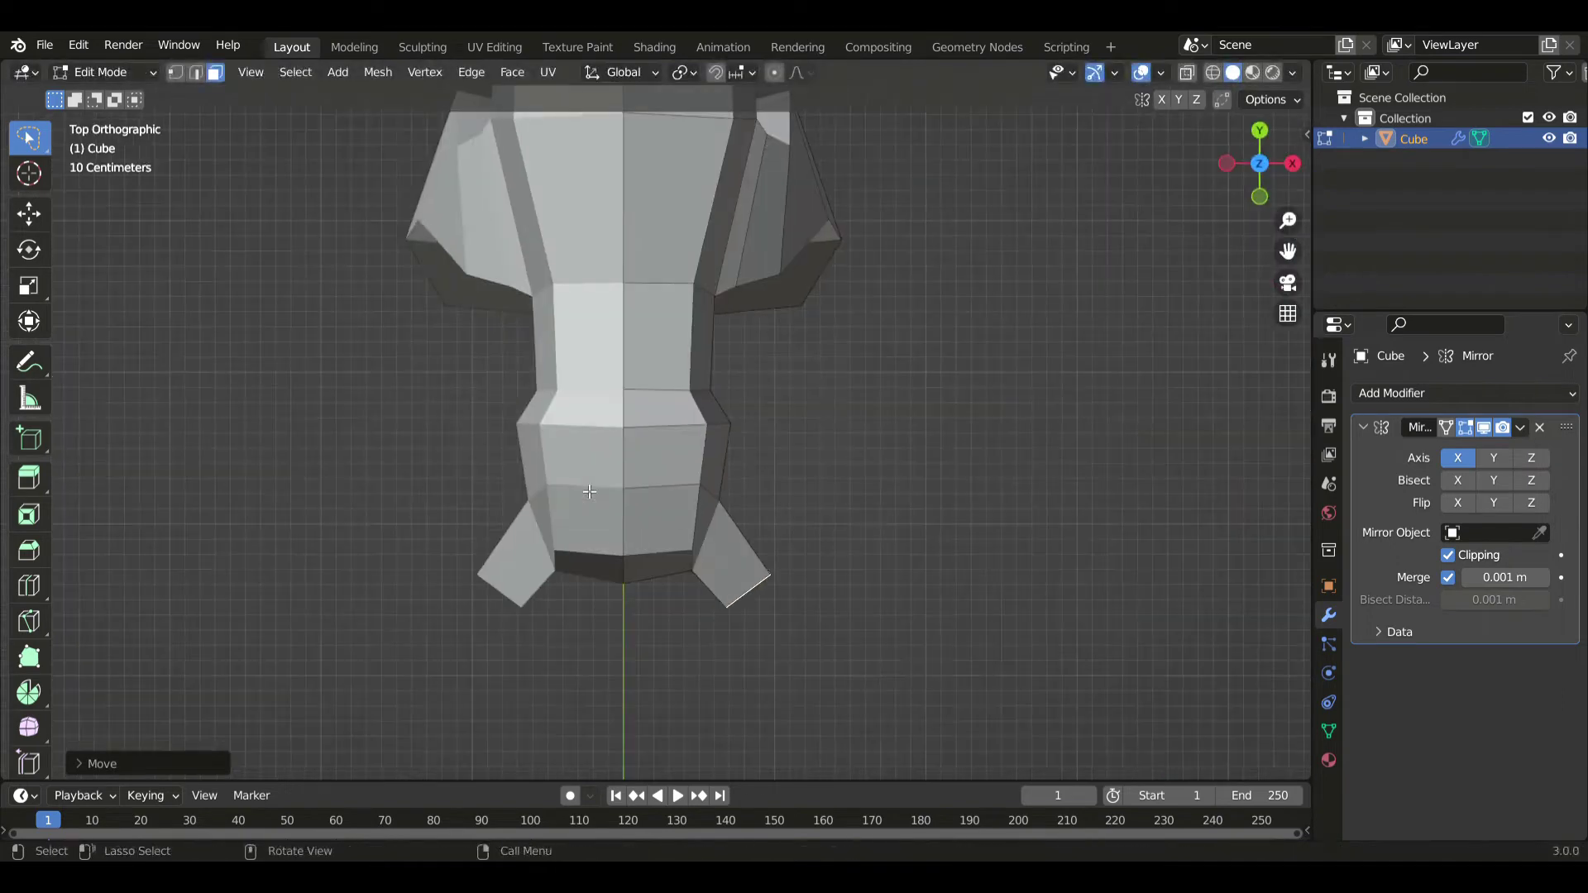
pyautogui.press('e')
pyautogui.press('r')
pyautogui.click(847, 588)
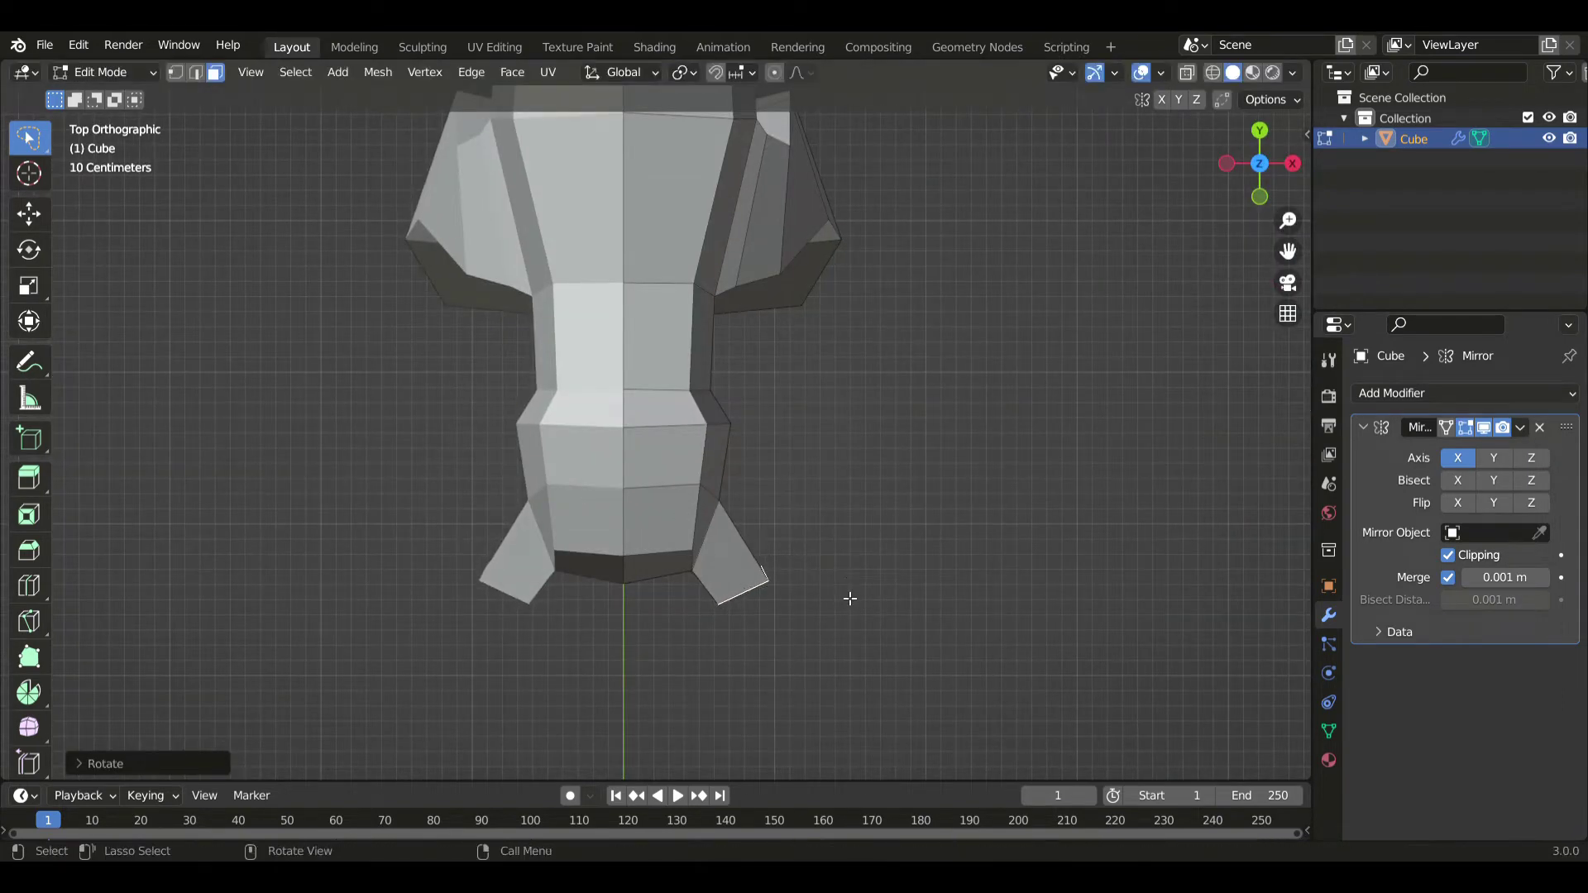
pyautogui.press('s')
pyautogui.click(855, 671)
pyautogui.press('g')
pyautogui.click(877, 662)
pyautogui.press('r')
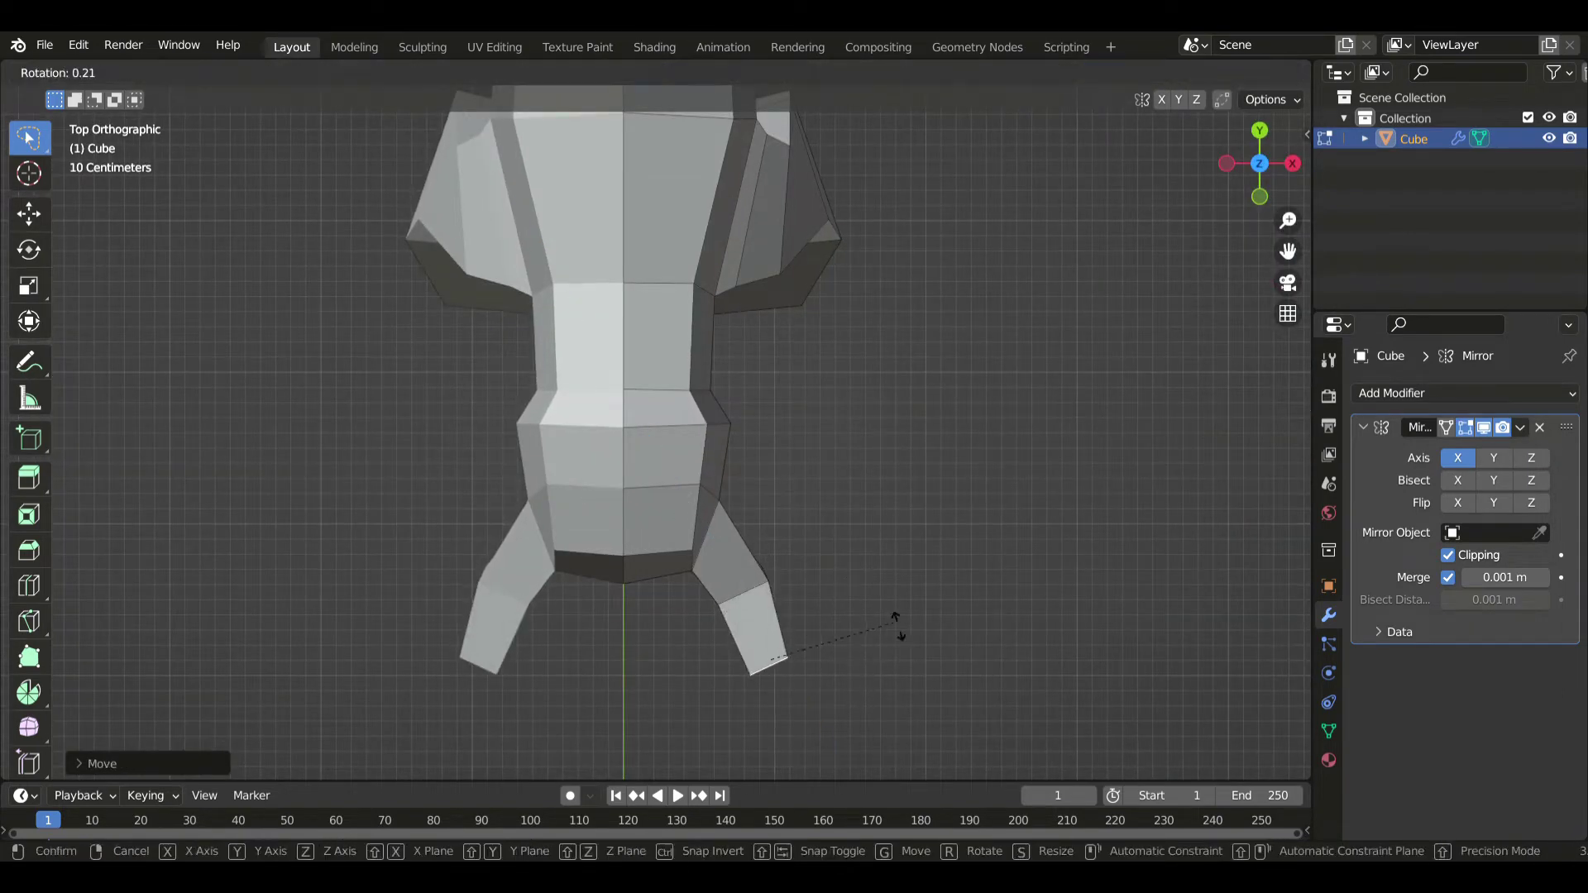
pyautogui.click(885, 683)
# - Lower the prong's tip face in the side view and rotate it in the front view and about the Y axis
pyautogui.press('KP_1')
pyautogui.press('r')
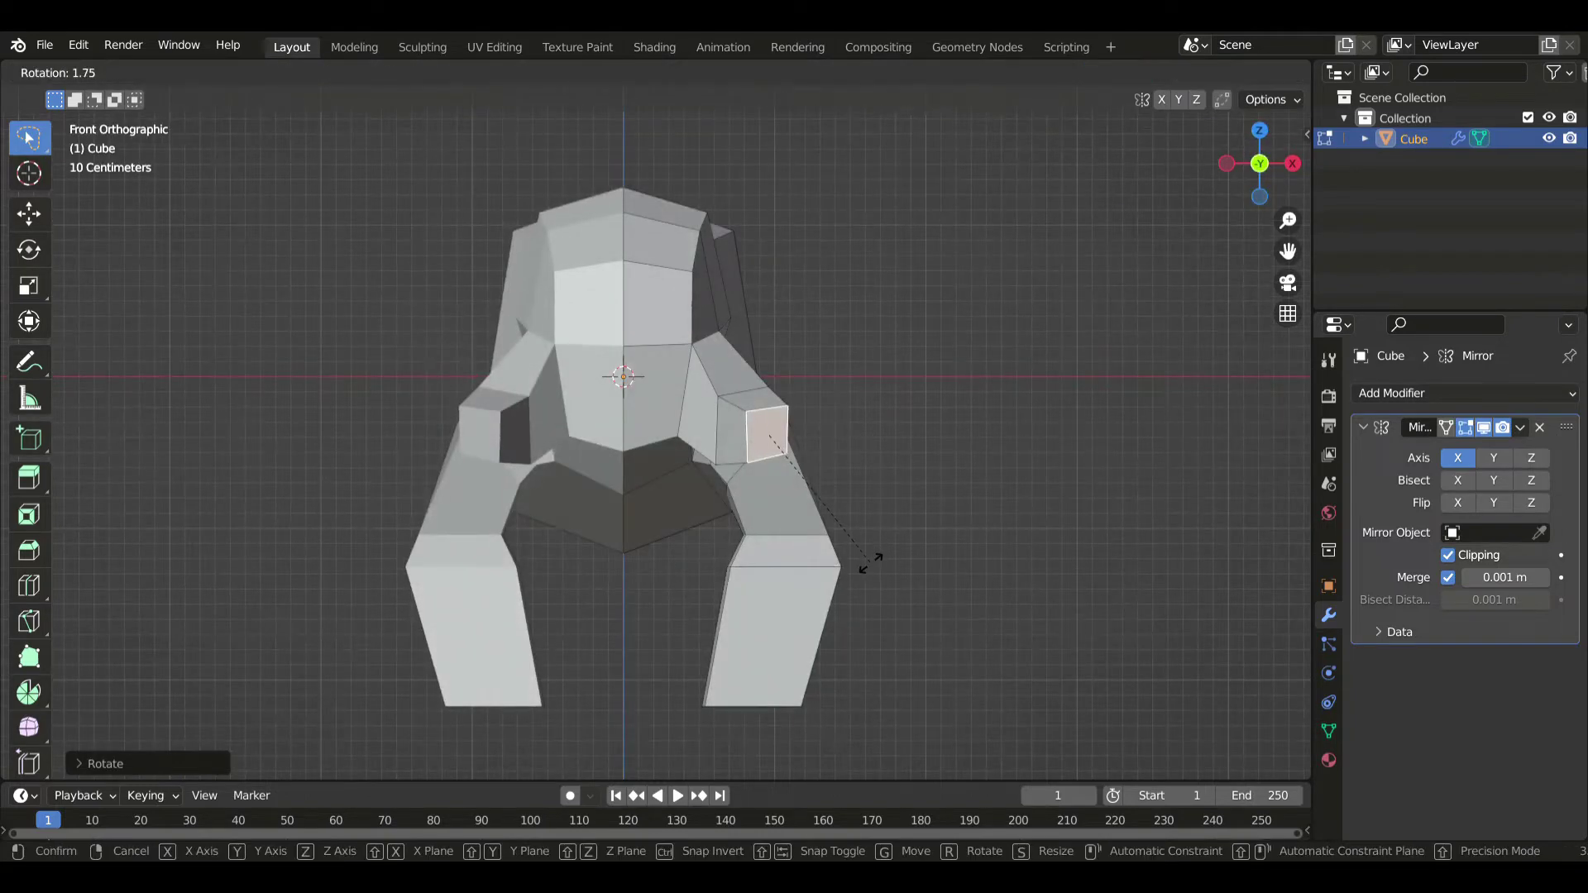
pyautogui.click(864, 573)
pyautogui.press('KP_3')
pyautogui.press('g')
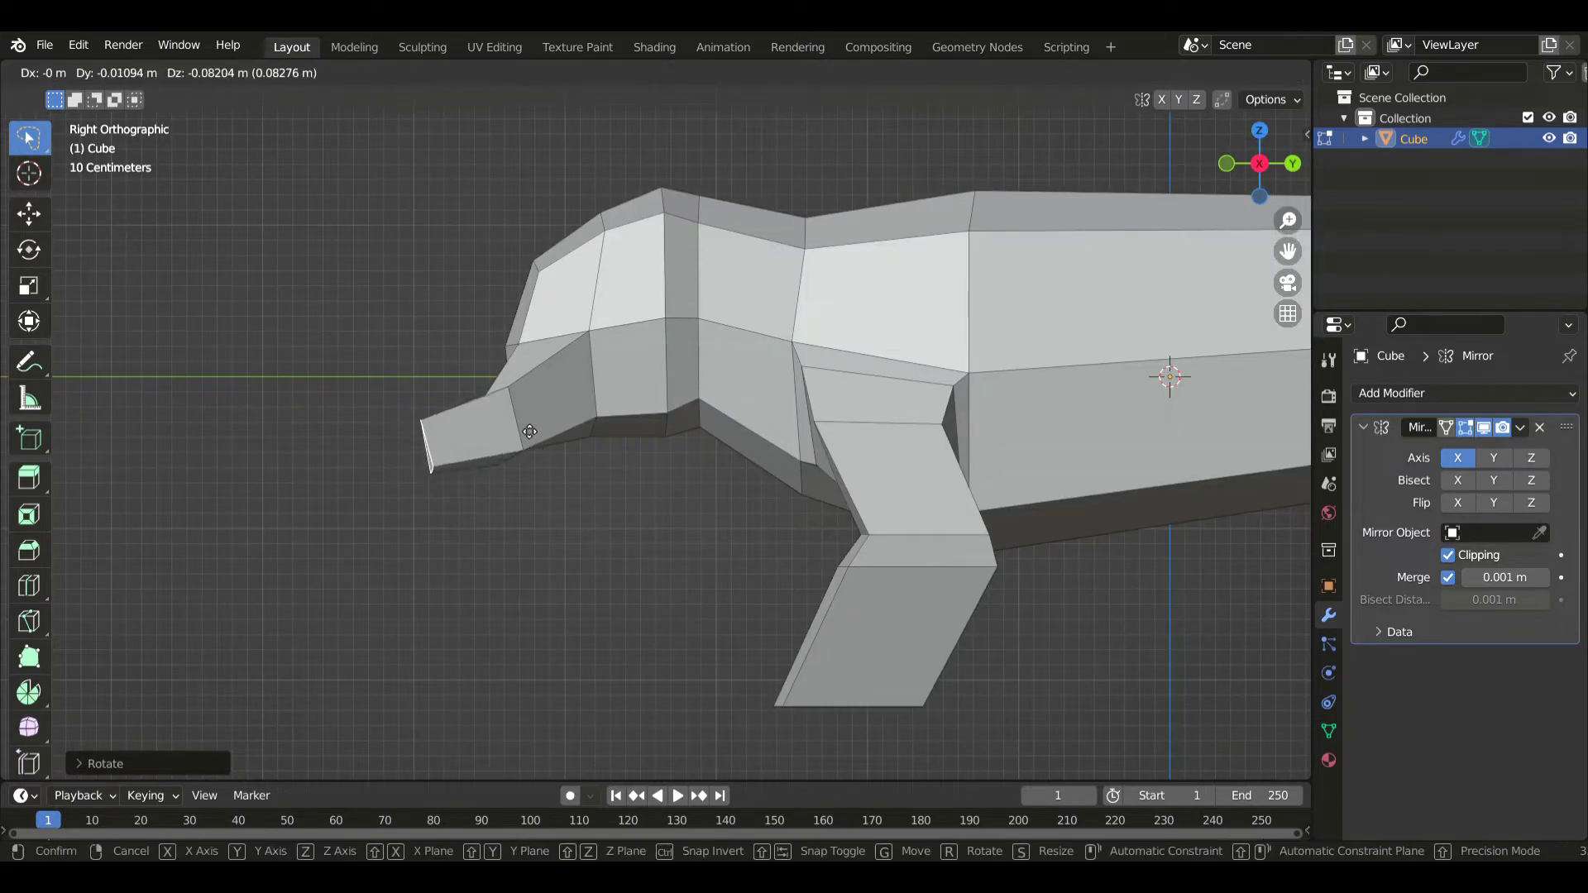
pyautogui.click(530, 431)
pyautogui.press('r')
pyautogui.press('y')
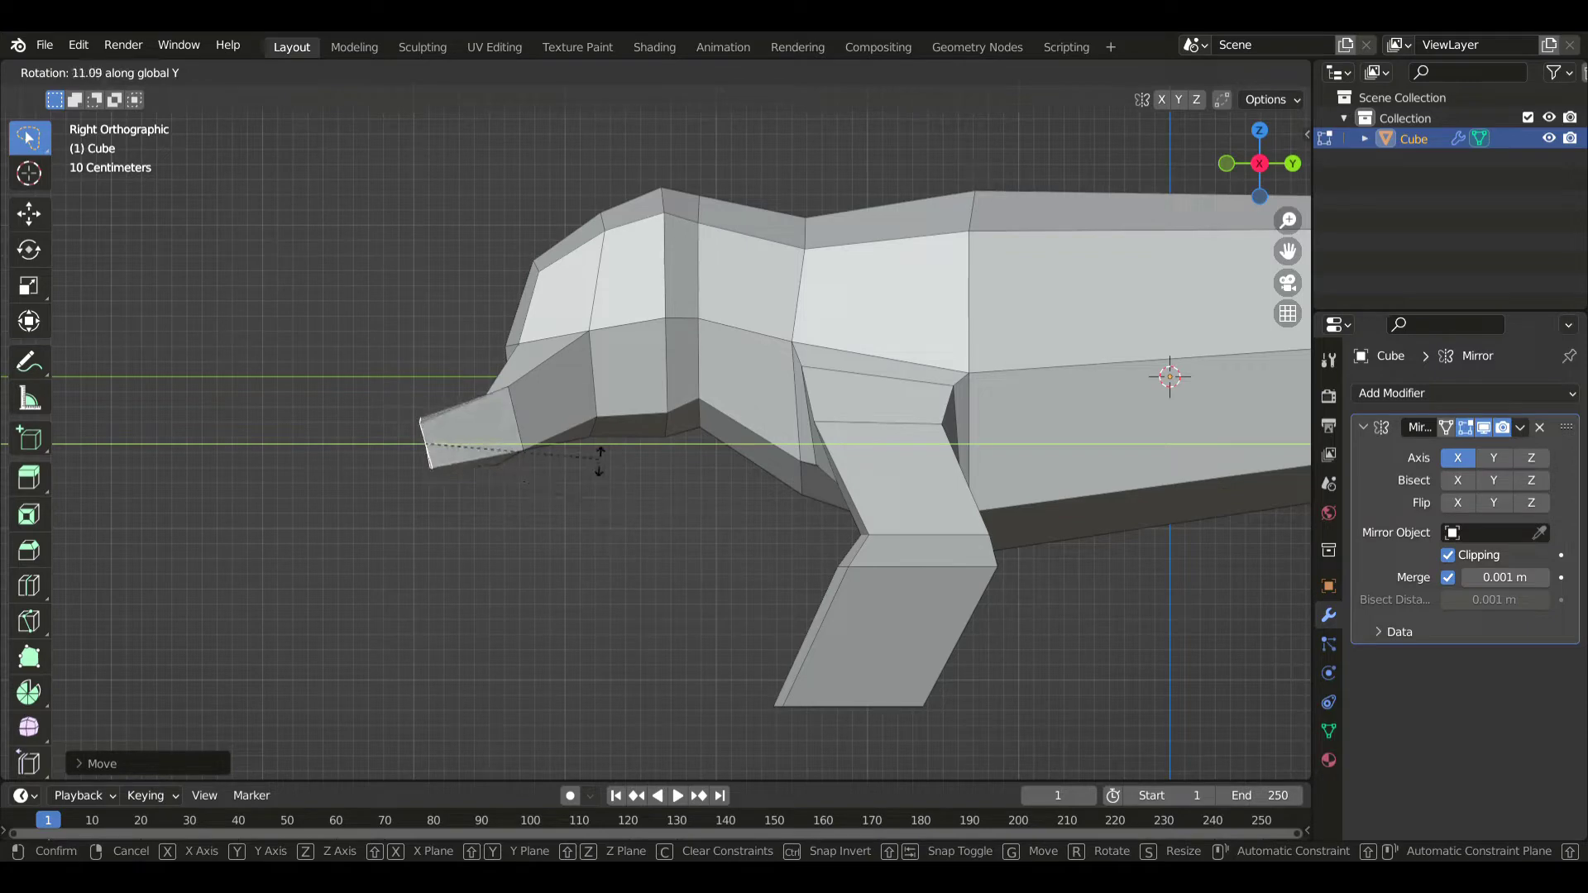
pyautogui.click(595, 469)
pyautogui.press('KP_7')
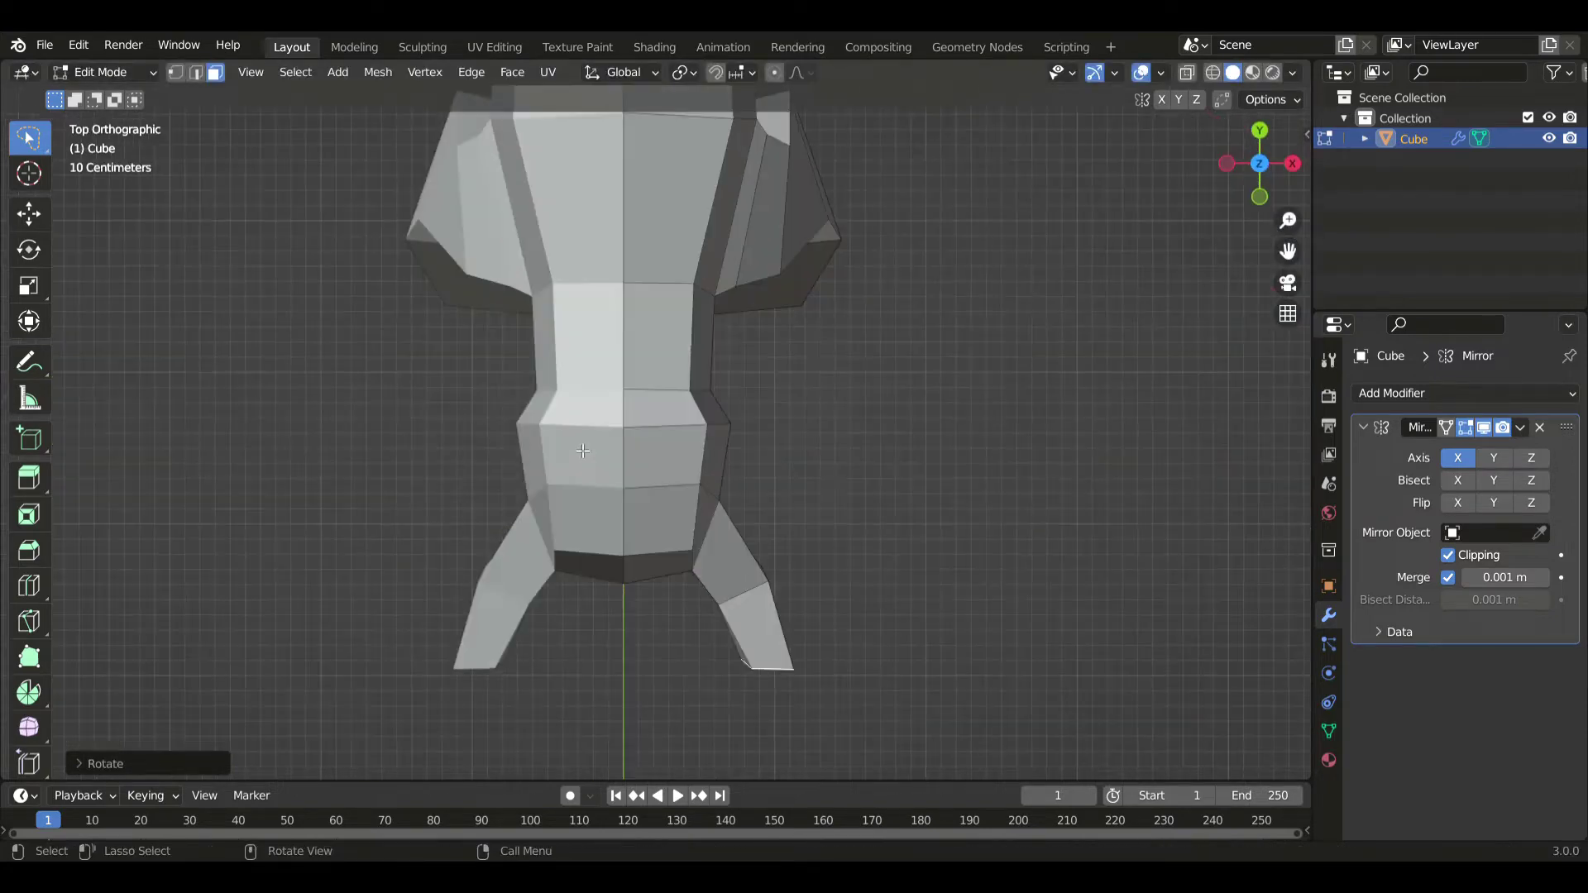
# - Rotate the prong's tip face about the Y axis in the top view
pyautogui.keyDown('shift'); pyautogui.moveTo(598, 441); pyautogui.dragTo(587, 305, button='middle'); pyautogui.keyUp('shift')
pyautogui.press('r')
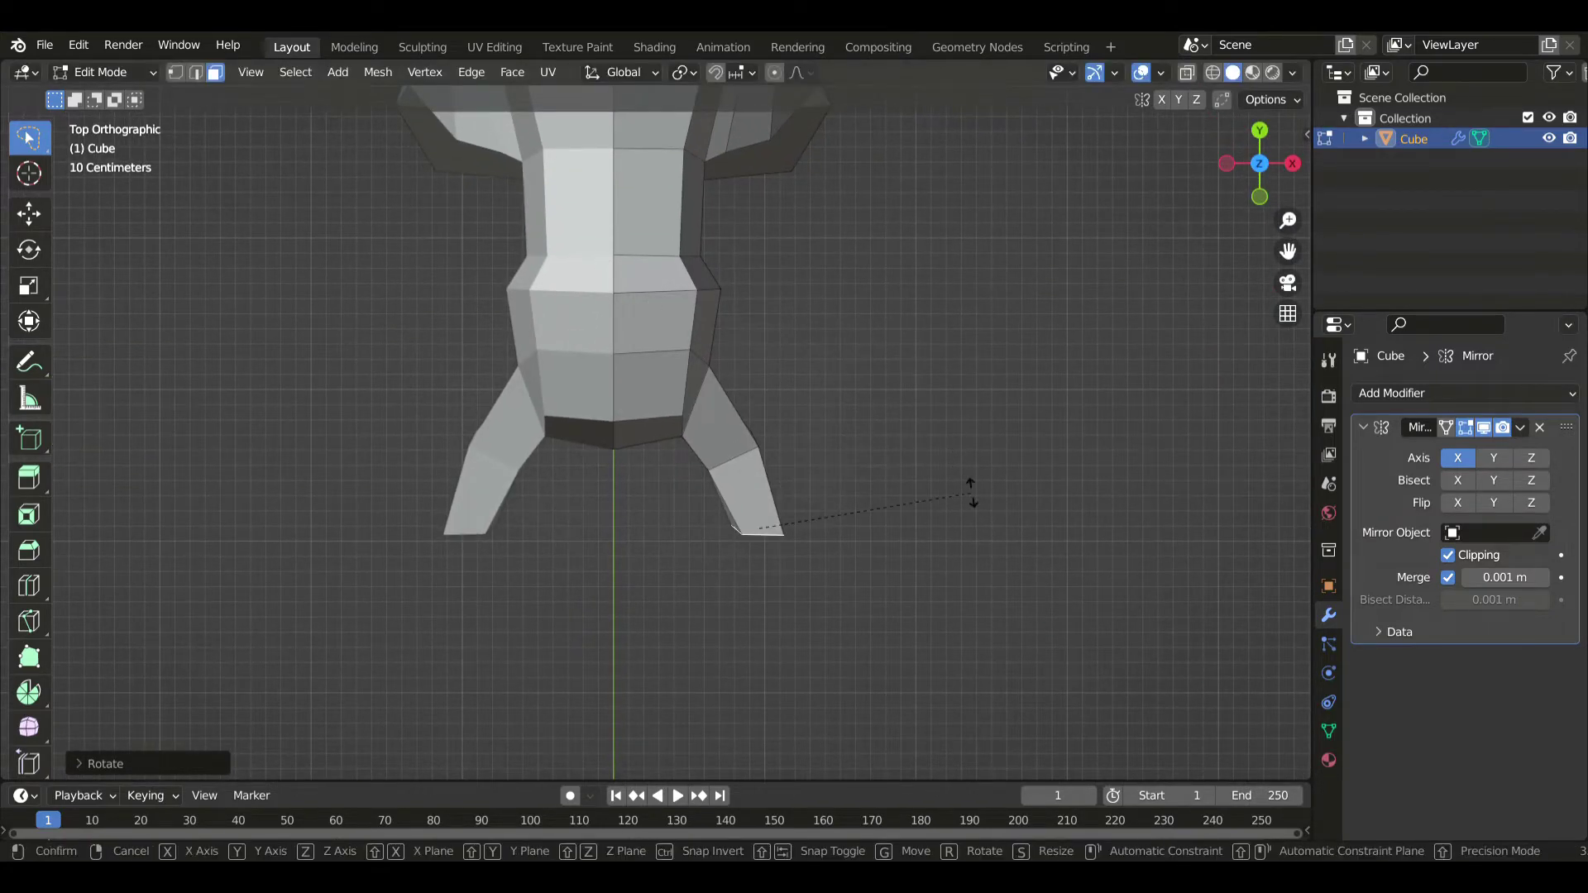
pyautogui.press('y')
pyautogui.click(958, 470)
# - Extrude a third prong segment forward from the tip face, then move and scale down its end face
pyautogui.press('e')
pyautogui.click(957, 528)
pyautogui.press('g')
pyautogui.click(965, 553)
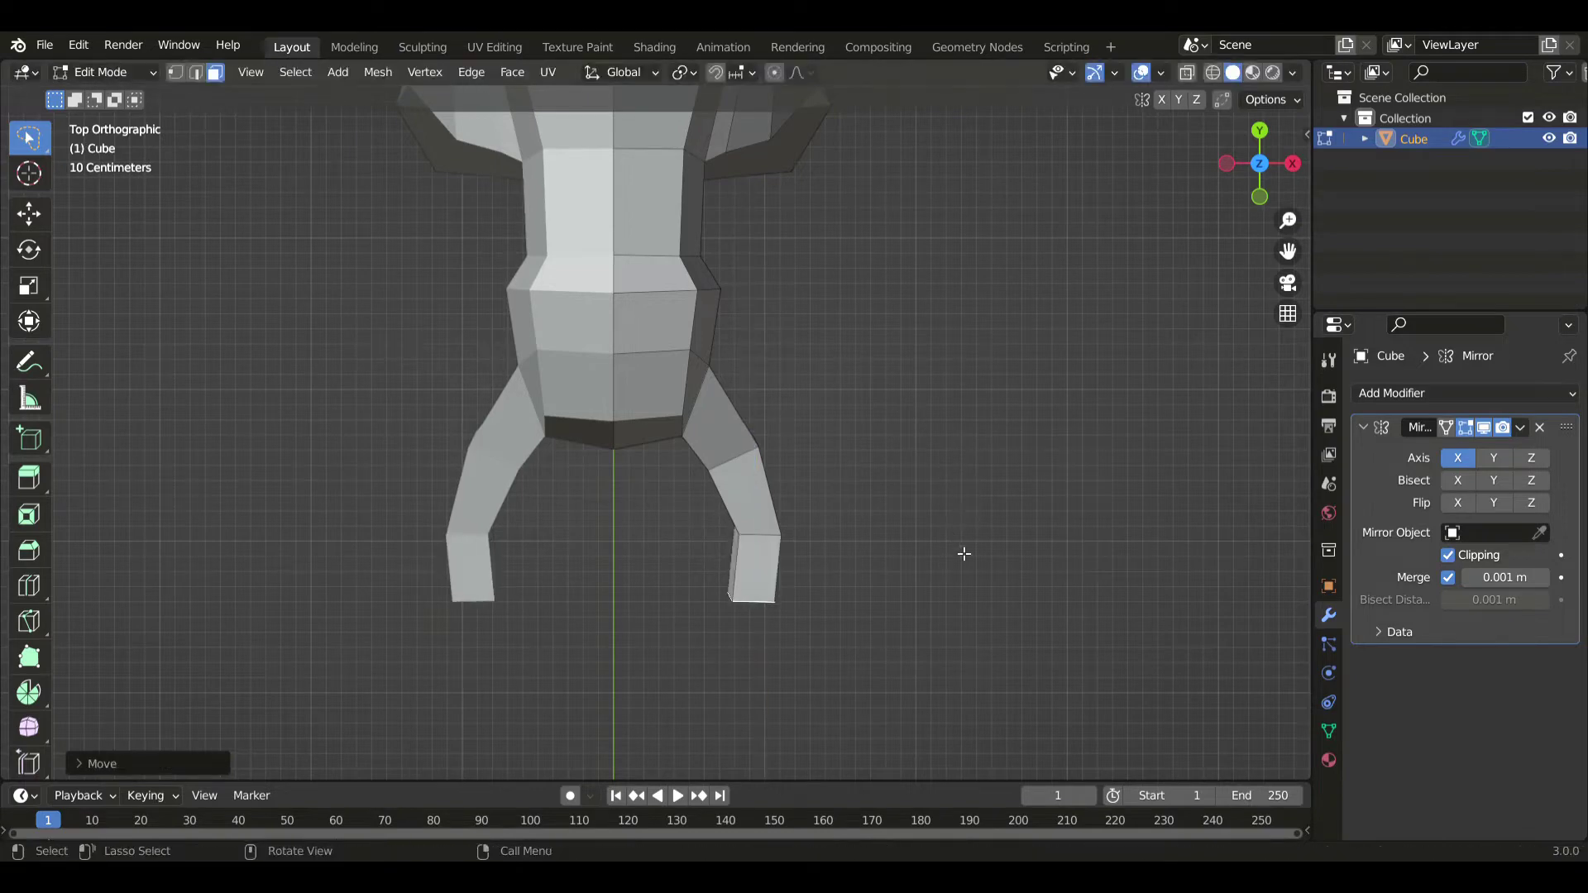
pyautogui.press('s')
pyautogui.click(895, 604)
# - Lower the prong's tip face about 0.28 m along the Z axis in the front view
pyautogui.press('KP_1')
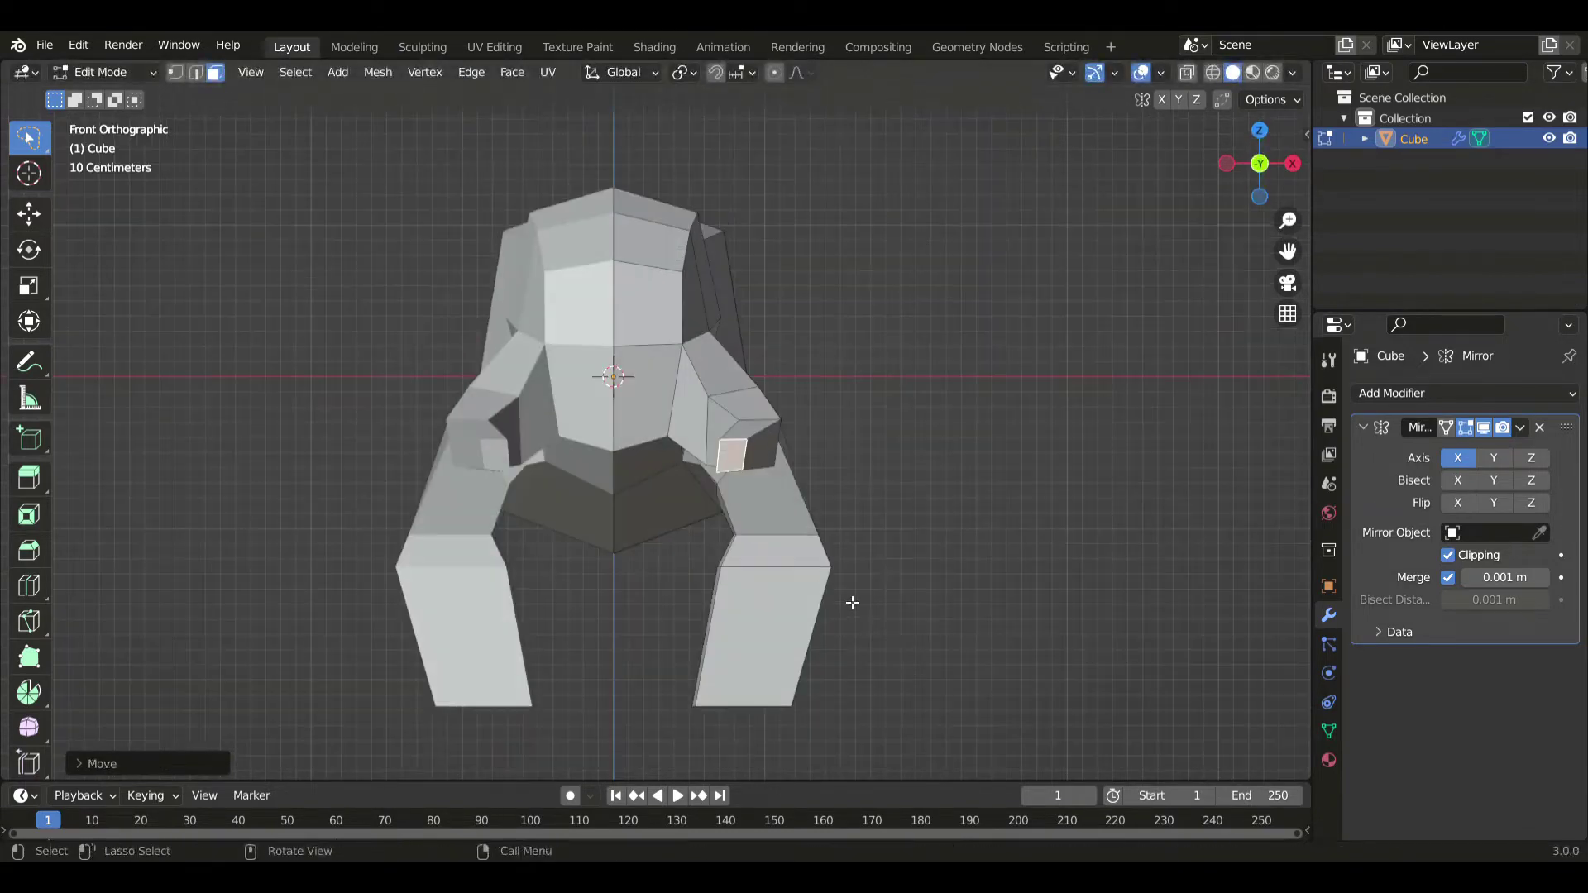
pyautogui.press('g')
pyautogui.press('z')
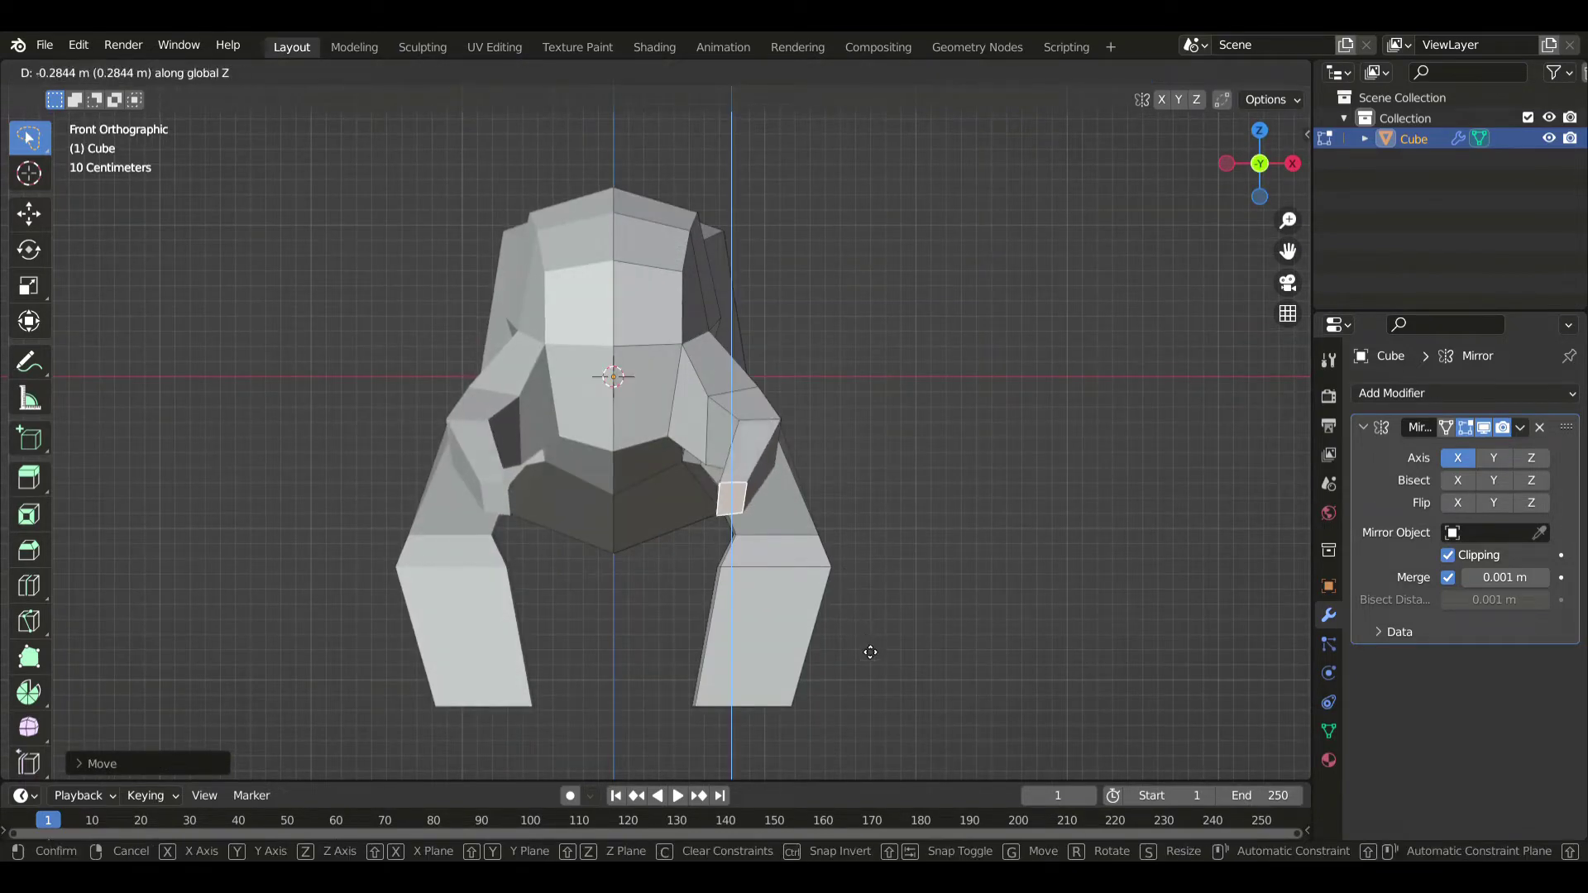
pyautogui.click(870, 652)
# - Raise the prong's first joint loop along Z in the front view and reposition the second joint loop in the side view
pyautogui.keyDown('alt'); pyautogui.click(743, 399); pyautogui.keyUp('alt')
pyautogui.press('g')
pyautogui.press('z')
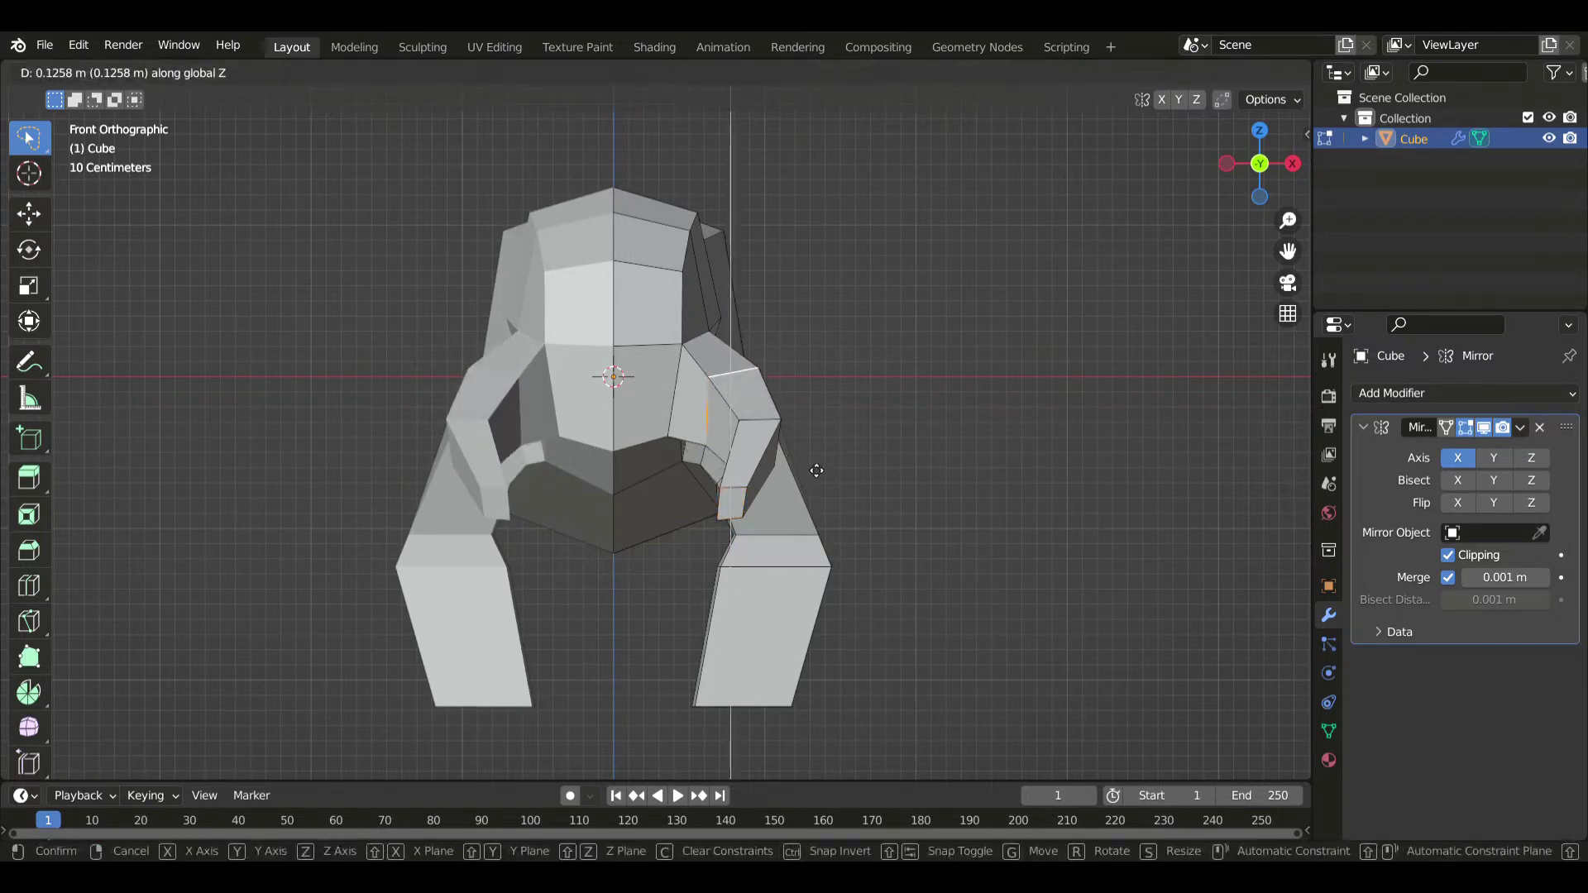
pyautogui.click(799, 400)
pyautogui.press('KP_3')
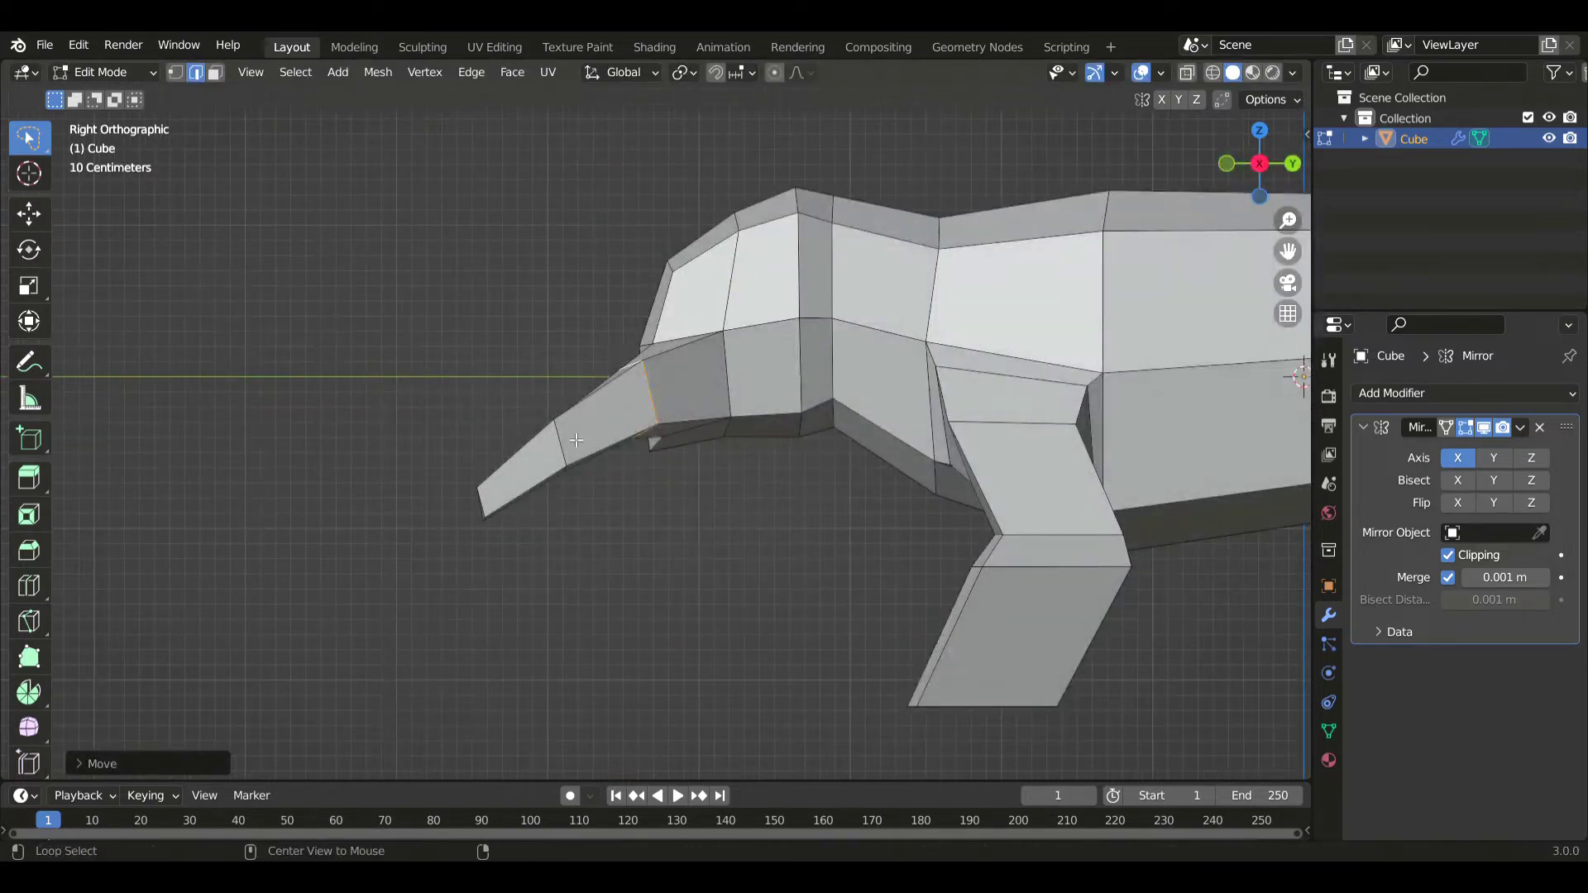
pyautogui.press('g')
pyautogui.click(628, 457)
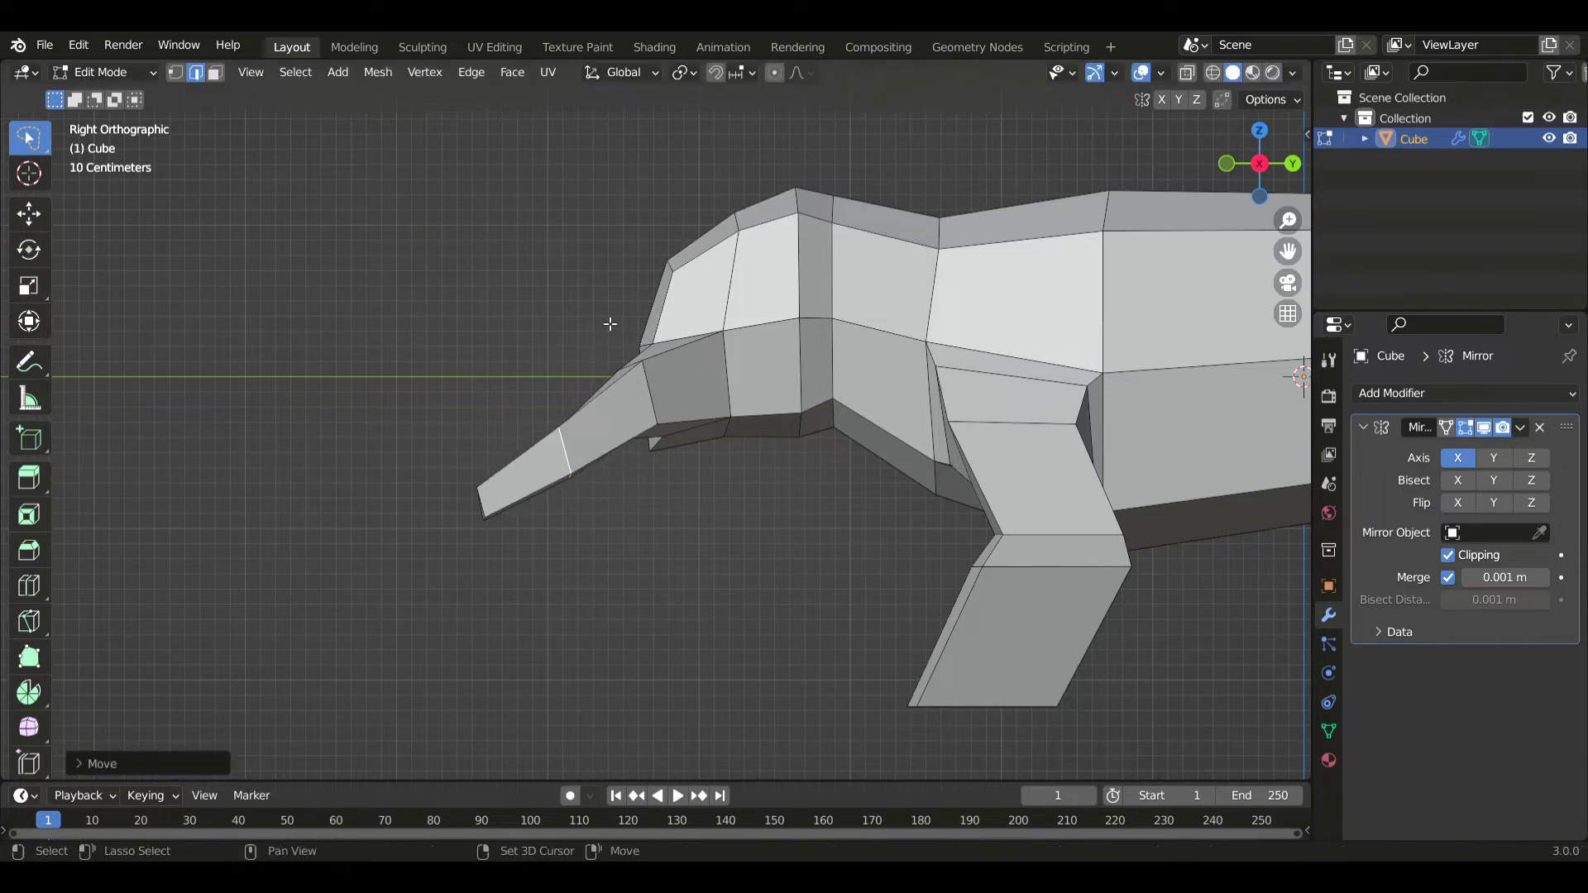
# - Rotate the prong's whole outer segment in the side view and move it up and forward to straighten the prong
pyautogui.hotkey('alt', 'z')
pyautogui.moveTo(613, 500); pyautogui.dragTo(600, 430)
pyautogui.press('r')
pyautogui.click(754, 536)
pyautogui.press('g')
pyautogui.click(713, 483)
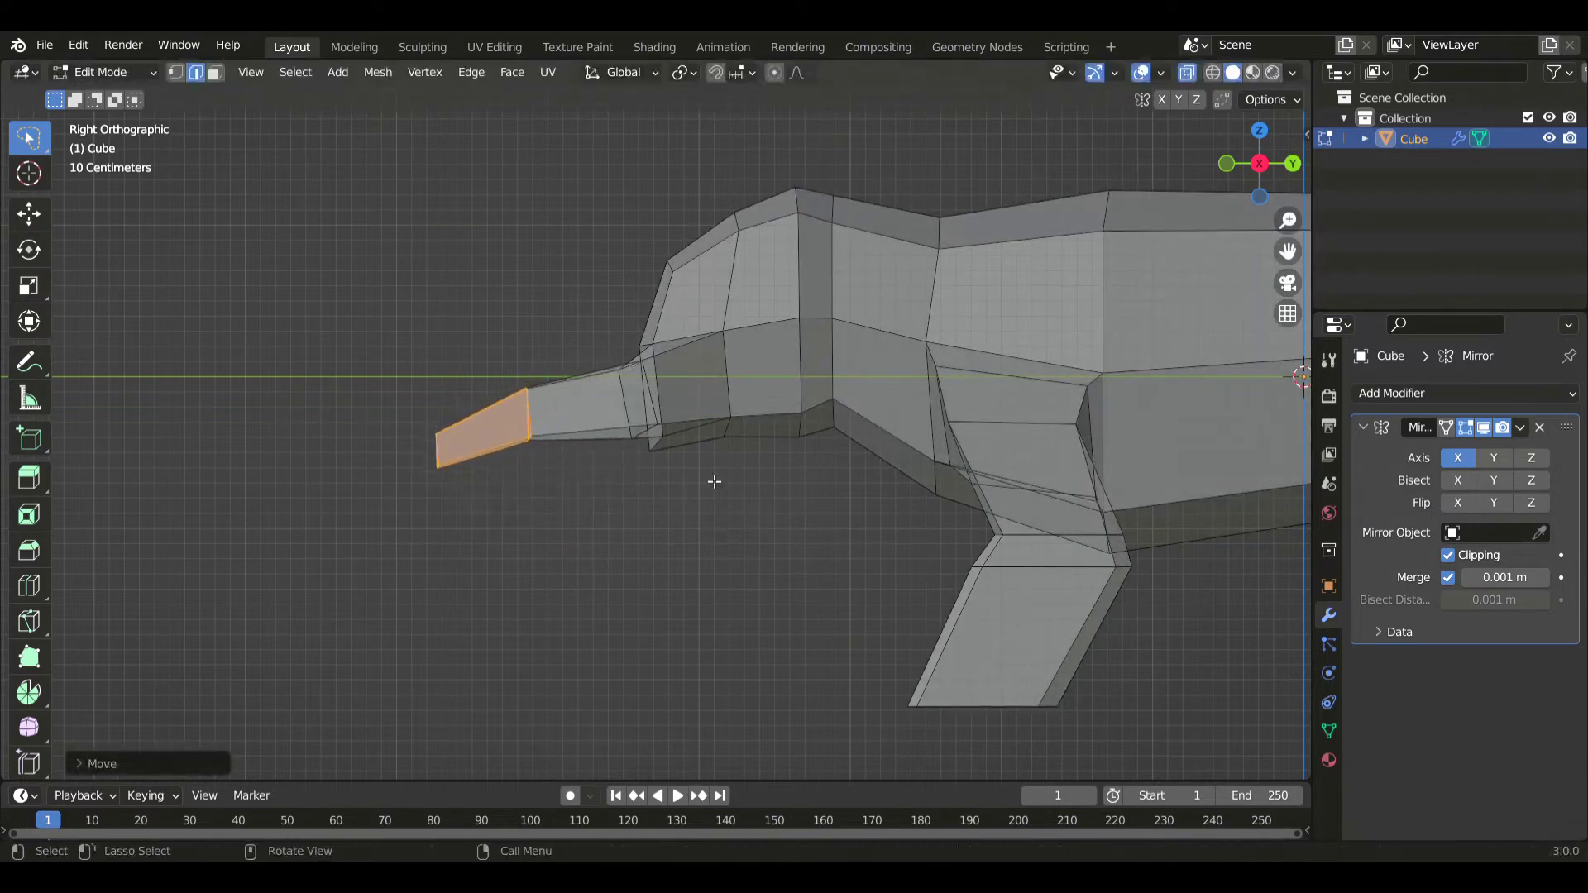
pyautogui.press('r')
pyautogui.click(677, 457)
pyautogui.press('g')
pyautogui.click(660, 506)
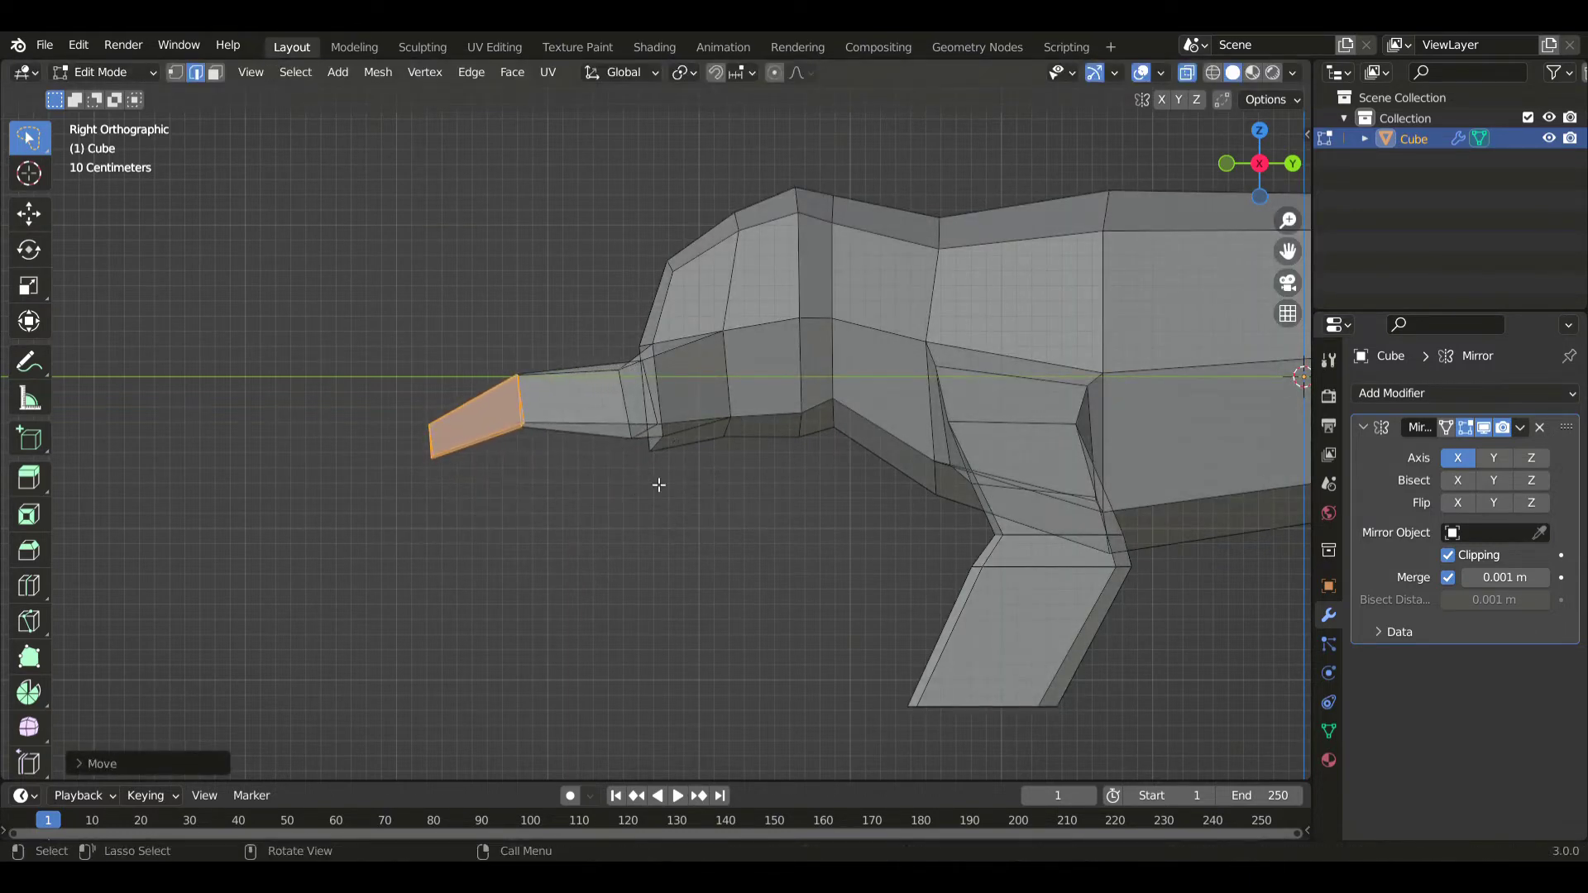
pyautogui.press('r')
pyautogui.click(659, 512)
# - Scale down the prong's tip face and move it forward to lengthen the outer segment
pyautogui.moveTo(496, 493)
pyautogui.mouseDown()
pyautogui.moveTo(344, 479)
pyautogui.moveTo(361, 486)
pyautogui.mouseUp()
pyautogui.press('s')
pyautogui.click(552, 500)
pyautogui.press('g')
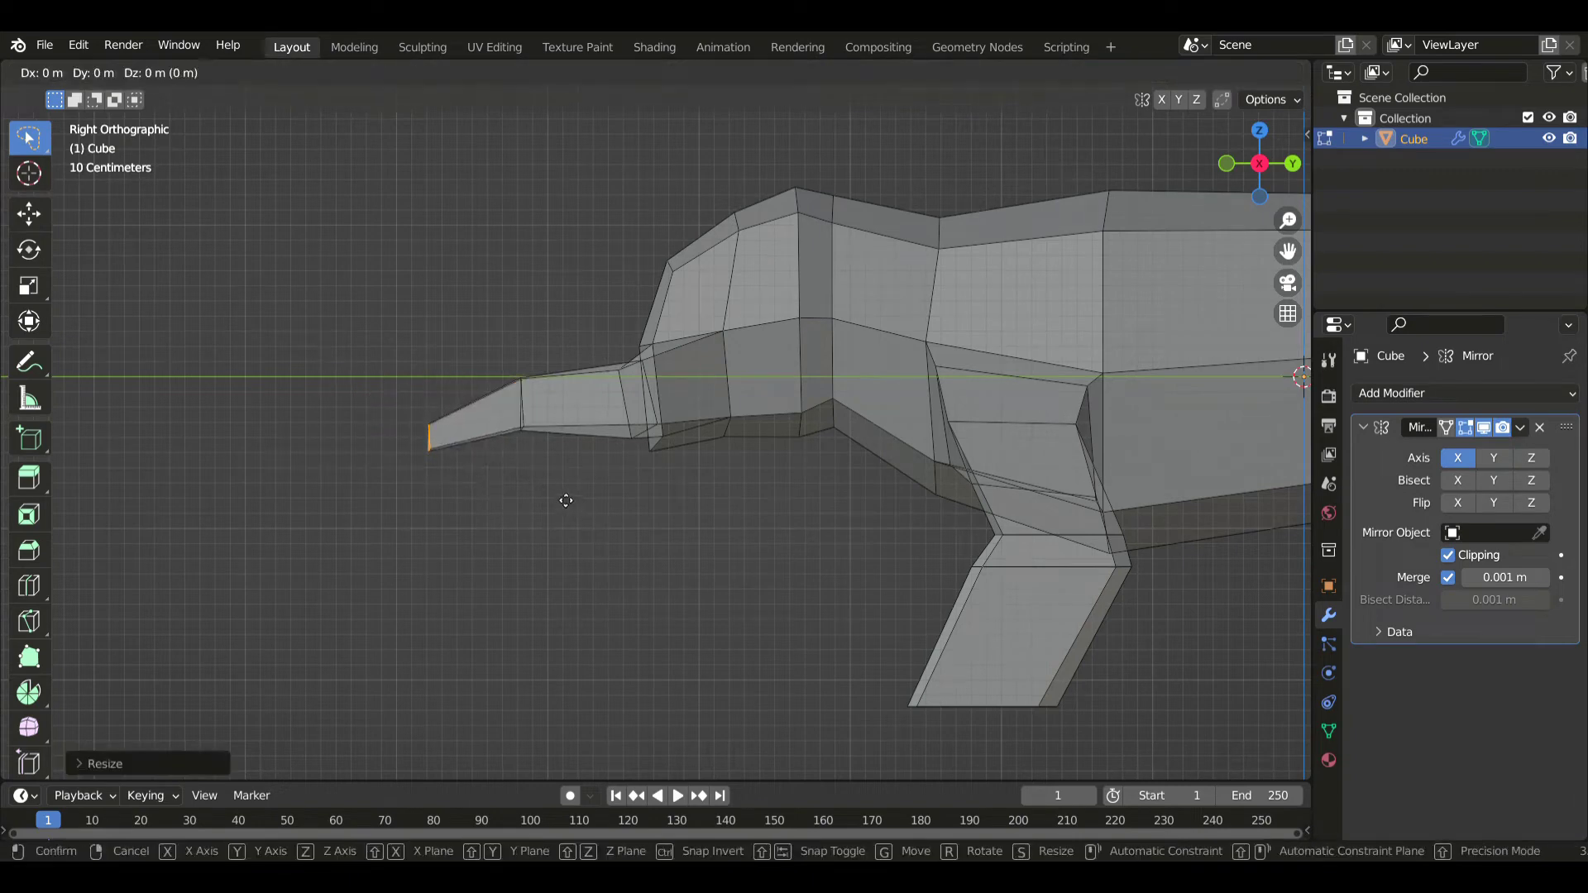
pyautogui.click(505, 504)
pyautogui.press('g')
pyautogui.click(536, 525)
# - Reposition the prong's first joint loop near the head in the side view
pyautogui.keyDown('alt'); pyautogui.click(650, 394); pyautogui.keyUp('alt')
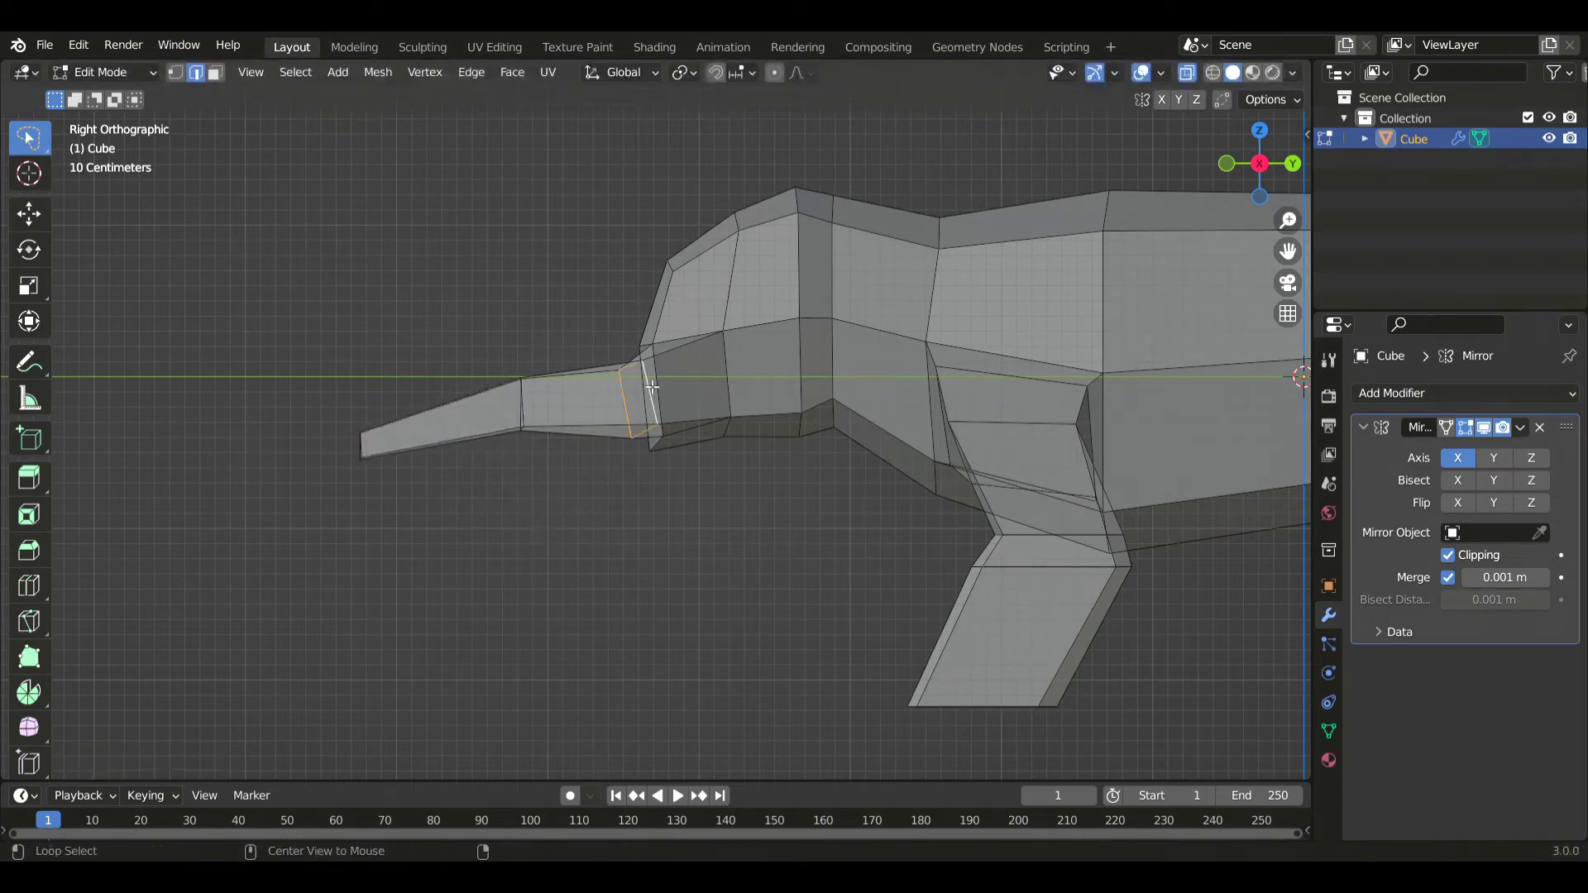
pyautogui.press('g')
pyautogui.click(688, 474)
pyautogui.hotkey('alt', 'z')
# - Shift the prong's second joint loop and its first joint loop inward along the X axis in the top view
pyautogui.press('KP_7')
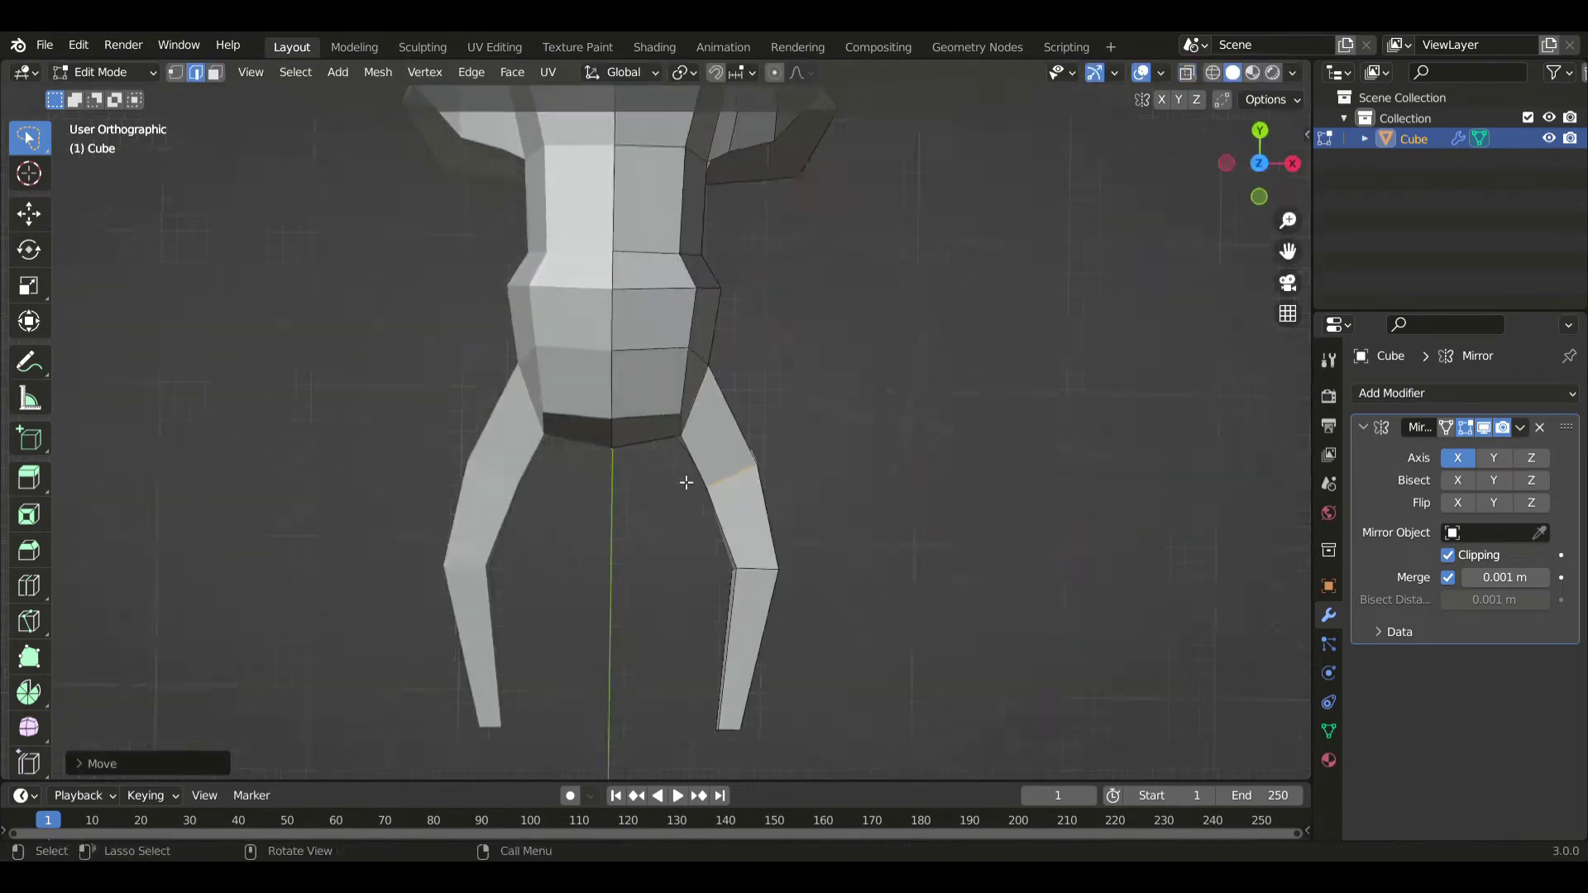
pyautogui.hotkey('alt', 'z')
pyautogui.press('g')
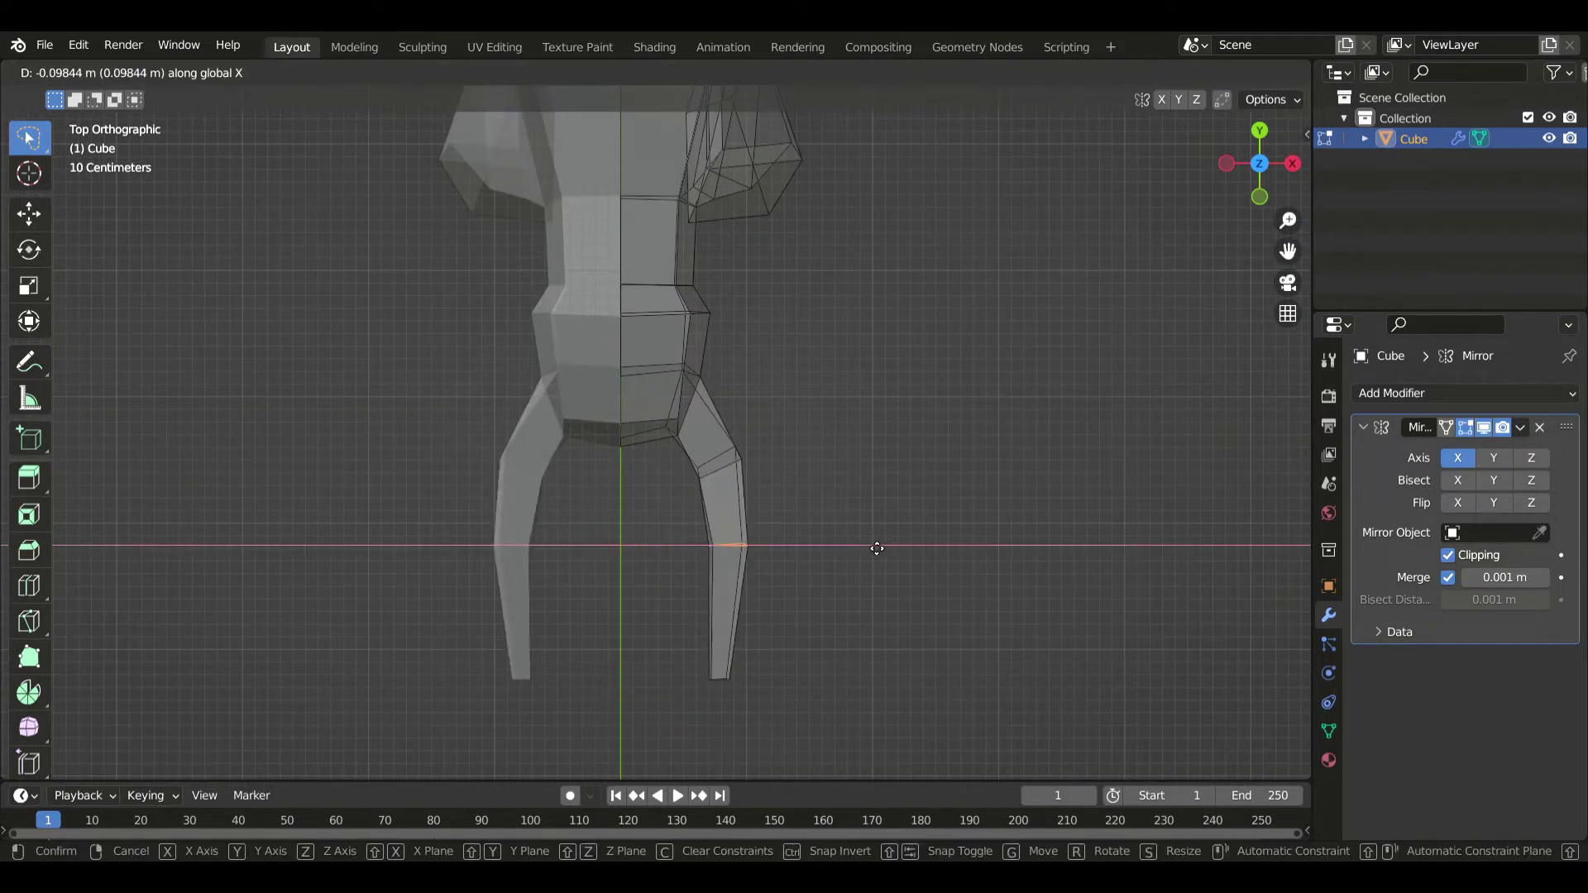
pyautogui.click(866, 546)
pyautogui.keyDown('alt'); pyautogui.click(684, 472); pyautogui.keyUp('alt')
pyautogui.press('g')
pyautogui.press('x')
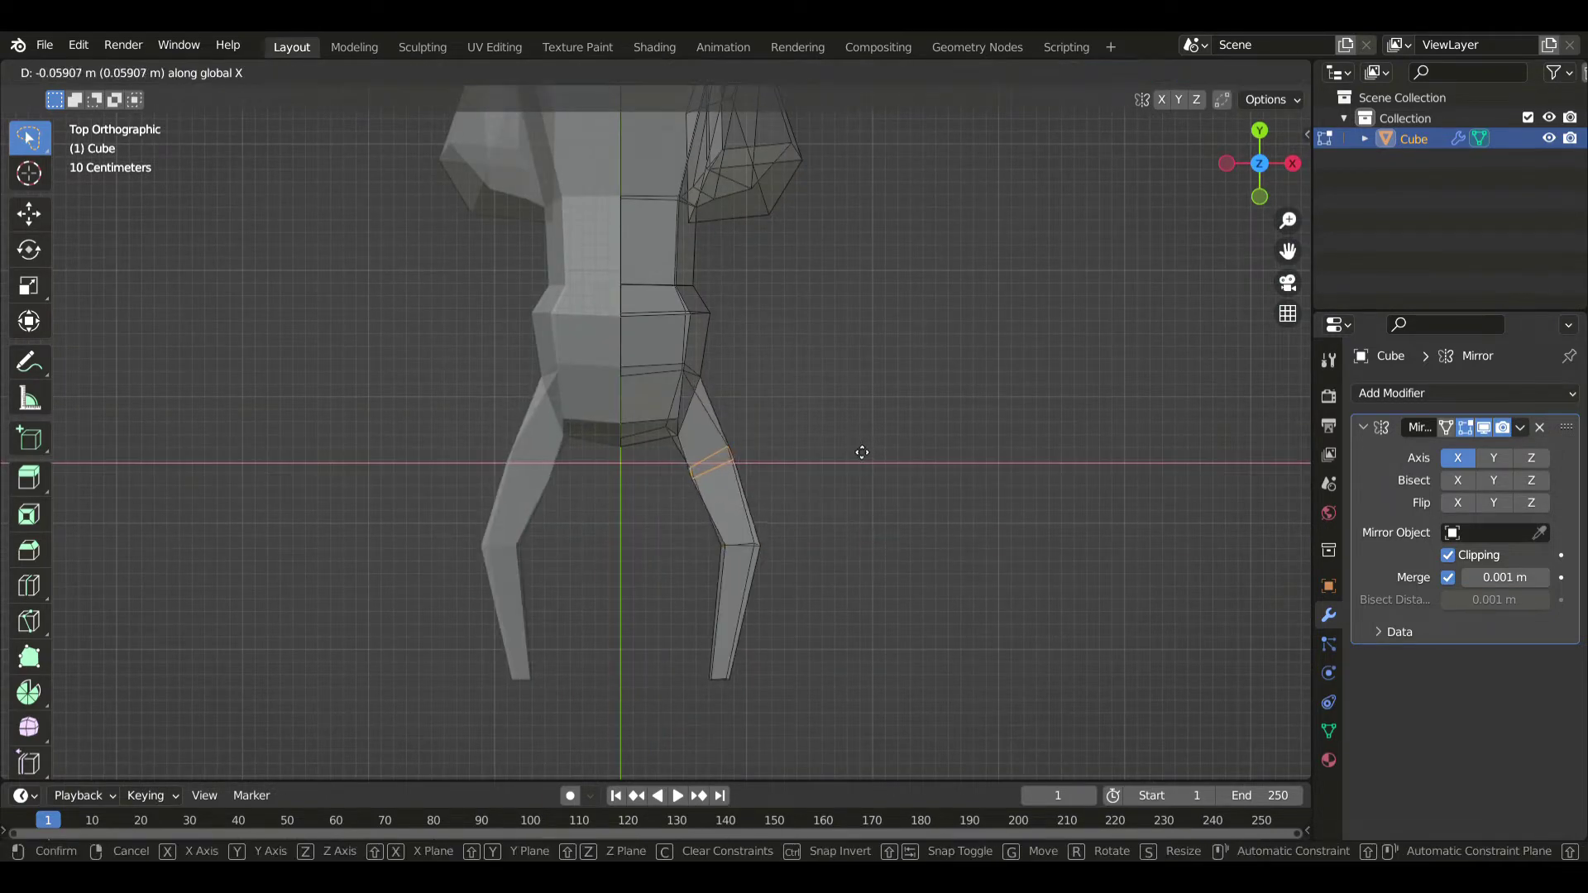
pyautogui.click(858, 457)
# - Shift the prong's tip face inward about 0.03 m along the X axis
pyautogui.moveTo(833, 608); pyautogui.dragTo(831, 688)
pyautogui.press('g')
pyautogui.press('x')
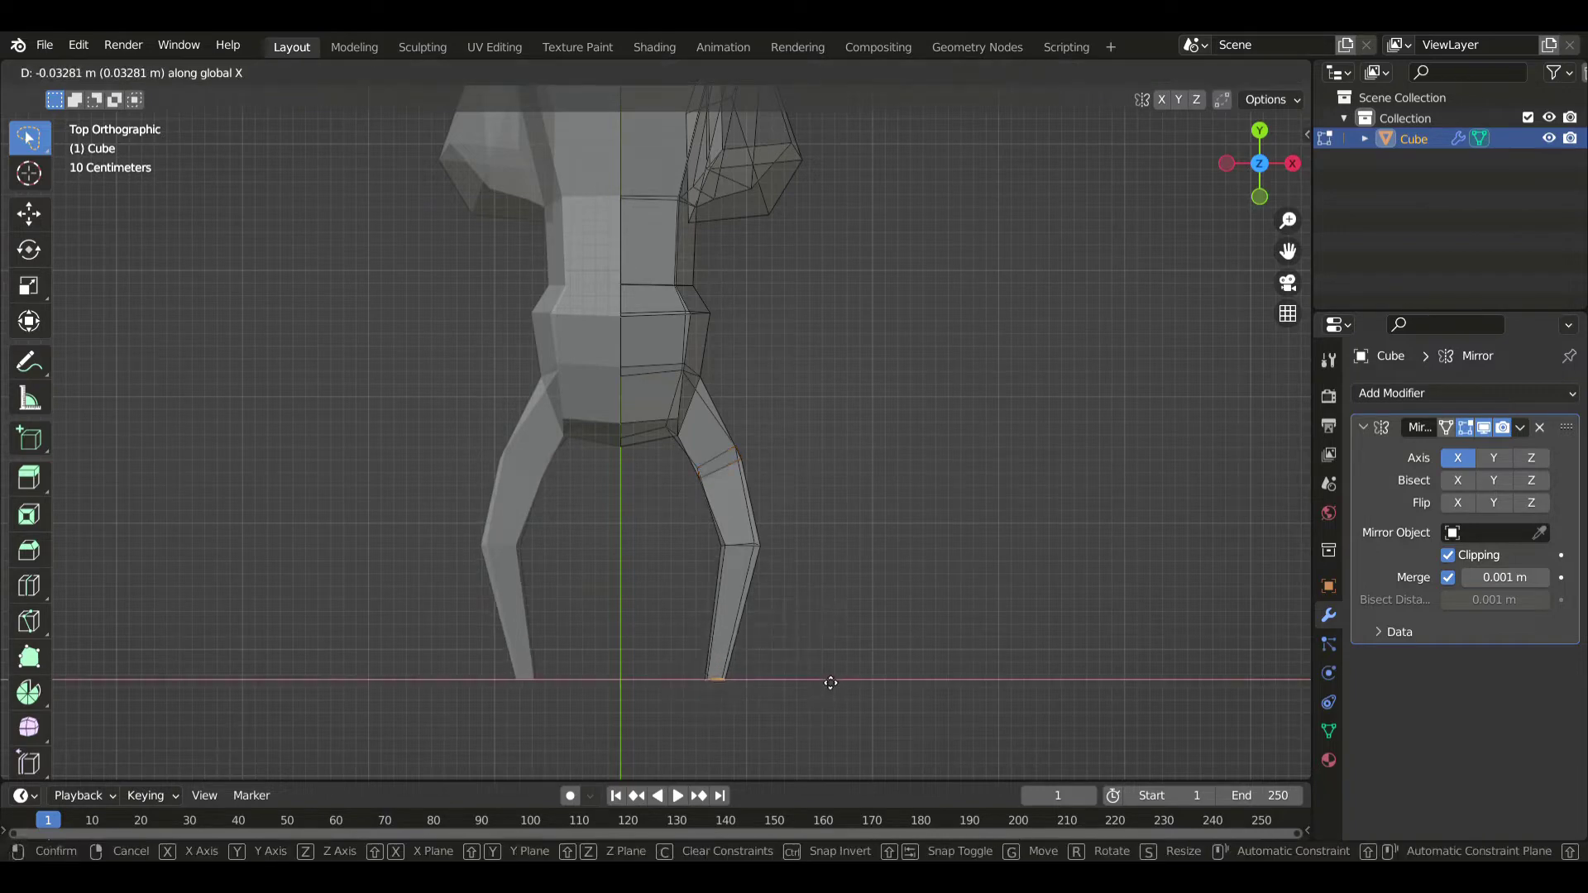
pyautogui.click(830, 679)
# - Add a loop cut across the middle of the prong's outer segment and raise it slightly in the side view
pyautogui.press('KP_1')
pyautogui.press('KP_3')
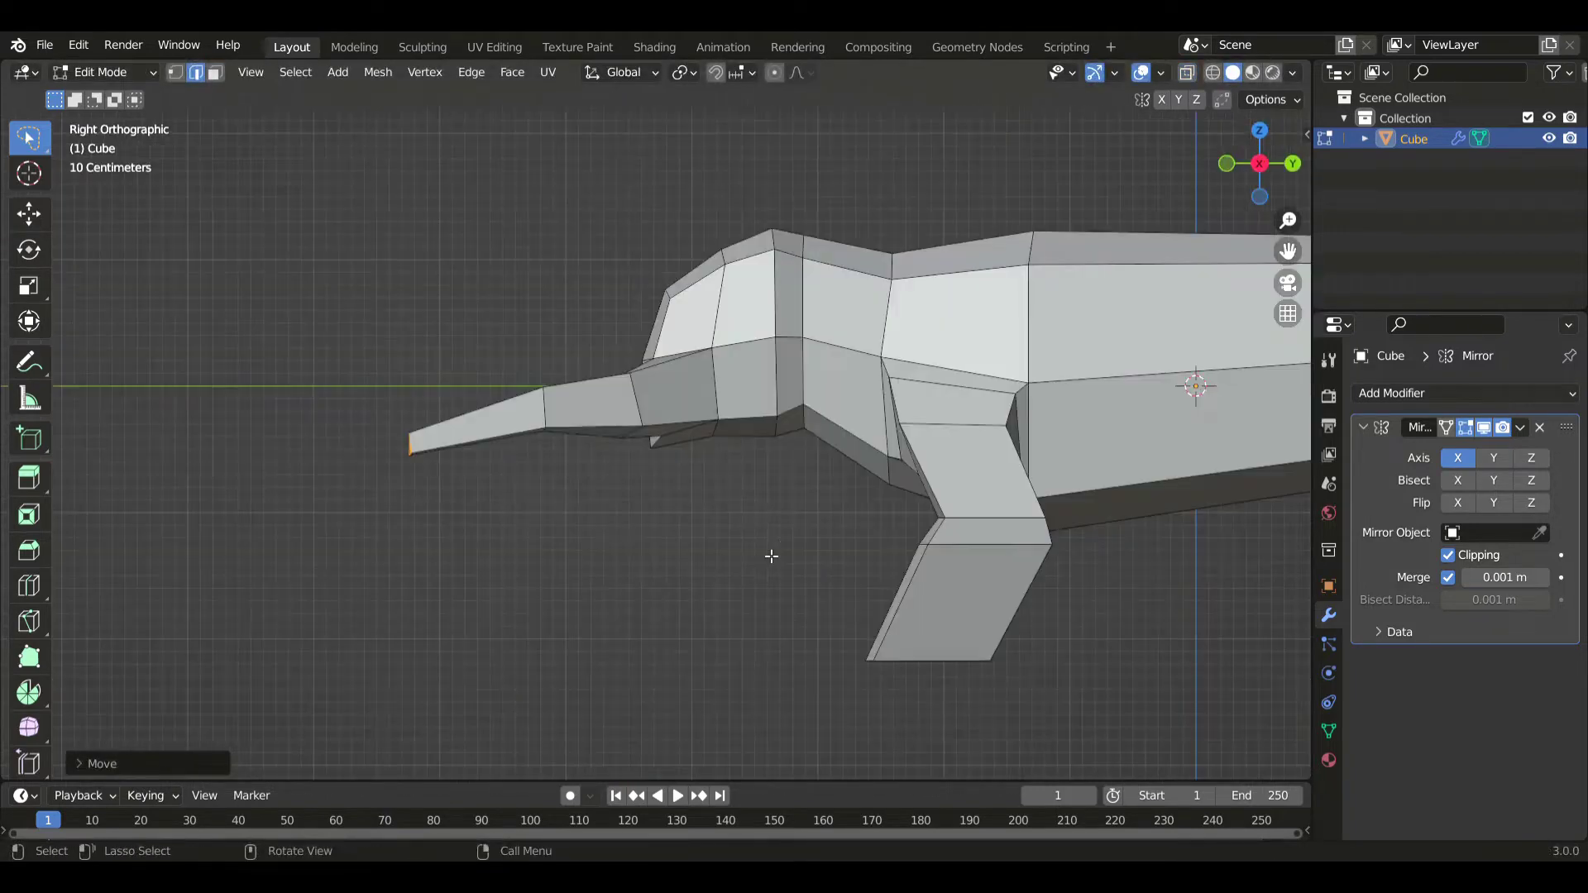
pyautogui.scroll(2, 723, 396)
pyautogui.click(32, 584)
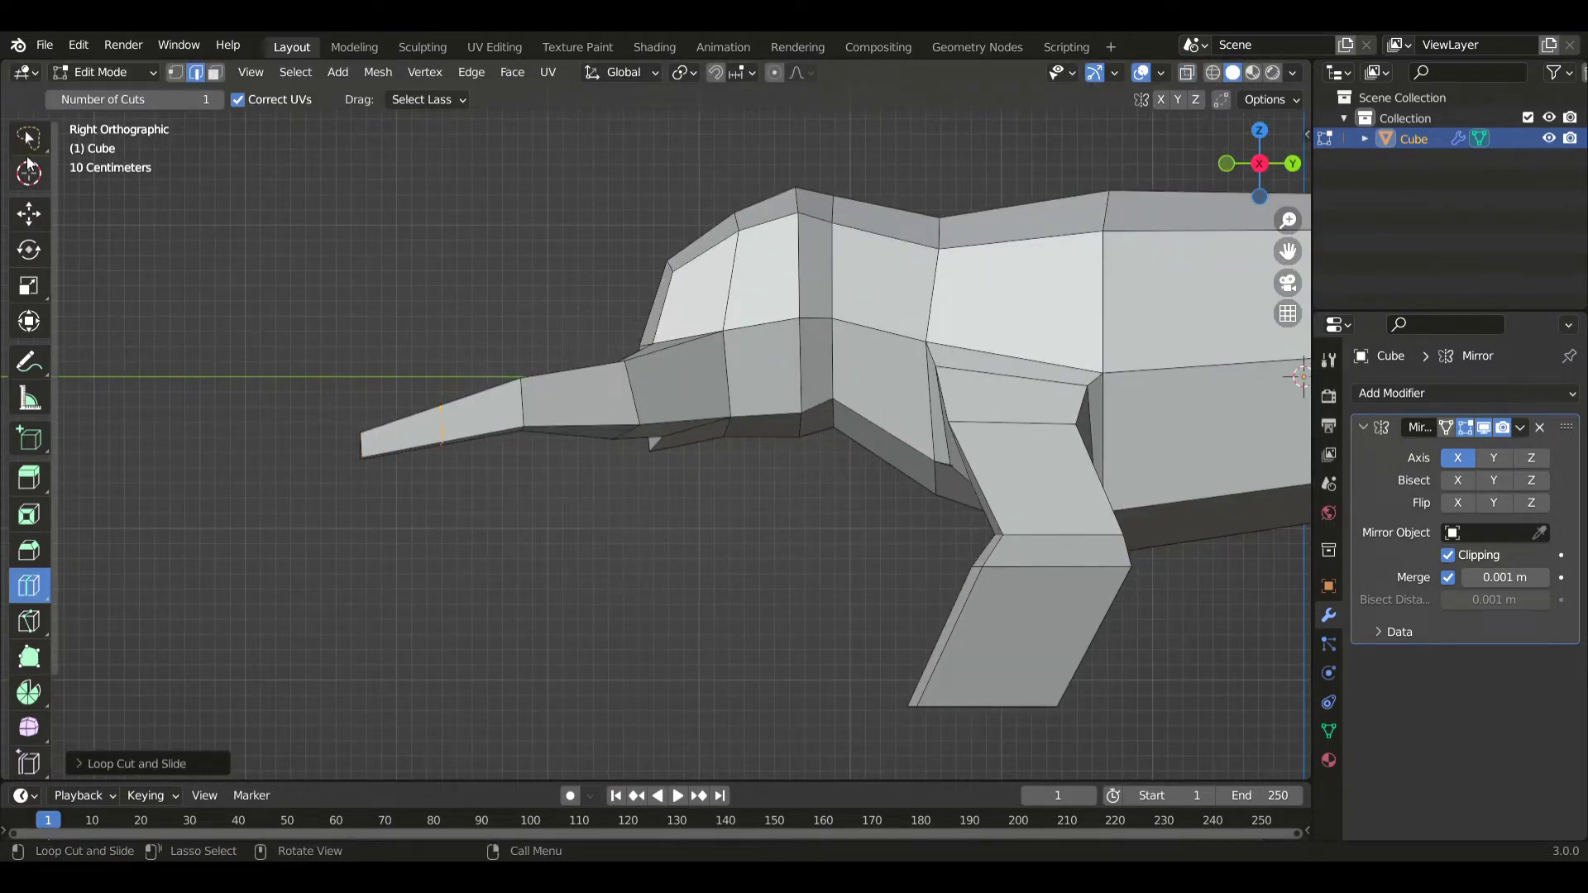
pyautogui.click(29, 138)
pyautogui.press('g')
pyautogui.click(435, 482)
# - Scale down the prong's tip face to sharpen its end
pyautogui.hotkey('alt', 'z')
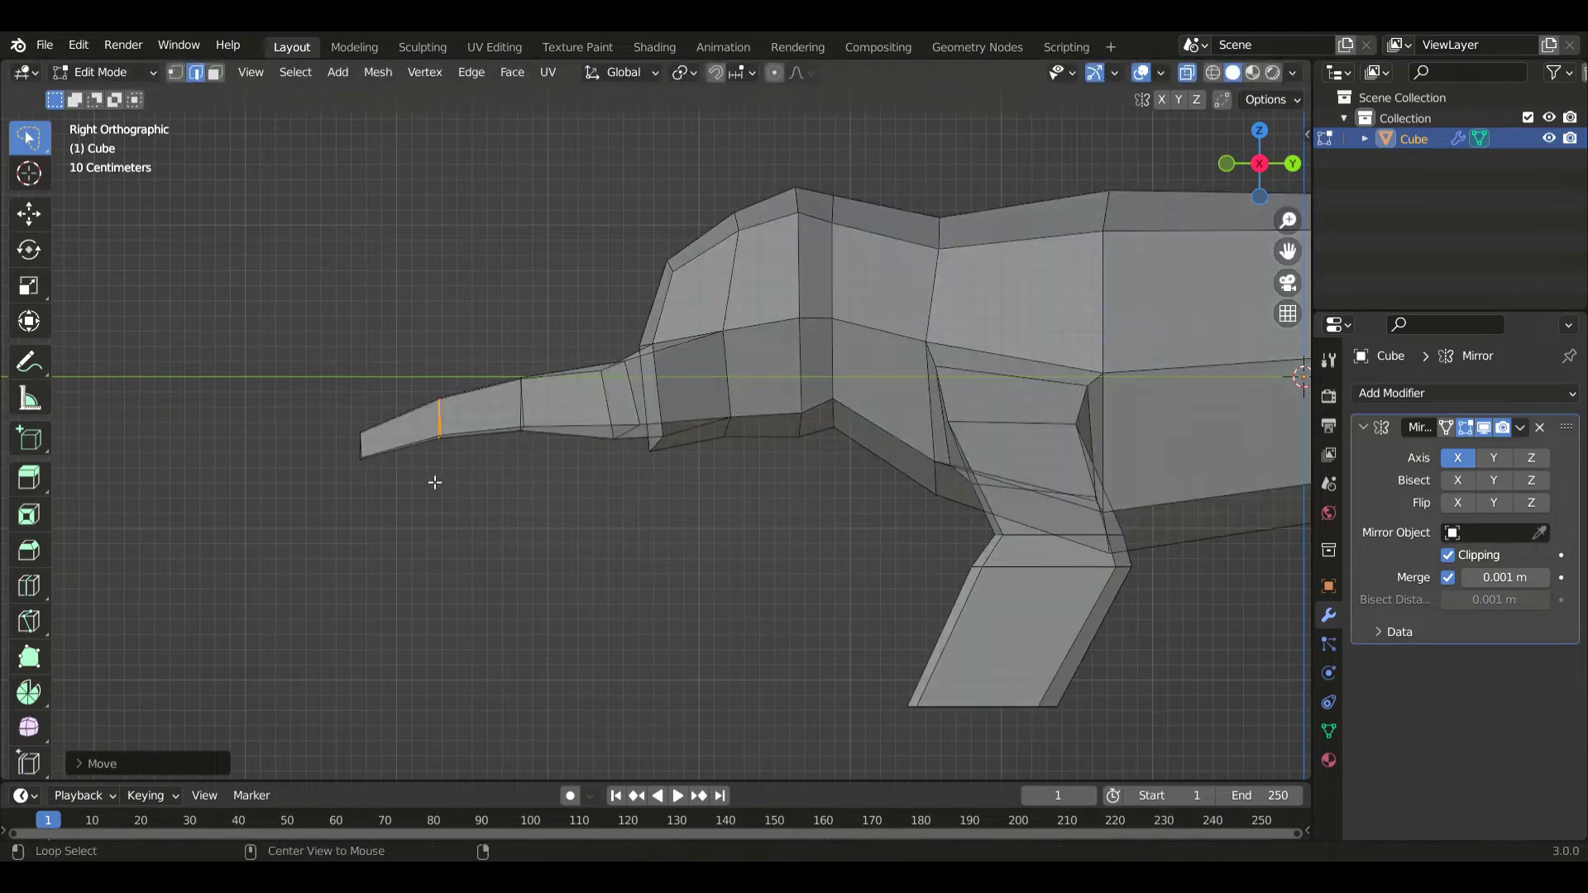
pyautogui.moveTo(328, 407); pyautogui.dragTo(400, 476)
pyautogui.press('s')
pyautogui.click(436, 412)
# - Adjust the prong's second joint loop and the newly cut loop along the X axis in the top view
pyautogui.moveTo(593, 514); pyautogui.dragTo(829, 489, button='middle')
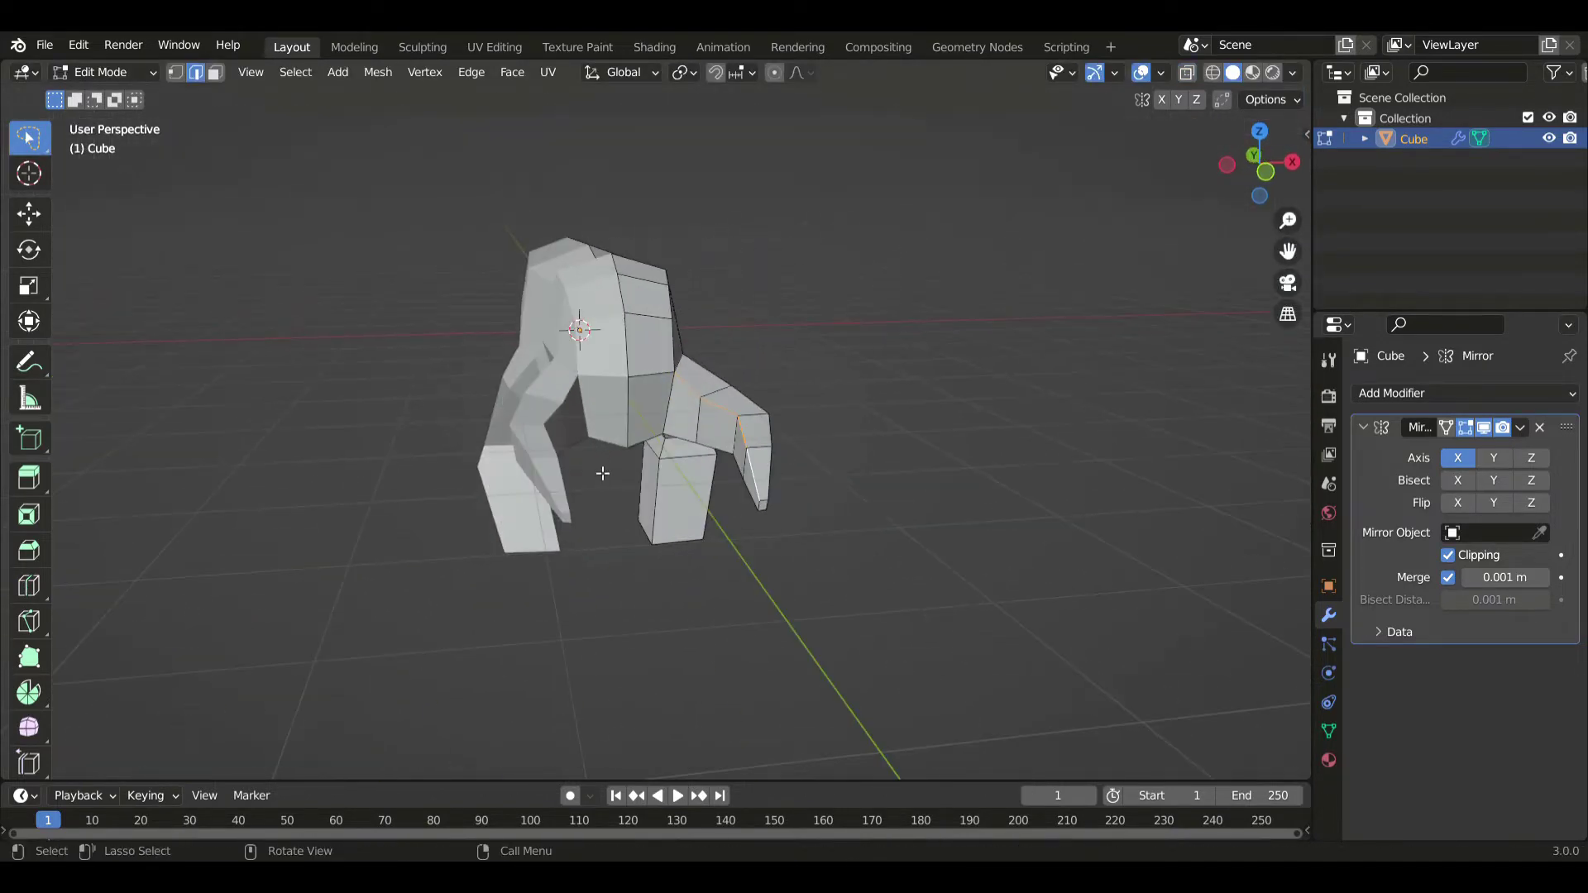
pyautogui.moveTo(603, 474); pyautogui.dragTo(704, 577, button='middle')
pyautogui.hotkey('alt', 'z')
pyautogui.moveTo(687, 560)
pyautogui.mouseDown()
pyautogui.moveTo(695, 540)
pyautogui.moveTo(904, 581)
pyautogui.moveTo(752, 594)
pyautogui.moveTo(816, 642)
pyautogui.mouseUp()
pyautogui.press('g')
pyautogui.press('x')
pyautogui.click(865, 573)
pyautogui.press('g')
pyautogui.press('x')
pyautogui.click(774, 634)
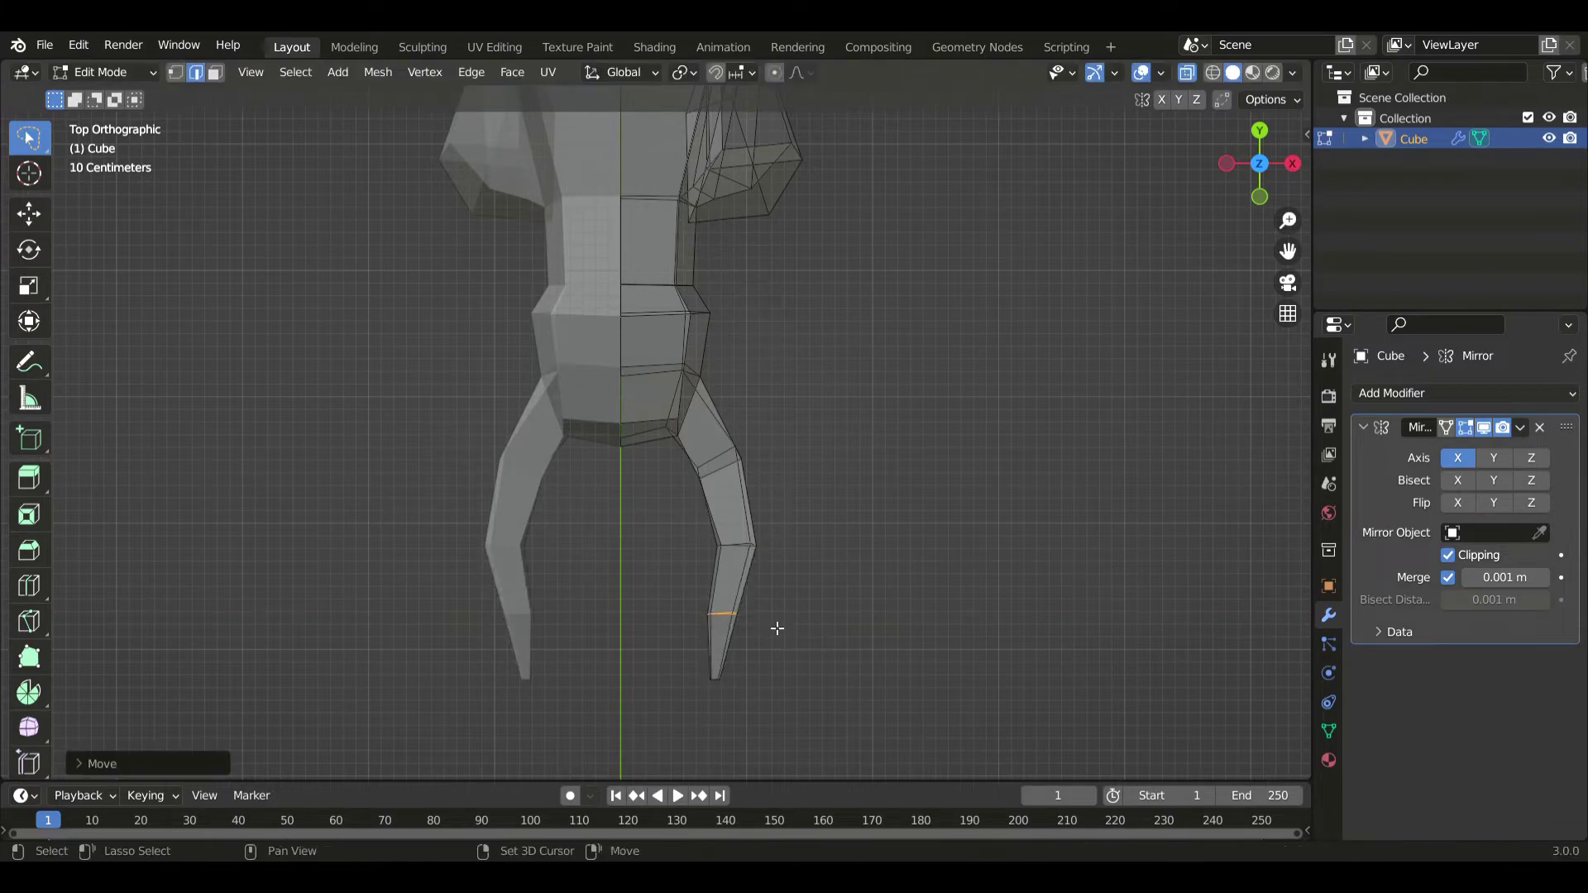
# - Create a smaller inner face in the head's front upper side face and move it slightly down and forward
pyautogui.hotkey('alt', 'z')
pyautogui.moveTo(896, 568); pyautogui.dragTo(839, 402, button='middle')
pyautogui.press('KP_3')
pyautogui.scroll(2, 794, 343)
pyautogui.press('3')
pyautogui.click(736, 281)
pyautogui.scroll(3, 839, 403)
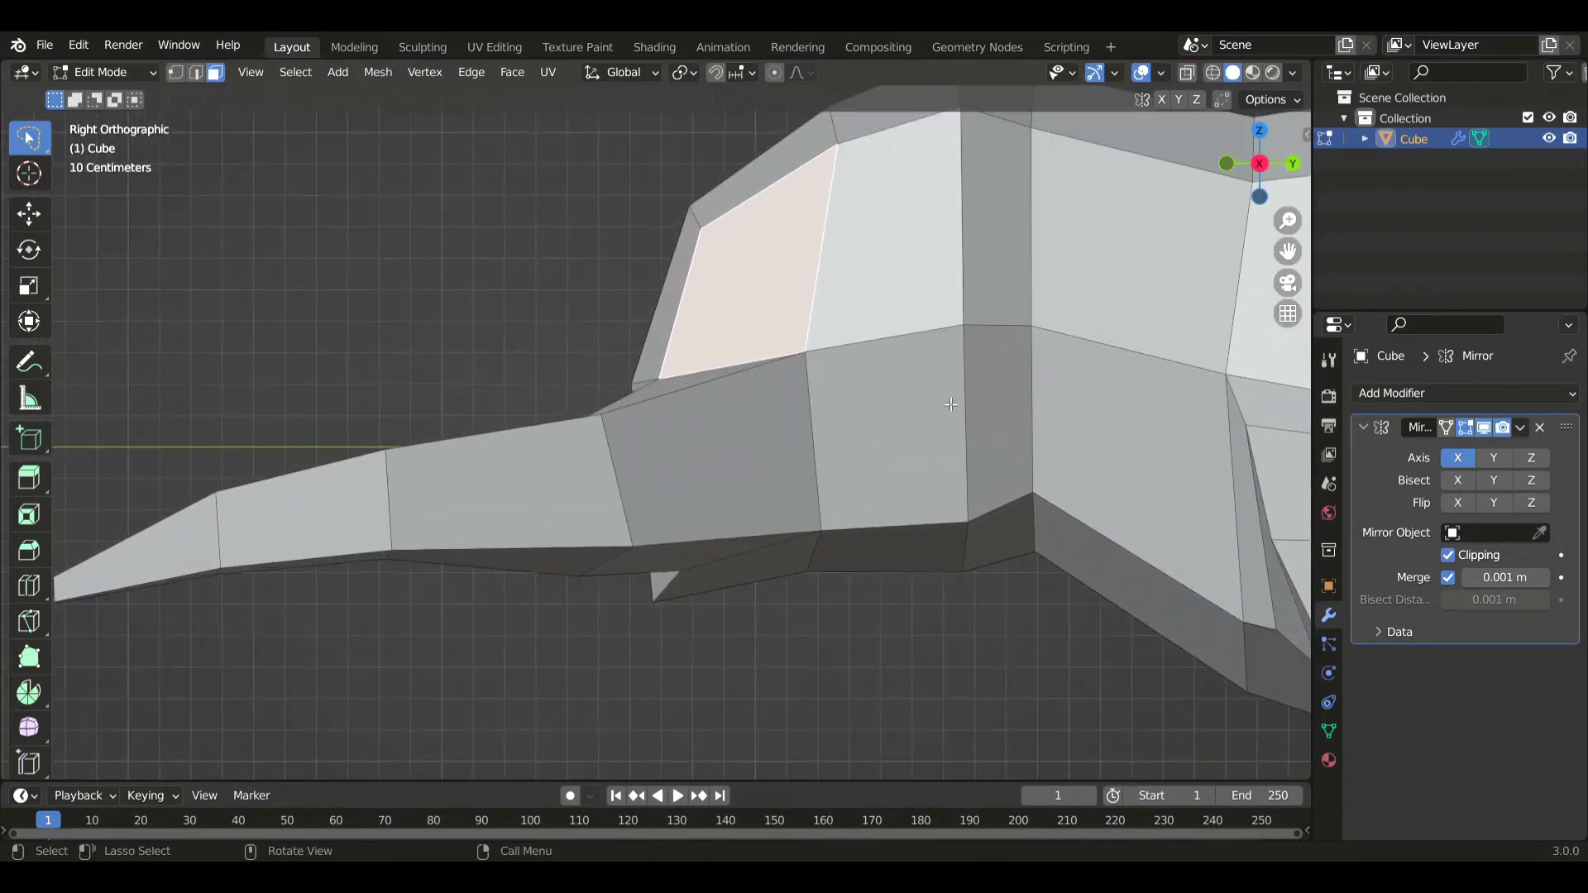
pyautogui.press('s')
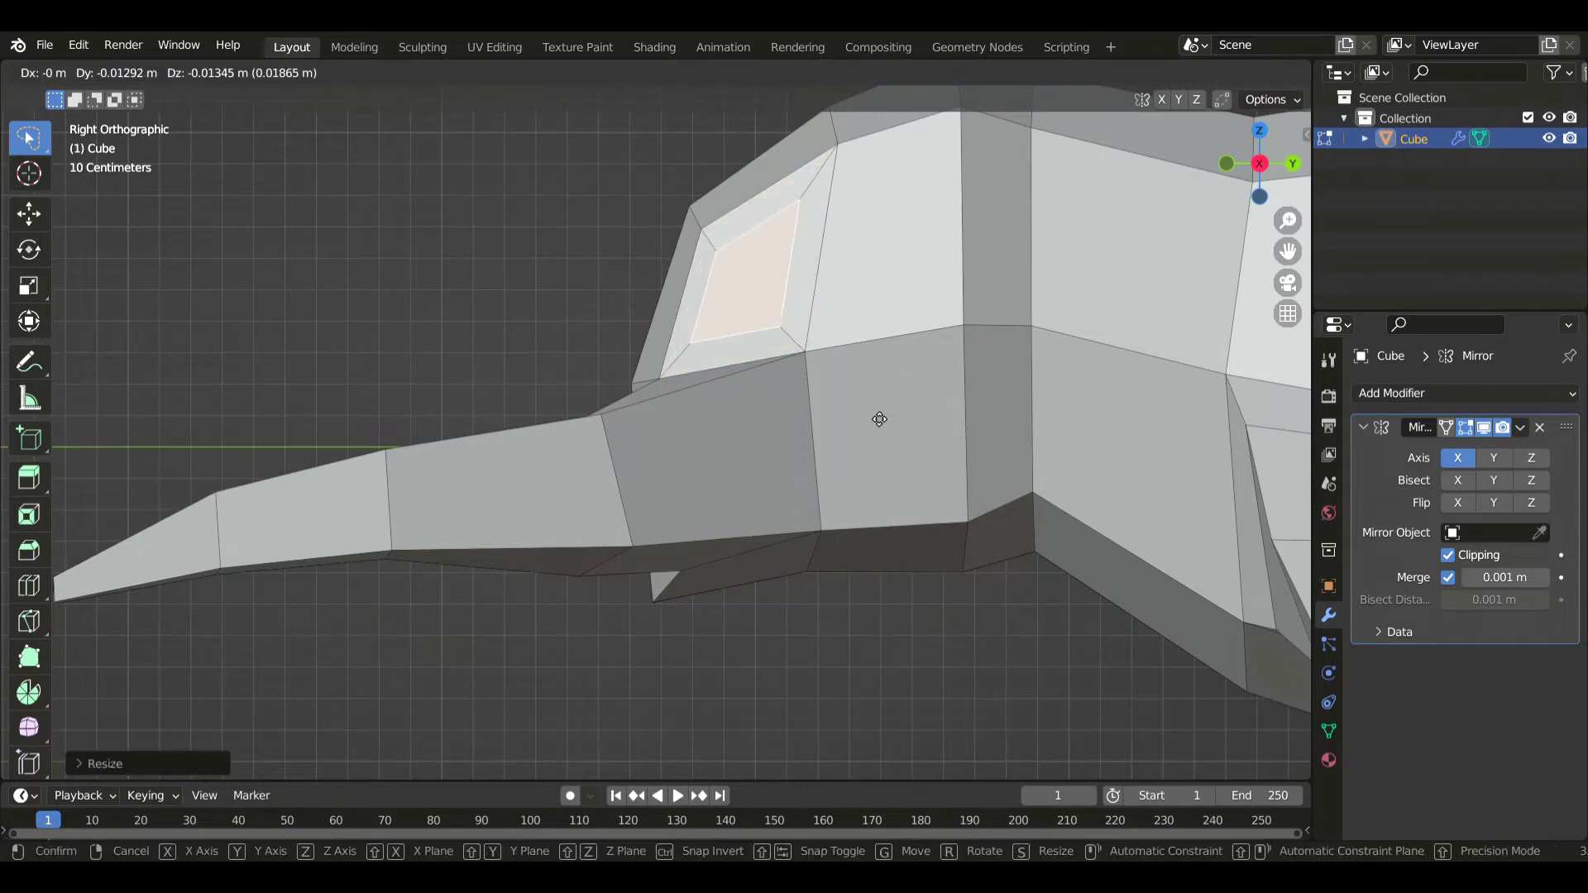
pyautogui.click(831, 422)
# - Move the head's vertical front edge beside the inner face inward along the X axis in the front view
pyautogui.press('KP_1')
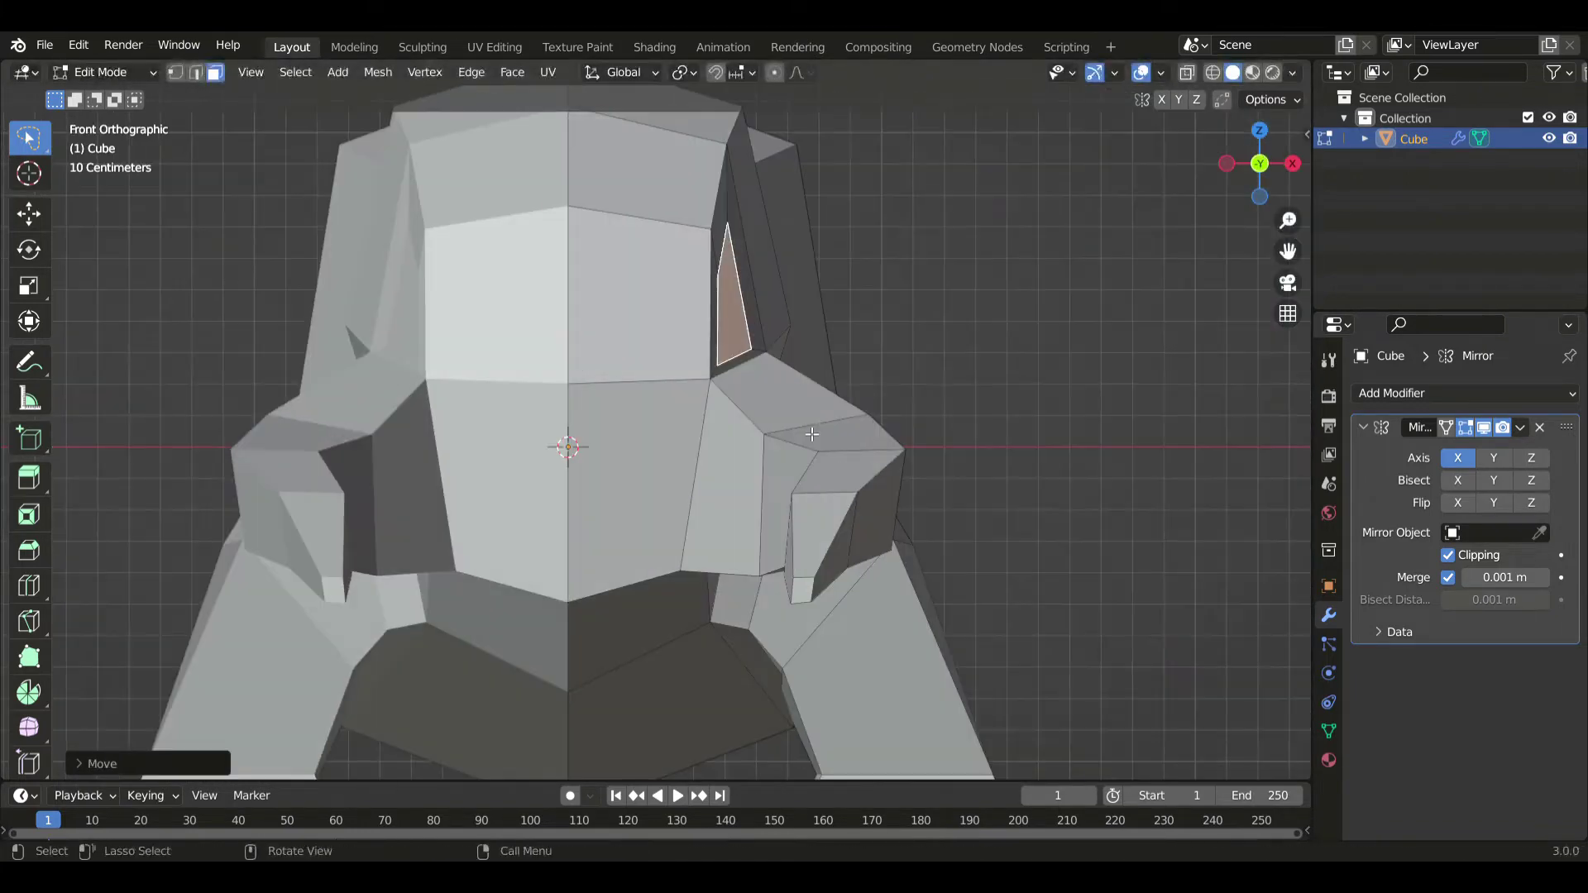
pyautogui.keyDown('alt'); pyautogui.click(711, 309); pyautogui.keyUp('alt')
pyautogui.press('g')
pyautogui.press('x')
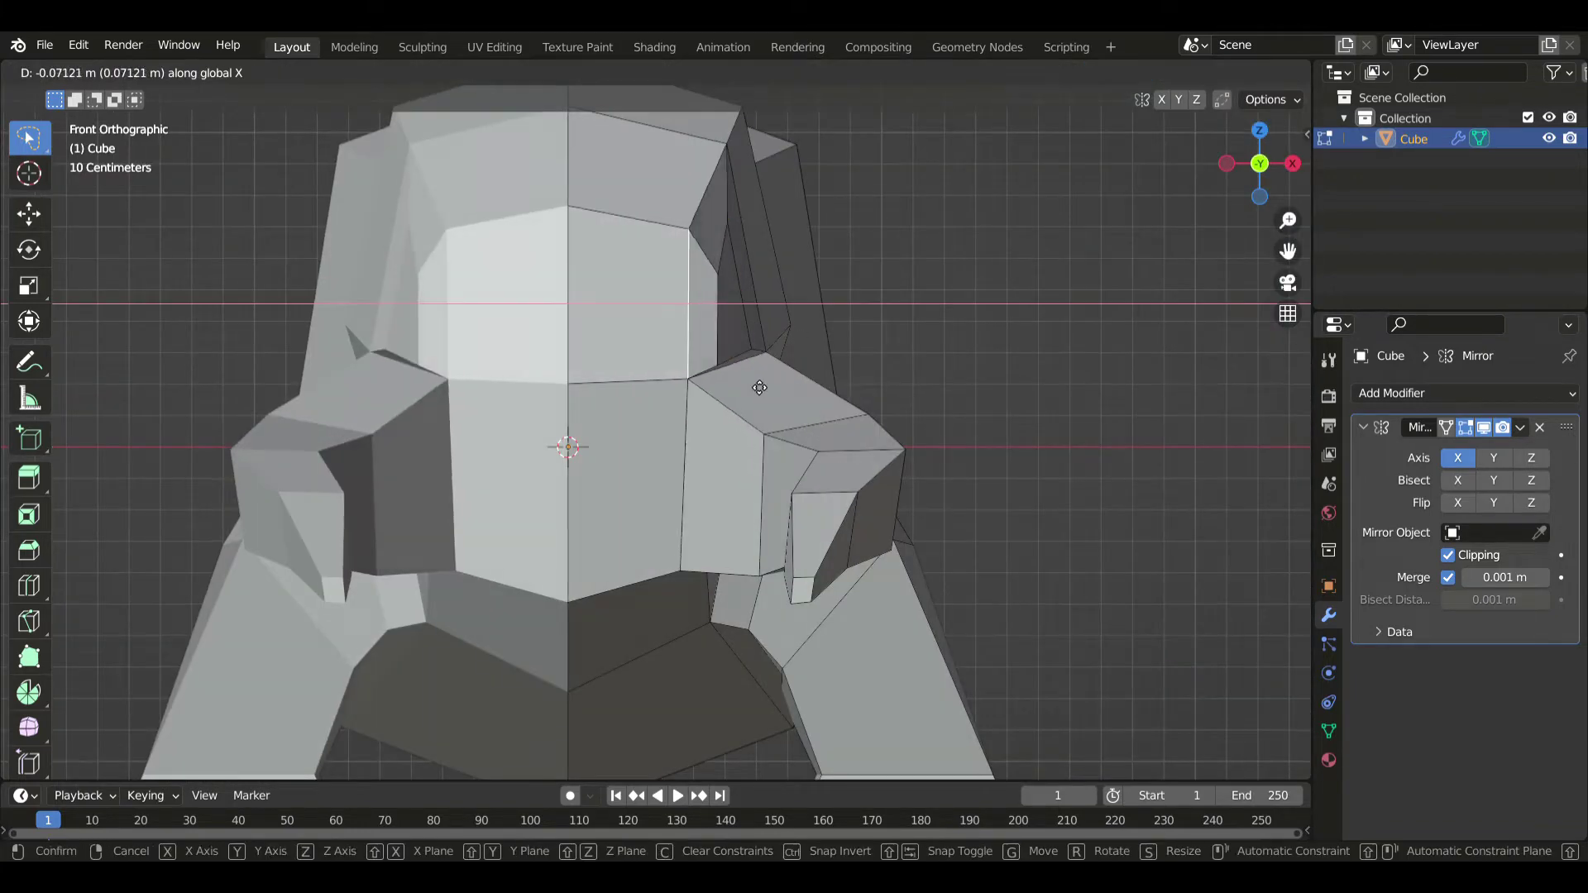
pyautogui.click(675, 382)
# - Rotate the inner side face of the head about the Z axis and move it inward in the front view
pyautogui.click(734, 321)
pyautogui.press('r')
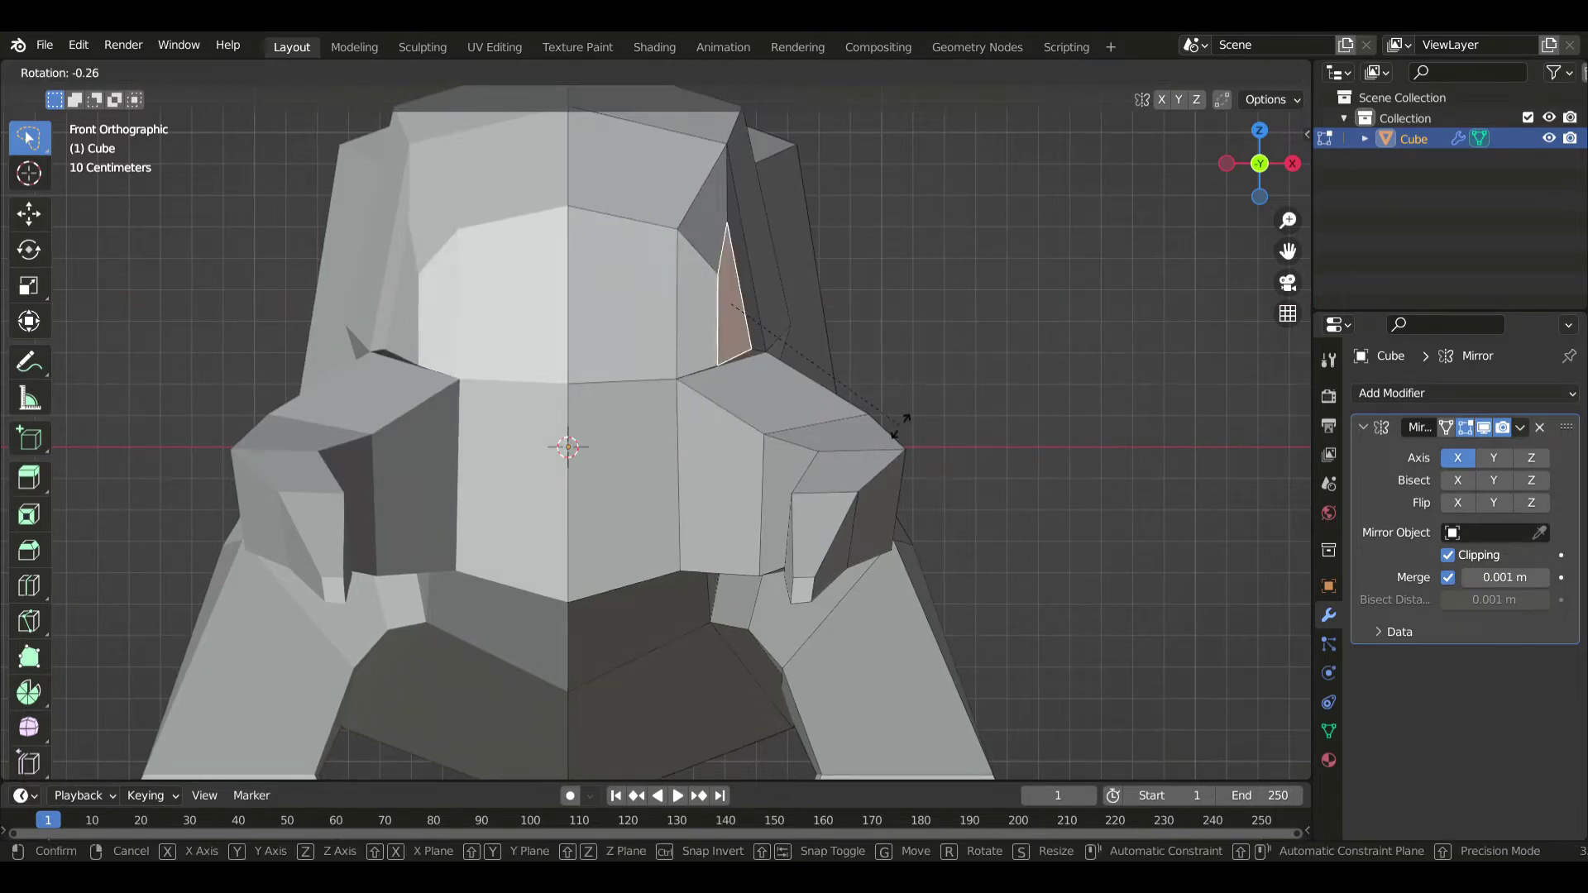
pyautogui.press('z')
pyautogui.click(879, 325)
pyautogui.press('g')
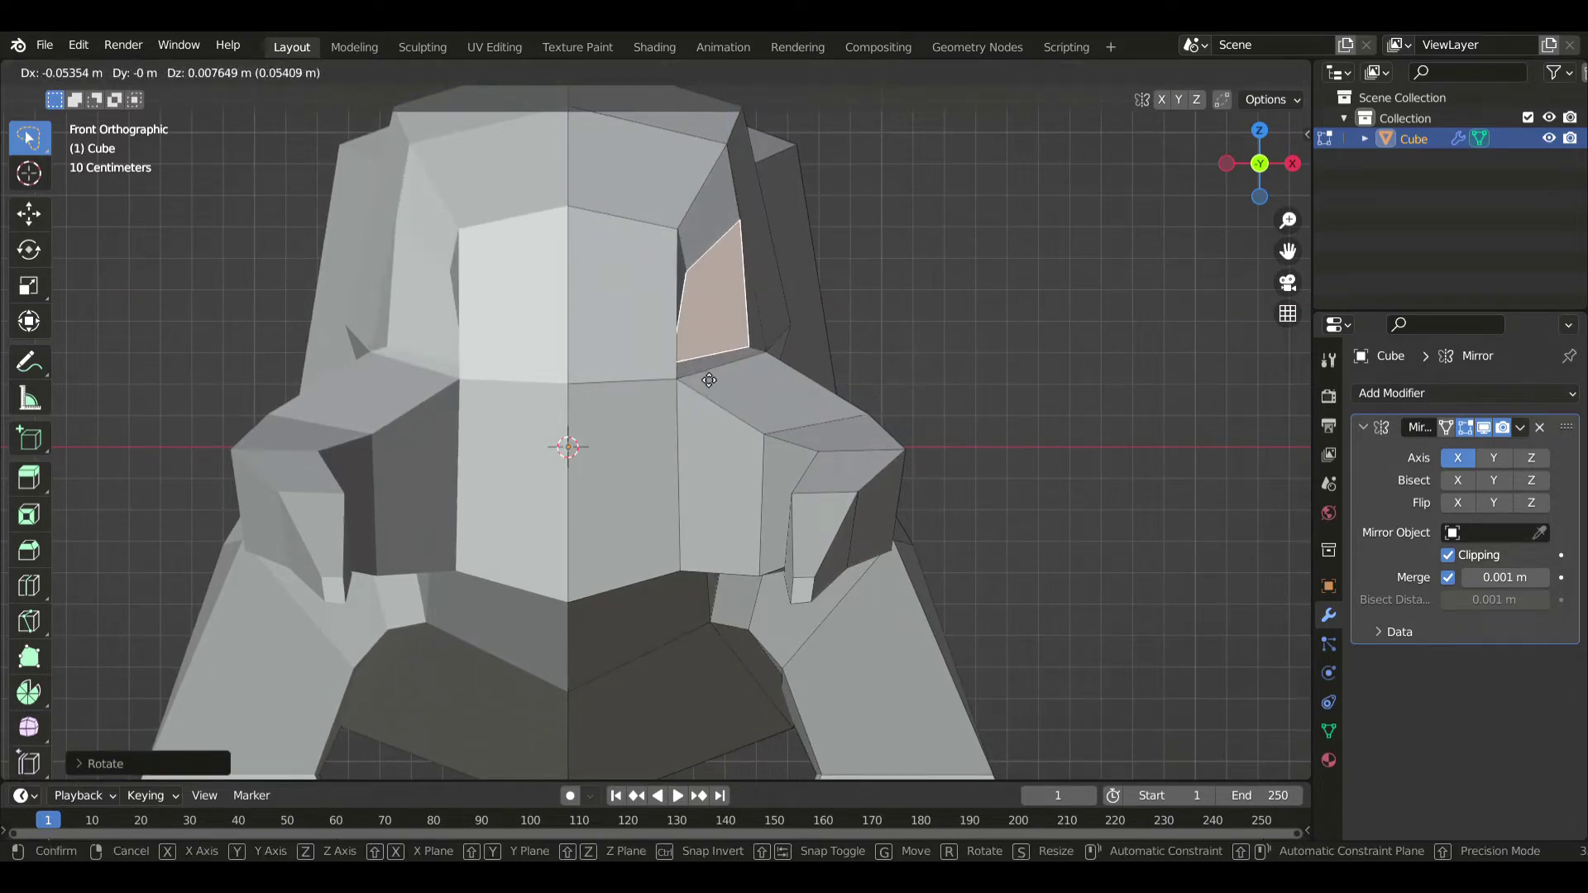
pyautogui.click(729, 389)
# - Move the vertex at the lower end of the head's front edge inward along the X axis
pyautogui.press('1')
pyautogui.click(708, 377)
pyautogui.press('g')
pyautogui.press('x')
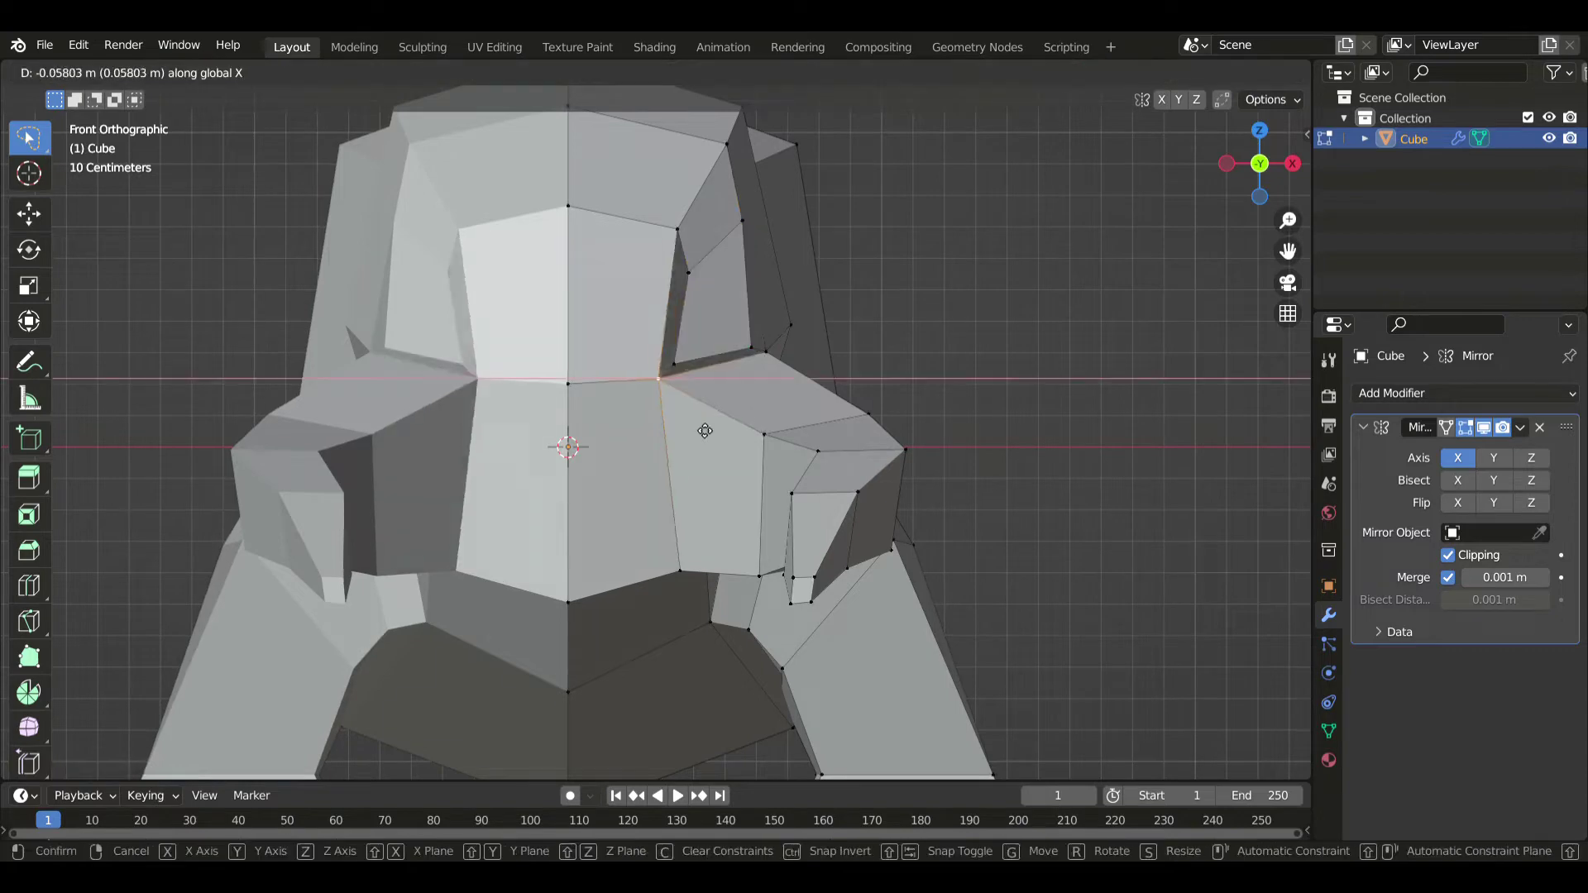
pyautogui.click(705, 437)
# - Reposition the upper front and upper rear vertices of the head's inner side face in the side view
pyautogui.scroll(-1, 705, 438)
pyautogui.scroll(-2, 705, 438)
pyautogui.moveTo(705, 437); pyautogui.dragTo(684, 539, button='middle')
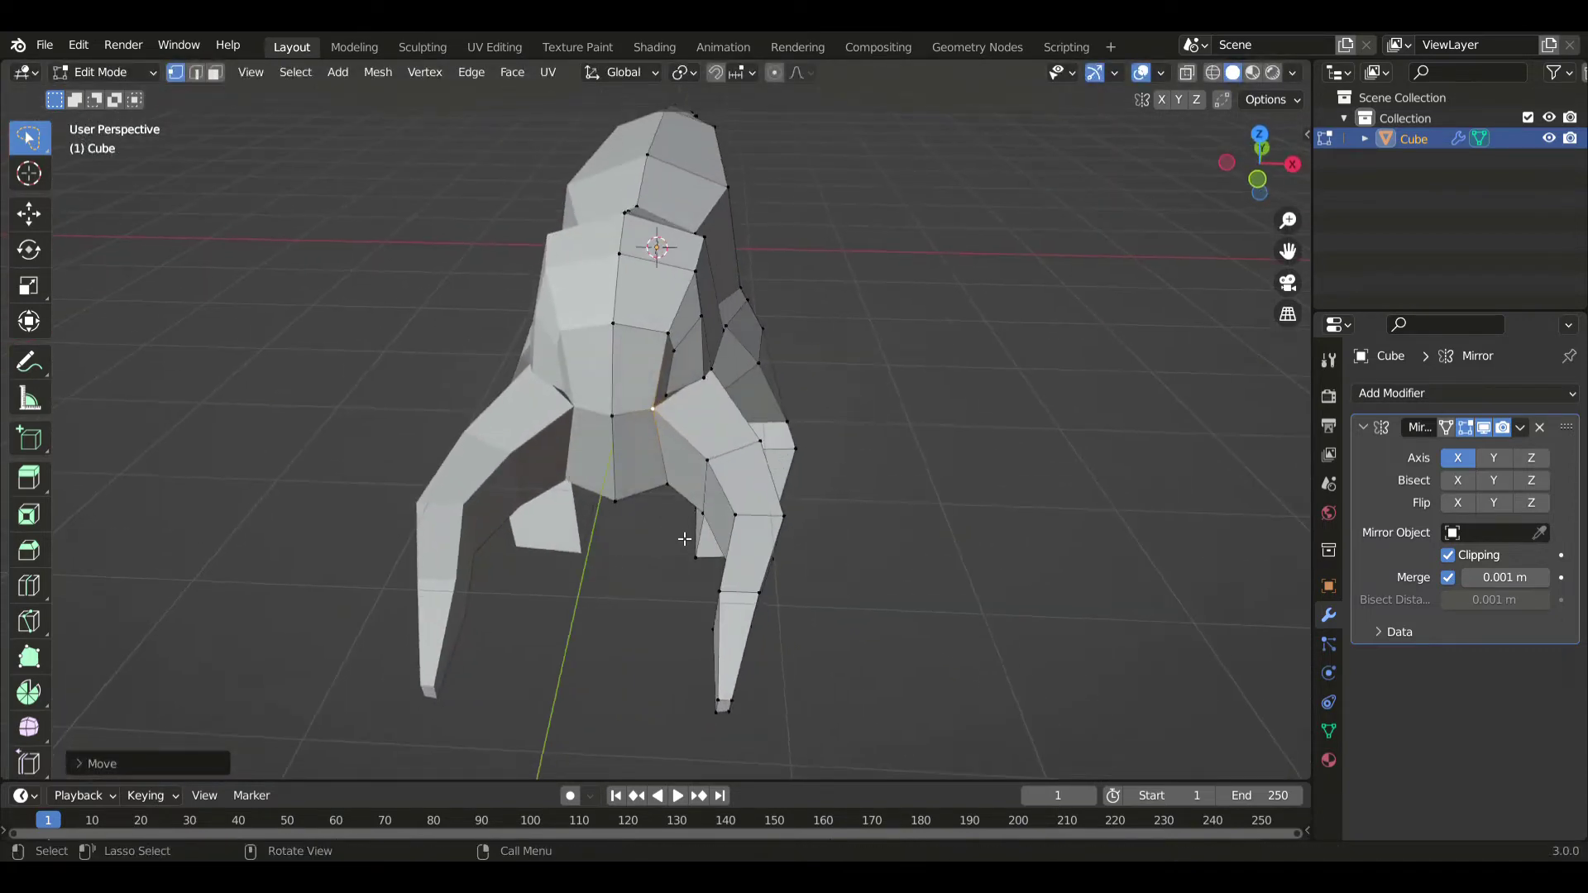
pyautogui.moveTo(759, 428); pyautogui.dragTo(656, 504, button='middle')
pyautogui.scroll(3, 747, 389)
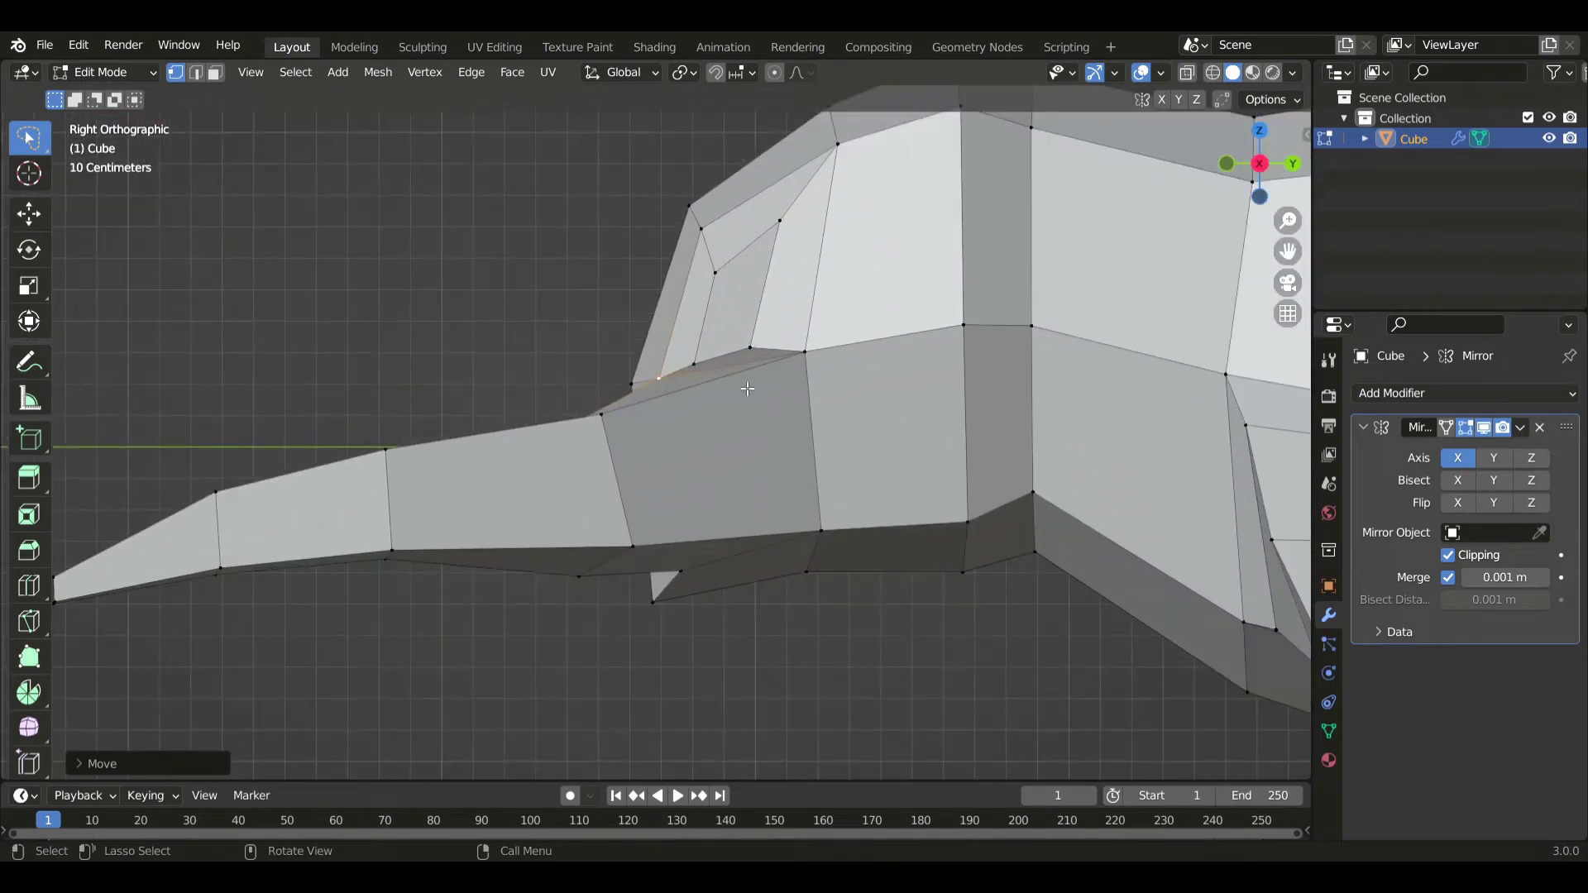
pyautogui.click(717, 281)
pyautogui.press('g')
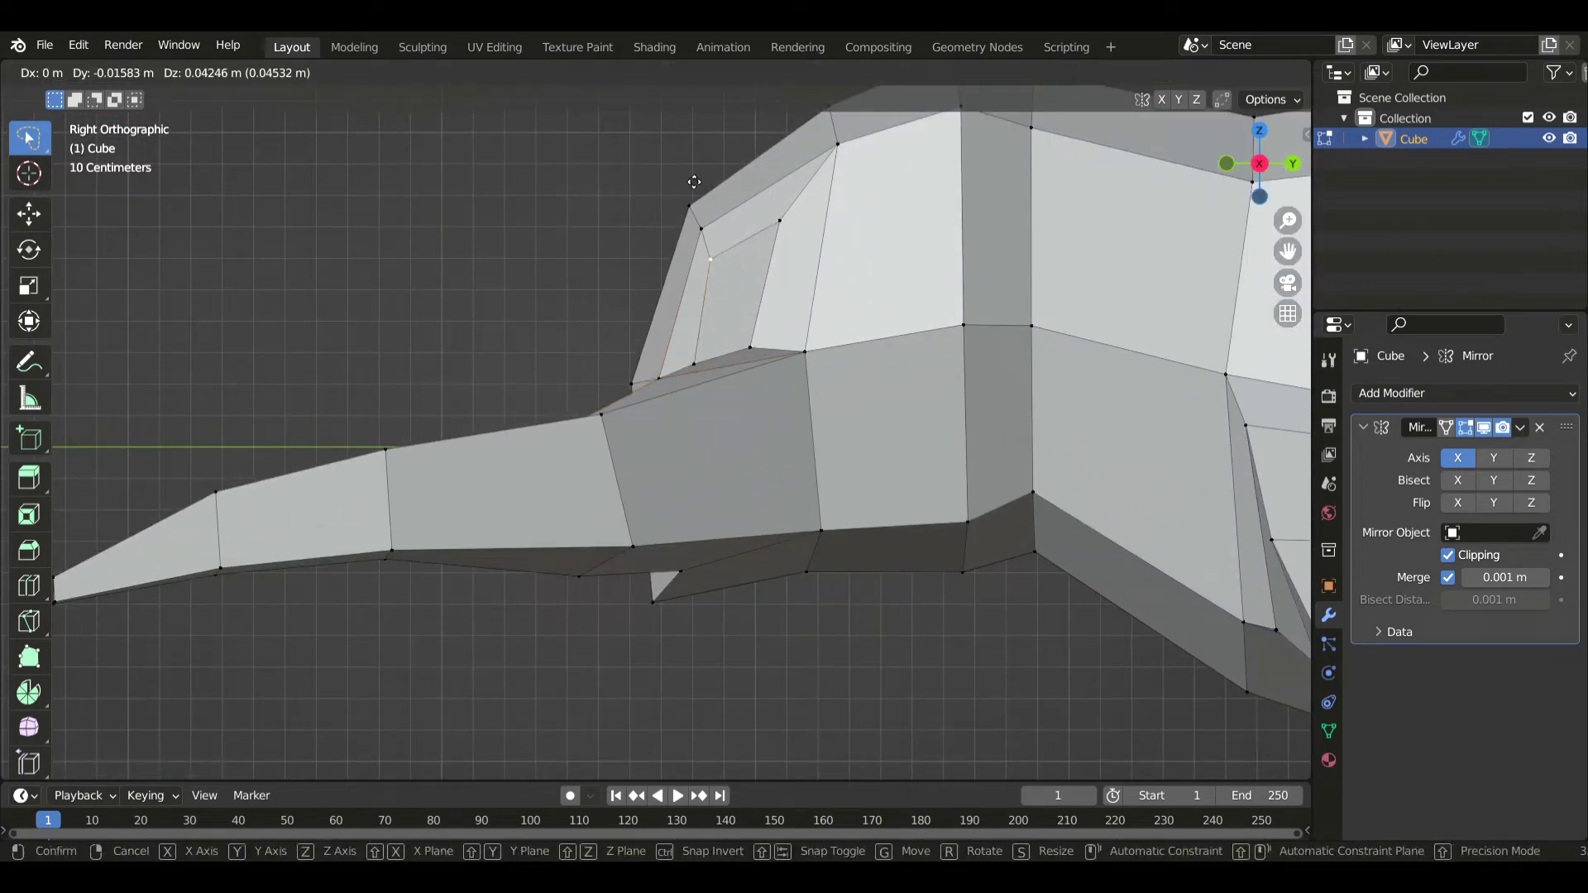
pyautogui.click(695, 181)
pyautogui.click(782, 224)
pyautogui.press('g')
pyautogui.click(776, 313)
pyautogui.click(721, 256)
pyautogui.press('g')
pyautogui.click(728, 246)
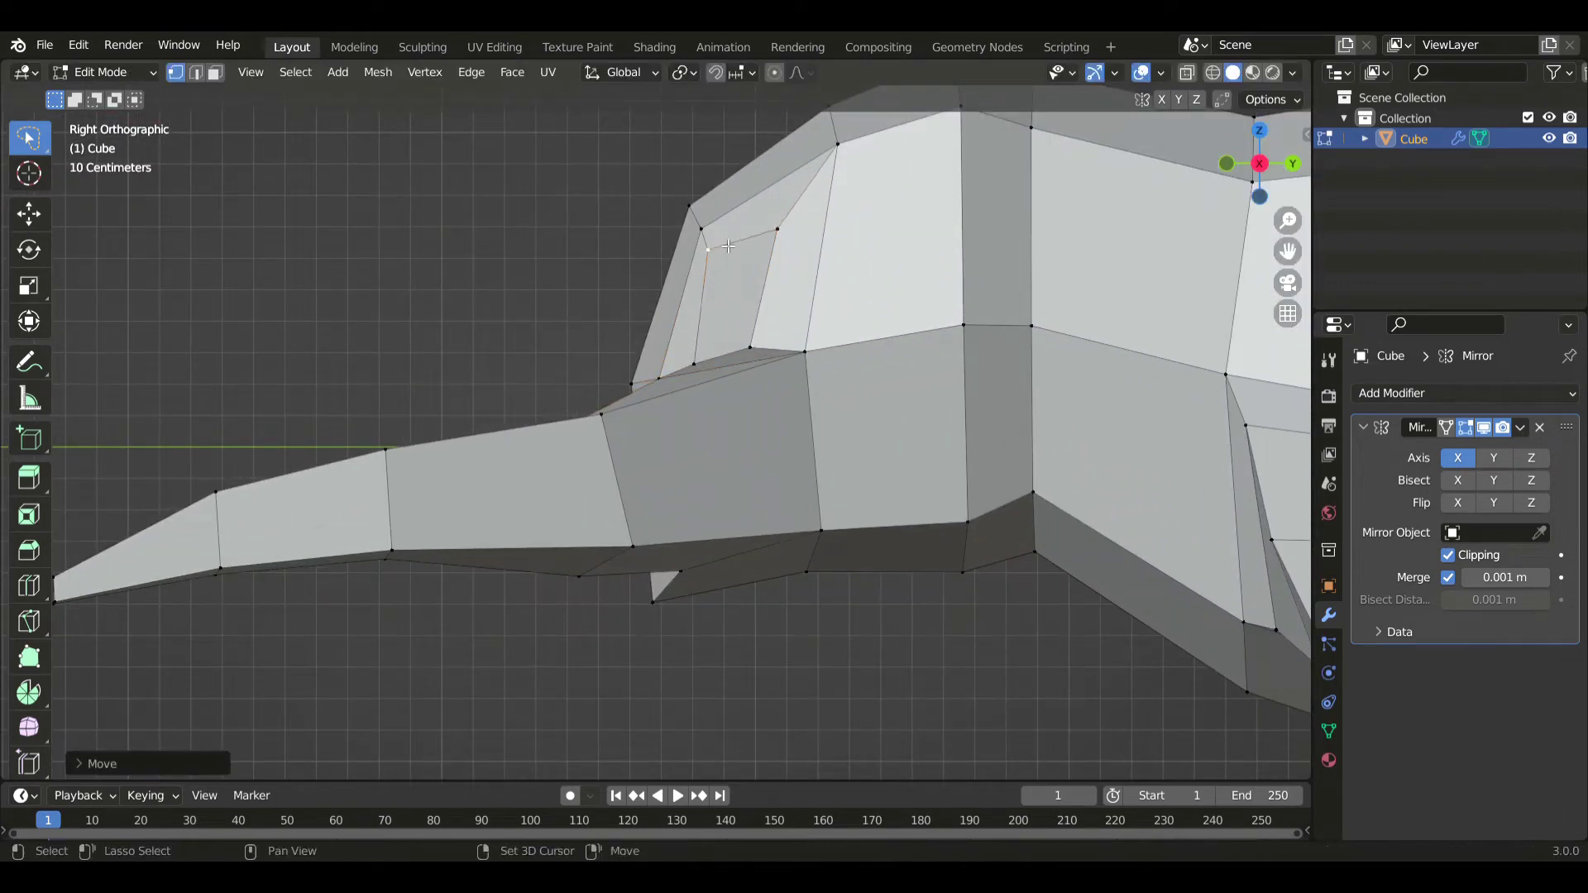
# - Rotate the head's inner side face in the front view and adjust its position along the X axis
pyautogui.press('KP_1')
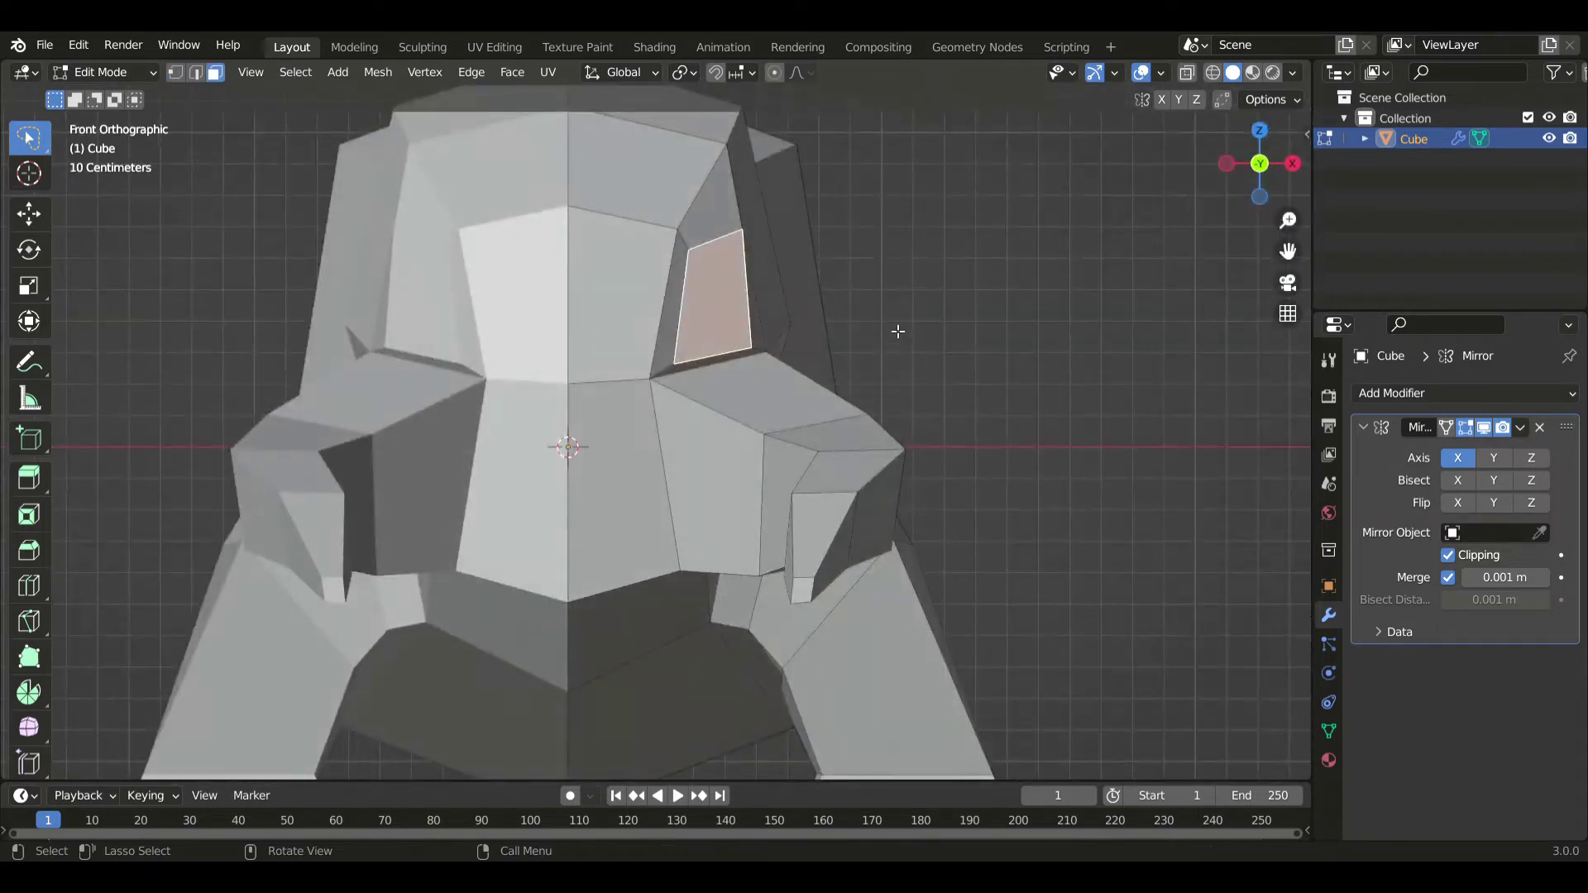
pyautogui.press('r')
pyautogui.click(902, 296)
pyautogui.press('g')
pyautogui.press('x')
pyautogui.click(867, 304)
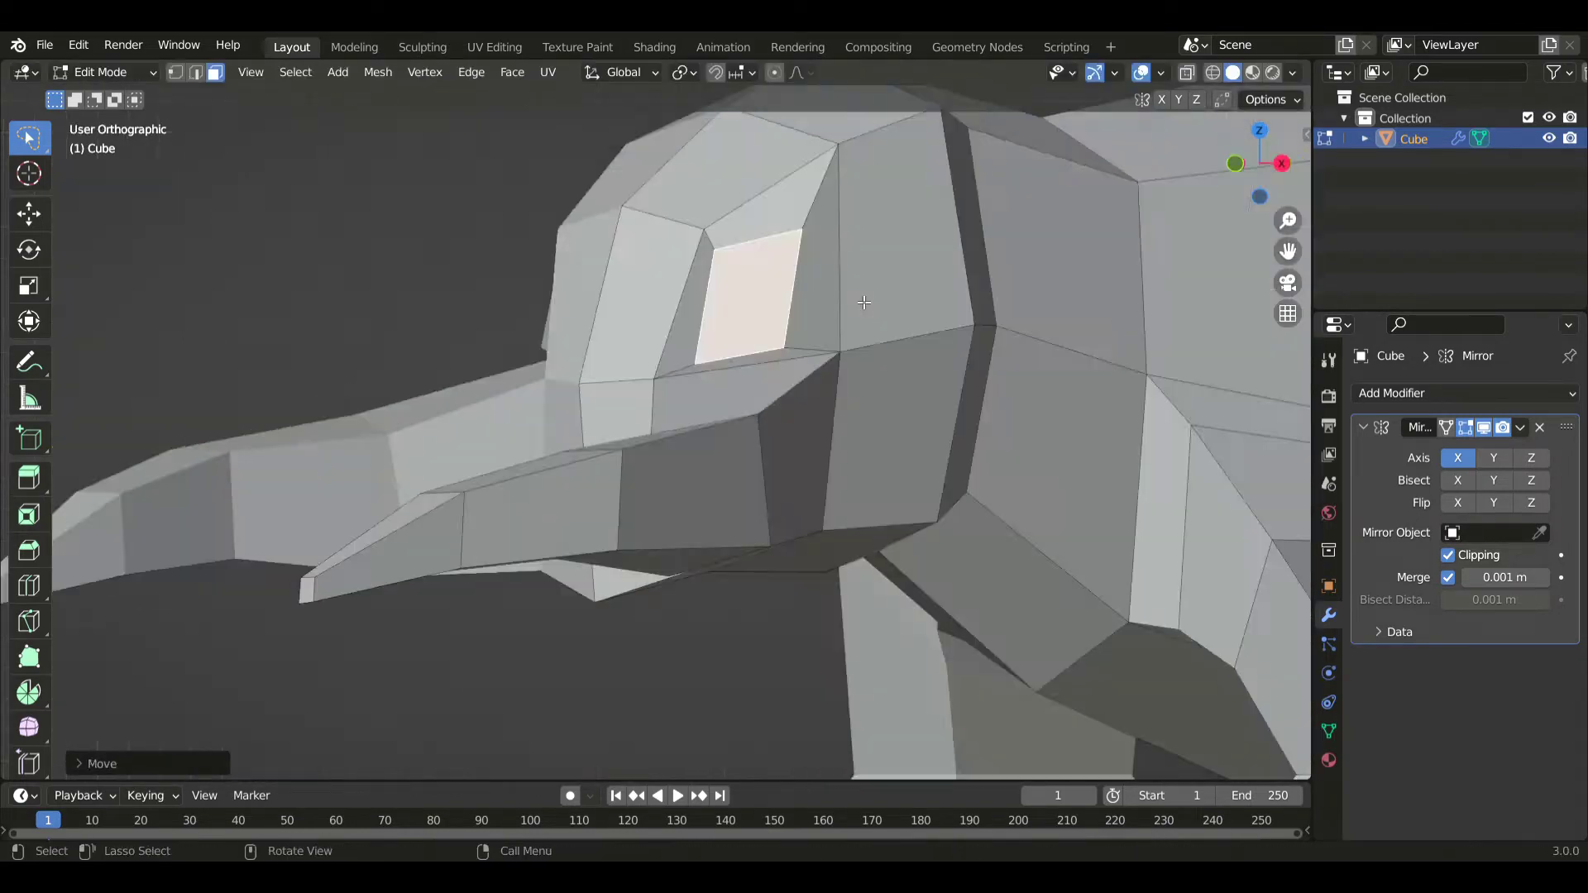
# - Reposition the upper rear and lower front vertices of the head's inset eye face in the side view
pyautogui.press('KP_3')
pyautogui.scroll(-3, 861, 356)
pyautogui.click(768, 289)
pyautogui.press('g')
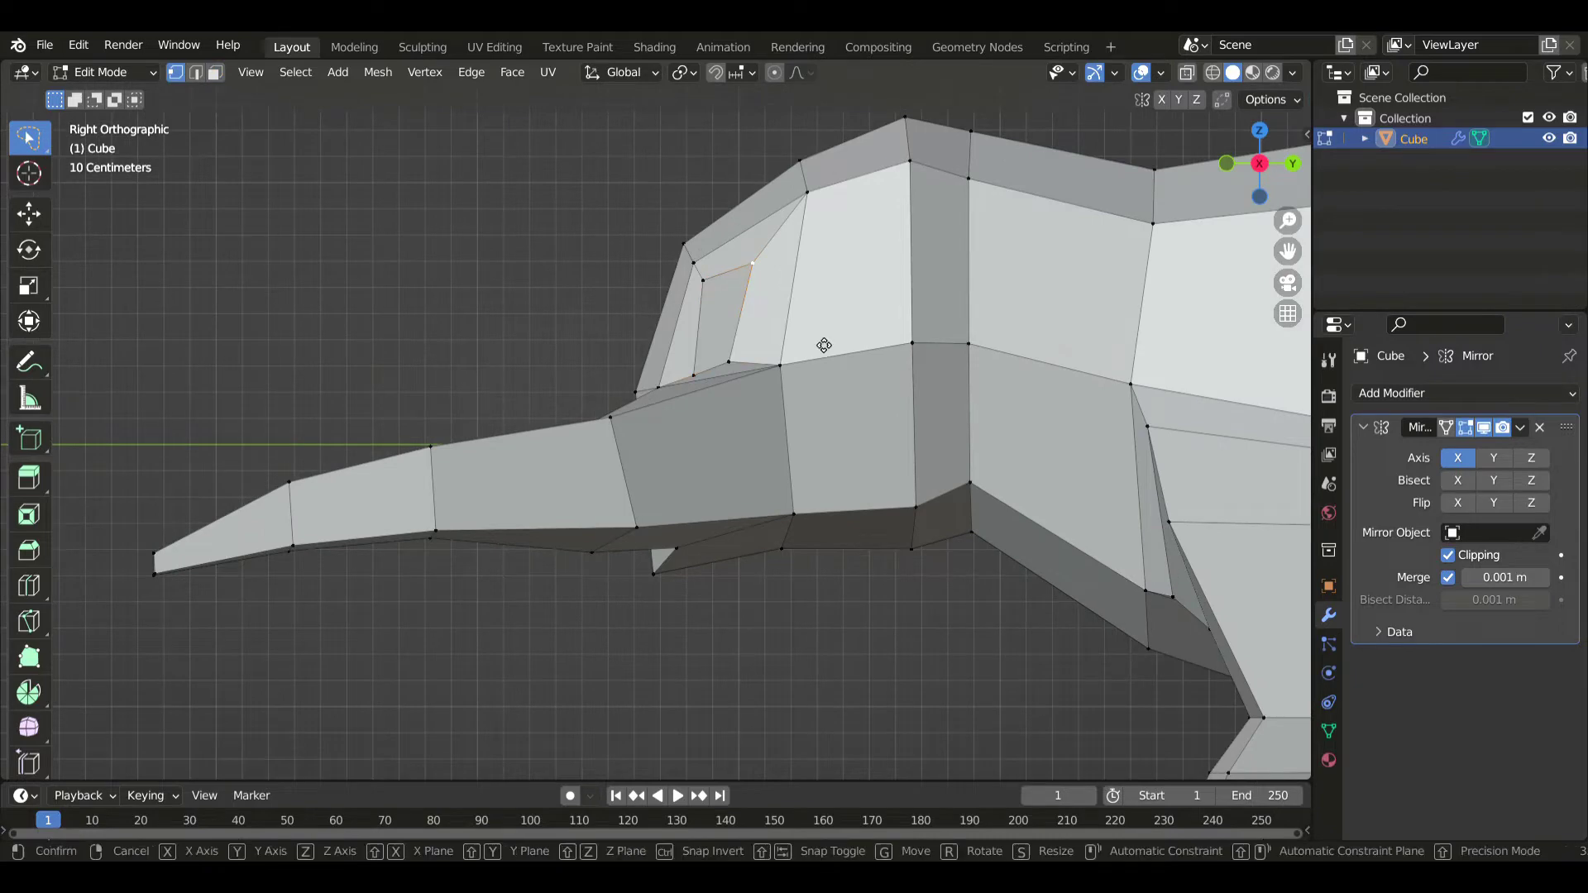
pyautogui.click(714, 341)
pyautogui.click(703, 374)
pyautogui.press('g')
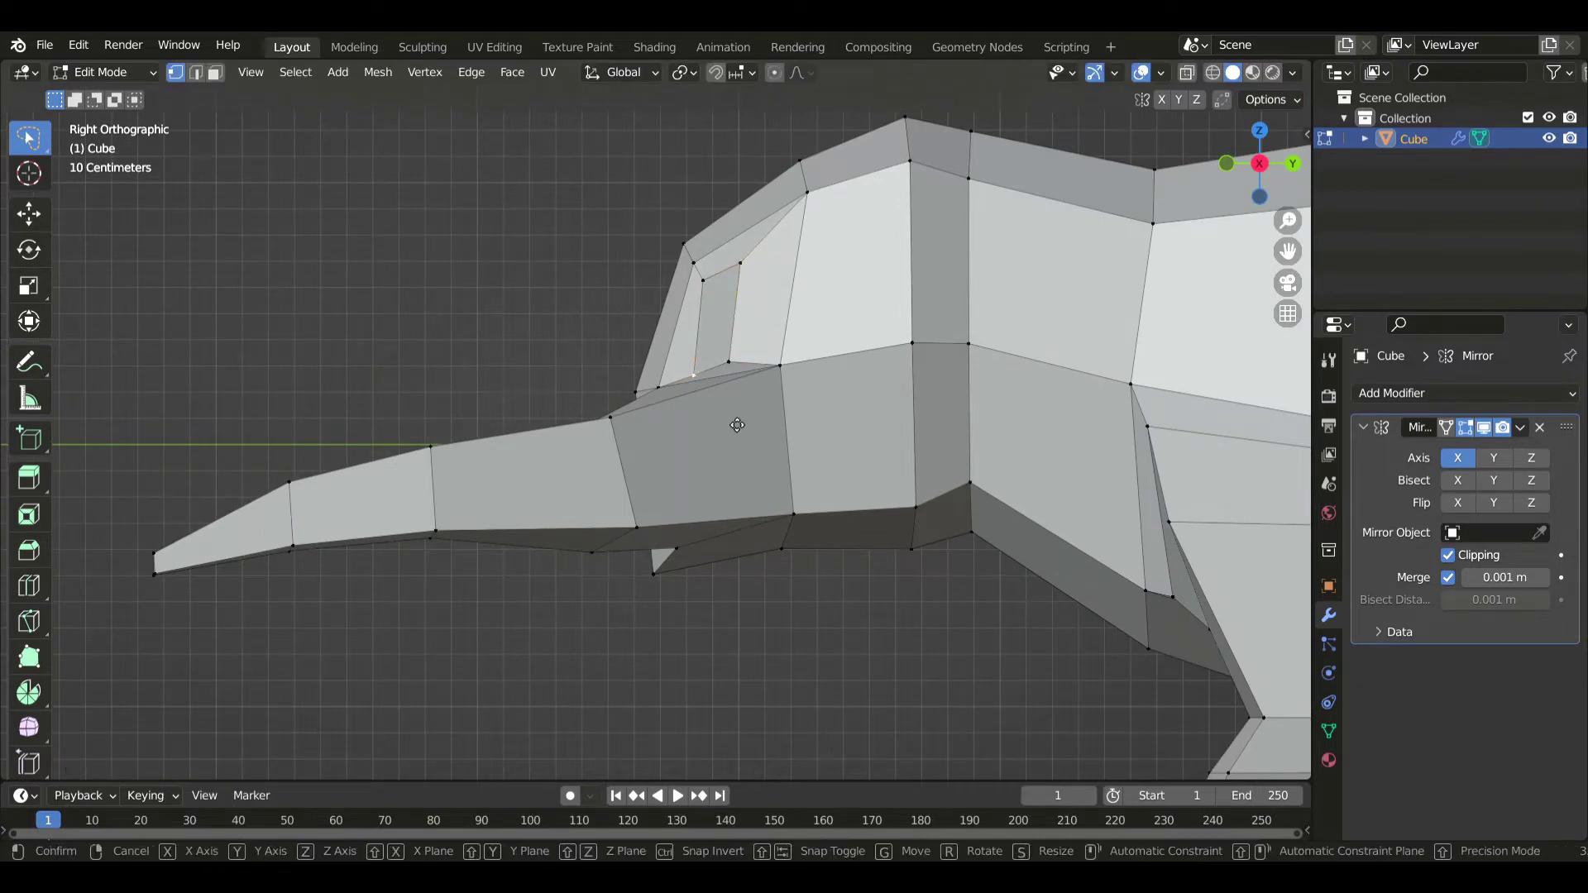
pyautogui.click(737, 411)
# - Select the two front segments of the head prong through the mesh, rotate them and raise them slightly in the side view
pyautogui.scroll(-7, 739, 418)
pyautogui.scroll(5, 736, 482)
pyautogui.hotkey('alt', 'z')
pyautogui.moveTo(550, 574)
pyautogui.mouseDown()
pyautogui.moveTo(414, 374)
pyautogui.moveTo(446, 538)
pyautogui.mouseUp()
pyautogui.moveTo(421, 617)
pyautogui.keyDown('shift'); pyautogui.mouseDown()
pyautogui.moveTo(363, 410)
pyautogui.moveTo(319, 571)
pyautogui.mouseUp(); pyautogui.keyUp('shift')
pyautogui.press('r')
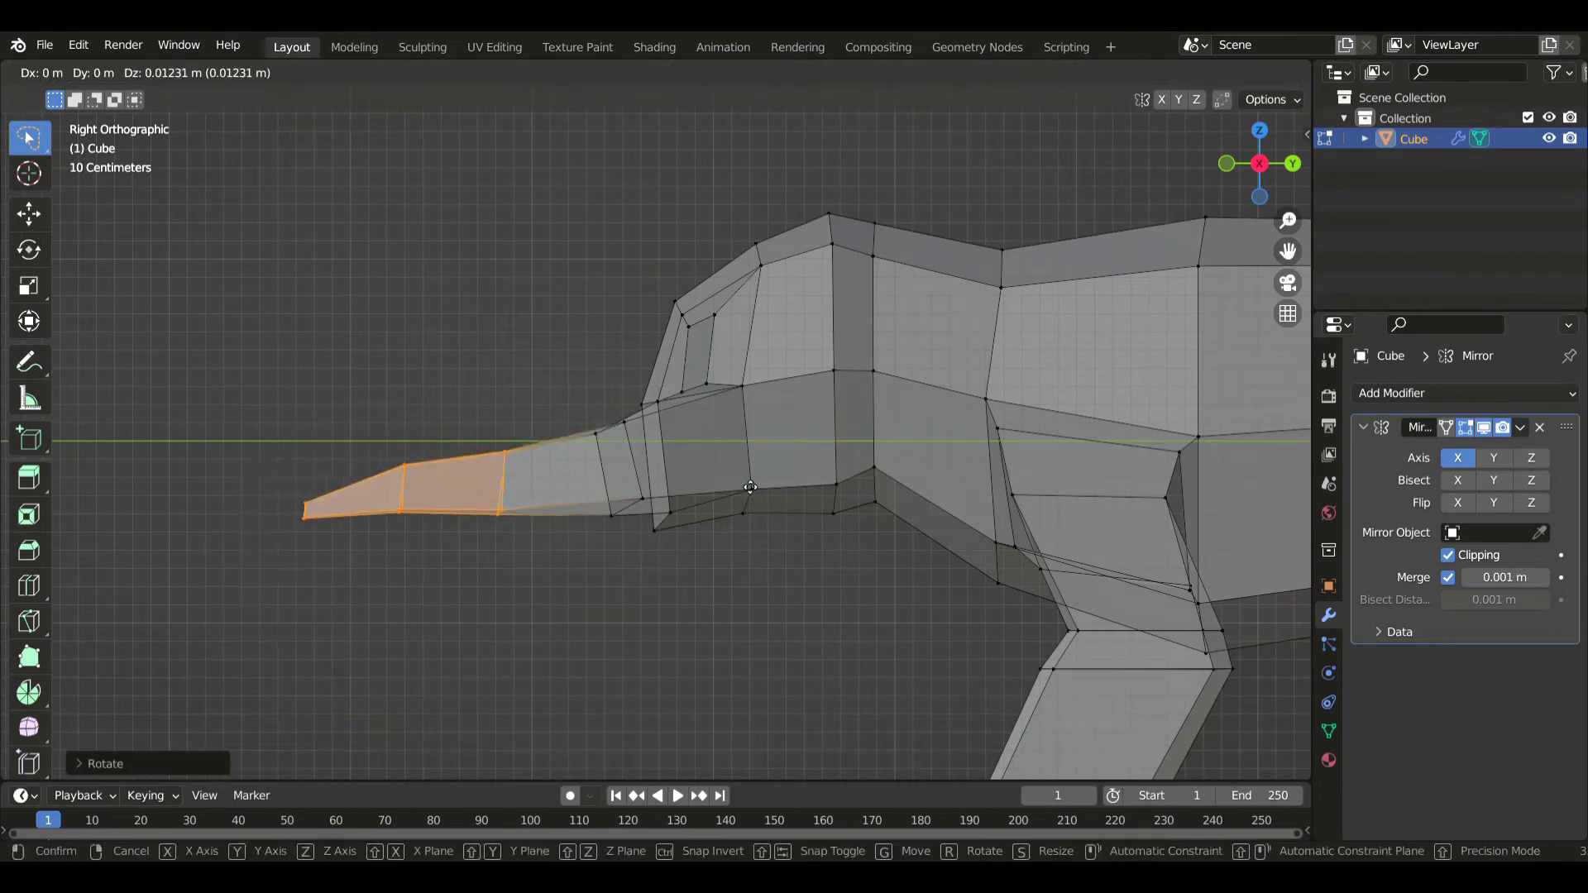
pyautogui.click(753, 484)
pyautogui.hotkey('alt', 'z')
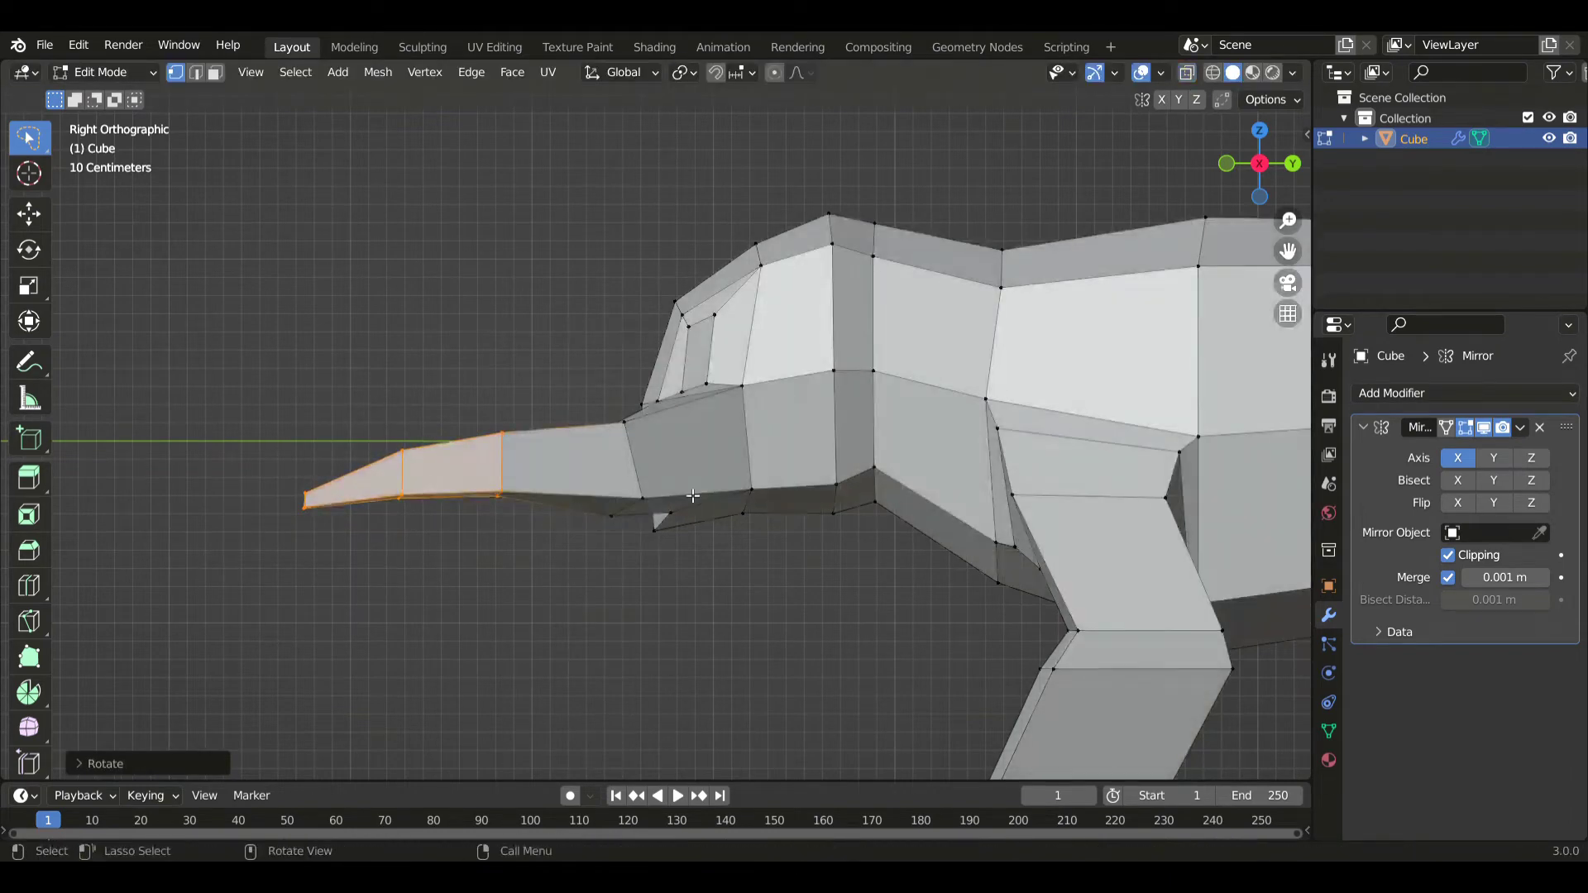
# - Add a loop cut around the rear body section just ahead of the tail and adjust it with an edge slide
pyautogui.scroll(-4, 694, 496)
pyautogui.keyDown('shift'); pyautogui.moveTo(933, 496); pyautogui.dragTo(593, 462, button='middle'); pyautogui.keyUp('shift')
pyautogui.keyDown('shift'); pyautogui.moveTo(699, 511); pyautogui.dragTo(606, 481, button='middle'); pyautogui.keyUp('shift')
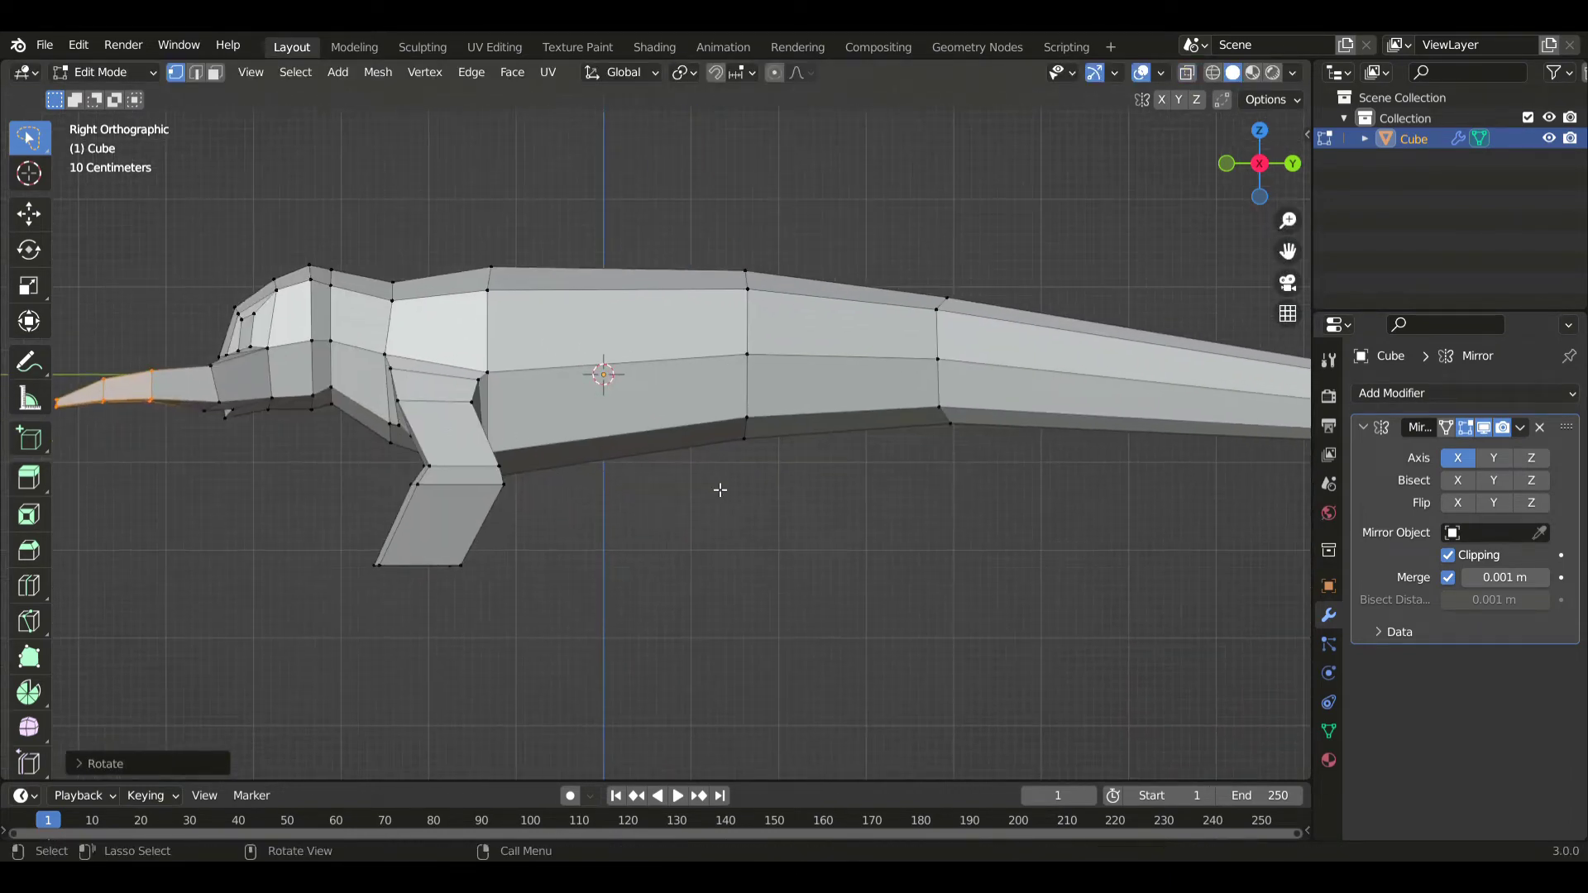
pyautogui.click(28, 586)
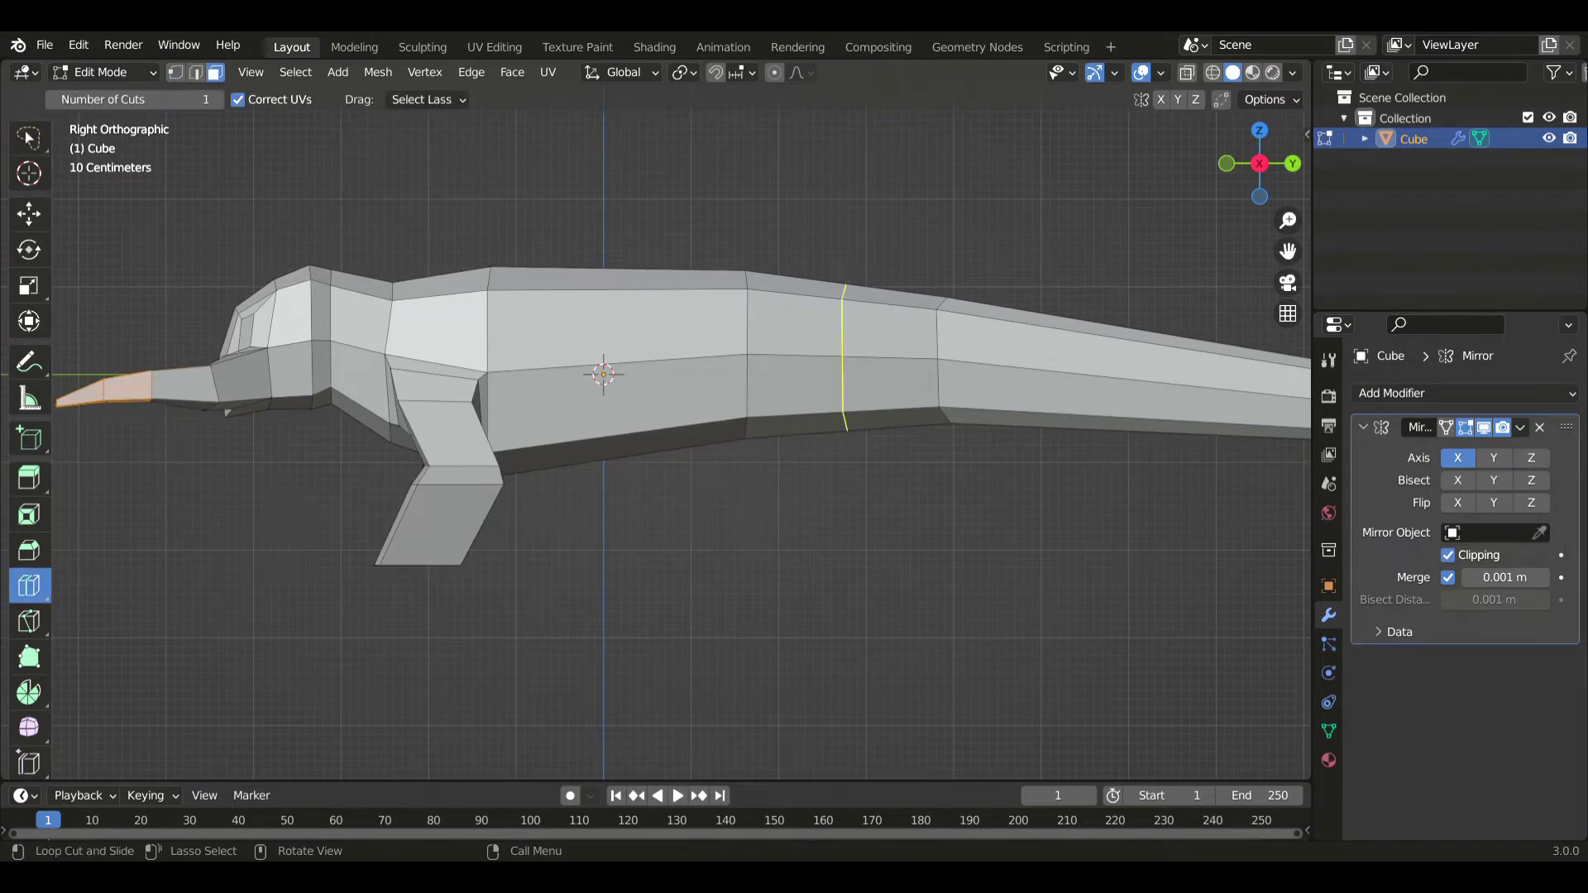
pyautogui.click(844, 397)
pyautogui.click(31, 145)
pyautogui.keyDown('shift'); pyautogui.moveTo(848, 390); pyautogui.dragTo(721, 395, button='middle'); pyautogui.keyUp('shift')
pyautogui.press('g')
pyautogui.press('g')
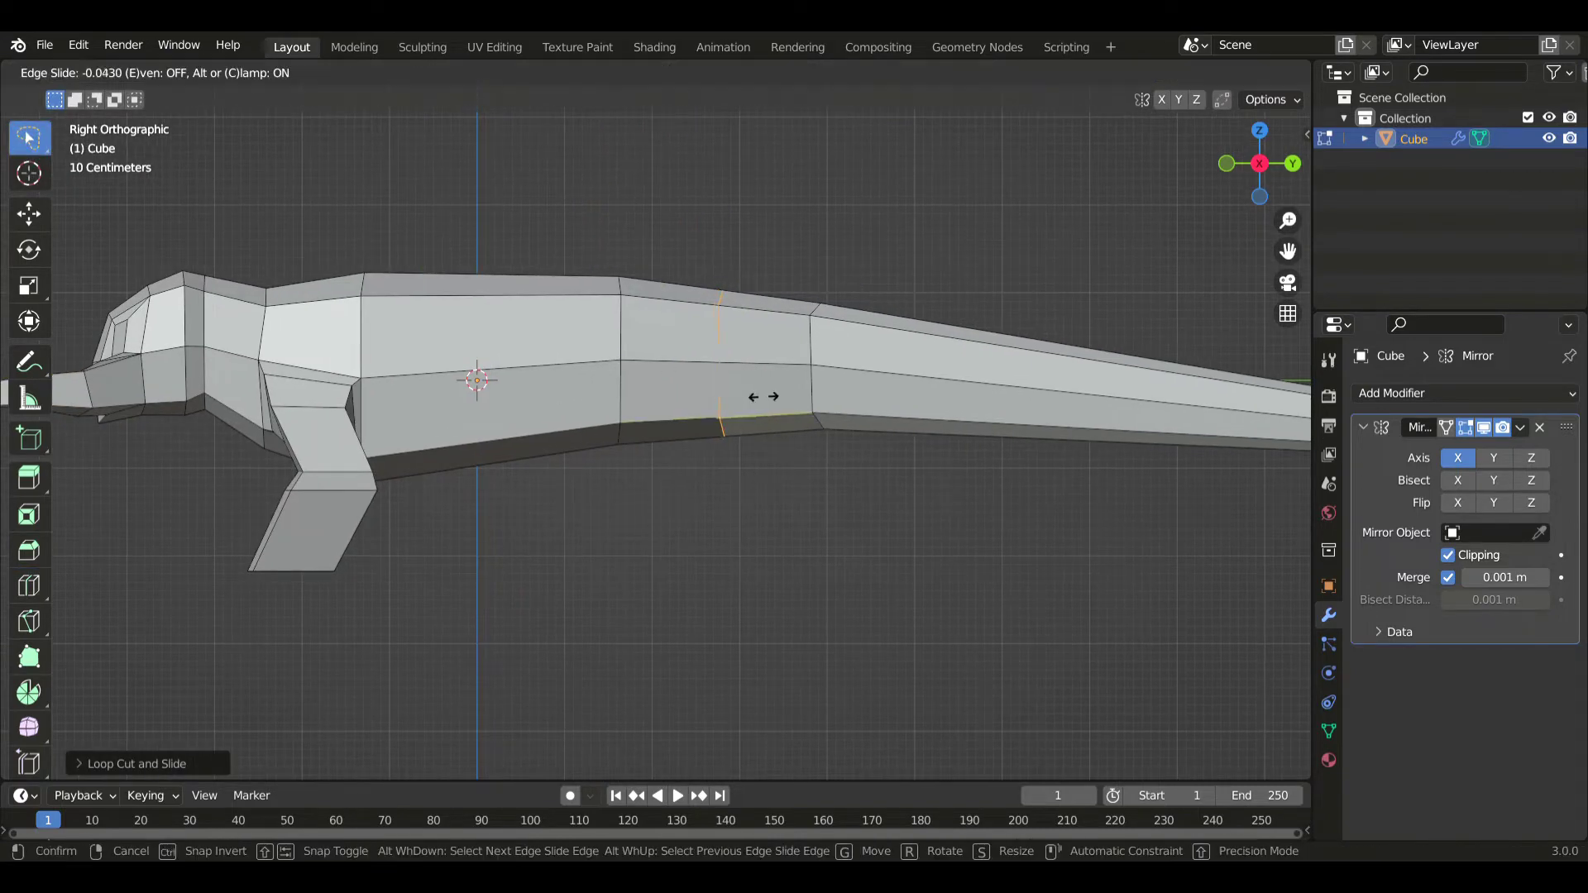
pyautogui.click(771, 389)
# - Extrude the lower side face ahead of the new loop outward in the top view and scale it down as a hind-leg base
pyautogui.press('3')
pyautogui.click(705, 392)
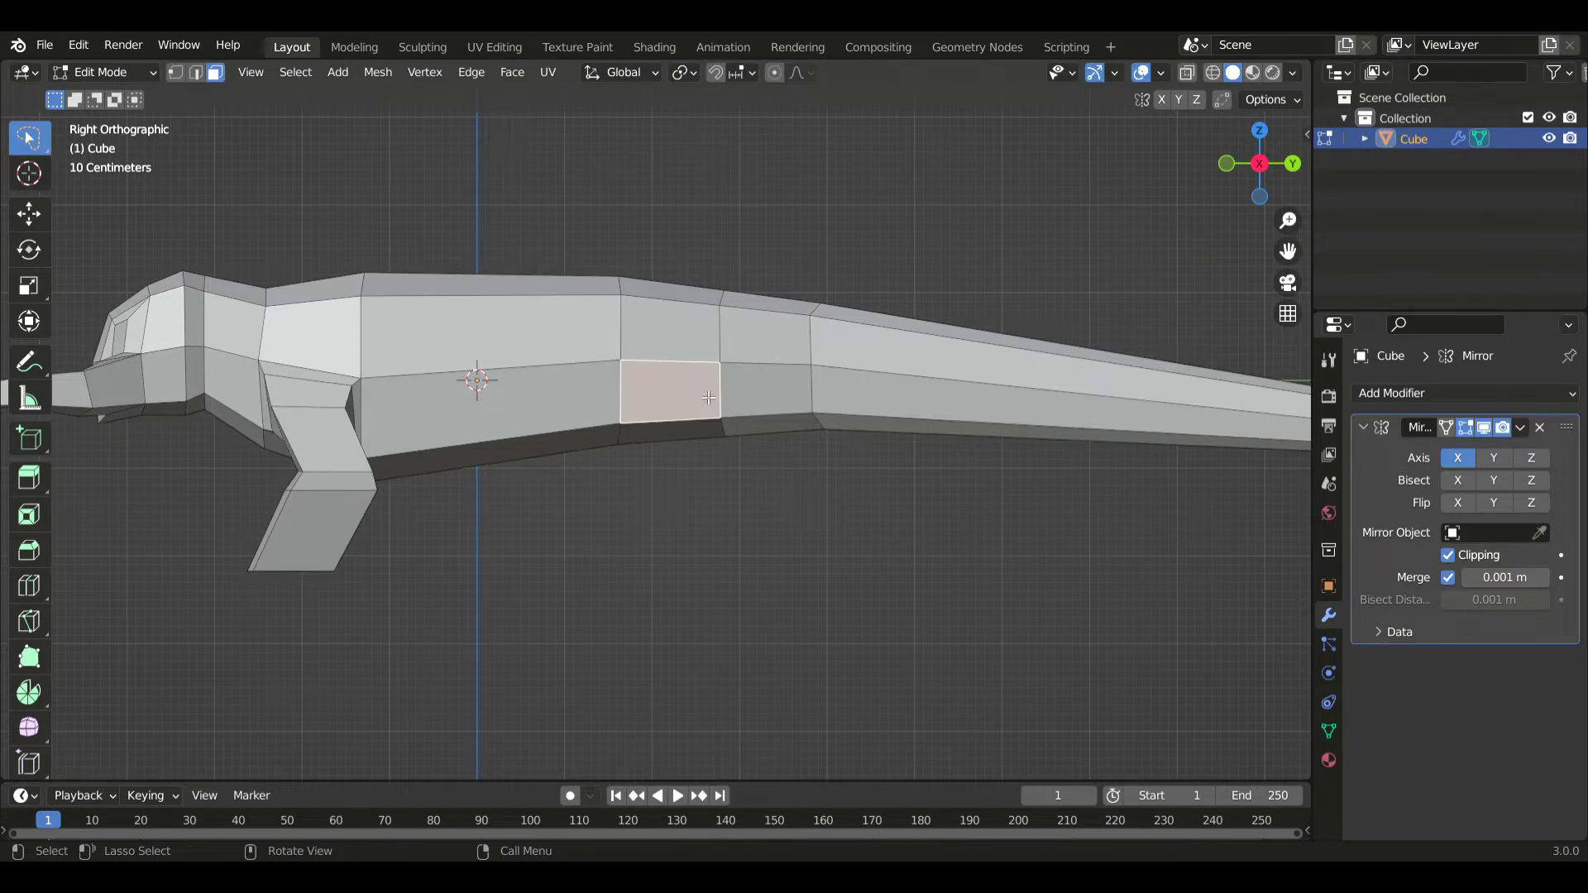
pyautogui.press('KP_7')
pyautogui.press('e')
pyautogui.click(851, 469)
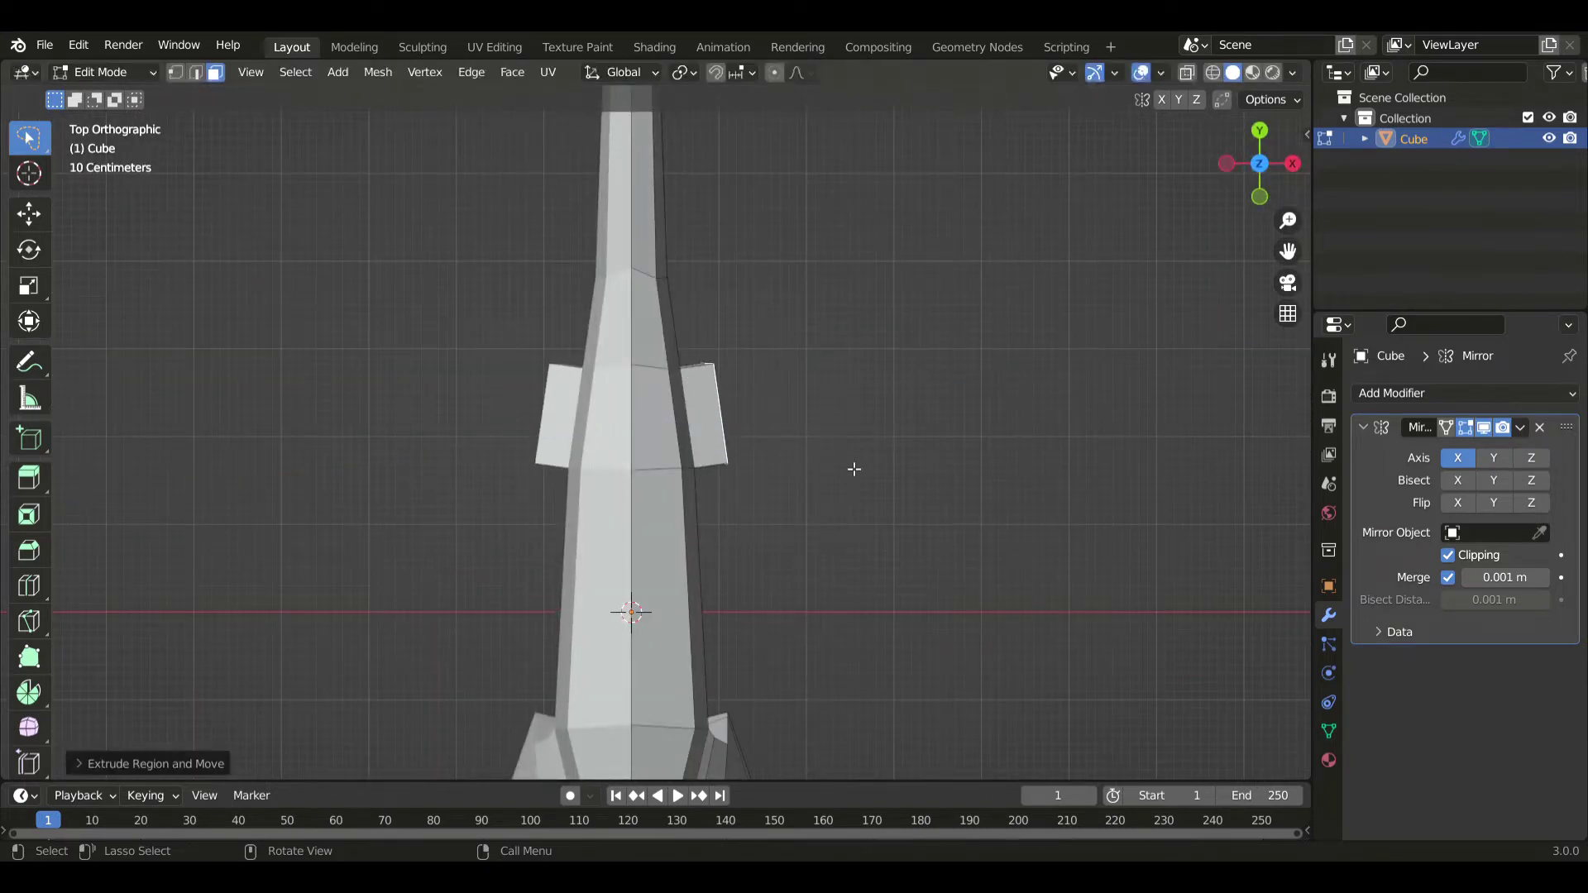
pyautogui.press('s')
pyautogui.click(868, 455)
# - Rotate the extruded hip face downward in the back view and move it lower to angle it for the leg
pyautogui.moveTo(869, 454); pyautogui.dragTo(868, 461, button='middle')
pyautogui.press('KP_3')
pyautogui.press('ctrl+KP_1')
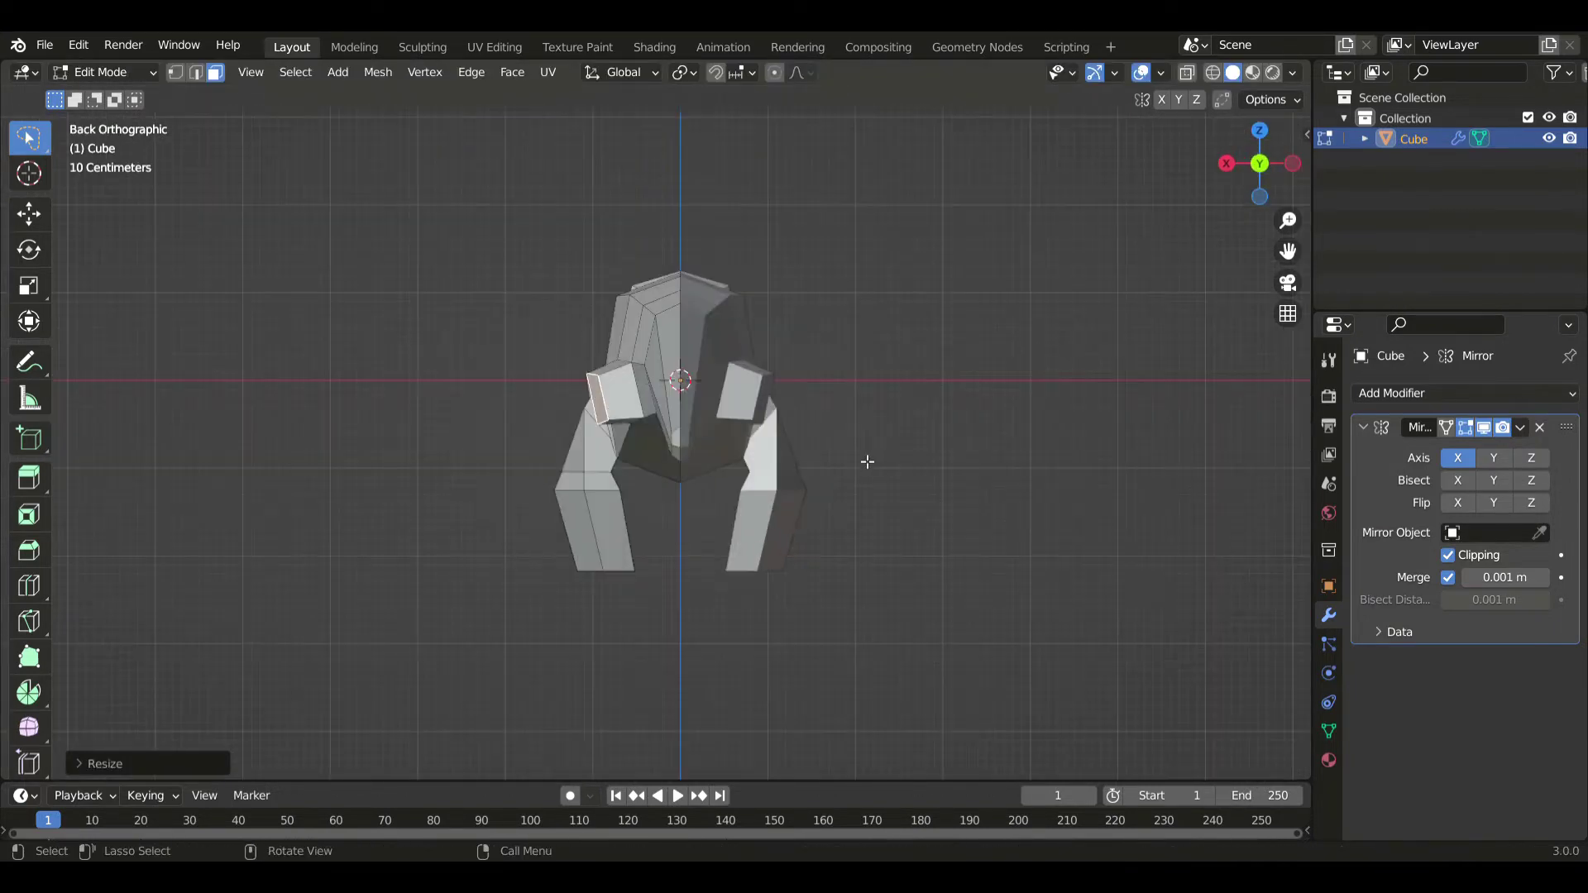
pyautogui.scroll(3, 865, 461)
pyautogui.press('r')
pyautogui.click(700, 319)
pyautogui.press('g')
pyautogui.click(844, 469)
pyautogui.press('r')
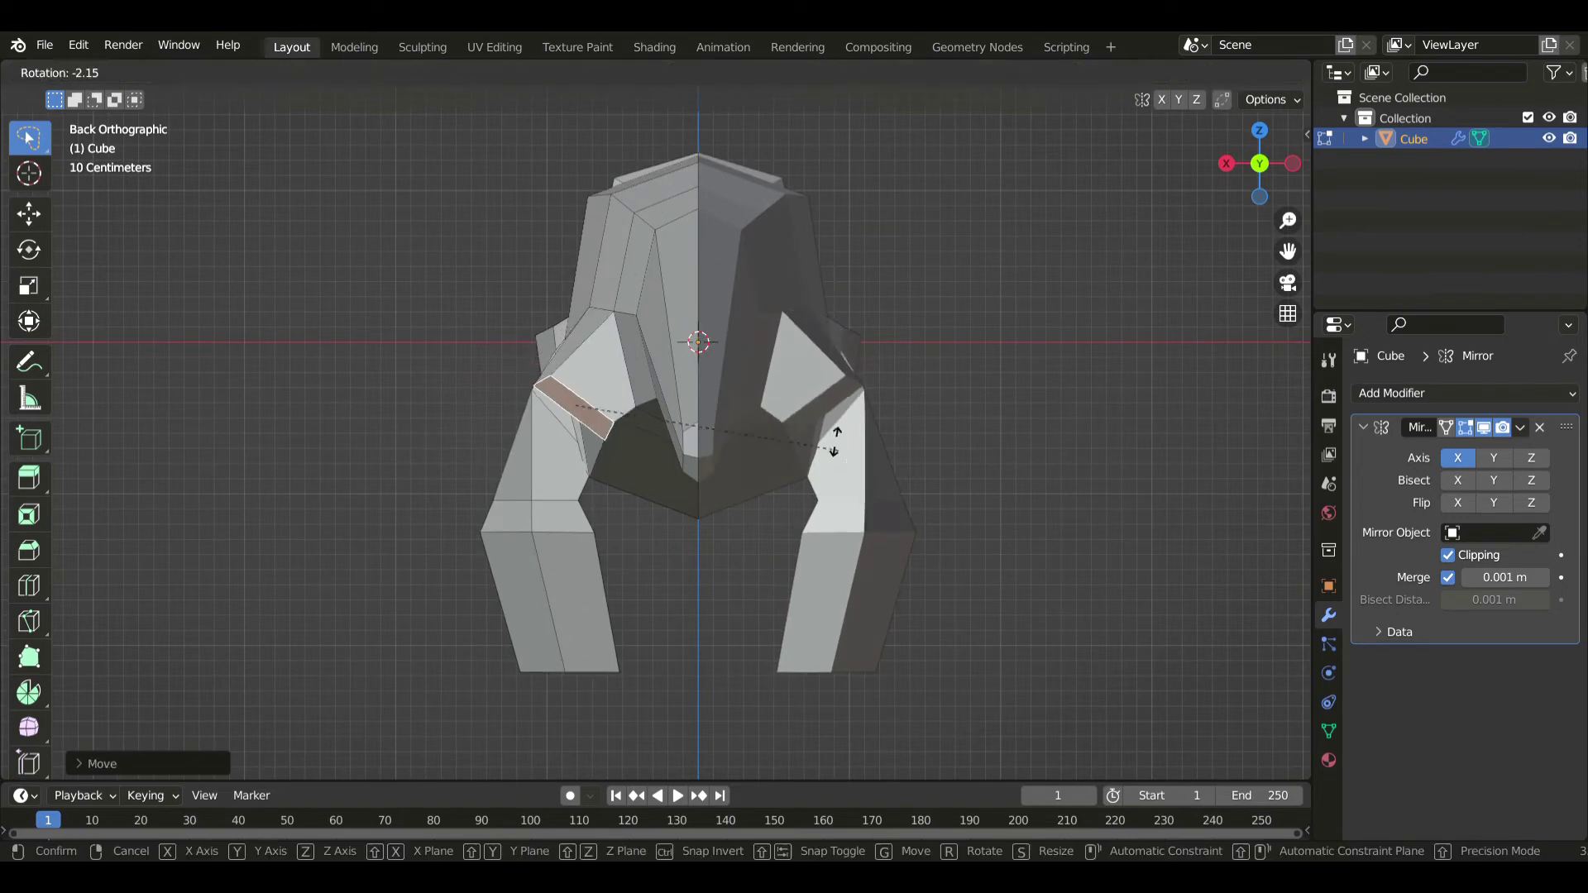
pyautogui.click(813, 417)
# - Extrude the hip face downward to form the hind thigh and shift its end face in the side view
pyautogui.press('KP_3')
pyautogui.scroll(4, 738, 425)
pyautogui.press('e')
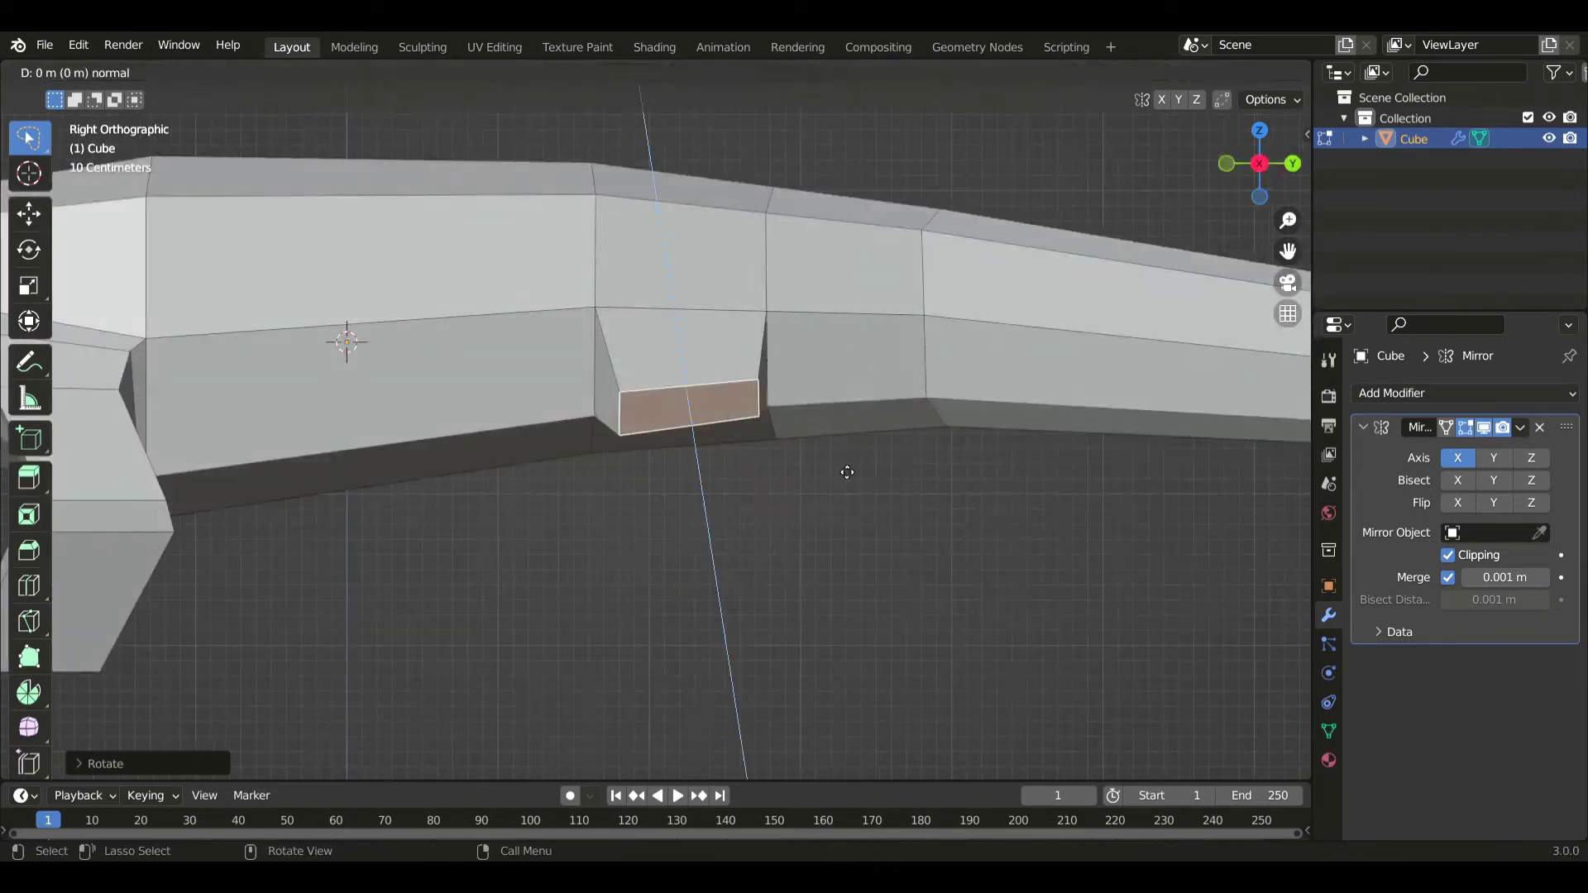
pyautogui.click(844, 532)
pyautogui.press('g')
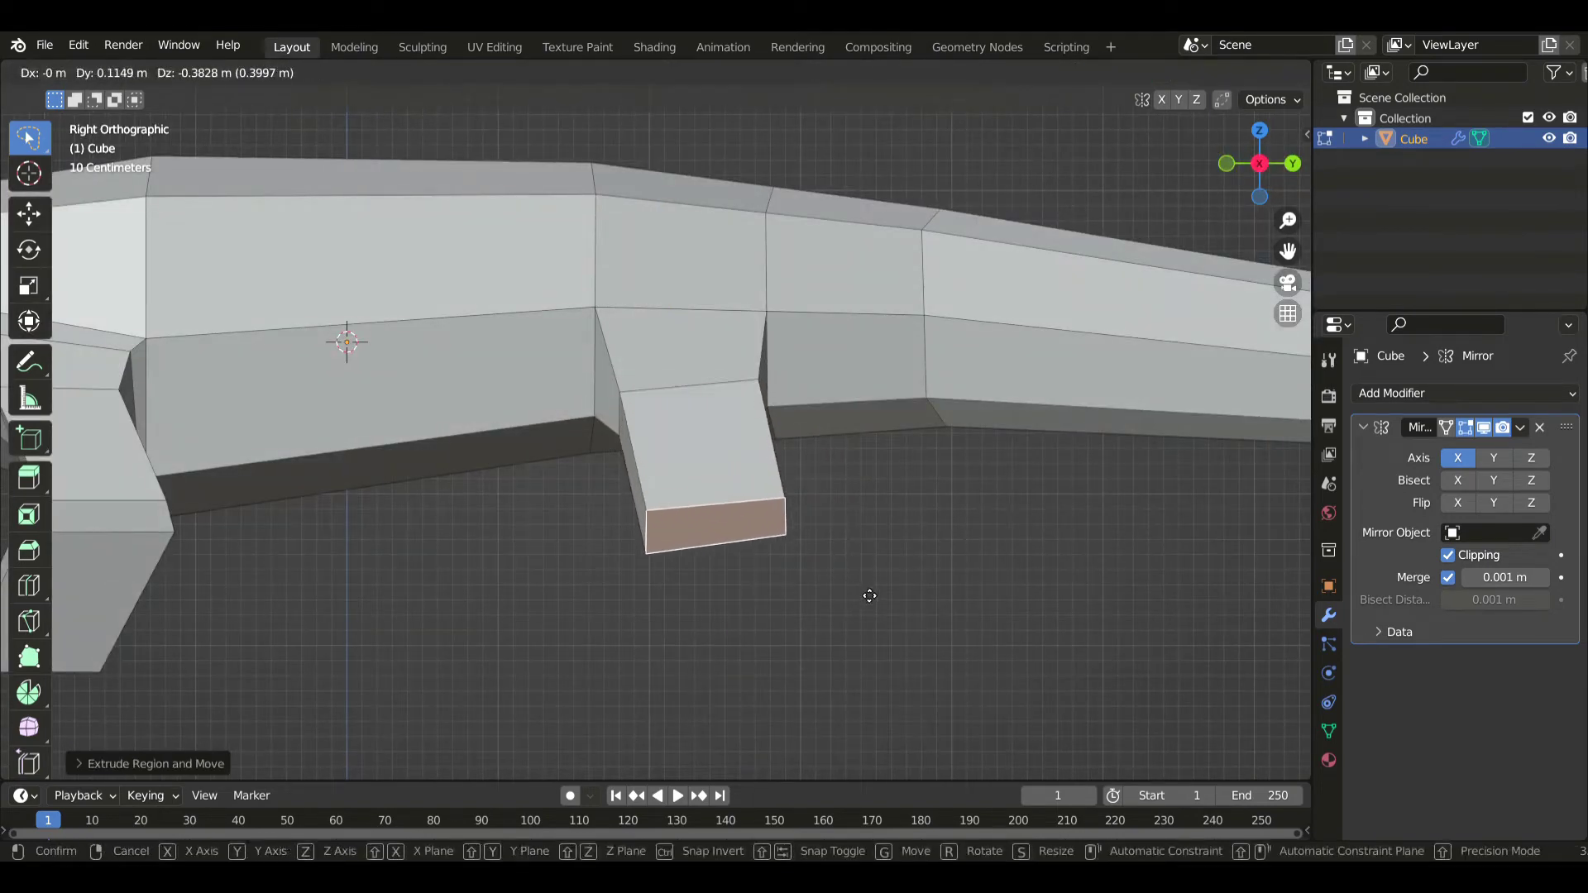
pyautogui.click(860, 604)
# - Scale down the hind thigh's end face, rotate it in the side view, and rotate it about the Y axis
pyautogui.press('s')
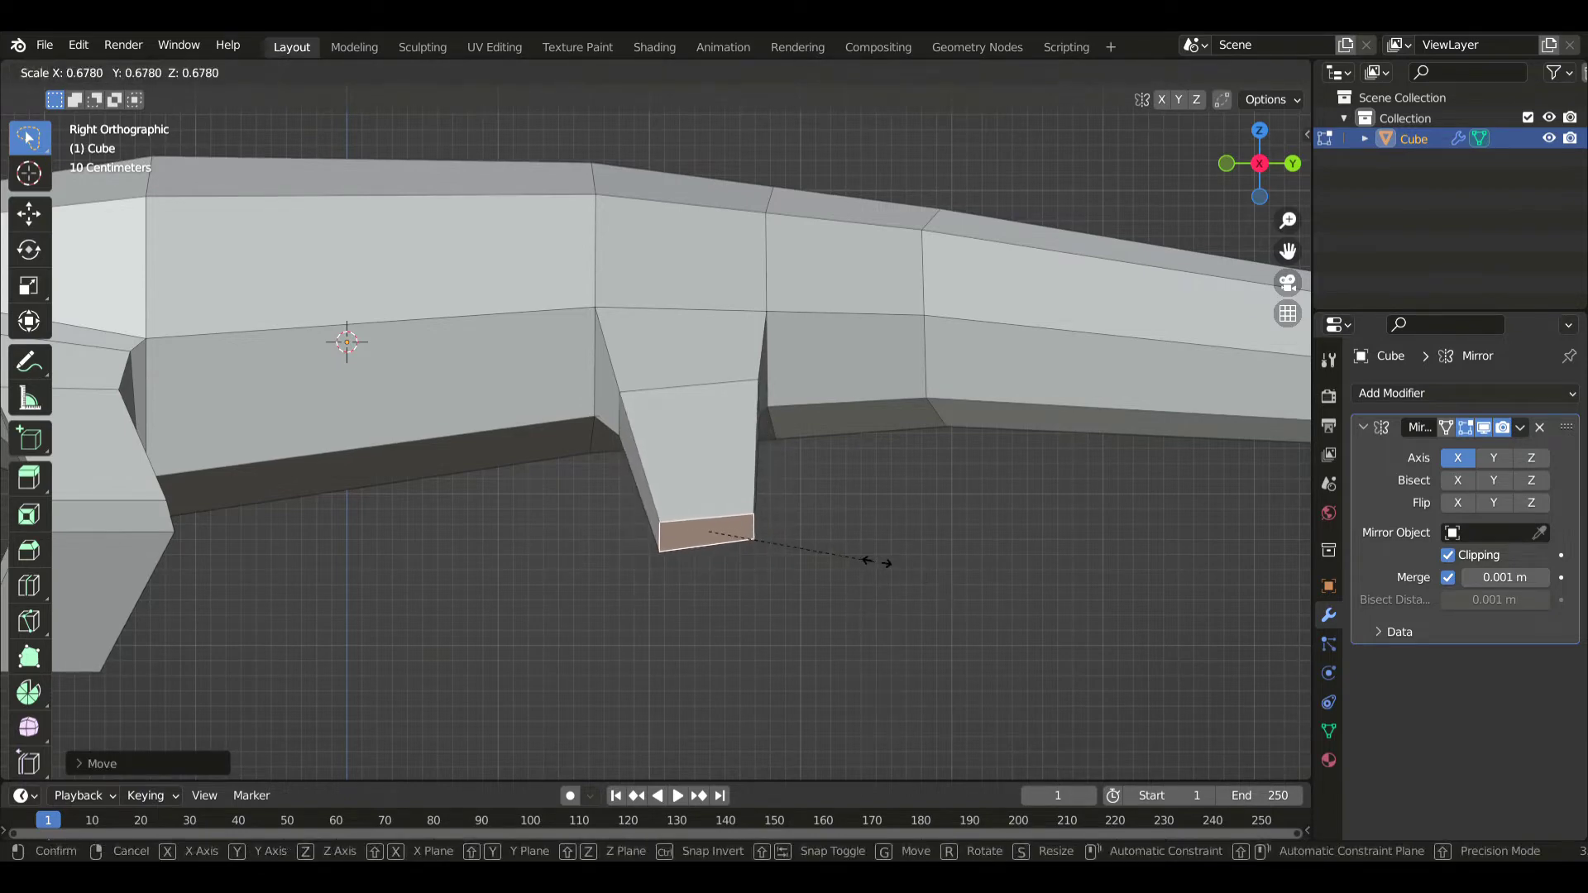
pyautogui.click(856, 540)
pyautogui.press('r')
pyautogui.click(890, 538)
pyautogui.press('r')
pyautogui.press('y')
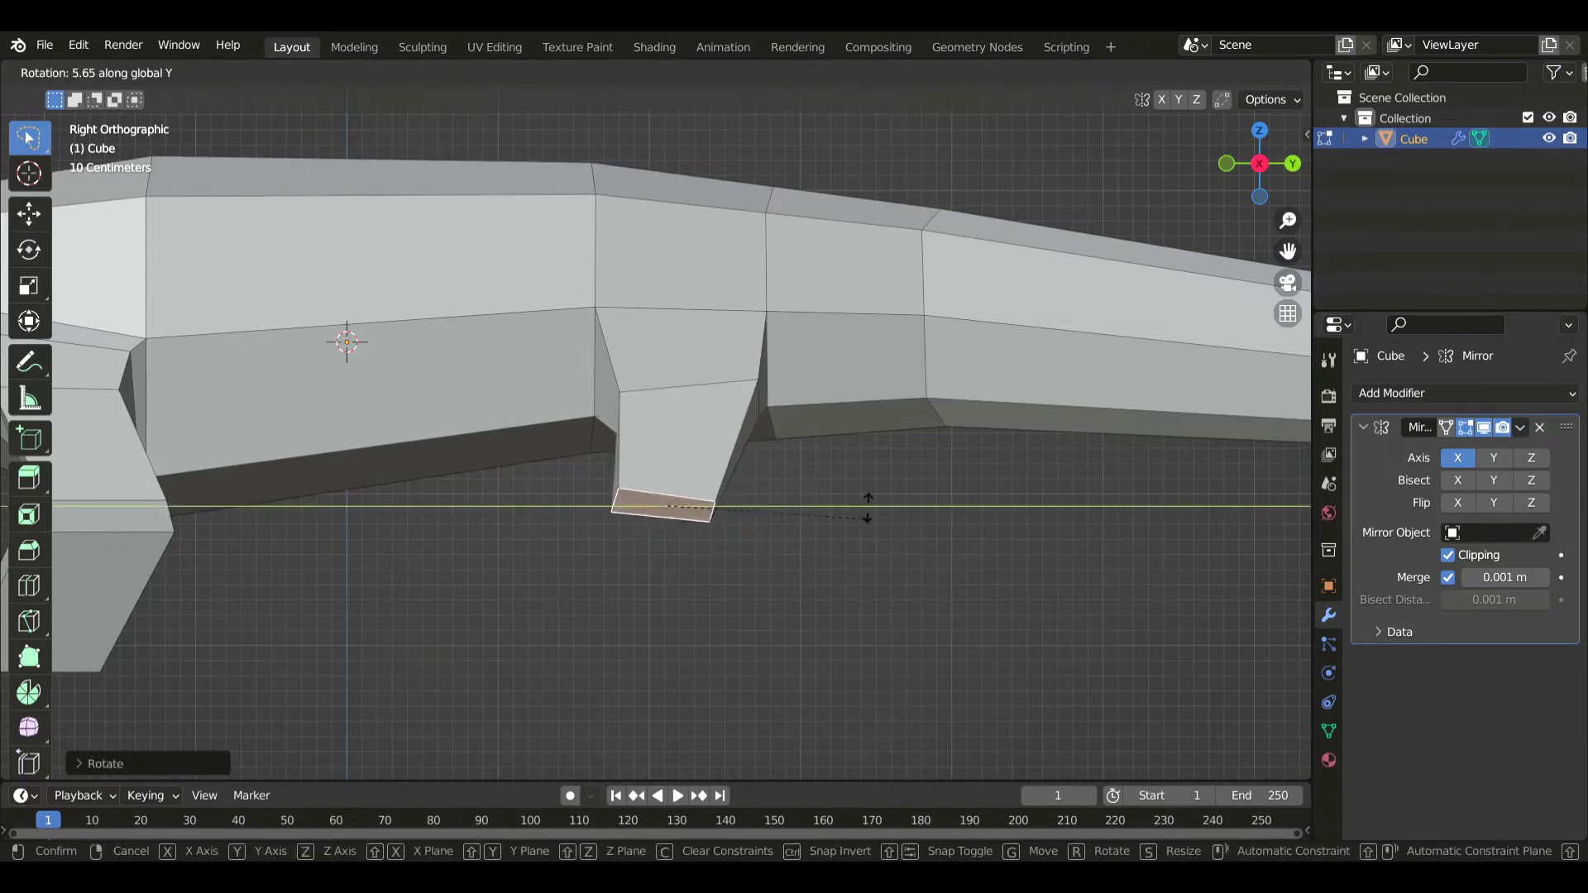
pyautogui.click(861, 473)
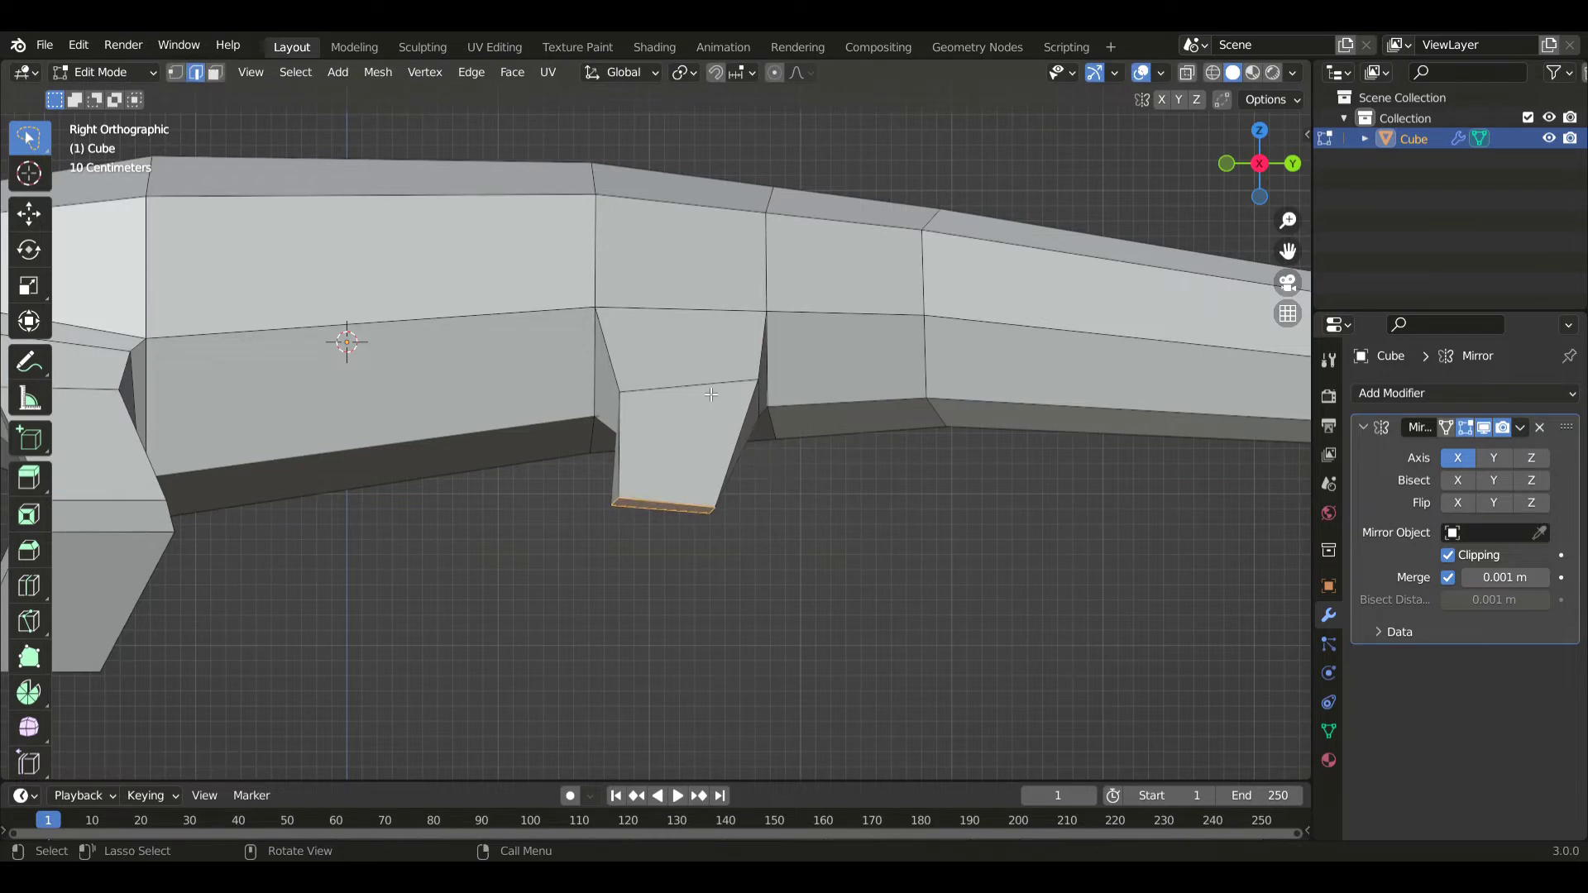
# - Move the edge loop between the hip and thigh forward in the side view
pyautogui.keyDown('alt'); pyautogui.click(712, 389); pyautogui.keyUp('alt')
pyautogui.press('g')
pyautogui.click(819, 484)
pyautogui.hotkey('alt', 'z')
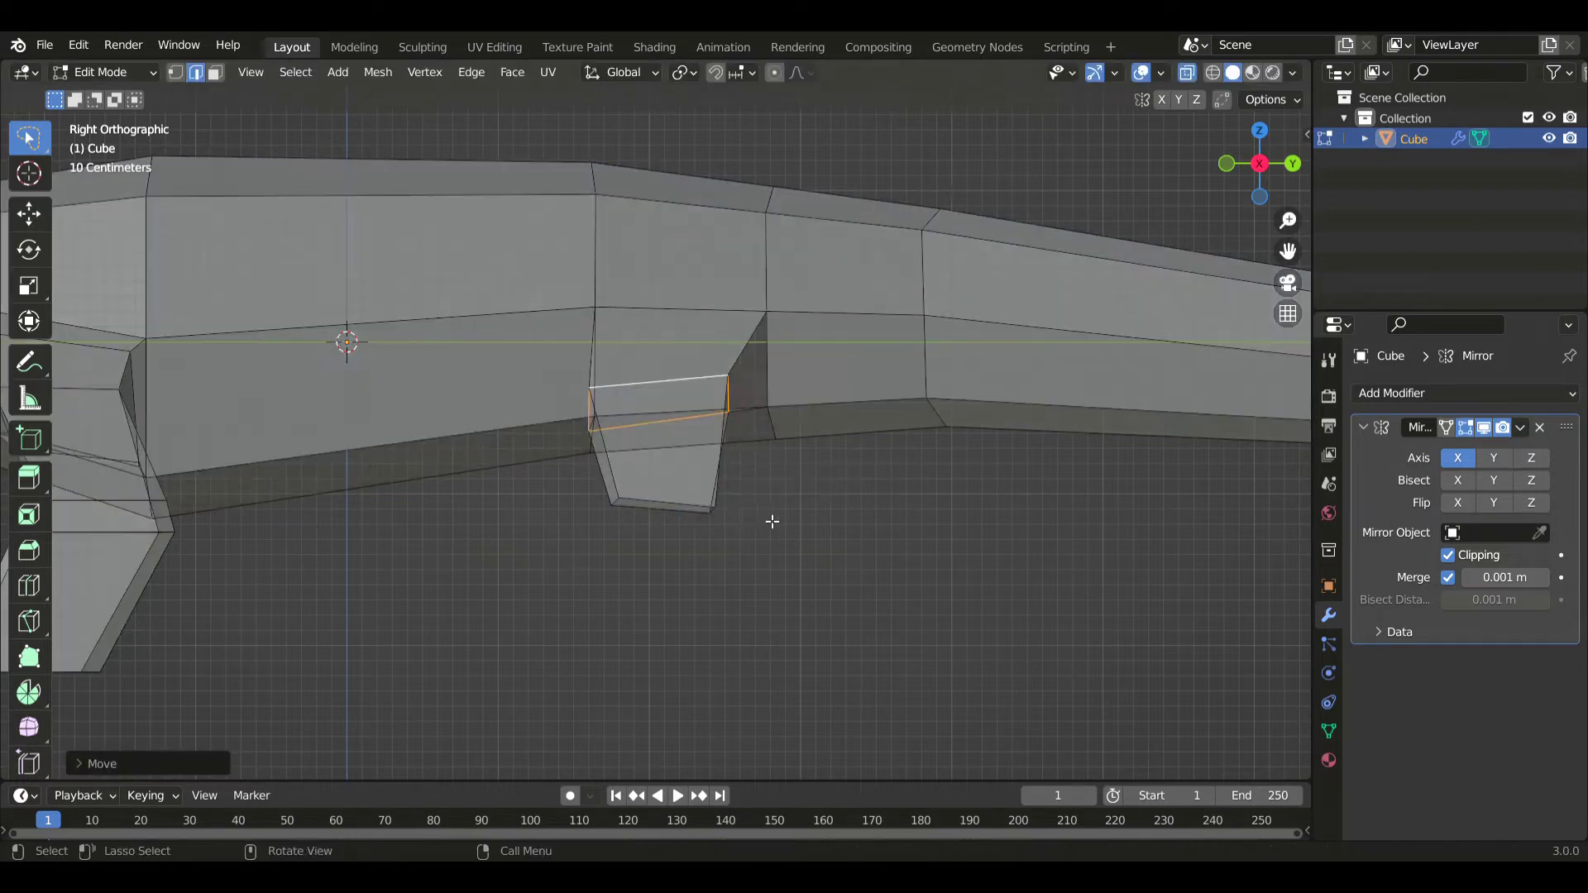
pyautogui.hotkey('alt', 'z')
pyautogui.hotkey('alt', 'z')
# - Rotate the thigh's lower end face in the side and back views and move it inward toward the body
pyautogui.click(666, 507)
pyautogui.hotkey('alt', 'z')
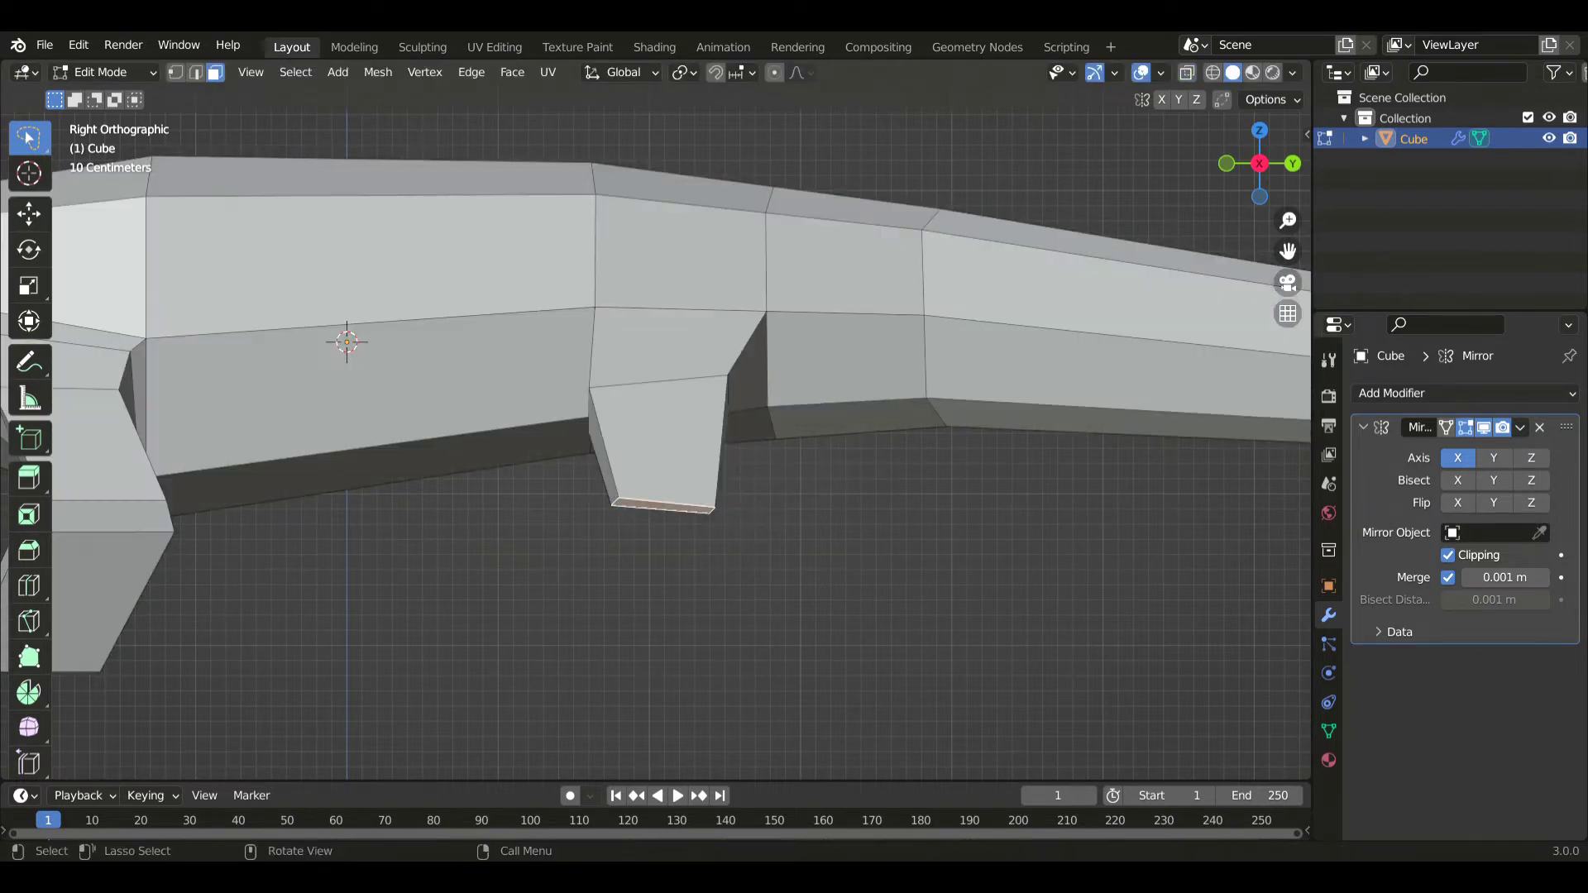
pyautogui.press('r')
pyautogui.click(860, 546)
pyautogui.press('KP_1')
pyautogui.press('ctrl+KP_1')
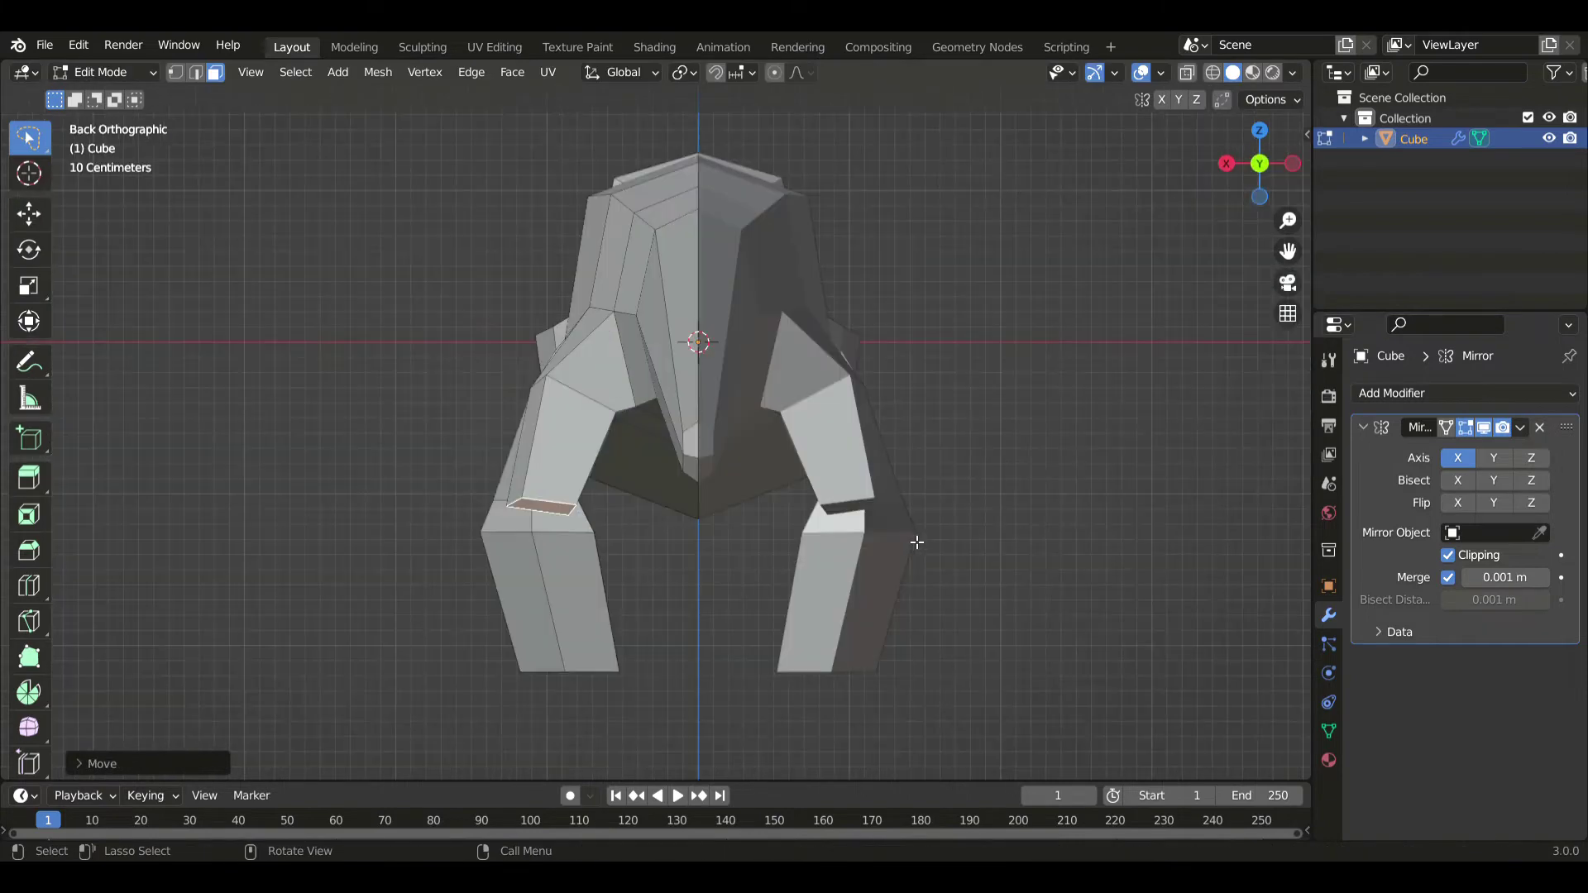
pyautogui.press('r')
pyautogui.click(727, 459)
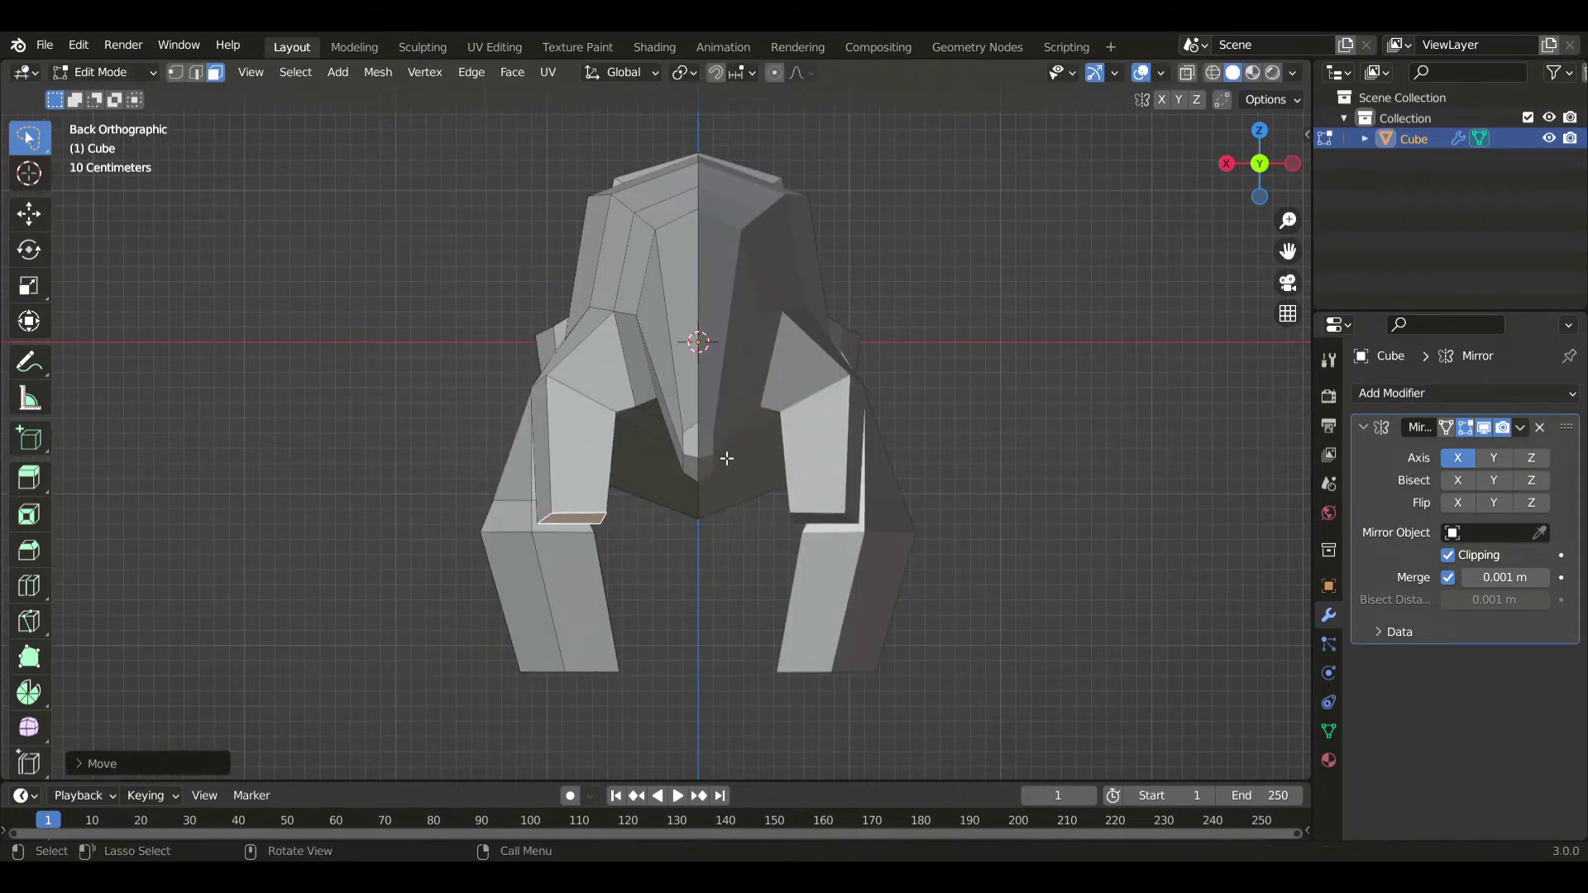
# - Shift the edge loop between hip and thigh inward in the back view
pyautogui.keyDown('alt'); pyautogui.click(591, 404); pyautogui.keyUp('alt')
pyautogui.press('g')
pyautogui.click(688, 498)
# - Slide the belly edge beside the hind leg inward and move the lower body vertex behind the front leg along X
pyautogui.moveTo(692, 496); pyautogui.dragTo(622, 335, button='middle')
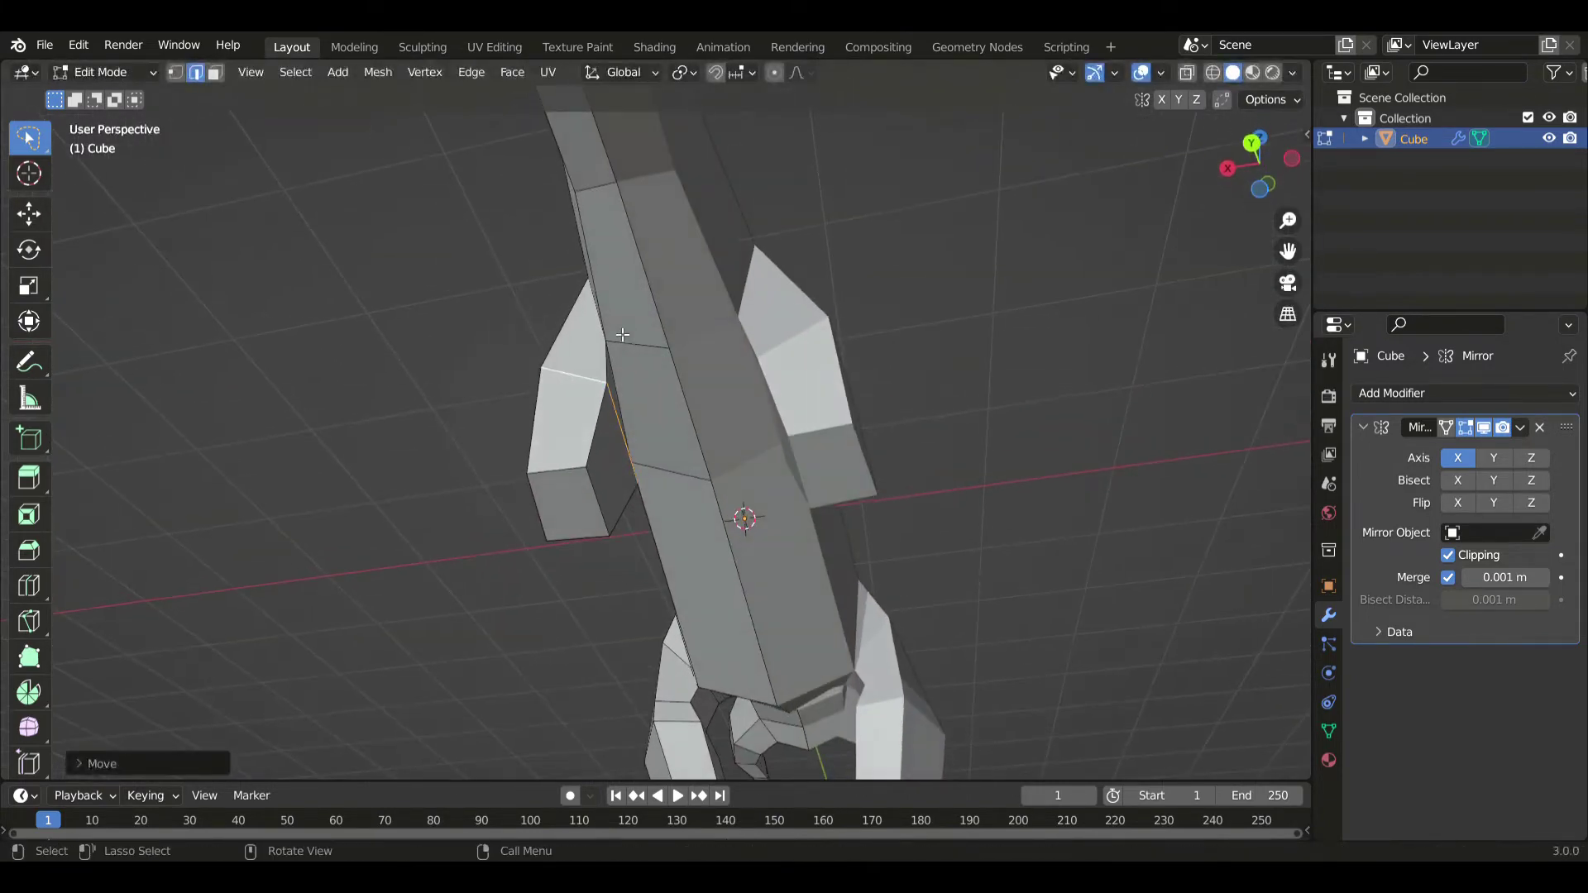
pyautogui.press('g')
pyautogui.press('g')
pyautogui.click(652, 396)
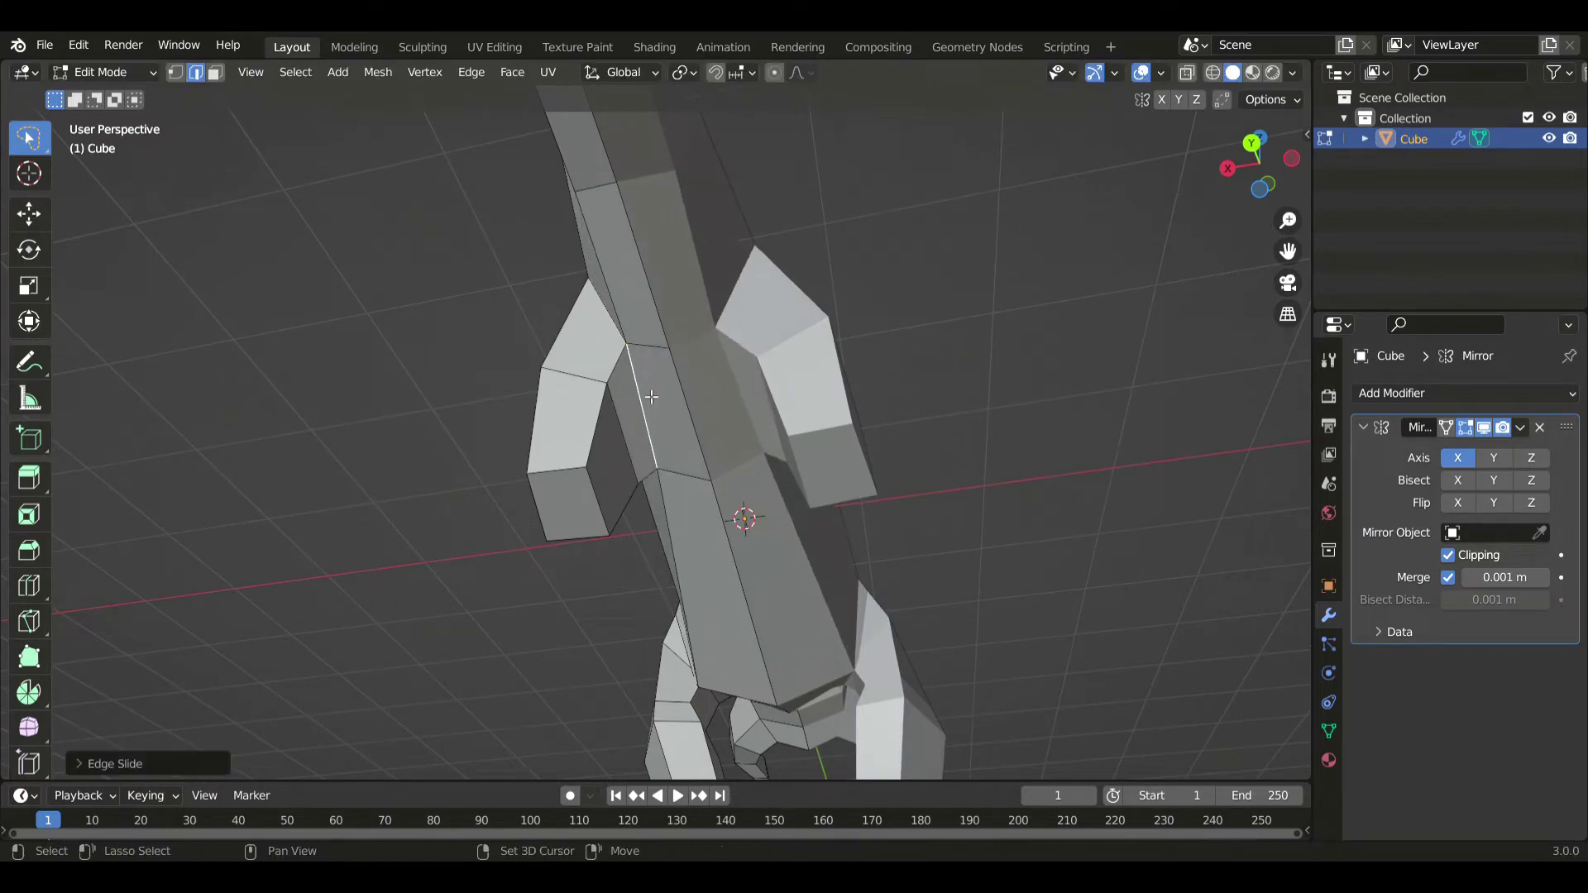
pyautogui.press('g')
pyautogui.press('x')
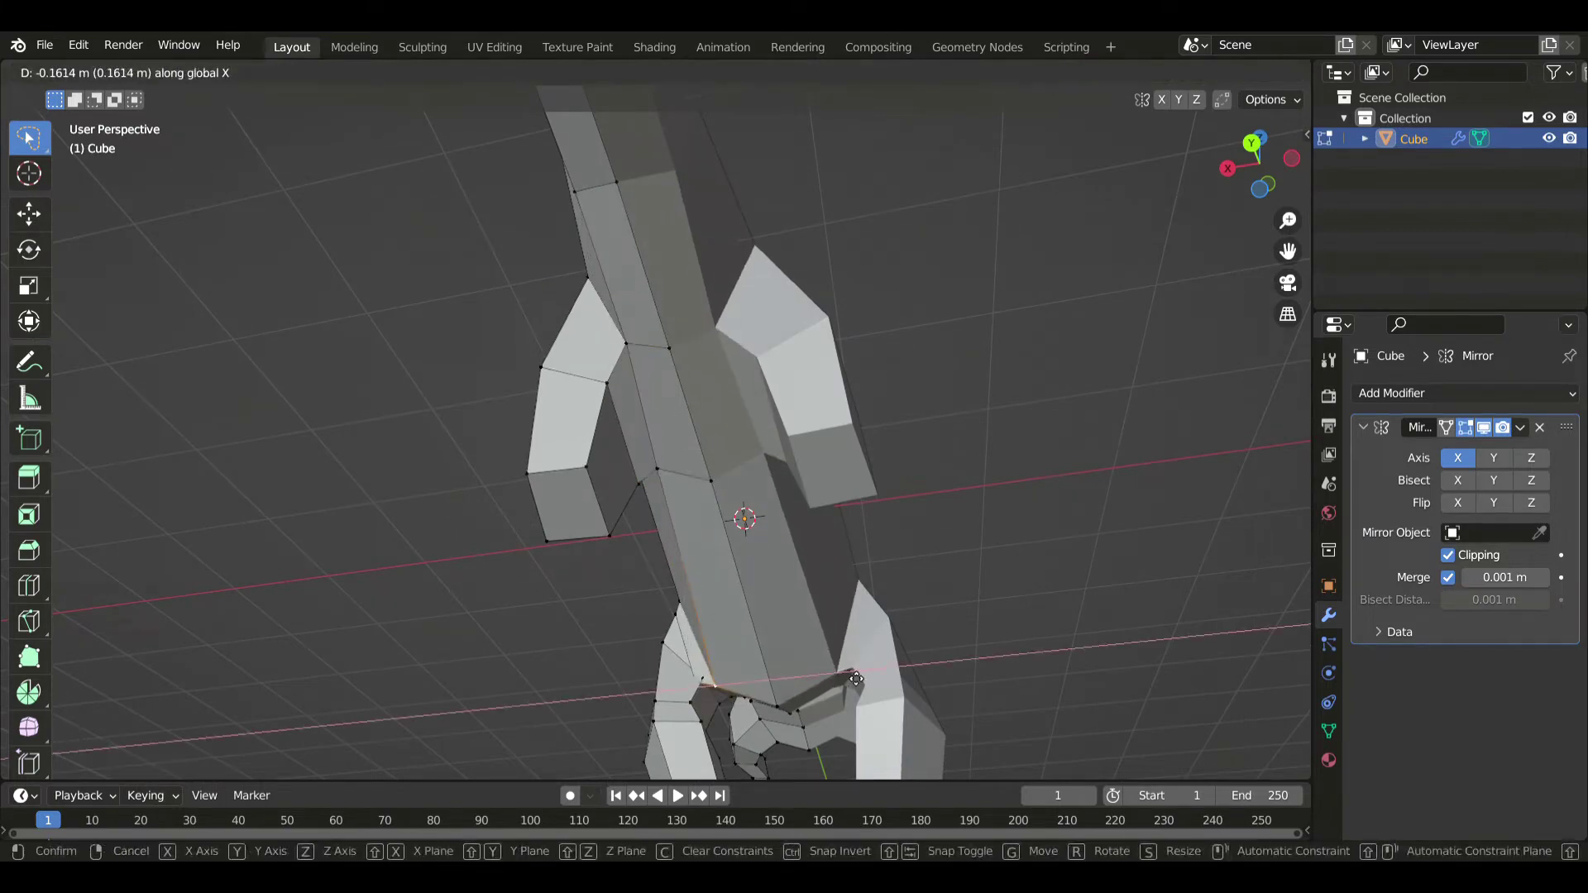
pyautogui.click(856, 679)
pyautogui.press('KP_3')
pyautogui.press('ctrl+KP_1')
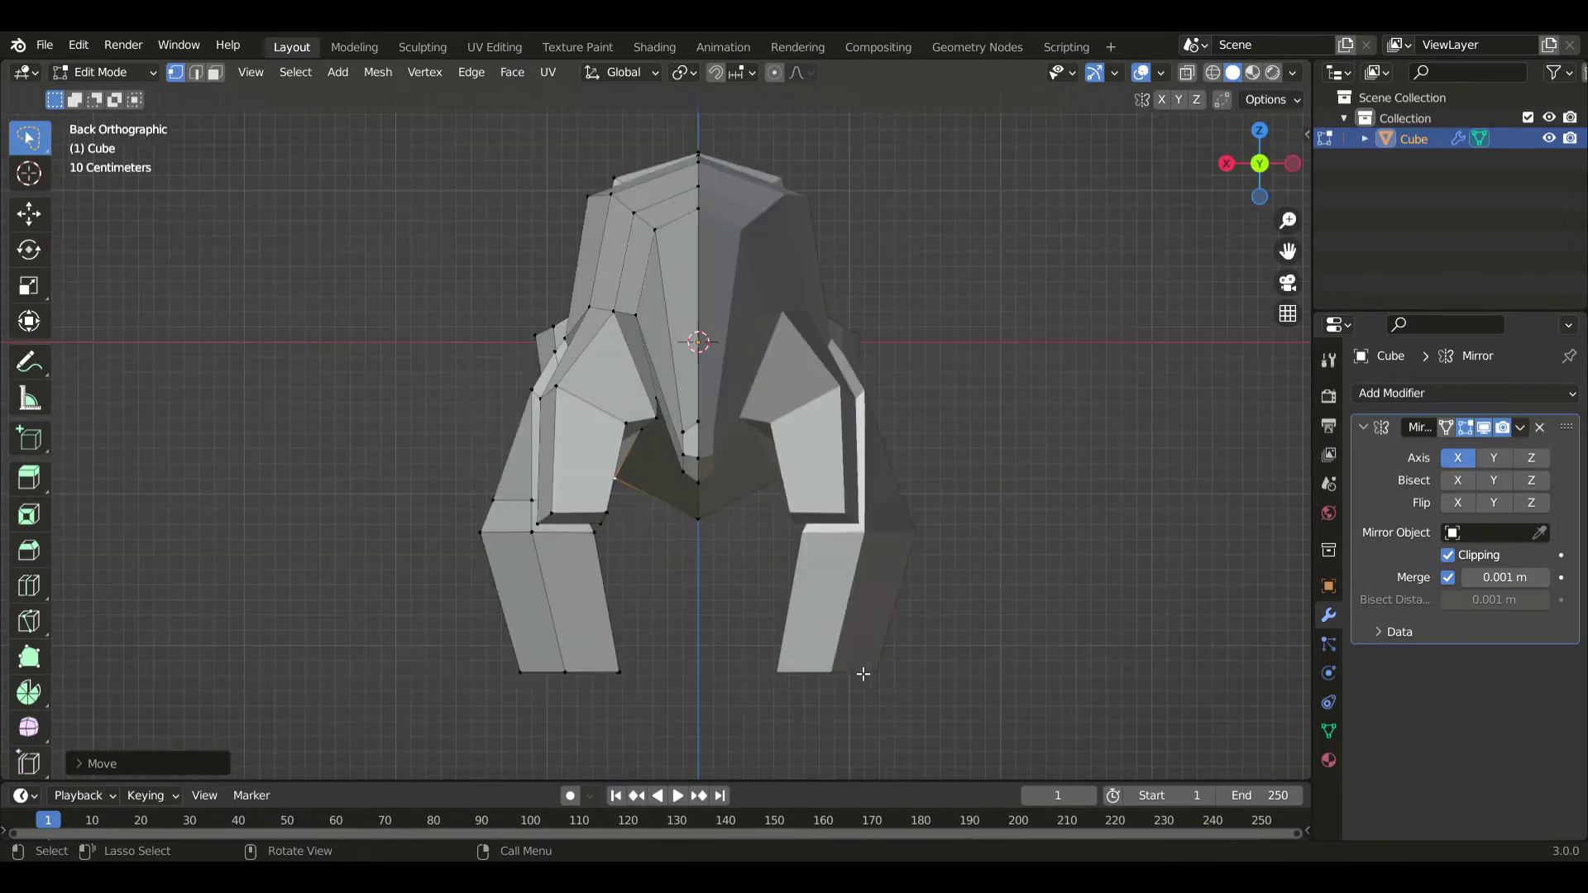
# - Lower the hip-thigh edge loop and reposition the thigh's bottom face in the back view
pyautogui.hotkey('alt', 'z')
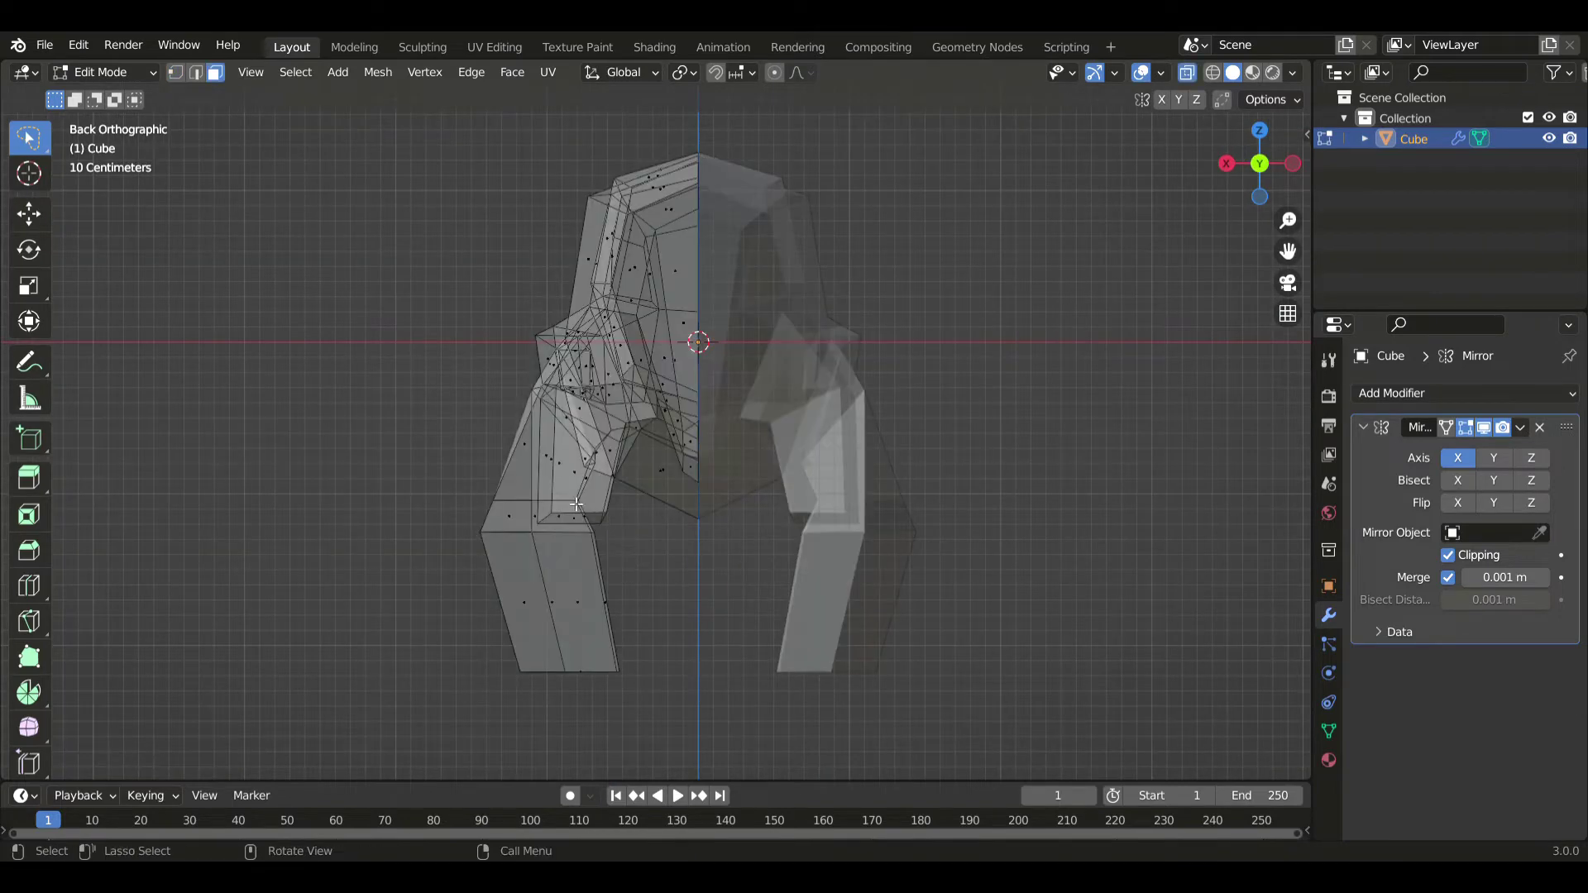
pyautogui.hotkey('alt', 'z')
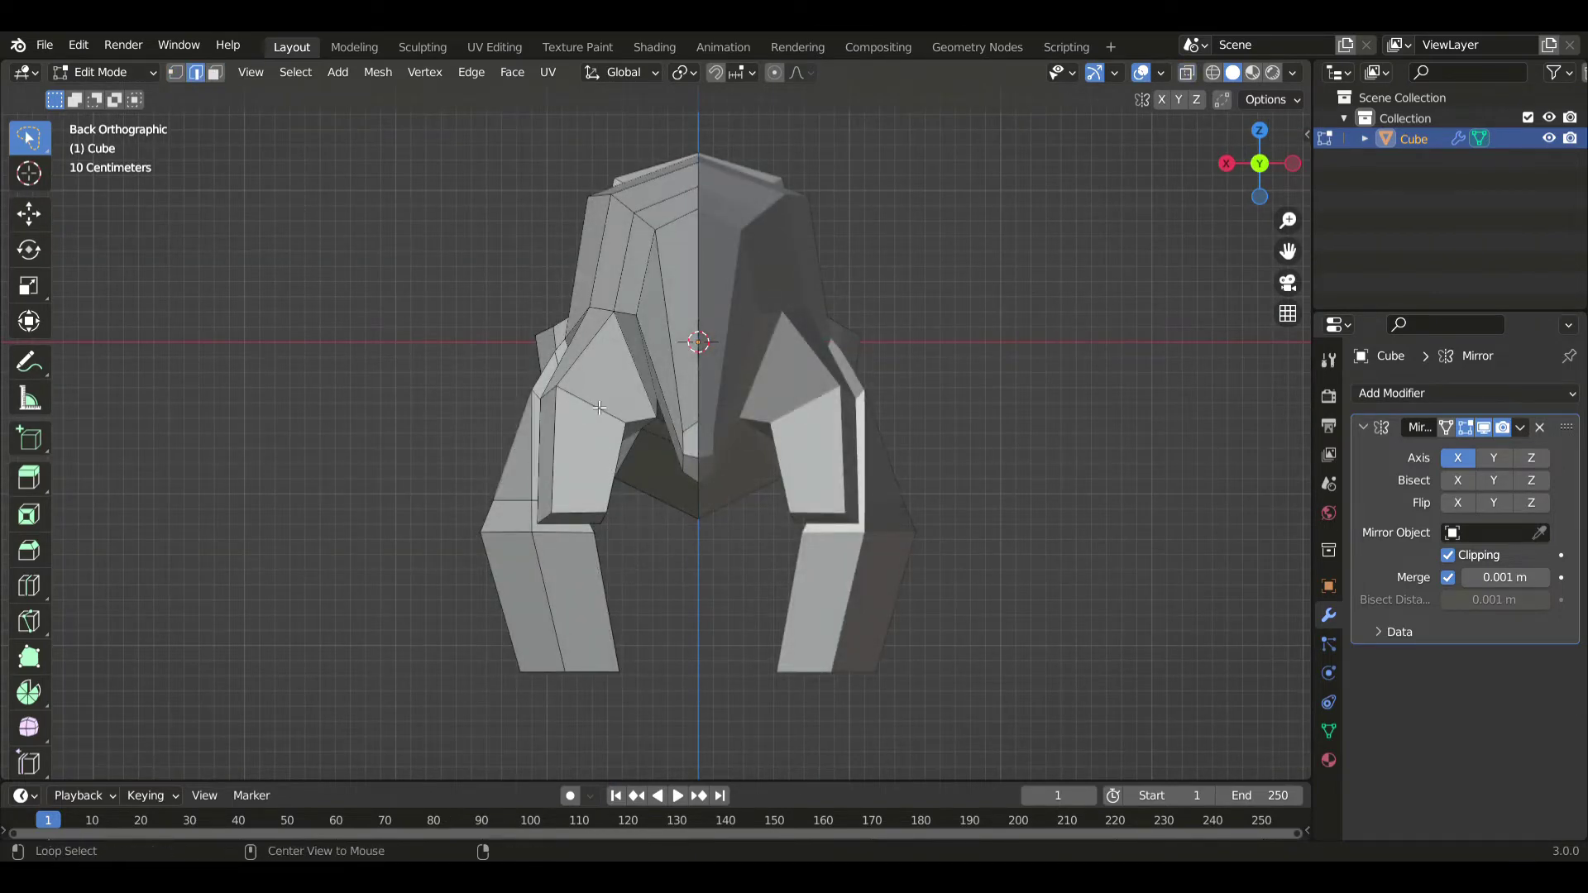
pyautogui.press('g')
pyautogui.click(630, 518)
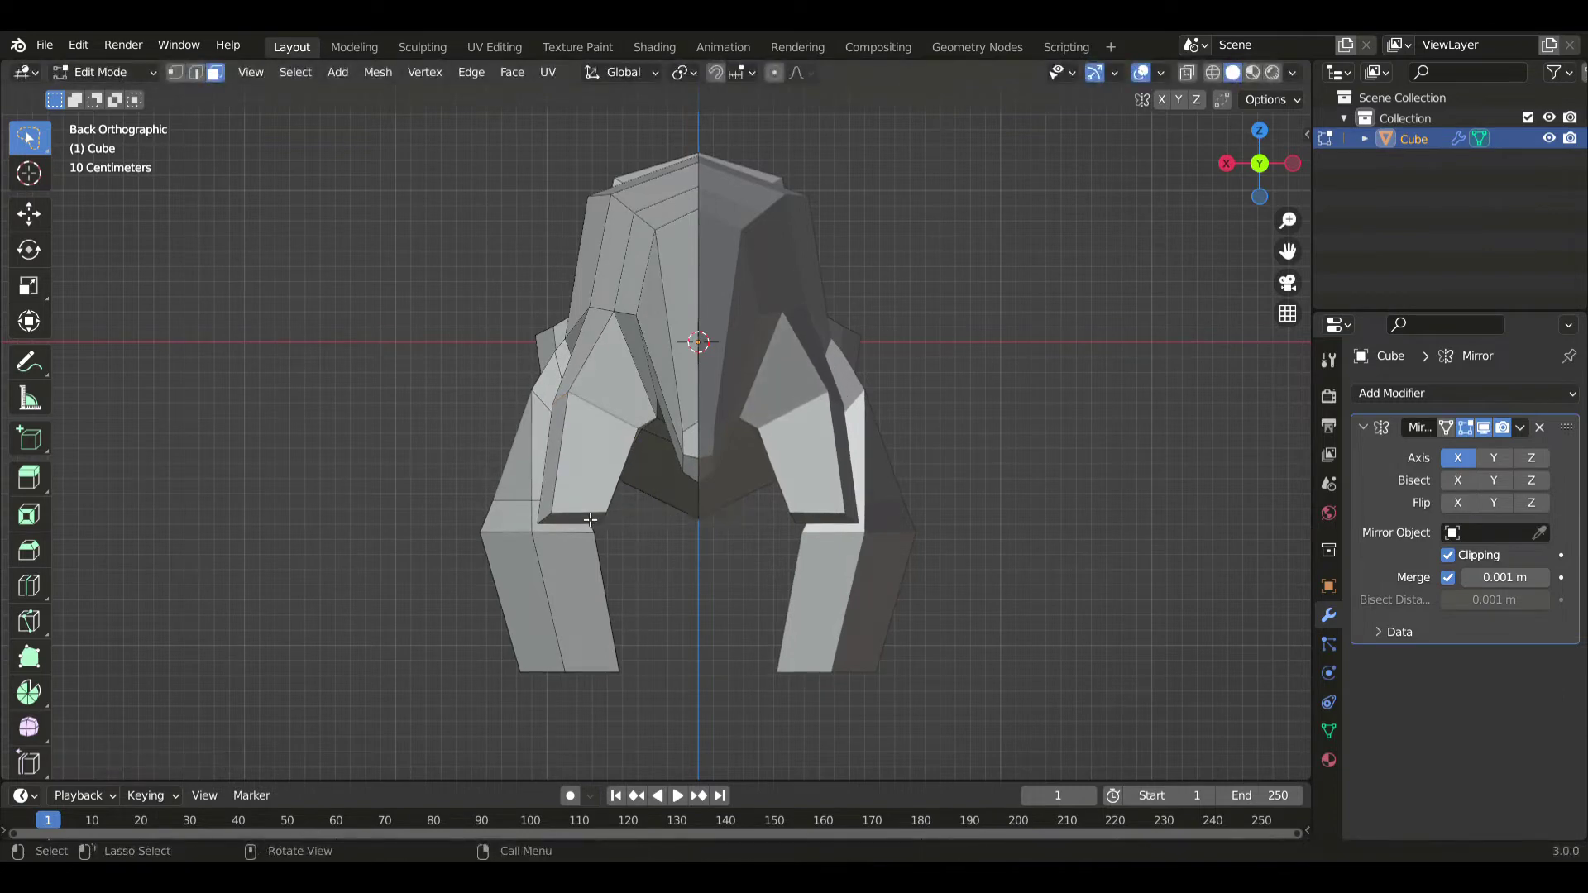
pyautogui.press('g')
pyautogui.click(751, 524)
# - Extrude the thigh's bottom face and move it down and backward in the side view to form the hind-leg joint
pyautogui.press('KP_3')
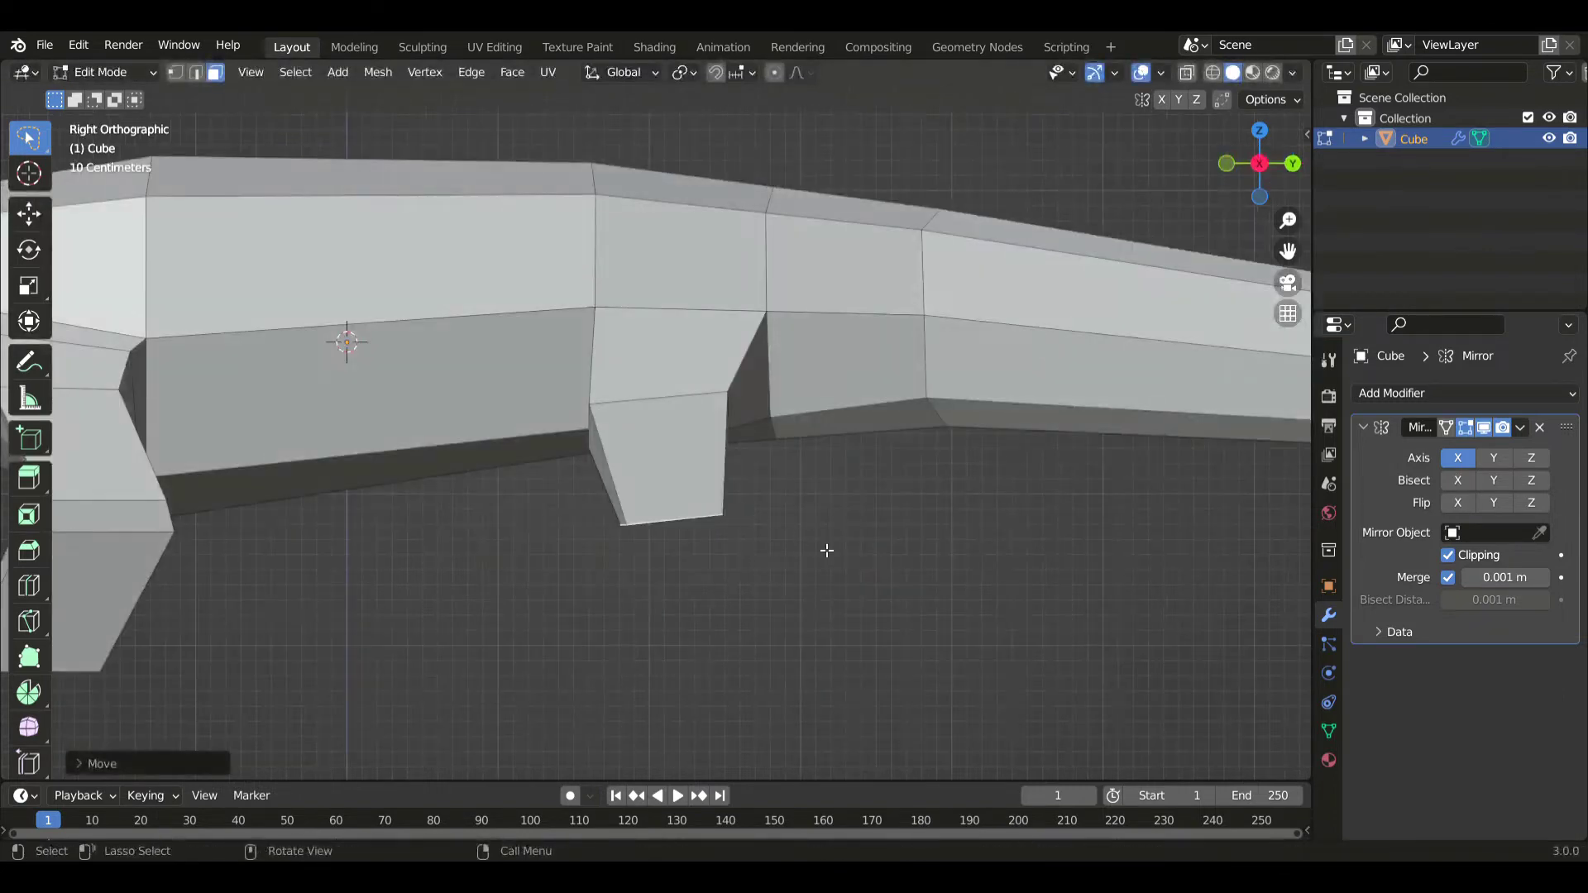
pyautogui.press('e')
pyautogui.rightClick(823, 591)
pyautogui.press('g')
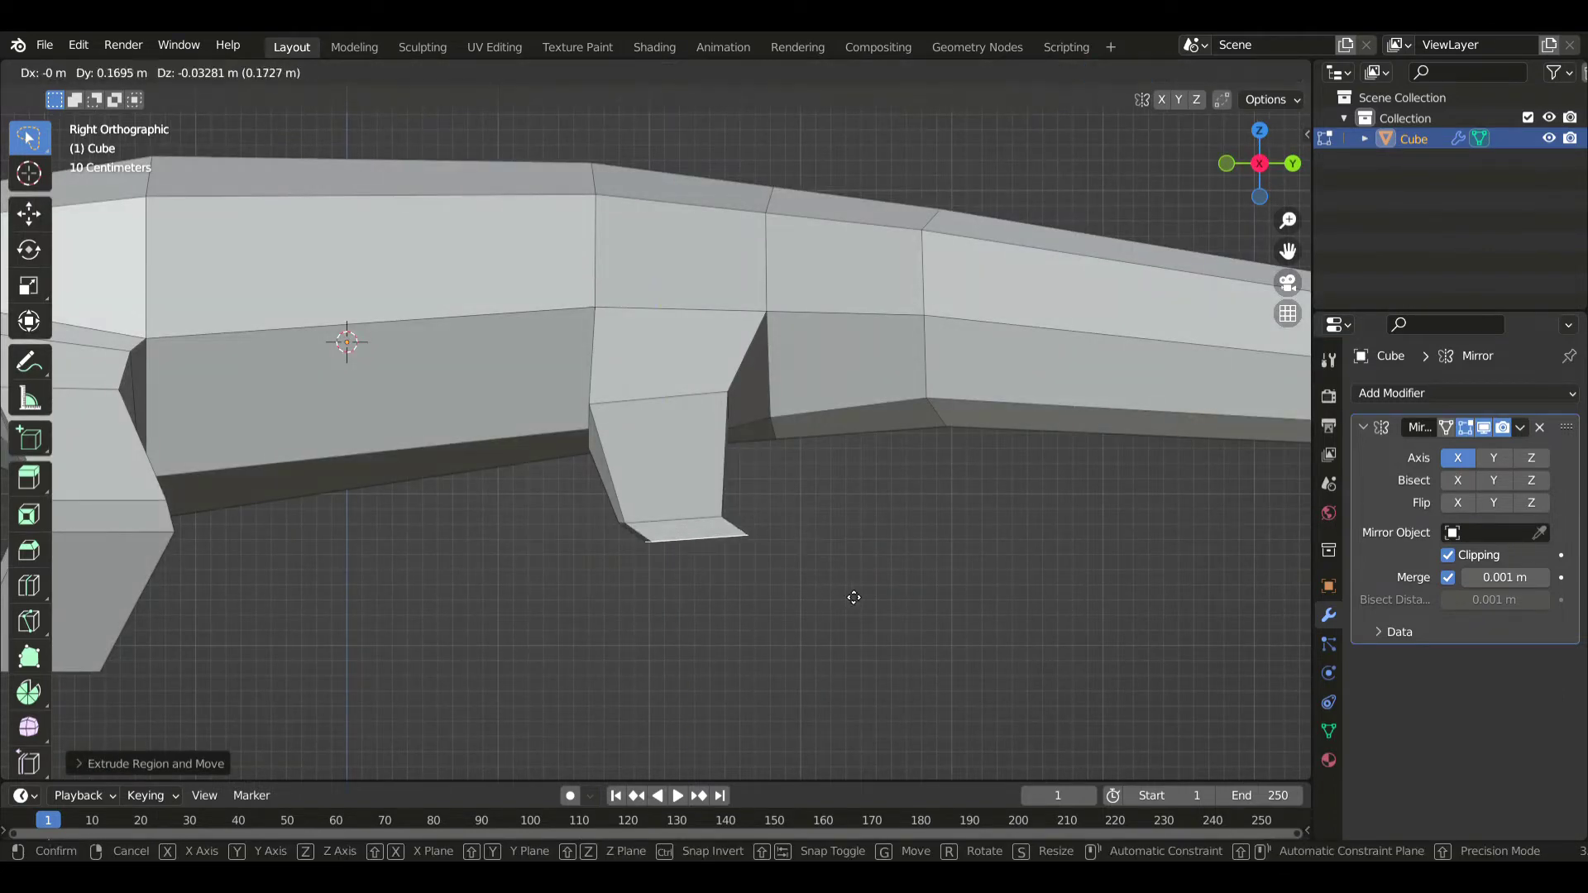
pyautogui.click(1065, 641)
# - Extrude the hind leg's lower segment downward and flatten its bottom face by scaling Z to 0
pyautogui.press('e')
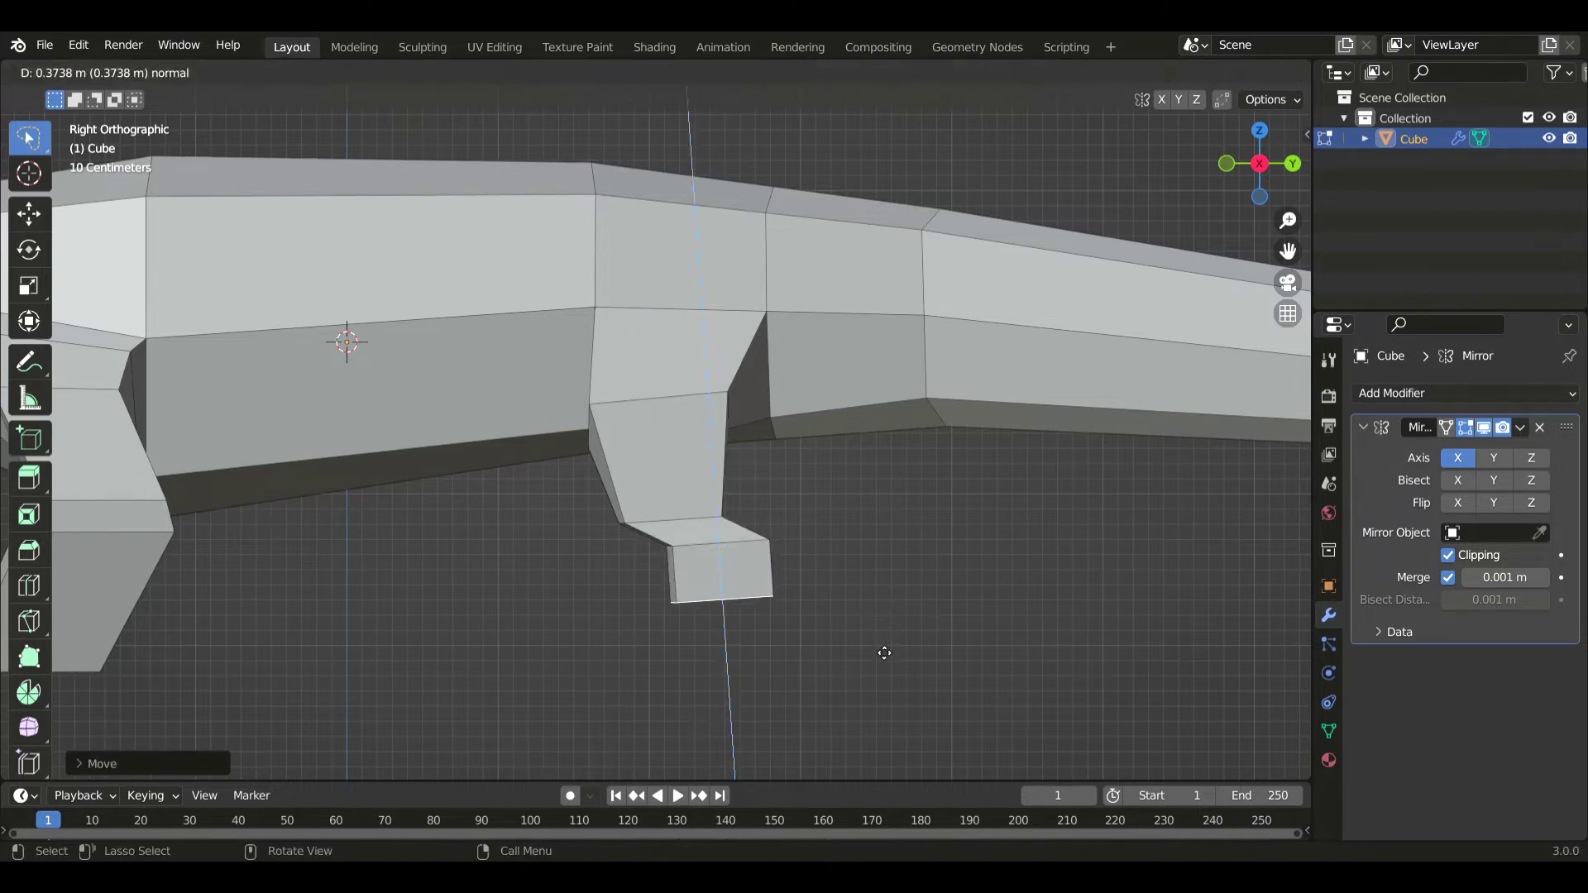
pyautogui.click(880, 667)
pyautogui.keyDown('shift'); pyautogui.moveTo(901, 651); pyautogui.dragTo(866, 560, button='middle'); pyautogui.keyUp('shift')
pyautogui.press('s')
pyautogui.press('z')
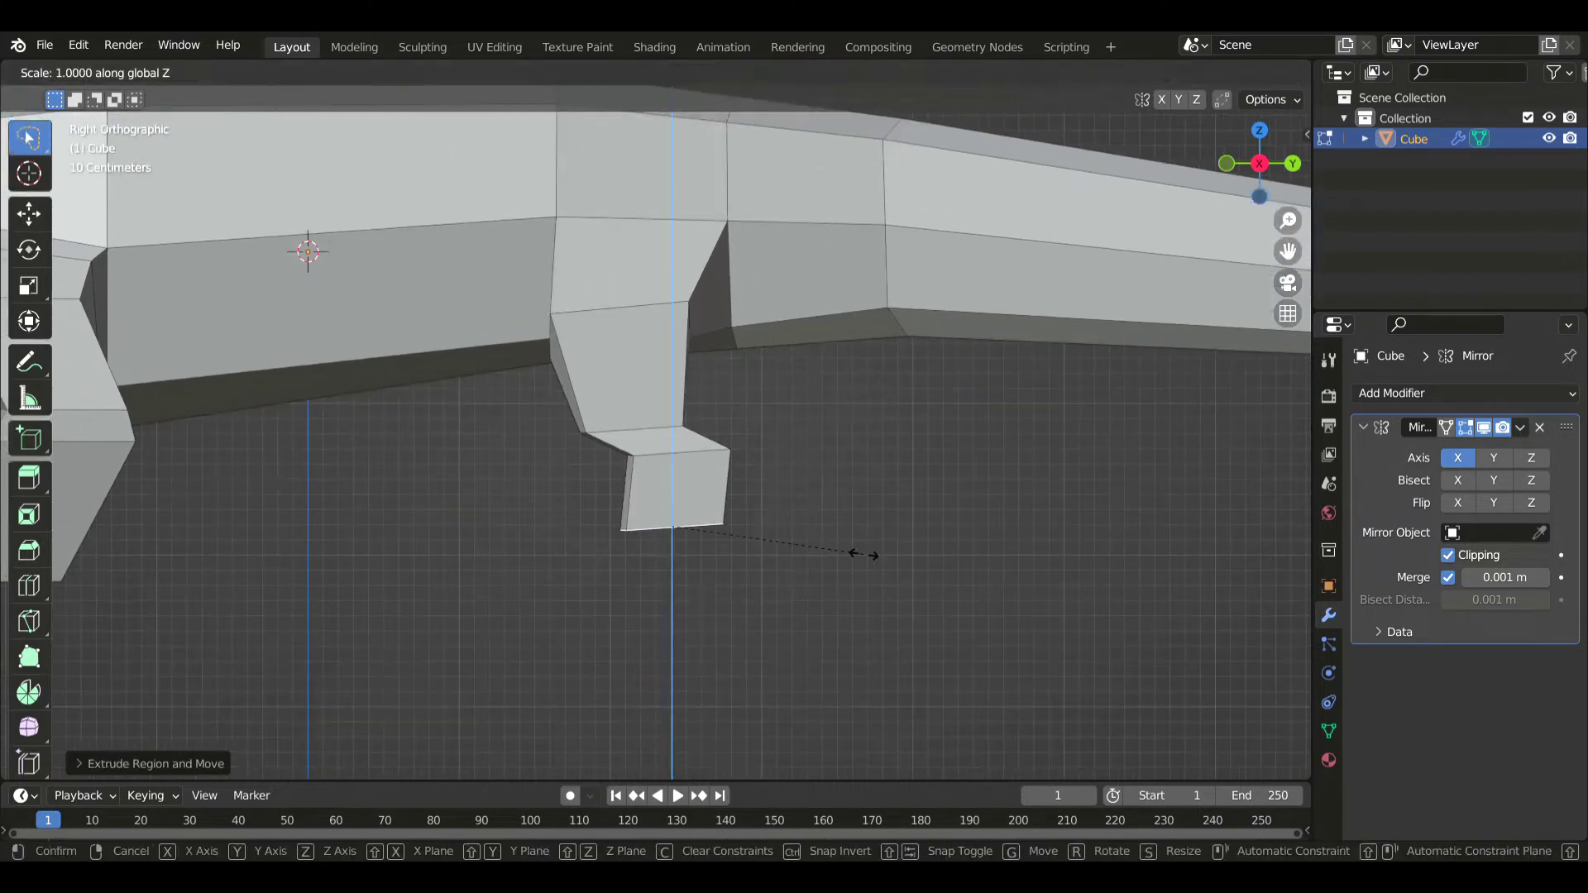
pyautogui.press('0')
pyautogui.click(871, 561)
# - Move the hind leg's bottom face along the Z axis to level it with the front feet
pyautogui.press('g')
pyautogui.press('z')
pyautogui.click(791, 561)
pyautogui.press('KP_1')
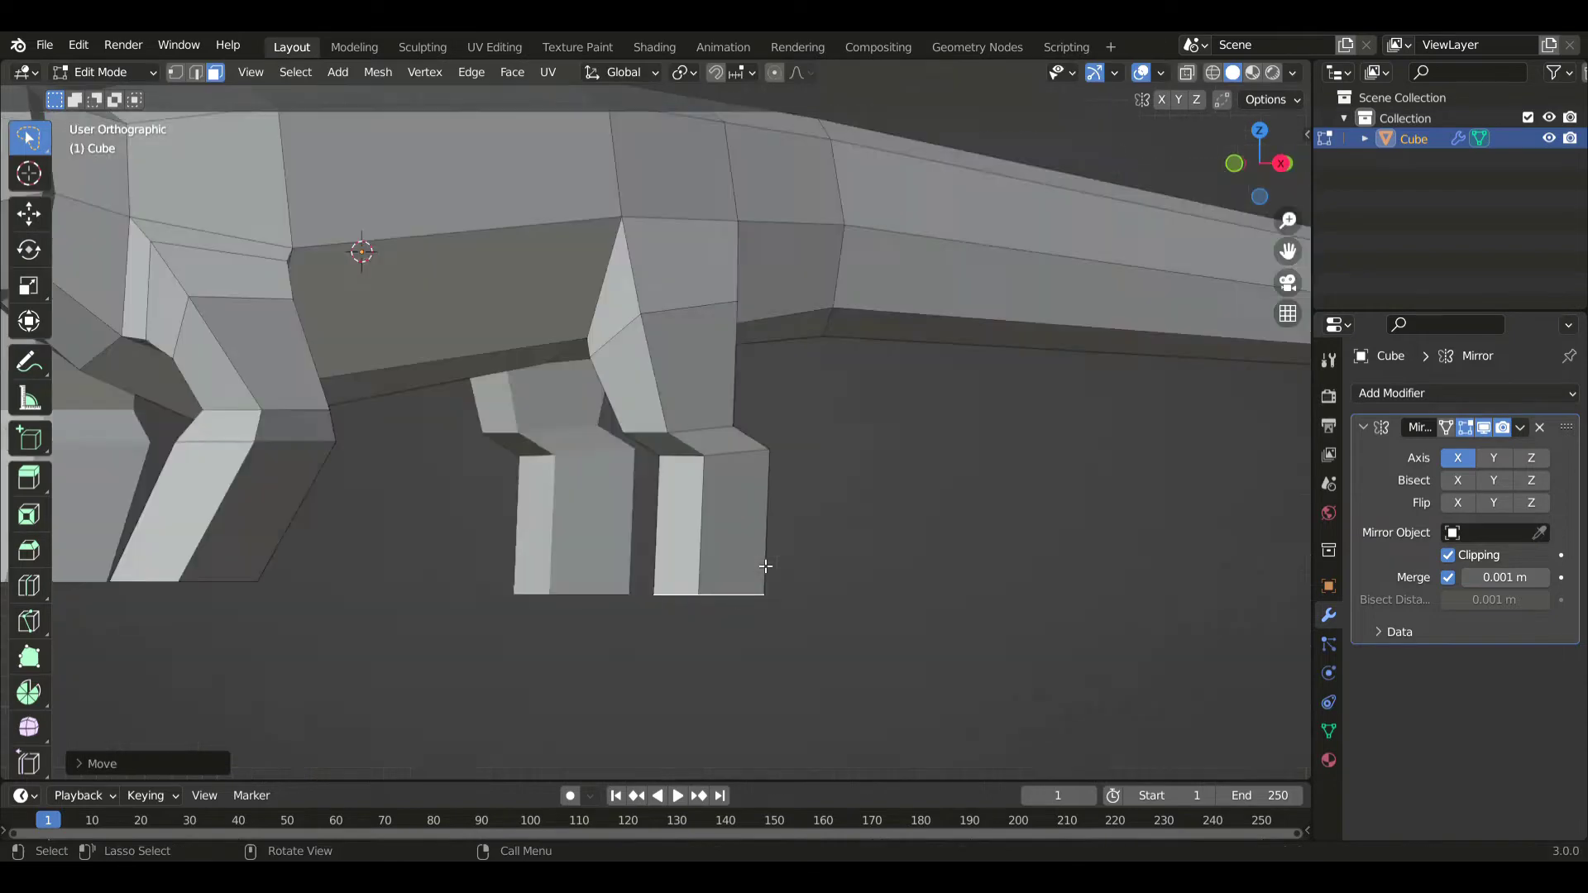
pyautogui.scroll(4, 770, 571)
pyautogui.press('g')
pyautogui.press('z')
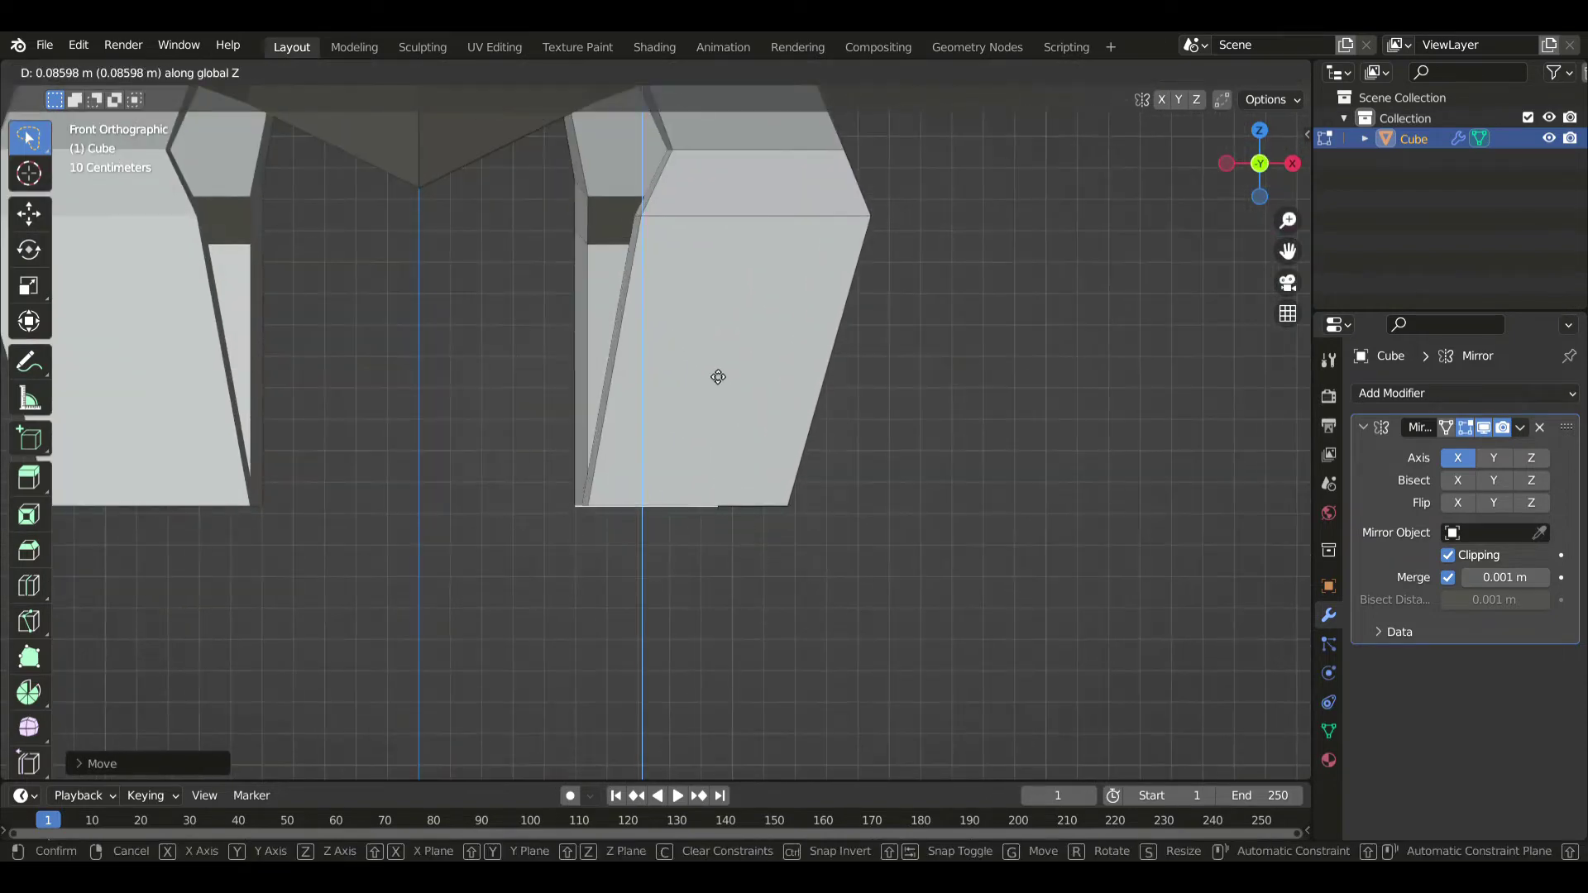
pyautogui.click(718, 377)
# - Select the hip and tail geometry through the mesh in the side view and lower it along the Z axis
pyautogui.press('KP_3')
pyautogui.scroll(-5, 667, 366)
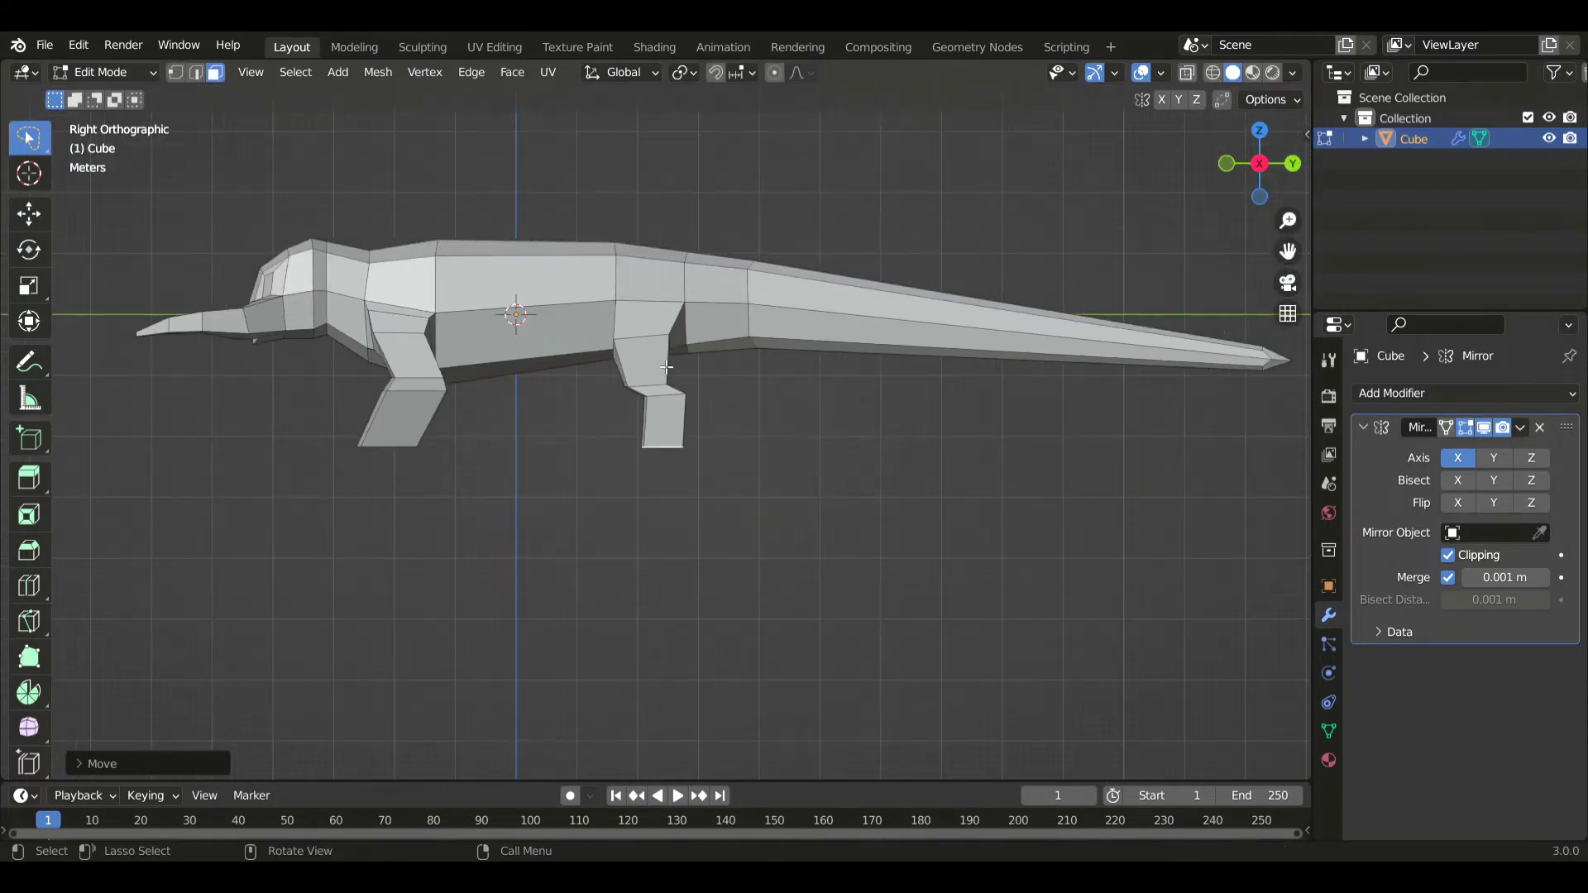
pyautogui.keyDown('shift'); pyautogui.moveTo(667, 366); pyautogui.dragTo(677, 437, button='middle'); pyautogui.keyUp('shift')
pyautogui.hotkey('alt', 'z')
pyautogui.moveTo(590, 244)
pyautogui.mouseDown()
pyautogui.moveTo(1260, 374)
pyautogui.moveTo(1278, 534)
pyautogui.mouseUp()
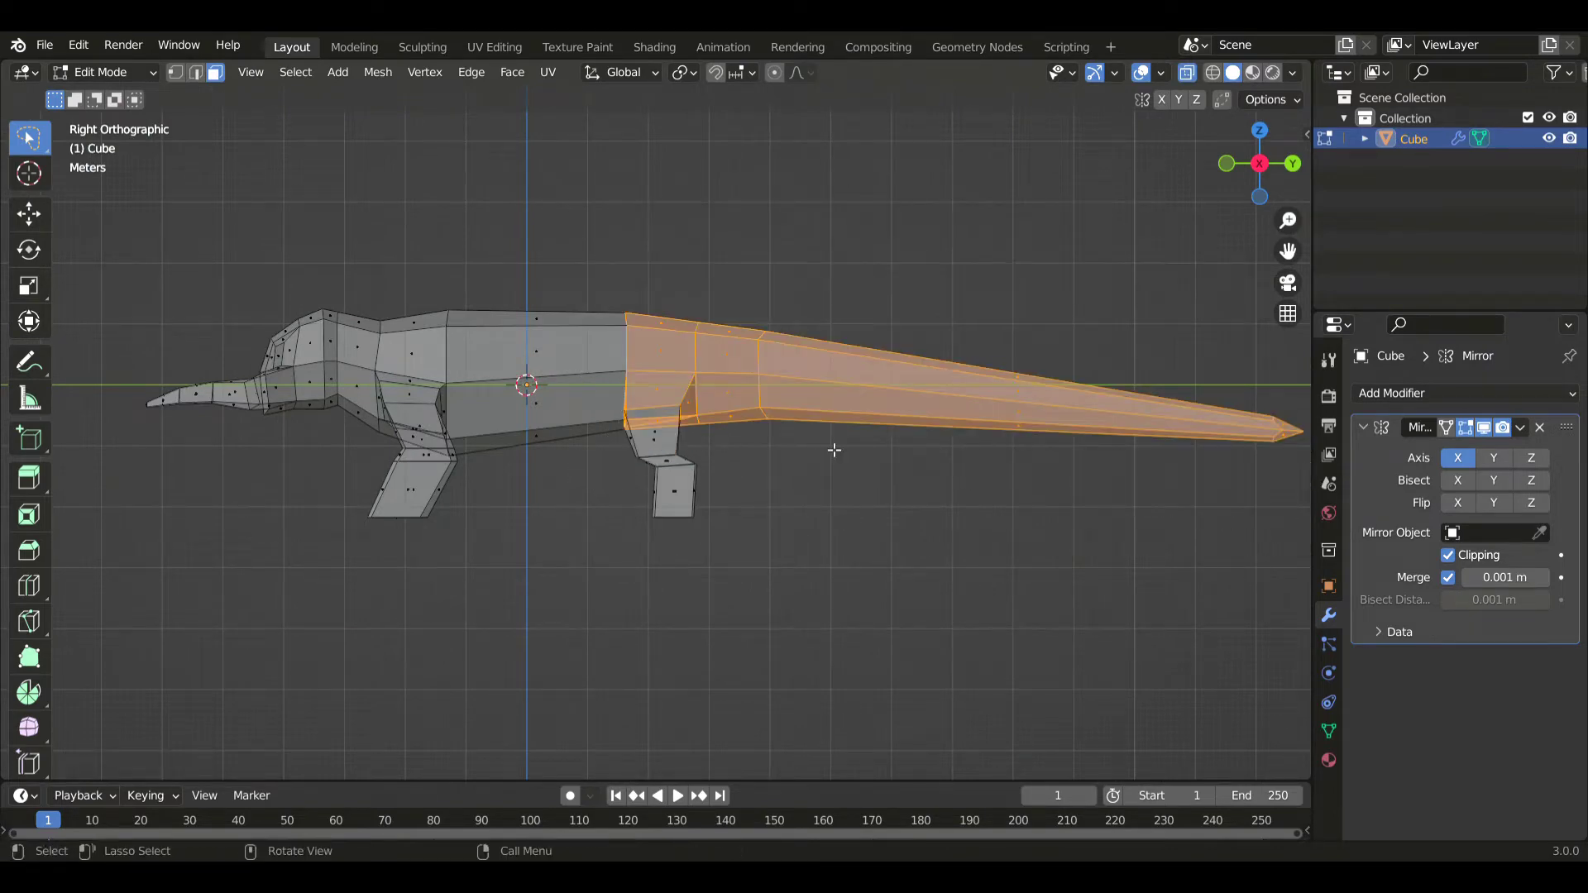
pyautogui.press('g')
pyautogui.press('z')
pyautogui.click(841, 557)
# - Rotate the hip and tail section slightly downward and lower it a little further along Z
pyautogui.press('r')
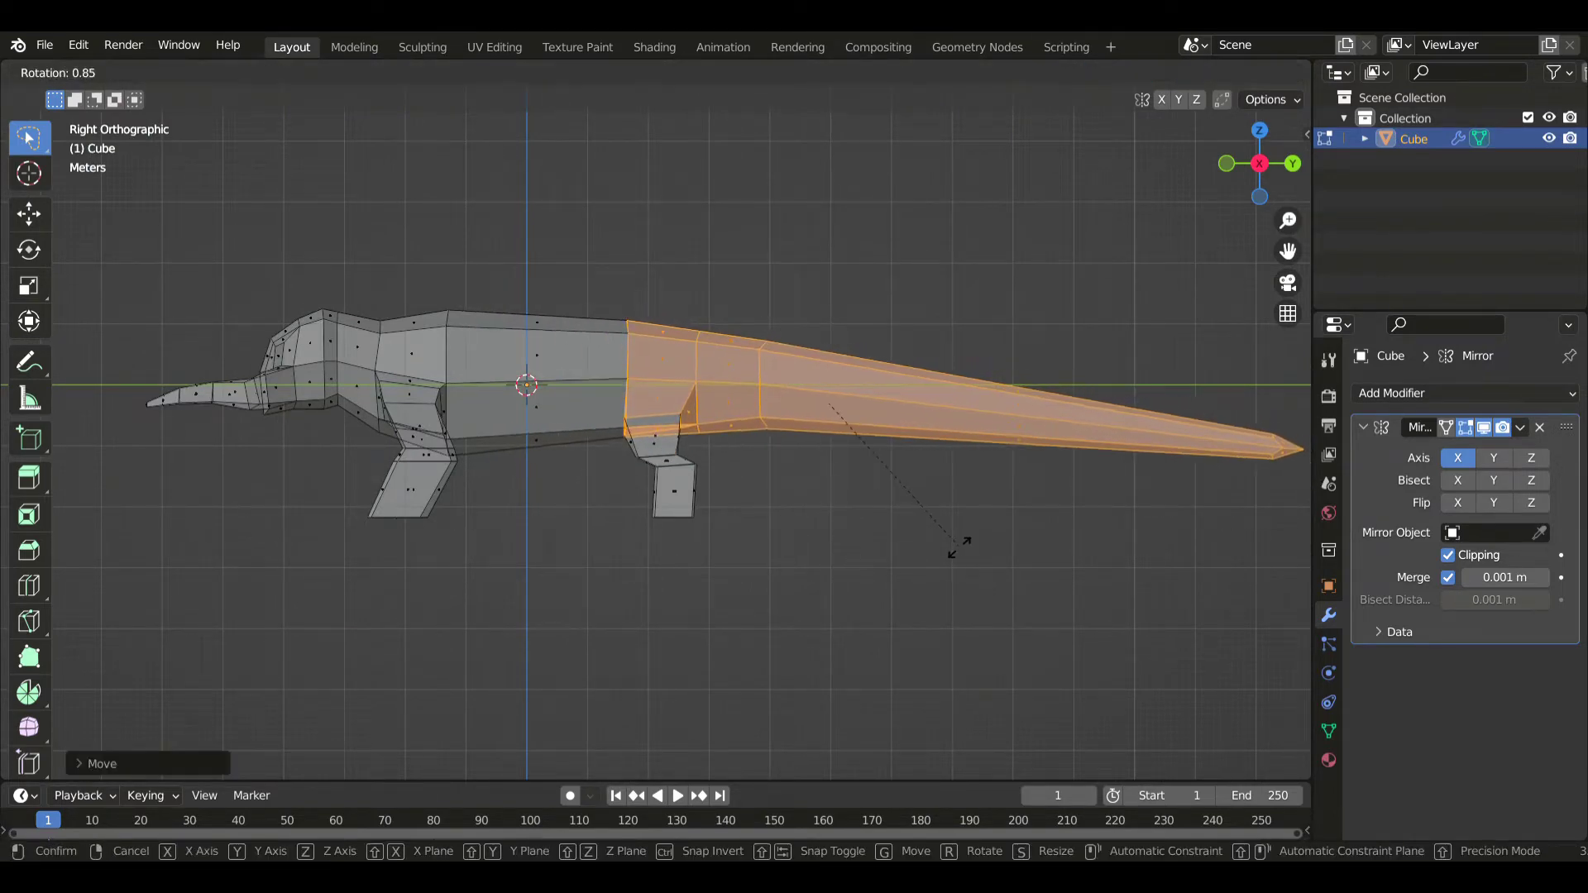
pyautogui.click(960, 549)
pyautogui.press('g')
pyautogui.press('z')
pyautogui.click(982, 569)
# - Shrink the edge loop at the base of the tail
pyautogui.press('2')
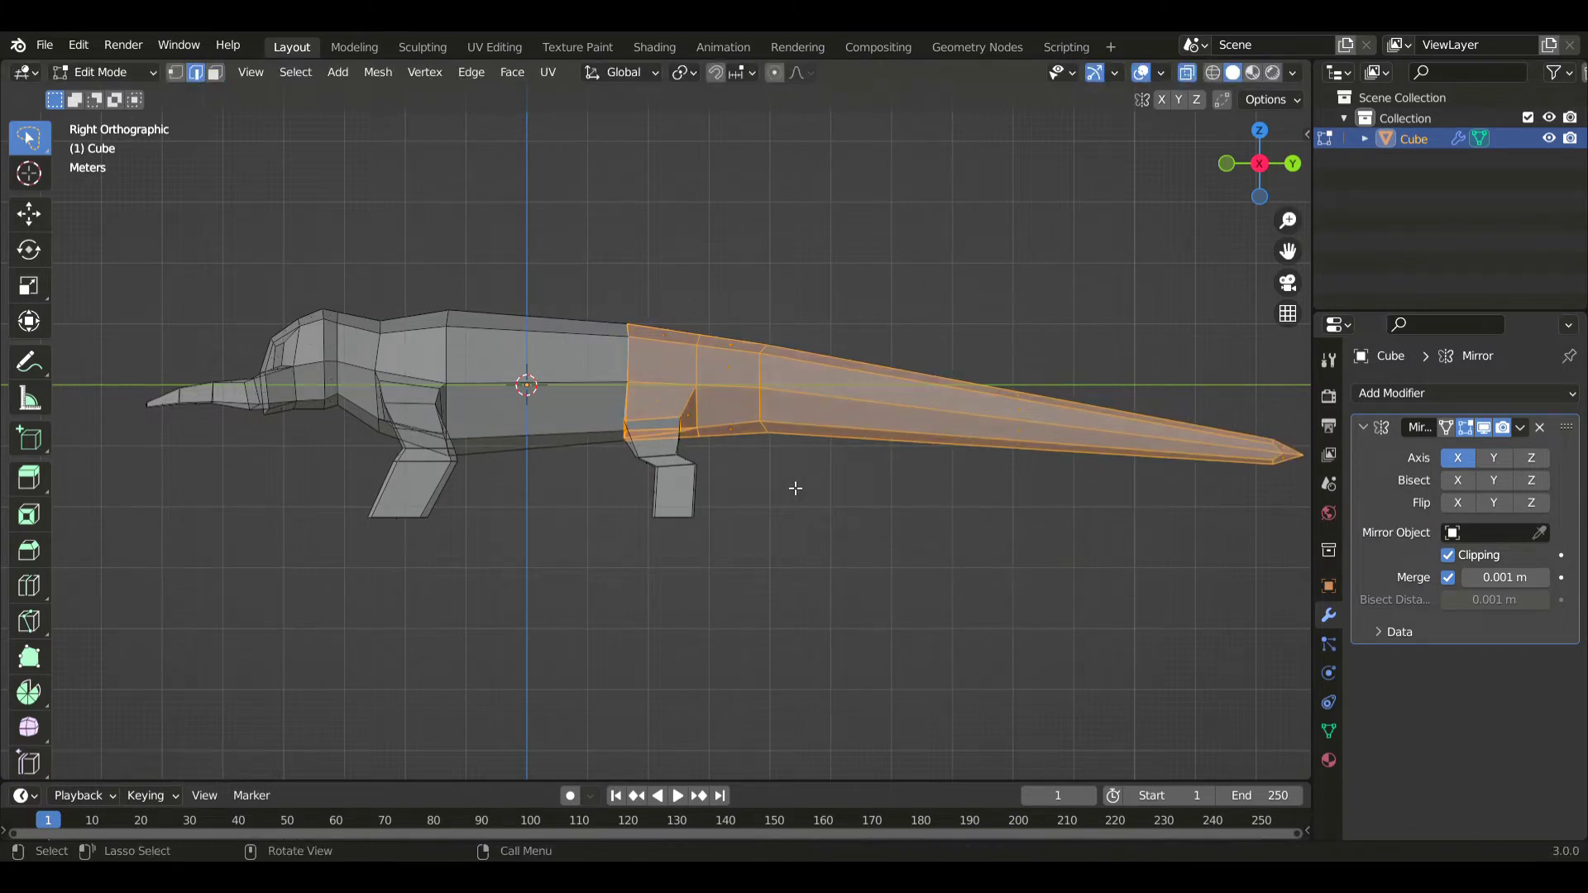
pyautogui.keyDown('alt'); pyautogui.click(760, 407); pyautogui.keyUp('alt')
pyautogui.press('s')
pyautogui.click(875, 477)
pyautogui.press('g')
pyautogui.press('g')
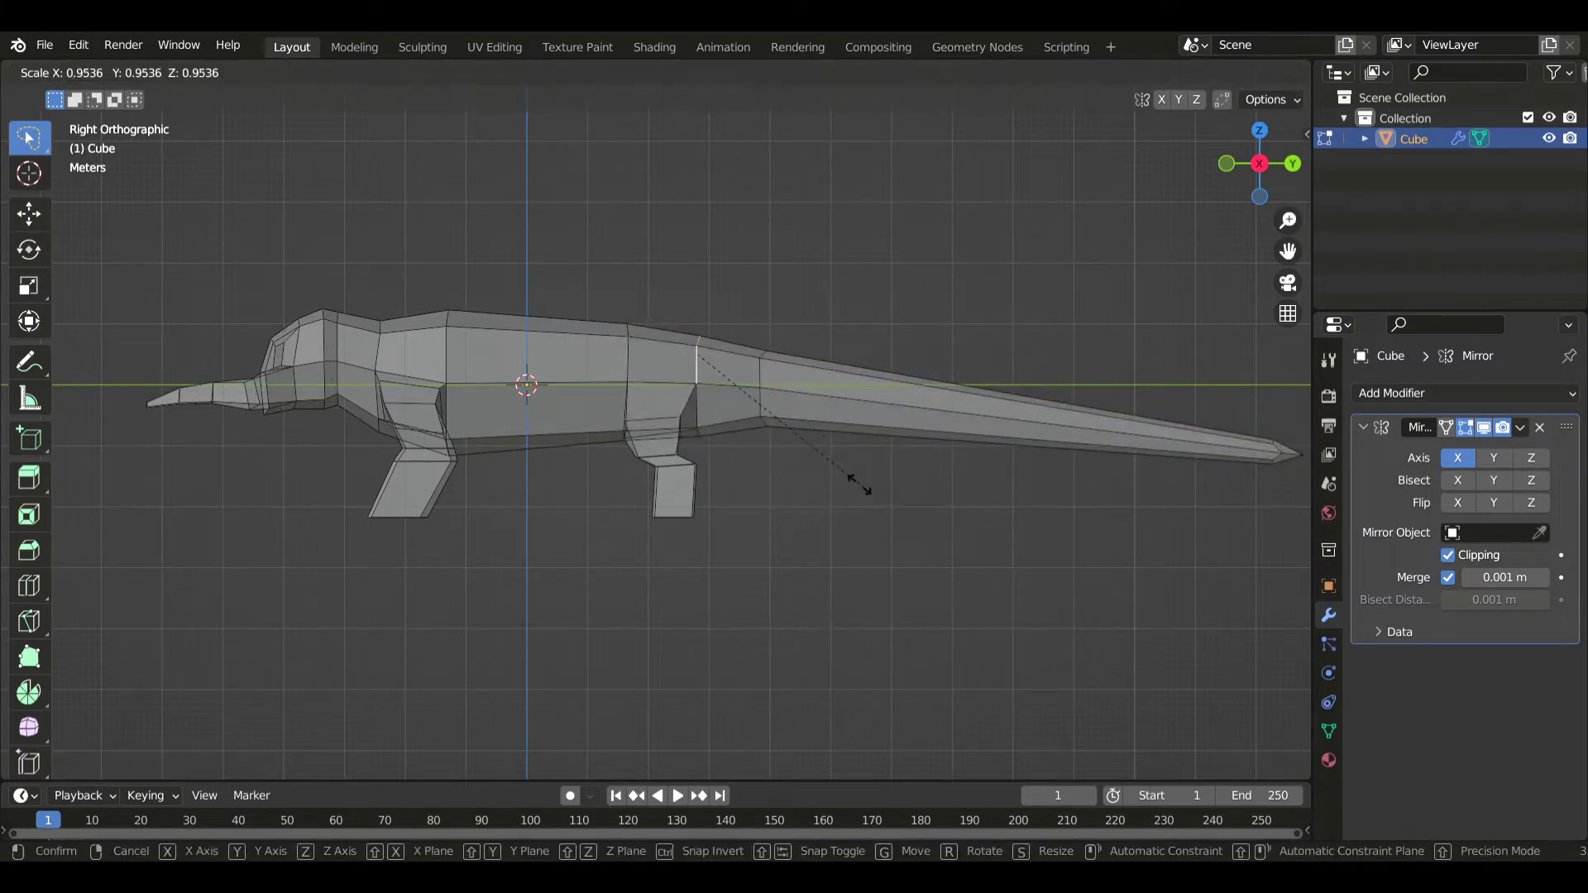
# - Rescale the edge loops at the front of the hips and just behind the hind leg to smooth the taper
pyautogui.moveTo(624, 481); pyautogui.dragTo(693, 251)
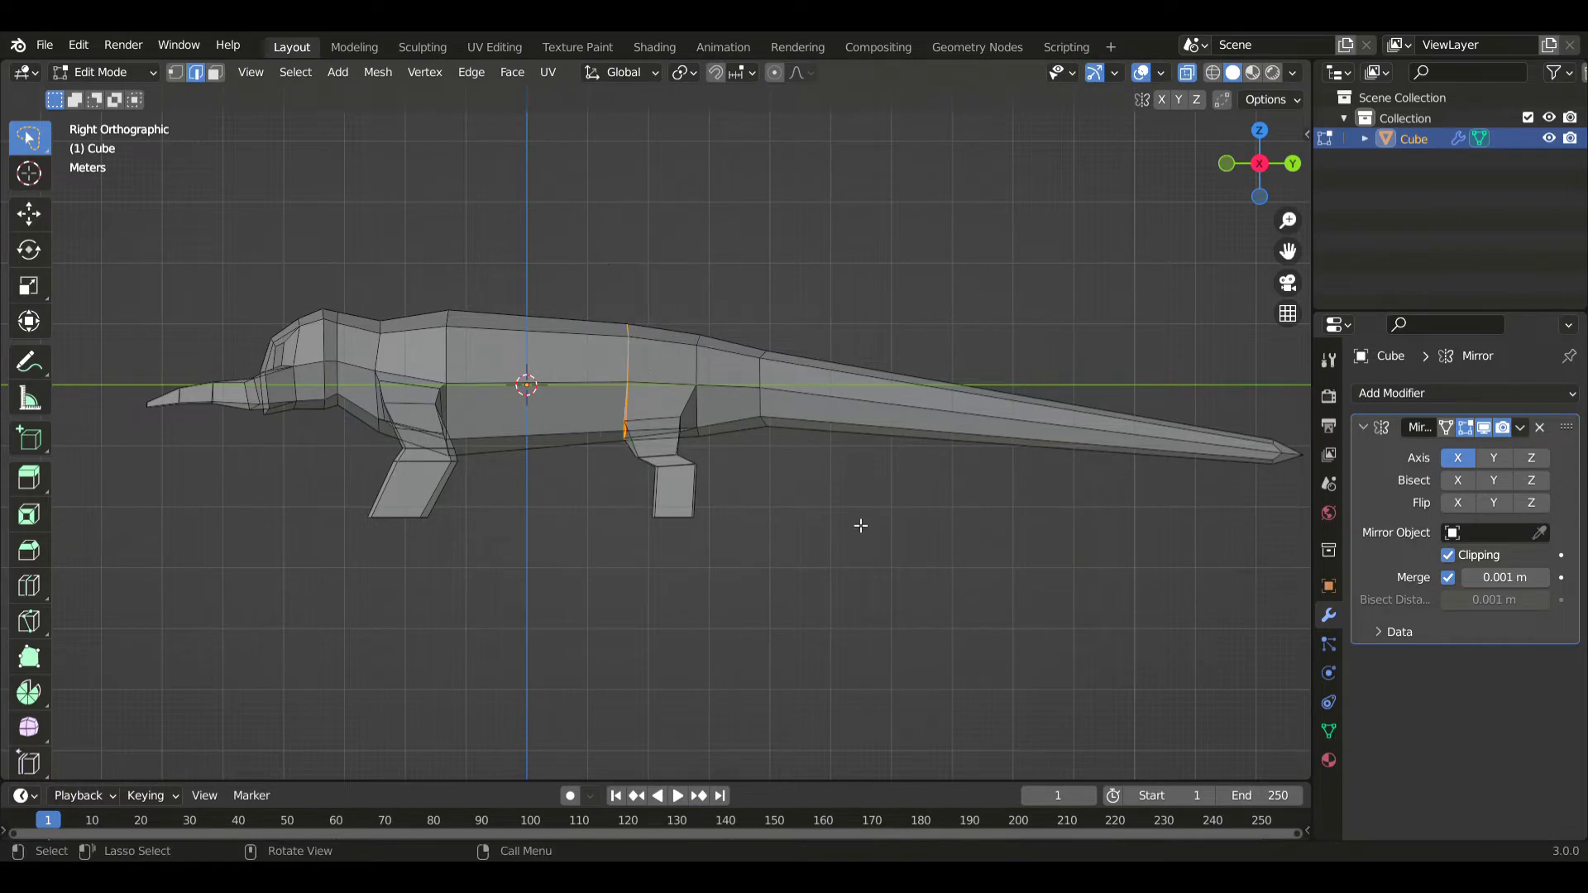
pyautogui.press('s')
pyautogui.click(834, 504)
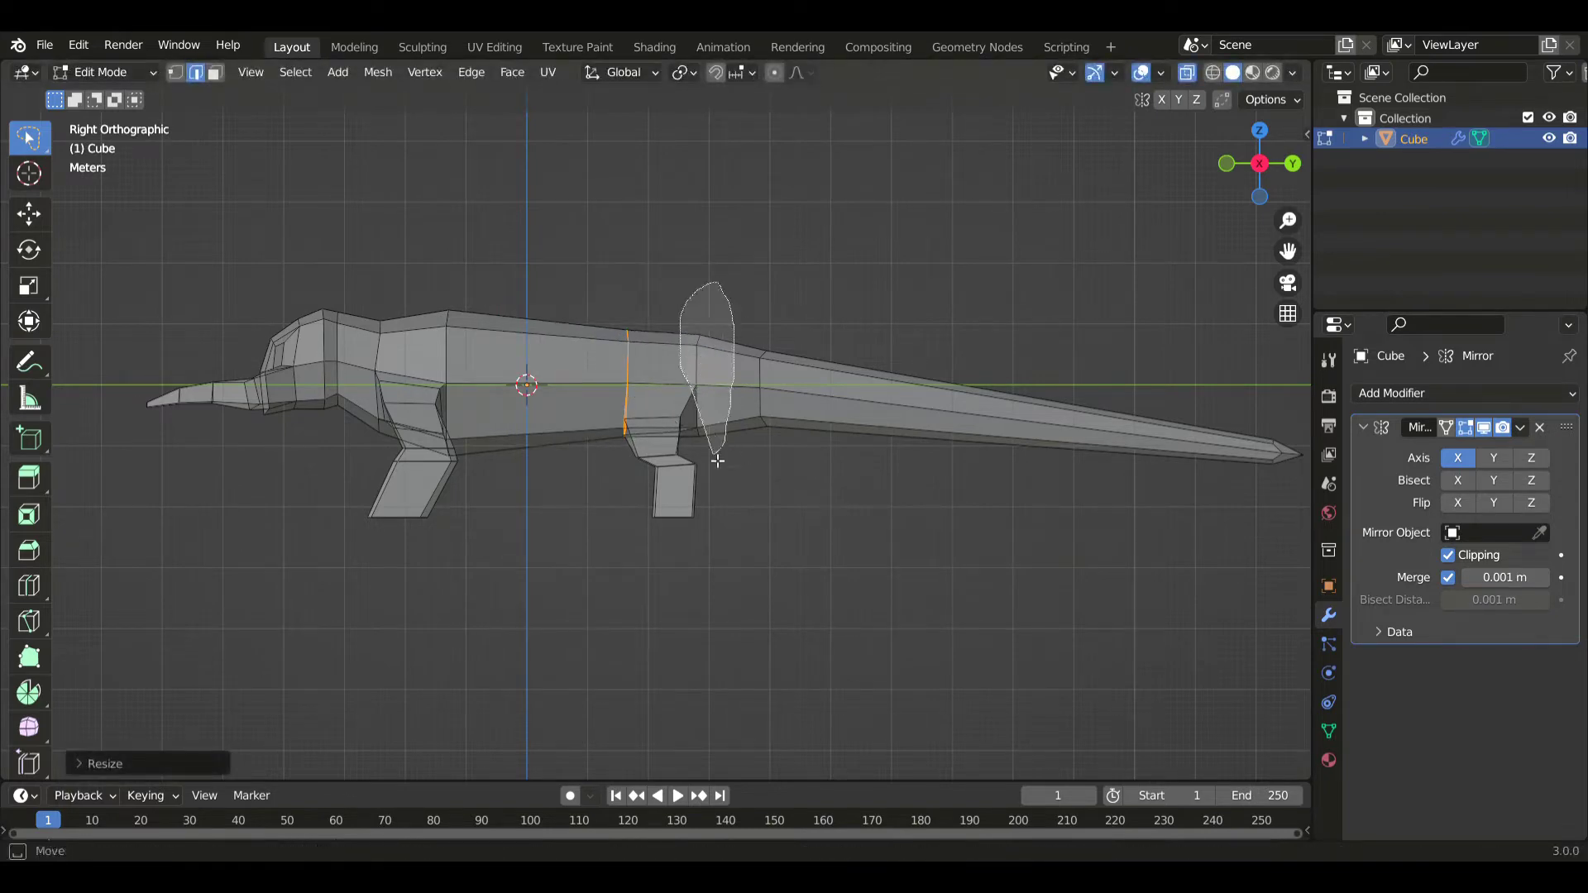
pyautogui.moveTo(718, 460); pyautogui.dragTo(706, 466)
pyautogui.press('s')
pyautogui.click(813, 485)
# - Select the tail tip, move it upward and rotate it to straighten the tail
pyautogui.moveTo(1109, 552)
pyautogui.mouseDown()
pyautogui.moveTo(1287, 383)
pyautogui.moveTo(1324, 517)
pyautogui.mouseUp()
pyautogui.press('g')
pyautogui.click(1268, 462)
pyautogui.scroll(-1, 1233, 517)
pyautogui.press('r')
pyautogui.click(1193, 484)
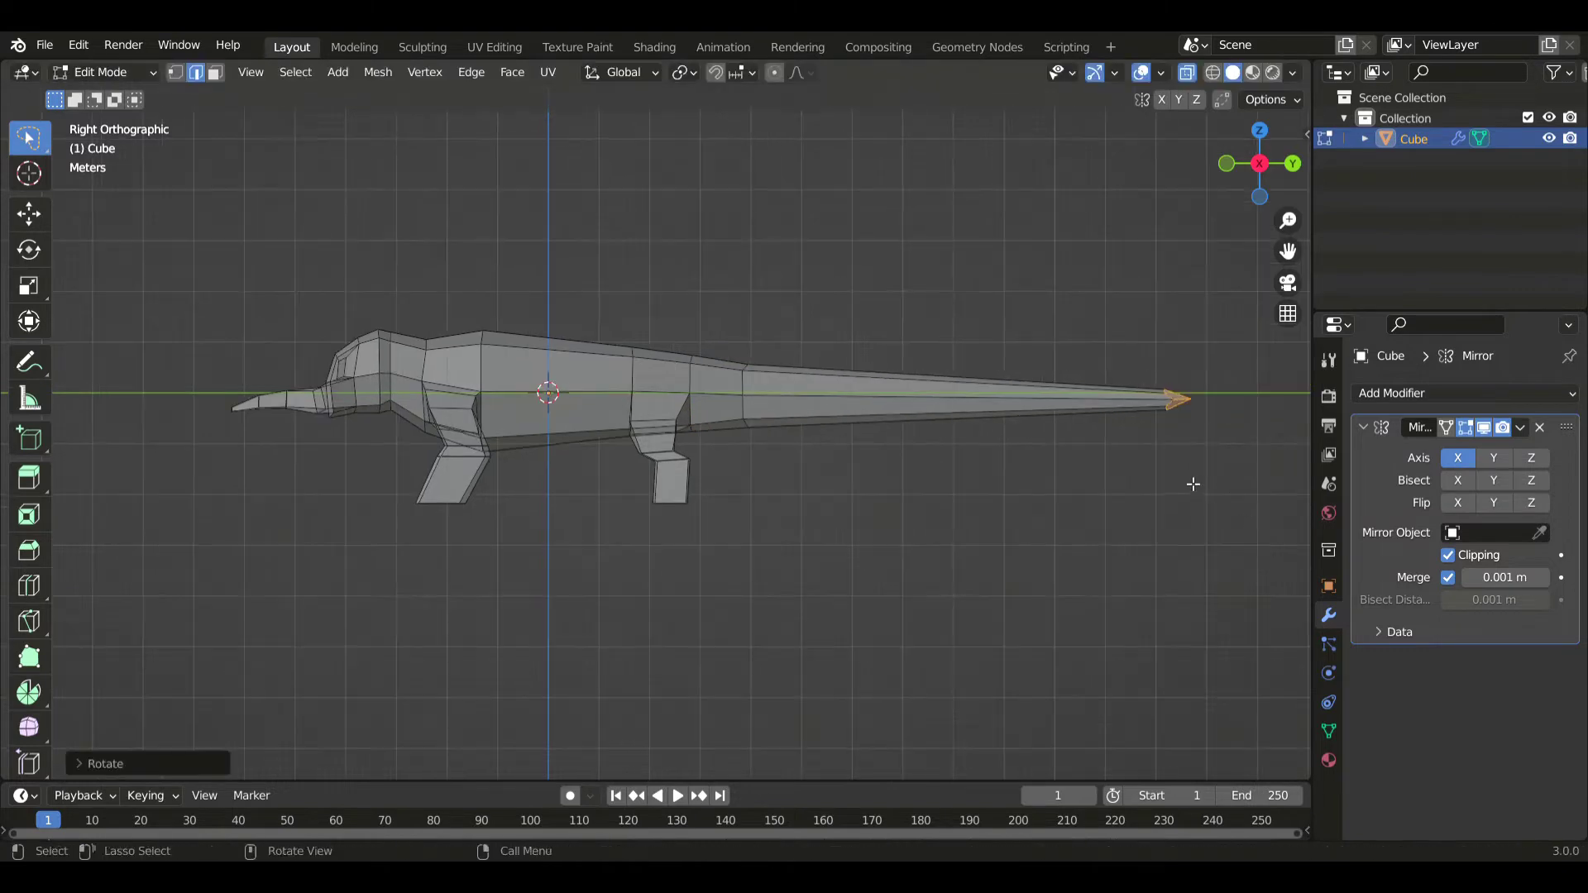
# - Move the tail tip backward and down and adjust its rotation to make the tail longer and gently sloping
pyautogui.press('g')
pyautogui.click(1203, 532)
pyautogui.press('r')
pyautogui.click(1135, 522)
pyautogui.press('g')
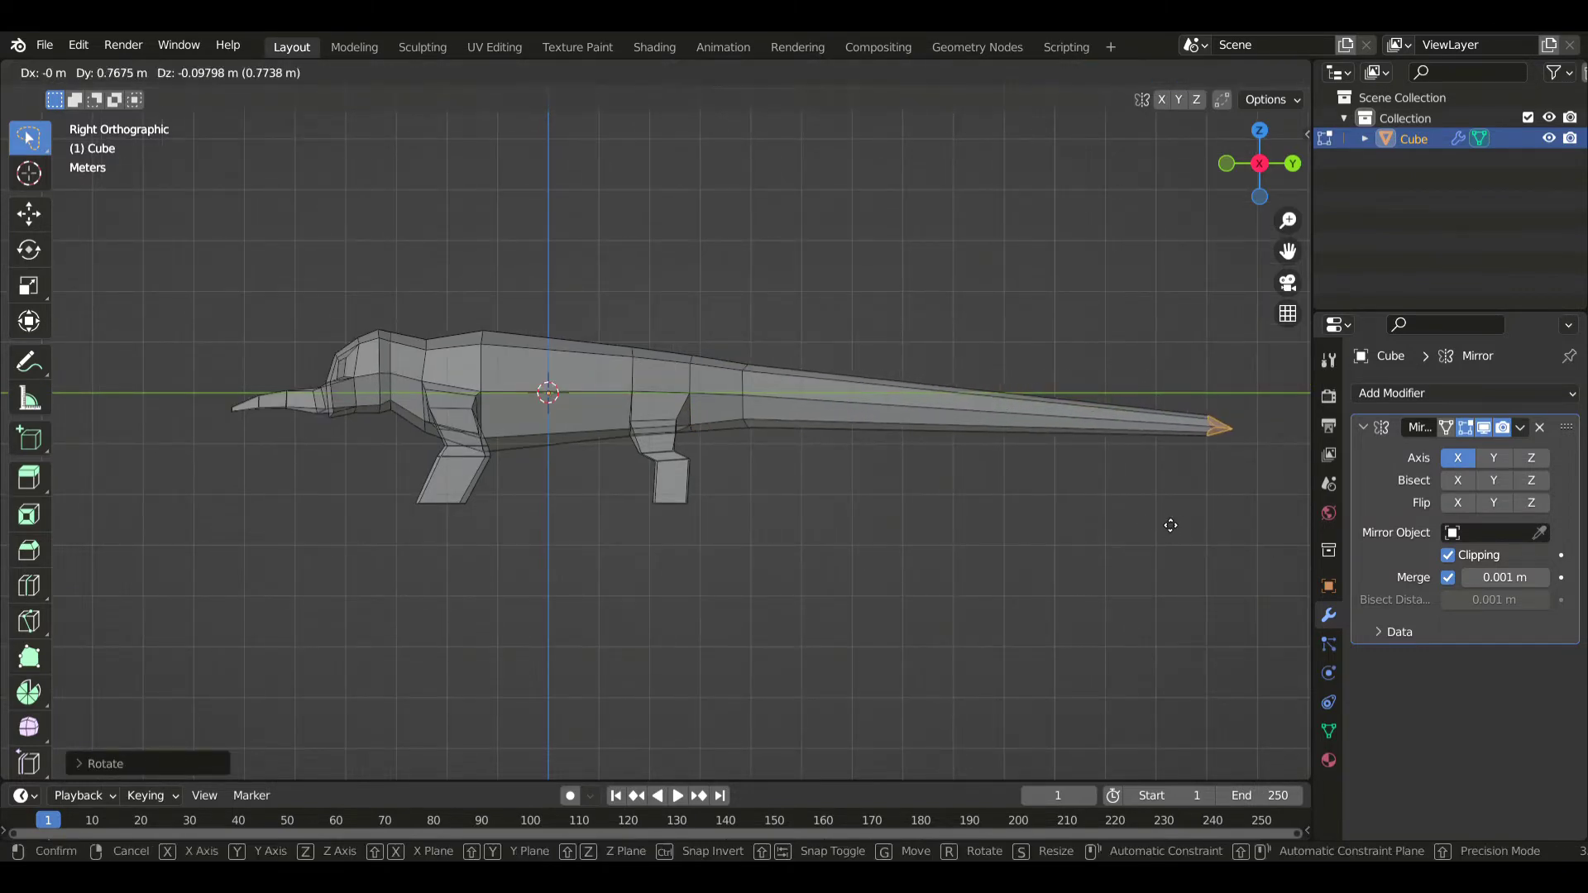
pyautogui.press('r')
pyautogui.press('g')
pyautogui.click(1268, 460)
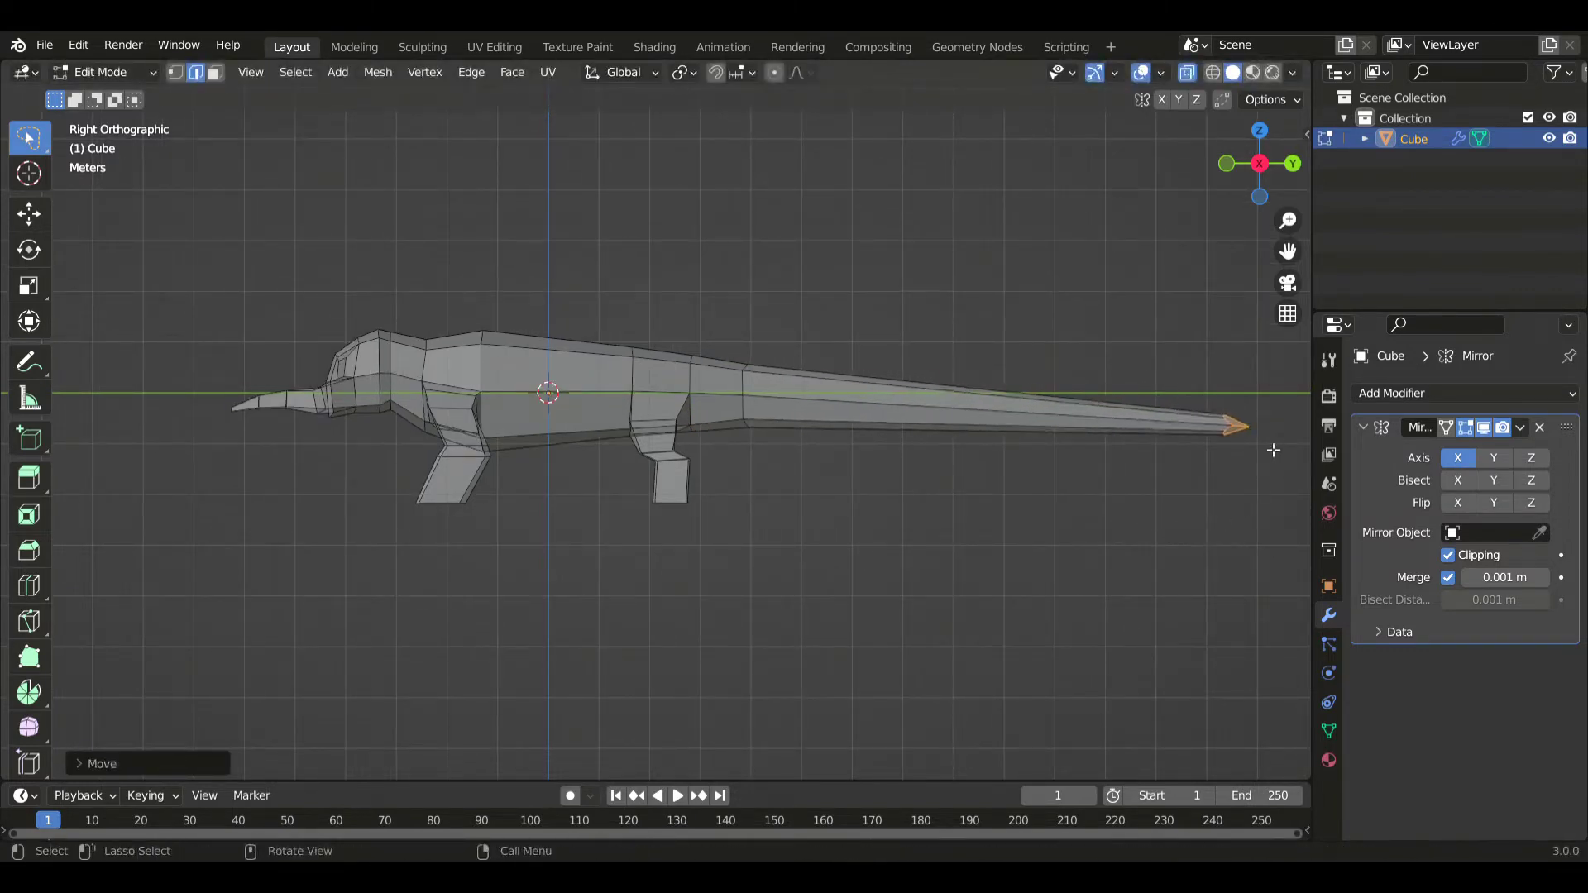
pyautogui.press('1')
pyautogui.press('g')
pyautogui.click(1216, 476)
# - Fine-tune the back outline by moving the top vertices above and behind the hips
pyautogui.scroll(1, 746, 432)
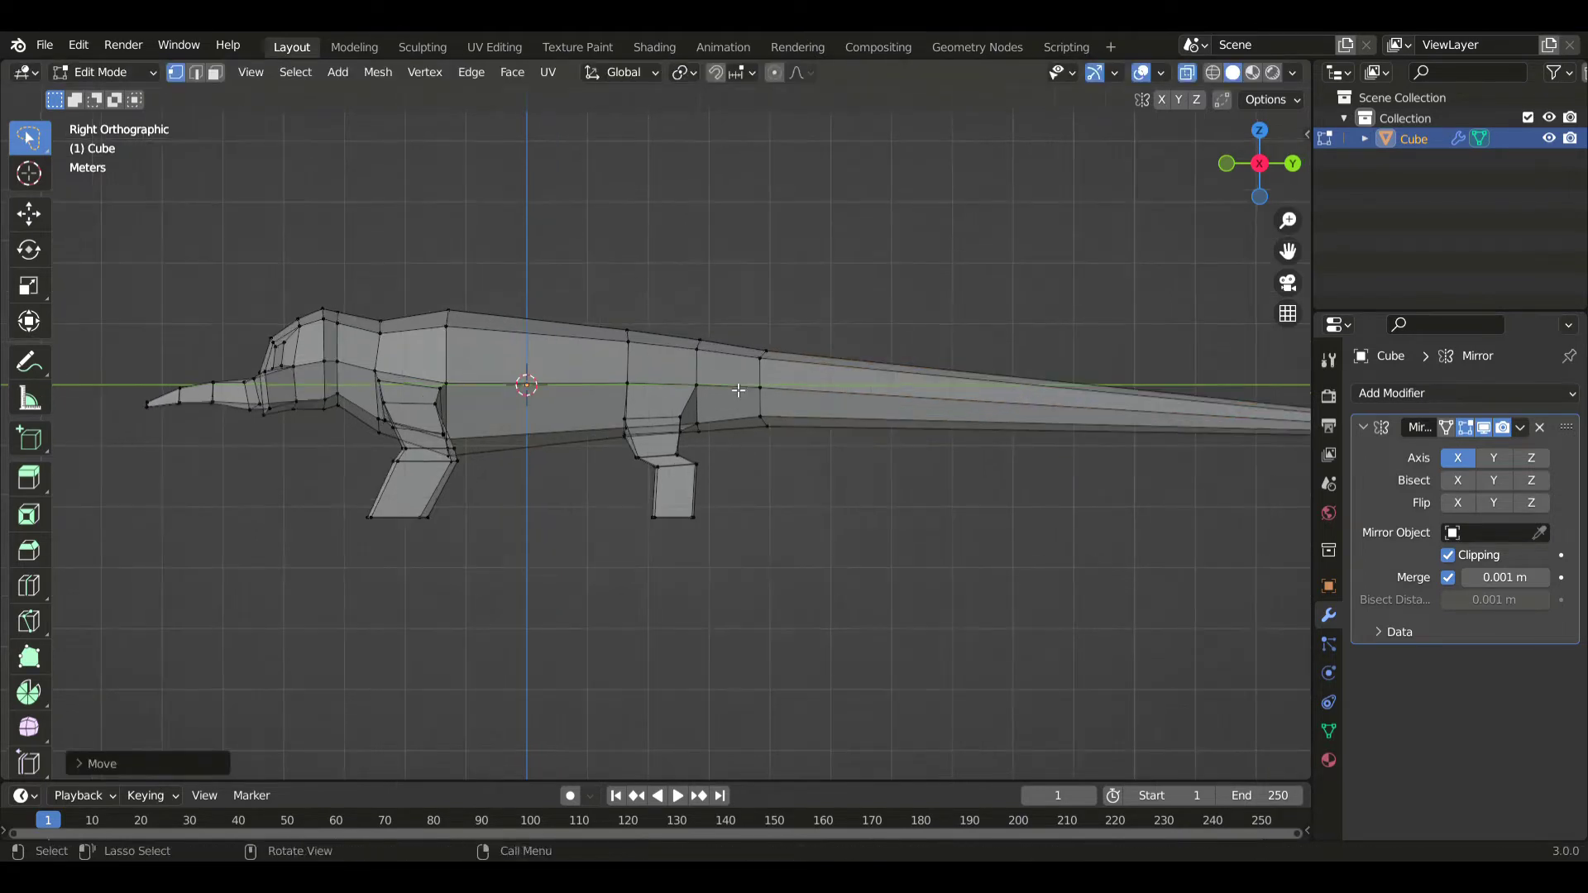
pyautogui.moveTo(710, 298); pyautogui.dragTo(738, 369)
pyautogui.press('g')
pyautogui.click(769, 362)
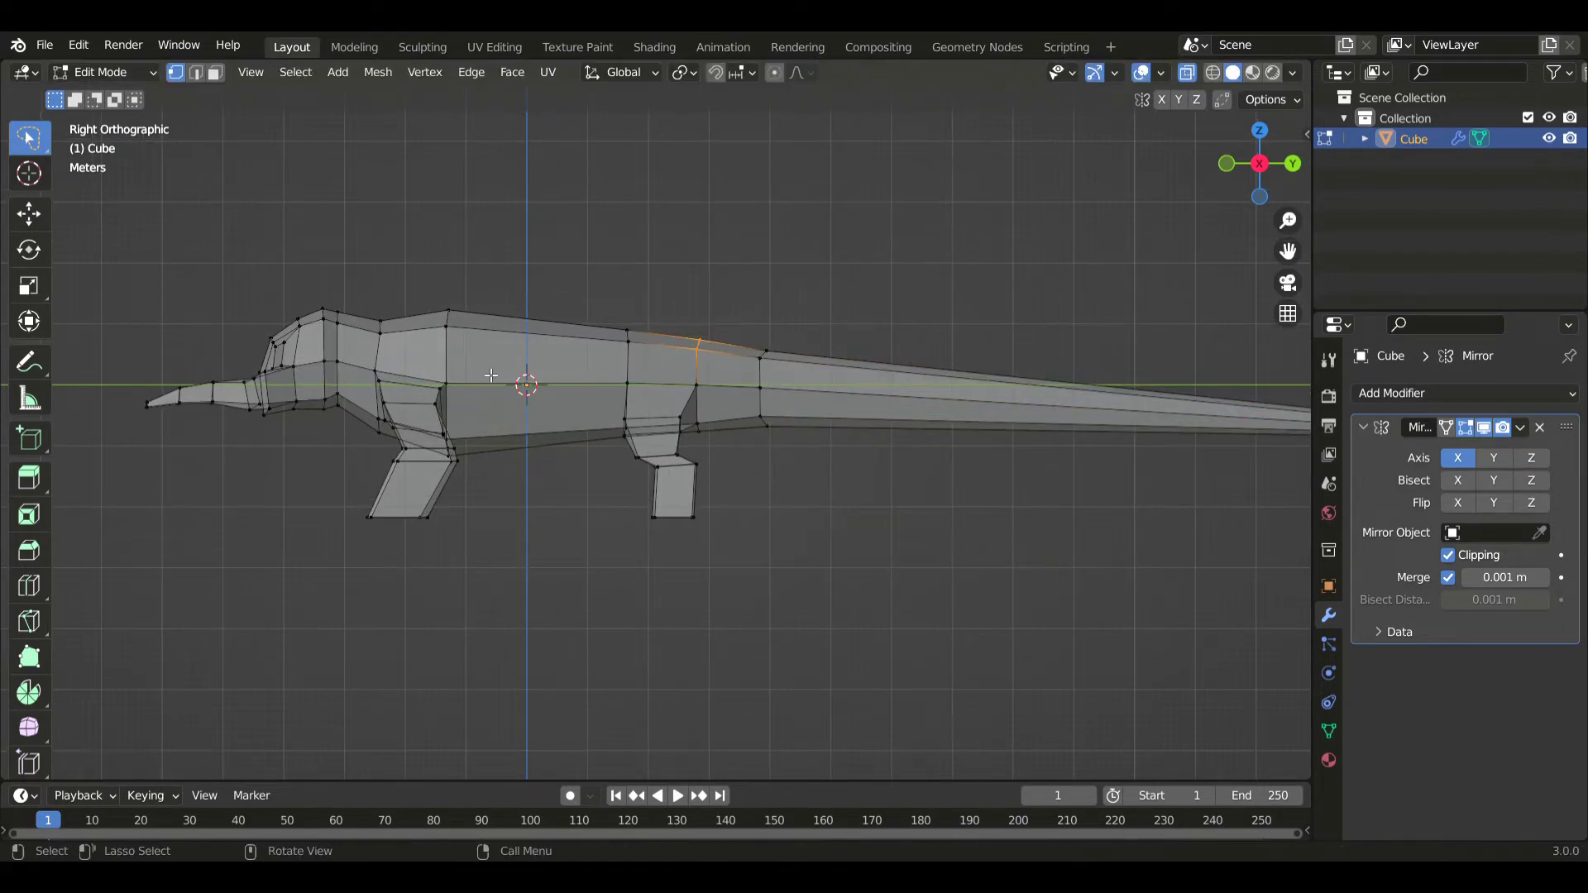
pyautogui.press('g')
pyautogui.click(540, 365)
pyautogui.moveTo(593, 357); pyautogui.dragTo(664, 353)
pyautogui.press('g')
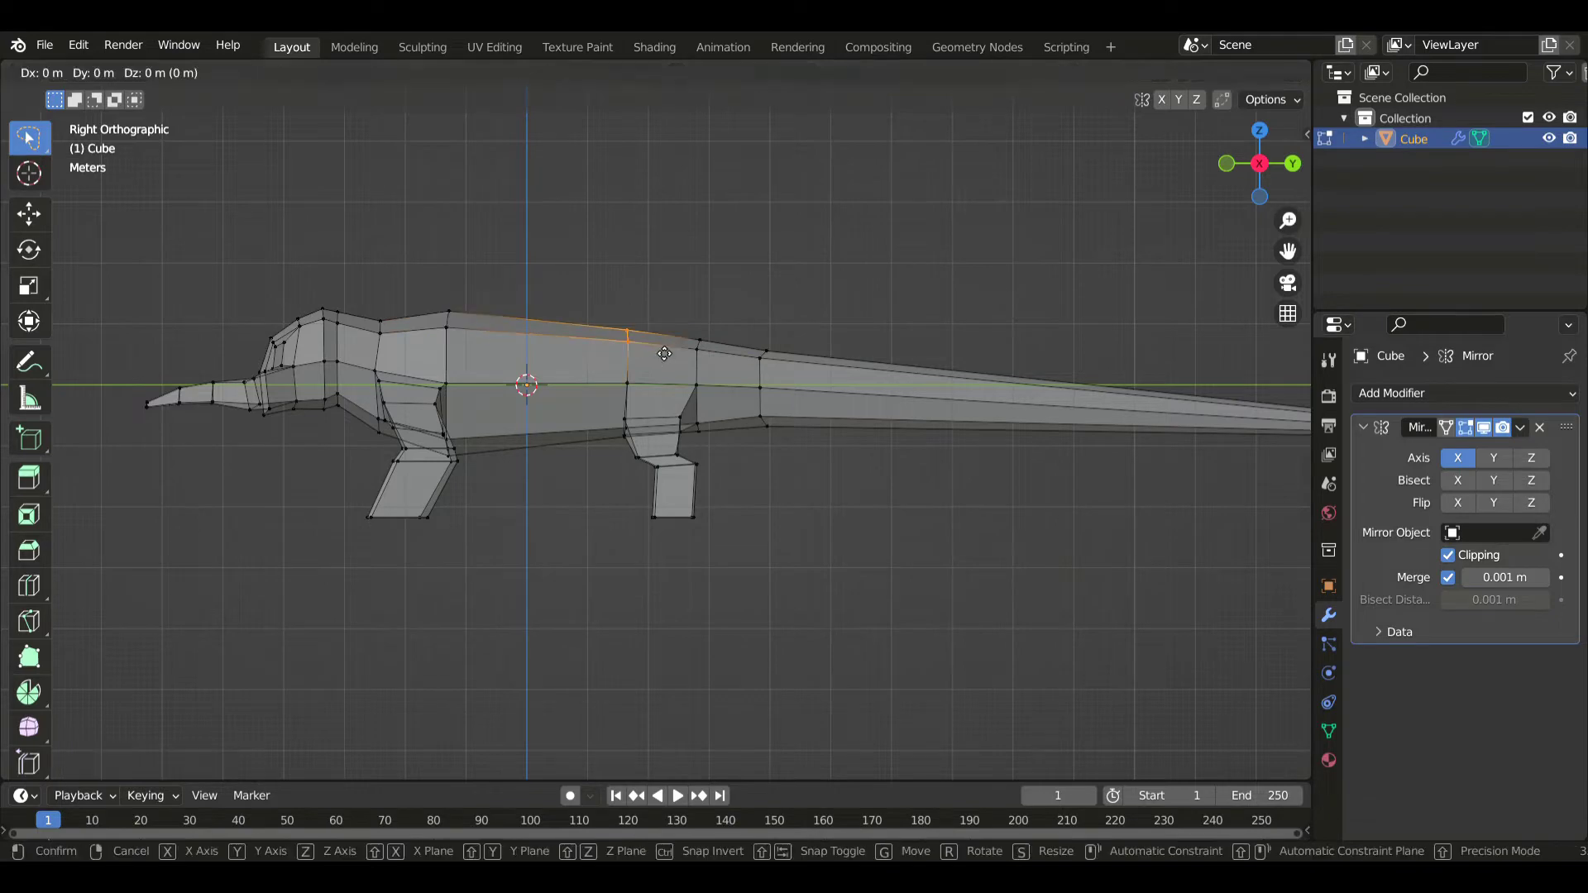
pyautogui.click(662, 353)
# - Raise the belly vertices behind the front leg to flatten the underside
pyautogui.scroll(3, 456, 423)
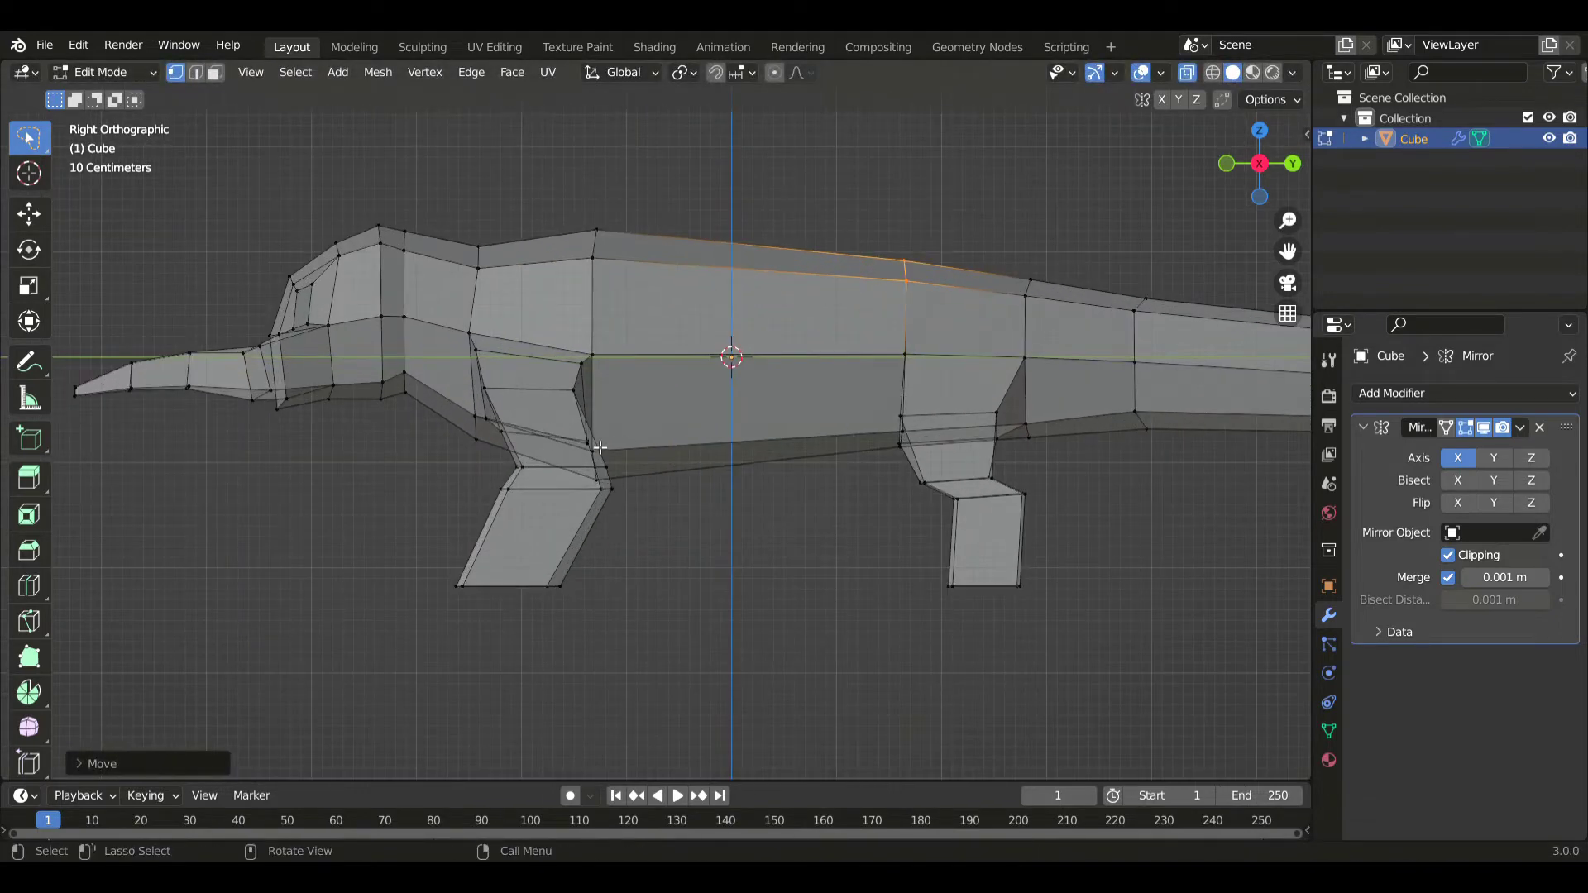
pyautogui.moveTo(600, 447); pyautogui.dragTo(618, 429, button='middle')
pyautogui.press('KP_3')
pyautogui.press('g')
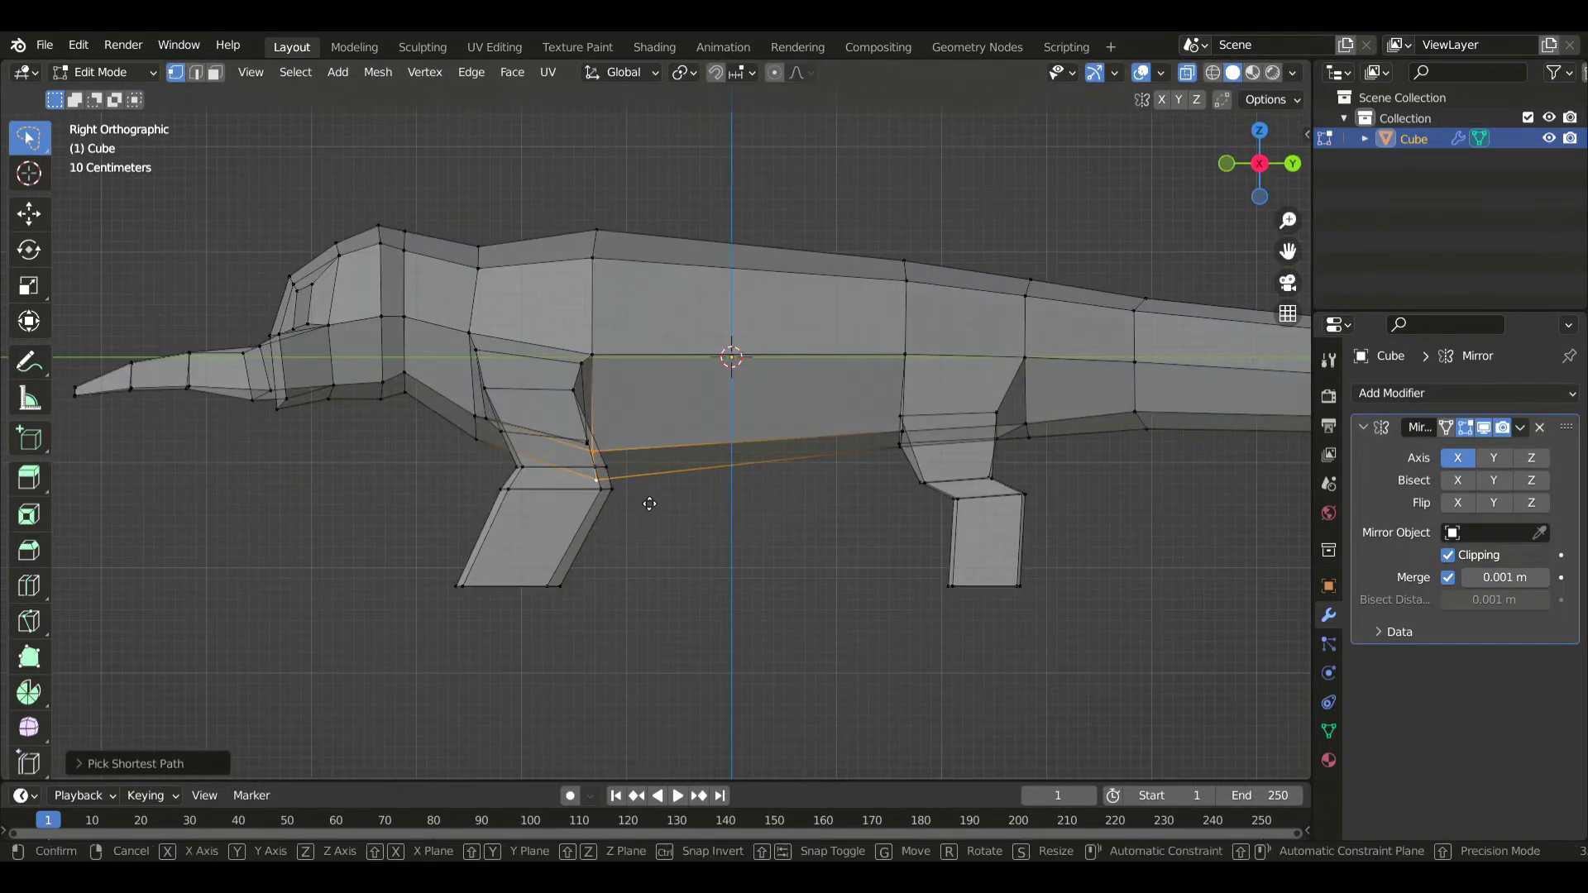
pyautogui.click(656, 460)
pyautogui.moveTo(536, 422)
pyautogui.keyDown('ctrl'); pyautogui.mouseDown()
pyautogui.moveTo(599, 458)
pyautogui.moveTo(612, 431)
pyautogui.mouseUp(); pyautogui.keyUp('ctrl')
pyautogui.press('g')
pyautogui.click(758, 486)
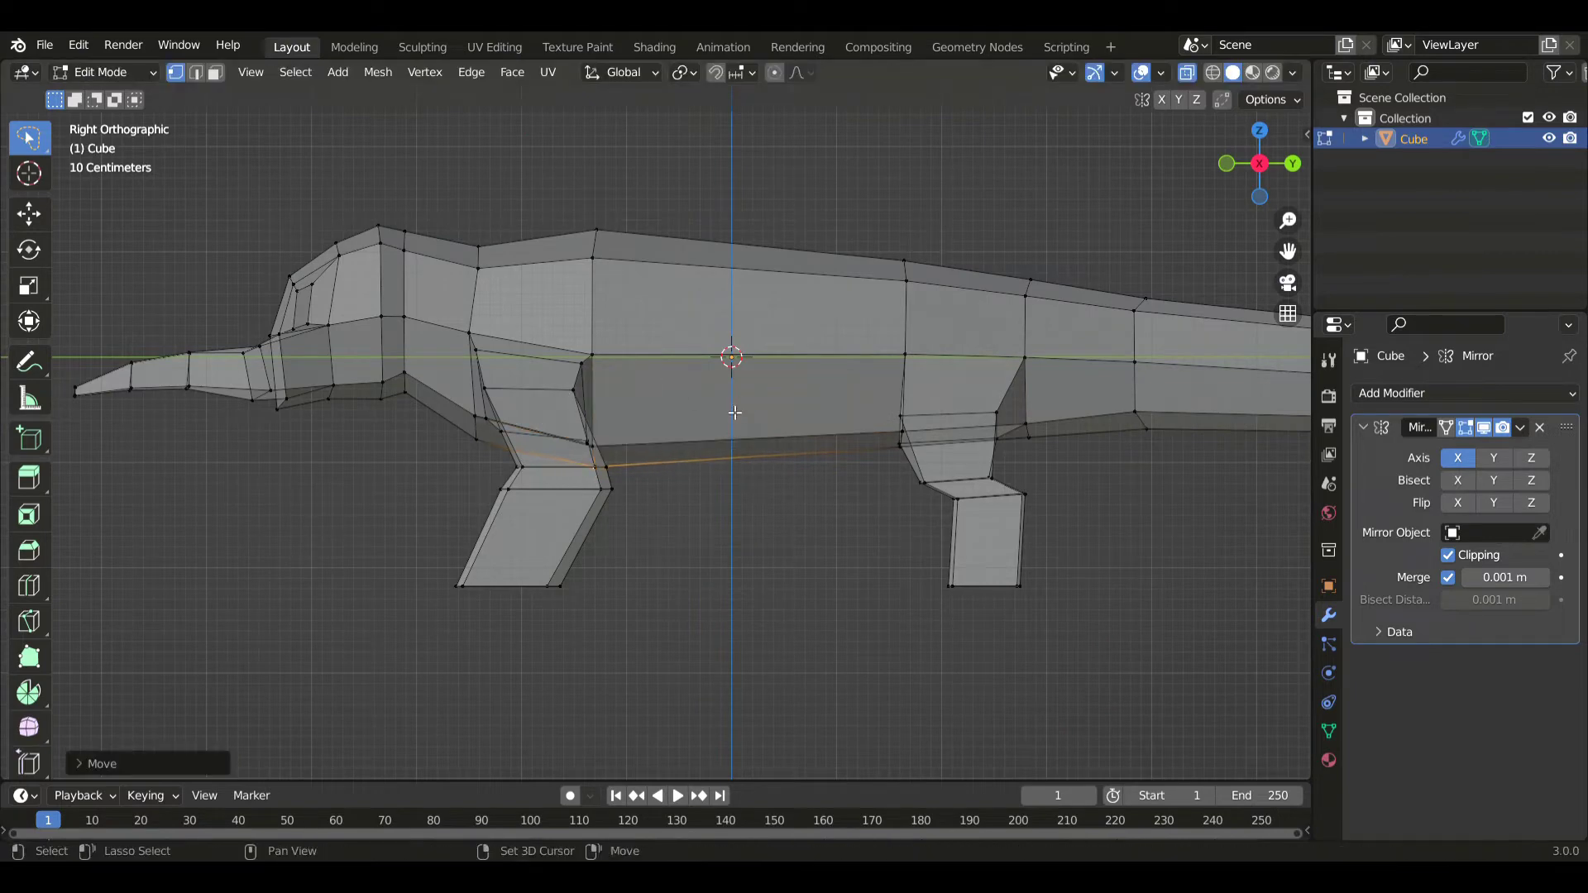
# - Adjust the lower and upper vertices at the base of the tail in the side view
pyautogui.scroll(-2, 787, 374)
pyautogui.keyDown('shift'); pyautogui.moveTo(847, 373); pyautogui.dragTo(735, 379, button='middle'); pyautogui.keyUp('shift')
pyautogui.click(884, 430)
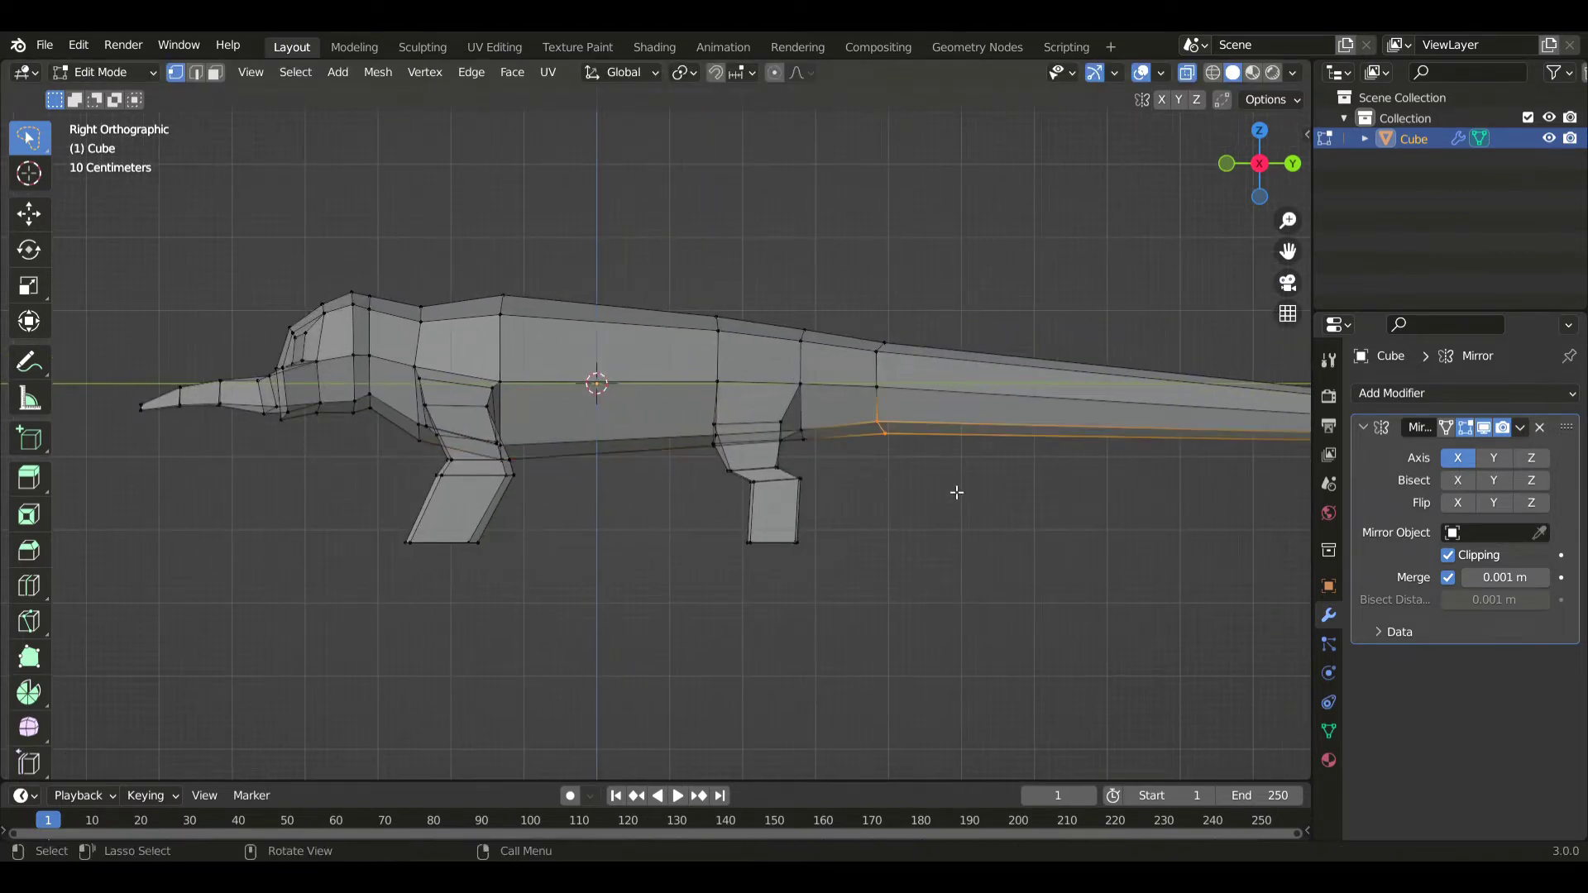
pyautogui.moveTo(899, 301); pyautogui.dragTo(923, 359)
pyautogui.press('g')
pyautogui.click(991, 456)
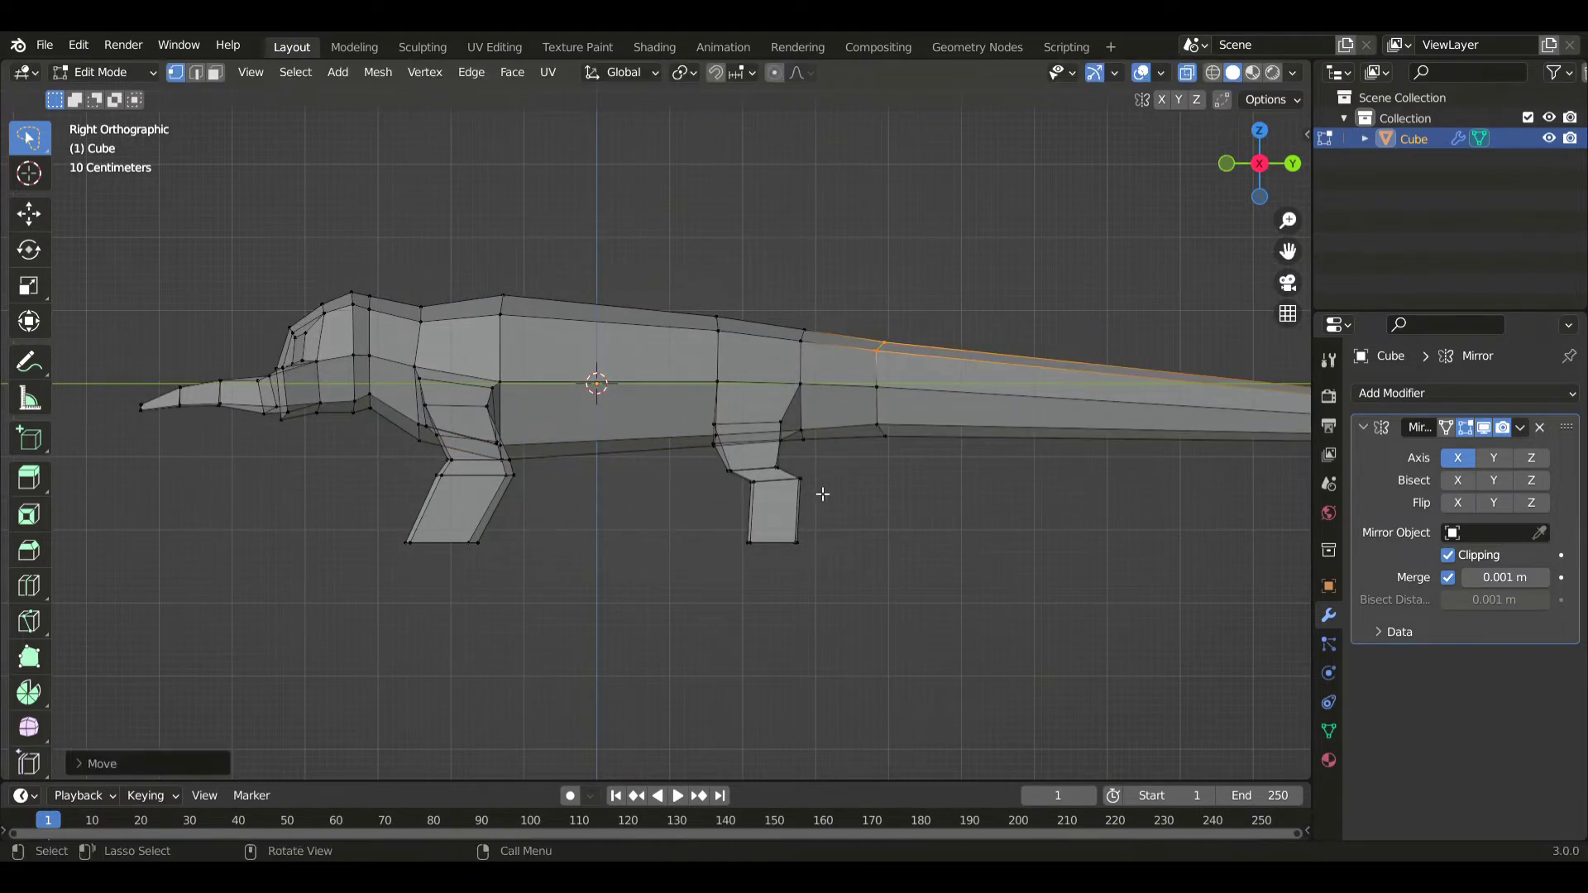
# - Select the hind leg from the thigh loop down to the foot and move it backward along the Y axis
pyautogui.scroll(1, 794, 470)
pyautogui.hotkey('alt', 'z')
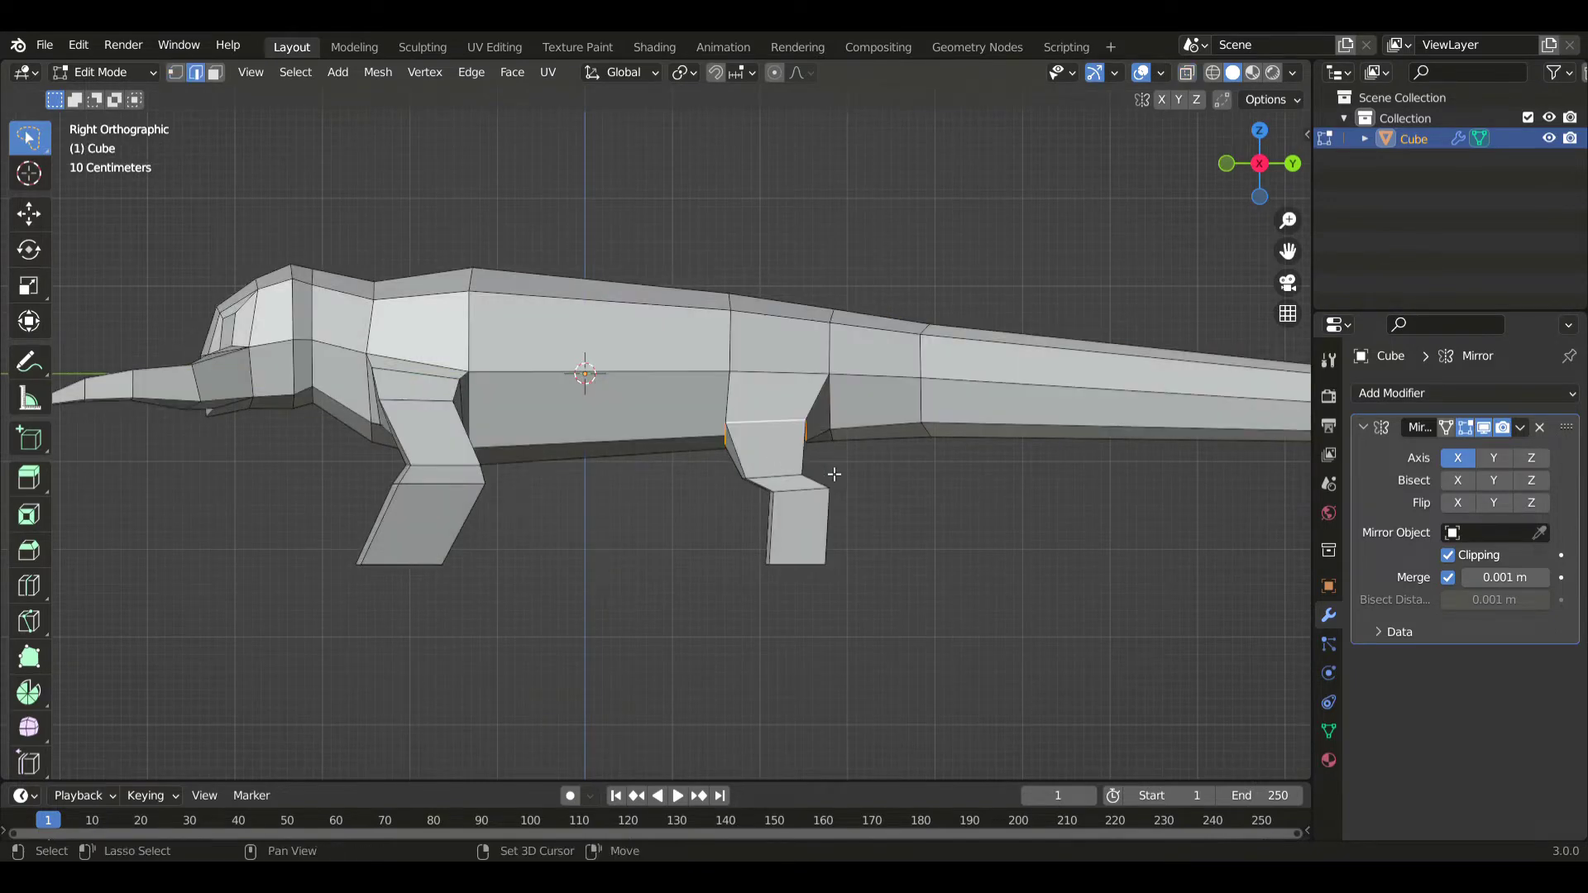
pyautogui.hotkey('alt', 'z')
pyautogui.moveTo(830, 474)
pyautogui.keyDown('shift'); pyautogui.mouseDown()
pyautogui.moveTo(813, 475)
pyautogui.moveTo(1001, 515)
pyautogui.mouseUp(); pyautogui.keyUp('shift')
pyautogui.hotkey('alt', 'z')
pyautogui.press('g')
pyautogui.press('y')
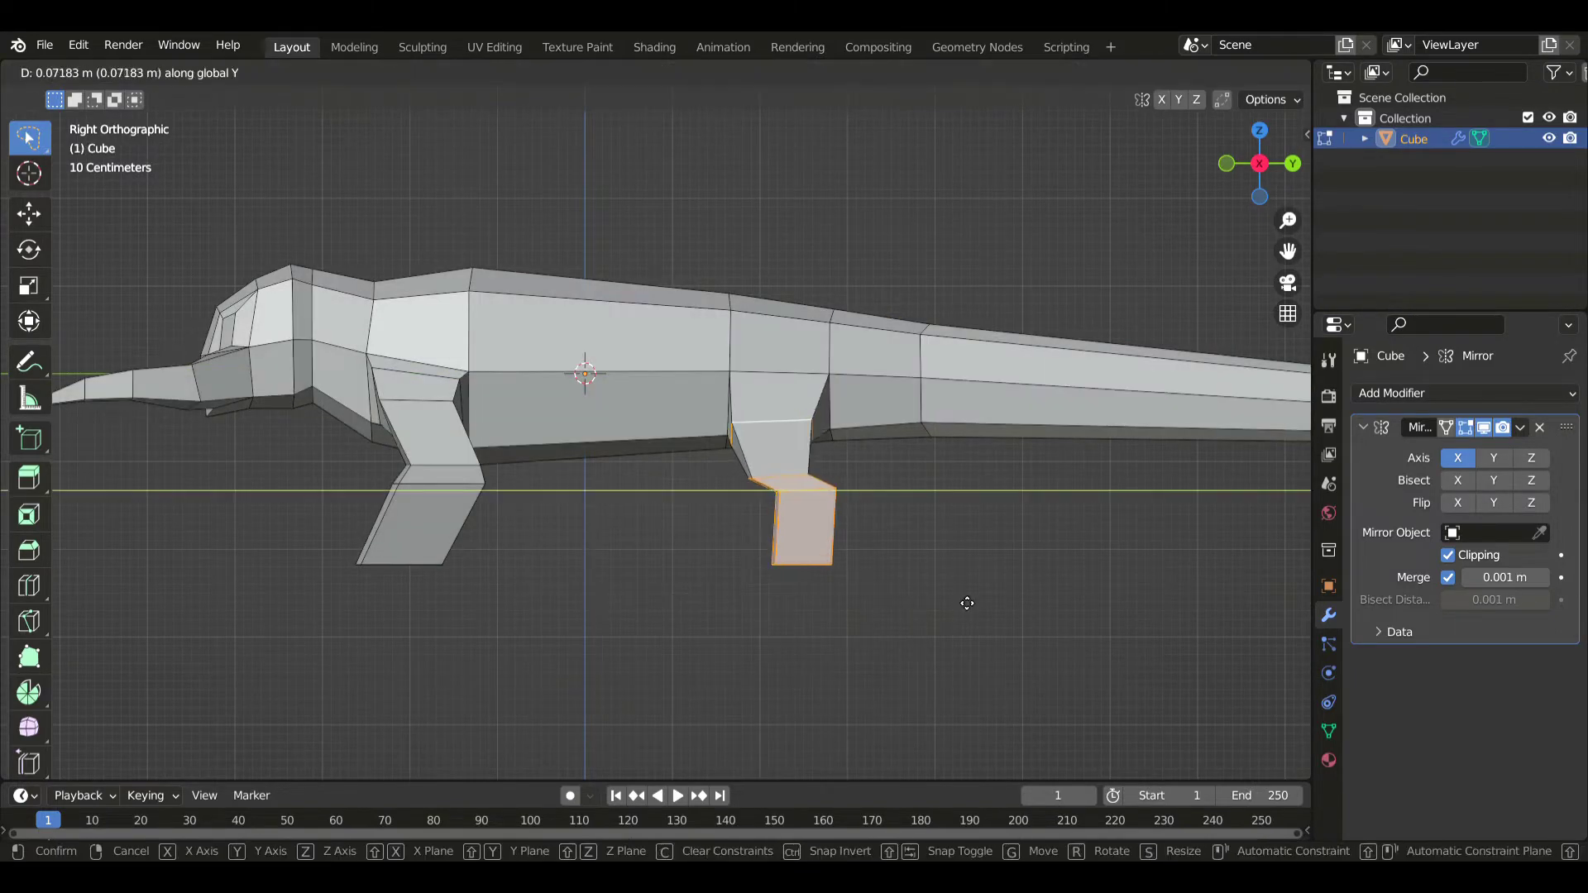
pyautogui.click(894, 499)
# - Enlarge the edge loop at the top of the hind leg's lower segment and shift it backward
pyautogui.keyDown('shift'); pyautogui.moveTo(909, 577); pyautogui.dragTo(858, 529, button='middle'); pyautogui.keyUp('shift')
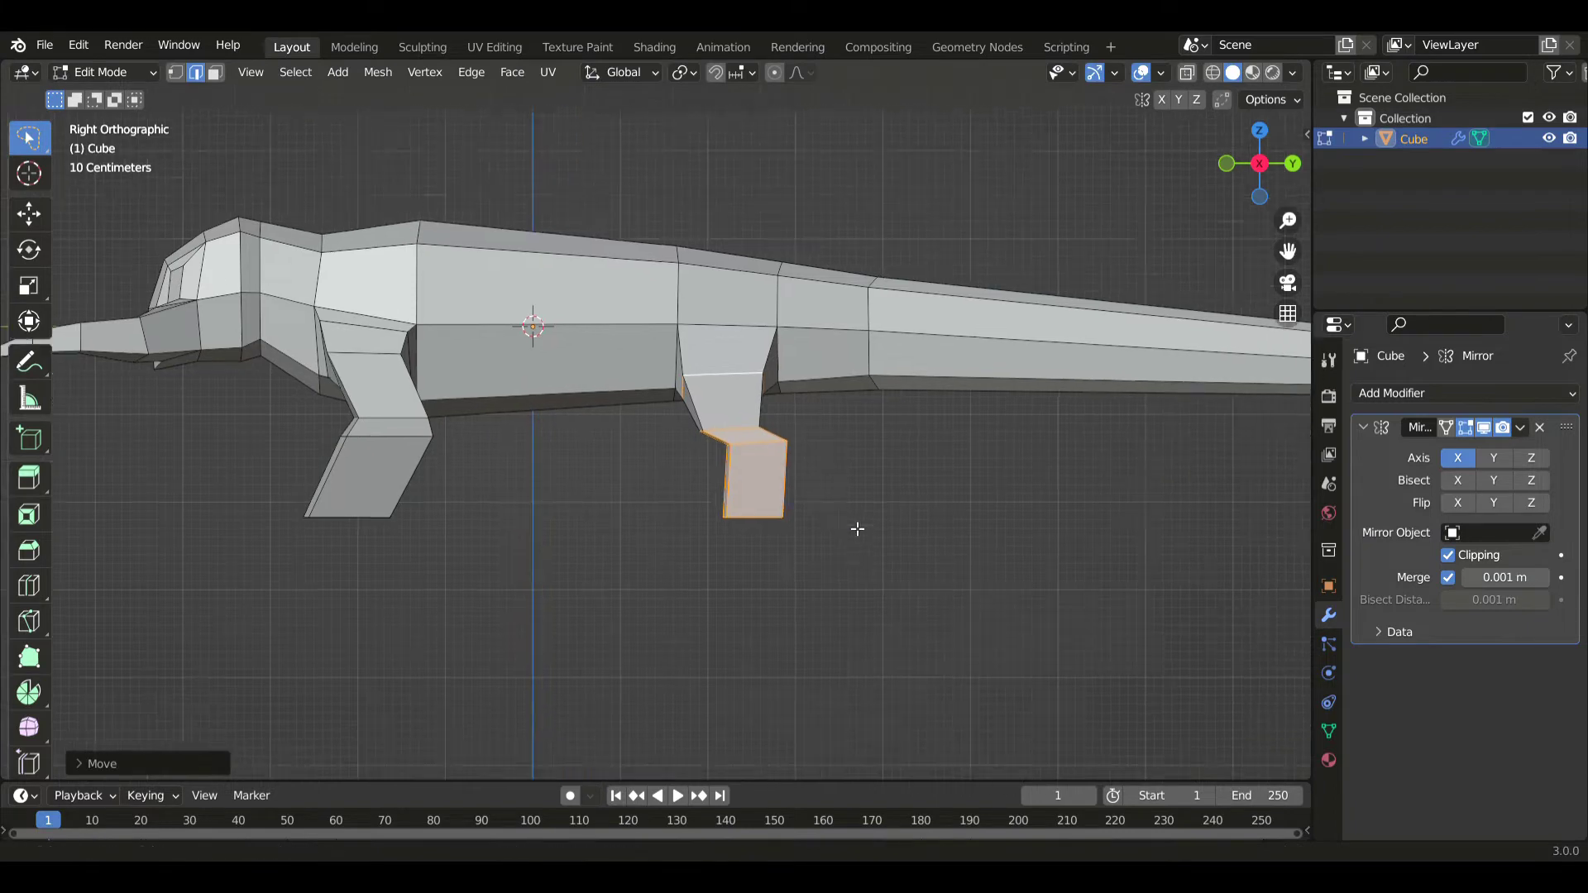
pyautogui.scroll(1, 858, 529)
pyautogui.hotkey('alt', 'z')
pyautogui.keyDown('alt'); pyautogui.click(804, 445); pyautogui.keyUp('alt')
pyautogui.press('s')
pyautogui.click(1000, 504)
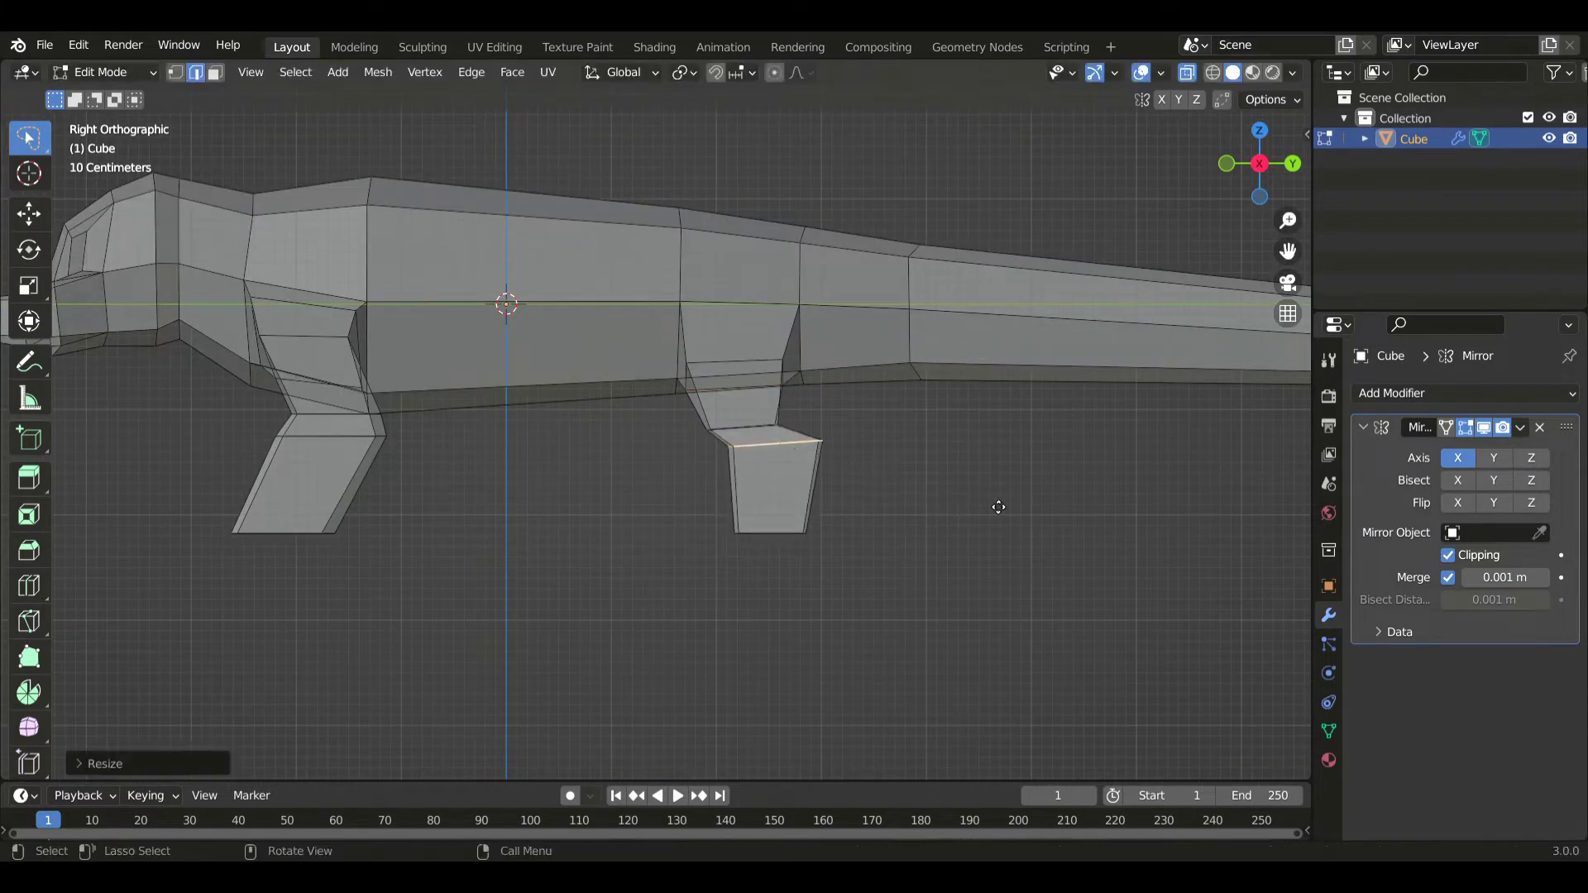
pyautogui.press('g')
pyautogui.click(1078, 507)
# - Enlarge the bottom edge loop of the hind leg and slightly shrink the loop at the top of its lower segment
pyautogui.moveTo(834, 515); pyautogui.dragTo(568, 610)
pyautogui.keyDown('ctrl'); pyautogui.moveTo(568, 610); pyautogui.dragTo(569, 609, button='right'); pyautogui.keyUp('ctrl')
pyautogui.press('s')
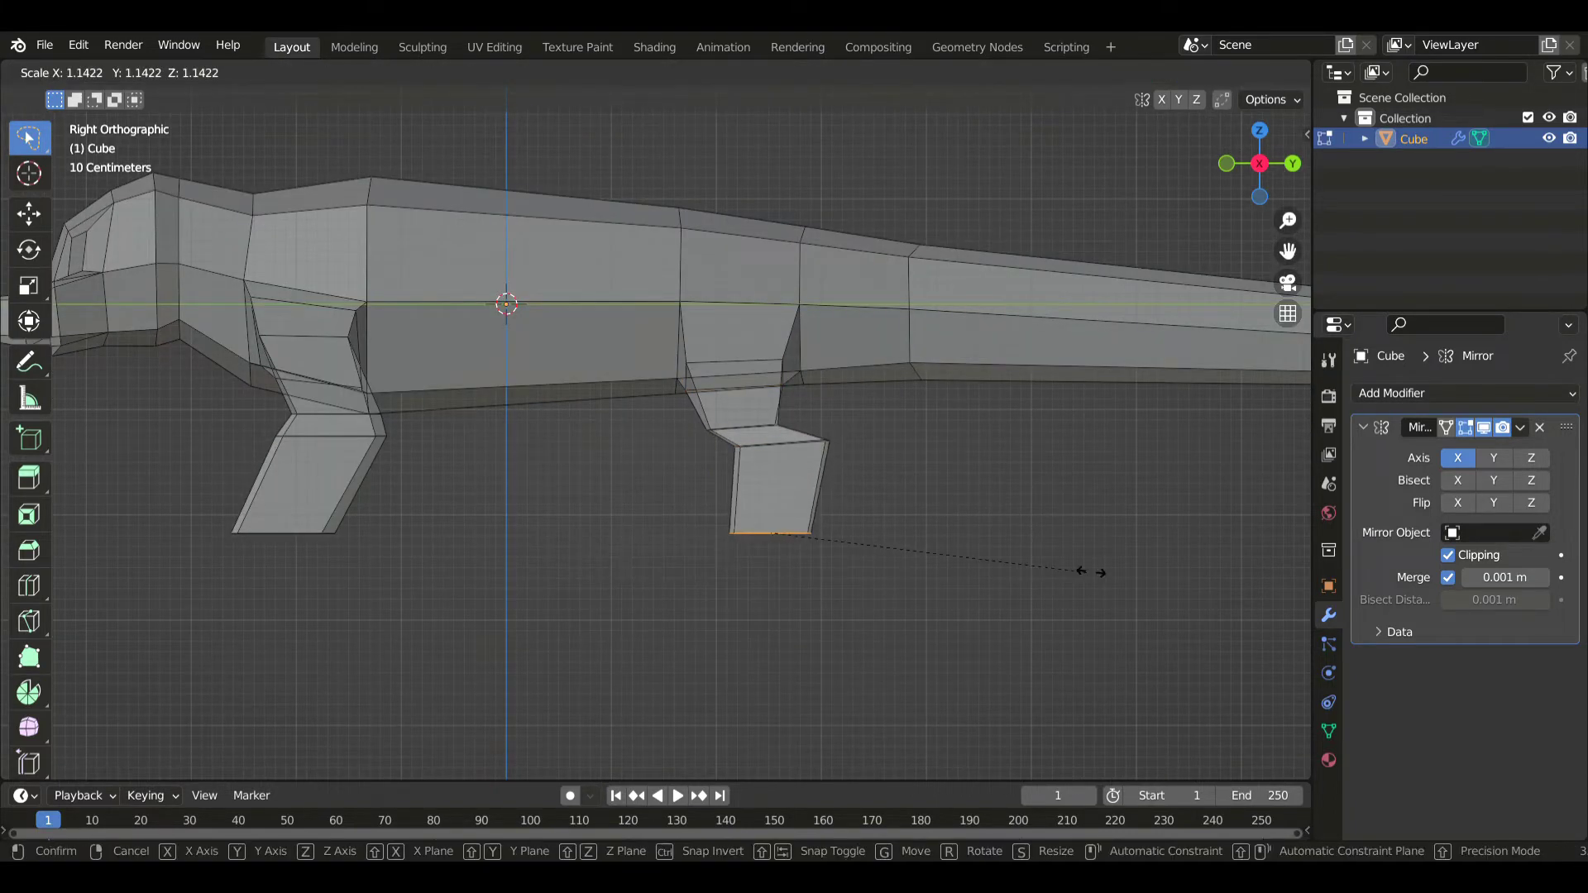
pyautogui.click(1135, 559)
pyautogui.click(851, 464)
pyautogui.press('s')
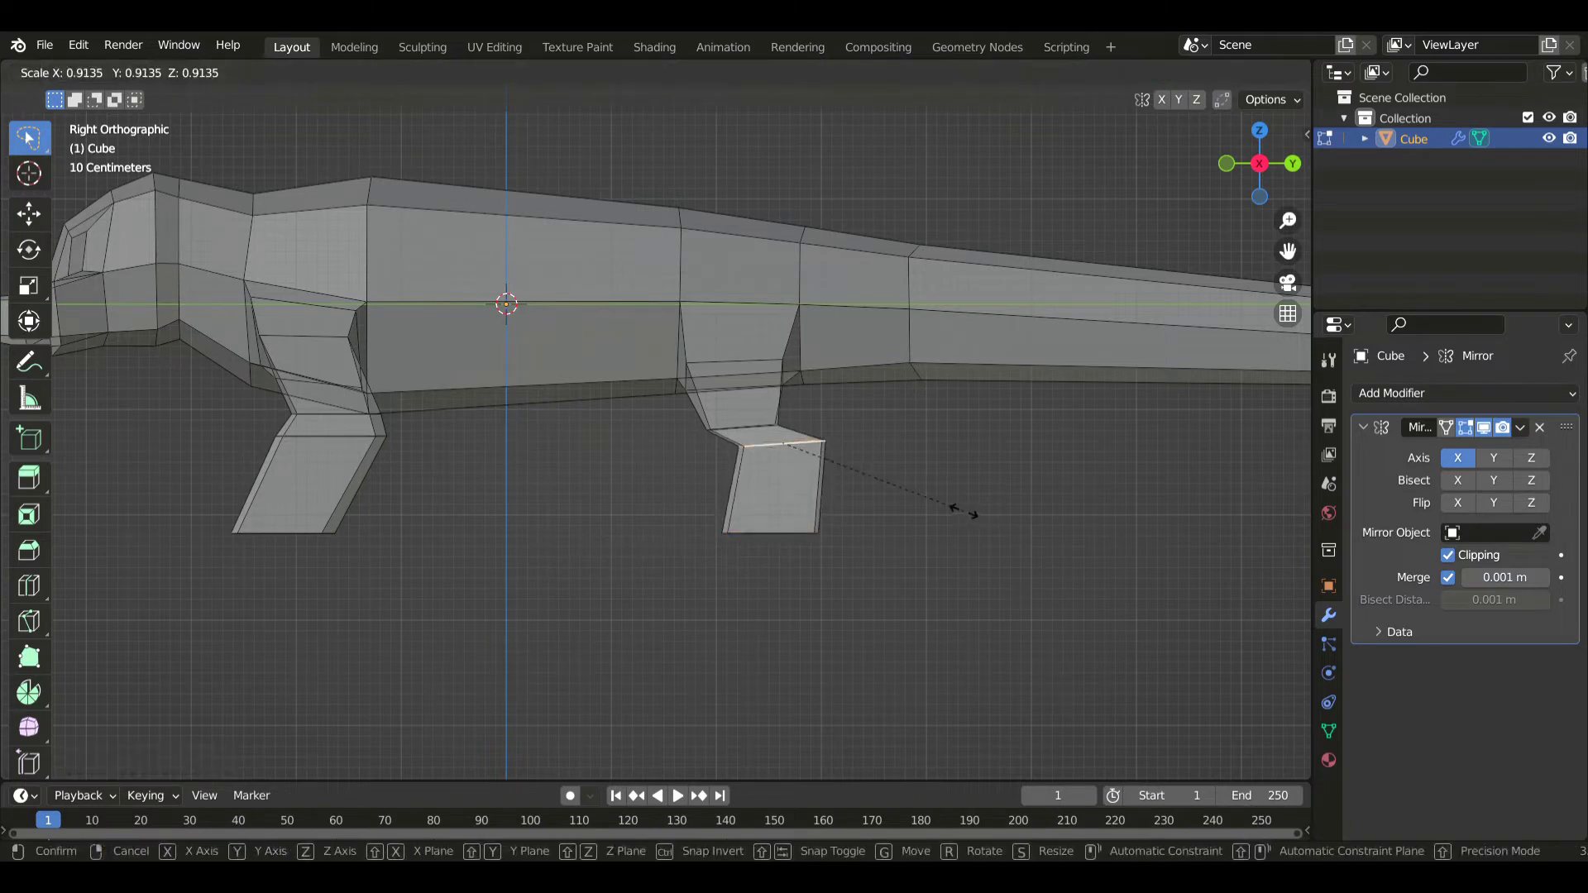
pyautogui.click(900, 519)
# - Move the hind leg's bottom edges forward along Y, and shift the whole lower segment slightly backward
pyautogui.moveTo(856, 518); pyautogui.dragTo(744, 626)
pyautogui.press('g')
pyautogui.press('y')
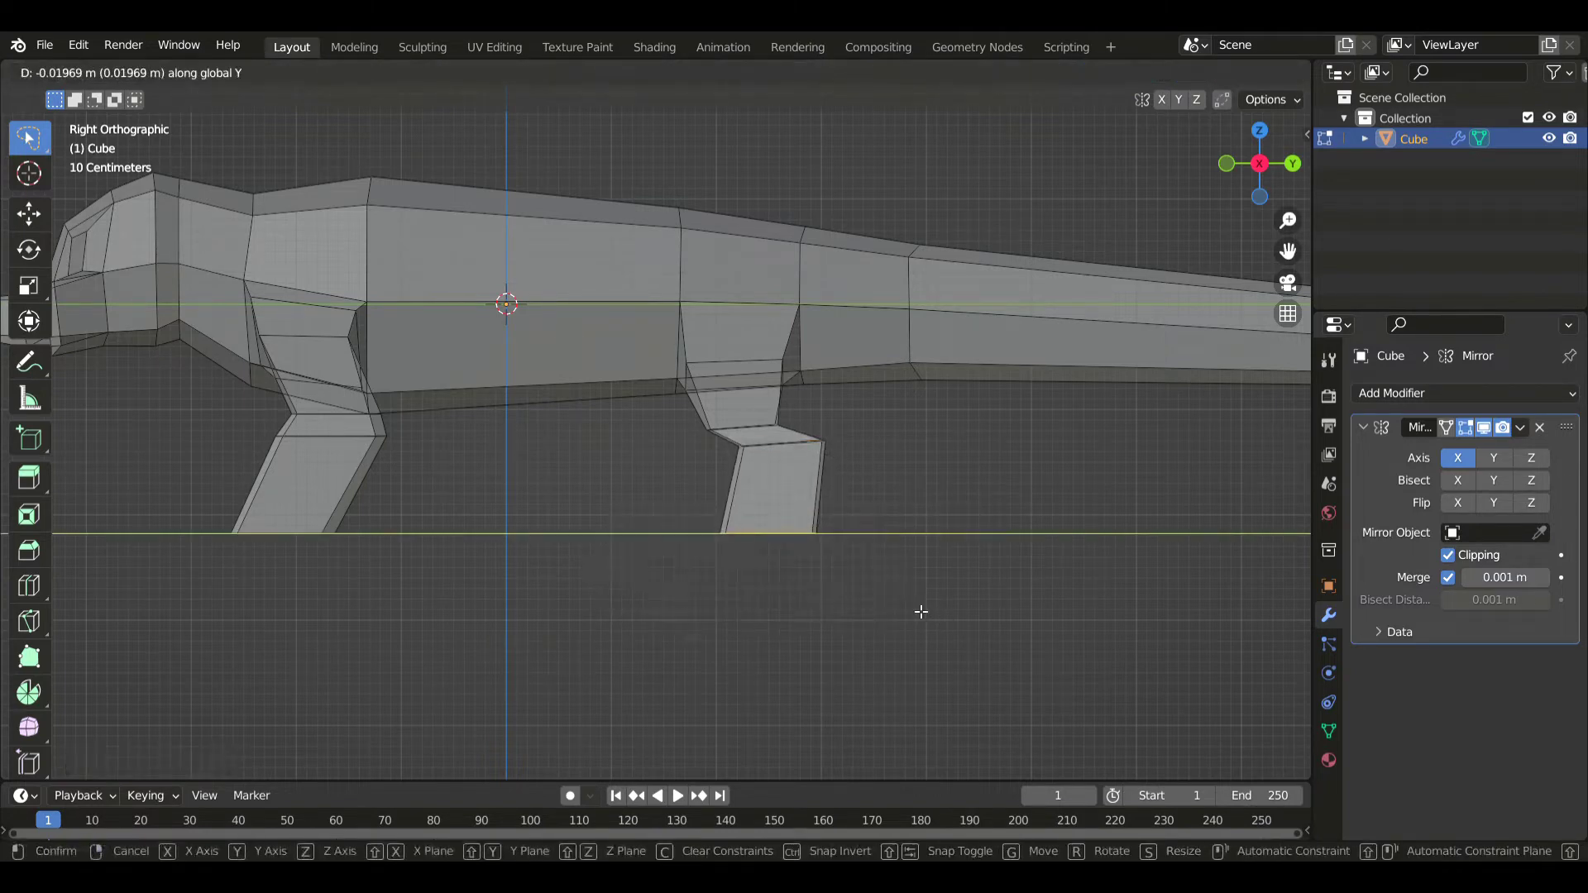
pyautogui.click(919, 611)
pyautogui.moveTo(749, 445)
pyautogui.keyDown('ctrl'); pyautogui.mouseDown(button='right')
pyautogui.moveTo(911, 494)
pyautogui.moveTo(886, 560)
pyautogui.mouseUp(button='right'); pyautogui.keyUp('ctrl')
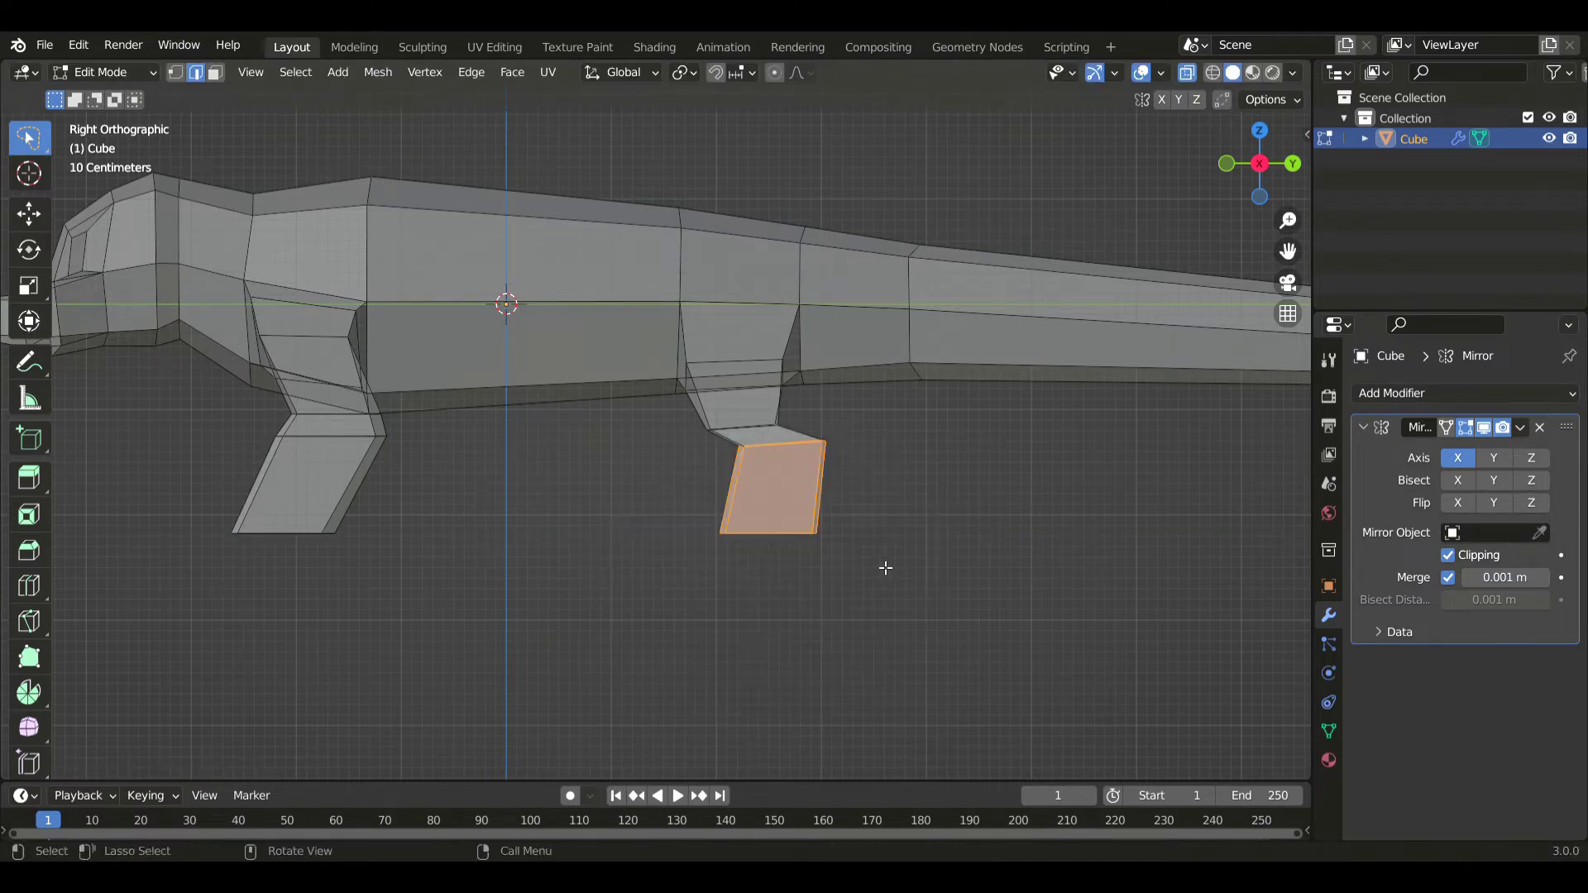
pyautogui.press('g')
pyautogui.click(977, 566)
# - Scale, rotate and reposition the edge loop at the lower end of the hind leg's thigh
pyautogui.click(734, 429)
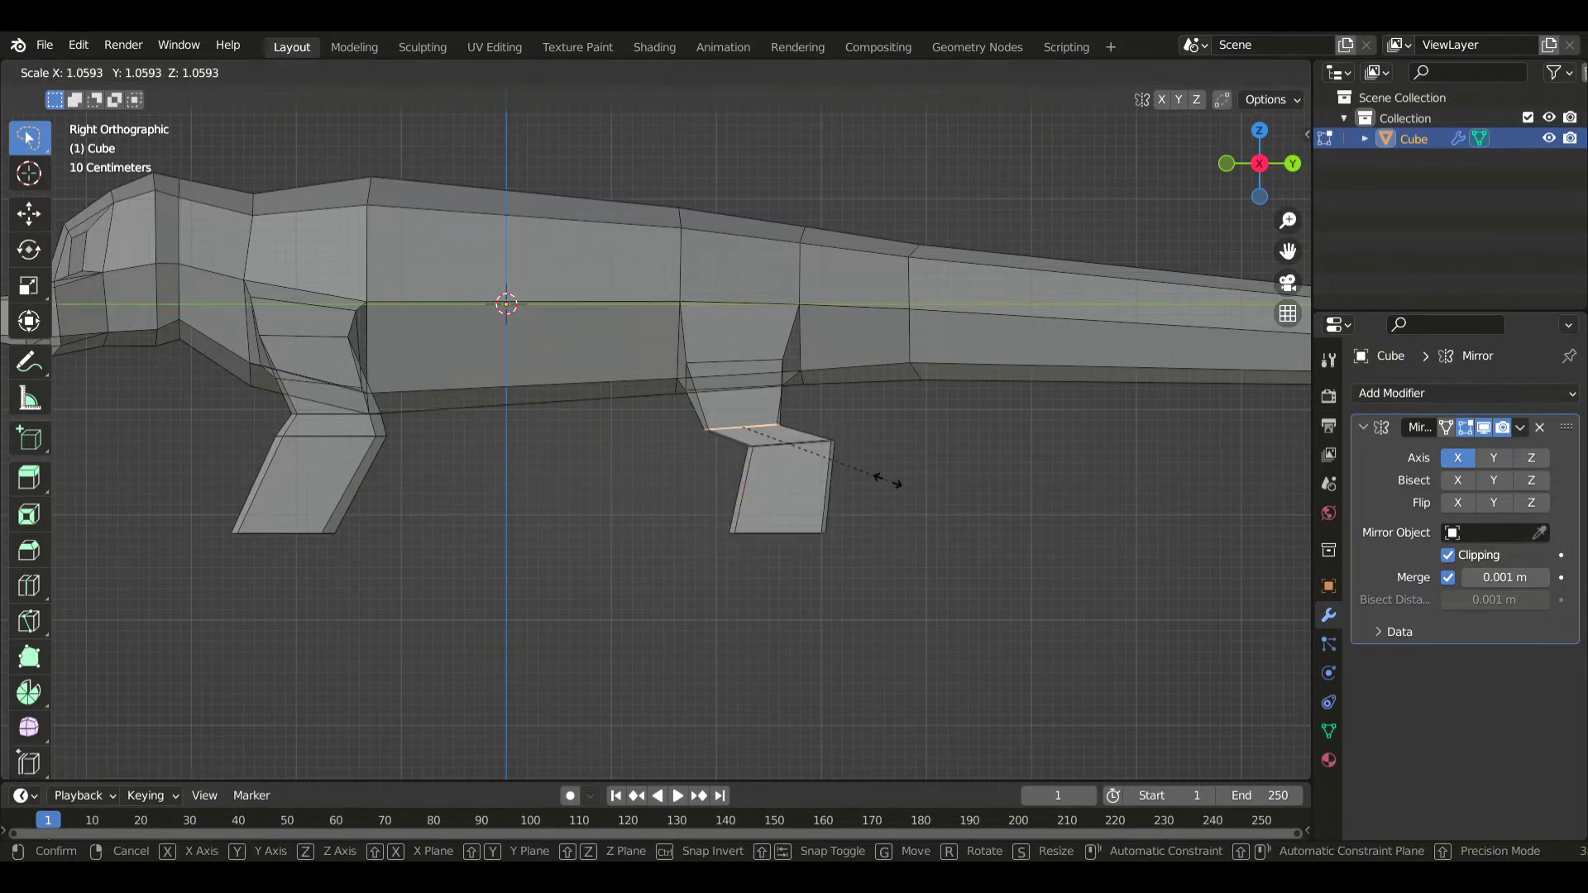
pyautogui.press('g')
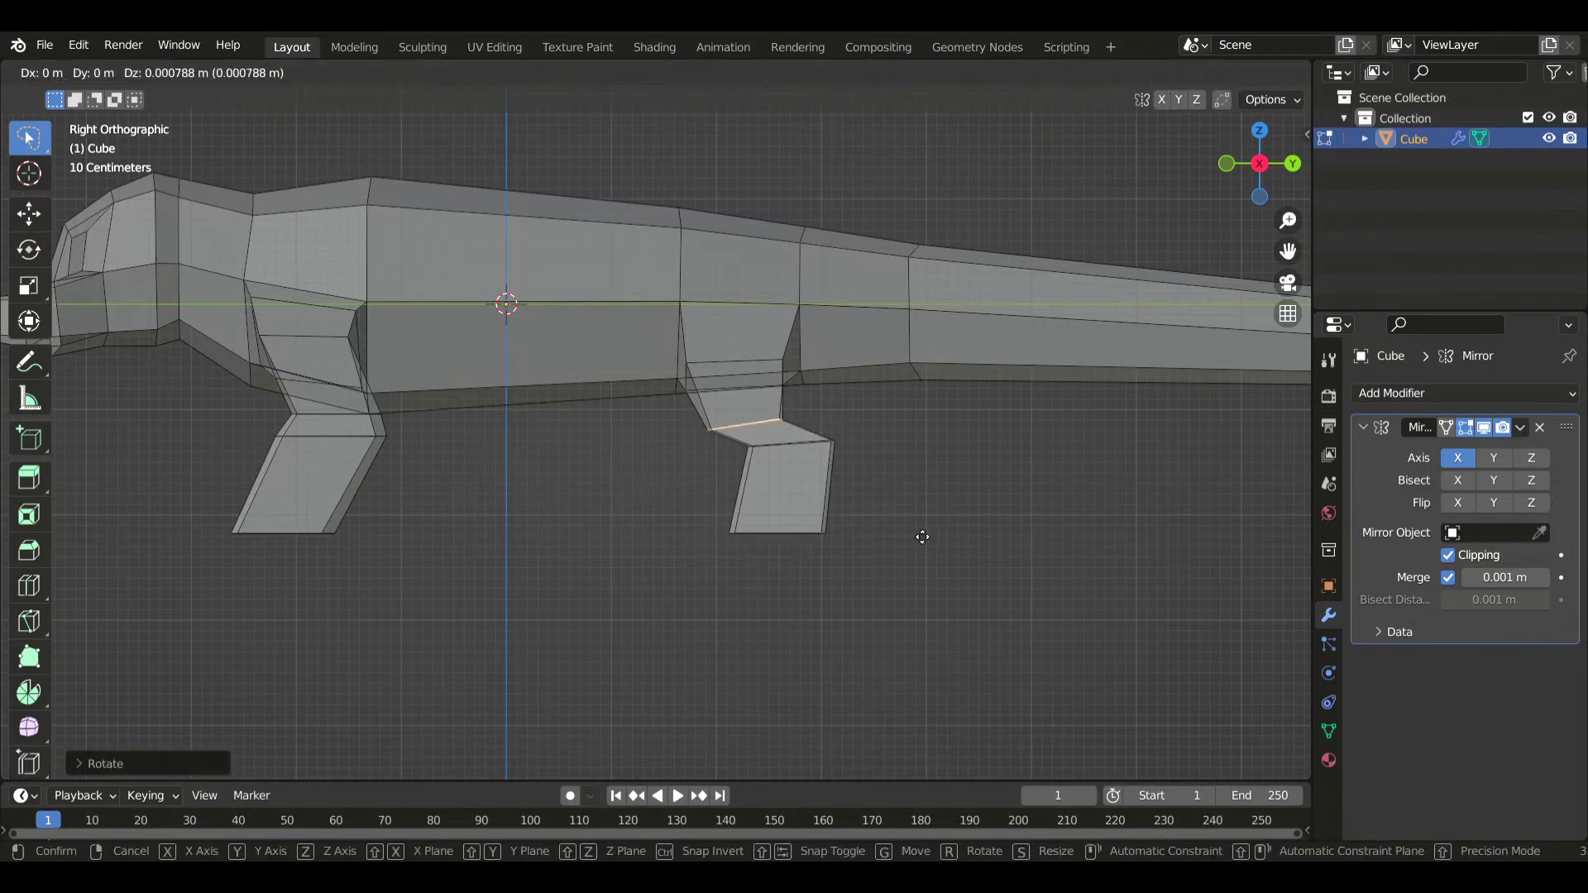
pyautogui.click(935, 517)
# - Widen the top loop of the hind leg's lower segment along the X axis in the back view
pyautogui.moveTo(837, 429); pyautogui.dragTo(586, 450, button='middle')
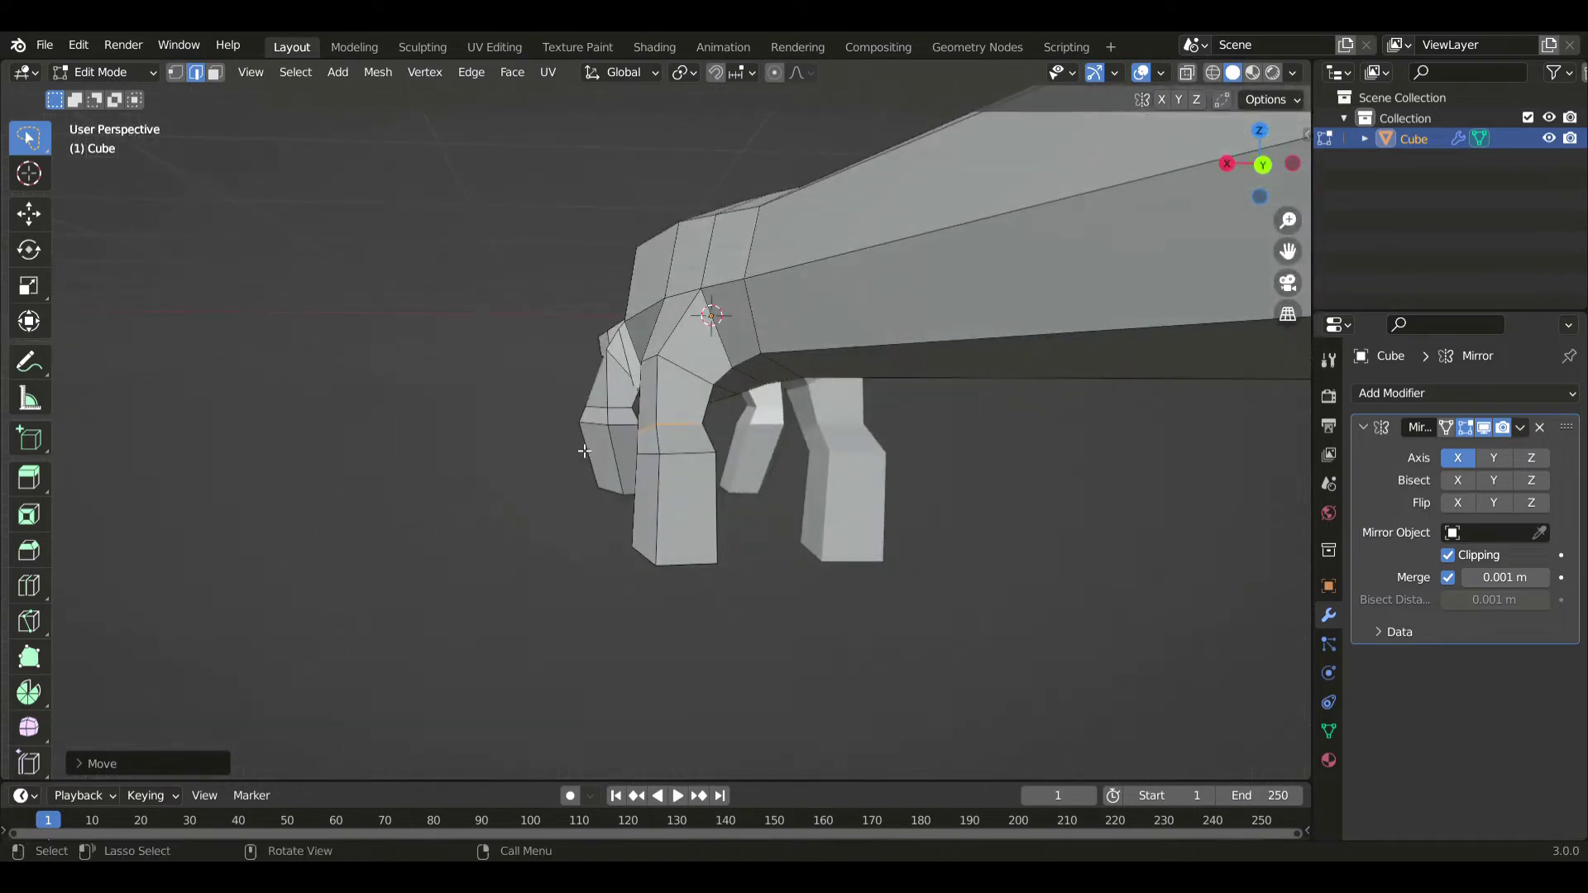
pyautogui.press('KP_1')
pyautogui.press('ctrl+KP_1')
pyautogui.scroll(3, 612, 445)
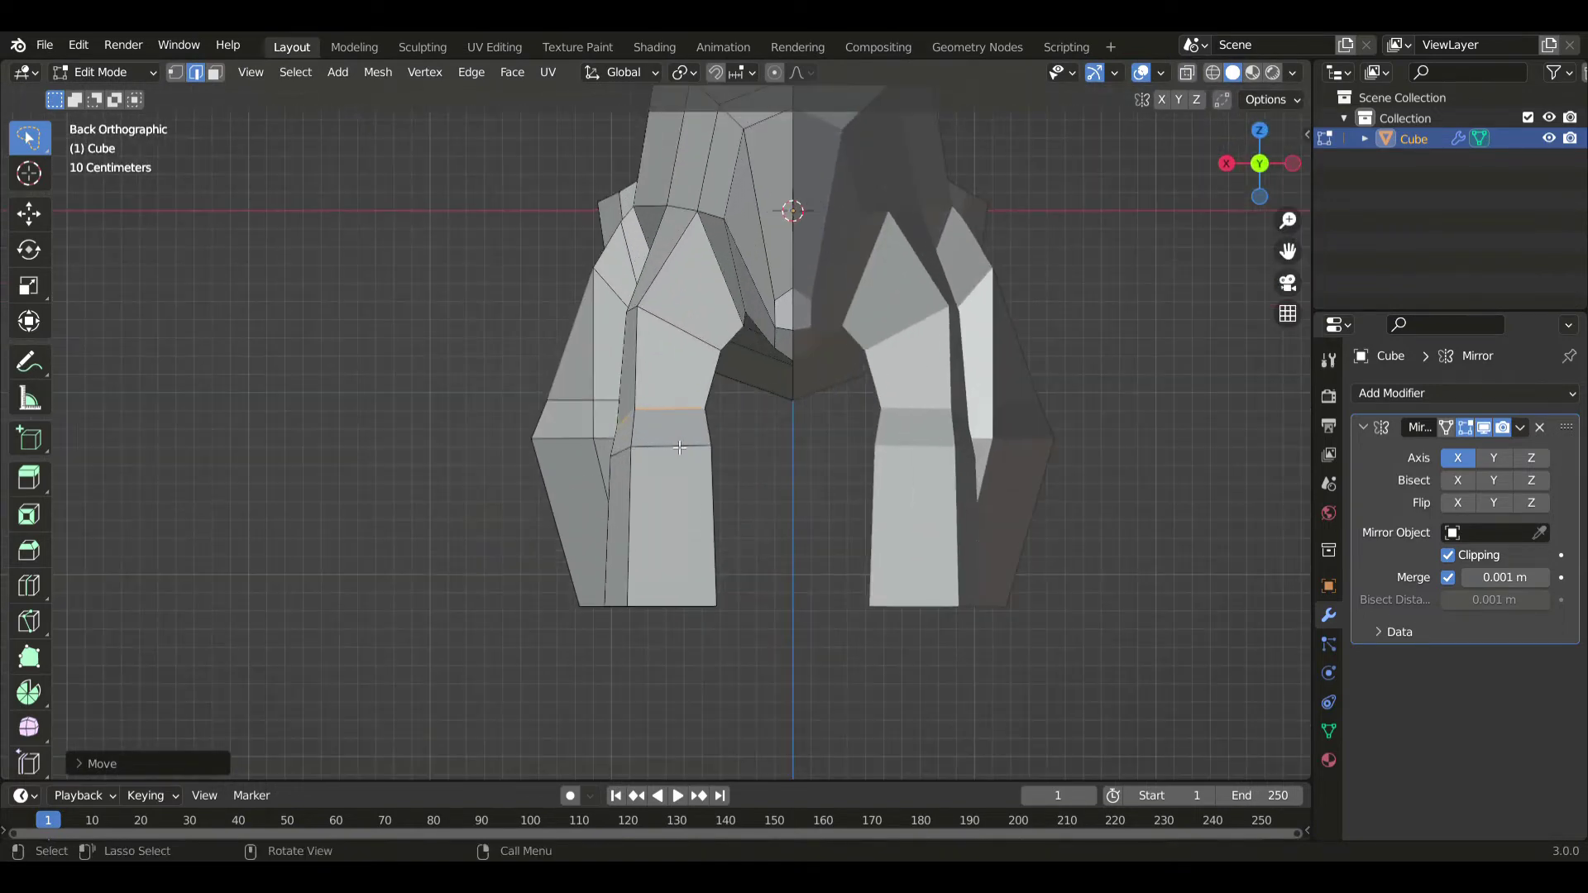
pyautogui.press('s')
pyautogui.press('x')
pyautogui.click(700, 615)
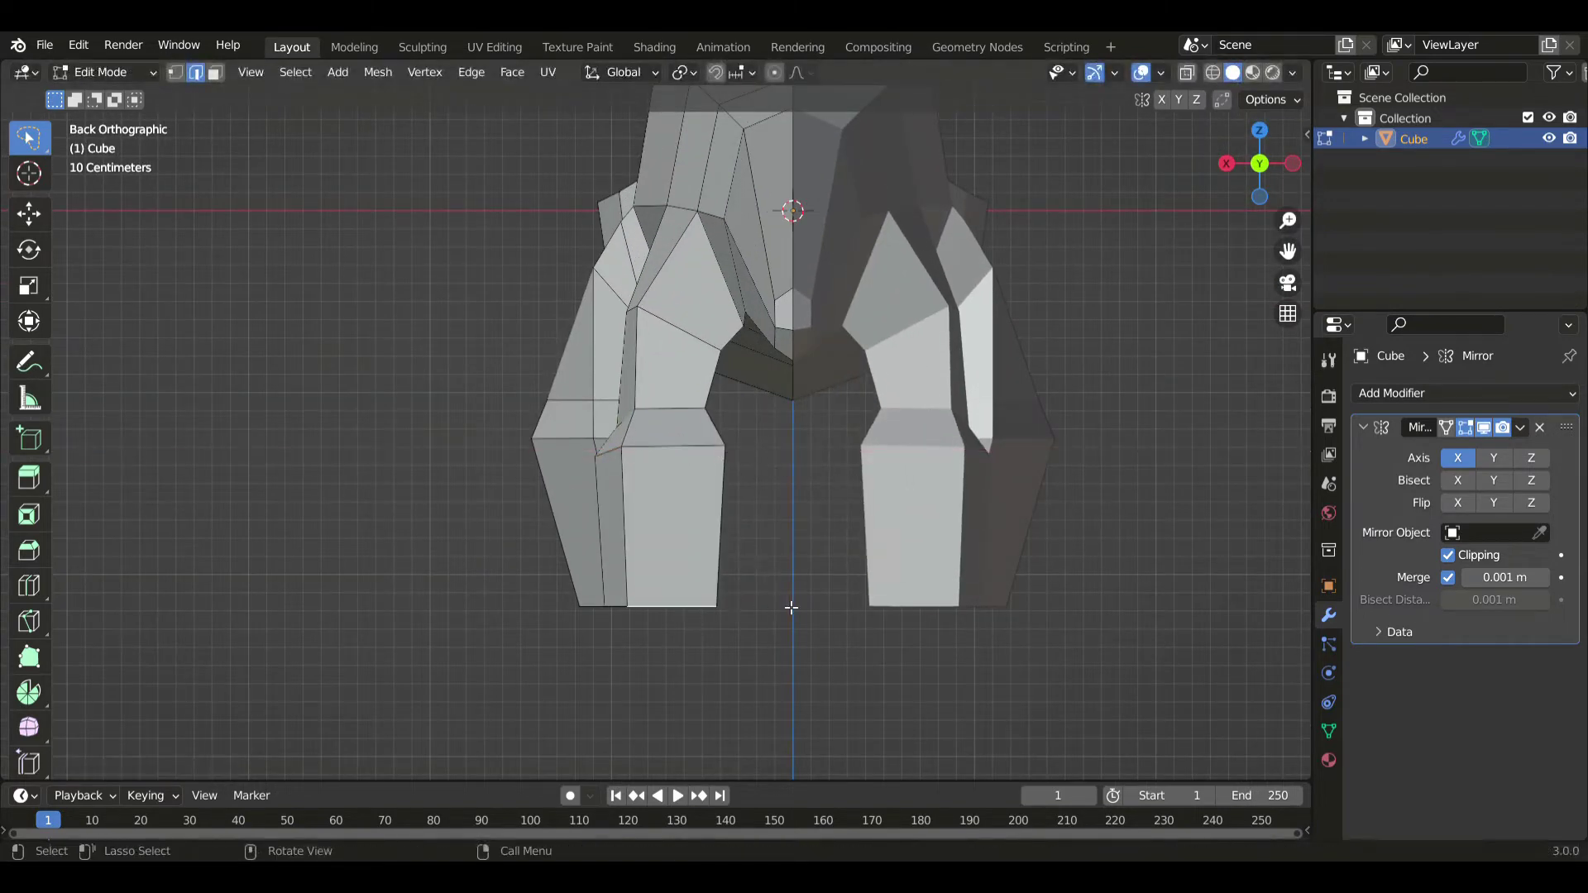
# - Widen the hind leg's bottom face along X and move it inward toward the body's centre line
pyautogui.hotkey('alt', 'z')
pyautogui.hotkey('alt', 'z')
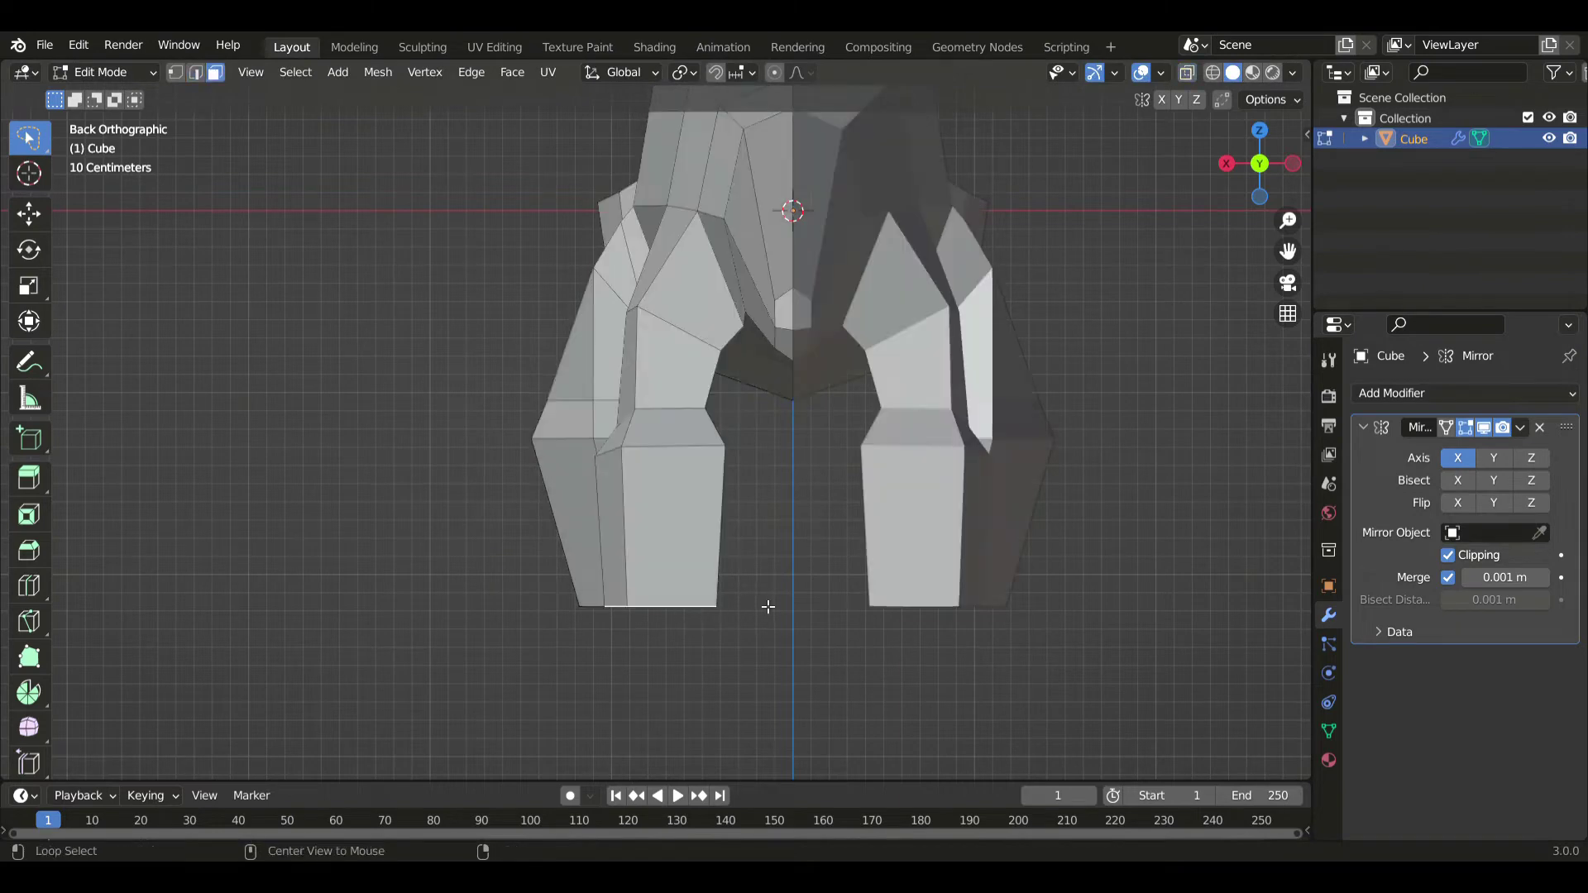
pyautogui.press('s')
pyautogui.press('x')
pyautogui.click(800, 597)
pyautogui.press('g')
pyautogui.press('x')
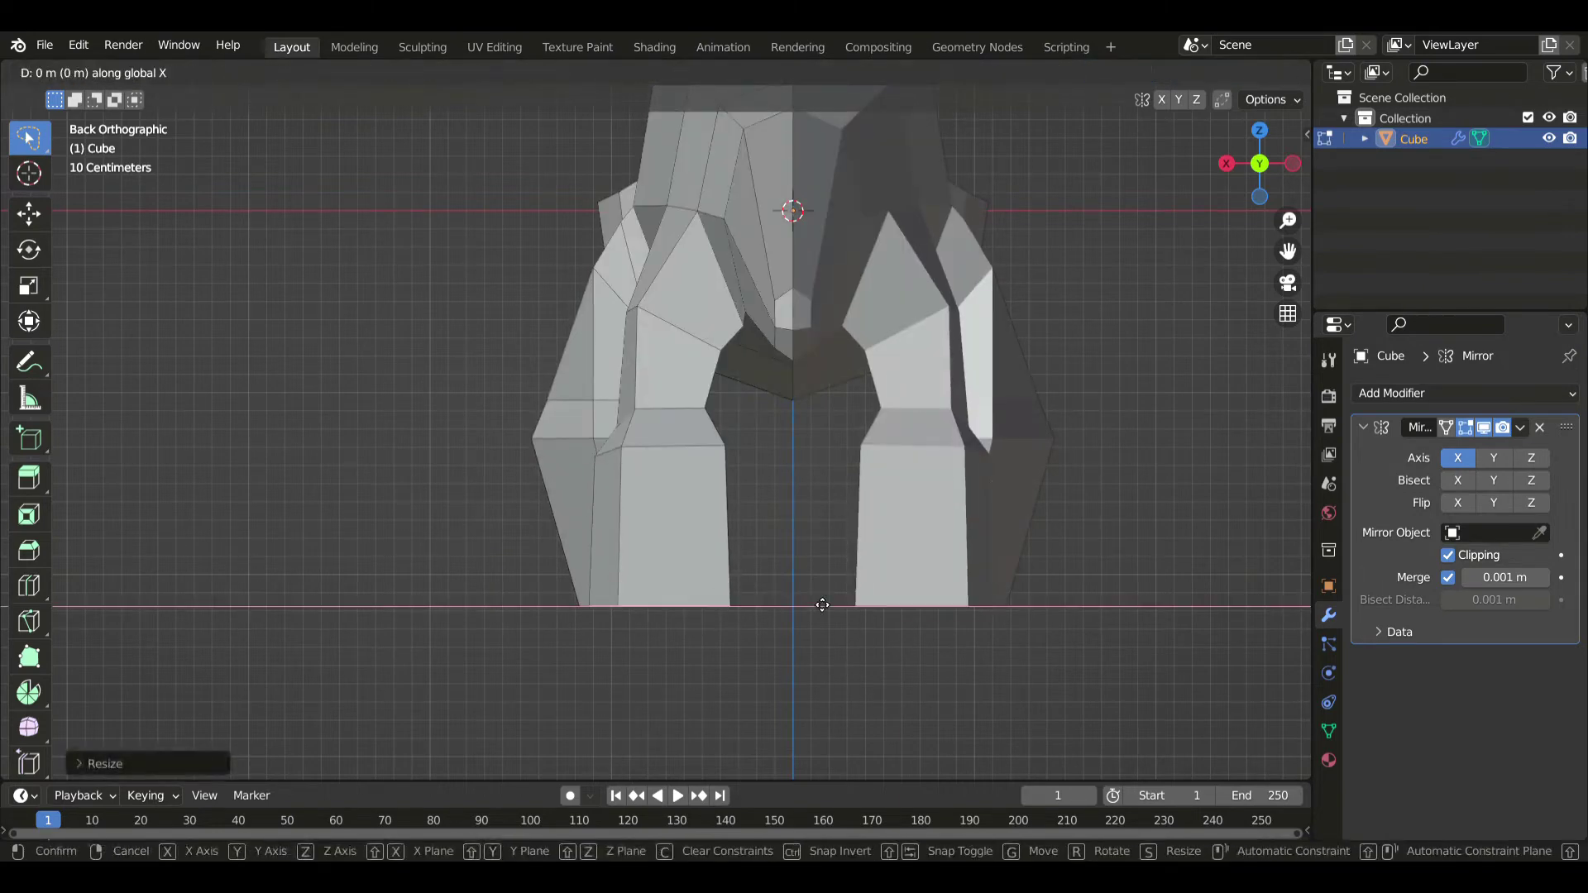
pyautogui.click(838, 605)
# - Scale the edge loop around the hind leg's upper thigh and return to the side view
pyautogui.keyDown('alt'); pyautogui.click(700, 335); pyautogui.keyUp('alt')
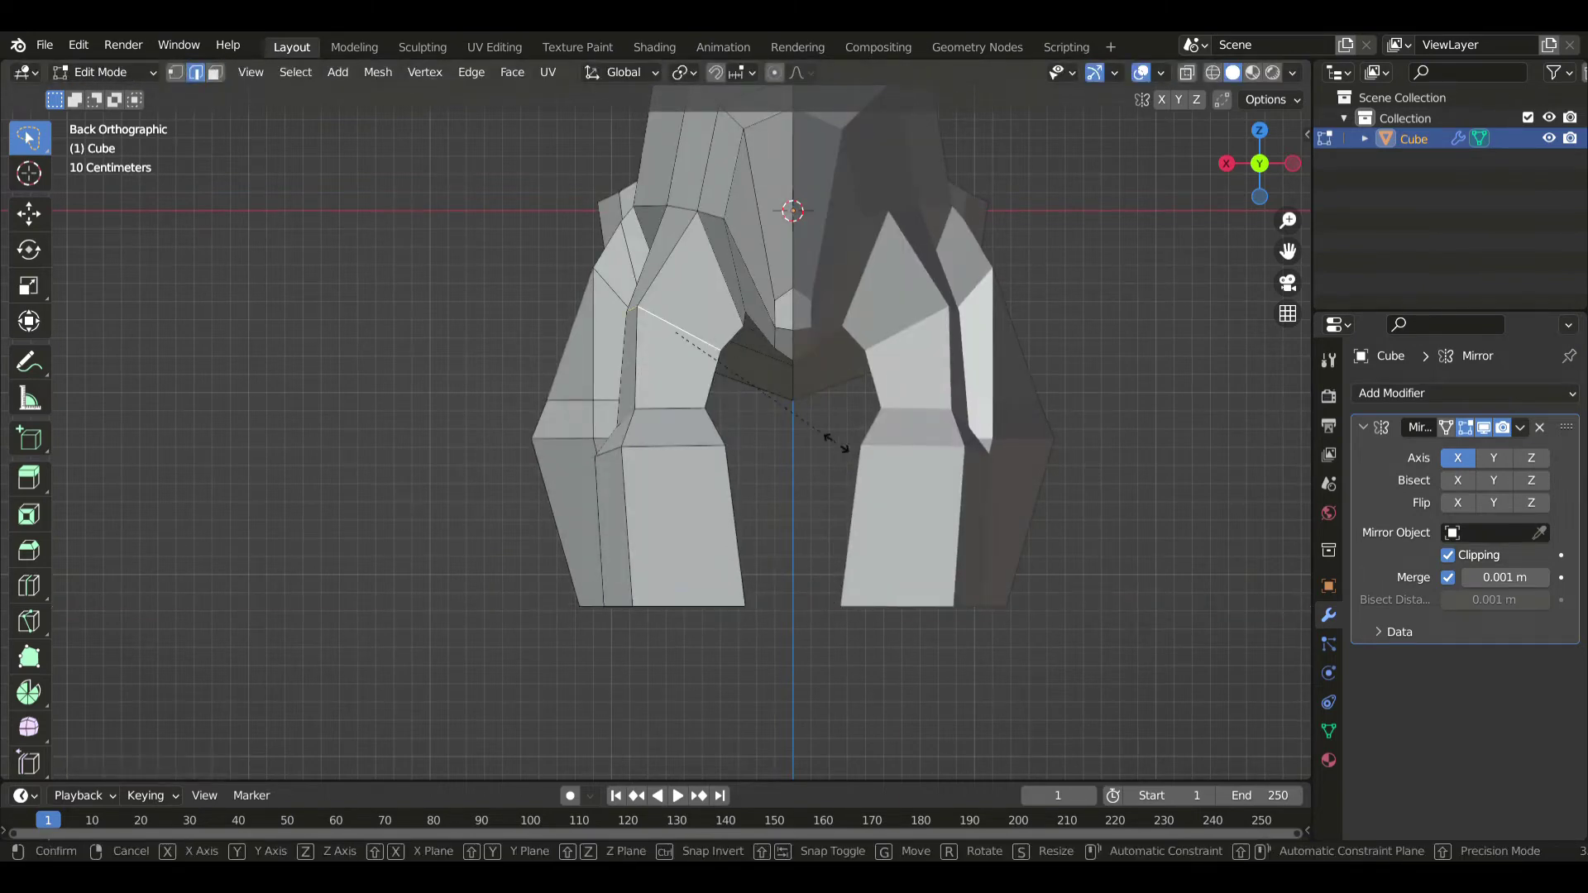
pyautogui.press('s')
pyautogui.click(854, 450)
pyautogui.press('KP_3')
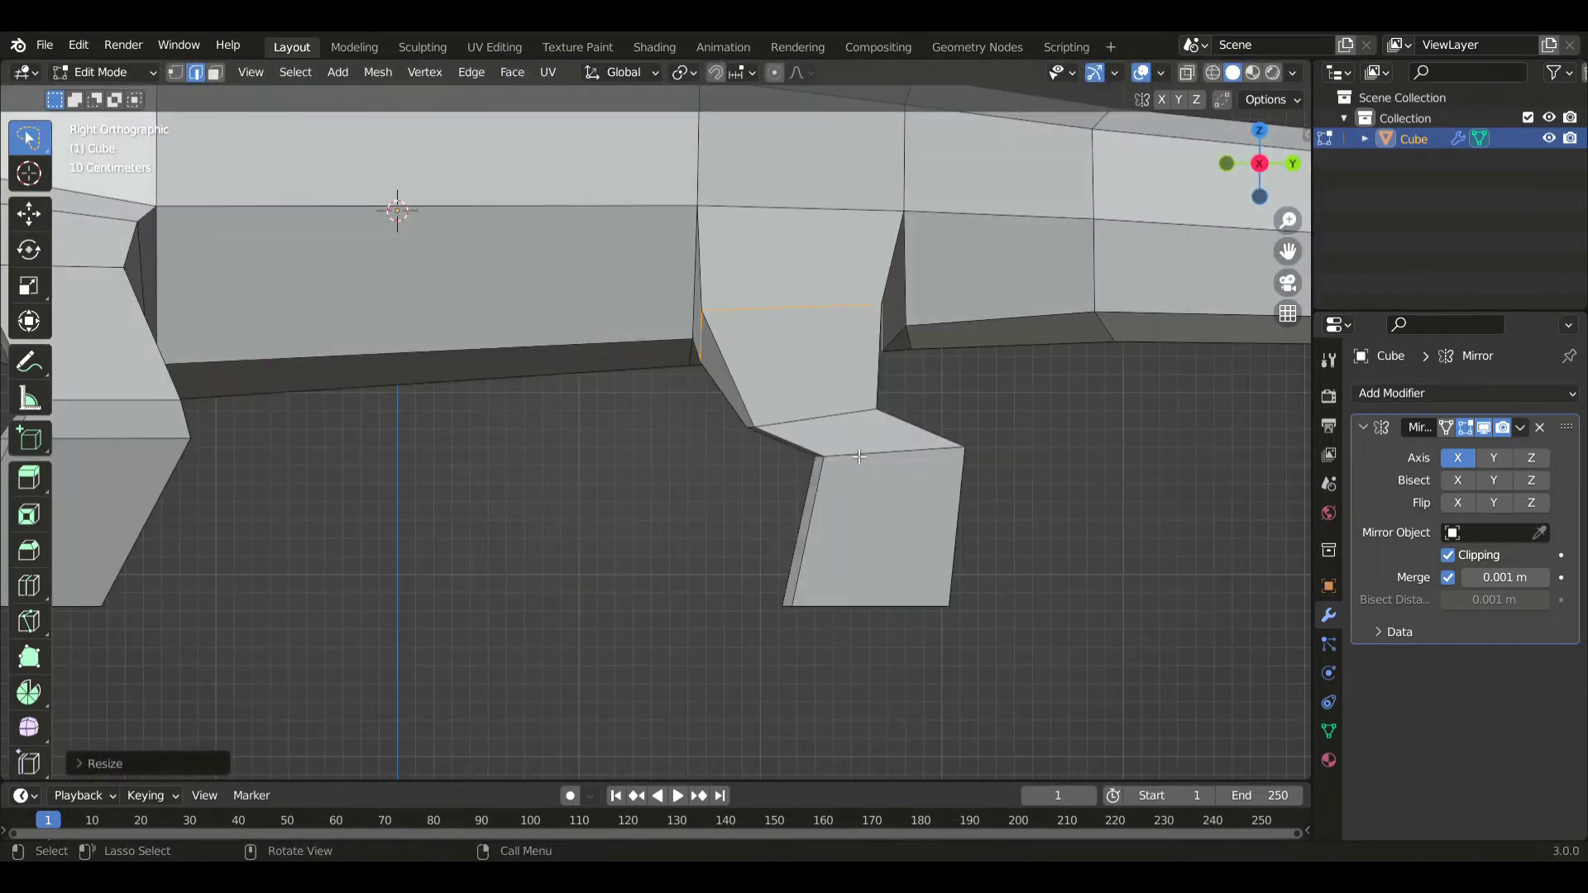
# - Extrude the narrow upper shoulder face above the front leg outward in the top view
pyautogui.scroll(-5, 862, 455)
pyautogui.scroll(3, 776, 436)
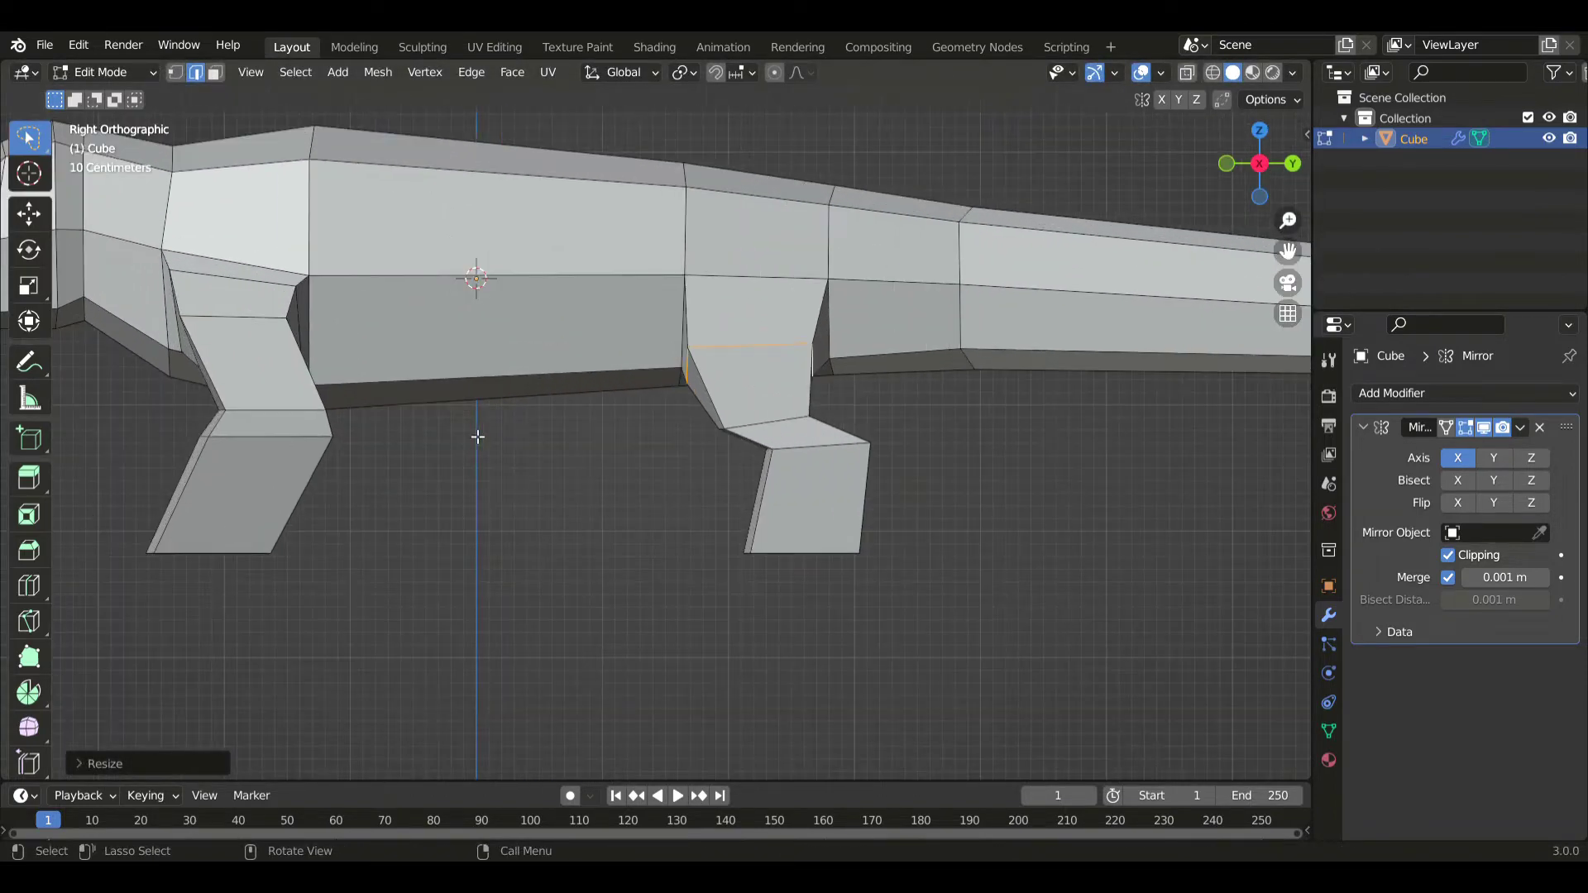
pyautogui.scroll(-2, 478, 437)
pyautogui.keyDown('shift'); pyautogui.moveTo(565, 340); pyautogui.dragTo(638, 388, button='middle'); pyautogui.keyUp('shift')
pyautogui.click(28, 586)
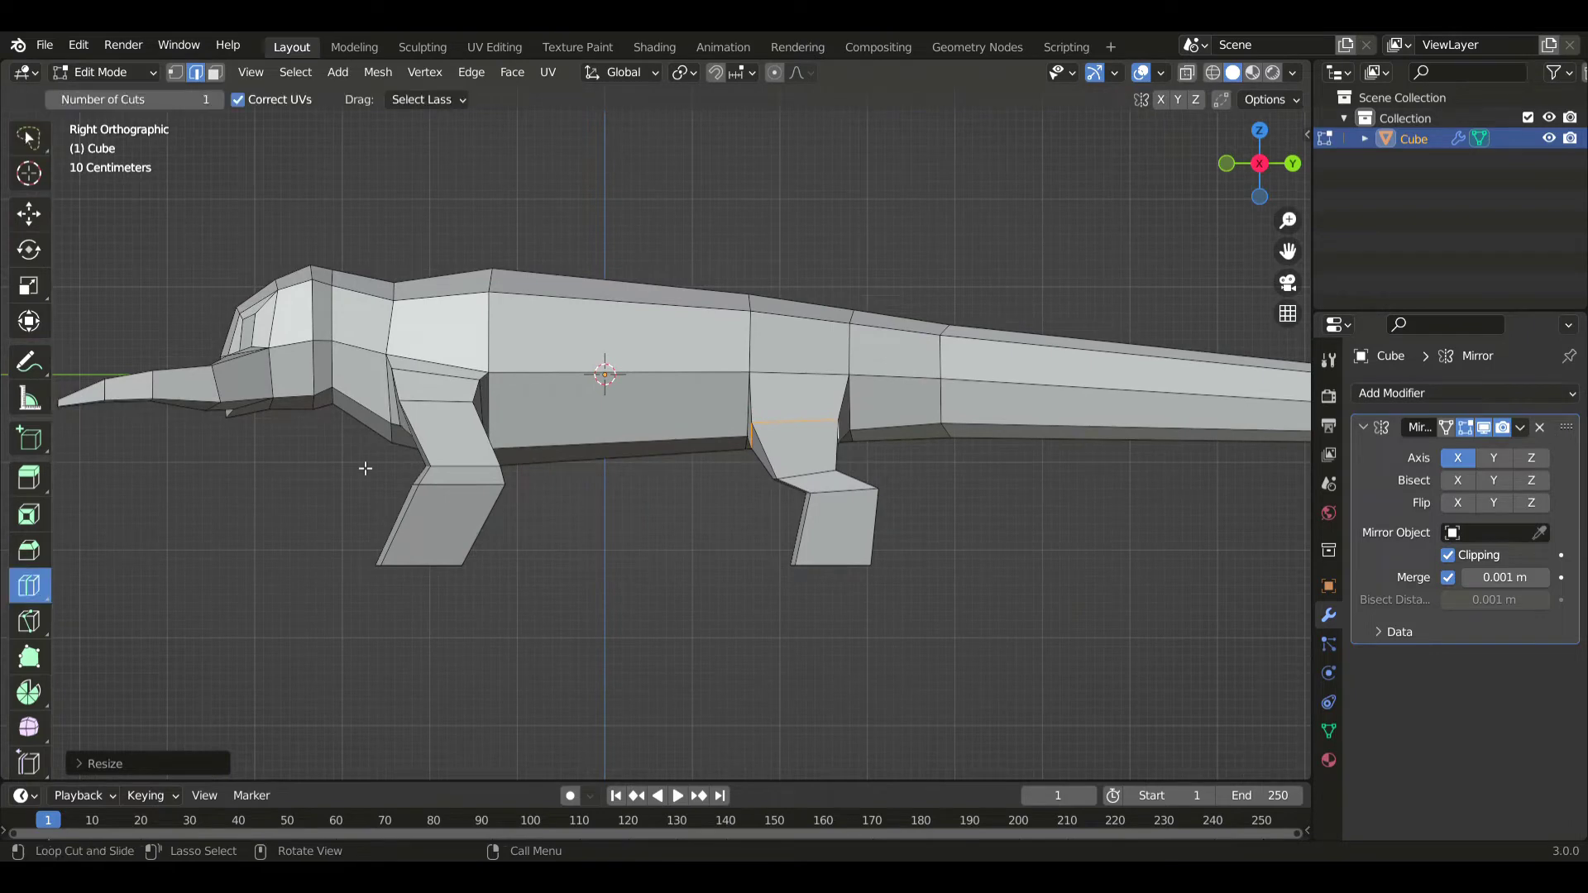
pyautogui.click(18, 139)
pyautogui.keyDown('shift'); pyautogui.moveTo(450, 351); pyautogui.dragTo(618, 401, button='middle'); pyautogui.keyUp('shift')
pyautogui.press('3')
pyautogui.click(619, 401)
pyautogui.press('KP_7')
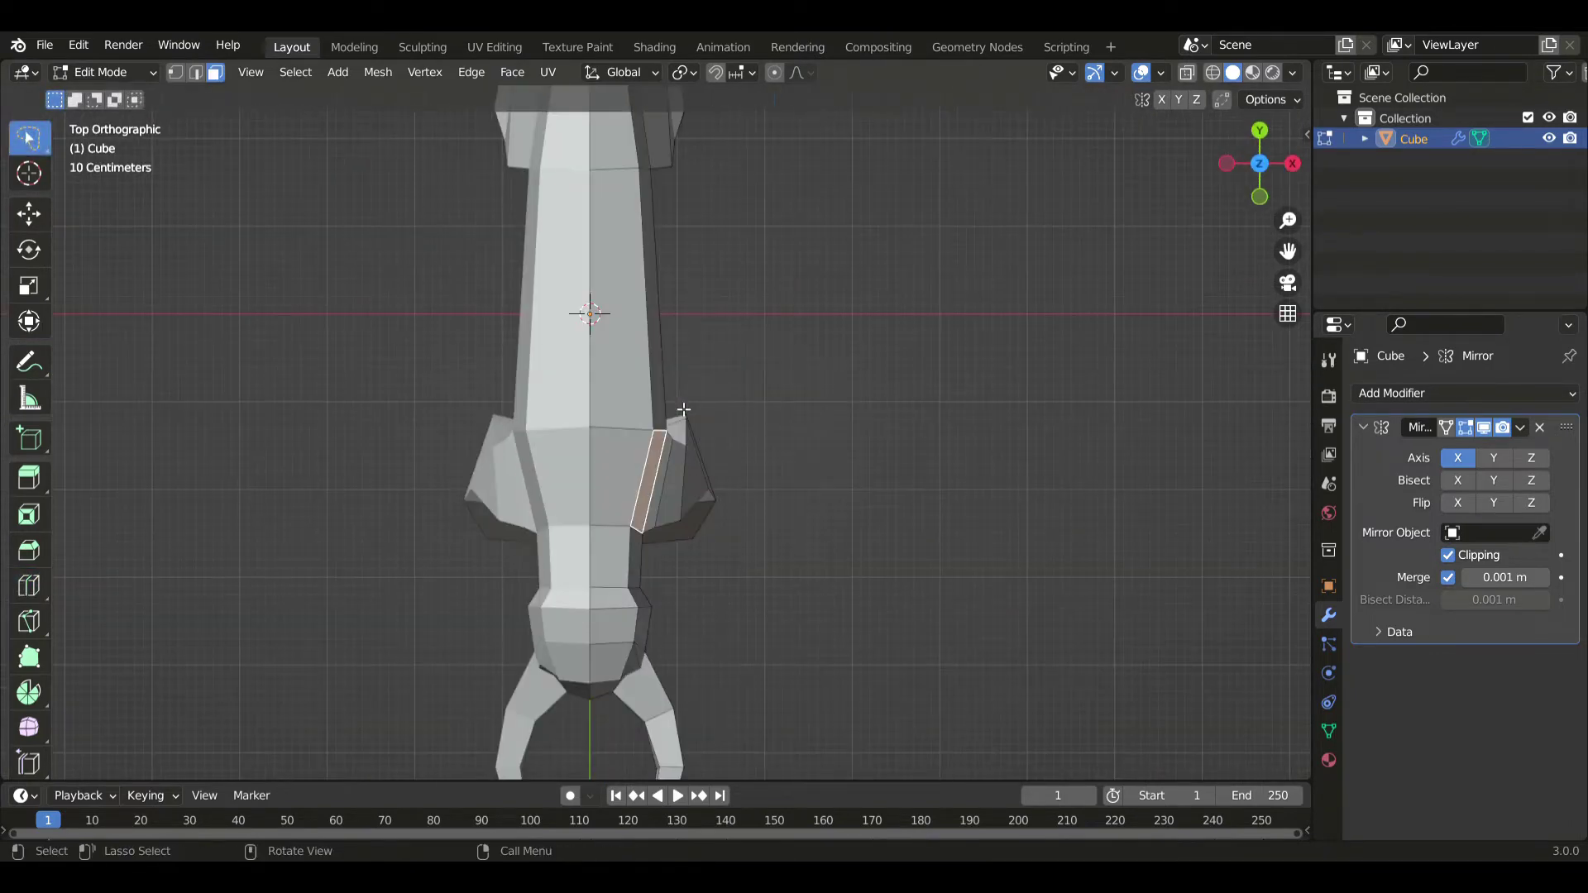
pyautogui.press('e')
pyautogui.click(830, 567)
# - Shrink the extruded shoulder face, shift it outward in the top view and rotate it in the front view
pyautogui.press('s')
pyautogui.click(787, 547)
pyautogui.press('g')
pyautogui.click(815, 548)
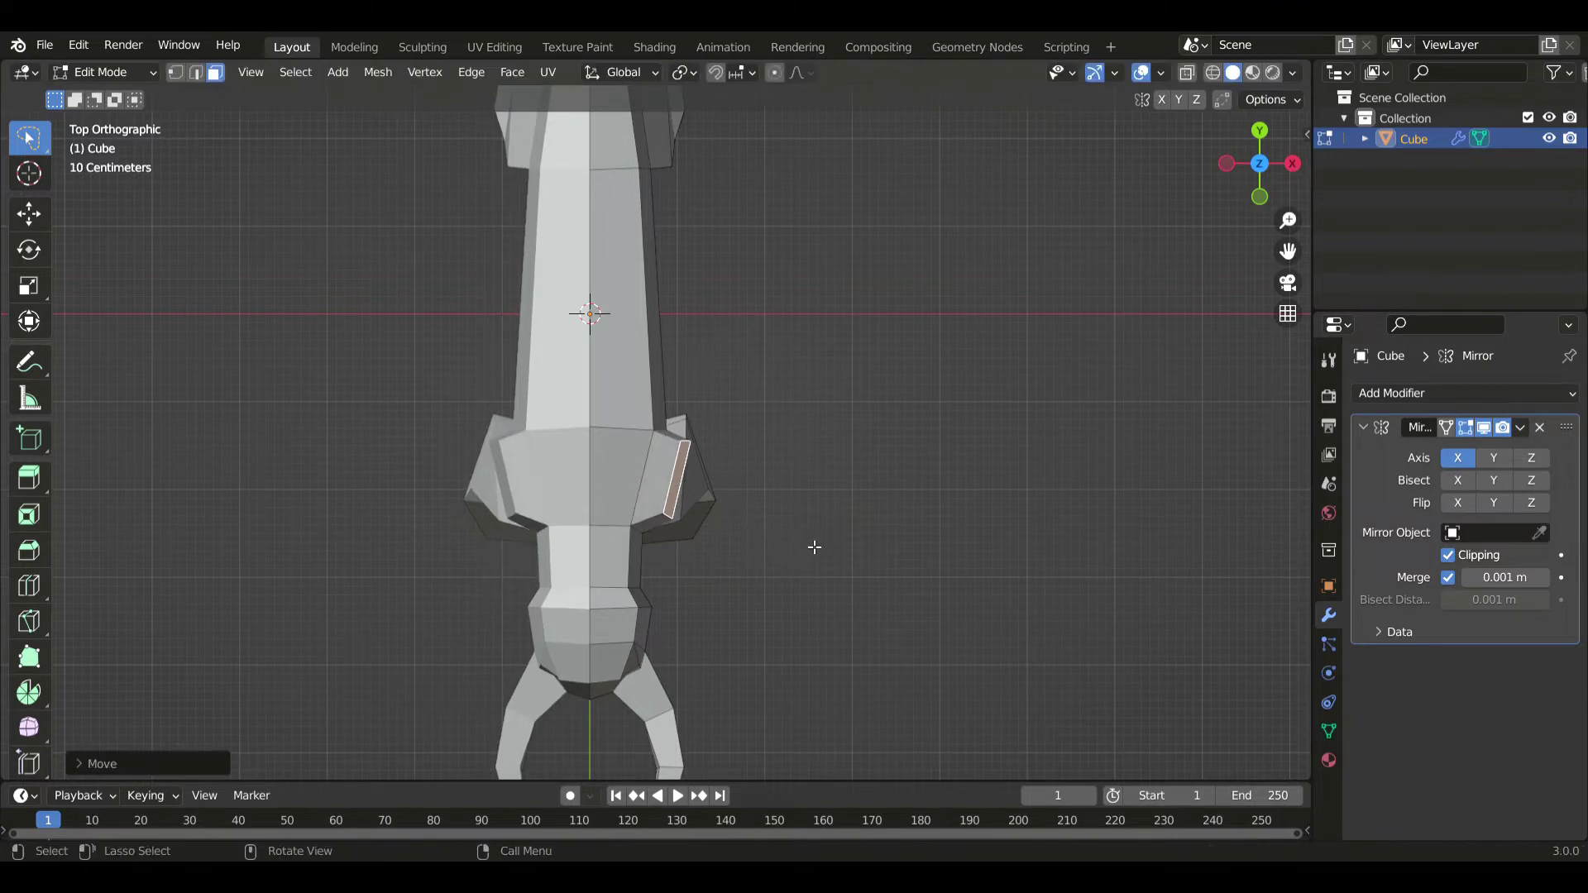
pyautogui.press('KP_1')
pyautogui.press('r')
pyautogui.click(886, 532)
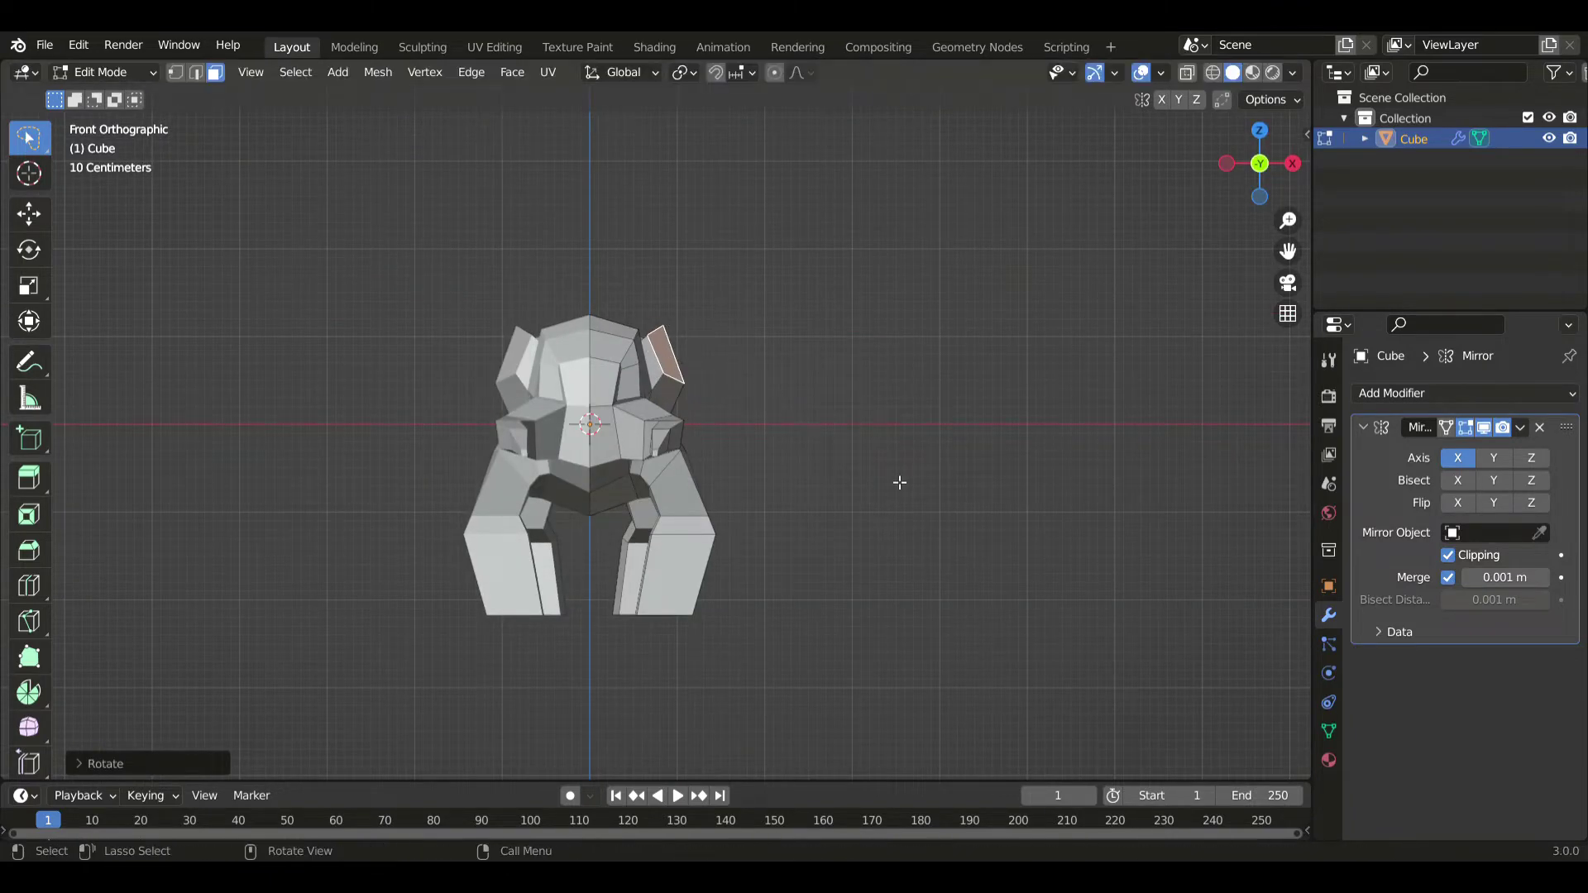
# - Scale the shoulder face down, then reposition and rotate it in the side and front views
pyautogui.press('s')
pyautogui.click(778, 420)
pyautogui.press('KP_3')
pyautogui.press('g')
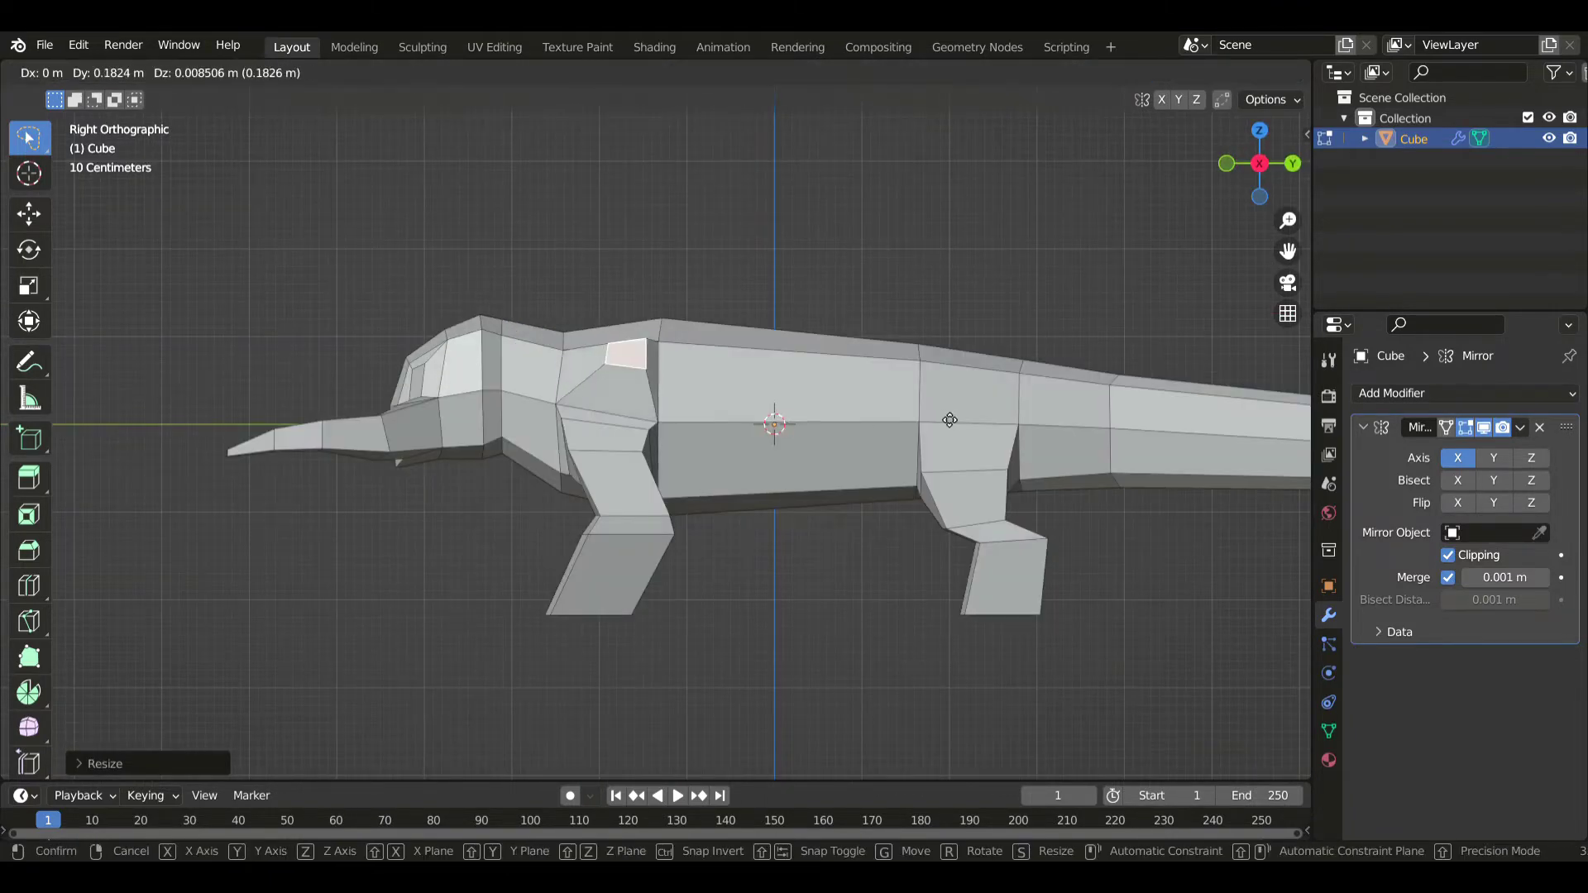
pyautogui.click(950, 421)
pyautogui.press('r')
pyautogui.click(807, 418)
pyautogui.press('KP_1')
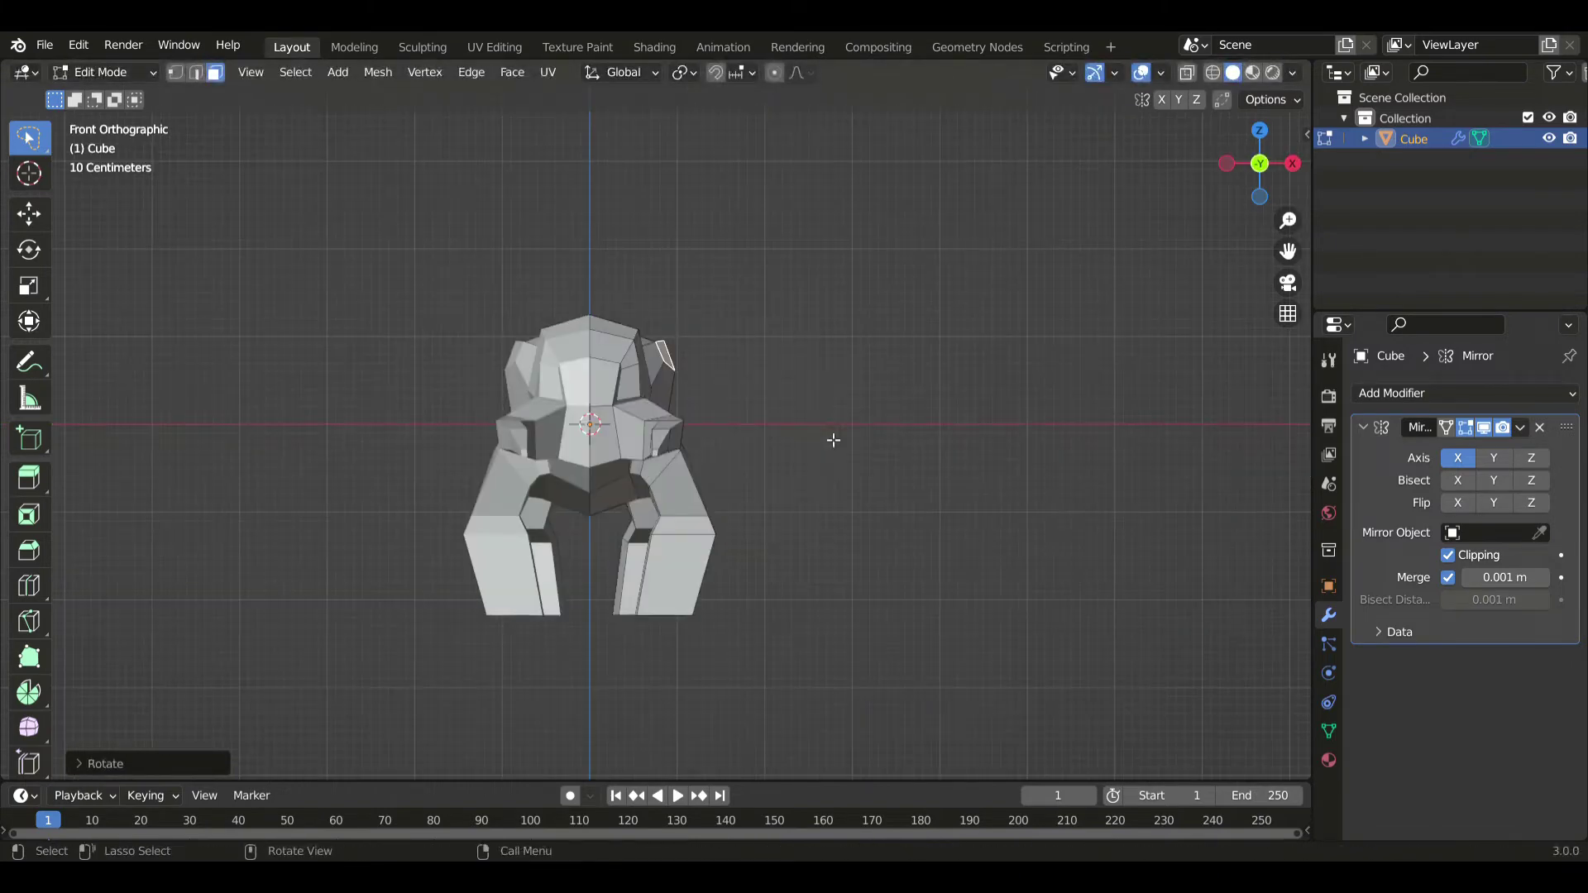
pyautogui.press('r')
pyautogui.click(857, 411)
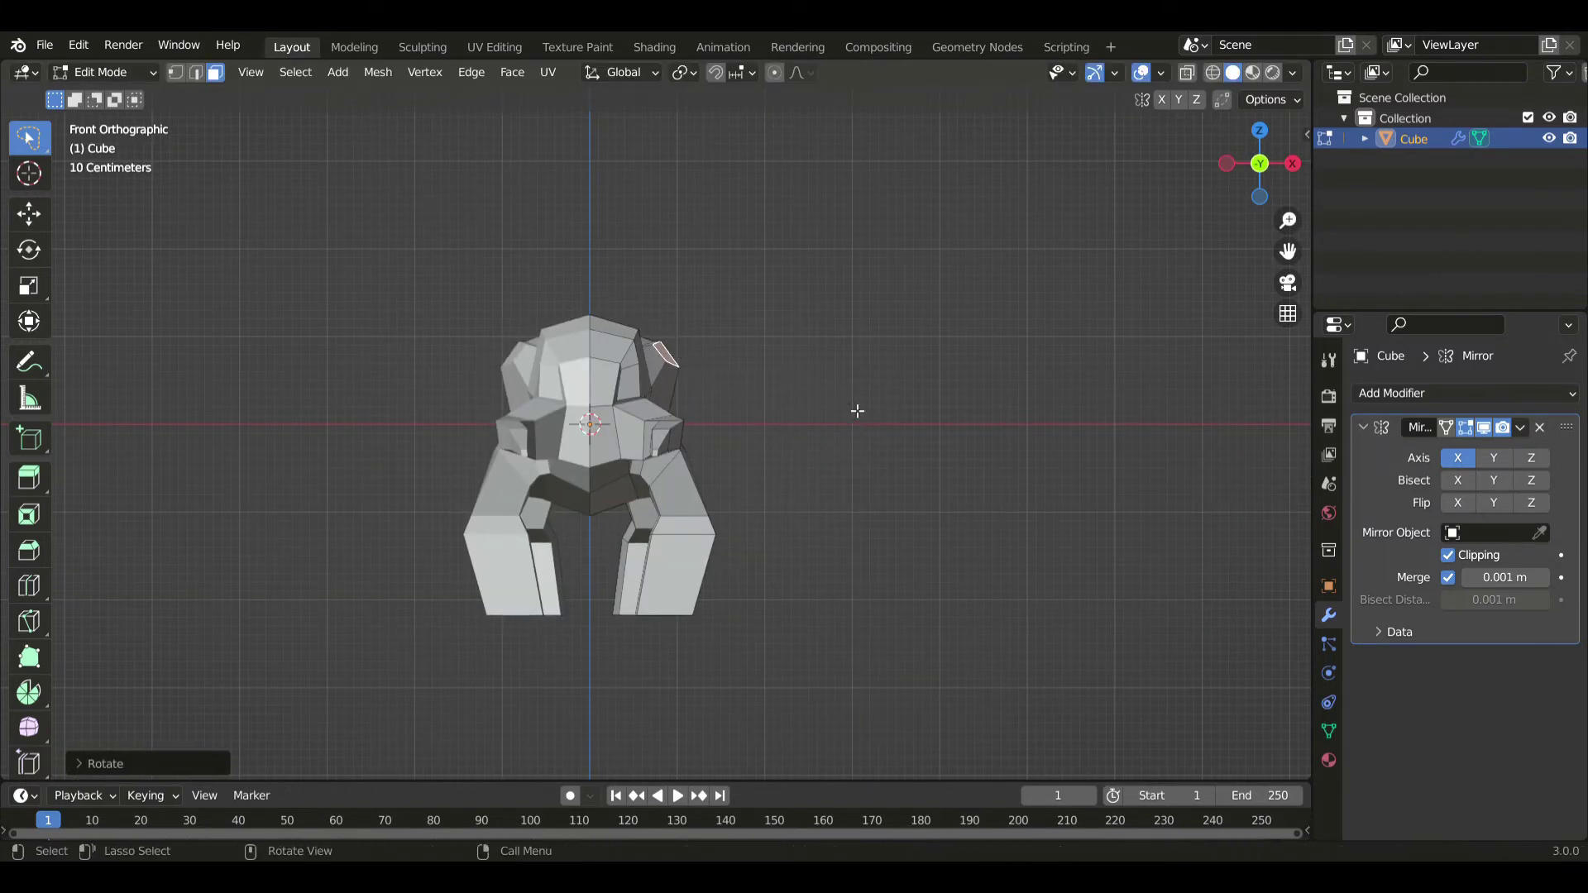
# - Extrude the shoulder face, shrink its end and move it up and rearward to form a short spine
pyautogui.press('e')
pyautogui.click(796, 447)
pyautogui.press('KP_3')
pyautogui.press('s')
pyautogui.click(757, 418)
pyautogui.press('g')
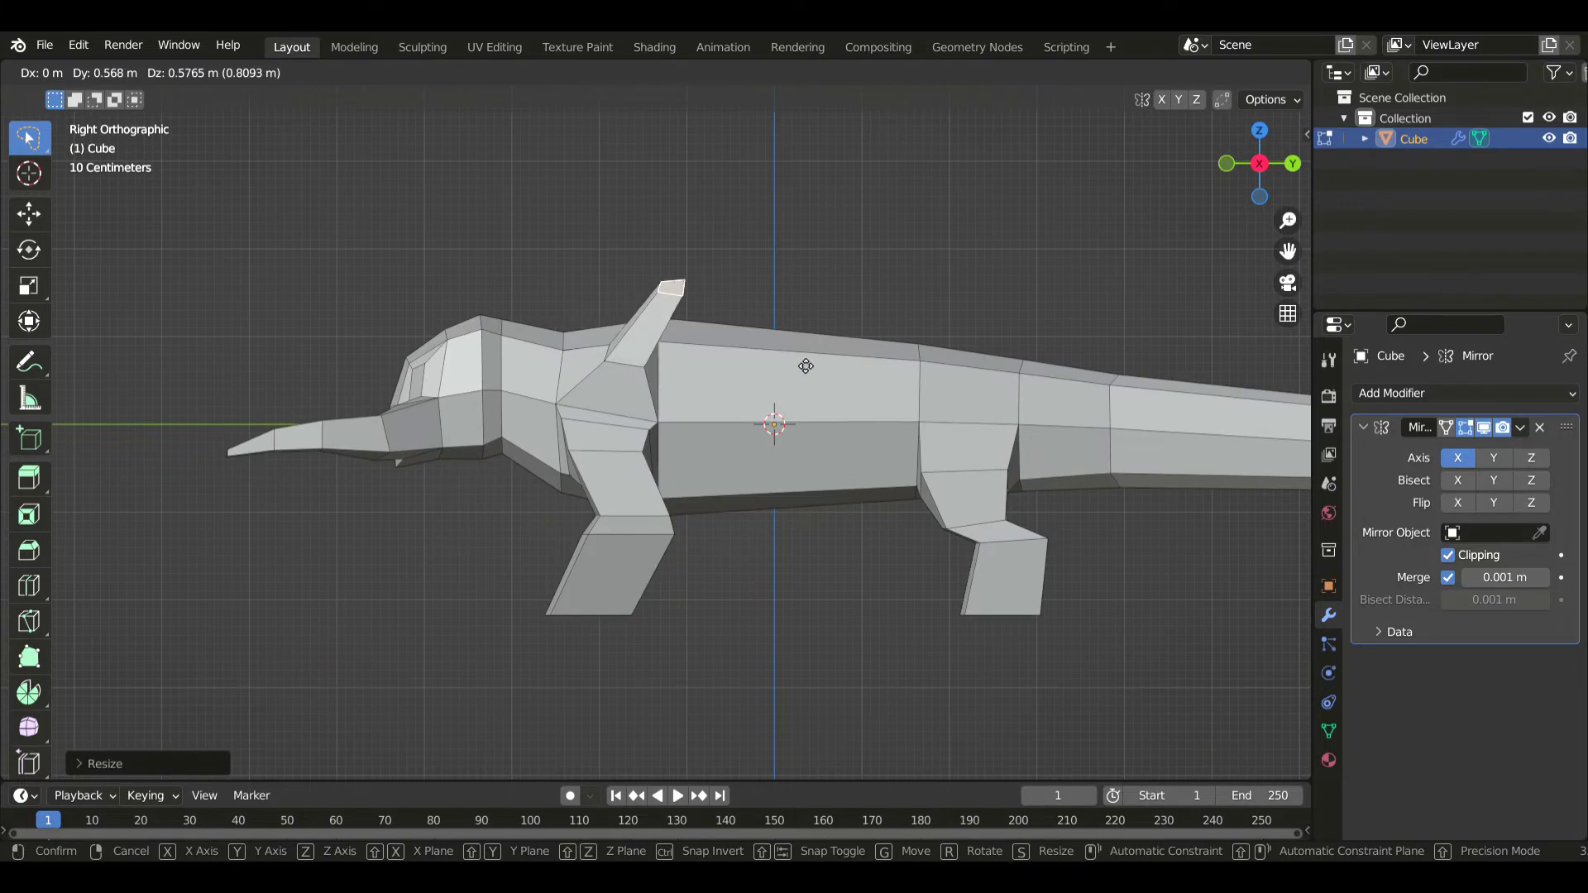
pyautogui.click(805, 369)
# - Refine the size and position of the spine's tip face and widen it along X in the top view
pyautogui.press('s')
pyautogui.click(791, 356)
pyautogui.press('g')
pyautogui.click(805, 357)
pyautogui.moveTo(721, 291); pyautogui.dragTo(807, 359, button='middle')
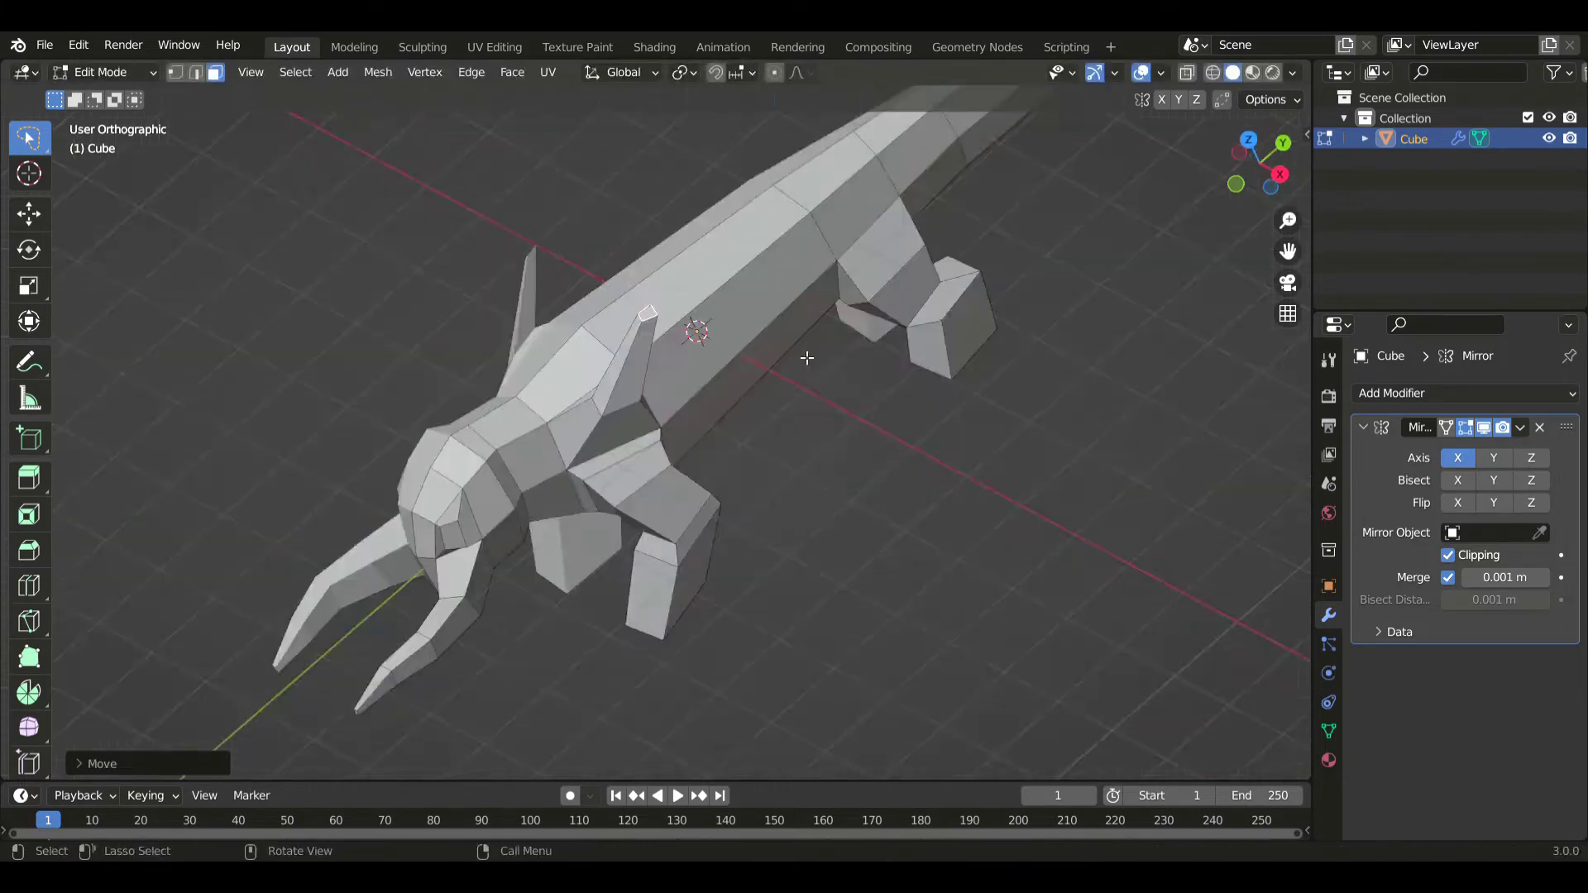
pyautogui.press('KP_7')
pyautogui.press('s')
pyautogui.press('x')
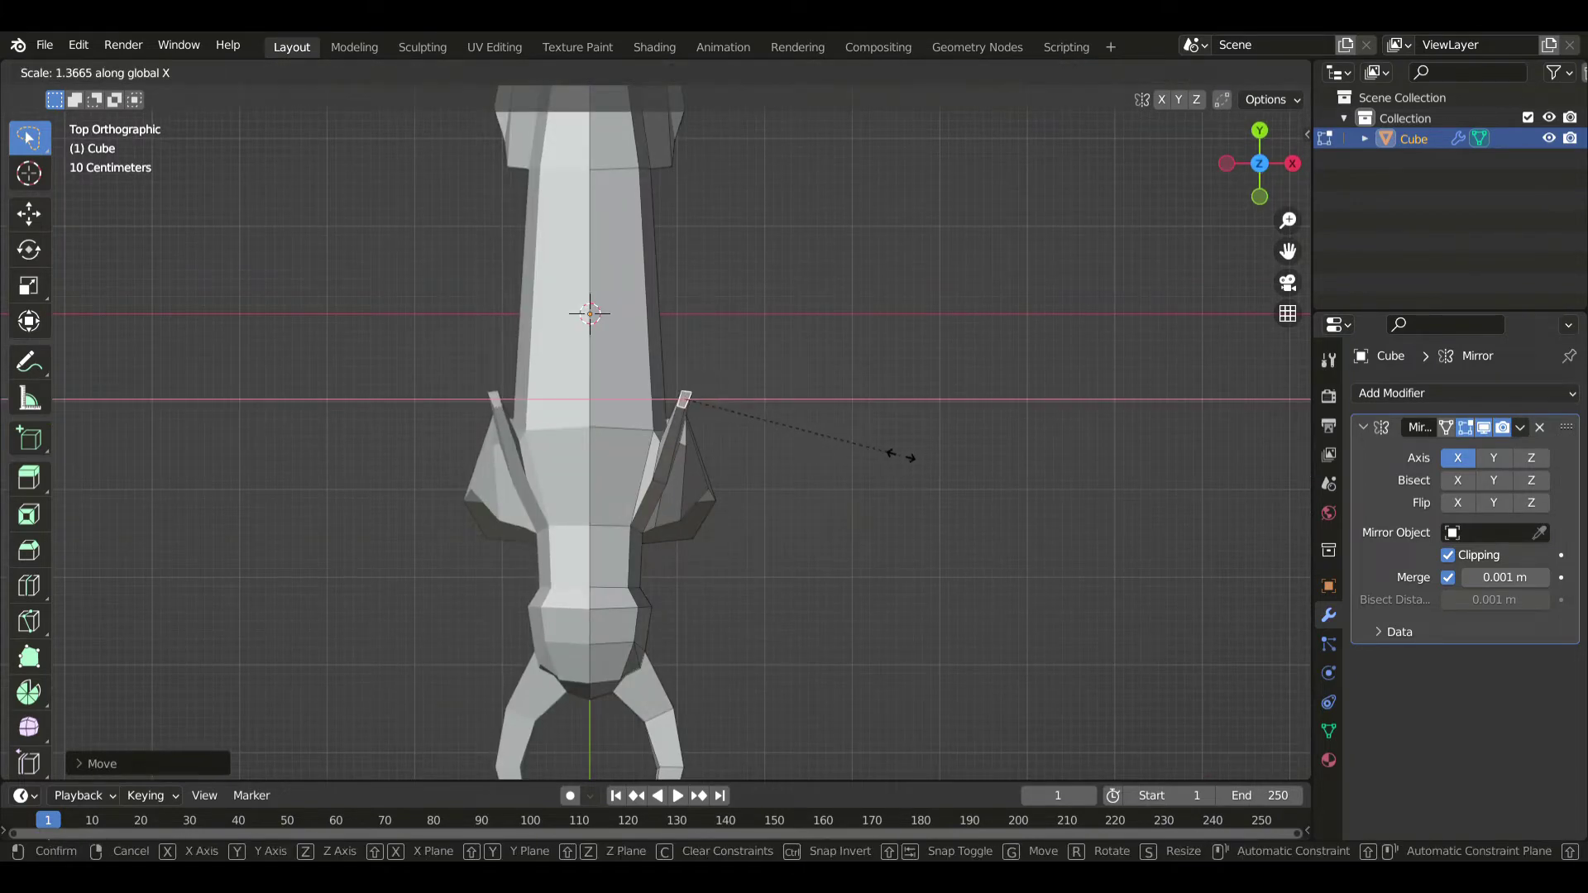
pyautogui.click(891, 455)
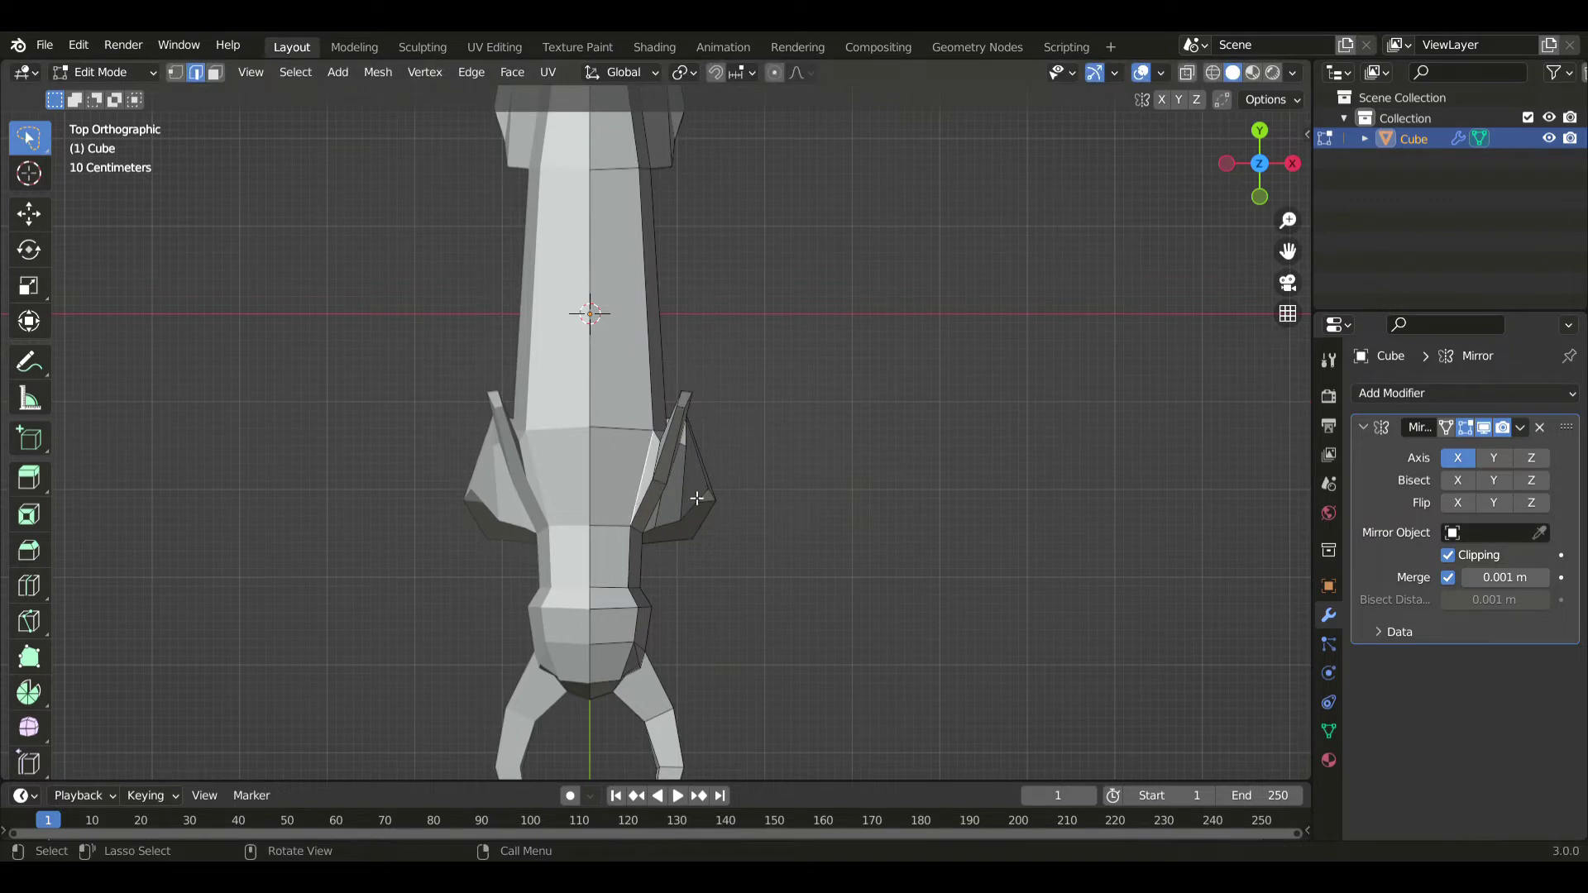
# - Slide the upper back edge beside the spine toward the body's centre line and adjust its height in the side view
pyautogui.press('g')
pyautogui.press('g')
pyautogui.click(597, 478)
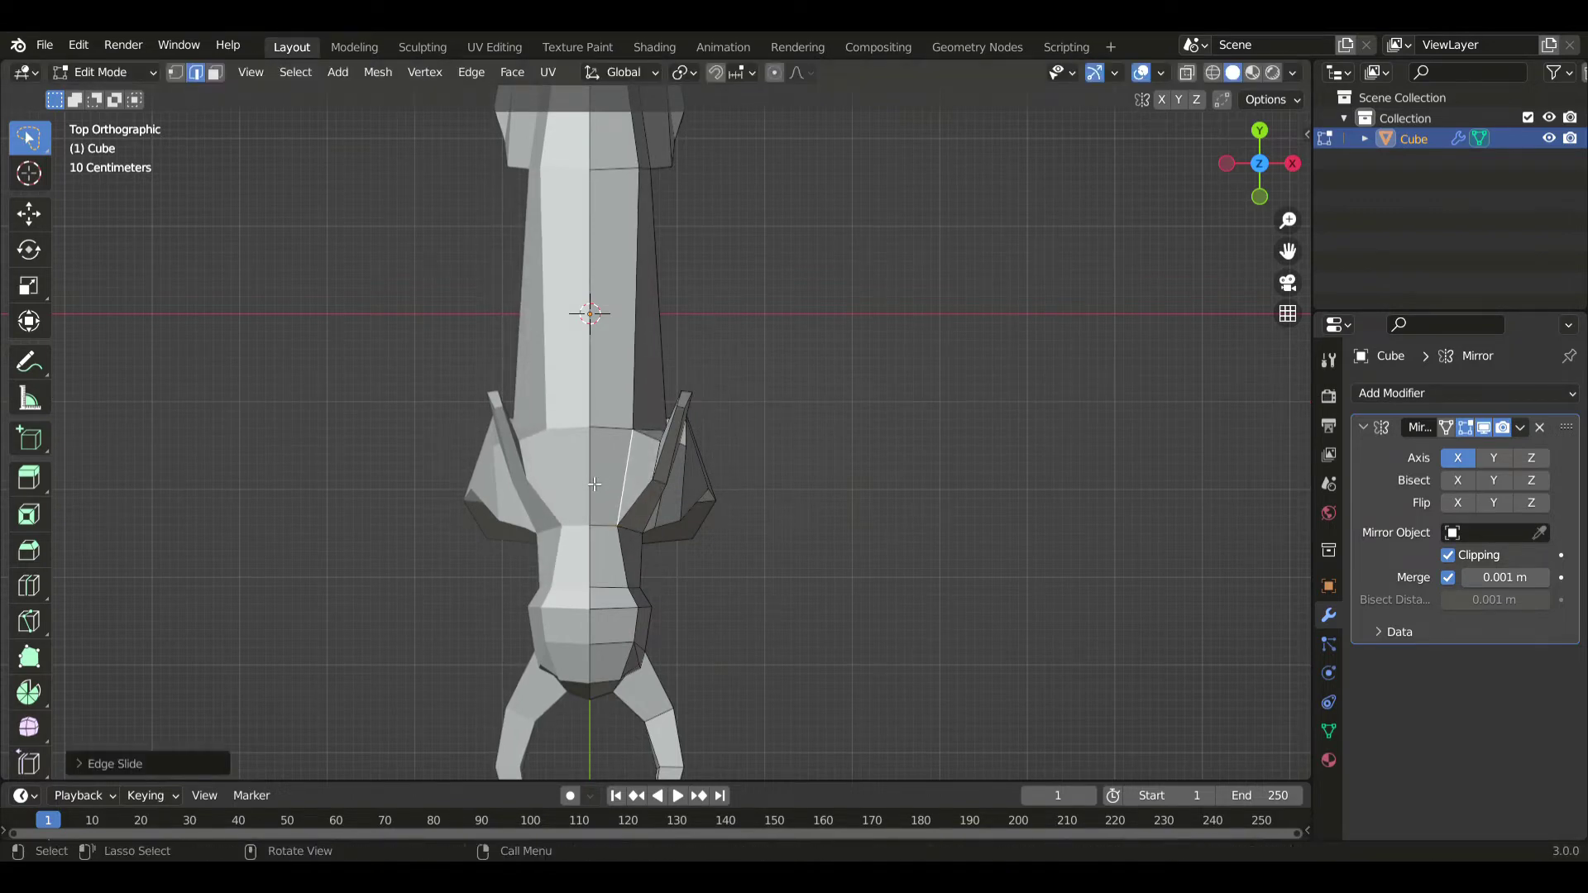
pyautogui.press('KP_1')
pyautogui.press('KP_3')
pyautogui.press('g')
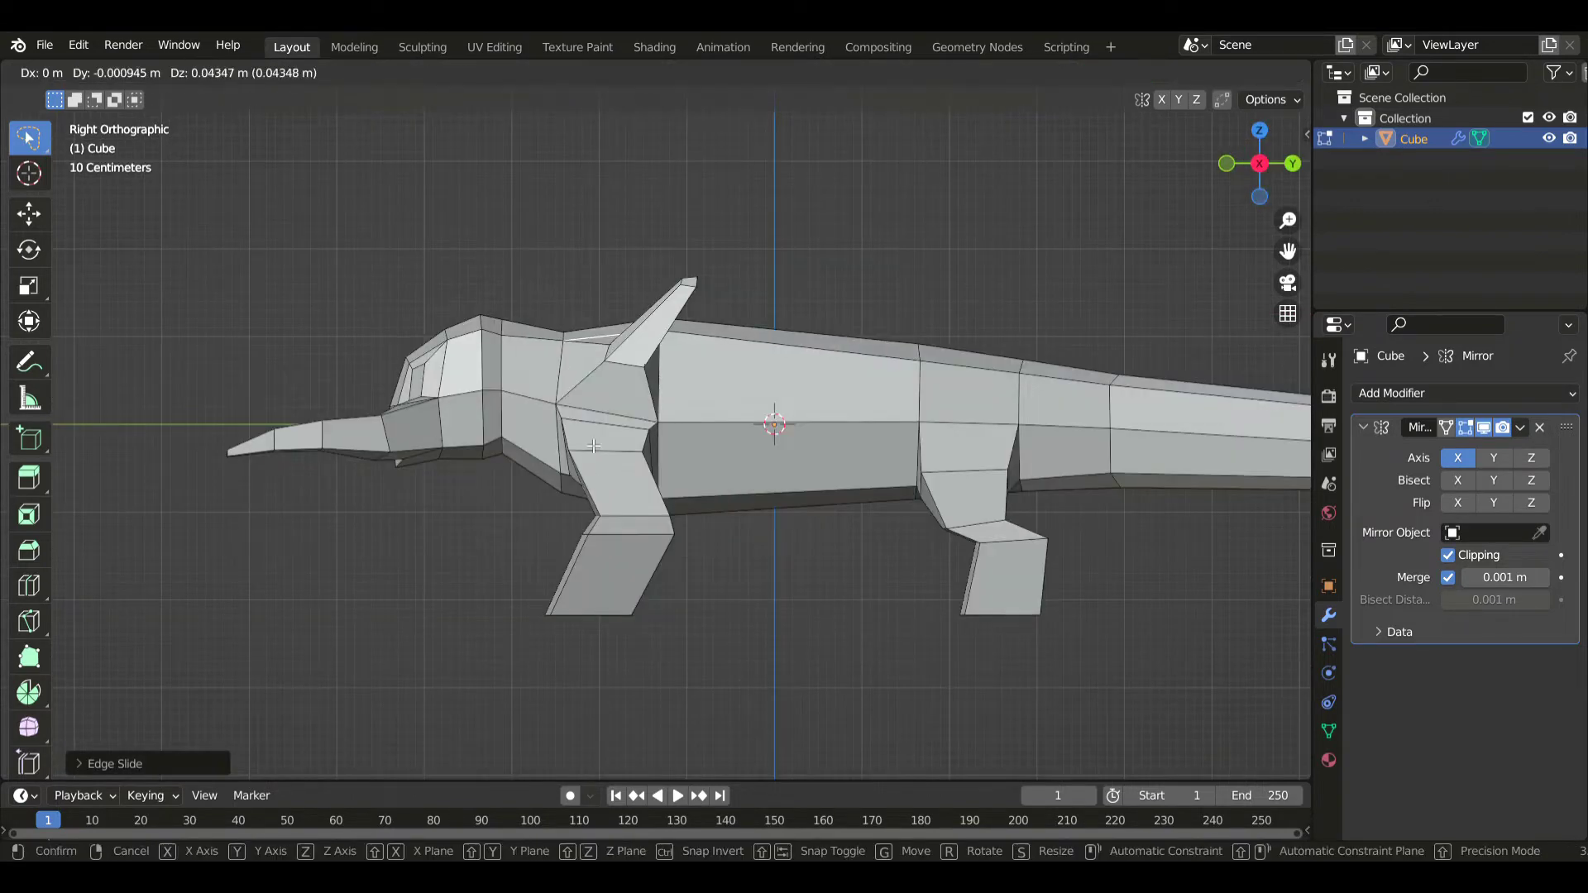
pyautogui.click(593, 447)
# - Raise the shoulder's side edge just above the front leg in the side view
pyautogui.click(622, 415)
pyautogui.press('g')
pyautogui.click(673, 358)
pyautogui.press('r')
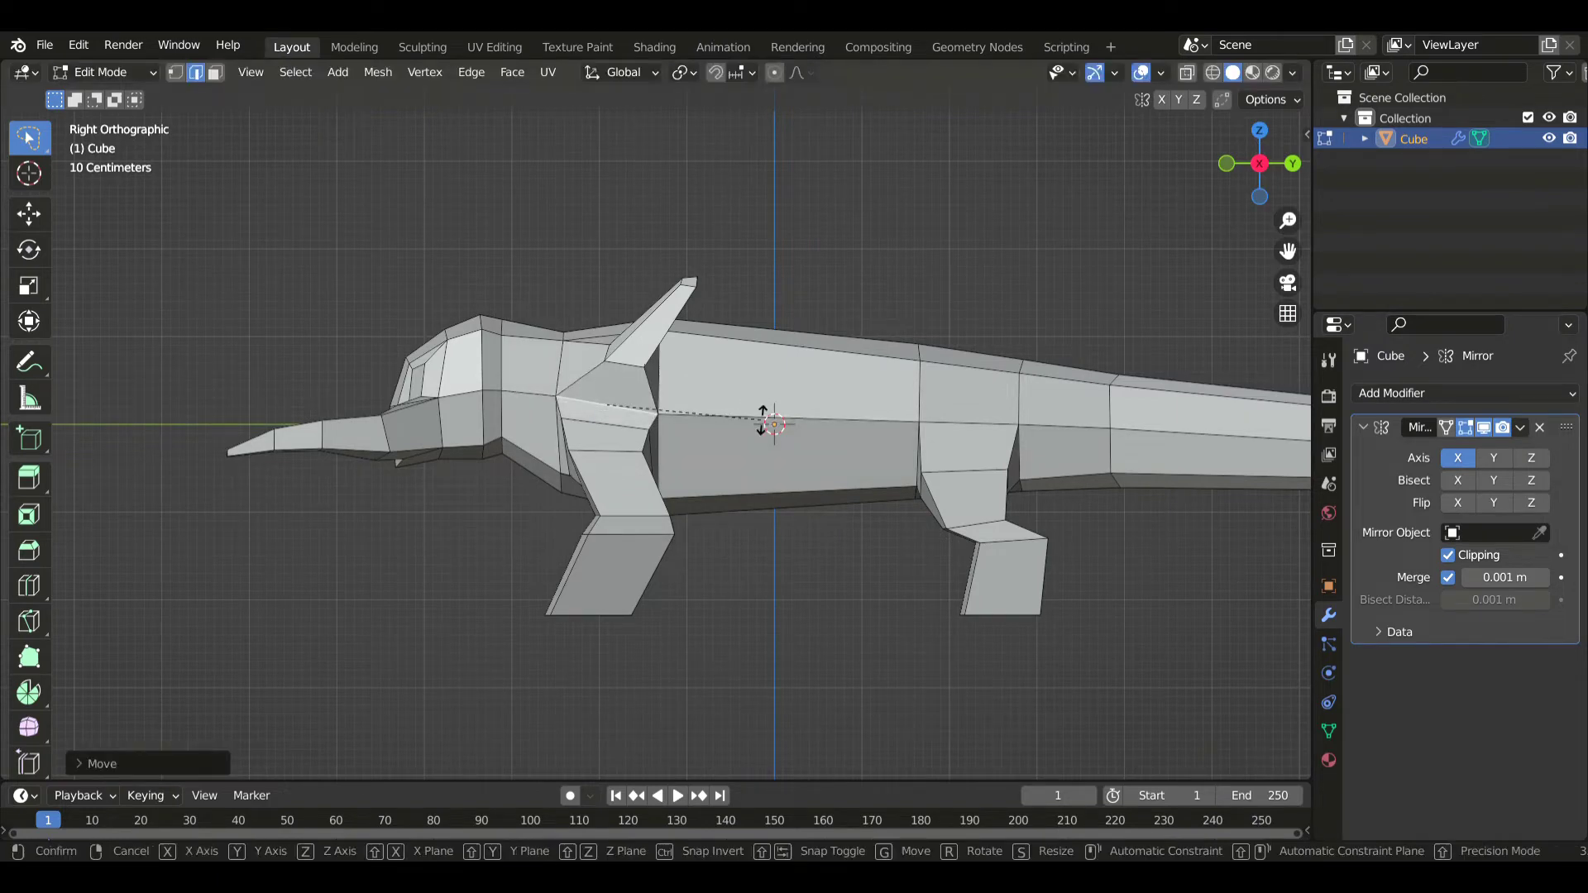
pyautogui.press('Escape')
# - Shift the vertical edges at the front and rear of the shoulder to tighten its outline in the side view
pyautogui.press('g')
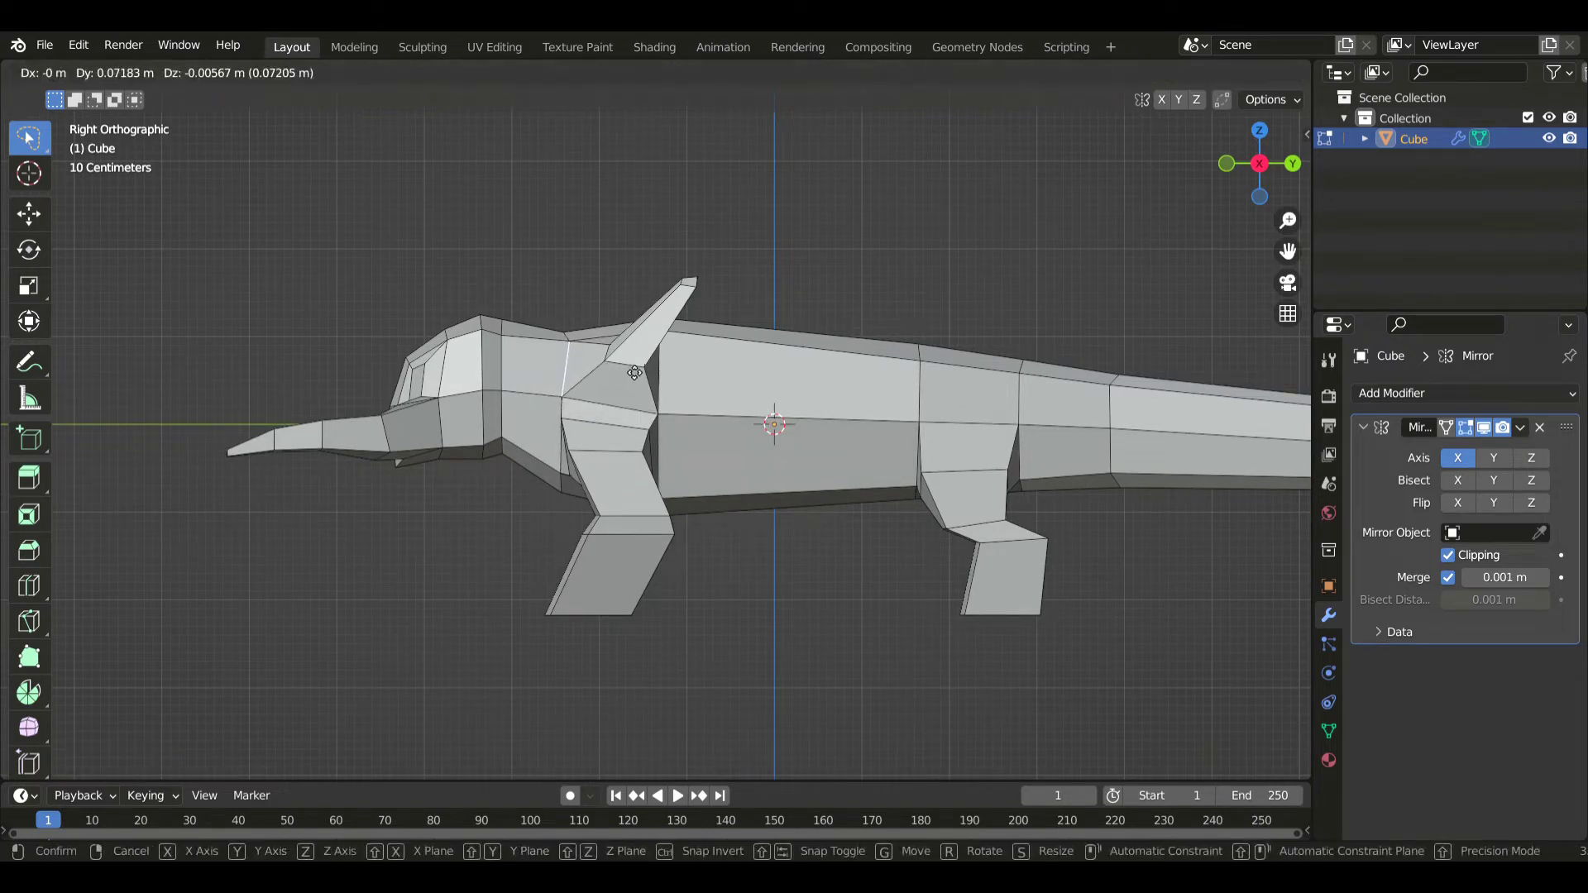
pyautogui.click(568, 368)
pyautogui.press('g')
pyautogui.click(698, 405)
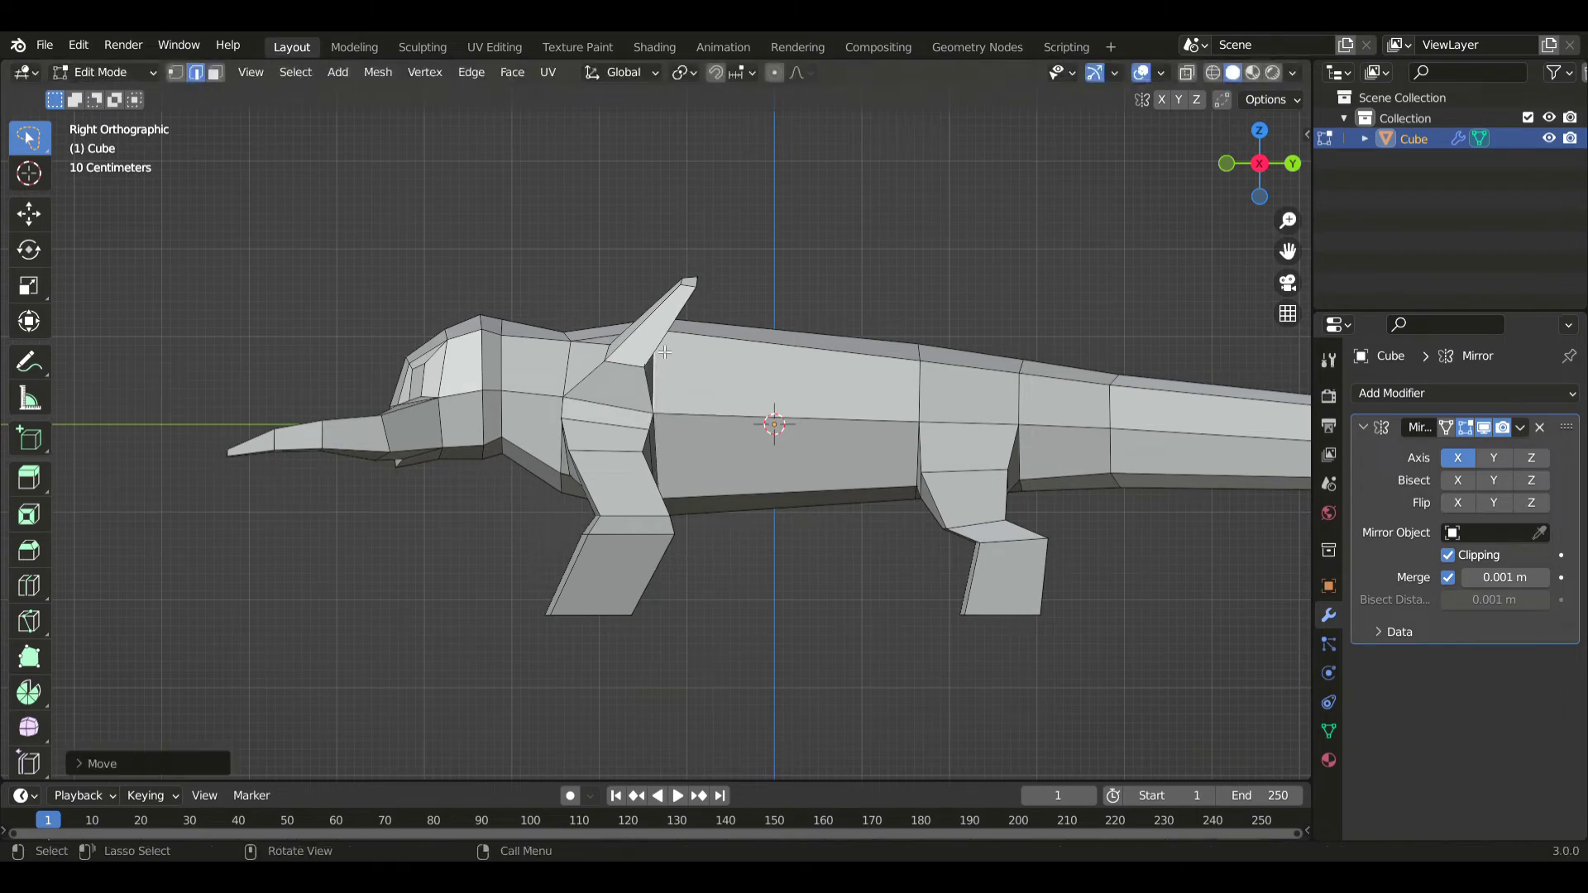
# - Move the tip face of the shoulder spine outward along X in the front view
pyautogui.press('3')
pyautogui.hotkey('alt', 'z')
pyautogui.moveTo(660, 250); pyautogui.dragTo(721, 278)
pyautogui.hotkey('alt', 'z')
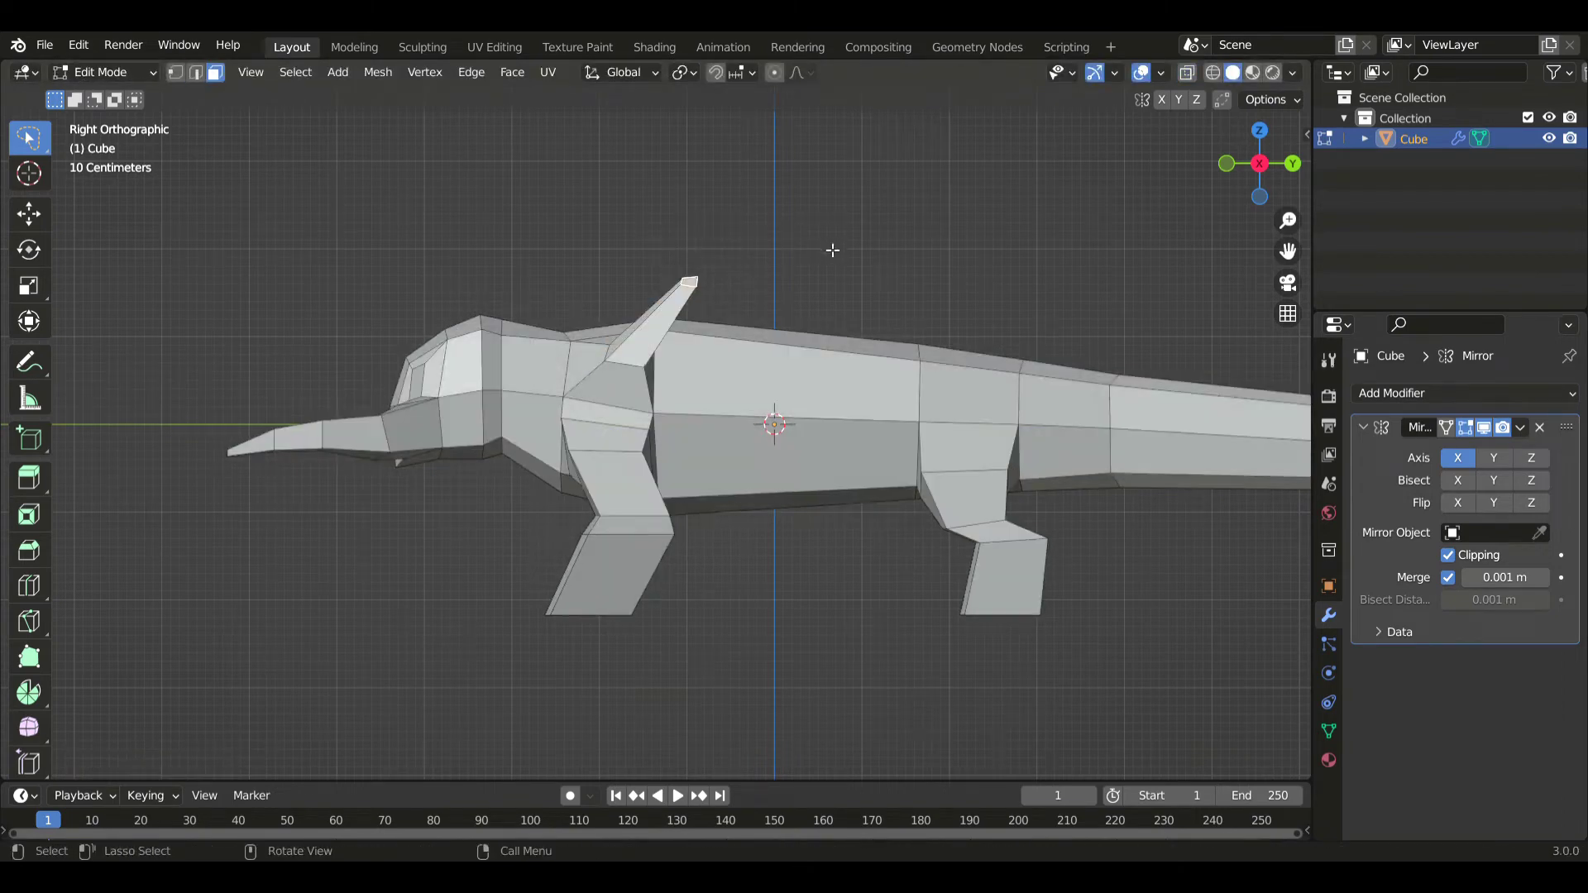
pyautogui.press('KP_1')
pyautogui.press('g')
pyautogui.press('x')
pyautogui.click(904, 324)
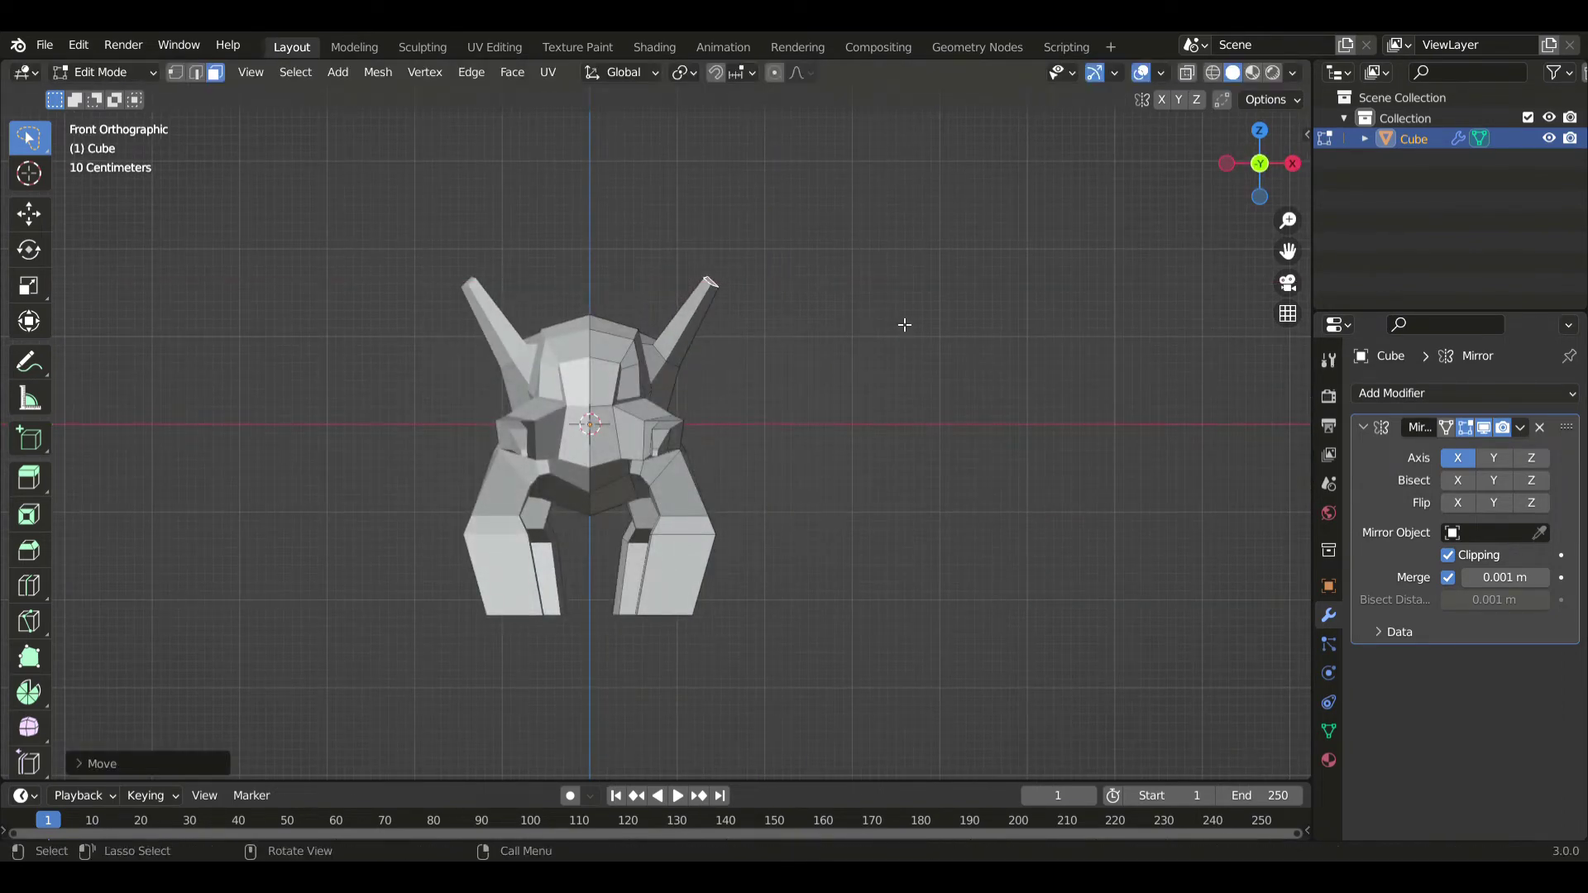
# - Fine-tune the spine's tip face in the front view and along Z in the side view
pyautogui.press('g')
pyautogui.click(911, 352)
pyautogui.press('KP_3')
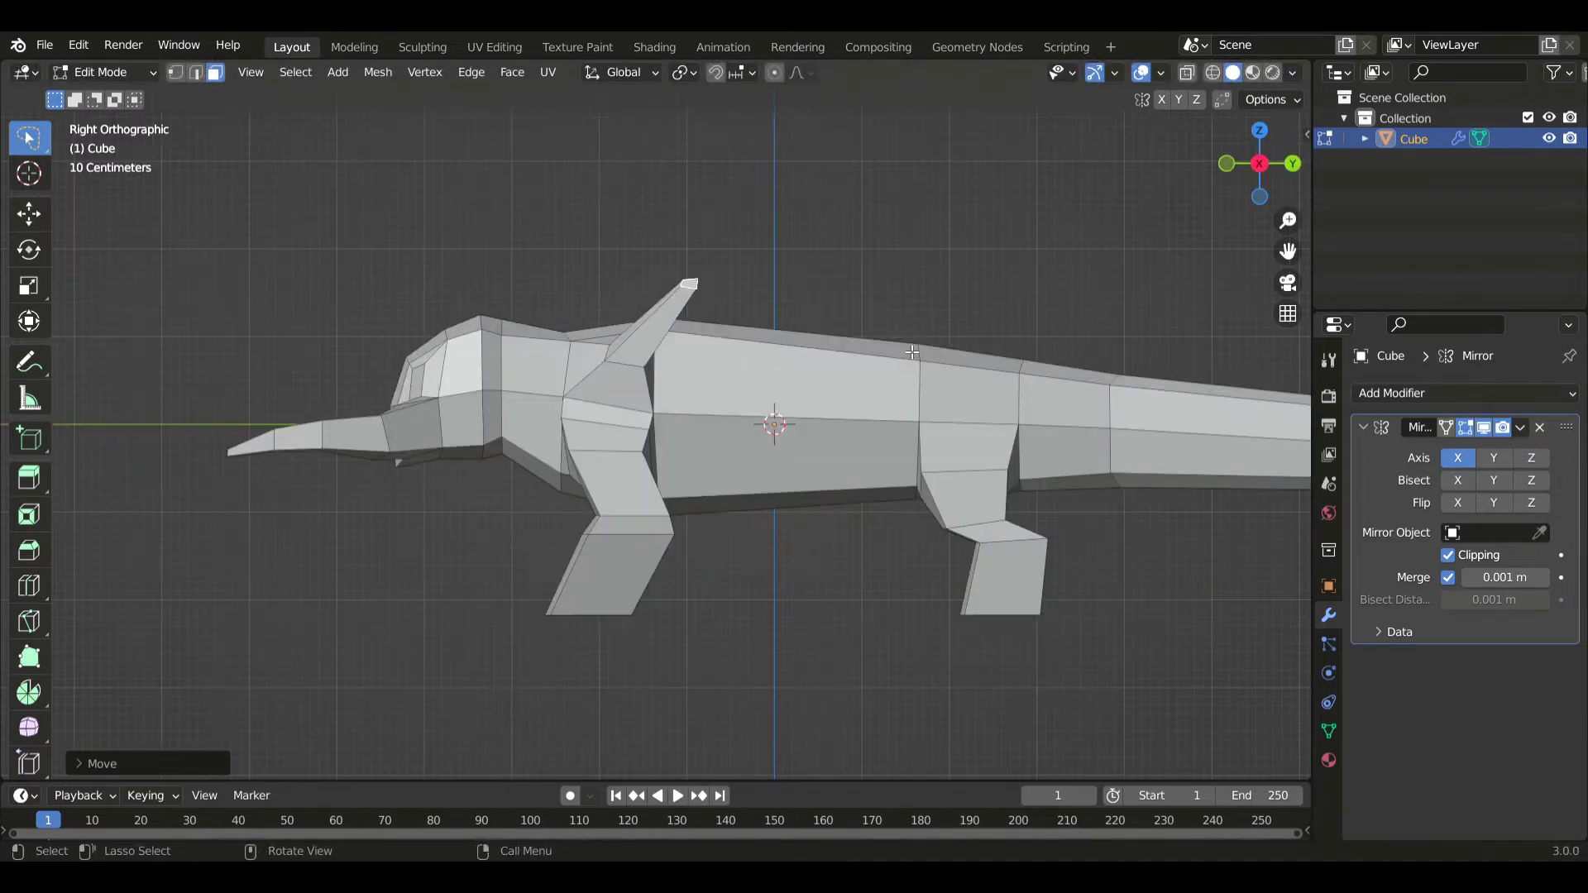
pyautogui.press('g')
pyautogui.press('z')
pyautogui.press('z')
pyautogui.click(913, 342)
# - Extrude a second spine segment from the tip, tapering its end and moving it up and rearward
pyautogui.press('e')
pyautogui.press('Escape')
pyautogui.press('s')
pyautogui.click(826, 305)
pyautogui.press('g')
pyautogui.click(950, 270)
pyautogui.press('s')
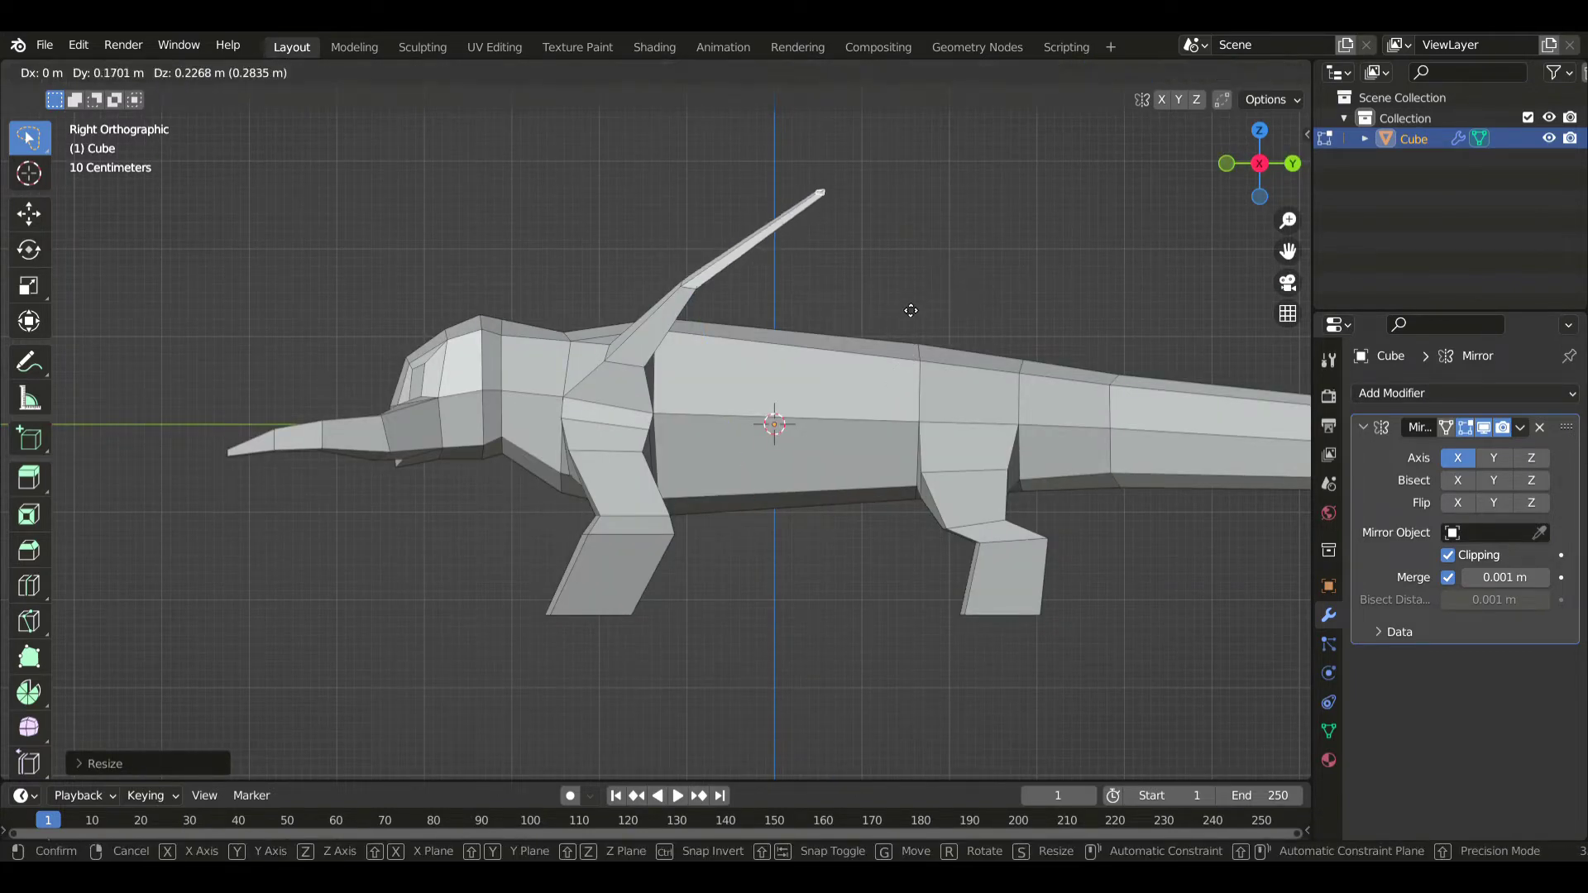
pyautogui.click(916, 298)
pyautogui.scroll(-2, 837, 326)
pyautogui.press('s')
pyautogui.click(960, 361)
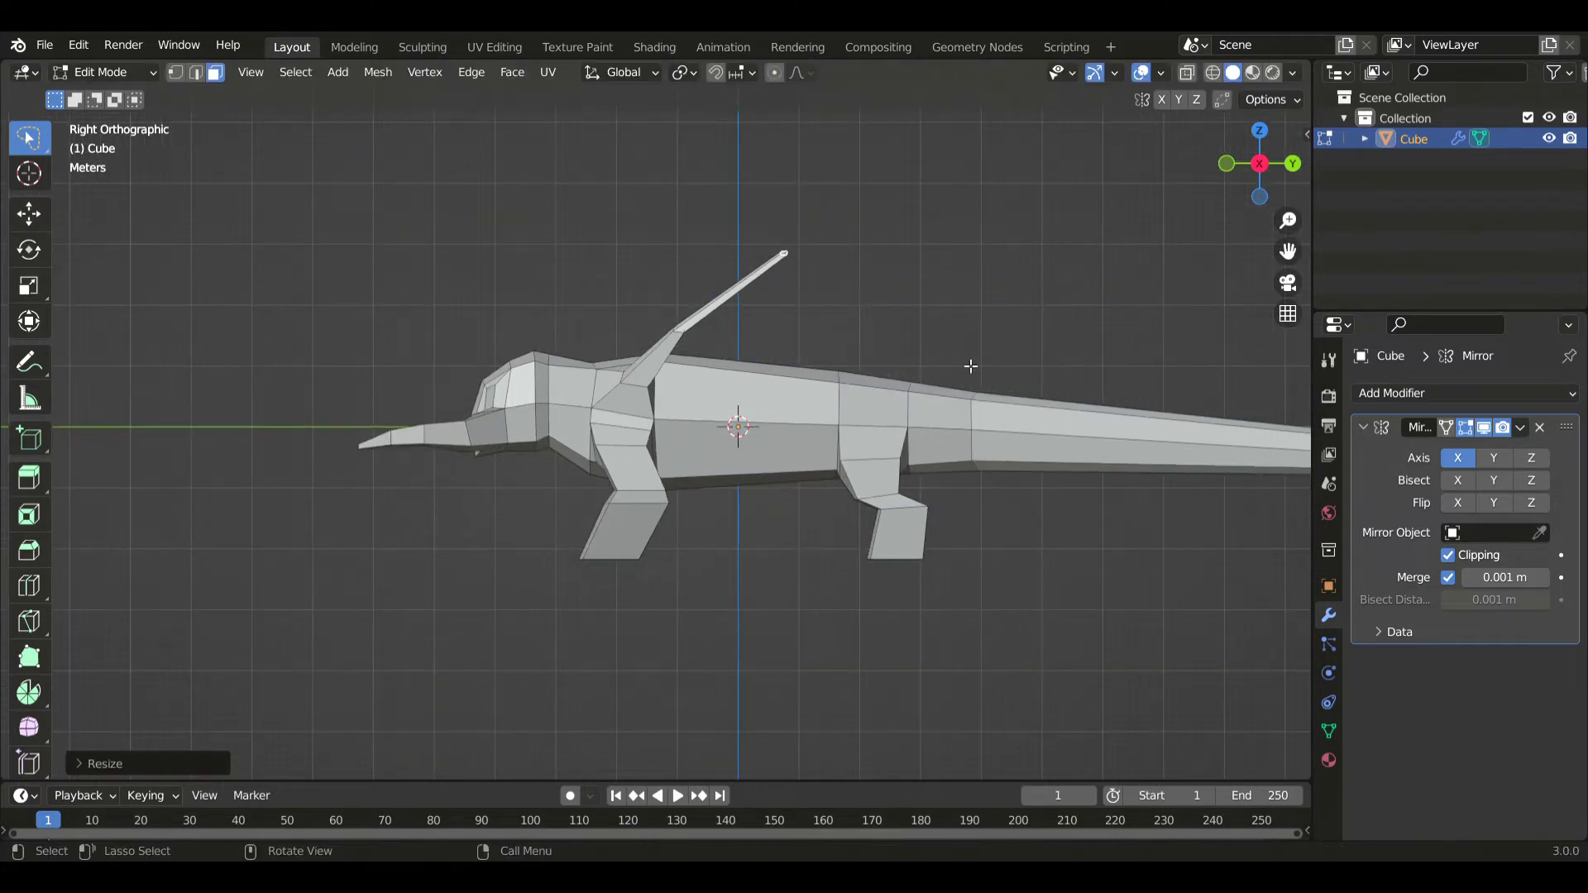
# - Move the second segment's tip face outward along X by about 0.55 m in the top view
pyautogui.press('KP_7')
pyautogui.scroll(4, 943, 357)
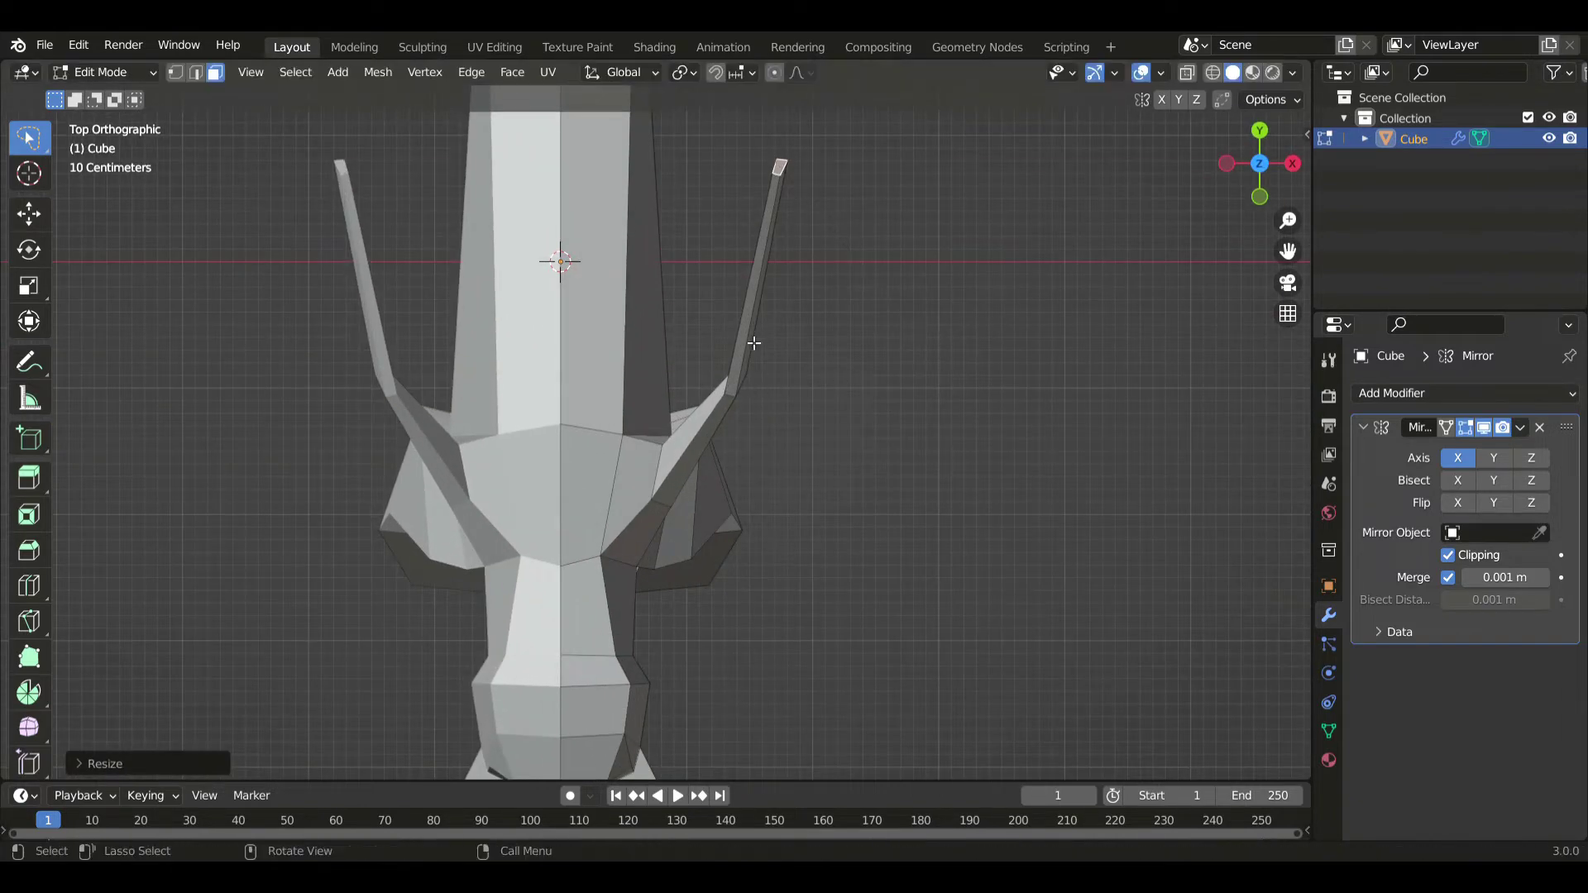
pyautogui.press('g')
pyautogui.press('x')
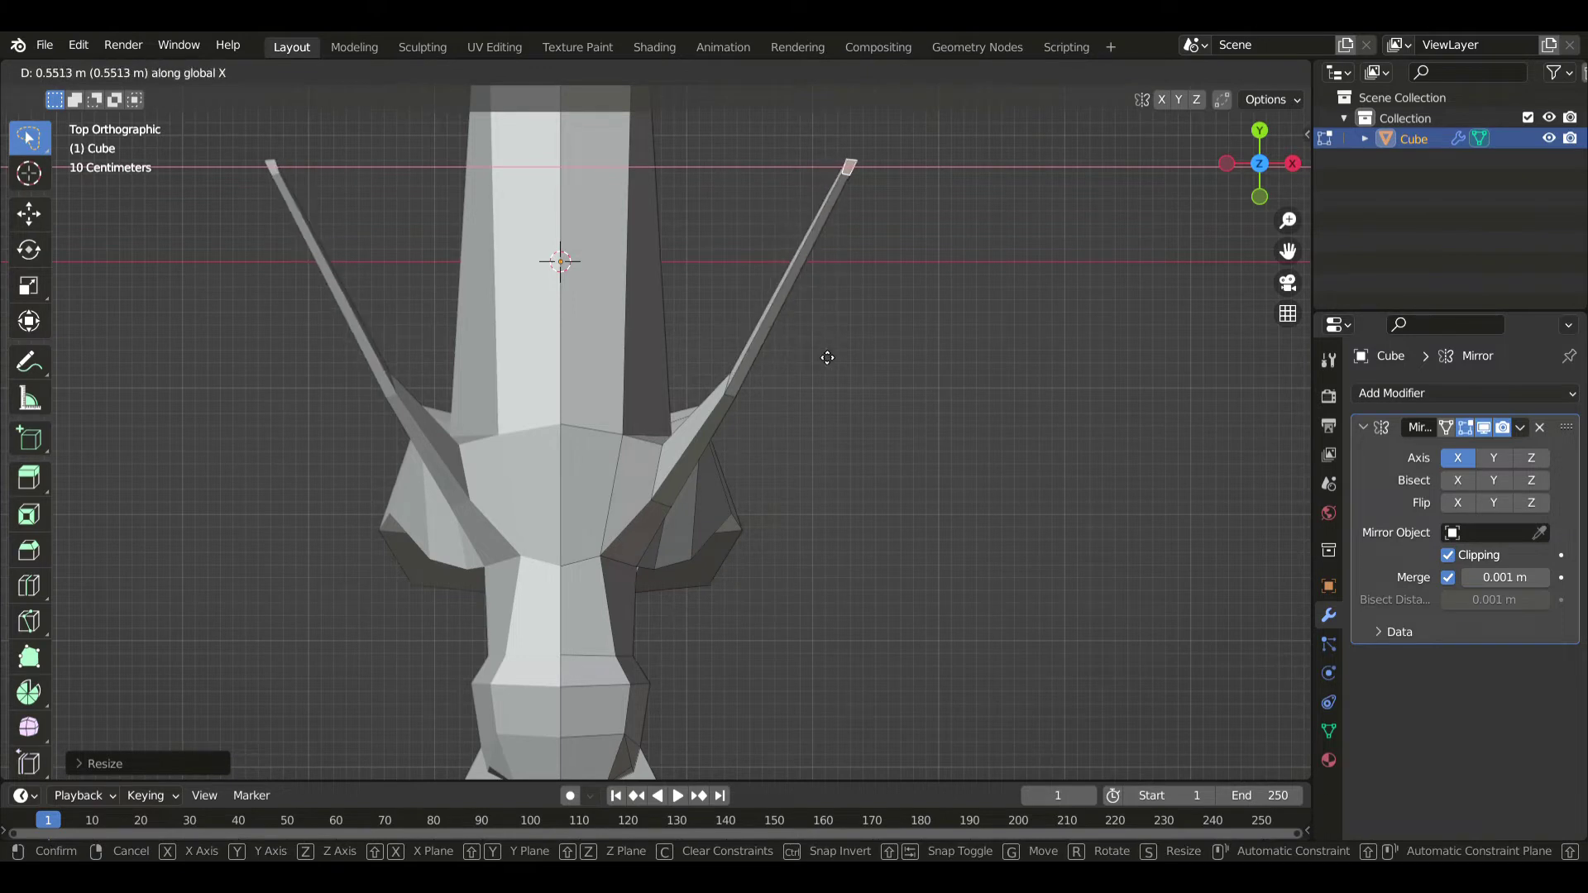
pyautogui.click(827, 358)
# - Select the loop at the joint between the two spine segments and reposition it in the top view
pyautogui.hotkey('alt', 'z')
pyautogui.moveTo(741, 436); pyautogui.dragTo(769, 397)
pyautogui.hotkey('alt', 'z')
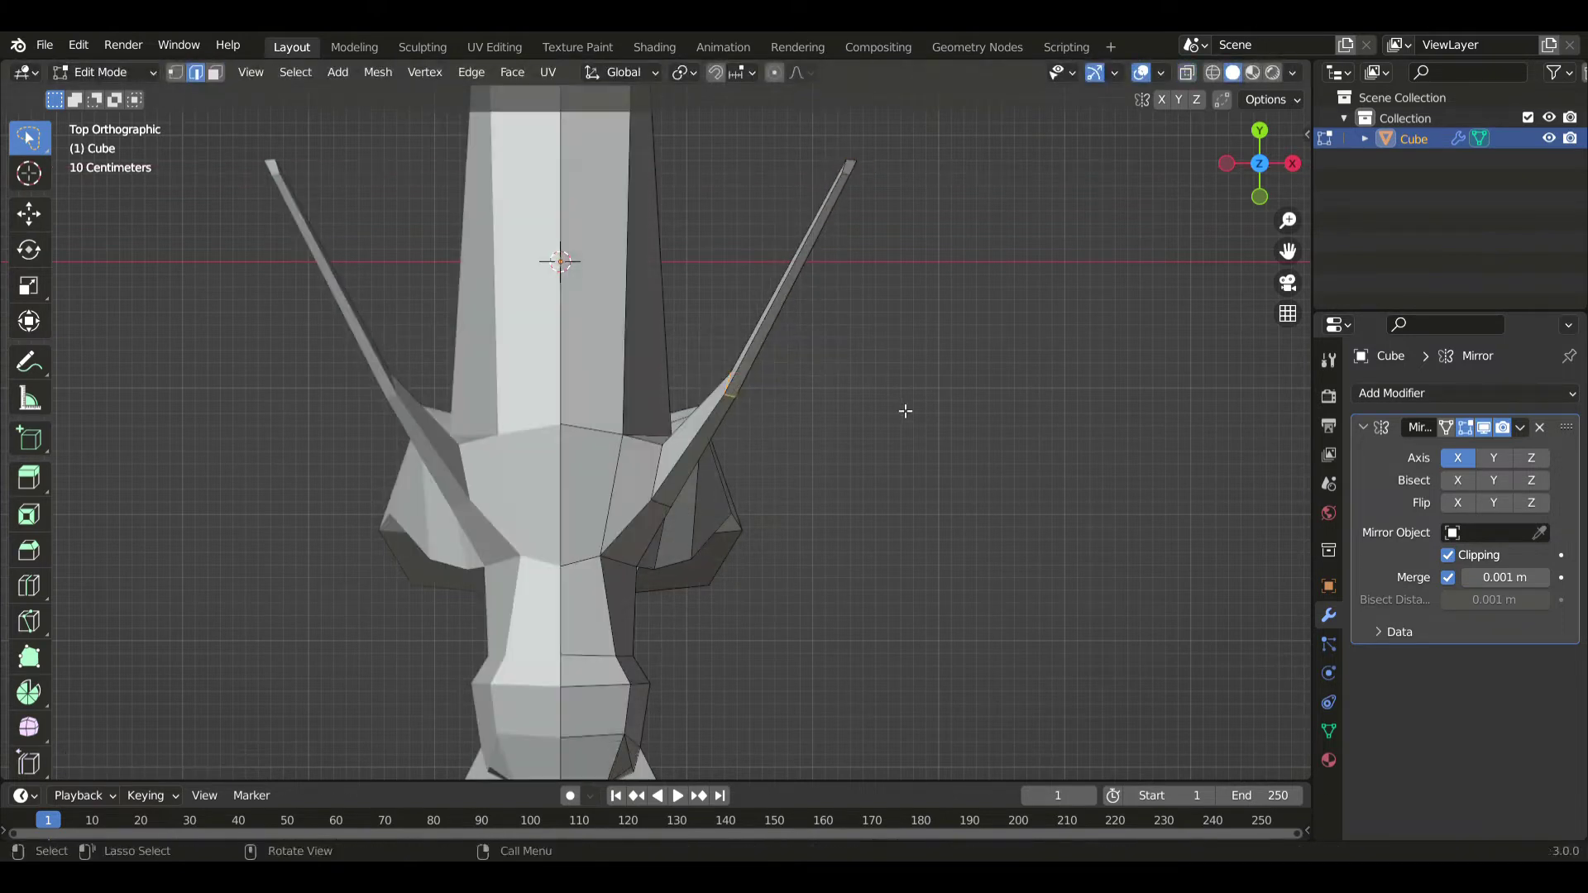
pyautogui.press('g')
pyautogui.keyDown('shift'); pyautogui.click(824, 383); pyautogui.keyUp('shift')
# - Select the tip end of the second spine segment and reposition it in the top view
pyautogui.hotkey('alt', 'z')
pyautogui.moveTo(791, 255); pyautogui.dragTo(963, 147)
pyautogui.hotkey('alt', 'z')
pyautogui.press('g')
pyautogui.click(1013, 323)
# - Extrude a third spine segment from the tip and move its end up and rearward in the side view
pyautogui.press('KP_3')
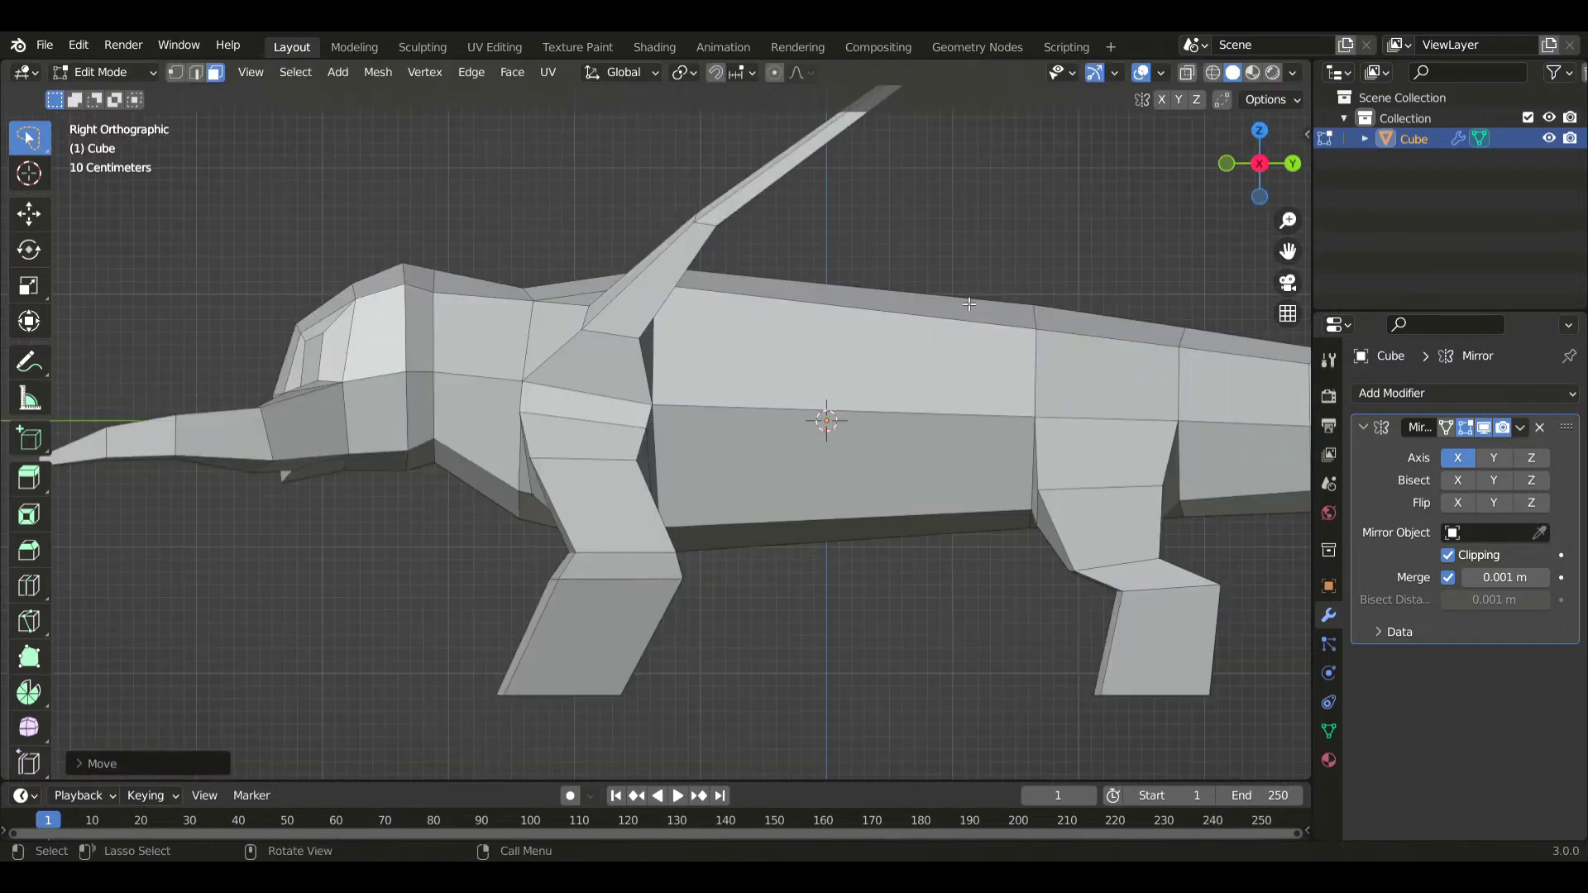
pyautogui.scroll(-2, 943, 302)
pyautogui.keyDown('shift'); pyautogui.moveTo(914, 297); pyautogui.dragTo(860, 348, button='middle'); pyautogui.keyUp('shift')
pyautogui.press('e')
pyautogui.click(944, 275)
pyautogui.press('g')
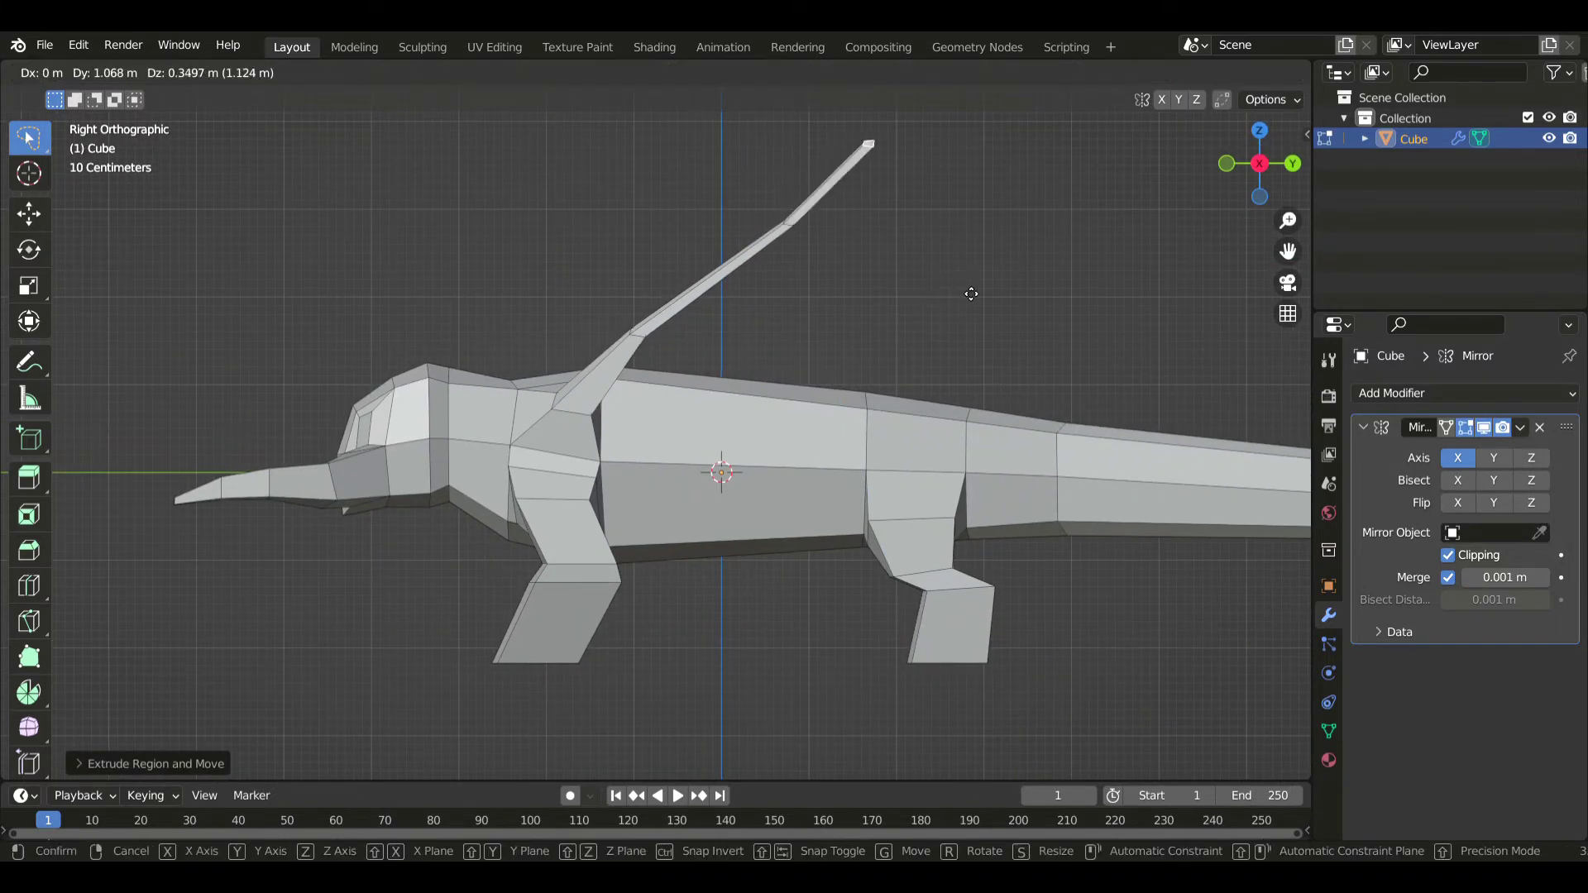
pyautogui.click(1001, 311)
# - Taper the third segment's end face and move it rearward to give the spine a shallower bend
pyautogui.press('s')
pyautogui.click(976, 256)
pyautogui.press('g')
pyautogui.click(1011, 261)
pyautogui.press('s')
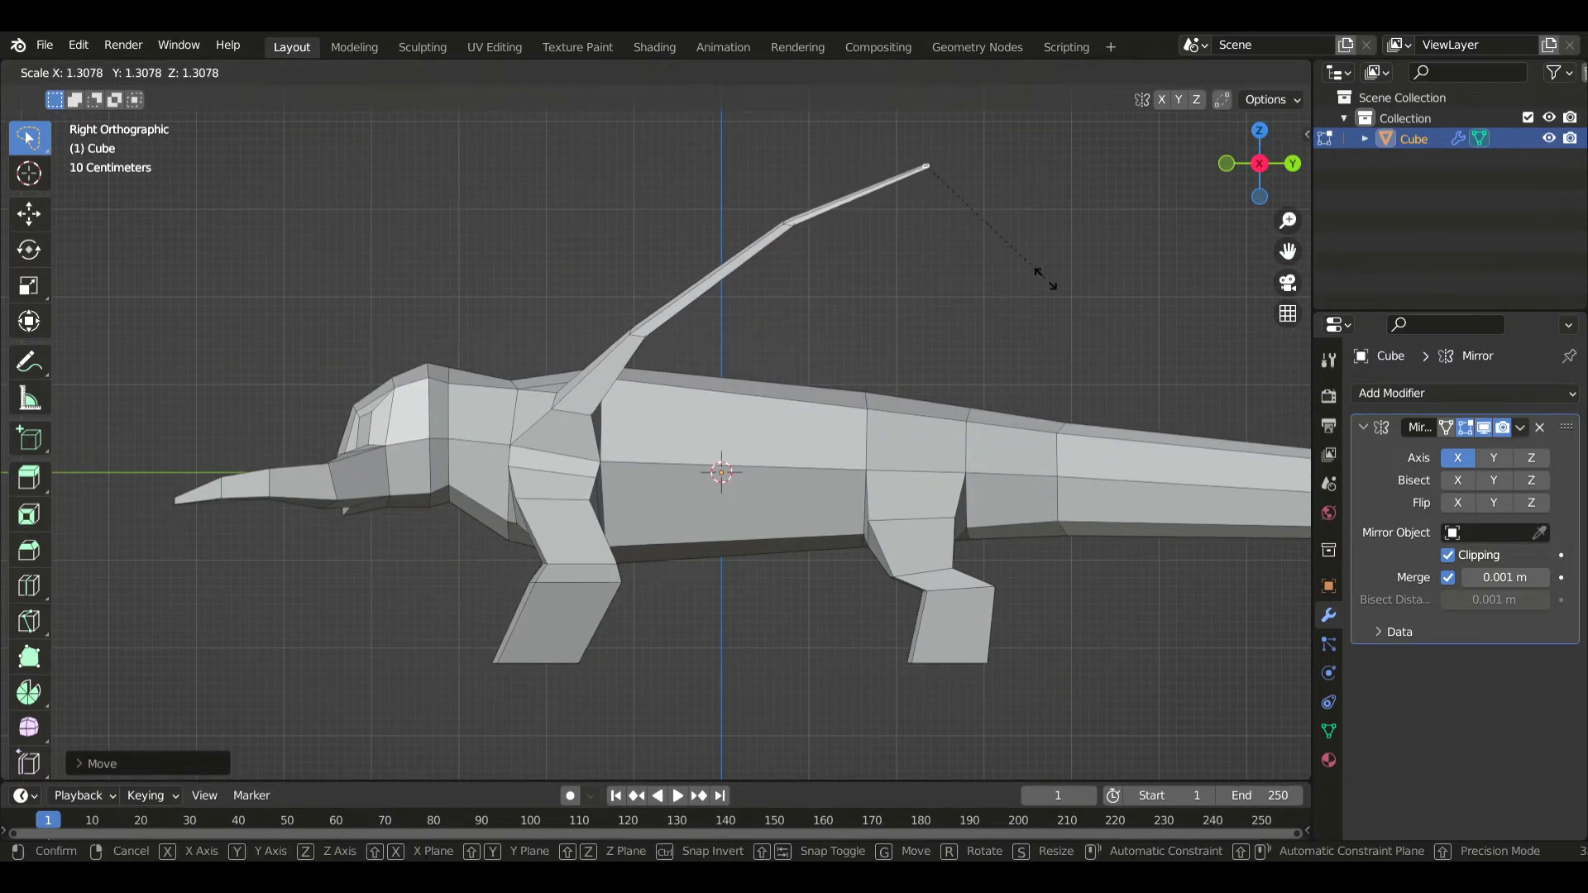
pyautogui.click(1051, 283)
pyautogui.scroll(-2, 799, 326)
pyautogui.scroll(2, 799, 324)
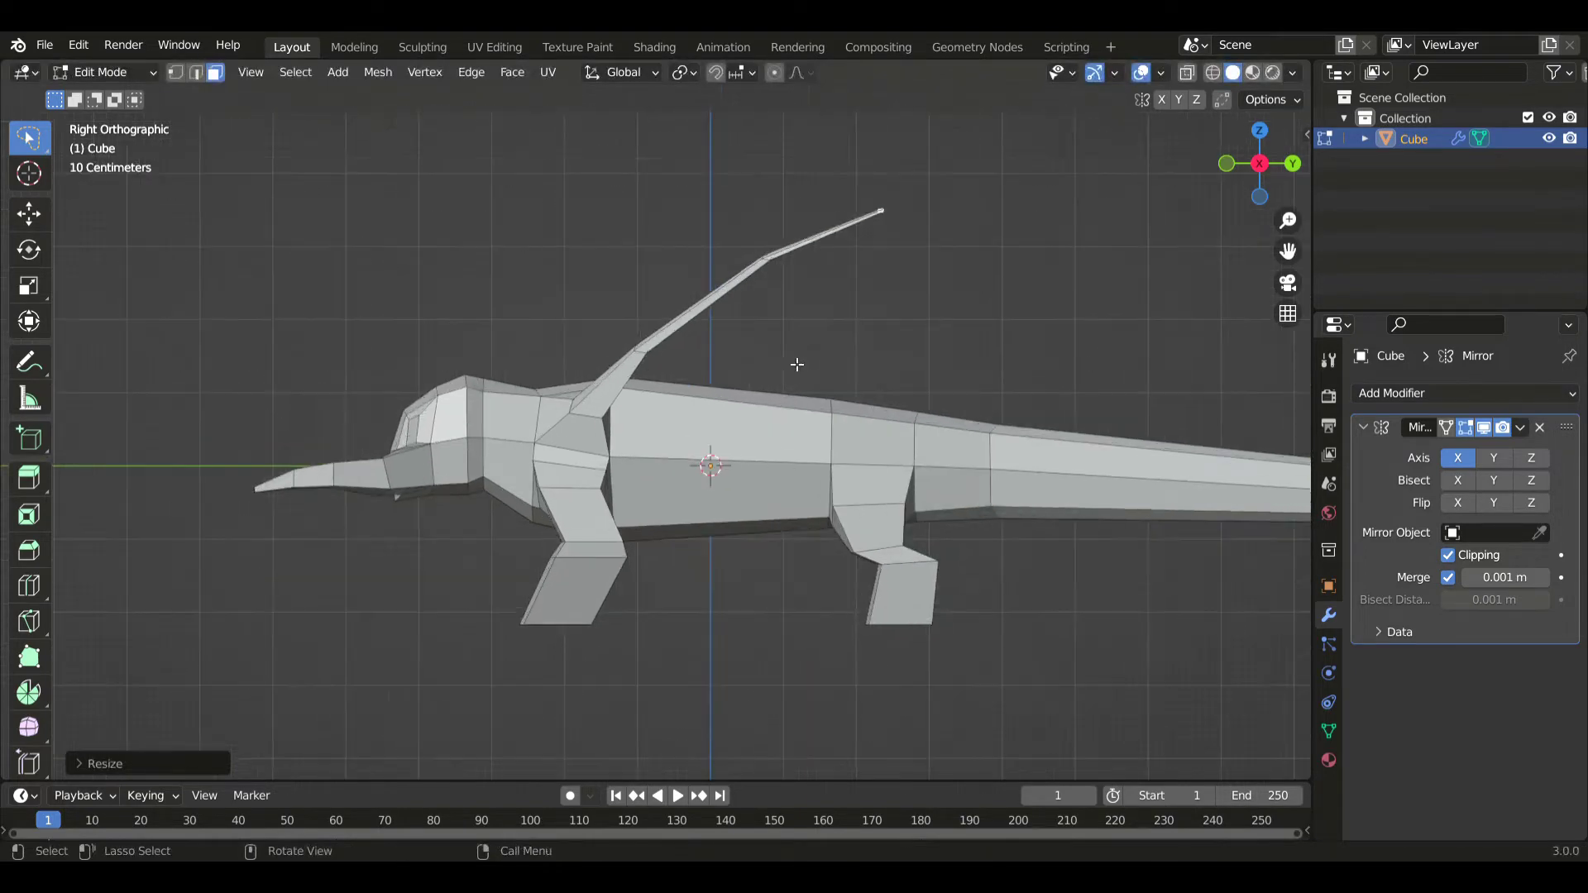
# - Move the third segment's tip outward along X in the top view and check it from the front
pyautogui.press('KP_7')
pyautogui.press('g')
pyautogui.press('x')
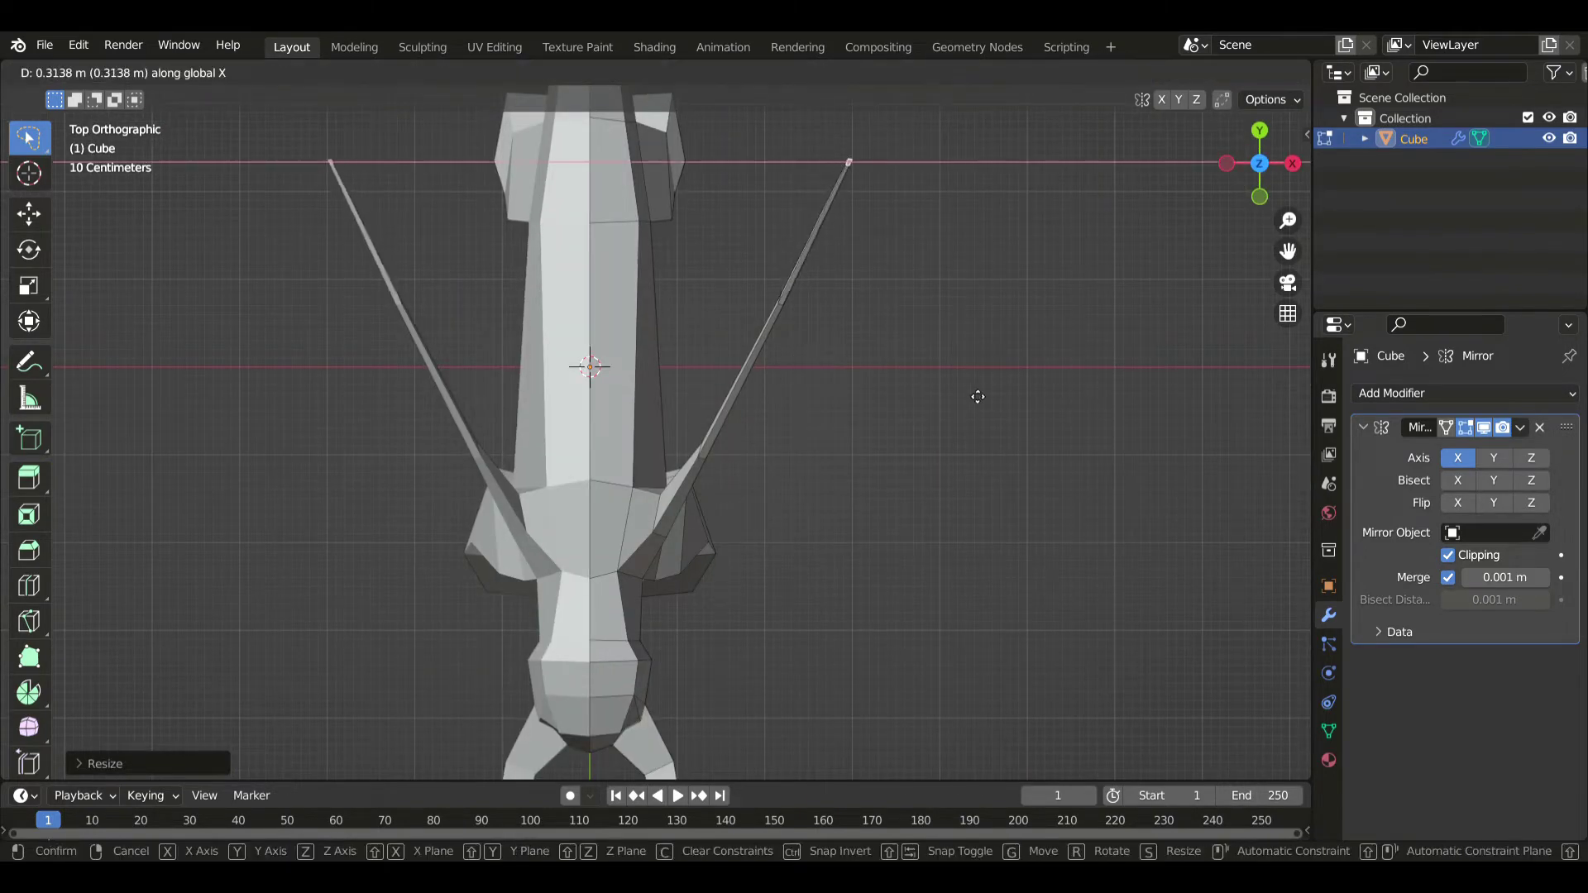
pyautogui.click(1010, 409)
pyautogui.press('KP_1')
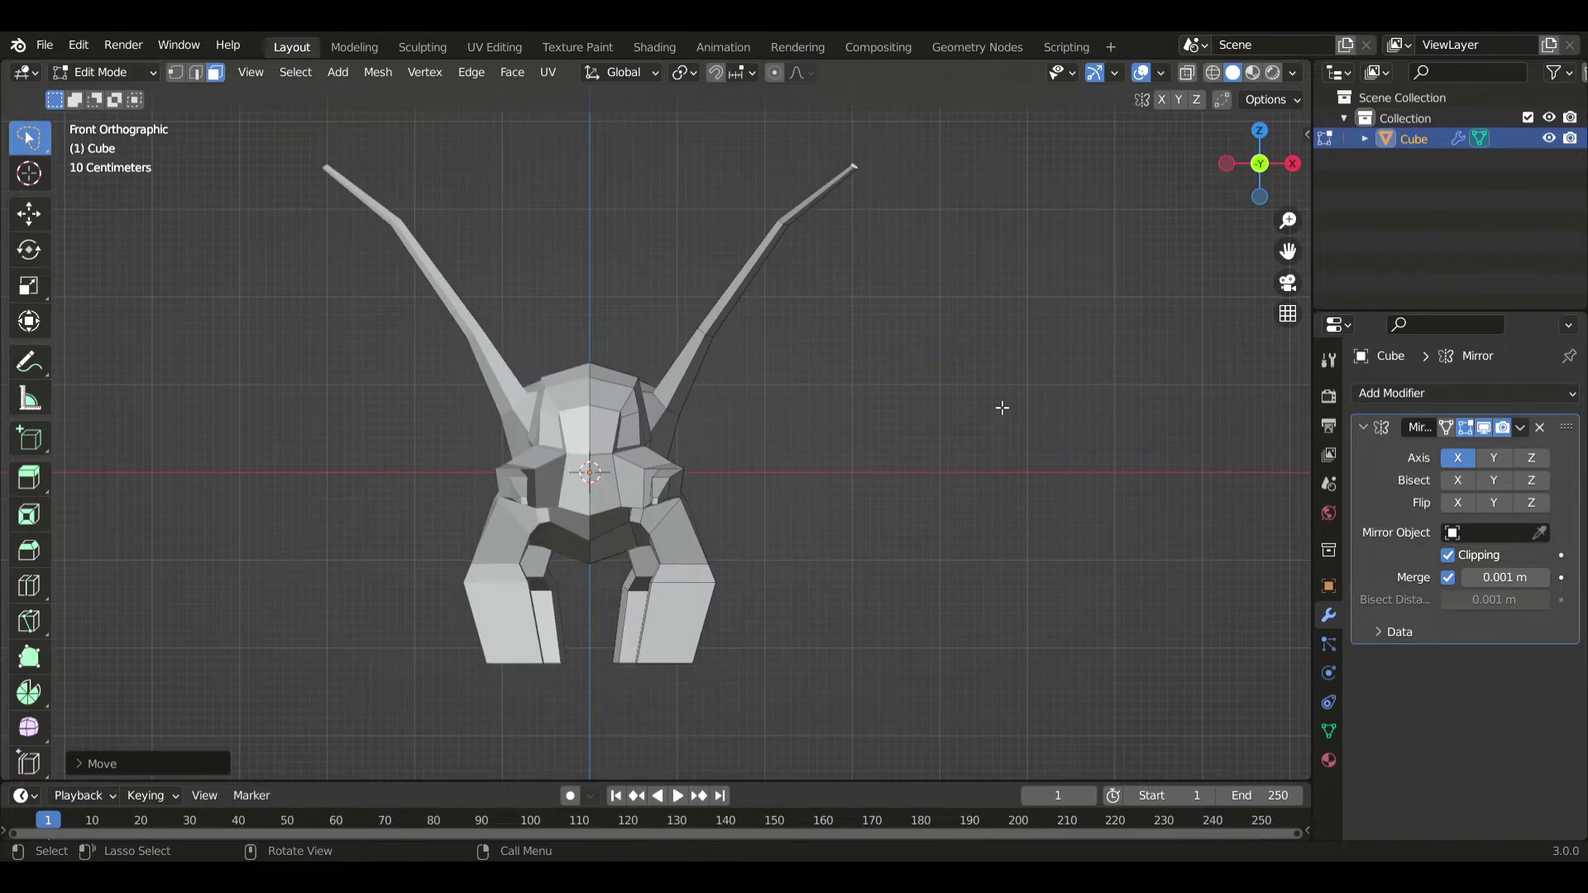
# - Lengthen the spine's last segment by moving its tip face up and rearward in the side view
pyautogui.press('KP_3')
pyautogui.press('KP_Decimal')
pyautogui.scroll(-20, 922, 422)
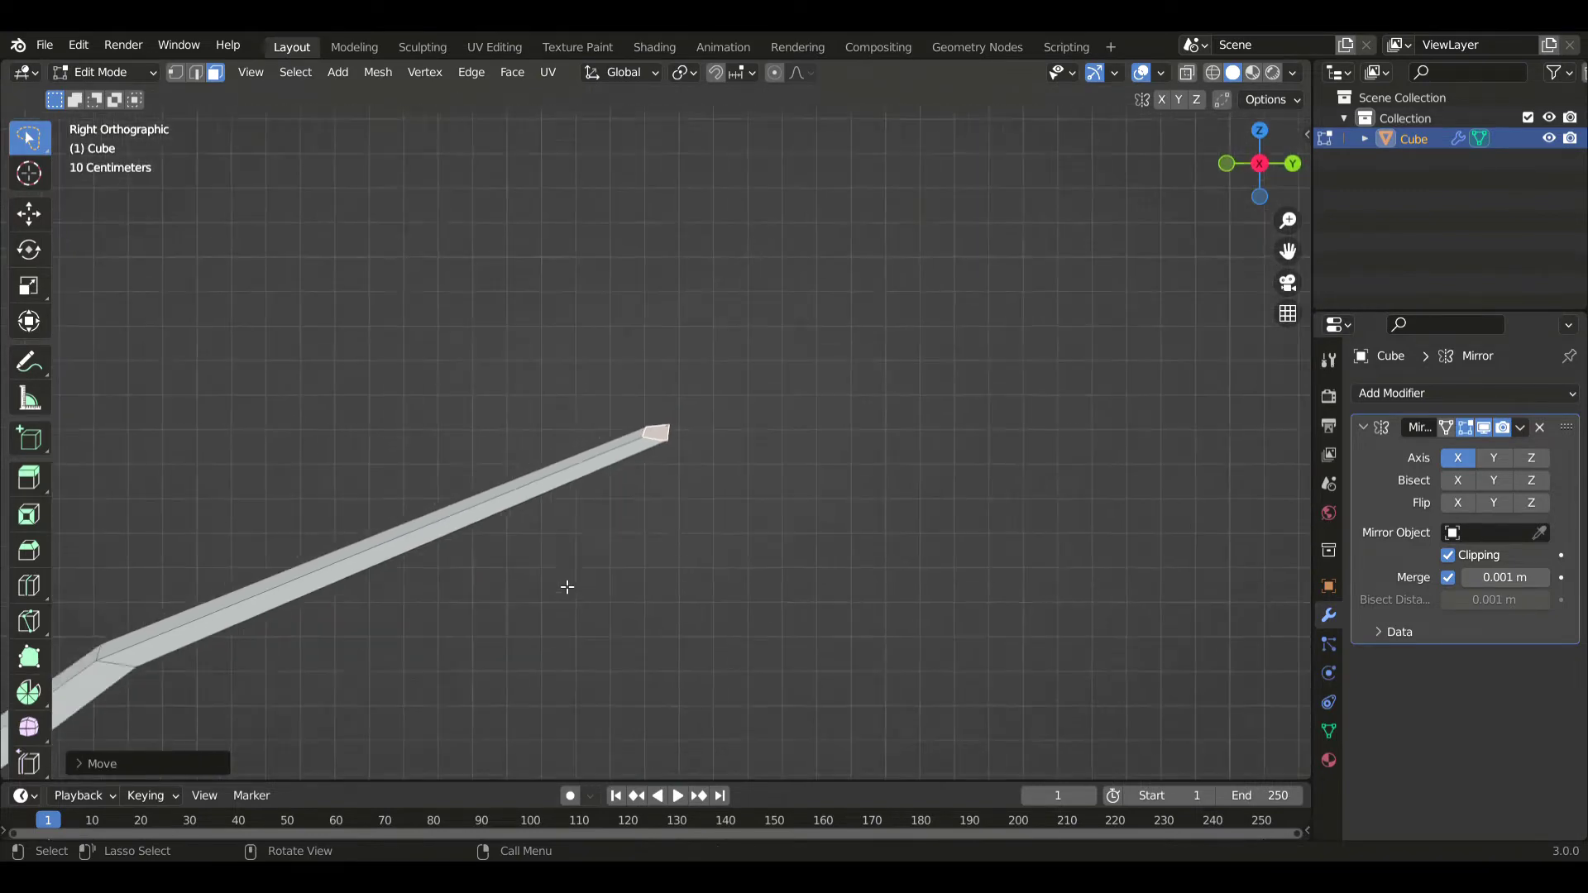
pyautogui.keyDown('shift'); pyautogui.moveTo(551, 598); pyautogui.dragTo(627, 493, button='middle'); pyautogui.keyUp('shift')
pyautogui.press('g')
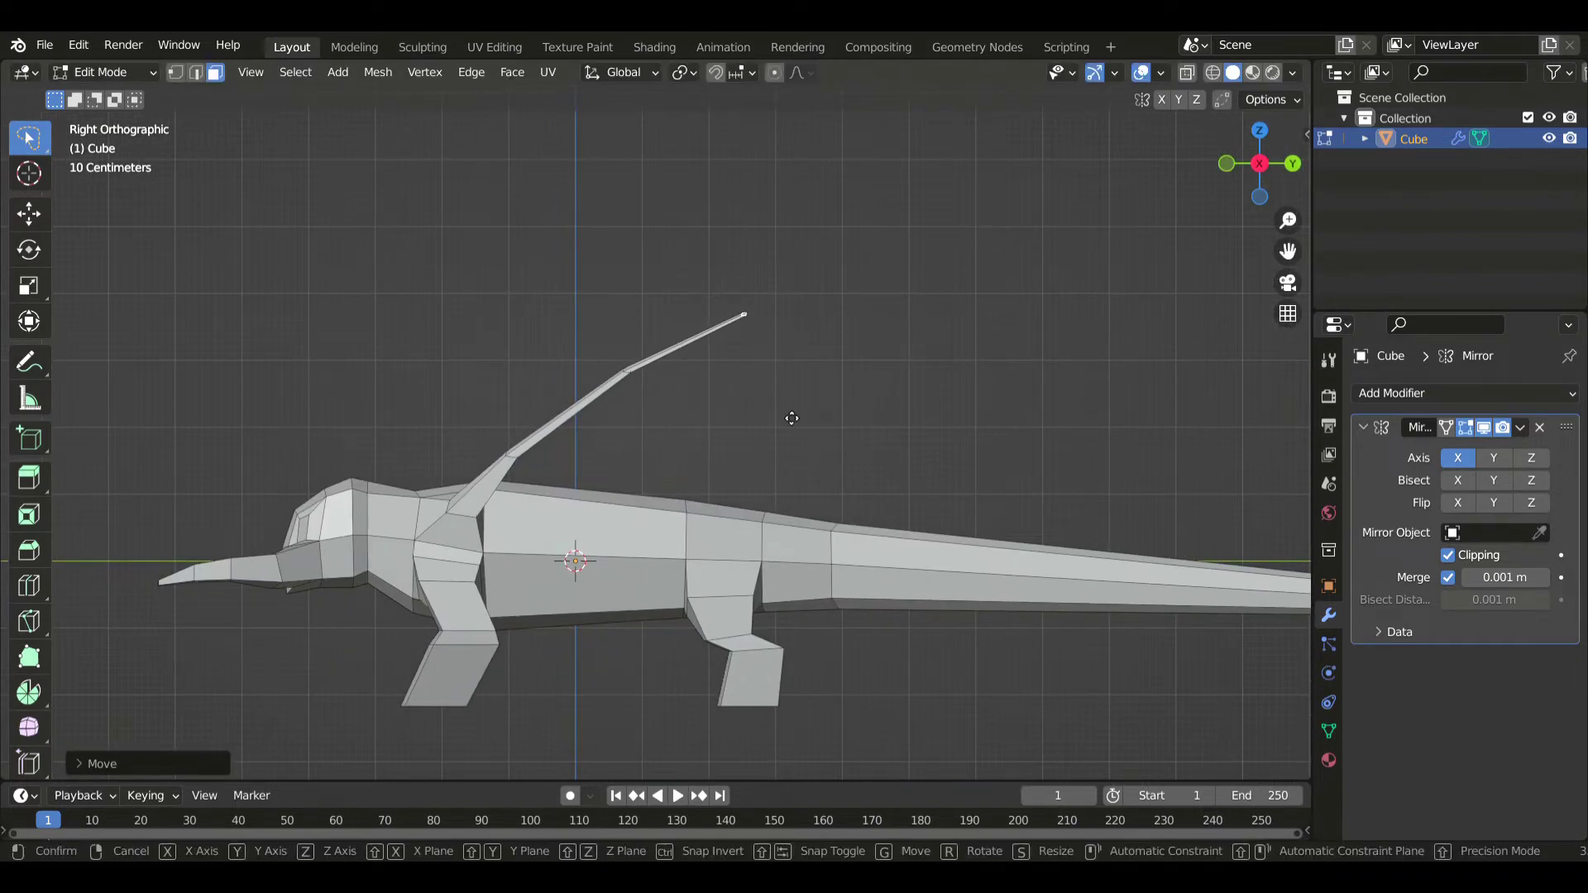
pyautogui.click(876, 381)
# - Move the joint below the spine's last segment up and rearward in the side view, and pull the tip slightly forward
pyautogui.hotkey('alt', 'z')
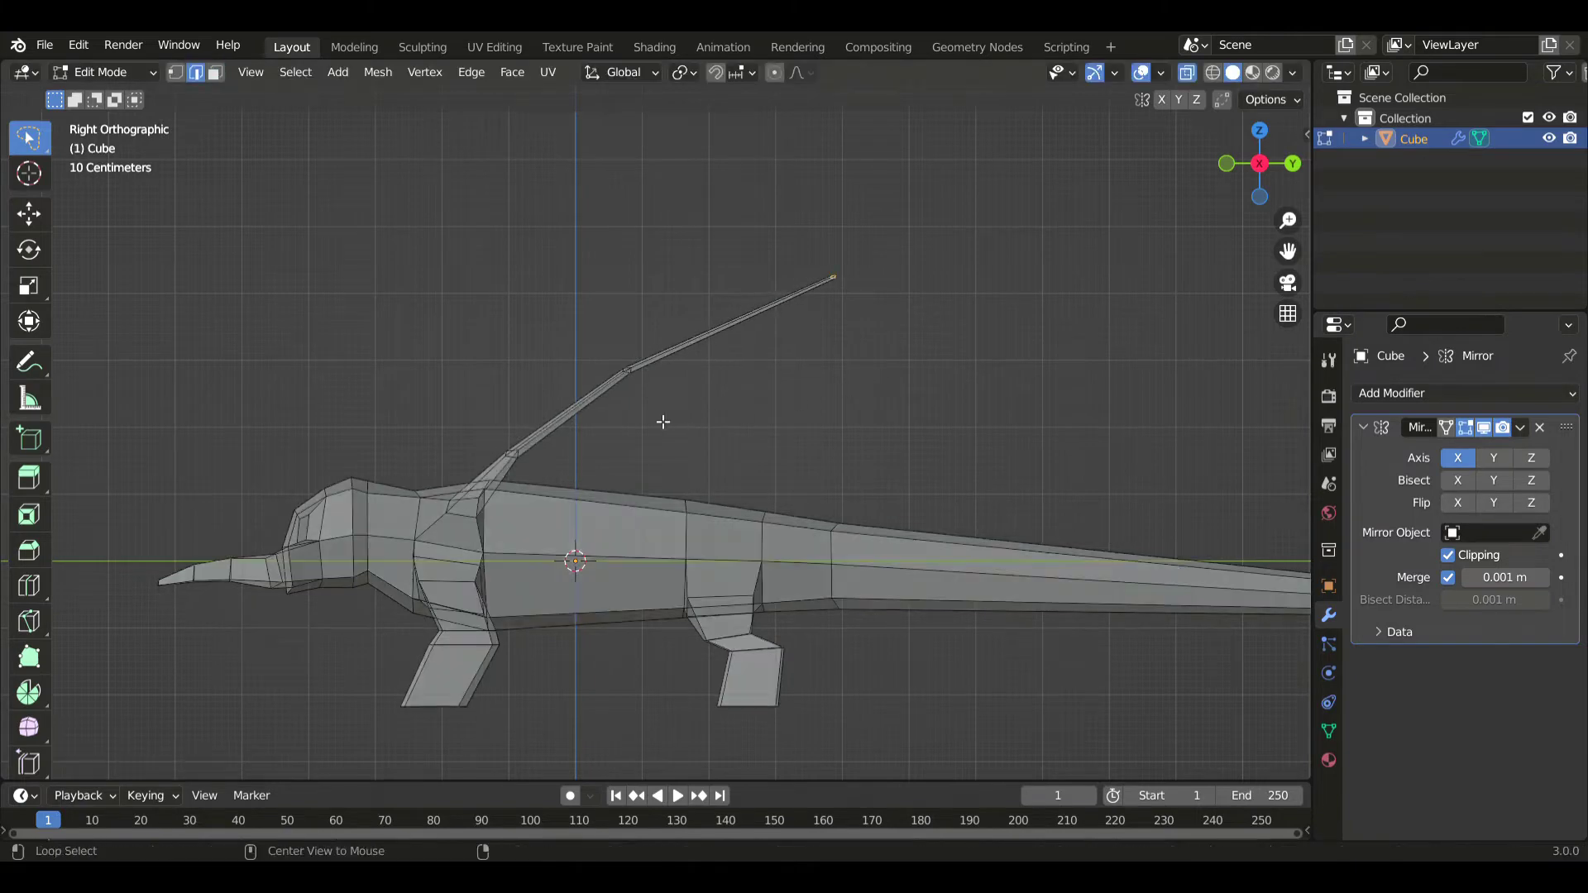
pyautogui.press('g')
pyautogui.click(779, 394)
pyautogui.moveTo(808, 346)
pyautogui.keyDown('shift'); pyautogui.mouseDown()
pyautogui.moveTo(811, 231)
pyautogui.moveTo(897, 277)
pyautogui.mouseUp(); pyautogui.keyUp('shift')
pyautogui.press('g')
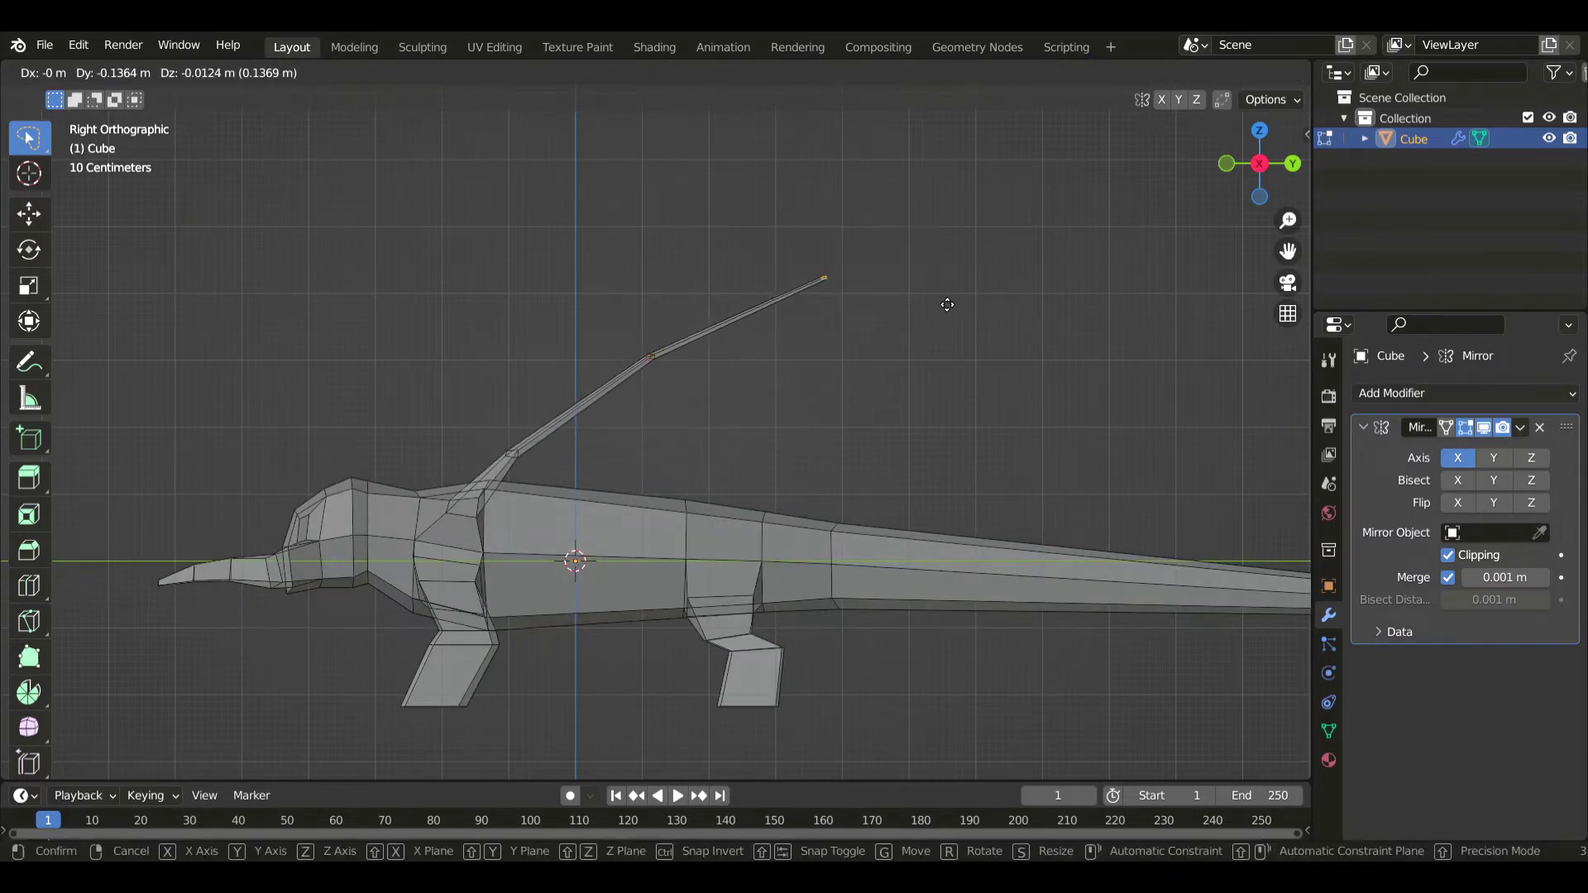
pyautogui.click(769, 367)
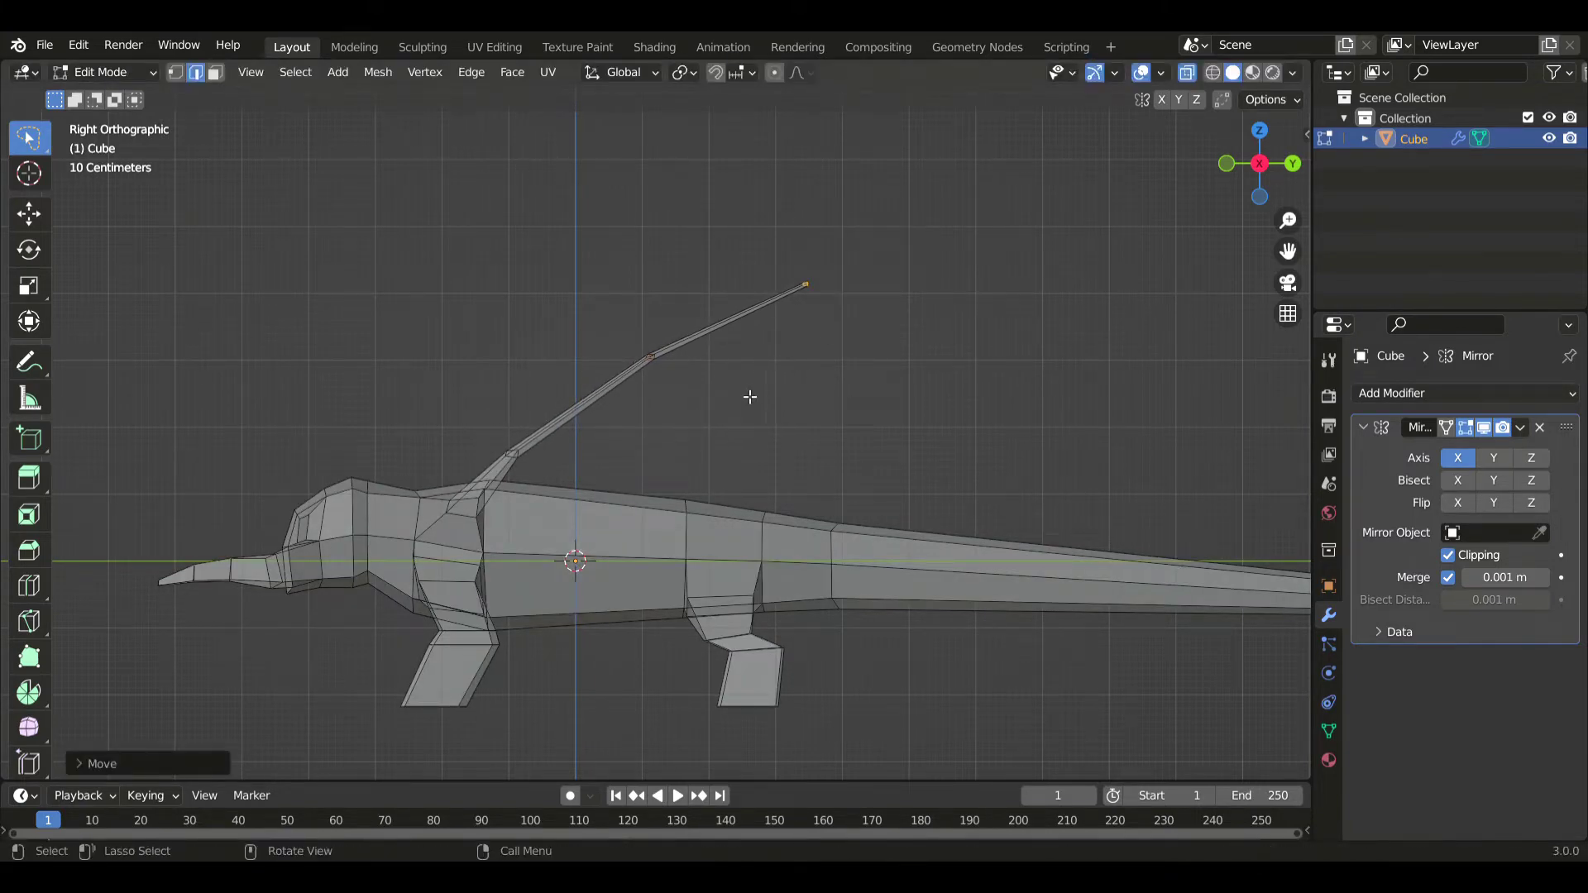
# - Adjust the spine tip's position in the top view and check the spine's shape from the front
pyautogui.press('KP_7')
pyautogui.press('g')
pyautogui.click(808, 435)
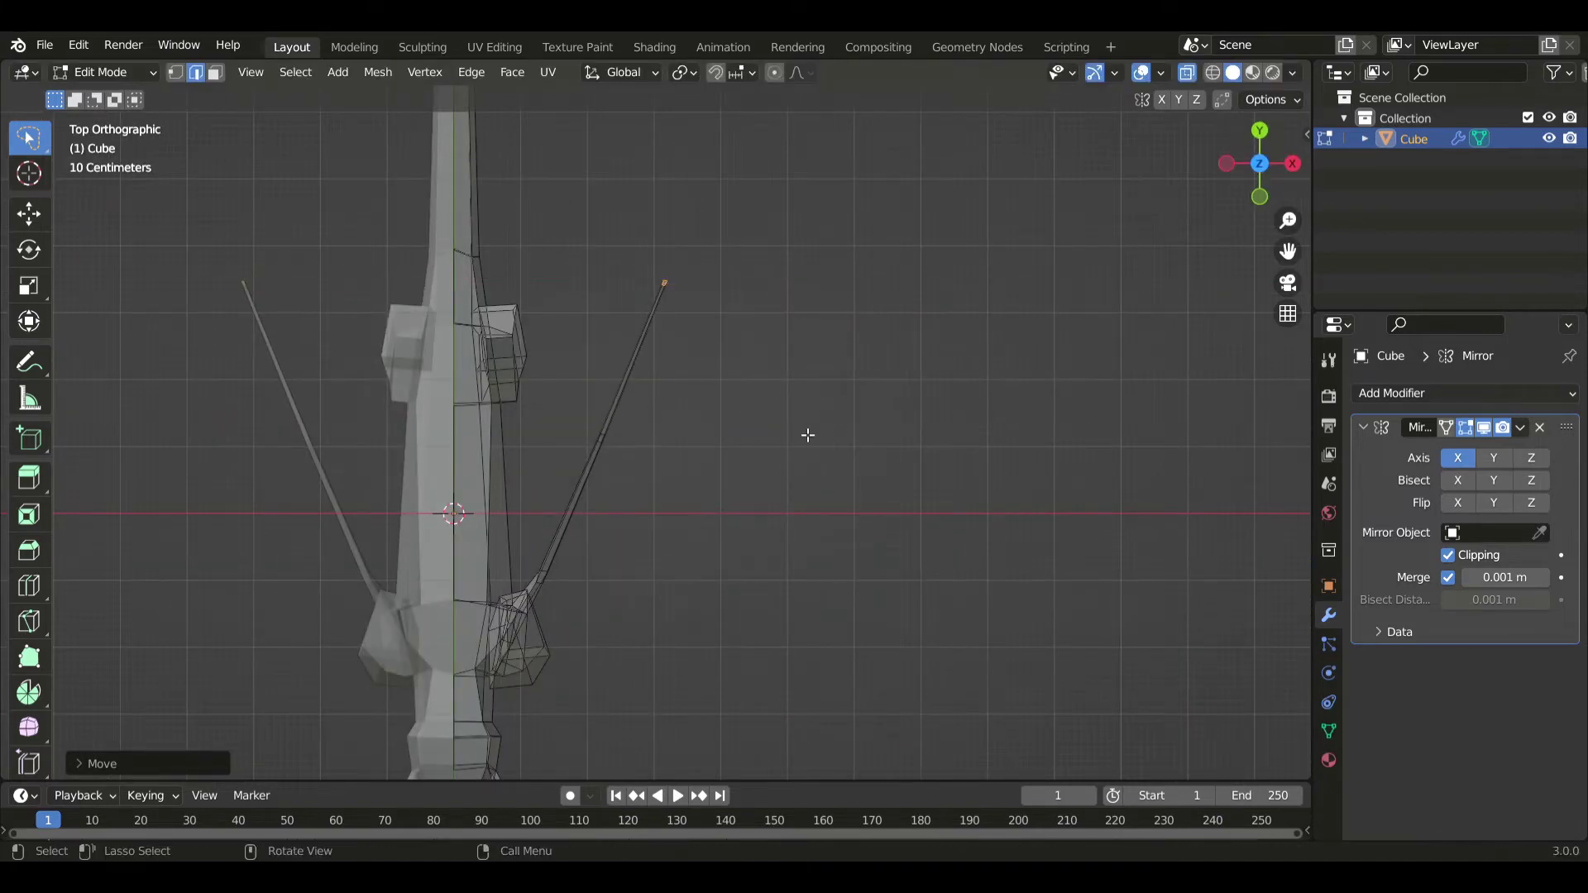
pyautogui.press('KP_1')
# - Add a single loop cut around the base of the shoulder spine and scale the new loop in the side view
pyautogui.scroll(4, 808, 435)
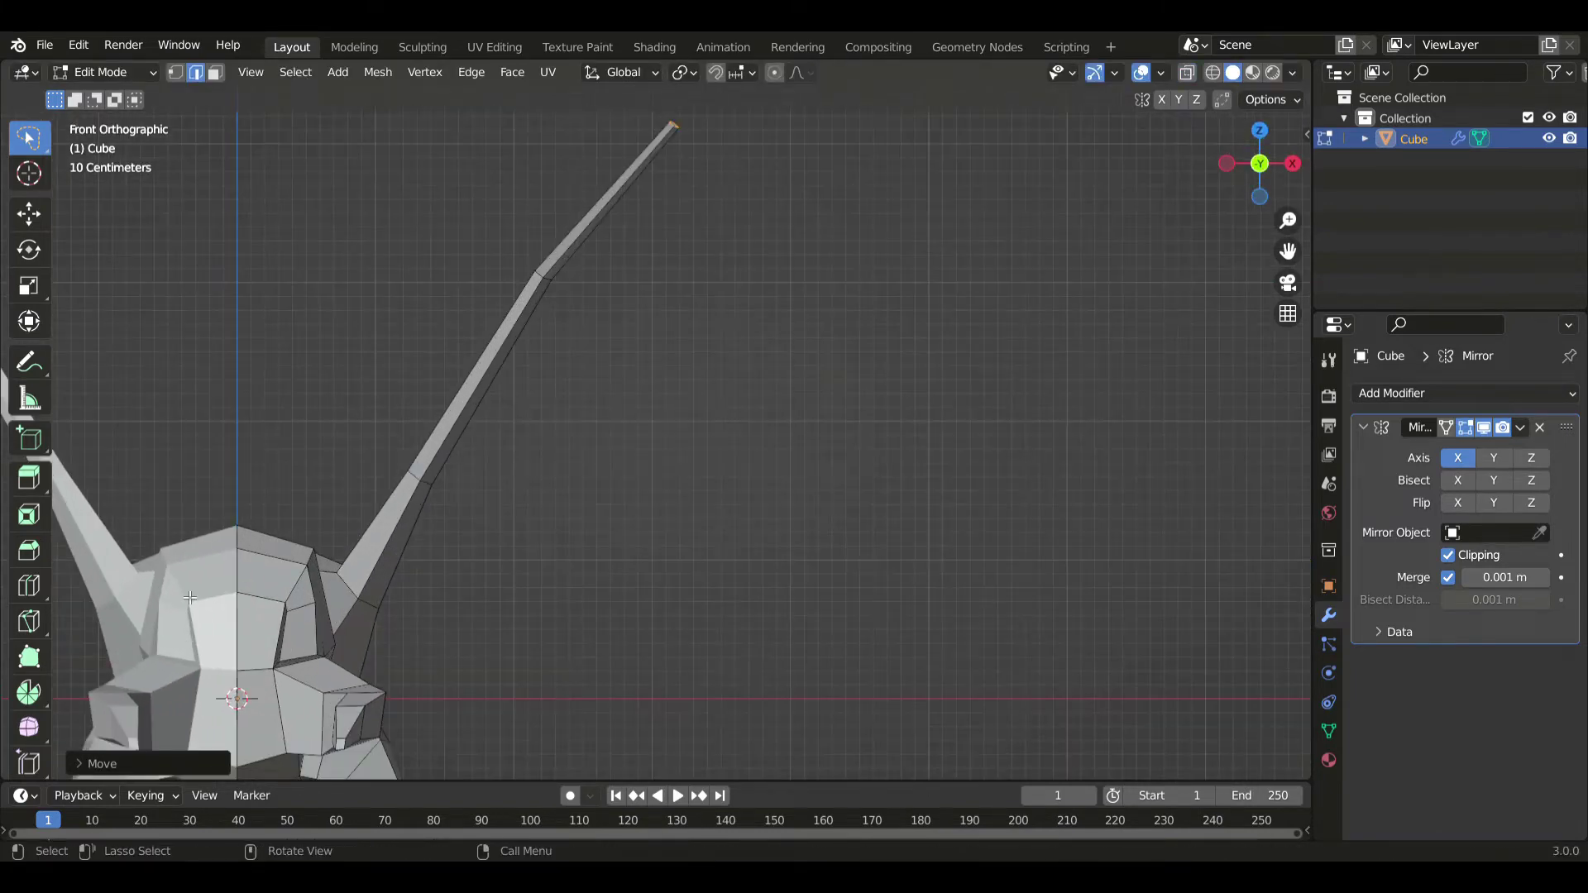
pyautogui.click(28, 585)
pyautogui.click(344, 613)
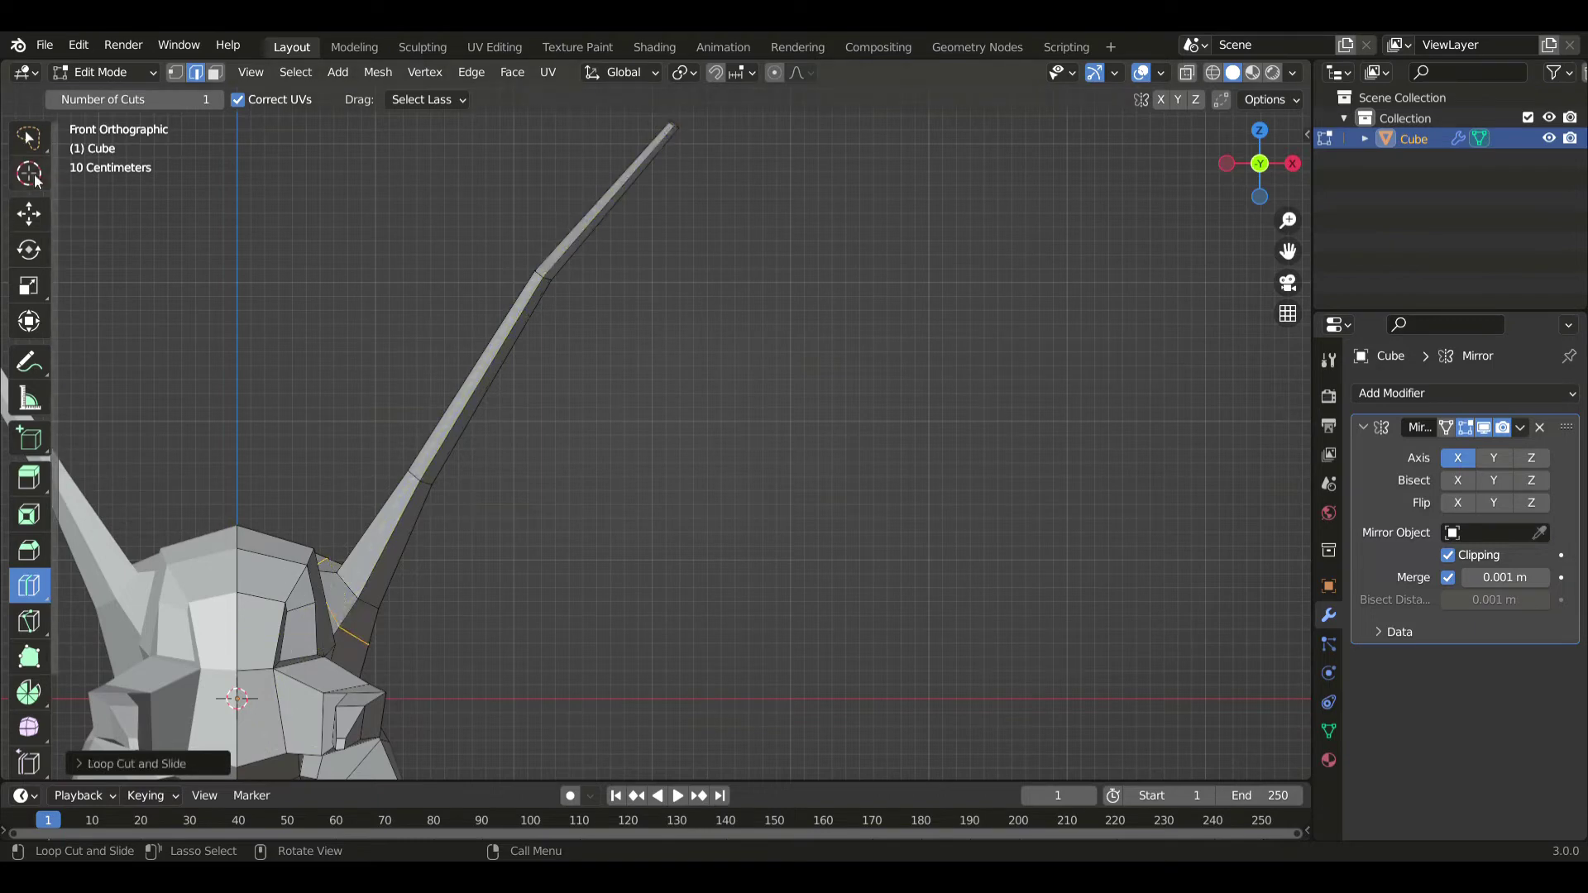
pyautogui.click(29, 145)
pyautogui.press('KP_3')
pyautogui.press('s')
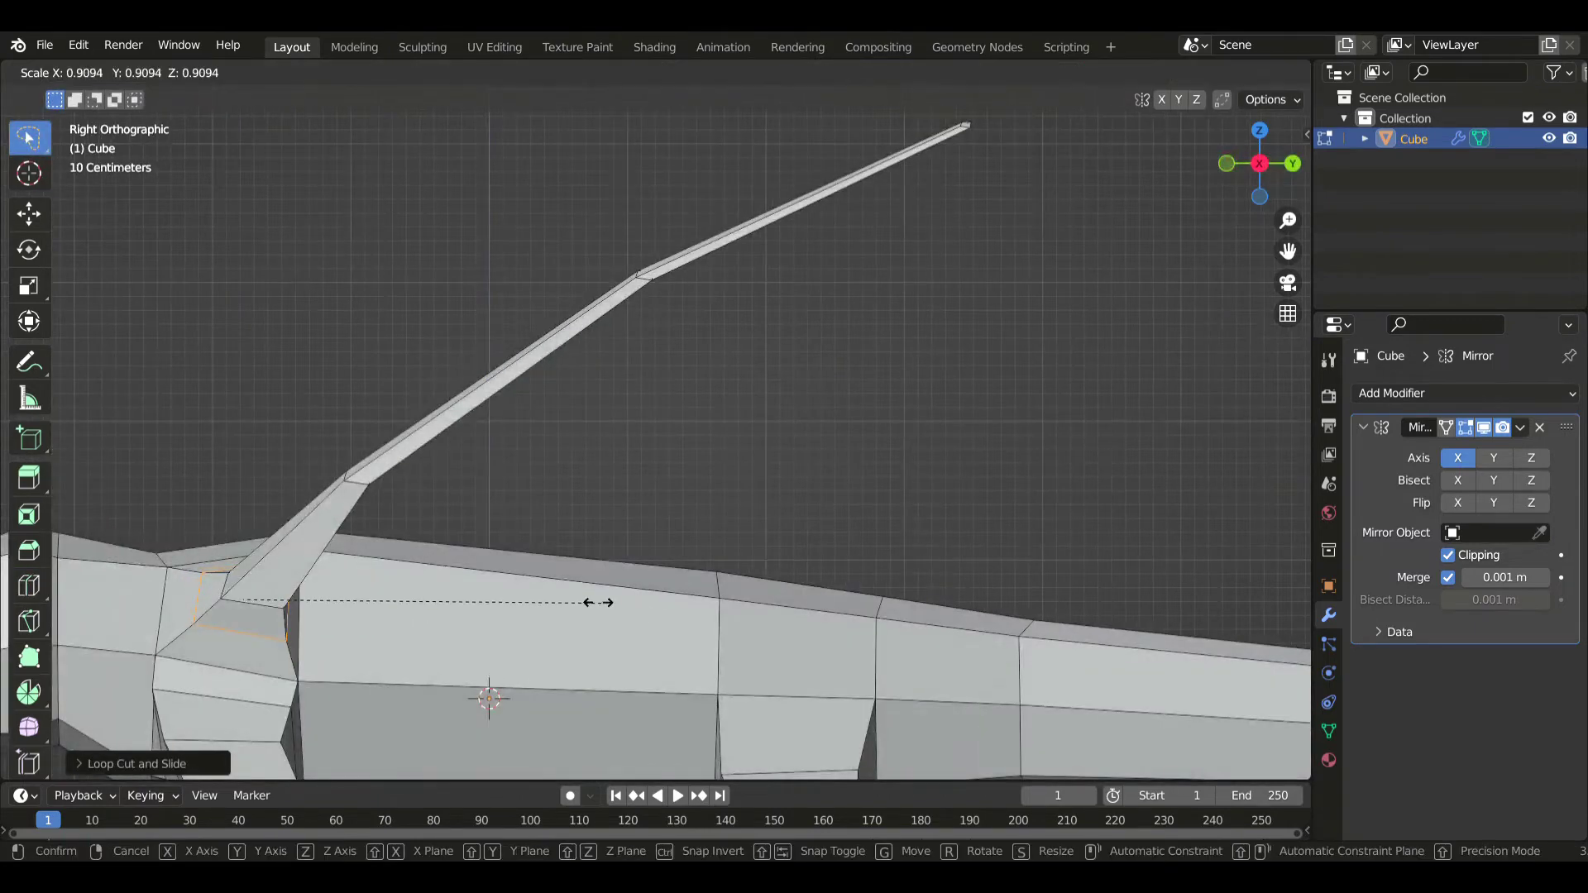
pyautogui.click(325, 610)
# - Scale the edge loop at the spine's root in the side view, and adjust its width along X in the top view
pyautogui.keyDown('alt'); pyautogui.click(263, 606); pyautogui.keyUp('alt')
pyautogui.press('s')
pyautogui.click(500, 608)
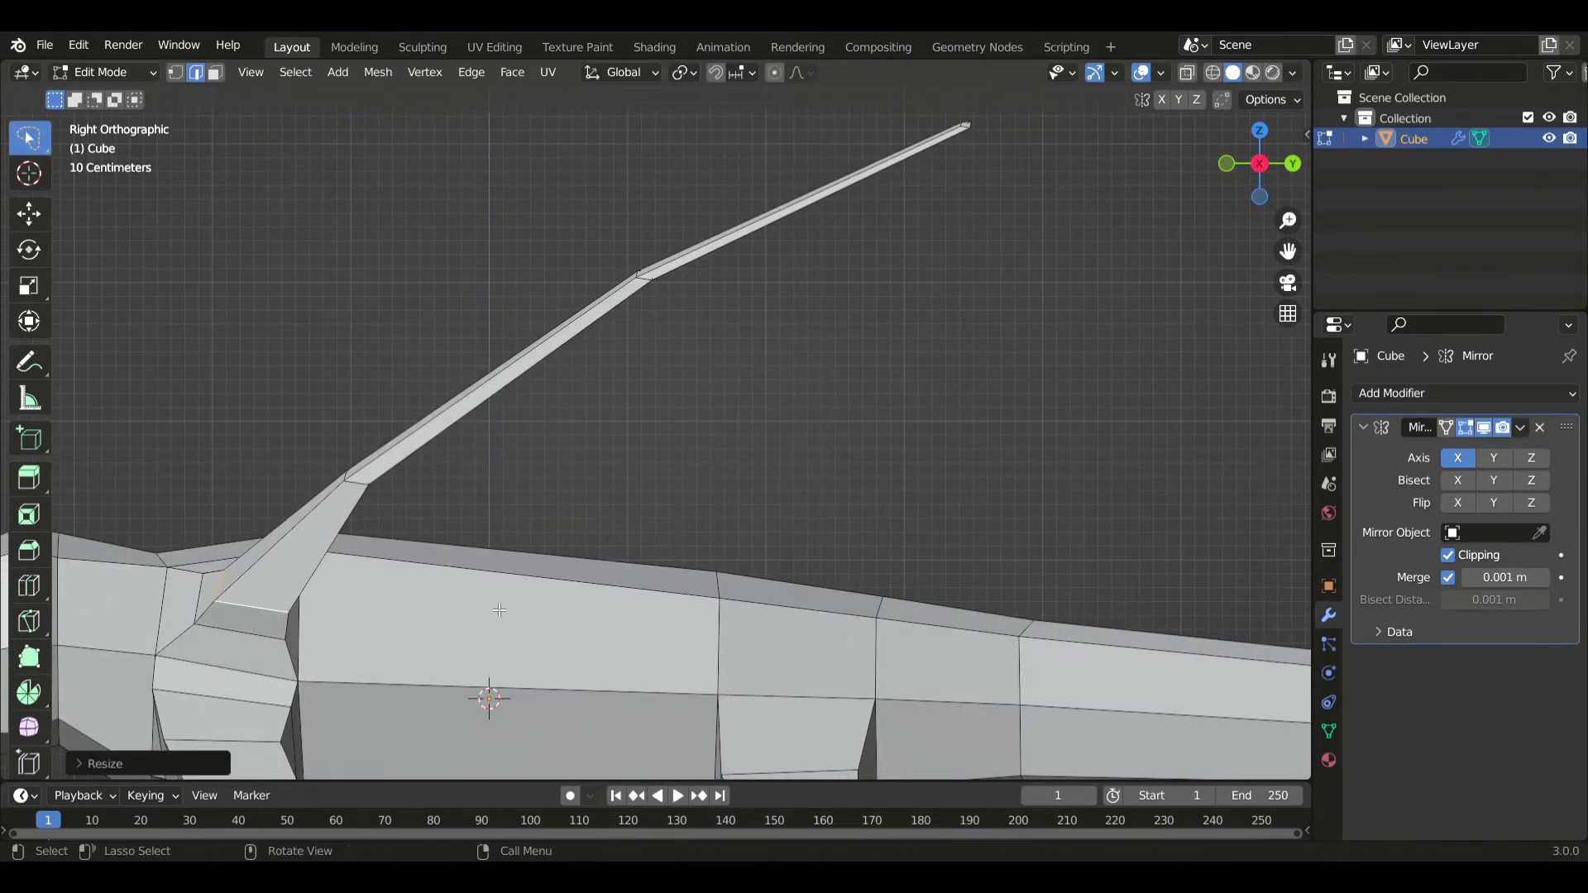
pyautogui.press('KP_7')
pyautogui.keyDown('shift'); pyautogui.moveTo(514, 602); pyautogui.dragTo(535, 326, button='middle'); pyautogui.keyUp('shift')
pyautogui.keyDown('shift'); pyautogui.moveTo(497, 546); pyautogui.dragTo(627, 496, button='middle'); pyautogui.keyUp('shift')
pyautogui.press('s')
pyautogui.press('x')
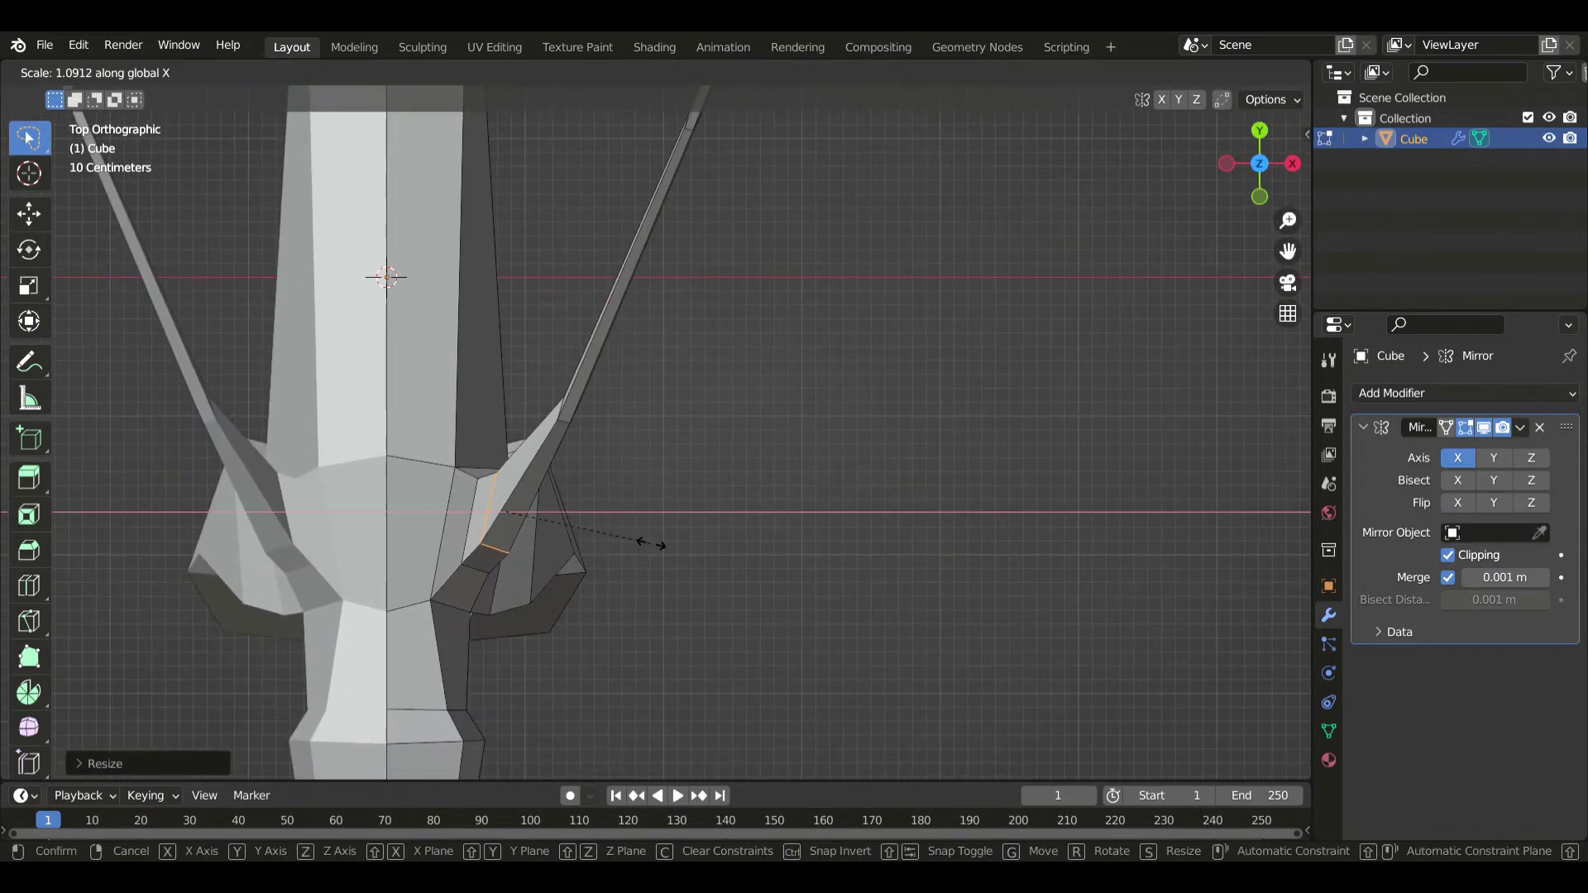
pyautogui.click(654, 549)
# - Move the spine's root loop inward and up in the front view
pyautogui.press('KP_1')
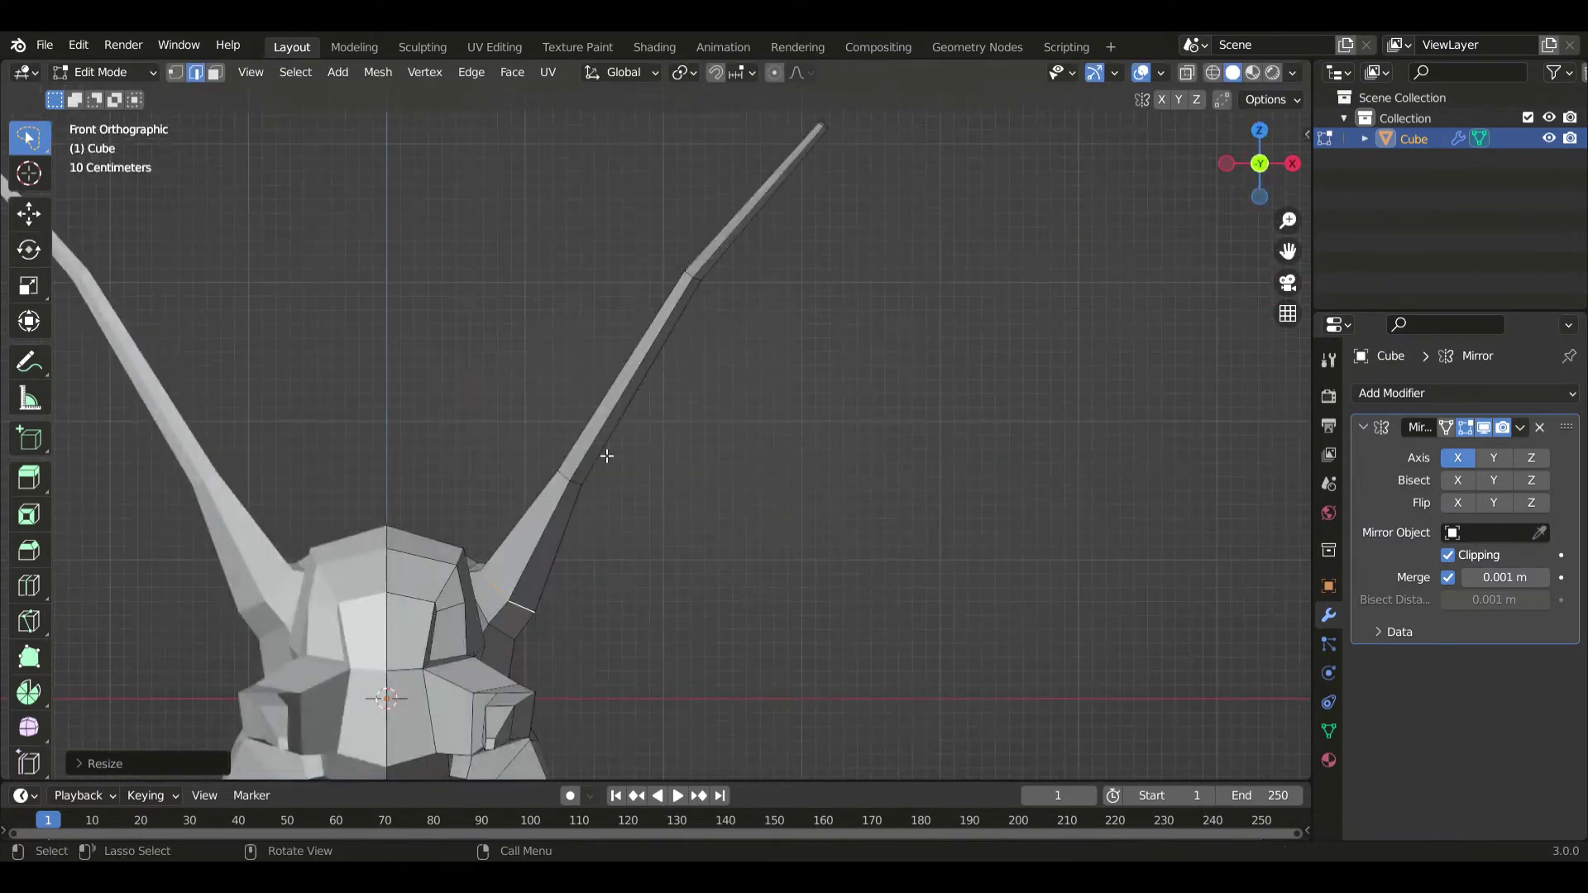
pyautogui.scroll(-1, 638, 497)
pyautogui.press('g')
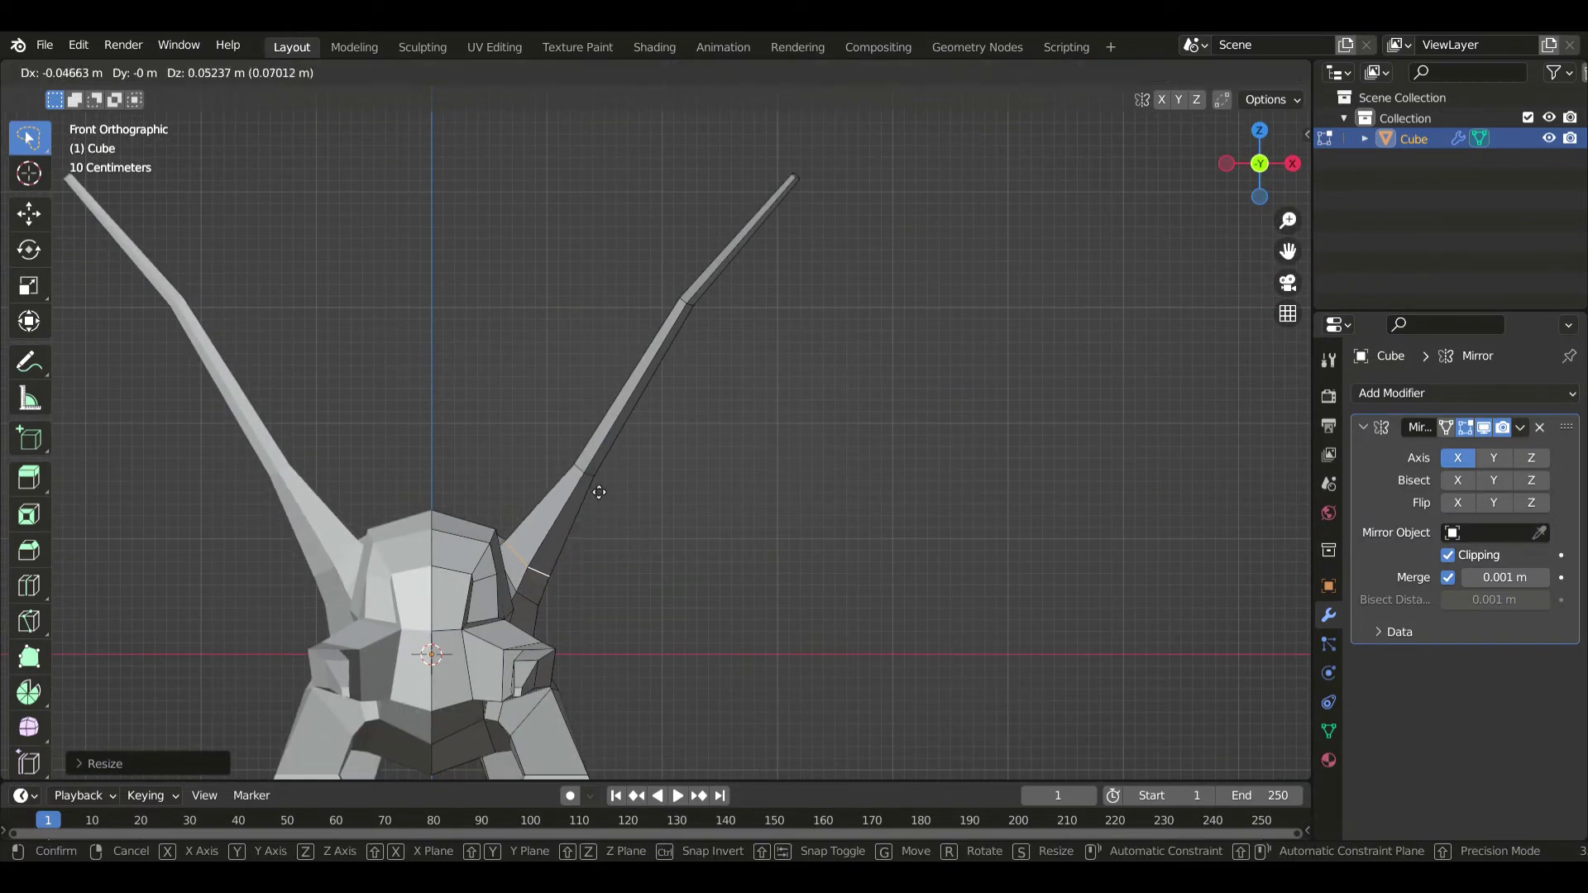
pyautogui.click(599, 492)
# - Delete the body's upper side faces between the shoulder and the rear of the hip
pyautogui.press('KP_3')
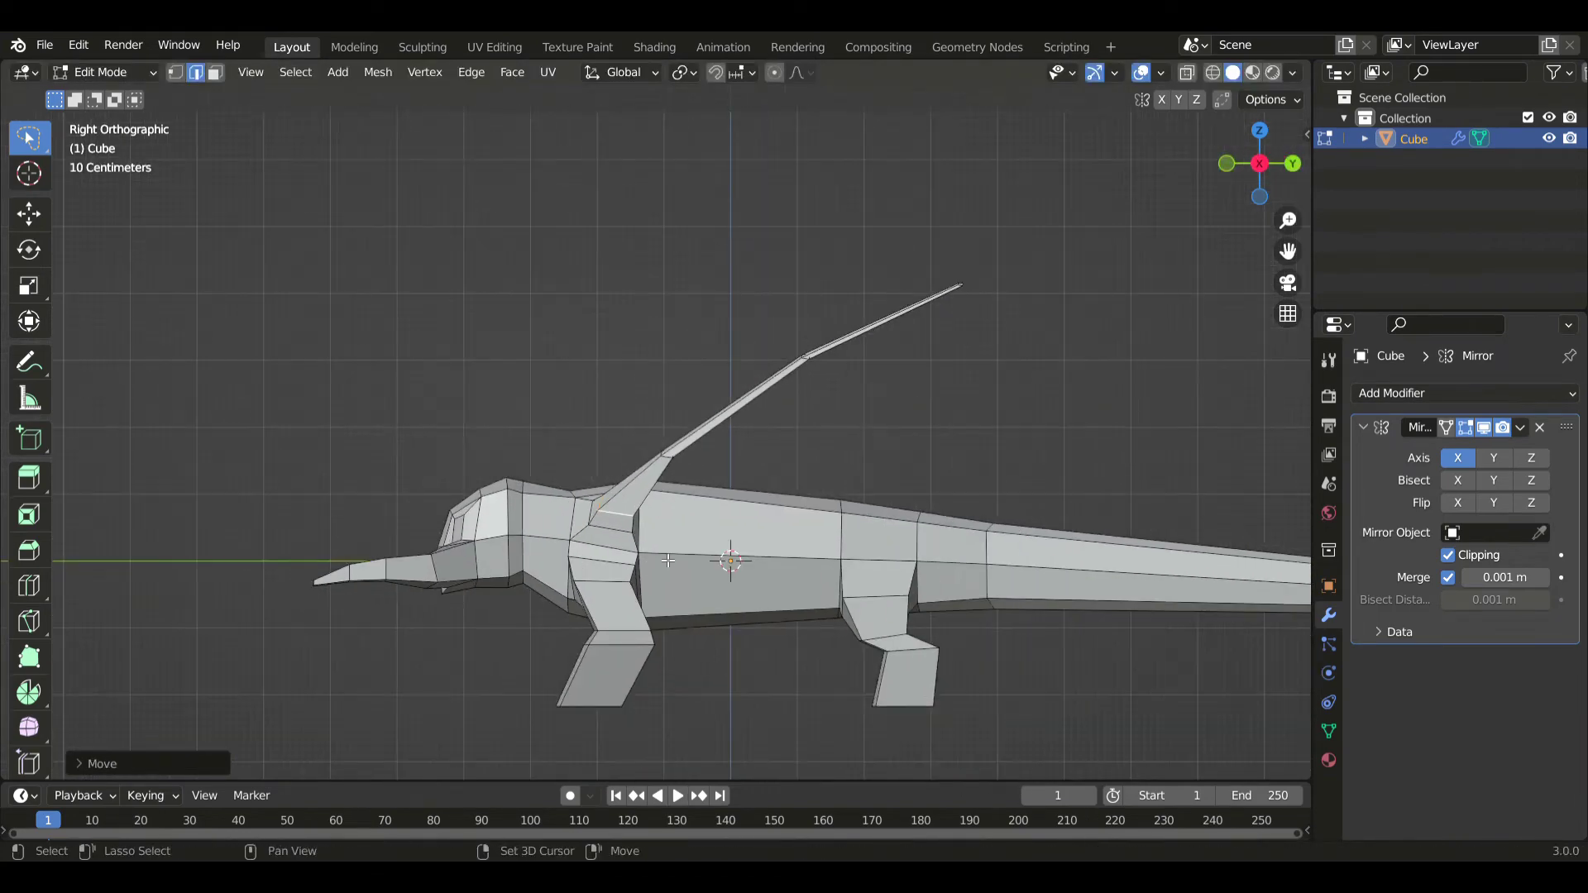
pyautogui.keyDown('shift'); pyautogui.moveTo(669, 561); pyautogui.dragTo(594, 464, button='middle'); pyautogui.keyUp('shift')
pyautogui.scroll(2, 594, 464)
pyautogui.keyDown('shift'); pyautogui.moveTo(799, 391); pyautogui.dragTo(677, 423, button='middle'); pyautogui.keyUp('shift')
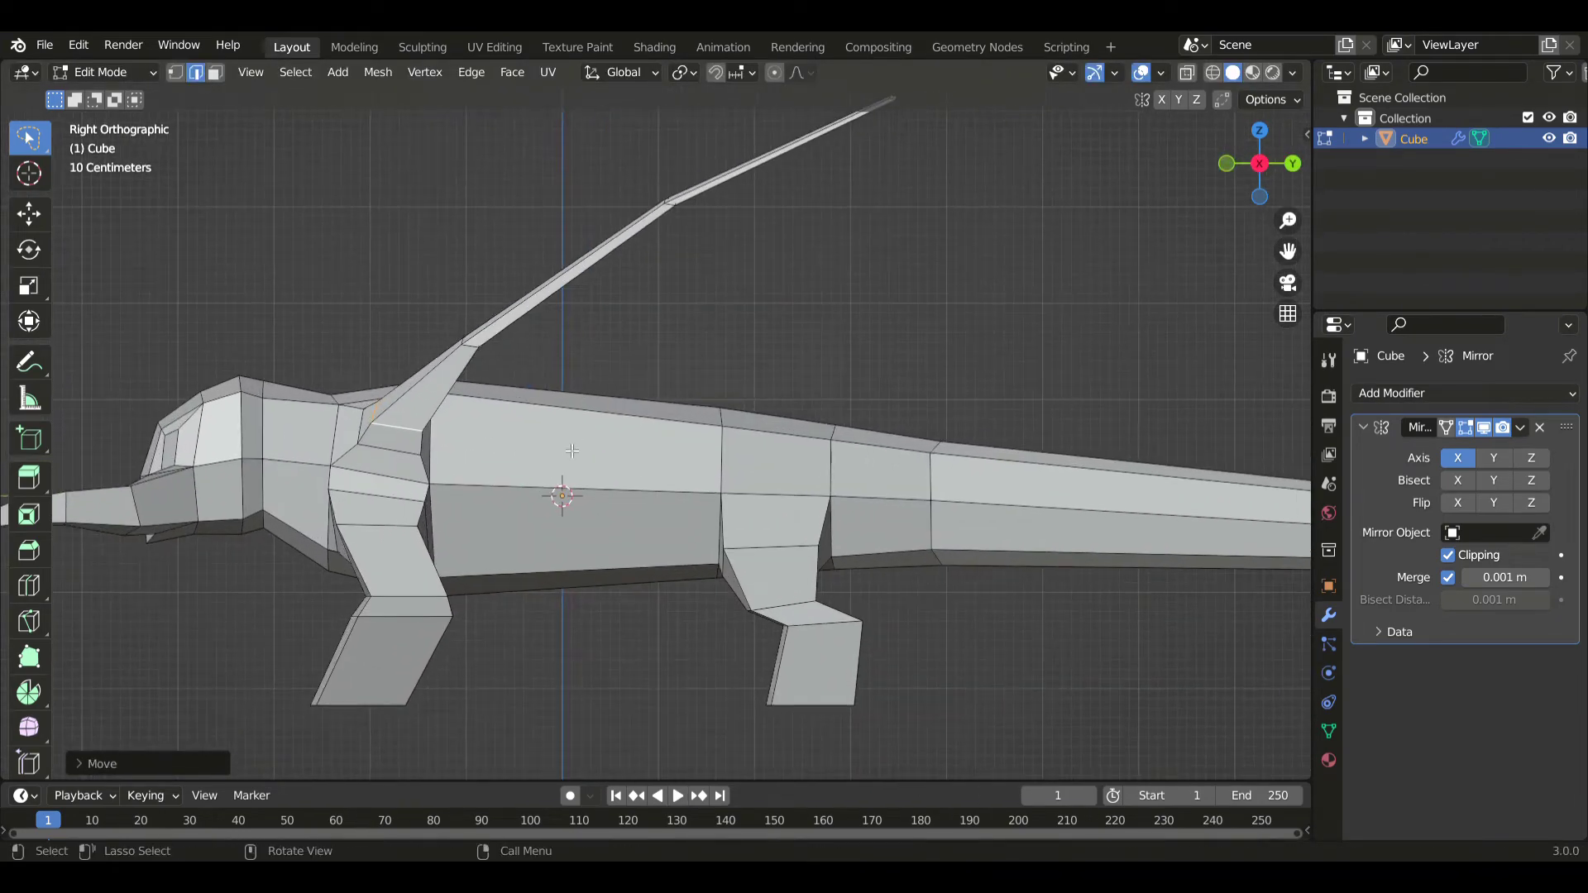
pyautogui.press('3')
pyautogui.click(546, 456)
pyautogui.press('x')
pyautogui.click(619, 502)
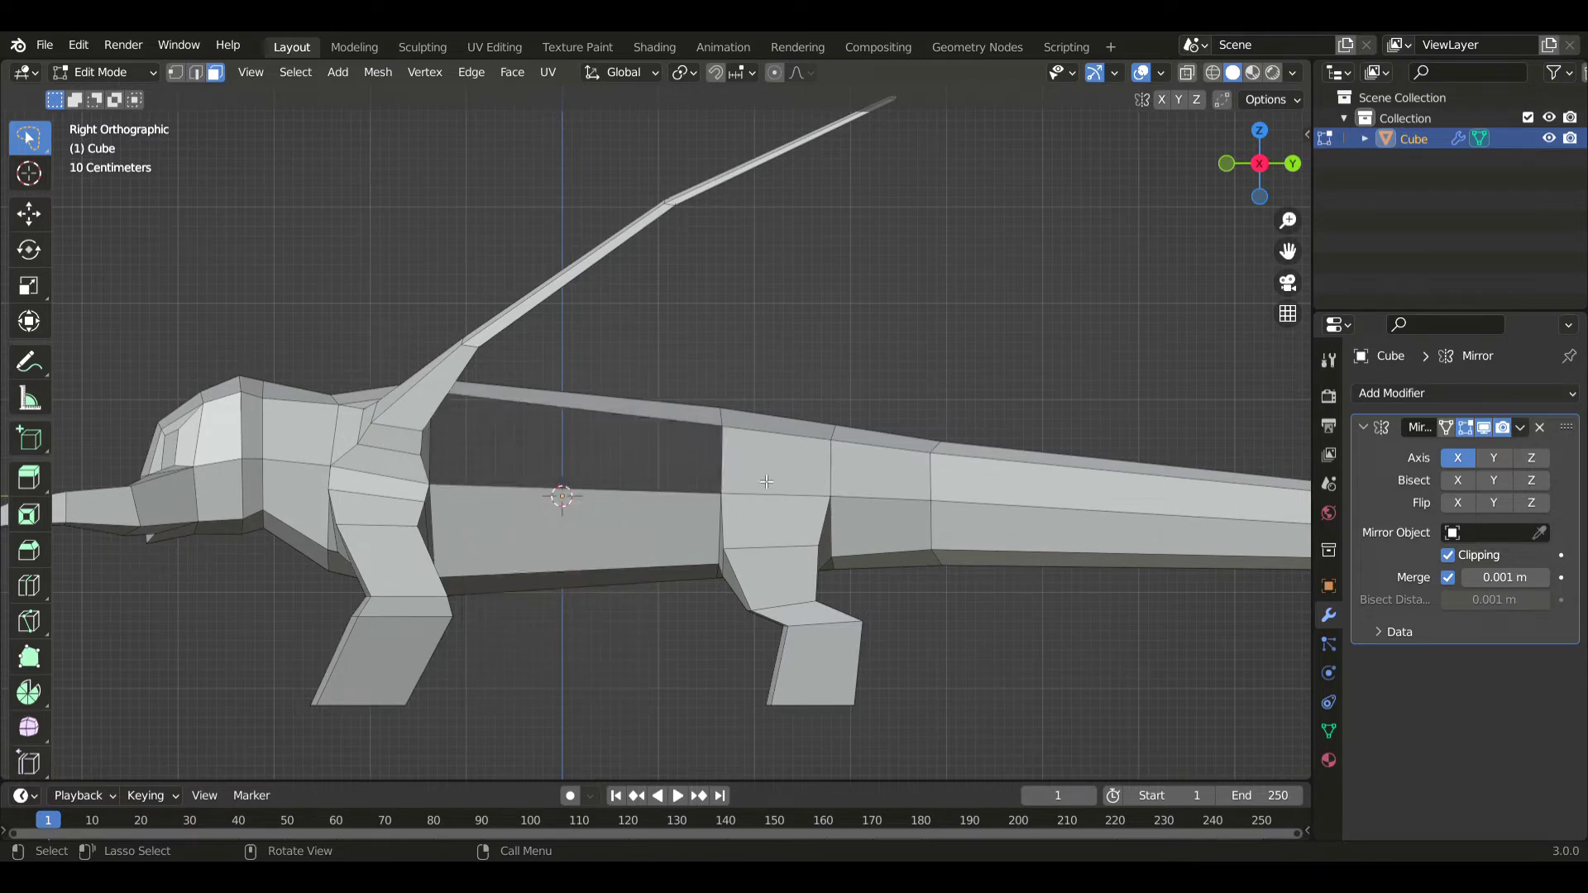
# - Scale the vertex pair at the side opening's front edge closer together, and do the same with the pair beside the spine's base
pyautogui.moveTo(717, 439); pyautogui.dragTo(510, 510, button='middle')
pyautogui.press('1')
pyautogui.keyDown('shift'); pyautogui.click(456, 379); pyautogui.keyUp('shift')
pyautogui.press('s')
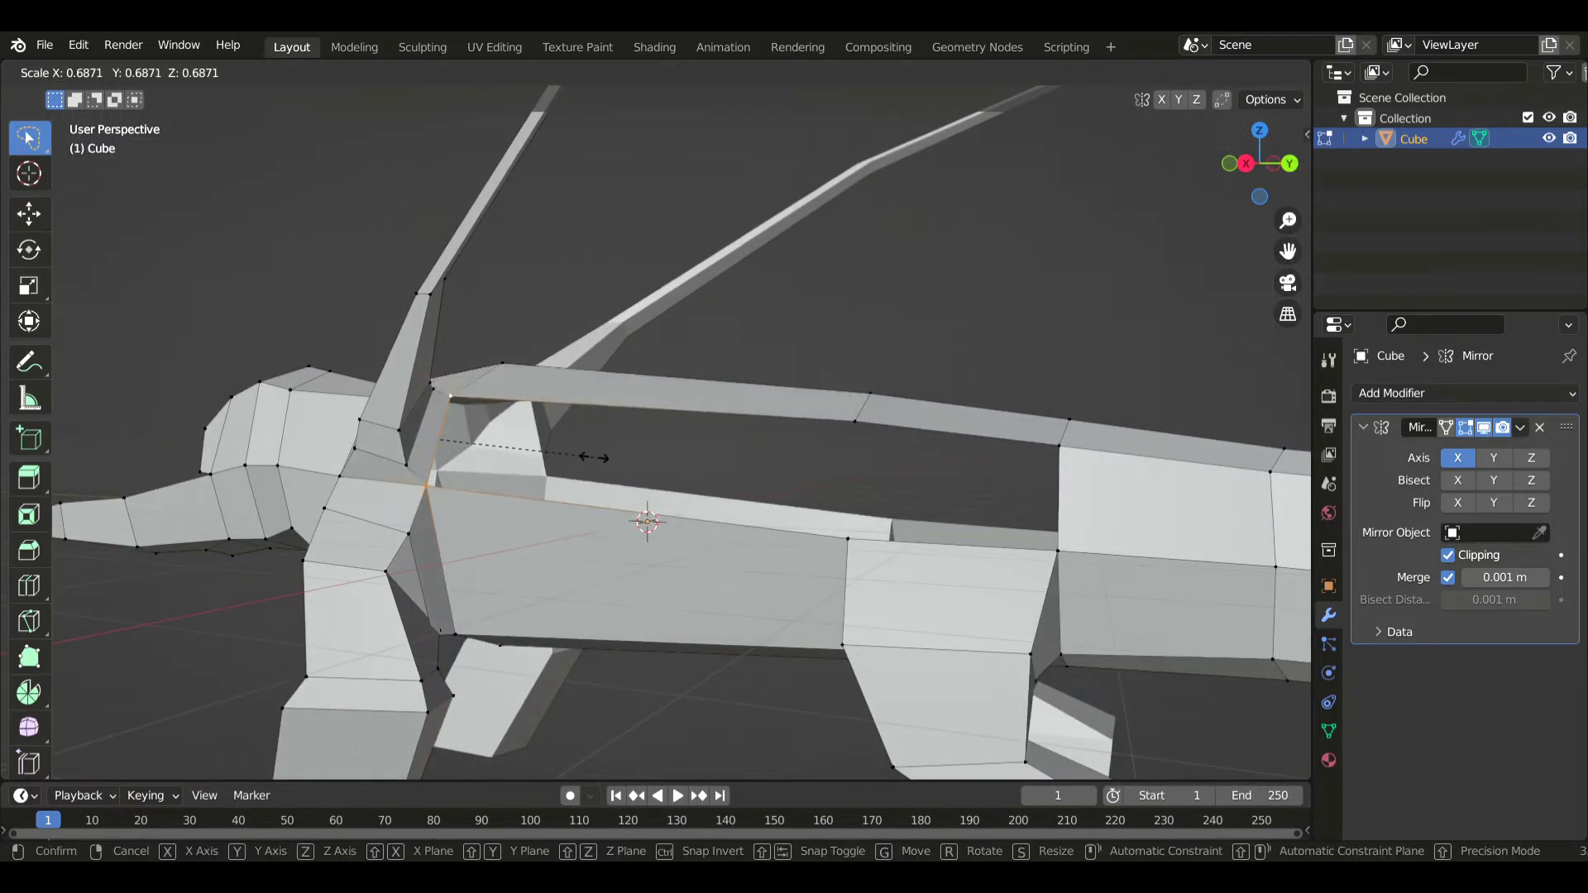
pyautogui.click(550, 457)
pyautogui.click(411, 450)
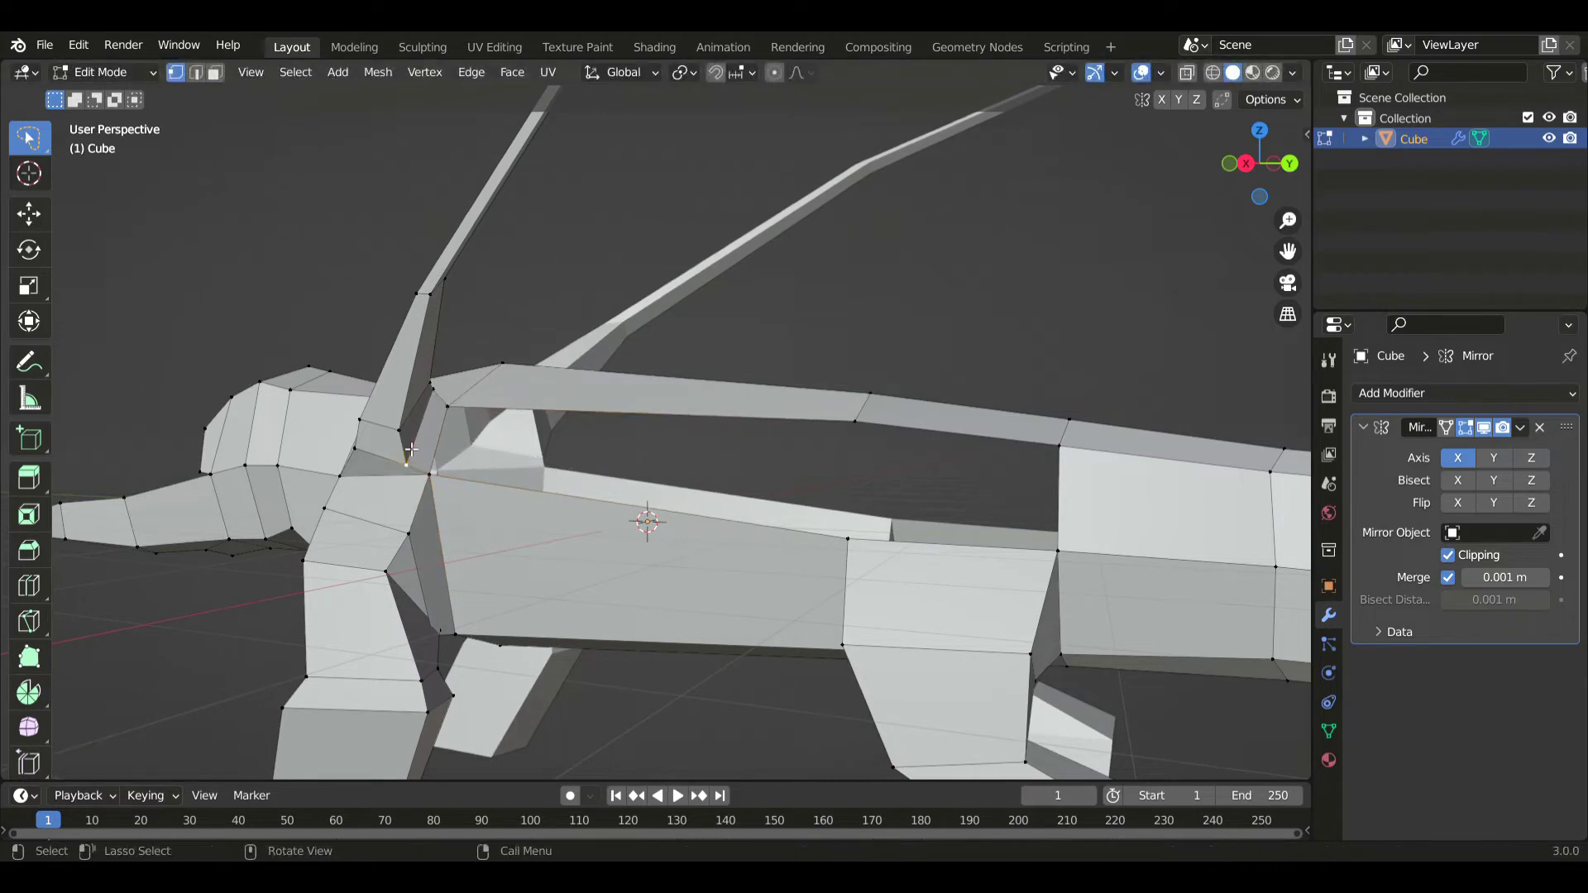
pyautogui.keyDown('shift'); pyautogui.click(440, 403); pyautogui.keyUp('shift')
pyautogui.press('s')
pyautogui.click(538, 497)
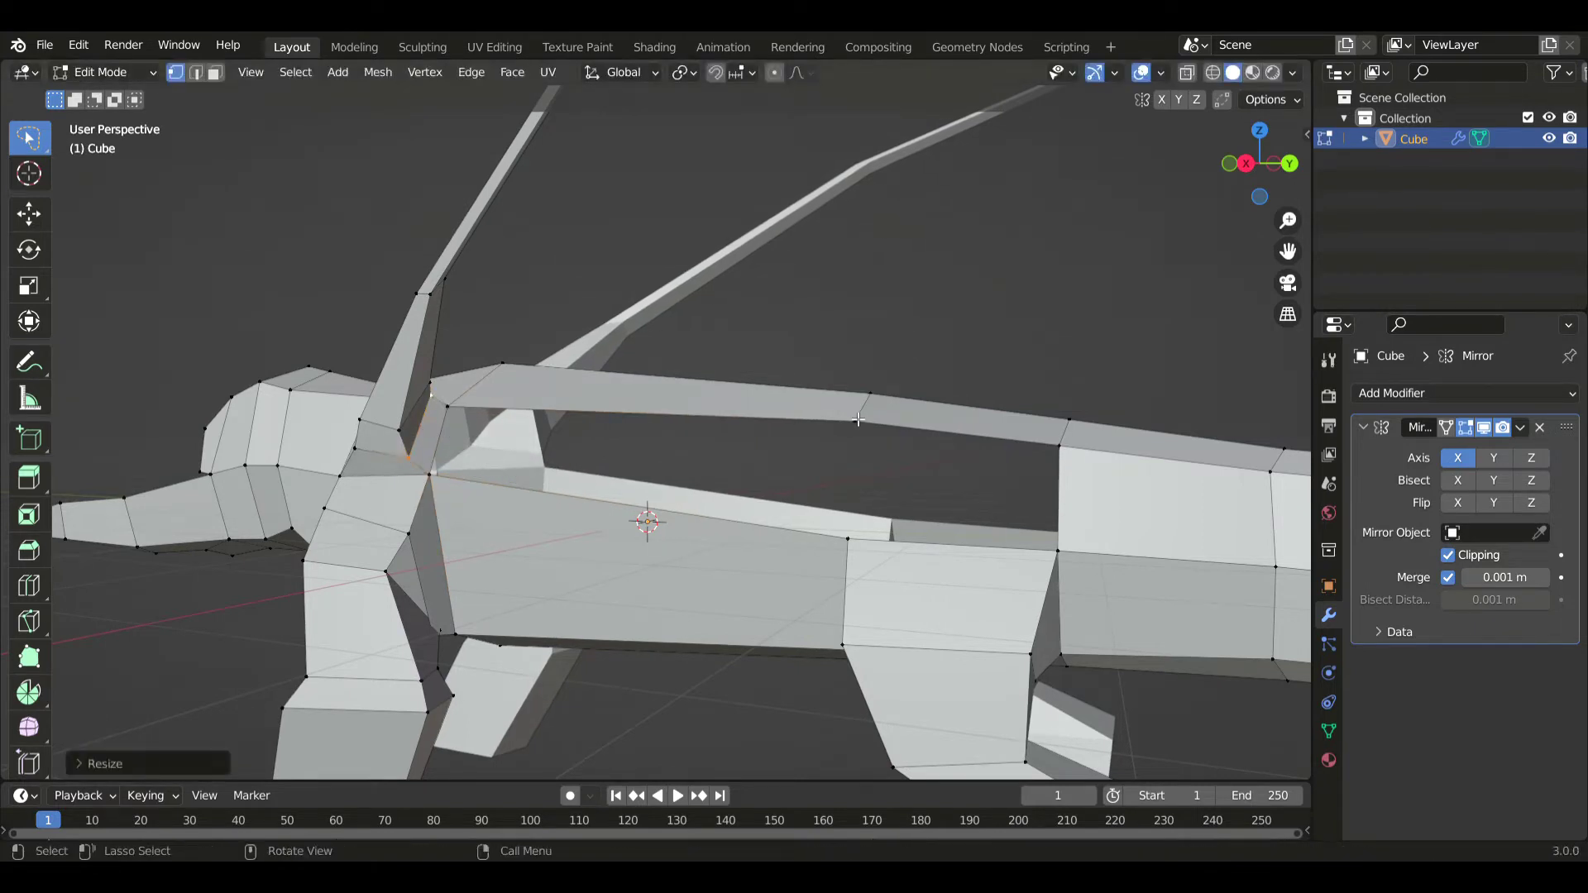
# - Scale the upper and lower vertices at the front and rear of the hip closer together to narrow the side opening
pyautogui.press('s')
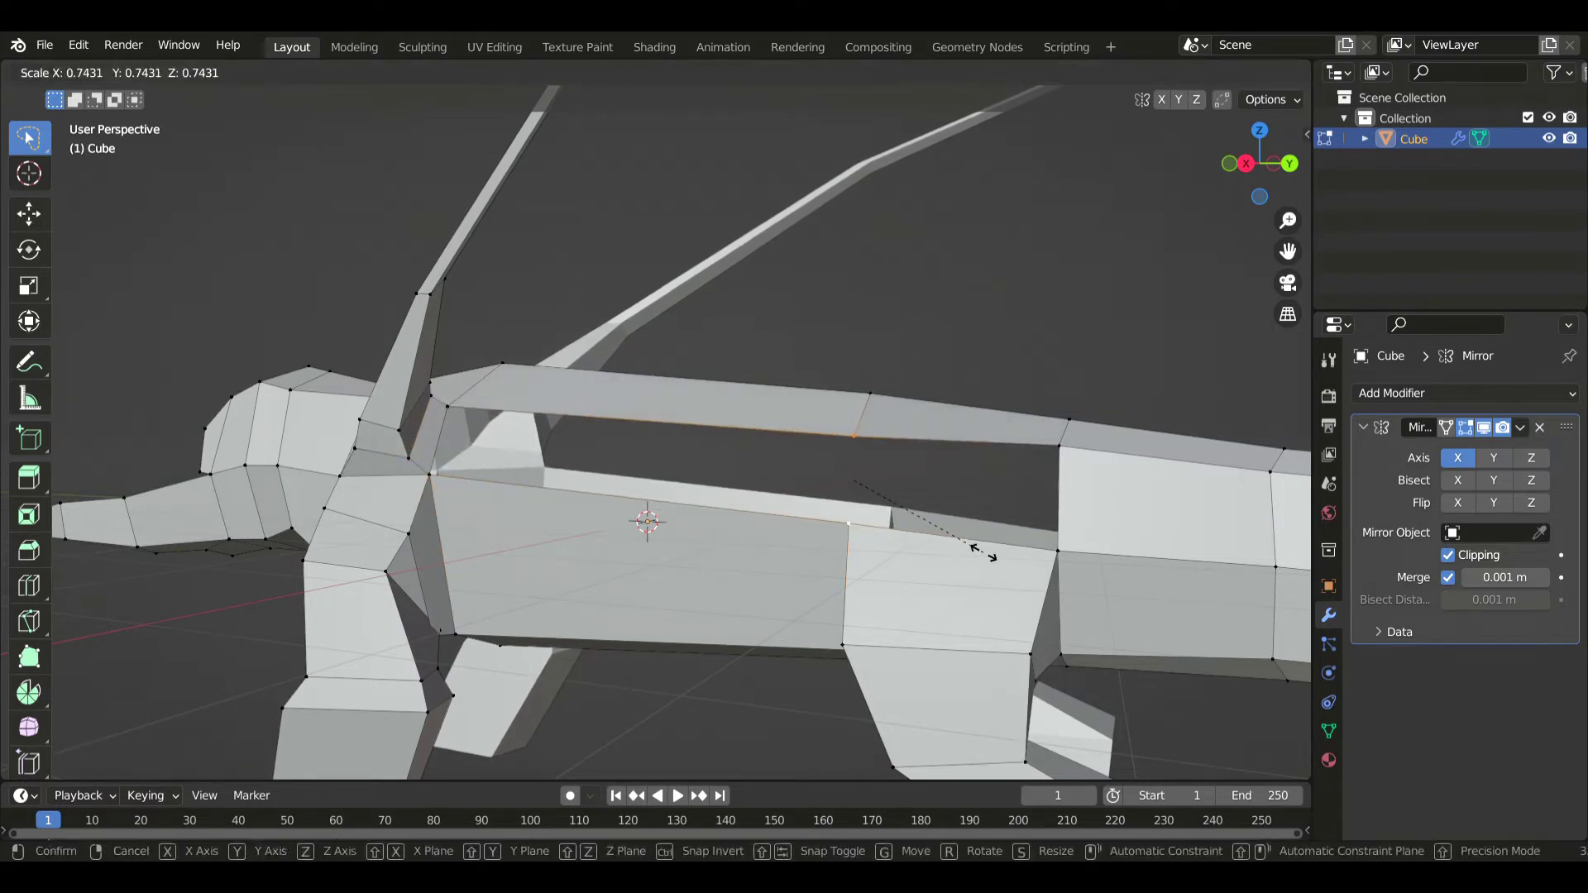
pyautogui.click(943, 517)
pyautogui.click(1059, 473)
pyautogui.press('s')
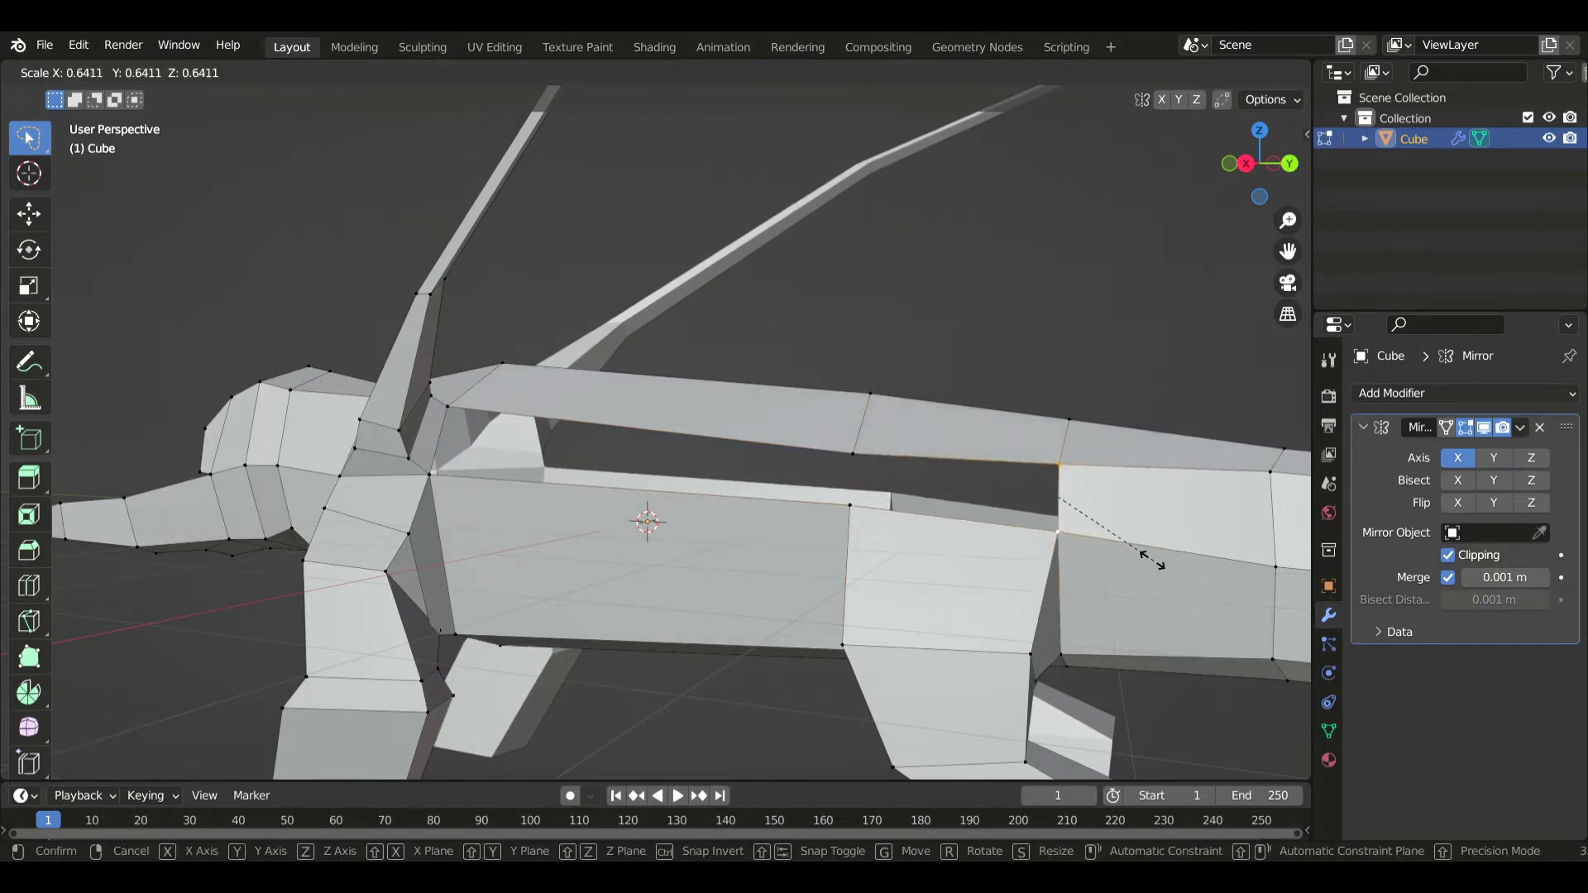
pyautogui.click(1028, 543)
# - Scale the upper and lower side vertices at the tail's start closer together in the side view
pyautogui.press('KP_3')
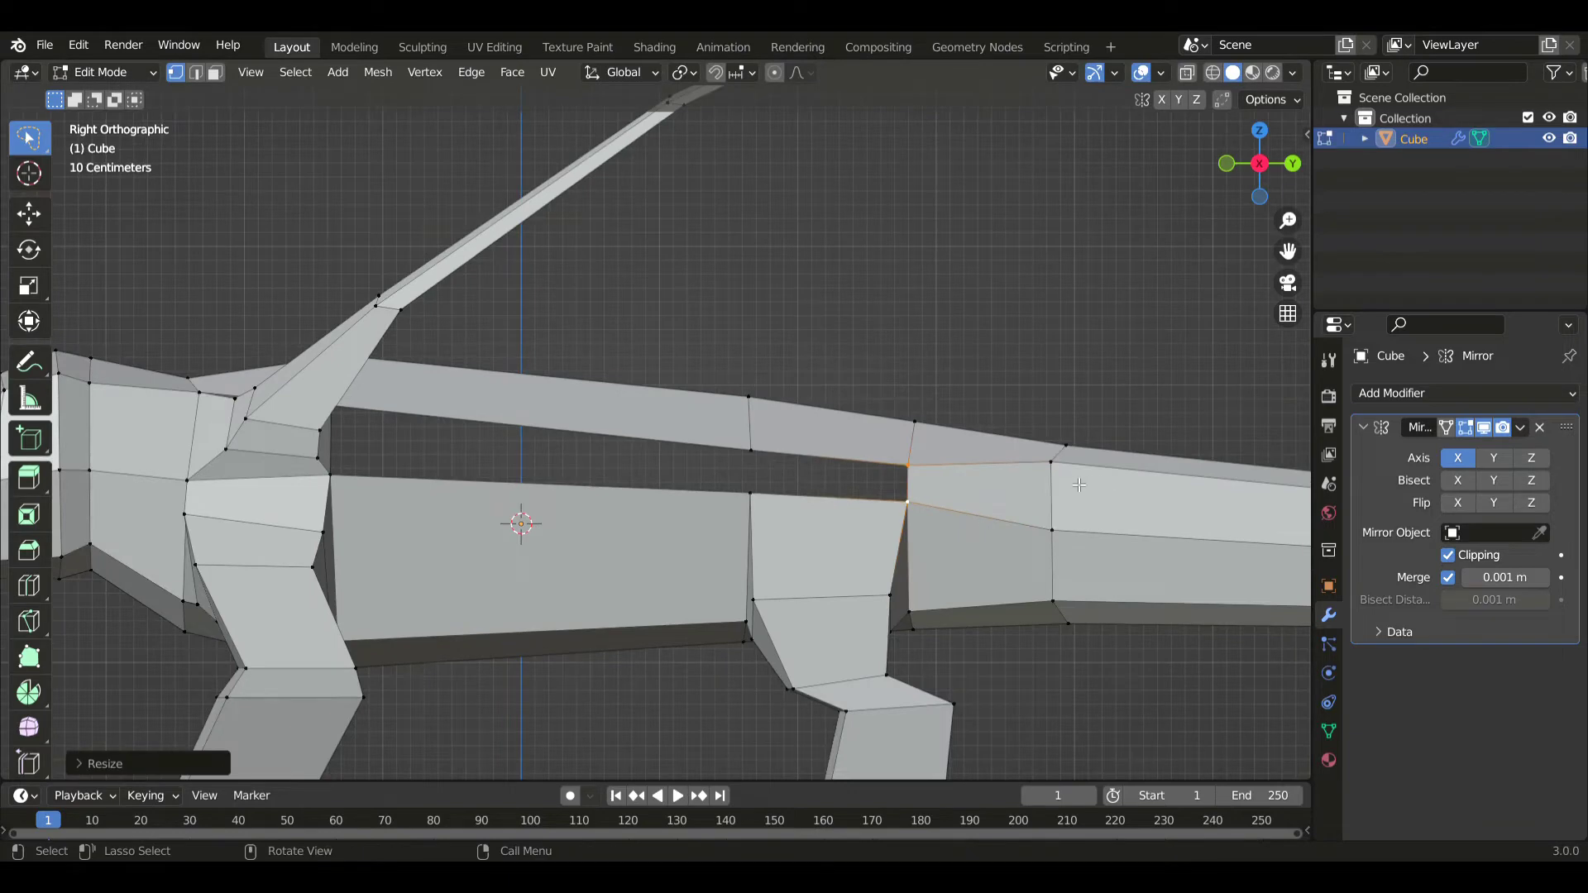
pyautogui.click(1054, 463)
pyautogui.keyDown('shift'); pyautogui.click(1055, 530); pyautogui.keyUp('shift')
pyautogui.press('s')
pyautogui.click(1168, 614)
# - Scale the vertex pairs across the shoulder gap at the spine's base closer together
pyautogui.keyDown('shift'); pyautogui.moveTo(791, 519); pyautogui.dragTo(991, 560, button='middle'); pyautogui.keyUp('shift')
pyautogui.moveTo(611, 469); pyautogui.dragTo(529, 481, button='middle')
pyautogui.click(651, 471)
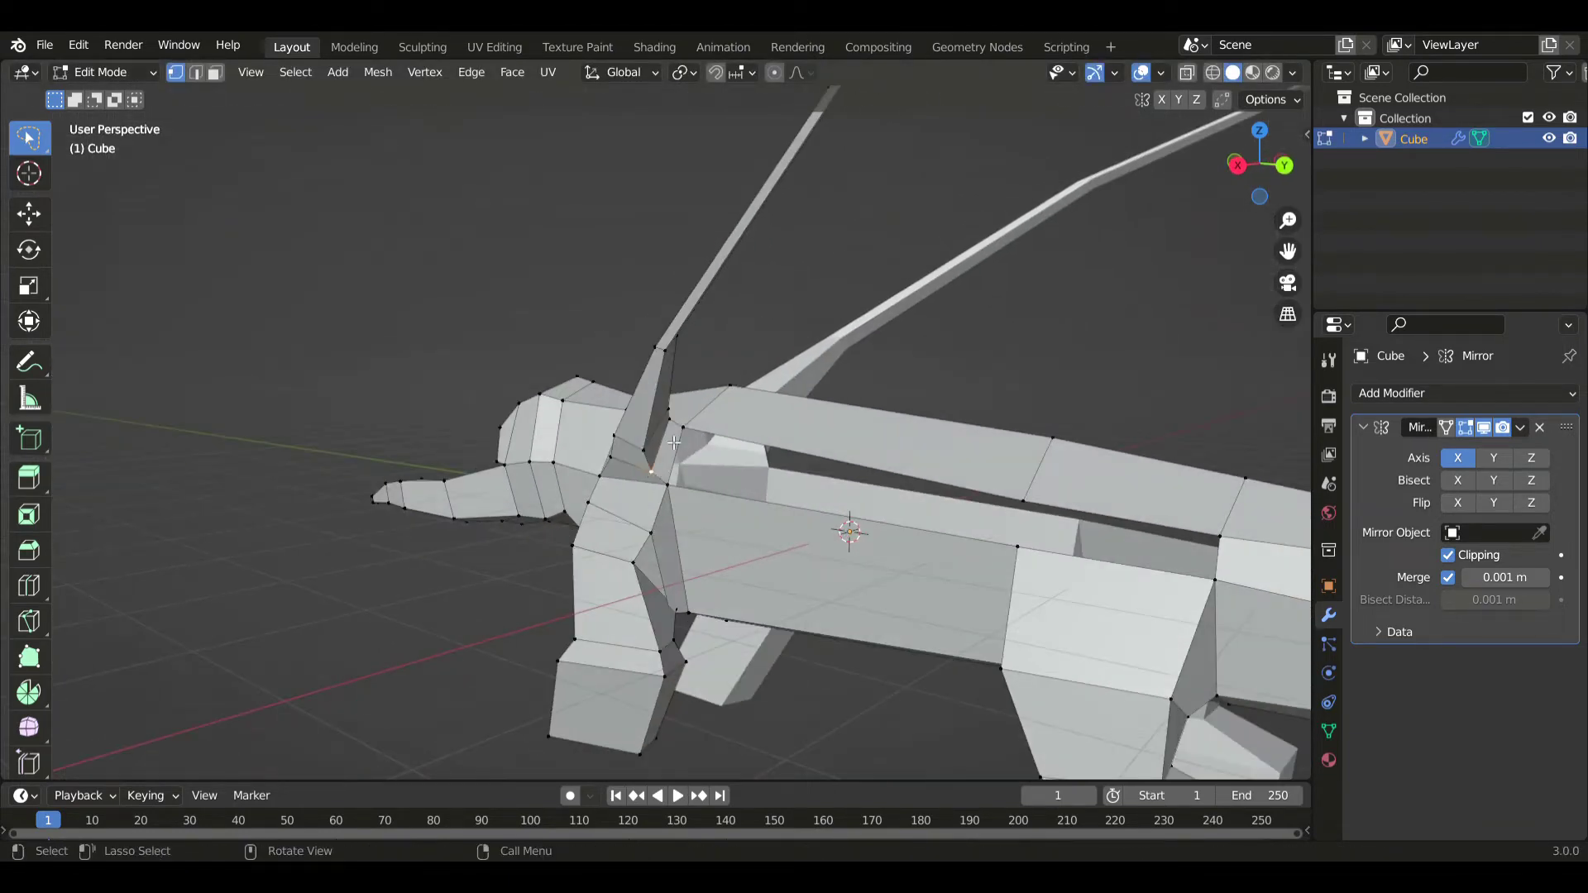
pyautogui.press('s')
pyautogui.click(776, 524)
pyautogui.click(654, 456)
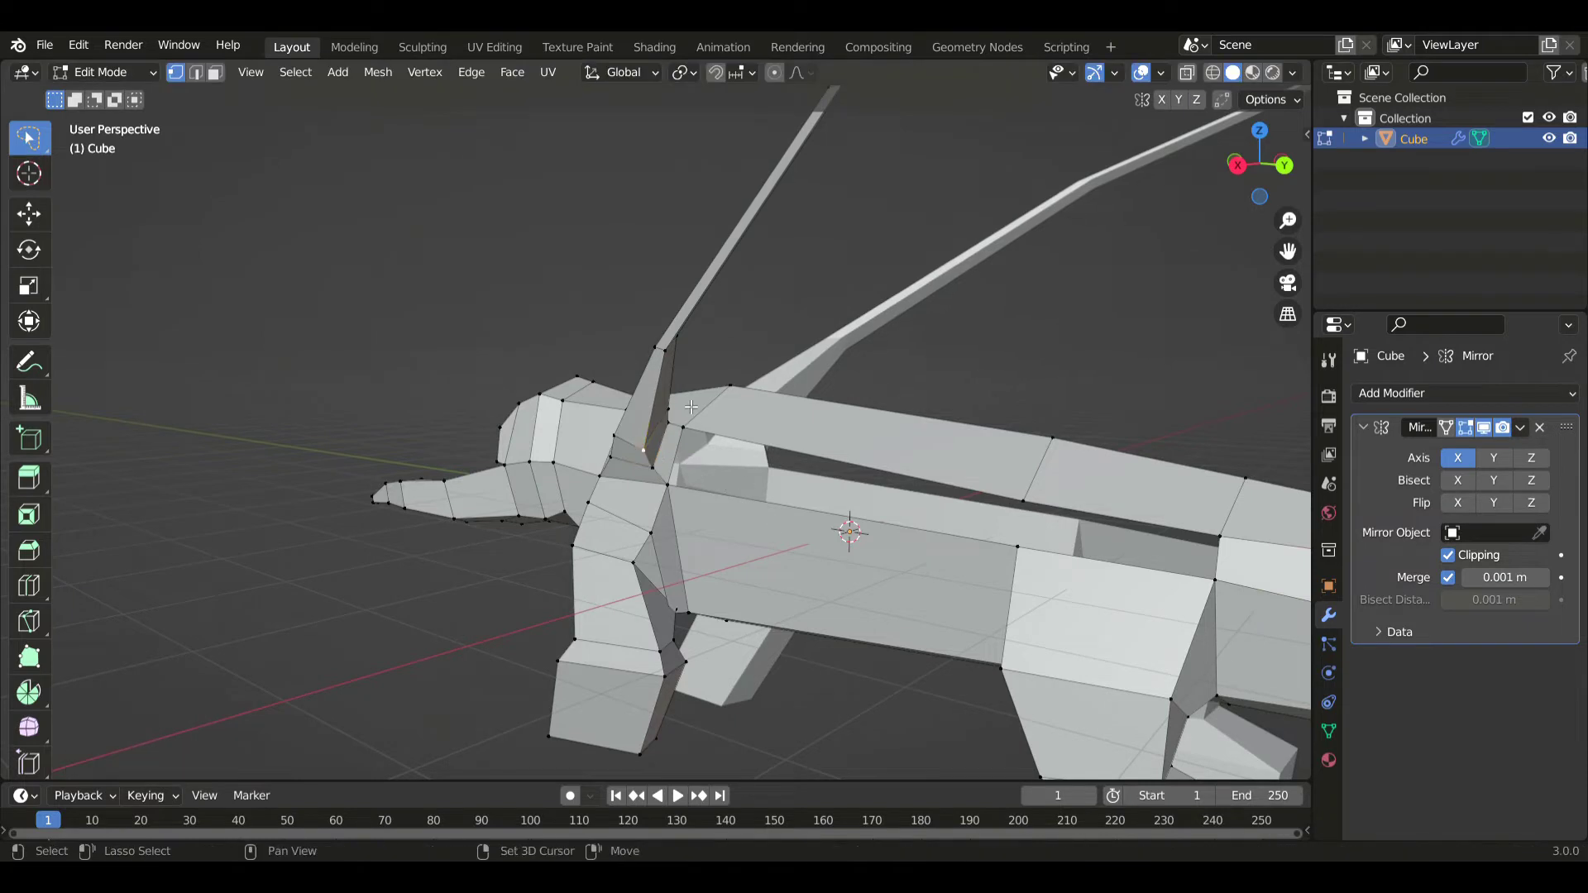
pyautogui.press('s')
pyautogui.click(704, 440)
# - Narrow the side opening further by scaling its vertex pairs at the shoulder and hip closer together, and check it from the side
pyautogui.keyDown('shift'); pyautogui.click(679, 485); pyautogui.keyUp('shift')
pyautogui.press('s')
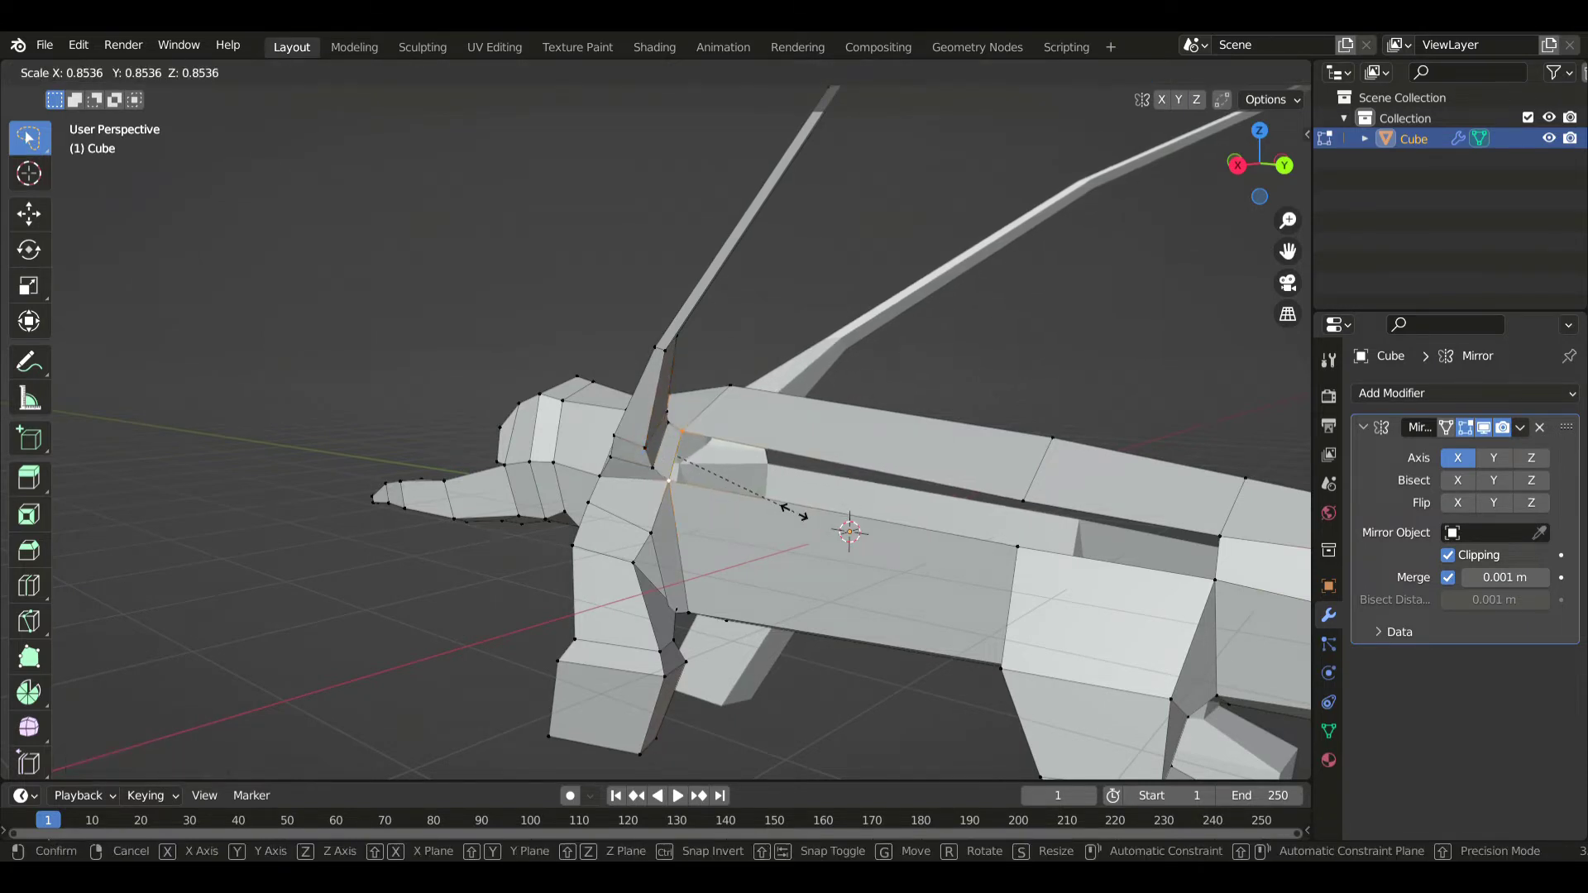
pyautogui.click(792, 512)
pyautogui.click(1013, 543)
pyautogui.keyDown('shift'); pyautogui.click(1022, 503); pyautogui.keyUp('shift')
pyautogui.press('s')
pyautogui.click(1150, 611)
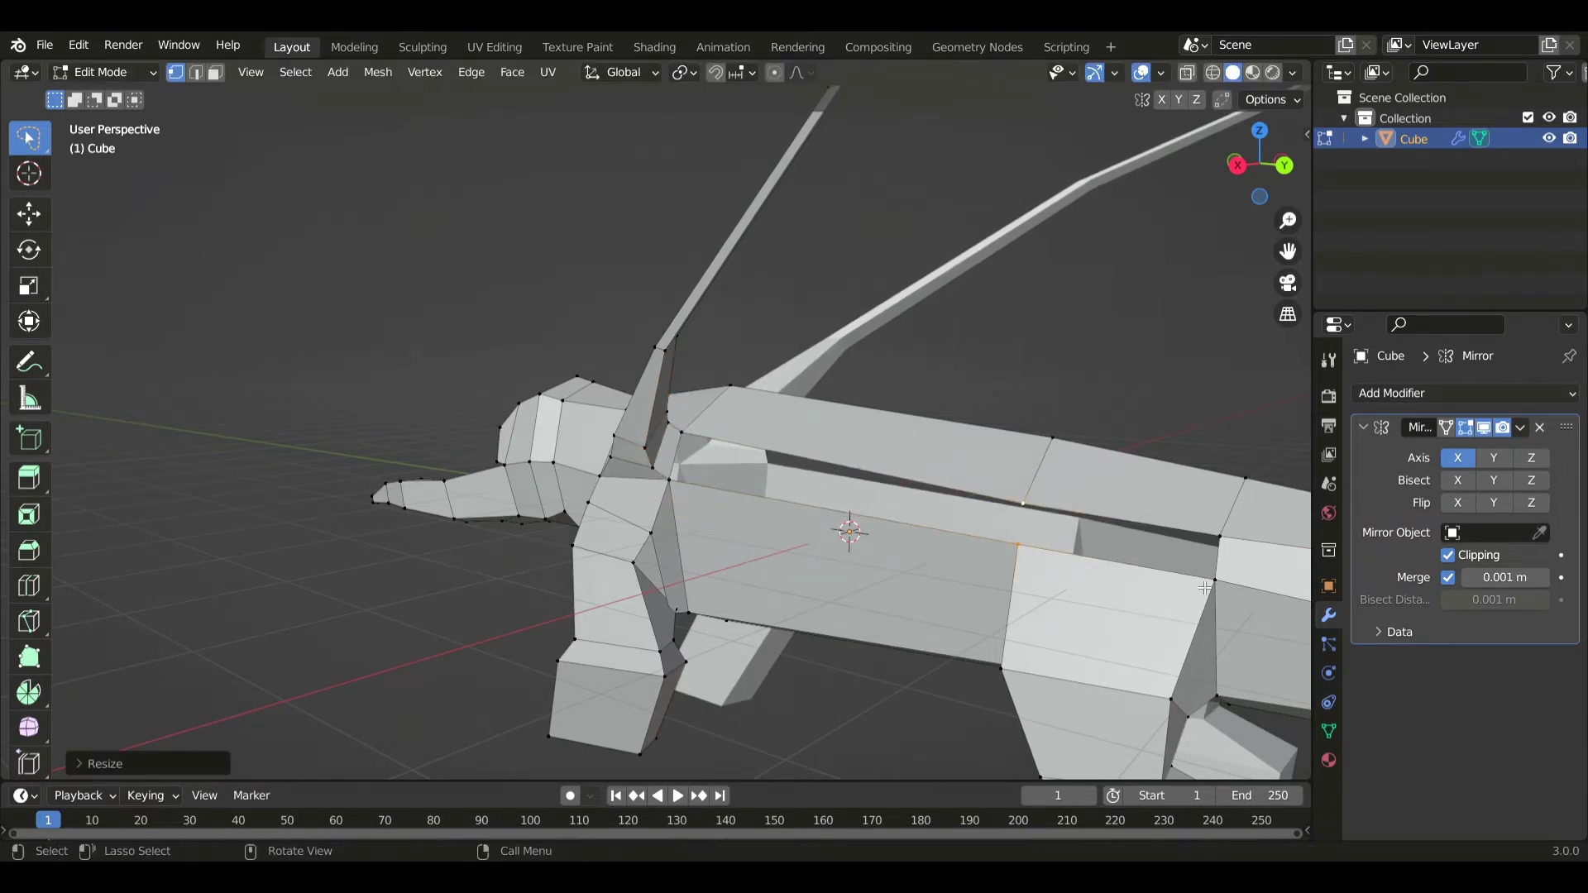
pyautogui.press('KP_3')
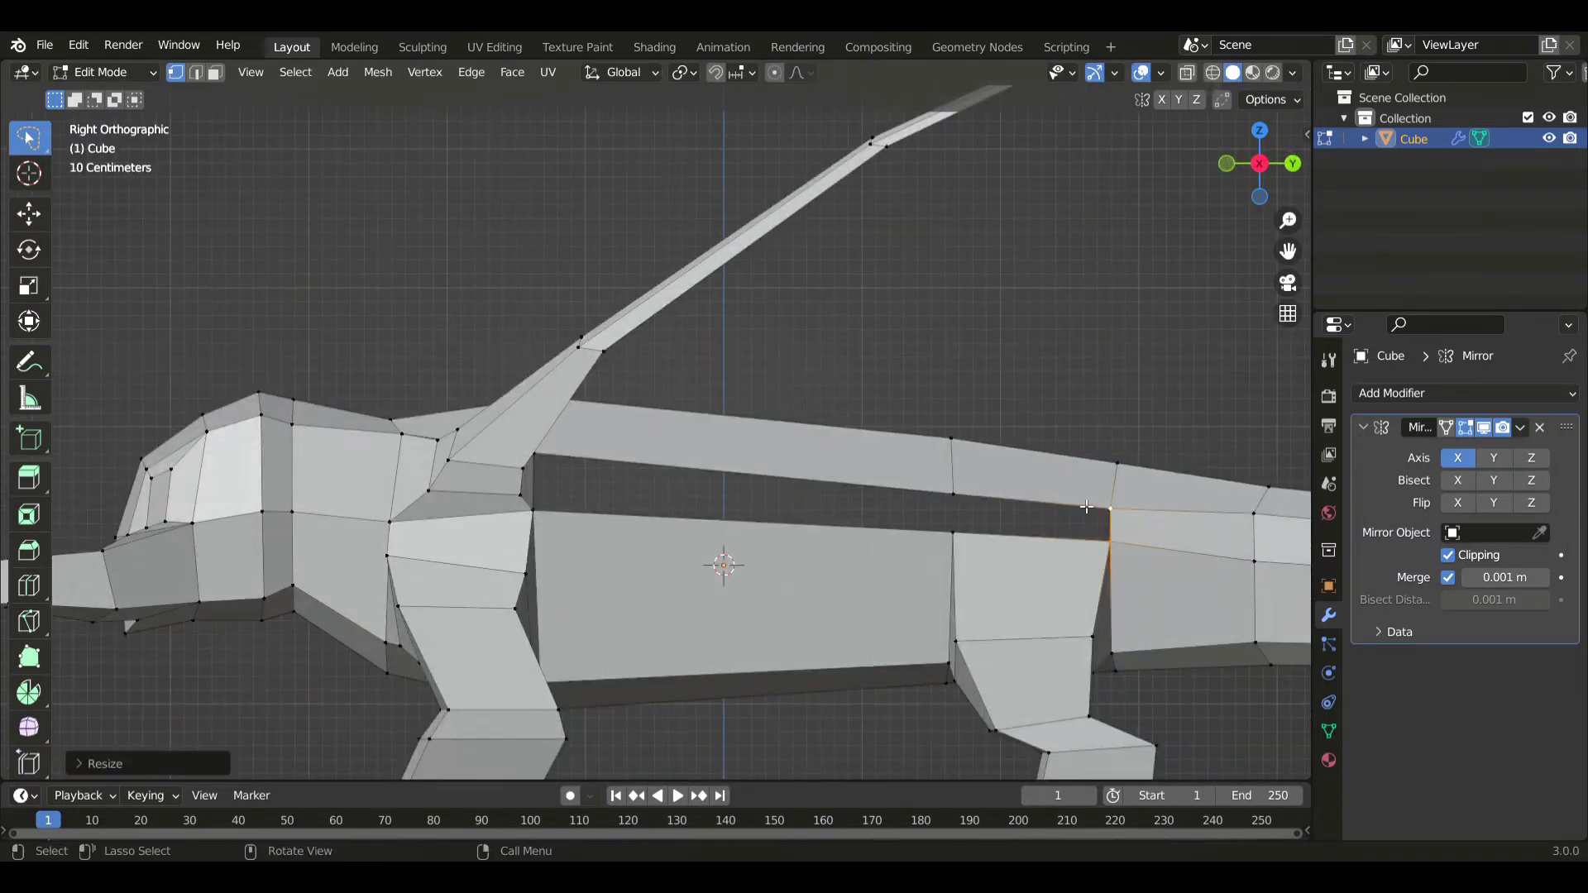
# - Scale the pair of side vertices at the start of the tail, behind the hind leg, closer together
pyautogui.press('s')
pyautogui.scroll(-3, 1230, 632)
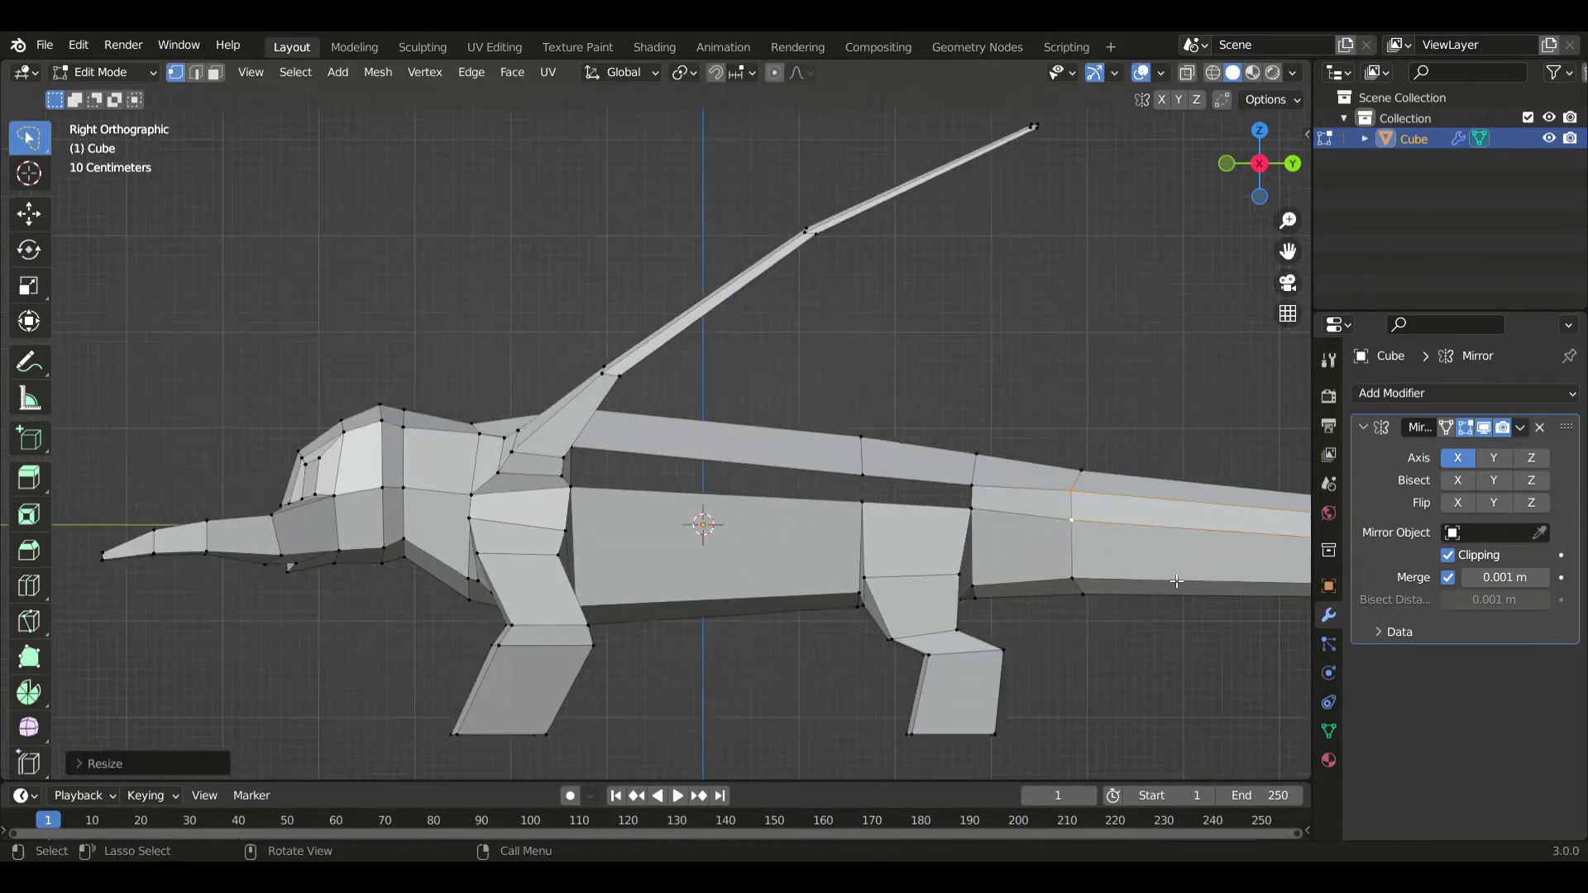
pyautogui.click(1223, 626)
pyautogui.keyDown('shift'); pyautogui.moveTo(1125, 562); pyautogui.dragTo(996, 528, button='middle'); pyautogui.keyUp('shift')
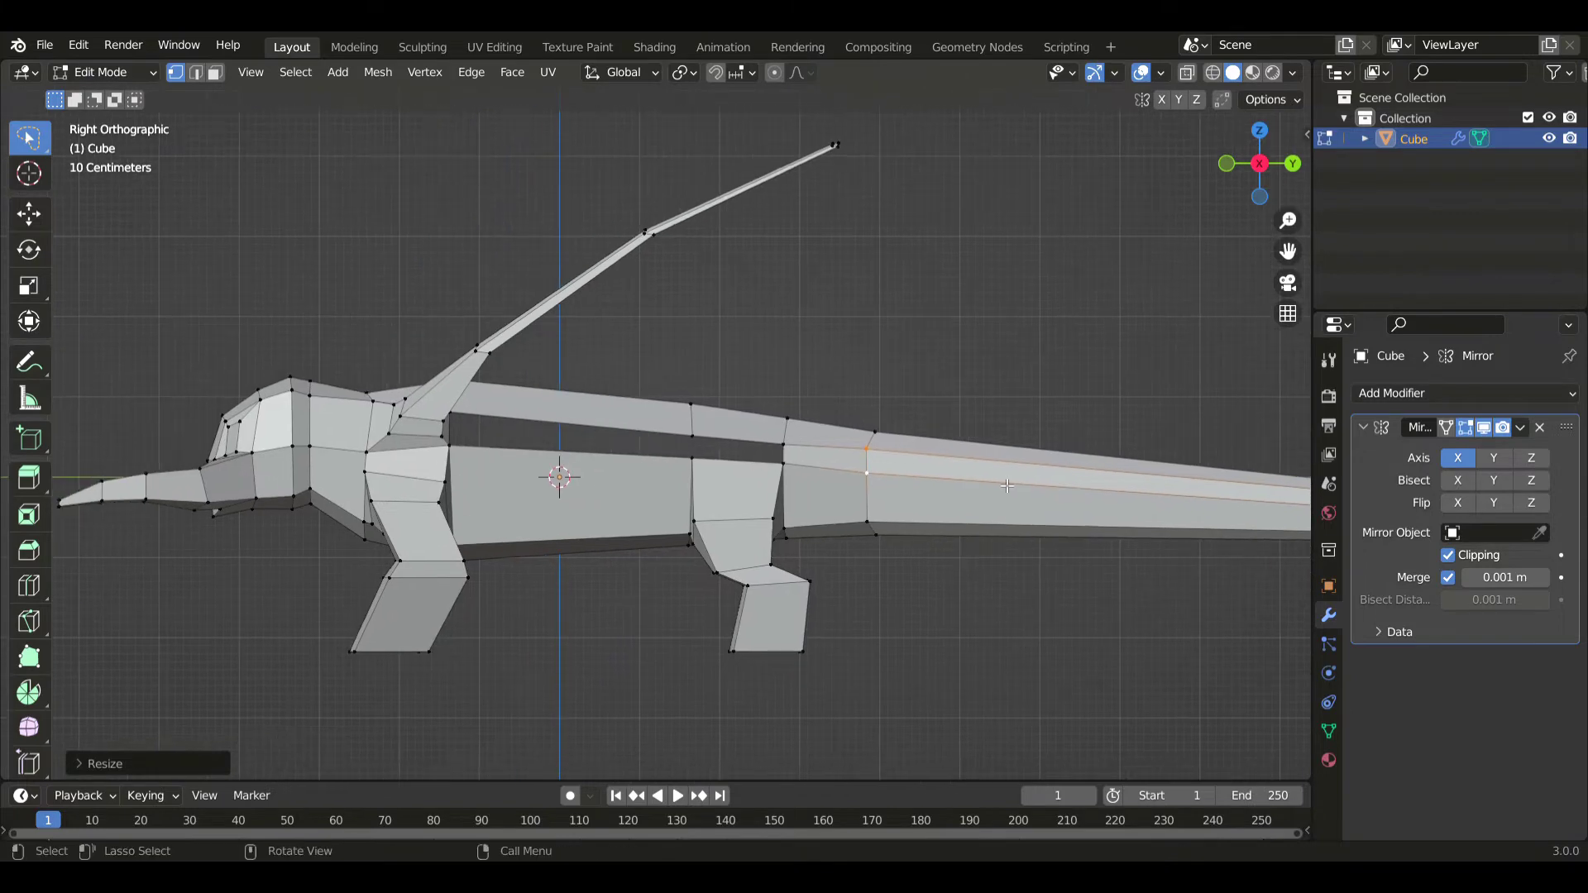
pyautogui.keyDown('shift'); pyautogui.moveTo(743, 482); pyautogui.dragTo(931, 498, button='middle'); pyautogui.keyUp('shift')
pyautogui.scroll(3, 976, 496)
# - Delete the strip of faces along the rear side of the wing arm, from its base to the tip
pyautogui.press('2')
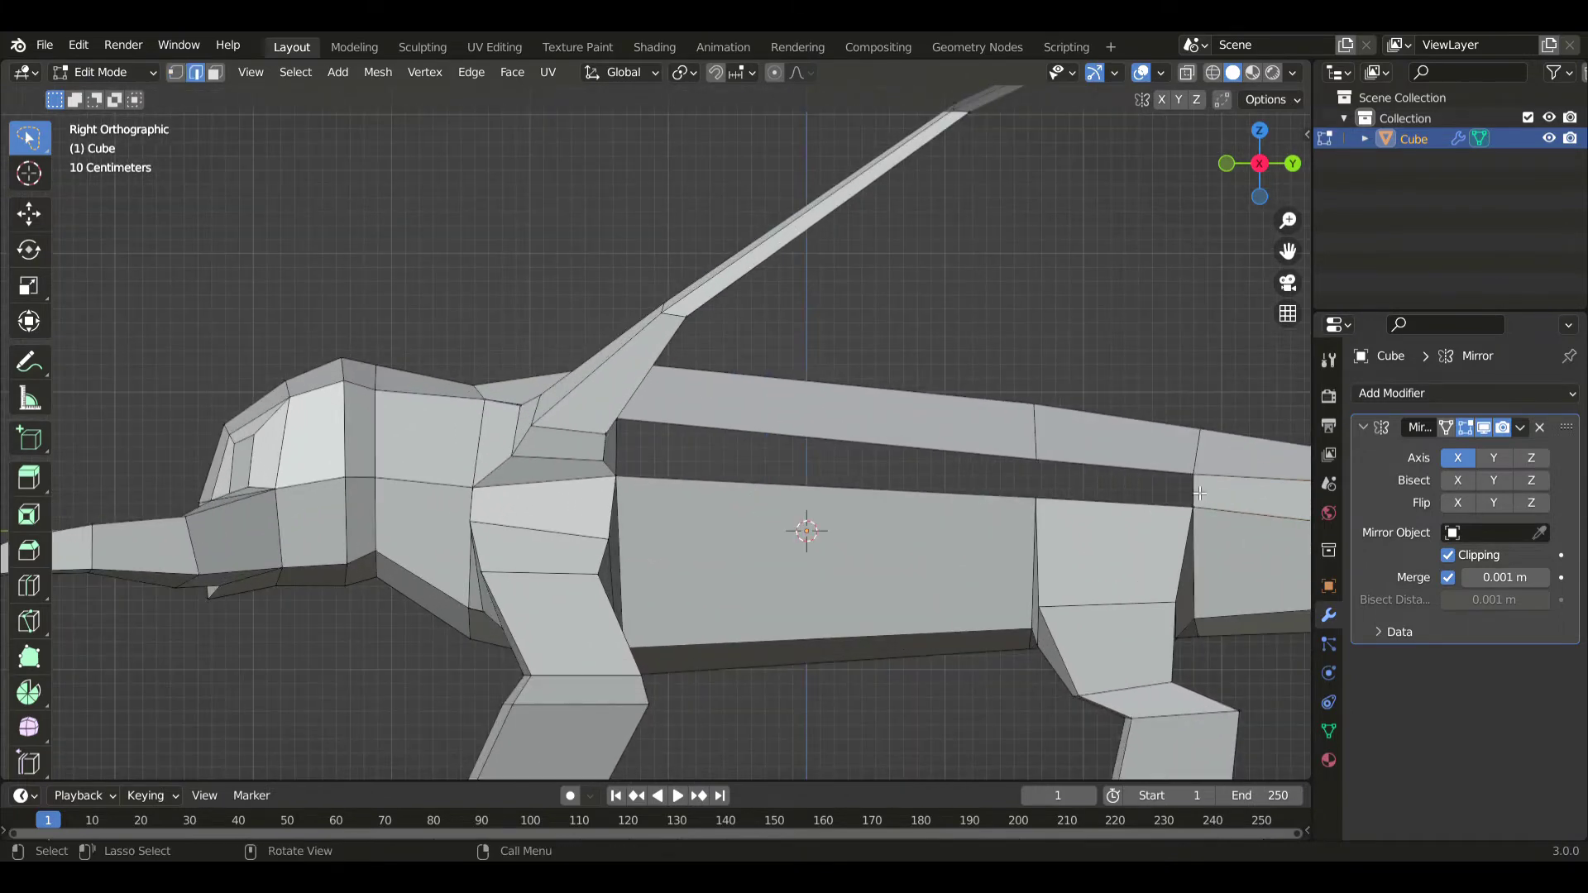
pyautogui.scroll(-2, 1199, 494)
pyautogui.press('3')
pyautogui.moveTo(507, 410); pyautogui.dragTo(507, 409, button='middle')
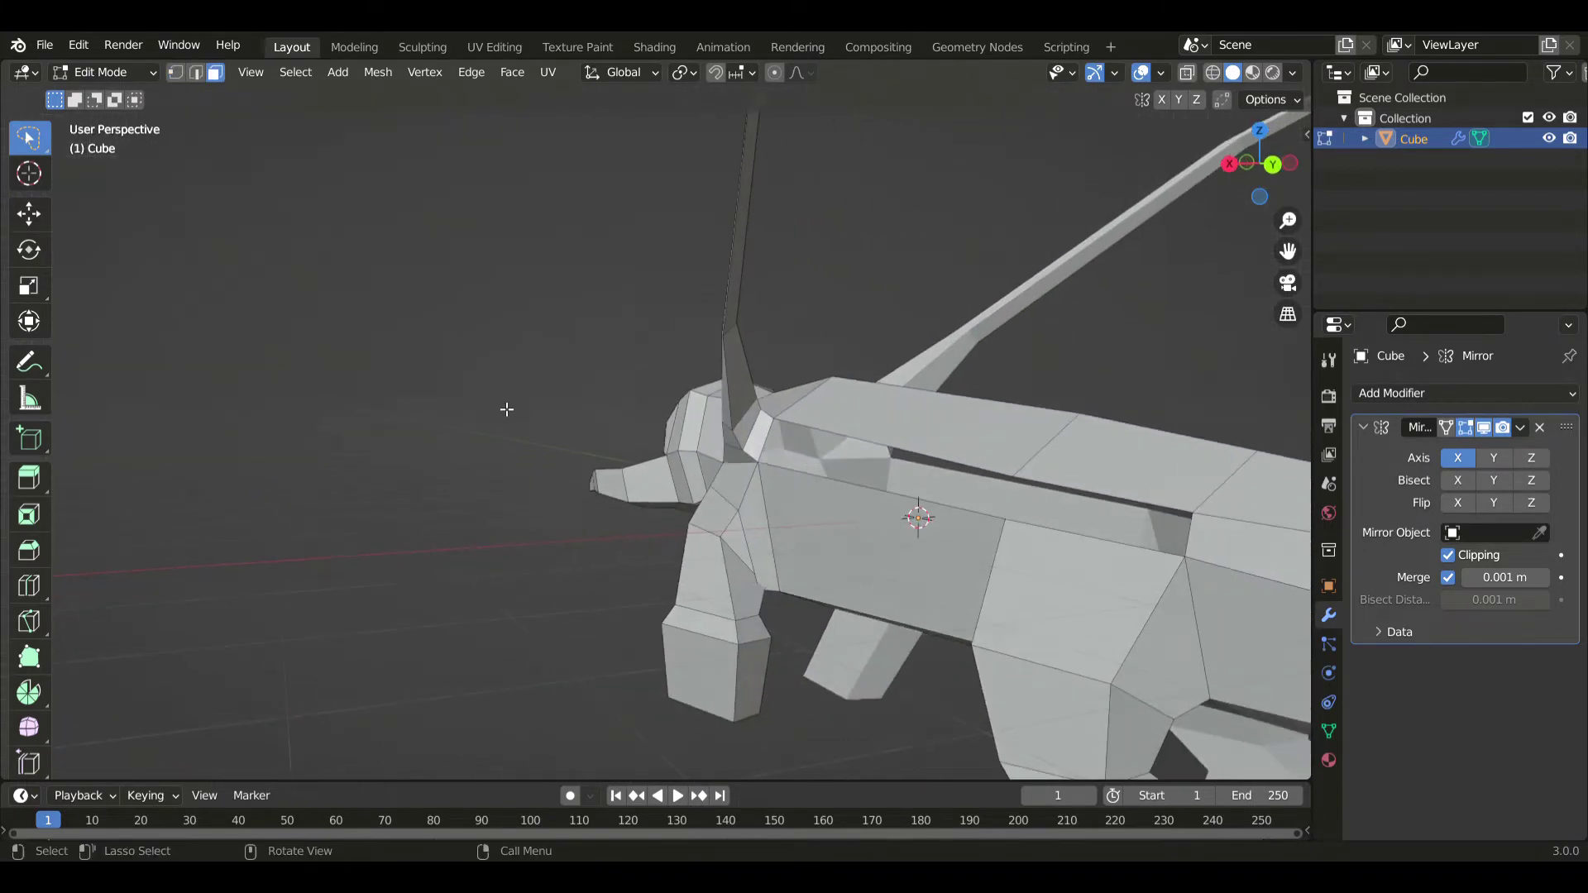
pyautogui.click(760, 443)
pyautogui.keyDown('shift'); pyautogui.moveTo(760, 443); pyautogui.dragTo(741, 607, button='middle'); pyautogui.keyUp('shift')
pyautogui.keyDown('ctrl'); pyautogui.click(752, 228); pyautogui.keyUp('ctrl')
pyautogui.press('x')
pyautogui.click(867, 340)
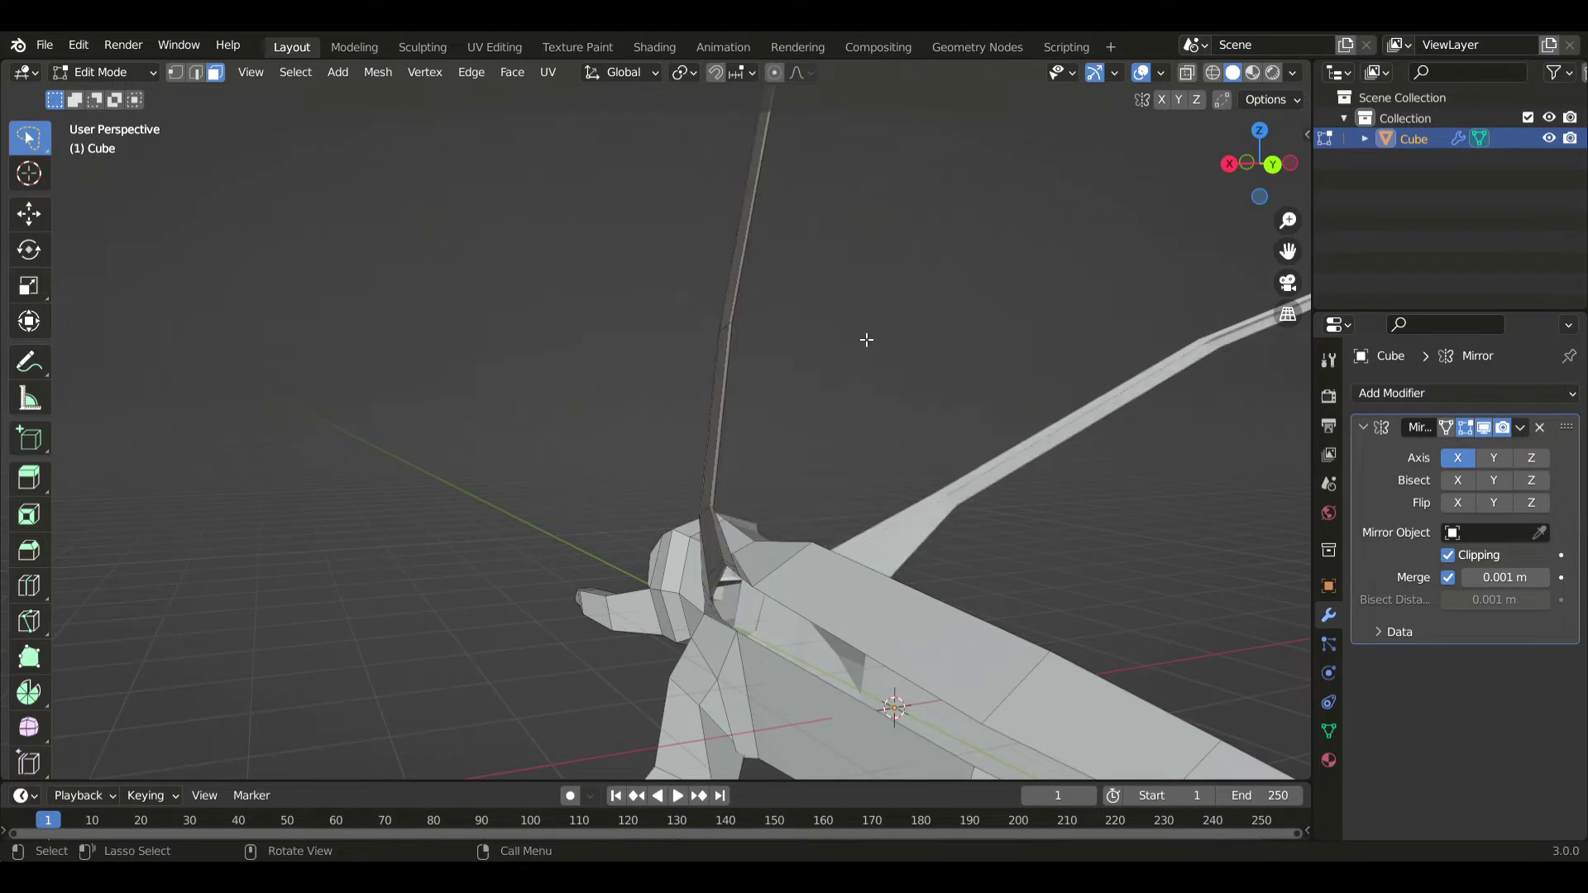
# - Fill a narrow strip between the wing tip's end edge and the short vertical body edge behind the hind leg
pyautogui.keyDown('shift'); pyautogui.moveTo(791, 342); pyautogui.dragTo(777, 389, button='middle'); pyautogui.keyUp('shift')
pyautogui.press('2')
pyautogui.scroll(1, 754, 341)
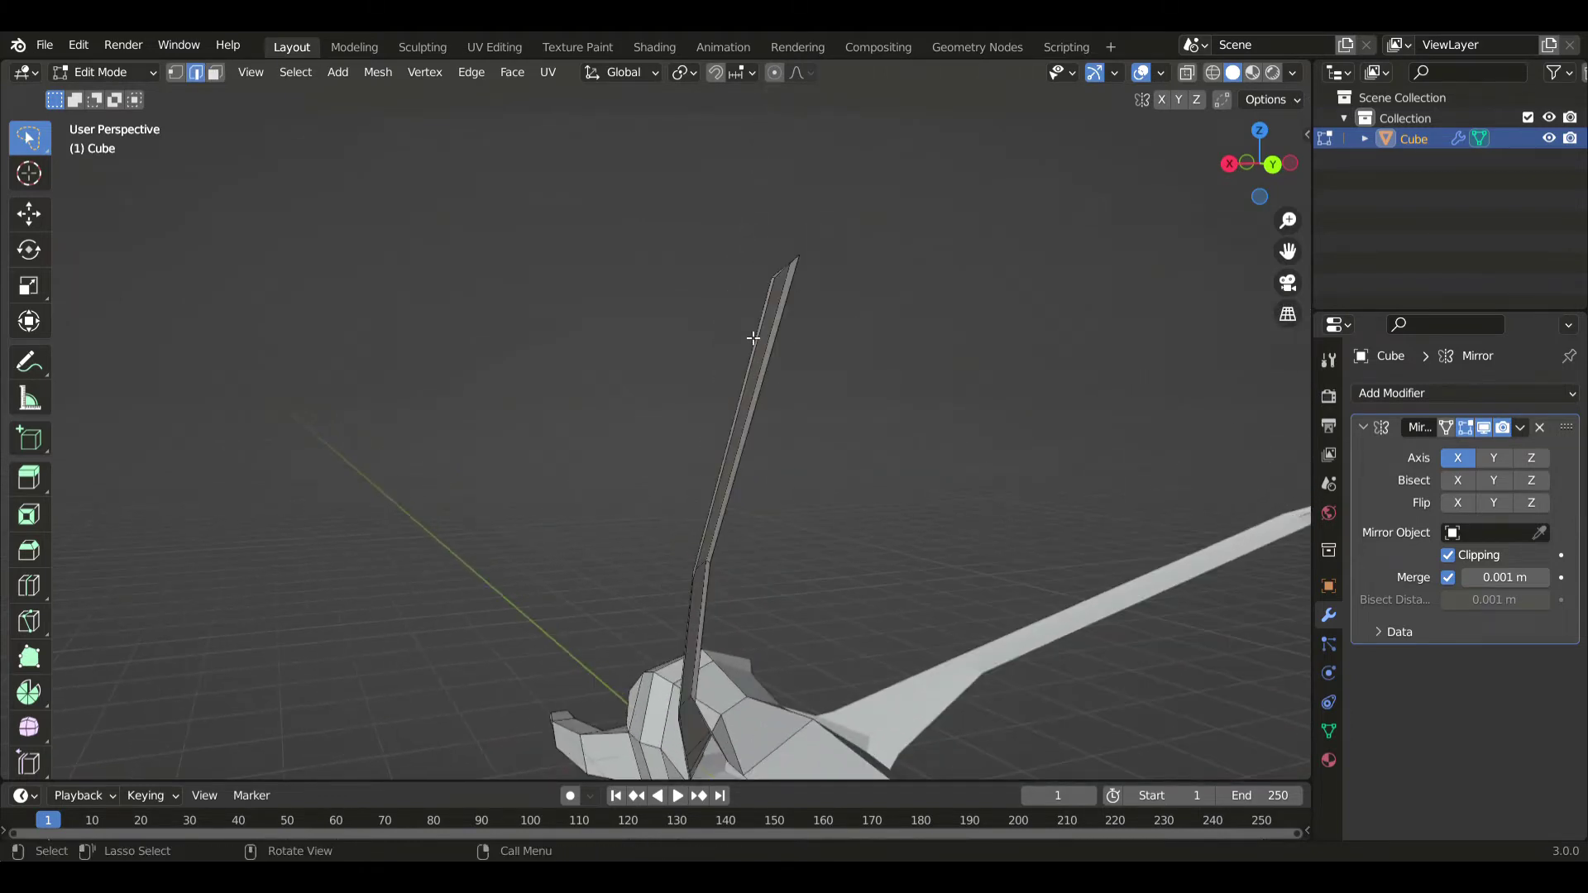
pyautogui.moveTo(863, 443); pyautogui.dragTo(869, 417, button='middle')
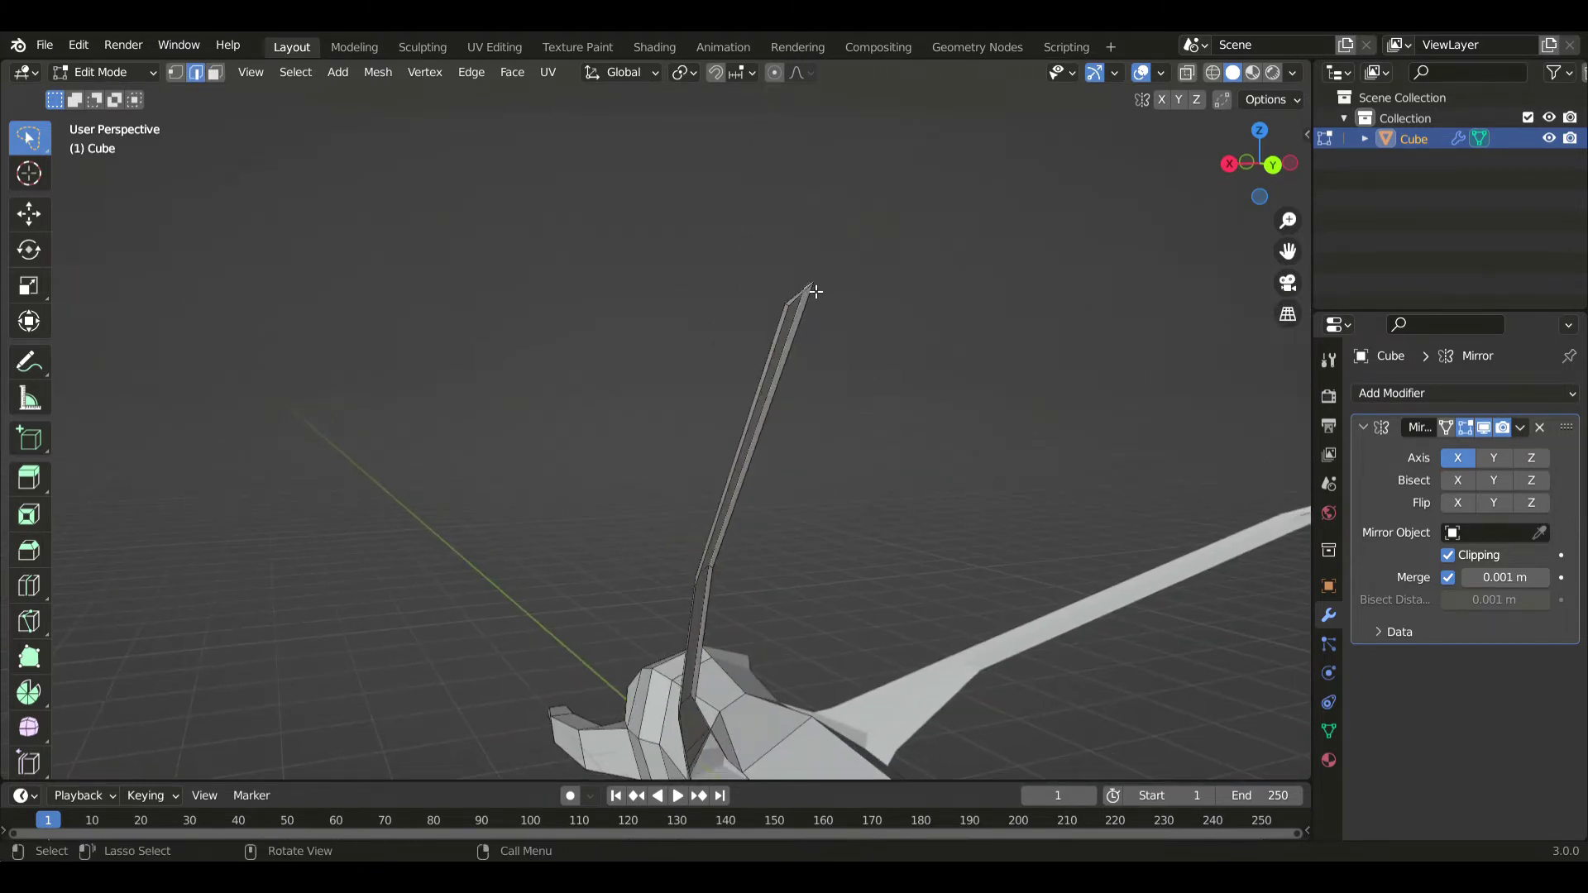
pyautogui.keyDown('shift'); pyautogui.moveTo(885, 613); pyautogui.dragTo(825, 574, button='middle'); pyautogui.keyUp('shift')
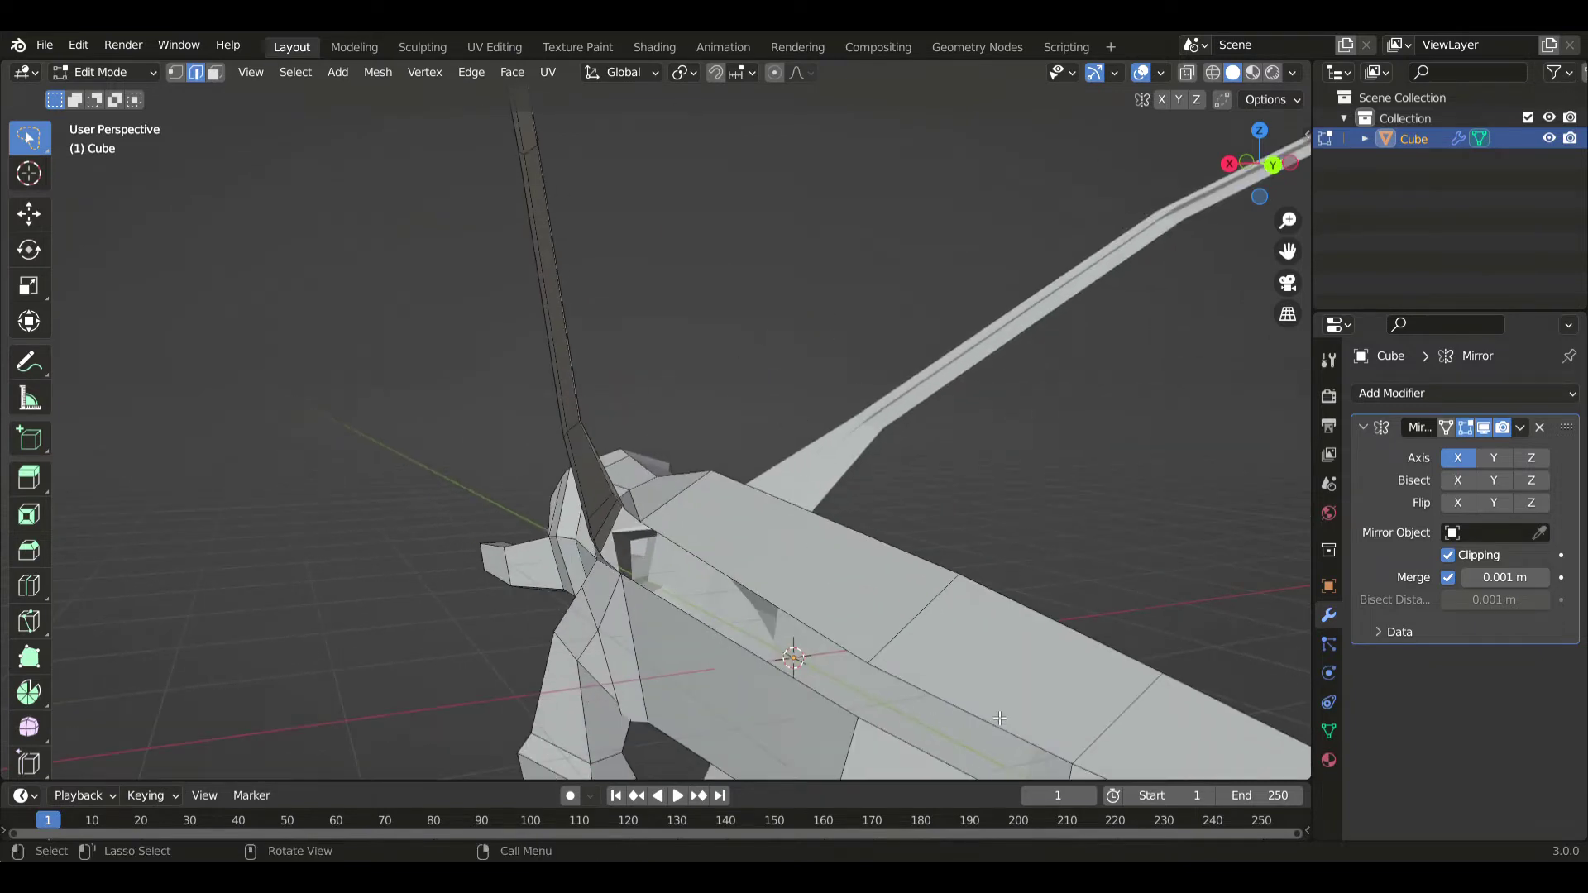
pyautogui.moveTo(1000, 718); pyautogui.dragTo(982, 704, button='middle')
pyautogui.press('f')
pyautogui.hotkey('ctrl', 'z')
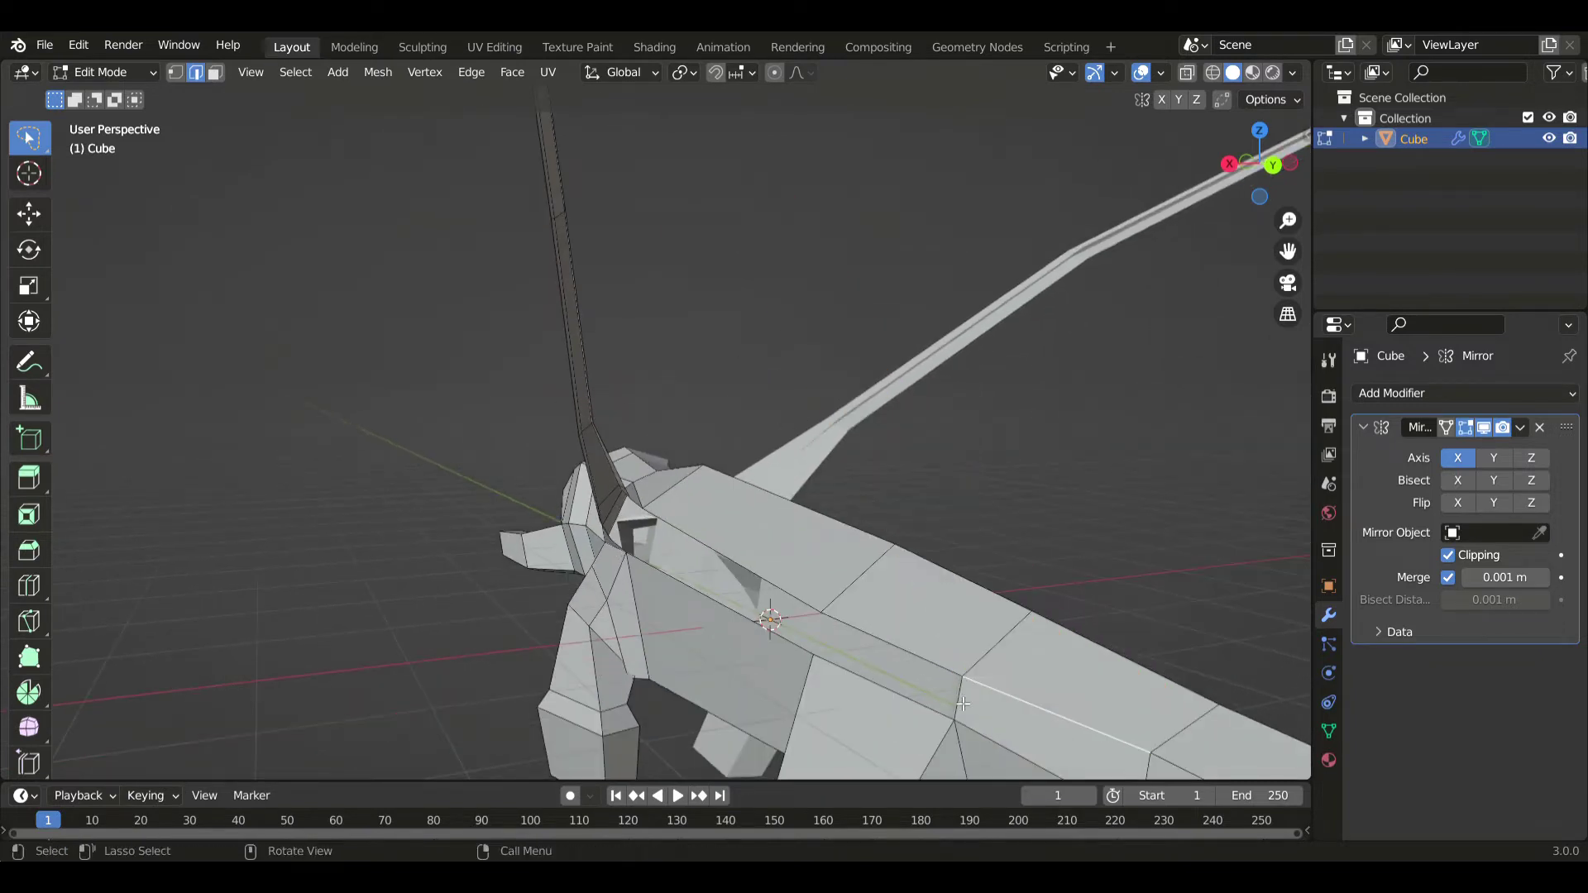
pyautogui.press('f')
pyautogui.hotkey('ctrl', 'z')
pyautogui.hotkey('ctrl', 'z')
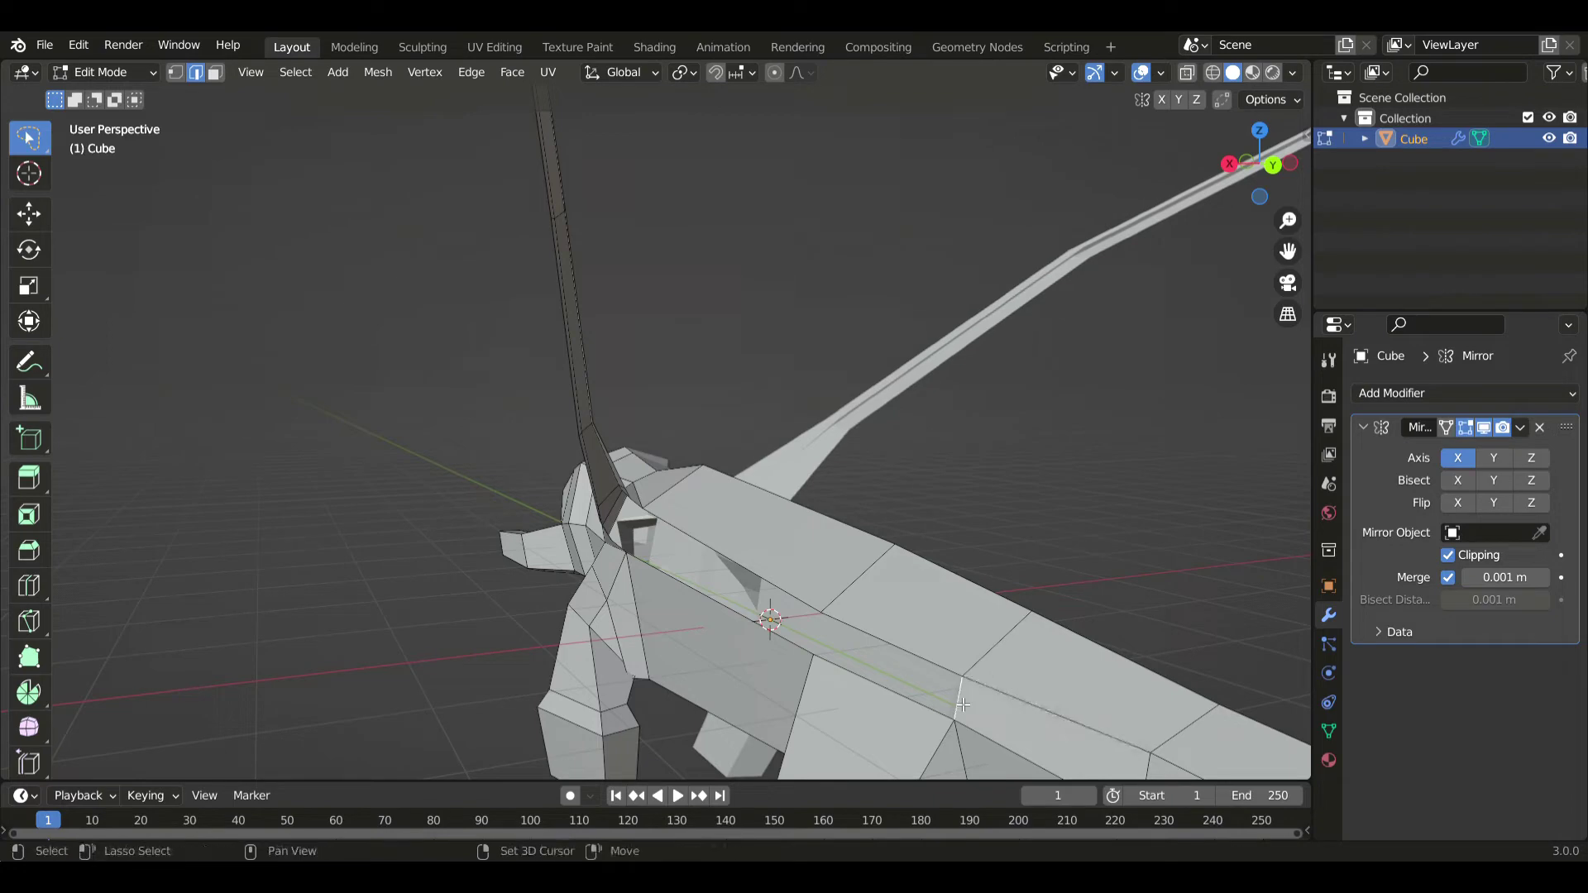
pyautogui.press('f')
pyautogui.click(894, 695)
pyautogui.moveTo(932, 465); pyautogui.dragTo(810, 454, button='middle')
pyautogui.moveTo(992, 444); pyautogui.dragTo(1015, 430, button='middle')
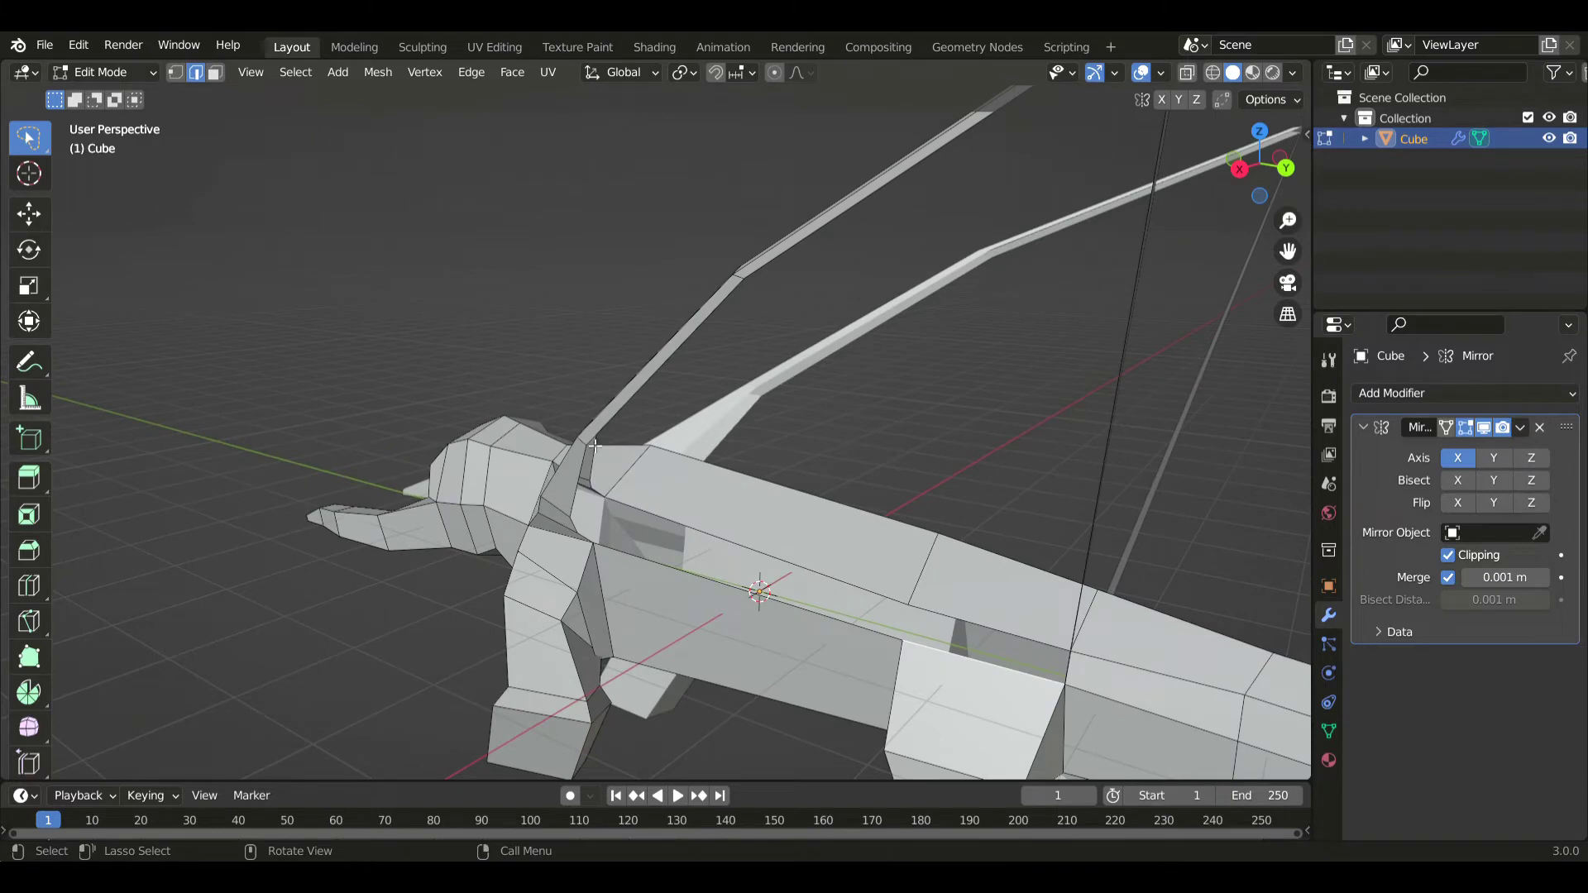
# - Divide the long strip between wing tip and body with 4 loop cuts
pyautogui.moveTo(708, 339); pyautogui.dragTo(591, 545, button='middle')
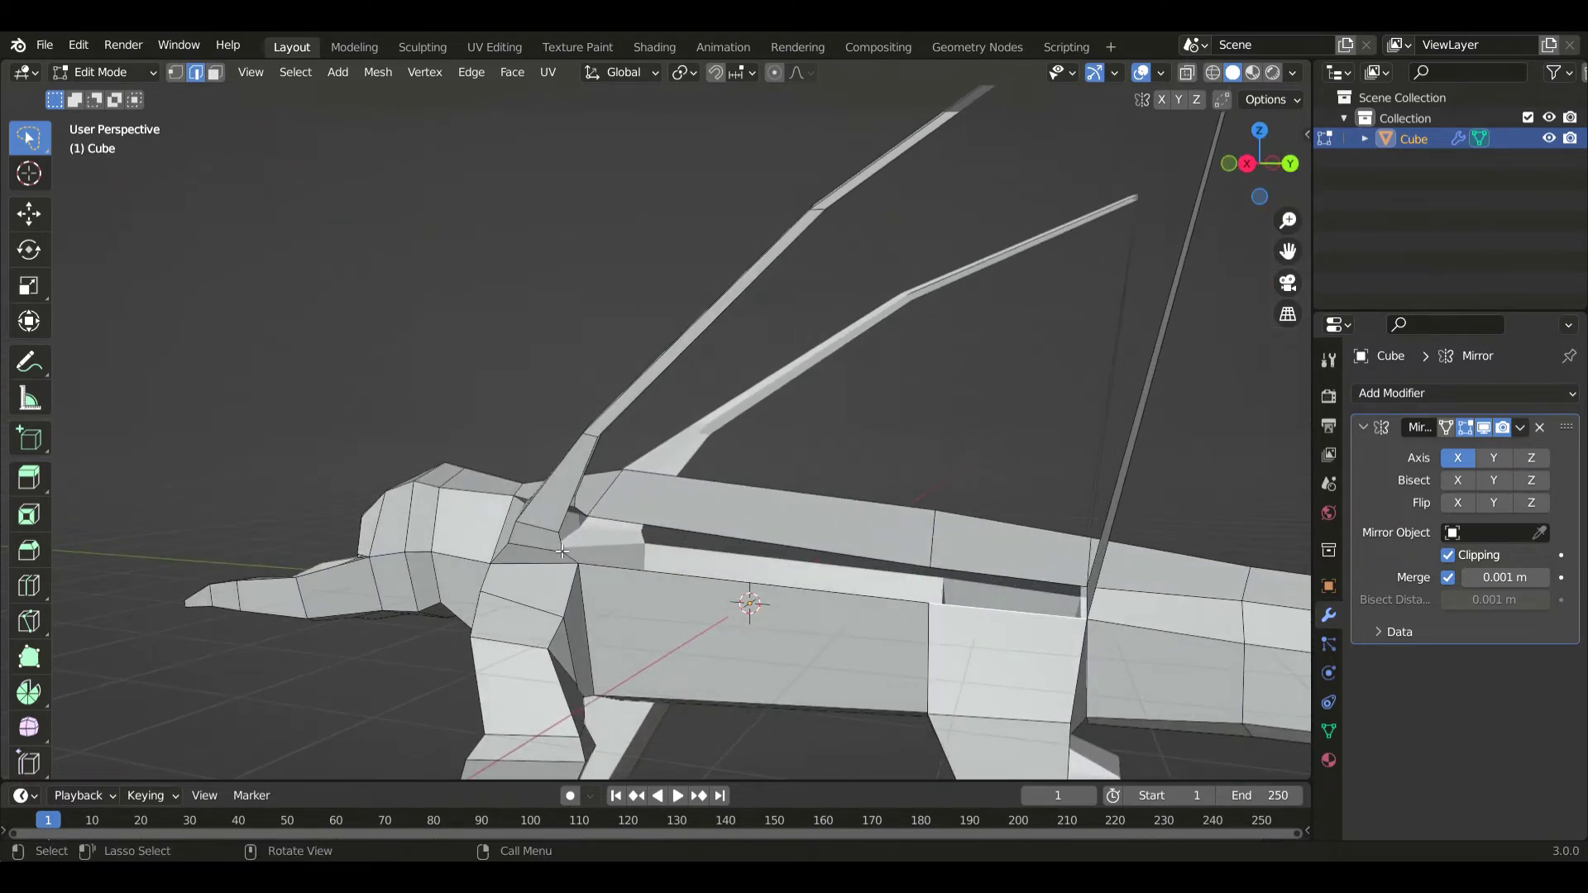
pyautogui.moveTo(878, 301); pyautogui.dragTo(914, 329, button='middle')
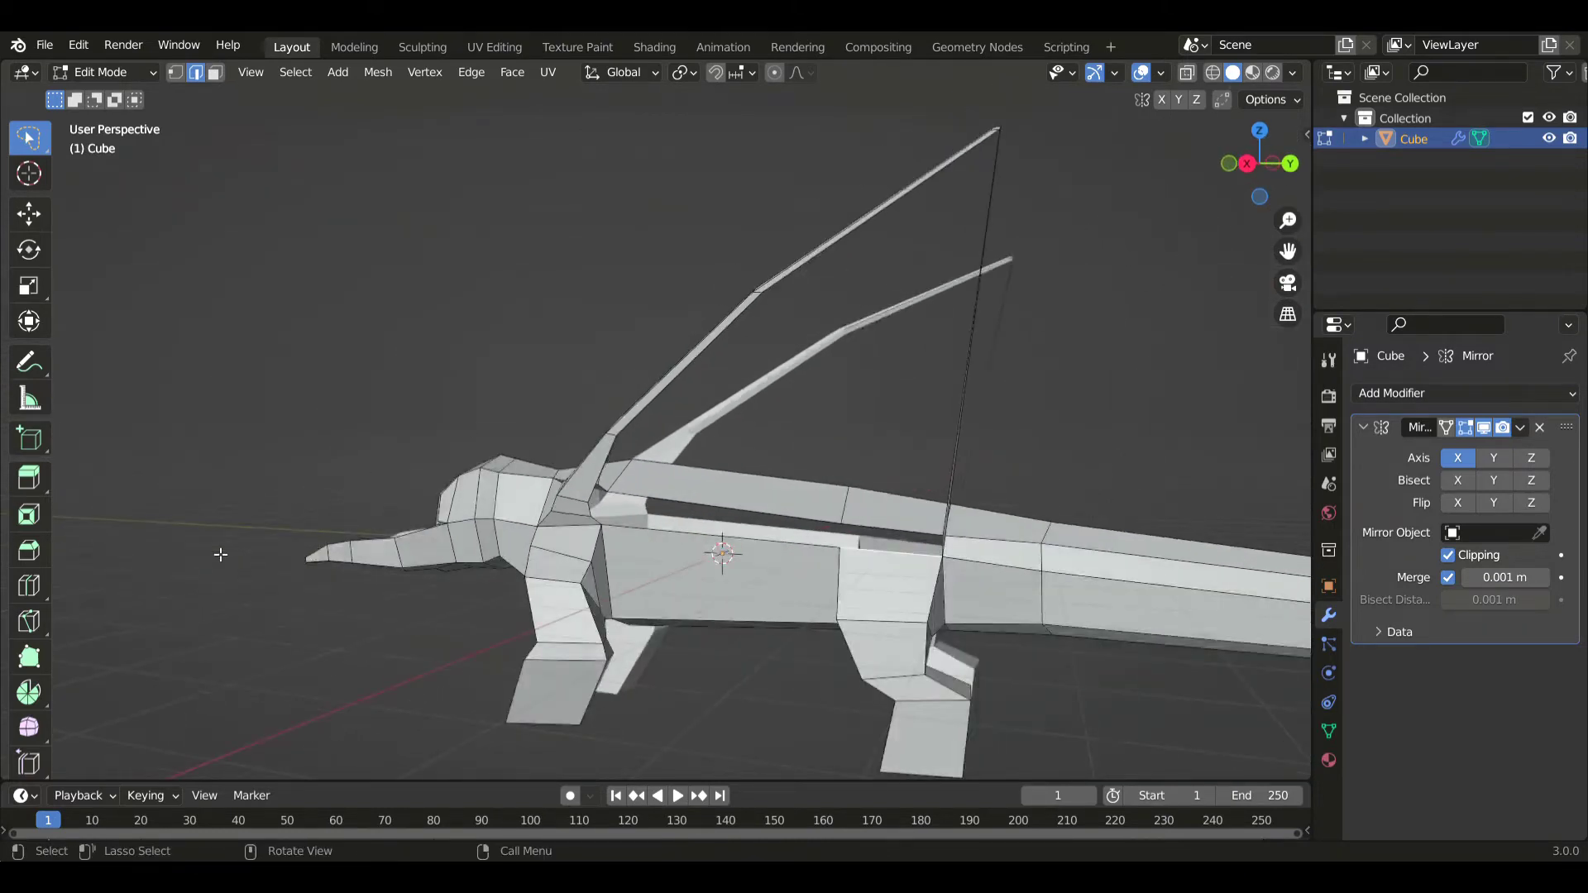
pyautogui.click(29, 586)
pyautogui.click(981, 377)
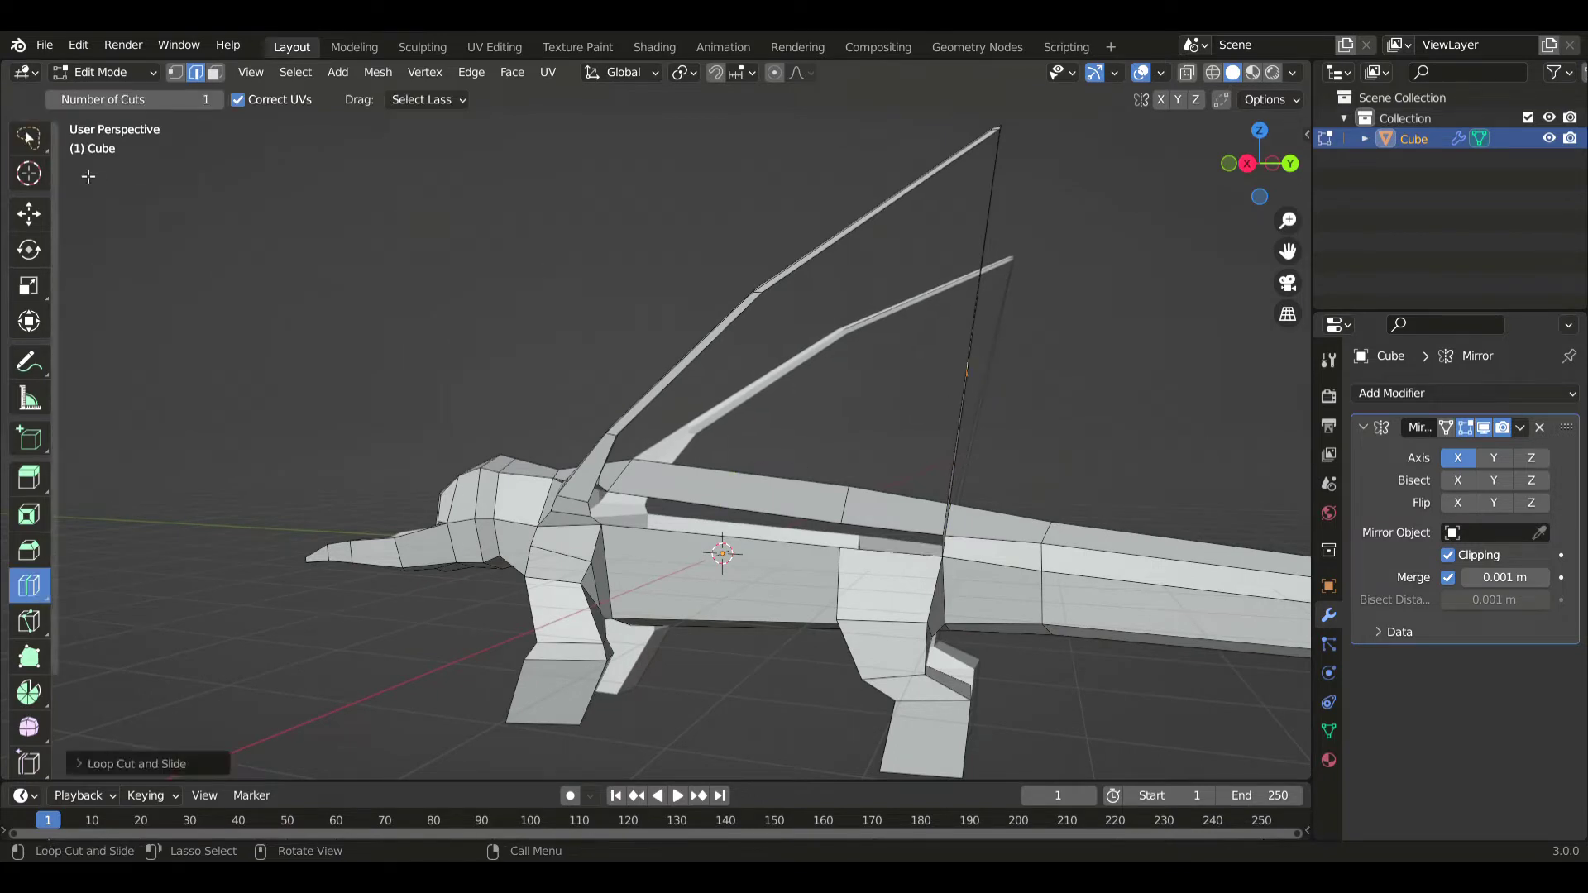
pyautogui.click(36, 151)
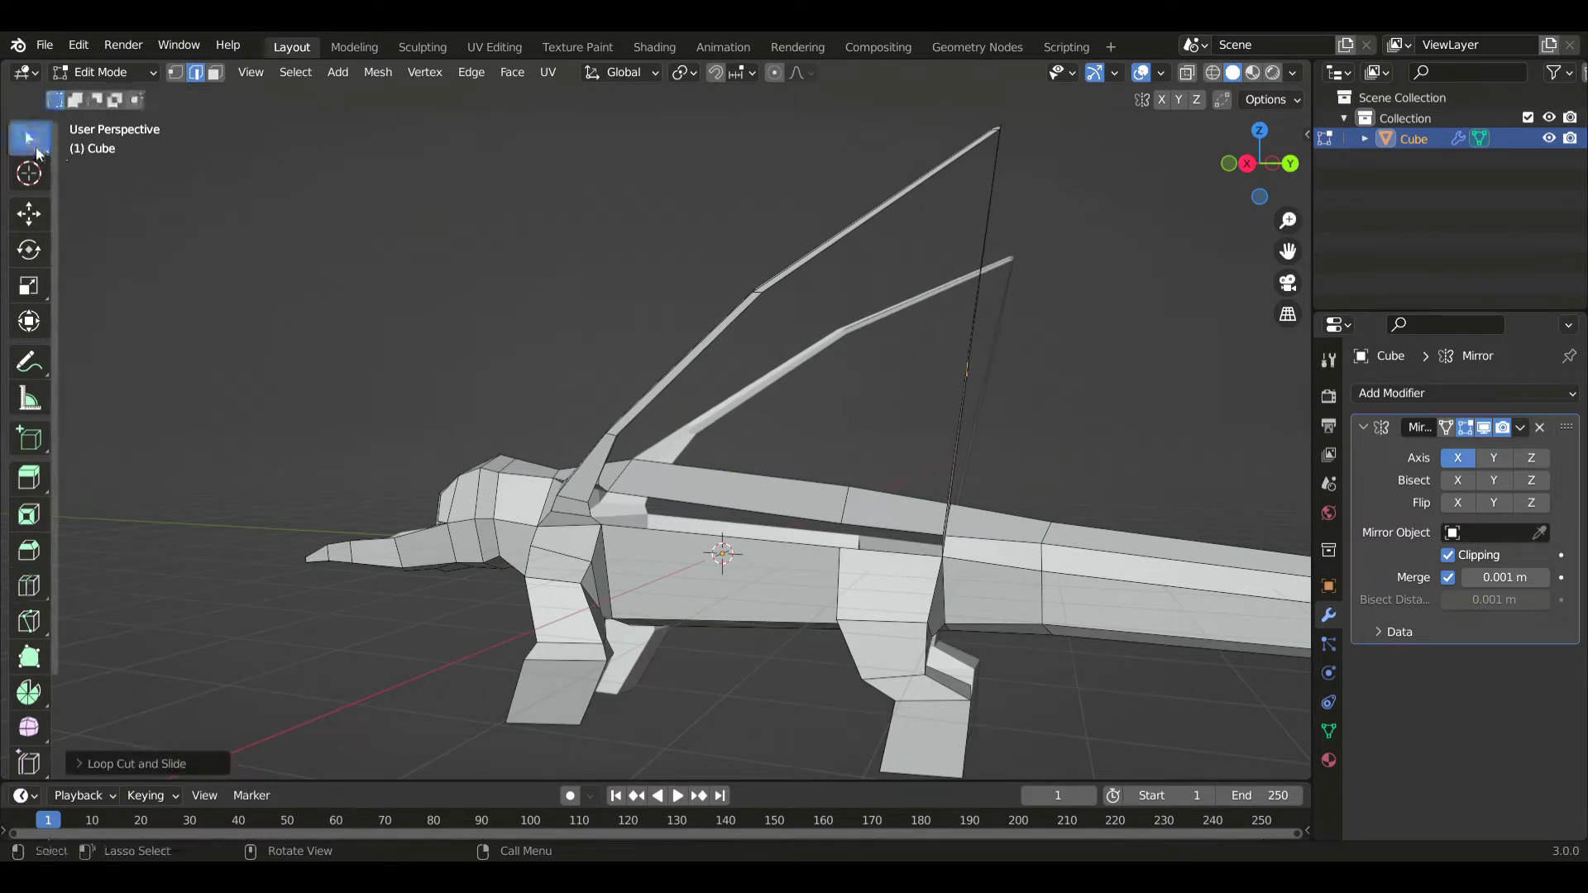
pyautogui.click(77, 765)
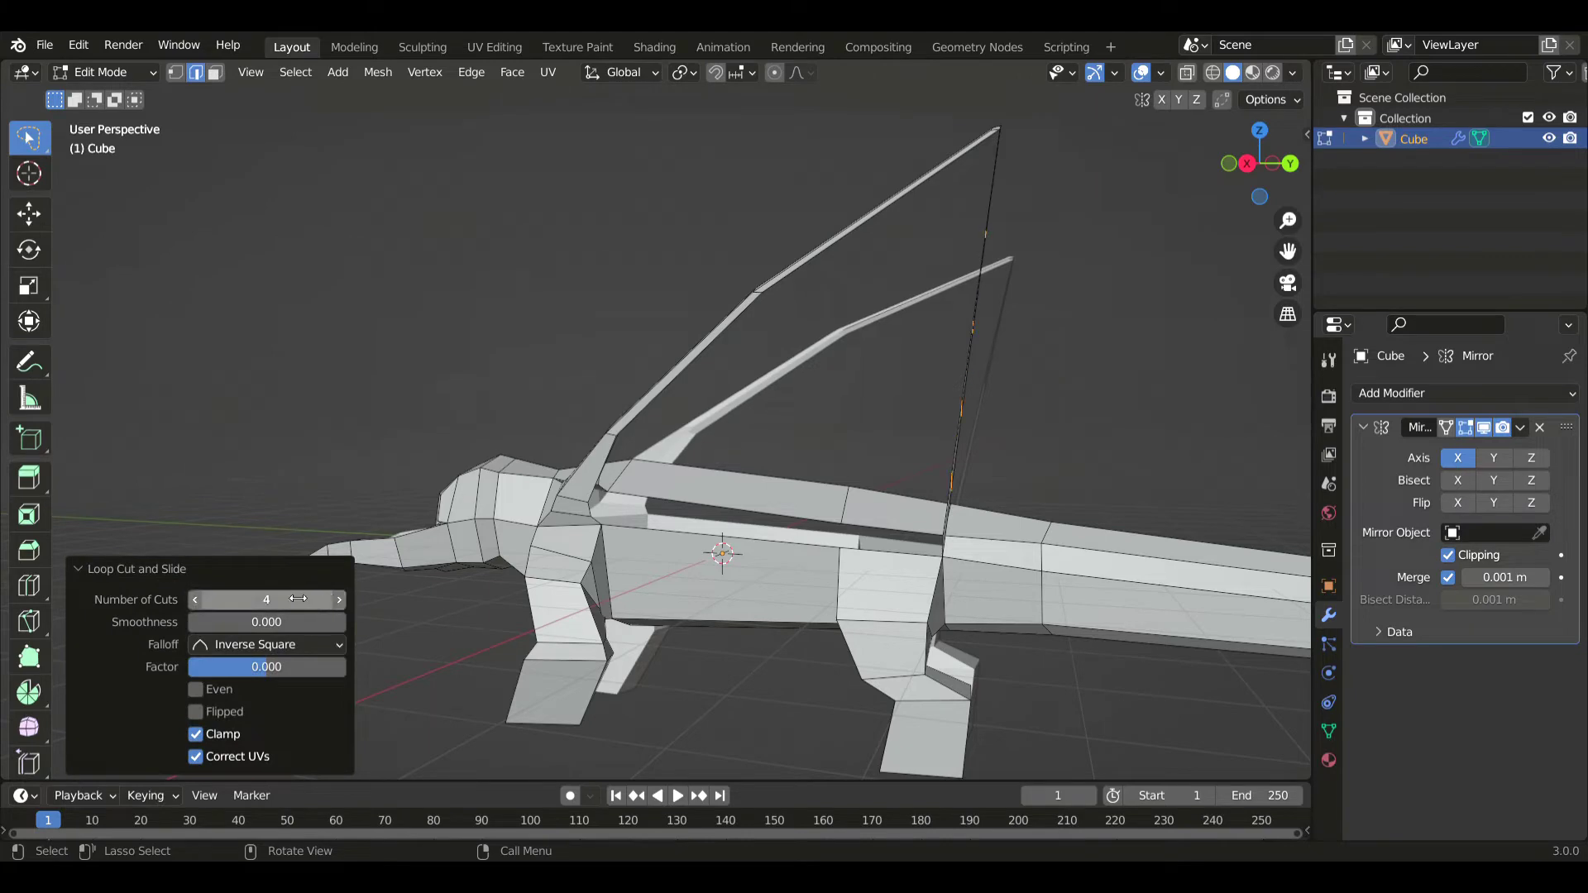
pyautogui.click(92, 571)
# - Fill a membrane face between the strip's topmost segment and the outer wing arm's edge
pyautogui.moveTo(287, 281); pyautogui.dragTo(602, 338, button='middle')
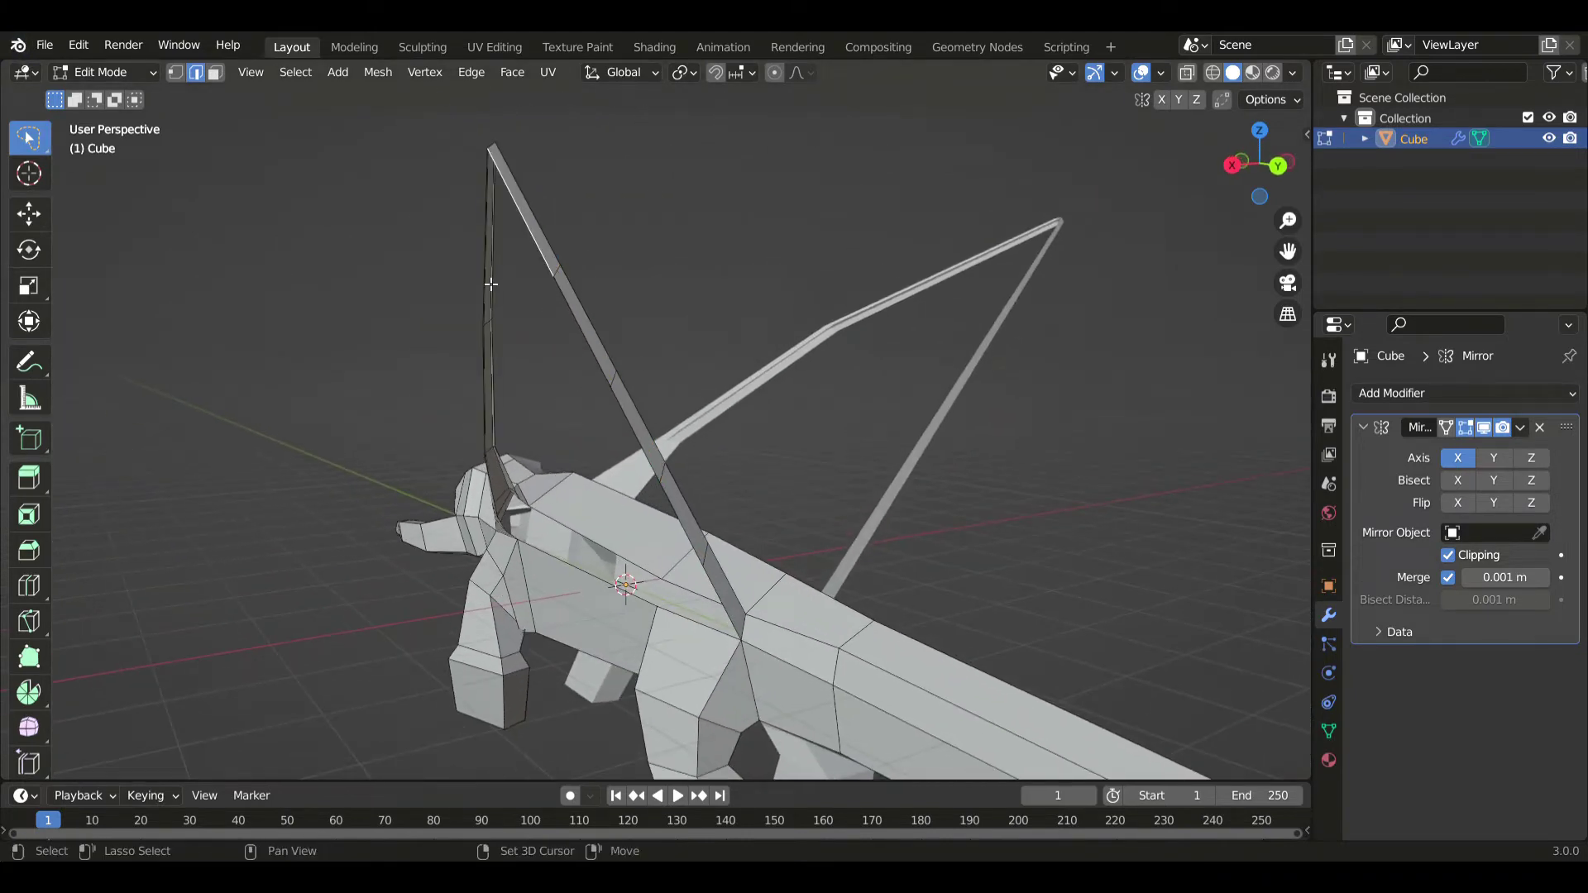
pyautogui.moveTo(541, 250); pyautogui.dragTo(800, 432, button='middle')
pyautogui.moveTo(639, 365); pyautogui.dragTo(613, 360, button='middle')
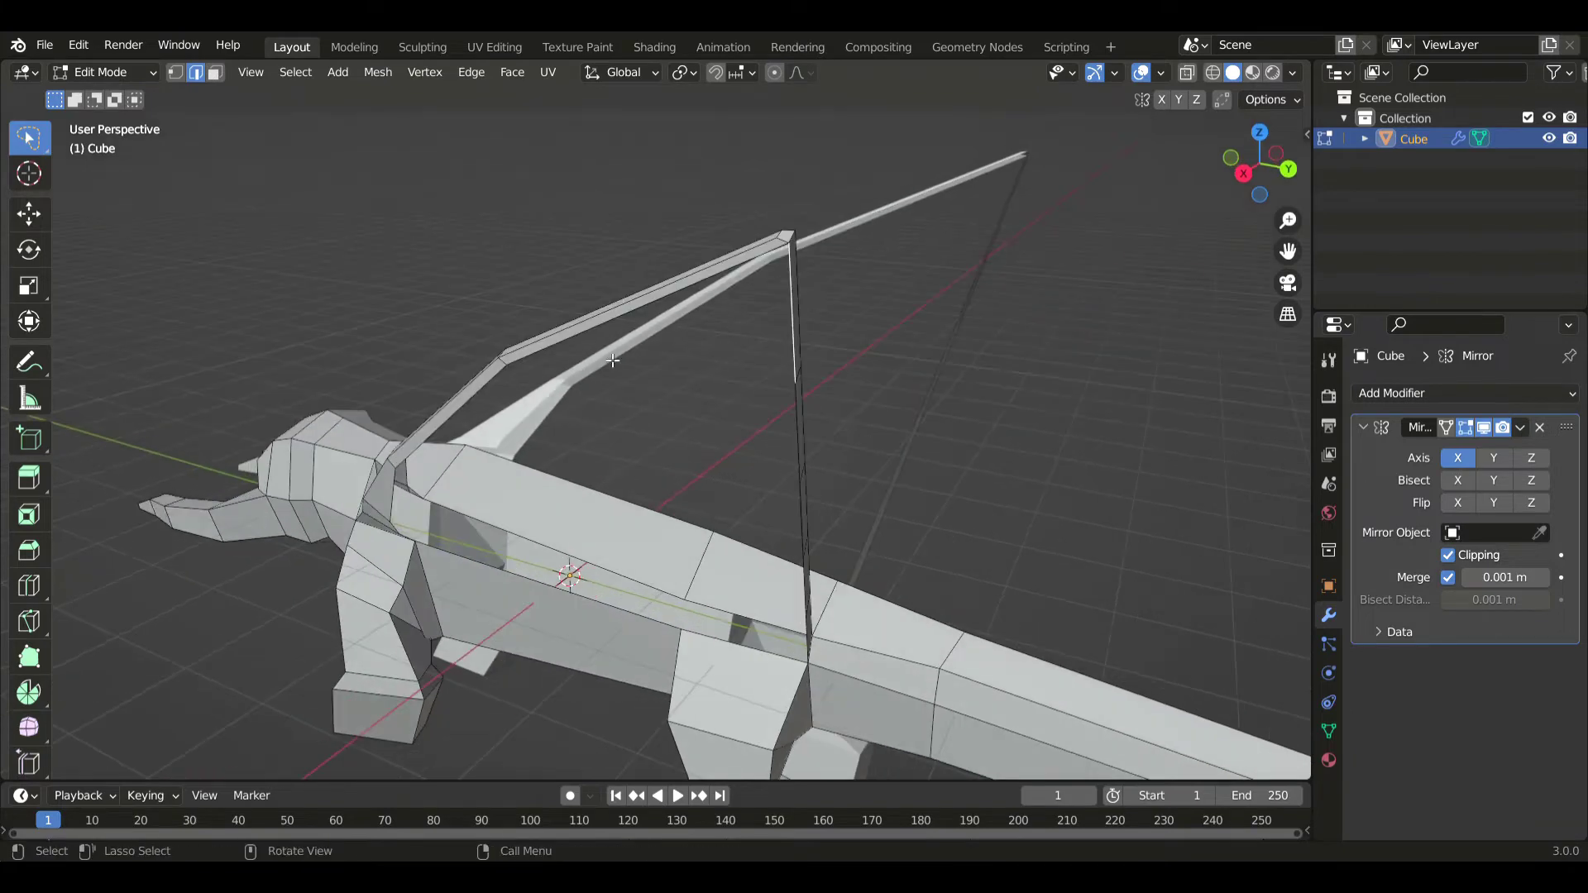
pyautogui.press('g')
pyautogui.press('x')
pyautogui.press('Escape')
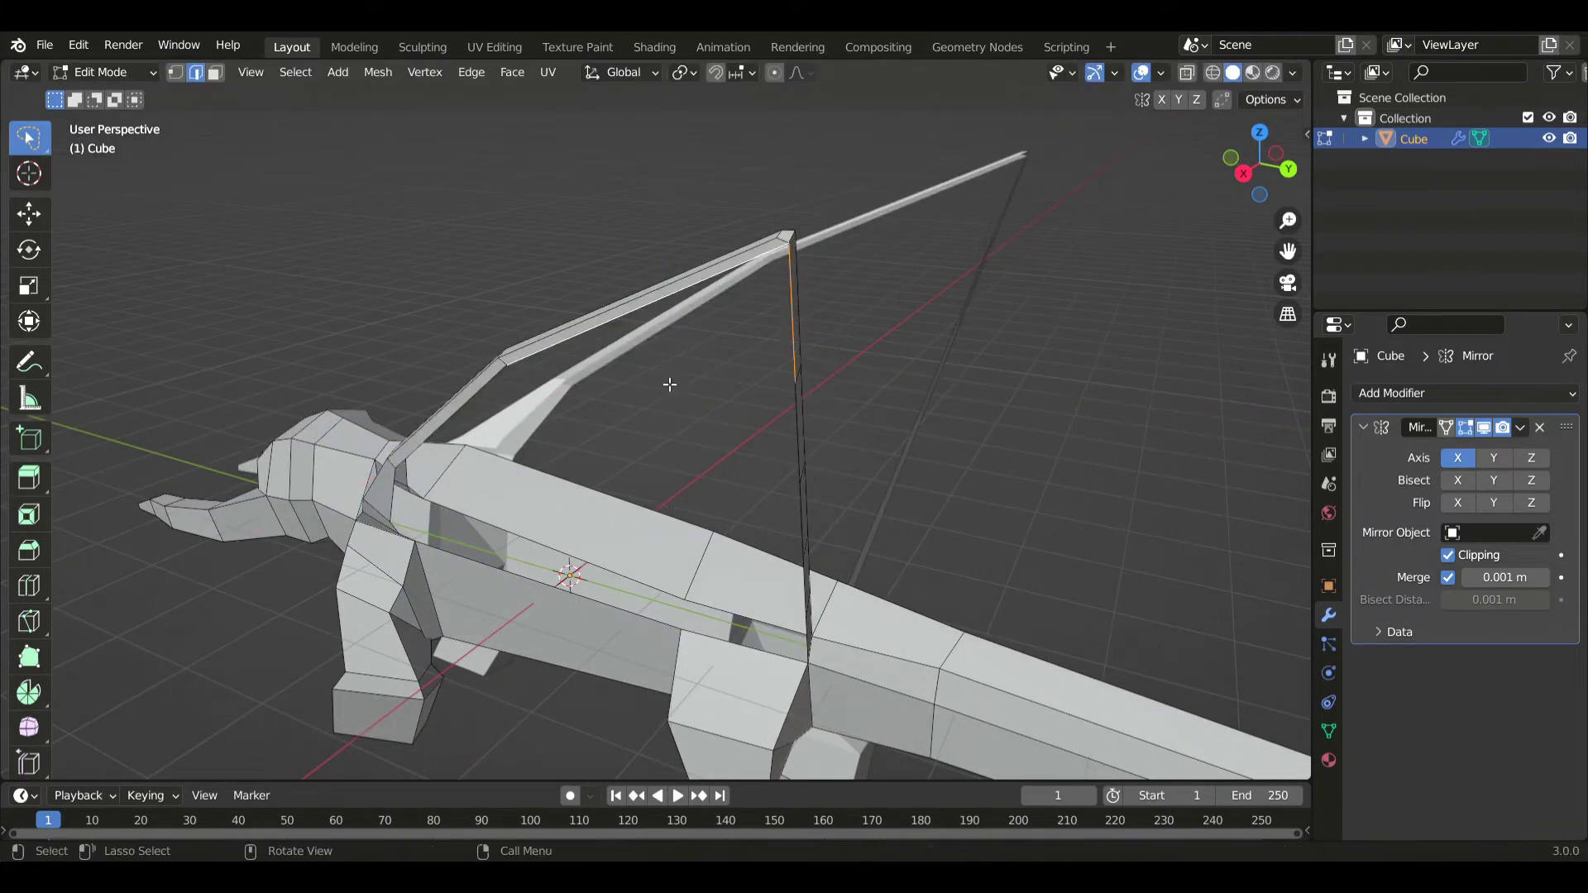
pyautogui.press('f')
# - Fill the matching face on the opposite side of the outermost membrane segment
pyautogui.moveTo(677, 442); pyautogui.dragTo(329, 310, button='middle')
pyautogui.click(355, 300)
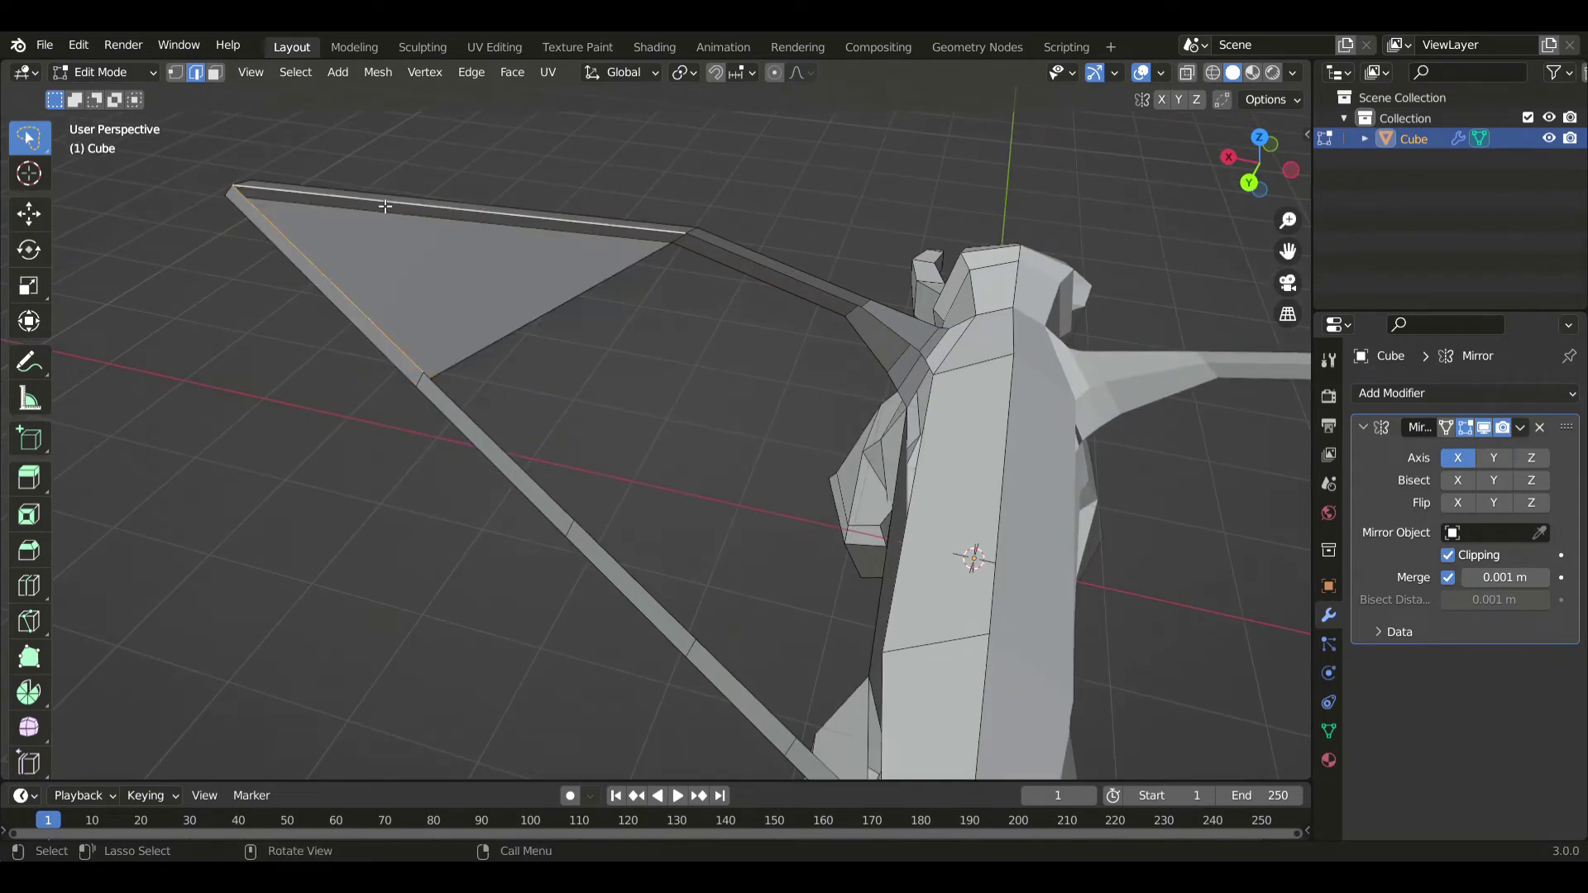
pyautogui.keyDown('shift'); pyautogui.click(386, 206); pyautogui.keyUp('shift')
pyautogui.moveTo(389, 211); pyautogui.dragTo(764, 292, button='middle')
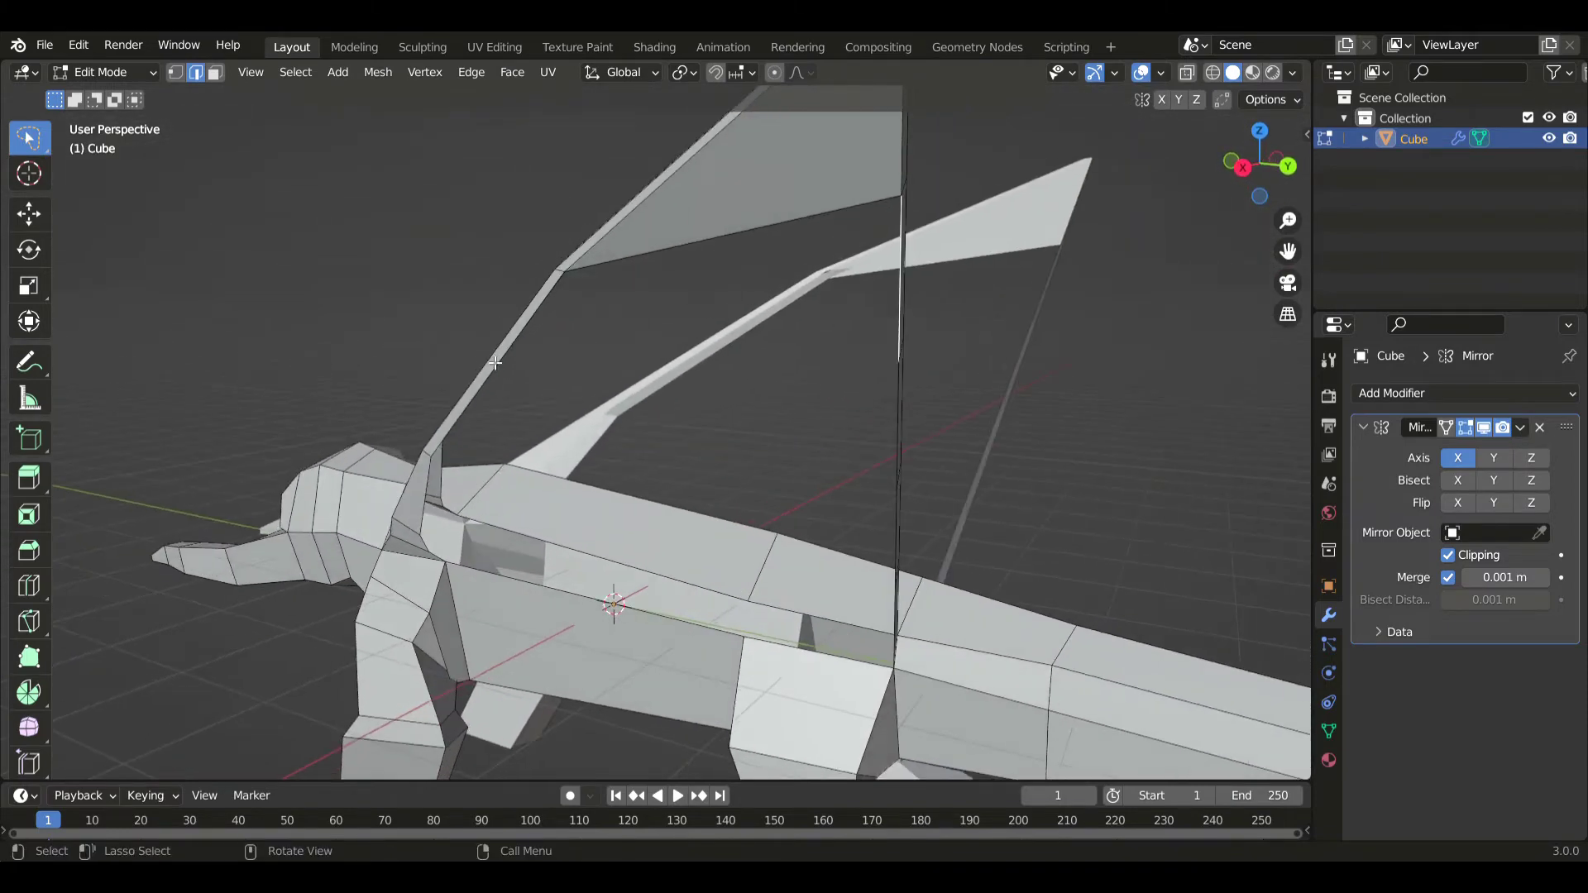
# - Fill both sides of the second membrane segment between the middle wing arm and the rear strip
pyautogui.keyDown('ctrl'); pyautogui.click(495, 363); pyautogui.keyUp('ctrl')
pyautogui.press('f')
pyautogui.moveTo(720, 345); pyautogui.dragTo(541, 395, button='middle')
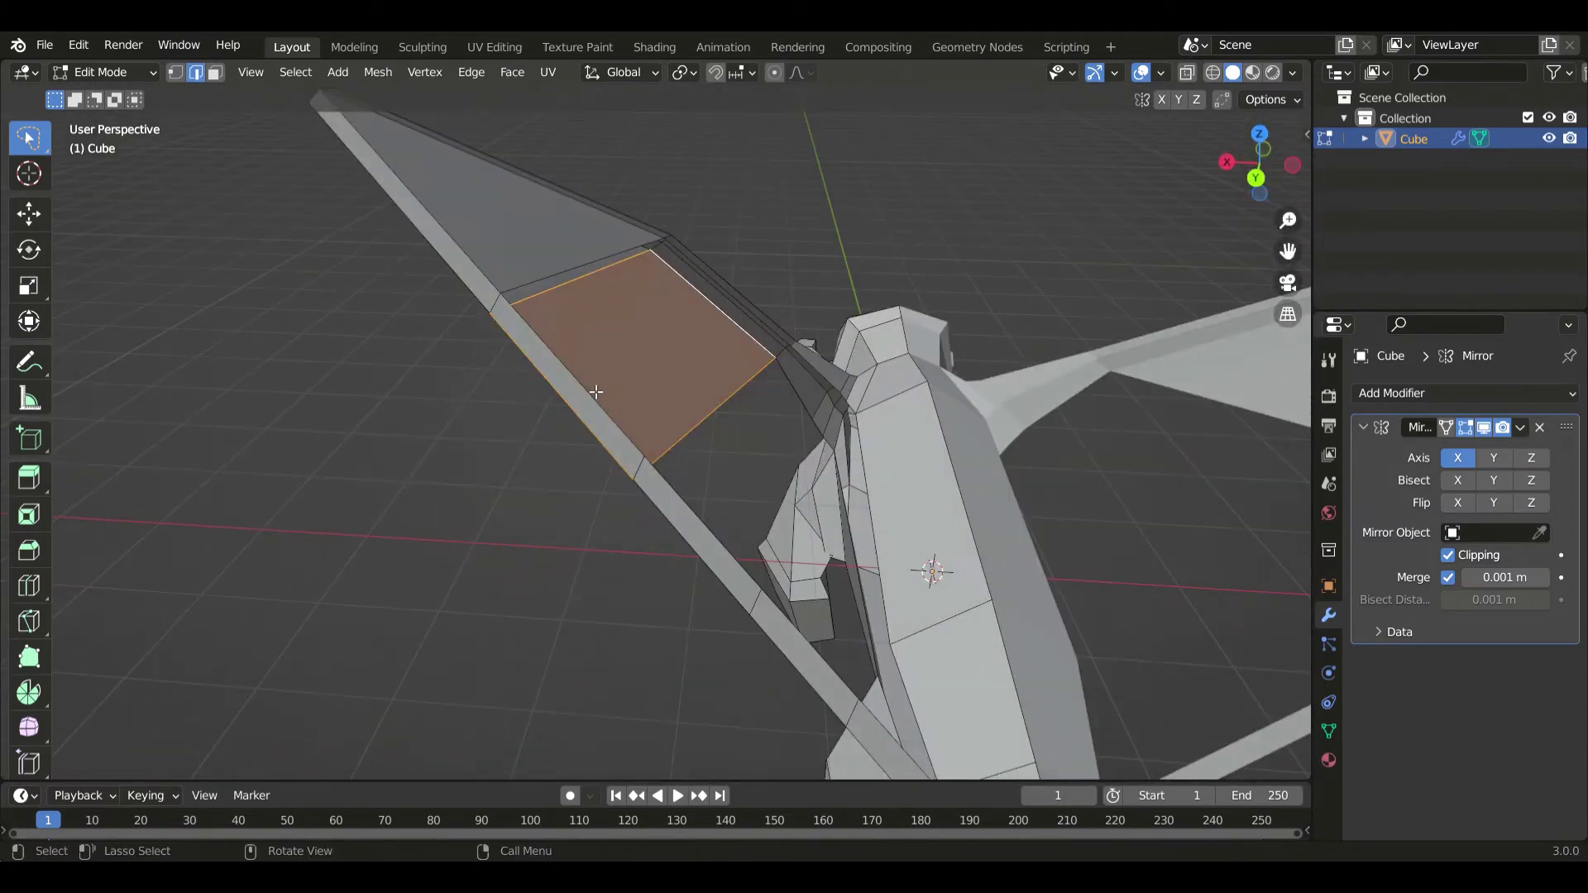
pyautogui.click(596, 392)
pyautogui.keyDown('ctrl'); pyautogui.click(718, 282); pyautogui.keyUp('ctrl')
pyautogui.moveTo(721, 279); pyautogui.dragTo(801, 292, button='middle')
pyautogui.hotkey('ctrl', 'z')
pyautogui.keyDown('ctrl'); pyautogui.click(737, 252); pyautogui.keyUp('ctrl')
pyautogui.press('f')
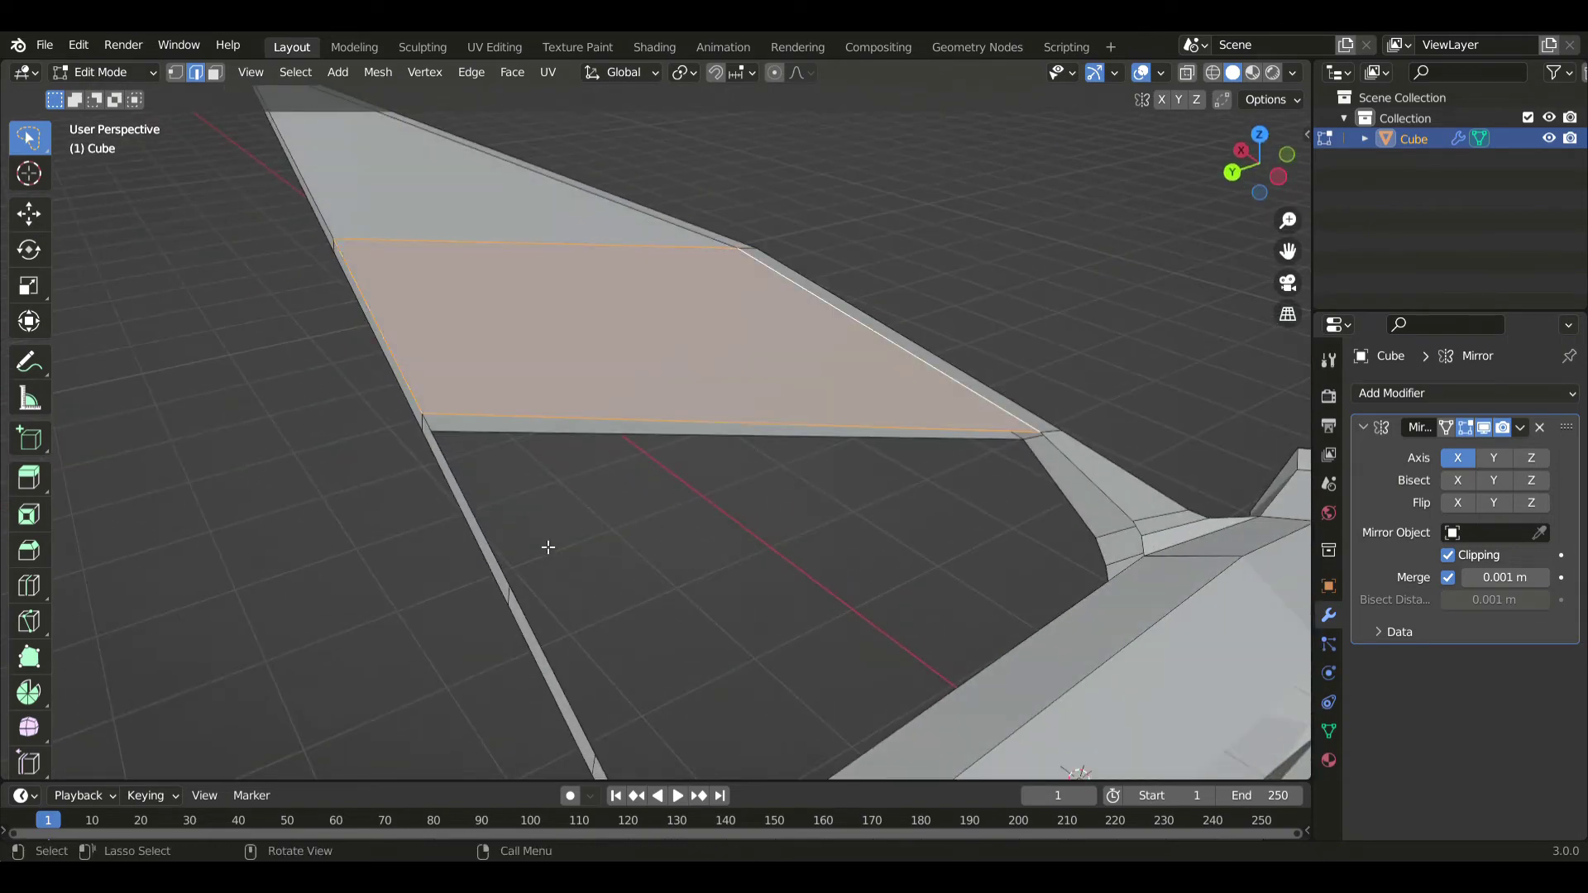
# - Fill both sides of the third membrane segment between the wing arm's base section and the rear strip
pyautogui.click(488, 522)
pyautogui.keyDown('ctrl'); pyautogui.click(1090, 476); pyautogui.keyUp('ctrl')
pyautogui.press('f')
pyautogui.moveTo(710, 489); pyautogui.dragTo(886, 451, button='middle')
pyautogui.click(866, 435)
pyautogui.keyDown('ctrl'); pyautogui.click(568, 483); pyautogui.keyUp('ctrl')
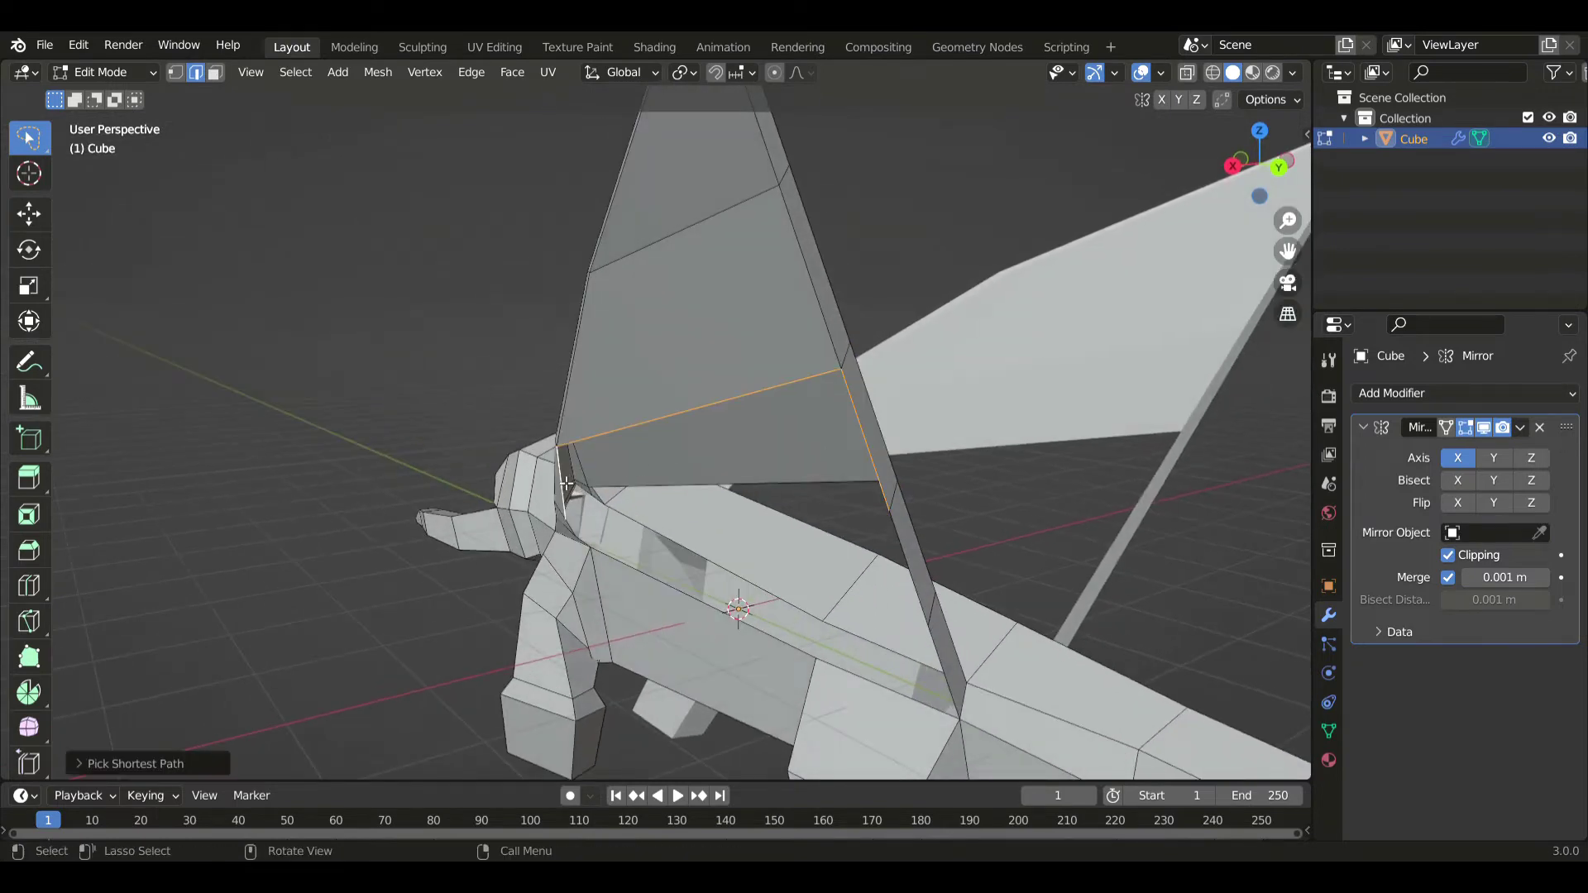
pyautogui.press('f')
pyautogui.moveTo(622, 504); pyautogui.dragTo(689, 468, button='middle')
pyautogui.keyDown('shift'); pyautogui.moveTo(636, 522); pyautogui.dragTo(672, 437, button='middle'); pyautogui.keyUp('shift')
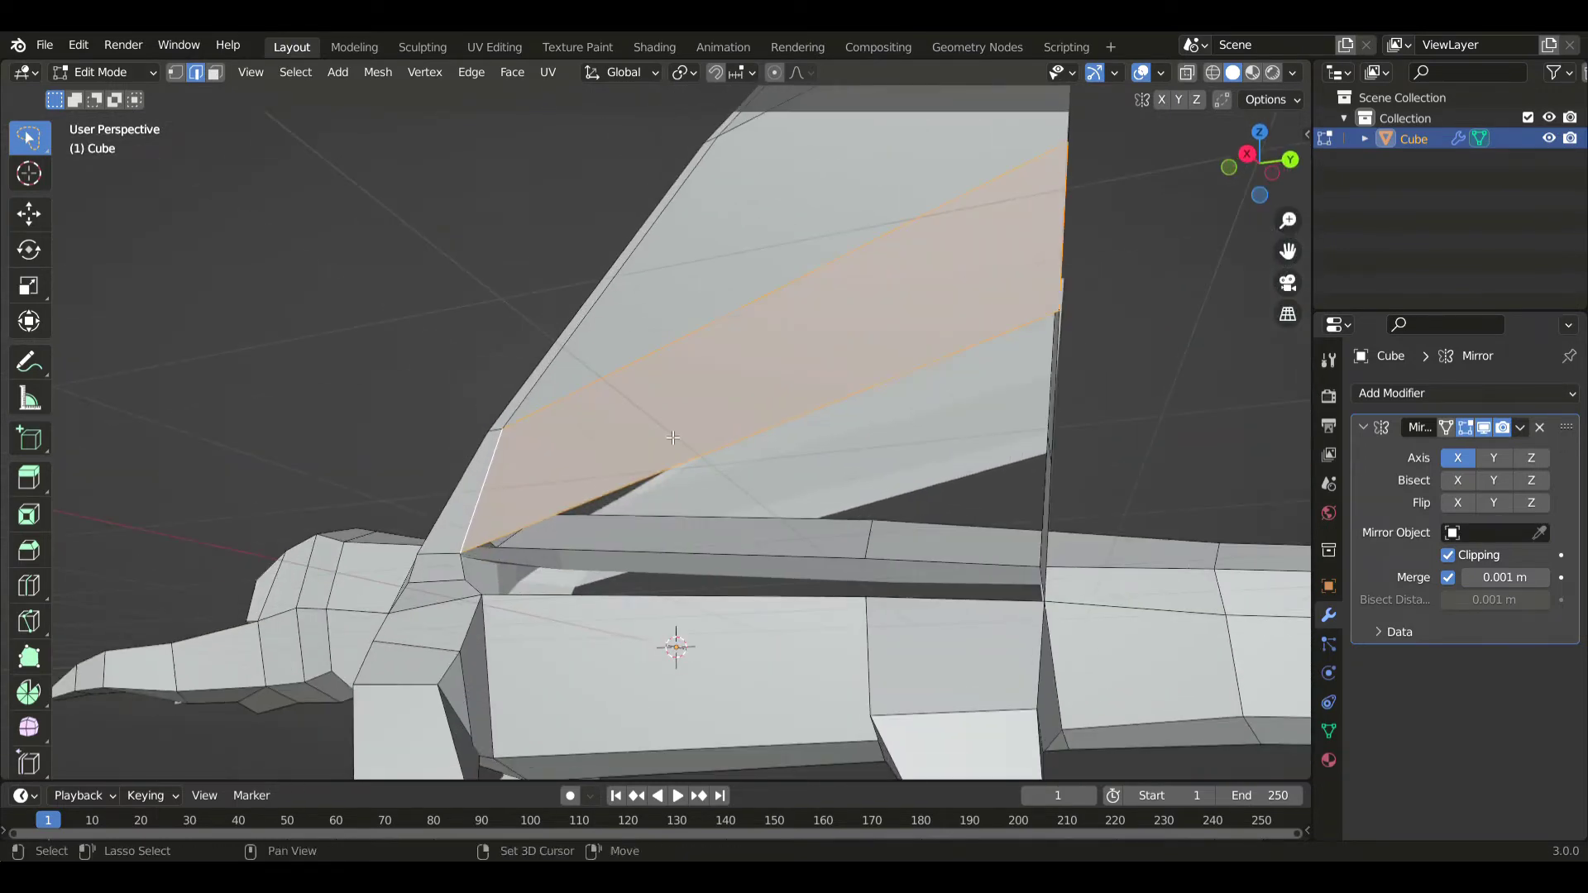
# - Fill both sides of the fourth membrane segment between the wing root and the rear strip
pyautogui.click(470, 567)
pyautogui.keyDown('ctrl'); pyautogui.click(1036, 436); pyautogui.keyUp('ctrl')
pyautogui.moveTo(1037, 436); pyautogui.dragTo(966, 443, button='middle')
pyautogui.hotkey('ctrl', 'z')
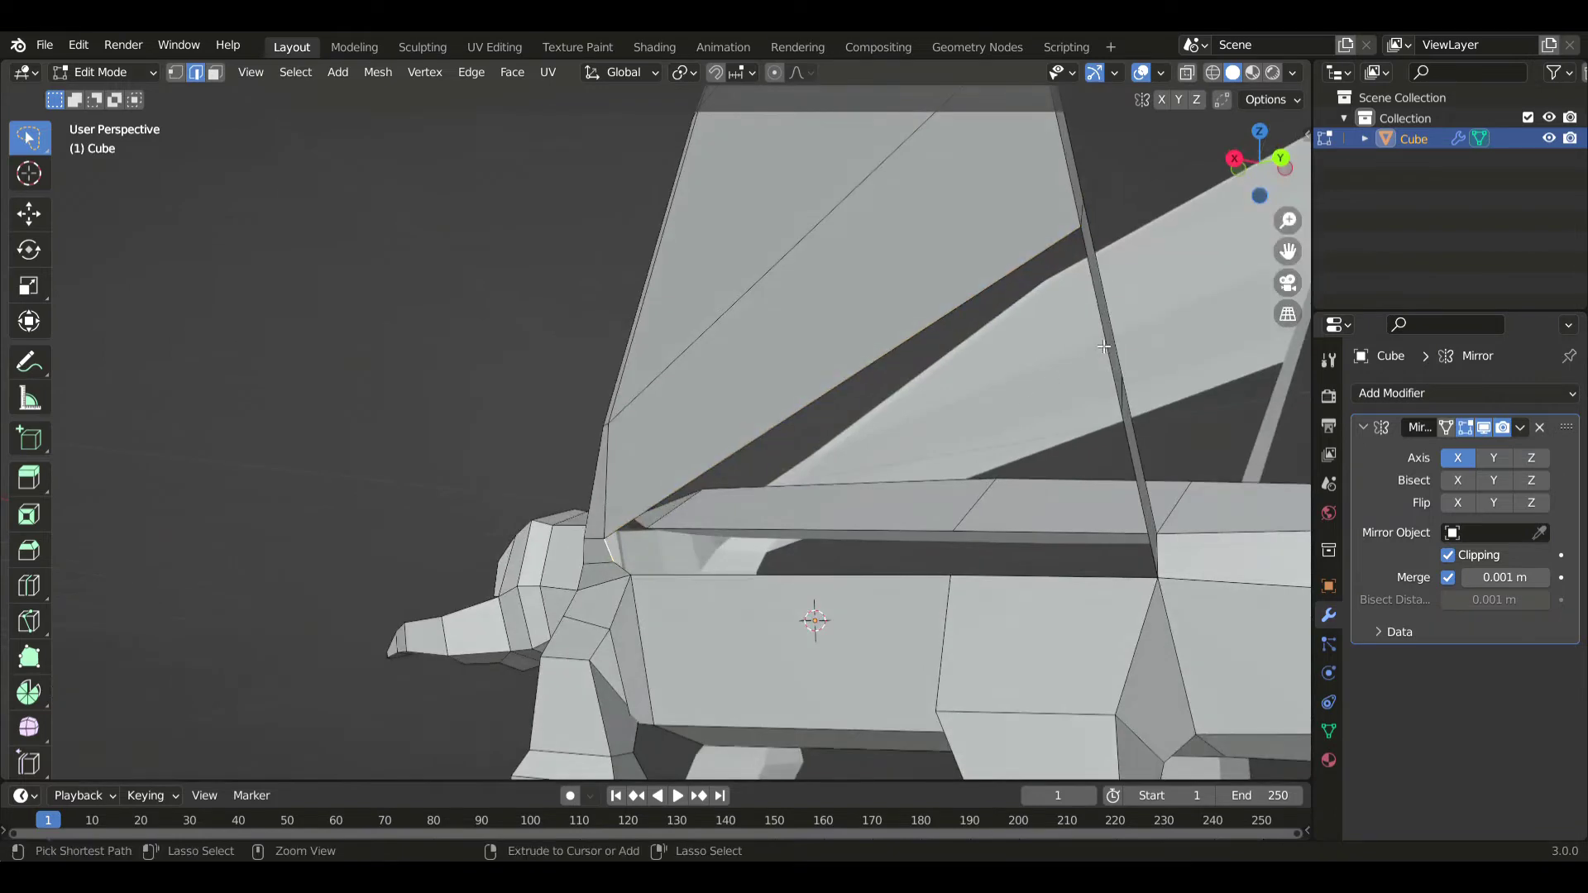
pyautogui.keyDown('ctrl'); pyautogui.click(1104, 346); pyautogui.keyUp('ctrl')
pyautogui.press('f')
pyautogui.moveTo(1105, 346); pyautogui.dragTo(605, 502, button='middle')
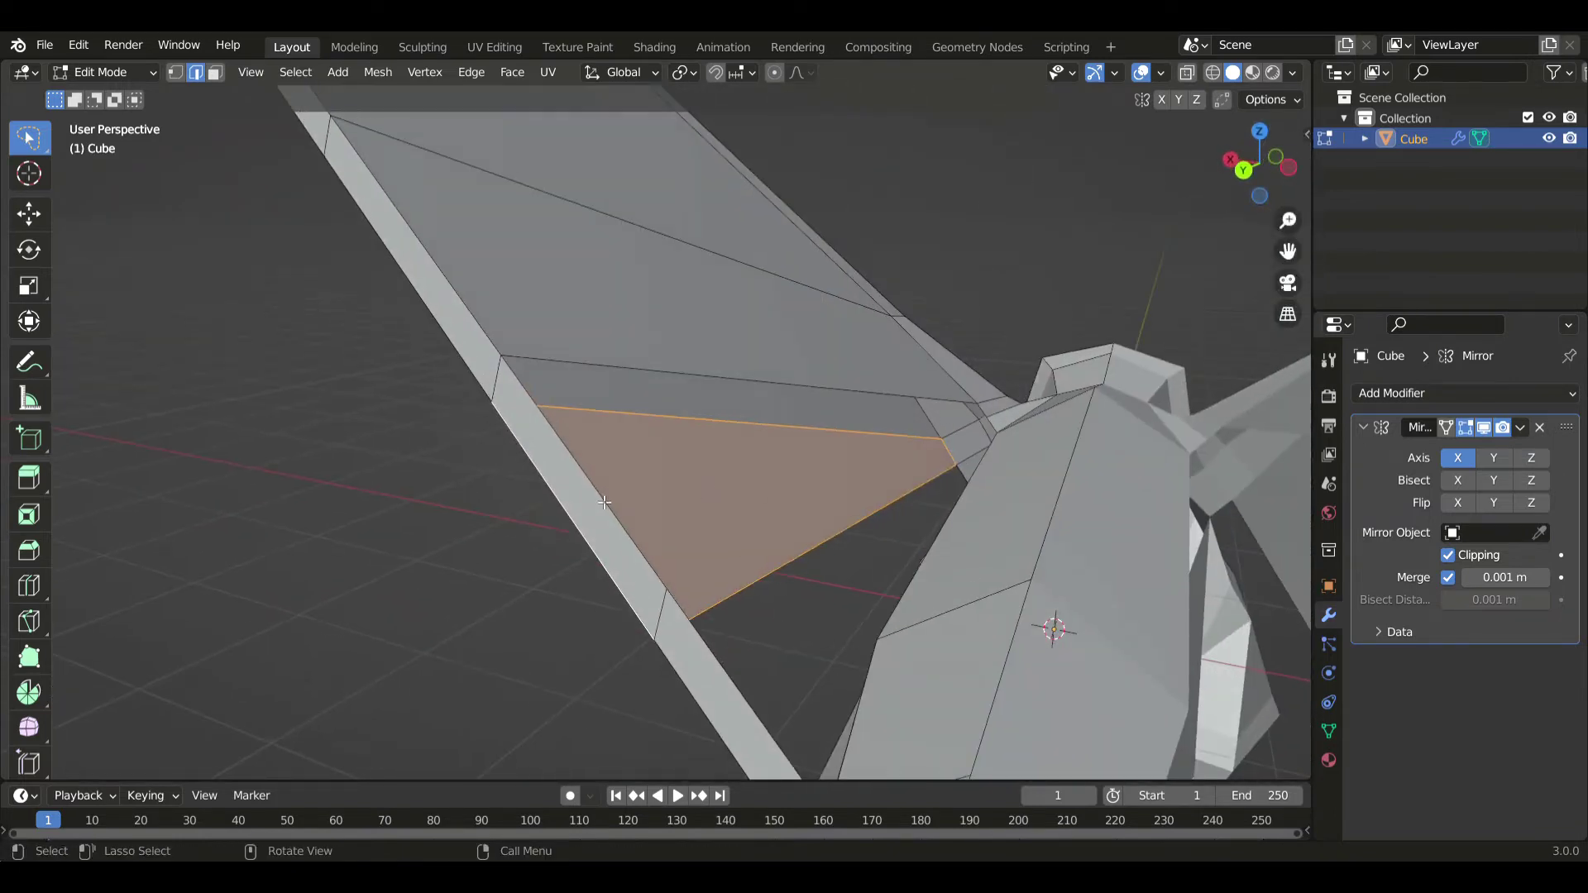
pyautogui.click(605, 502)
pyautogui.keyDown('ctrl'); pyautogui.click(984, 416); pyautogui.keyUp('ctrl')
pyautogui.press('f')
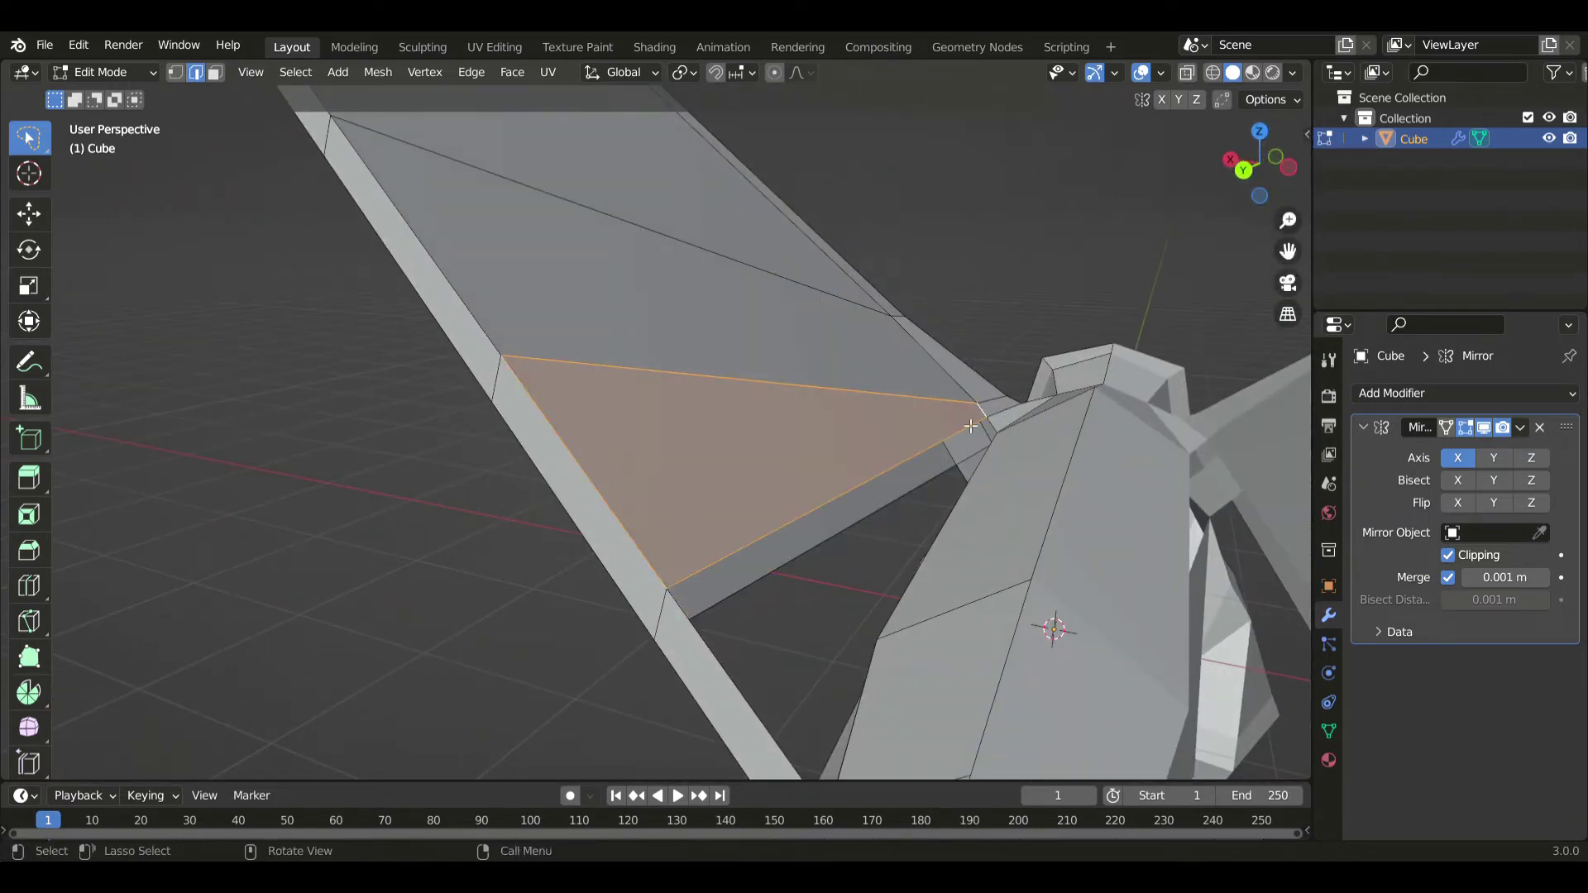
# - Close the last membrane segment on both sides, joining the strip's lowest segment to the back and flank edges
pyautogui.click(719, 655)
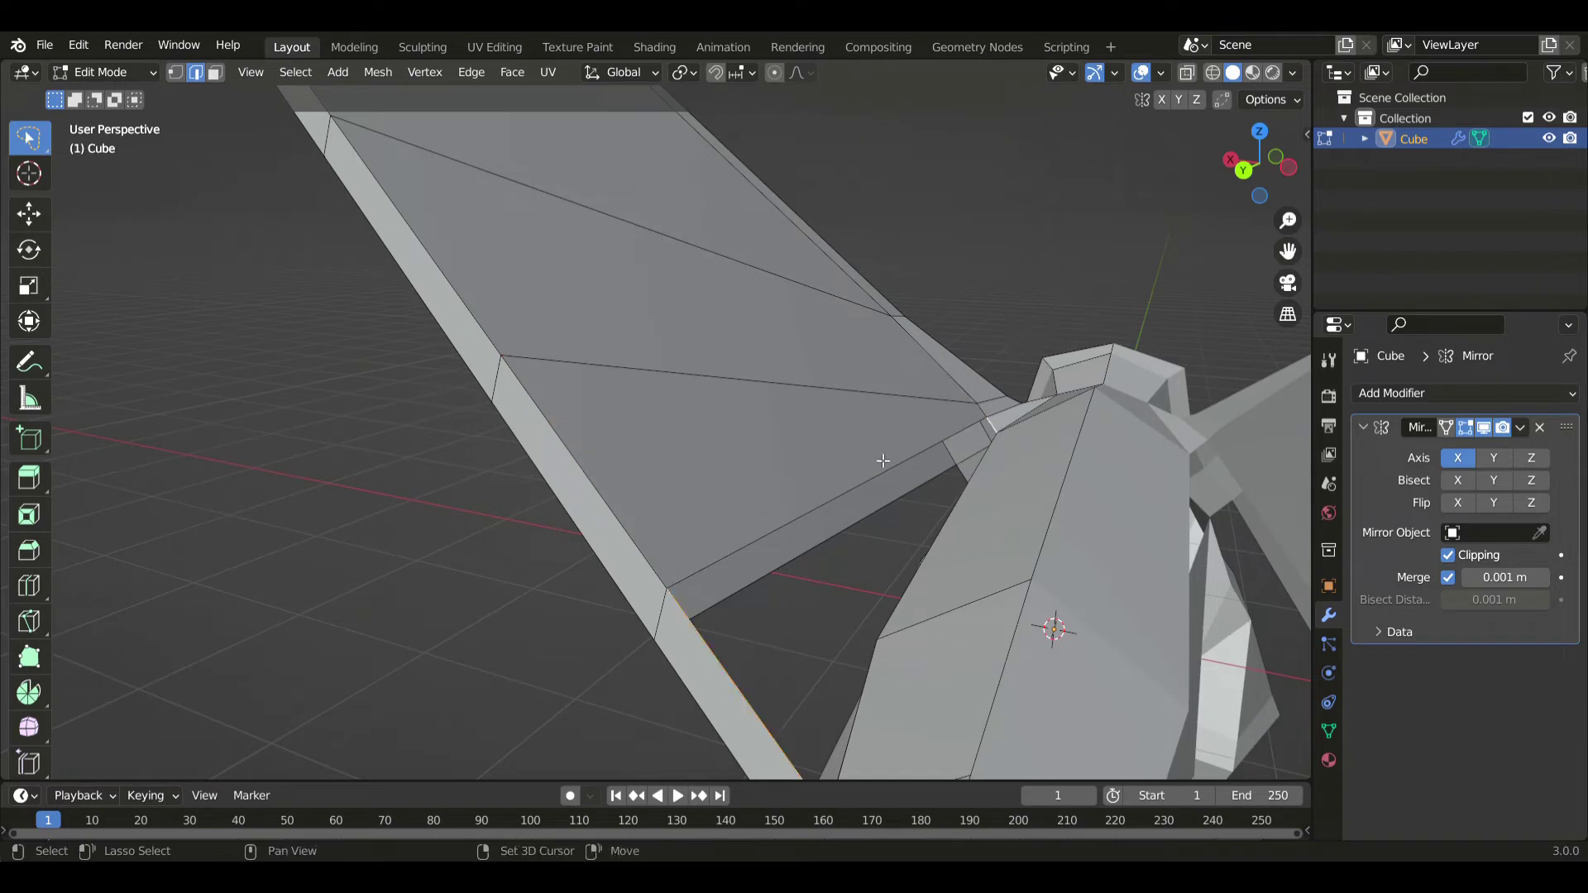
pyautogui.moveTo(829, 549); pyautogui.dragTo(1145, 456, button='middle')
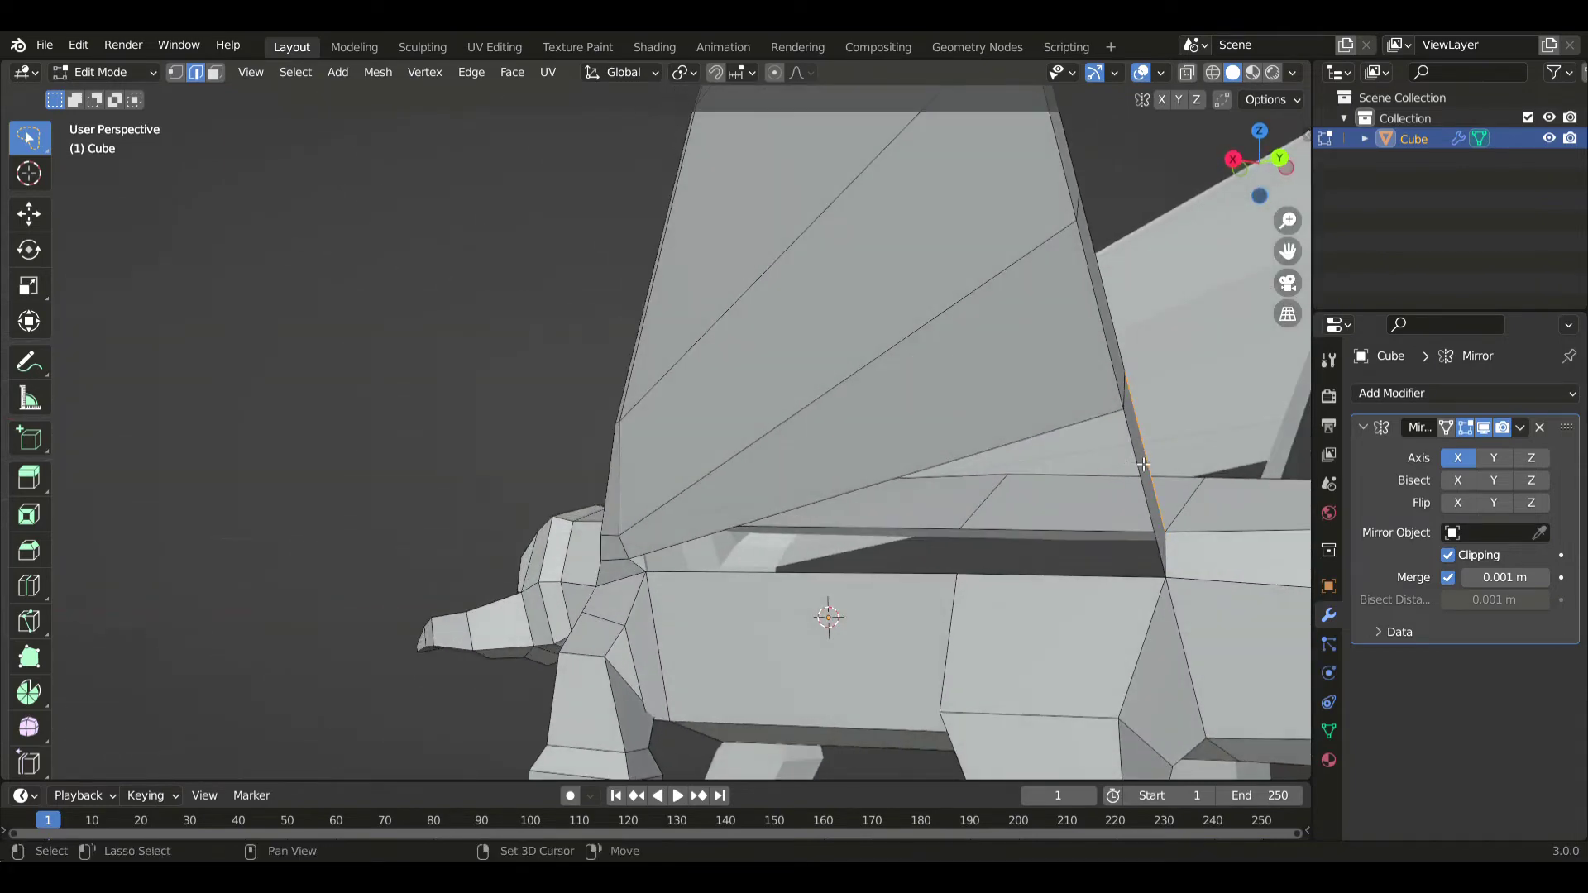
pyautogui.press('f')
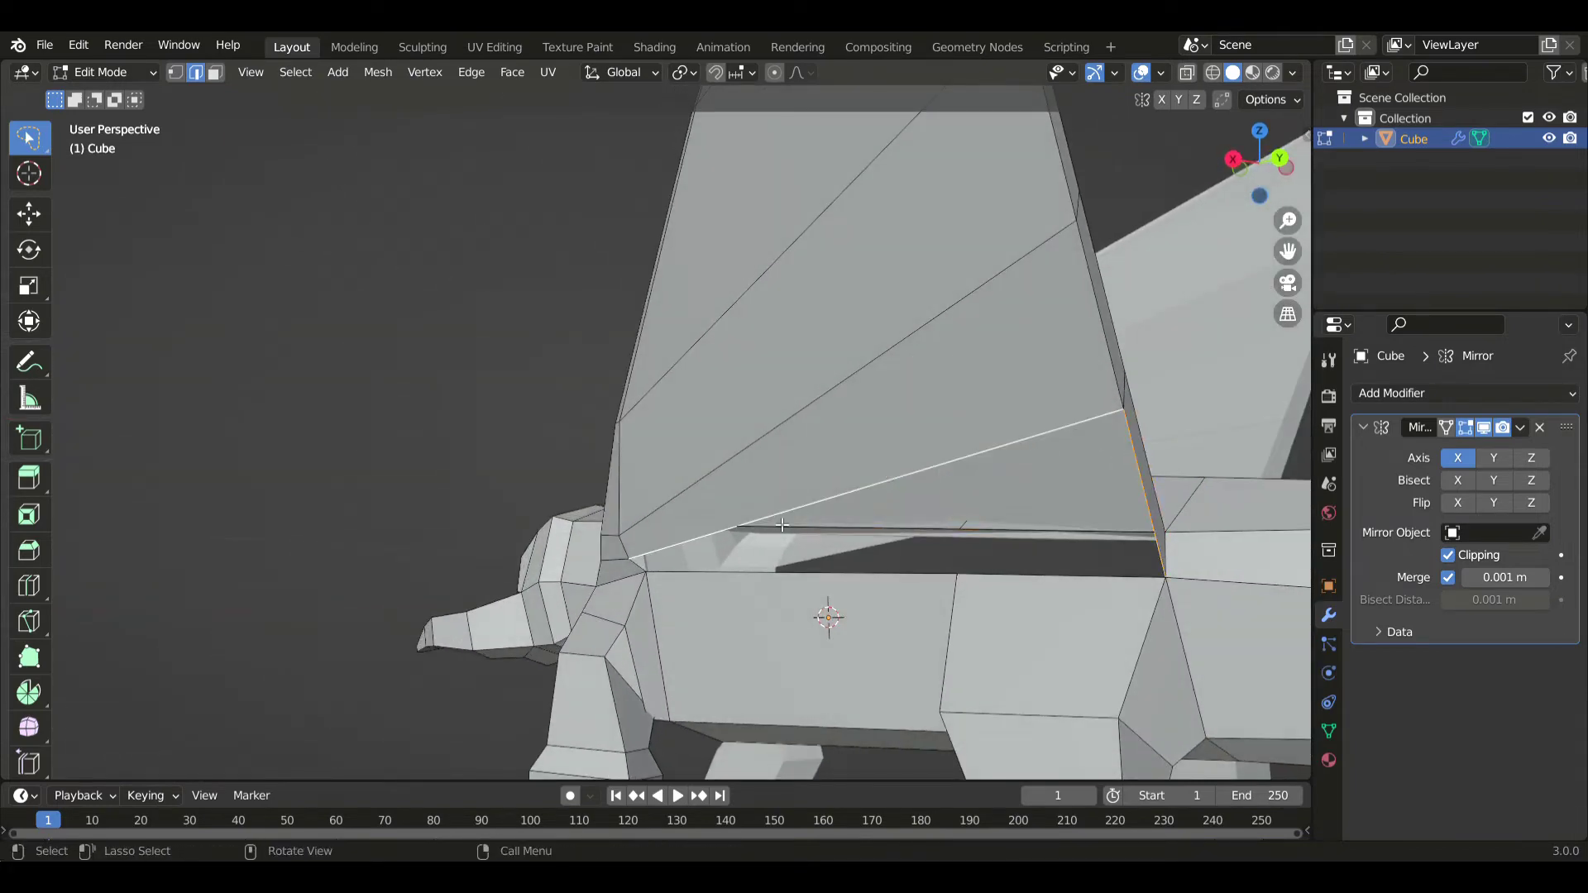
pyautogui.press('f')
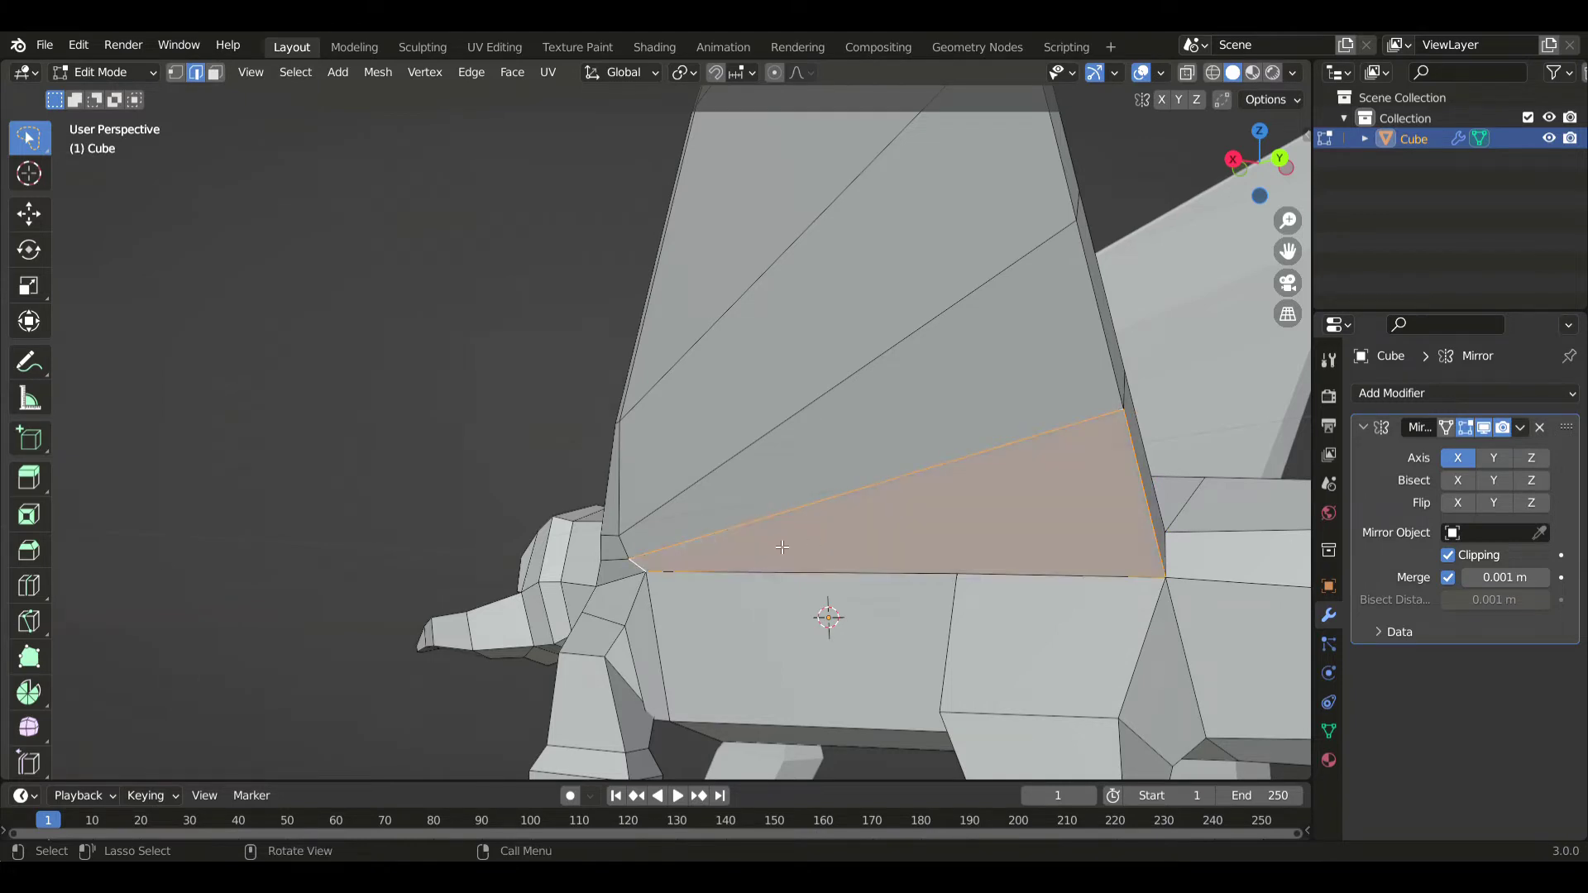
# - Add a loop cut down the middle of the wing membrane on both of its sides
pyautogui.click(29, 585)
pyautogui.click(827, 391)
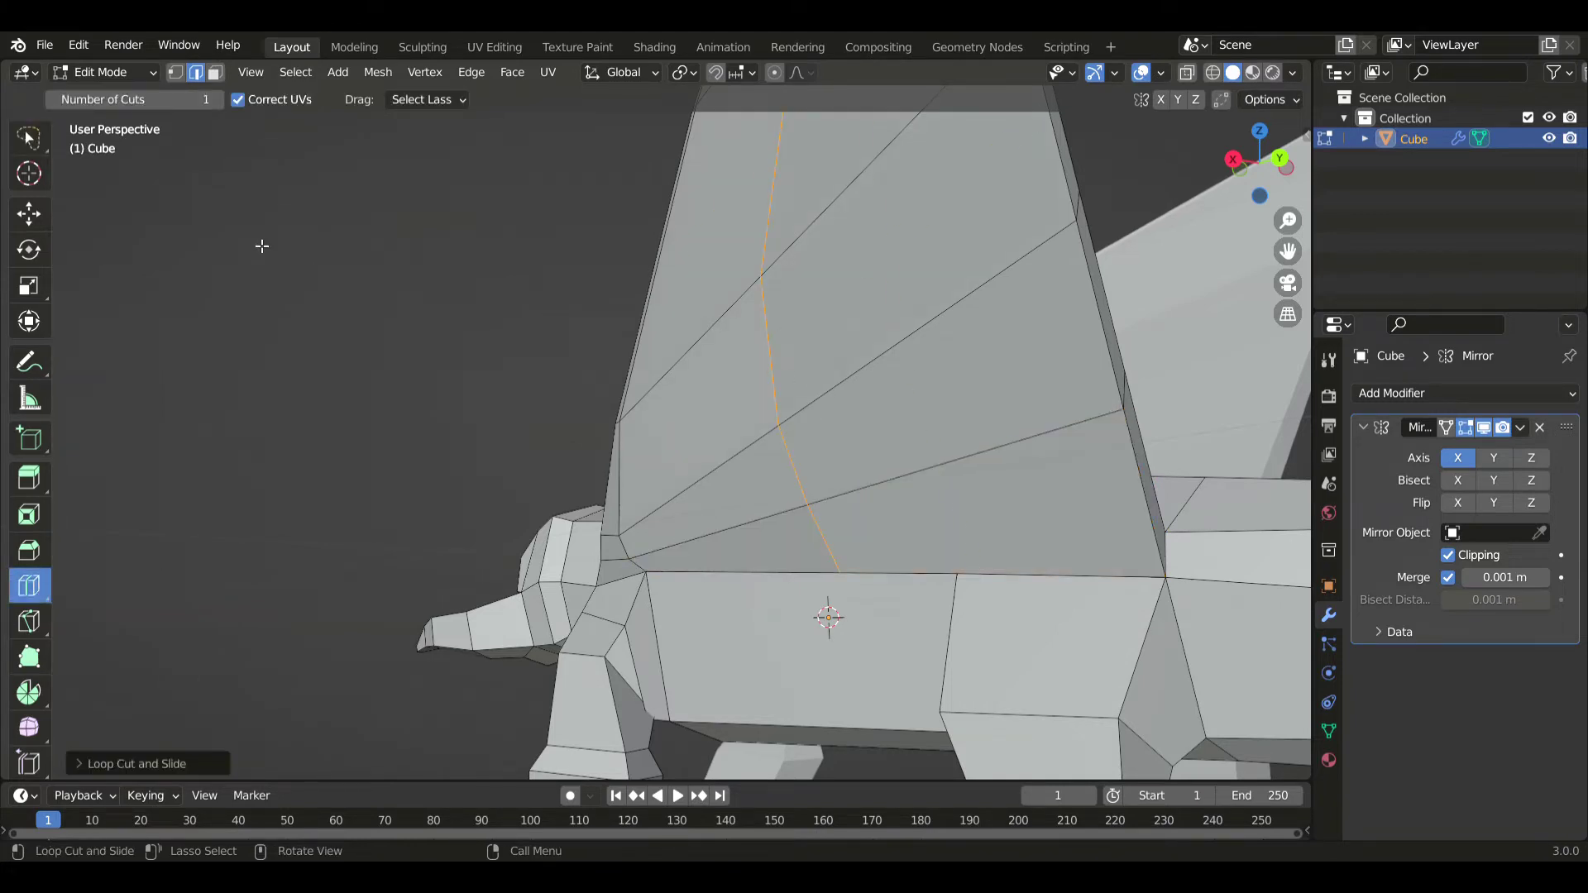
pyautogui.moveTo(643, 300); pyautogui.dragTo(605, 339, button='middle')
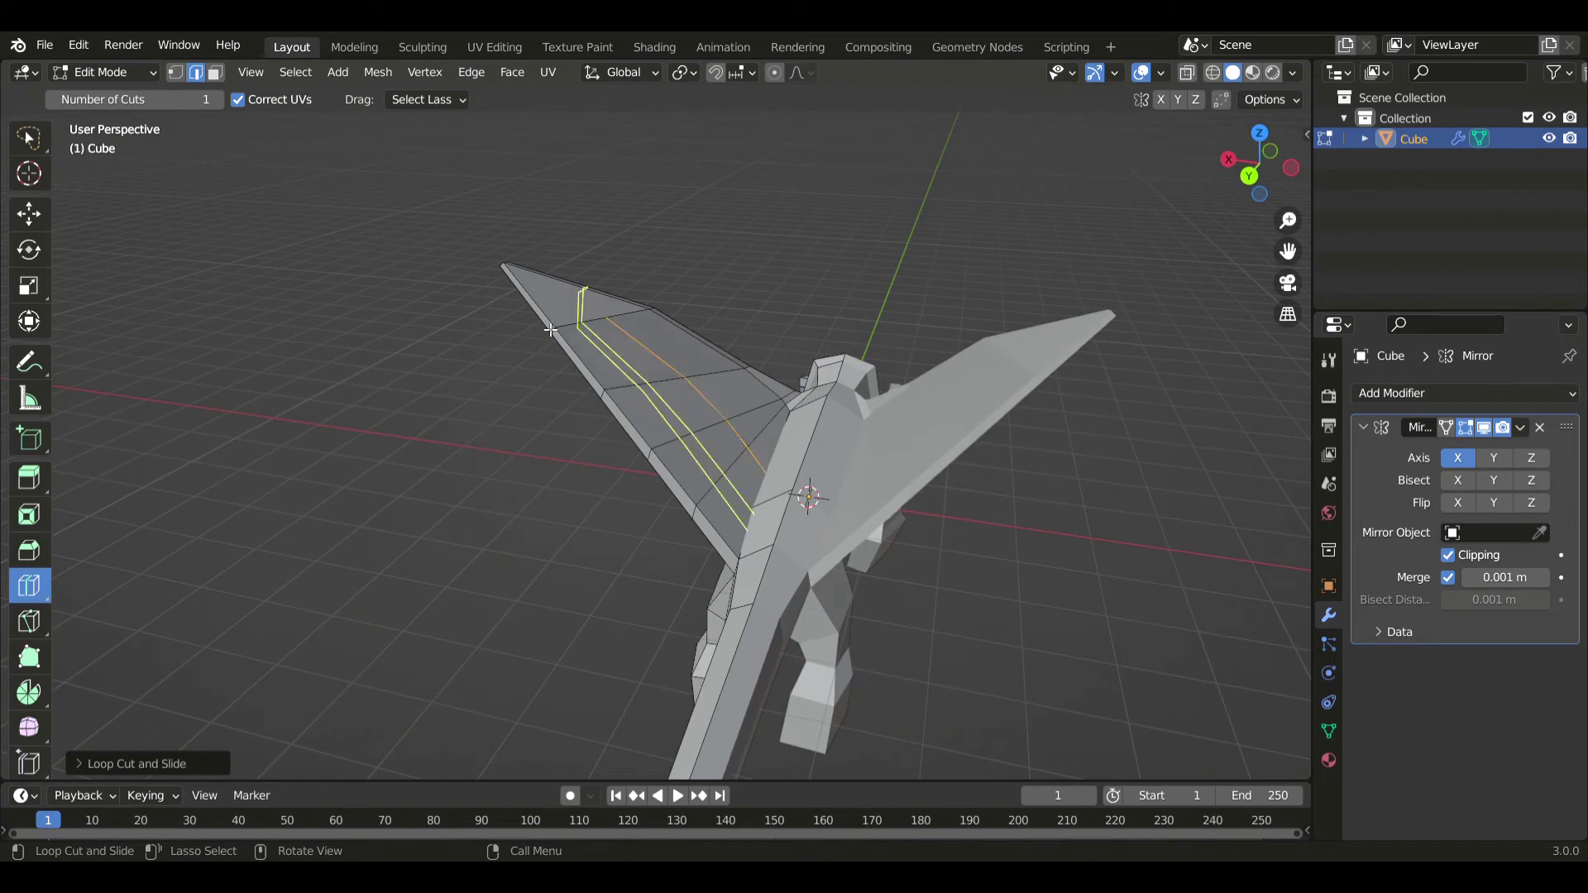
pyautogui.click(31, 139)
# - Merge the new loop's lowest vertex on the membrane's back-facing side with the adjacent body vertex
pyautogui.scroll(3, 732, 386)
pyautogui.press('1')
pyautogui.hotkey('alt', 'z')
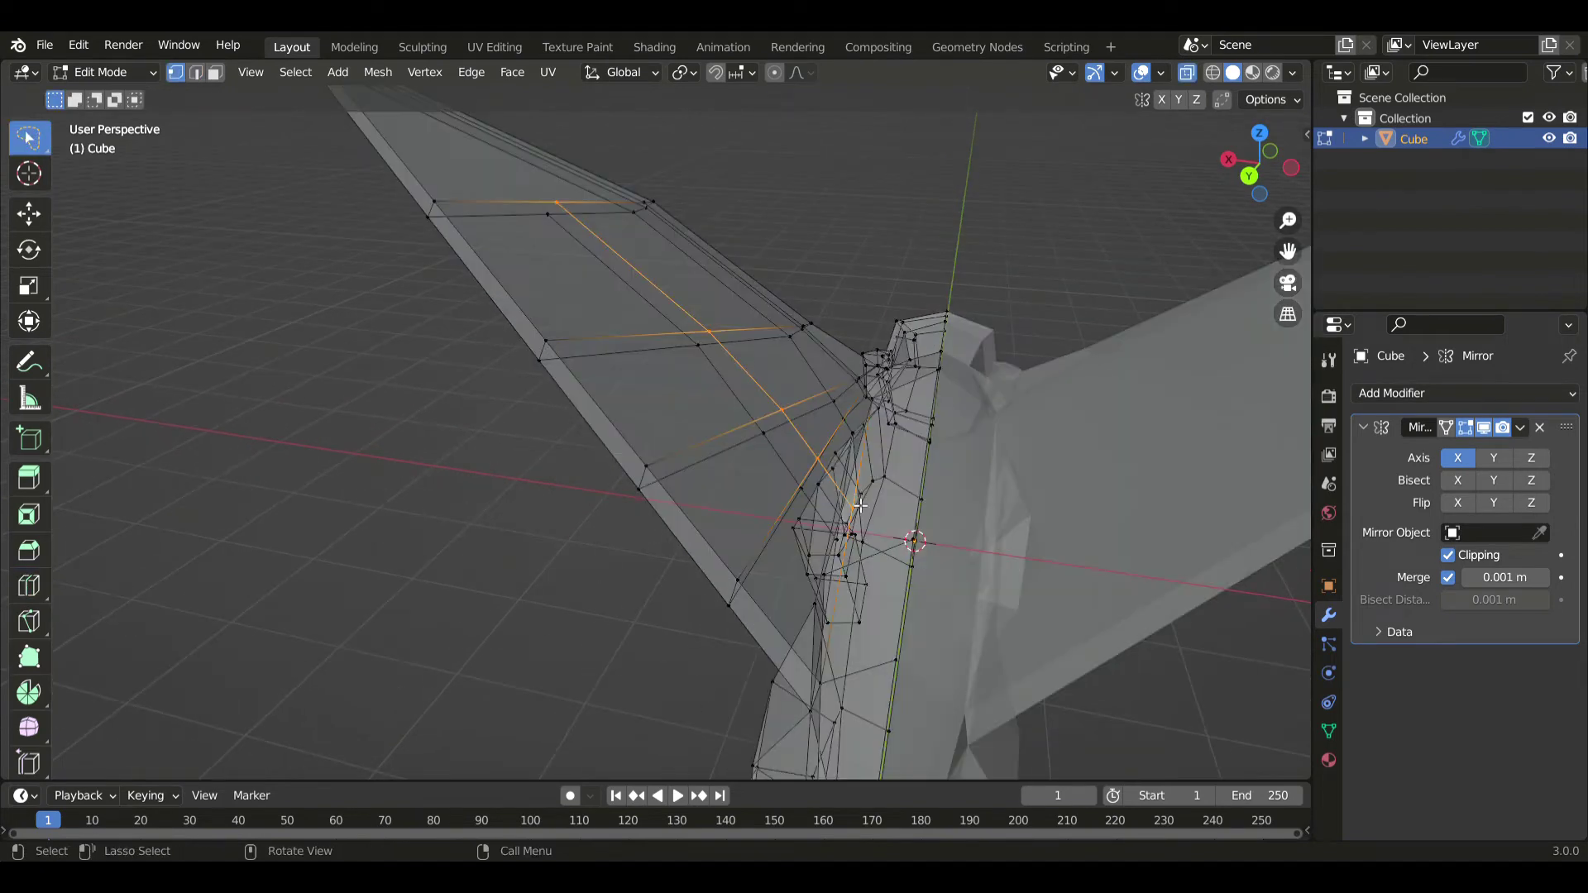
pyautogui.click(861, 506)
pyautogui.moveTo(860, 506); pyautogui.dragTo(828, 565, button='middle')
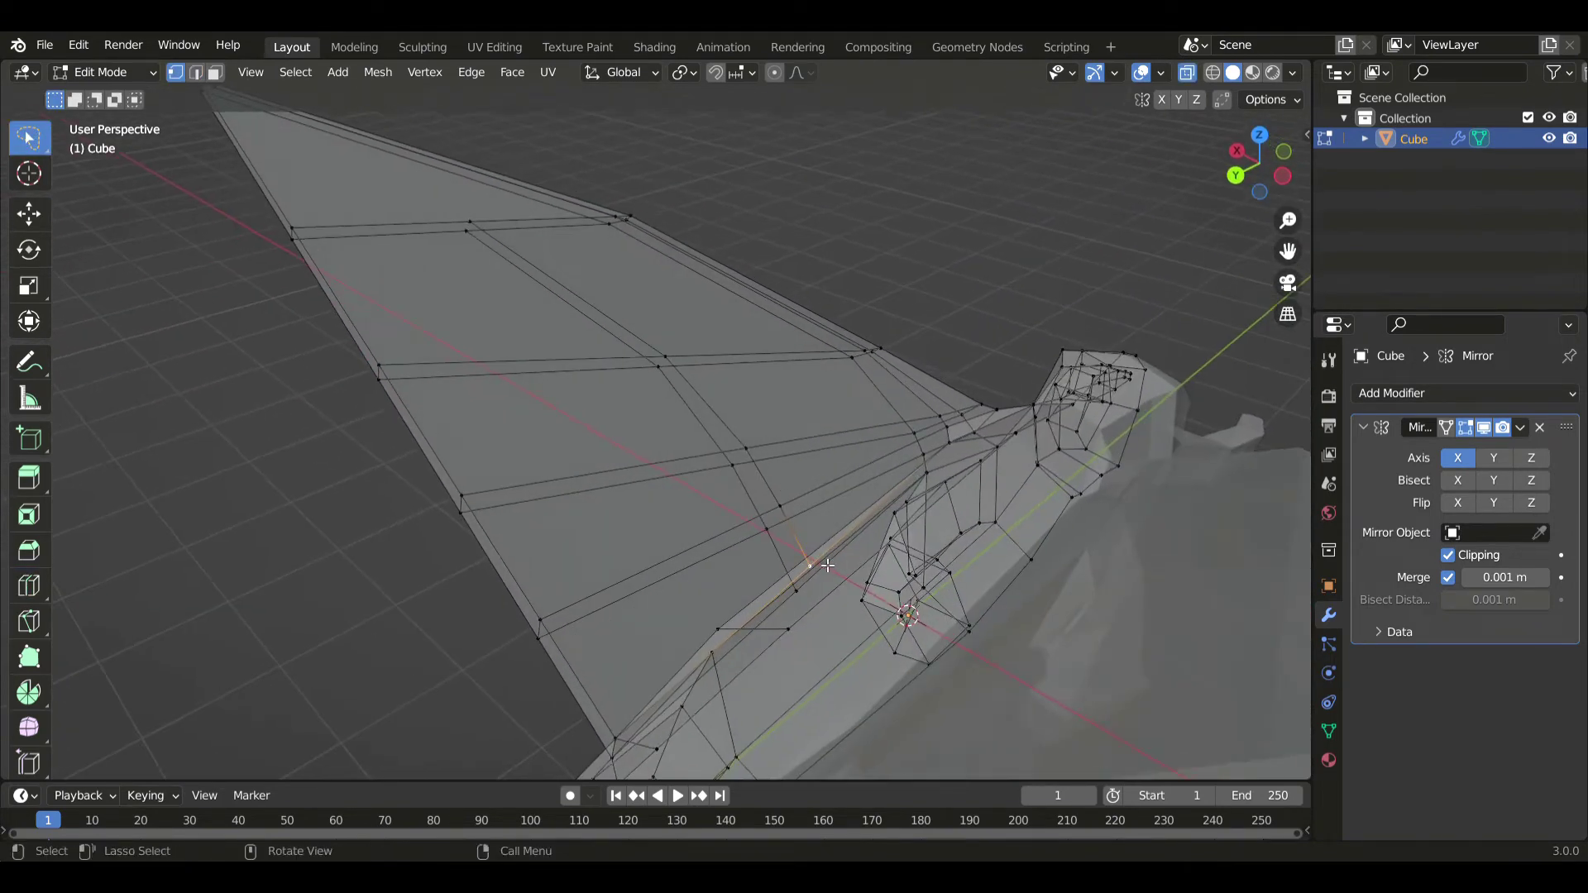
pyautogui.hotkey('alt', 'z')
pyautogui.moveTo(736, 627); pyautogui.dragTo(834, 604, button='middle')
pyautogui.press('m')
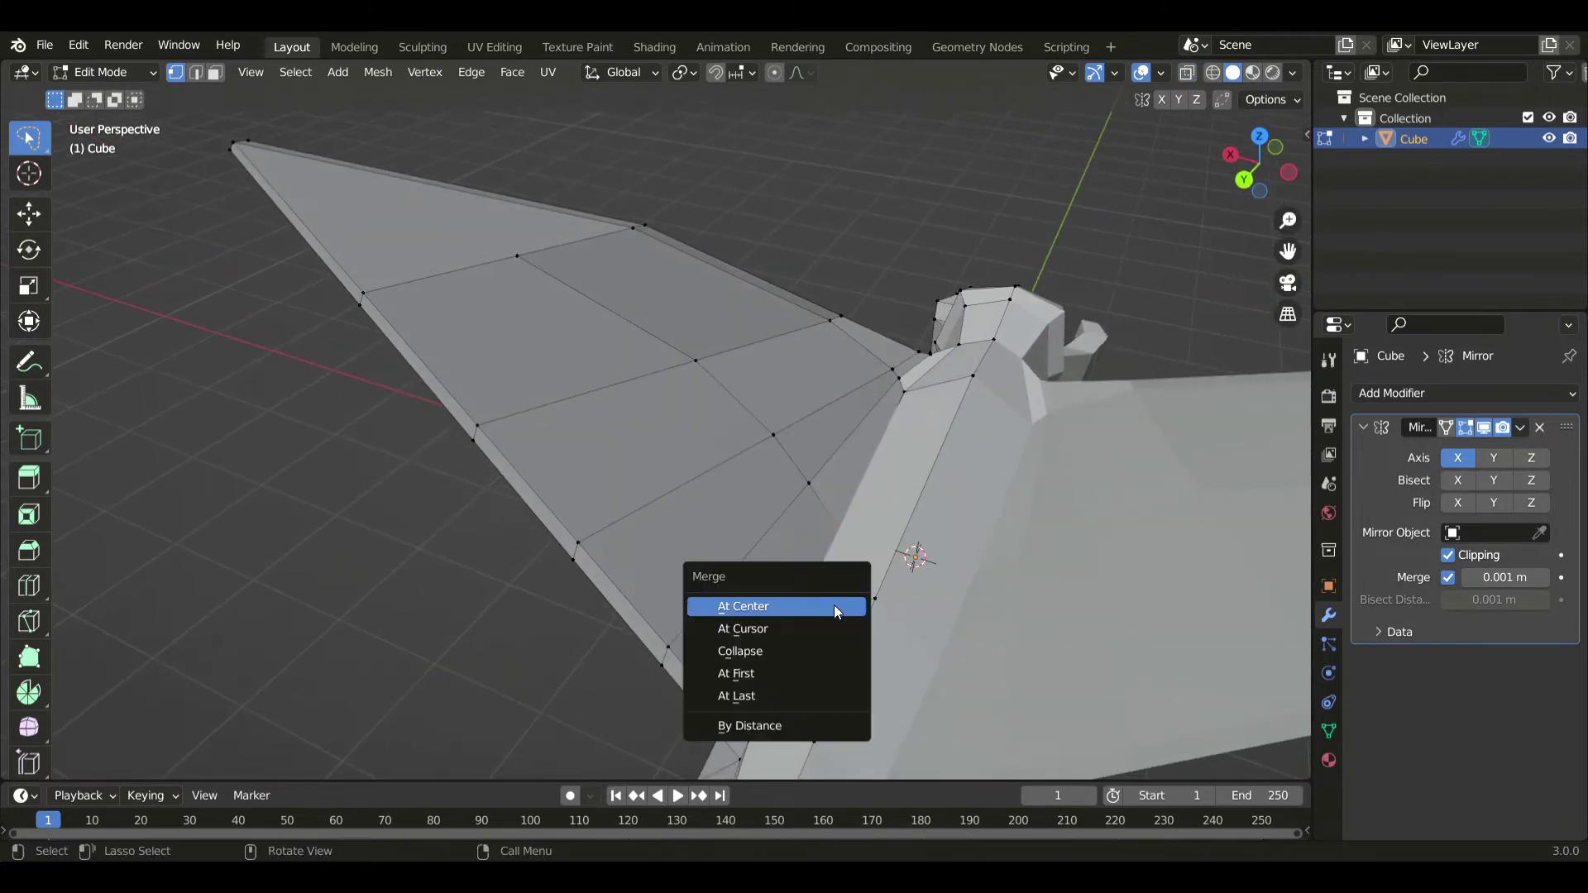
pyautogui.click(792, 677)
# - Merge the loop's lowest vertex on the membrane's flank side into the body vertex above the hind leg
pyautogui.moveTo(792, 677); pyautogui.dragTo(861, 536, button='middle')
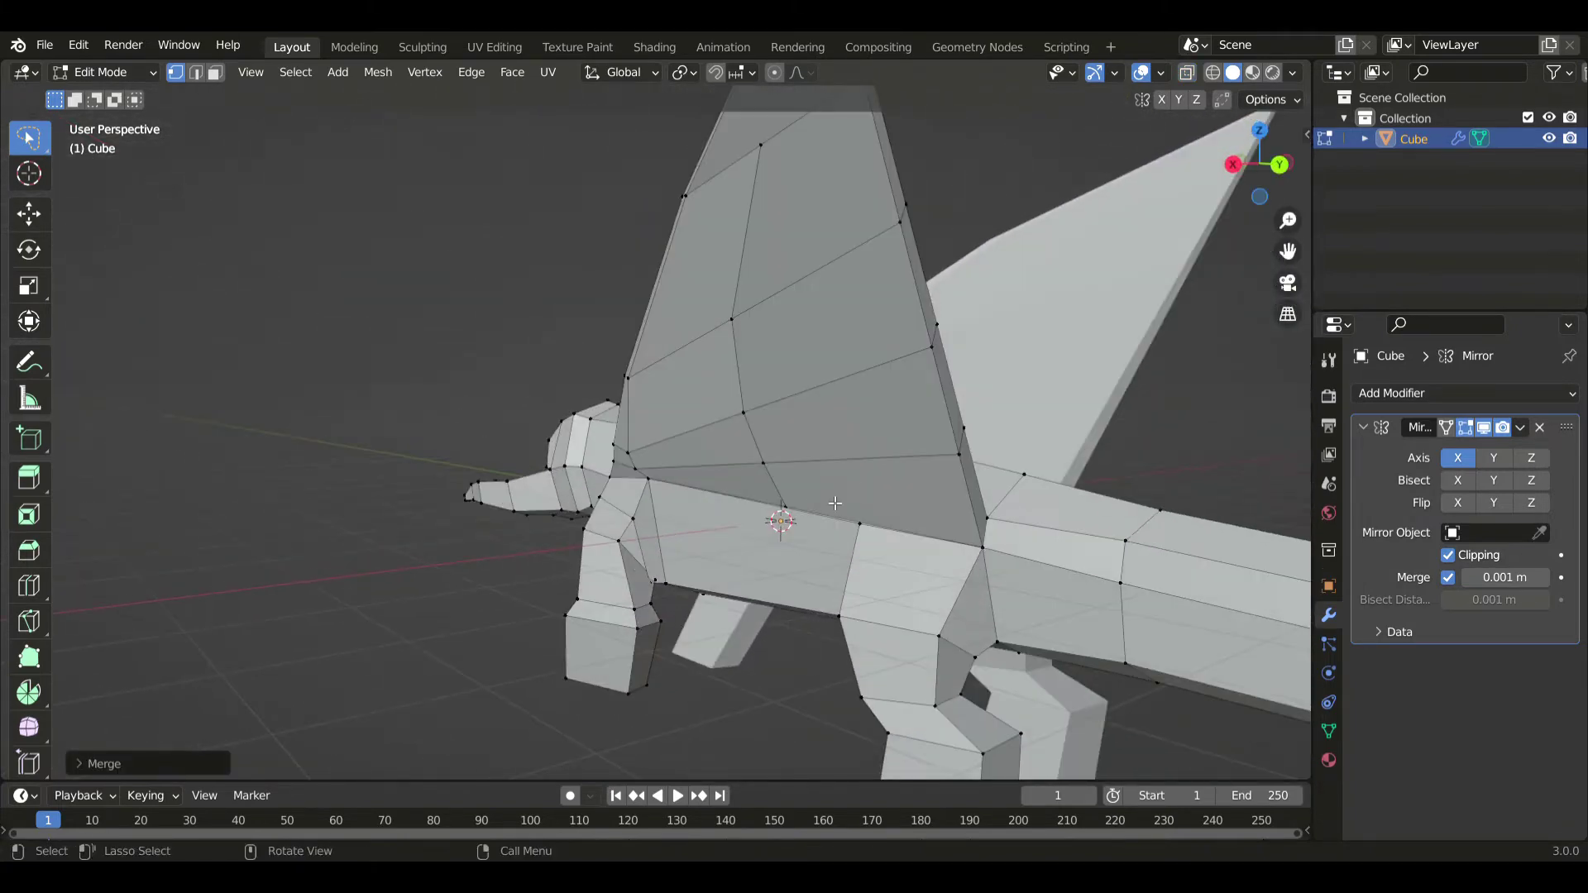
pyautogui.press('m')
pyautogui.click(858, 580)
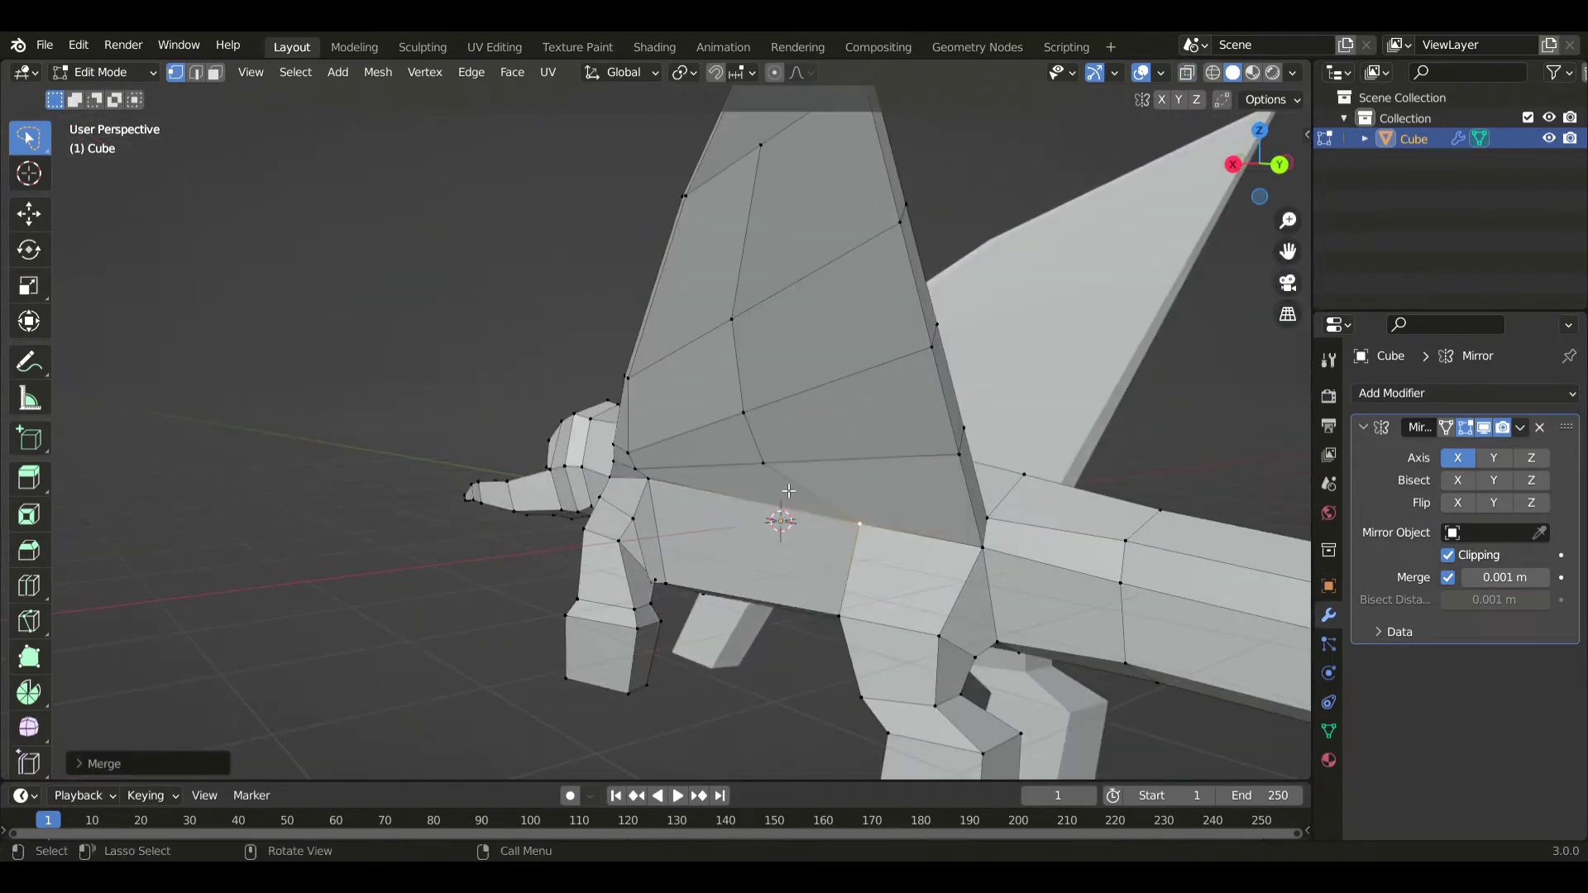
# - Edge-slide the loop's three lower vertices on the membrane's flank side towards the wing's rear edge
pyautogui.click(769, 463)
pyautogui.keyDown('ctrl'); pyautogui.click(736, 322); pyautogui.keyUp('ctrl')
pyautogui.press('g')
pyautogui.press('g')
pyautogui.click(905, 379)
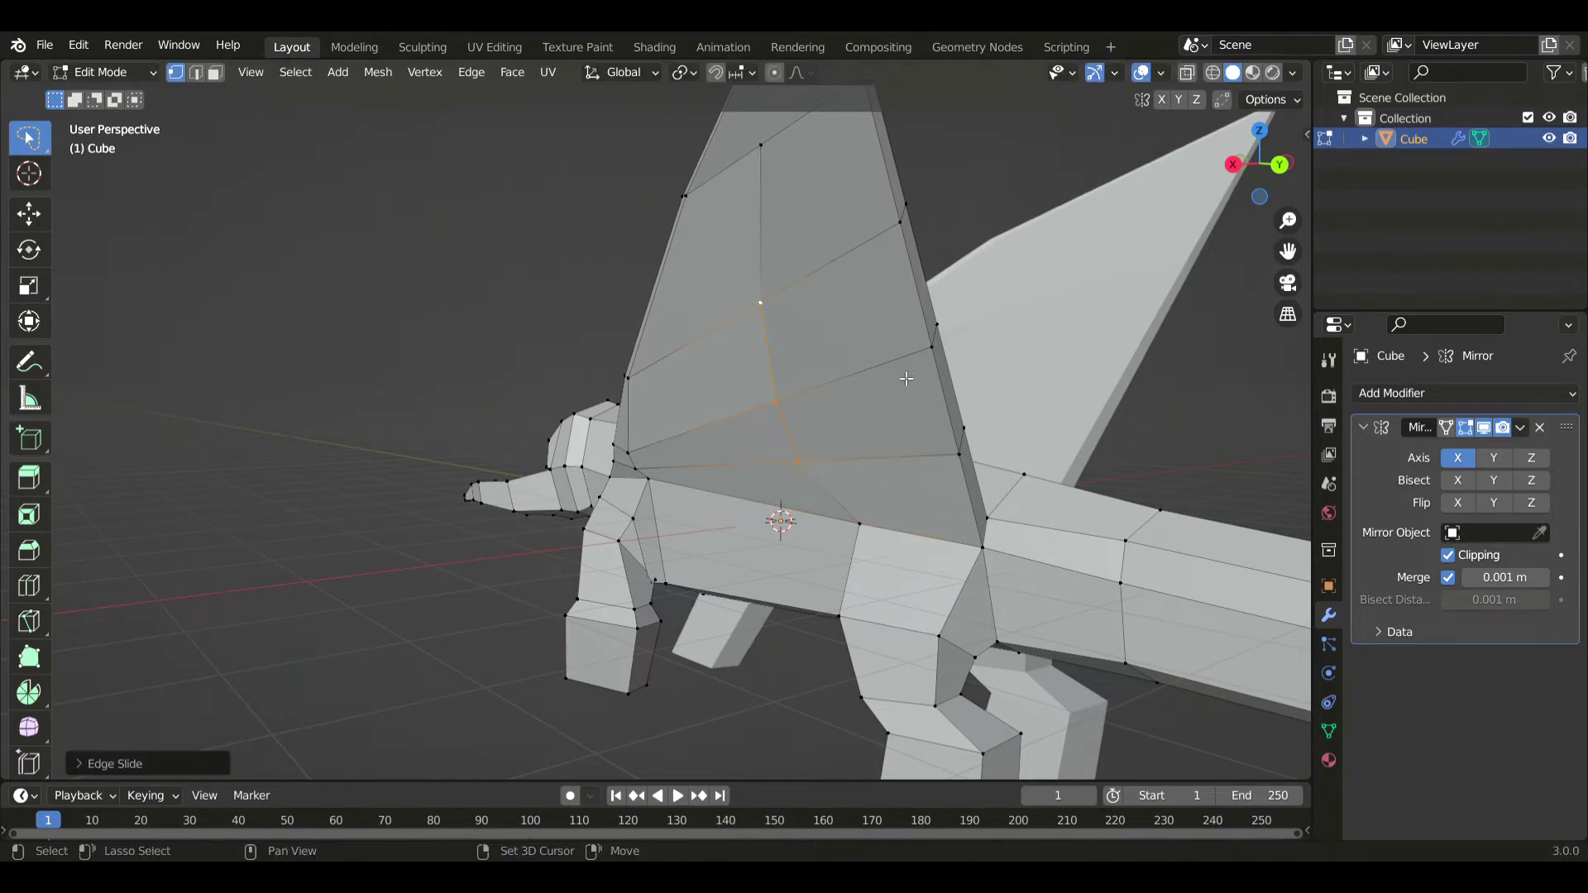
# - Edge-slide the matching three loop vertices on the membrane's back-facing side towards the wing's rear edge
pyautogui.moveTo(907, 379); pyautogui.dragTo(710, 455, button='middle')
pyautogui.click(741, 543)
pyautogui.keyDown('ctrl'); pyautogui.click(638, 380); pyautogui.keyUp('ctrl')
pyautogui.press('g')
pyautogui.press('g')
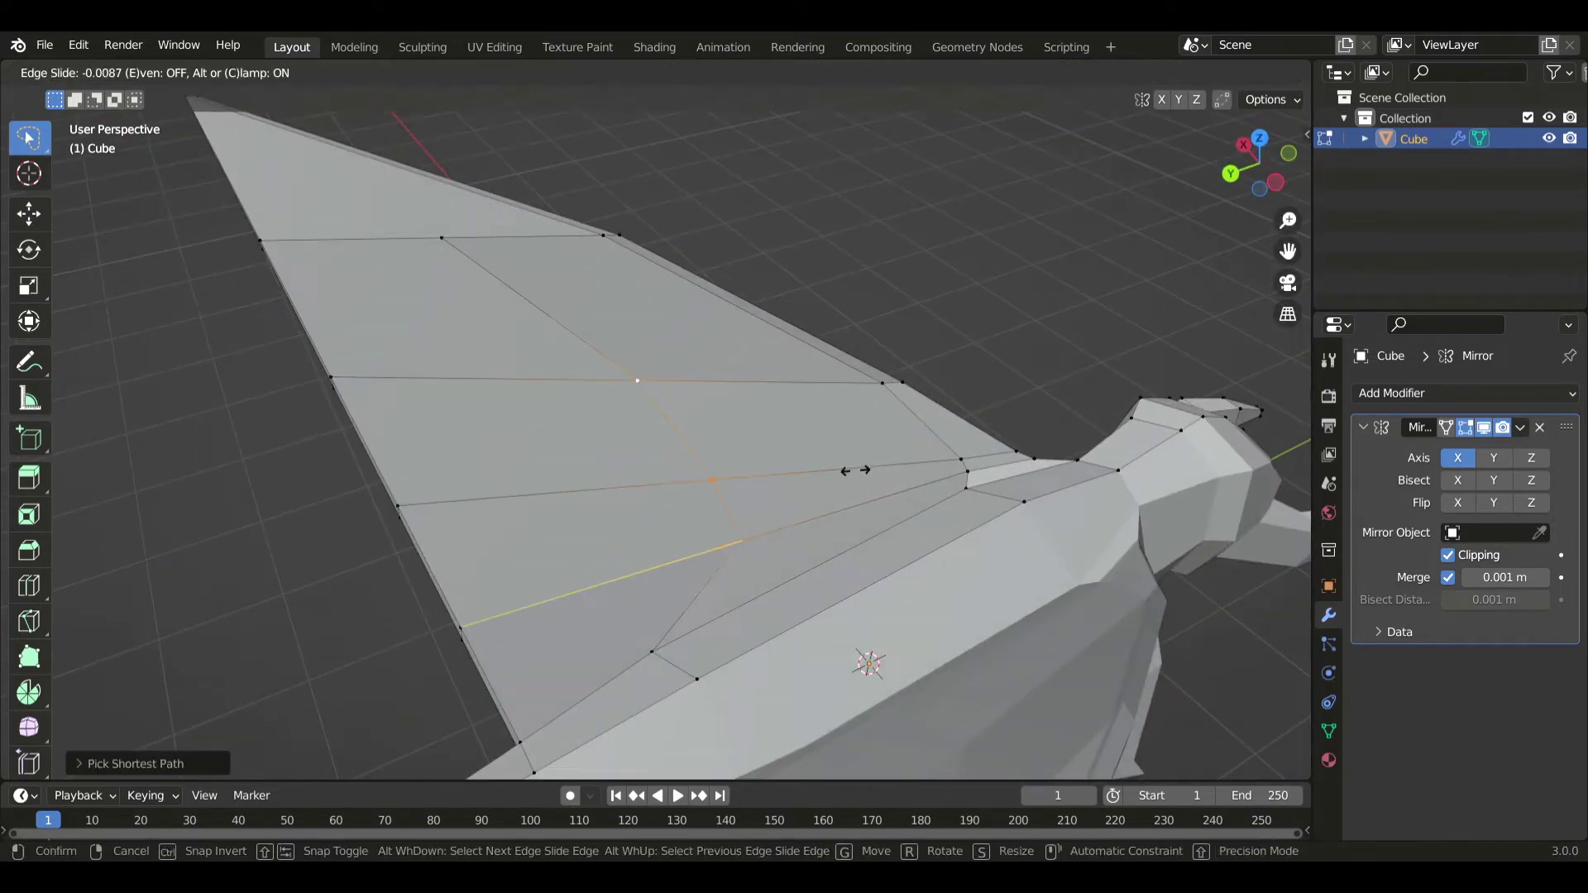
pyautogui.click(767, 473)
# - Vertex-slide the loop's end vertex slightly where the back-facing membrane meets the dragon's back
pyautogui.click(674, 652)
pyautogui.press('g')
pyautogui.press('g')
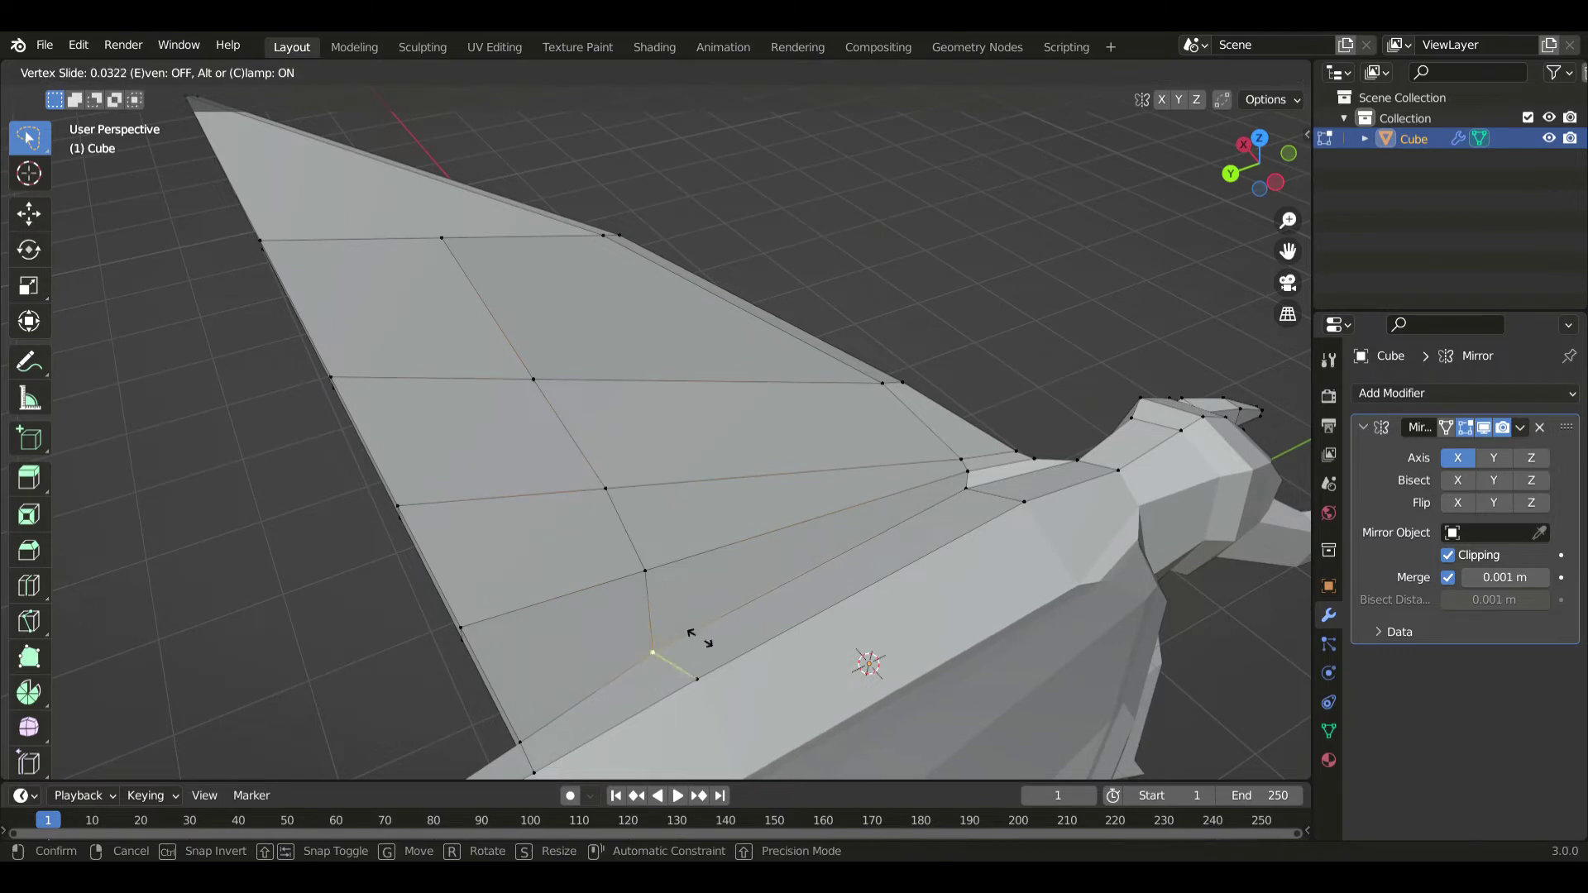
pyautogui.click(657, 653)
pyautogui.moveTo(656, 653); pyautogui.dragTo(576, 412, button='middle')
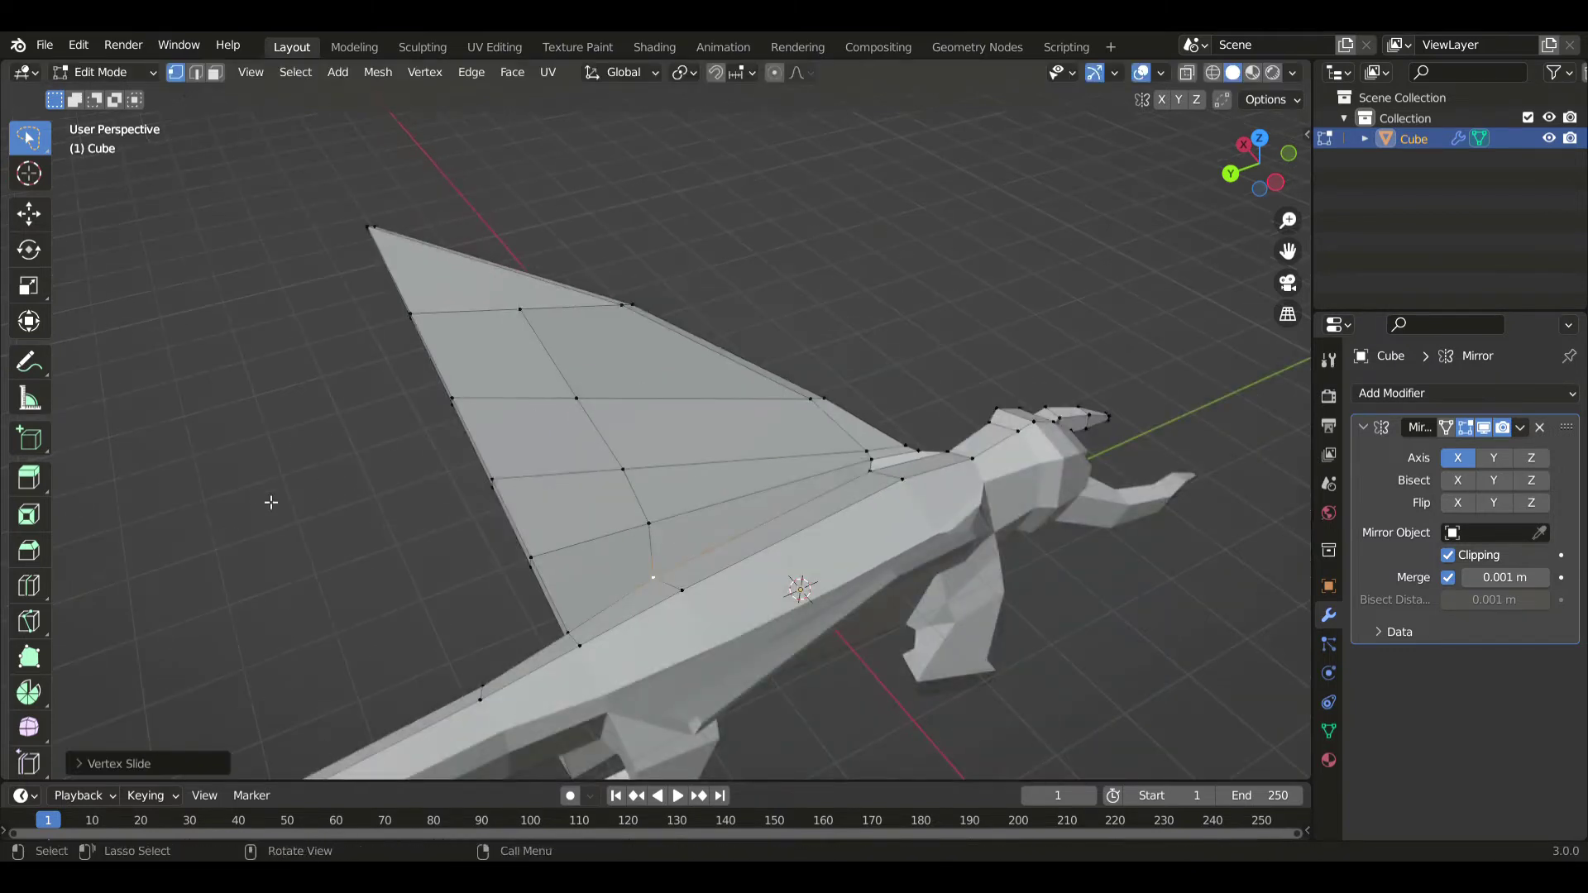
# - Add a second loop cut between the middle loop and the wing's rear edge, running through the wing tip section
pyautogui.click(29, 585)
pyautogui.click(492, 265)
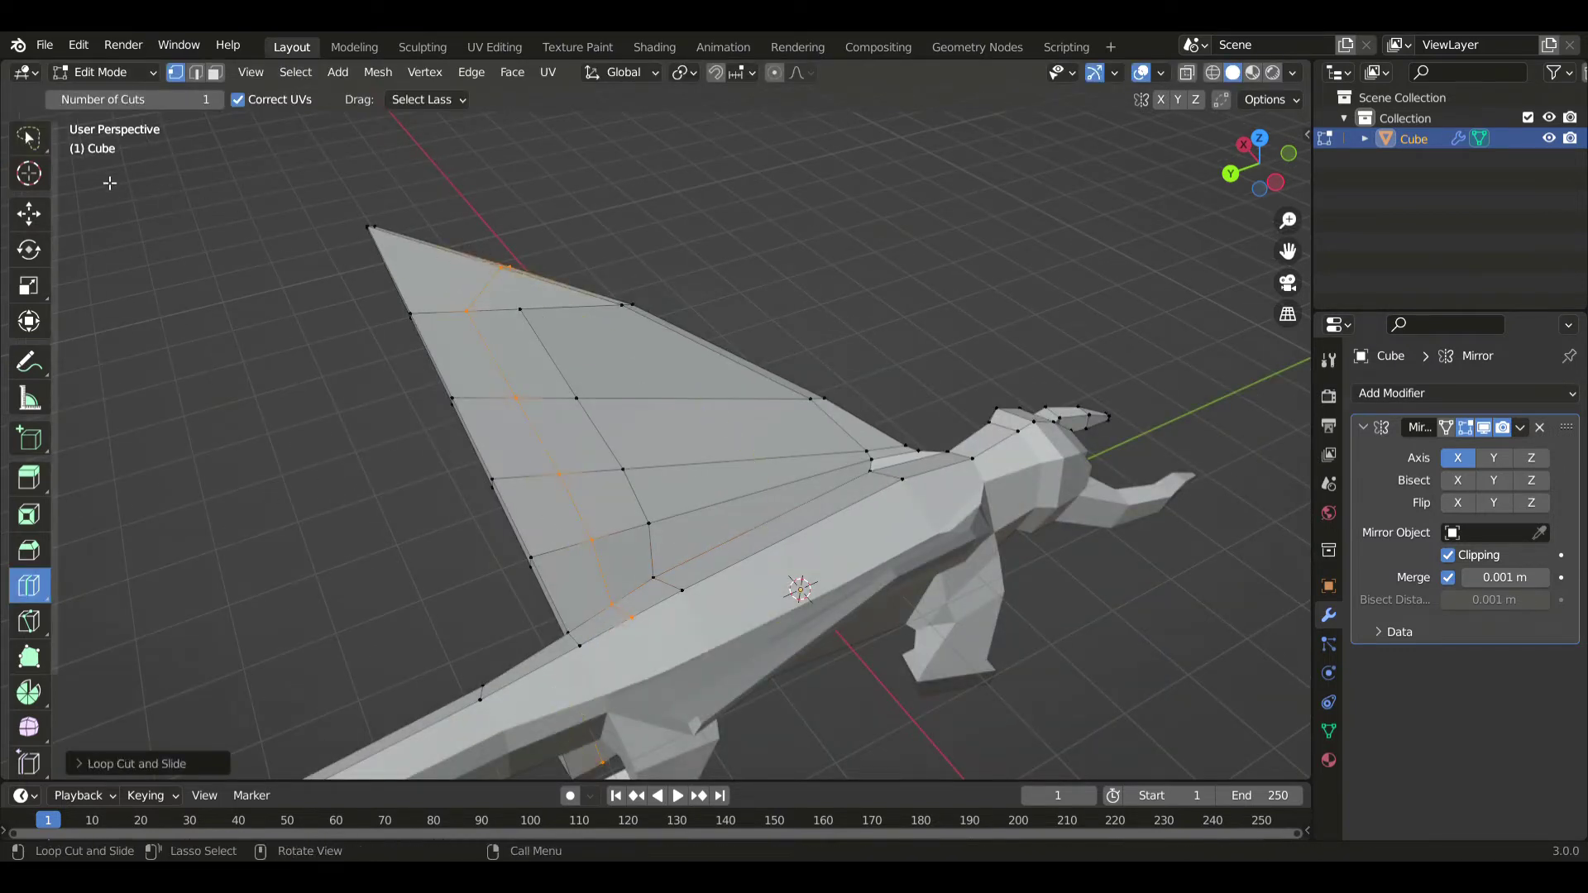
pyautogui.click(29, 139)
# - Vertex-slide the middle loop's upper vertices towards the wing arm on both sides of the membrane
pyautogui.hotkey('shift', 'v')
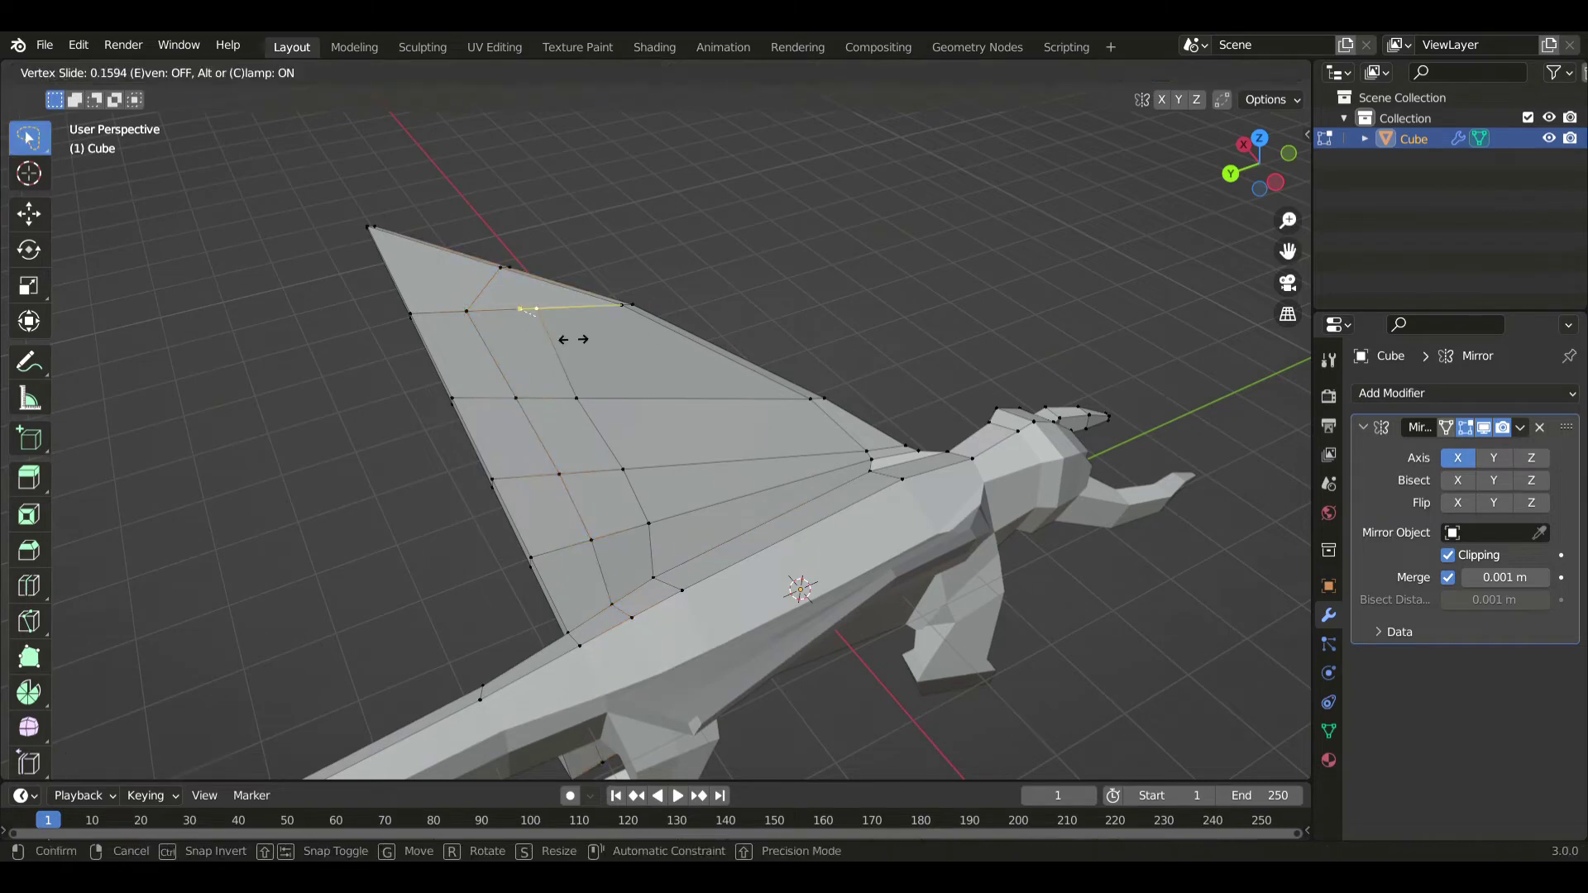
pyautogui.click(582, 351)
pyautogui.hotkey('shift', 'v')
pyautogui.click(597, 371)
pyautogui.moveTo(599, 372); pyautogui.dragTo(741, 367, button='middle')
pyautogui.click(752, 255)
pyautogui.hotkey('shift', 'v')
pyautogui.click(766, 331)
pyautogui.hotkey('shift', 'v')
pyautogui.click(760, 338)
# - In side view, move the three lower vertex pairs of the wing's rear edge forward to curve the edge inward
pyautogui.press('Tab')
pyautogui.press('KP_3')
pyautogui.scroll(4, 749, 366)
pyautogui.press('Tab')
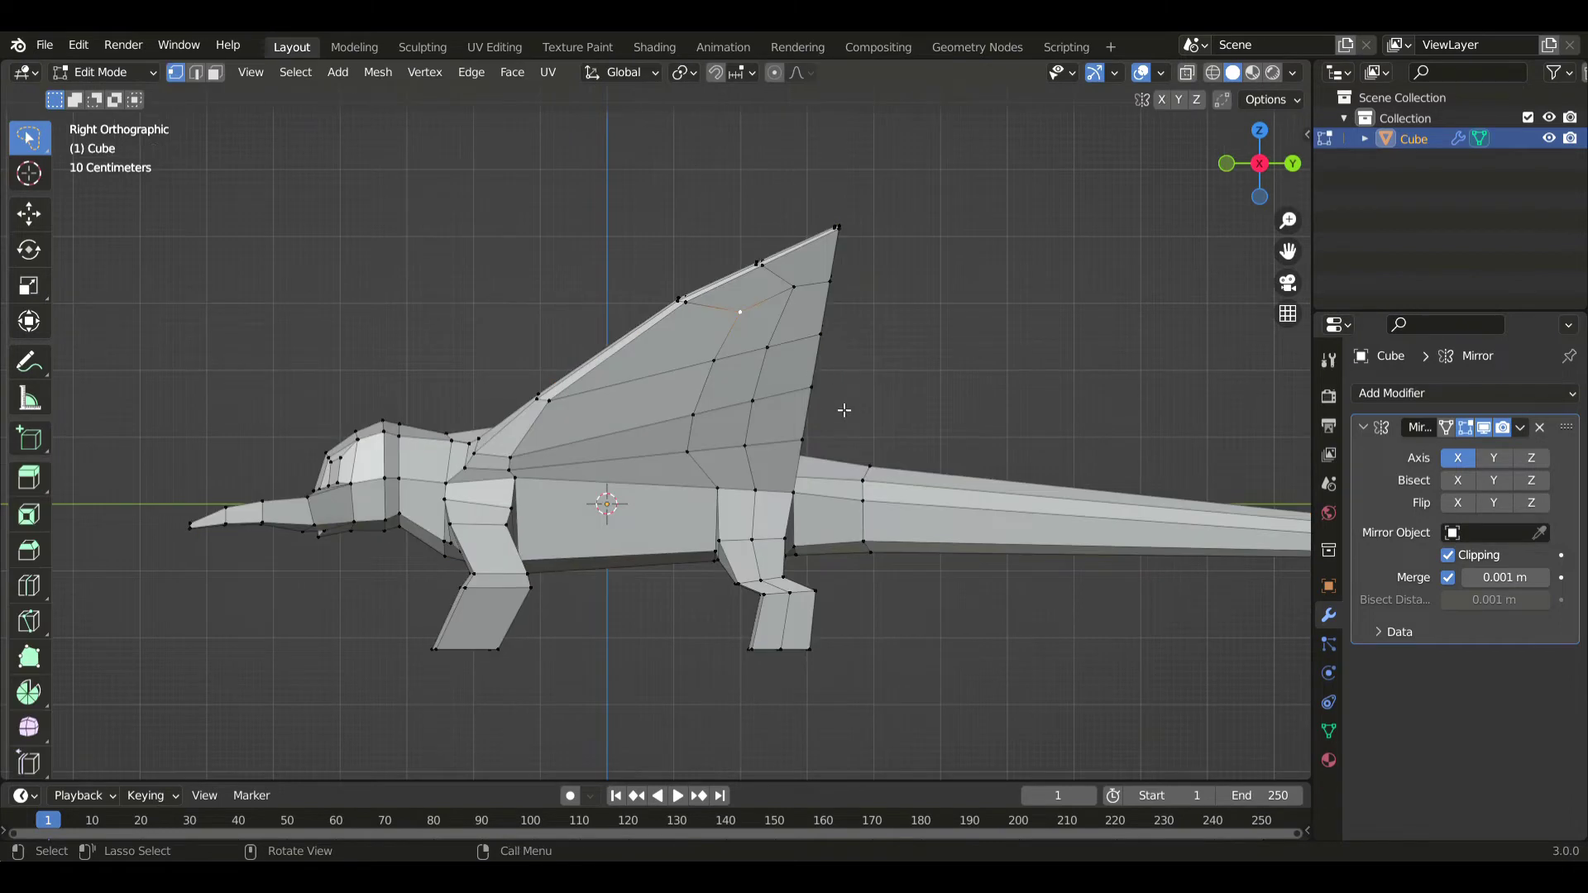
pyautogui.hotkey('alt', 'z')
pyautogui.keyDown('alt'); pyautogui.click(793, 420); pyautogui.keyUp('alt')
pyautogui.press('g')
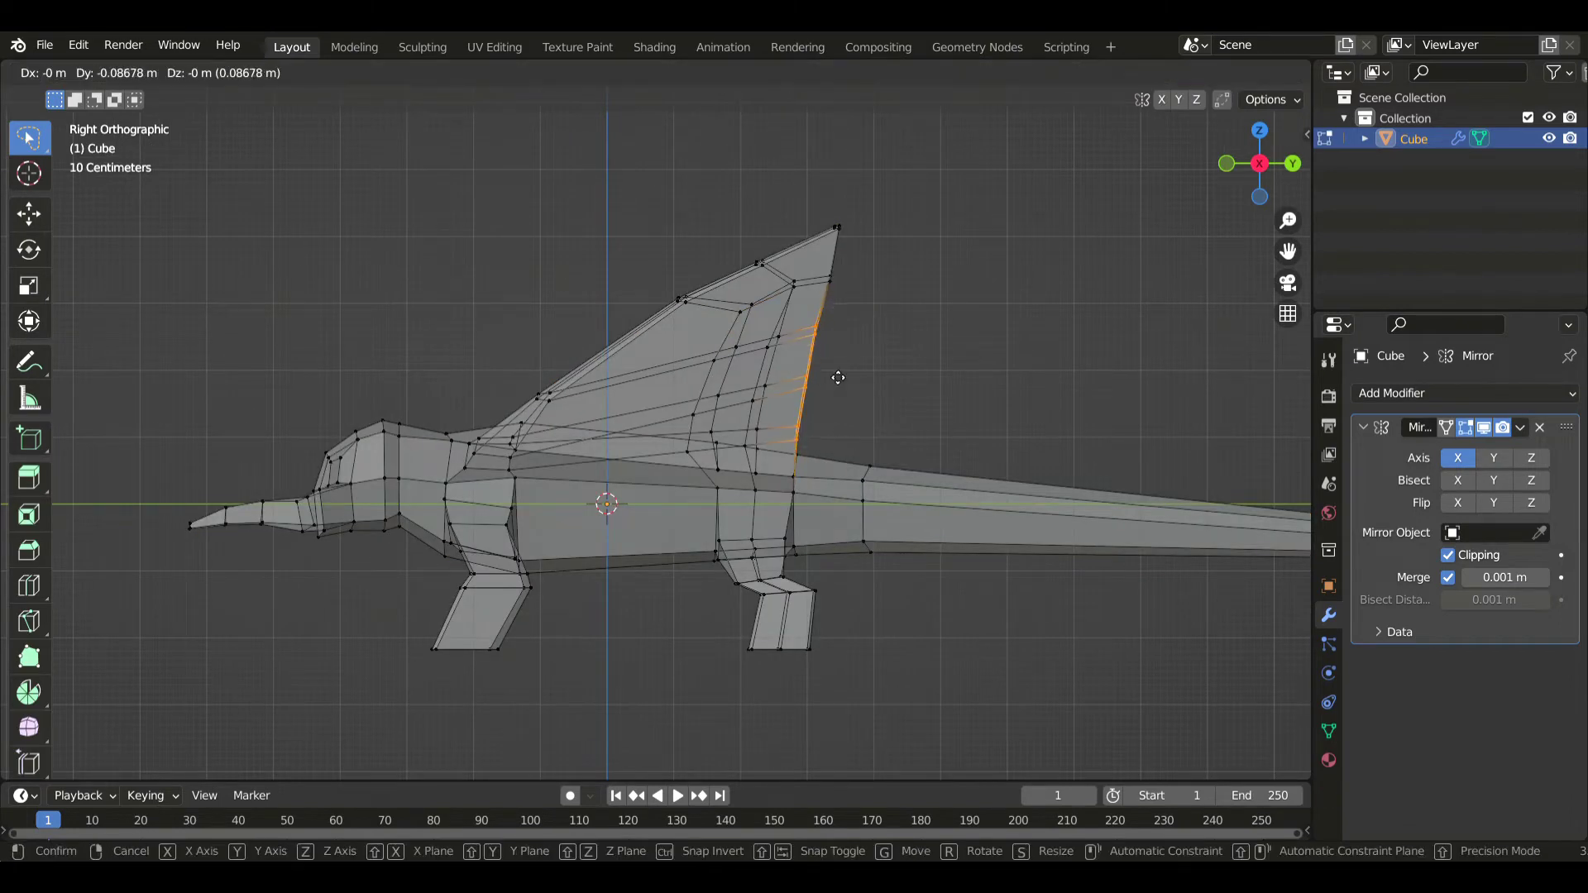
pyautogui.click(737, 400)
# - Shift the third row of membrane vertices below the wing tip forward, including its rear-edge vertices
pyautogui.keyDown('ctrl'); pyautogui.moveTo(678, 430); pyautogui.dragTo(939, 390, button='right'); pyautogui.keyUp('ctrl')
pyautogui.press('g')
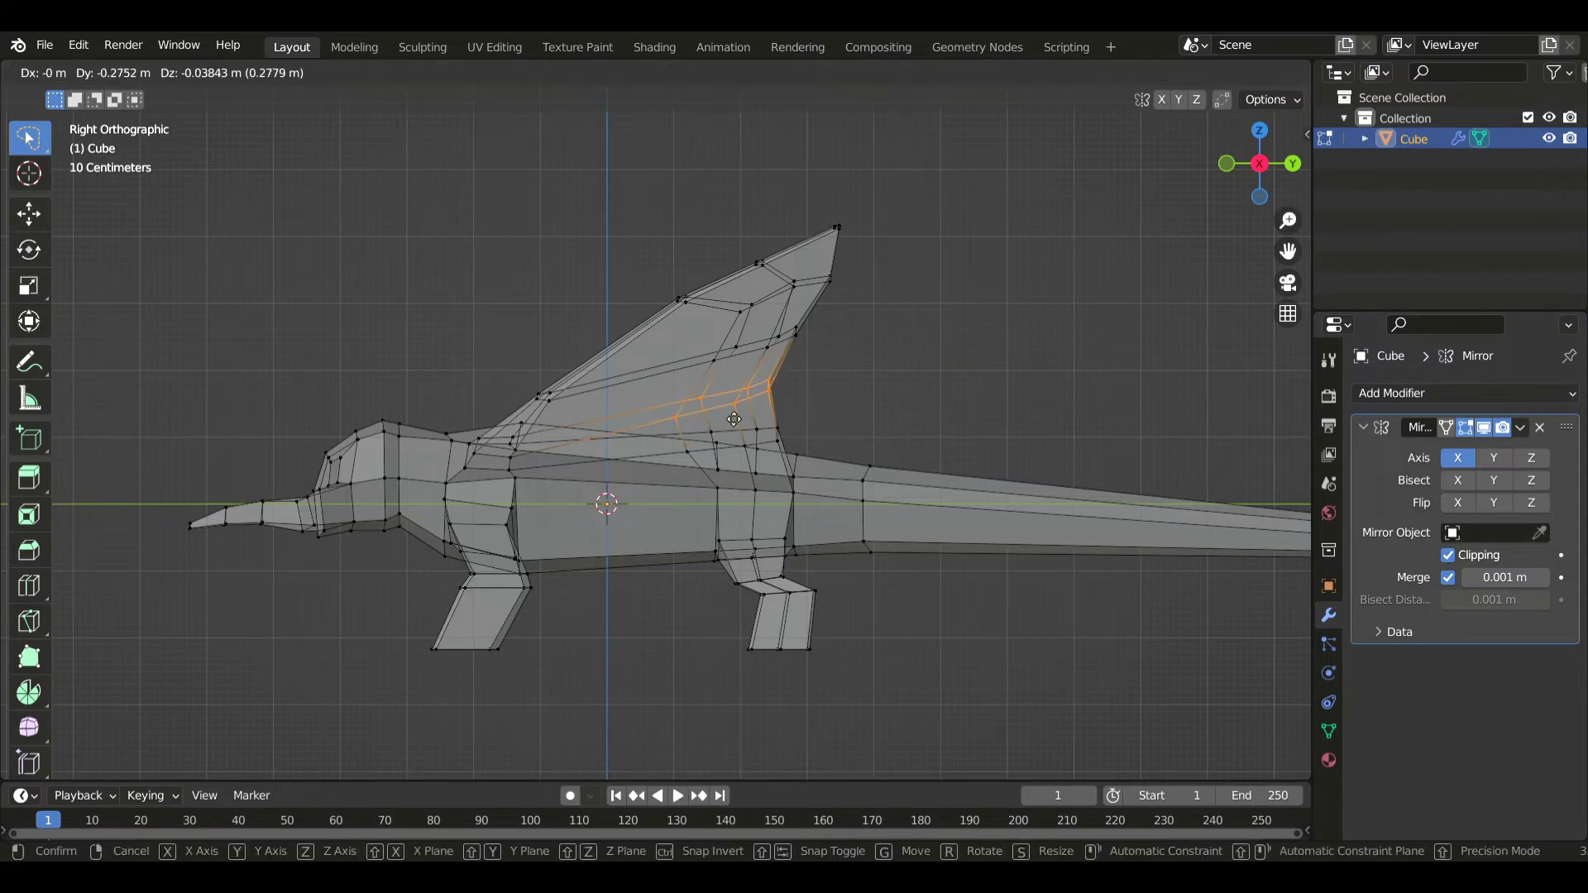
pyautogui.click(734, 419)
pyautogui.press('KP_7')
pyautogui.hotkey('alt', 'z')
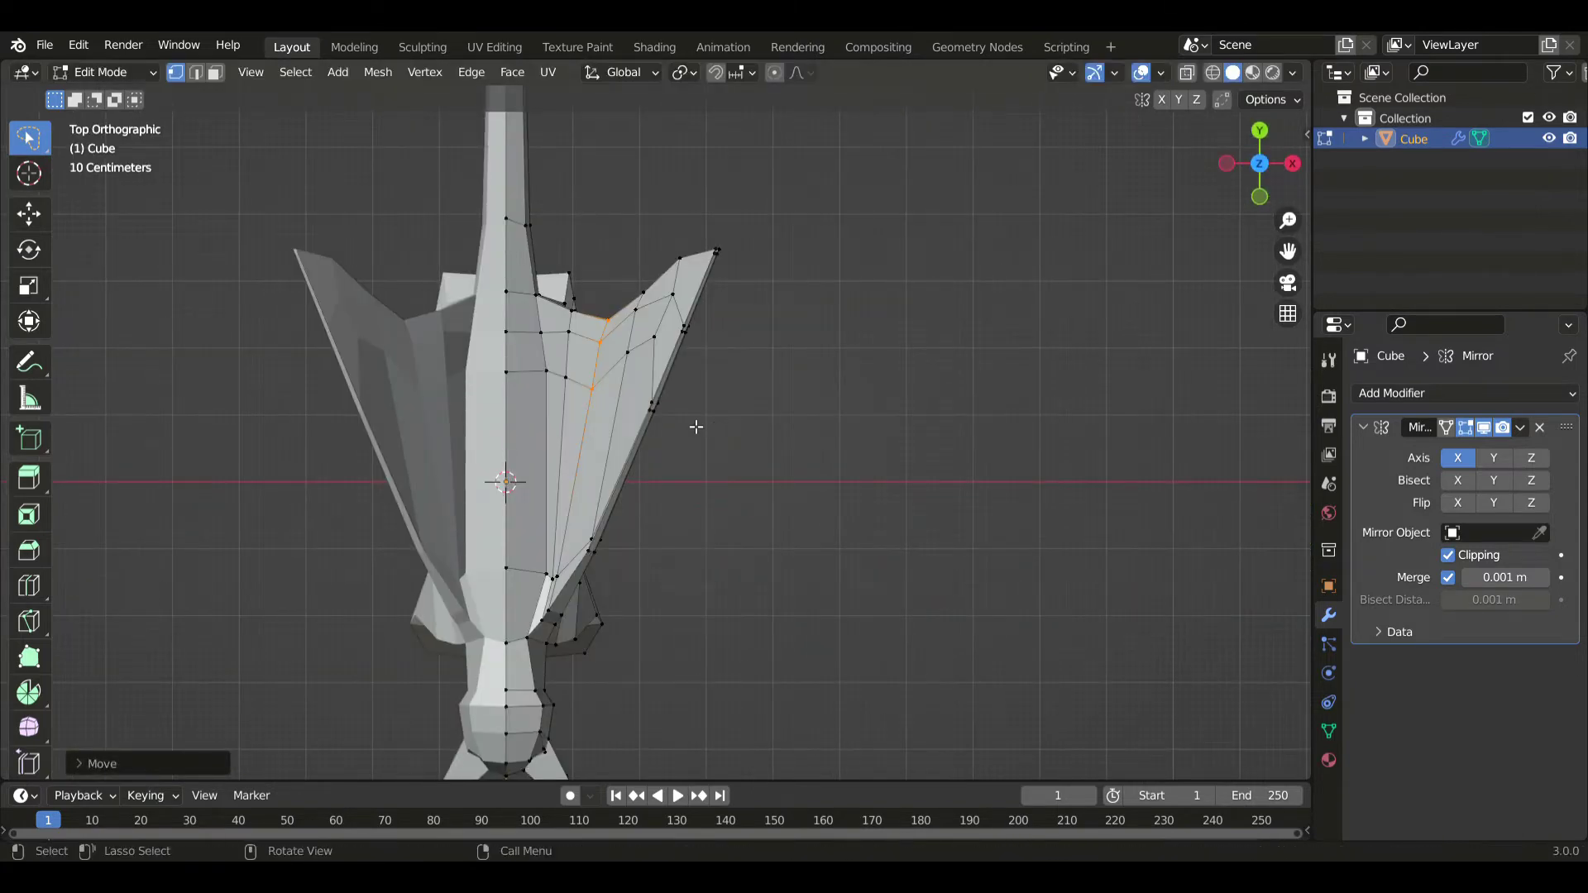
pyautogui.press('KP_1')
pyautogui.press('KP_3')
pyautogui.press('g')
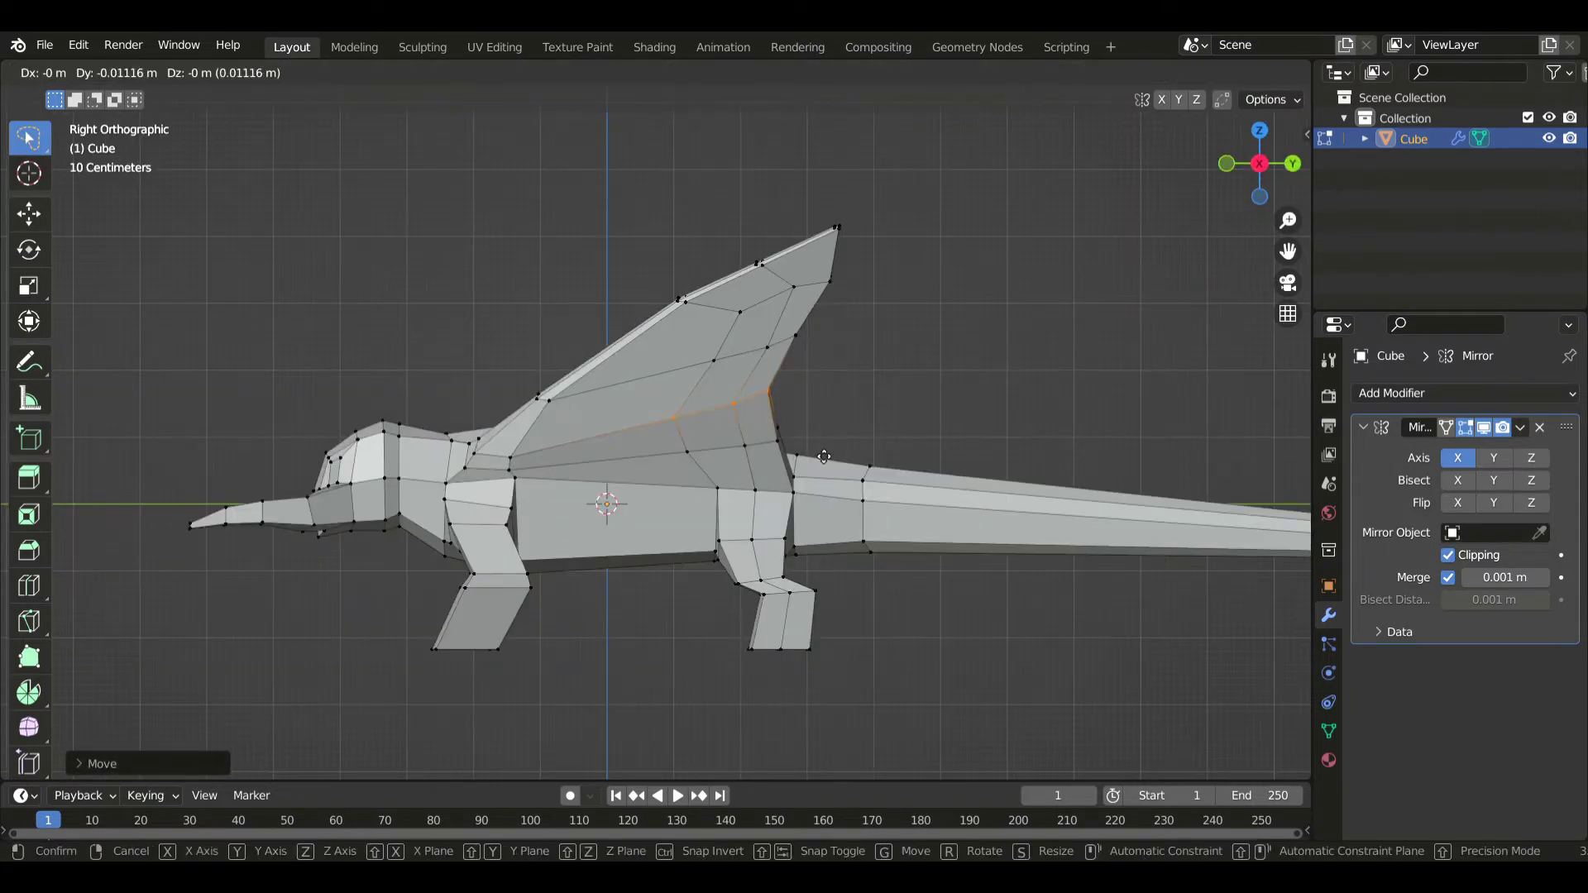
pyautogui.click(761, 459)
# - Move the lowest free rear-edge vertices forward, and shift the second row of membrane vertices below the tip forward
pyautogui.press('g')
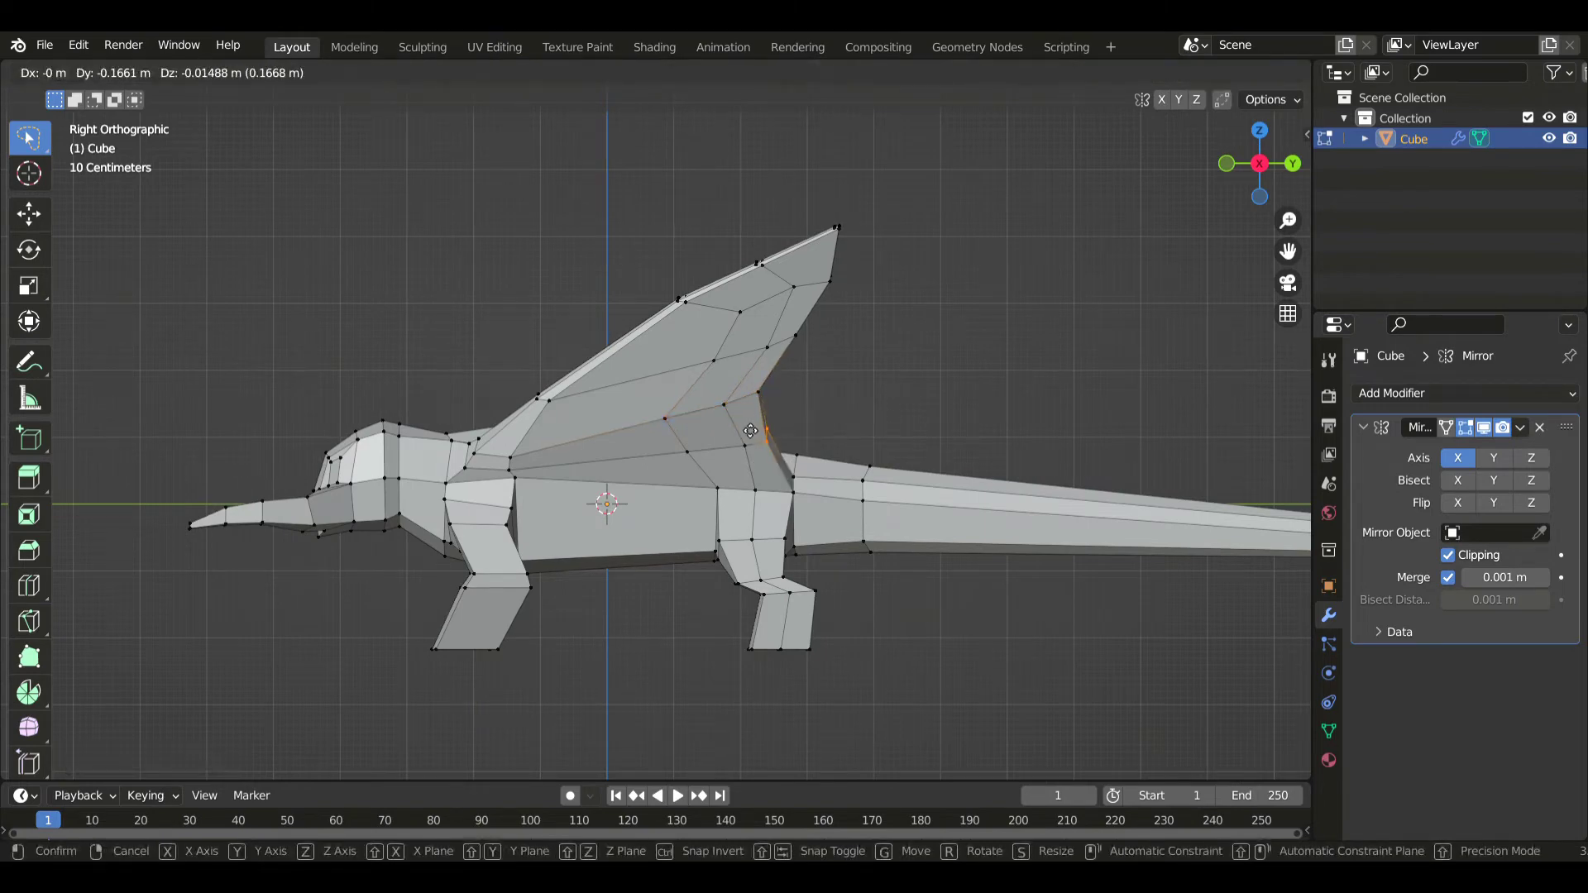
pyautogui.click(823, 393)
pyautogui.hotkey('alt', 'z')
pyautogui.moveTo(719, 343); pyautogui.dragTo(1006, 338)
pyautogui.press('g')
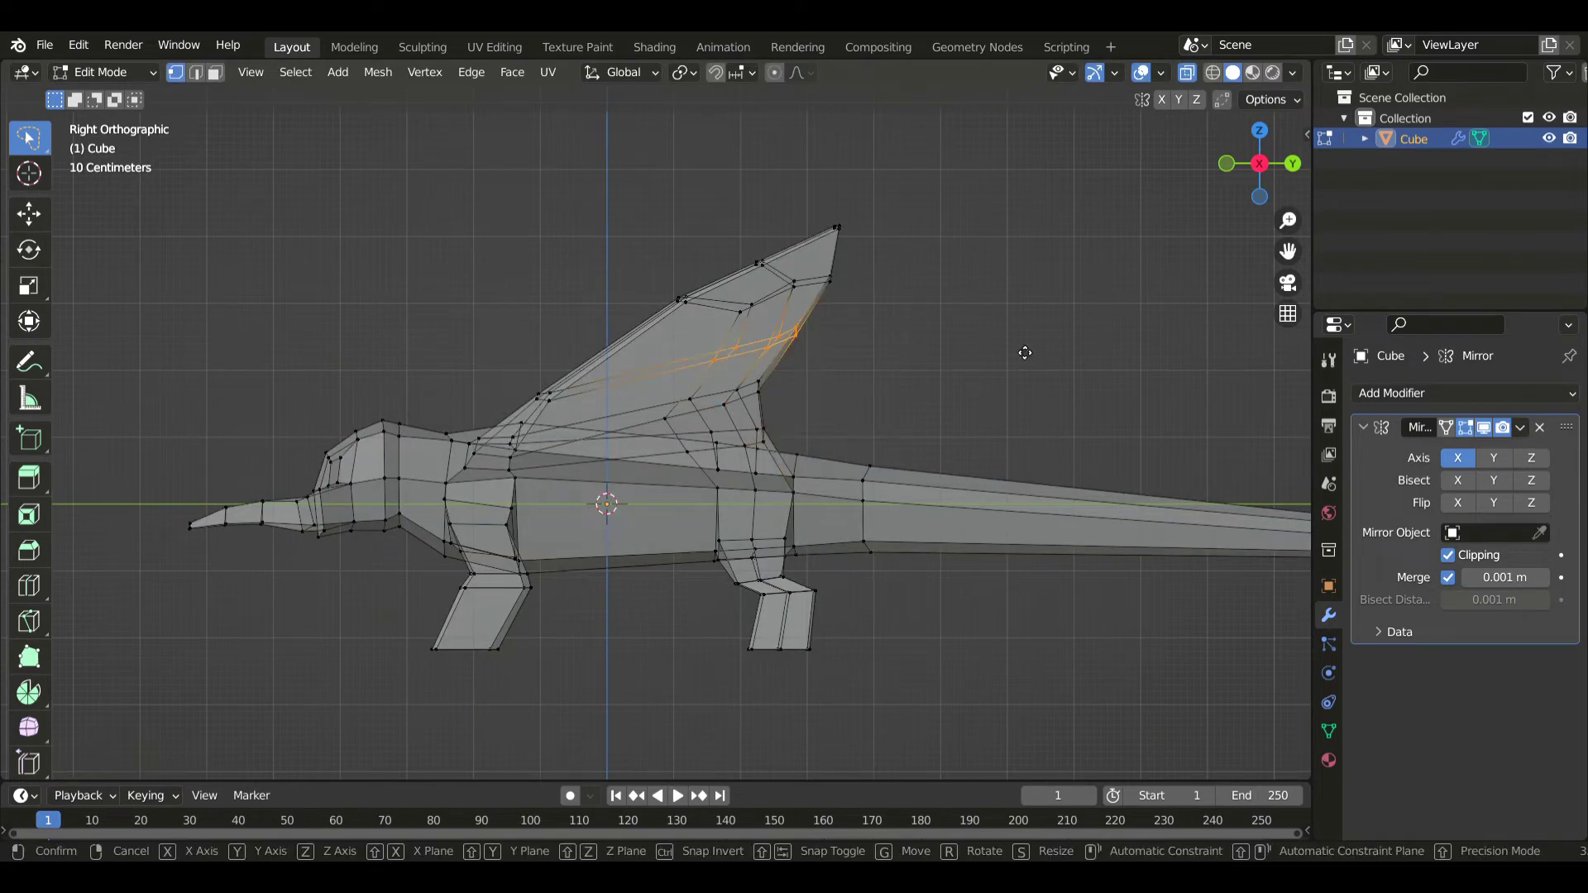
pyautogui.click(998, 351)
# - Move the vertex row nearest the wing tip forward and adjust its individual vertices to smooth the rear edge's curve
pyautogui.press('g')
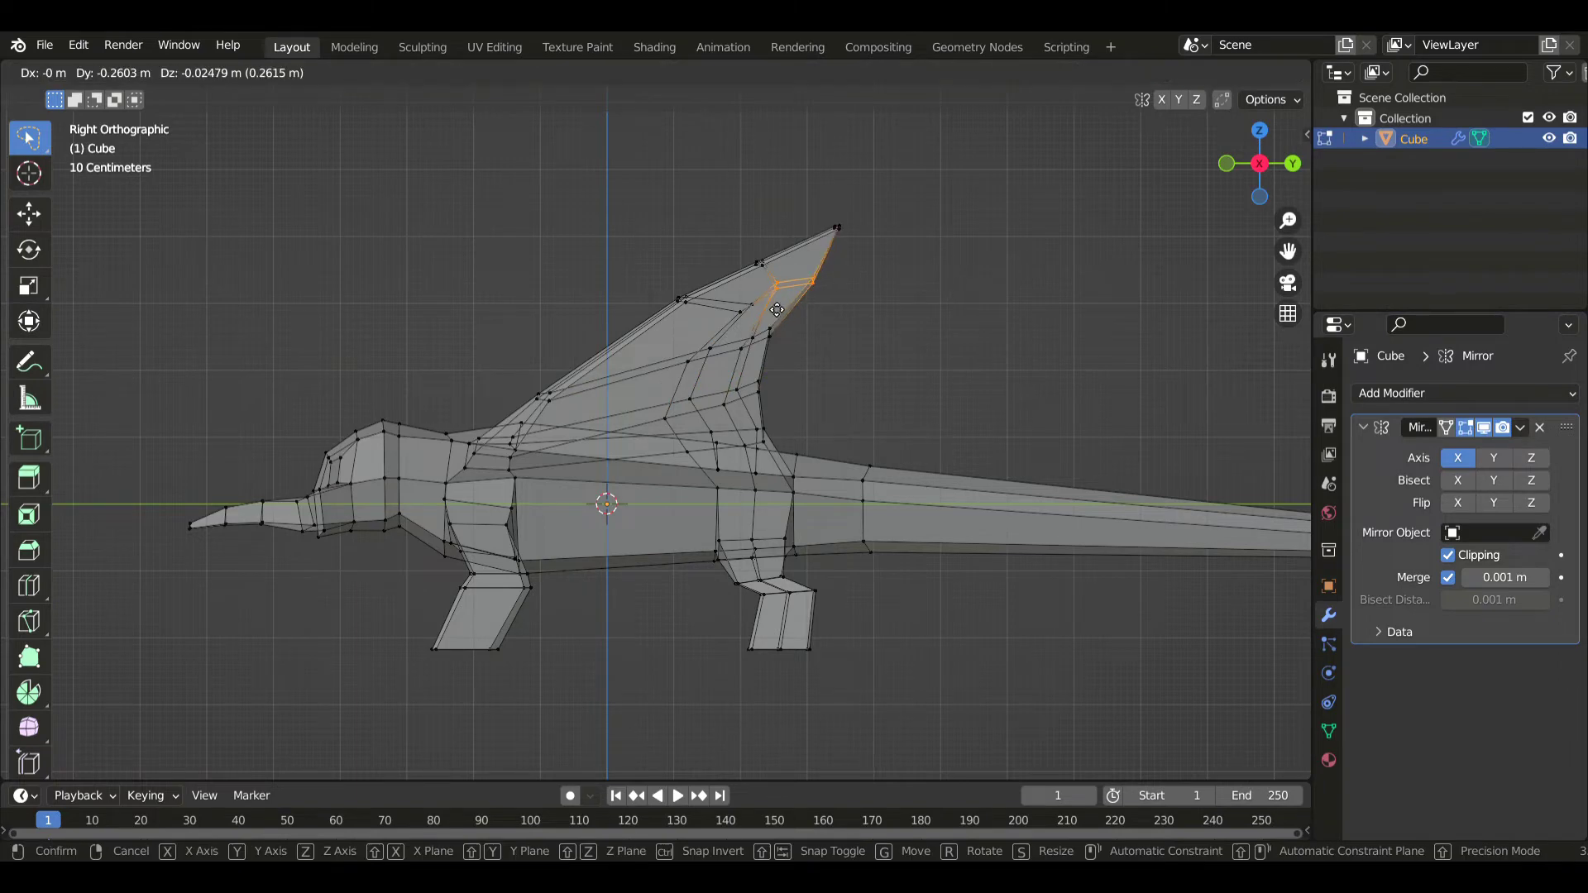
pyautogui.keyDown('shift'); pyautogui.click(734, 304); pyautogui.keyUp('shift')
pyautogui.press('g')
pyautogui.moveTo(761, 299); pyautogui.dragTo(828, 287)
pyautogui.click(747, 297)
pyautogui.press('g')
pyautogui.click(815, 287)
# - Check the reshaped wing in perspective, front, top and side views
pyautogui.hotkey('alt', 'z')
pyautogui.scroll(-3, 787, 389)
pyautogui.moveTo(789, 389); pyautogui.dragTo(894, 388, button='middle')
pyautogui.scroll(2, 895, 387)
pyautogui.press('KP_1')
pyautogui.press('KP_7')
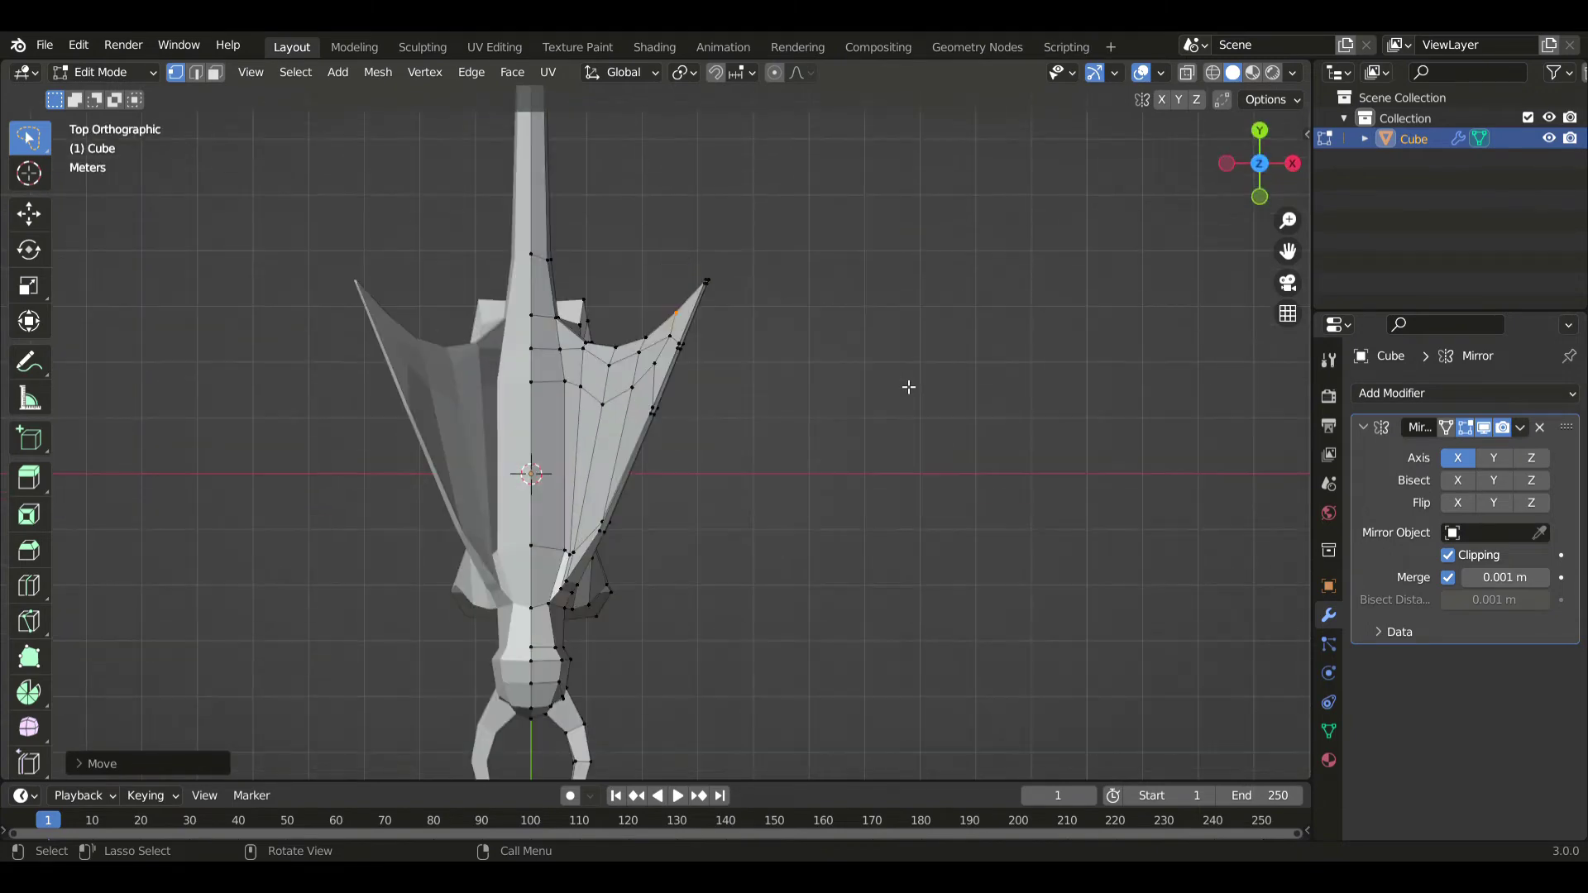
pyautogui.press('KP_3')
pyautogui.scroll(2, 938, 303)
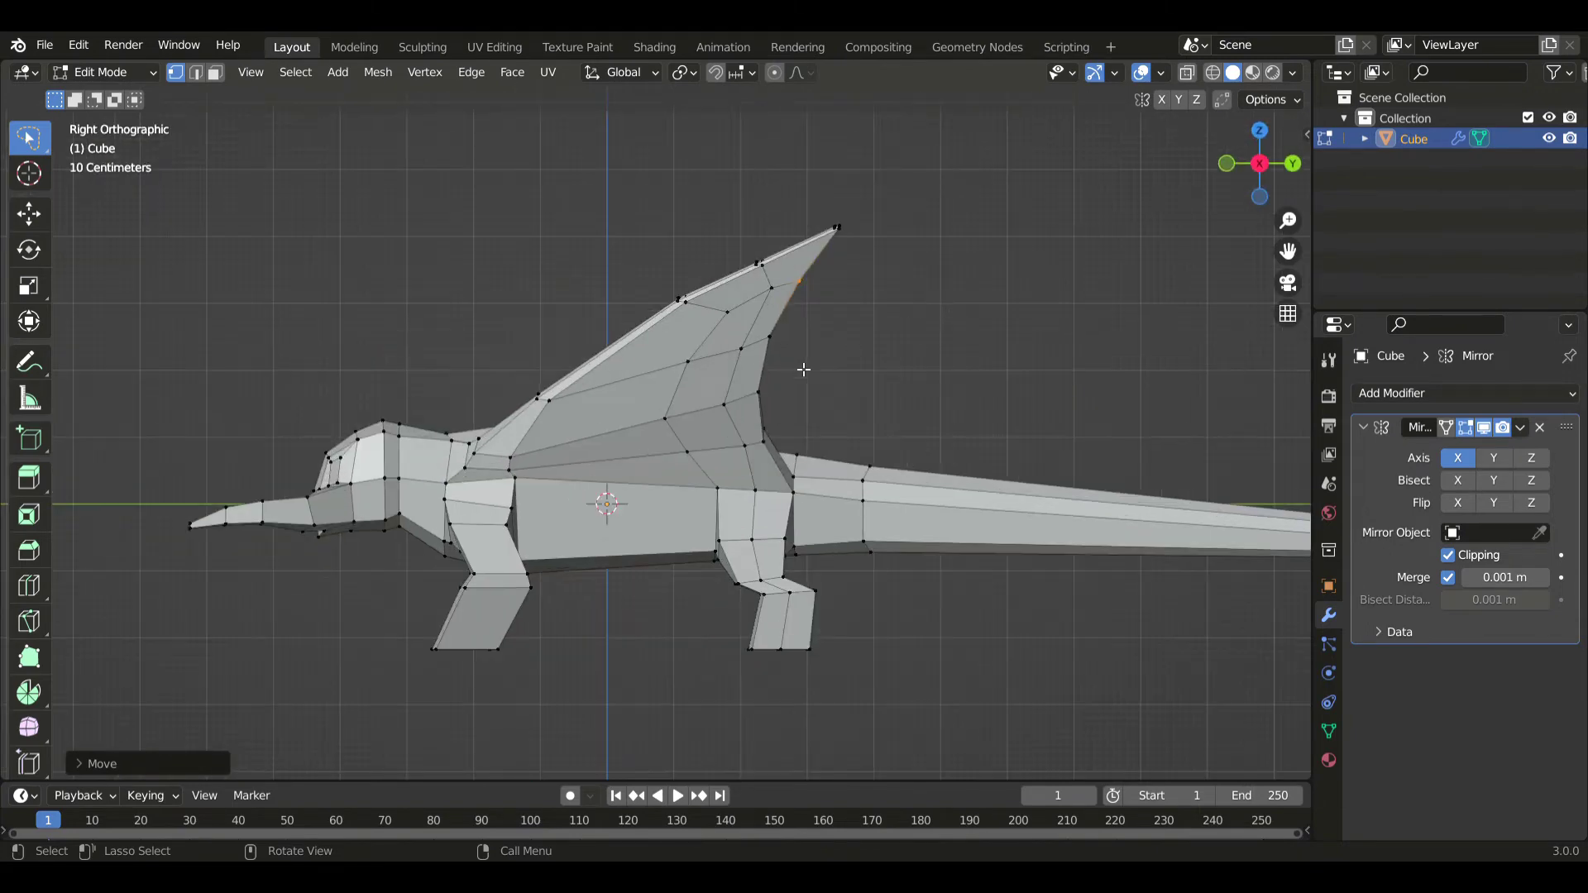
# - Select the strip of upper side faces along the tail, from the tail root to near its tip
pyautogui.keyDown('shift'); pyautogui.moveTo(759, 359); pyautogui.dragTo(576, 287, button='middle'); pyautogui.keyUp('shift')
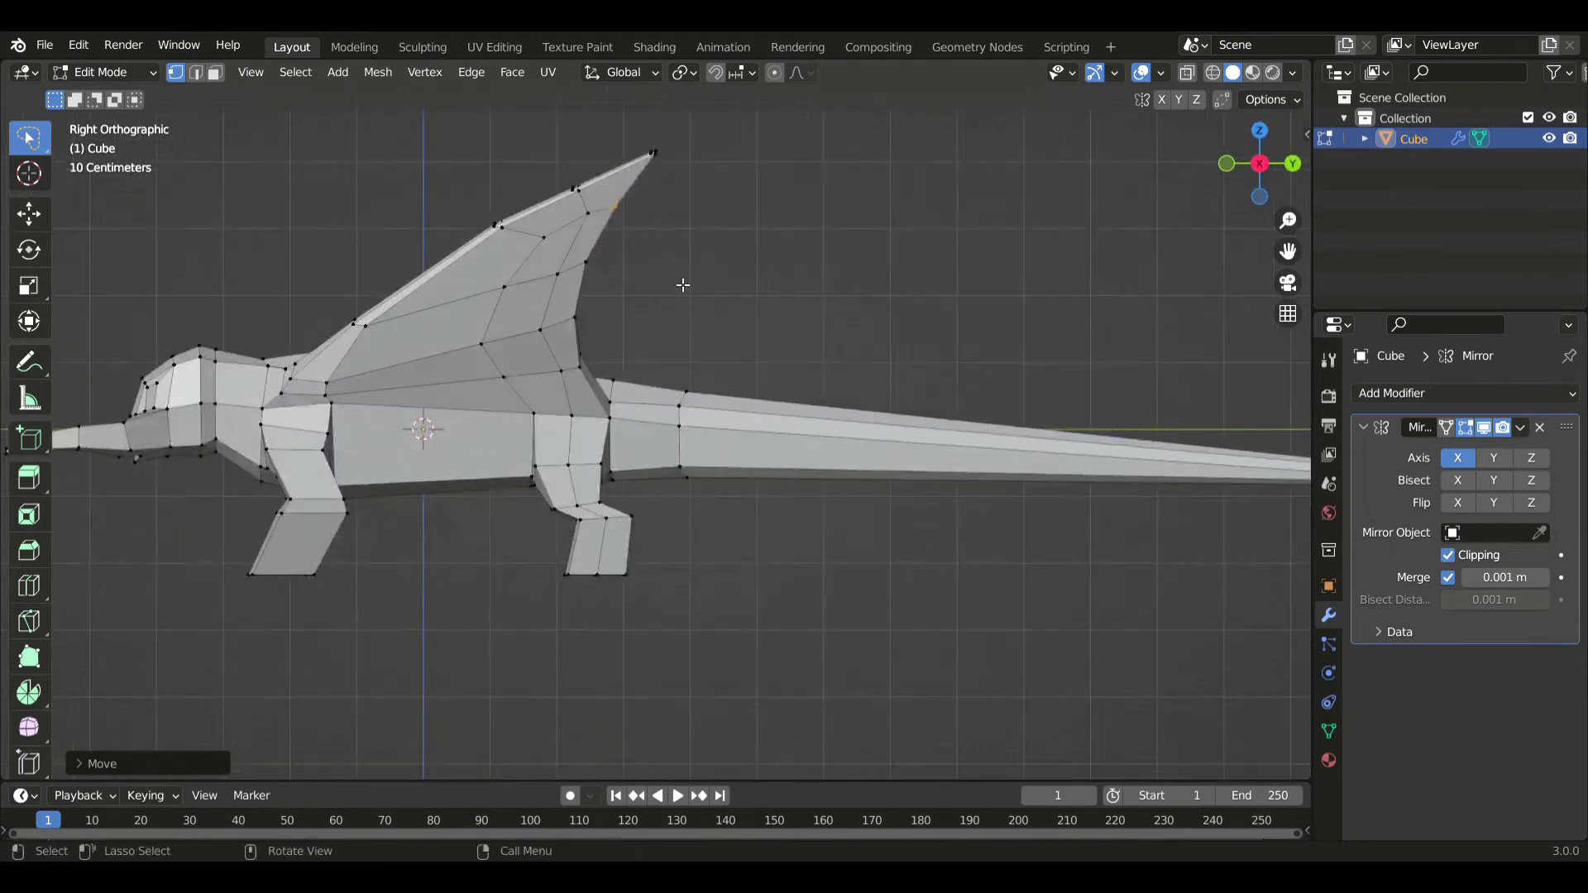
pyautogui.scroll(-3, 767, 348)
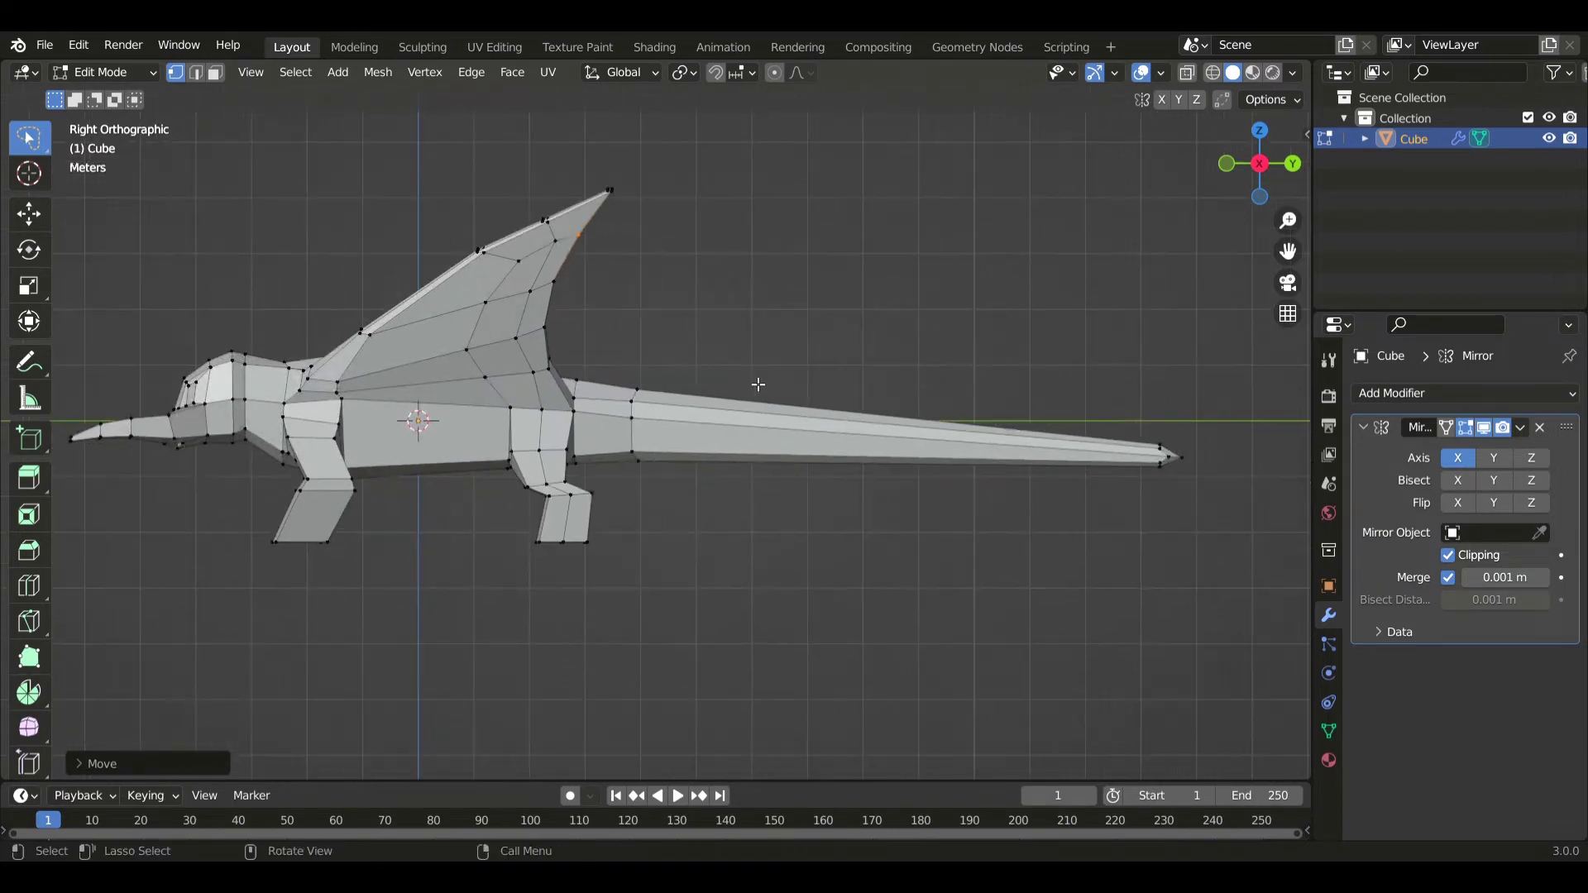
pyautogui.scroll(3, 753, 397)
pyautogui.keyDown('ctrl'); pyautogui.click(719, 420); pyautogui.keyUp('ctrl')
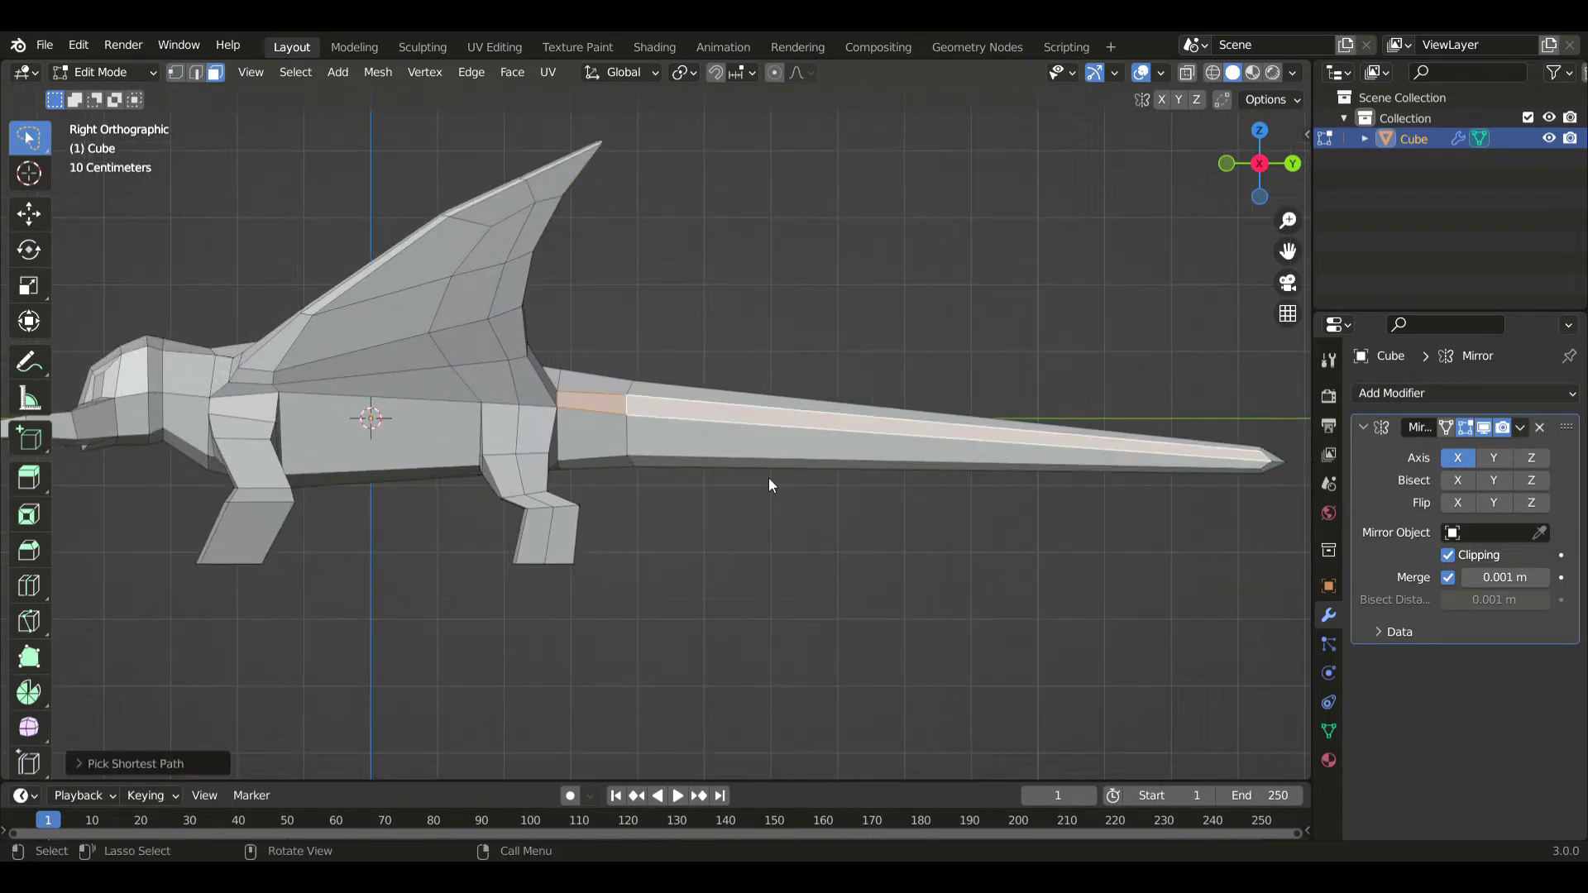
# - Try deleting the selected tail side faces, and undo the deletion
pyautogui.press('x')
pyautogui.click(770, 480)
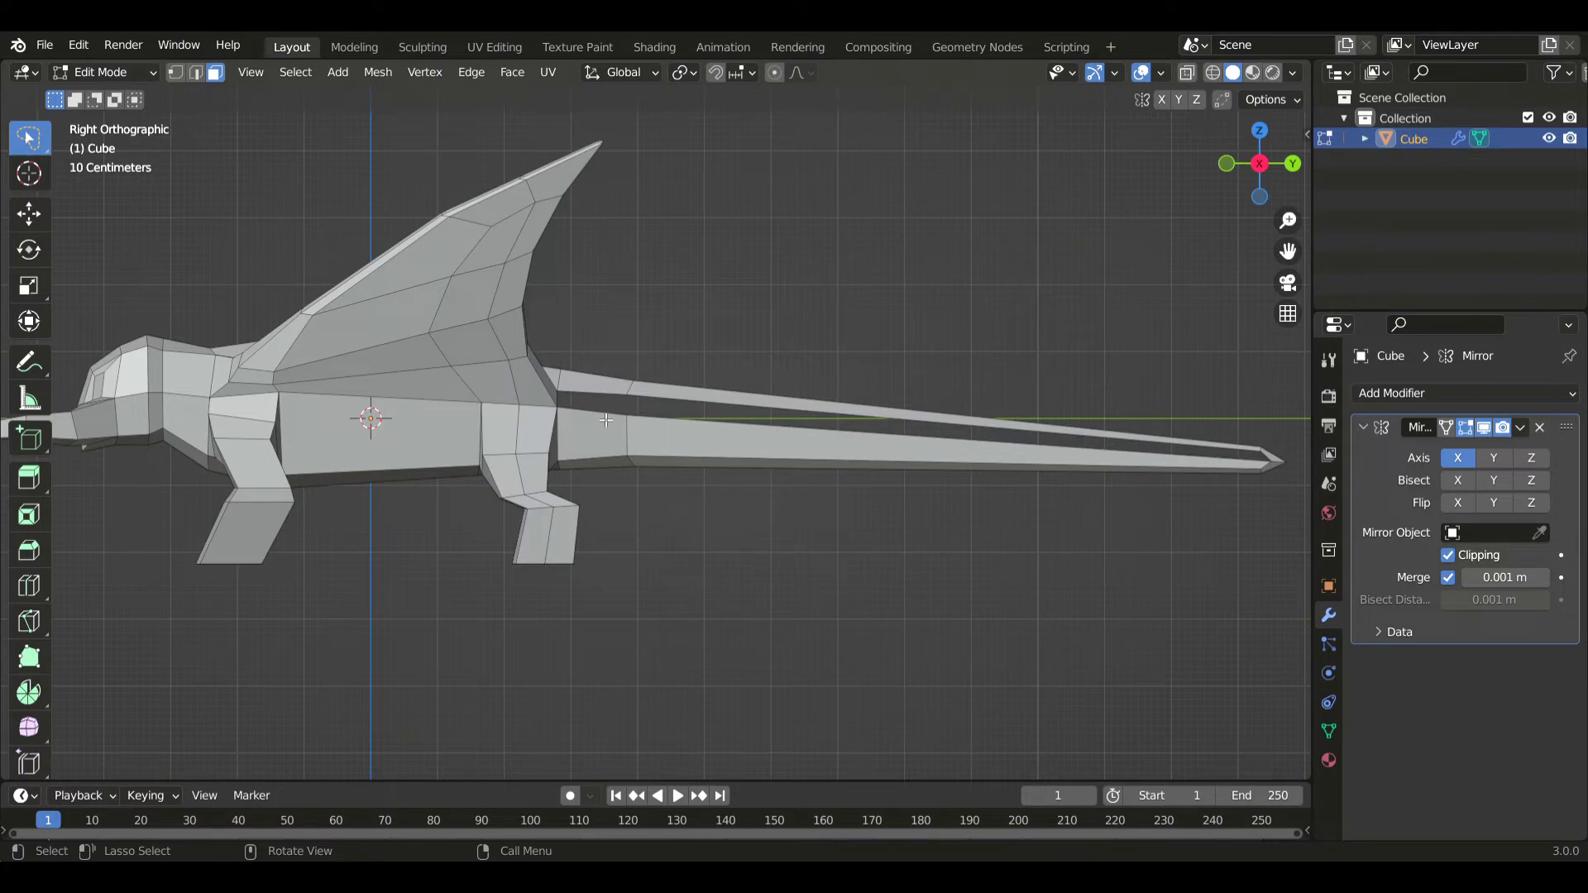
pyautogui.hotkey('ctrl', 'z')
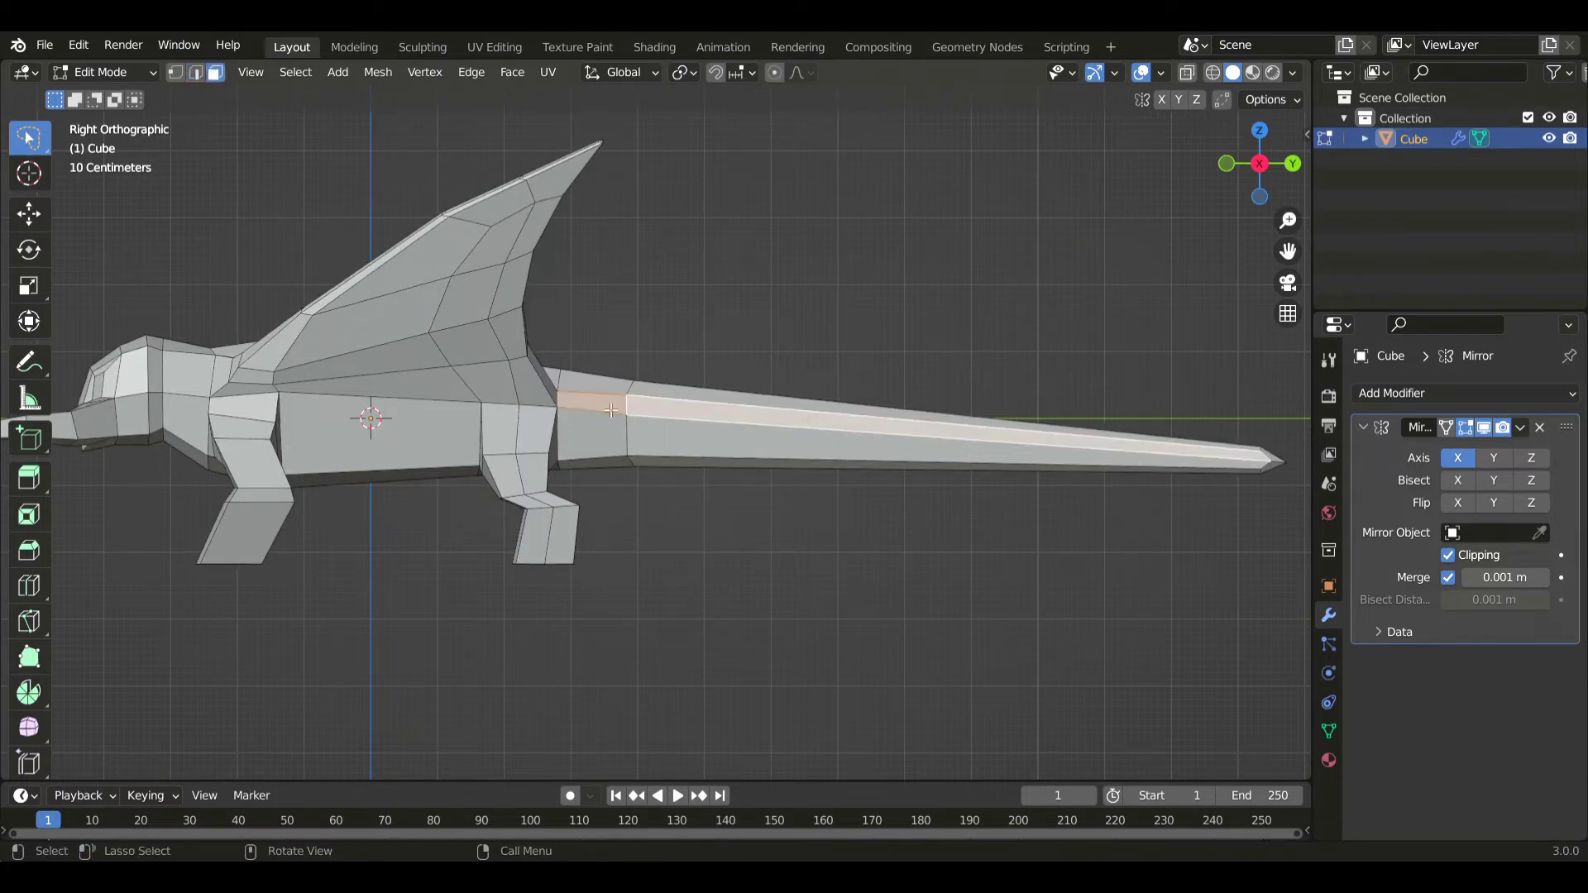
# - In top view, extrude the selected tail side faces outward and rotate the extruded faces slightly
pyautogui.press('KP_7')
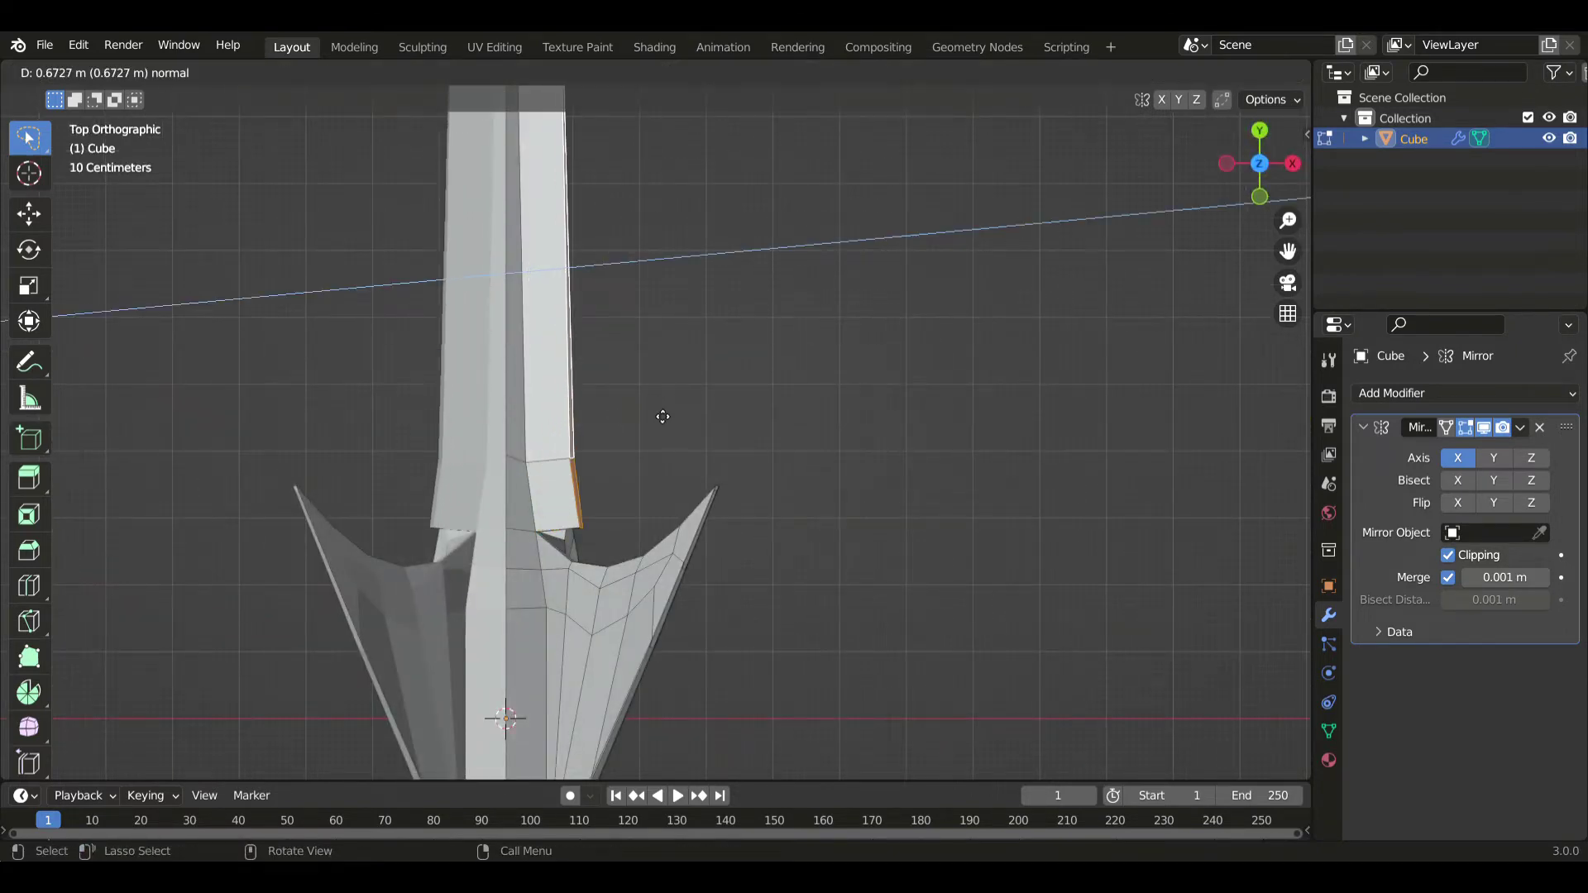
pyautogui.click(703, 434)
pyautogui.scroll(-2, 798, 473)
pyautogui.press('r')
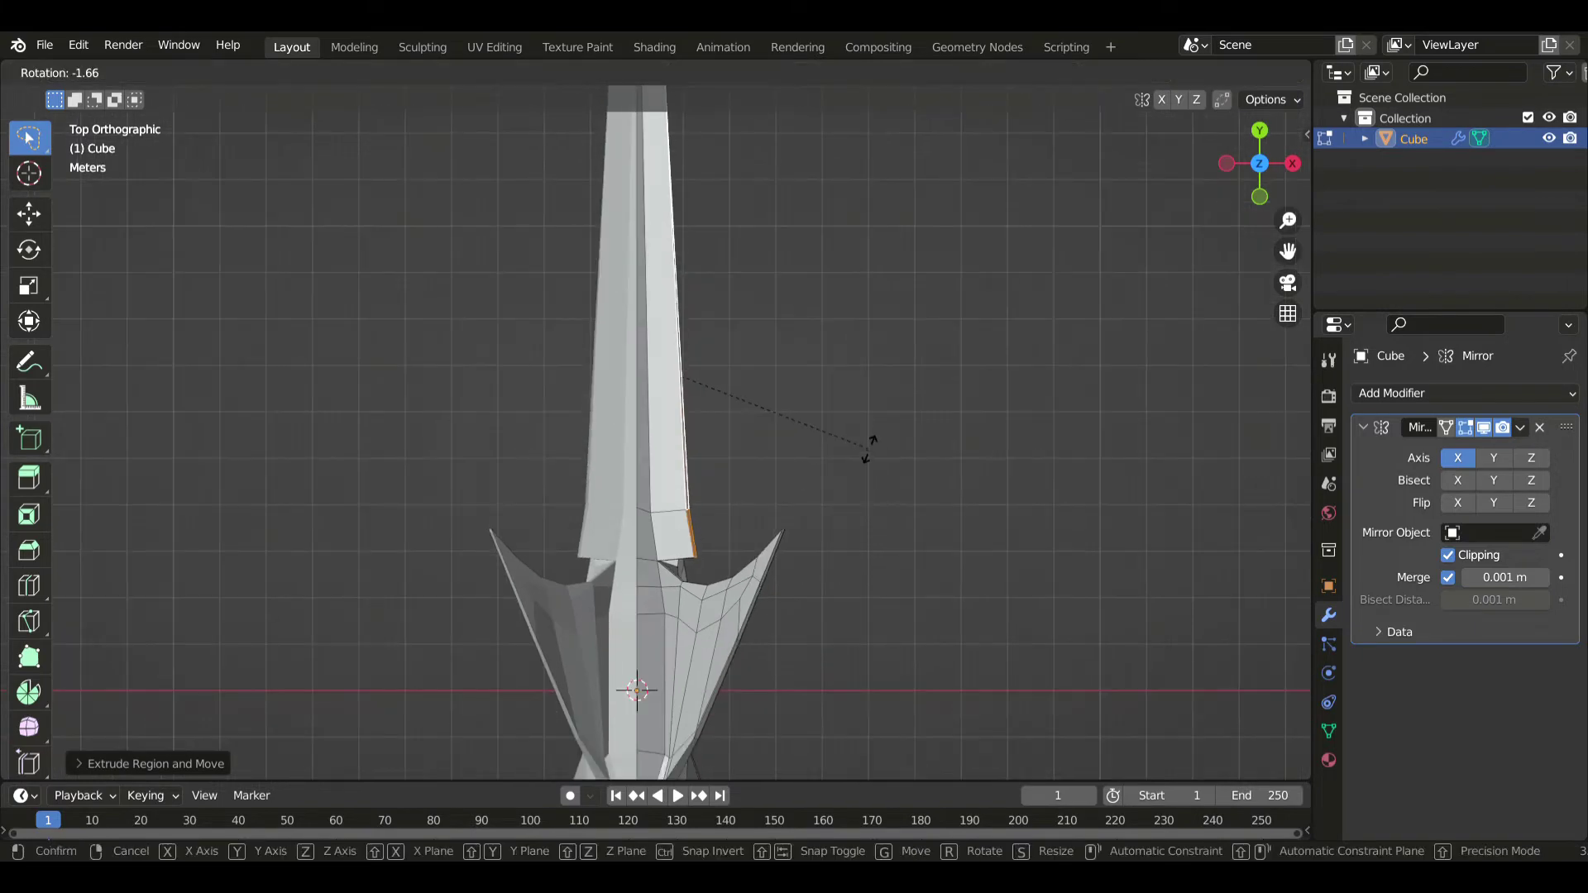
pyautogui.click(859, 452)
# - In side view, move the extruded tail faces vertically along Z and rotate them slightly
pyautogui.press('KP_3')
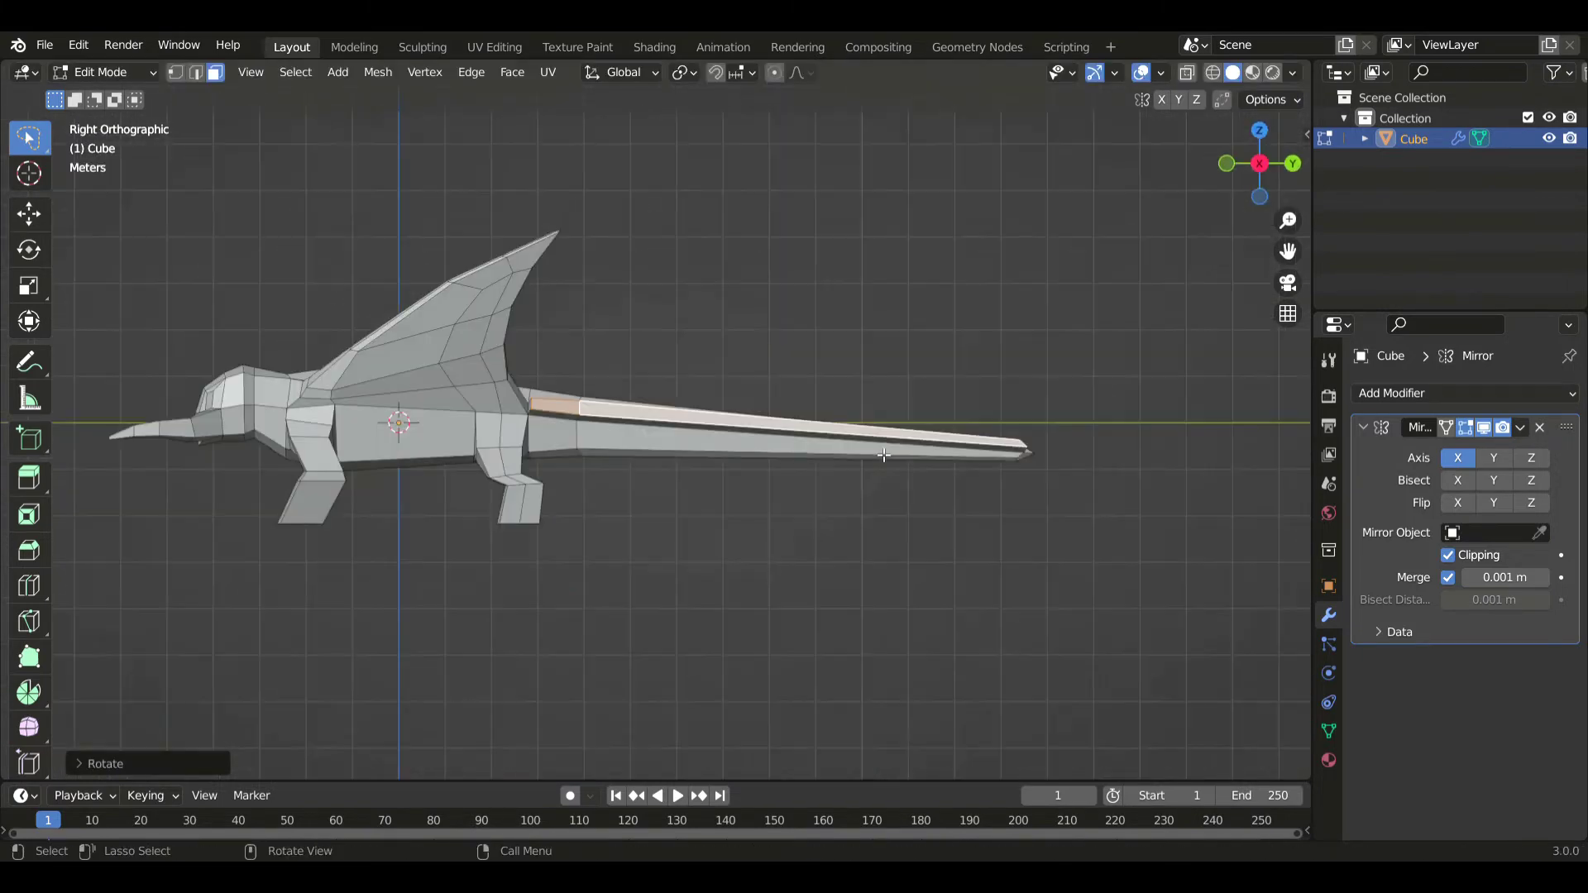
pyautogui.scroll(2, 887, 455)
pyautogui.press('g')
pyautogui.press('z')
pyautogui.click(887, 475)
pyautogui.press('r')
pyautogui.click(1184, 461)
# - Flatten the extruded tail faces along Z into a thin fin edge and rotate them to follow the tail's slope
pyautogui.press('s')
pyautogui.press('z')
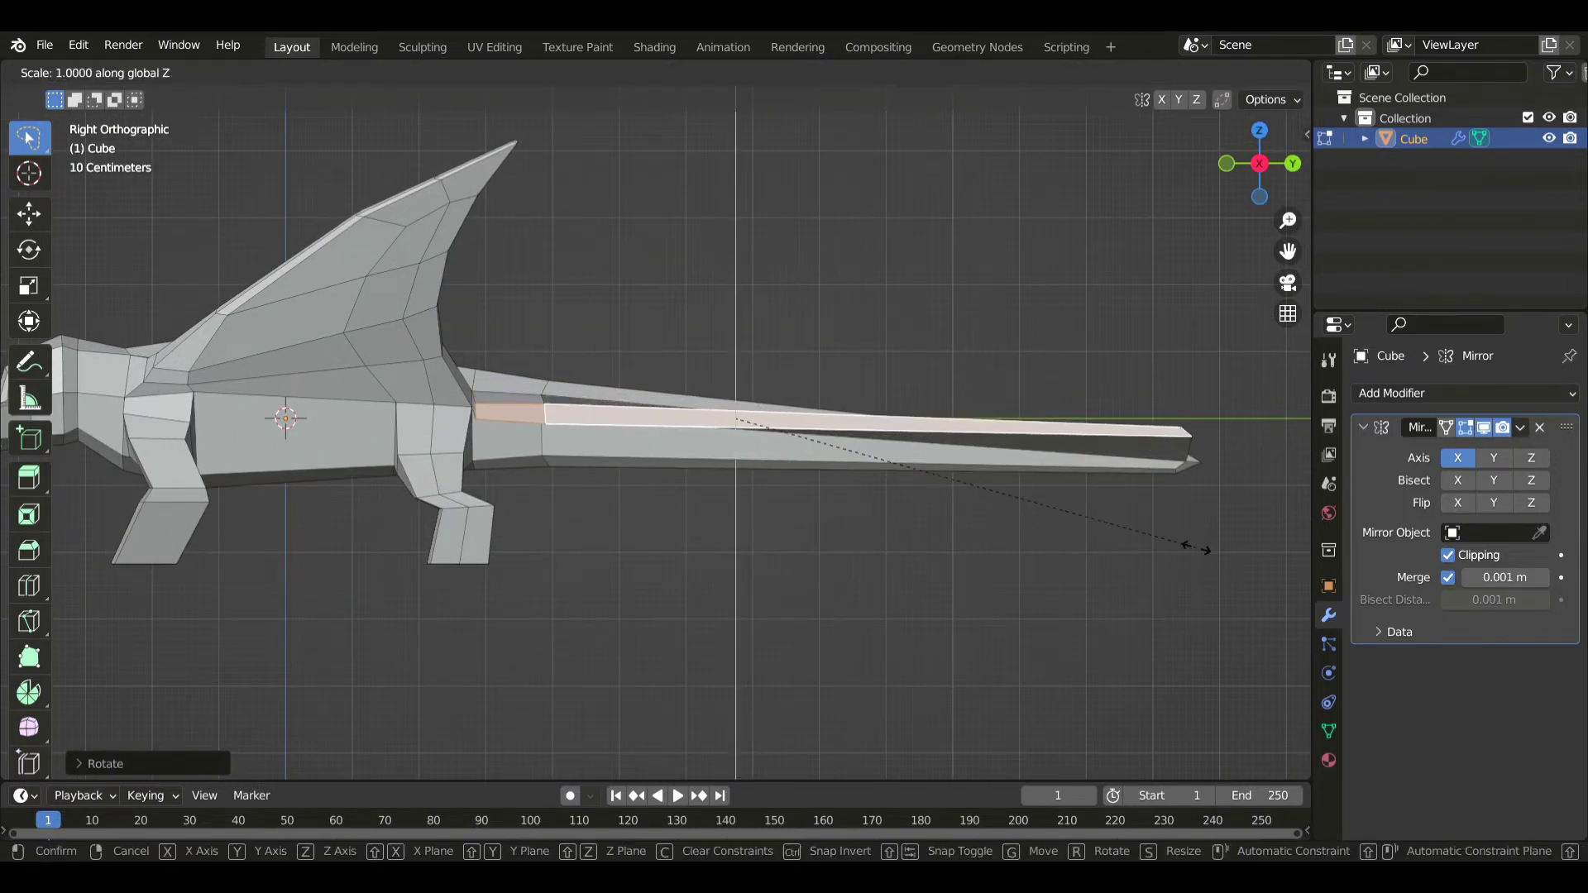
pyautogui.click(863, 480)
pyautogui.press('r')
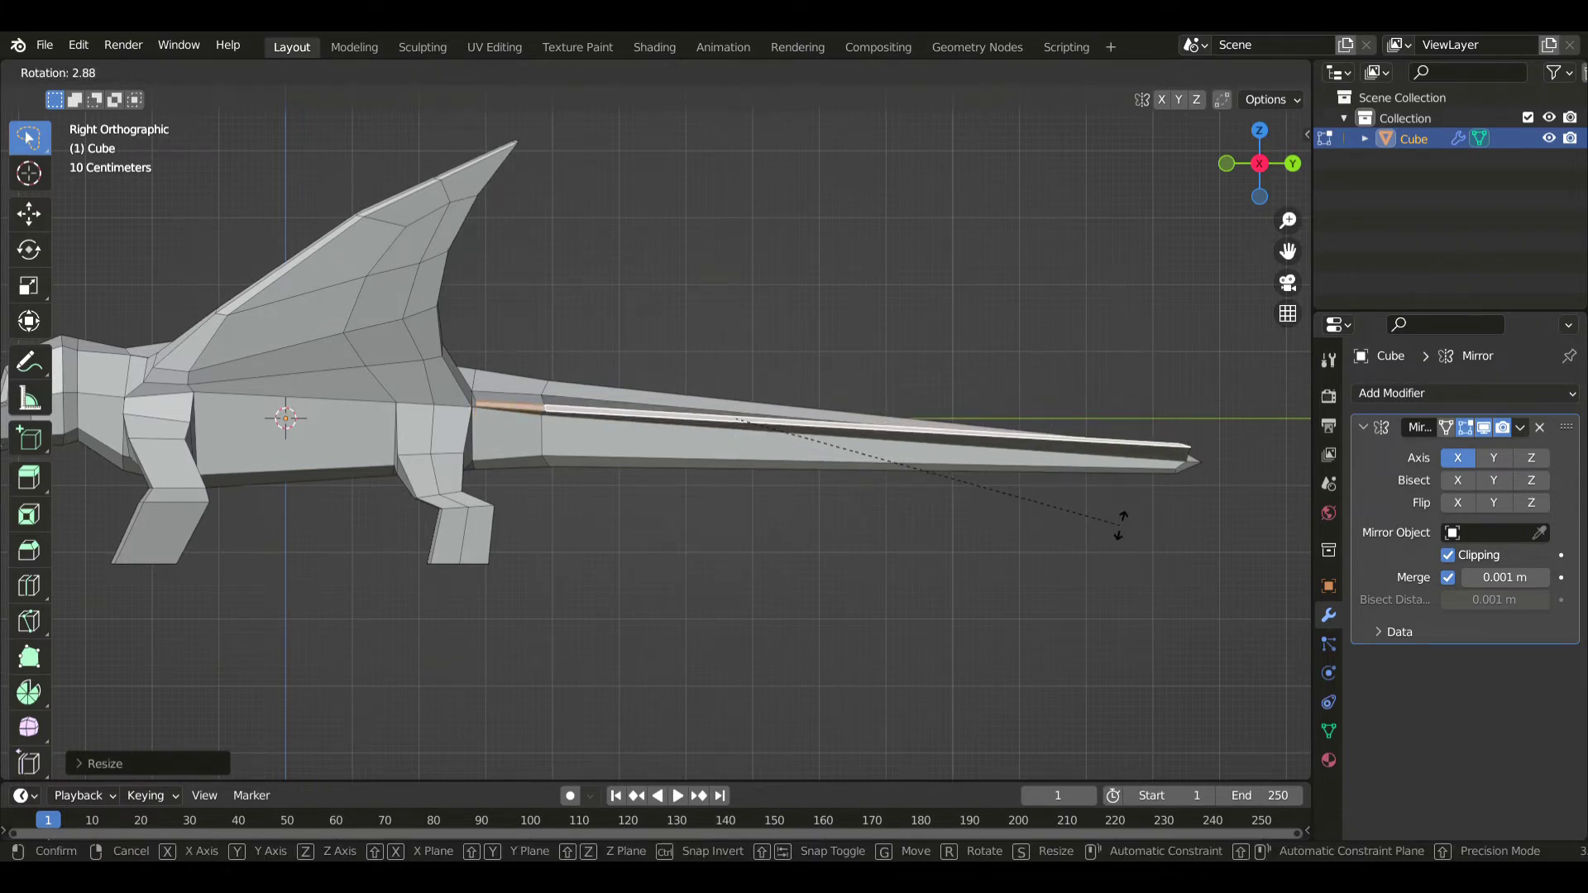
pyautogui.rightClick(1119, 528)
pyautogui.press('s')
pyautogui.press('z')
pyautogui.press('r')
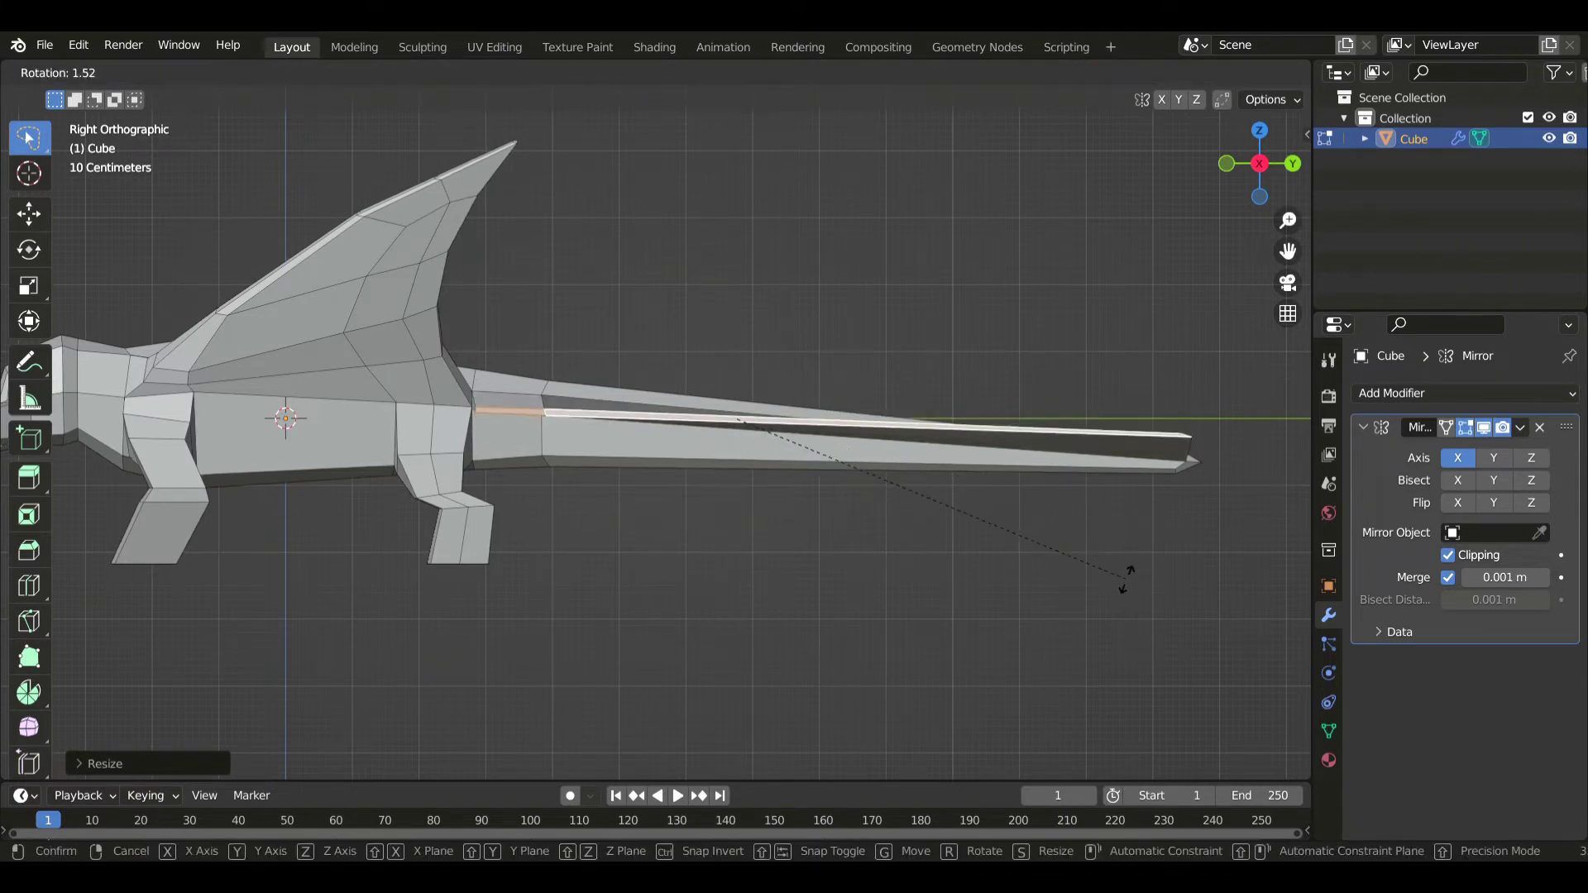
pyautogui.click(913, 598)
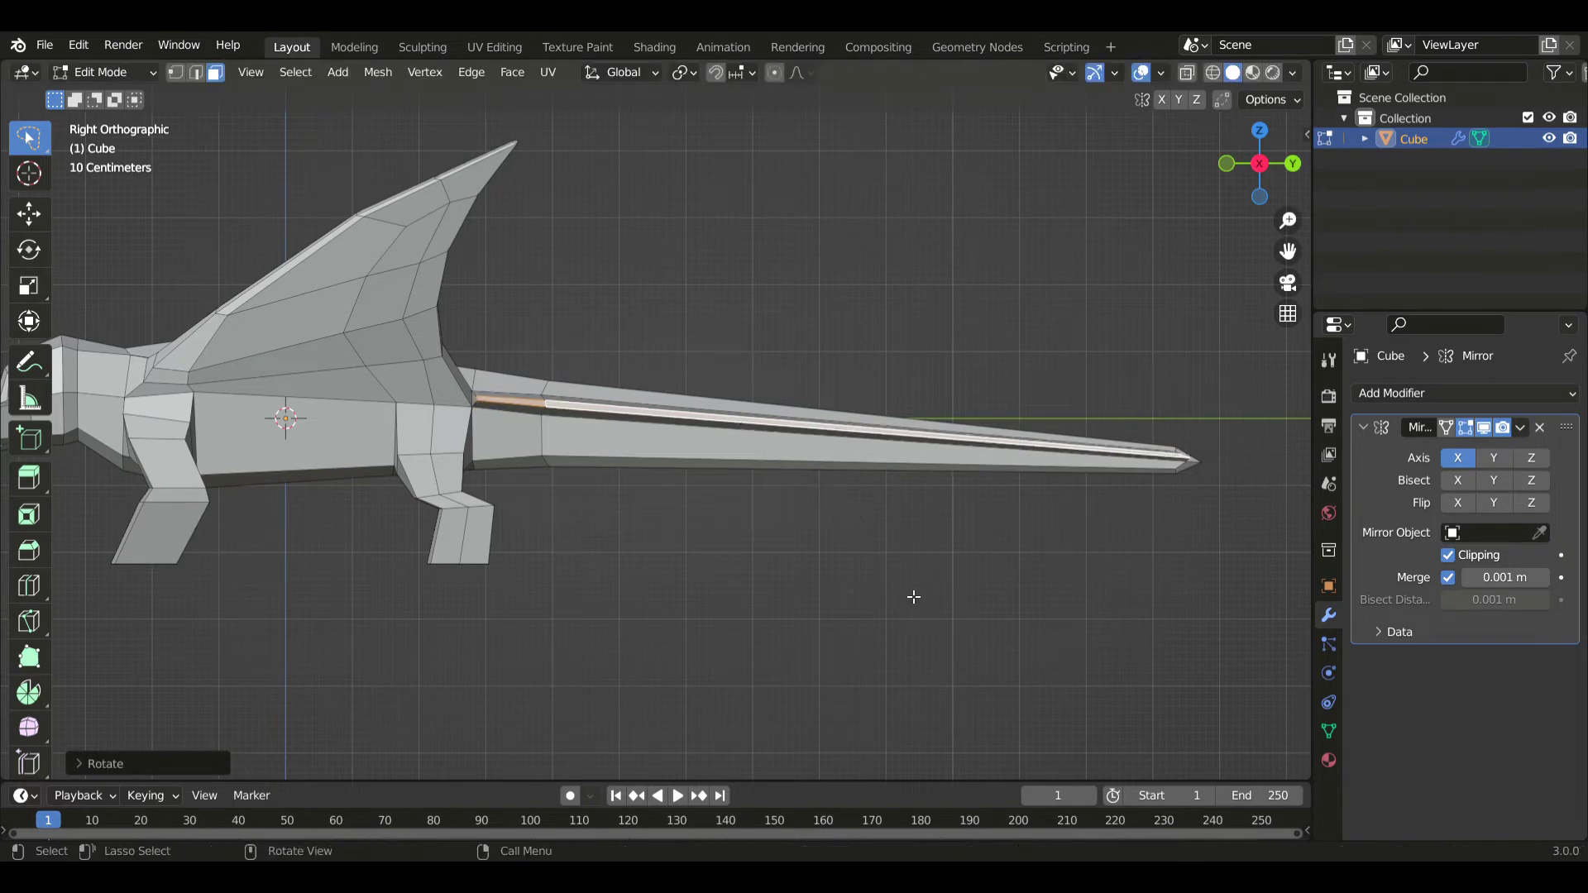
# - In top view, move the tail fin's front outer corner edges outward and slightly towards the tail tip
pyautogui.press('KP_7')
pyautogui.scroll(-1, 879, 464)
pyautogui.scroll(1, 828, 447)
pyautogui.press('2')
pyautogui.hotkey('alt', 'z')
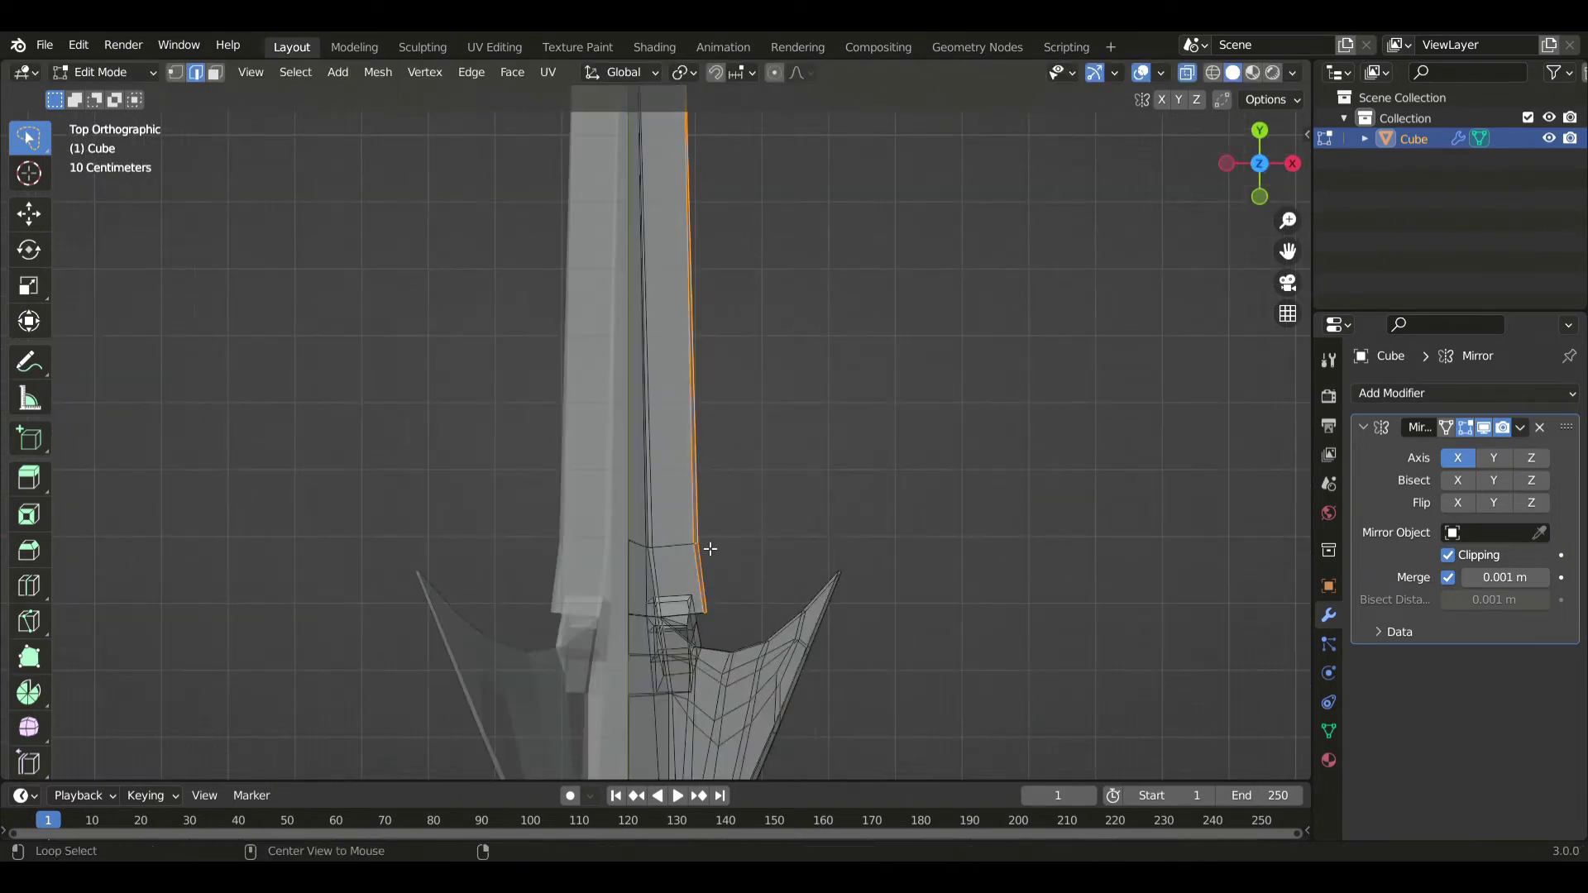
pyautogui.press('g')
pyautogui.click(718, 581)
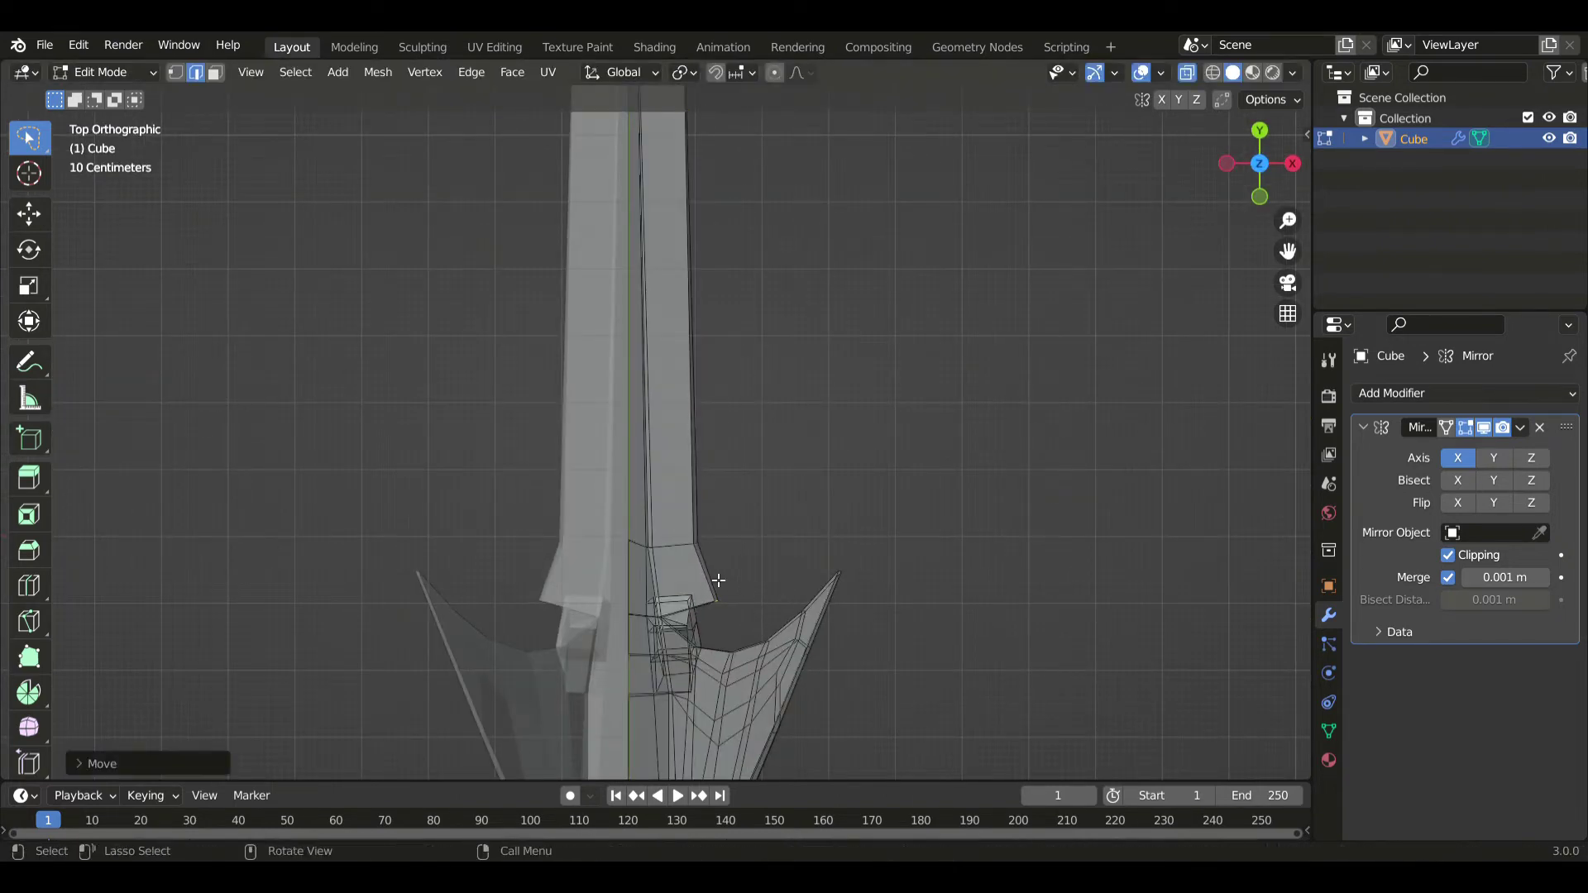
# - Add three loop cuts spaced along the length of the tail, across its side fins
pyautogui.click(30, 588)
pyautogui.scroll(-1, 612, 339)
pyautogui.keyDown('shift'); pyautogui.moveTo(631, 306); pyautogui.dragTo(621, 485, button='middle'); pyautogui.keyUp('shift')
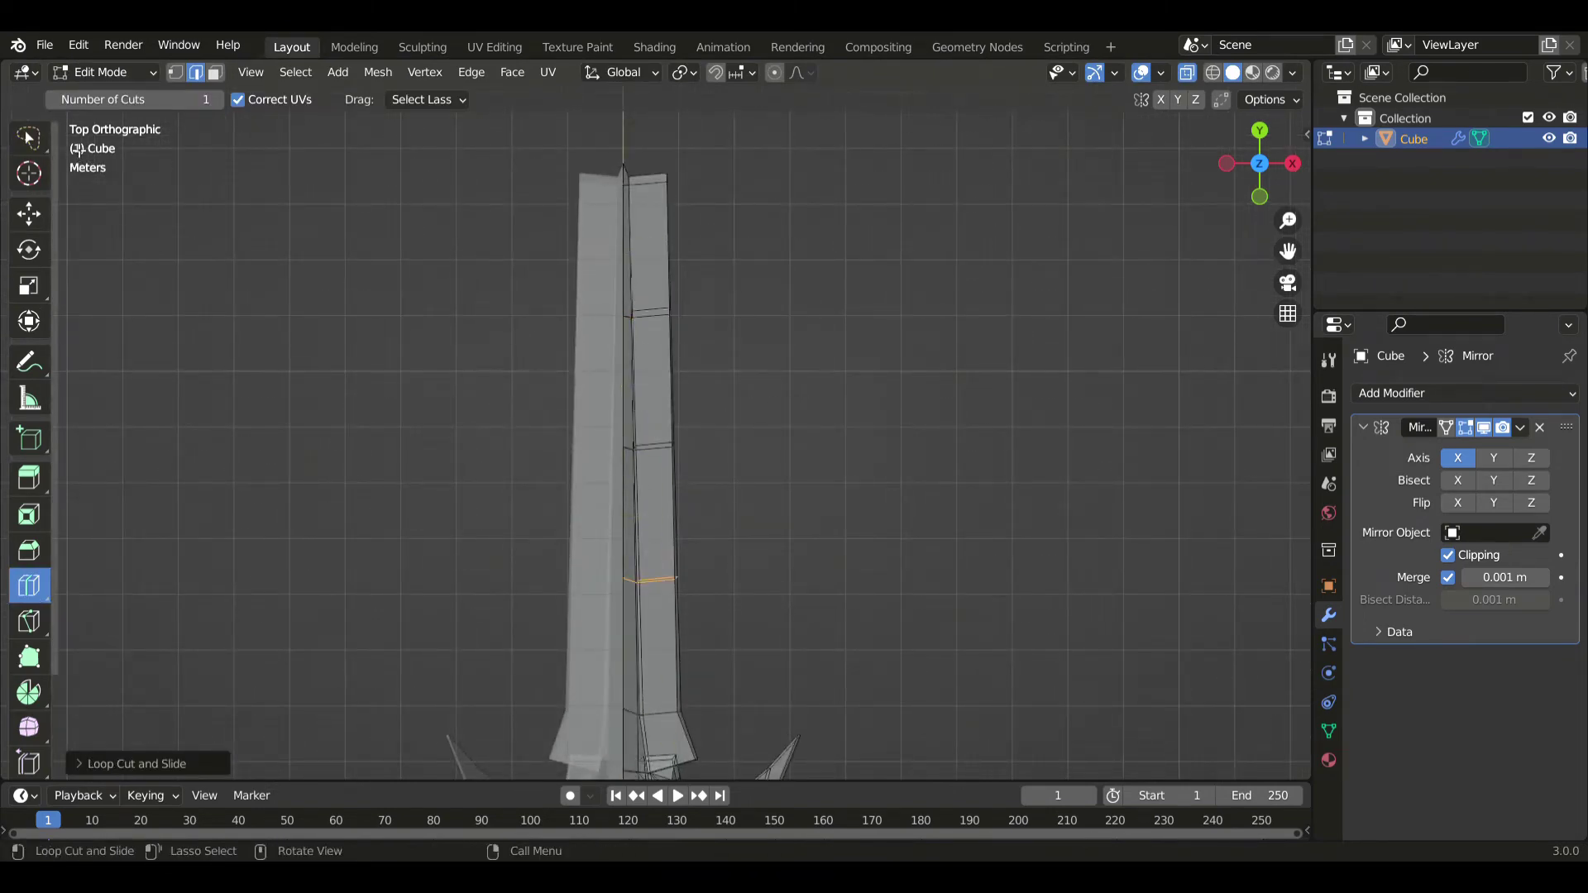
pyautogui.click(31, 141)
# - In top view, move the fin's outer edge inward at the cut nearest the body and outward at the middle cut
pyautogui.keyDown('shift'); pyautogui.moveTo(690, 577); pyautogui.dragTo(688, 424, button='middle'); pyautogui.keyUp('shift')
pyautogui.moveTo(708, 479)
pyautogui.mouseDown()
pyautogui.moveTo(663, 421)
pyautogui.moveTo(694, 421)
pyautogui.mouseUp()
pyautogui.press('g')
pyautogui.click(604, 465)
pyautogui.keyDown('shift'); pyautogui.moveTo(684, 311); pyautogui.dragTo(705, 427, button='middle'); pyautogui.keyUp('shift')
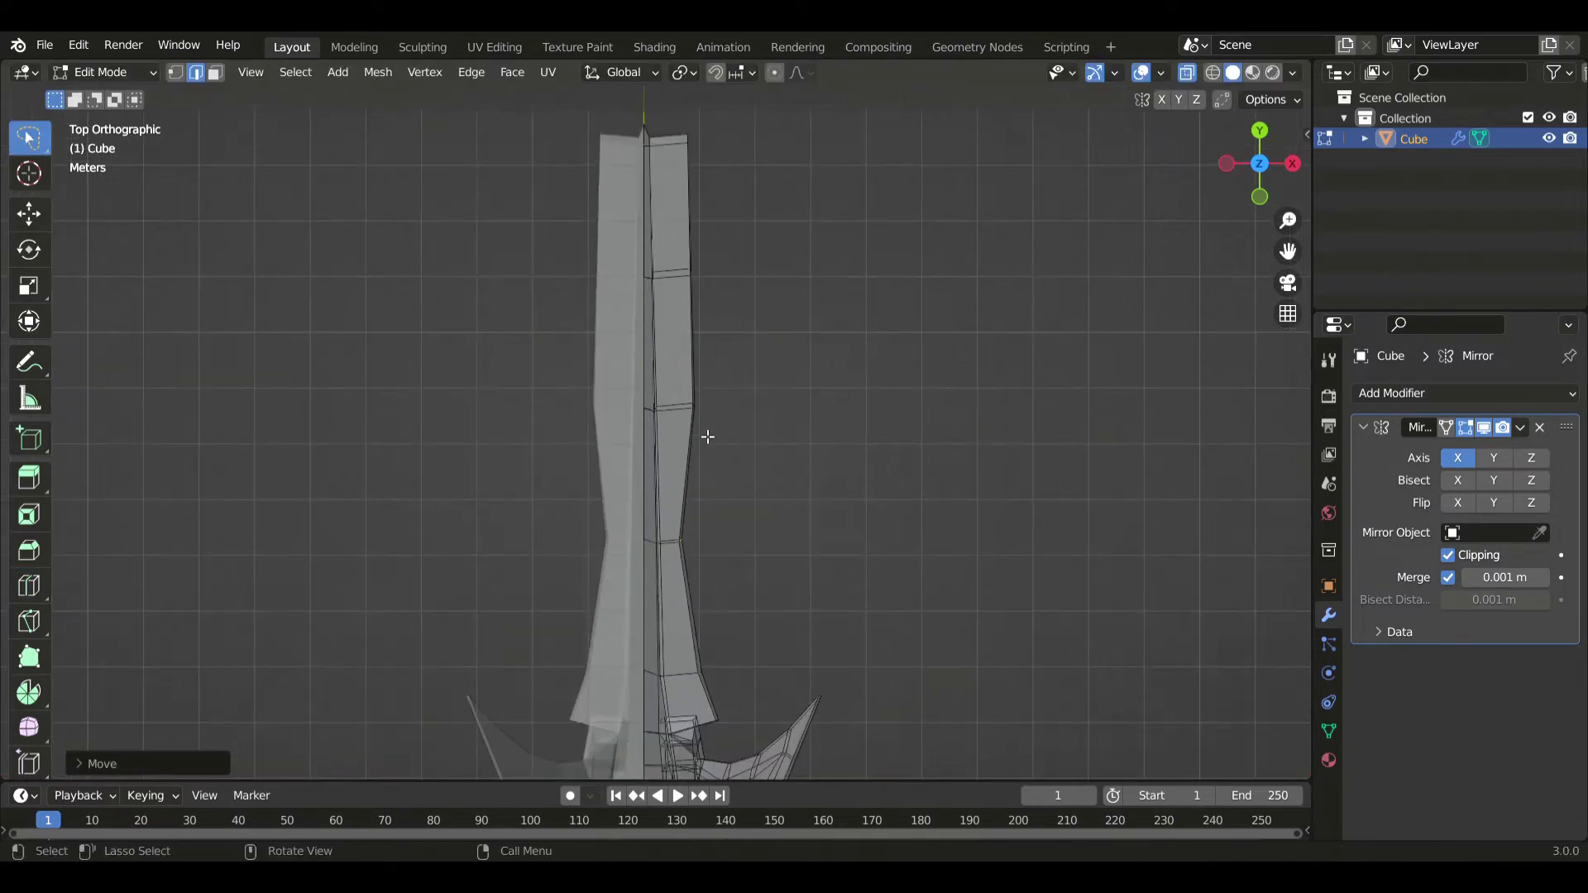
pyautogui.moveTo(706, 437); pyautogui.dragTo(718, 395)
pyautogui.press('g')
pyautogui.press('g')
pyautogui.click(860, 402)
# - Refine the positions of the fin's outer edges near the tail base, including its front corner
pyautogui.scroll(5, 705, 463)
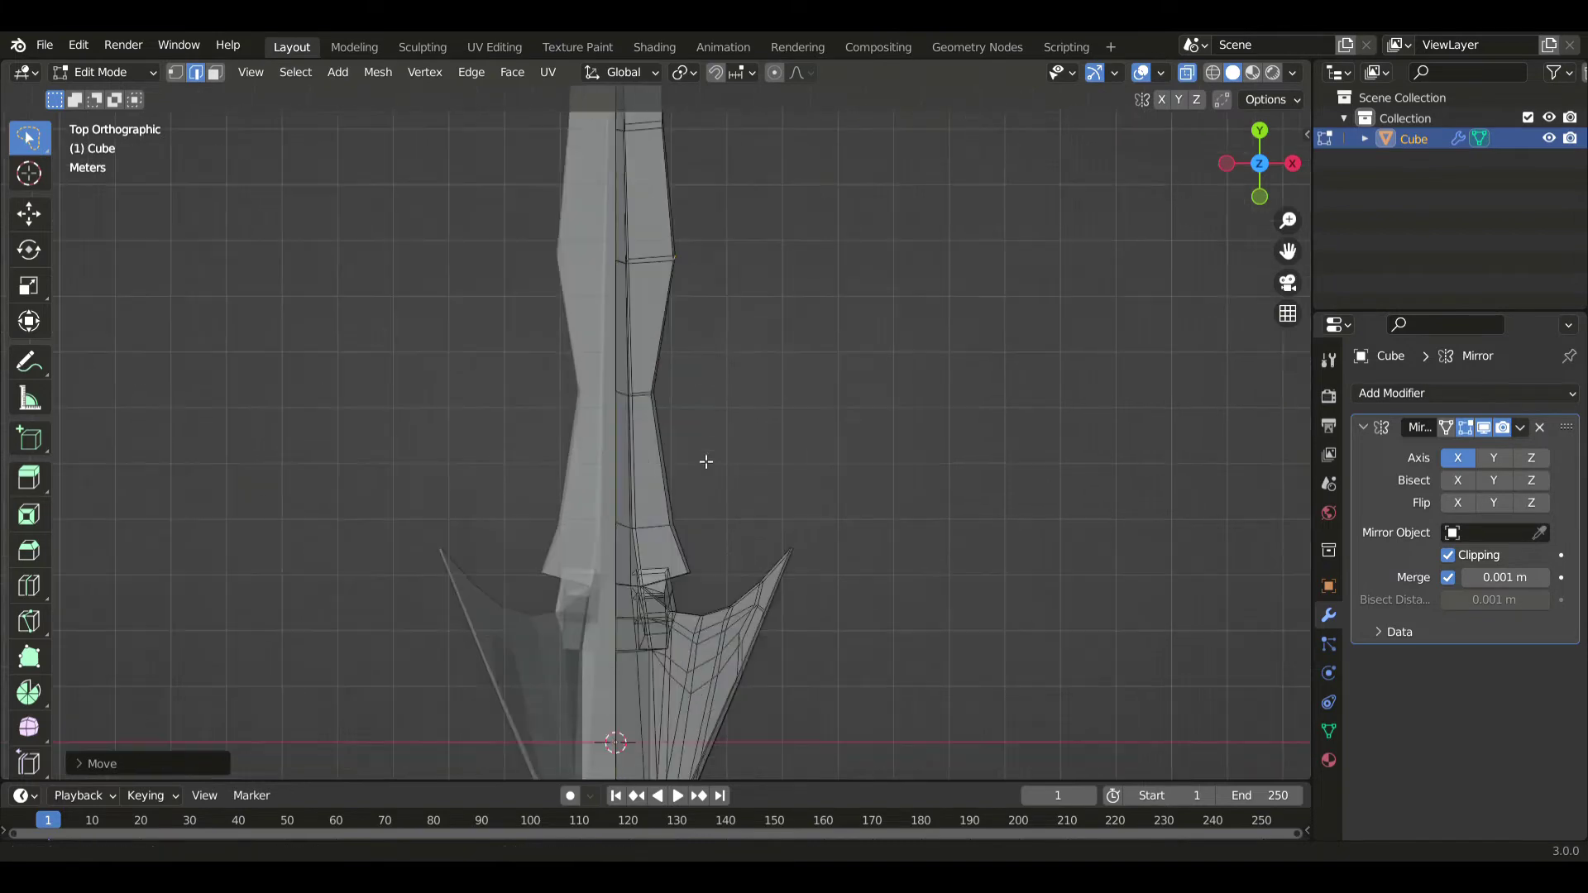
pyautogui.press('g')
pyautogui.click(782, 491)
pyautogui.moveTo(713, 548); pyautogui.dragTo(726, 577)
pyautogui.press('g')
pyautogui.click(674, 607)
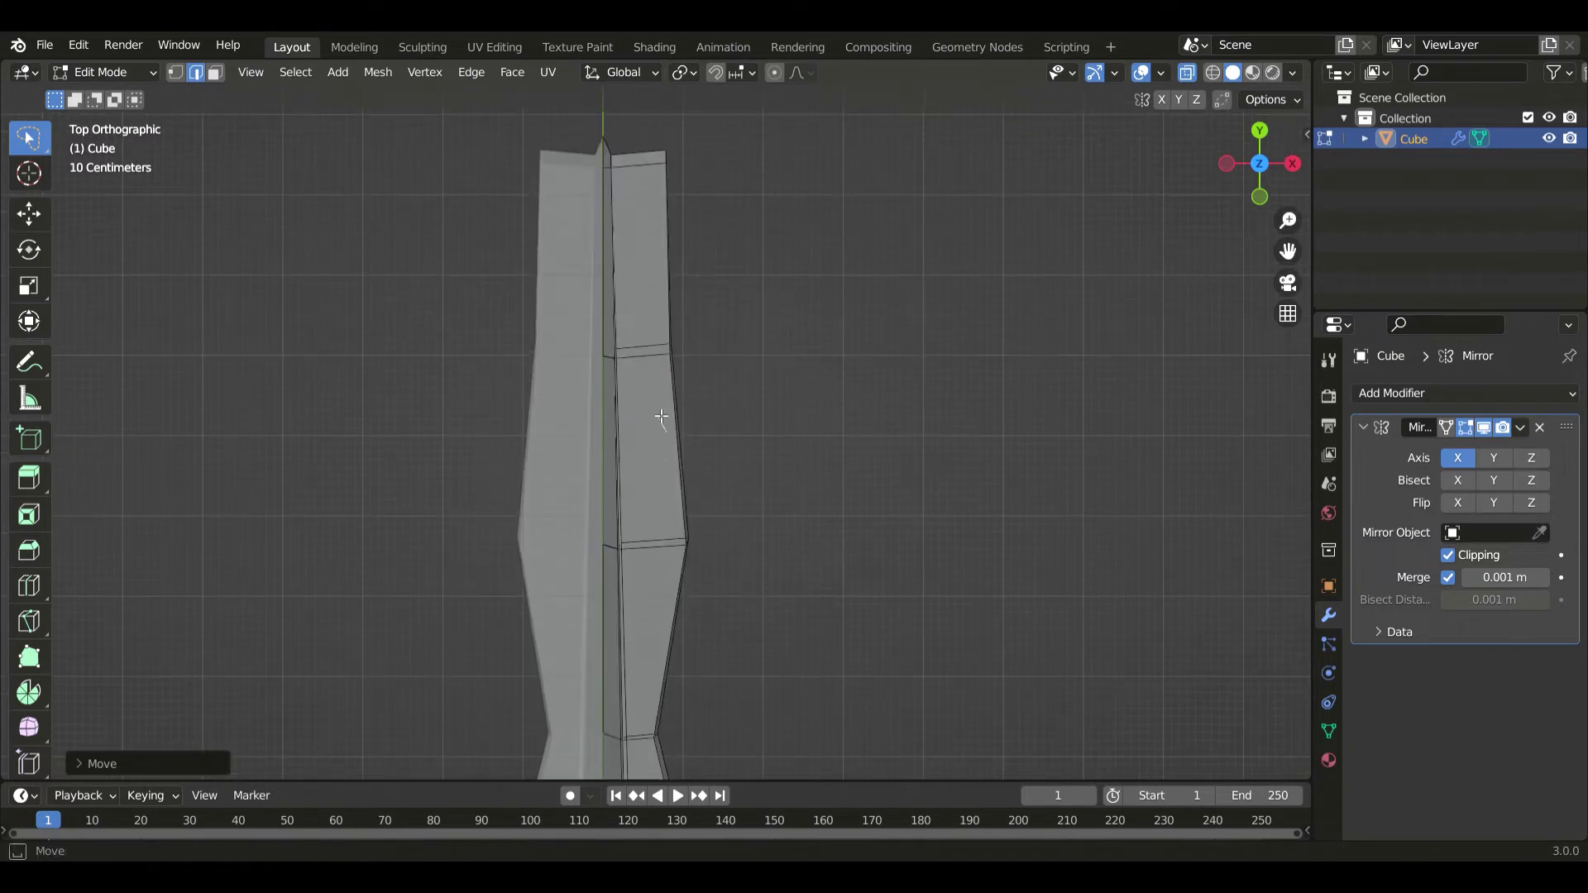
# - Move the fin's outer edge inward at the cut nearest the tail tip and pull the tip's corner edge towards the body
pyautogui.press('g')
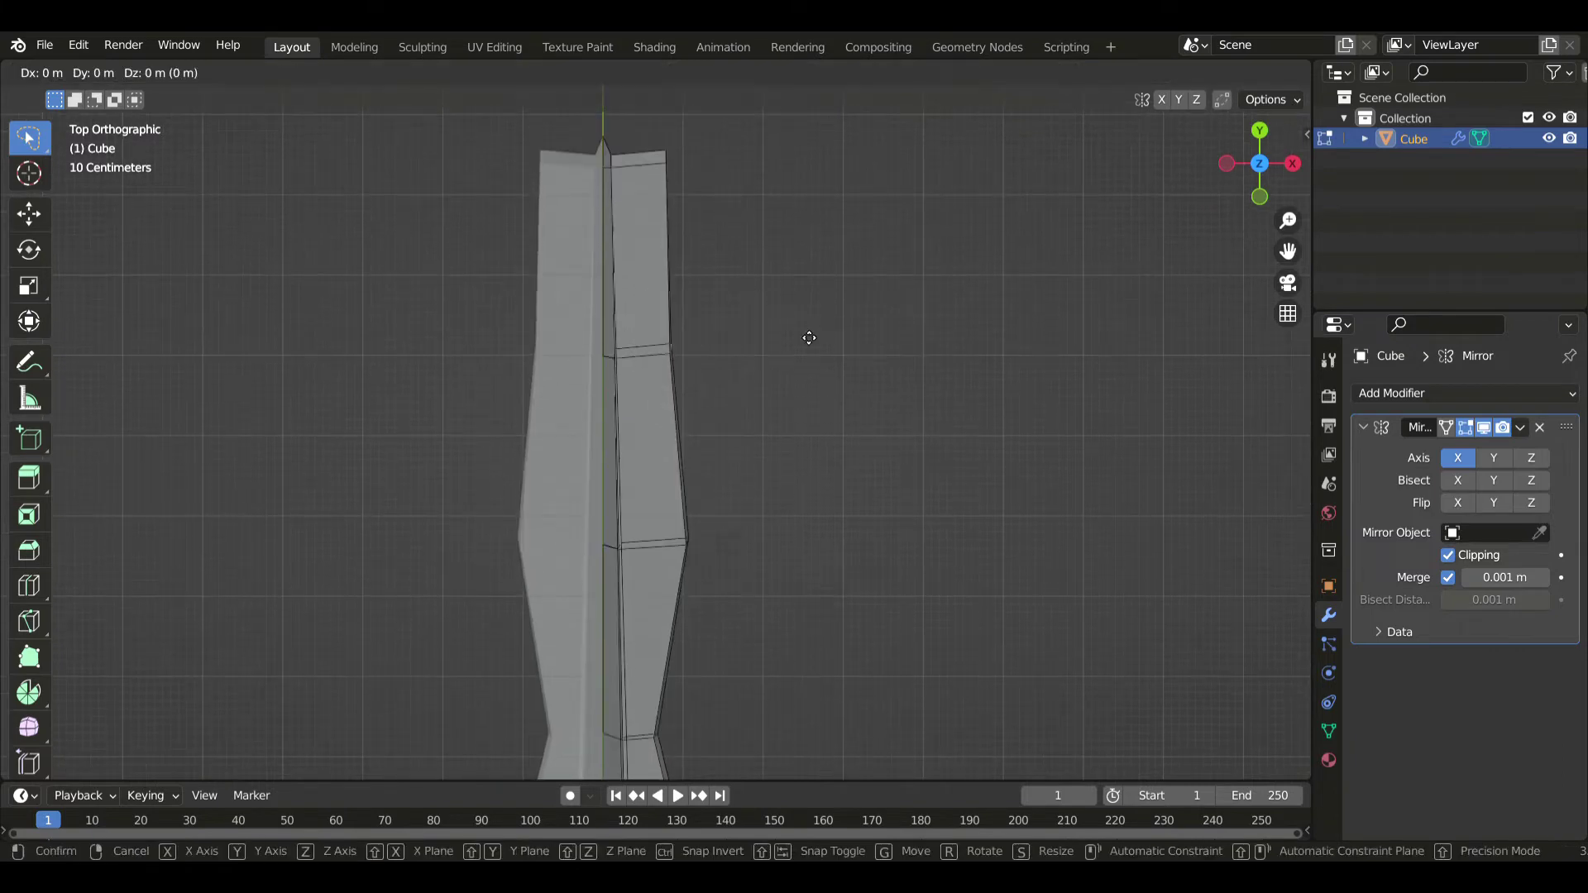
pyautogui.click(601, 338)
pyautogui.press('g')
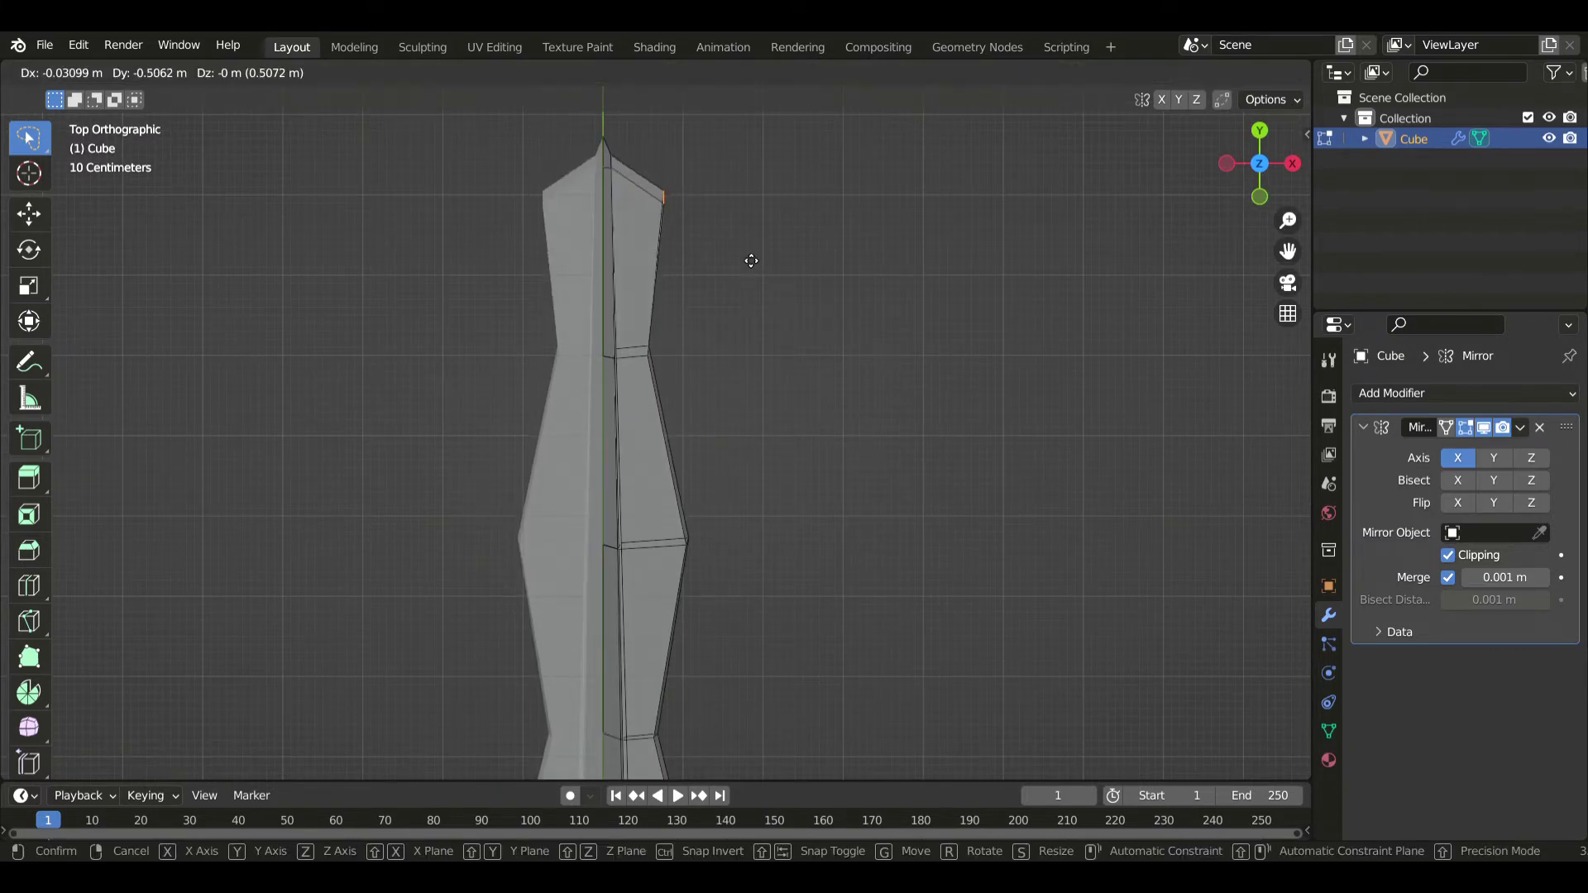
pyautogui.click(737, 251)
# - Examine the shaped tail fins in perspective, in and out of edit mode
pyautogui.scroll(-3, 720, 347)
pyautogui.moveTo(709, 436); pyautogui.dragTo(616, 323, button='middle')
pyautogui.press('Tab')
pyautogui.press('Tab')
pyautogui.scroll(2, 671, 451)
pyautogui.scroll(-1, 519, 428)
pyautogui.keyDown('shift'); pyautogui.moveTo(519, 427); pyautogui.dragTo(643, 414, button='middle'); pyautogui.keyUp('shift')
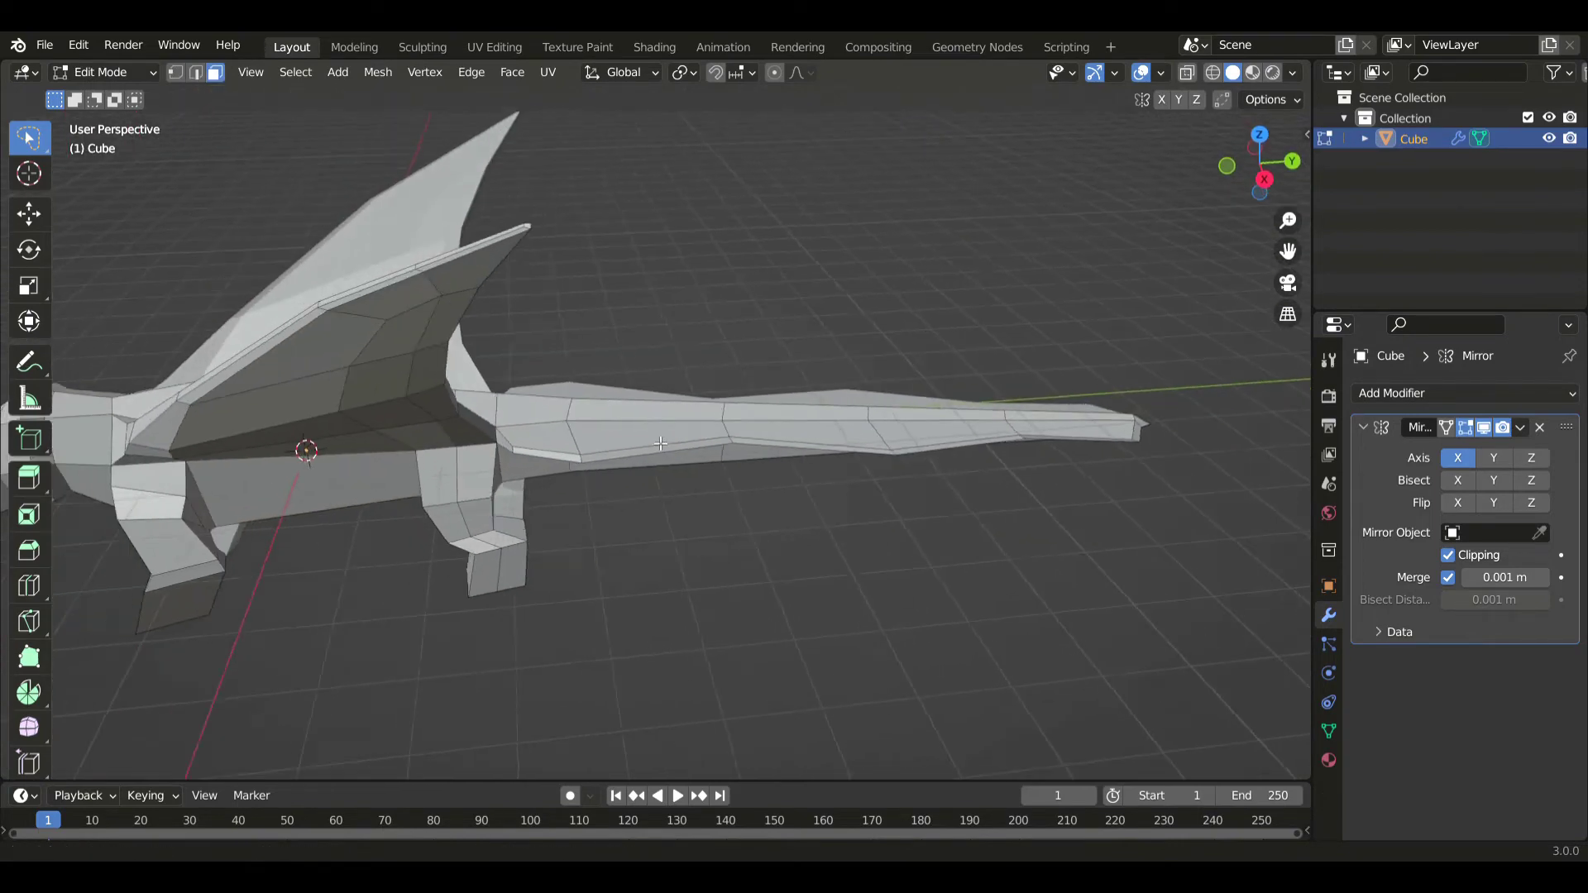
# - Select the rear faces of the front lower leg and knee and extrude them backwards
pyautogui.press('KP_3')
pyautogui.keyDown('shift'); pyautogui.moveTo(568, 496); pyautogui.dragTo(774, 458, button='middle'); pyautogui.keyUp('shift')
pyautogui.scroll(4, 757, 462)
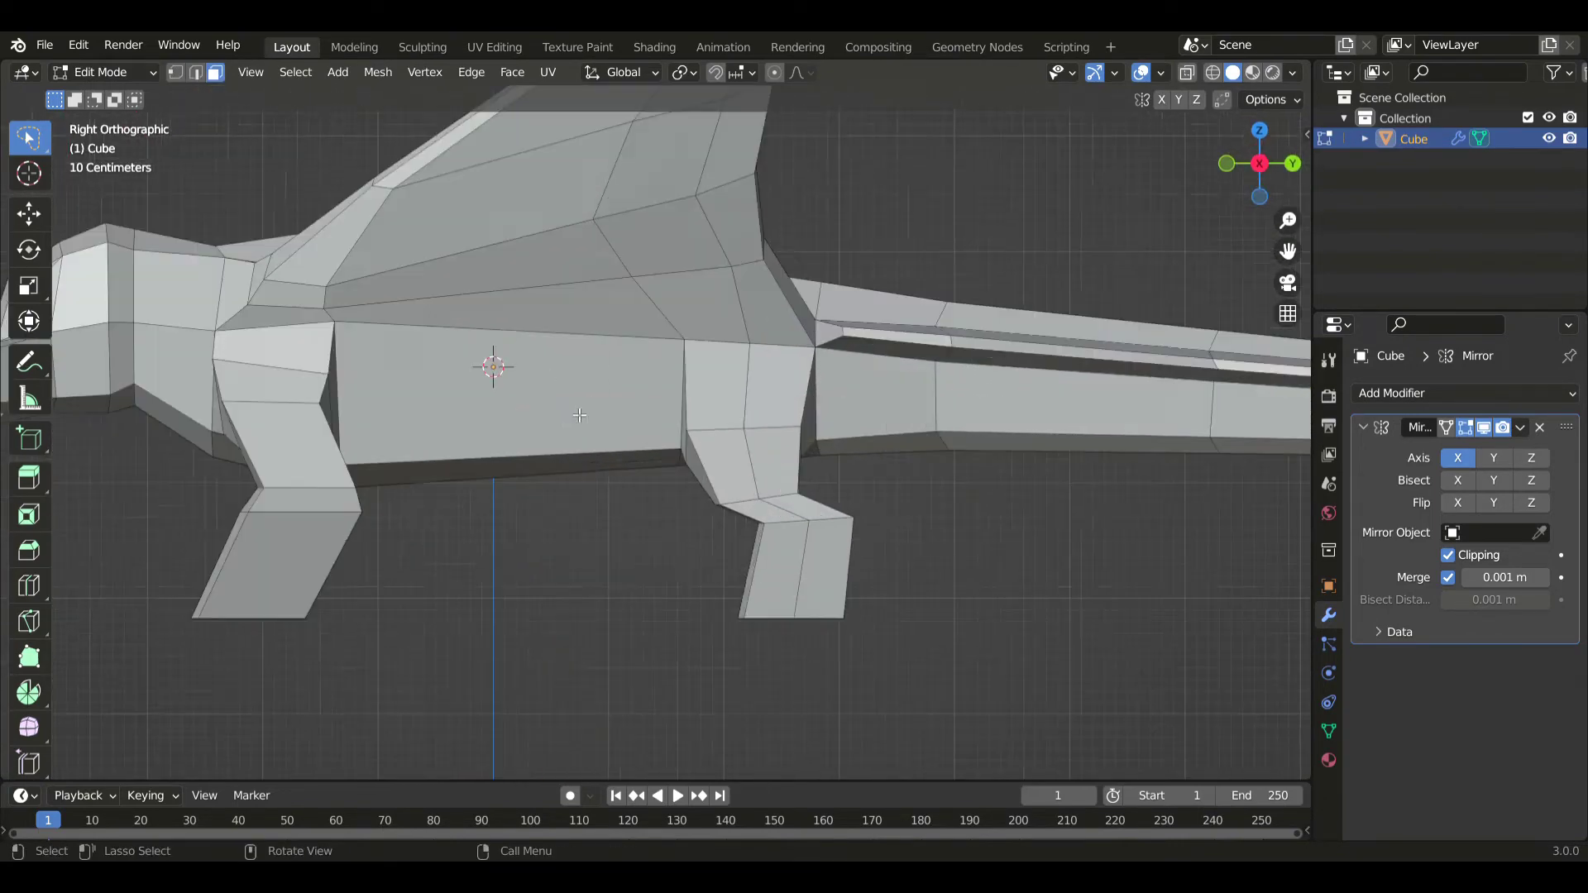
pyautogui.keyDown('shift'); pyautogui.moveTo(621, 475); pyautogui.dragTo(814, 467, button='middle'); pyautogui.keyUp('shift')
pyautogui.moveTo(561, 479); pyautogui.dragTo(470, 488, button='middle')
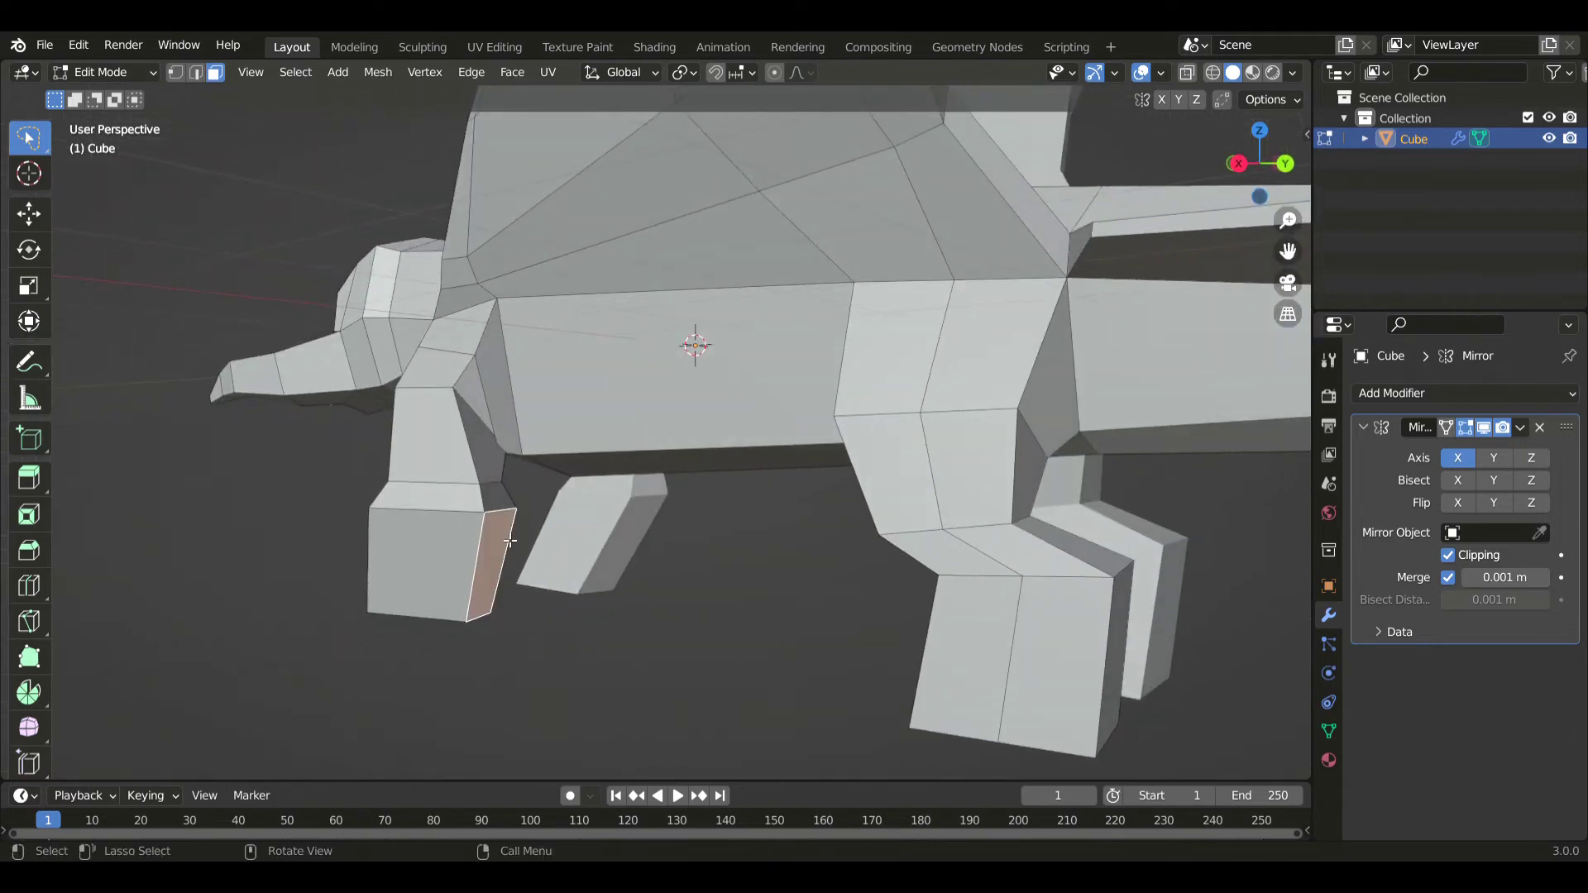
pyautogui.keyDown('shift'); pyautogui.moveTo(510, 541); pyautogui.dragTo(529, 413, button='middle'); pyautogui.keyUp('shift')
pyautogui.press('KP_3')
pyautogui.scroll(2, 625, 429)
pyautogui.press('e')
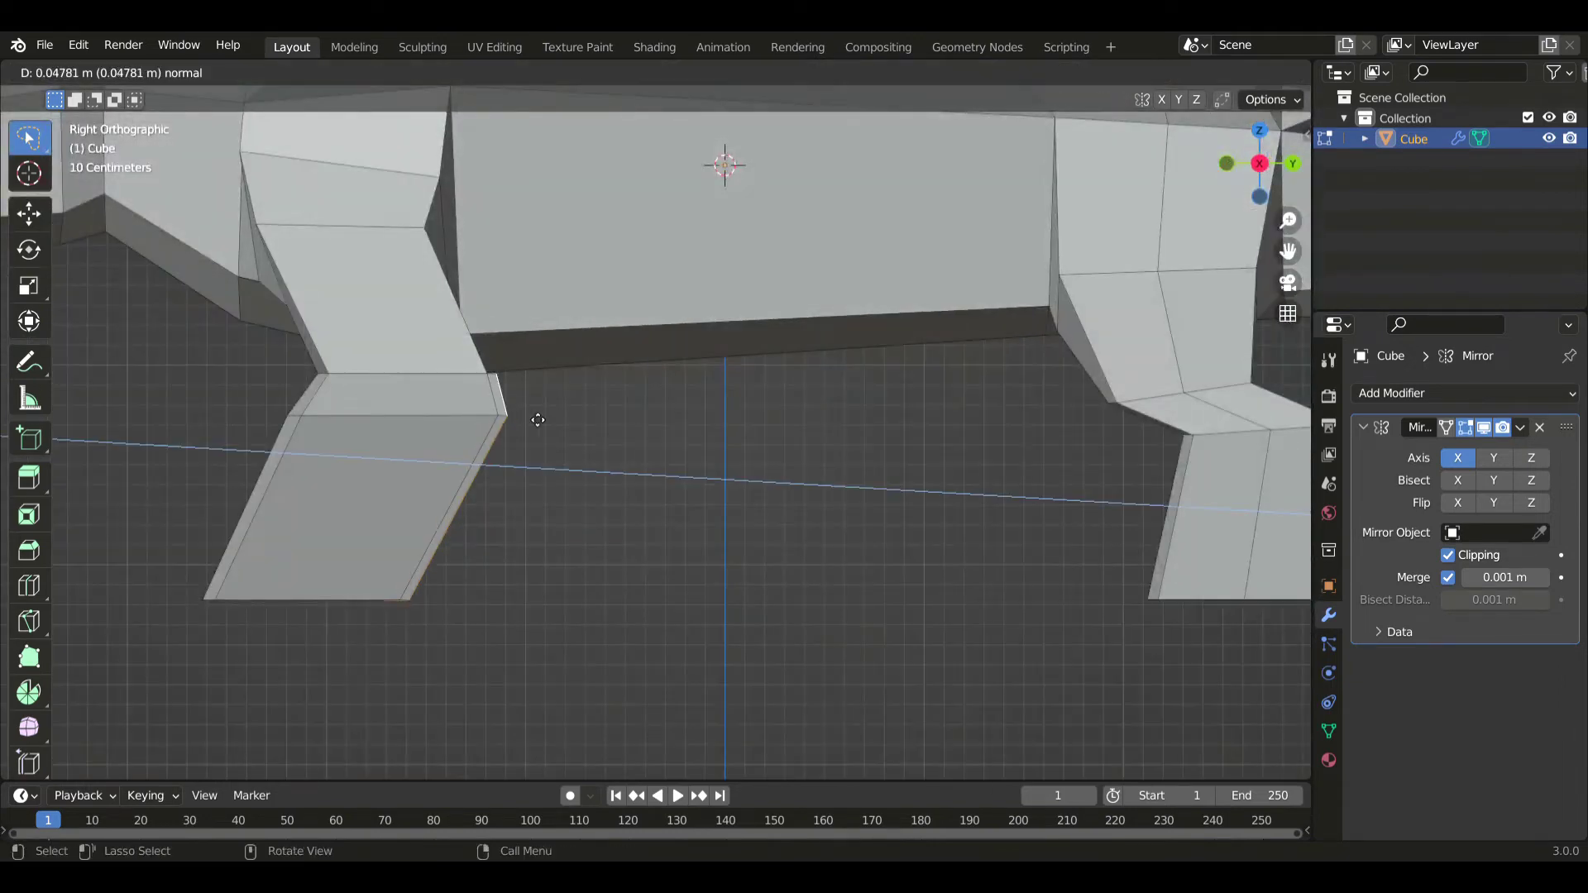
pyautogui.click(617, 369)
# - Narrow the extruded front leg faces along X and rotate them slightly
pyautogui.moveTo(752, 415); pyautogui.dragTo(604, 439, button='middle')
pyautogui.press('s')
pyautogui.press('x')
pyautogui.click(709, 461)
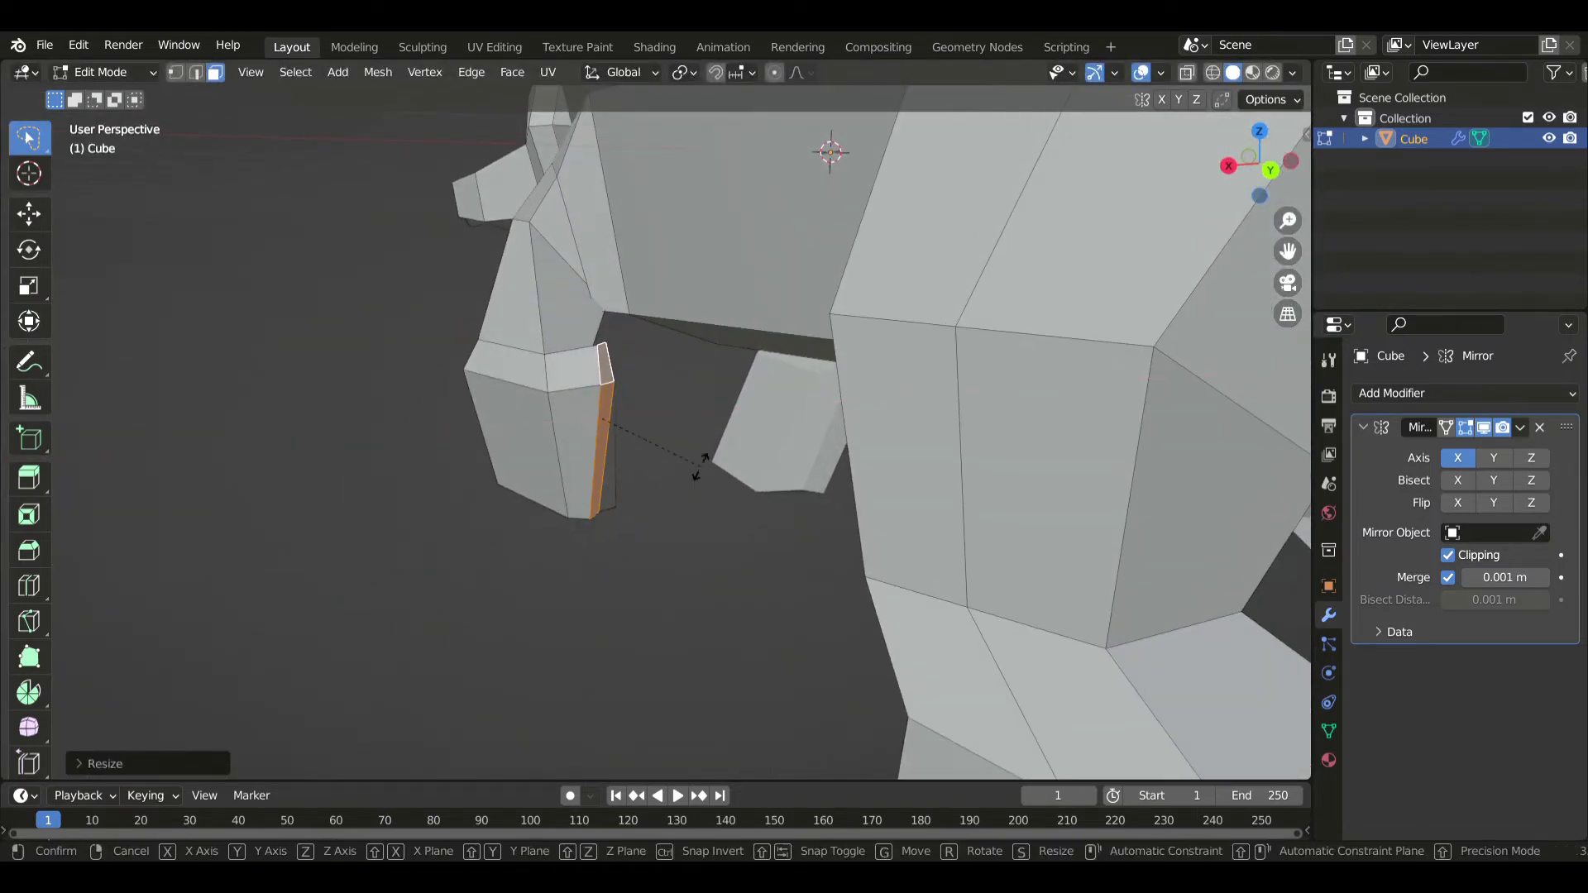
pyautogui.press('r')
pyautogui.click(708, 450)
pyautogui.moveTo(709, 450); pyautogui.dragTo(651, 424, button='middle')
pyautogui.press('s')
pyautogui.press('x')
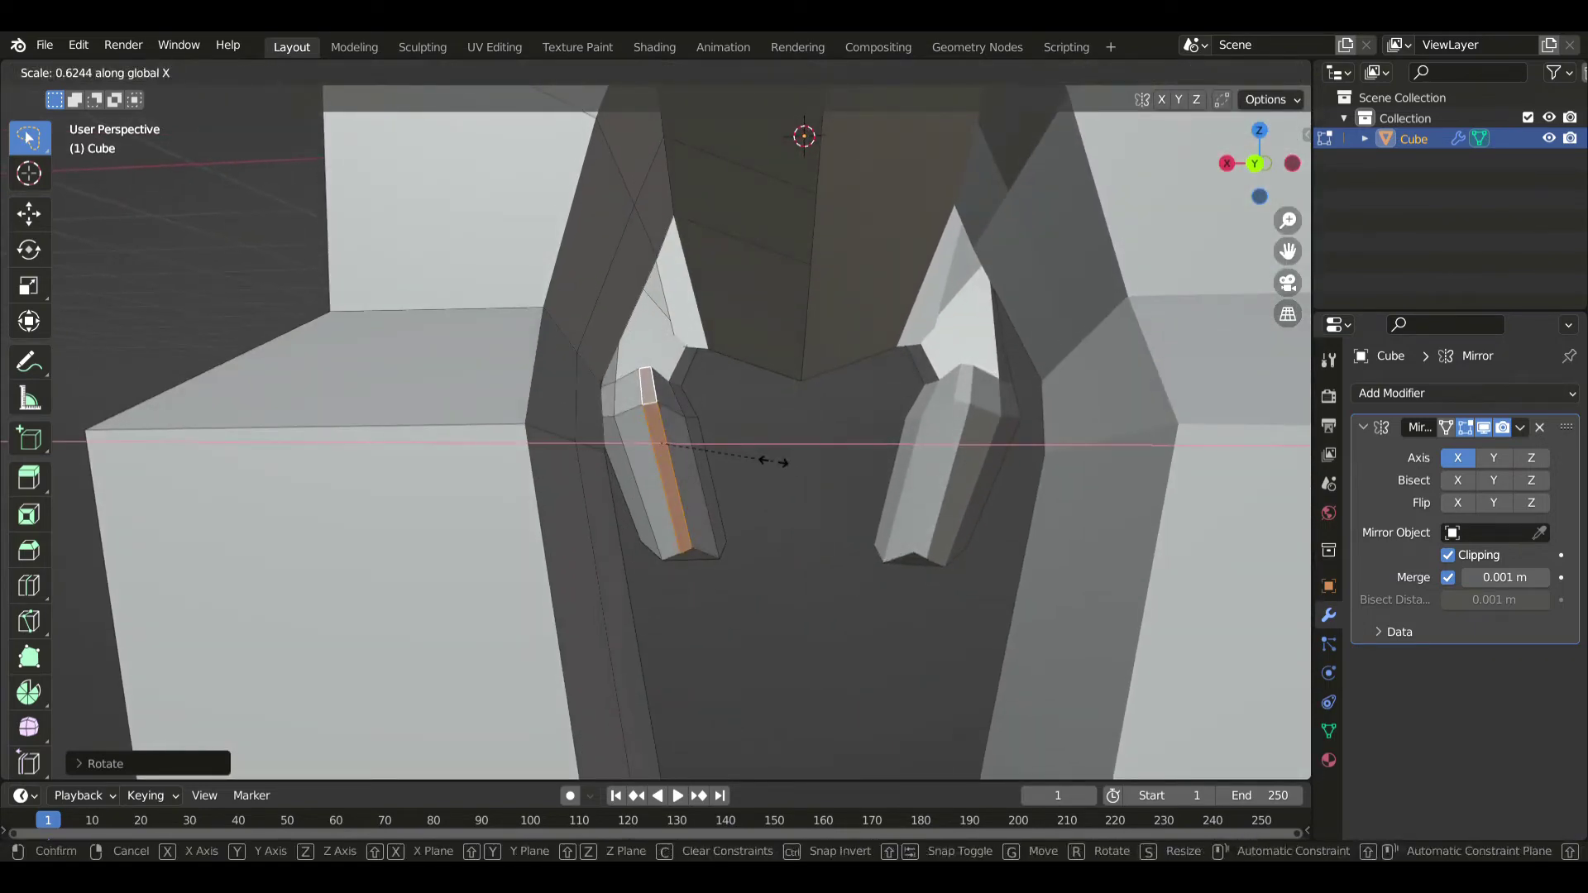
pyautogui.click(773, 462)
# - Rotate the extruded front leg faces around Z in two passes, the second by about -34°
pyautogui.moveTo(774, 463); pyautogui.dragTo(889, 455, button='middle')
pyautogui.press('r')
pyautogui.press('z')
pyautogui.click(752, 475)
pyautogui.press('r')
pyautogui.press('z')
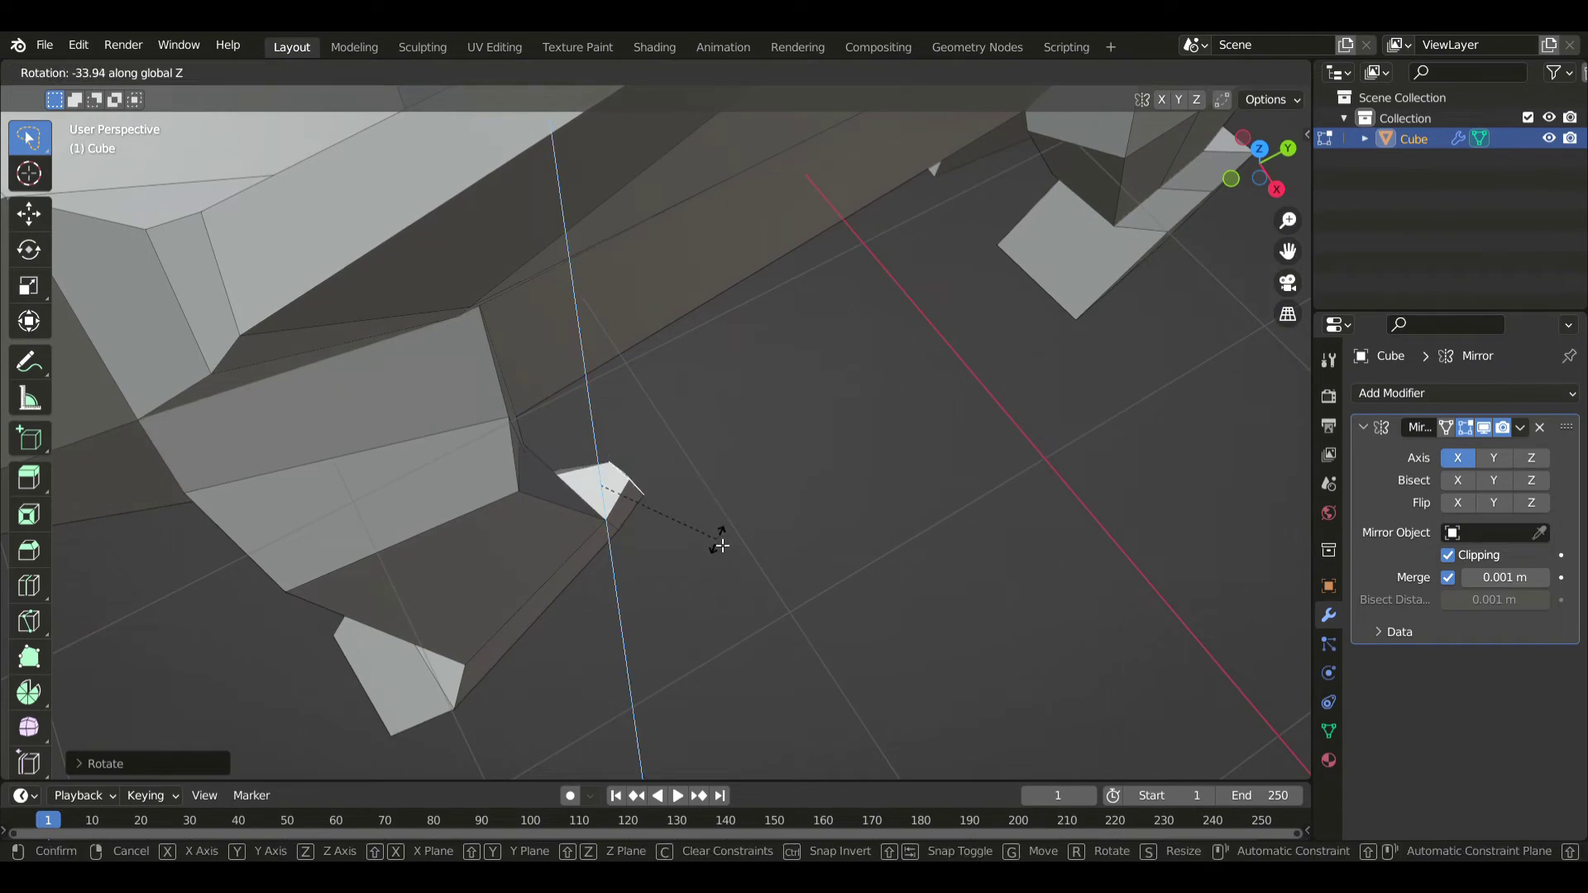
pyautogui.click(719, 546)
# - In front view, move the extrusion's bottom edge outward and adjust its knee edge to straighten the rear of the front leg
pyautogui.moveTo(720, 546); pyautogui.dragTo(819, 500, button='middle')
pyautogui.press('KP_1')
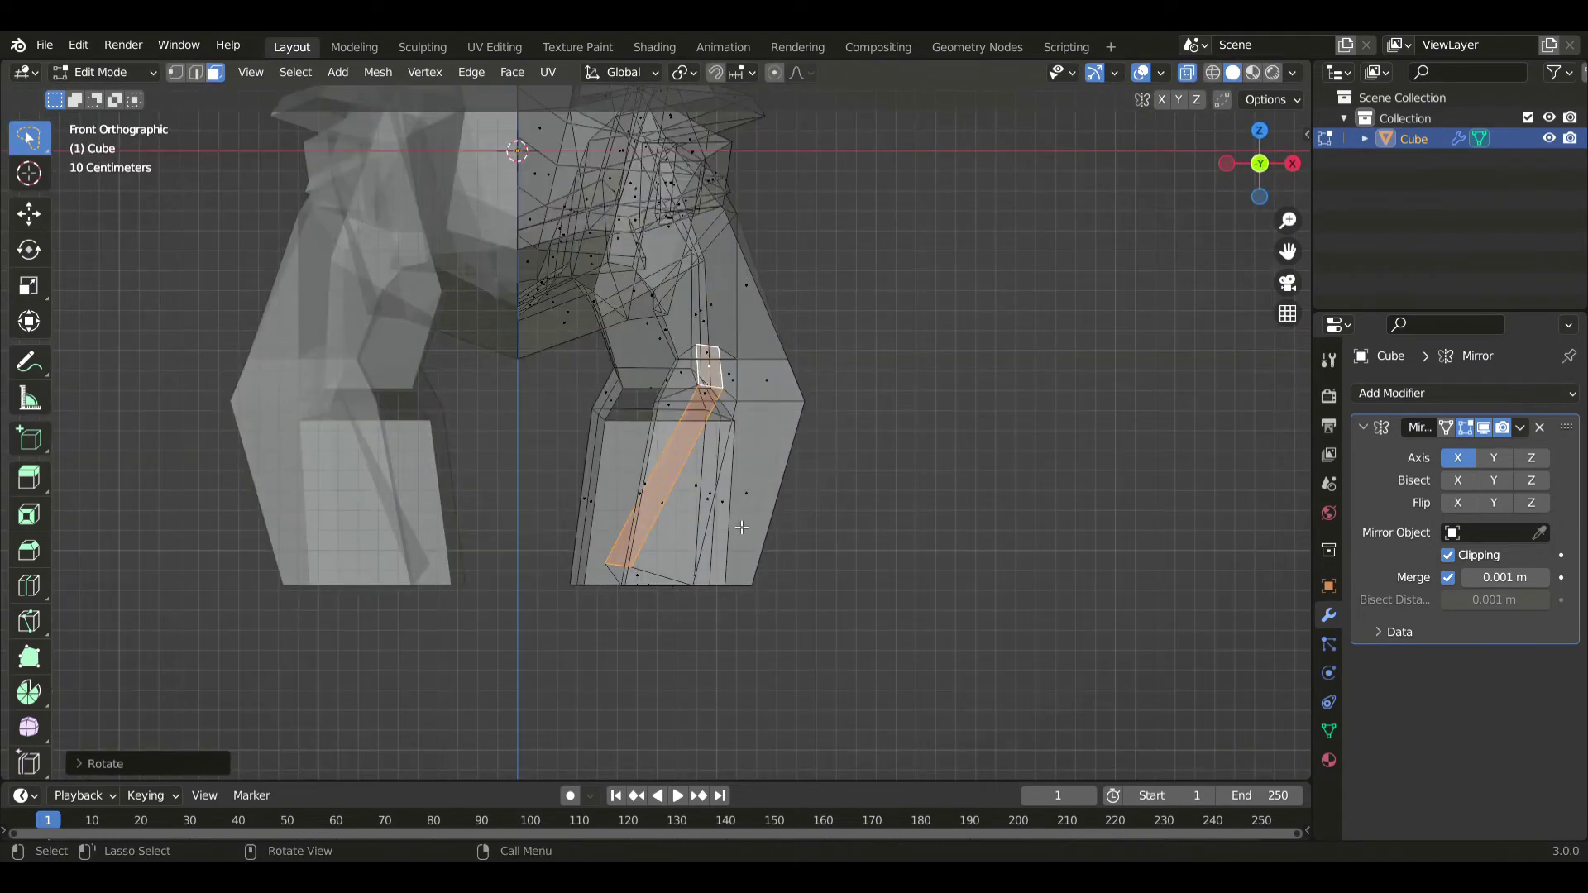
pyautogui.press('2')
pyautogui.press('g')
pyautogui.click(696, 584)
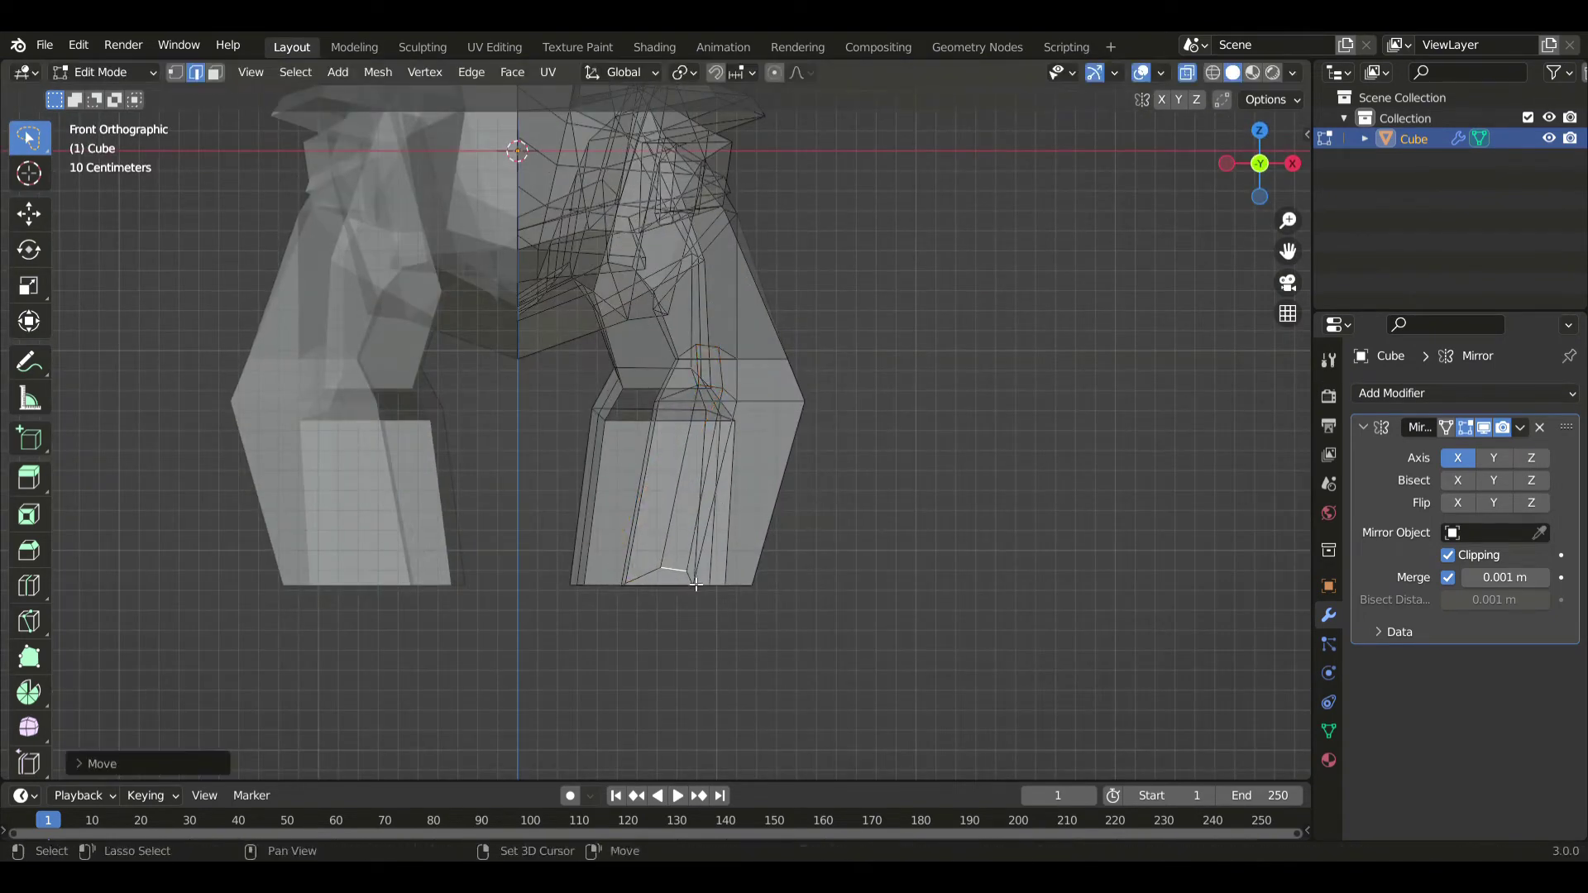
pyautogui.click(717, 393)
pyautogui.press('g')
pyautogui.click(710, 395)
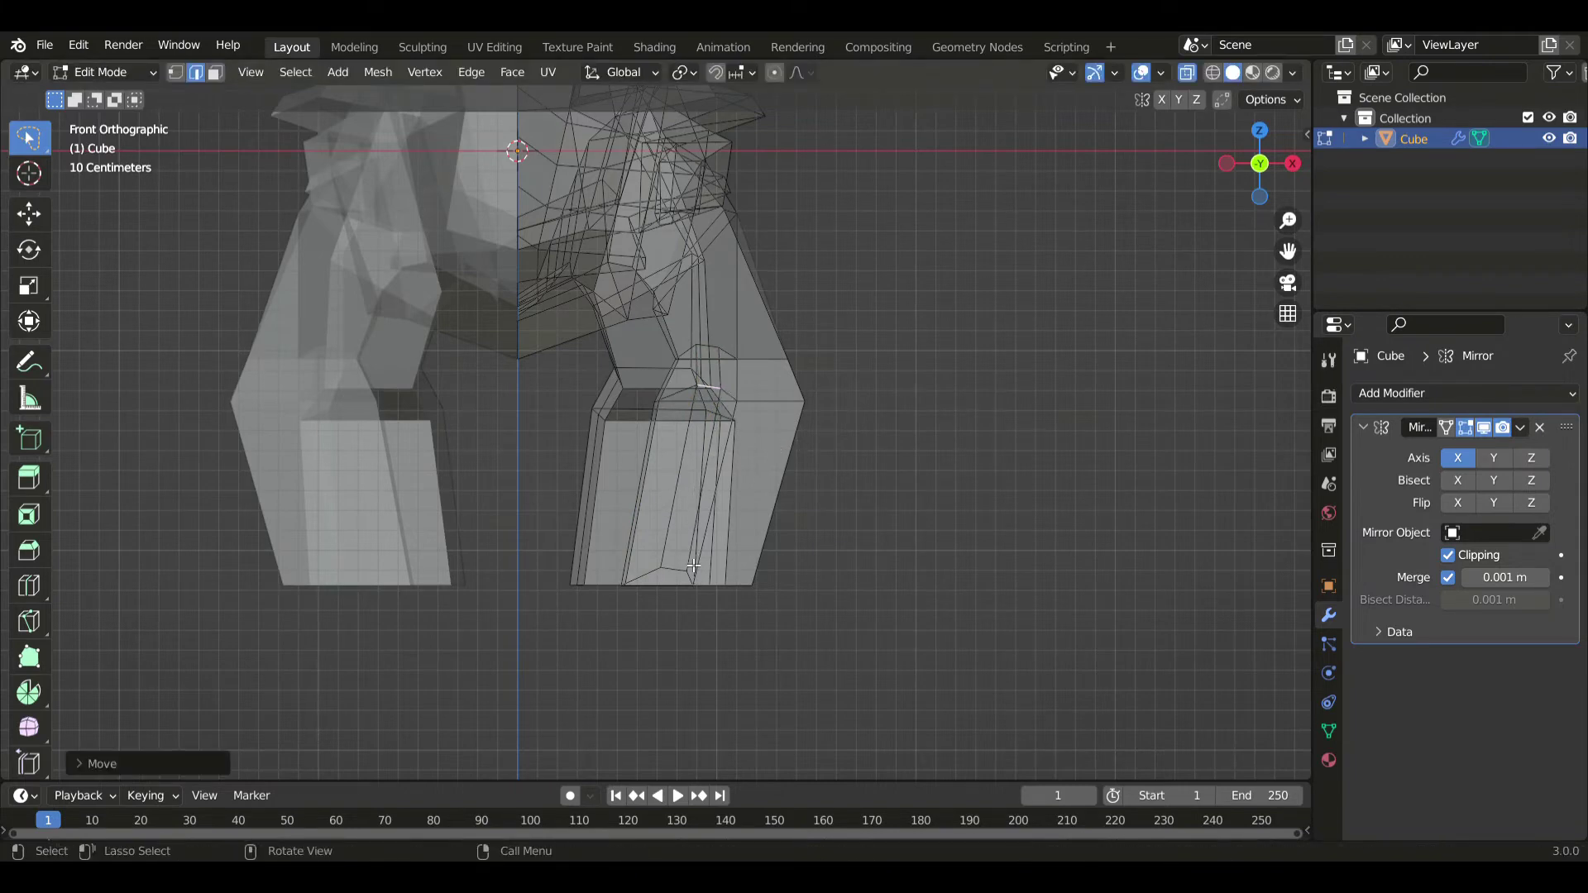
# - In side view, move the extrusion's bottom edge forward and up, and lower its top edge slightly
pyautogui.press('KP_3')
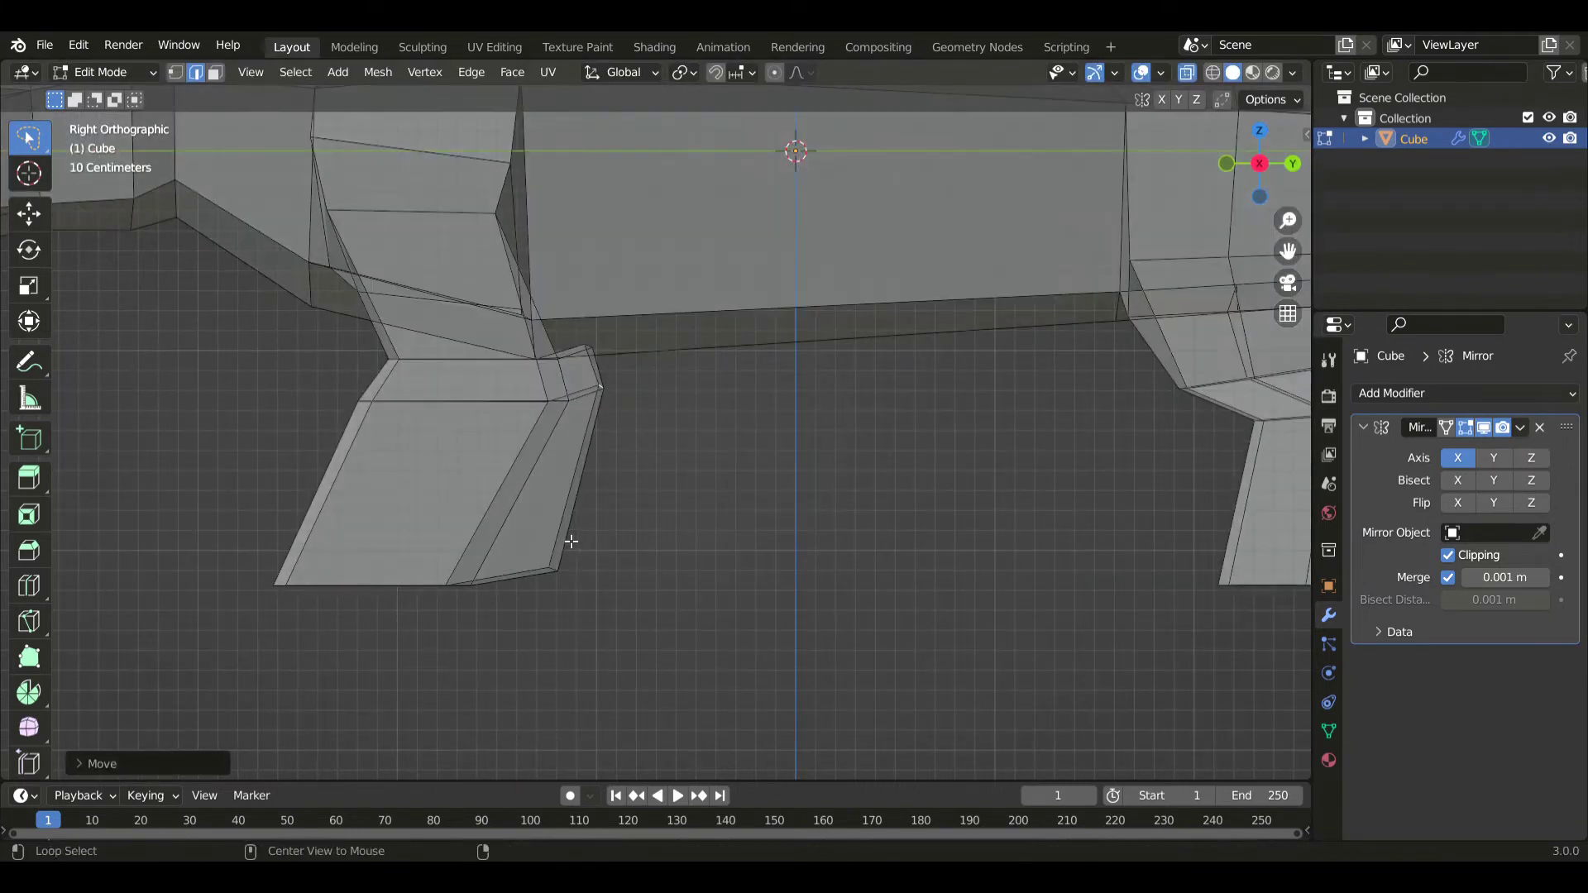
pyautogui.press('g')
pyautogui.click(636, 574)
pyautogui.click(585, 356)
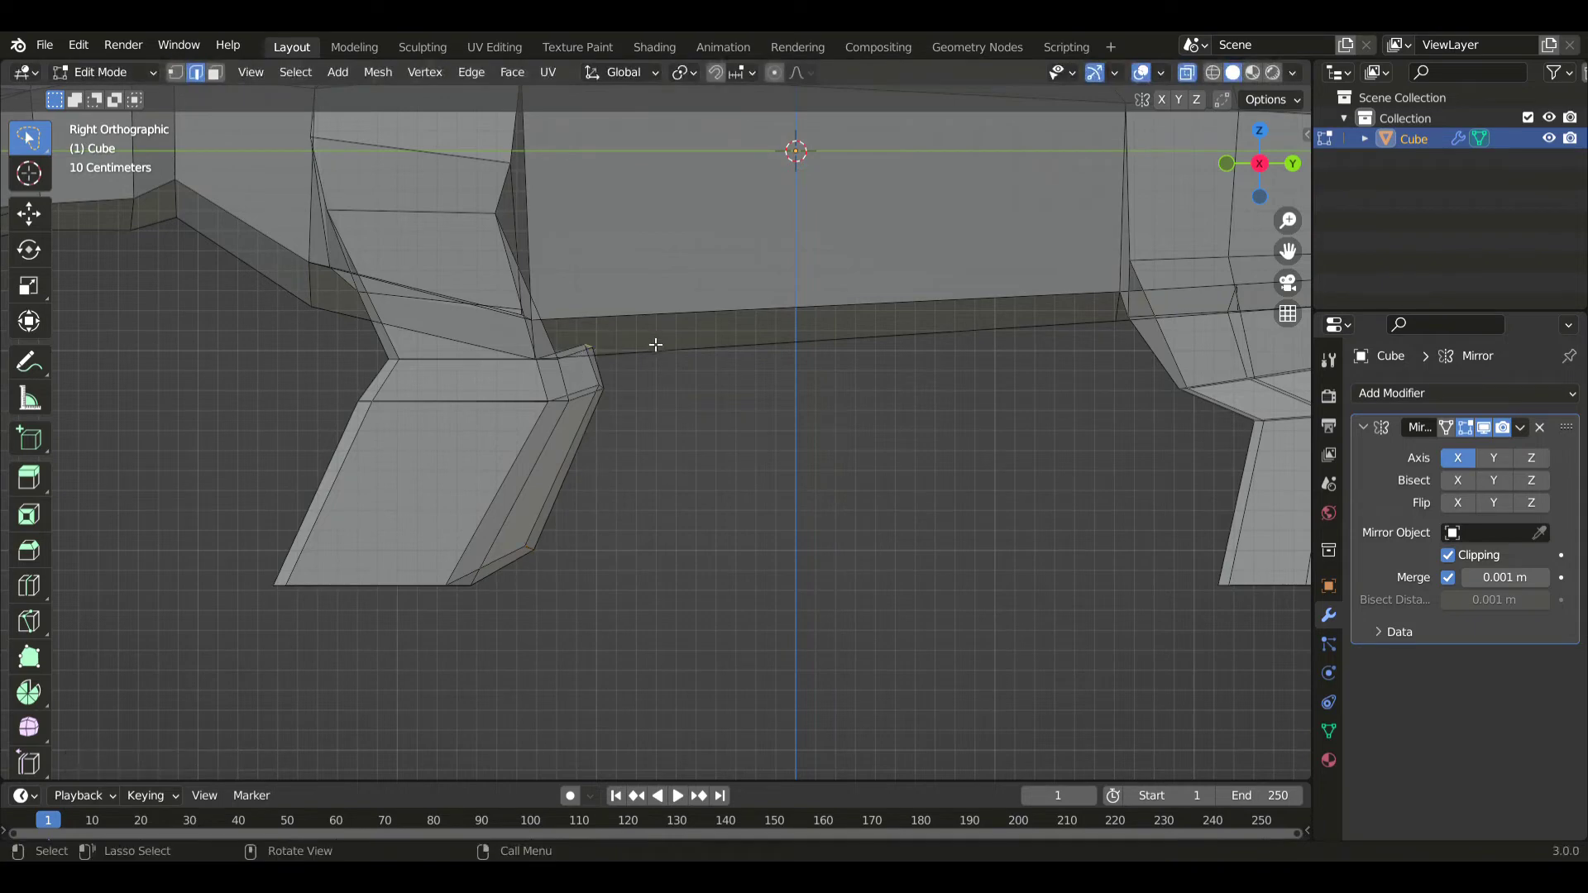
pyautogui.press('g')
pyautogui.click(656, 364)
# - Move the extrusion's knee edge backwards and slightly down to form a pointed elbow on the front leg
pyautogui.click(588, 402)
pyautogui.press('g')
pyautogui.rightClick(601, 430)
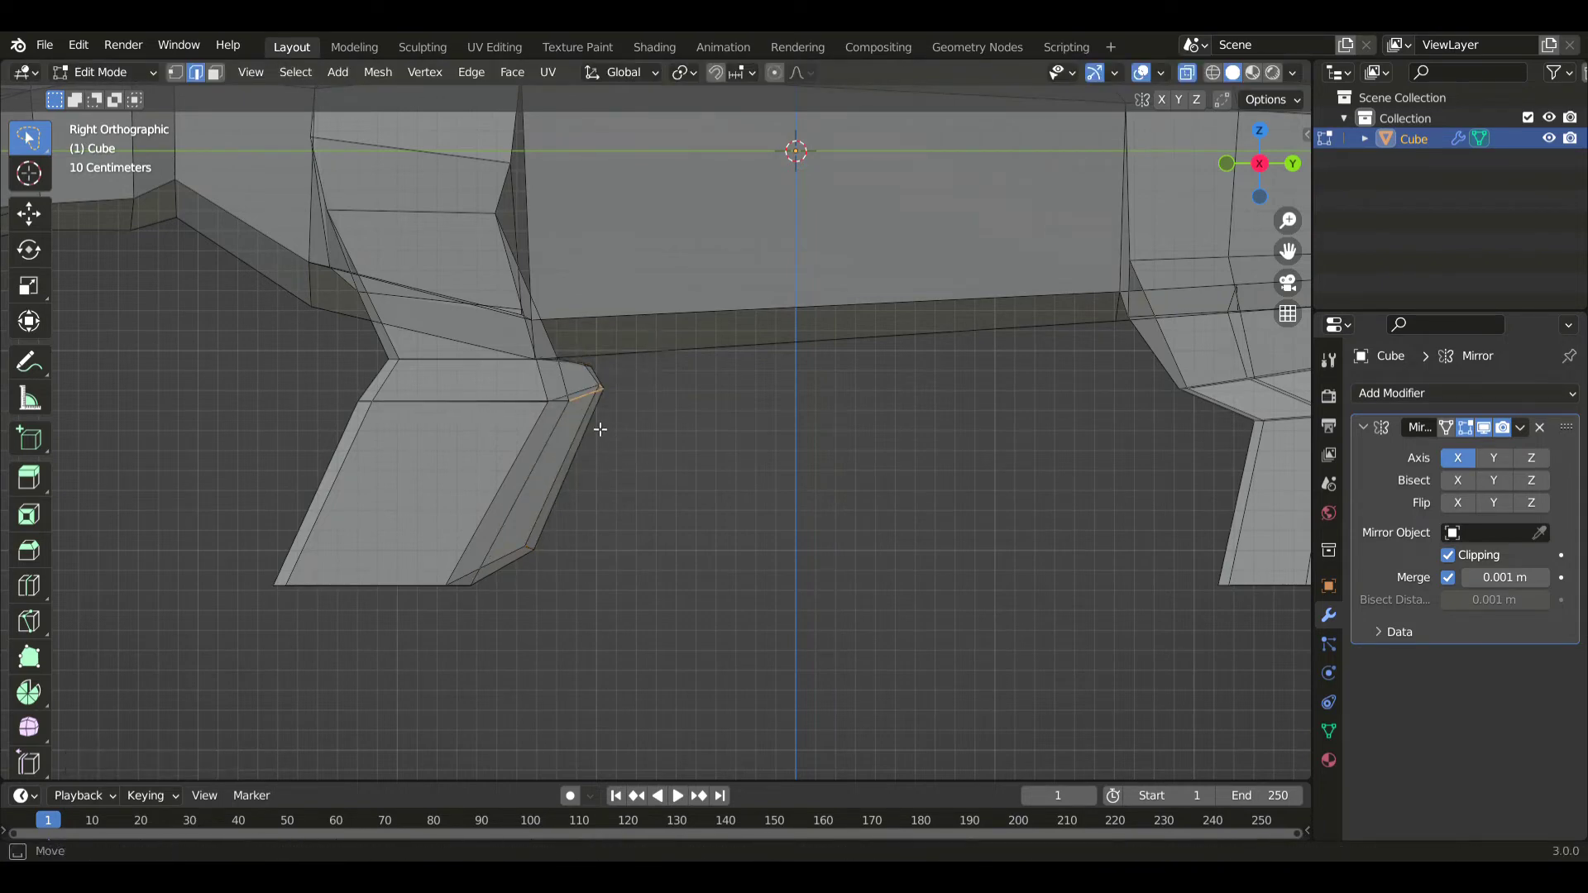
pyautogui.press('g')
pyautogui.click(702, 439)
# - Scale the short cross edges along the front leg's rear ridge and slide the neighbouring knee vertex along its edge
pyautogui.moveTo(702, 439); pyautogui.dragTo(773, 443, button='middle')
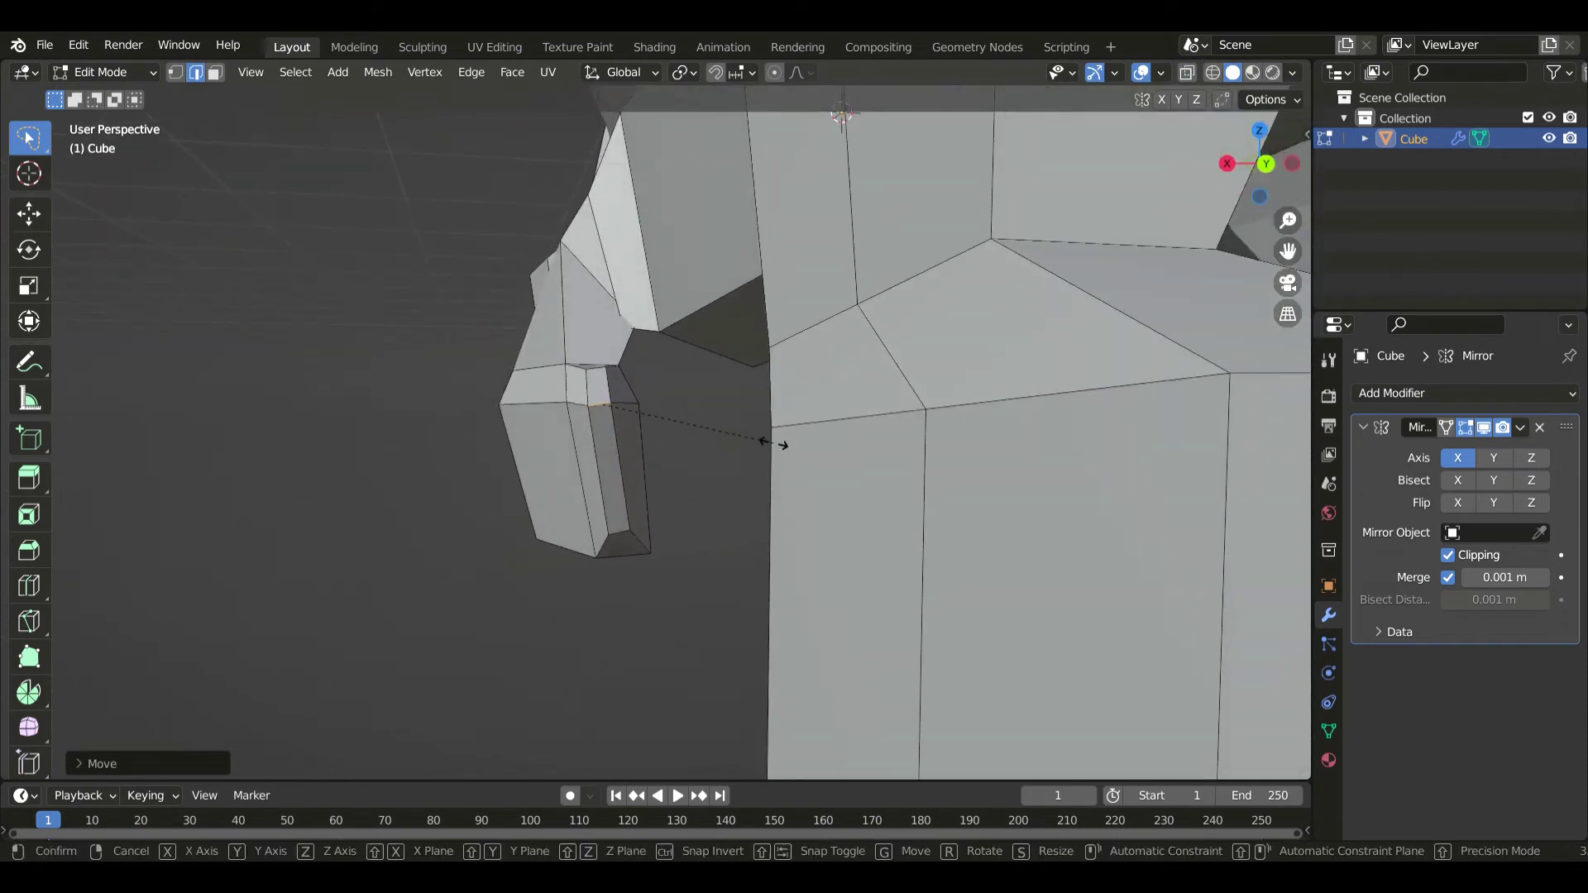
pyautogui.press('s')
pyautogui.click(743, 450)
pyautogui.press('s')
pyautogui.click(677, 543)
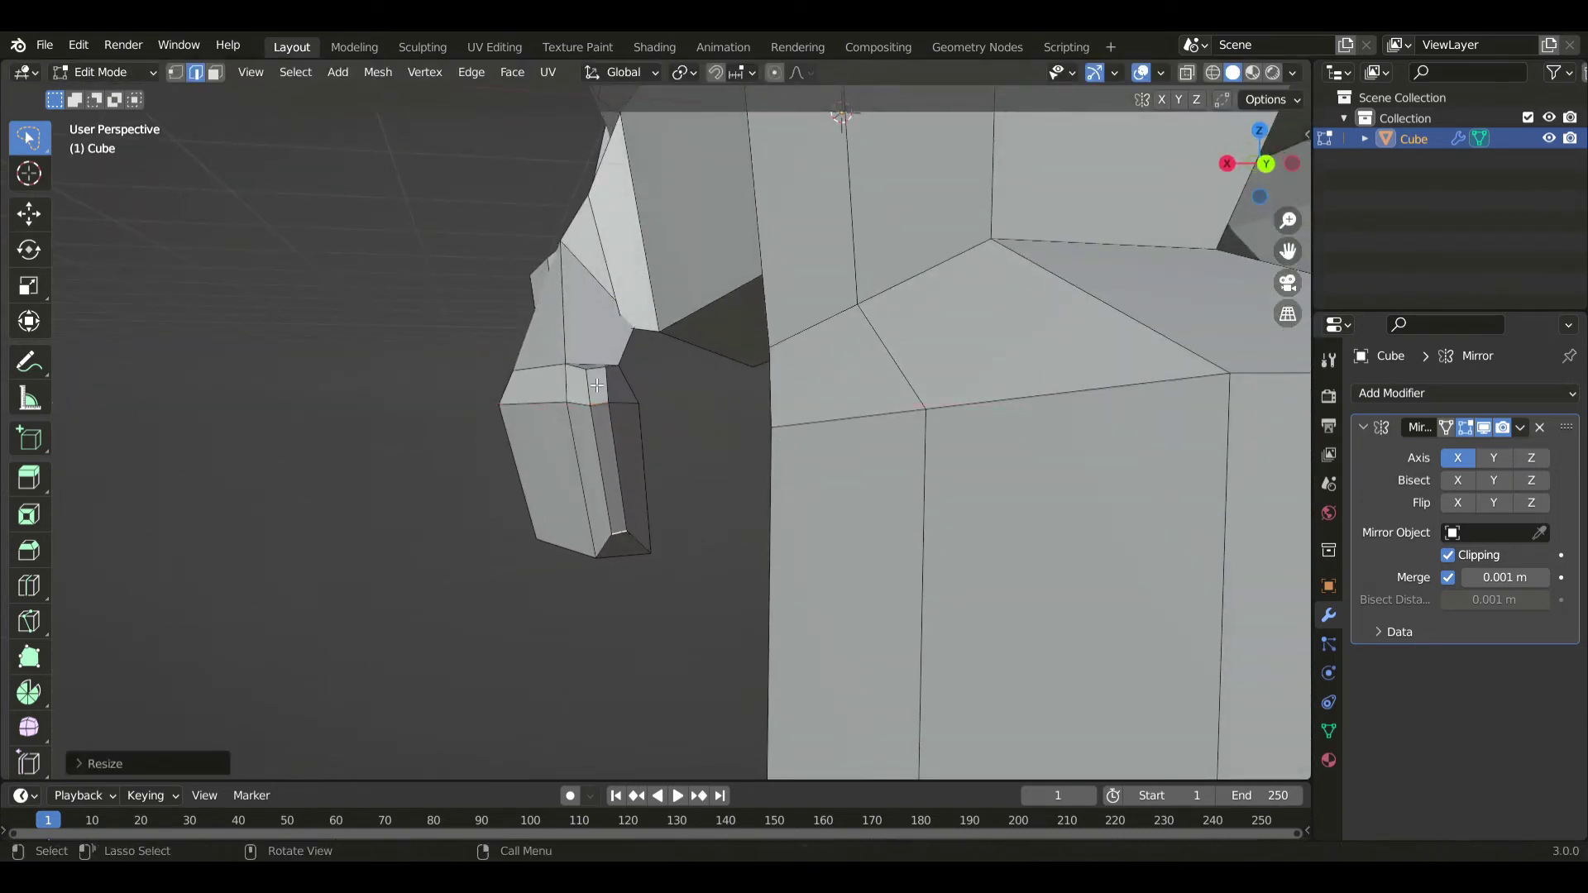
pyautogui.press('s')
pyautogui.click(678, 413)
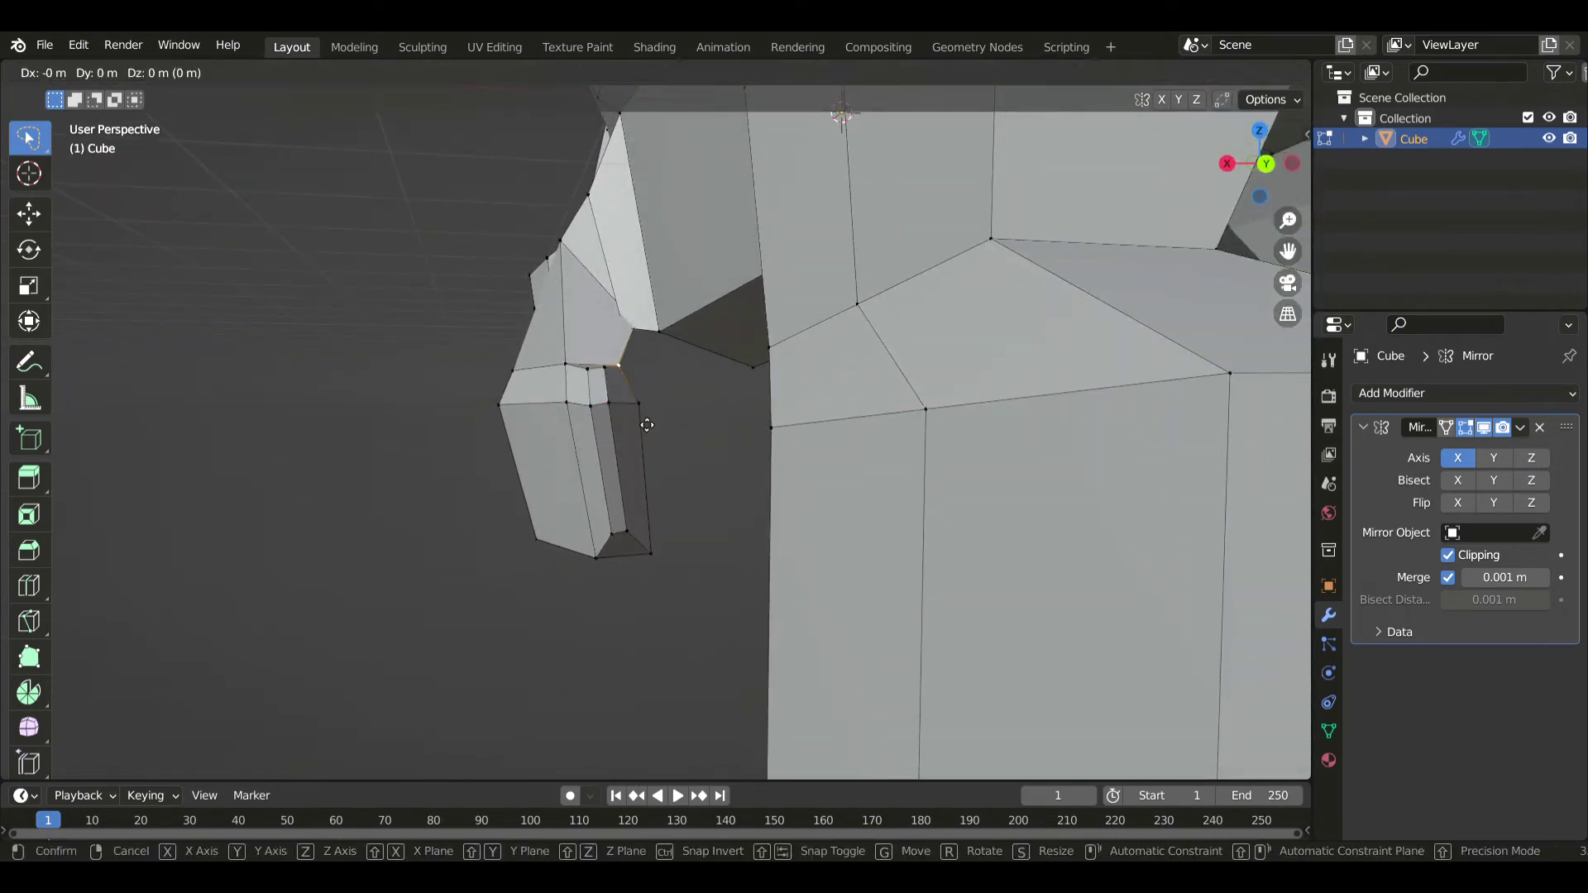
pyautogui.press('g')
pyautogui.press('g')
pyautogui.click(663, 460)
# - In side view, select the rear bottom vertices of the front leg and move them forward about 0.18 m along Y
pyautogui.press('KP_3')
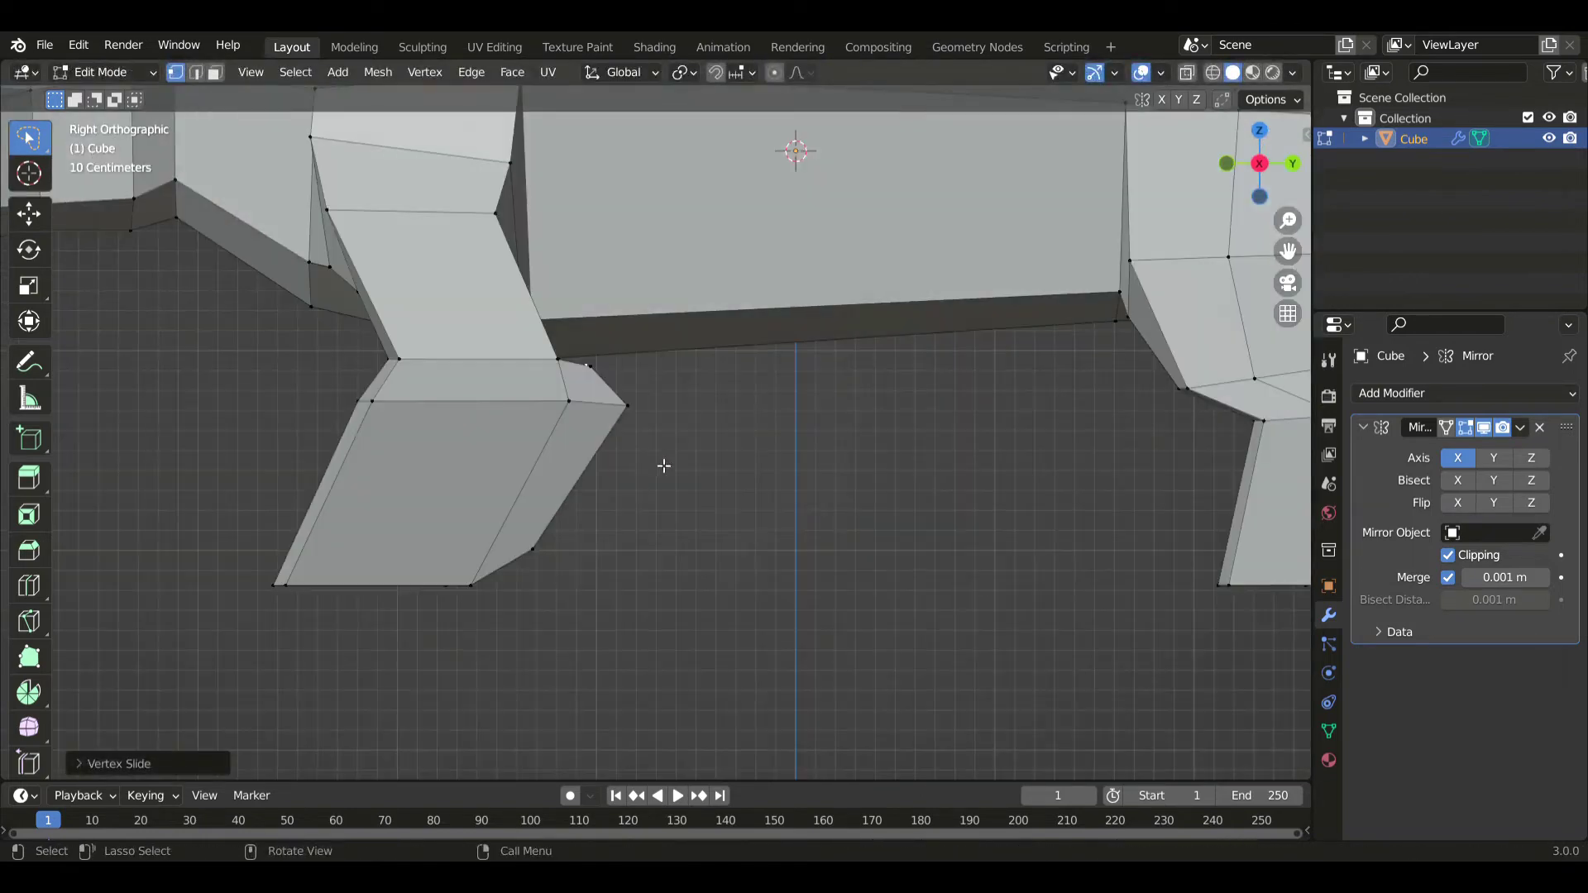
pyautogui.scroll(-3, 664, 463)
pyautogui.keyDown('shift'); pyautogui.moveTo(897, 412); pyautogui.dragTo(673, 423, button='middle'); pyautogui.keyUp('shift')
pyautogui.hotkey('alt', 'z')
pyautogui.scroll(-1, 678, 504)
pyautogui.scroll(-2, 679, 505)
pyautogui.hotkey('alt', 'z')
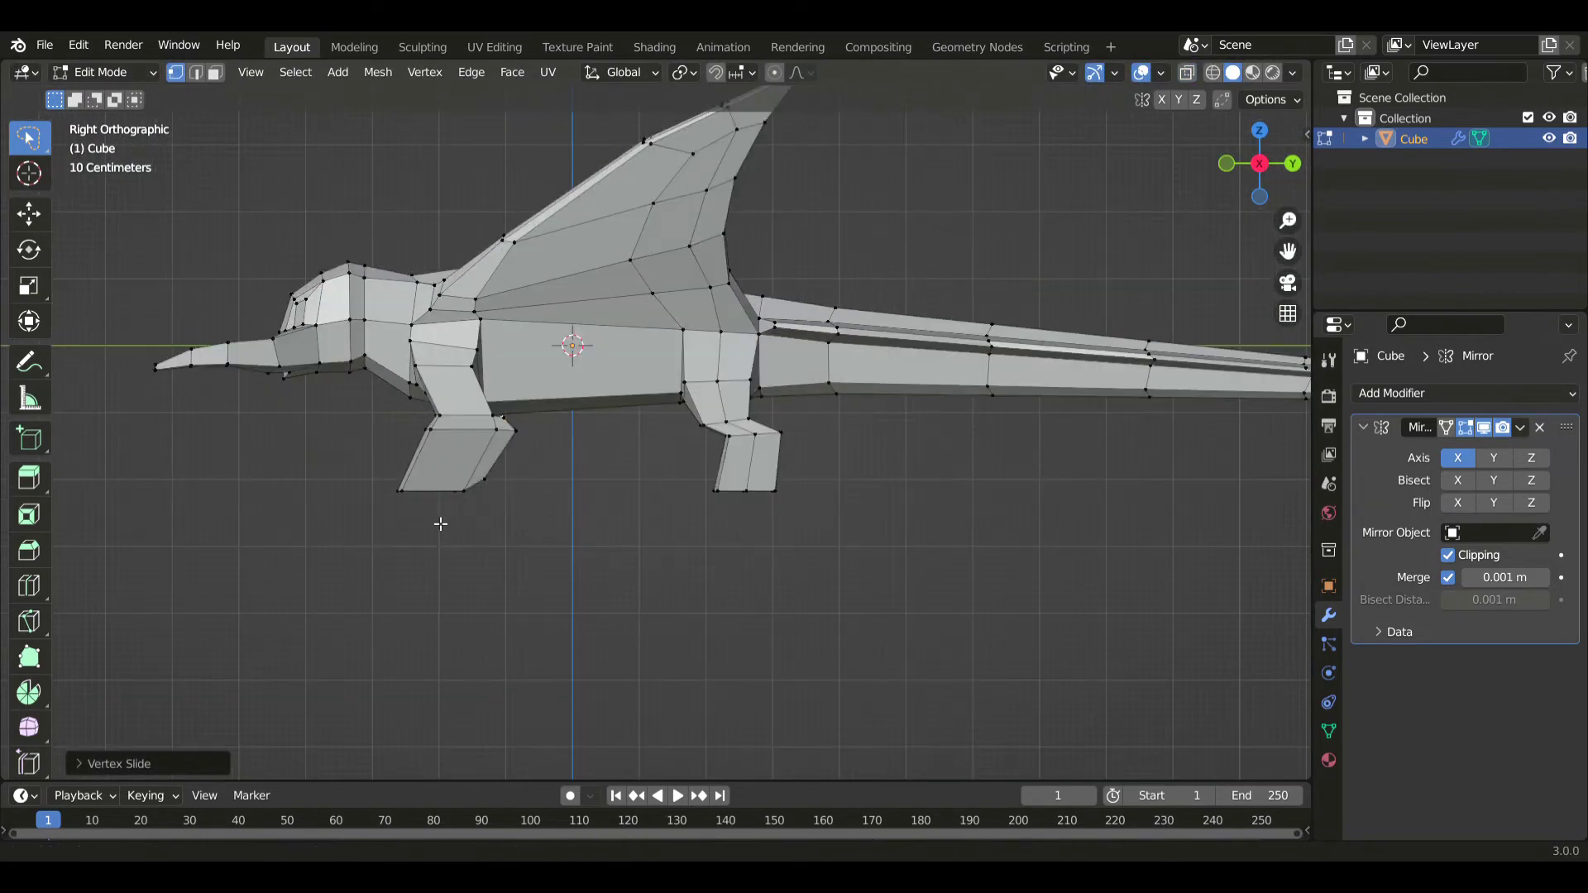
pyautogui.keyDown('shift'); pyautogui.moveTo(443, 525); pyautogui.dragTo(617, 521, button='middle'); pyautogui.keyUp('shift')
pyautogui.scroll(4, 617, 521)
pyautogui.hotkey('alt', 'z')
pyautogui.moveTo(588, 621); pyautogui.dragTo(703, 530)
pyautogui.press('g')
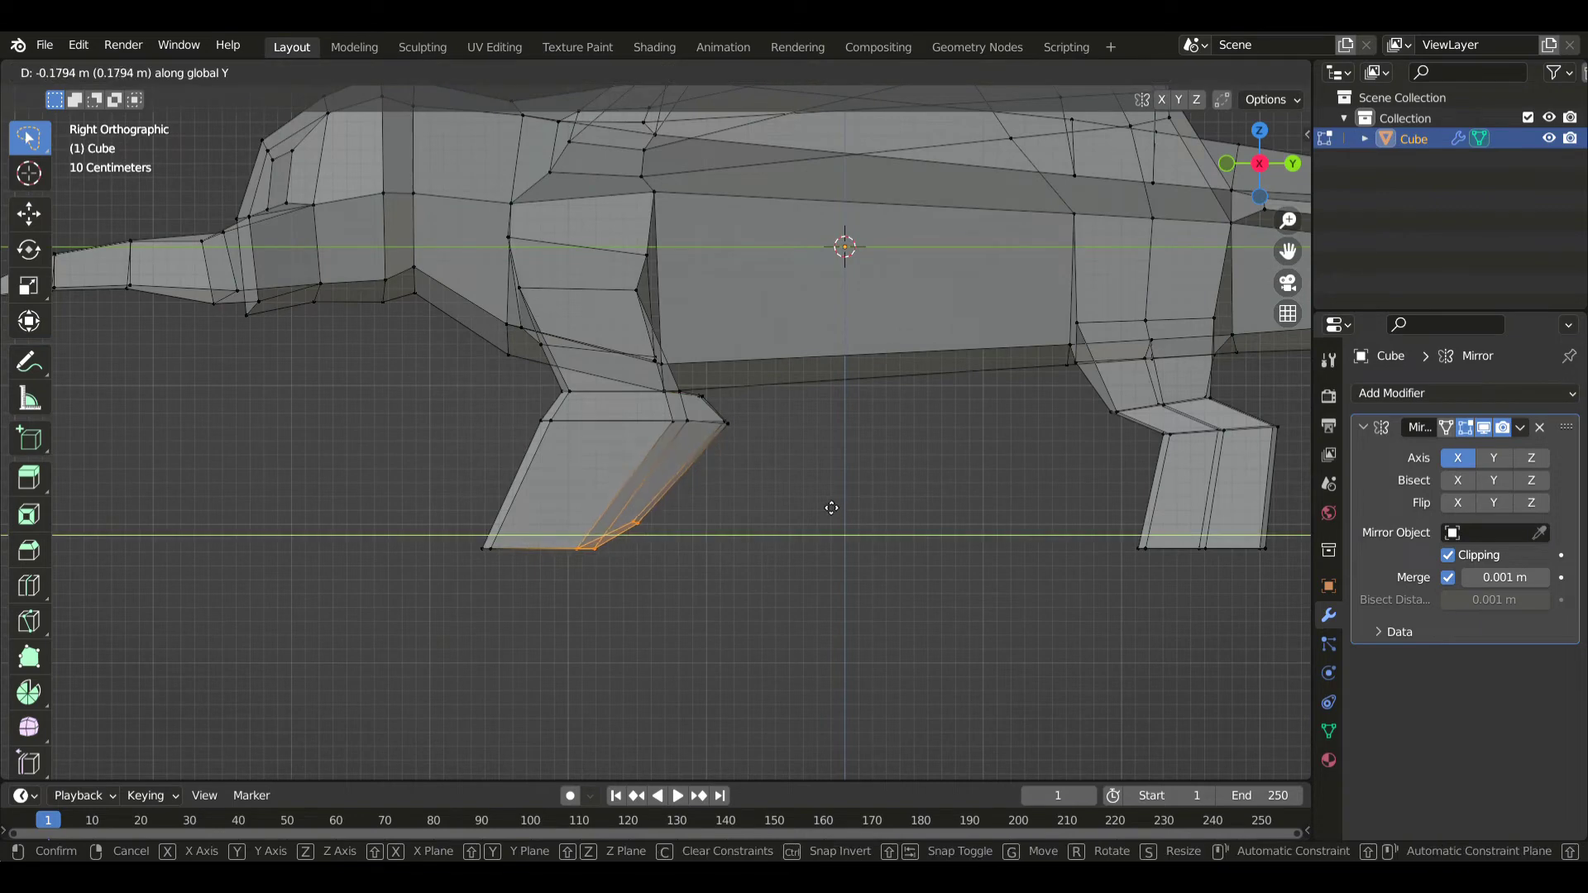
pyautogui.click(780, 503)
# - In front view, move the selected bottom vertices of the front leg along X
pyautogui.scroll(-3, 745, 497)
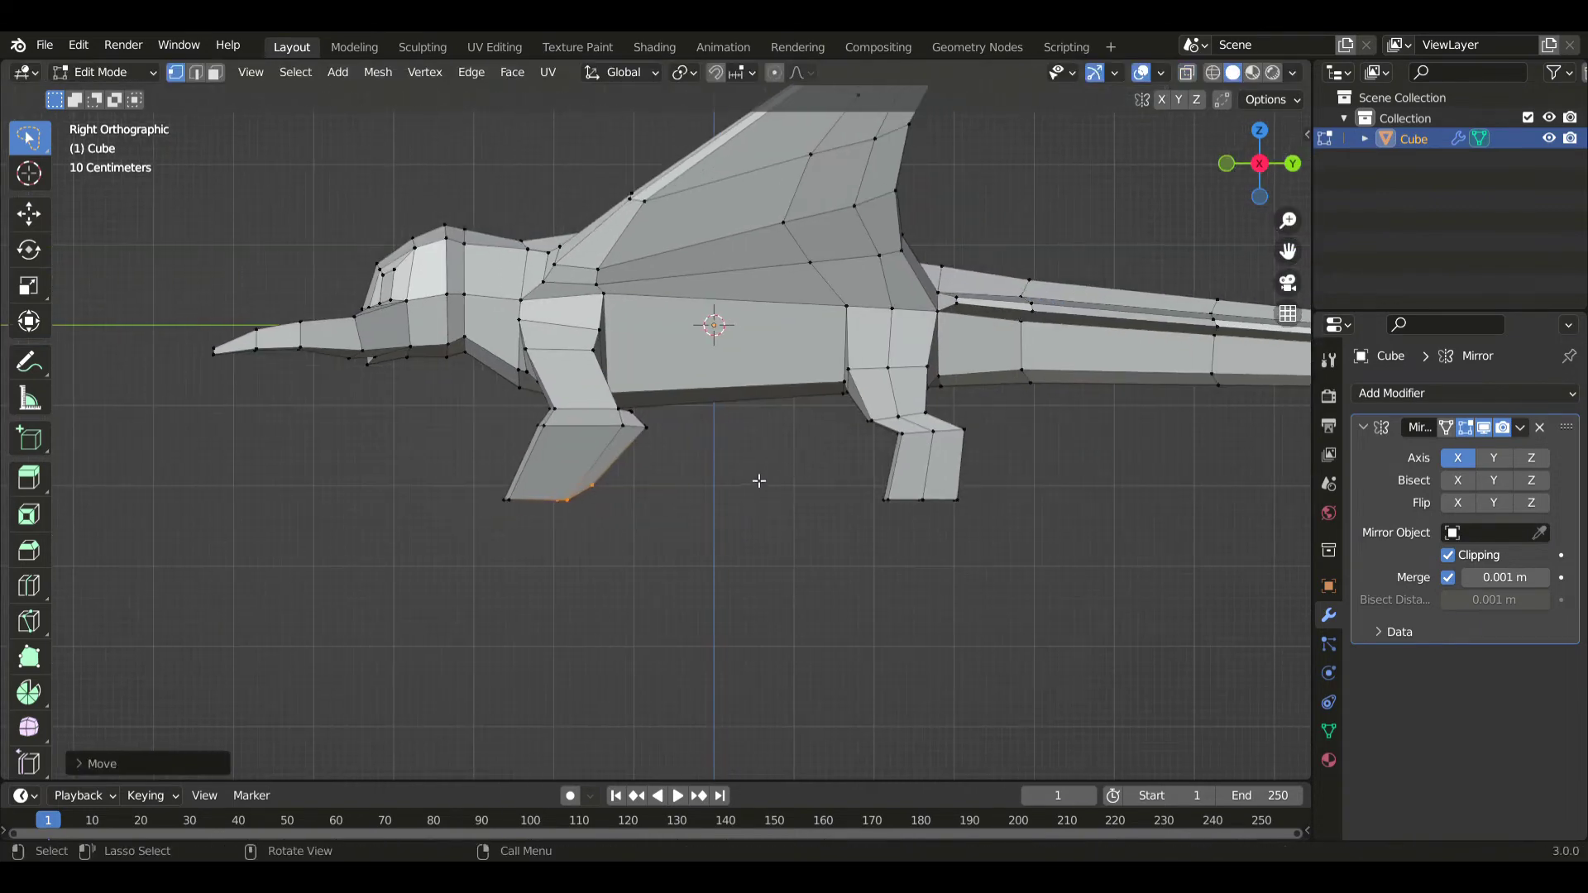
pyautogui.press('KP_1')
pyautogui.press('g')
pyautogui.press('x')
pyautogui.click(870, 487)
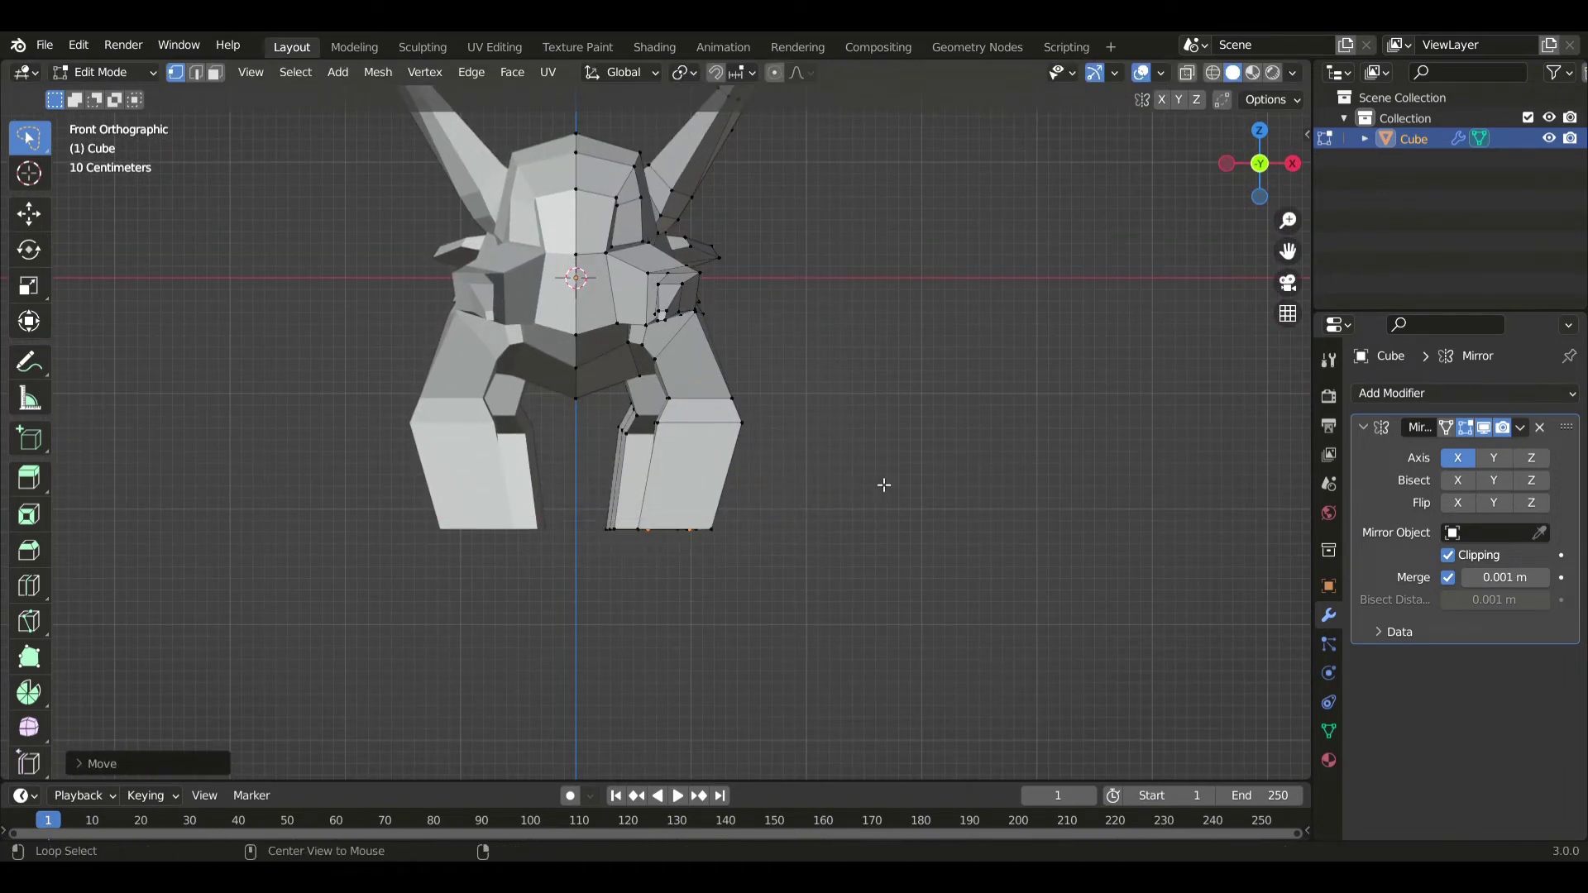
# - In side view, switch to face selection and select the narrow top face just behind the head
pyautogui.press('KP_3')
pyautogui.keyDown('shift'); pyautogui.moveTo(894, 488); pyautogui.dragTo(714, 430, button='middle'); pyautogui.keyUp('shift')
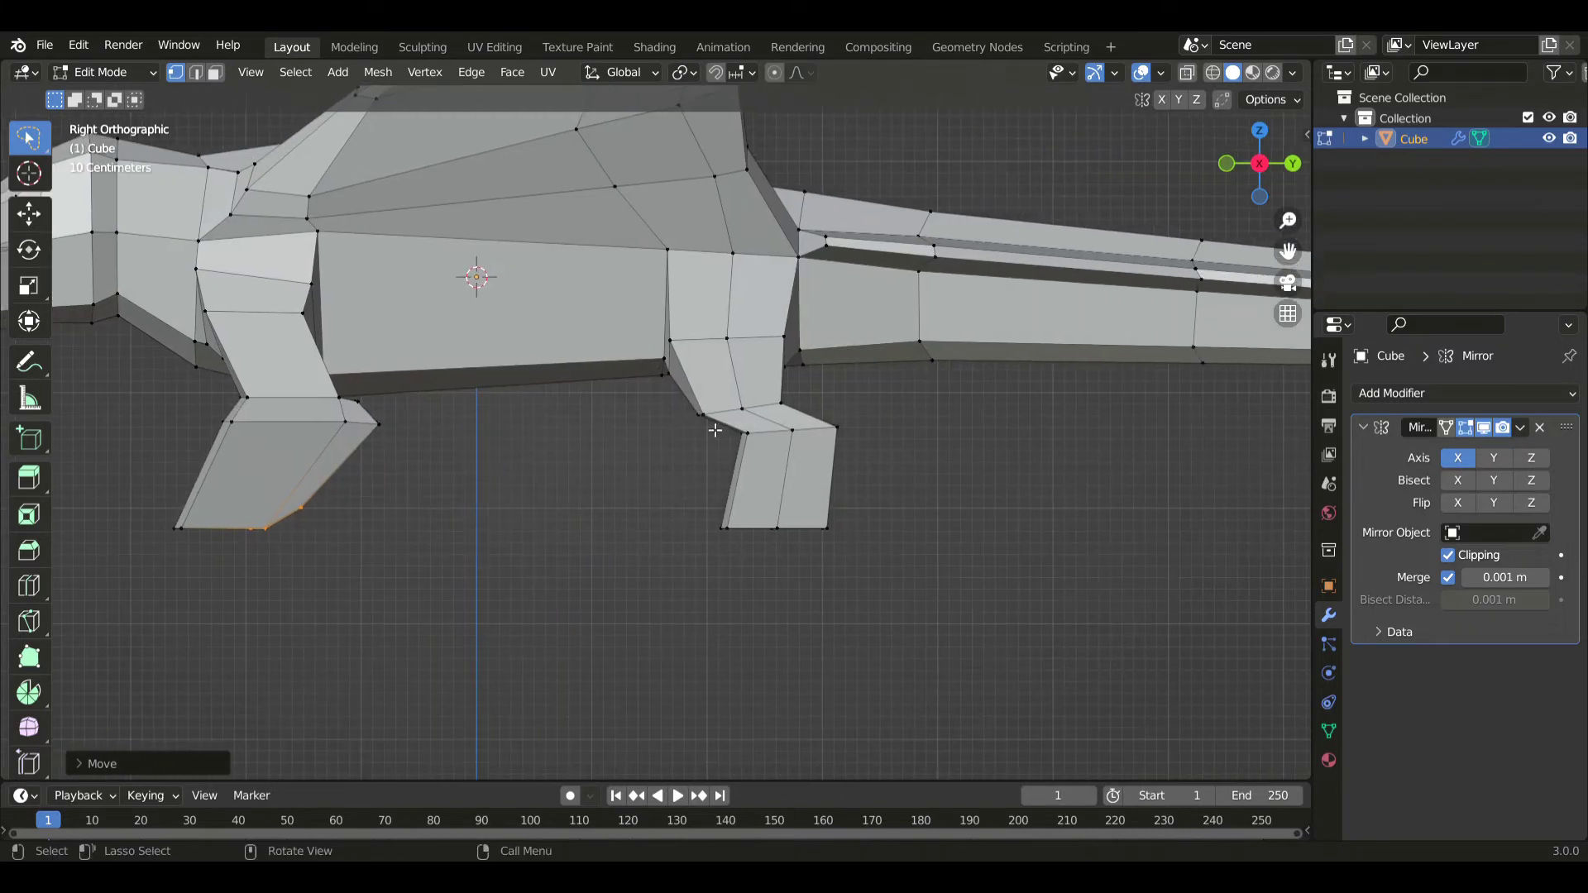
pyautogui.keyDown('shift'); pyautogui.moveTo(485, 407); pyautogui.dragTo(808, 497, button='middle'); pyautogui.keyUp('shift')
pyautogui.keyDown('shift'); pyautogui.moveTo(601, 371); pyautogui.dragTo(708, 425, button='middle'); pyautogui.keyUp('shift')
pyautogui.scroll(2, 576, 349)
pyautogui.press('3')
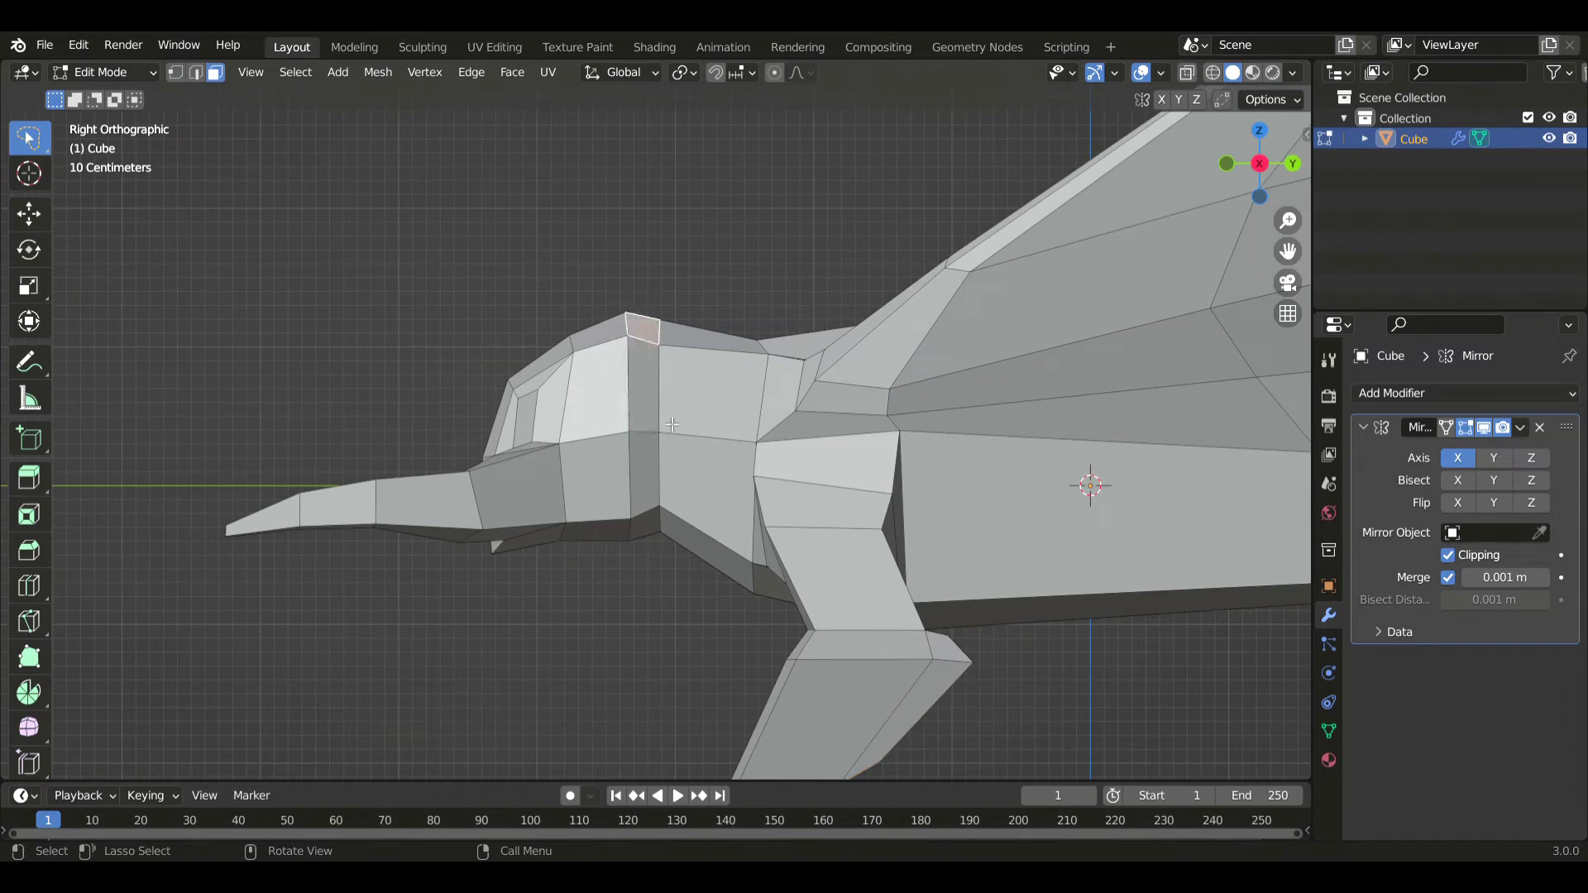
# - Try to subdivide the narrow side faces behind the head one at a time
pyautogui.rightClick(820, 452)
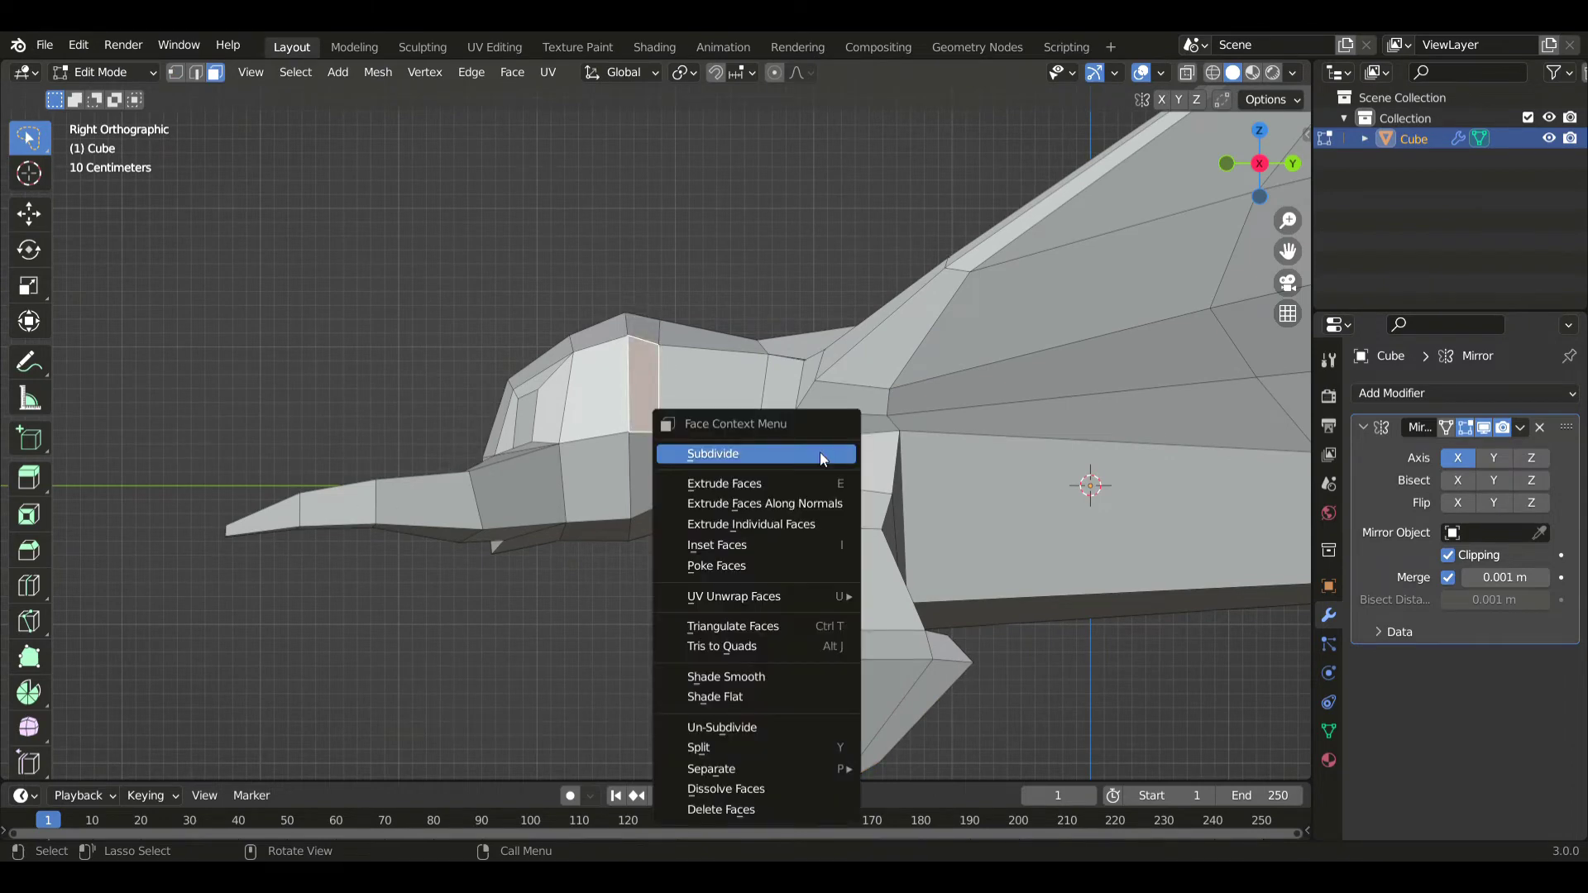
pyautogui.click(821, 451)
pyautogui.click(655, 465)
pyautogui.rightClick(837, 408)
pyautogui.click(837, 409)
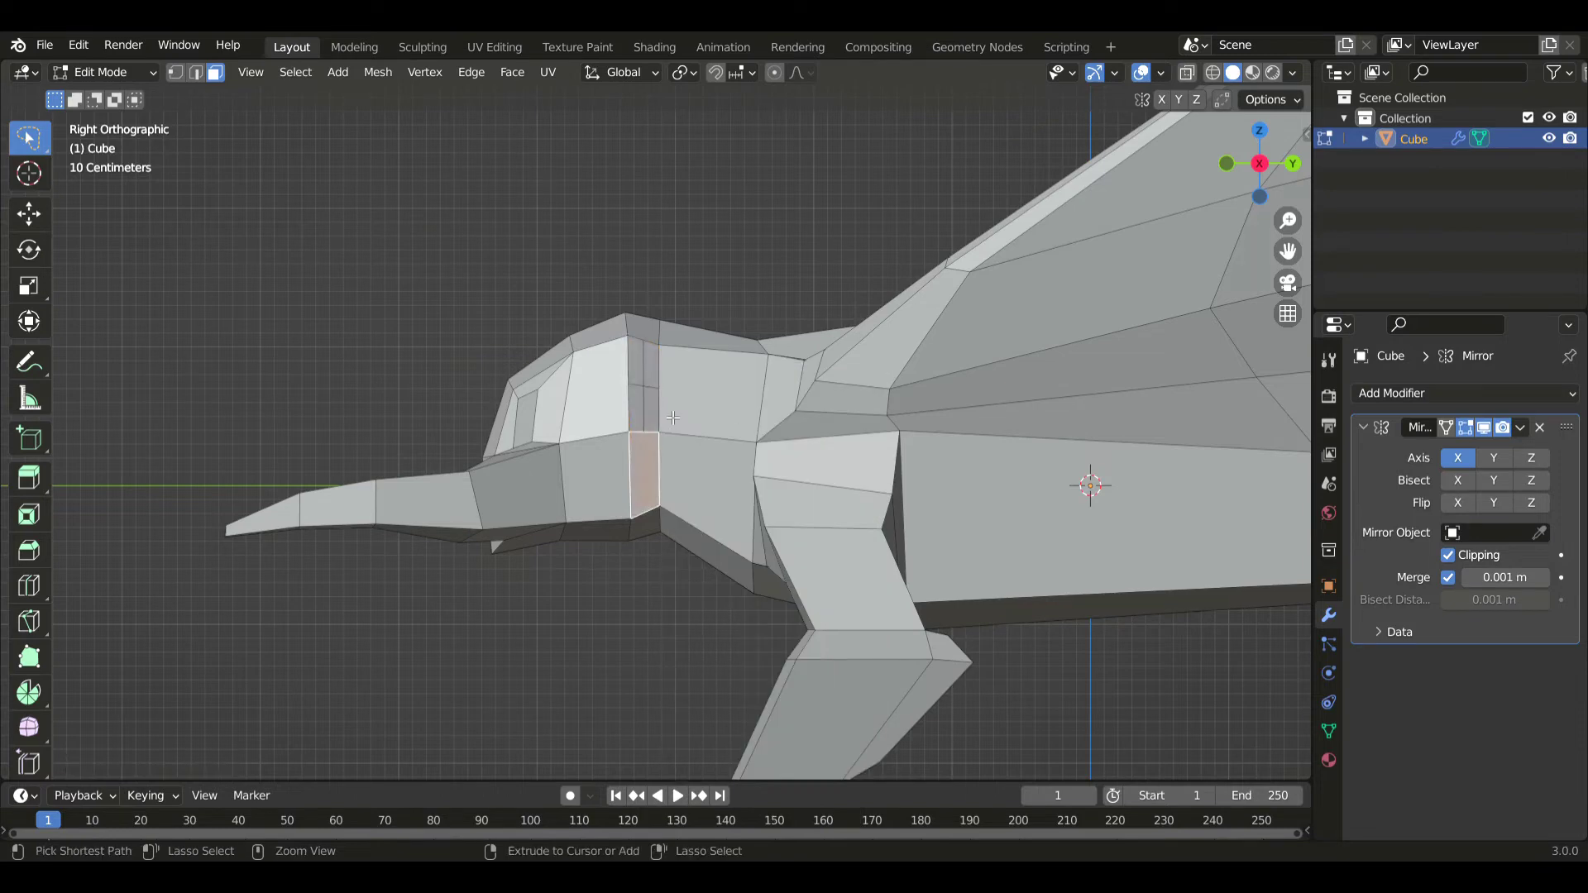
# - Select the narrow face strip behind the head together with the neck and upper back faces, and subdivide them
pyautogui.click(657, 374)
pyautogui.keyDown('ctrl'); pyautogui.click(655, 461); pyautogui.keyUp('ctrl')
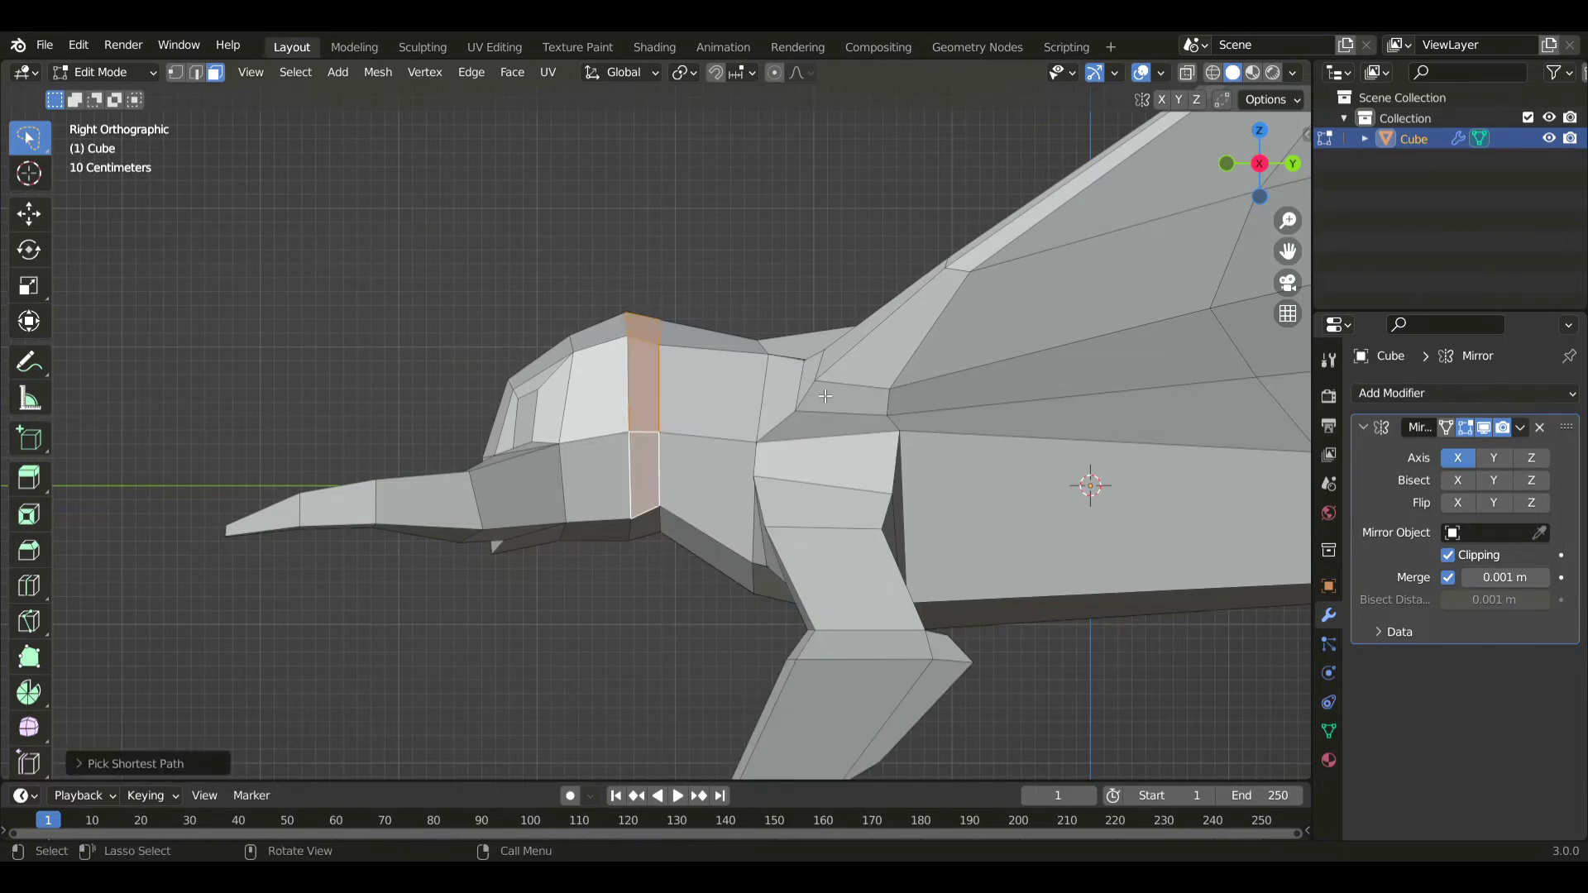
pyautogui.rightClick(825, 397)
pyautogui.press('Escape')
pyautogui.keyDown('shift'); pyautogui.moveTo(699, 402); pyautogui.dragTo(715, 332); pyautogui.keyUp('shift')
pyautogui.moveTo(728, 336); pyautogui.dragTo(782, 389, button='middle')
pyautogui.keyDown('shift'); pyautogui.click(790, 299); pyautogui.keyUp('shift')
pyautogui.moveTo(790, 297); pyautogui.dragTo(836, 340, button='middle')
pyautogui.rightClick(795, 301)
pyautogui.click(795, 301)
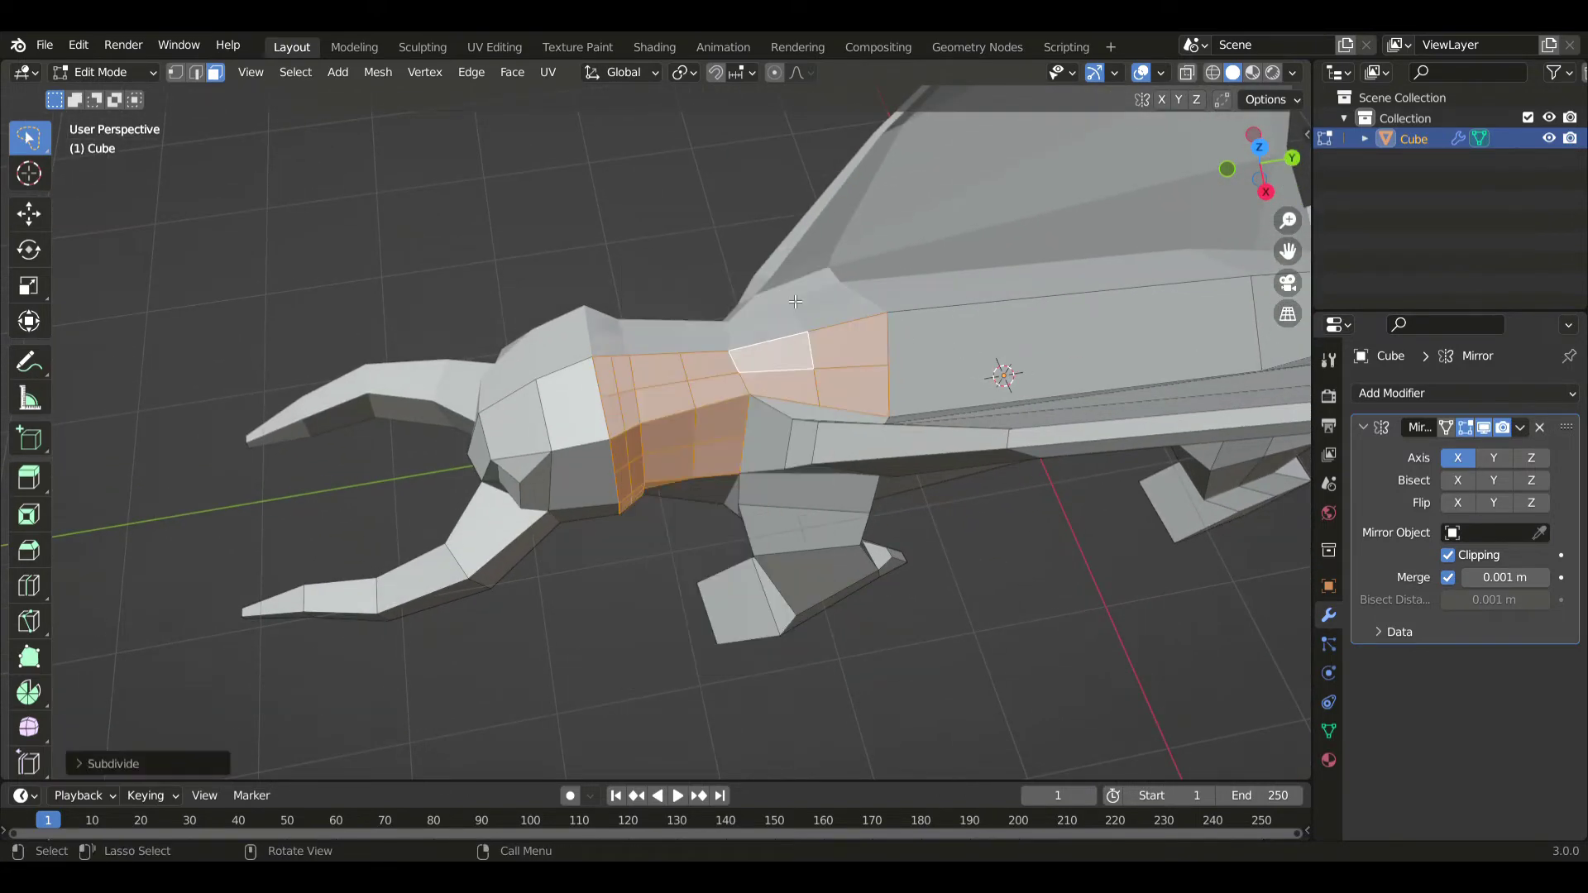
# - Turn off the mirror's Clipping and extrude a small top face behind the head upwards as a spike
pyautogui.click(618, 386)
pyautogui.moveTo(667, 499); pyautogui.dragTo(1079, 494, button='middle')
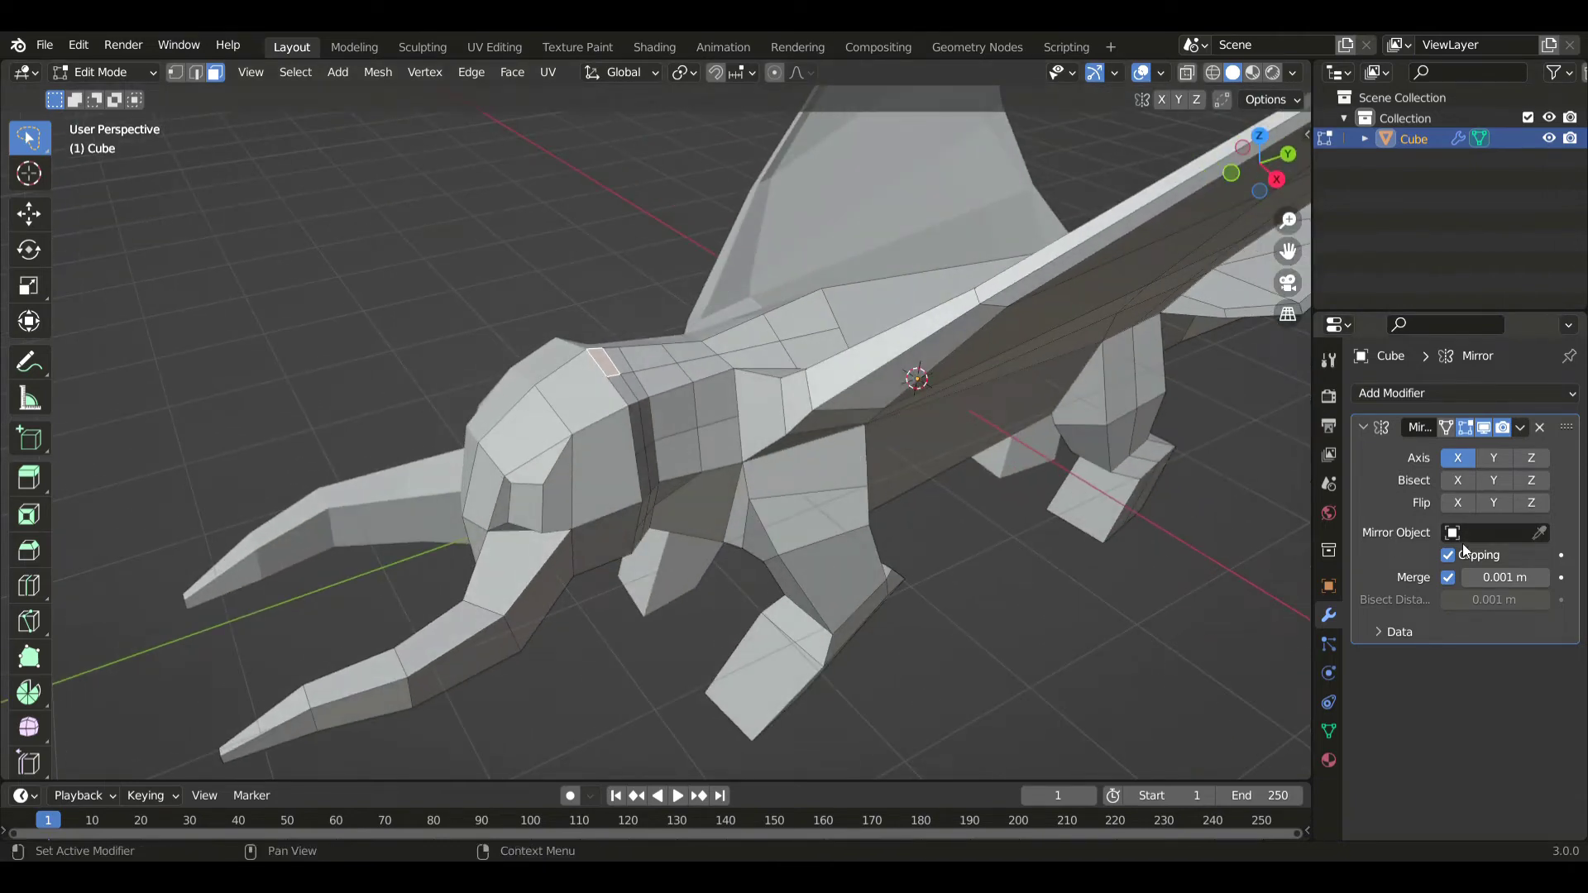
pyautogui.moveTo(803, 542); pyautogui.dragTo(837, 537, button='middle')
pyautogui.press('e')
pyautogui.click(796, 493)
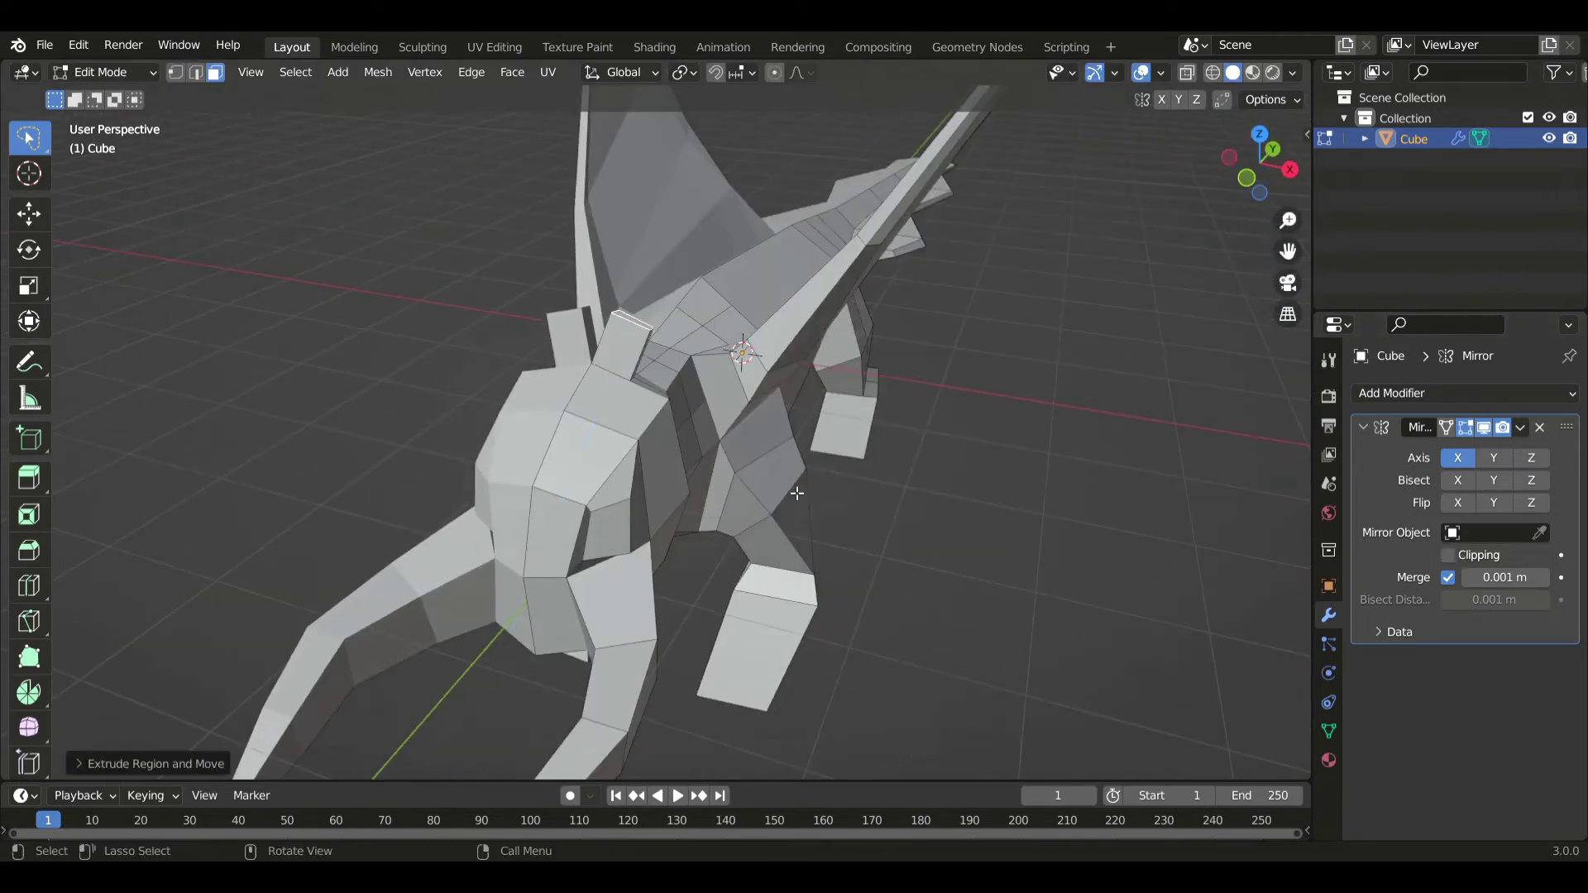
# - Taper the tip of the first head spike and move it up and backwards in side view
pyautogui.press('s')
pyautogui.click(751, 431)
pyautogui.press('KP_3')
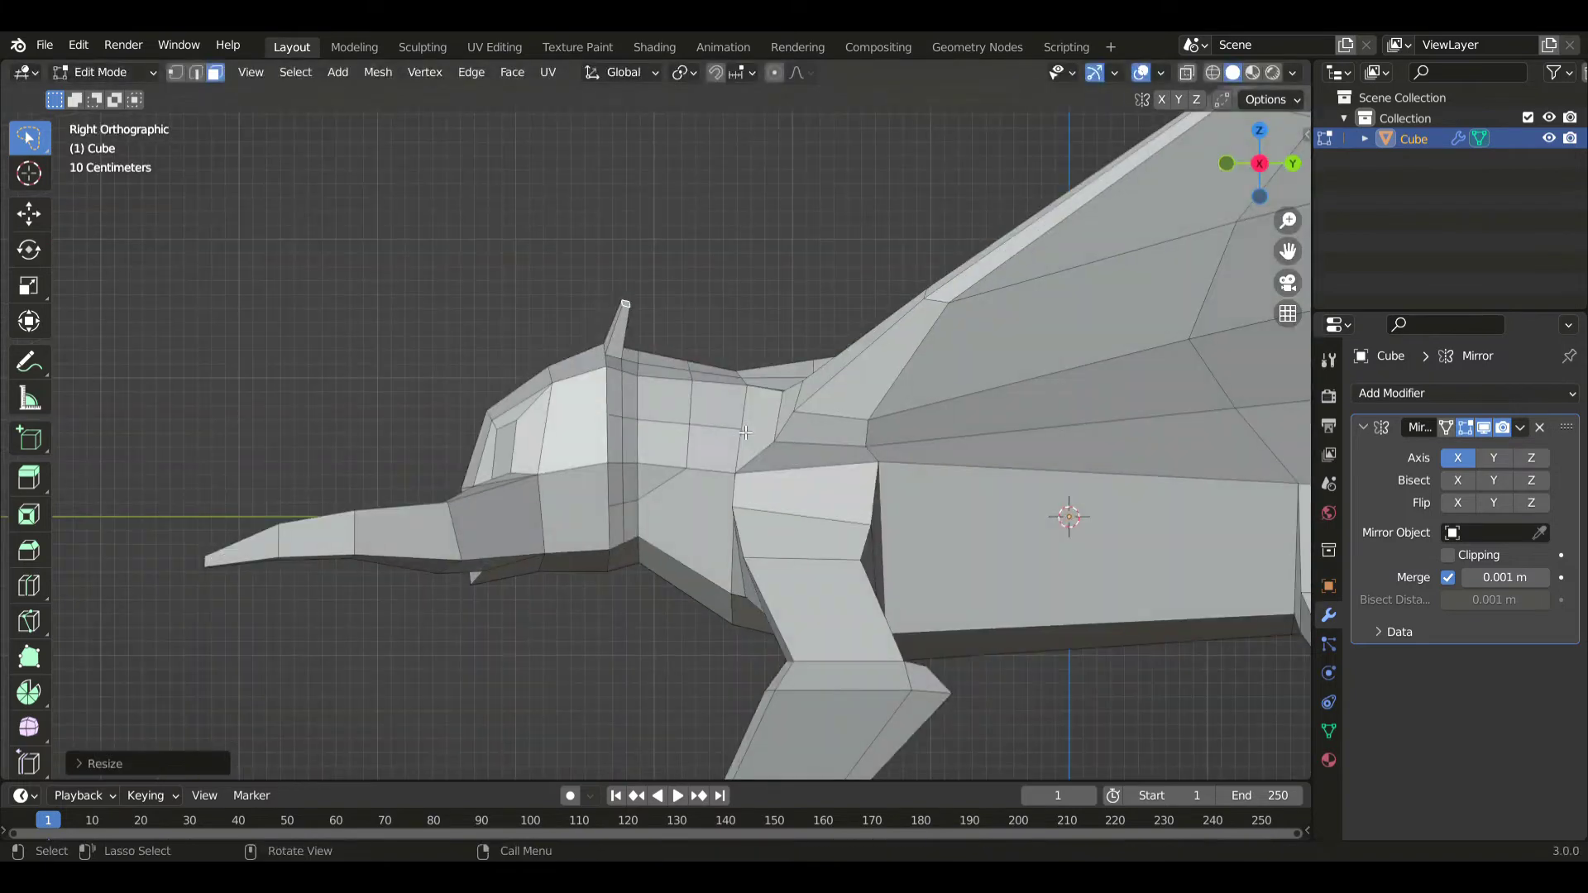
pyautogui.press('g')
pyautogui.click(829, 342)
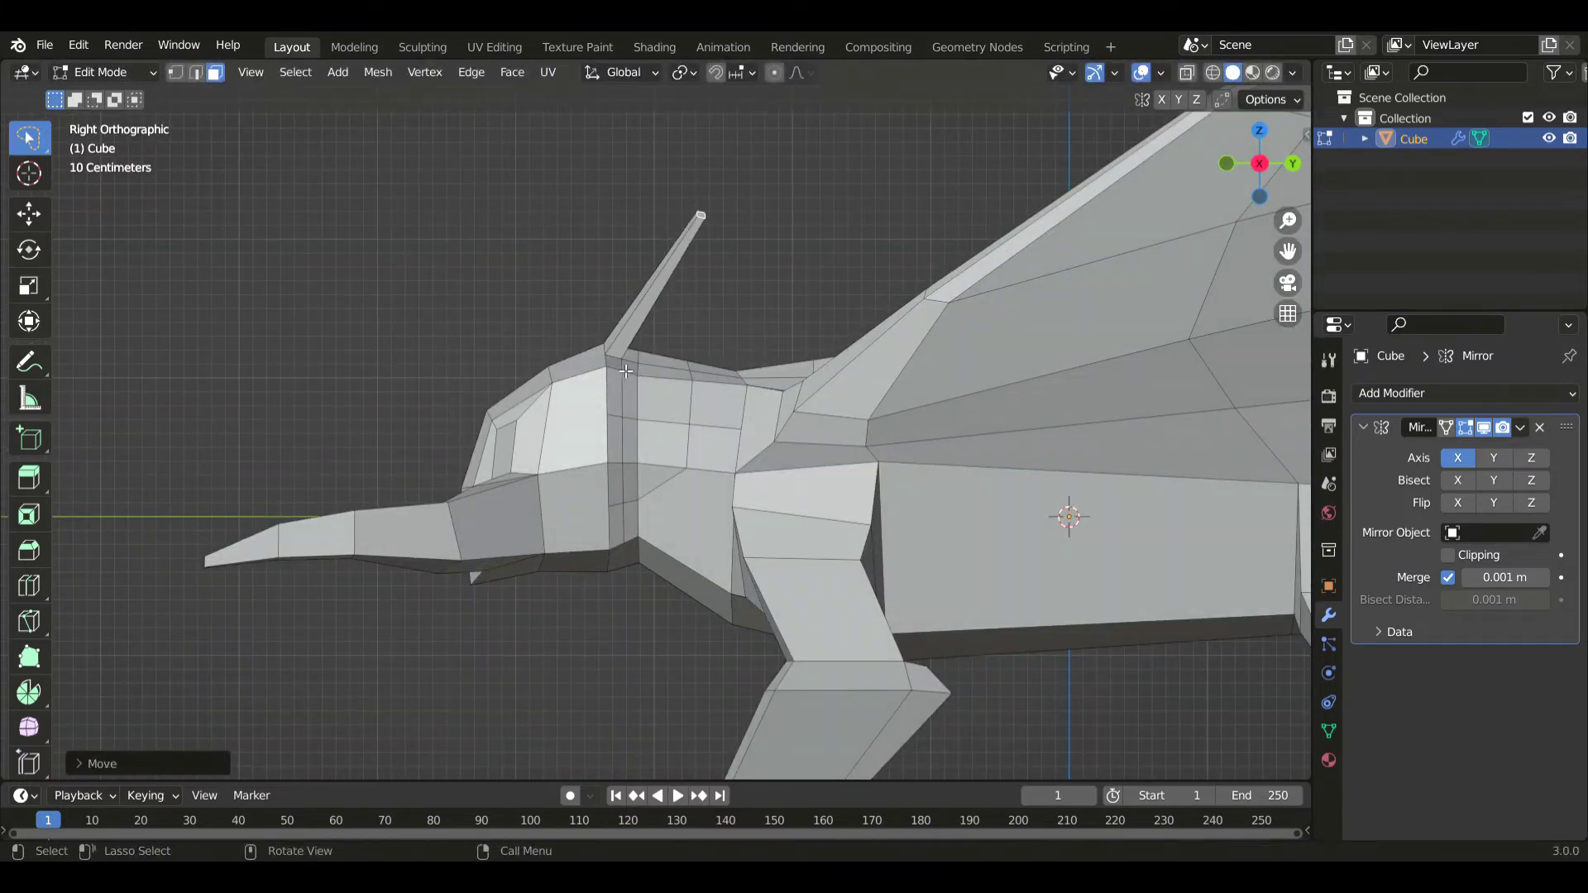
# - Extrude a second spike beside the first, narrow its tip, and angle it outwards and backwards
pyautogui.press('KP_1')
pyautogui.press('e')
pyautogui.click(865, 416)
pyautogui.press('s')
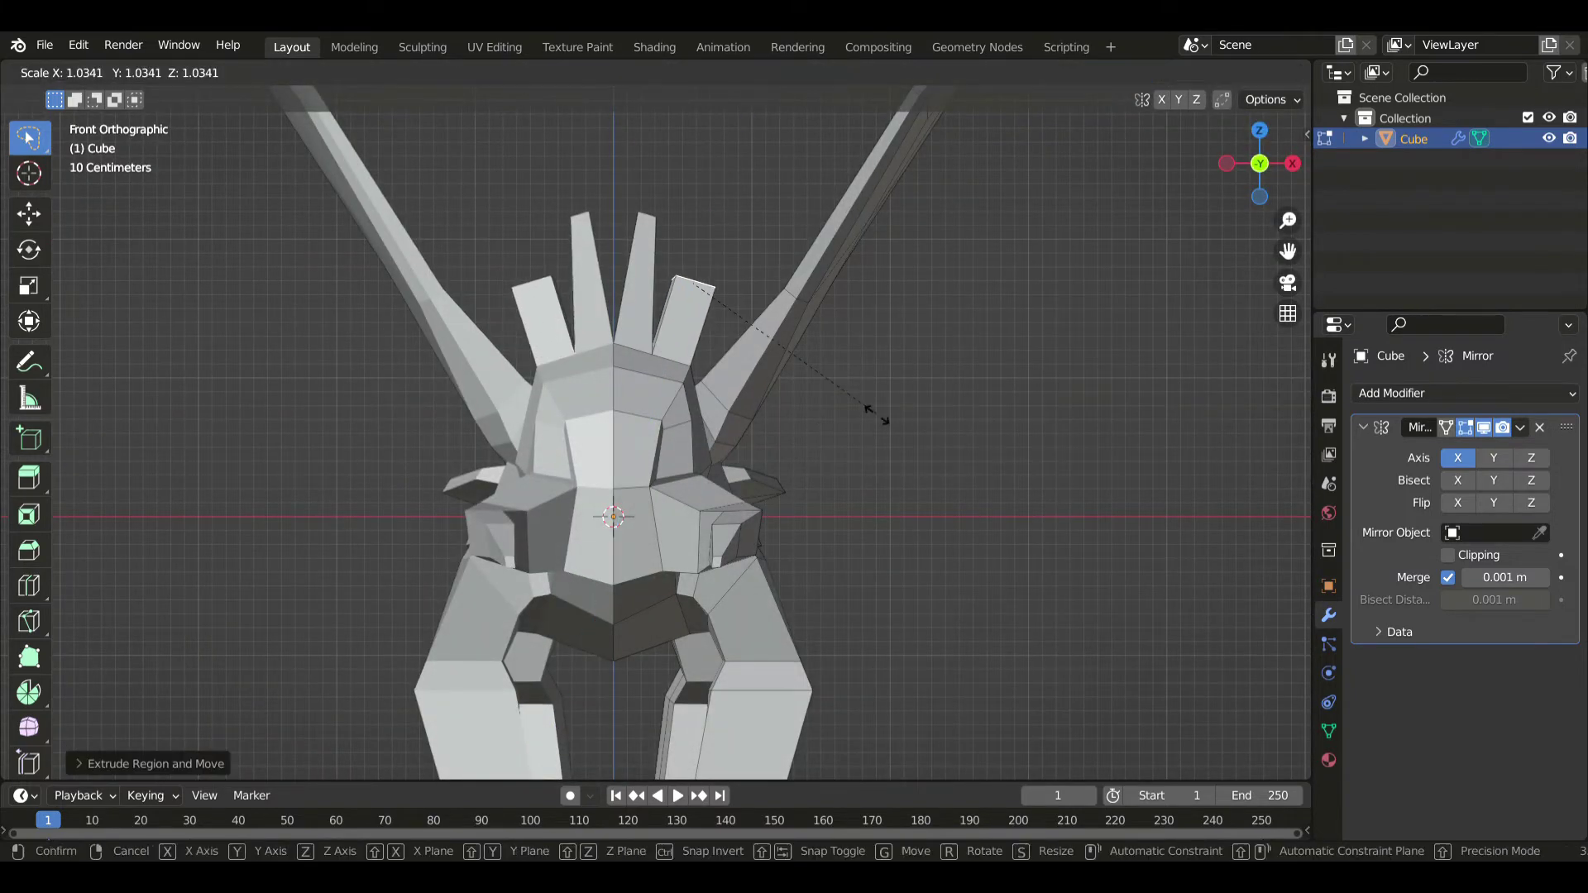
pyautogui.press('g')
pyautogui.click(810, 348)
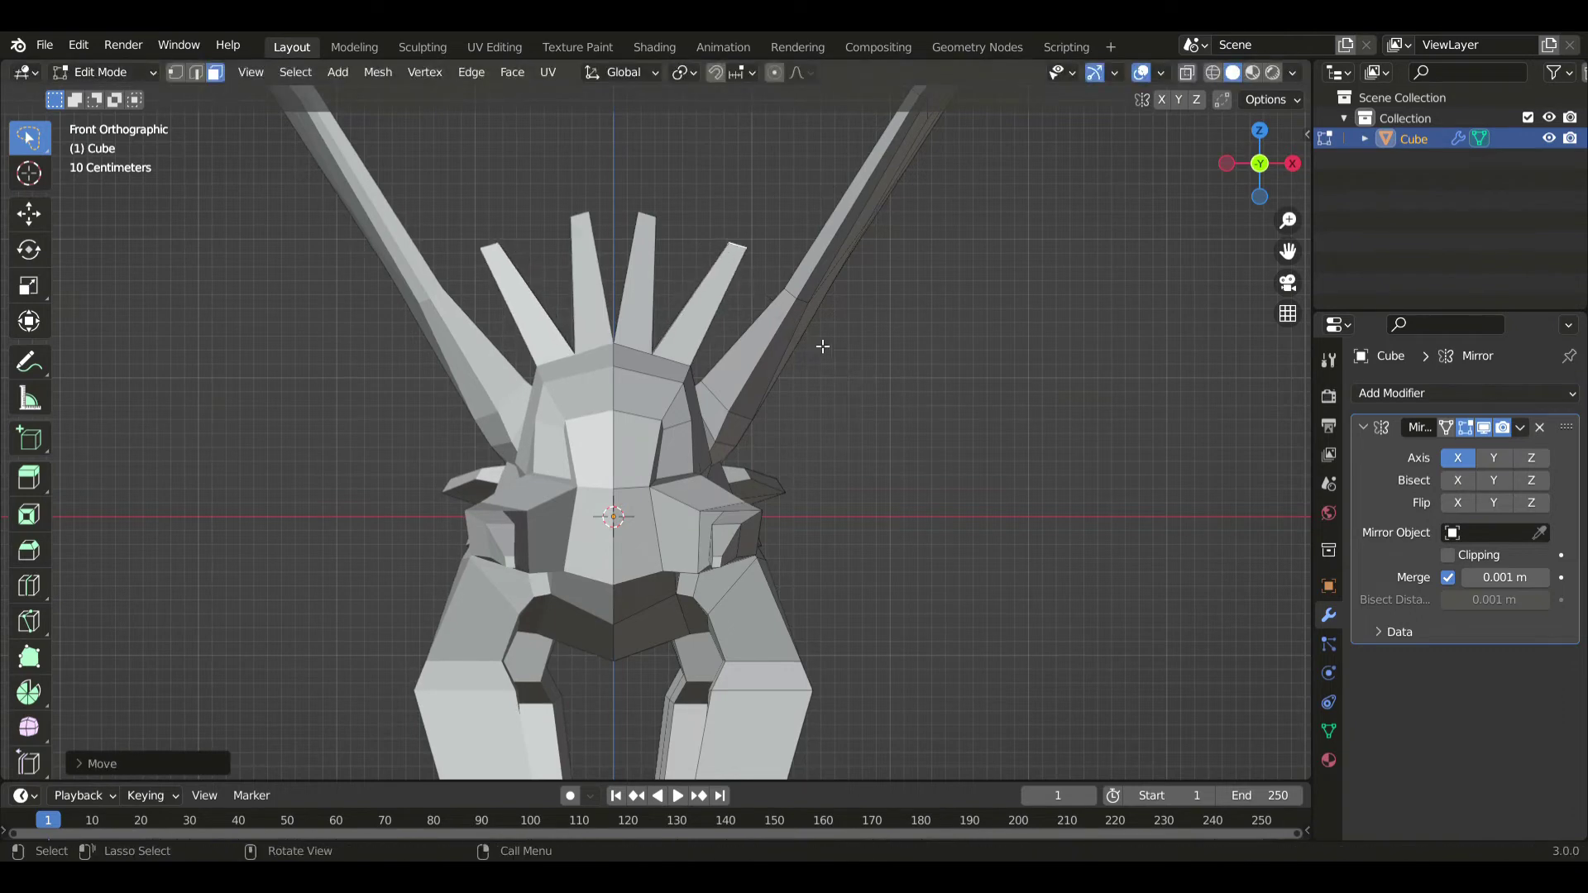
pyautogui.press('KP_3')
pyautogui.press('g')
pyautogui.click(897, 335)
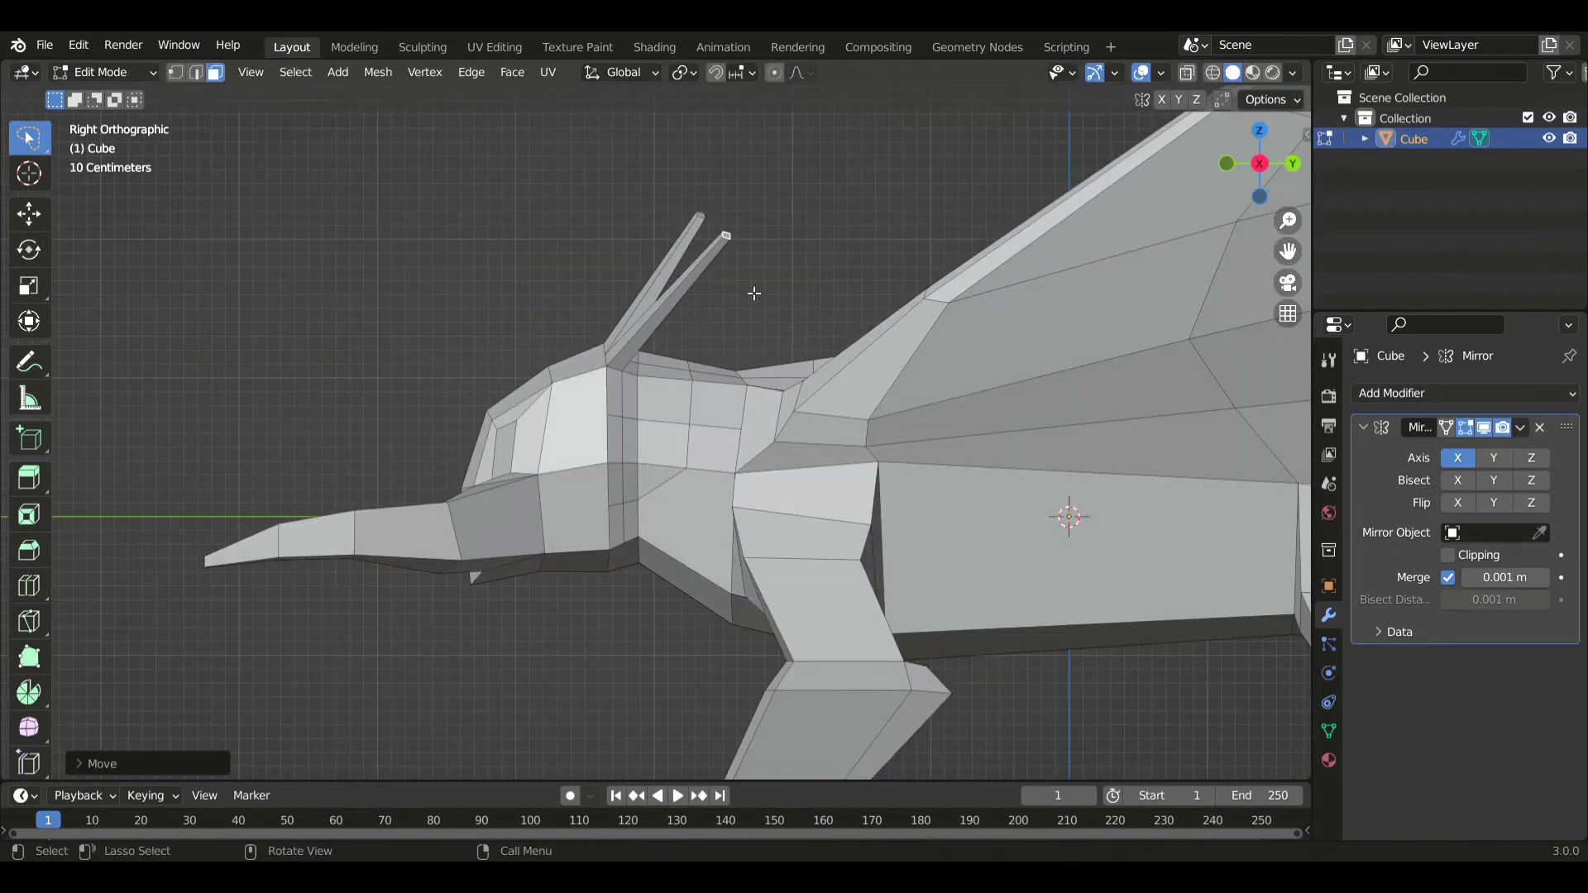
# - Extrude a third spike from the upper side face behind the head, shrink its end and move it upwards
pyautogui.press('KP_1')
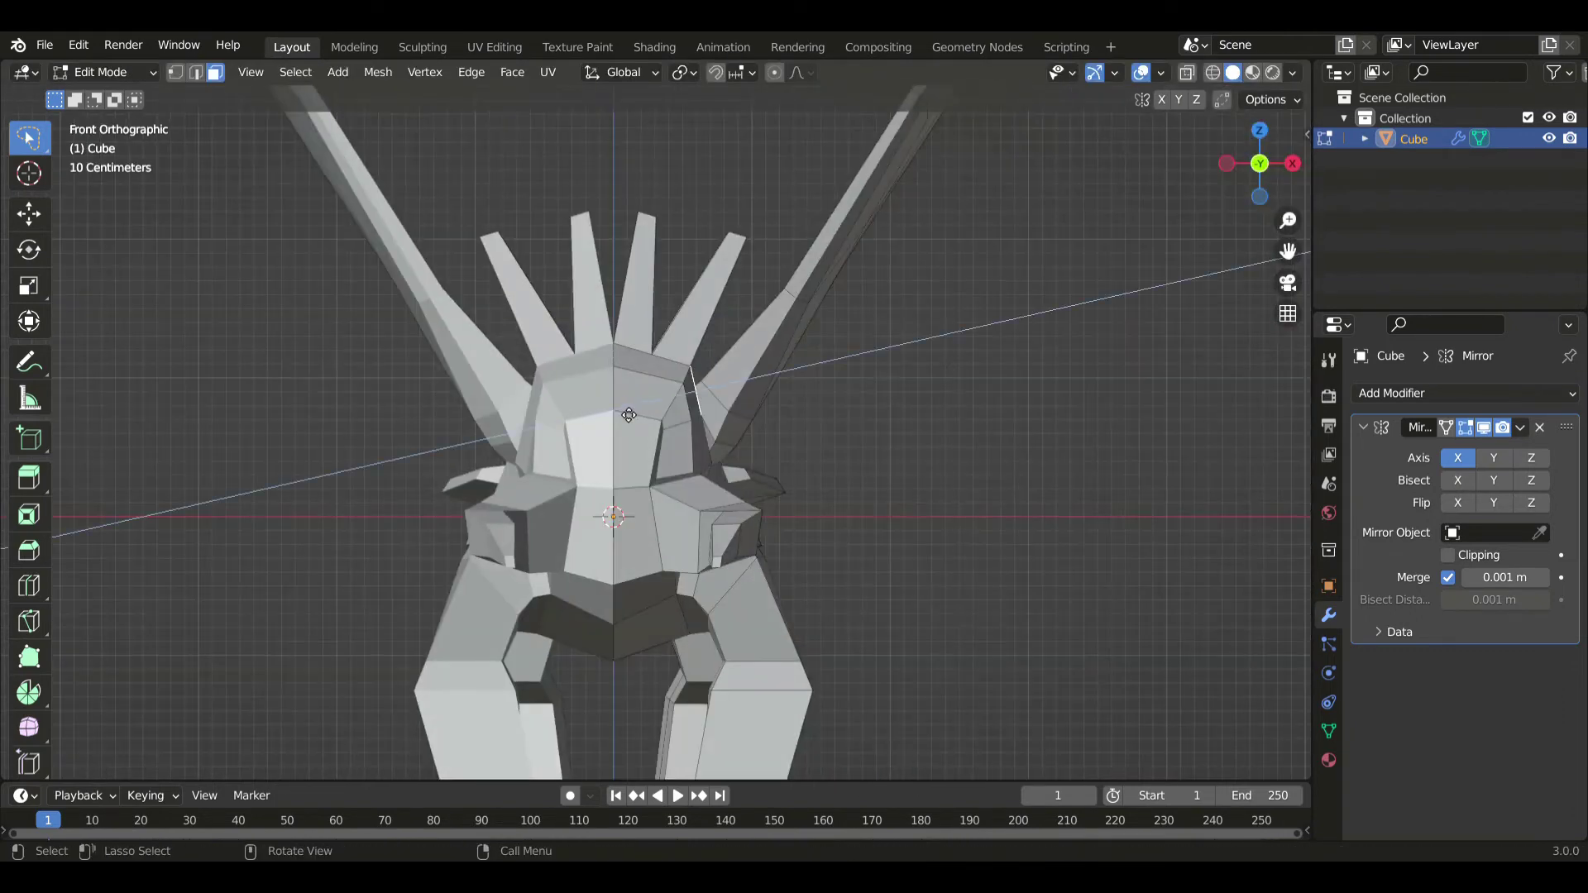
pyautogui.press('e')
pyautogui.click(922, 407)
pyautogui.press('s')
pyautogui.click(872, 430)
pyautogui.press('g')
pyautogui.click(872, 387)
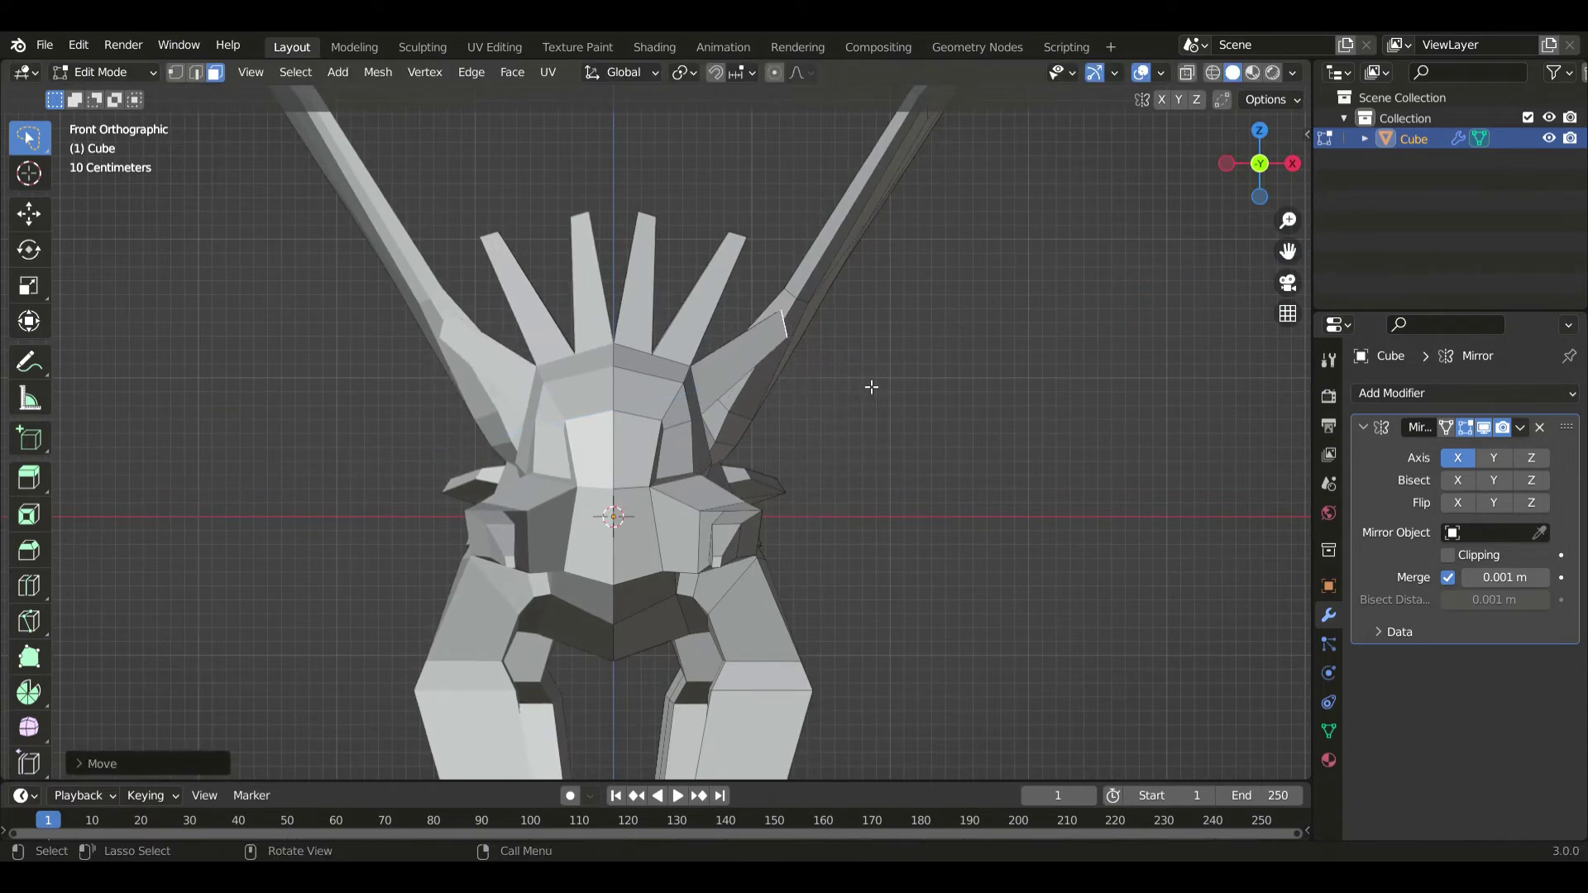
# - Scale and rotate the third spike's tip, then sweep it backwards in side view
pyautogui.press('s')
pyautogui.click(903, 434)
pyautogui.press('r')
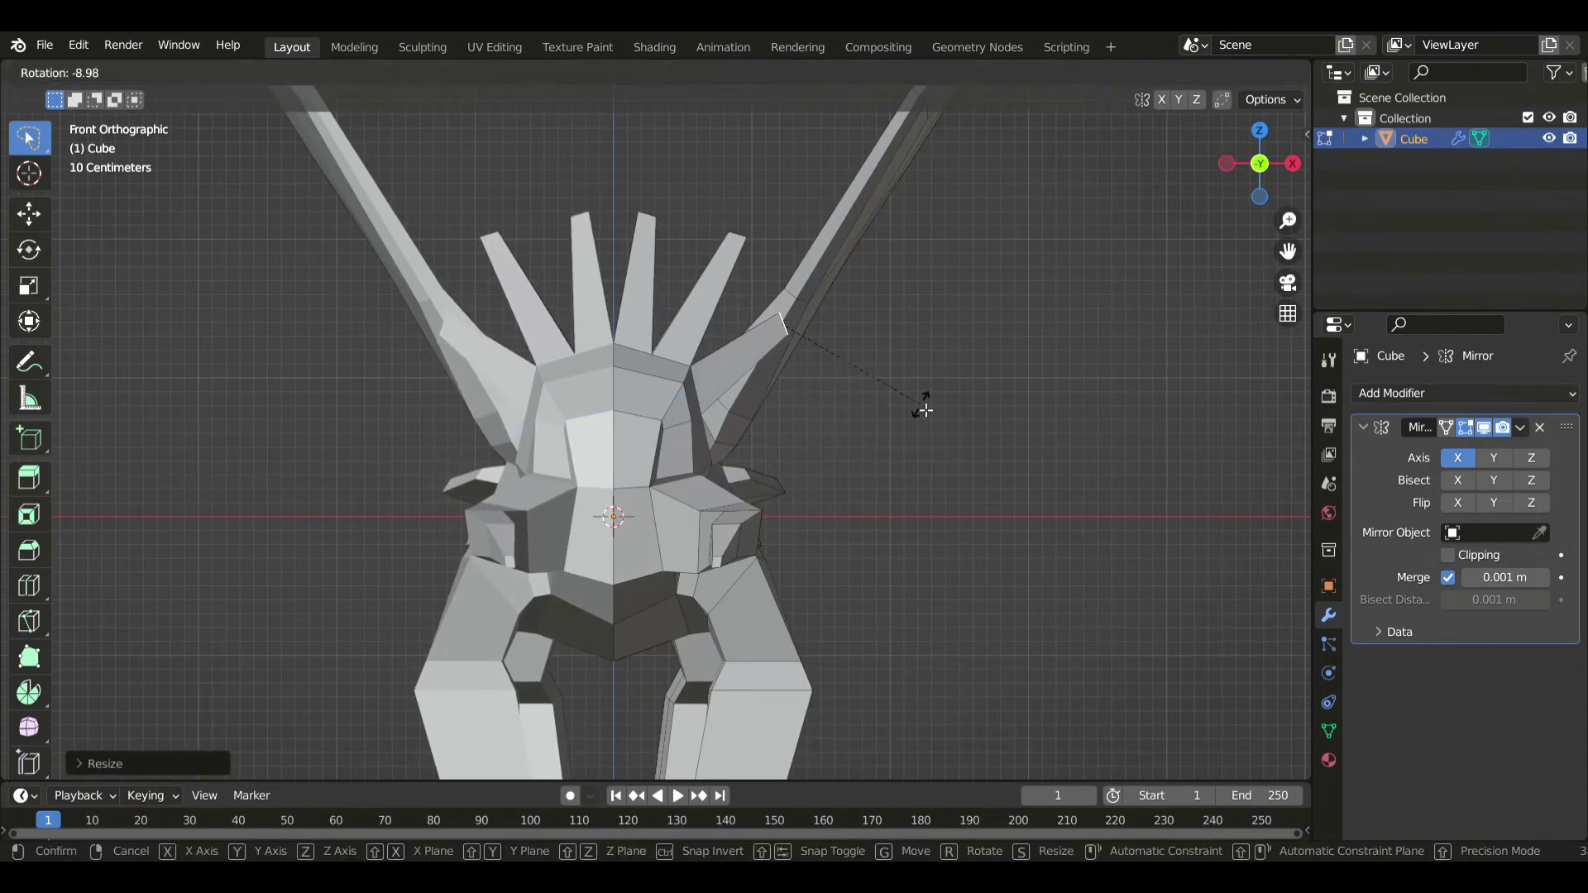
pyautogui.click(912, 417)
pyautogui.press('KP_3')
pyautogui.press('g')
pyautogui.click(1008, 338)
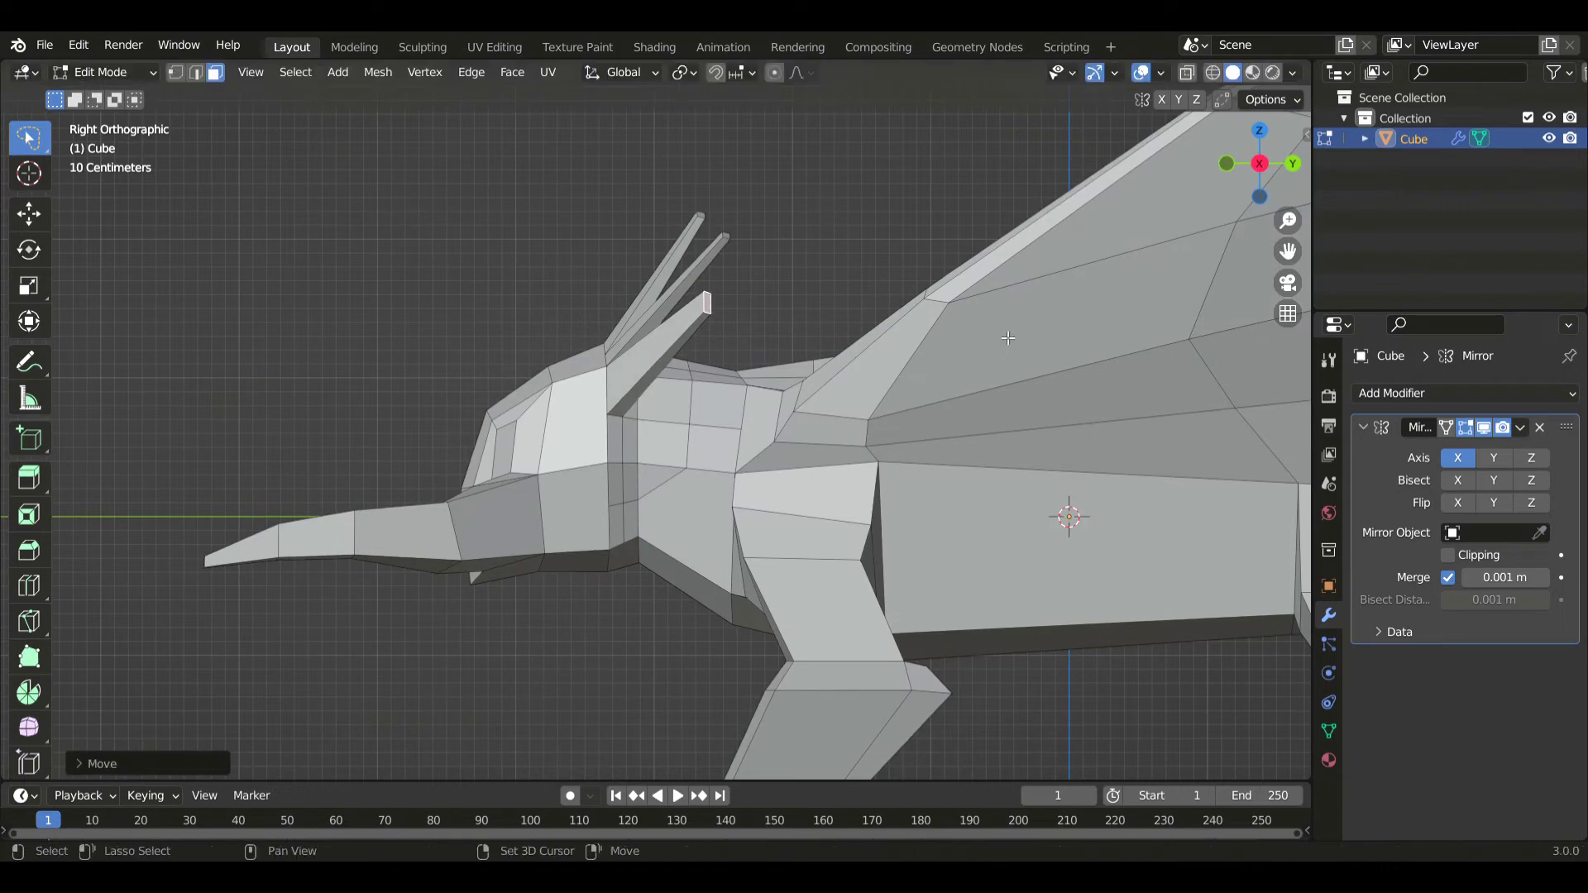
# - Extrude a fourth spike outwards from the side face below, taper its end and sweep the tip backwards
pyautogui.press('KP_1')
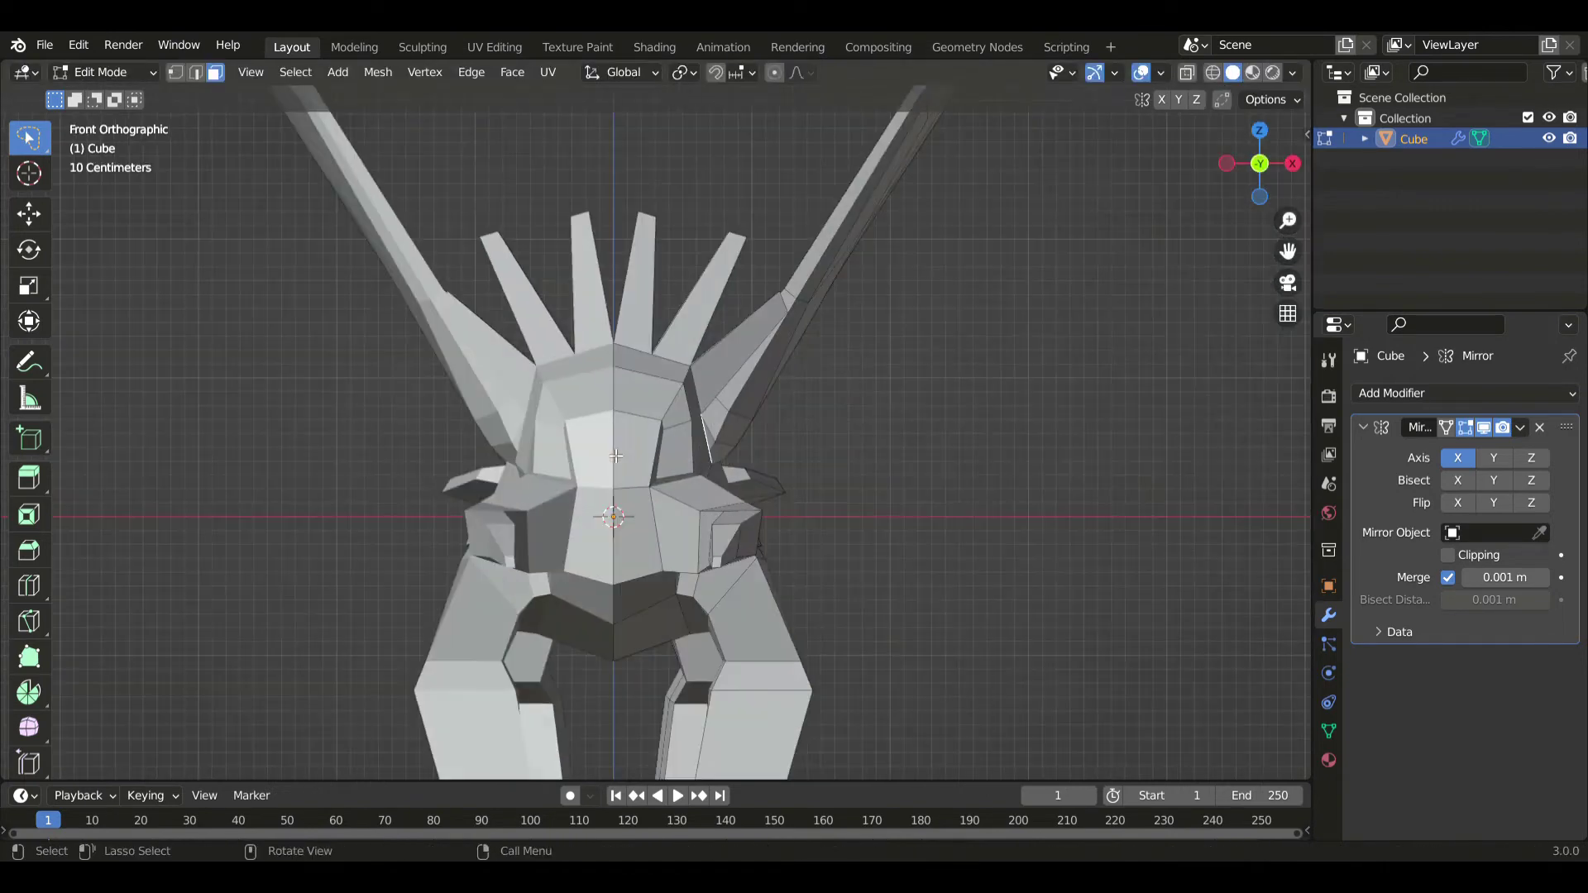
pyautogui.press('e')
pyautogui.click(881, 518)
pyautogui.press('s')
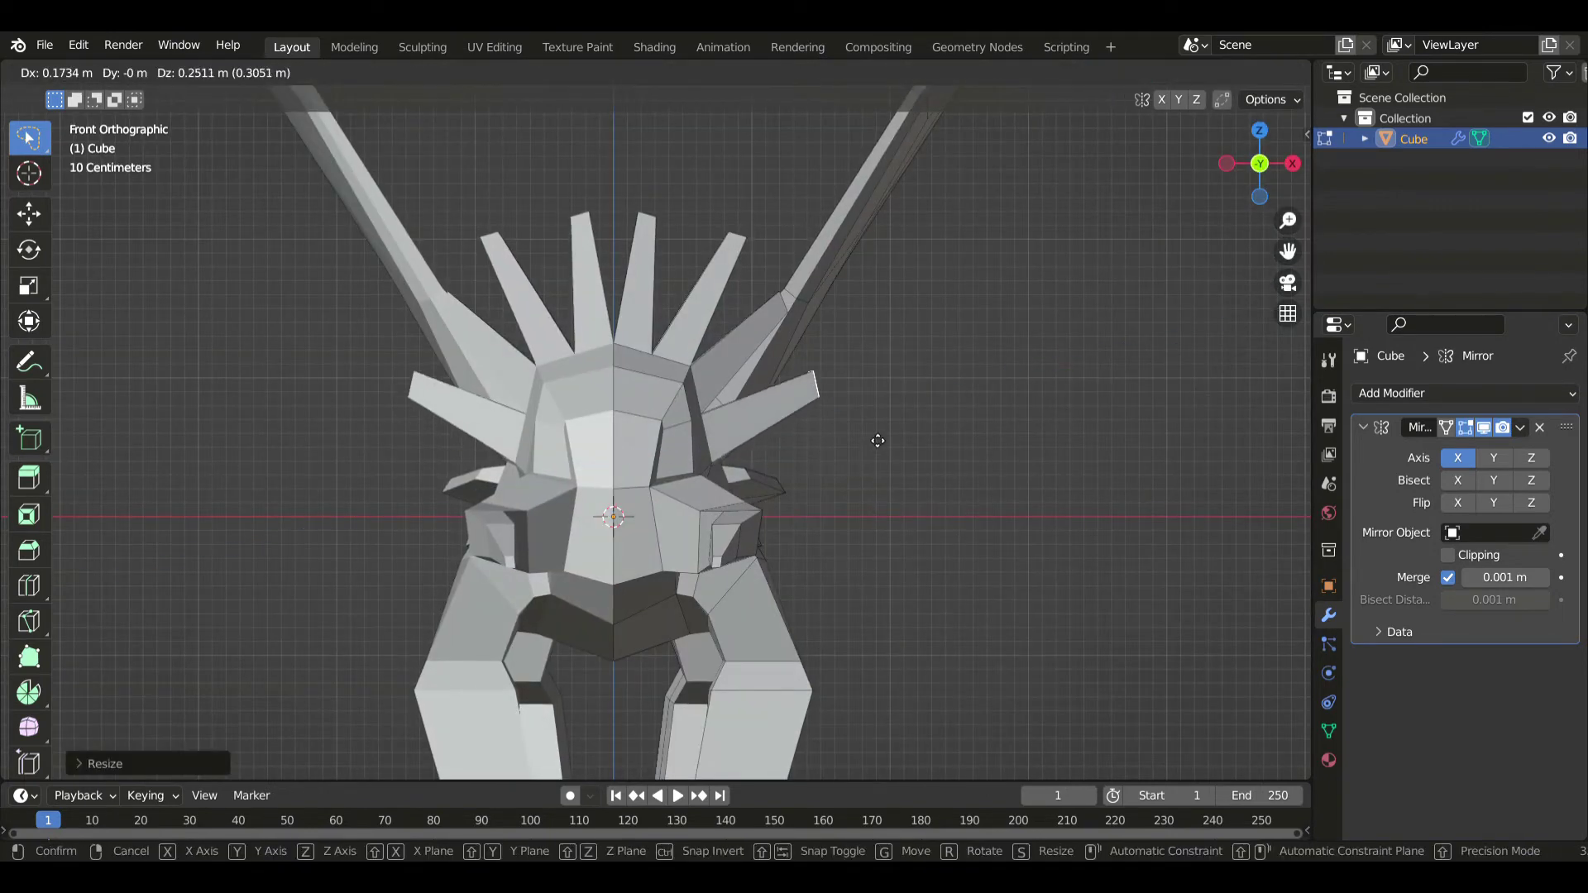
pyautogui.click(949, 464)
pyautogui.press('KP_3')
pyautogui.press('g')
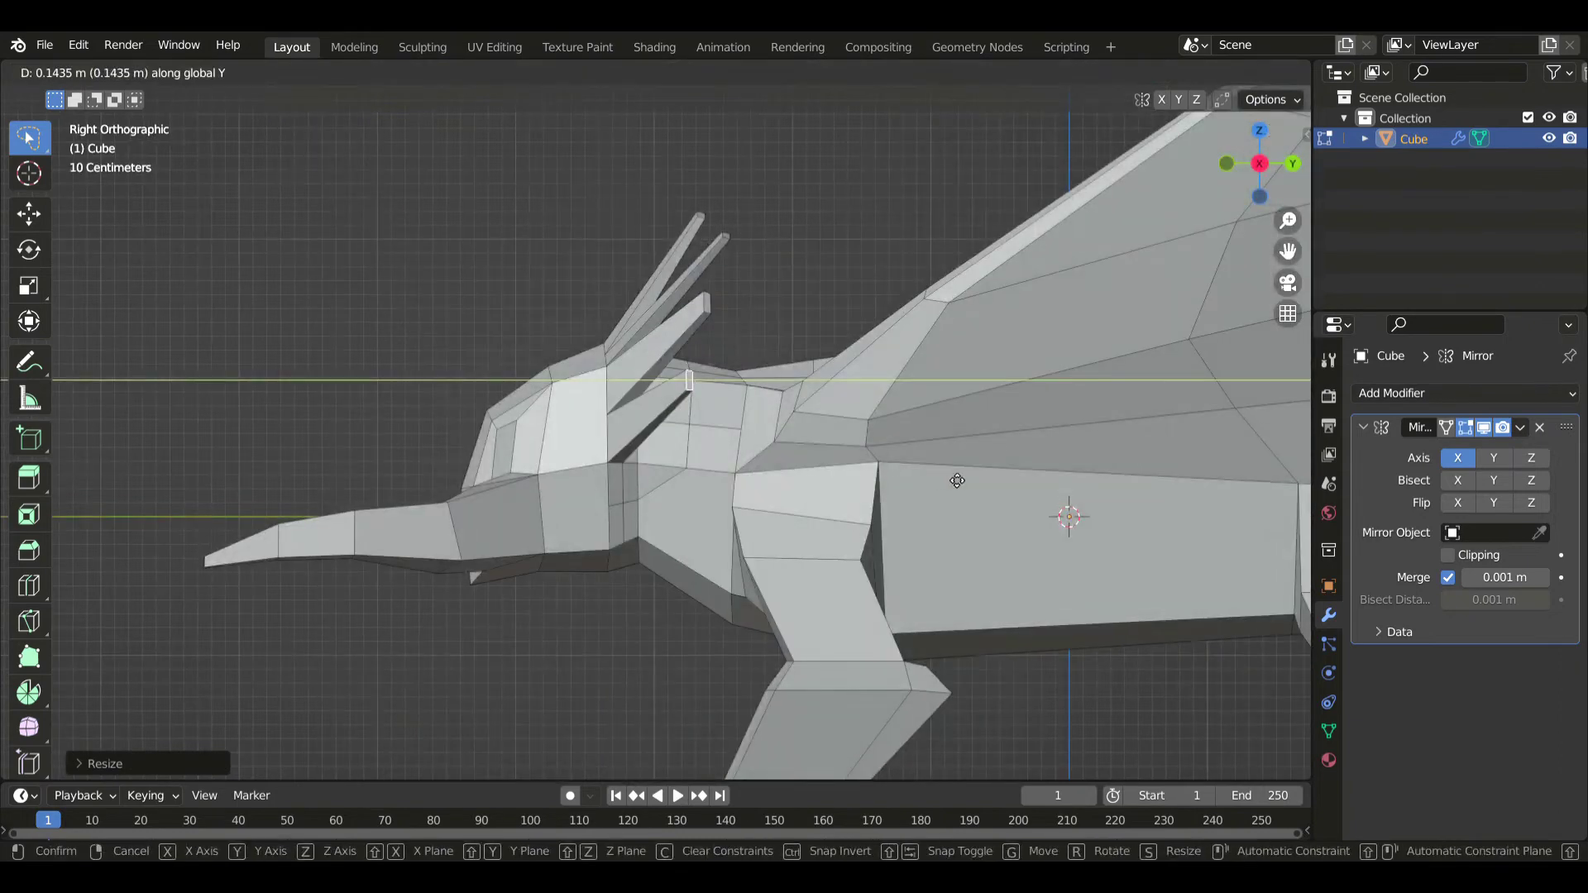
pyautogui.click(847, 422)
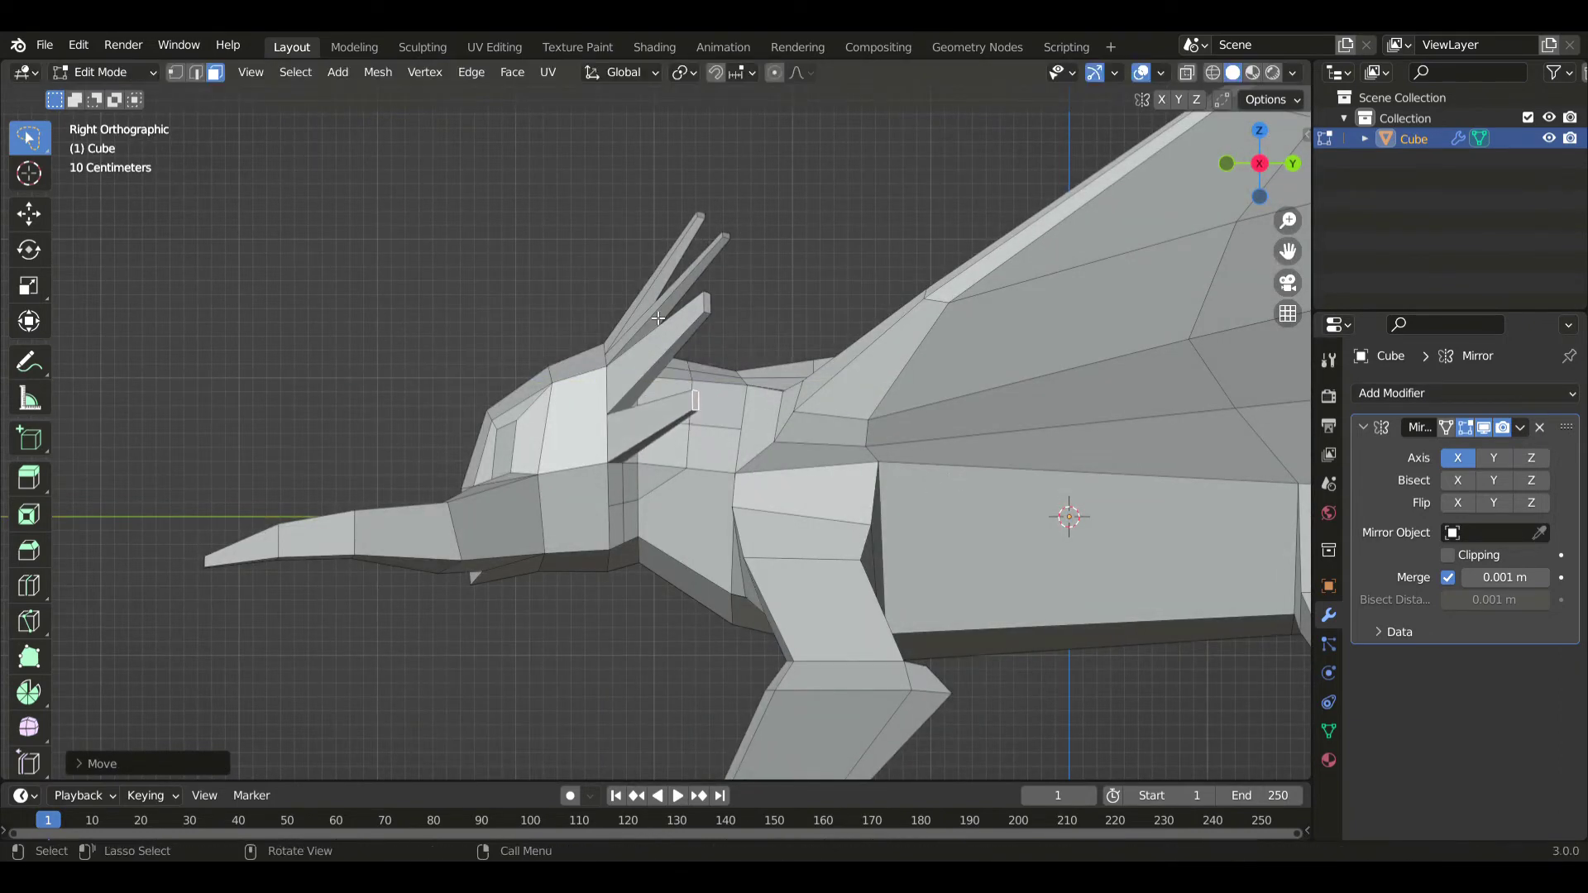
# - Extrude a fifth spike from the next lower side face, taper its end and raise the tip
pyautogui.press('KP_1')
pyautogui.press('e')
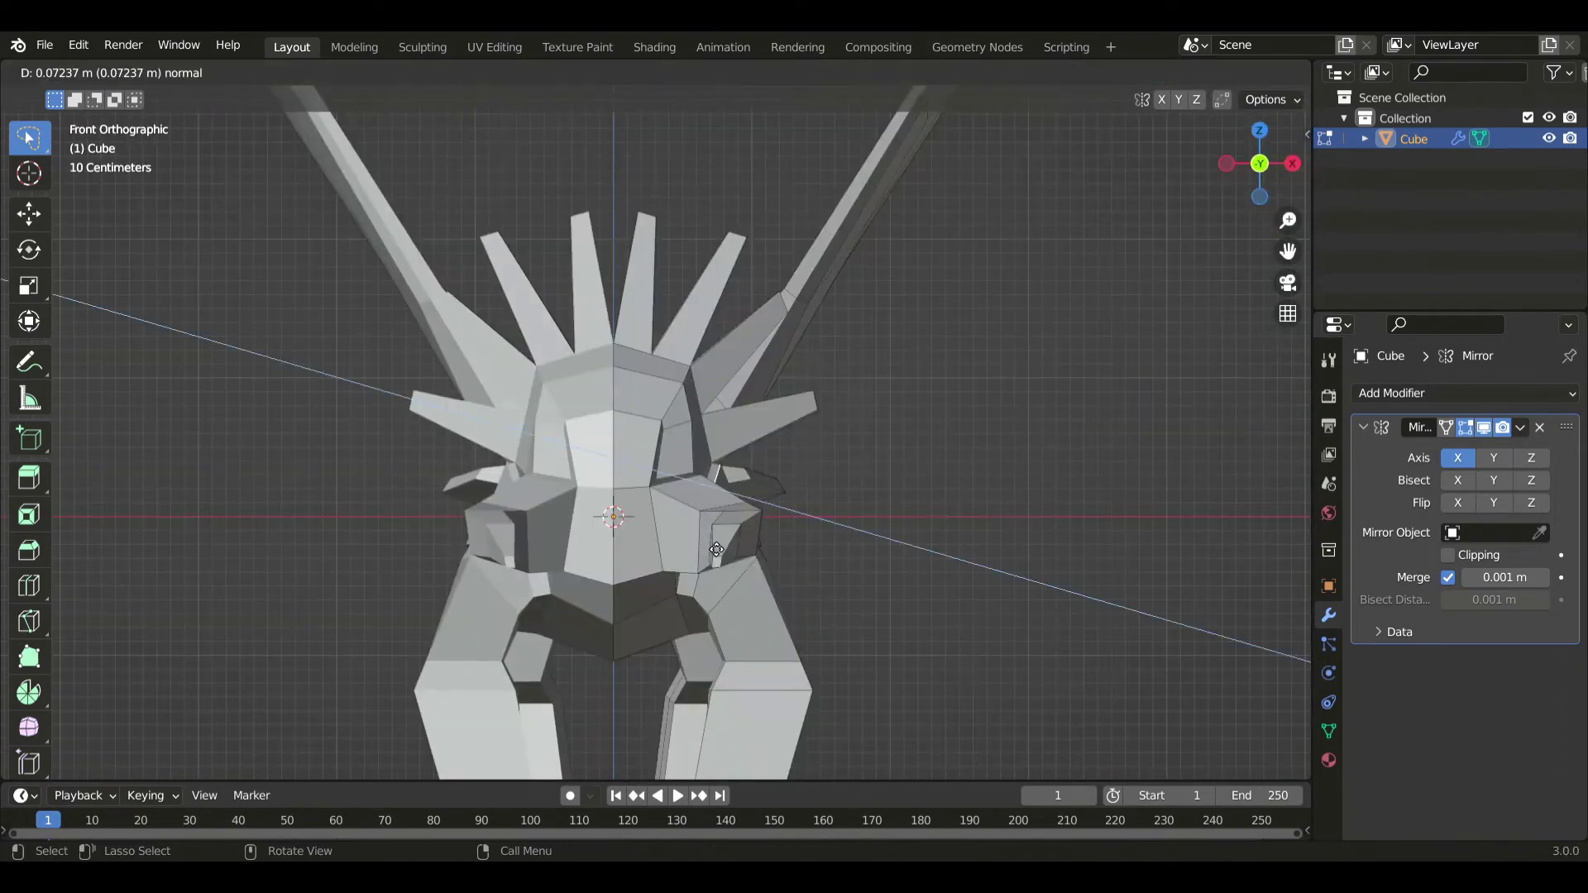
pyautogui.click(793, 552)
pyautogui.press('s')
pyautogui.click(875, 546)
pyautogui.press('g')
pyautogui.click(871, 496)
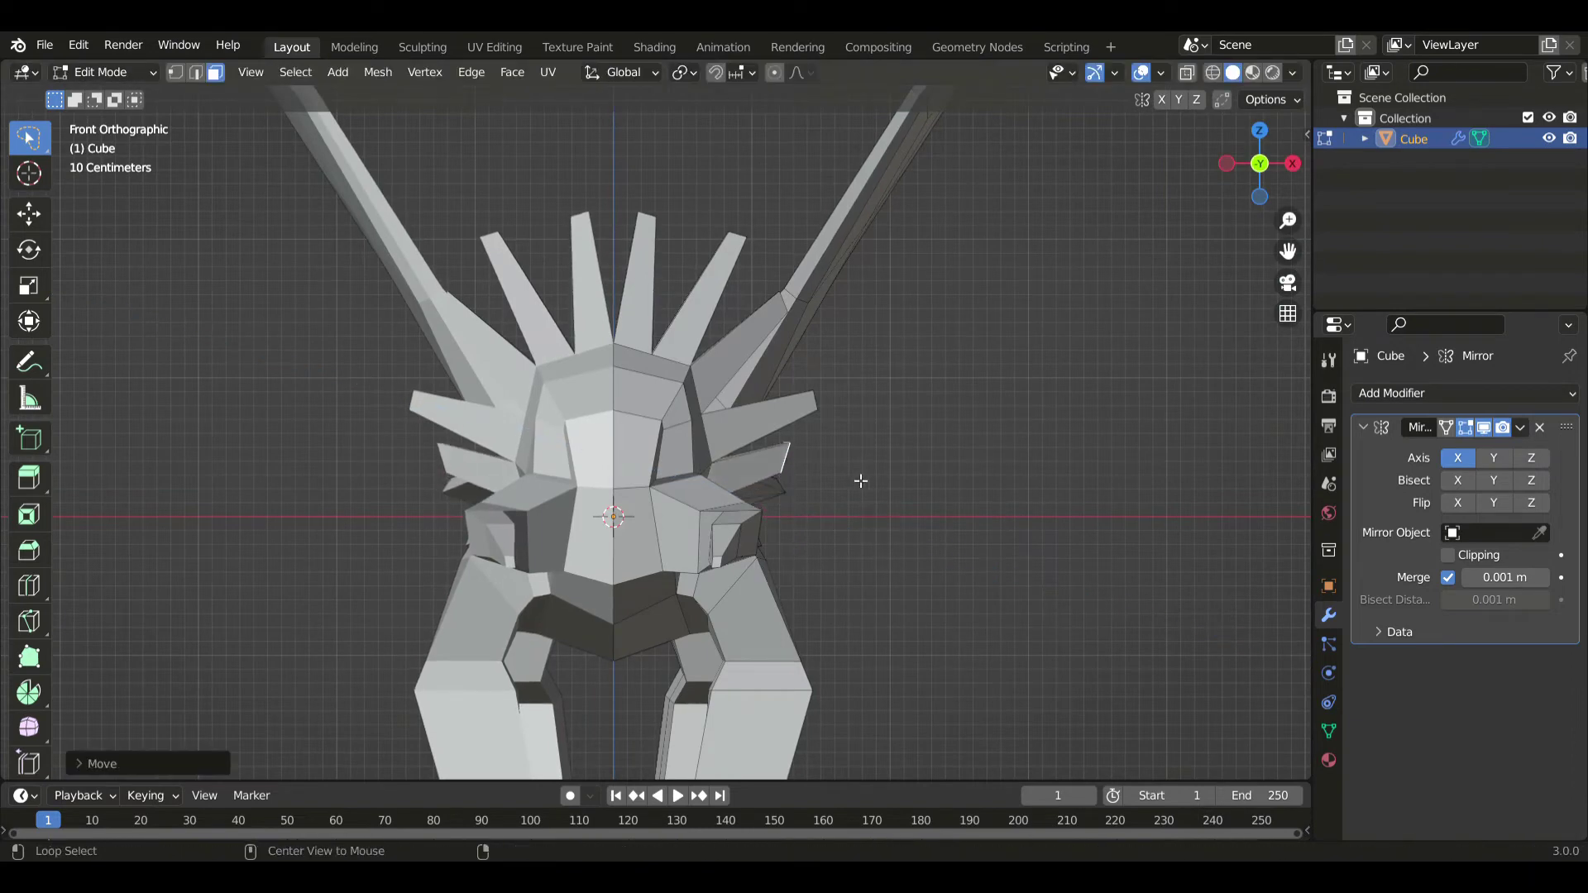
# - Turn on X-ray in front view and move the tips of the fourth and third spikes upwards and inwards
pyautogui.hotkey('alt', 'z')
pyautogui.moveTo(826, 439); pyautogui.dragTo(838, 369)
pyautogui.keyDown('ctrl'); pyautogui.moveTo(838, 369); pyautogui.dragTo(834, 374, button='right'); pyautogui.keyUp('ctrl')
pyautogui.press('g')
pyautogui.click(844, 321)
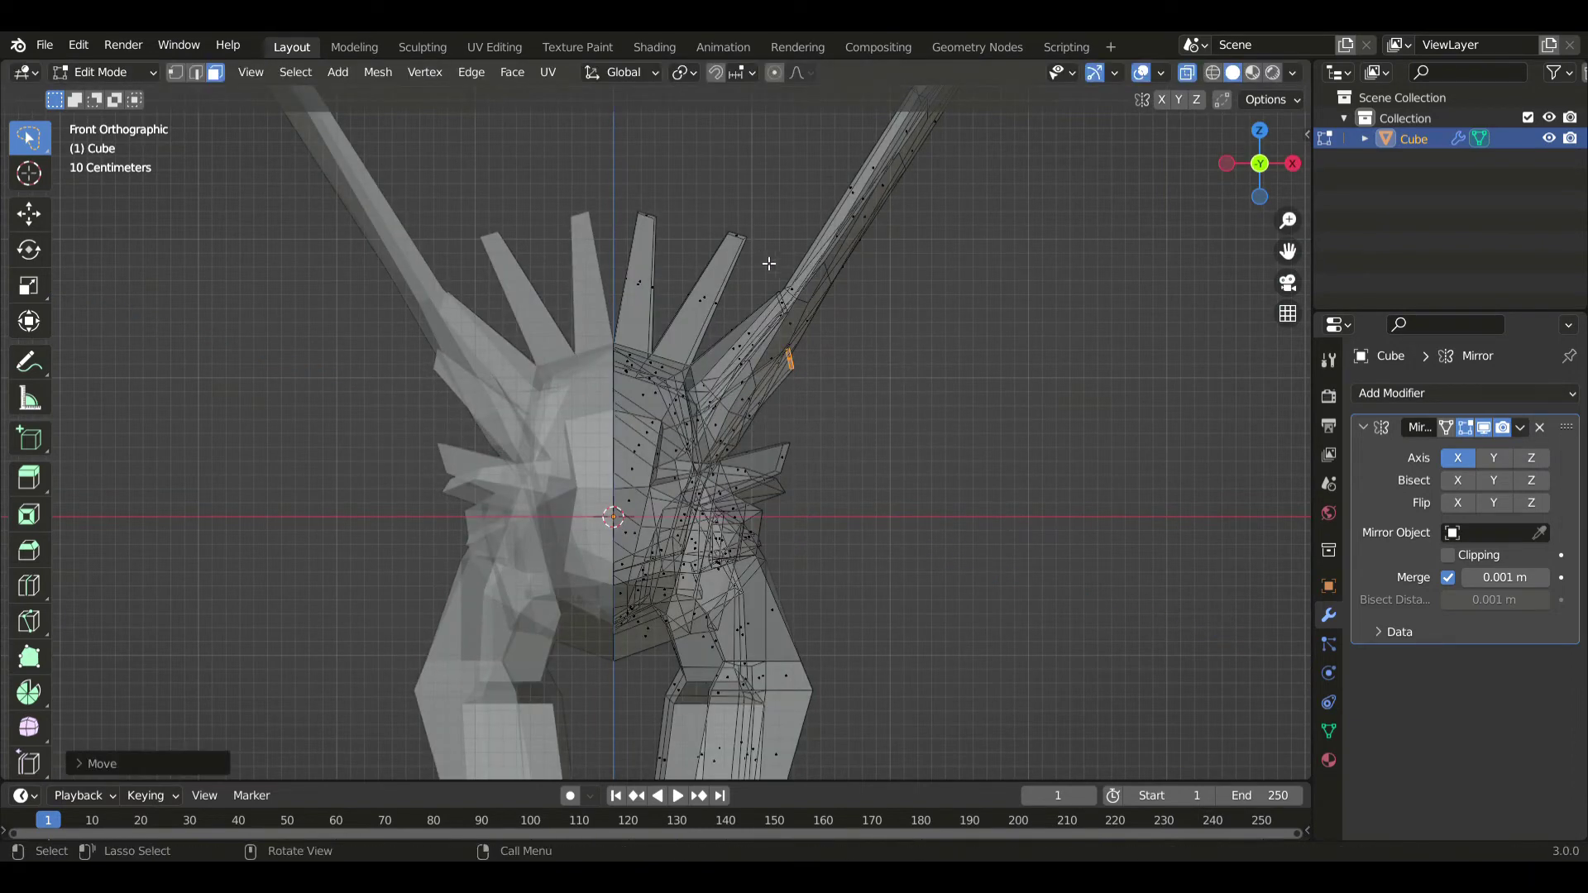
pyautogui.press('g')
pyautogui.click(841, 305)
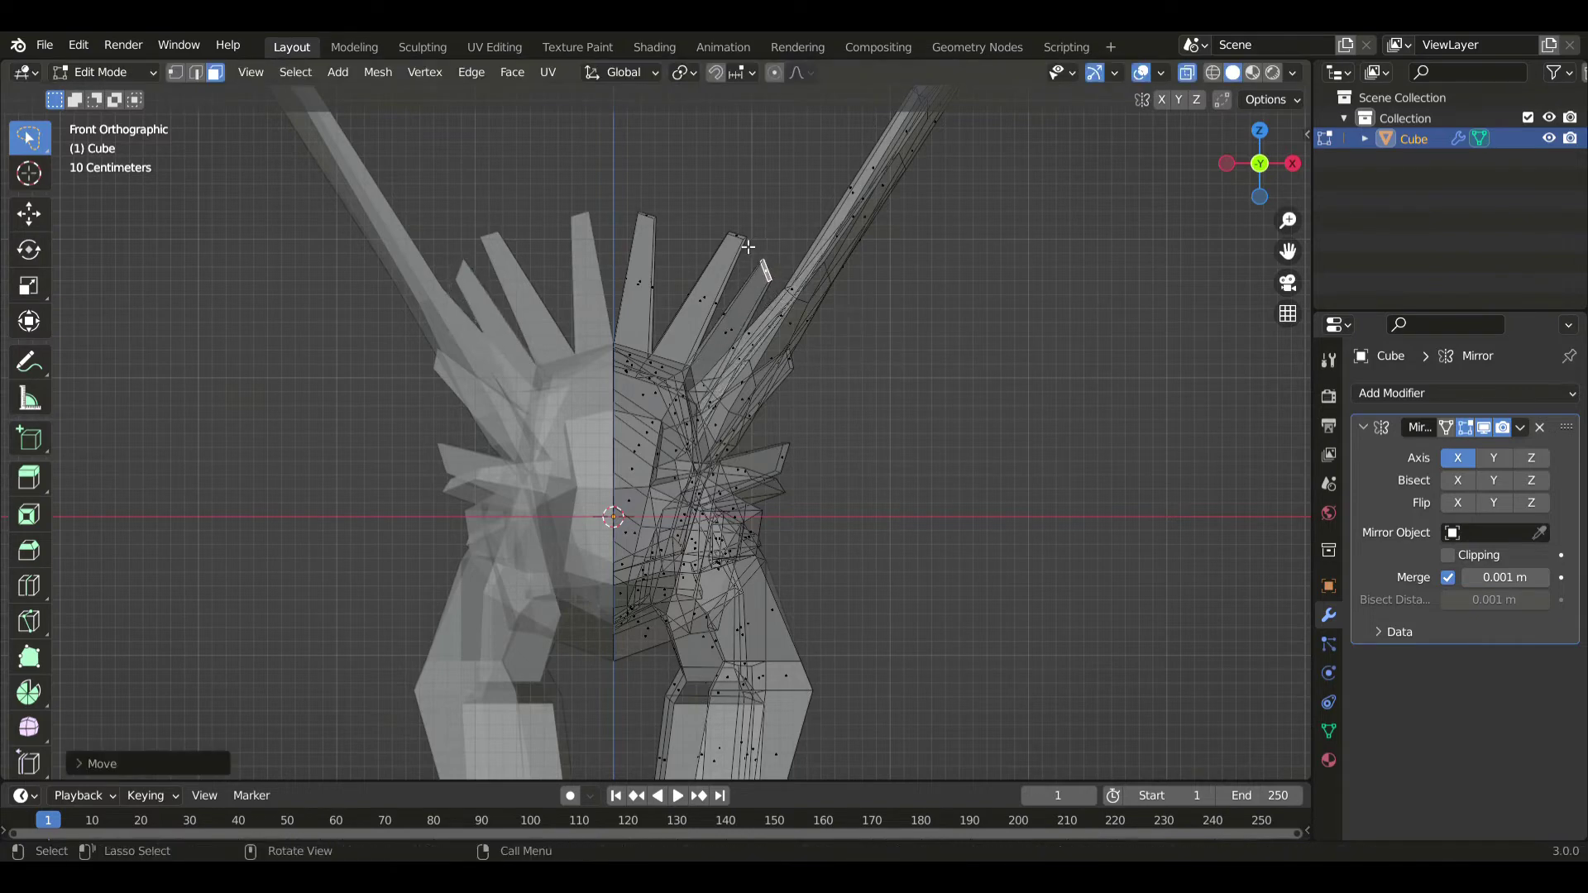
# - Move the second spike's tip inwards and raise the tip of the first spike
pyautogui.click(742, 240)
pyautogui.press('g')
pyautogui.click(762, 280)
pyautogui.hotkey('ctrl', 'z')
pyautogui.hotkey('ctrl', 'z')
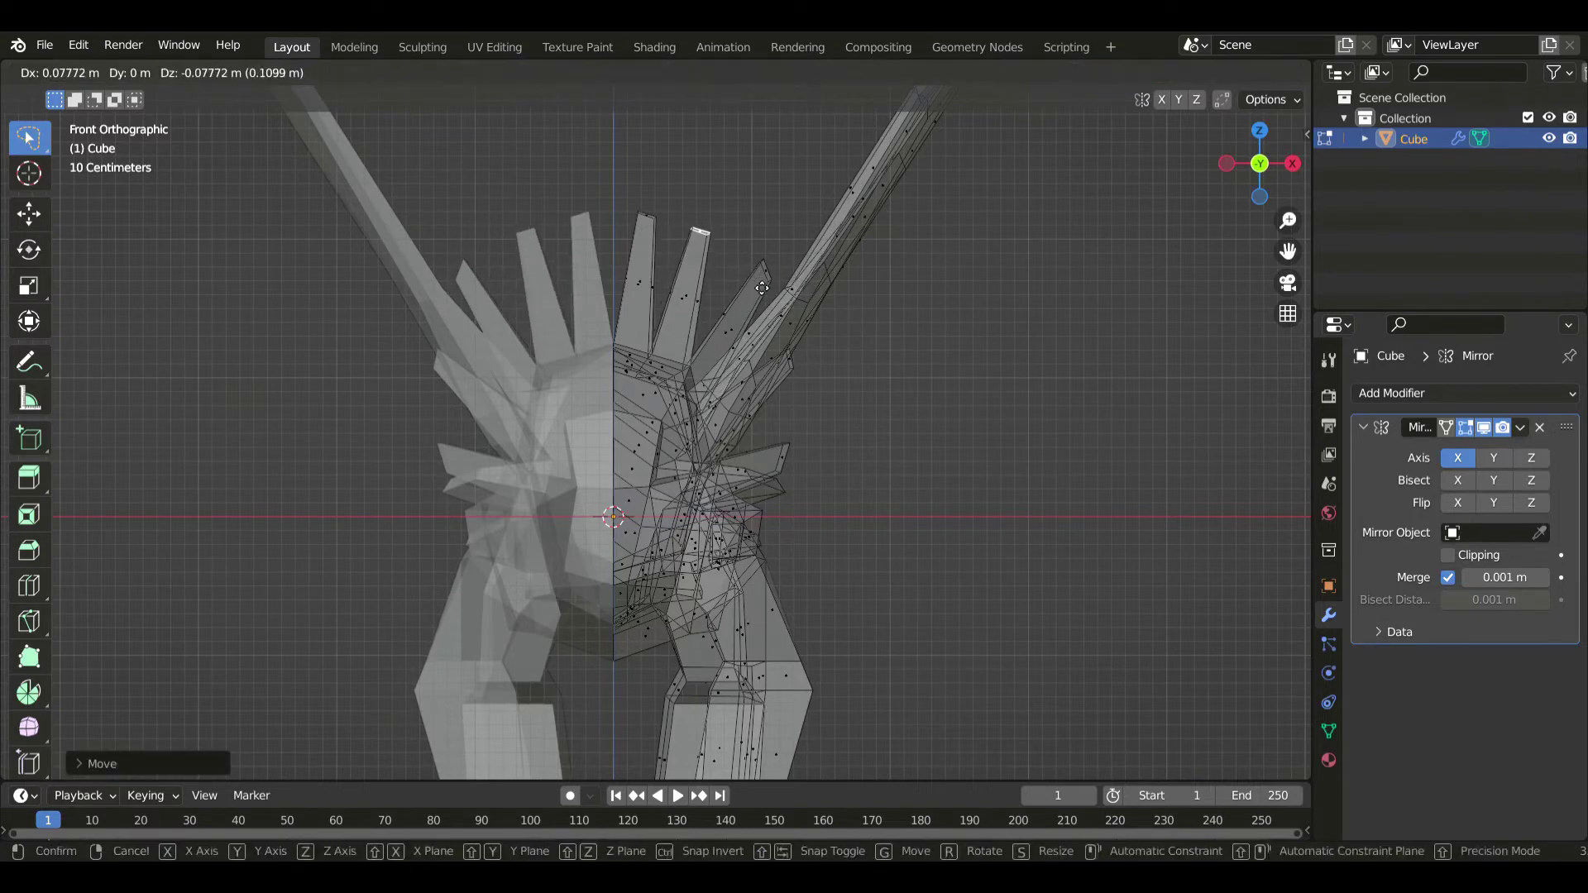
pyautogui.press('g')
pyautogui.click(794, 205)
# - Move the third spike's tip inwards, then reposition and rotate the second spike's tip to even out the fan
pyautogui.click(767, 268)
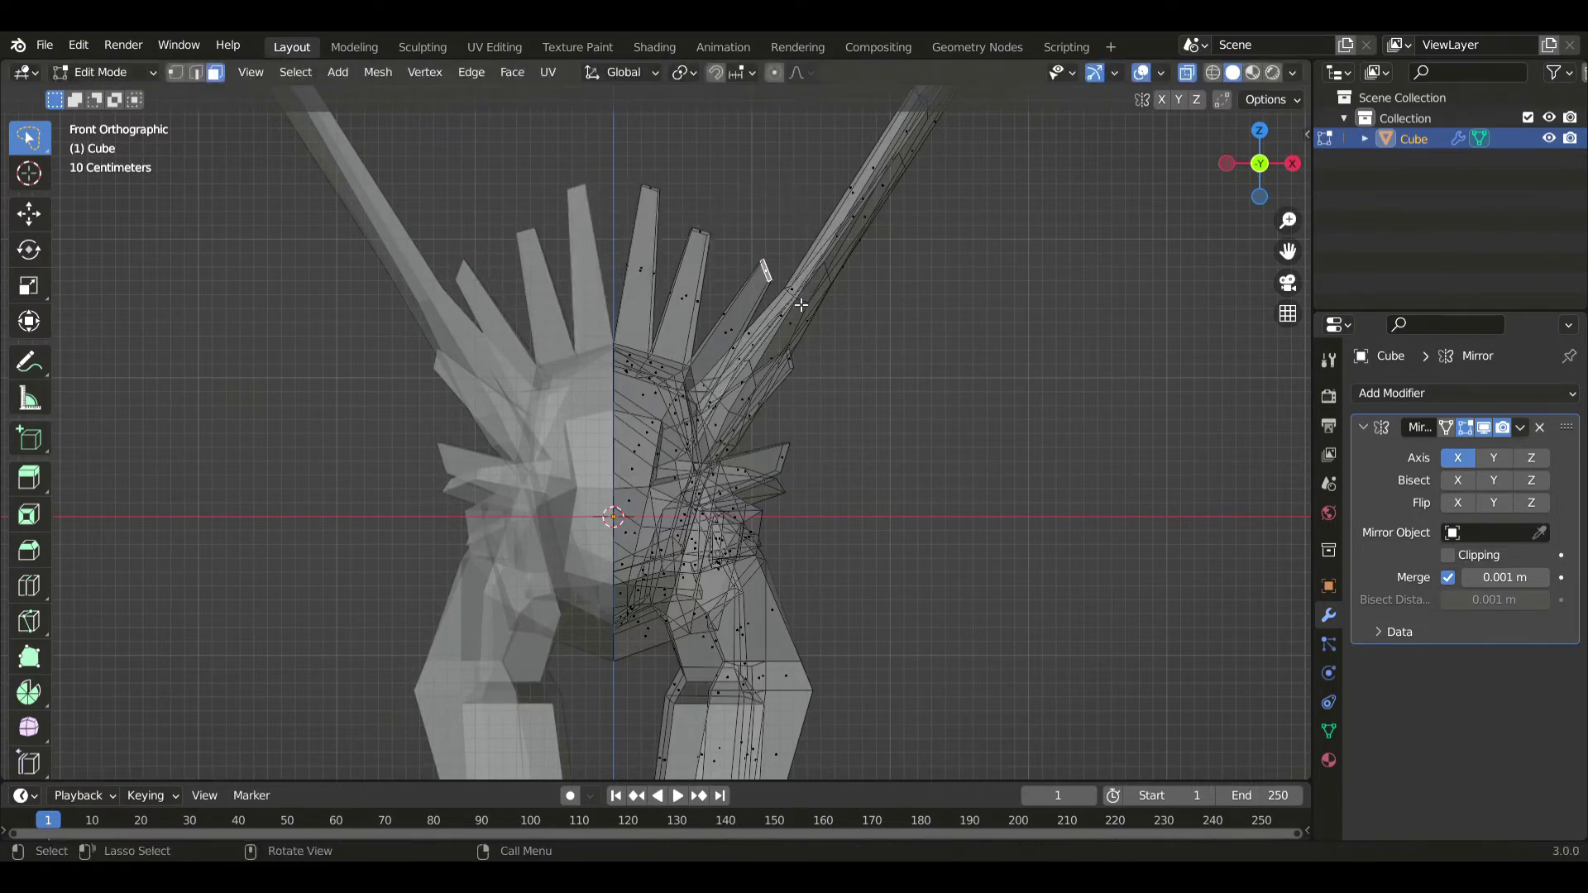
pyautogui.press('g')
pyautogui.click(749, 265)
pyautogui.click(725, 255)
pyautogui.press('g')
pyautogui.click(713, 229)
pyautogui.press('r')
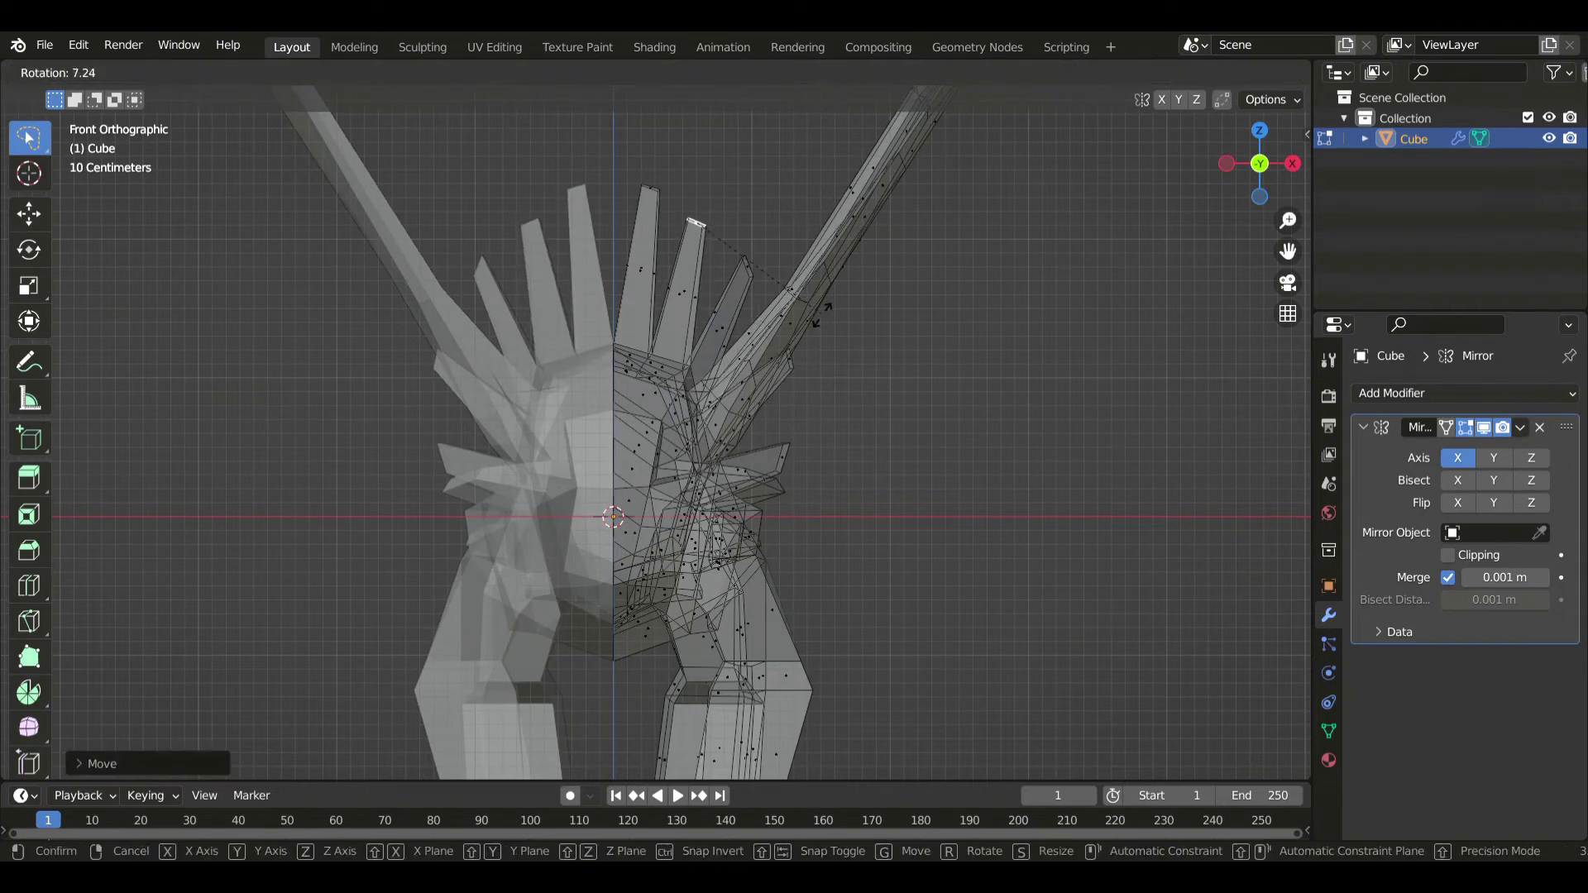
pyautogui.click(820, 330)
# - Reposition the fourth spike's tip higher and raise the fifth spike's tip in front view
pyautogui.click(796, 362)
pyautogui.press('g')
pyautogui.click(828, 366)
pyautogui.click(823, 465)
pyautogui.press('g')
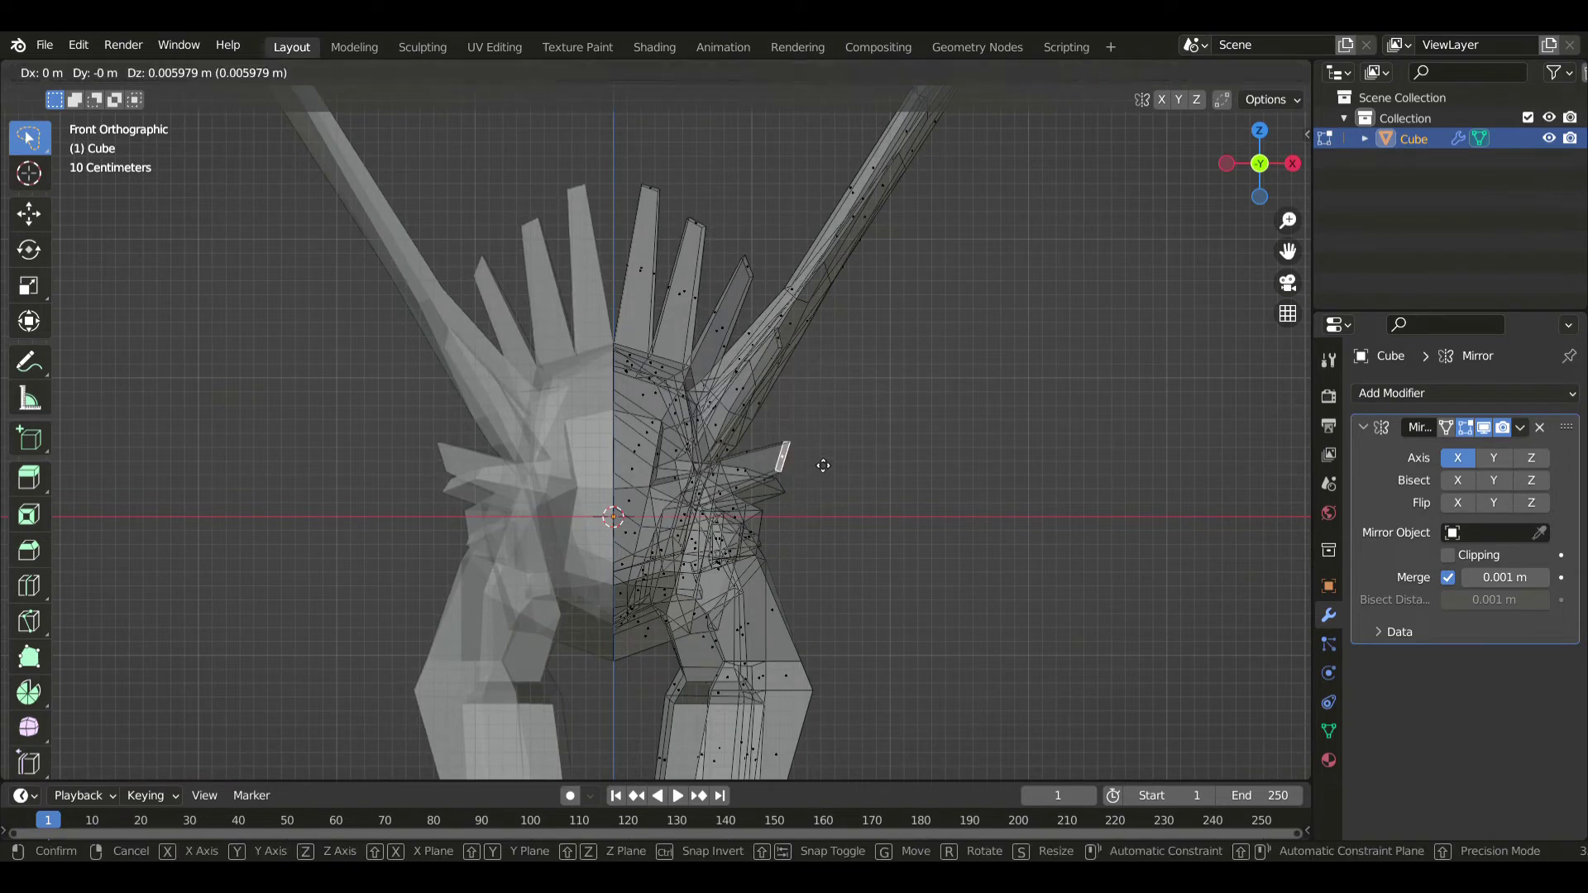
pyautogui.click(827, 364)
# - In side view with X-ray off, pull the fifth spike's tip further back
pyautogui.press('KP_3')
pyautogui.hotkey('alt', 'z')
pyautogui.press('g')
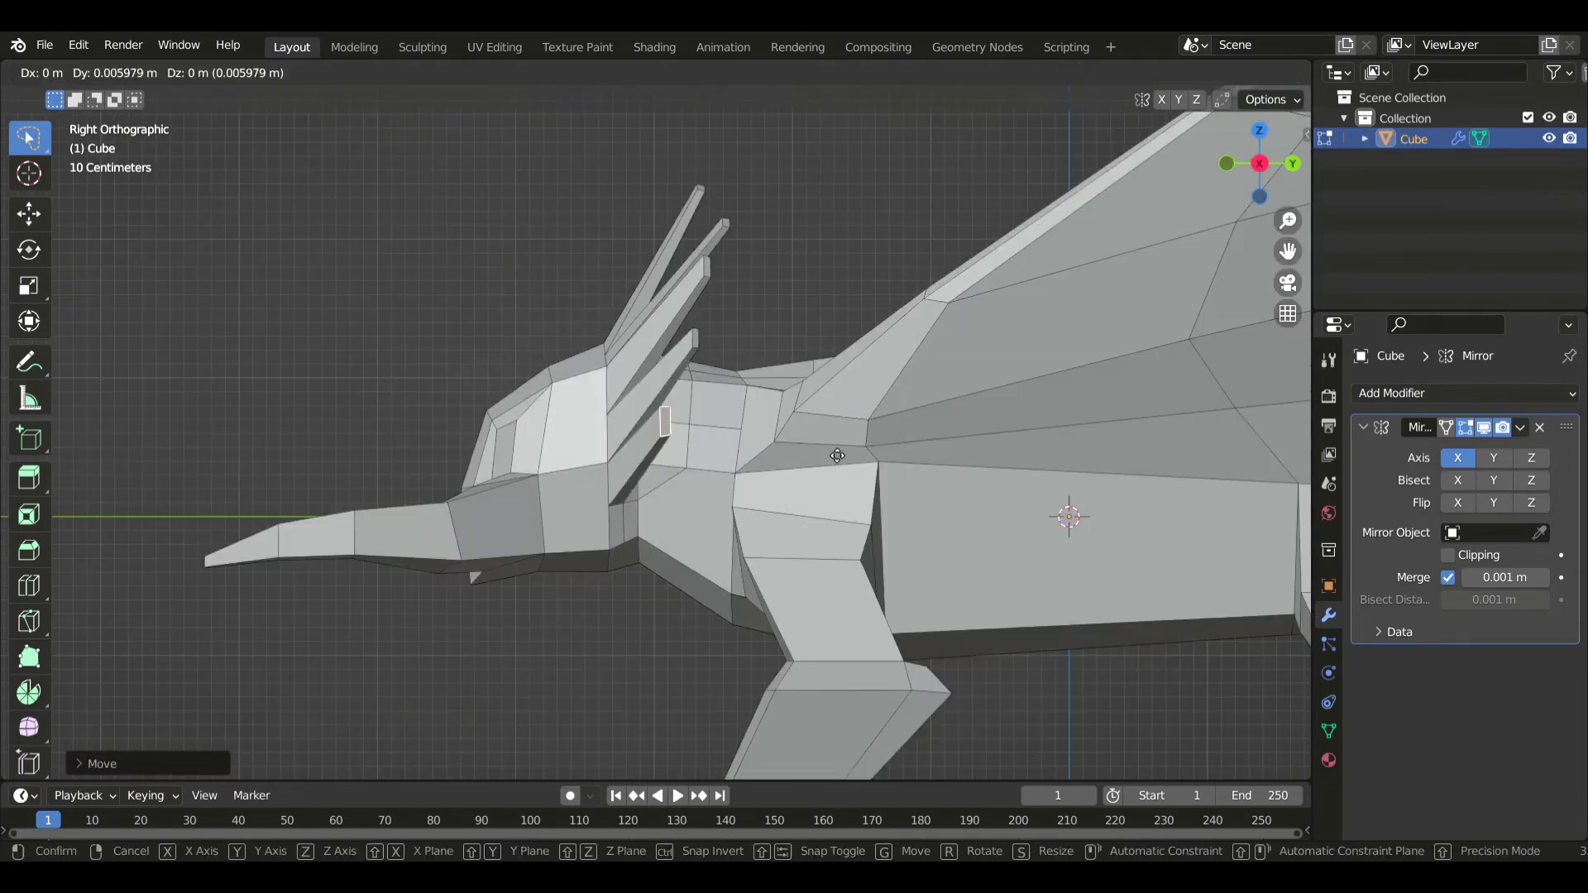
pyautogui.click(775, 288)
# - Using X-ray in side view, move the first and third spike tips backwards and the second tip slightly forwards
pyautogui.hotkey('alt', 'z')
pyautogui.click(717, 192)
pyautogui.press('g')
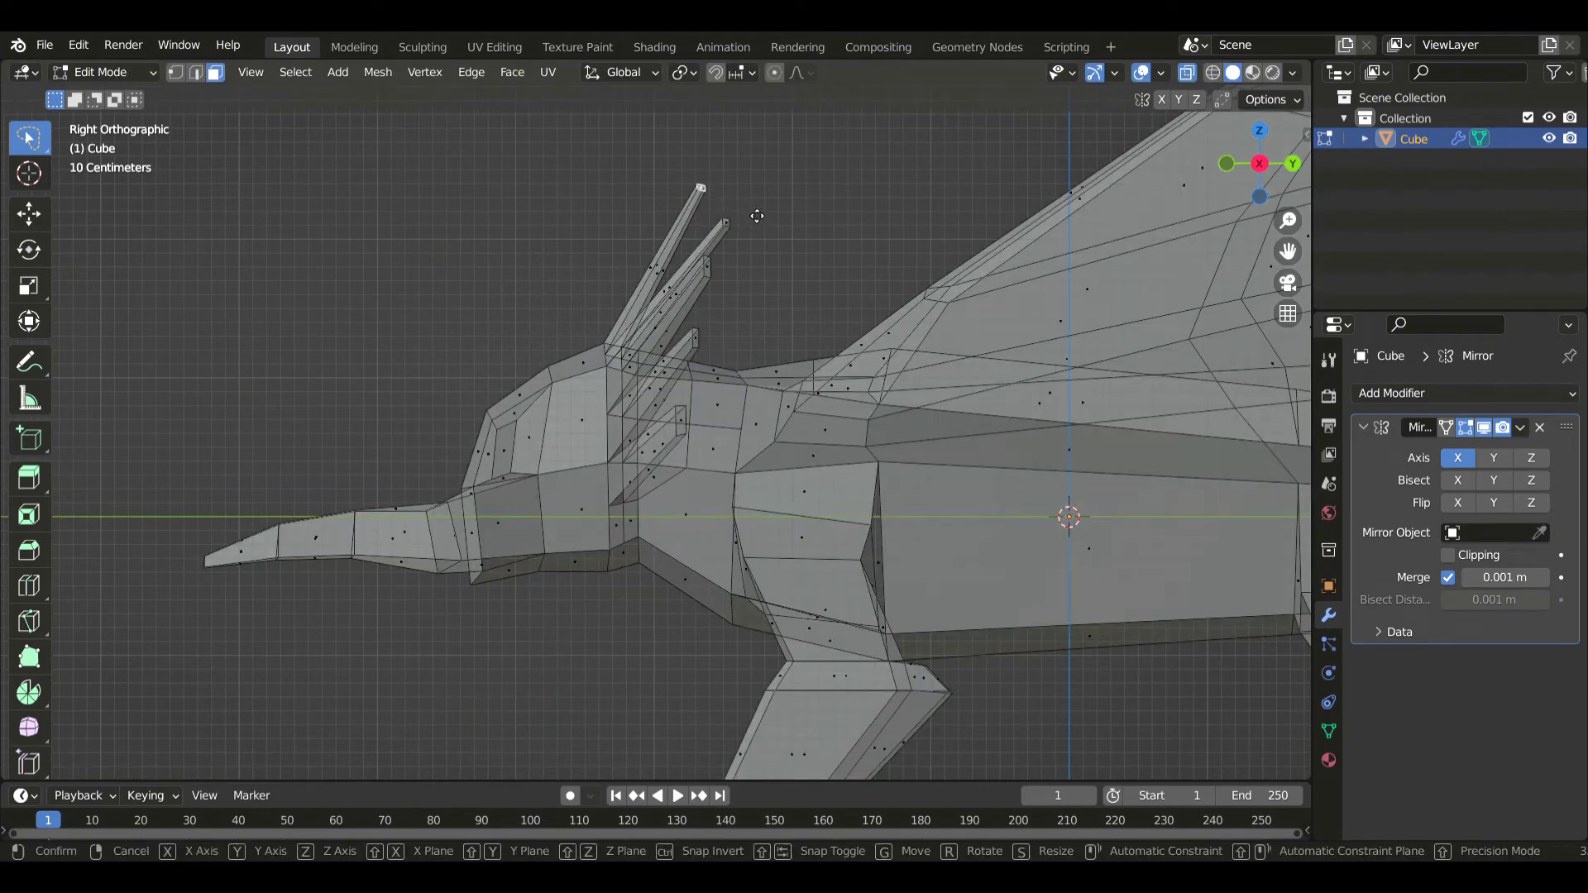
pyautogui.click(833, 213)
pyautogui.click(723, 267)
pyautogui.press('g')
pyautogui.click(786, 295)
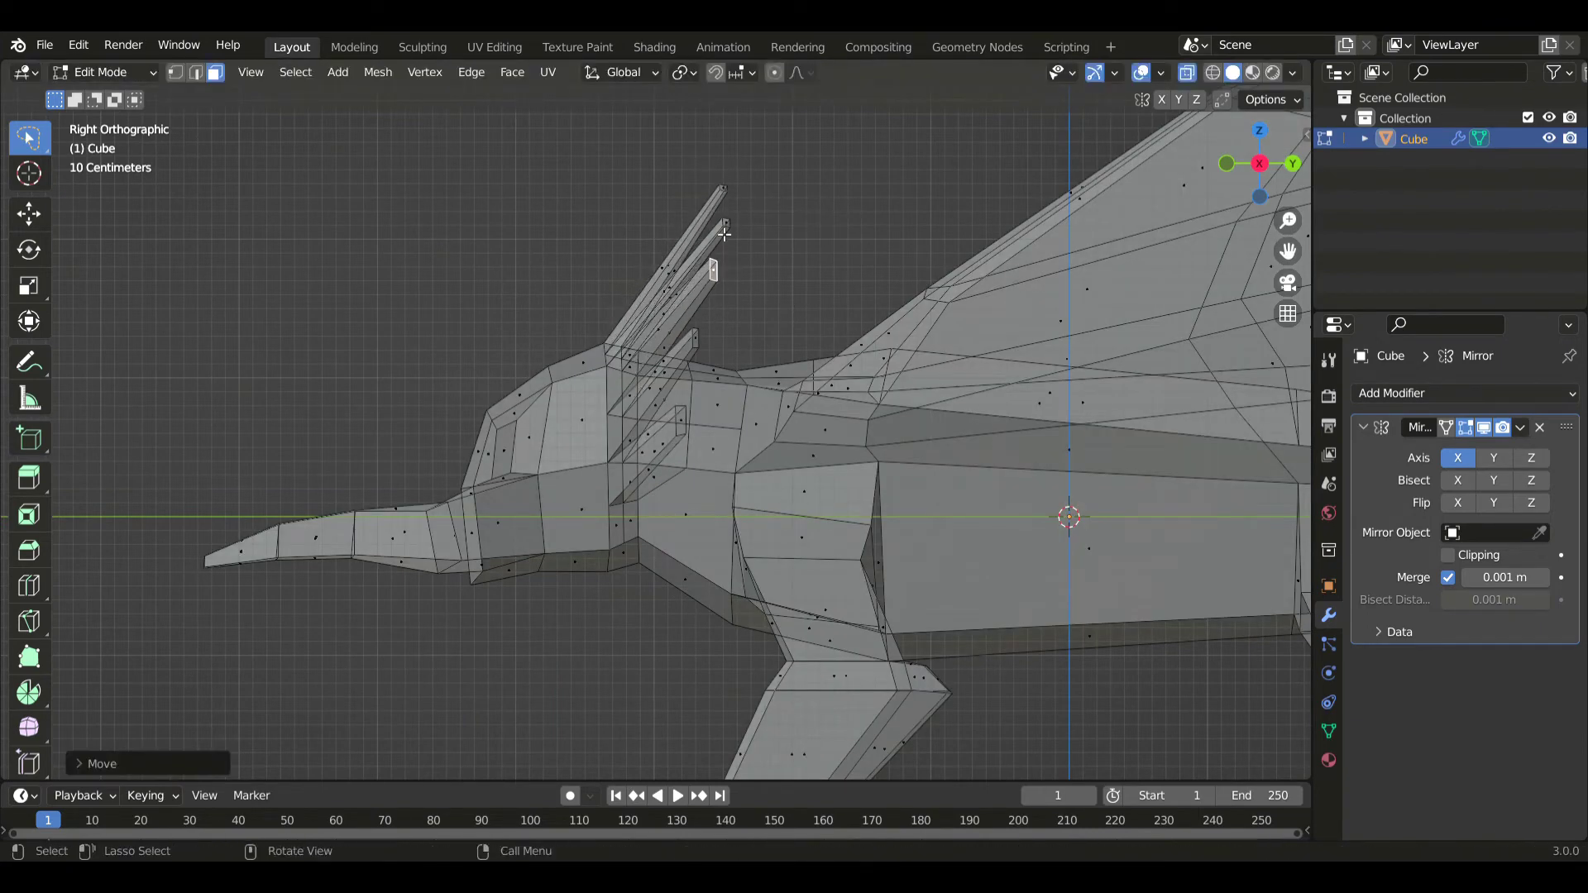
pyautogui.click(726, 225)
pyautogui.press('g')
pyautogui.click(755, 260)
pyautogui.hotkey('alt', 'z')
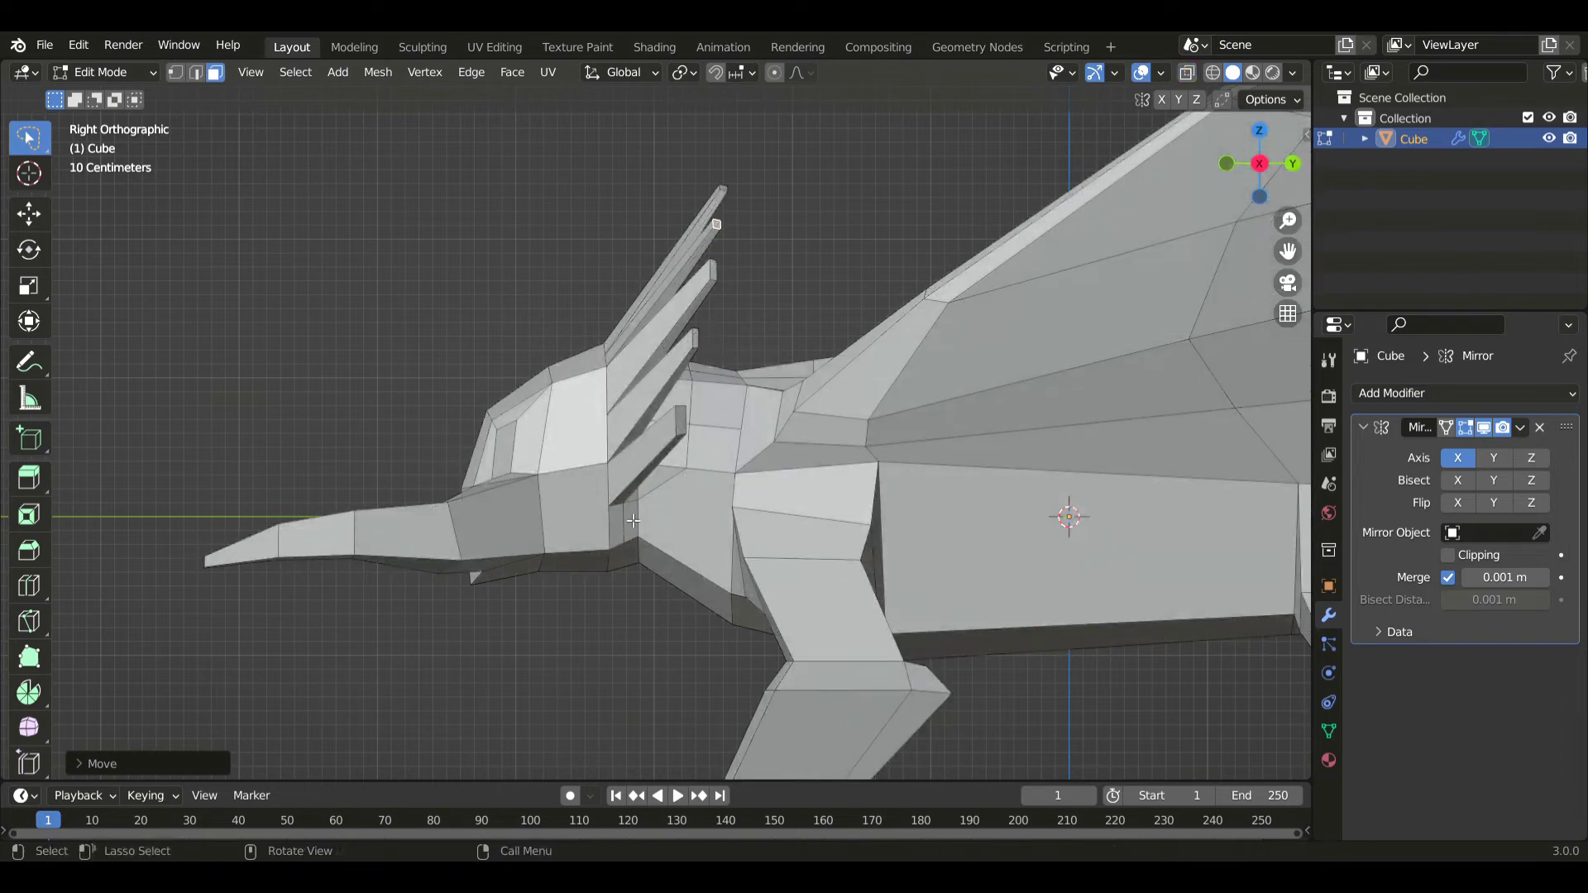
# - Extrude a sixth spike from the lowest side face behind the head, taper it, and sweep its tip up and backwards
pyautogui.press('KP_1')
pyautogui.press('e')
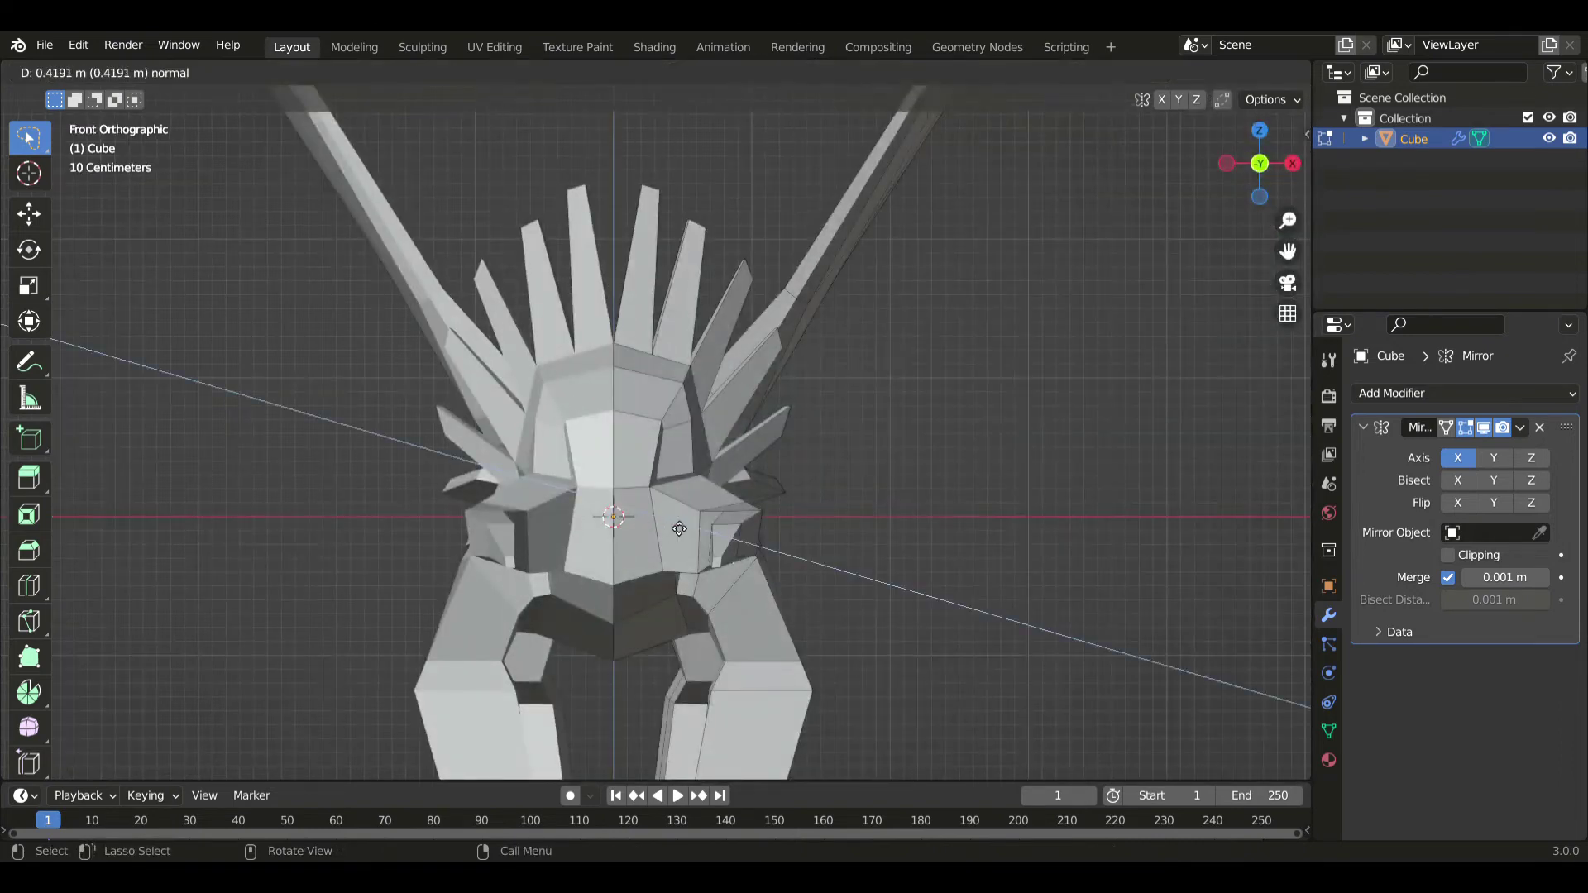
pyautogui.click(723, 539)
pyautogui.press('s')
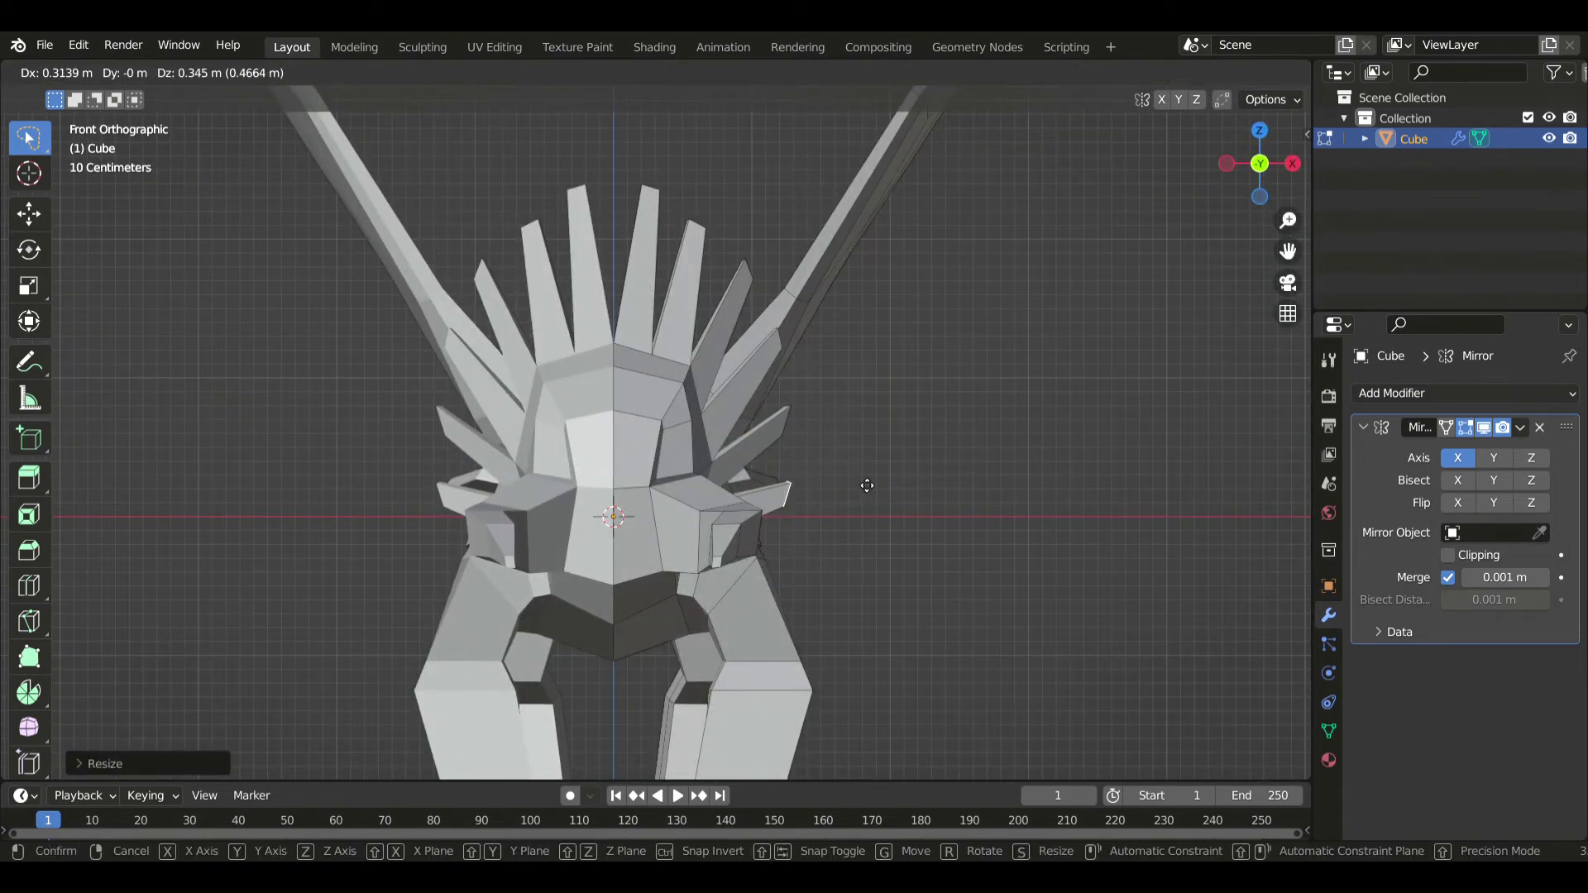
pyautogui.click(867, 485)
pyautogui.press('KP_3')
pyautogui.press('g')
pyautogui.press('y')
pyautogui.click(892, 500)
pyautogui.press('g')
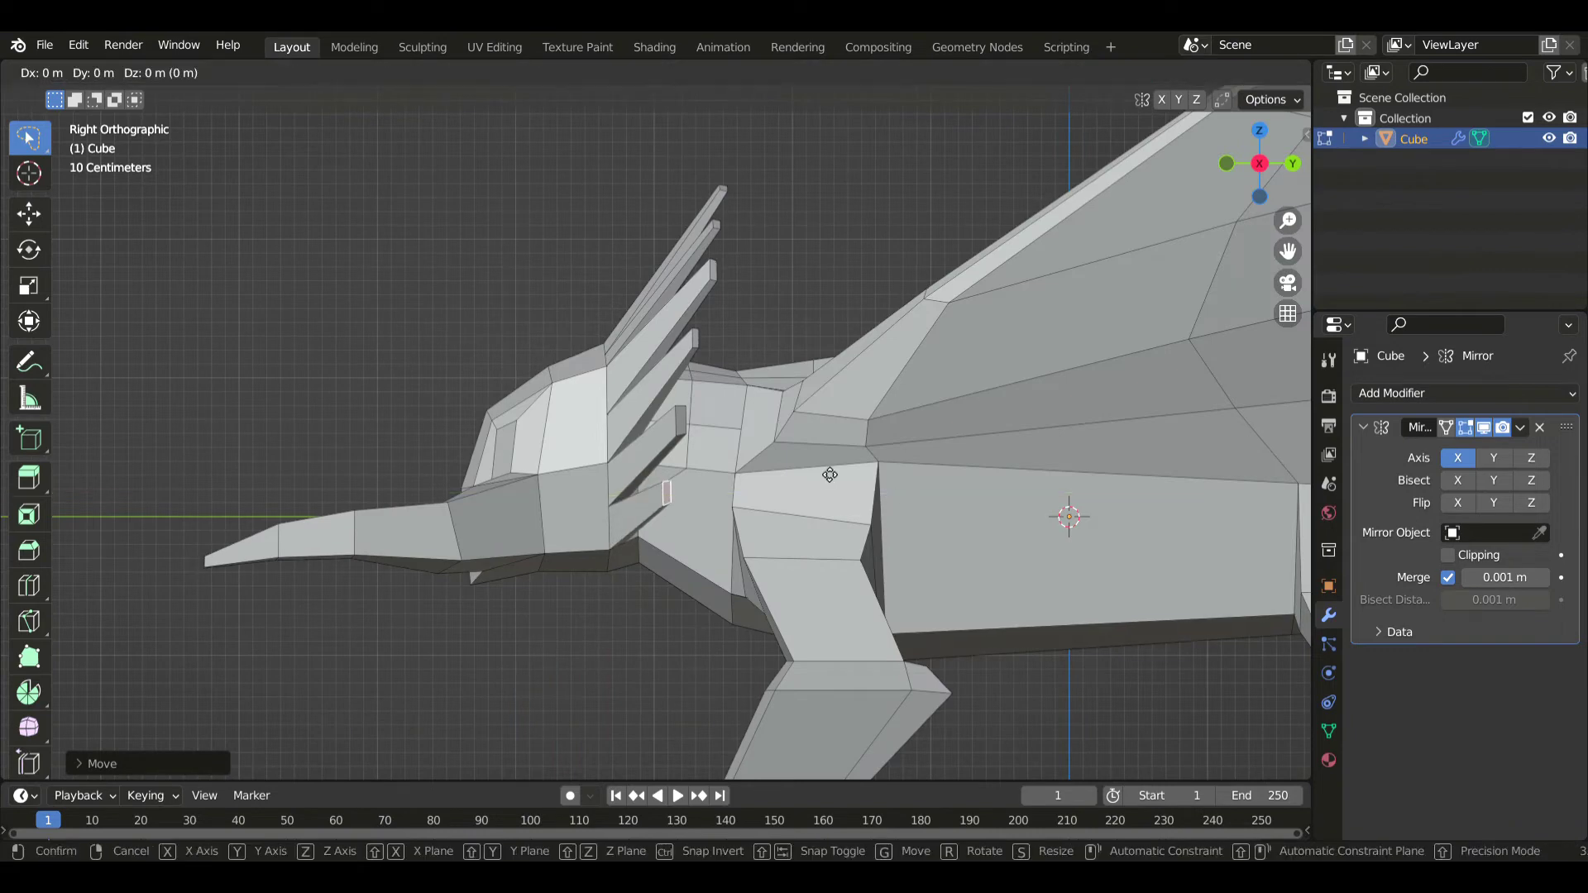
pyautogui.click(785, 475)
# - Shift the sixth spike's tip along Y from the top view, then inwards along X from the front view
pyautogui.moveTo(645, 426); pyautogui.dragTo(652, 520, button='middle')
pyautogui.press('g')
pyautogui.press('y')
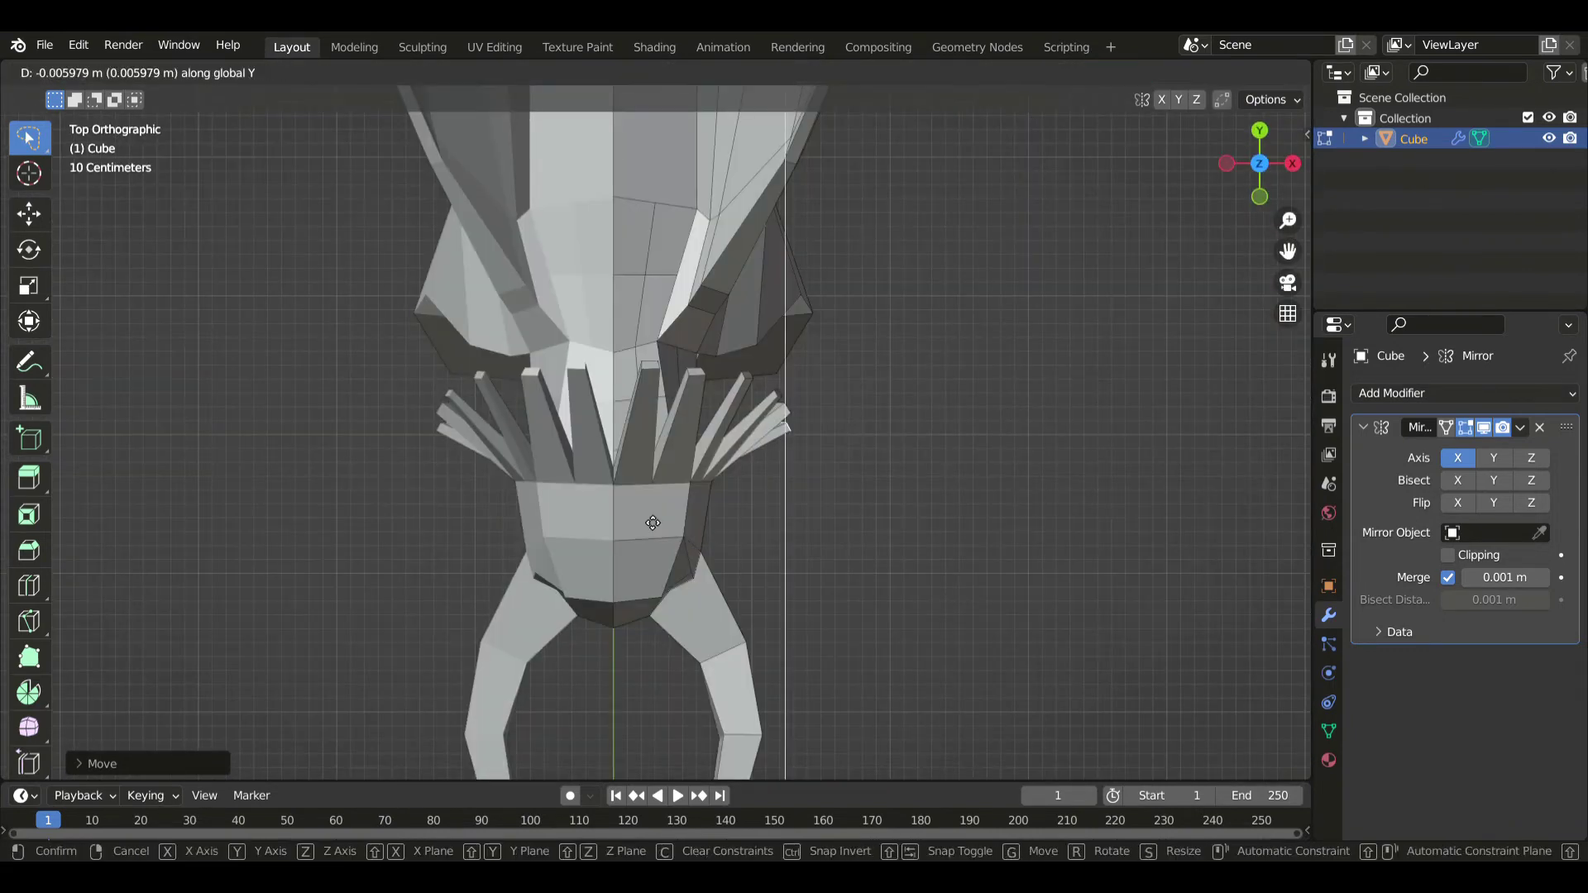
pyautogui.click(645, 442)
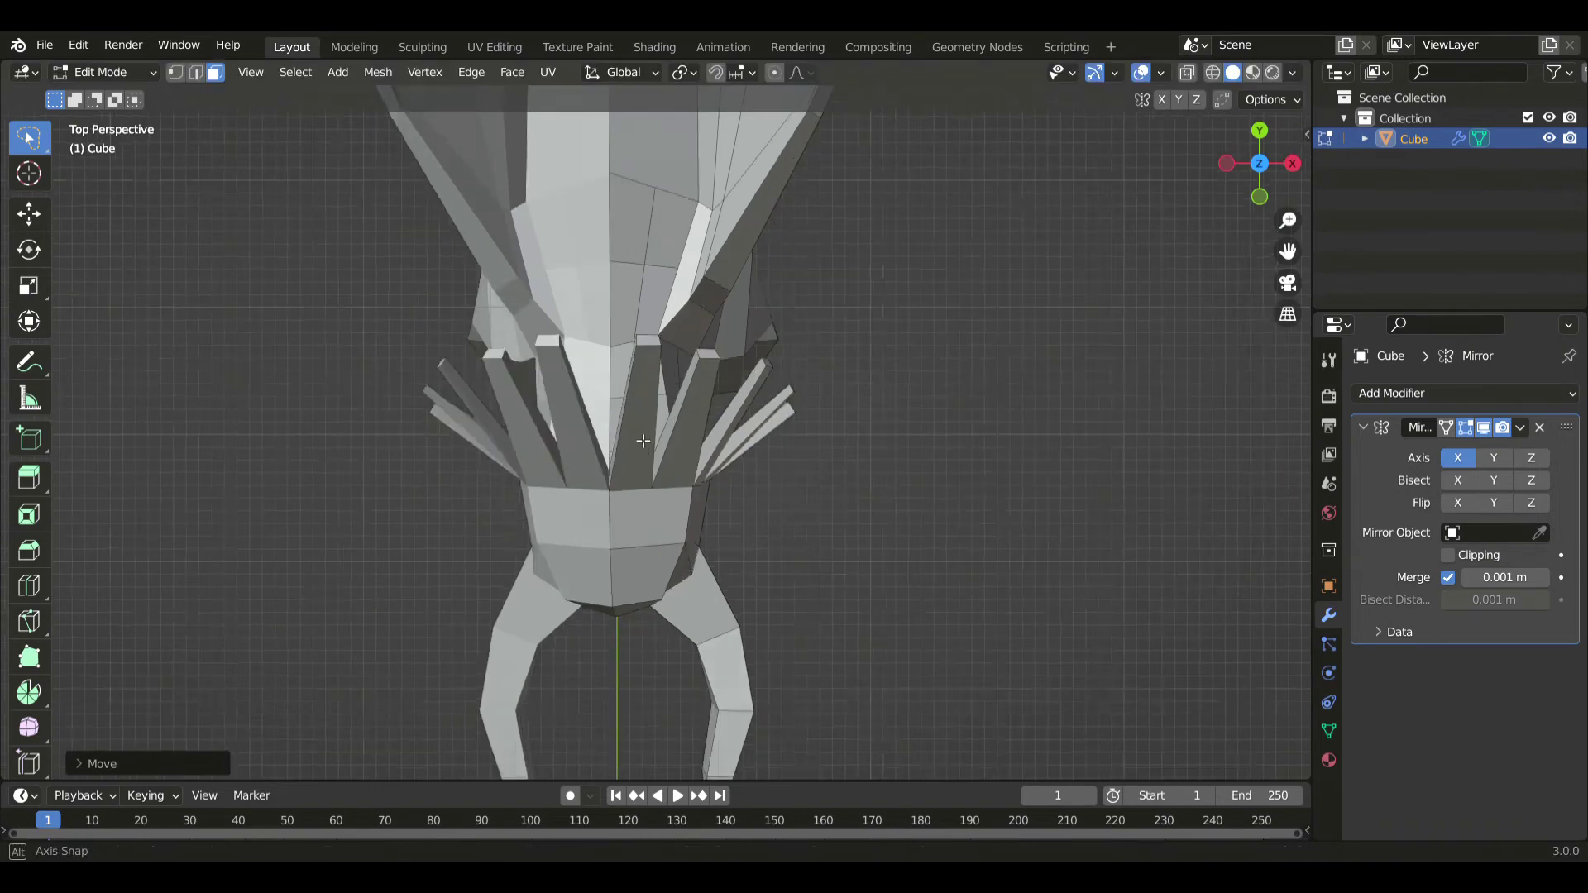
pyautogui.moveTo(641, 440); pyautogui.dragTo(805, 352, button='middle')
pyautogui.press('KP_3')
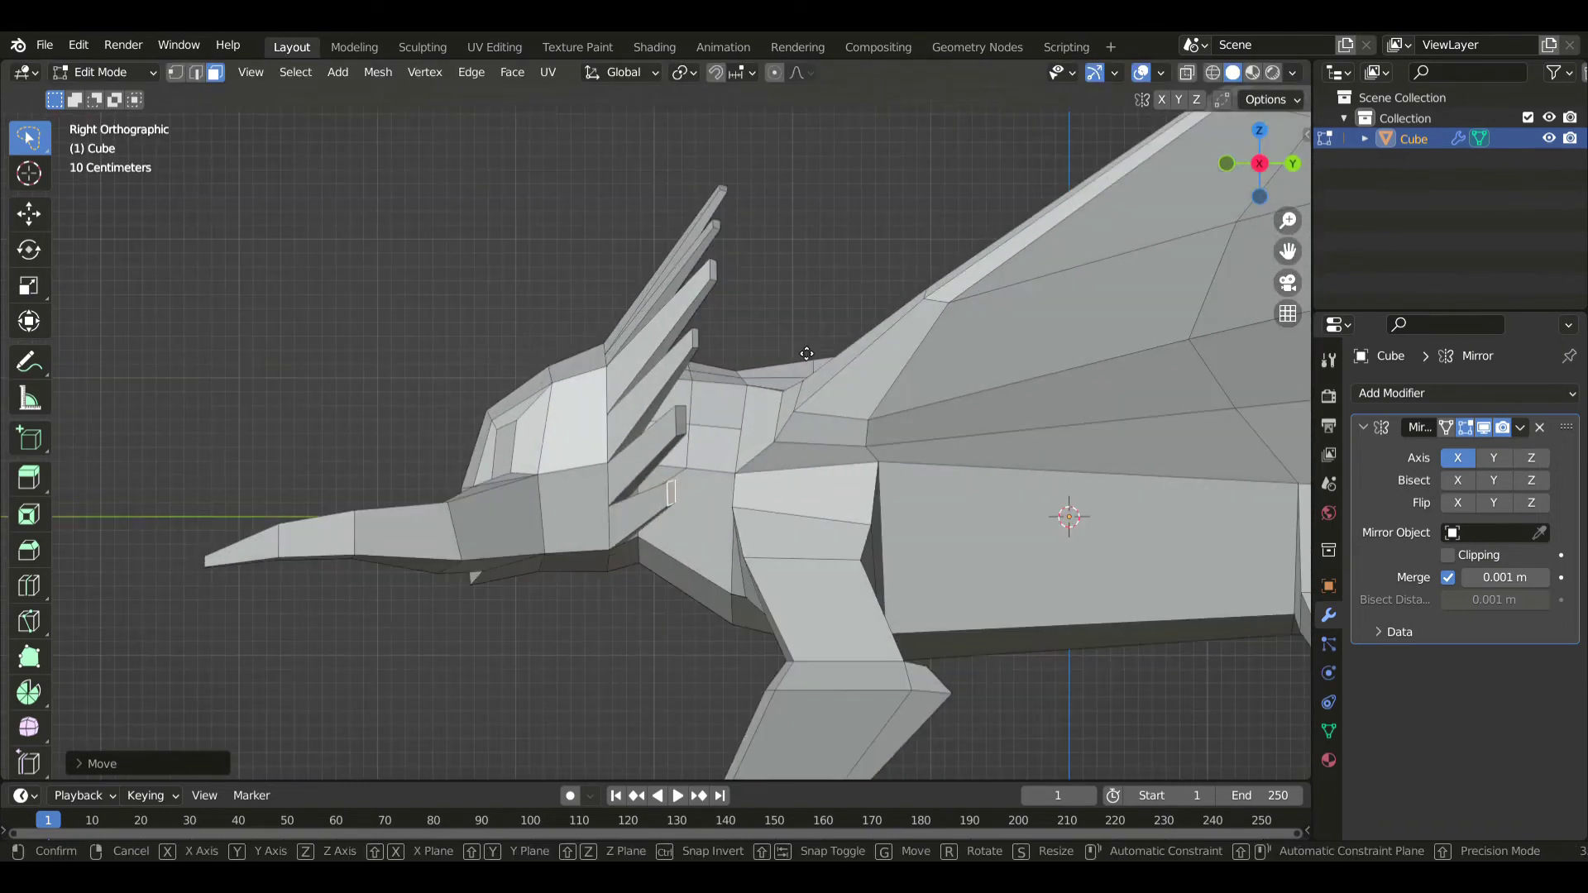
pyautogui.press('g')
pyautogui.press('KP_1')
pyautogui.press('x')
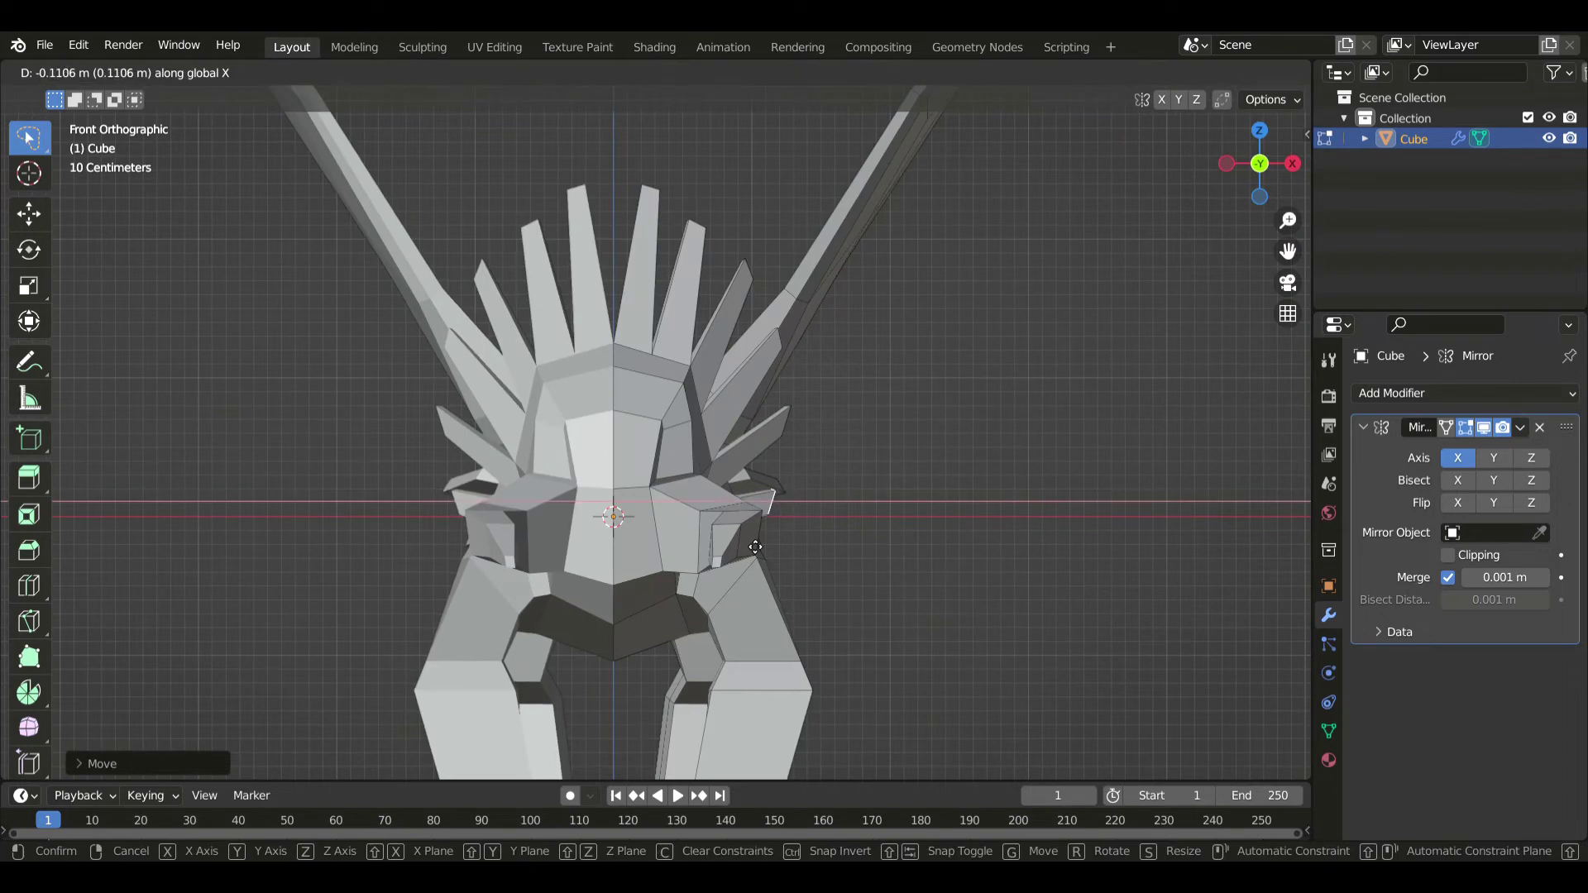
pyautogui.click(738, 550)
# - Select the row of four side faces around the neck behind the head spikes and extrude them individually outwards
pyautogui.press('KP_3')
pyautogui.moveTo(727, 388); pyautogui.dragTo(612, 453, button='middle')
pyautogui.click(653, 416)
pyautogui.keyDown('ctrl'); pyautogui.click(686, 389); pyautogui.keyUp('ctrl')
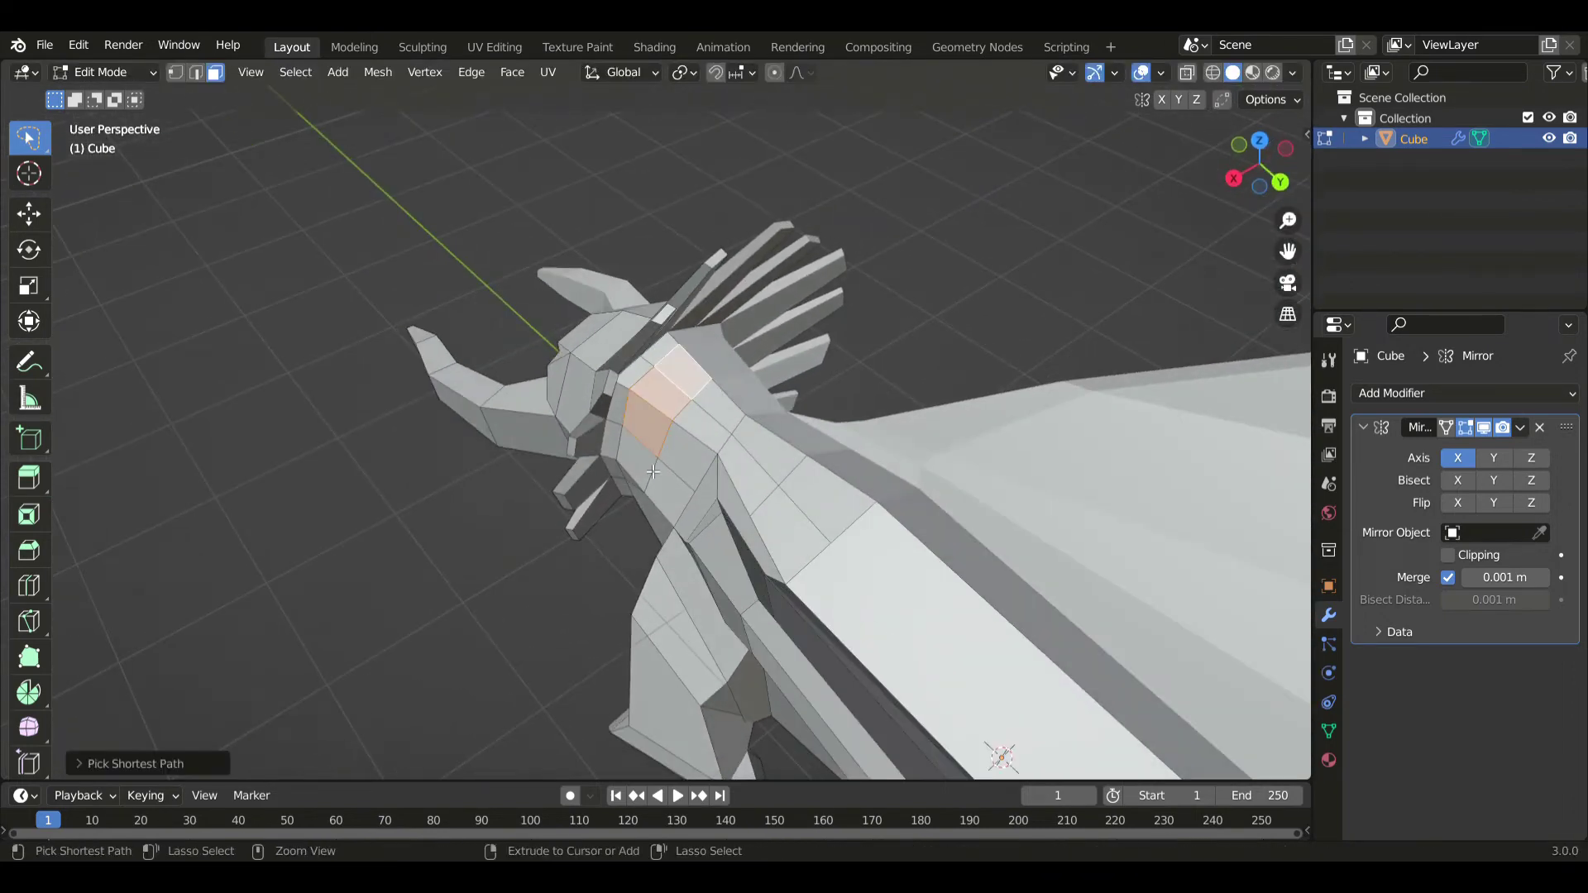
pyautogui.moveTo(996, 649); pyautogui.dragTo(345, 500, button='middle')
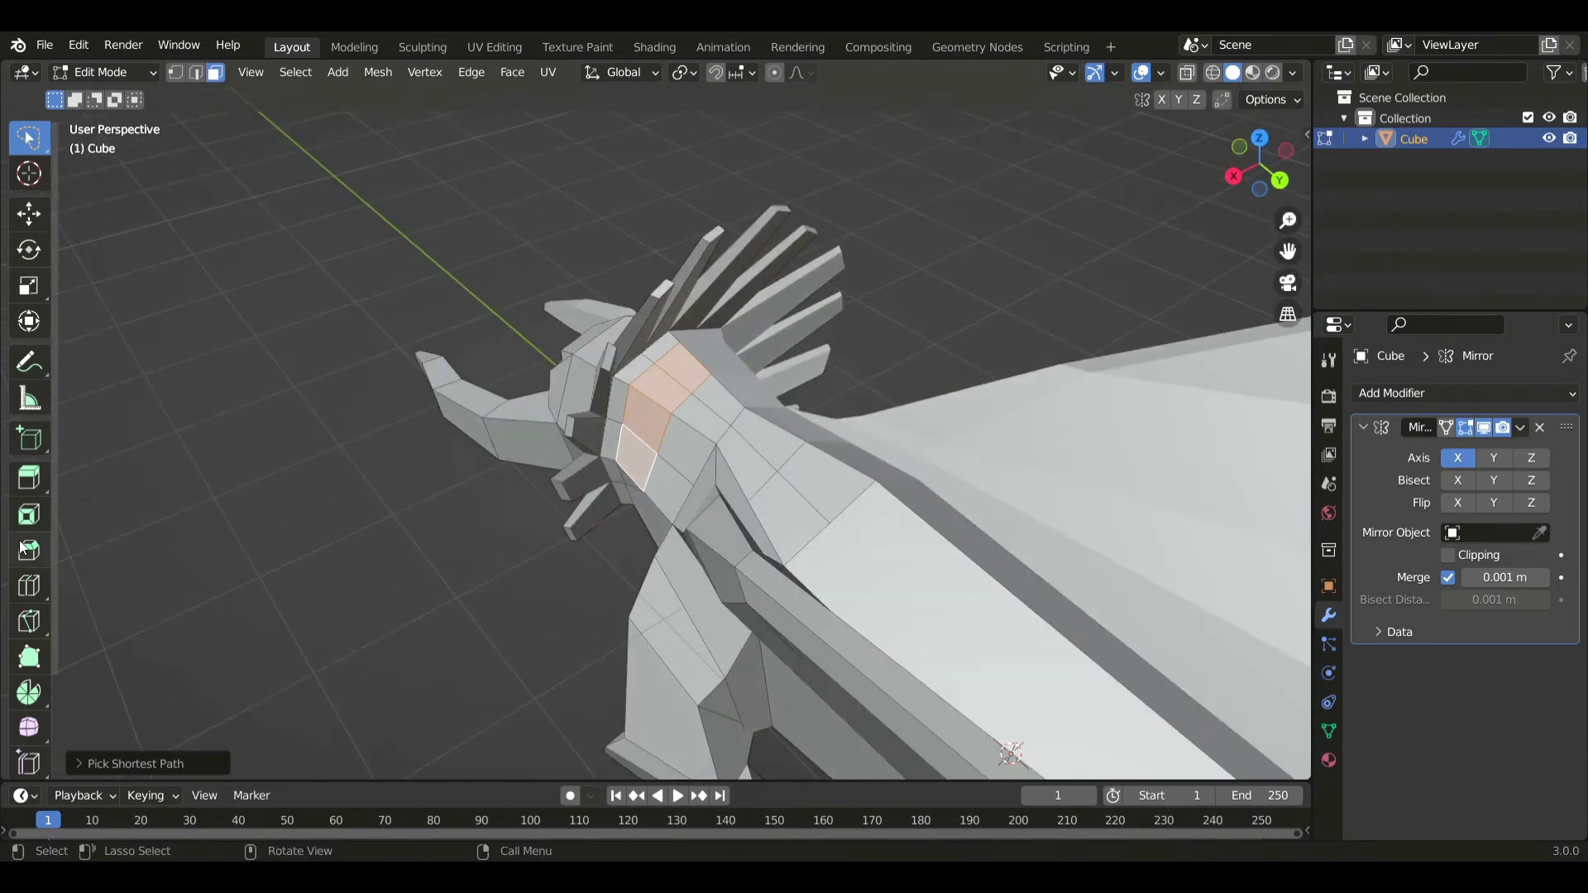
pyautogui.click(22, 491)
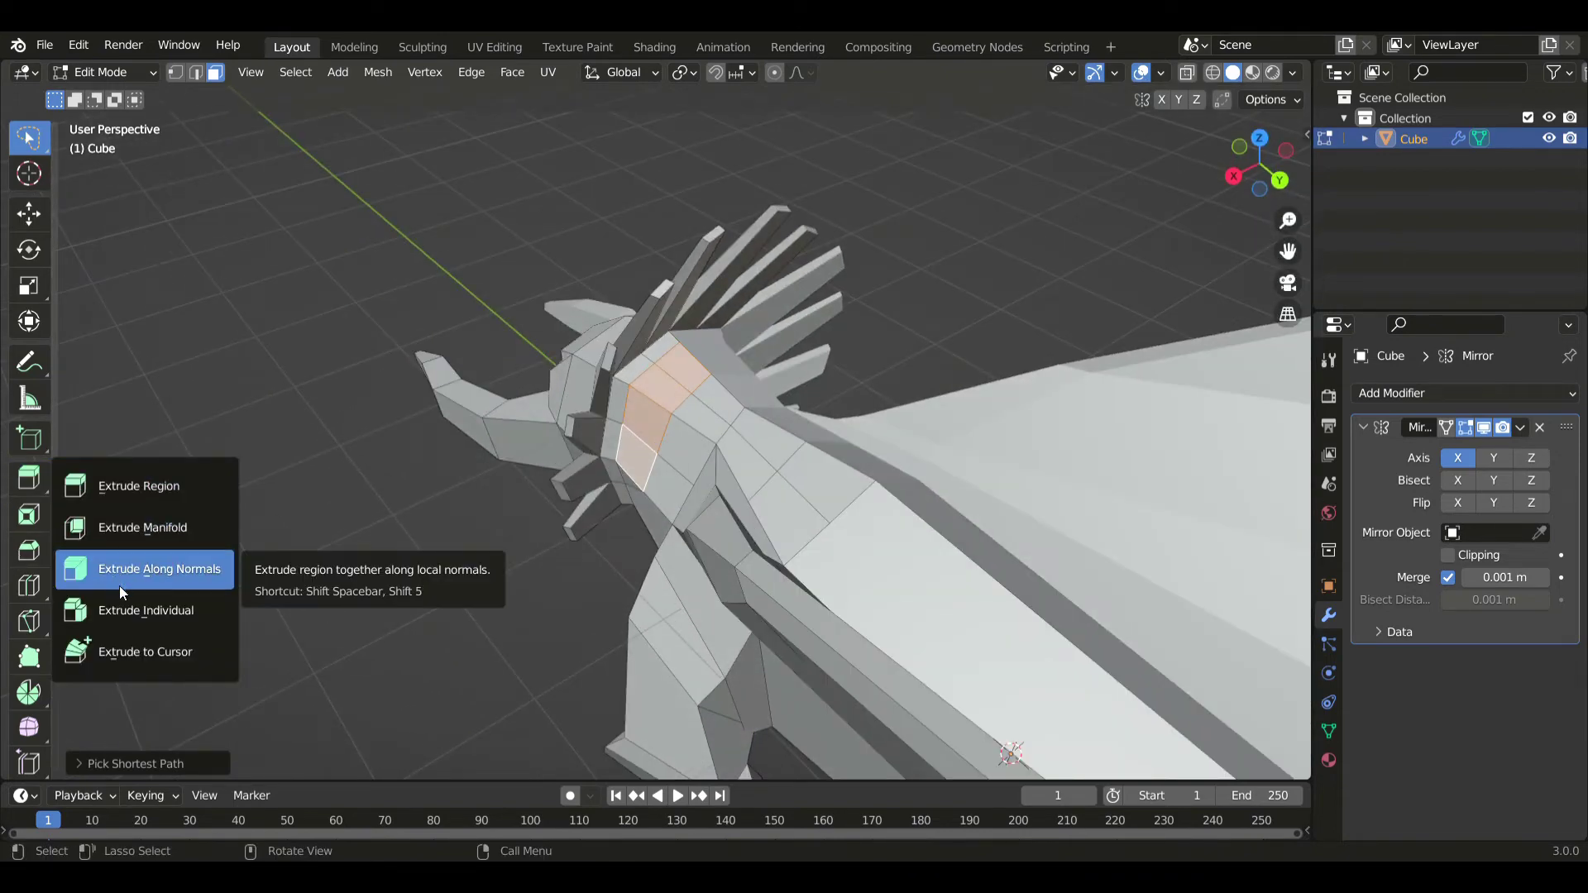
pyautogui.click(121, 571)
pyautogui.moveTo(599, 392); pyautogui.dragTo(555, 360)
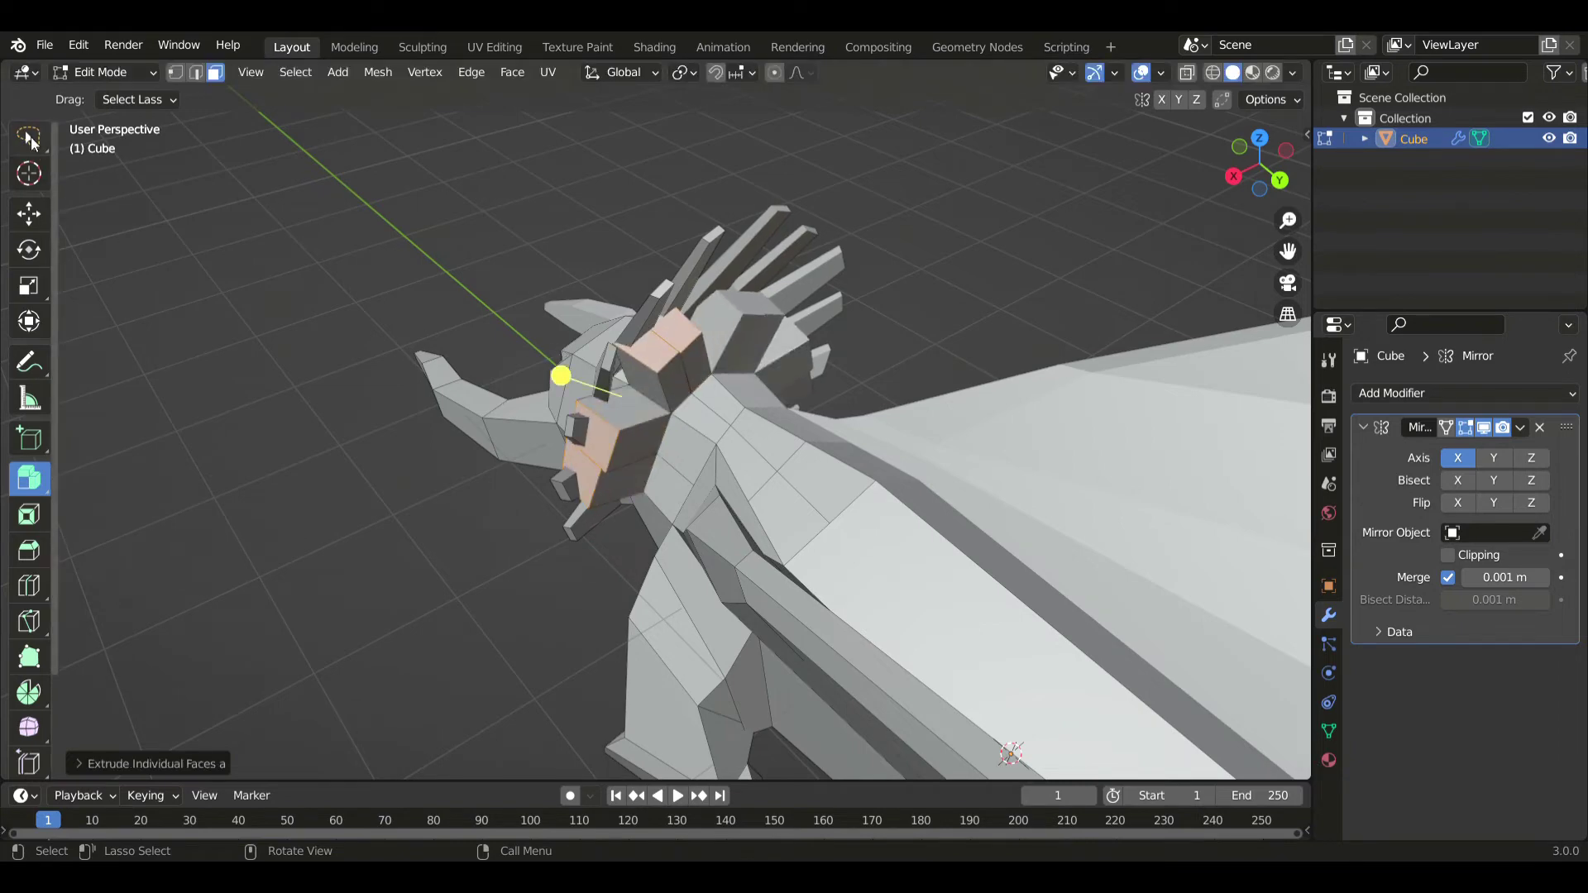
# - In side view, shrink the tip of the uppermost new neck spike and sweep it up and backwards
pyautogui.press('KP_3')
pyautogui.press('g')
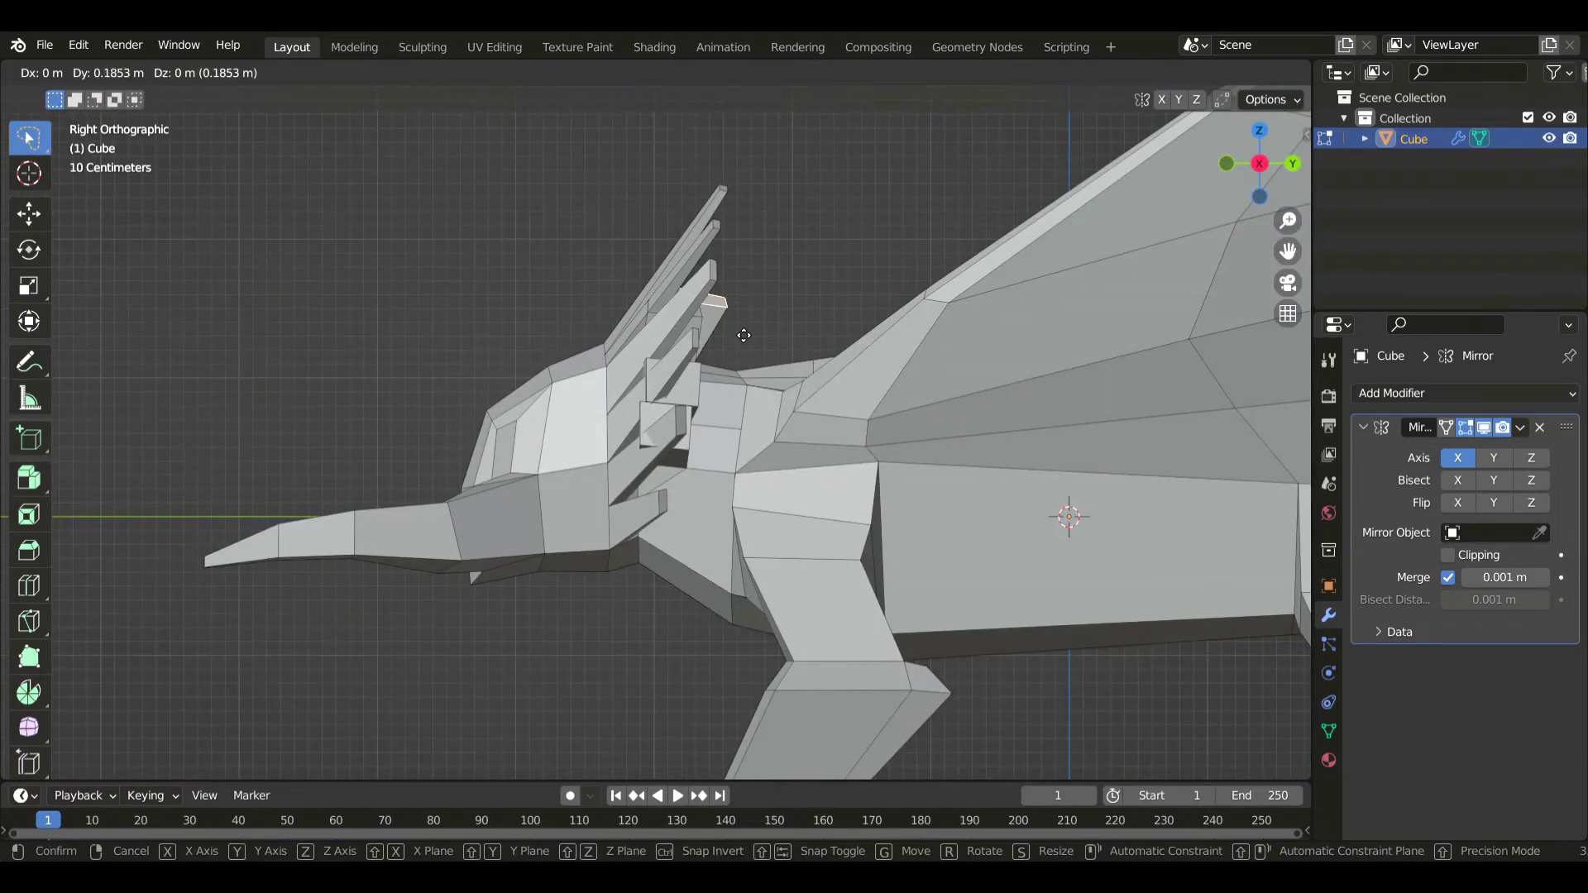
pyautogui.click(811, 299)
pyautogui.press('s')
pyautogui.click(803, 285)
pyautogui.press('g')
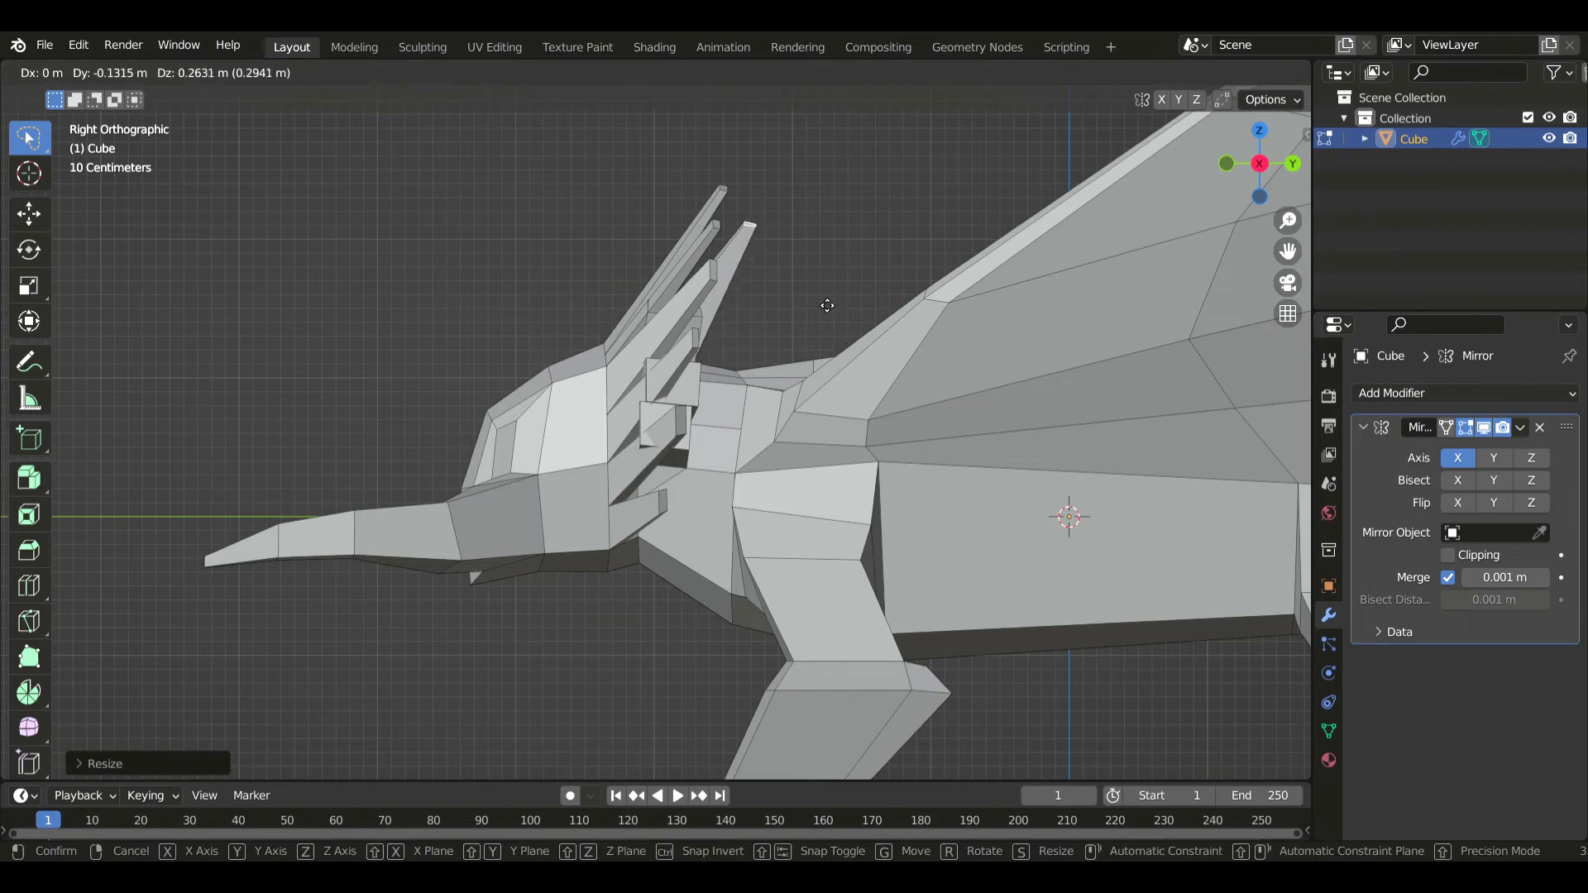
pyautogui.click(866, 296)
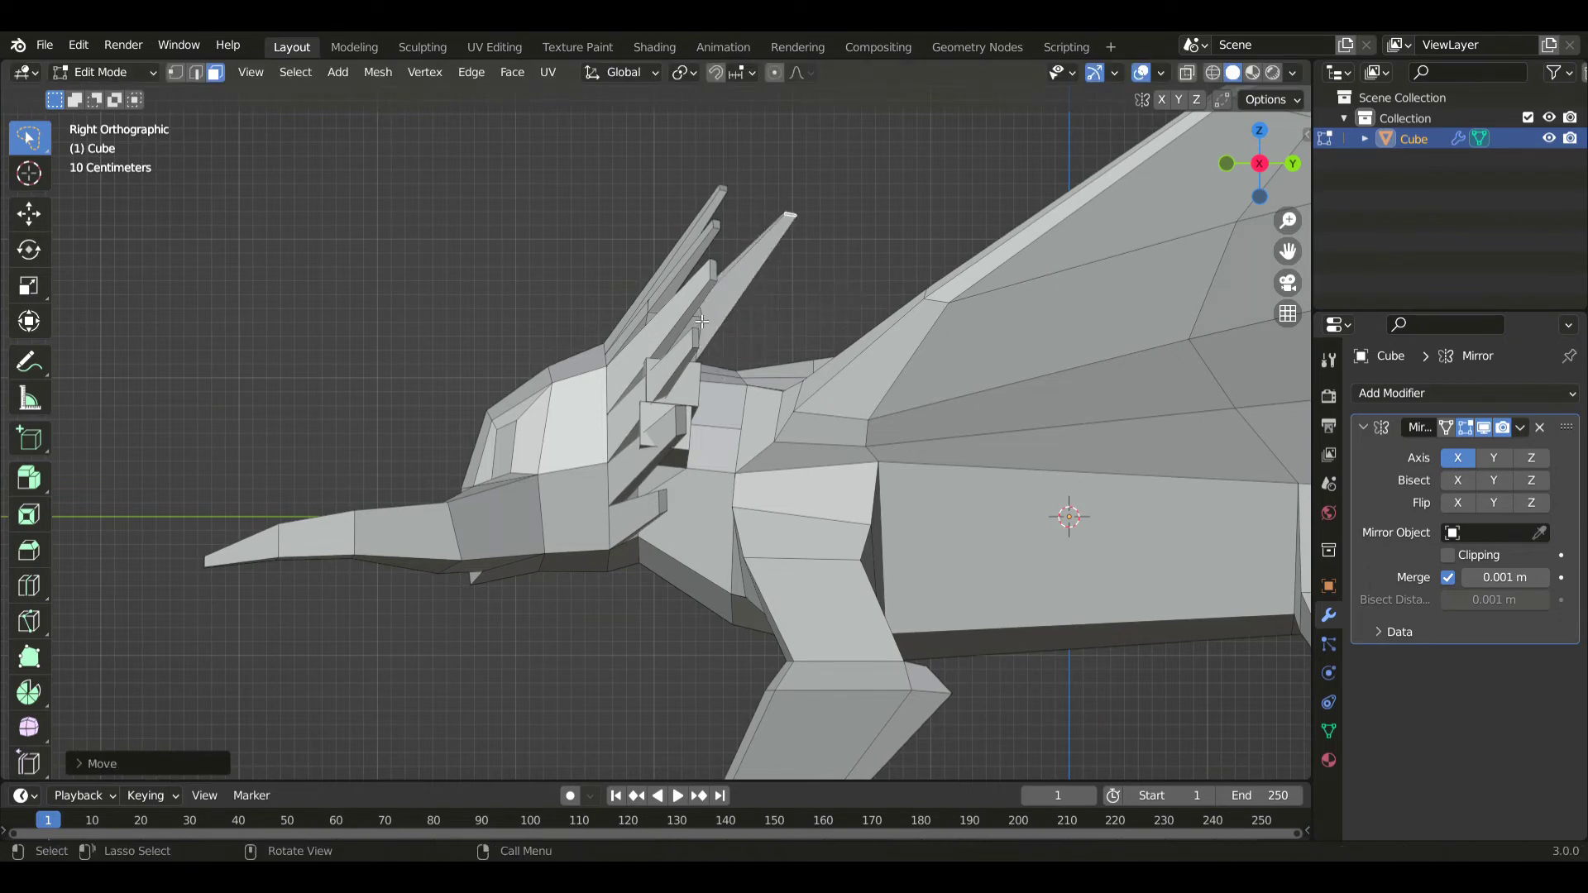
# - Taper the second neck spike's tip, sweep it up and backwards, and shift it outwards from the top and front views
pyautogui.press('g')
pyautogui.press('s')
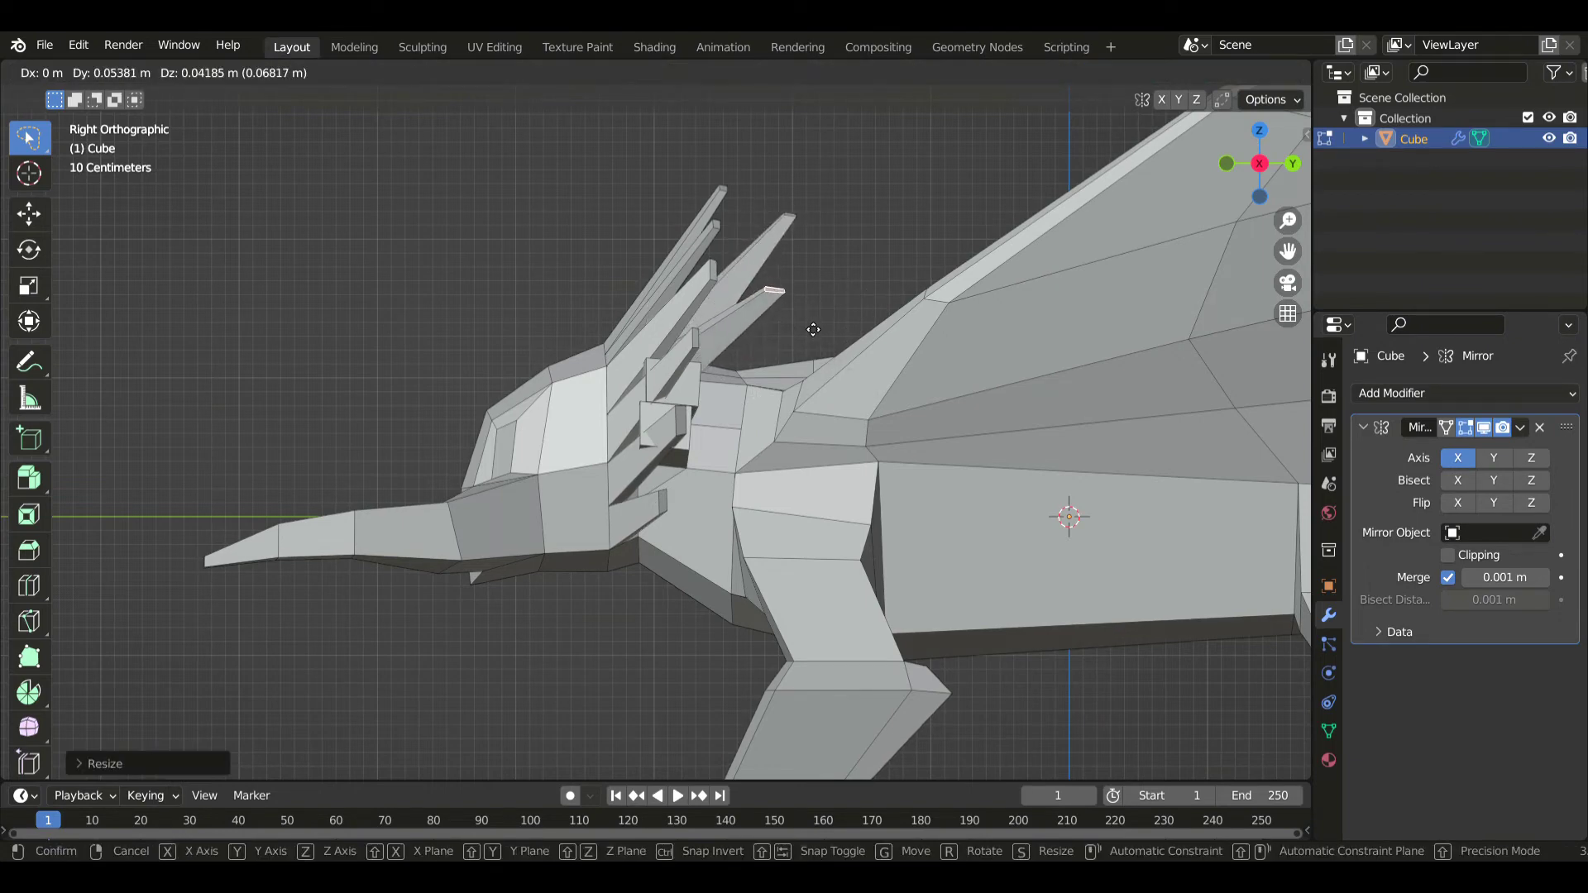
pyautogui.click(809, 287)
pyautogui.press('KP_7')
pyautogui.press('g')
pyautogui.press('x')
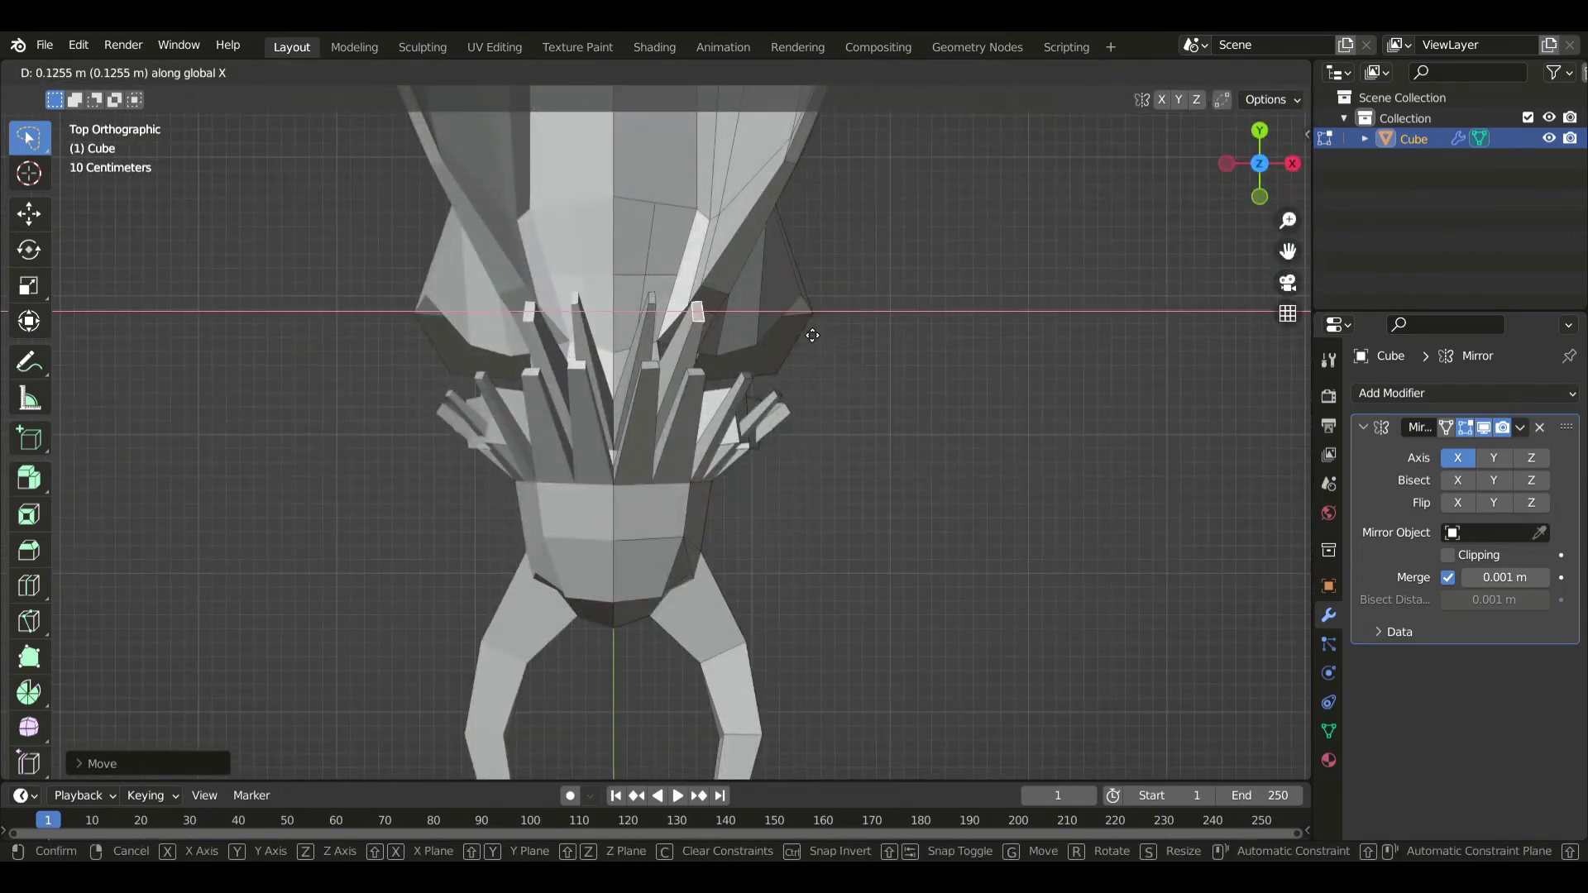
pyautogui.click(817, 342)
pyautogui.press('KP_1')
pyautogui.press('g')
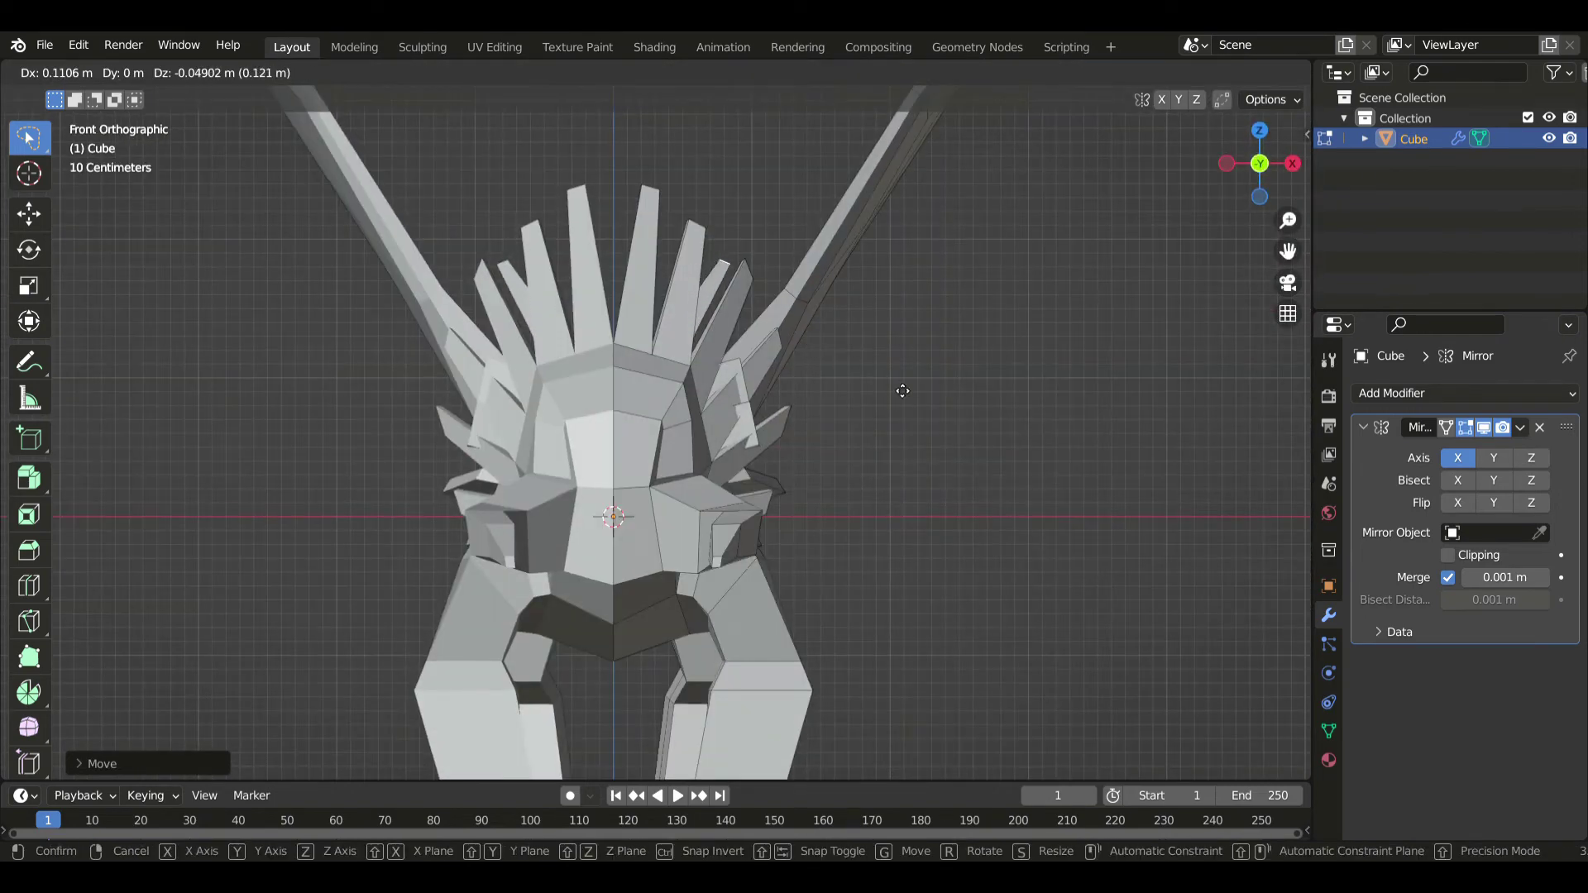
pyautogui.click(903, 391)
# - Using X-ray in front view, reposition the first neck spike's tip, widen both upper neck spike tips along X, and nudge the second tip
pyautogui.hotkey('alt', 'z')
pyautogui.press('g')
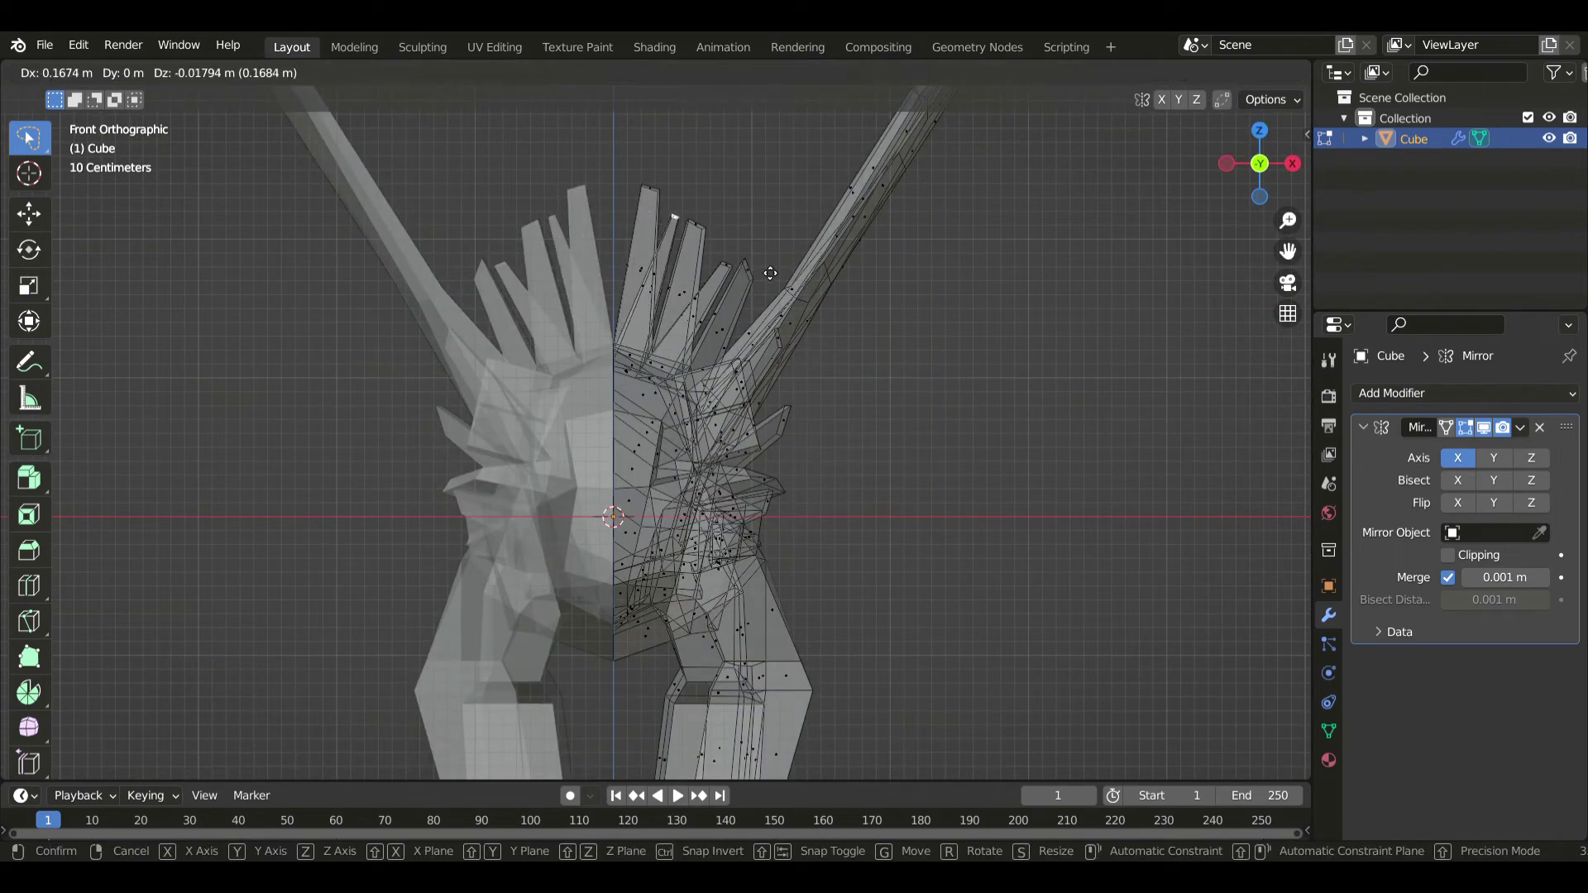
pyautogui.click(770, 273)
pyautogui.press('s')
pyautogui.press('x')
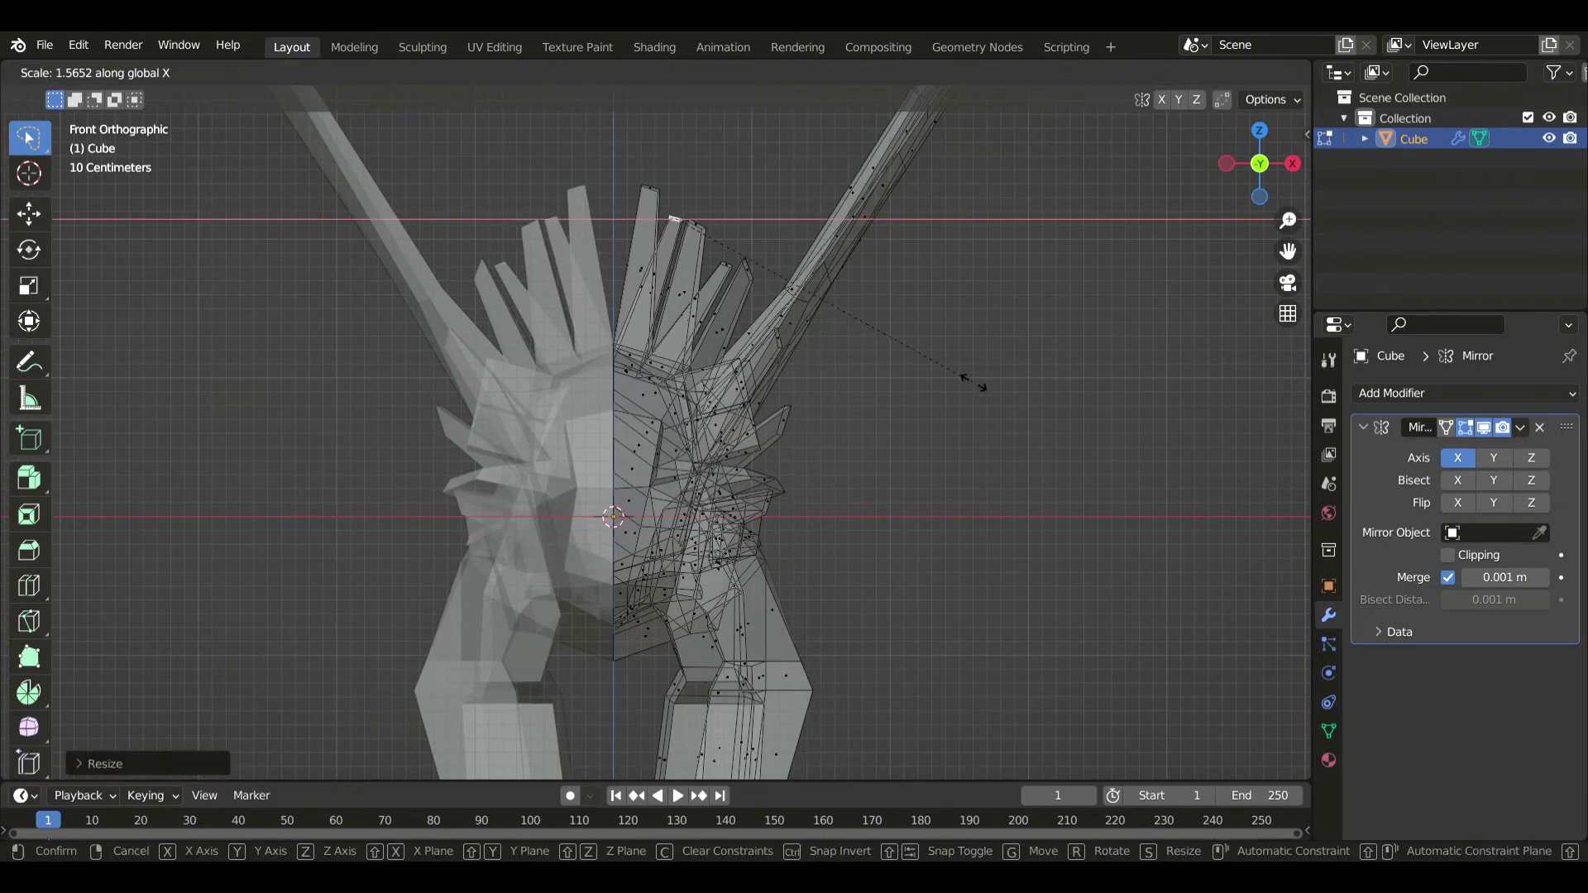
pyautogui.click(988, 385)
pyautogui.click(732, 270)
pyautogui.press('s')
pyautogui.press('x')
pyautogui.click(850, 335)
pyautogui.press('g')
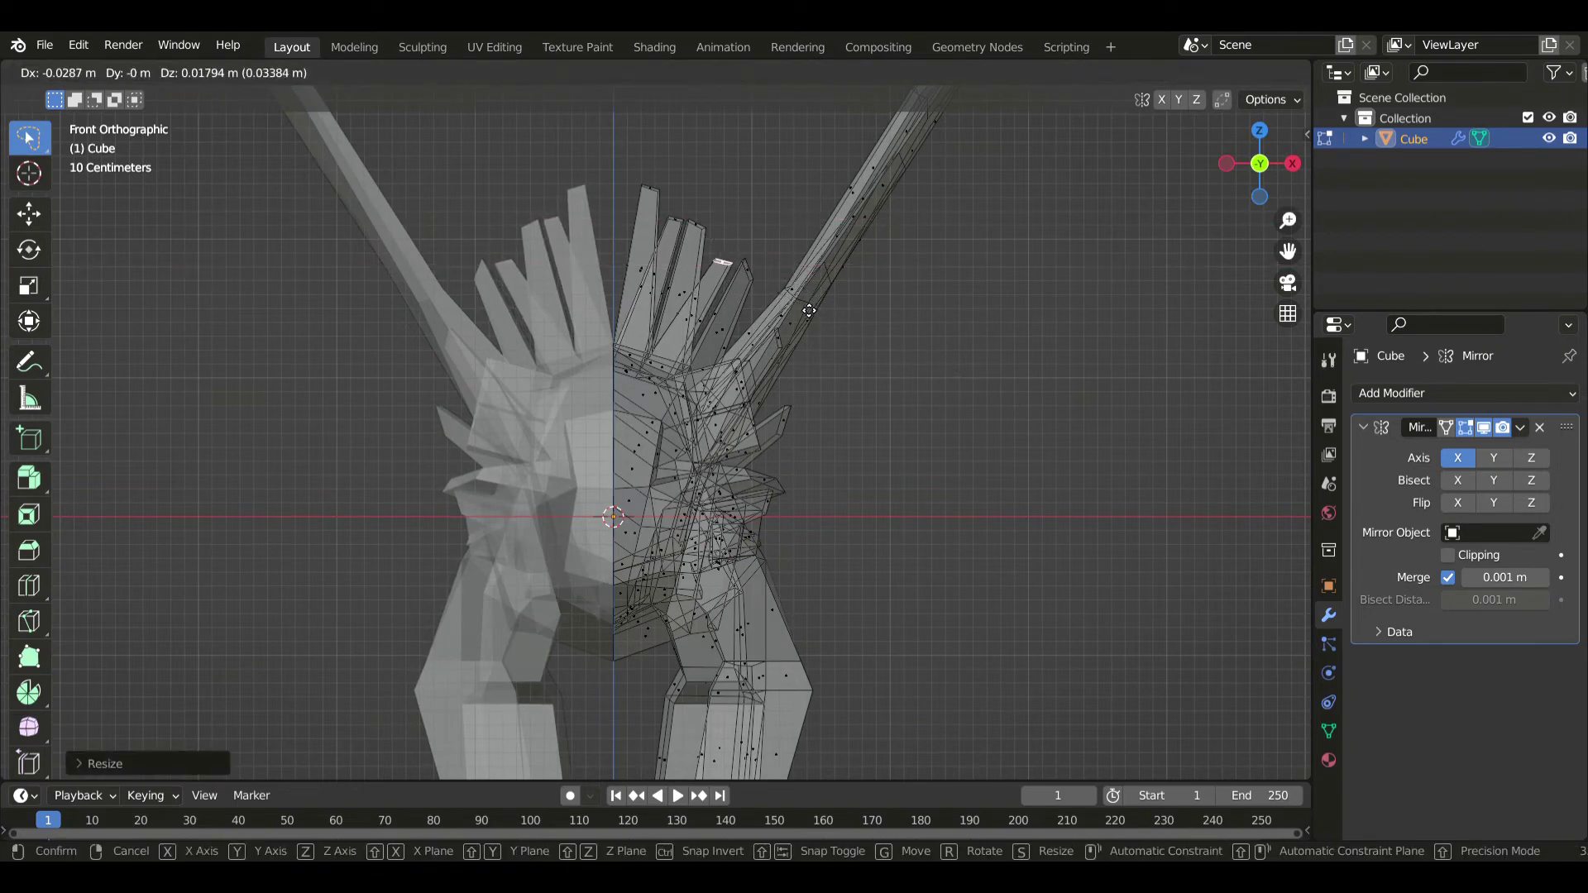
pyautogui.click(814, 341)
# - In side view, scale the two upper neck spike tips along Y, move the first tip slightly forwards, and turn X-ray off
pyautogui.press('KP_3')
pyautogui.press('s')
pyautogui.press('y')
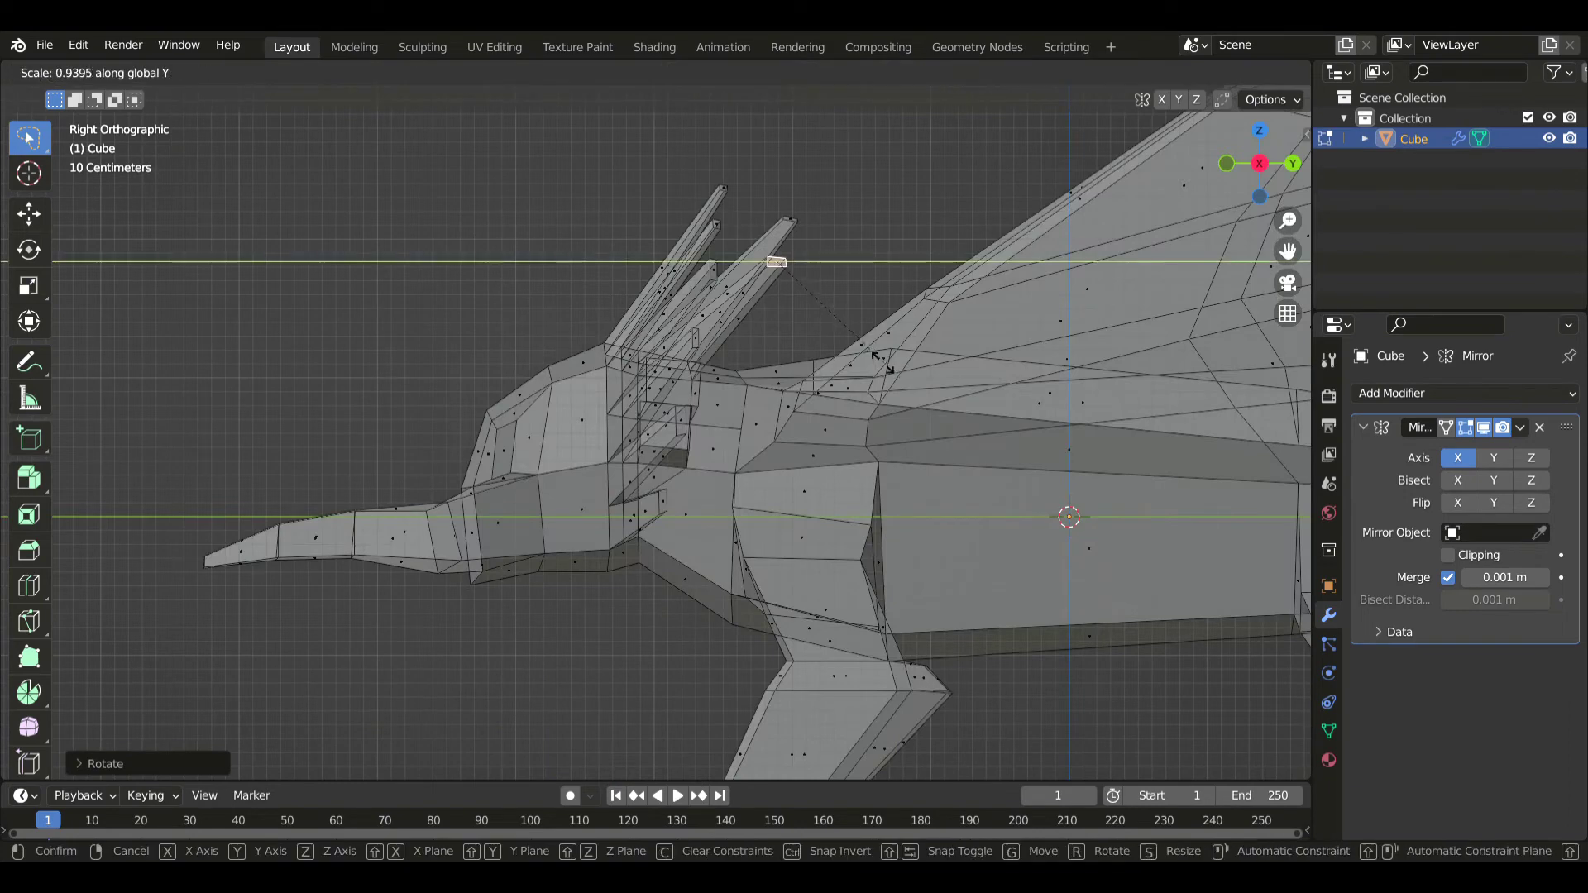
pyautogui.click(844, 342)
pyautogui.click(791, 222)
pyautogui.press('s')
pyautogui.press('y')
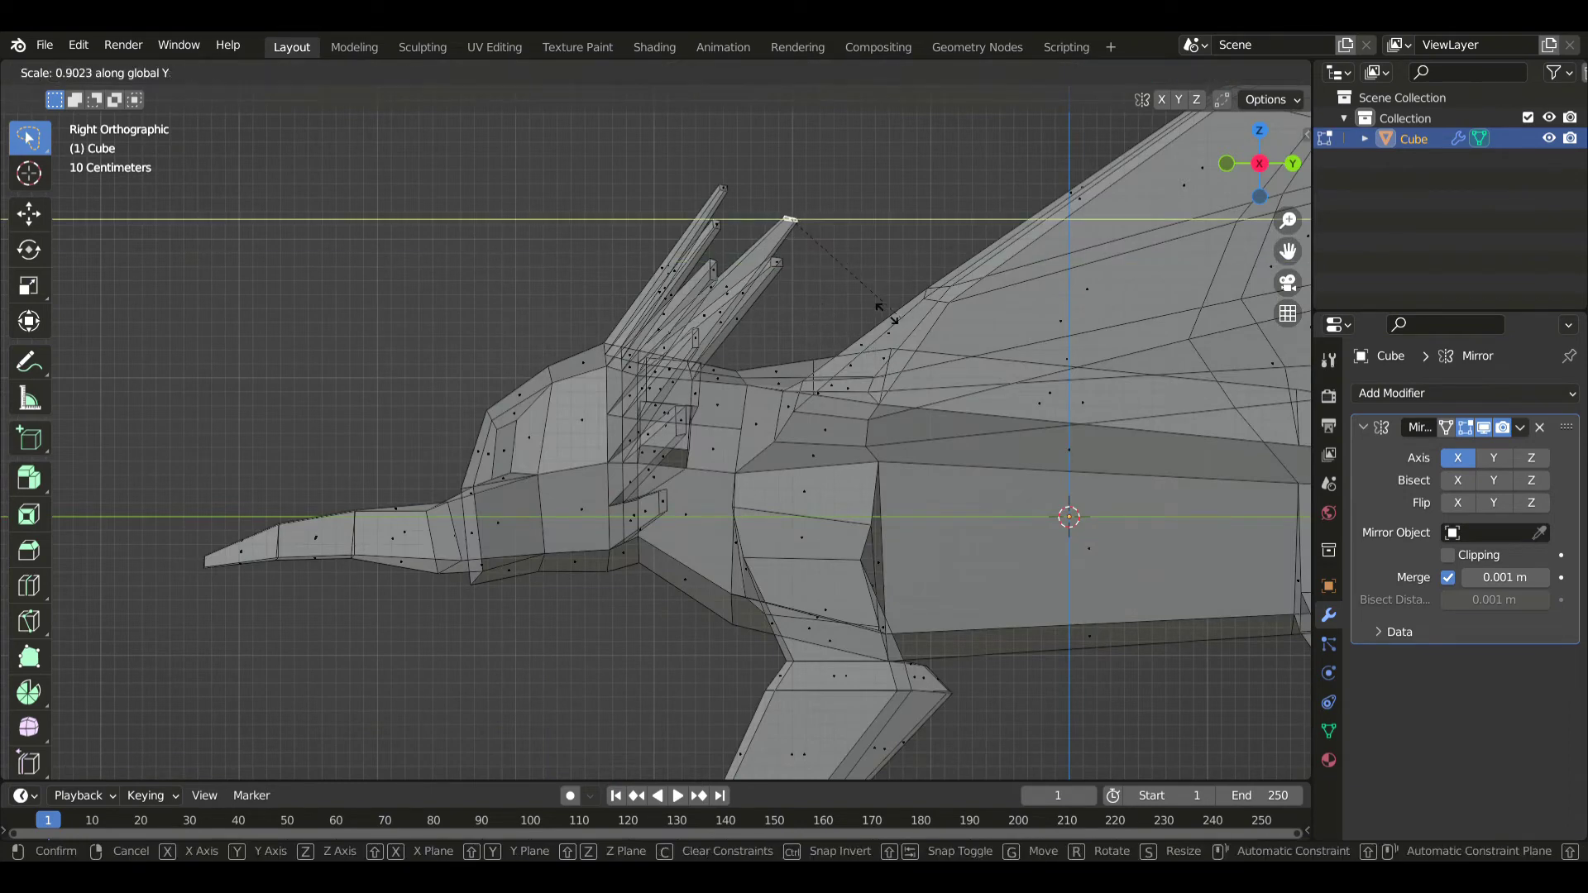
pyautogui.click(863, 307)
pyautogui.press('g')
pyautogui.click(826, 326)
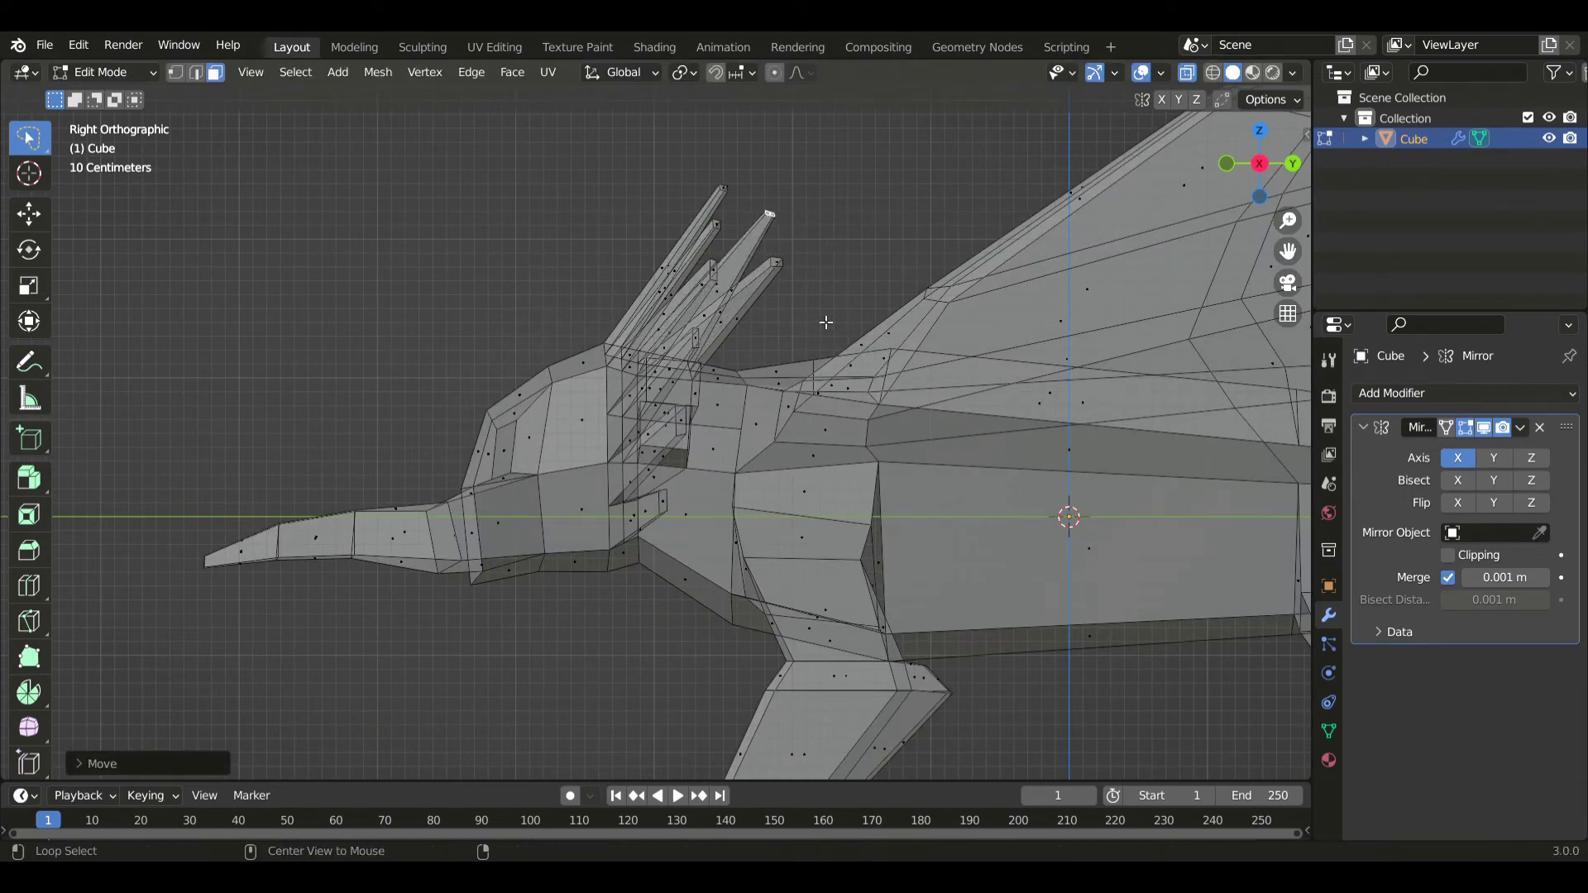
pyautogui.hotkey('alt', 'z')
# - Select the third neck spike's end face and, in side view, move it up and backwards and shrink it
pyautogui.moveTo(826, 326); pyautogui.dragTo(674, 389, button='middle')
pyautogui.click(675, 389)
pyautogui.press('KP_3')
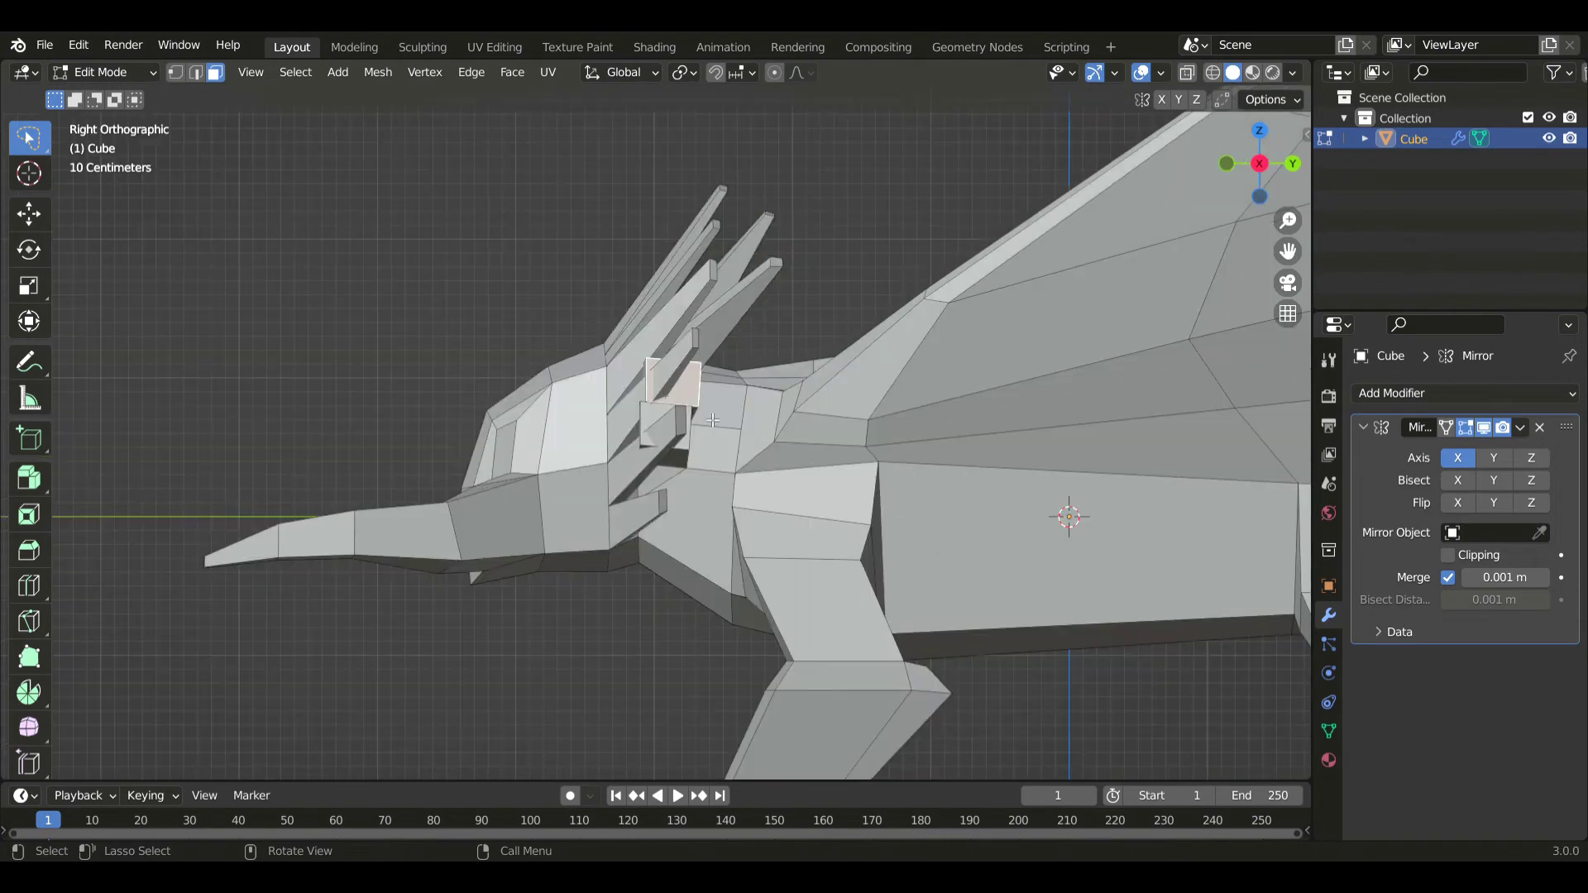
pyautogui.press('g')
pyautogui.click(772, 417)
pyautogui.press('s')
pyautogui.click(778, 394)
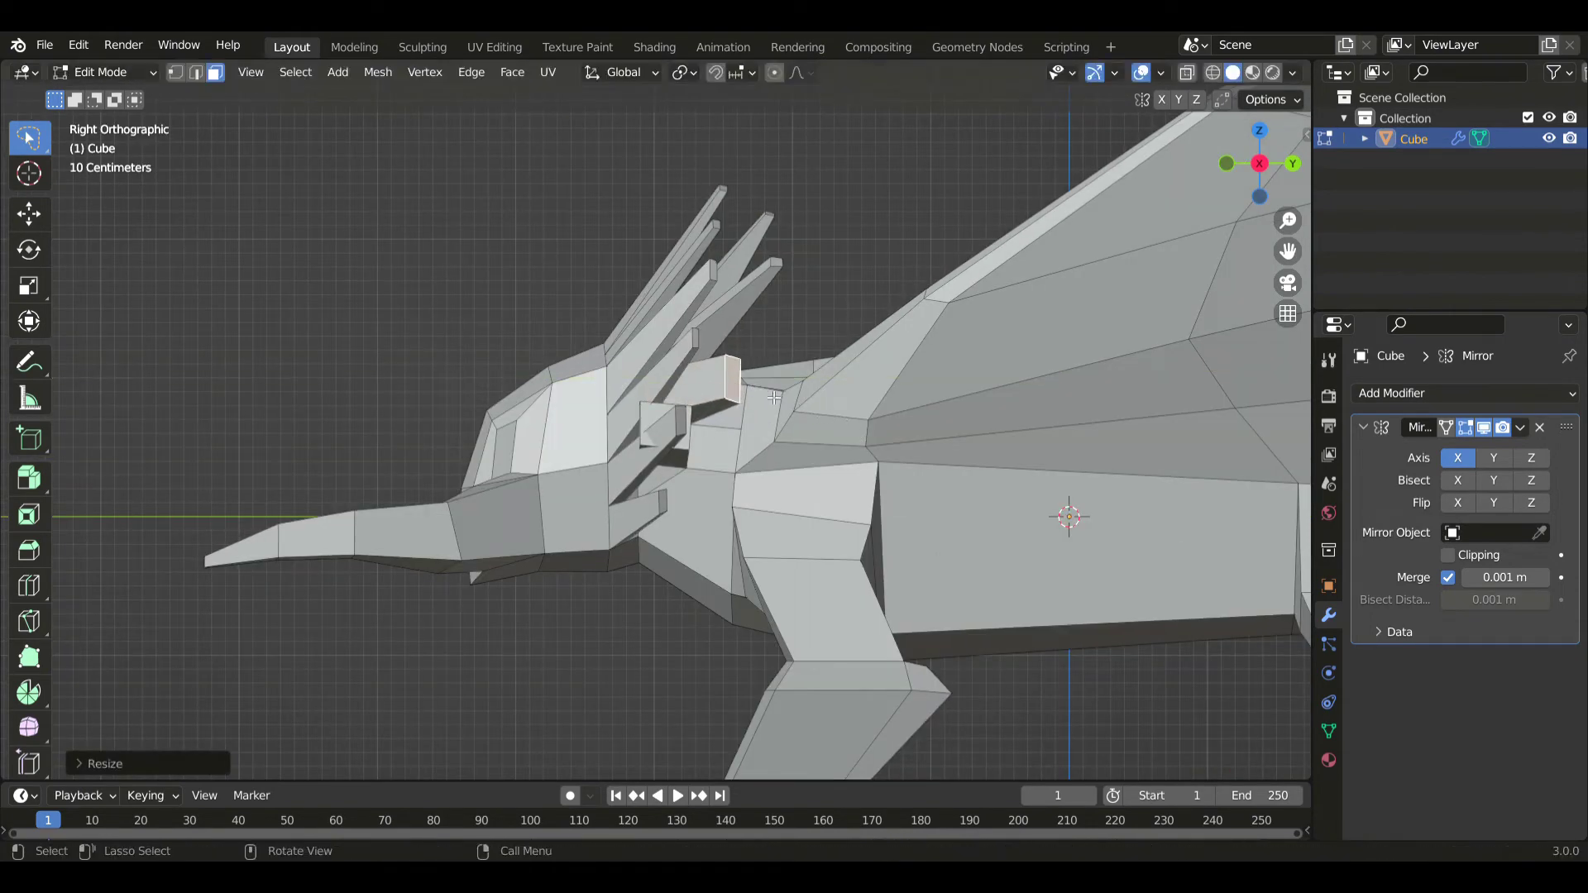
pyautogui.press('s')
pyautogui.click(861, 295)
# - Shift the third neck spike's tip from the top view, then move and rotate it from the front view to follow the fan
pyautogui.press('KP_7')
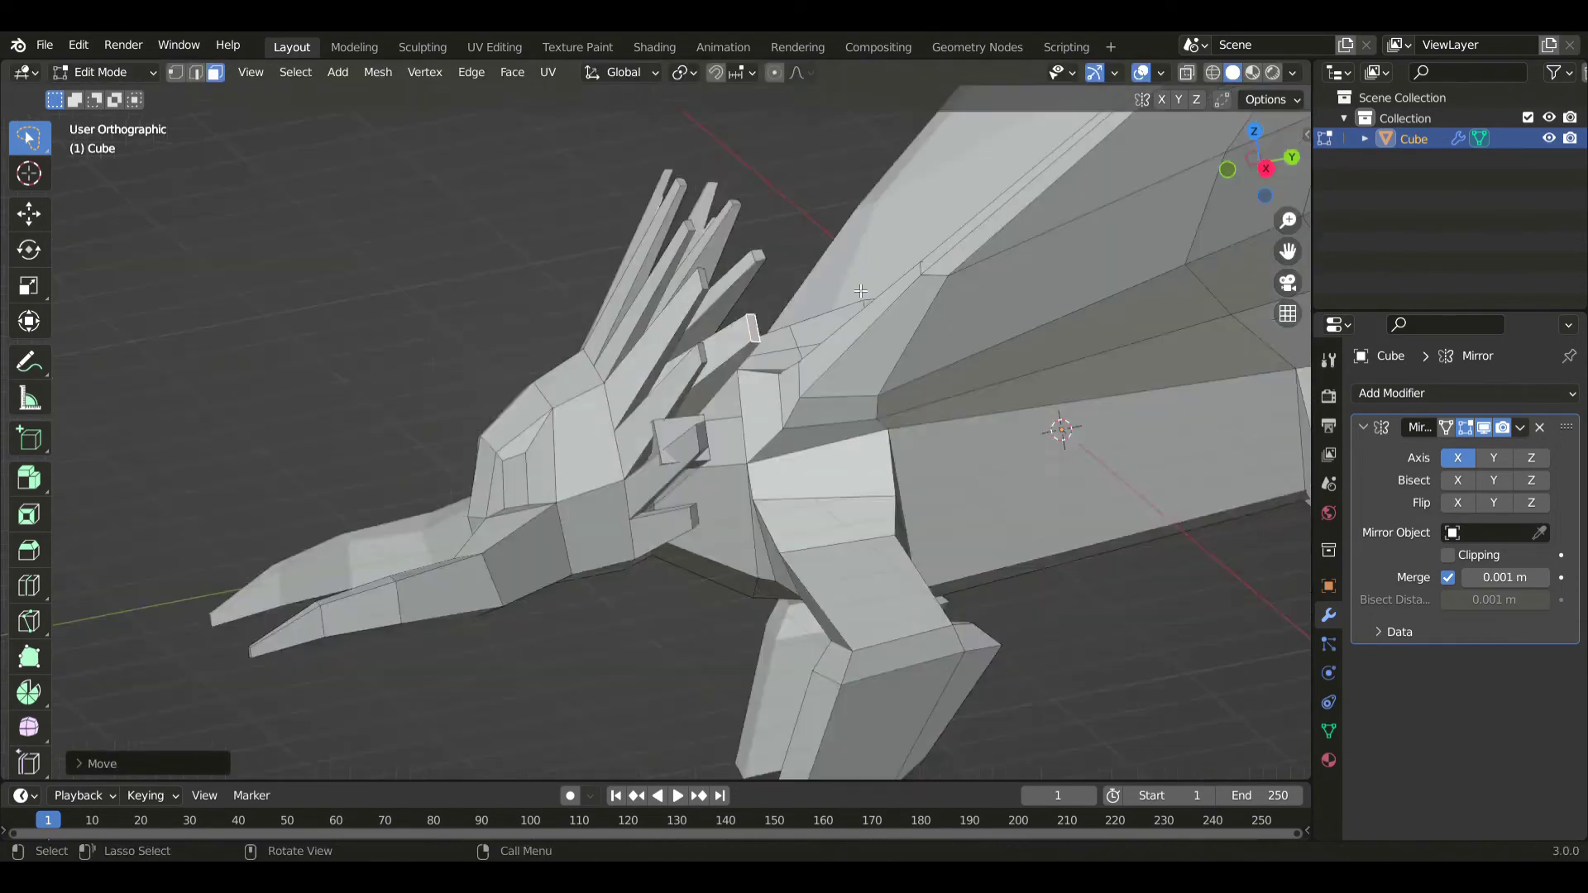
pyautogui.press('g')
pyautogui.click(921, 323)
pyautogui.press('KP_1')
pyautogui.press('KP_1')
pyautogui.press('g')
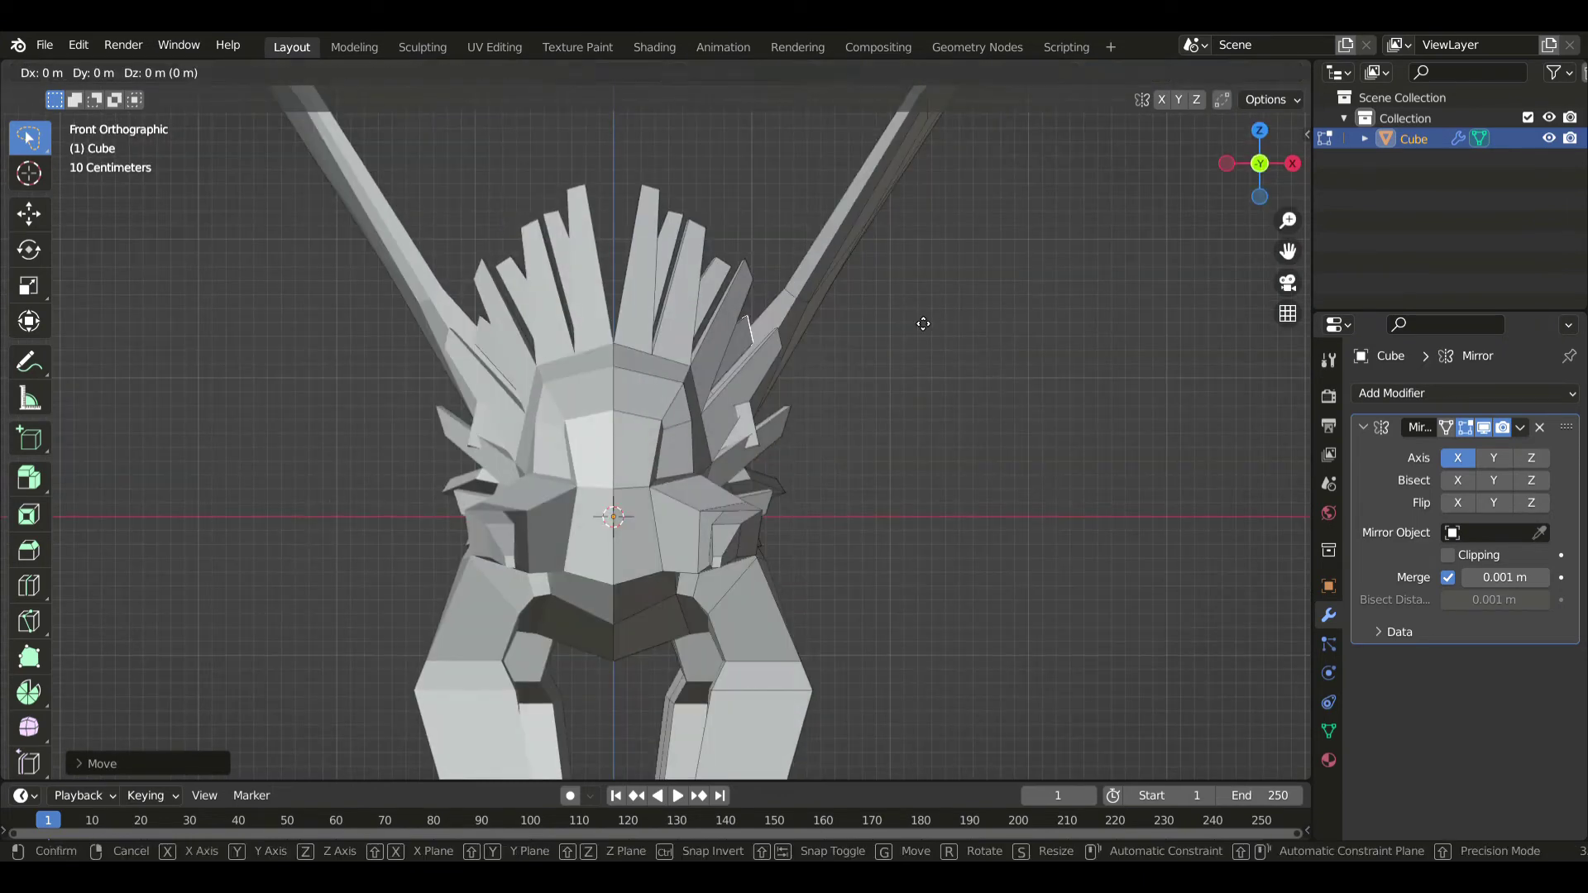
pyautogui.click(924, 262)
pyautogui.press('r')
pyautogui.click(945, 378)
pyautogui.press('g')
pyautogui.click(993, 359)
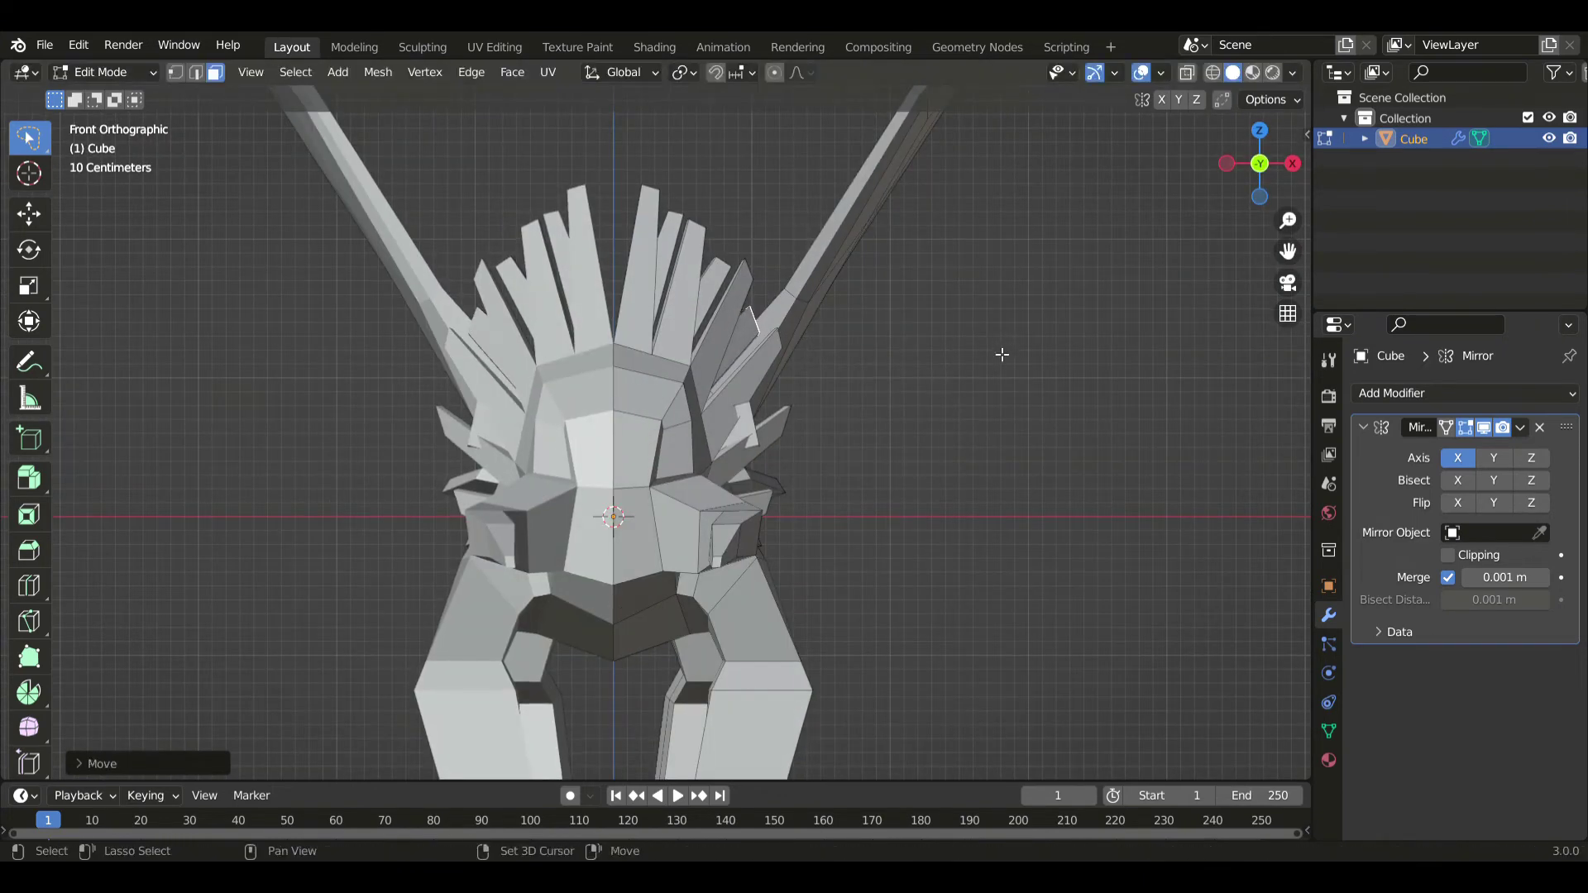
# - In side view, taper the fourth neck spike's end face, pull it backwards, and adjust its Y and Z scale
pyautogui.press('KP_3')
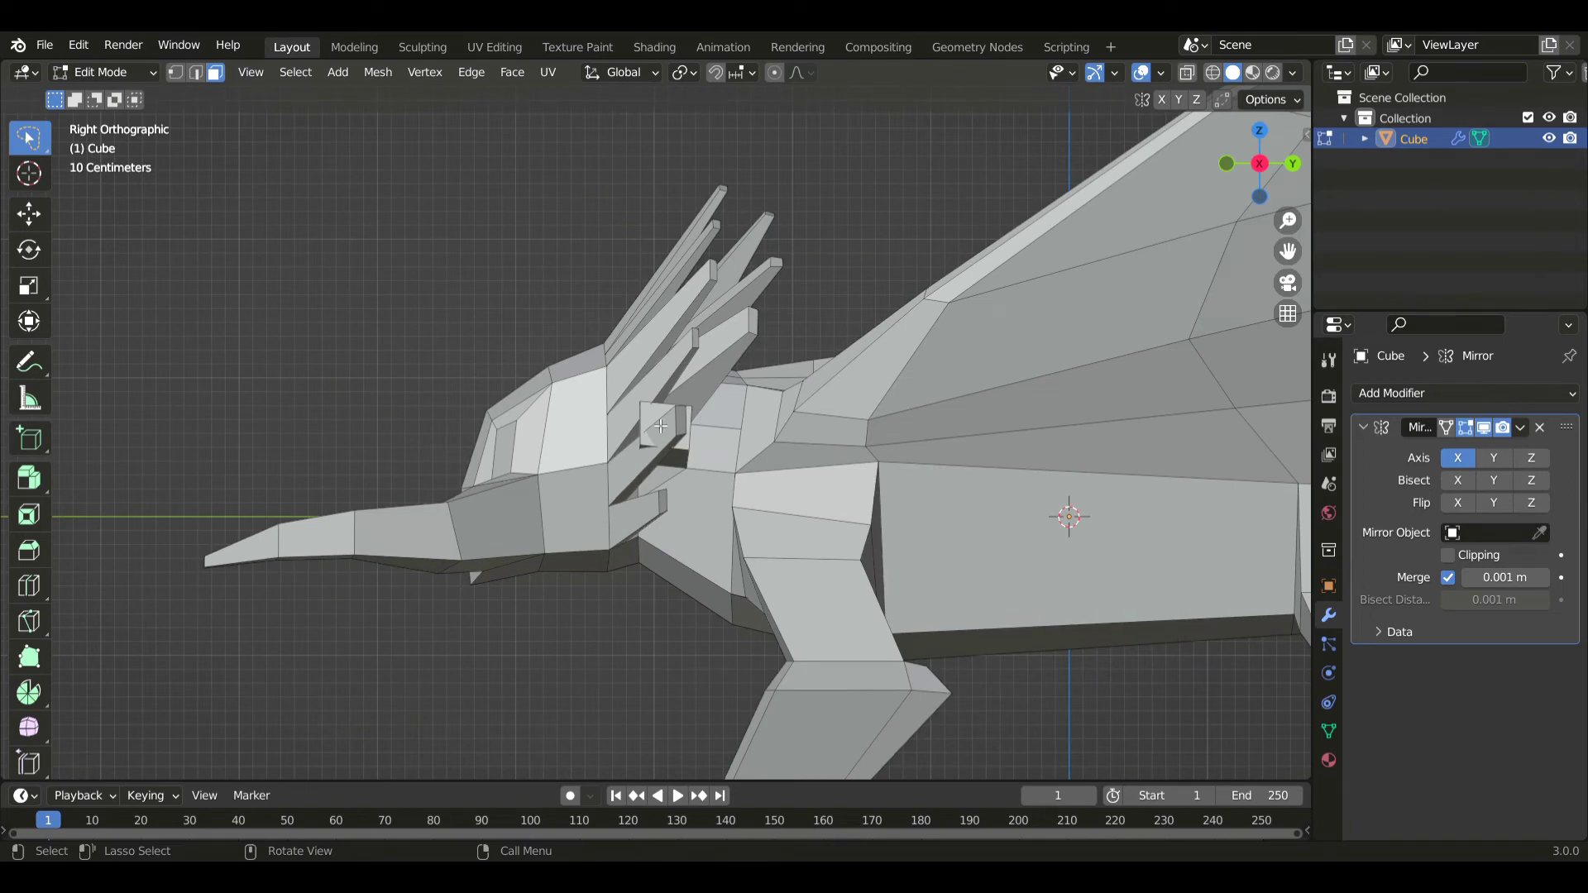
pyautogui.press('s')
pyautogui.click(779, 451)
pyautogui.press('g')
pyautogui.click(860, 443)
pyautogui.press('s')
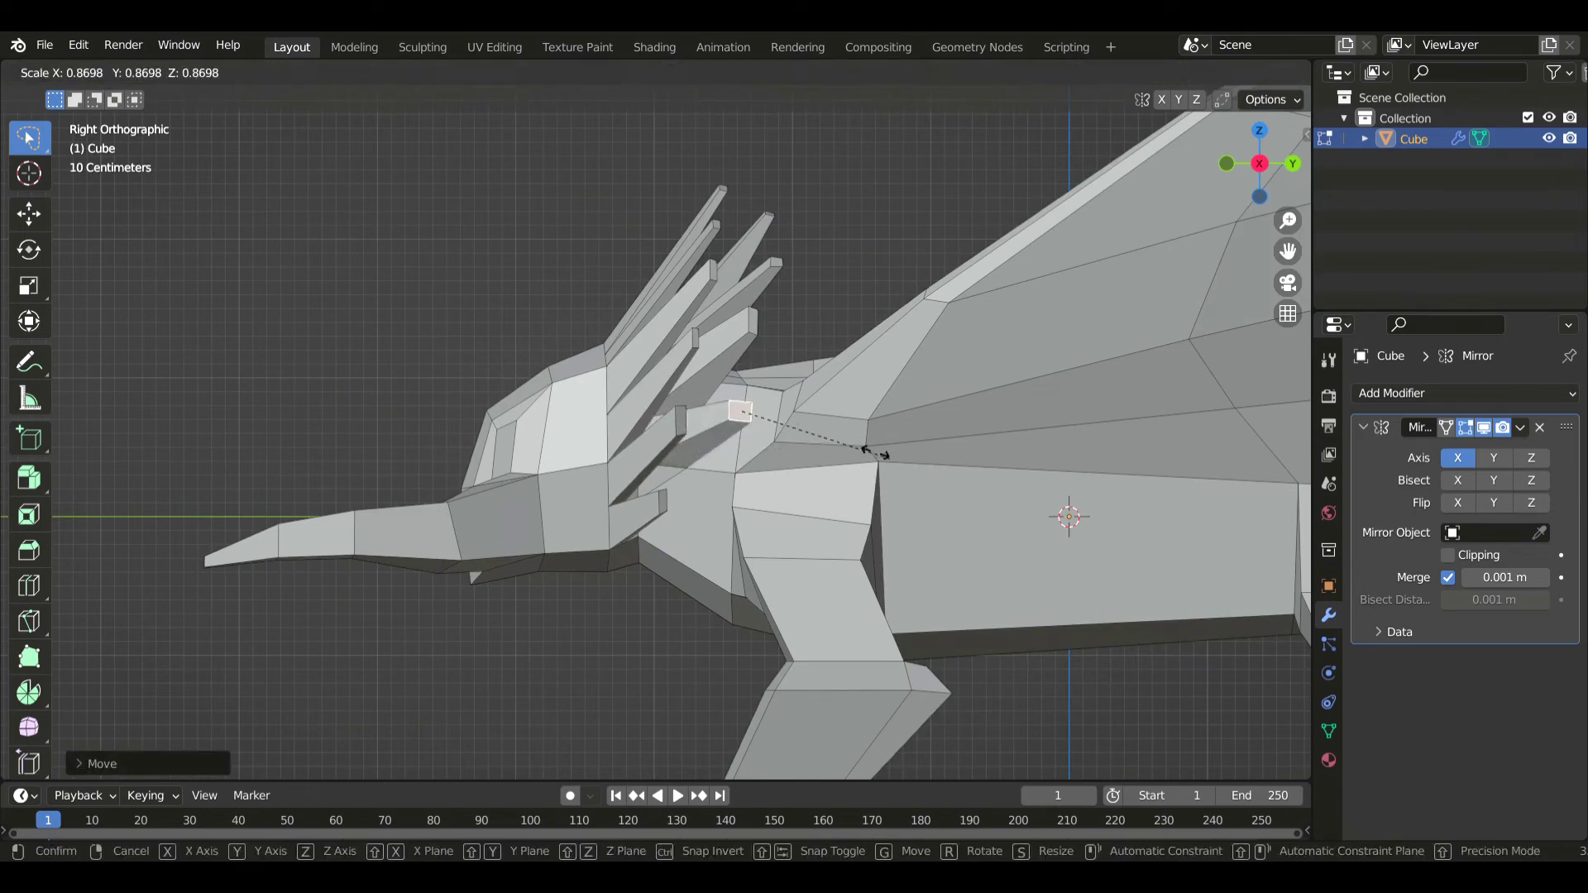
pyautogui.click(874, 455)
pyautogui.press('s')
pyautogui.press('y')
pyautogui.click(858, 458)
pyautogui.press('s')
pyautogui.press('z')
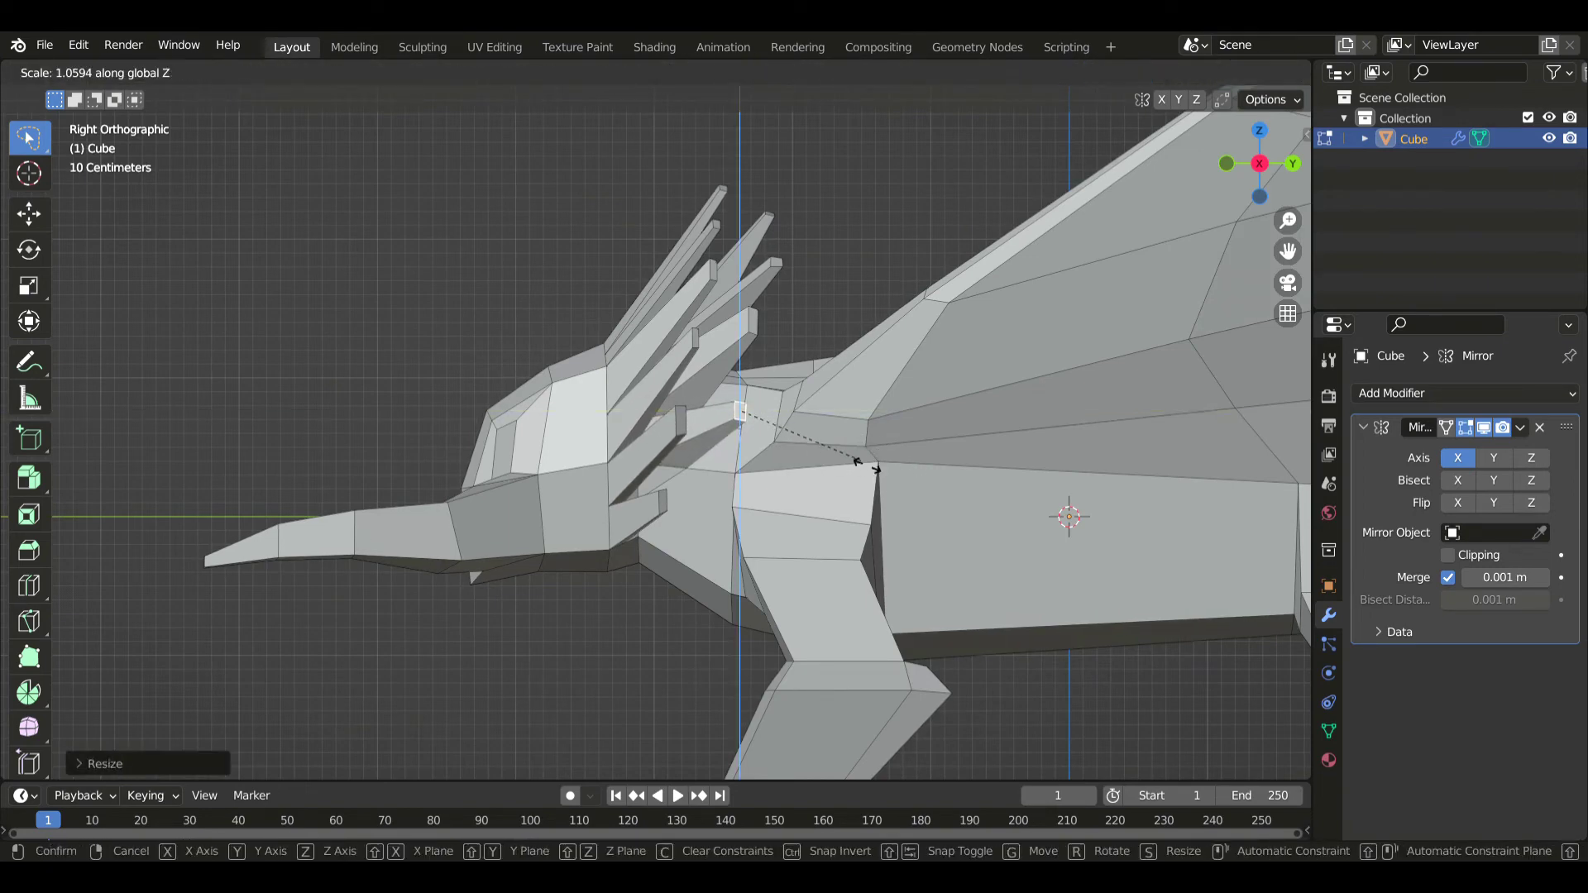
pyautogui.click(862, 465)
pyautogui.press('g')
pyautogui.click(845, 484)
# - Reposition the fourth neck spike's tip from the front view and then from the top view
pyautogui.press('KP_1')
pyautogui.press('KP_1')
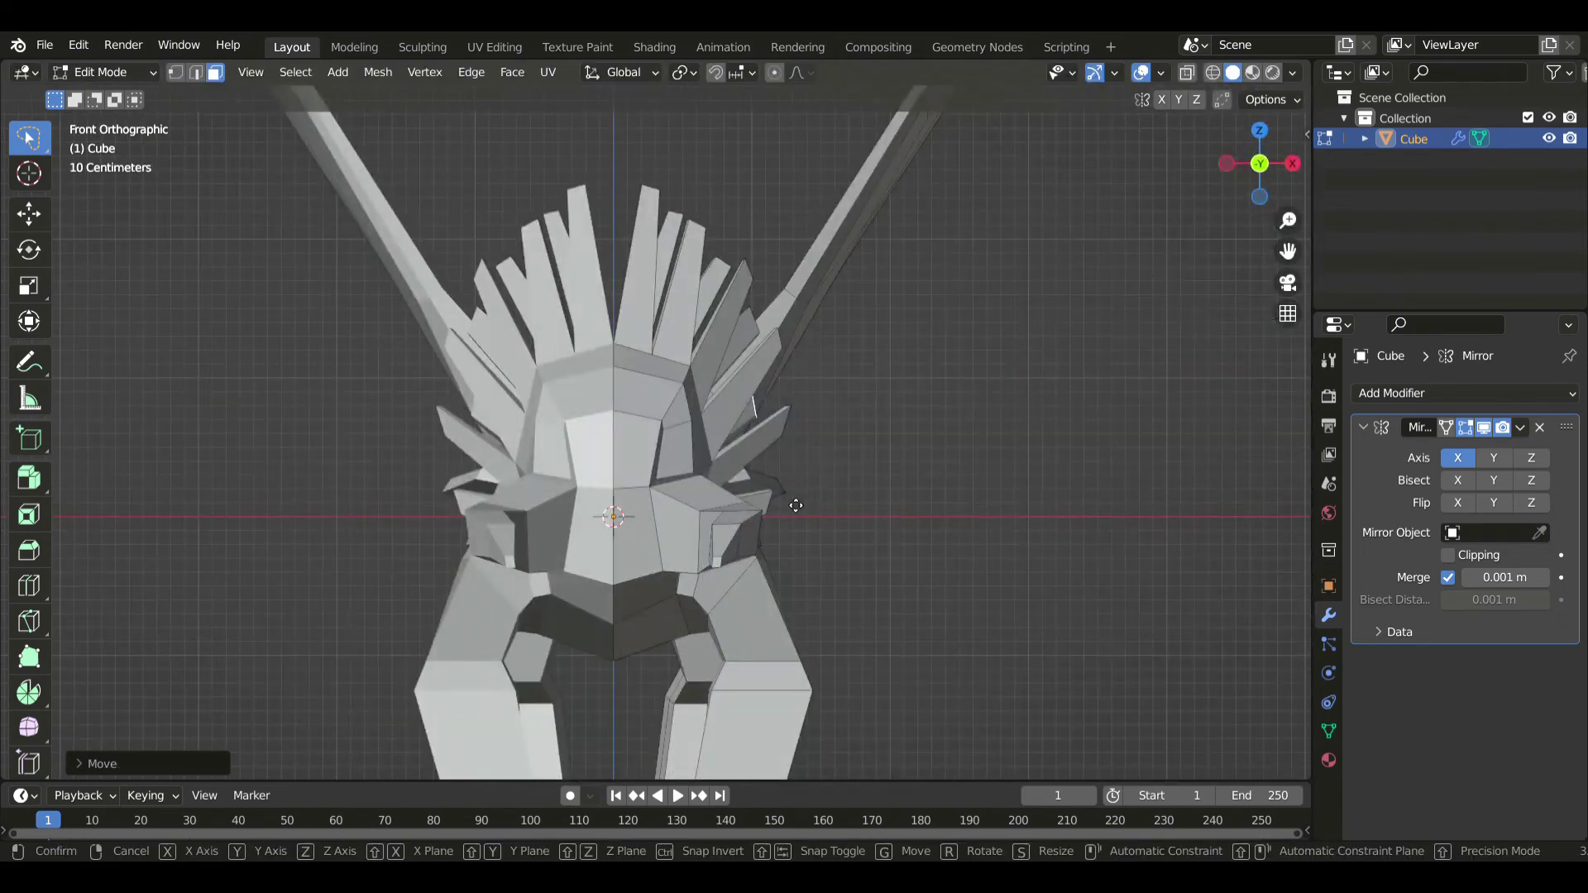
pyautogui.press('g')
pyautogui.click(858, 414)
pyautogui.press('KP_7')
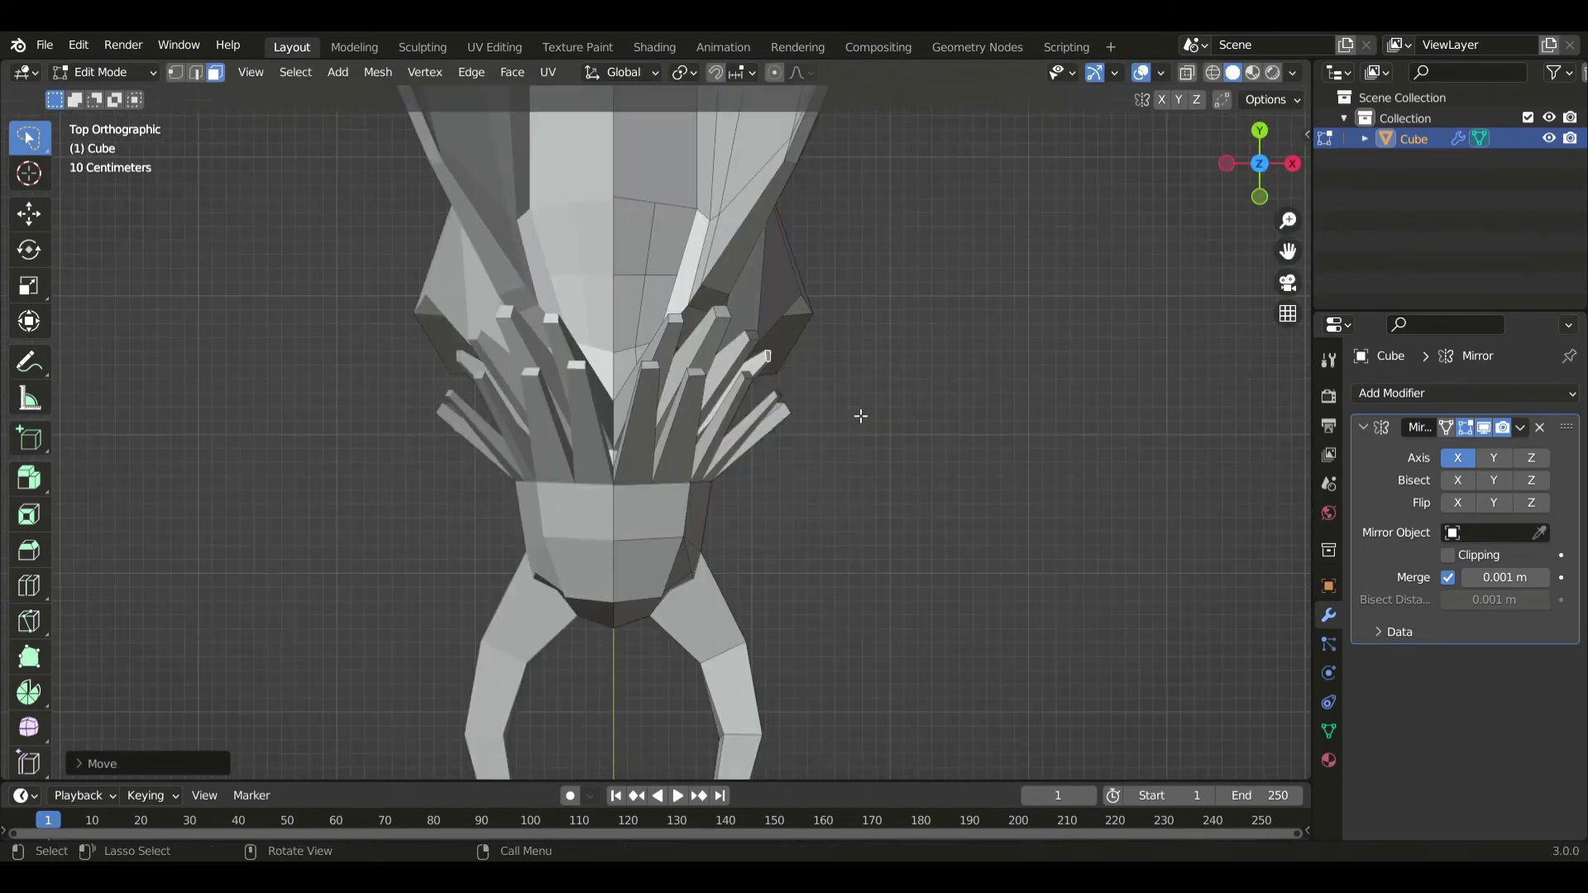
pyautogui.press('g')
pyautogui.click(869, 365)
pyautogui.press('KP_3')
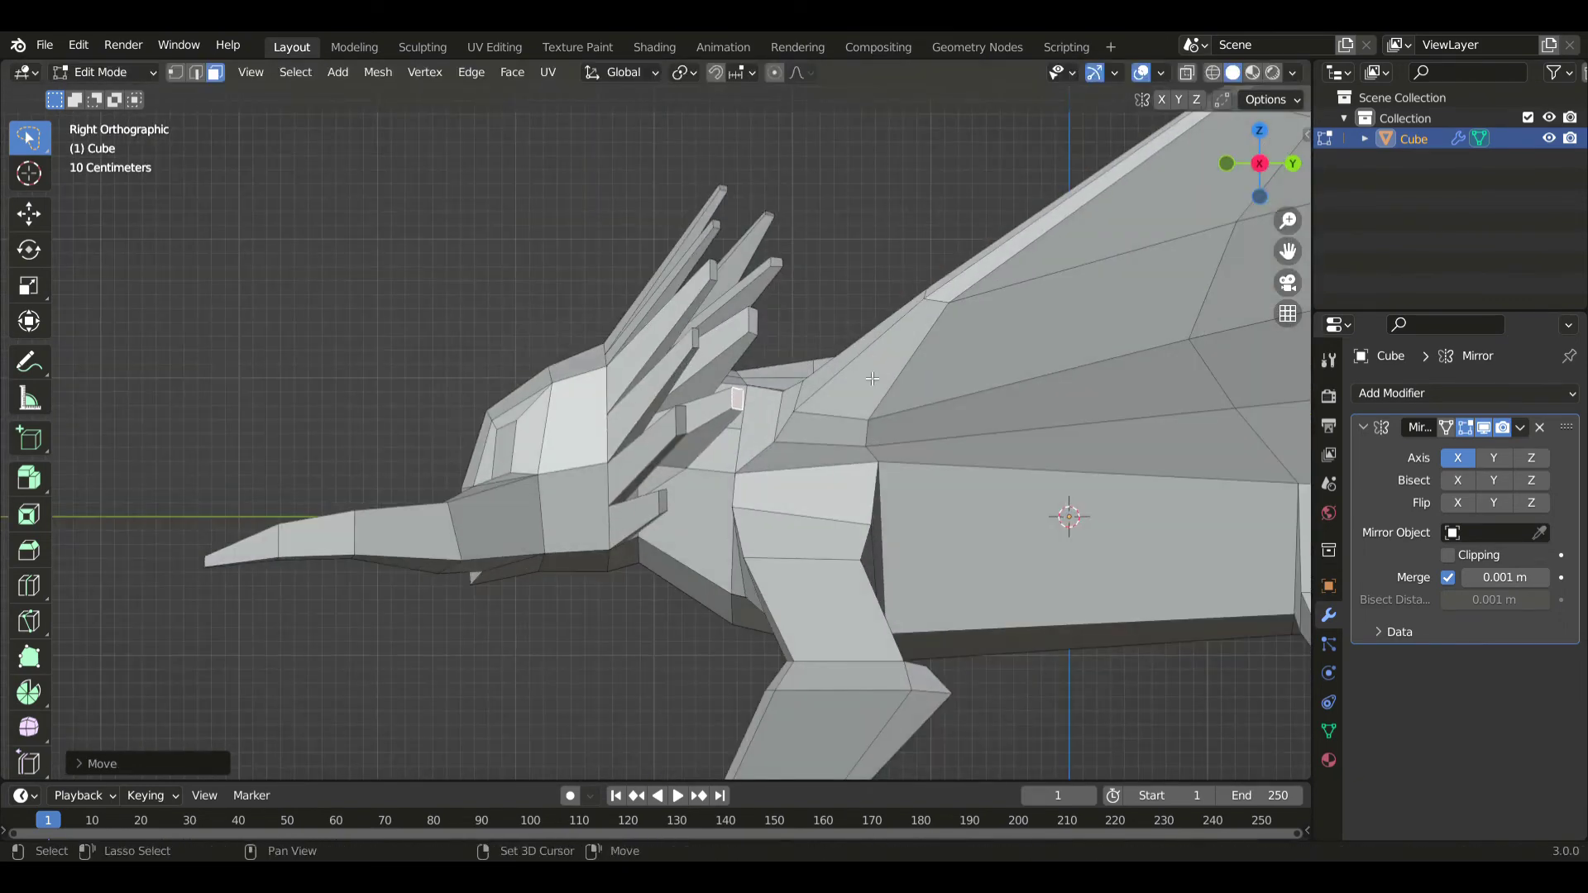
# - Inspect the whole dragon in Object Mode from several angles and in side view
pyautogui.press('Tab')
pyautogui.moveTo(835, 303); pyautogui.dragTo(920, 324, button='middle')
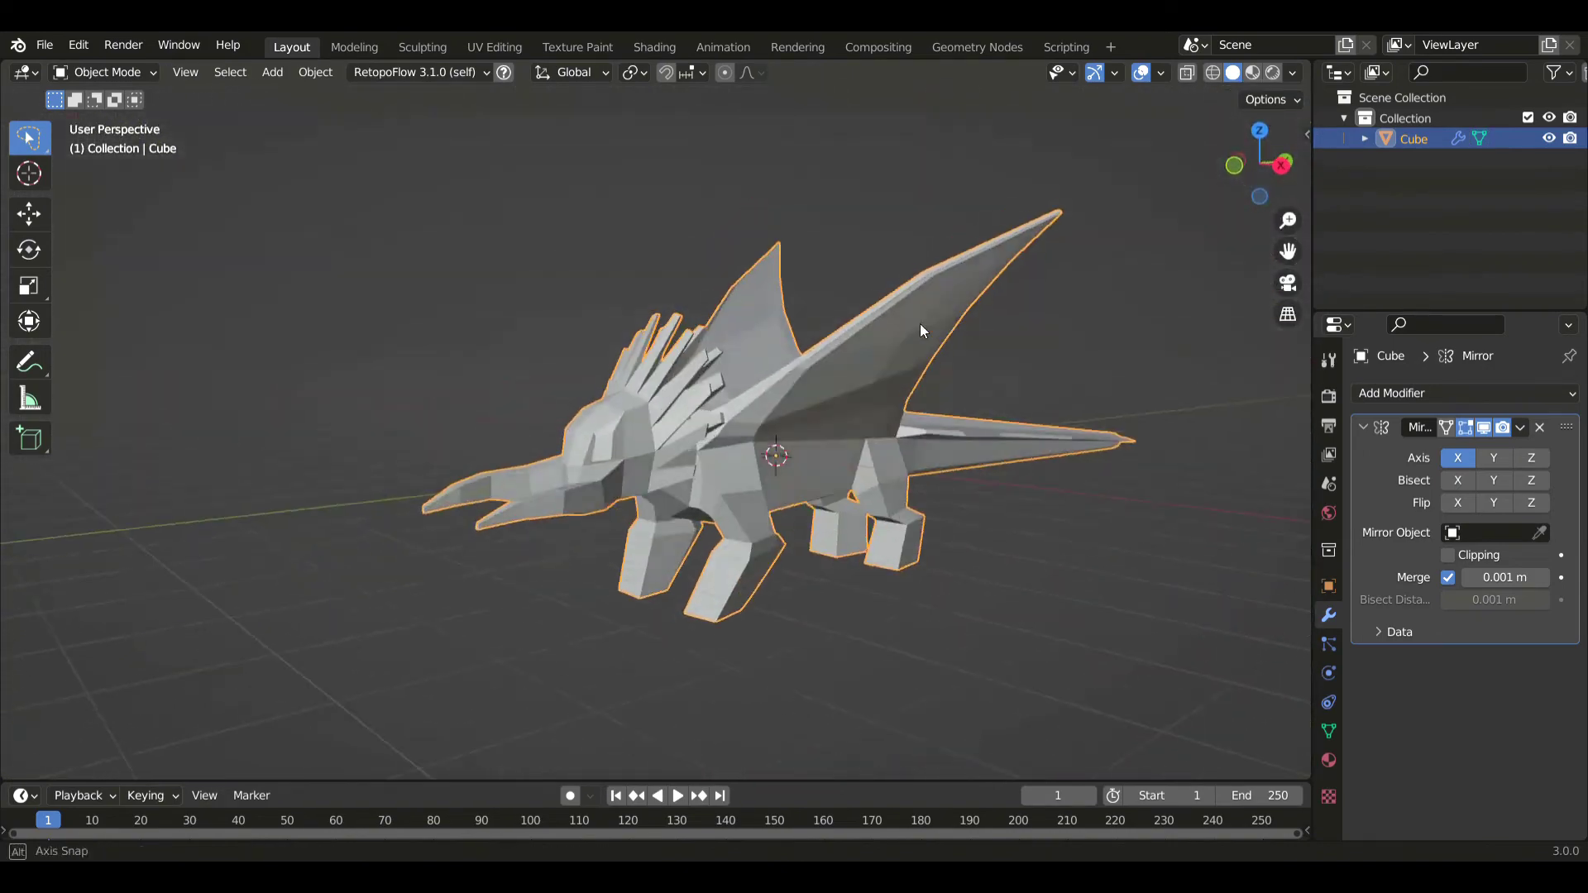
pyautogui.scroll(-3, 768, 454)
pyautogui.moveTo(768, 455); pyautogui.dragTo(989, 457, button='middle')
pyautogui.press('KP_3')
pyautogui.scroll(4, 997, 467)
pyautogui.scroll(4, 997, 465)
# - In Edit Mode, lasso-select the head with all its spikes through X-ray and scale it up in side view
pyautogui.press('Tab')
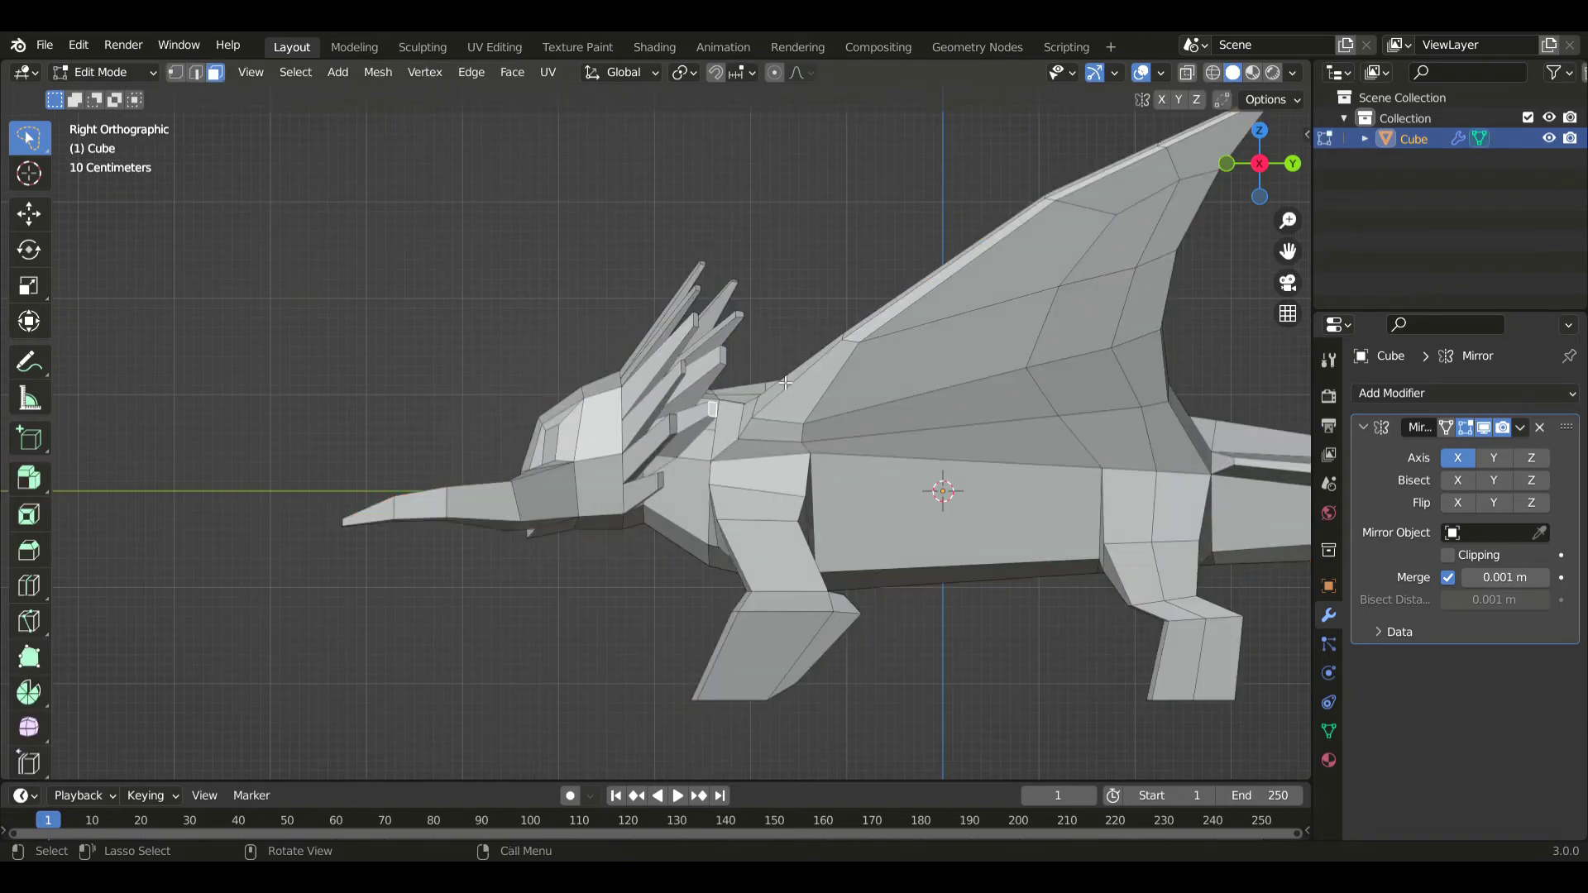
pyautogui.hotkey('alt', 'z')
pyautogui.moveTo(775, 329)
pyautogui.keyDown('ctrl'); pyautogui.mouseDown(button='right')
pyautogui.moveTo(480, 138)
pyautogui.moveTo(414, 667)
pyautogui.moveTo(616, 620)
pyautogui.mouseUp(button='right'); pyautogui.keyUp('ctrl')
pyautogui.hotkey('alt', 'z')
pyautogui.moveTo(616, 621); pyautogui.dragTo(695, 473, button='middle')
pyautogui.hotkey('alt', 'z')
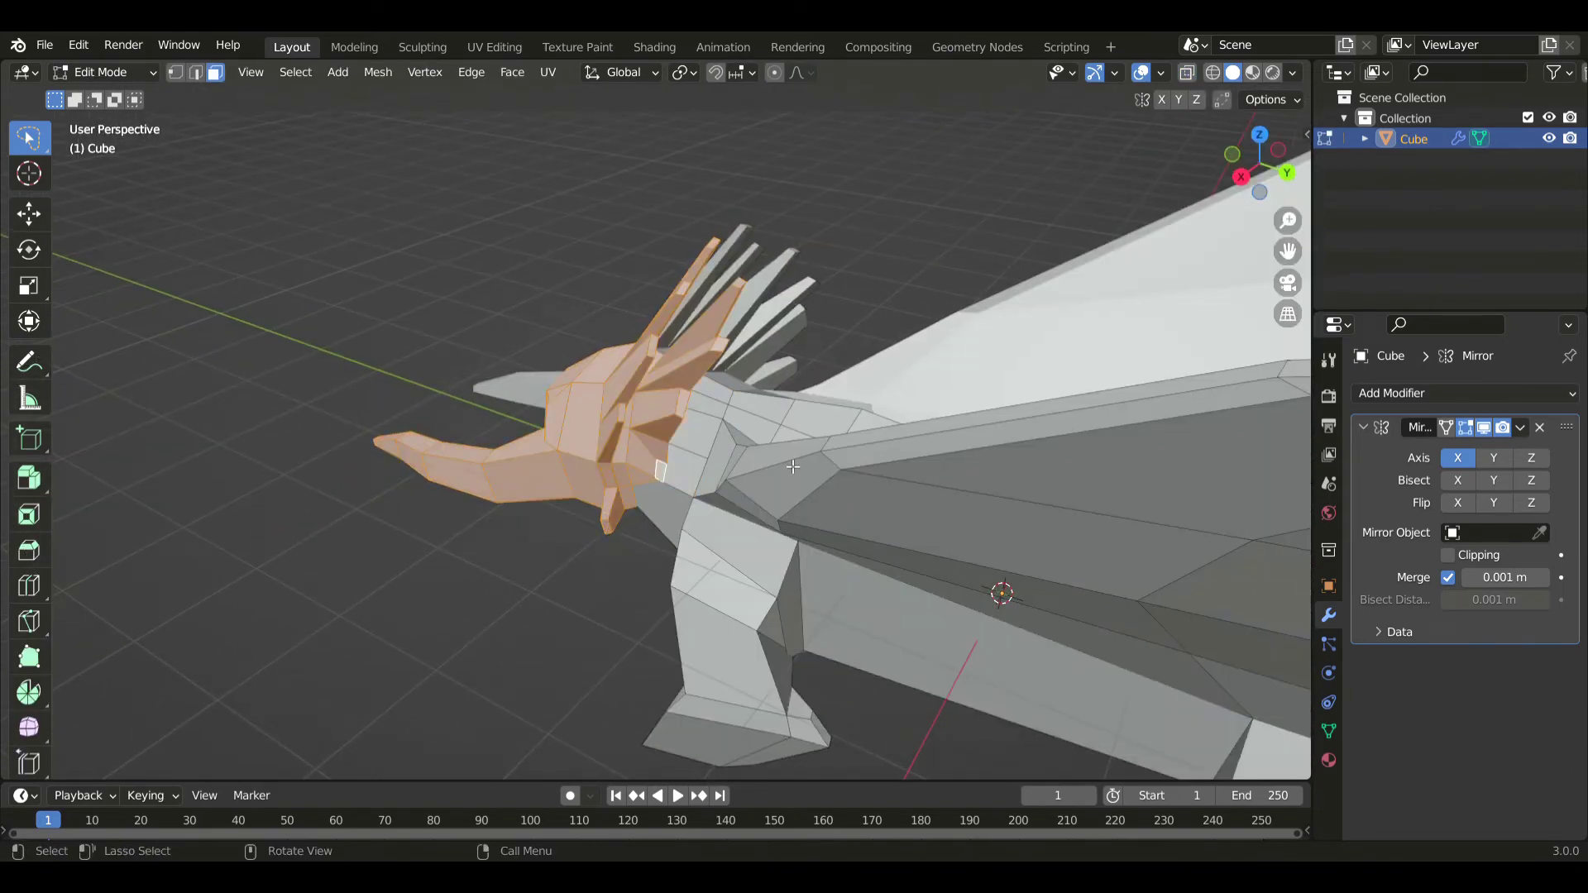
pyautogui.press('KP_3')
pyautogui.scroll(-3, 855, 466)
pyautogui.press('s')
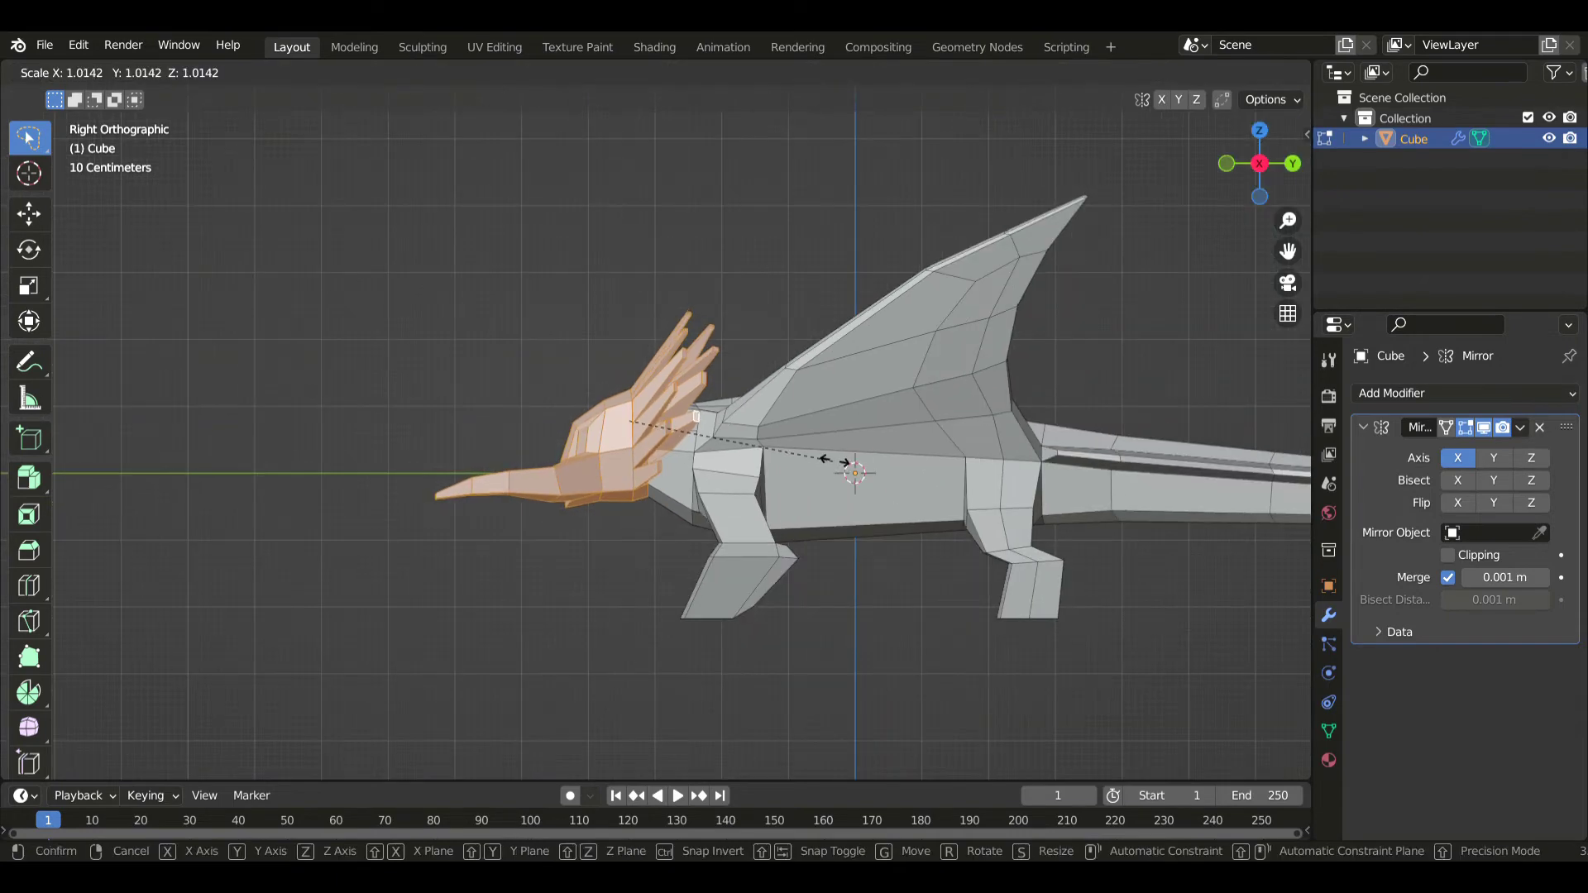
pyautogui.click(840, 462)
# - Move the selected head forwards from the body, tilt it slightly in side view, and adjust its scale along Y
pyautogui.press('s')
pyautogui.press('y')
pyautogui.press('g')
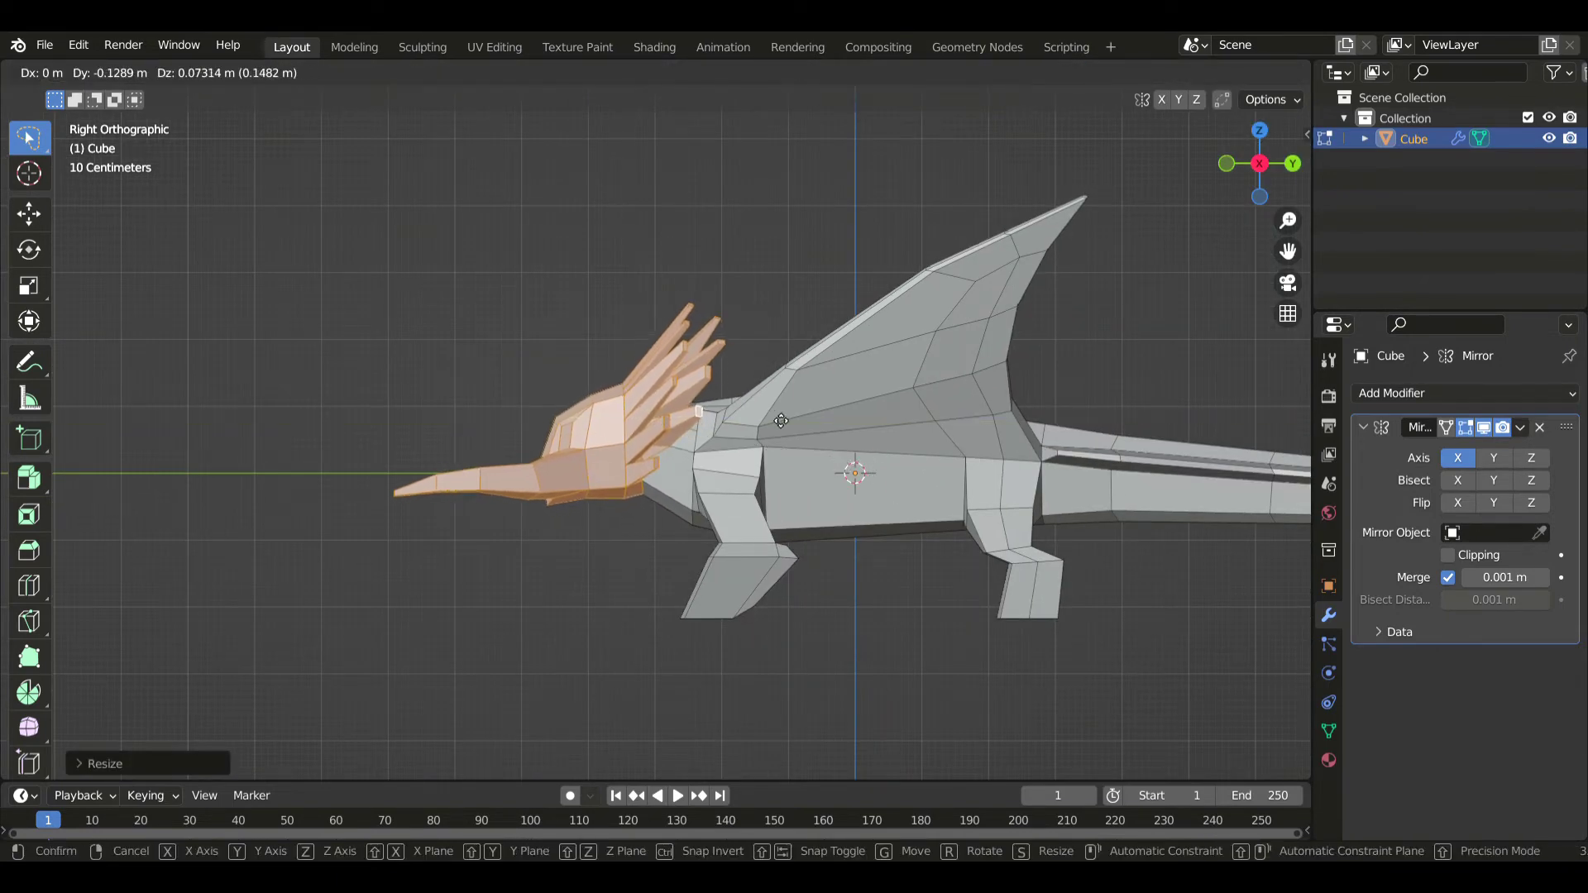
pyautogui.click(670, 428)
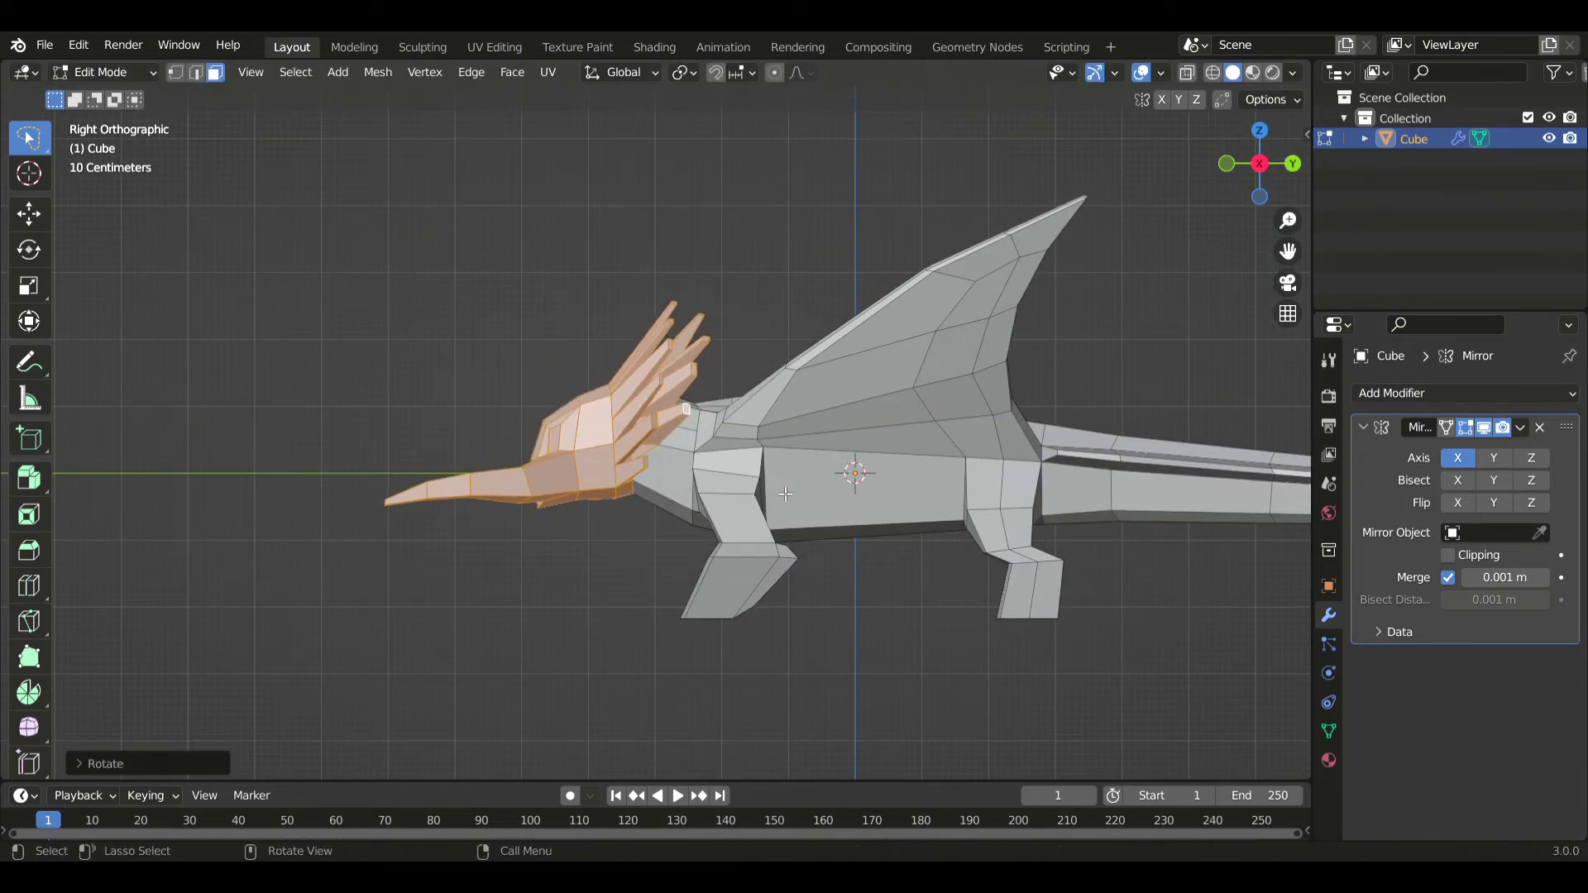
pyautogui.press('s')
pyautogui.press('y')
pyautogui.click(806, 505)
# - From the front view, shift the selected head half along X to line it up with the mirror centre line
pyautogui.press('KP_1')
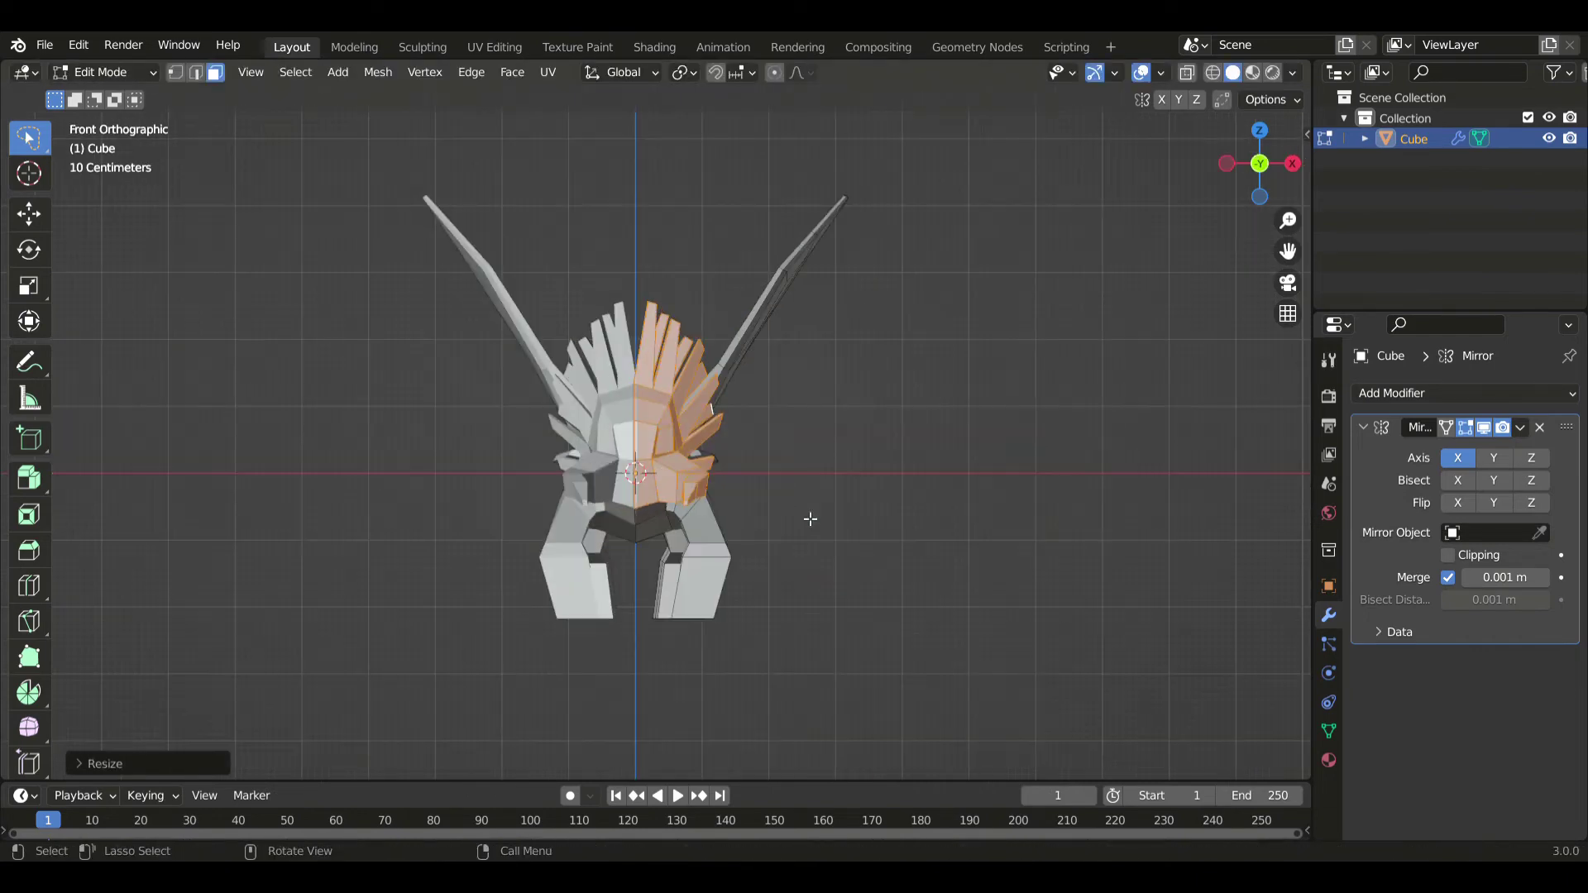
pyautogui.press('g')
pyautogui.press('x')
pyautogui.click(842, 523)
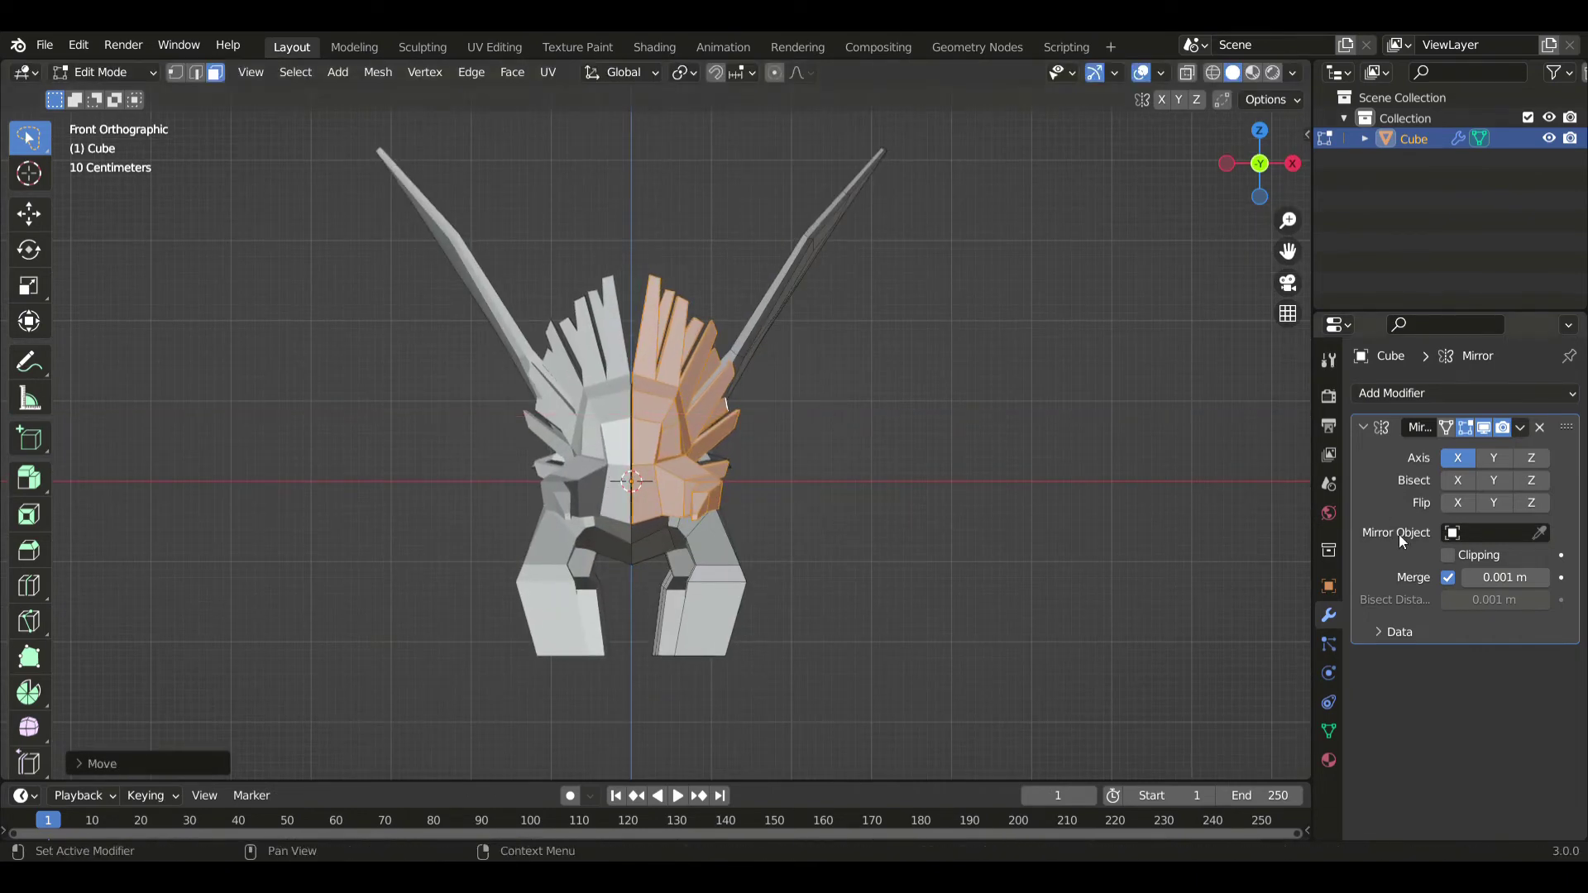
# - Move the selected head half along X onto the mirror centre line with the Mirror modifier's Clipping enabled, and switch Clipping back off
pyautogui.scroll(2, 889, 546)
pyautogui.press('g')
pyautogui.press('x')
pyautogui.click(859, 542)
pyautogui.press('g')
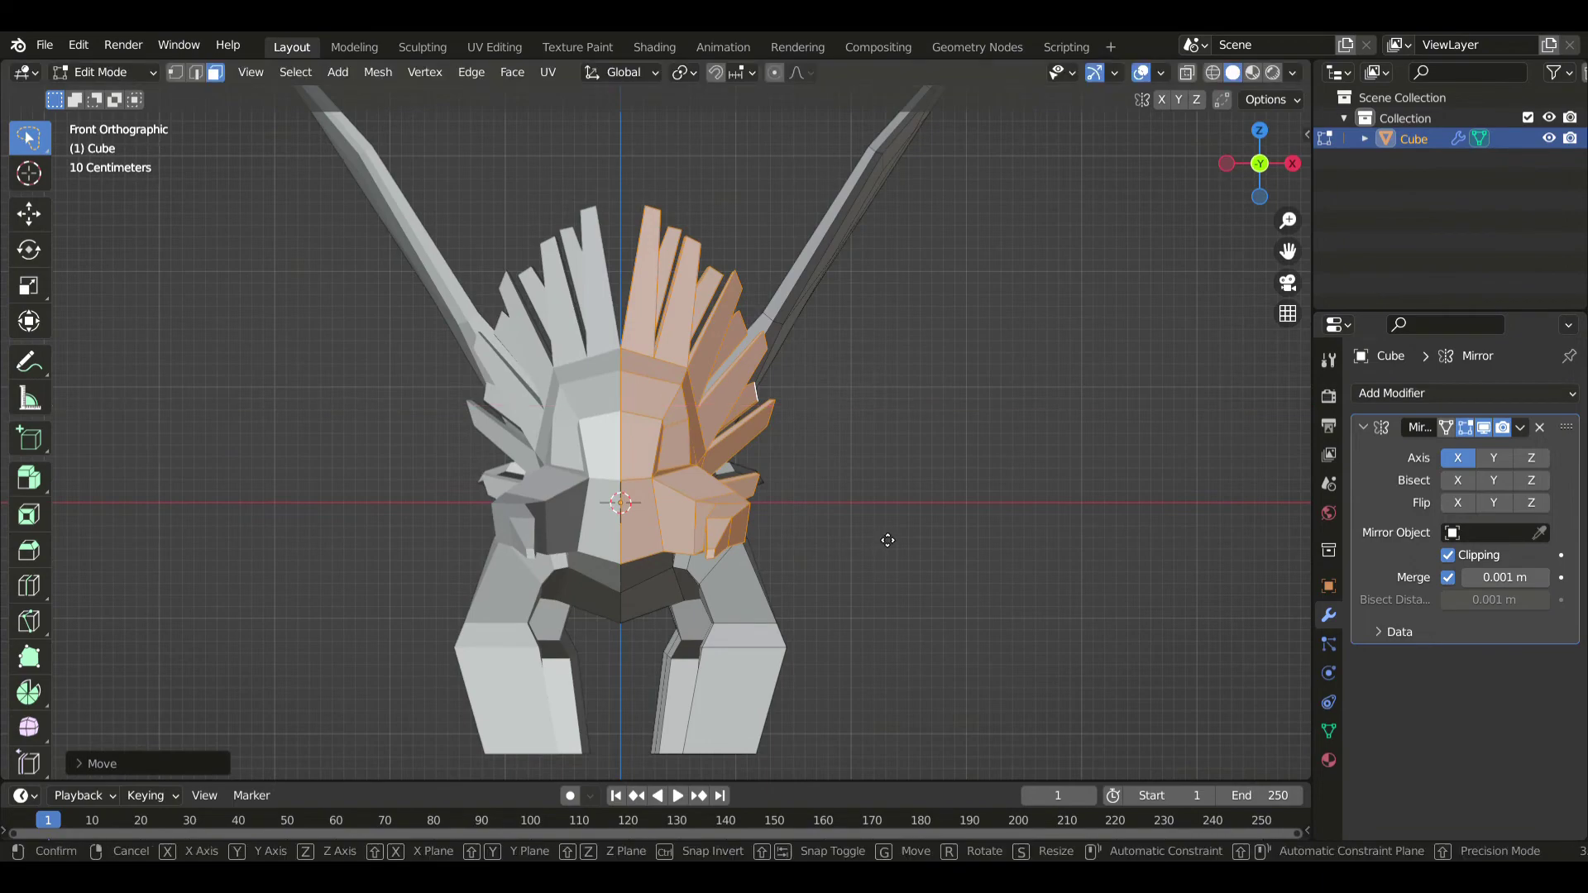
pyautogui.rightClick(902, 540)
# - Extrude the face on the side of the neck behind the head spikes and move it up and back in side view as a new spike
pyautogui.moveTo(712, 216); pyautogui.dragTo(853, 366, button='middle')
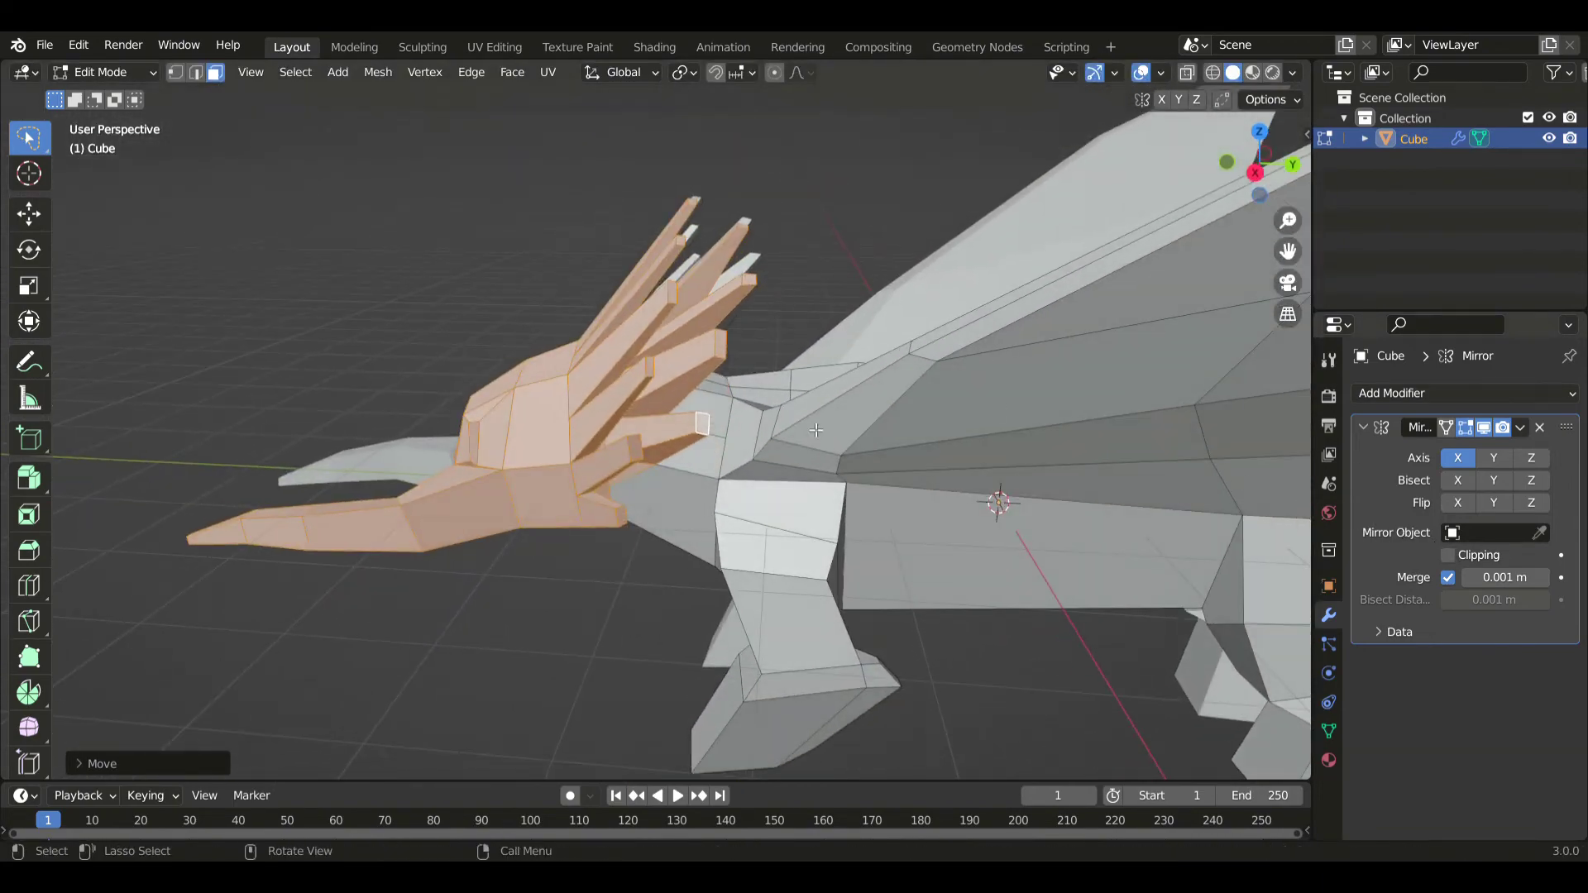
pyautogui.moveTo(816, 431); pyautogui.dragTo(688, 480, button='middle')
pyautogui.click(682, 434)
pyautogui.press('KP_3')
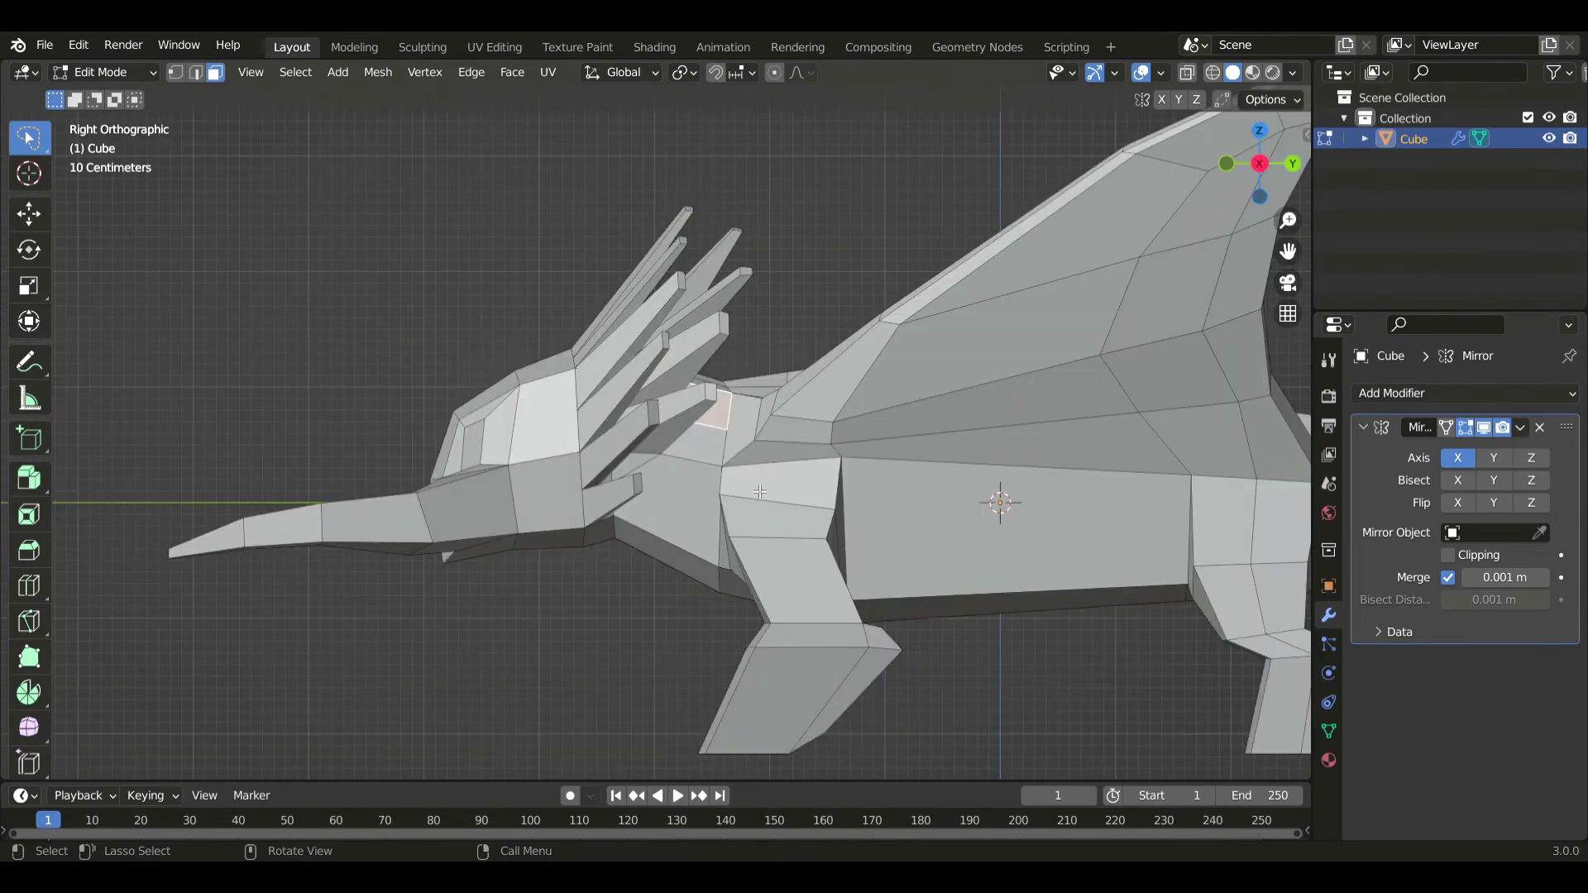
pyautogui.press('e')
pyautogui.click(799, 453)
pyautogui.press('g')
pyautogui.click(842, 442)
# - Narrow the new side spike's tip along Y, tilt it slightly, and scale it down along Z
pyautogui.press('s')
pyautogui.press('y')
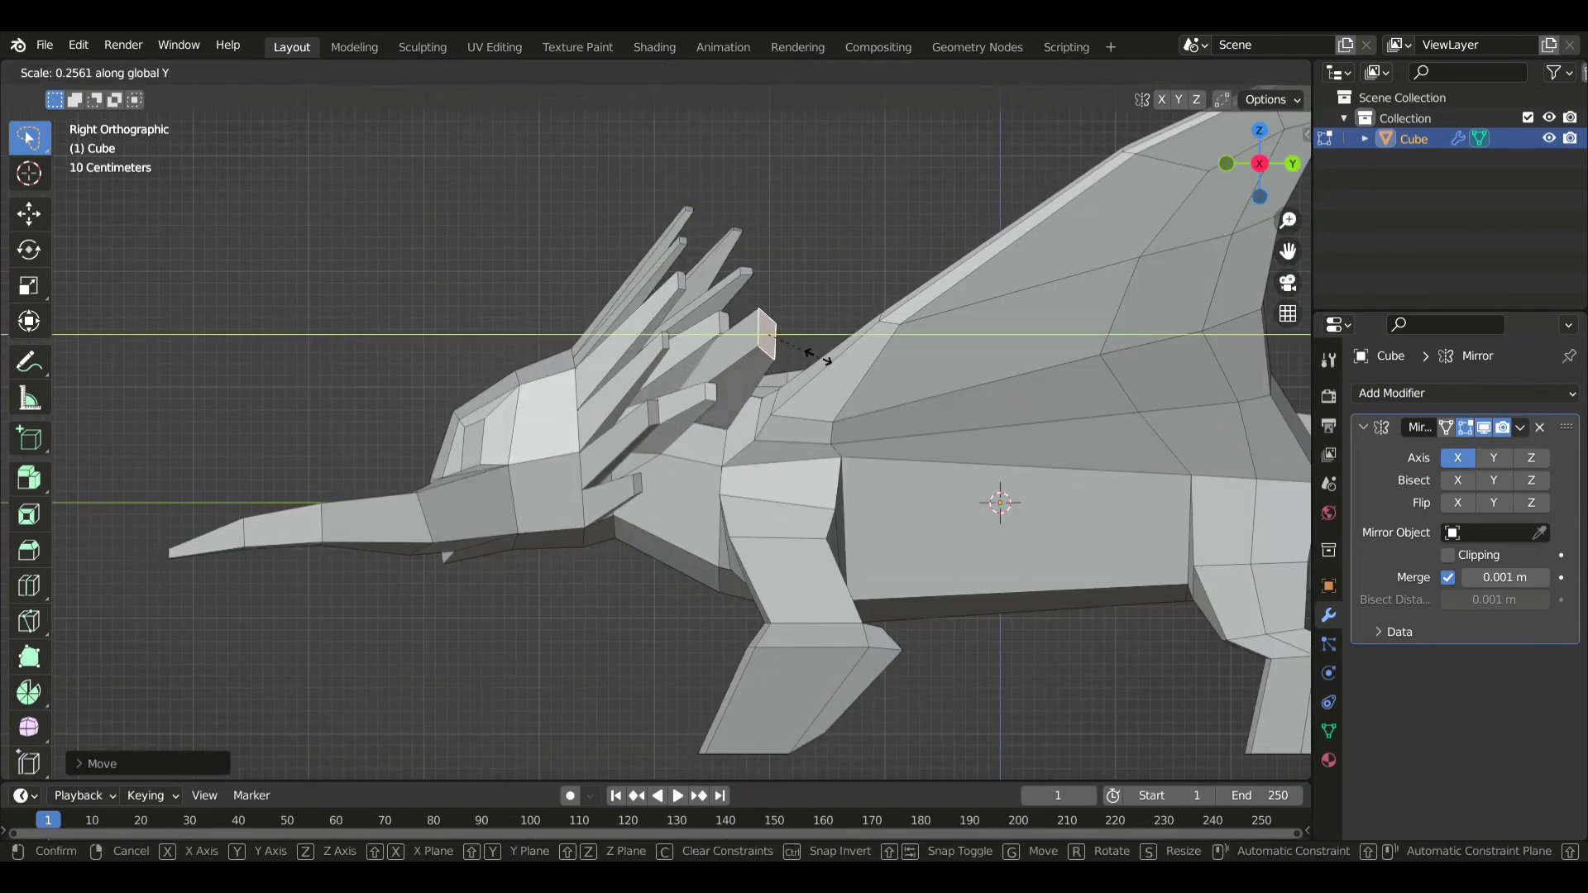
pyautogui.click(840, 370)
pyautogui.press('s')
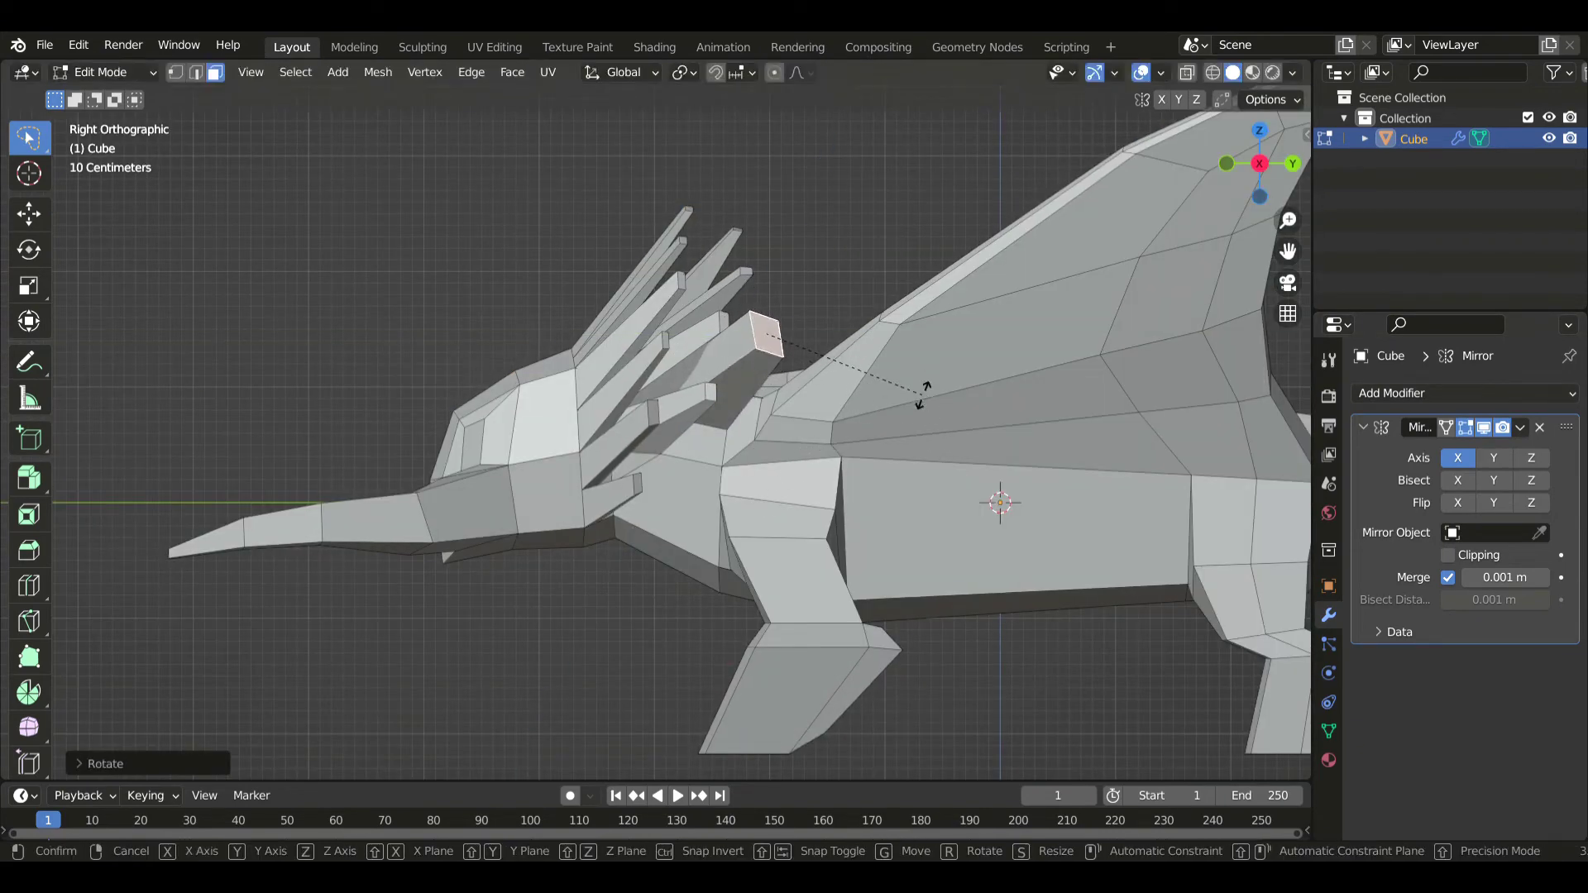
pyautogui.press('z')
pyautogui.press('s')
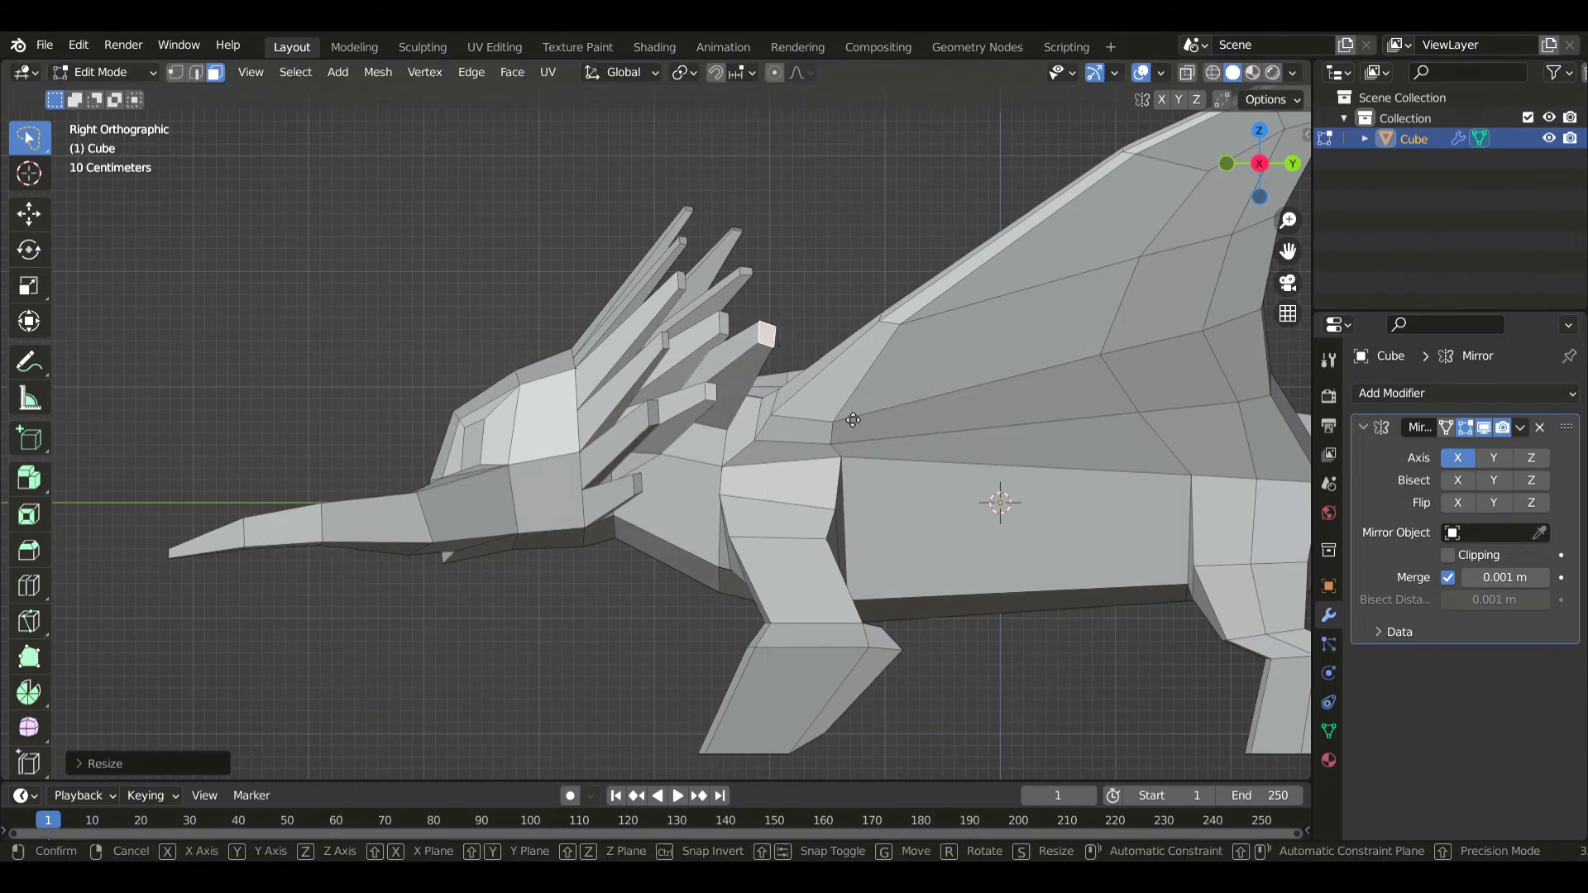
# - Reposition the side spike's tip from the front and top views so it follows the spike fan
pyautogui.press('KP_1')
pyautogui.press('g')
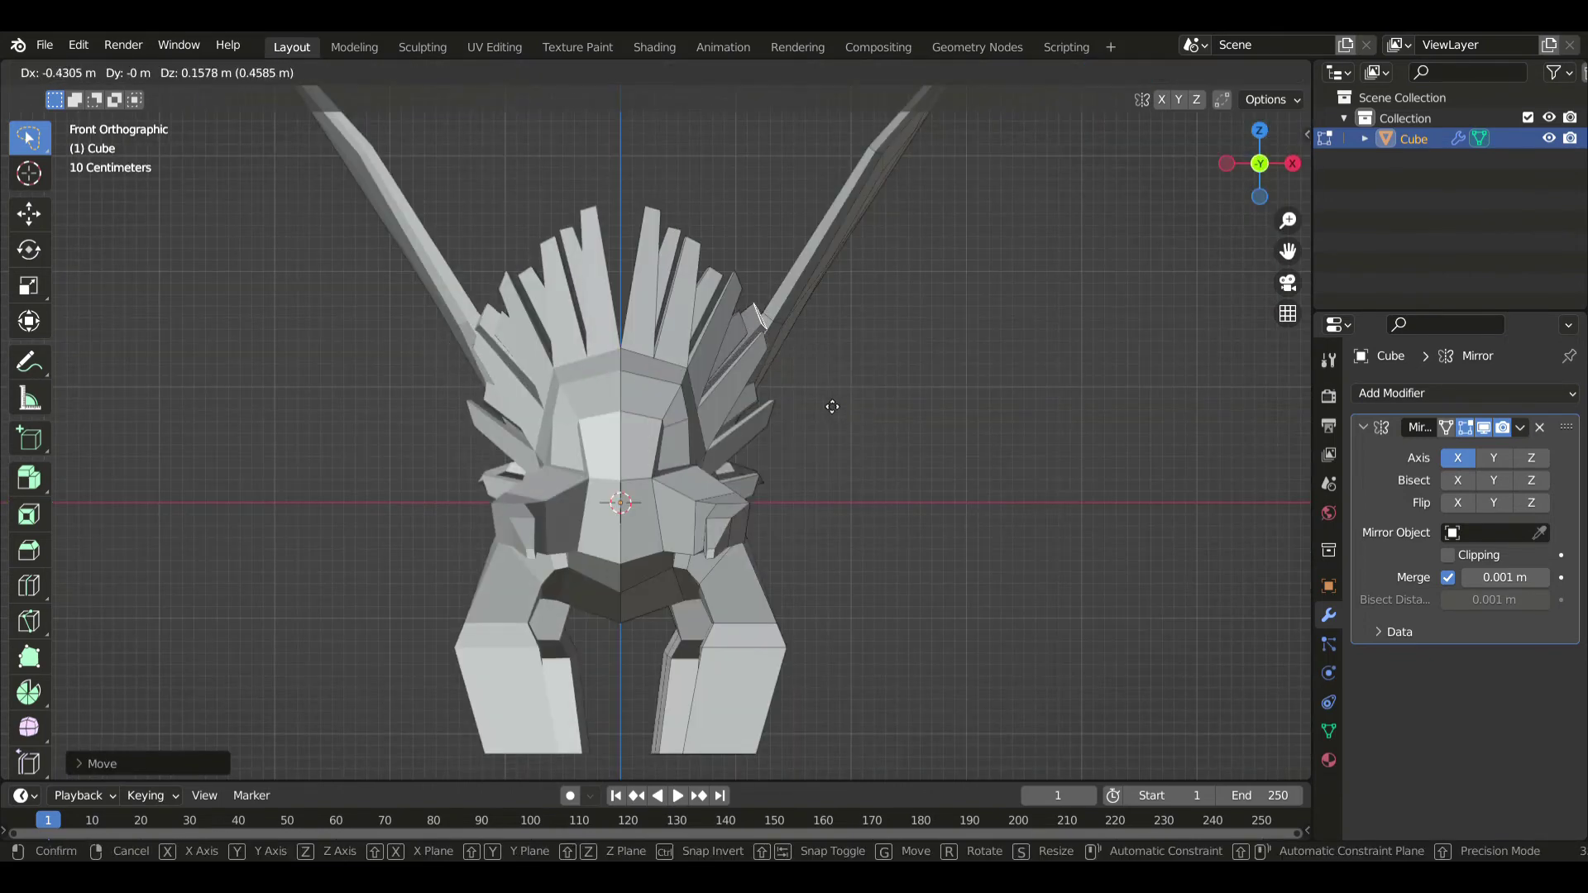
pyautogui.click(794, 400)
pyautogui.press('KP_7')
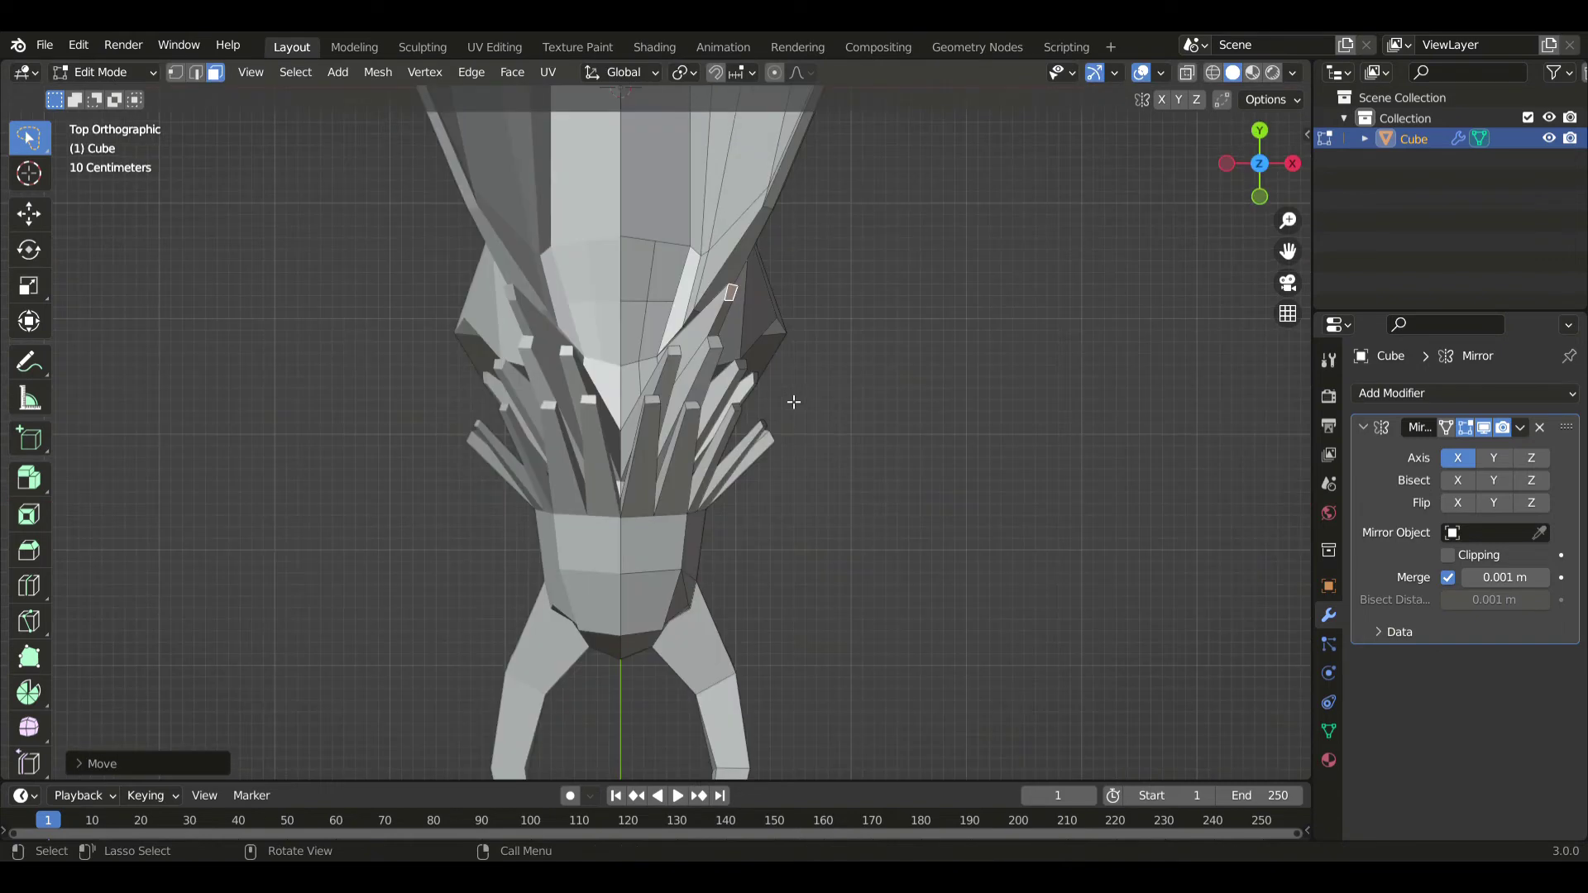
pyautogui.press('g')
pyautogui.click(753, 463)
# - Rotate the side spike's tip in top view, trying the X, Y and Z axes
pyautogui.press('r')
pyautogui.press('x')
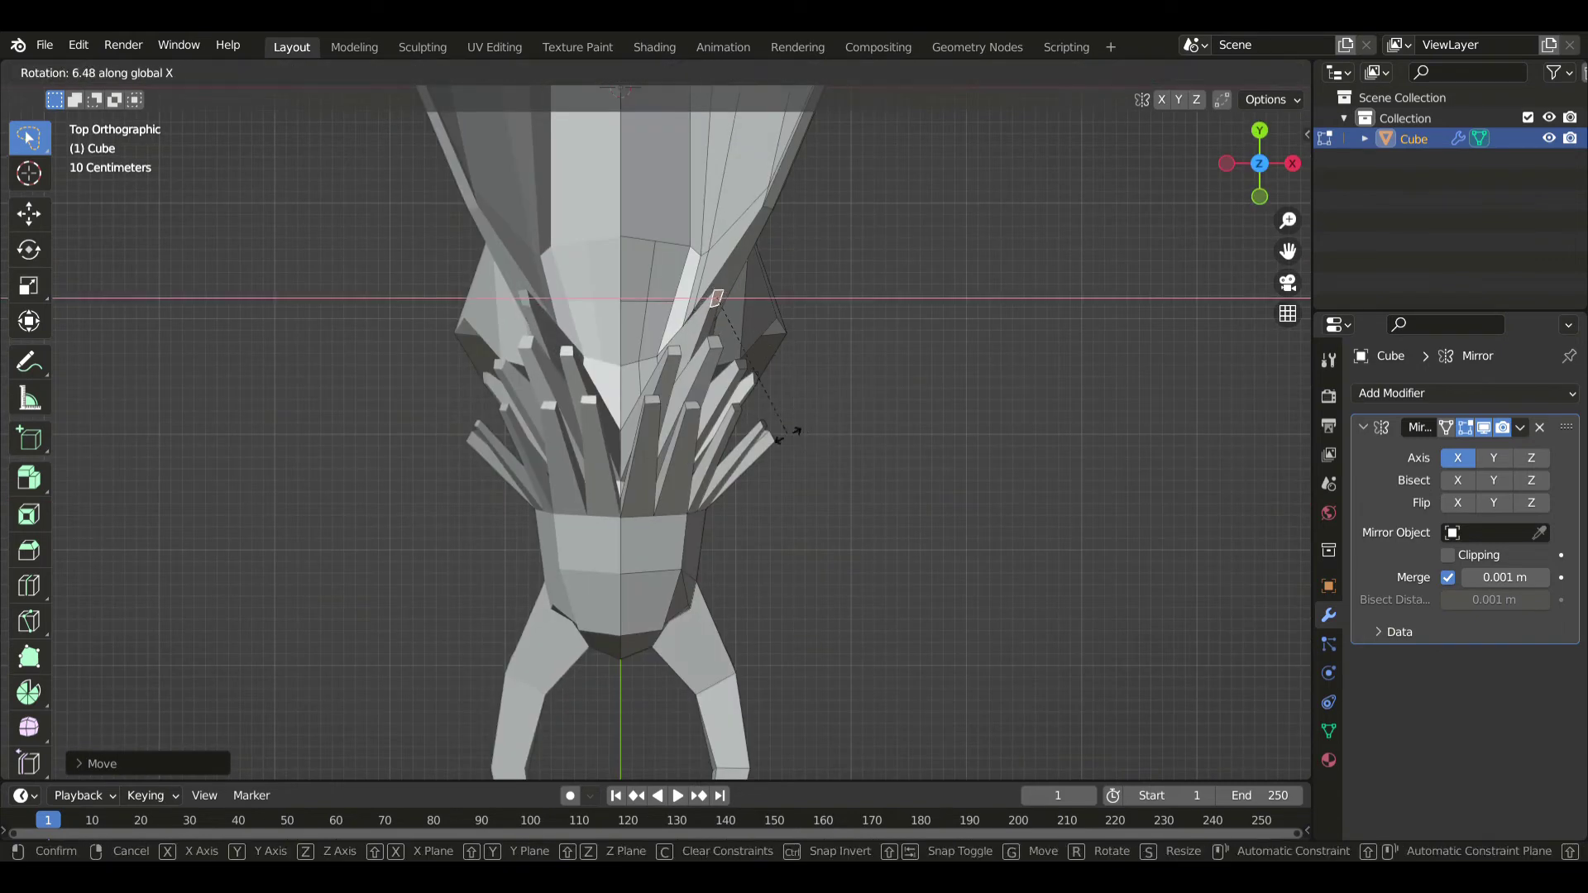
pyautogui.press('y')
pyautogui.press('z')
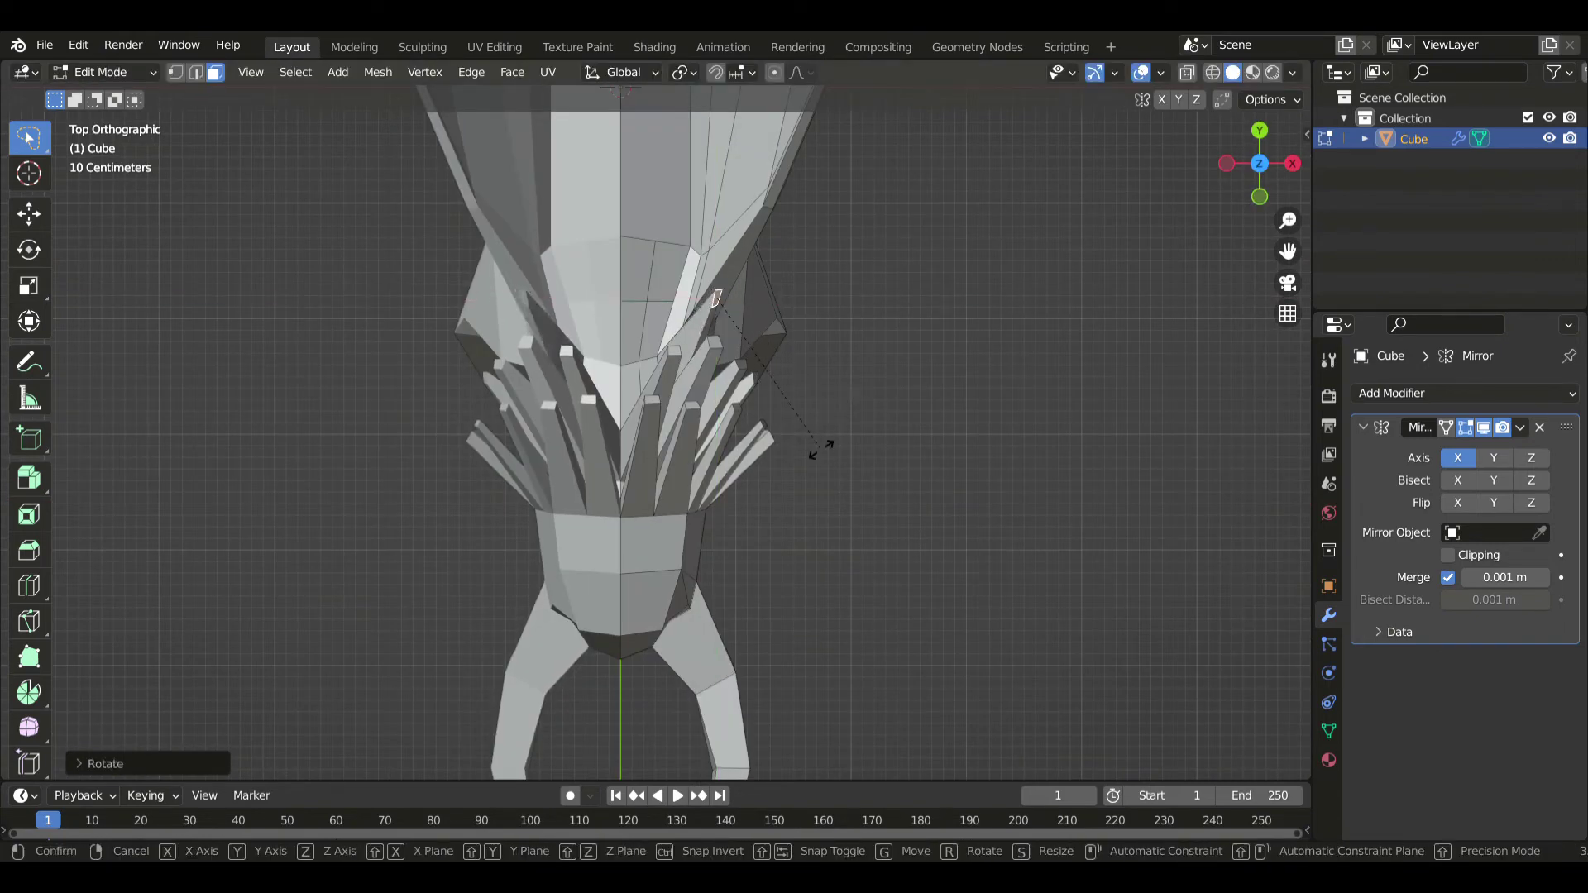
pyautogui.click(861, 389)
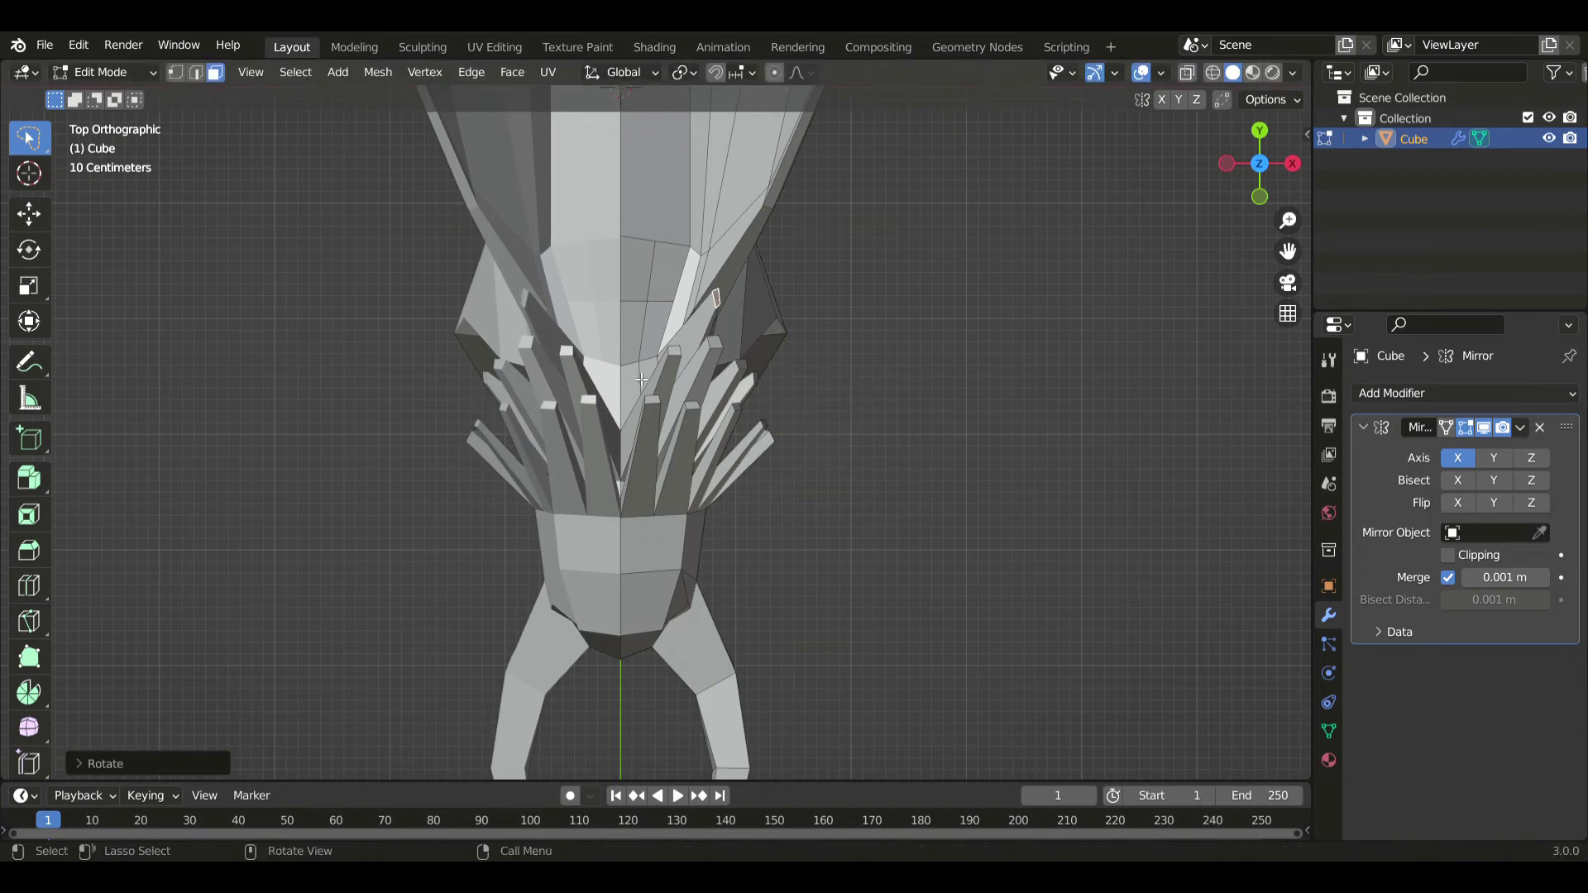
# - Select the upper neck face next to the side spike and extrude it upwards as another spike
pyautogui.click(642, 380)
pyautogui.moveTo(642, 380); pyautogui.dragTo(236, 269, button='middle')
pyautogui.moveTo(695, 451); pyautogui.dragTo(844, 475, button='middle')
pyautogui.press('e')
pyautogui.click(870, 394)
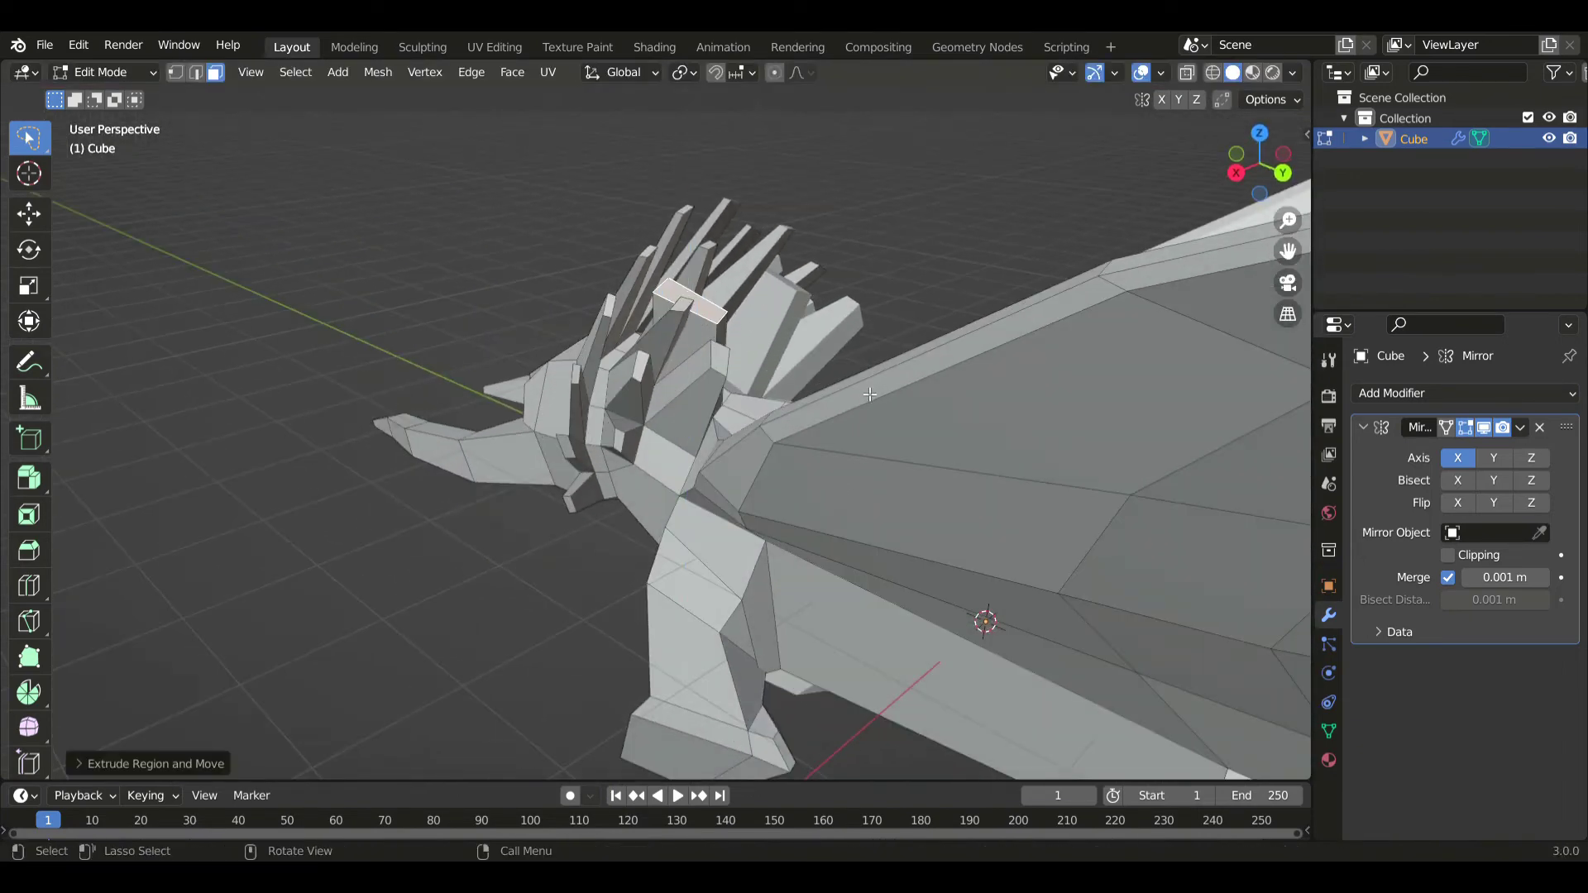
# - In side view, narrow the upper neck spike's tip and move it back towards the wings
pyautogui.press('KP_3')
pyautogui.press('r')
pyautogui.press('y')
pyautogui.click(860, 331)
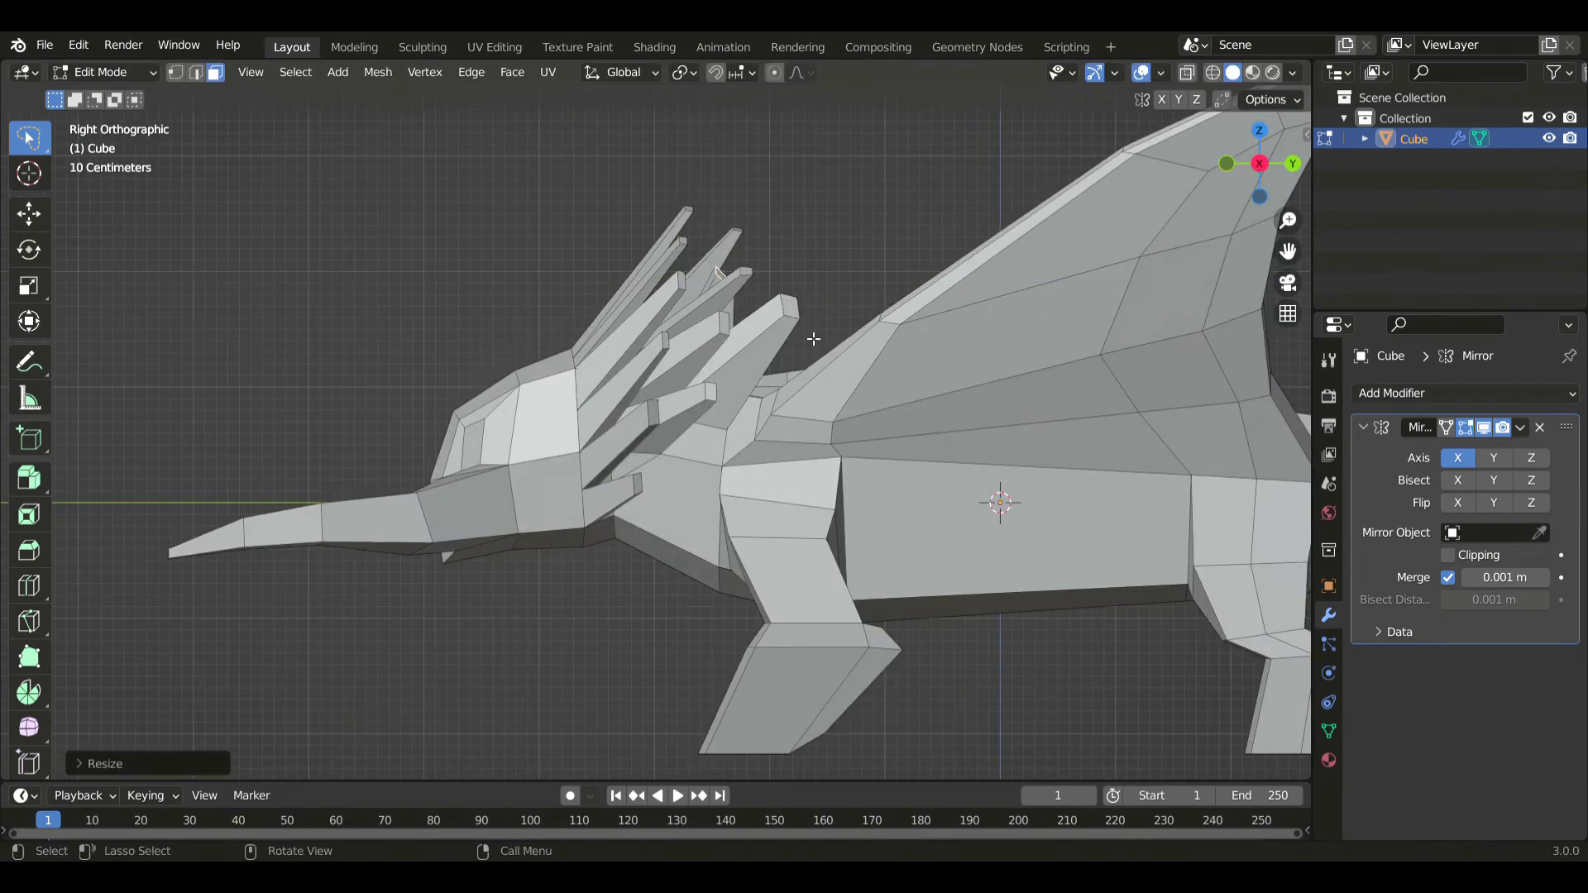
pyautogui.press('g')
pyautogui.click(937, 327)
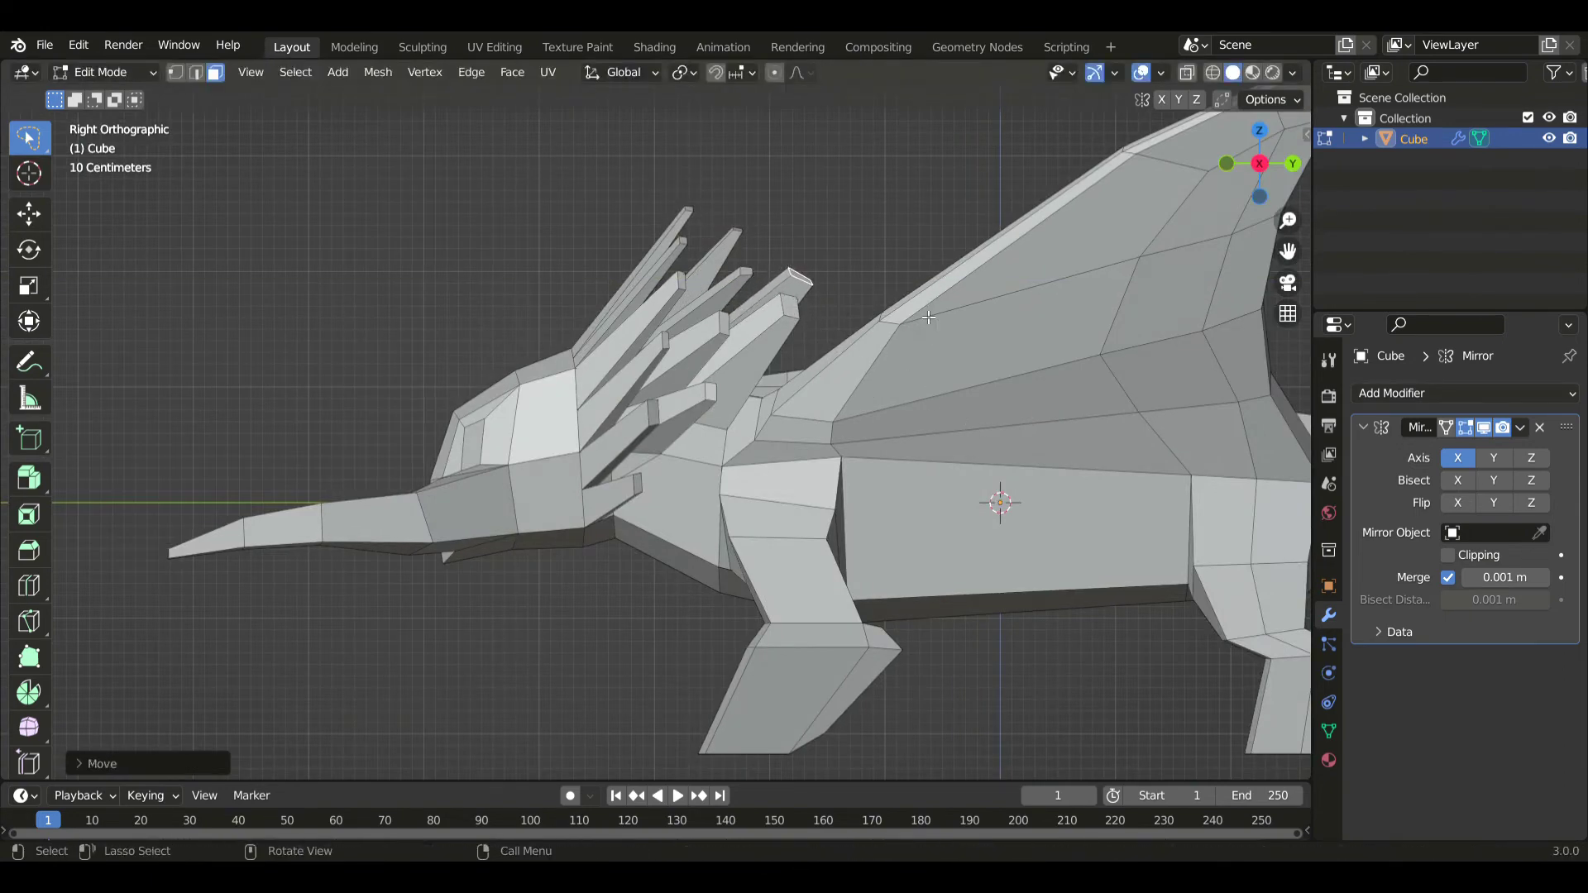
# - Shift the upper neck spike's tip along X in top view, shrink it, and adjust its position from the front
pyautogui.press('KP_7')
pyautogui.press('g')
pyautogui.press('x')
pyautogui.click(930, 369)
pyautogui.press('s')
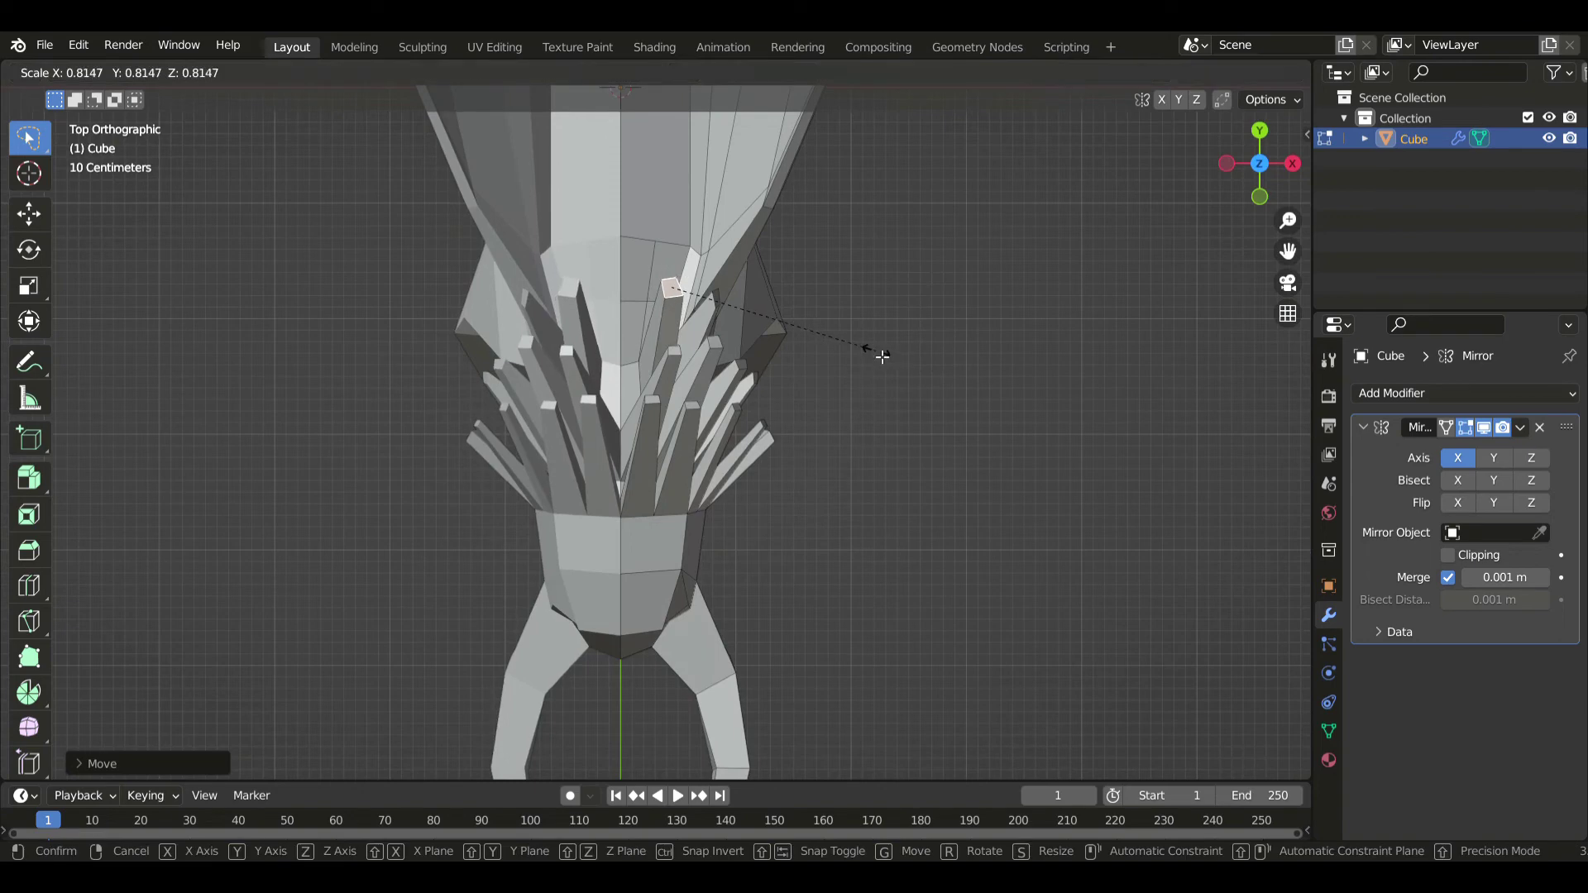
pyautogui.click(653, 373)
pyautogui.press('KP_1')
pyautogui.press('g')
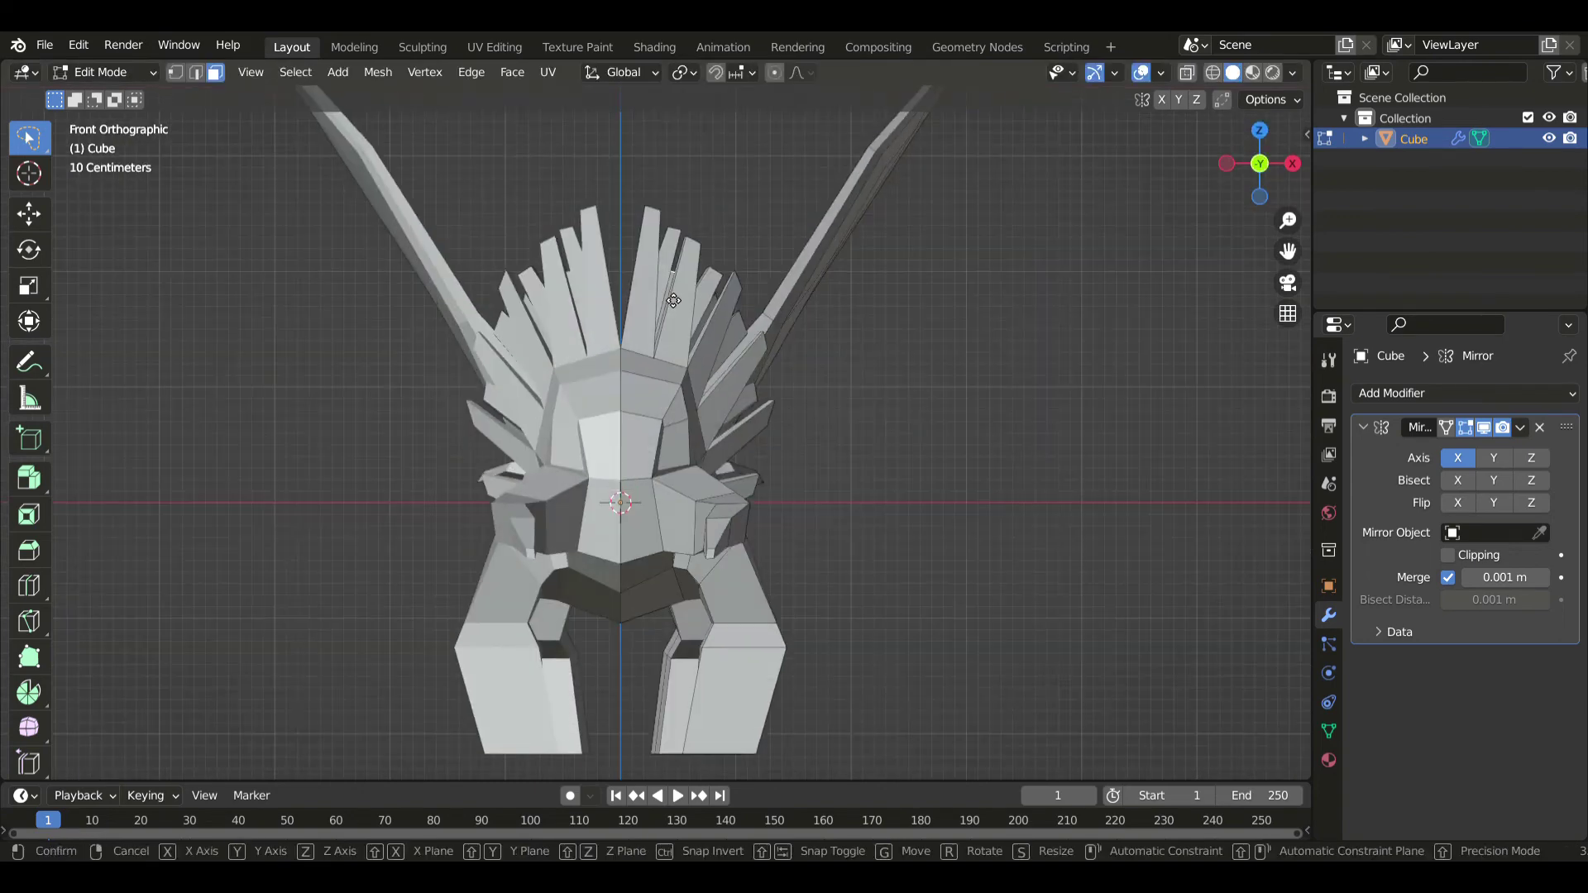
pyautogui.click(727, 317)
# - Extrude the neck face nearest the centre line into a spike, shrink its tip, and move it back
pyautogui.press('KP_3')
pyautogui.moveTo(727, 317); pyautogui.dragTo(778, 426, button='middle')
pyautogui.press('e')
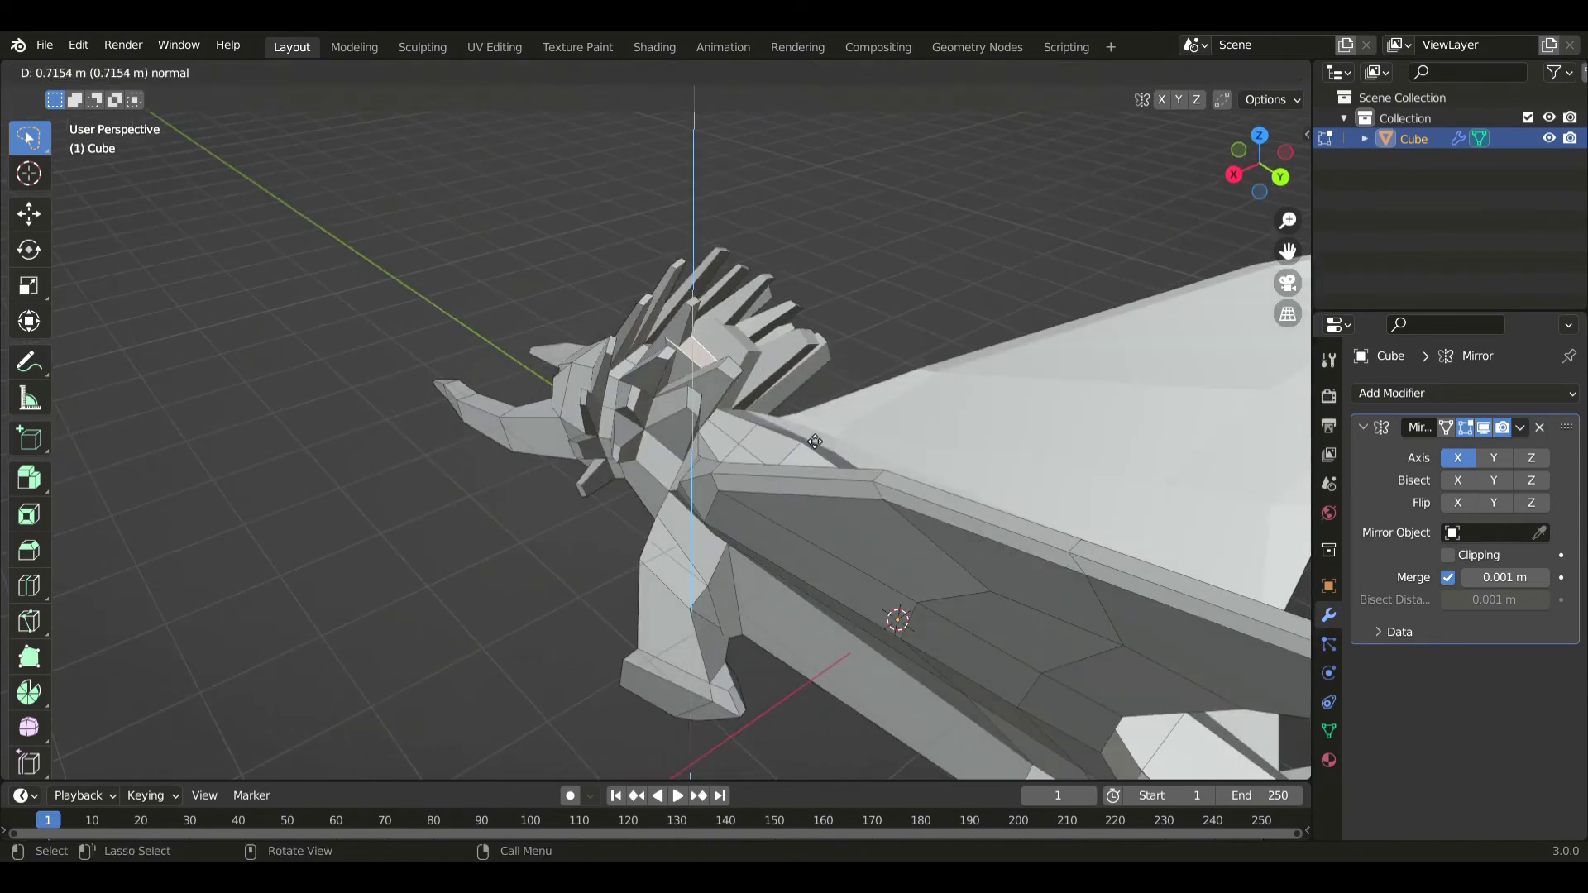
pyautogui.click(908, 494)
pyautogui.press('s')
pyautogui.click(801, 436)
pyautogui.press('g')
pyautogui.click(856, 462)
# - Reposition the centre neck spike's tip in top view and in side view to match the neighbouring spikes
pyautogui.press('KP_7')
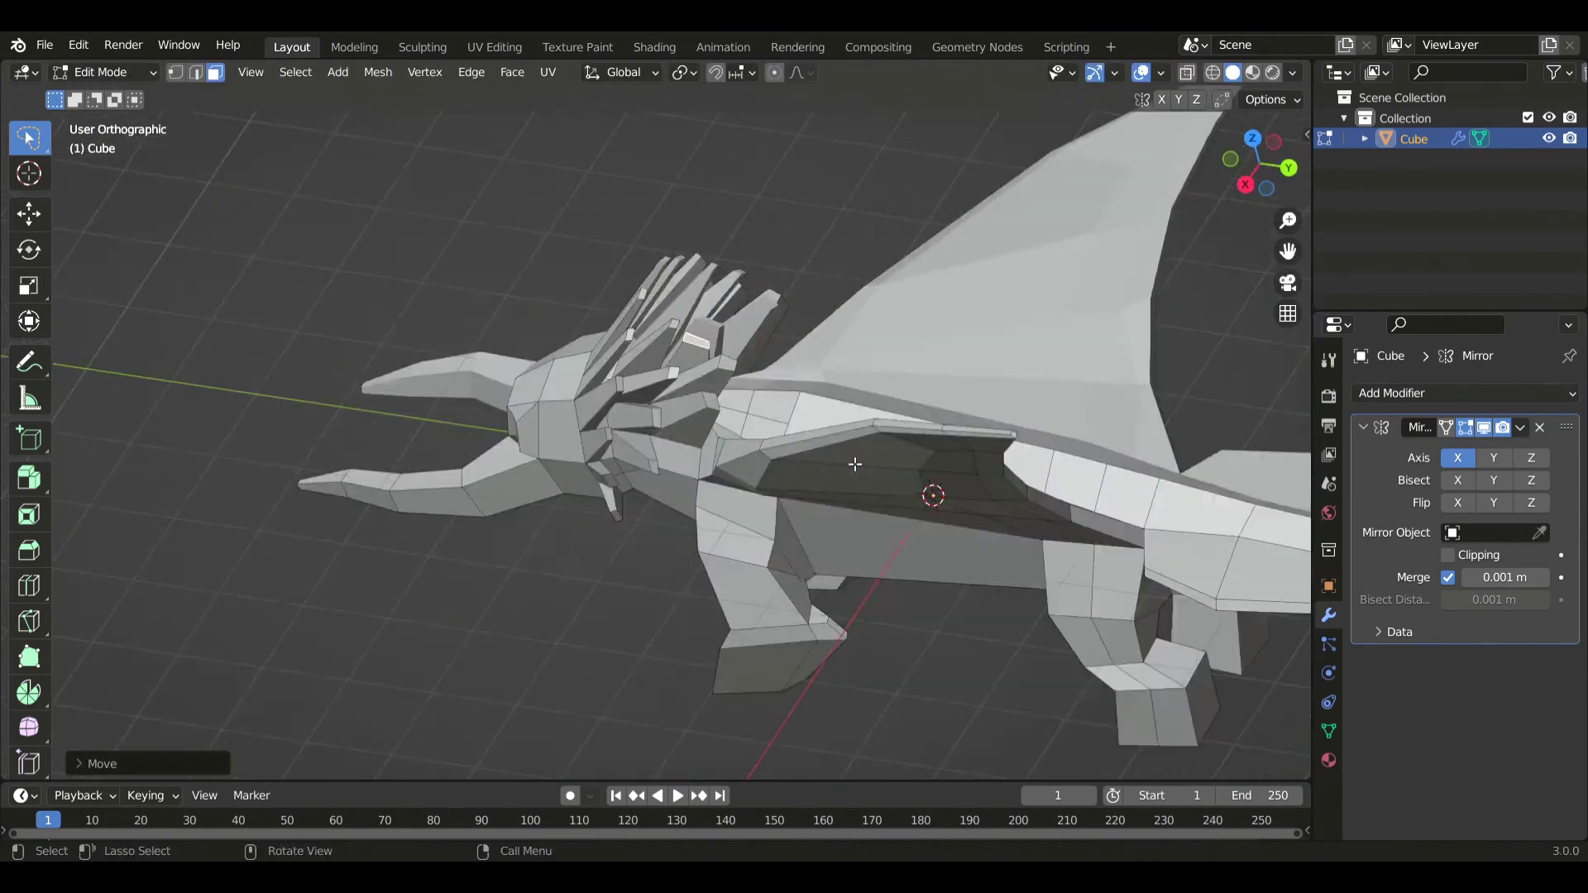
pyautogui.press('g')
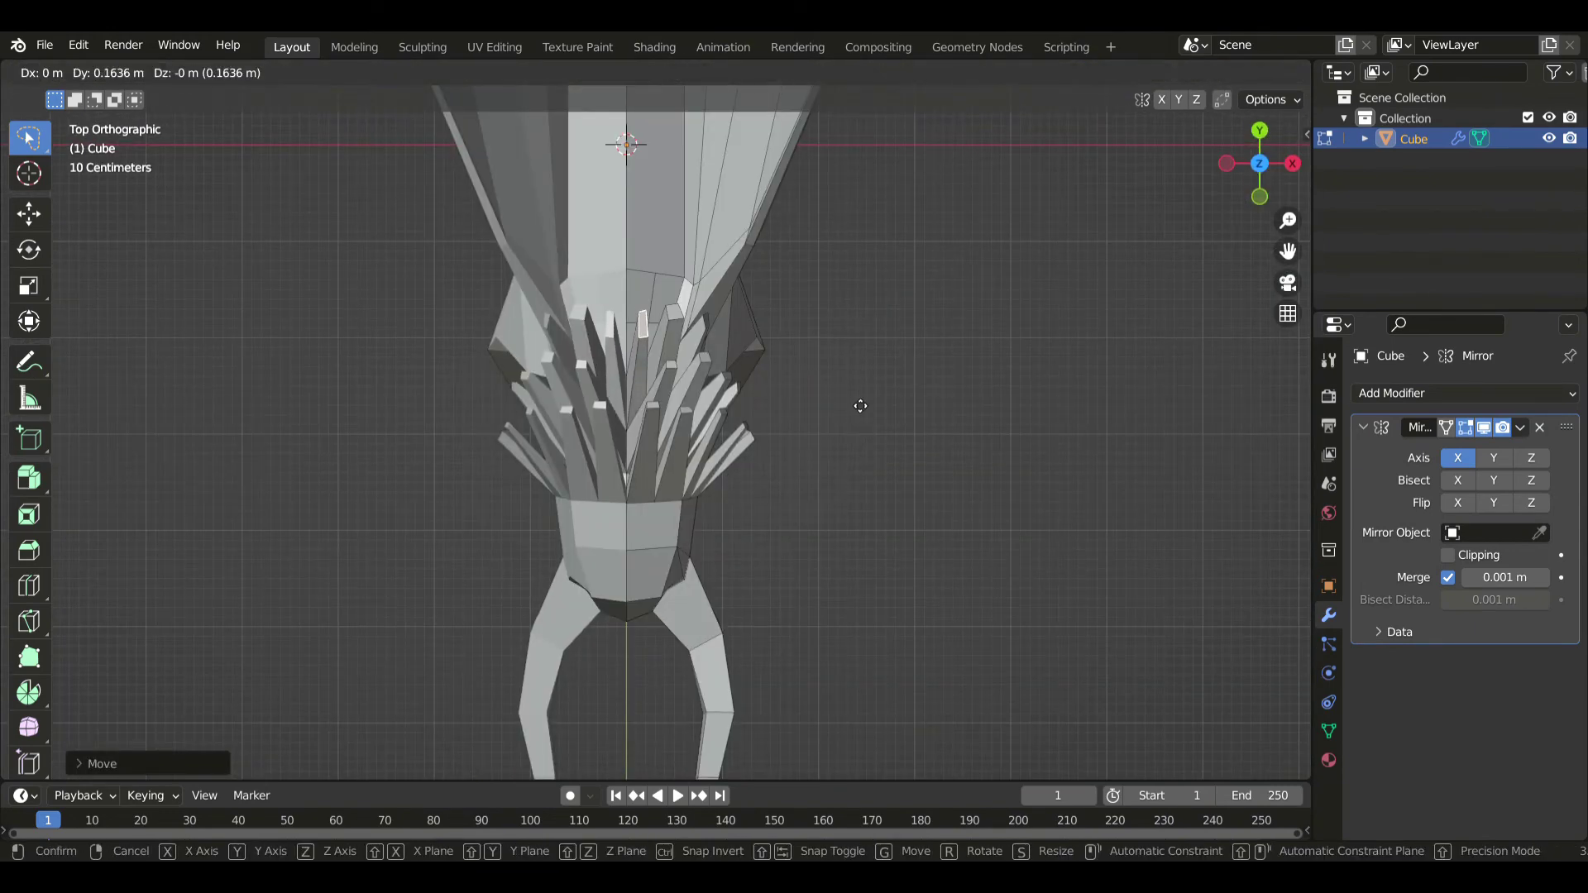
pyautogui.click(866, 356)
pyautogui.press('KP_3')
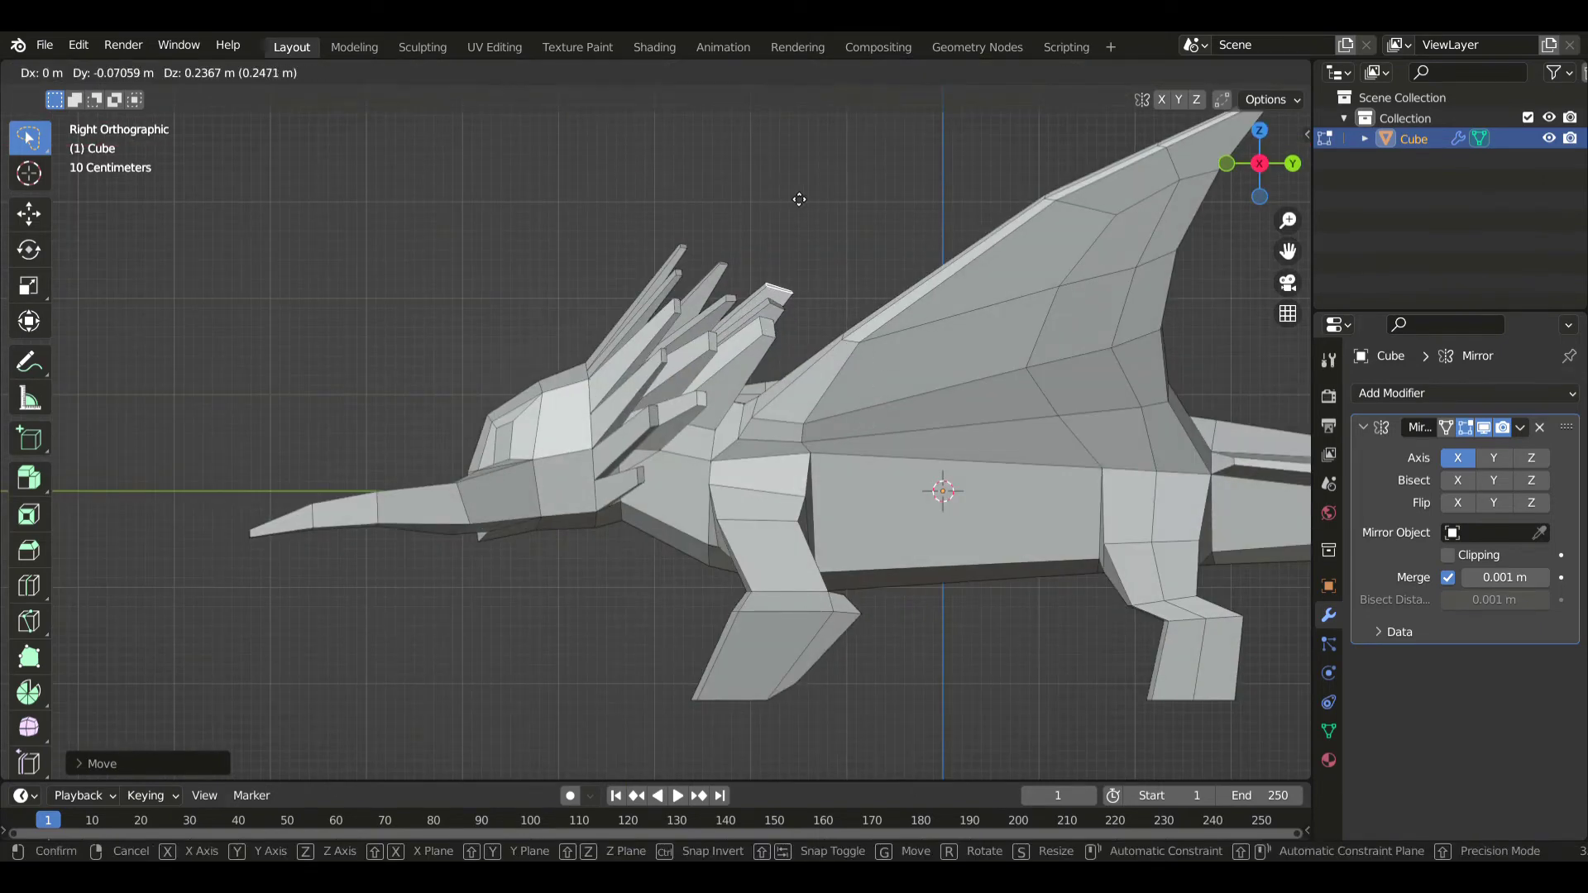
pyautogui.click(627, 262)
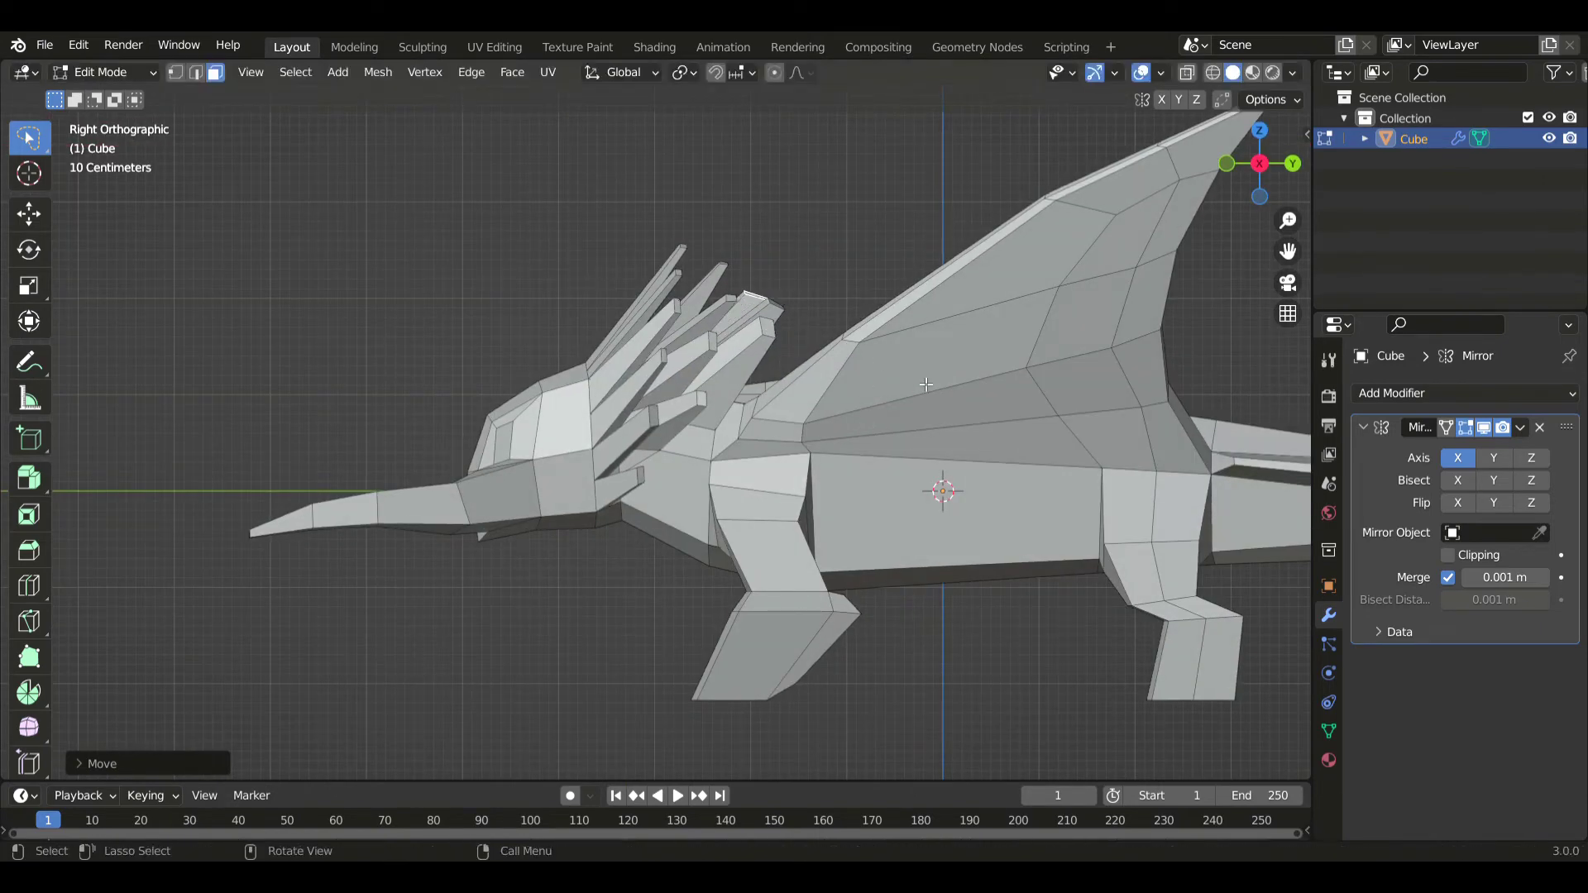
# - Rotate the centre spike's tip and scale it along Y in side view, and shift it along X from the top
pyautogui.press('r')
pyautogui.click(924, 382)
pyautogui.press('s')
pyautogui.press('y')
pyautogui.click(882, 372)
pyautogui.press('KP_7')
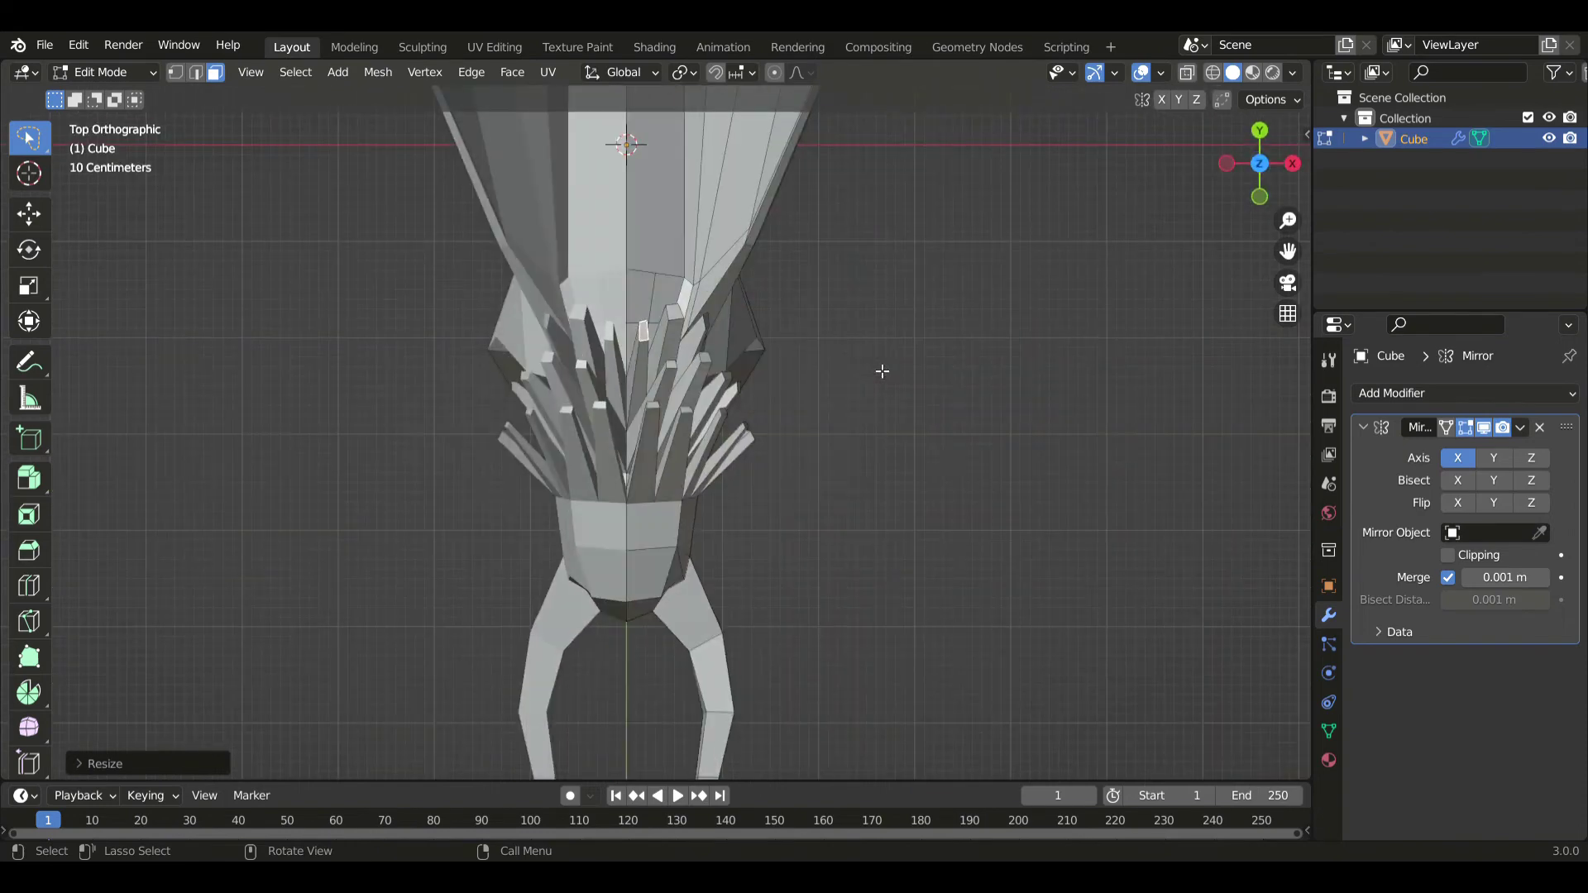
pyautogui.press('g')
pyautogui.press('x')
pyautogui.click(879, 372)
# - Shrink the tip of the neighbouring upper neck spike and raise the centre spike's tip in side view
pyautogui.moveTo(880, 373); pyautogui.dragTo(646, 316, button='middle')
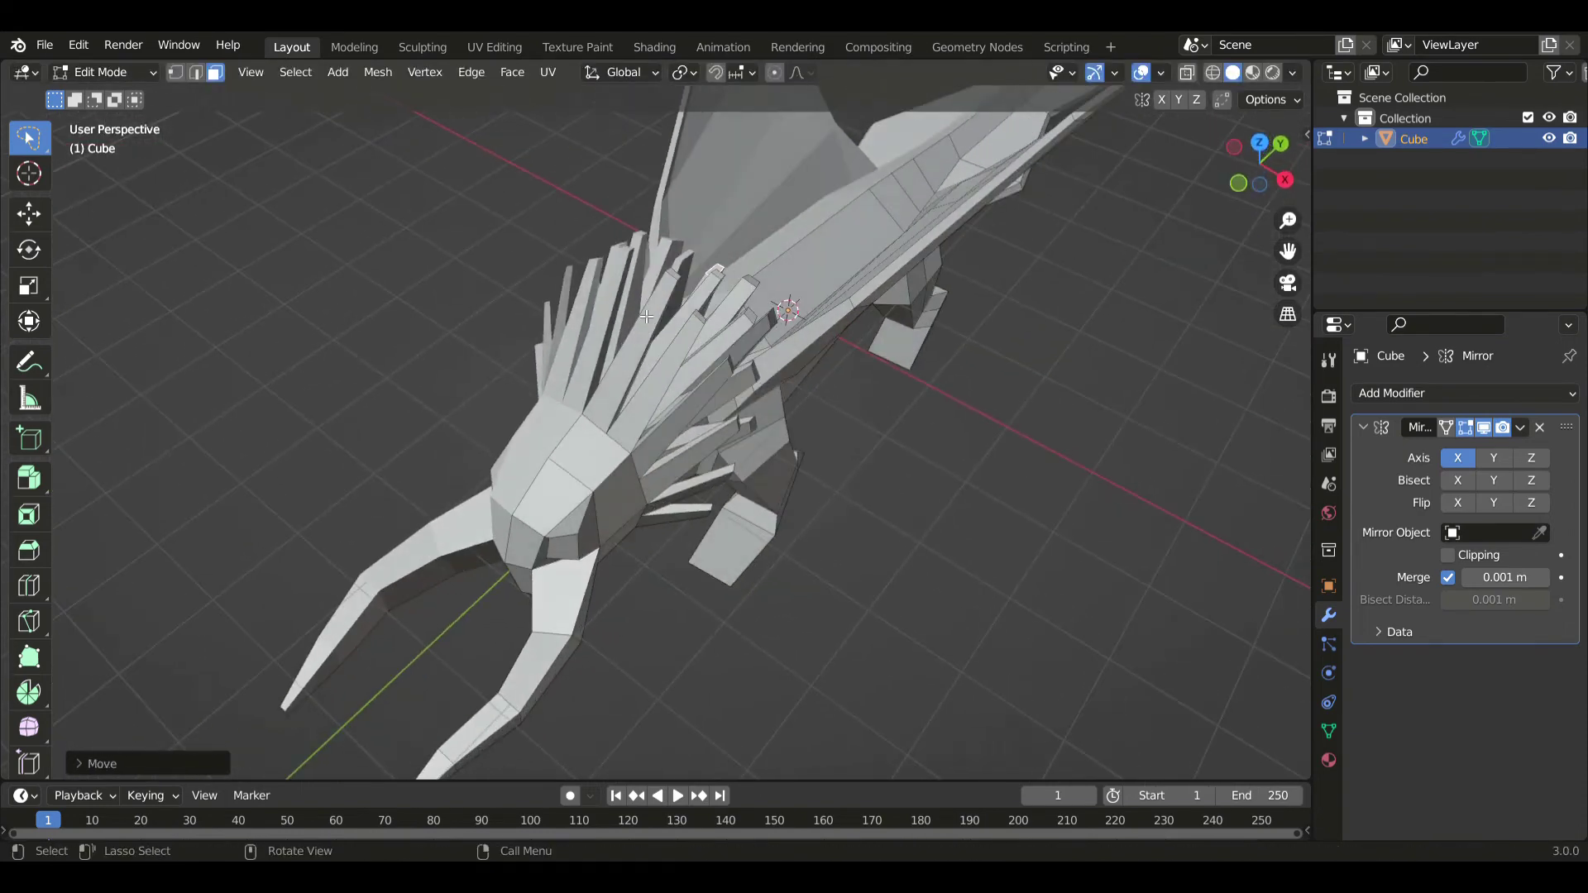
pyautogui.click(757, 287)
pyautogui.press('s')
pyautogui.click(832, 356)
pyautogui.press('KP_3')
pyautogui.press('g')
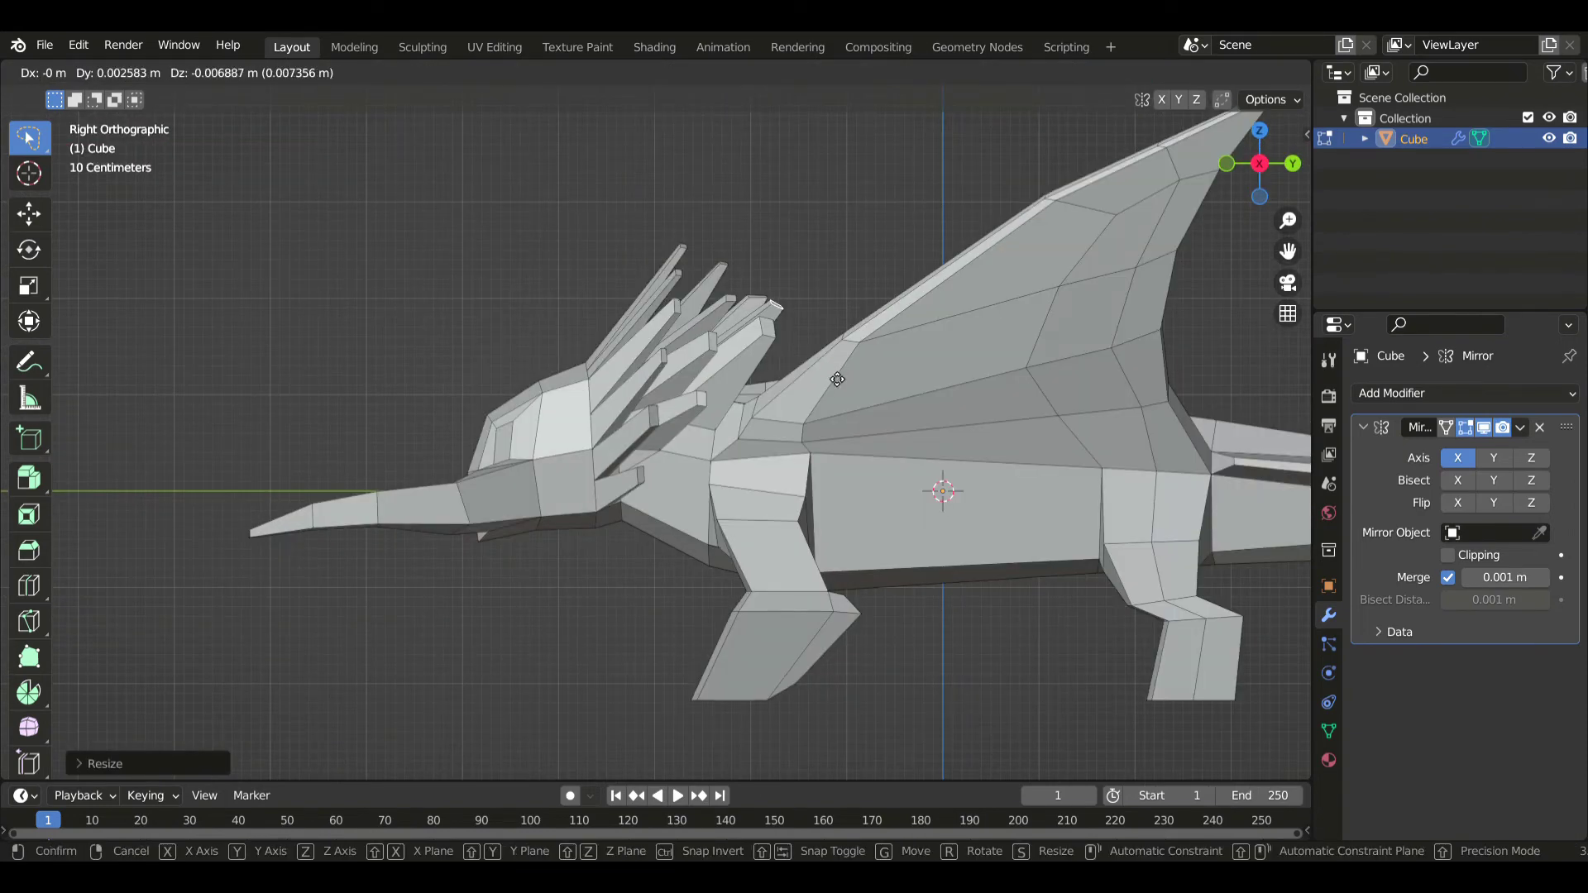
pyautogui.click(762, 328)
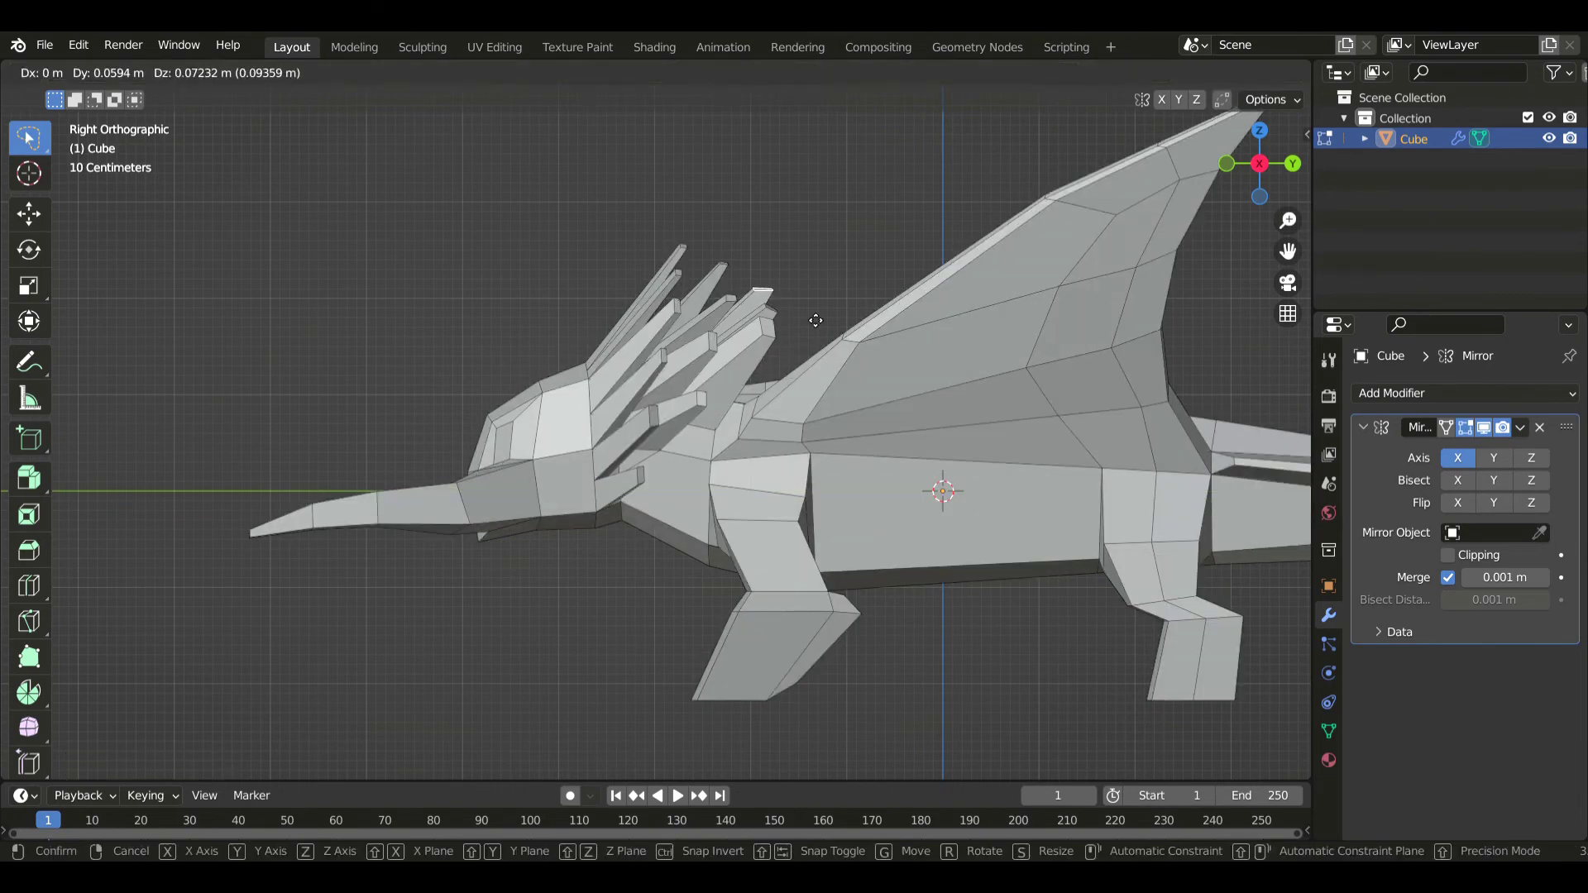
pyautogui.click(816, 320)
# - Extrude the next top face of the neck near the wing base, shrink its end, and move it back along Y
pyautogui.moveTo(816, 320); pyautogui.dragTo(692, 435, button='middle')
pyautogui.moveTo(758, 481); pyautogui.dragTo(759, 453, button='middle')
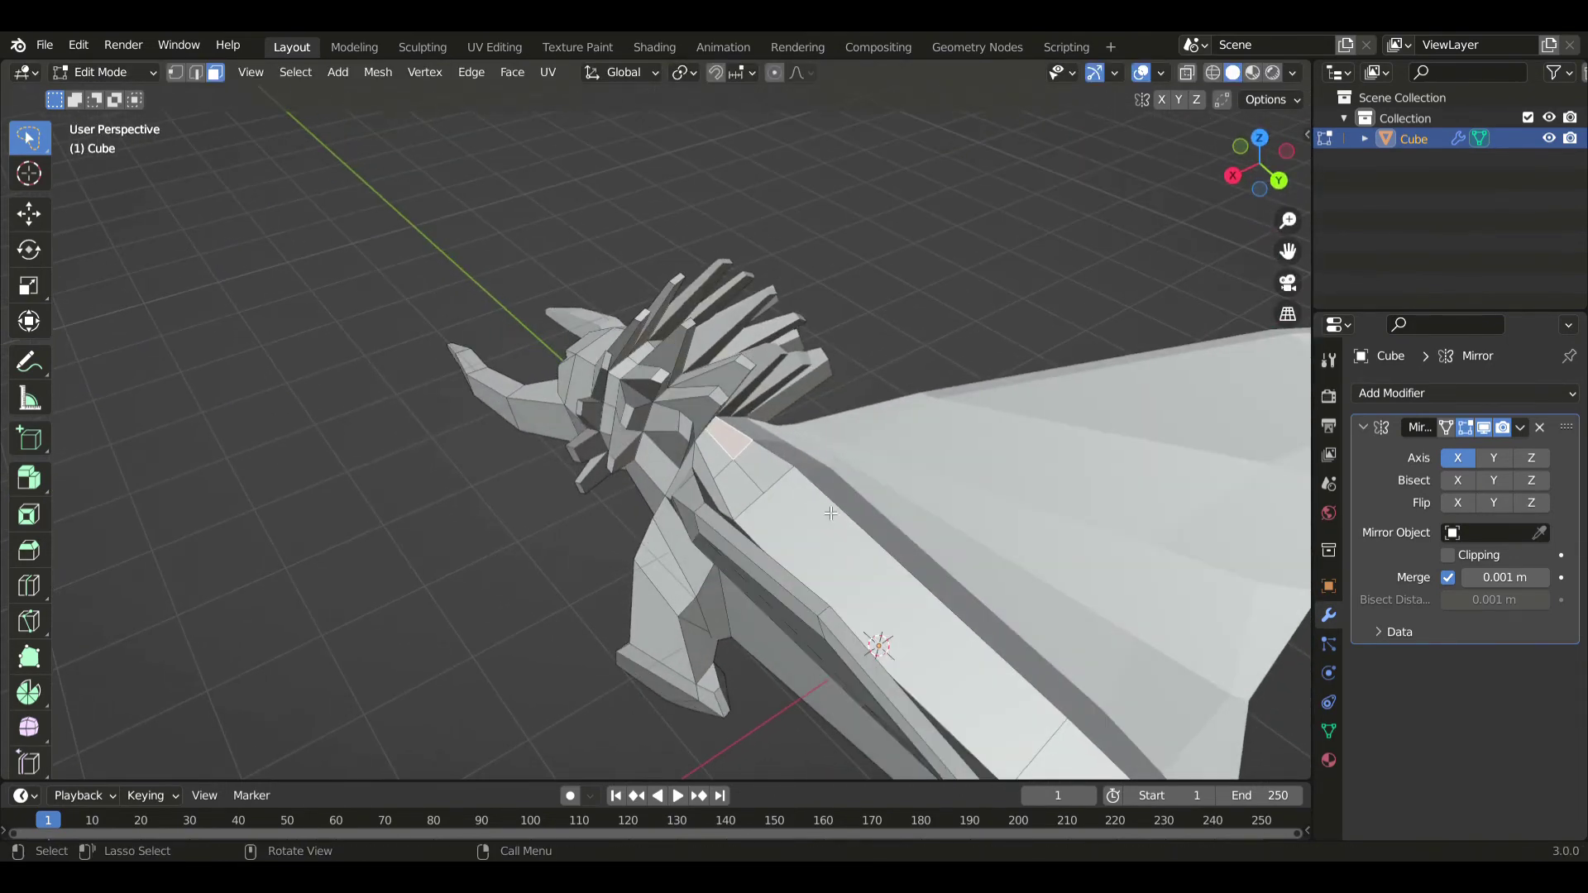
pyautogui.press('e')
pyautogui.click(884, 493)
pyautogui.press('s')
pyautogui.click(826, 473)
pyautogui.press('g')
pyautogui.press('y')
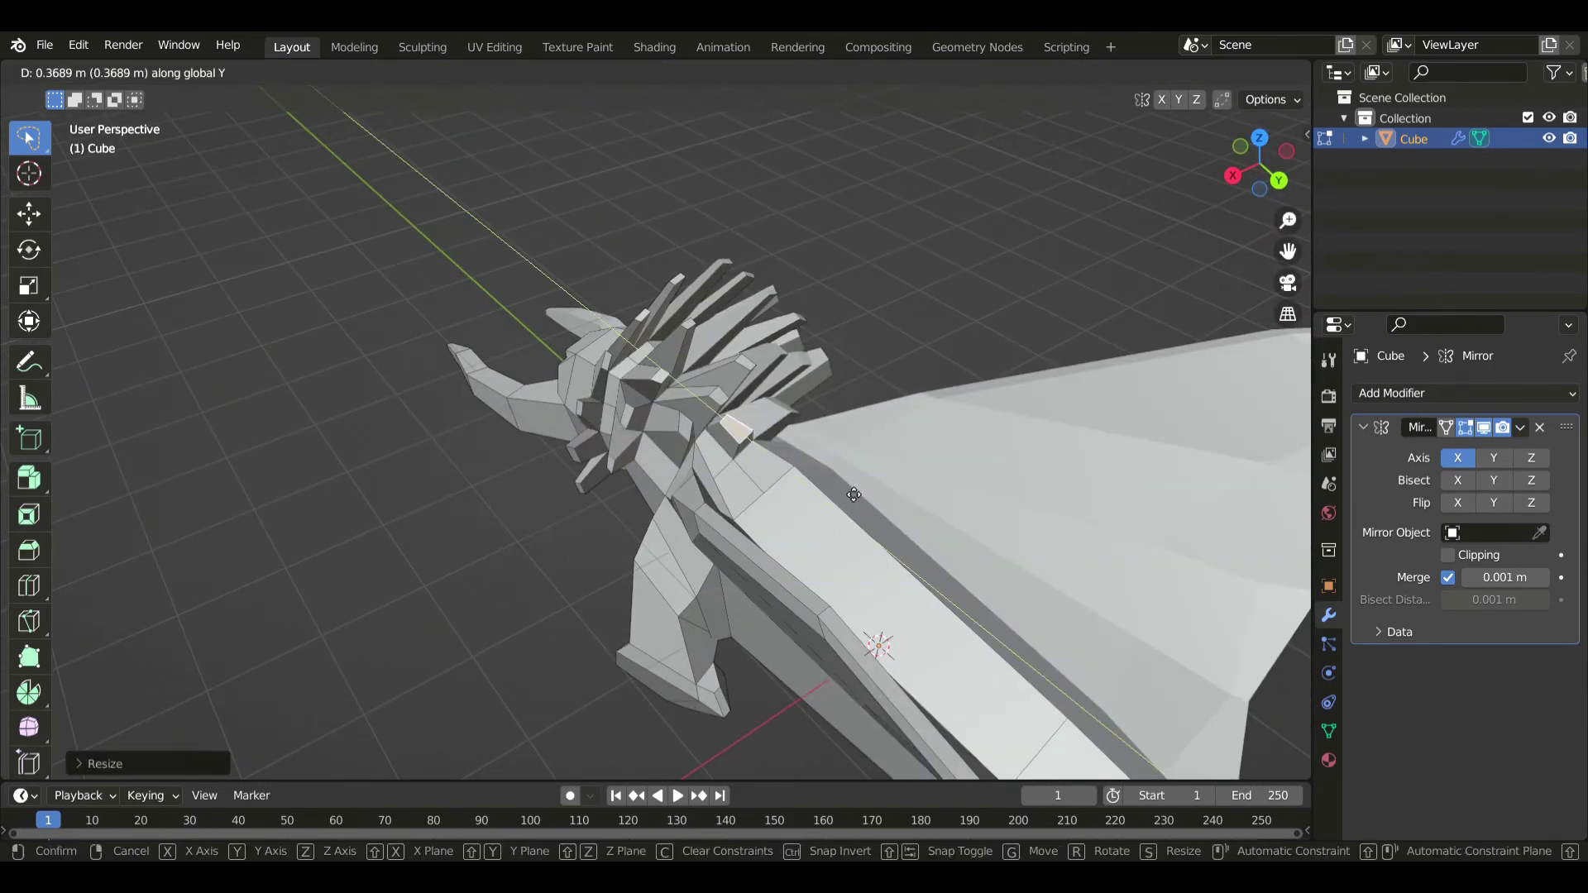
pyautogui.click(858, 495)
# - In side view, reposition the new rear spike's tip, narrow it along Y, and rotate it
pyautogui.press('KP_3')
pyautogui.press('g')
pyautogui.press('s')
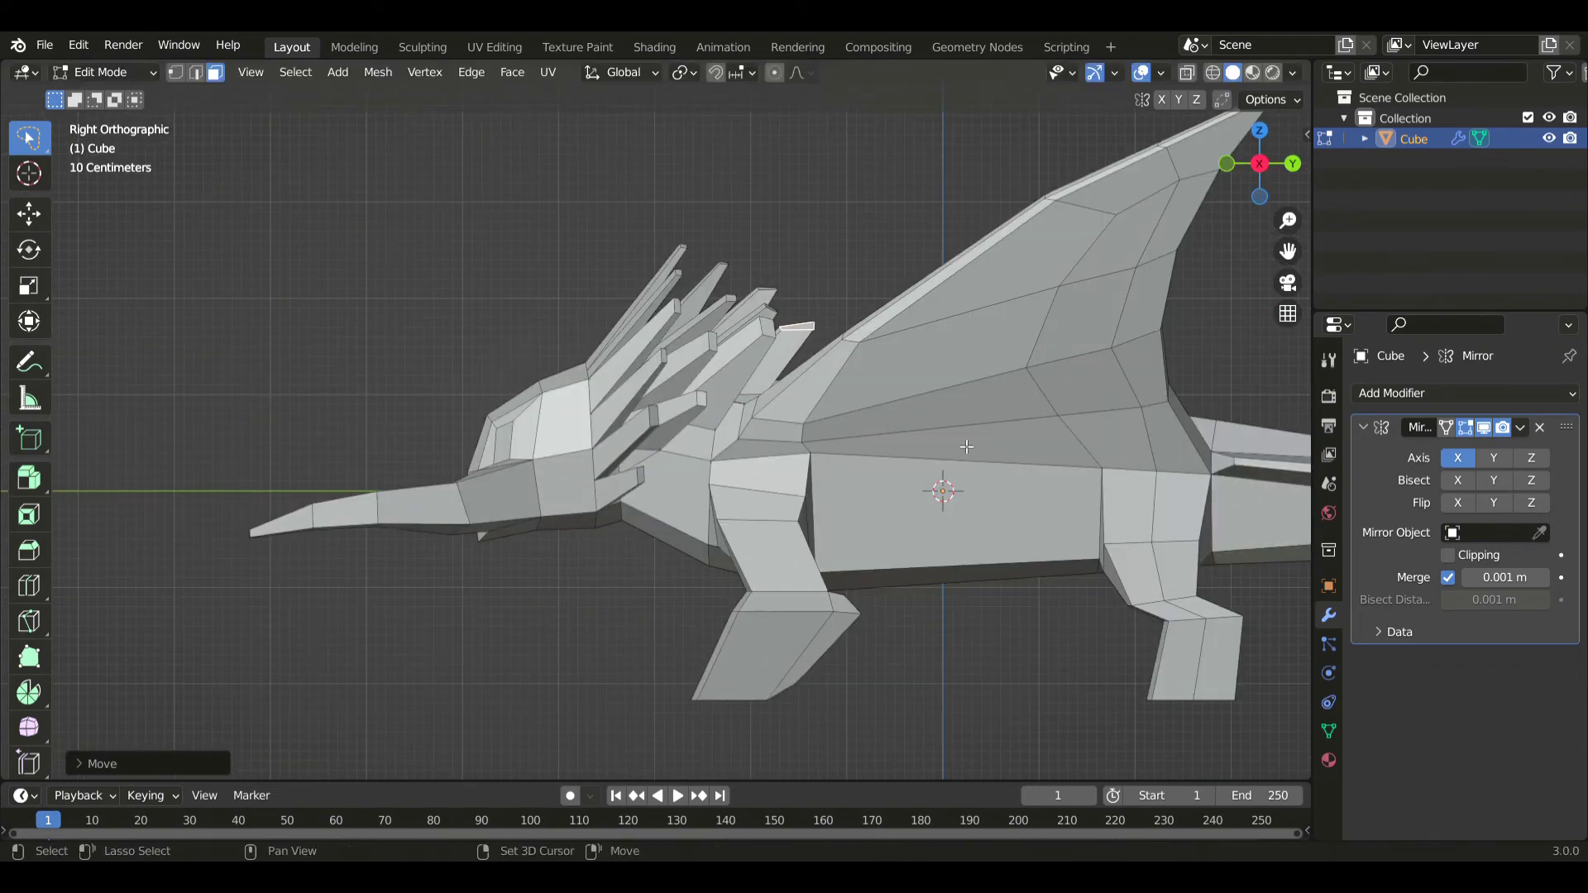
pyautogui.press('y')
pyautogui.click(909, 408)
pyautogui.press('r')
pyautogui.click(911, 427)
# - Shift the rear spike's tip along X to spread it away from the mirror centre line
pyautogui.moveTo(909, 427); pyautogui.dragTo(831, 517, button='middle')
pyautogui.press('g')
pyautogui.press('x')
pyautogui.click(707, 509)
# - Extrude the adjacent face beside the rear spike, shrink its end, and move it up and back in side view
pyautogui.press('e')
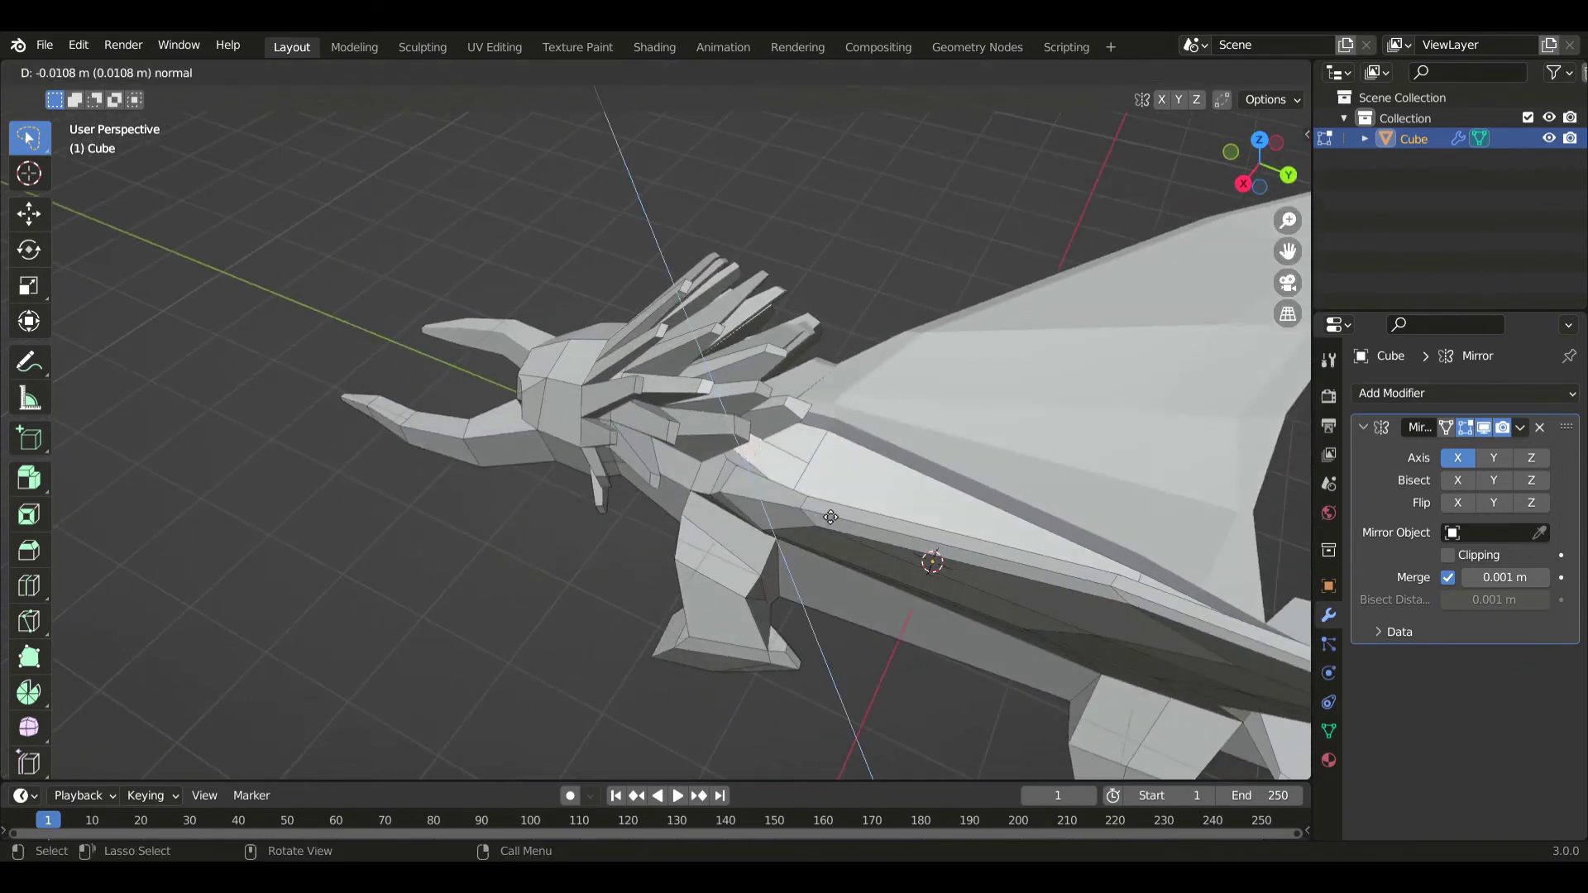
pyautogui.click(851, 477)
pyautogui.press('s')
pyautogui.click(814, 464)
pyautogui.press('KP_3')
pyautogui.press('g')
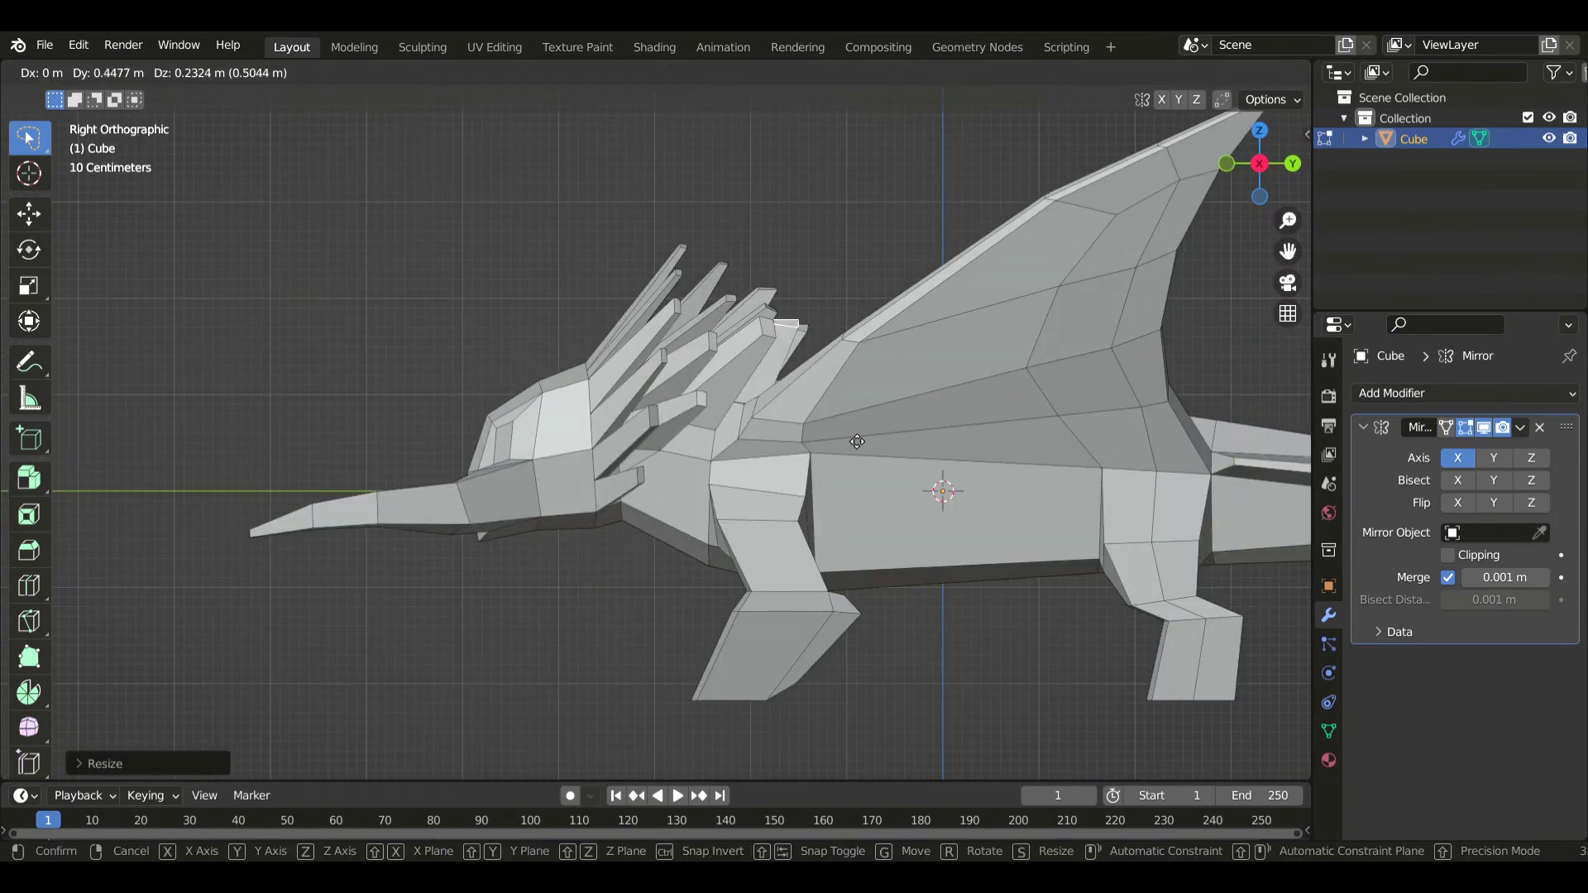
pyautogui.click(781, 688)
# - Scale down the tip of the second rear spike and adjust its length along Y
pyautogui.press('s')
pyautogui.click(877, 529)
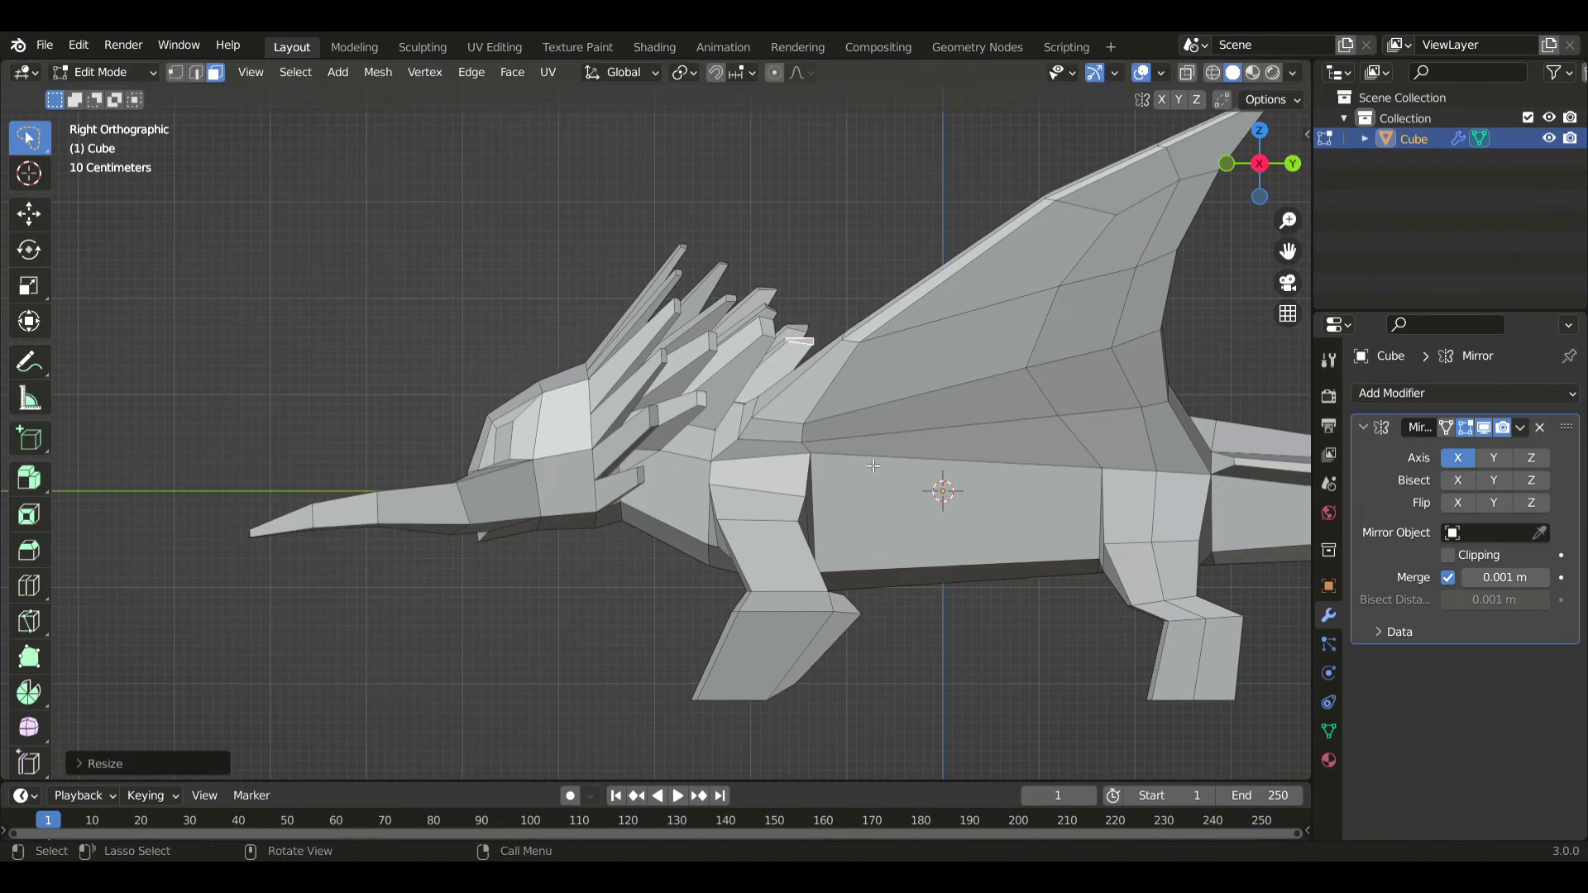
pyautogui.press('s')
pyautogui.press('y')
pyautogui.click(905, 349)
# - Select the top face further back between the wing bases, extrude it into a spike, move it back, and shrink its tip
pyautogui.moveTo(904, 346); pyautogui.dragTo(764, 488, button='middle')
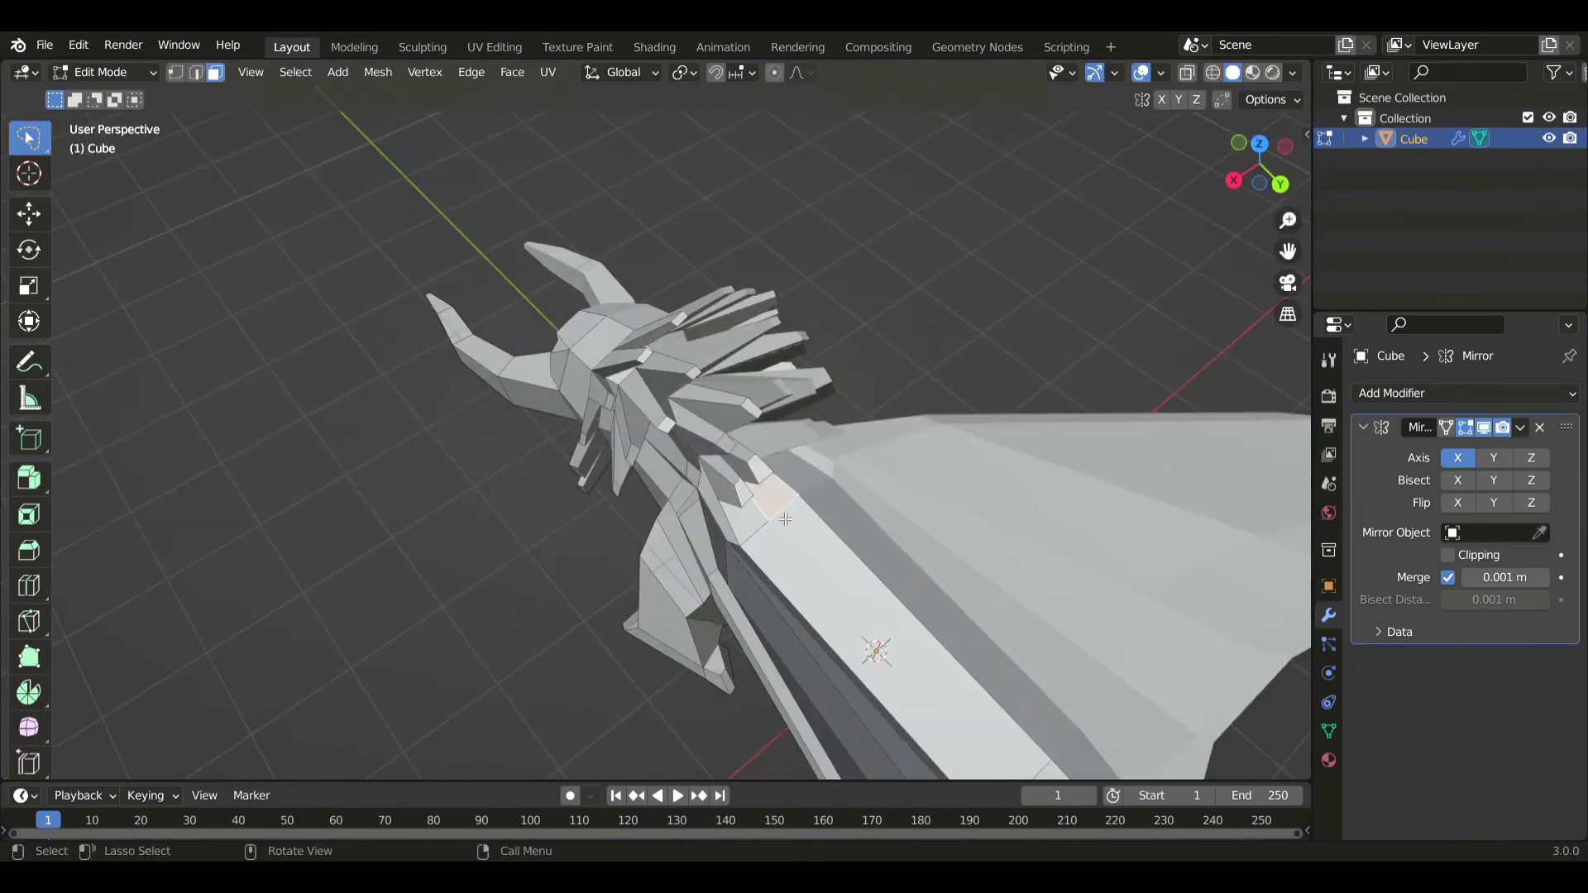
pyautogui.press('KP_3')
pyautogui.press('e')
pyautogui.click(838, 464)
pyautogui.press('g')
pyautogui.click(908, 465)
pyautogui.press('s')
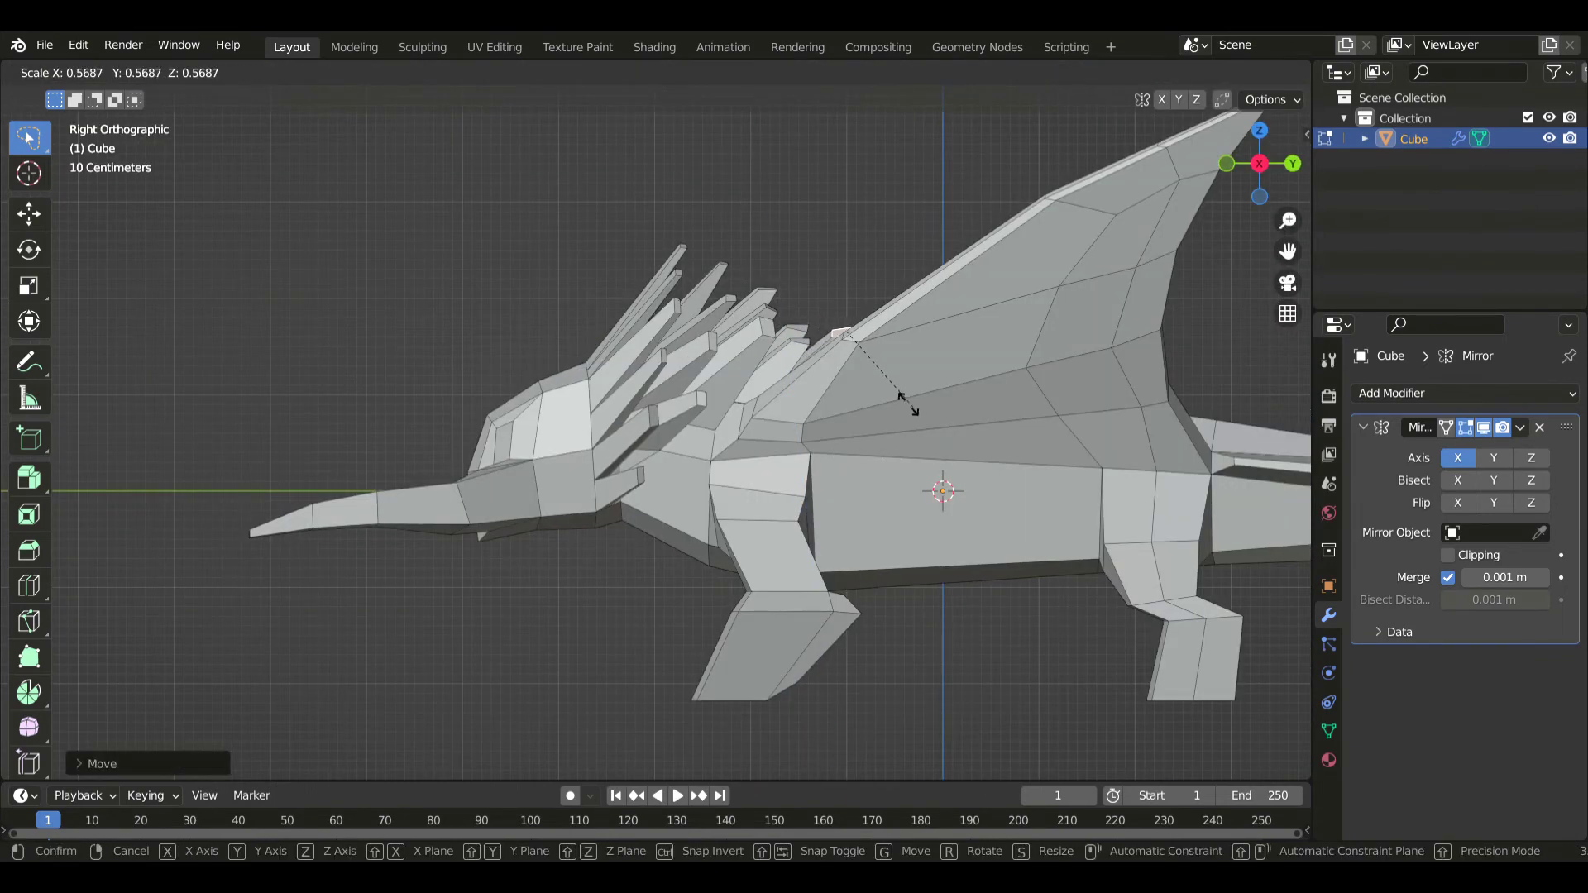
pyautogui.click(902, 400)
# - Shrink the tip of the spike between the wing bases, lower it in side view, and shift it towards the centre in top view
pyautogui.press('g')
pyautogui.press('s')
pyautogui.press('g')
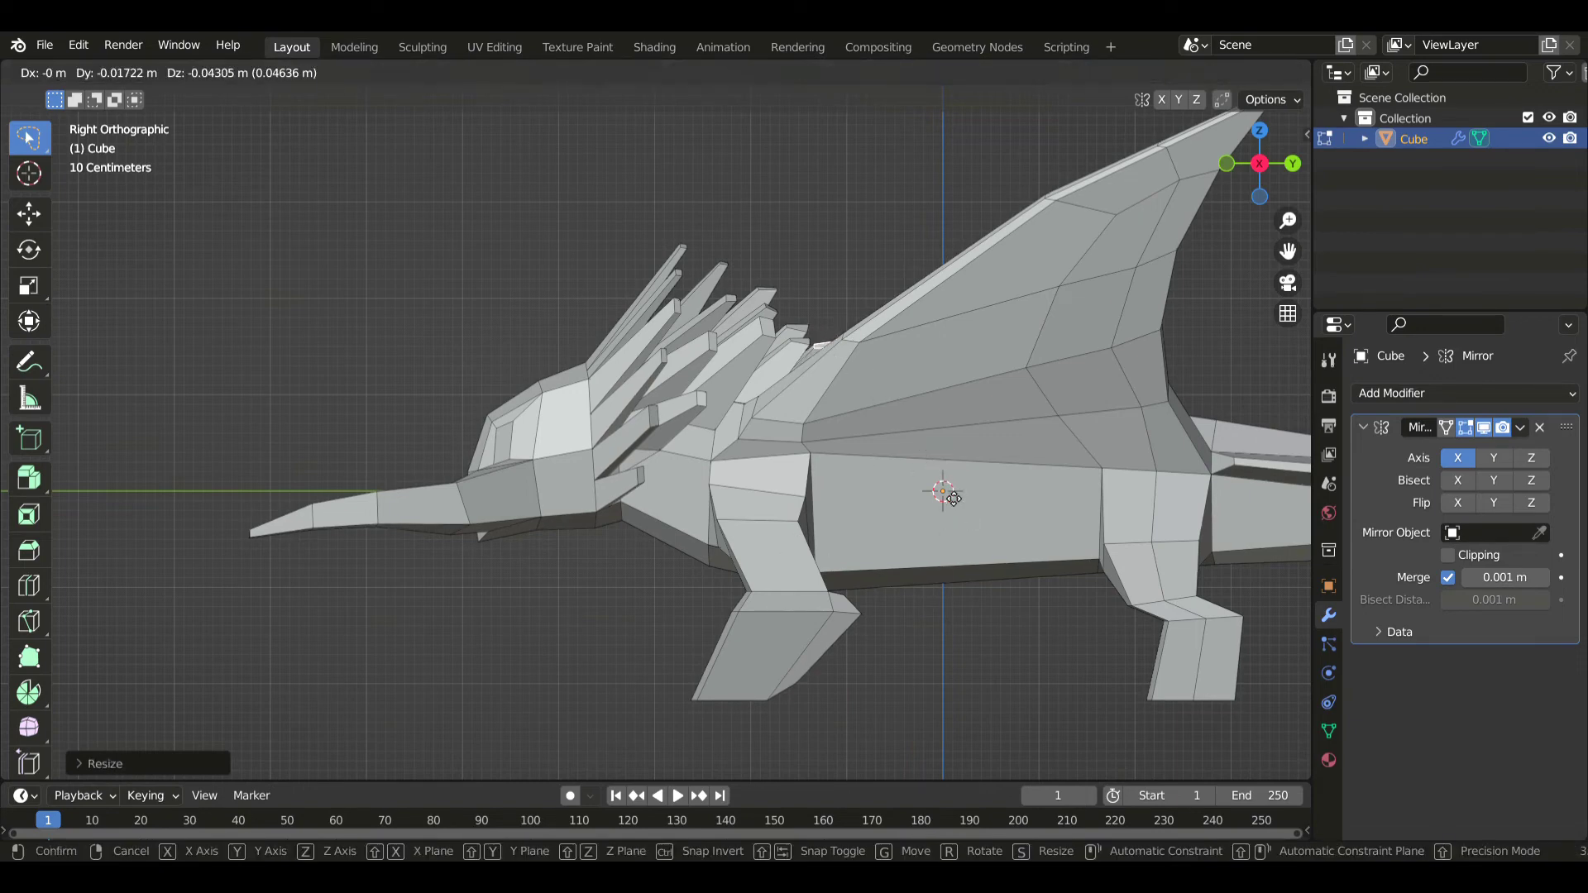
pyautogui.click(954, 498)
pyautogui.press('KP_7')
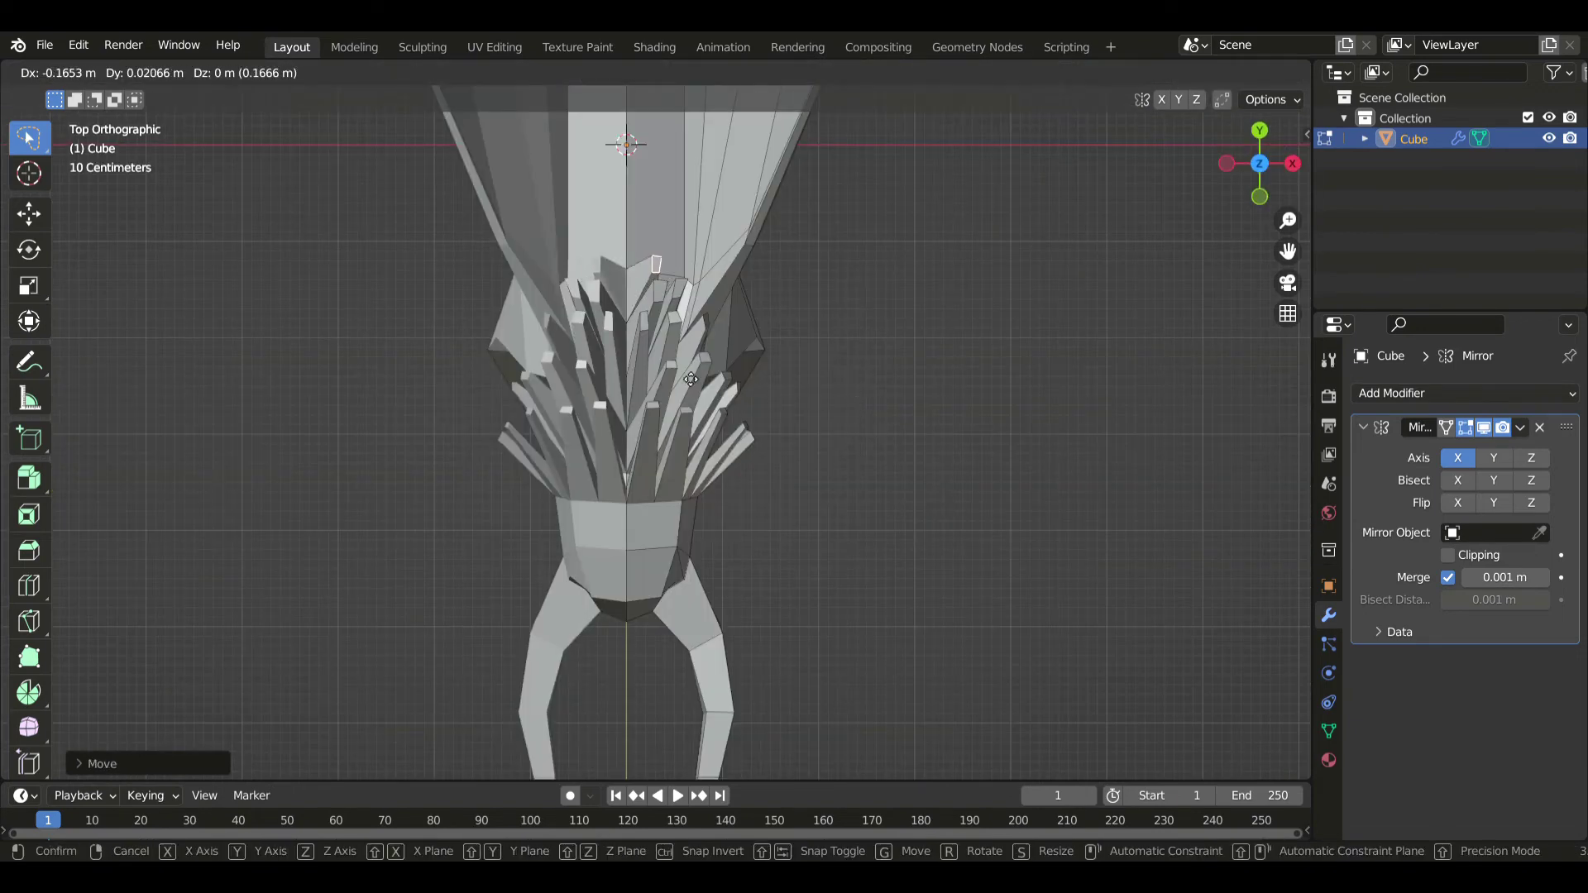
pyautogui.click(690, 378)
# - Reposition the same spike's tip in side view with X-ray on for the adjustment
pyautogui.moveTo(772, 348)
pyautogui.mouseDown(button='middle')
pyautogui.moveTo(596, 248)
pyautogui.moveTo(784, 373)
pyautogui.mouseUp(button='middle')
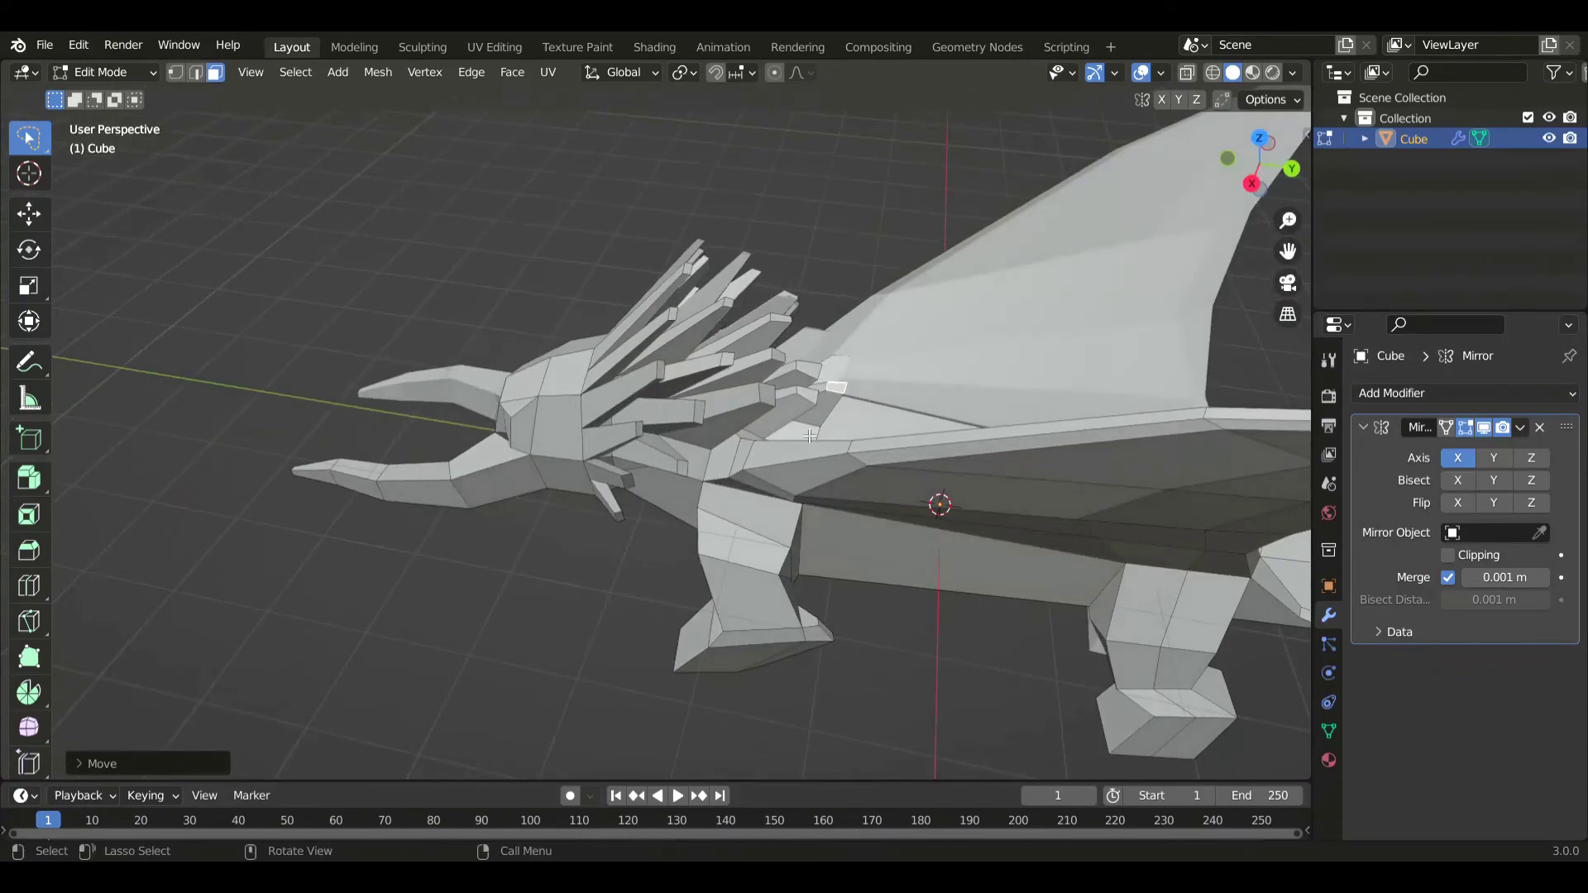
pyautogui.press('KP_3')
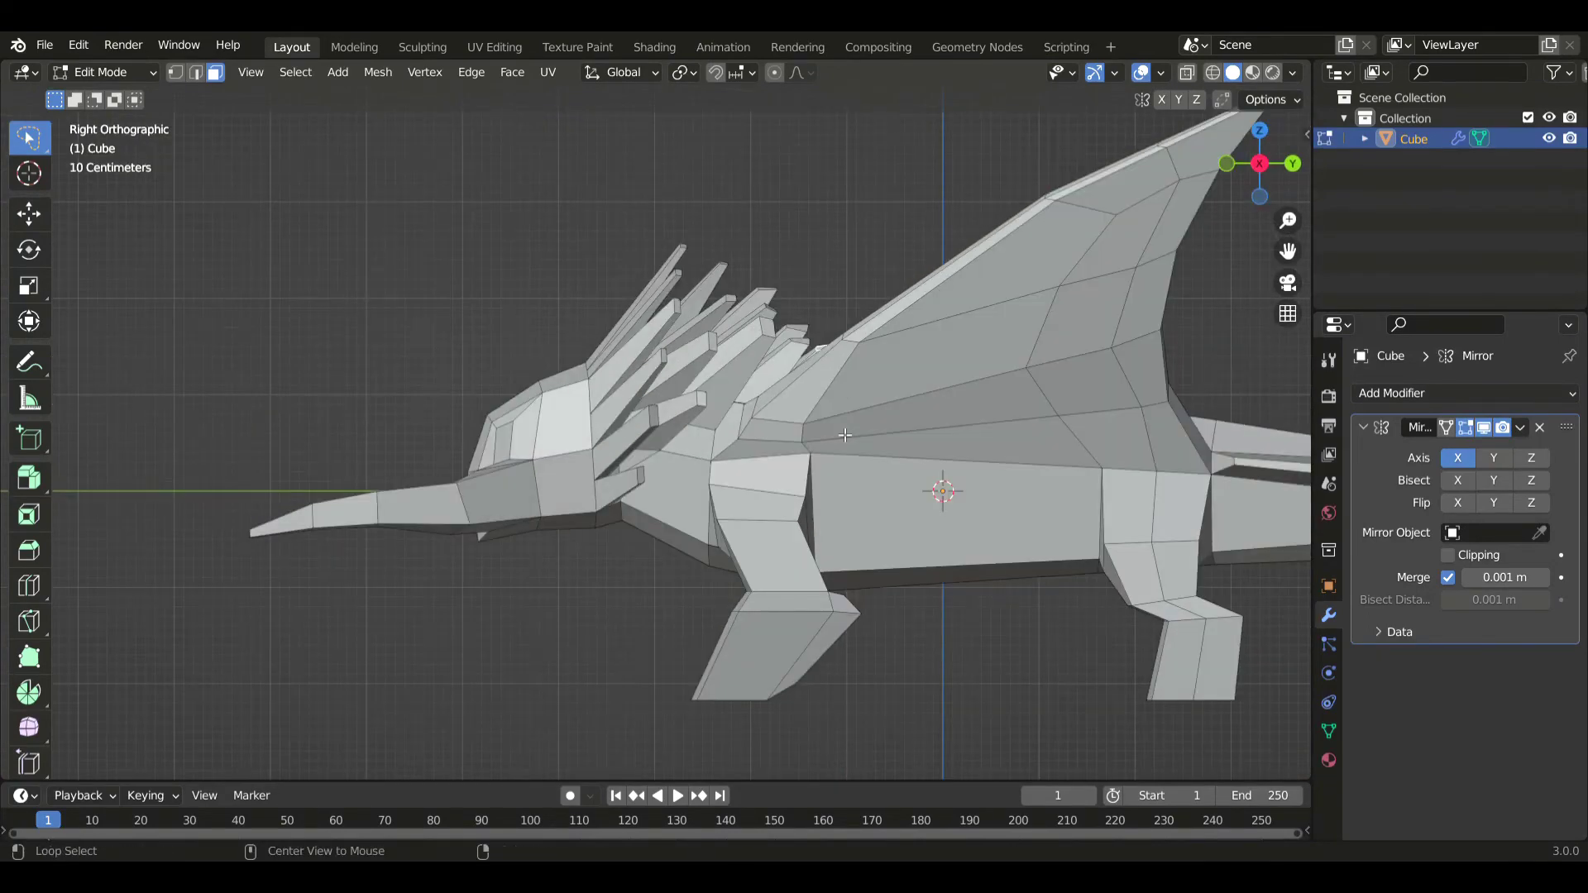
pyautogui.hotkey('alt', 'z')
pyautogui.press('g')
pyautogui.click(834, 380)
pyautogui.hotkey('alt', 'z')
# - Extrude the neighbouring face in front of the wing base into another spike and move its end backward in side view
pyautogui.moveTo(834, 385); pyautogui.dragTo(749, 484, button='middle')
pyautogui.click(742, 492)
pyautogui.press('KP_3')
pyautogui.press('e')
pyautogui.click(789, 490)
pyautogui.press('g')
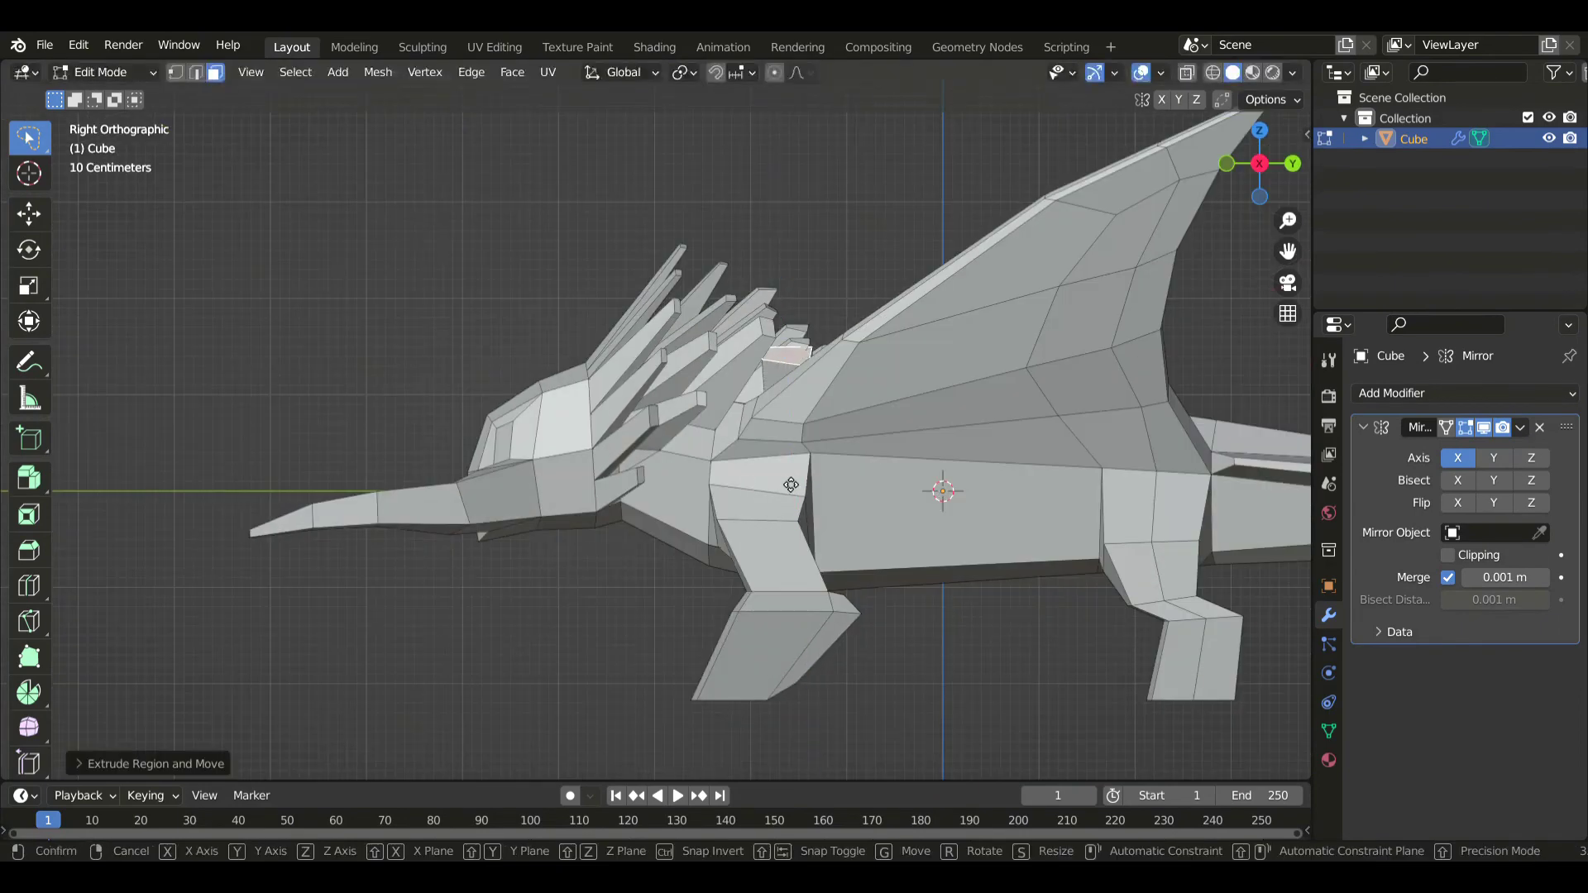
pyautogui.click(931, 498)
# - Shrink the new spike's tip and fine-tune its position in X-ray side view
pyautogui.press('s')
pyautogui.click(880, 434)
pyautogui.hotkey('alt', 'z')
pyautogui.press('g')
pyautogui.click(903, 444)
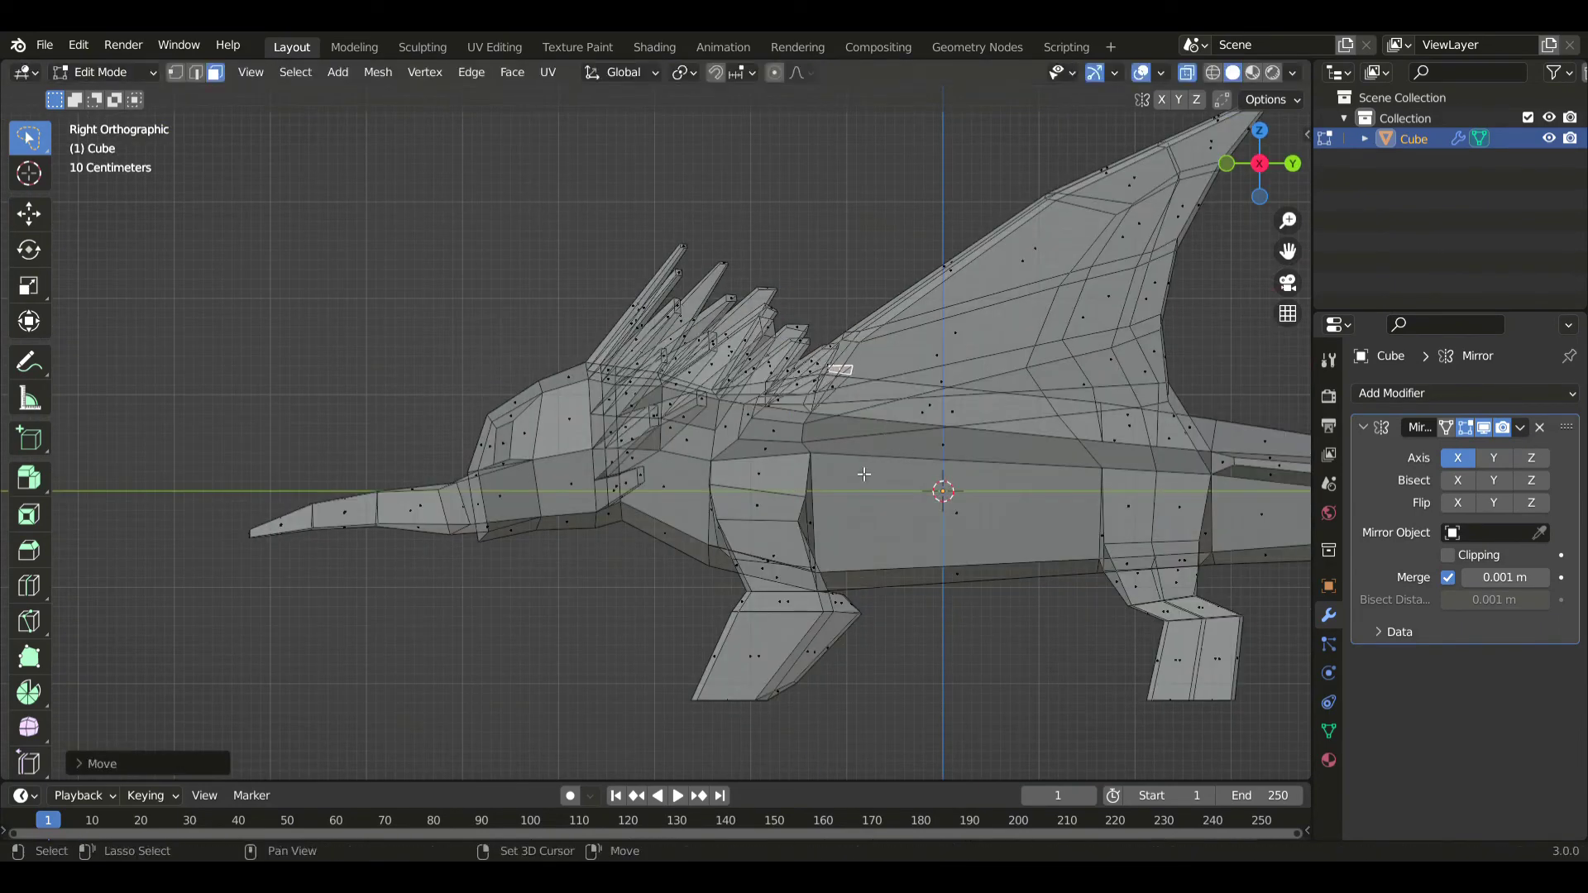
pyautogui.press('s')
pyautogui.click(946, 429)
# - Shift the new spike's tip along X in top view to line it up with the fan
pyautogui.press('KP_7')
pyautogui.press('x')
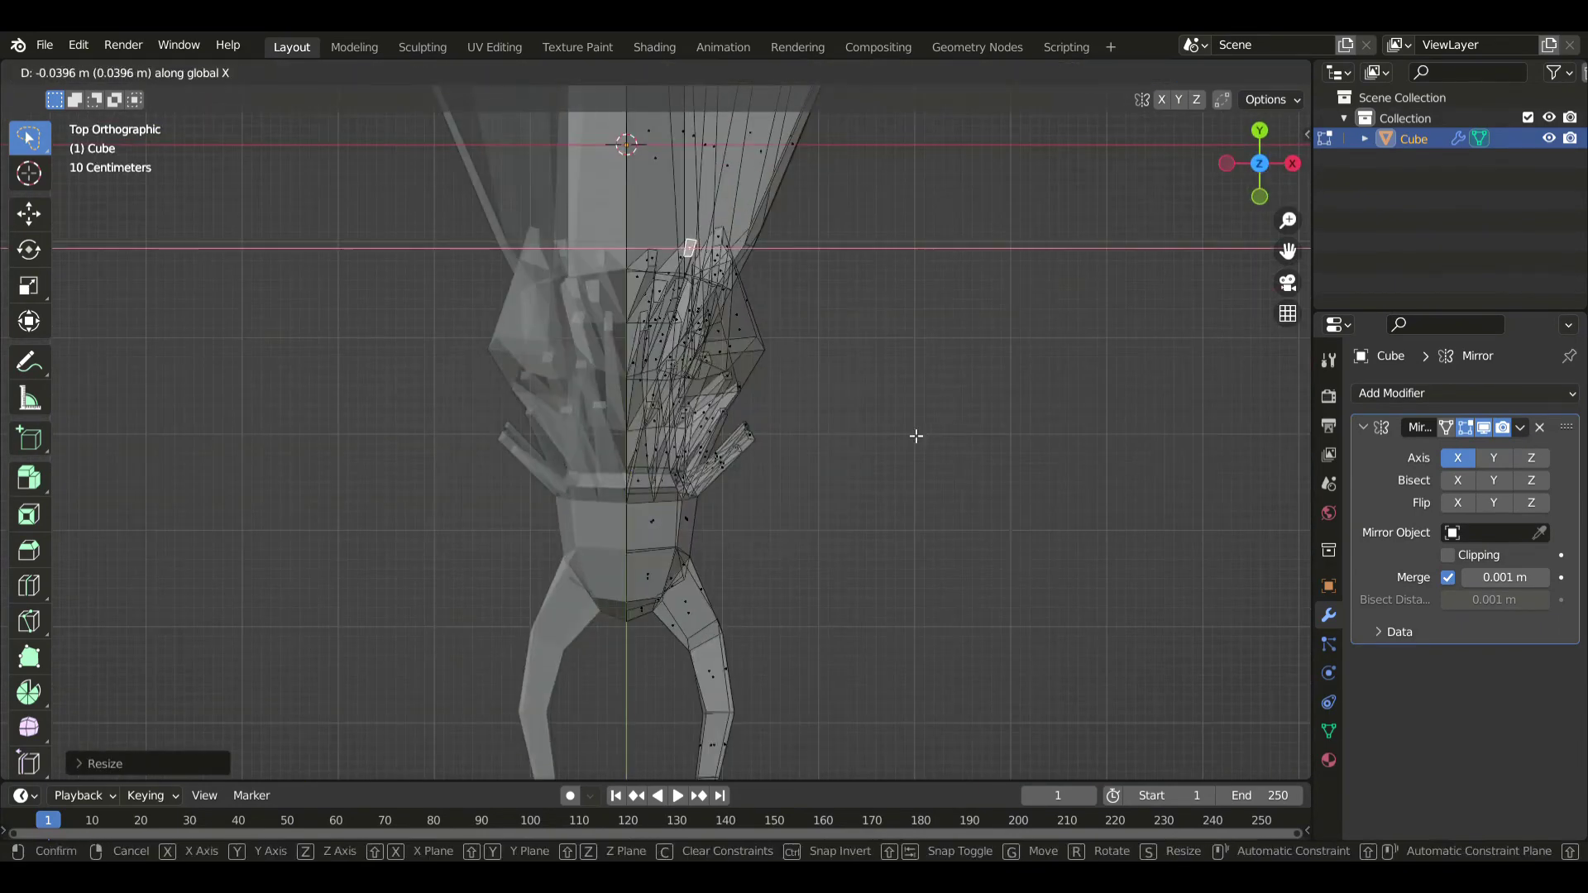
pyautogui.click(913, 434)
pyautogui.hotkey('alt', 'z')
pyautogui.moveTo(861, 383); pyautogui.dragTo(519, 299, button='middle')
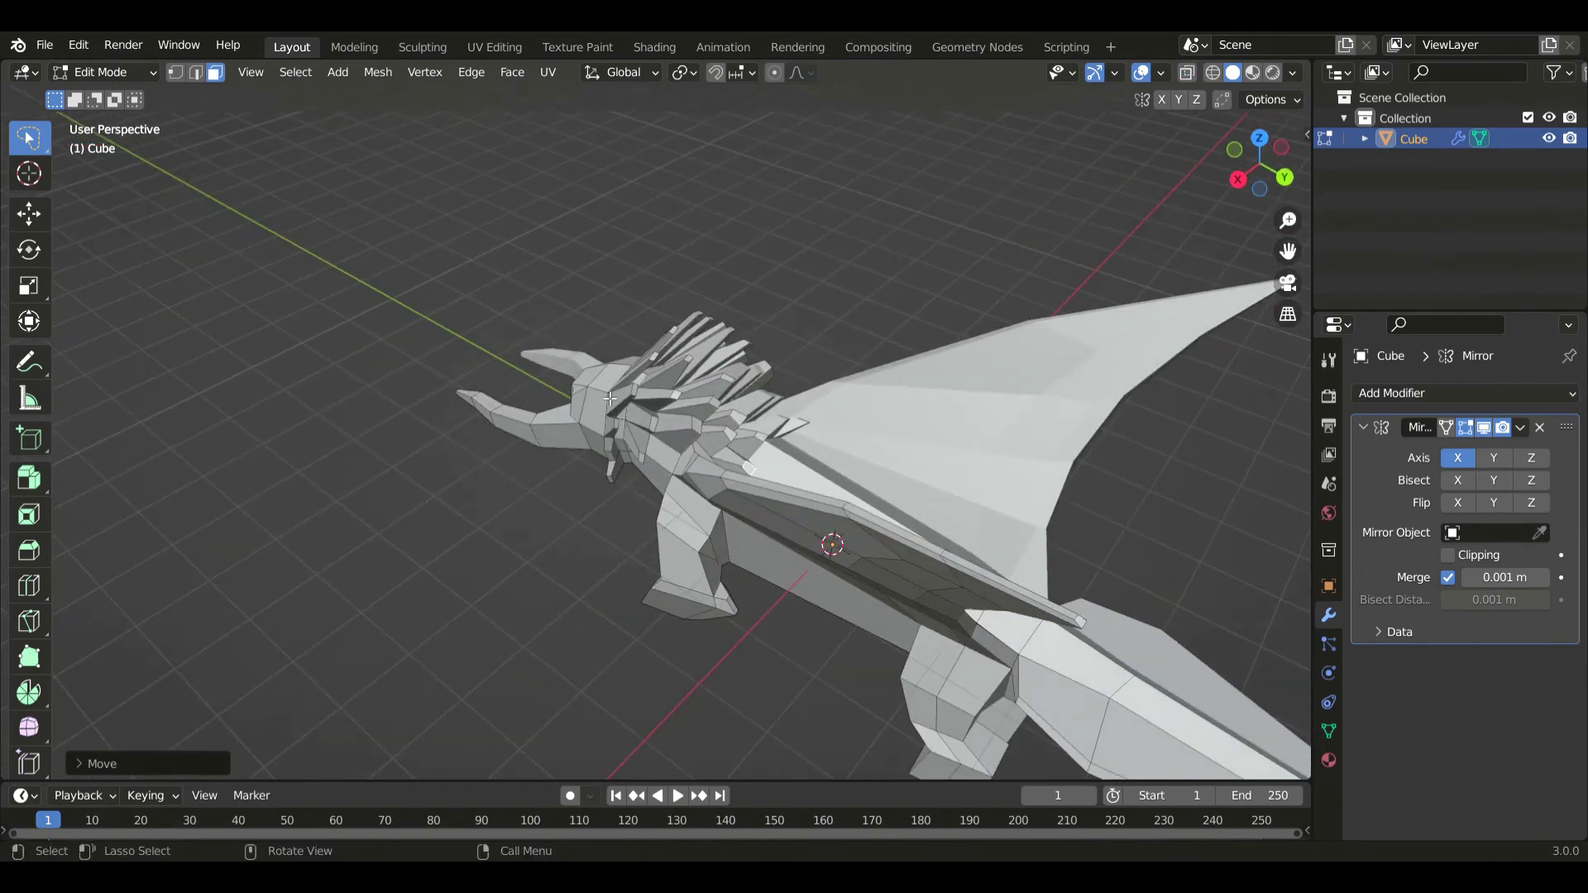
# - Return to Object Mode, frame the whole dragon, and display it in Material Preview shading
pyautogui.press('Tab')
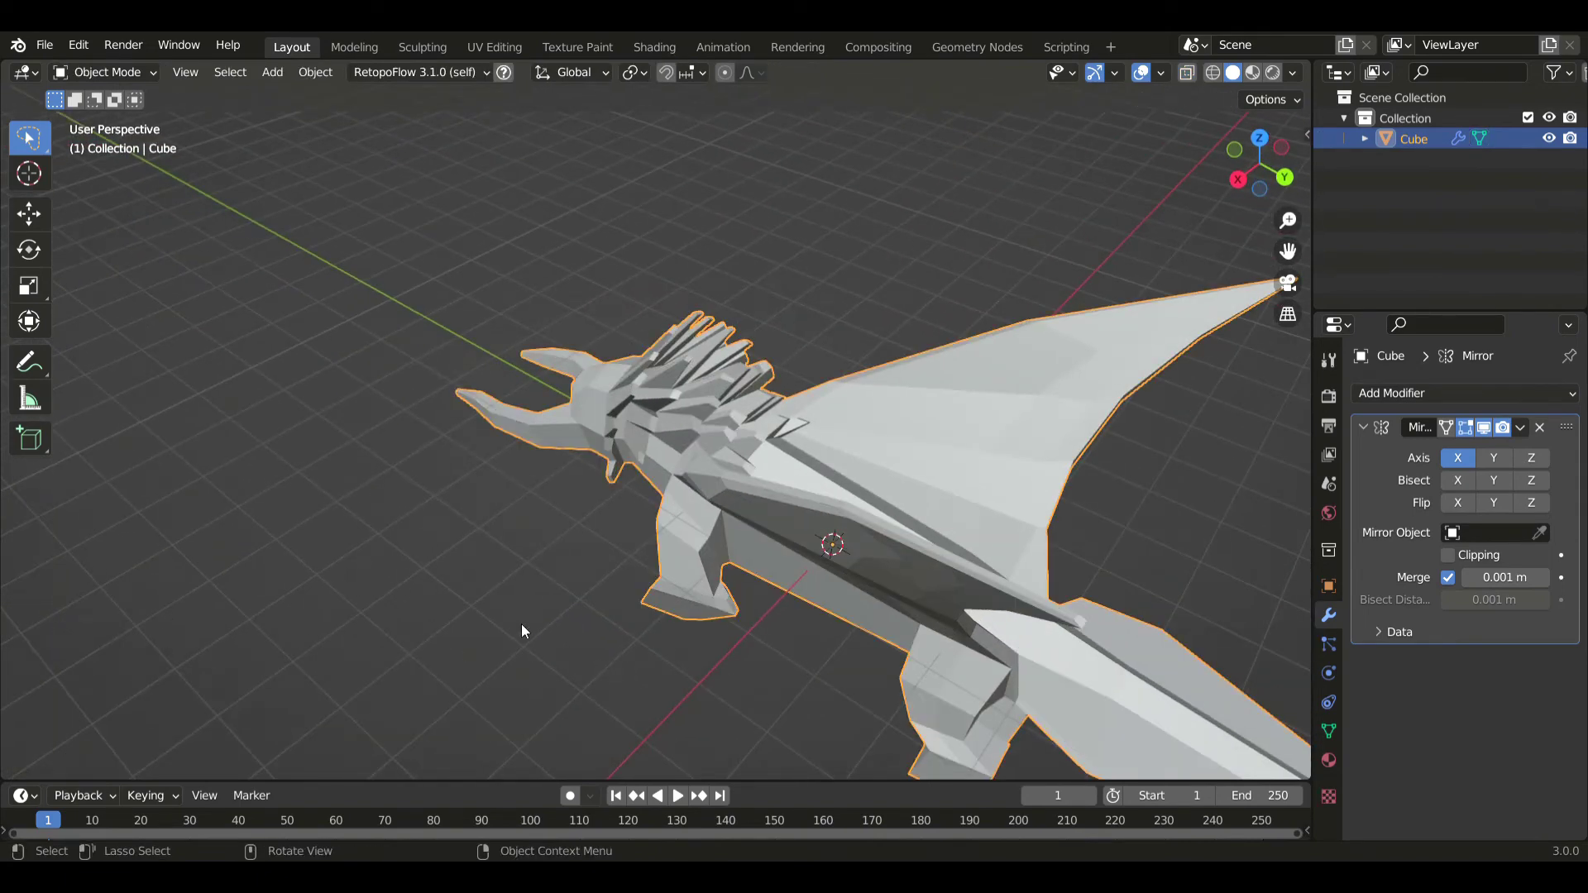
pyautogui.scroll(-4, 522, 630)
pyautogui.moveTo(522, 629); pyautogui.dragTo(1023, 197, button='middle')
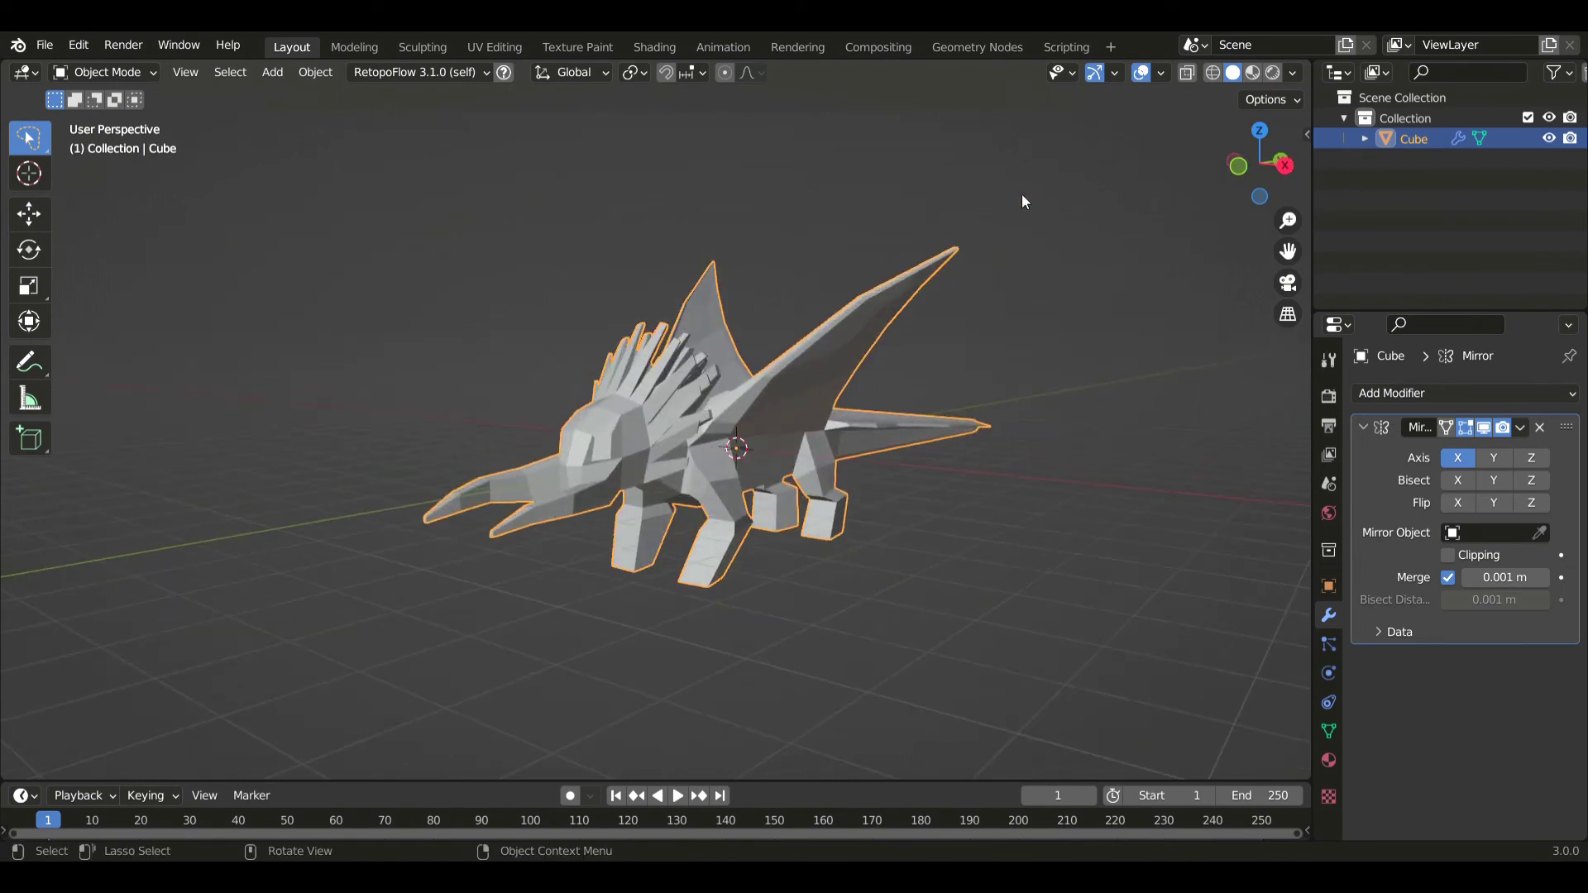
pyautogui.click(1251, 73)
pyautogui.scroll(1, 824, 437)
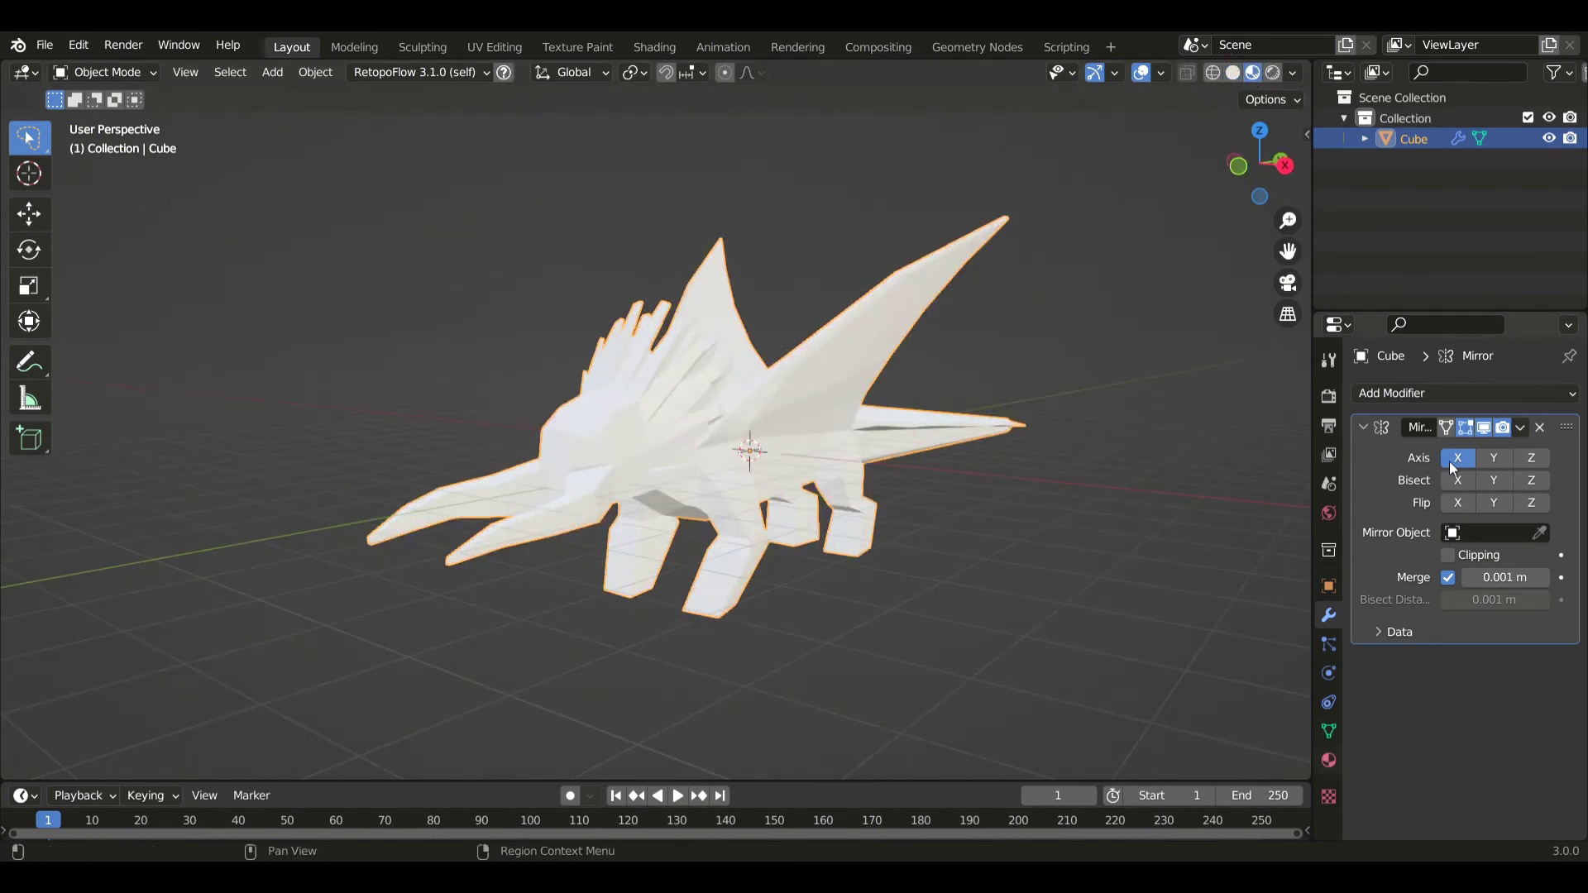
# - Darken the base color of the dragon's material to mid grey and set its Roughness to 0.550
pyautogui.click(1328, 760)
pyautogui.click(1497, 699)
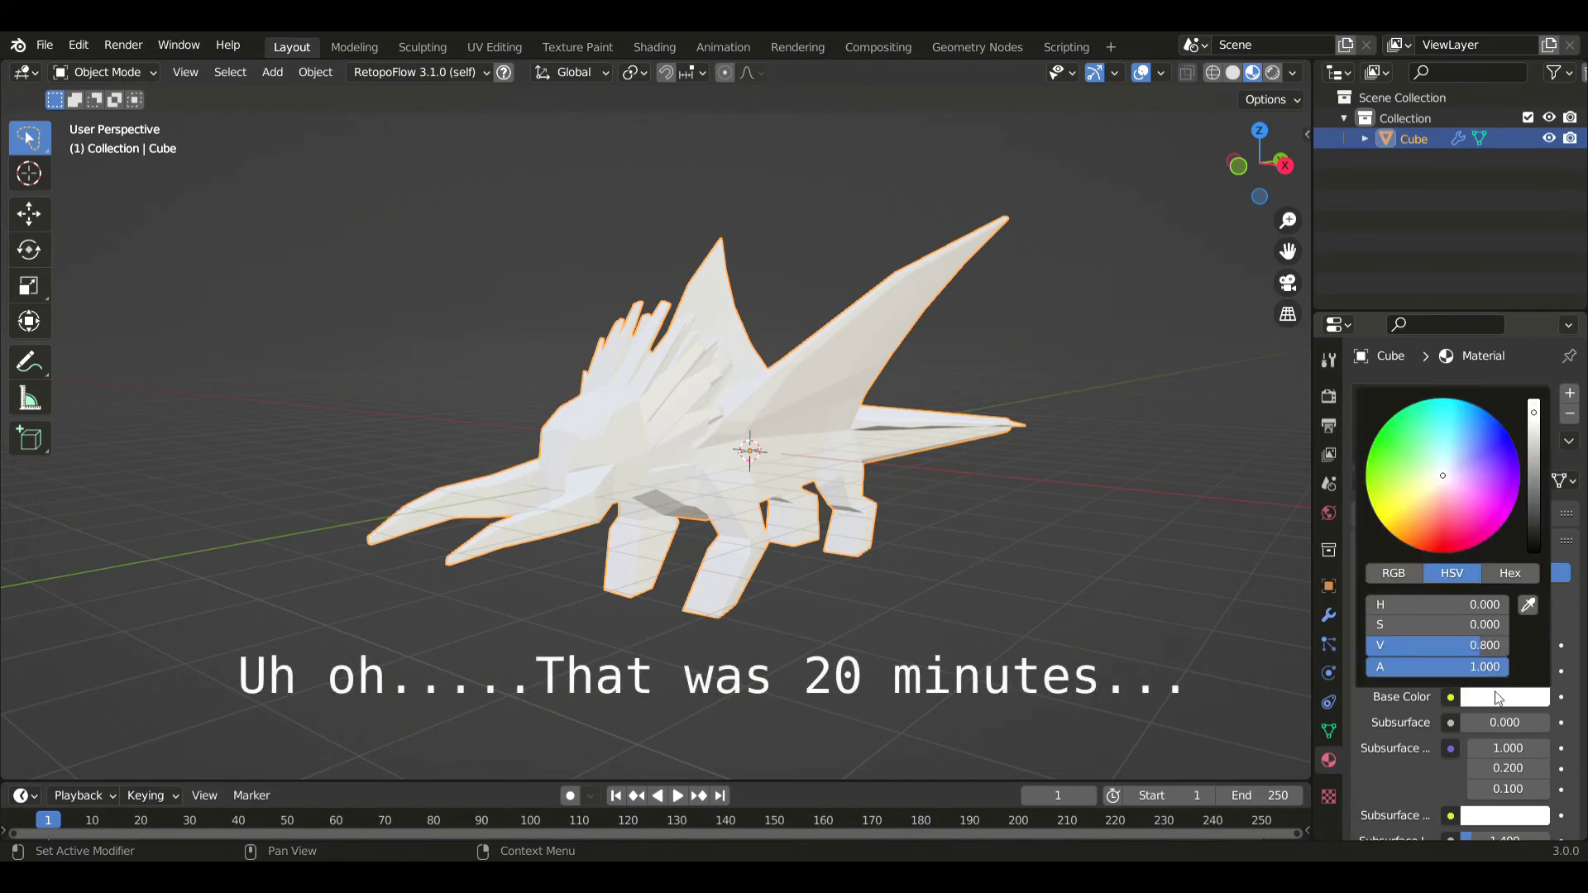
pyautogui.moveTo(1543, 449); pyautogui.dragTo(1534, 474)
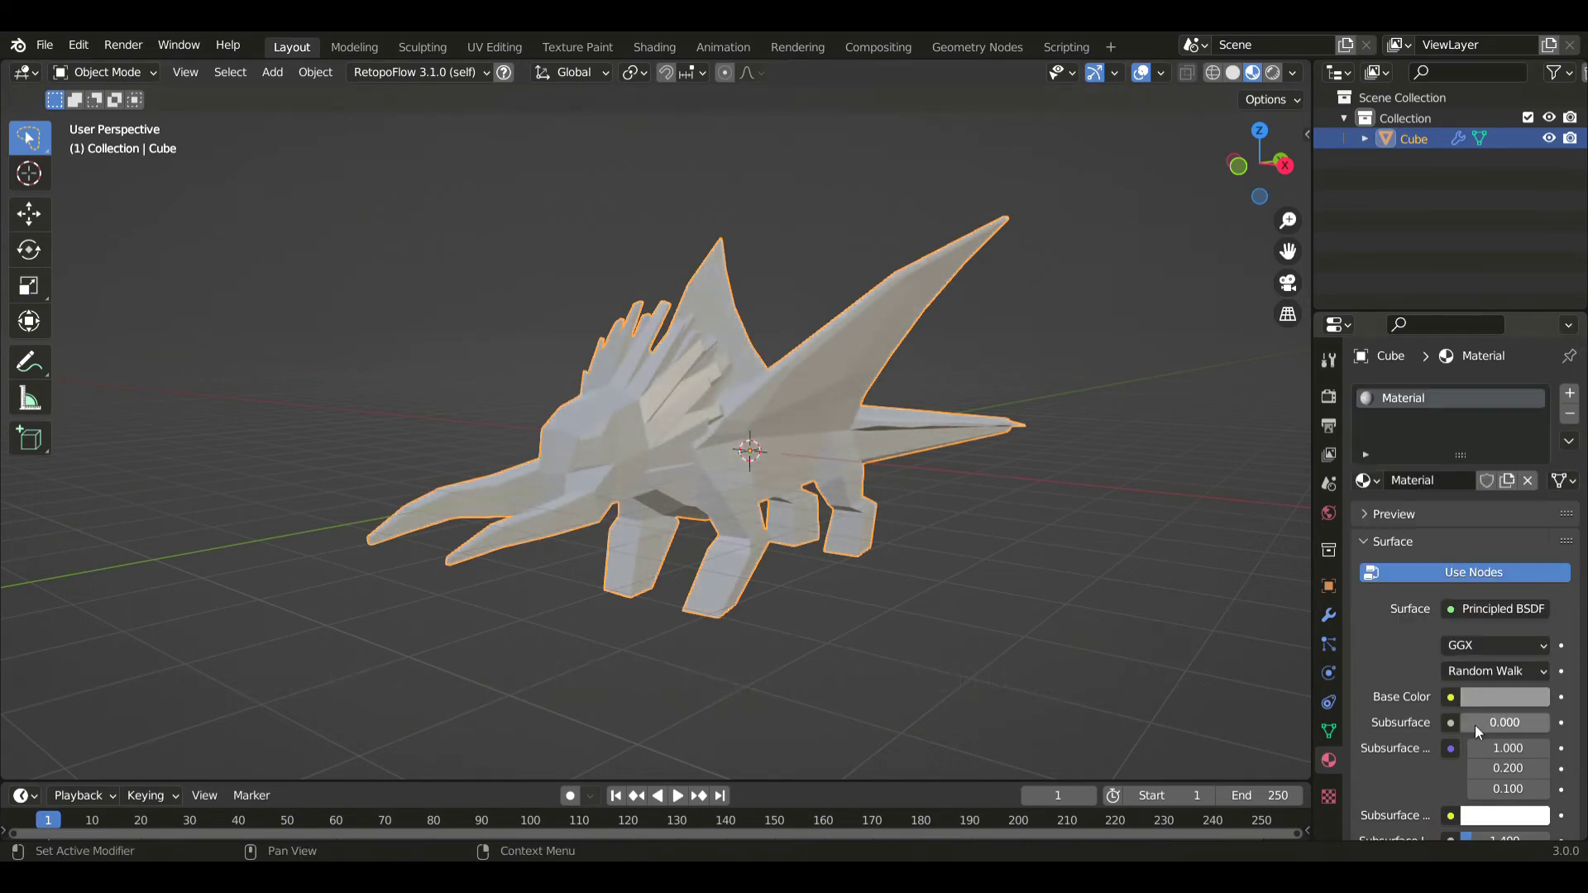
pyautogui.scroll(-5, 1476, 724)
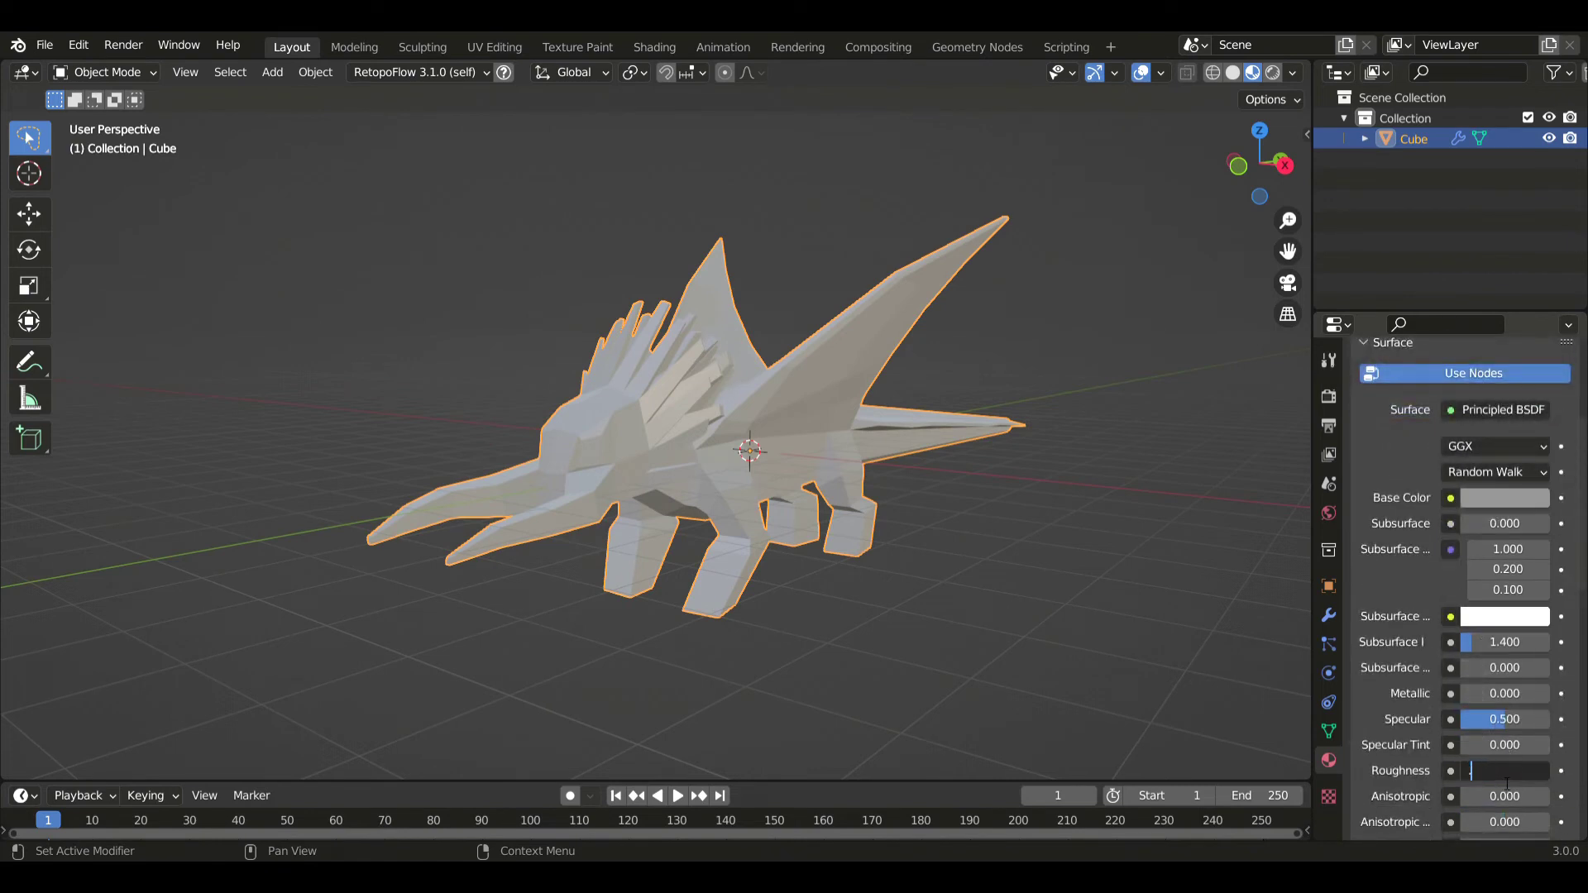
pyautogui.moveTo(935, 517); pyautogui.dragTo(982, 510, button='middle')
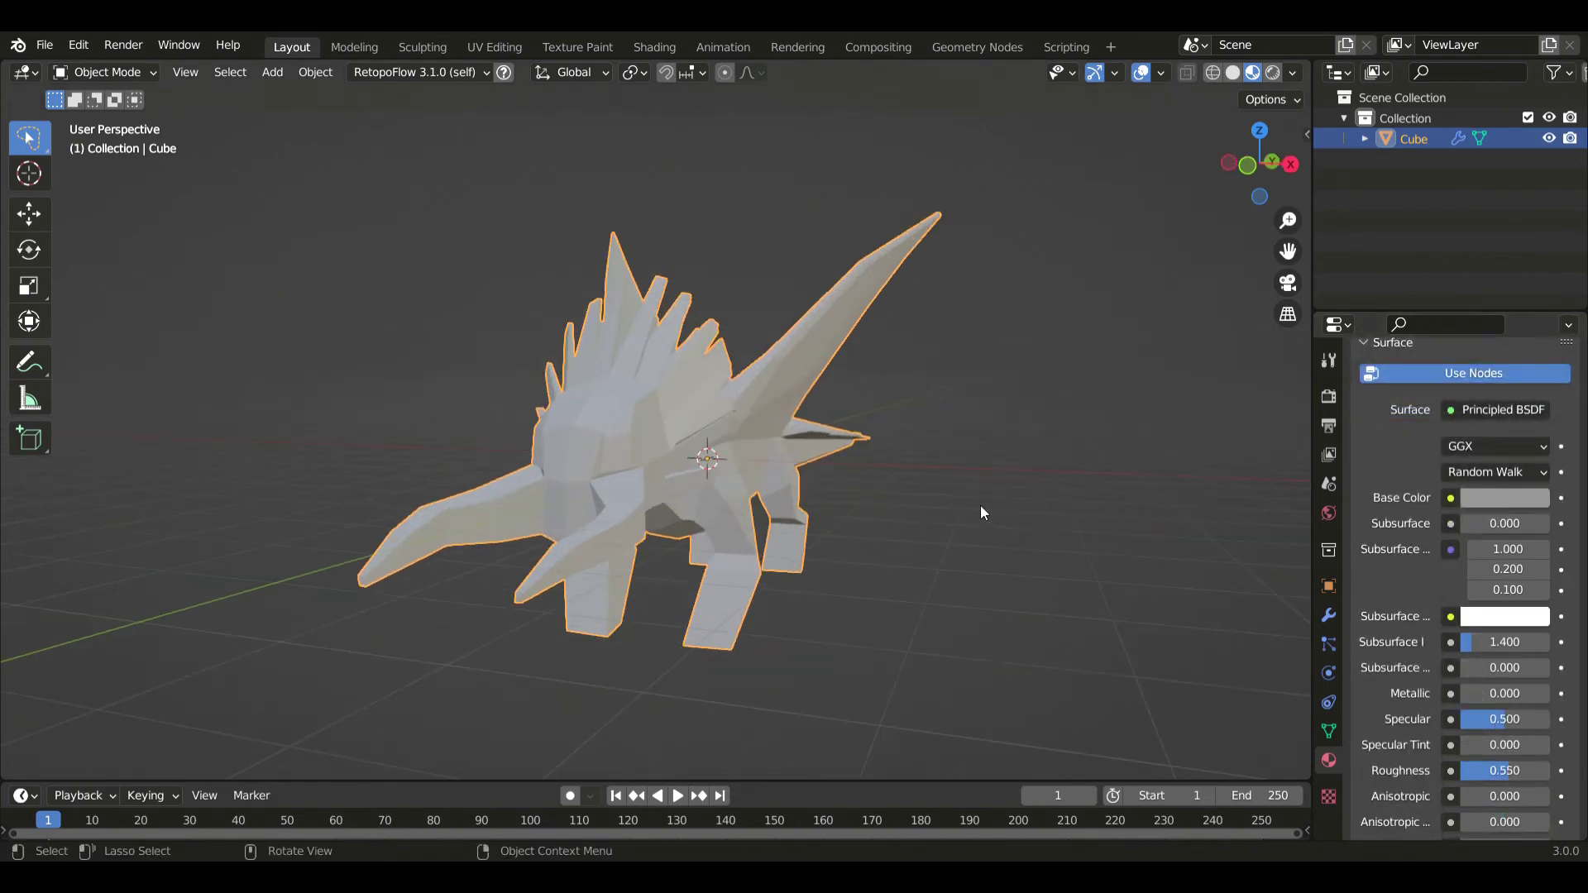
# - Tint the material's base color warm beige with hue 0.083, saturation 0.193 and value 0.281
pyautogui.scroll(2, 1472, 556)
pyautogui.moveTo(1528, 406); pyautogui.dragTo(1529, 396)
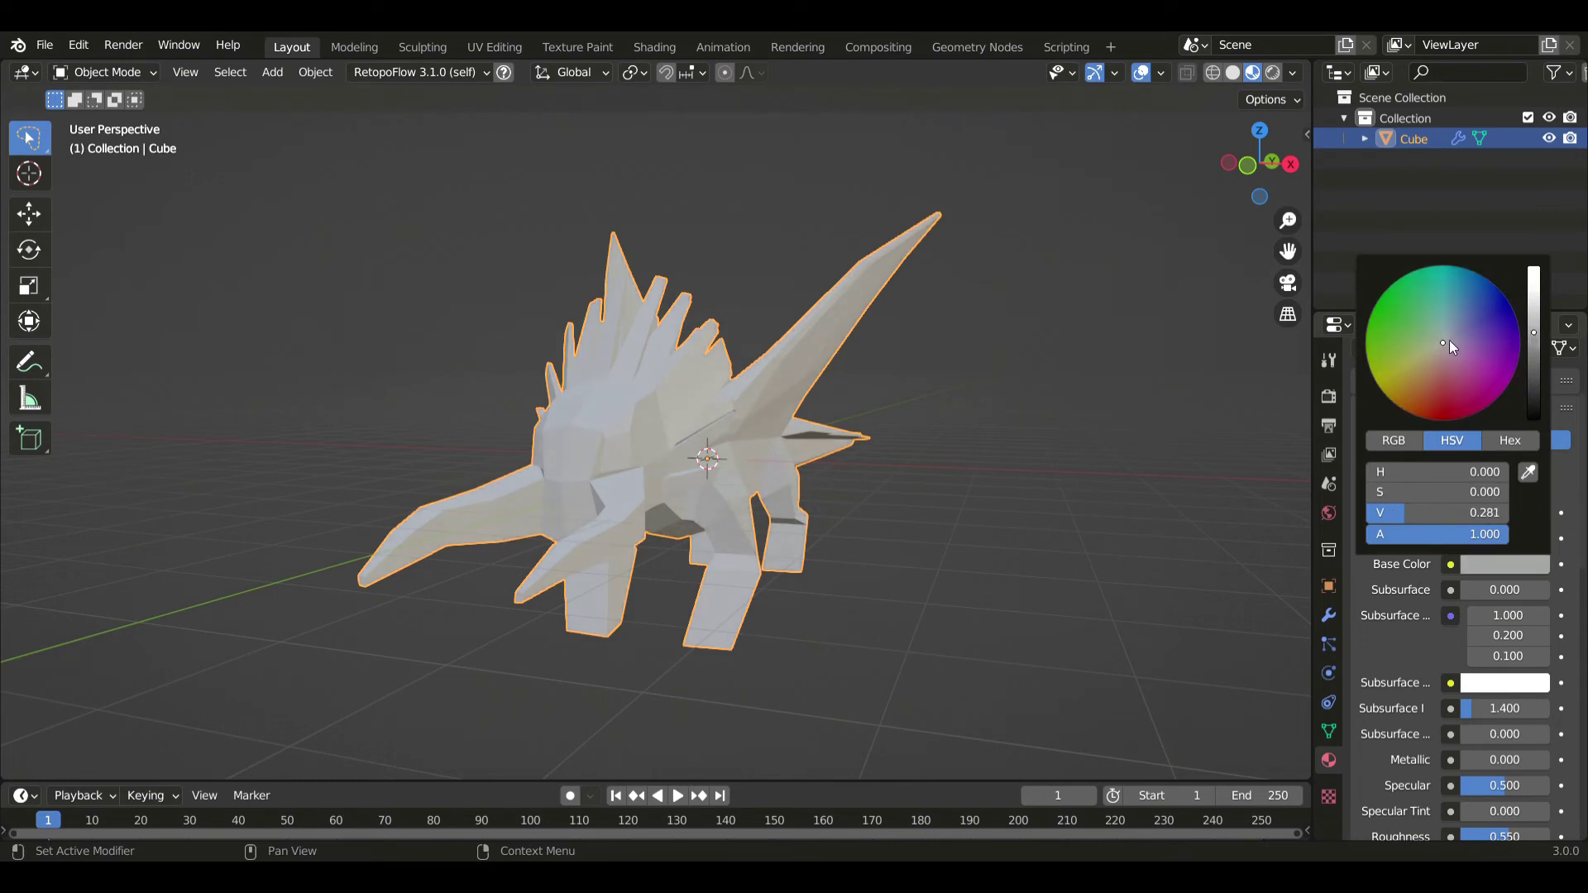
pyautogui.moveTo(1443, 344); pyautogui.dragTo(1438, 351)
# - Add a second material slot with a new material and give it a pale blue base color
pyautogui.scroll(5, 1496, 460)
pyautogui.click(1570, 393)
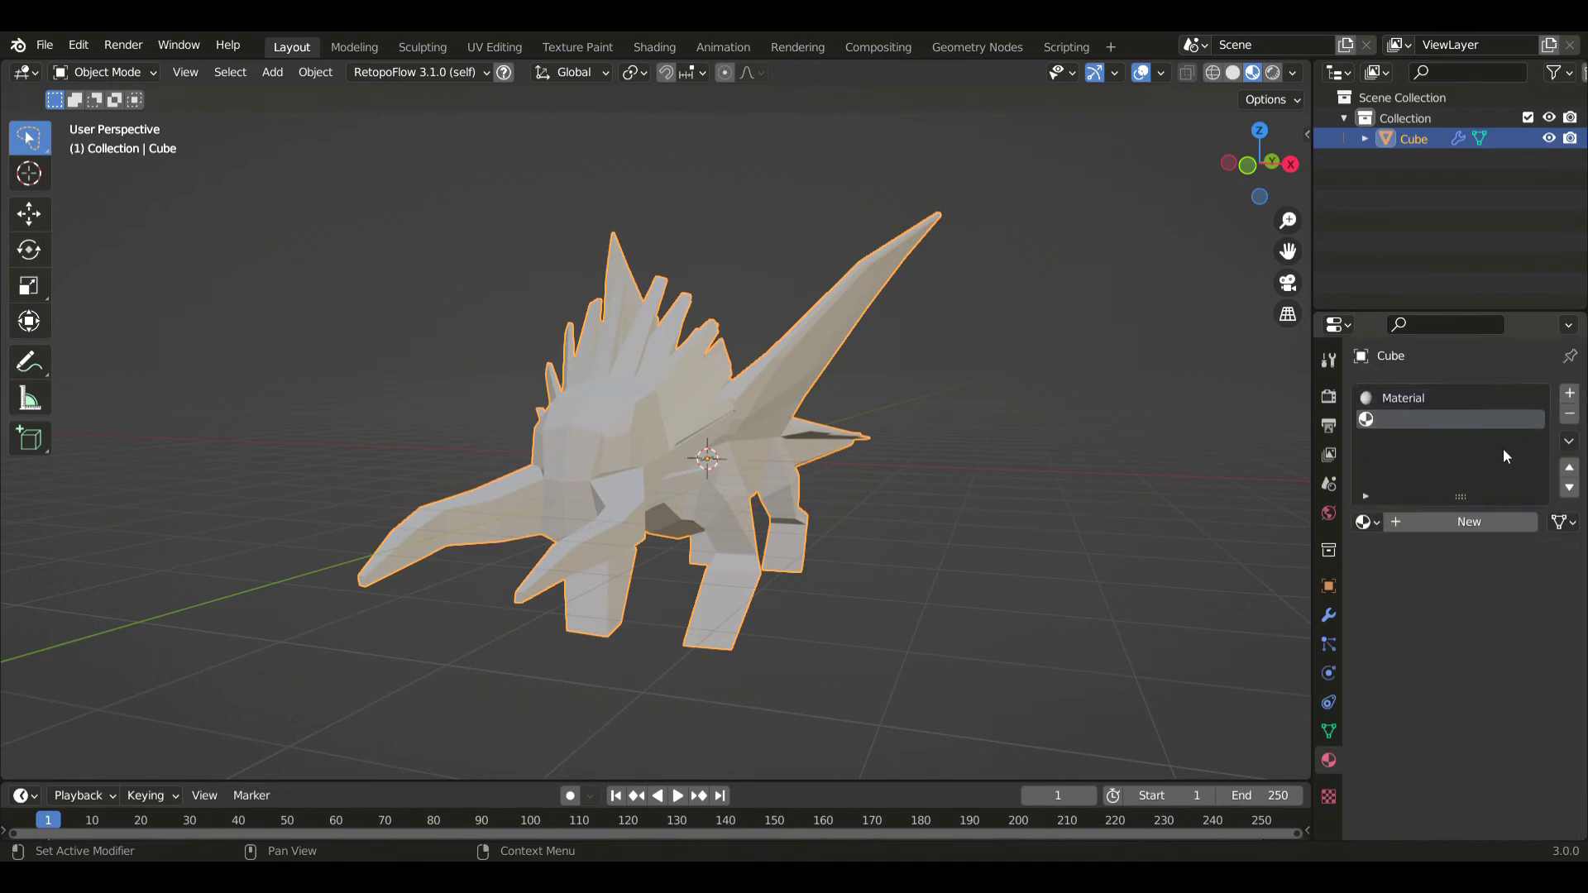
pyautogui.click(1461, 528)
pyautogui.click(1489, 738)
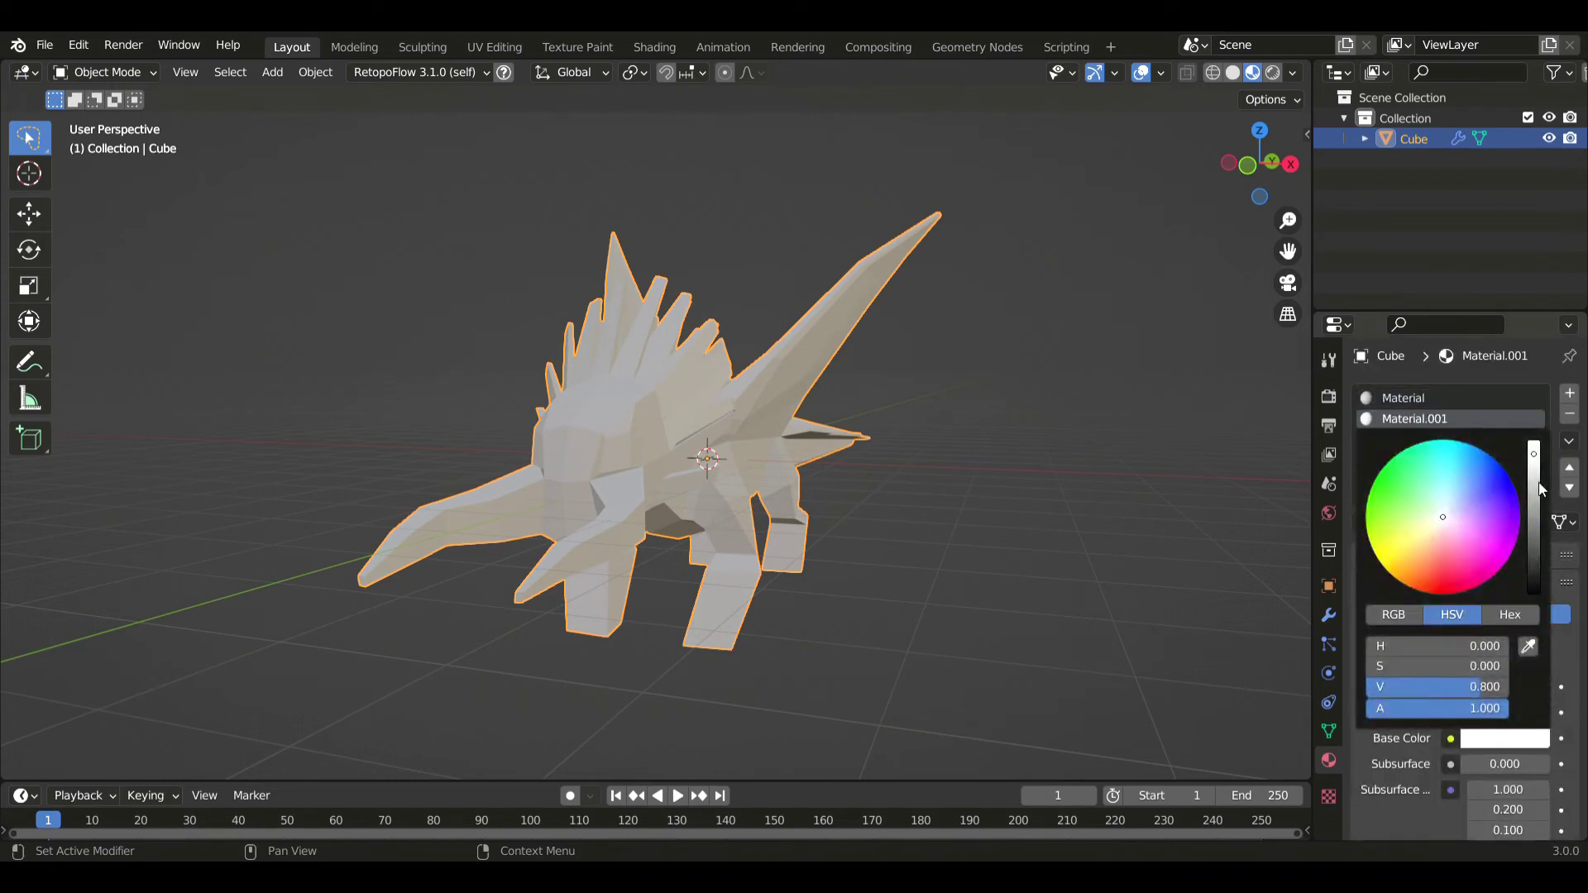
pyautogui.click(1449, 511)
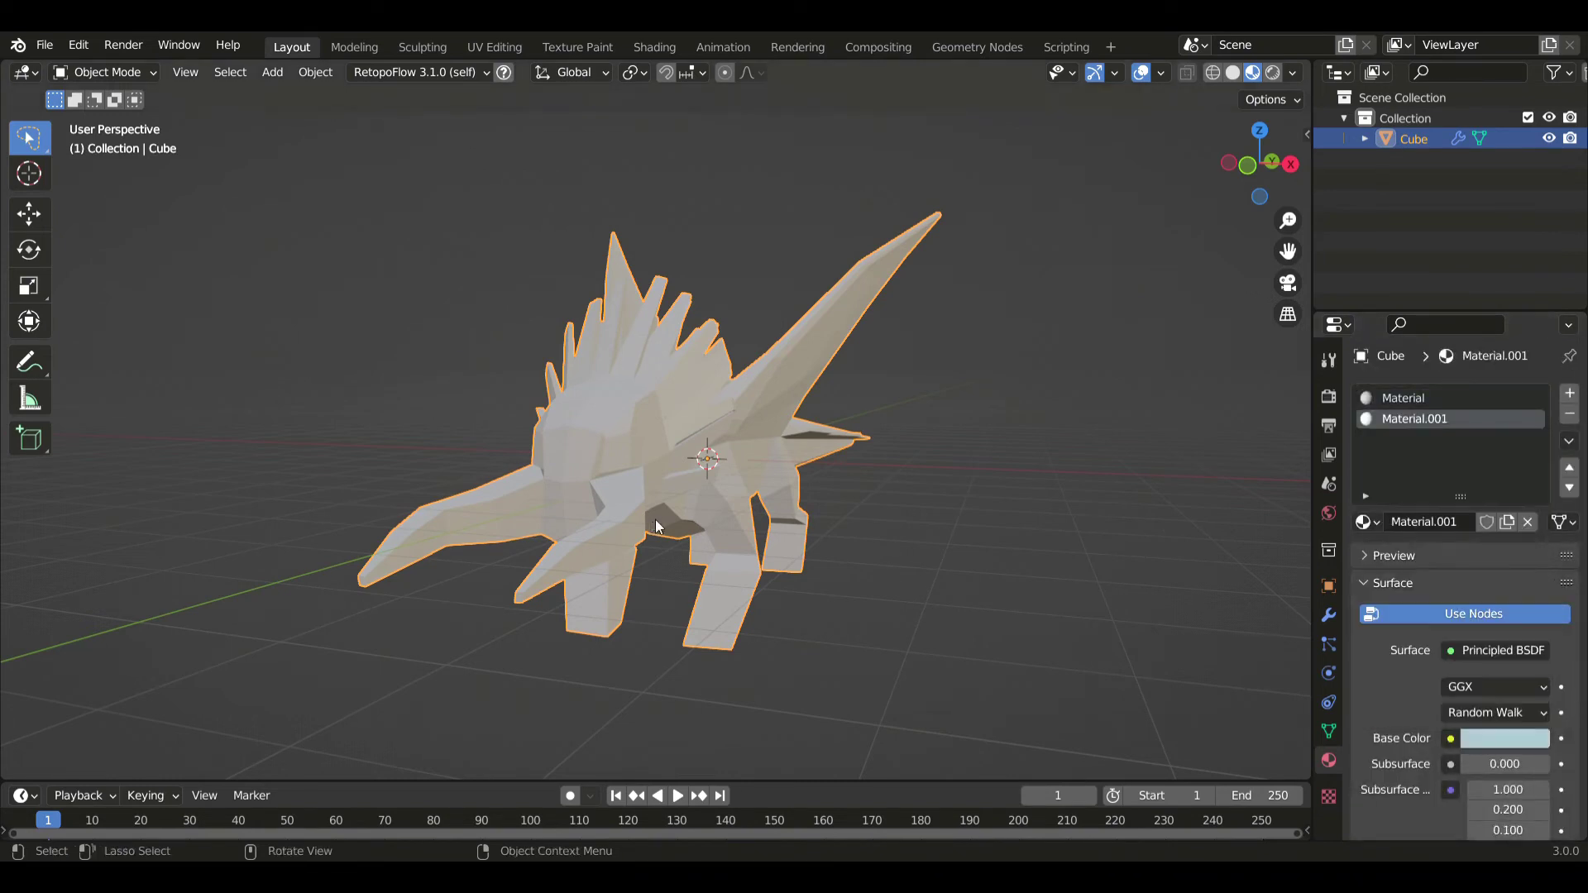
# - In Edit Mode, select the strip of underside faces from the neck along the belly to the tail tip
pyautogui.moveTo(827, 496); pyautogui.dragTo(668, 382, button='middle')
pyautogui.press('Tab')
pyautogui.moveTo(651, 456)
pyautogui.mouseDown()
pyautogui.moveTo(653, 529)
pyautogui.moveTo(677, 578)
pyautogui.mouseUp()
pyautogui.moveTo(677, 577); pyautogui.dragTo(664, 484, button='middle')
pyautogui.keyDown('shift'); pyautogui.moveTo(627, 339); pyautogui.dragTo(683, 457); pyautogui.keyUp('shift')
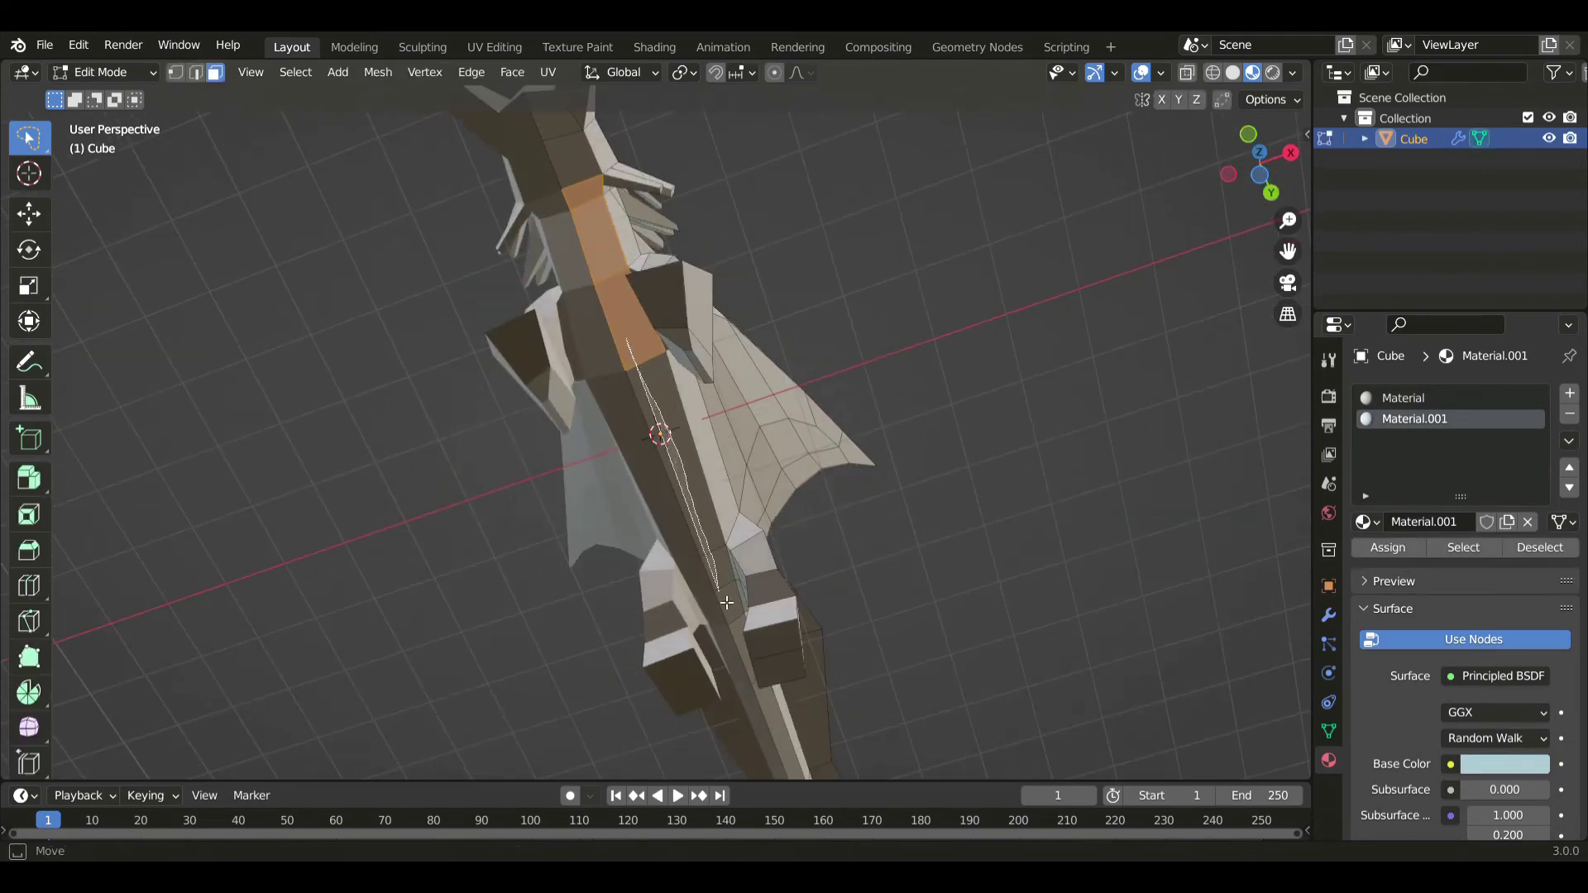
pyautogui.keyDown('shift'); pyautogui.moveTo(726, 603); pyautogui.dragTo(734, 617); pyautogui.keyUp('shift')
pyautogui.moveTo(699, 512)
pyautogui.keyDown('shift'); pyautogui.mouseDown(button='middle')
pyautogui.moveTo(673, 405)
pyautogui.moveTo(590, 213)
pyautogui.mouseUp(button='middle'); pyautogui.keyUp('shift')
pyautogui.keyDown('shift'); pyautogui.moveTo(648, 381); pyautogui.dragTo(739, 617); pyautogui.keyUp('shift')
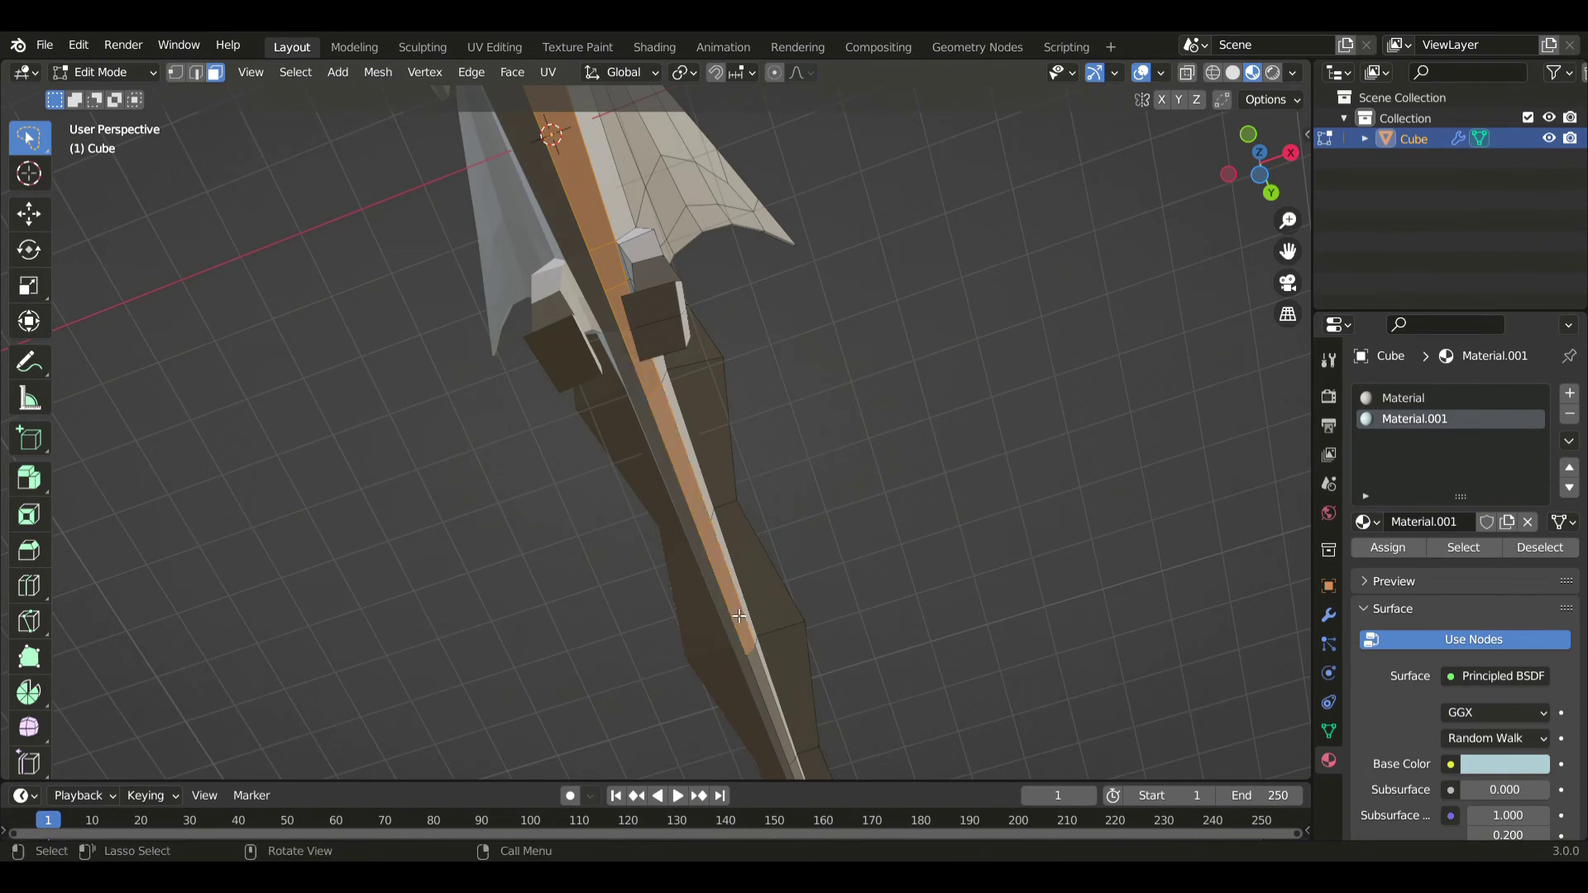
pyautogui.keyDown('shift'); pyautogui.moveTo(739, 616); pyautogui.dragTo(732, 480, button='middle'); pyautogui.keyUp('shift')
pyautogui.keyDown('shift'); pyautogui.click(733, 511); pyautogui.keyUp('shift')
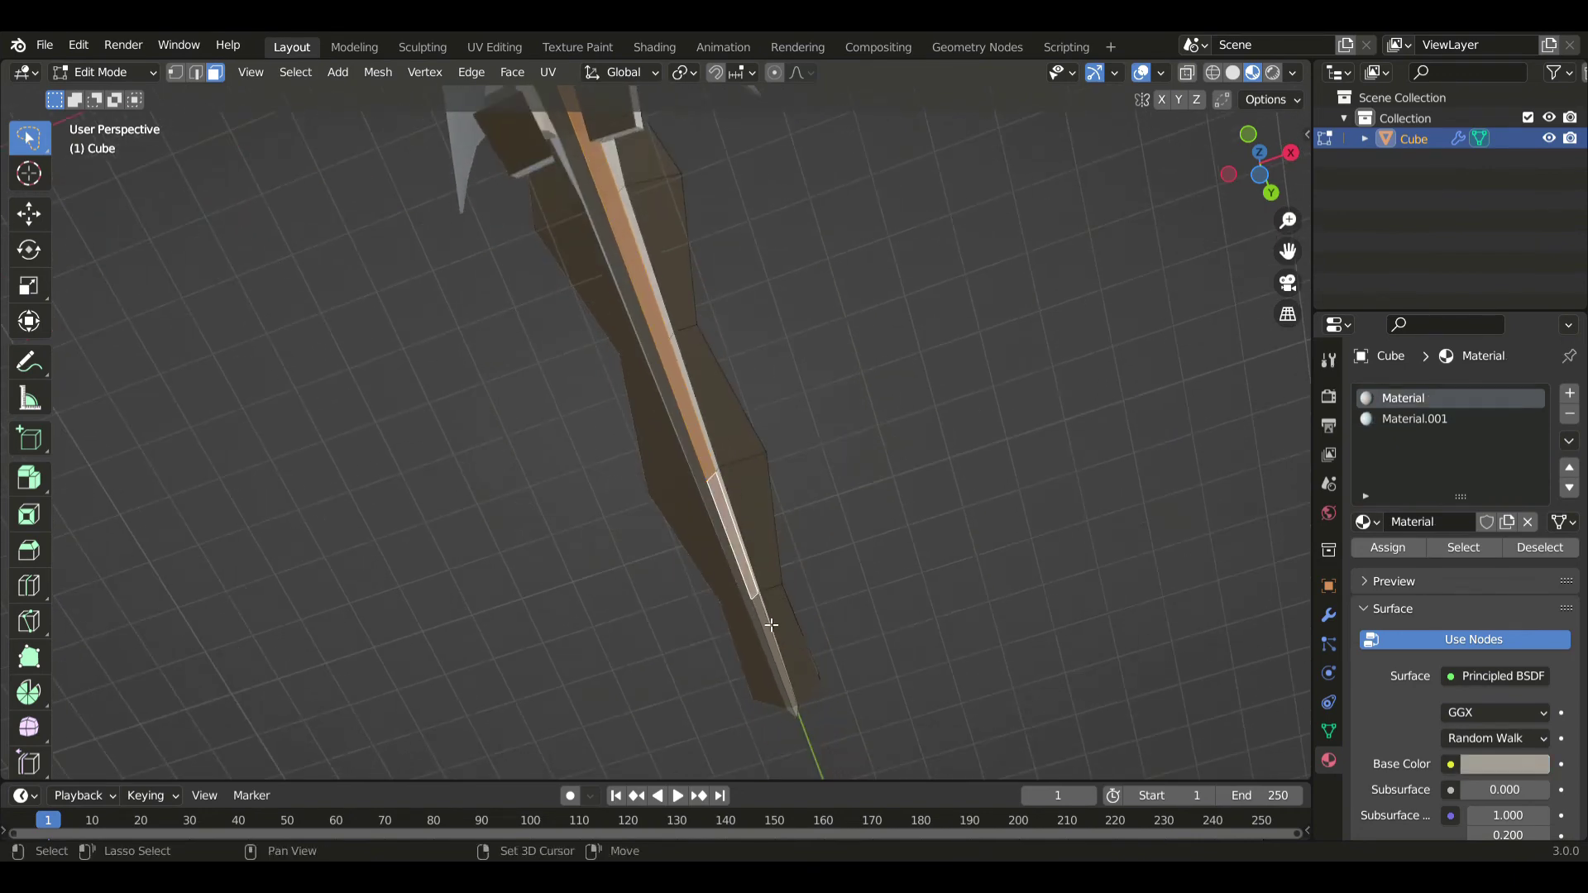
pyautogui.keyDown('shift'); pyautogui.click(771, 625); pyautogui.keyUp('shift')
# - Try assigning the active first material to the selected underside faces, and undo it
pyautogui.click(1409, 543)
pyautogui.moveTo(894, 263); pyautogui.dragTo(843, 502, button='middle')
pyautogui.press('Tab')
pyautogui.scroll(-2, 776, 316)
pyautogui.hotkey('ctrl', 'z')
pyautogui.press('Tab')
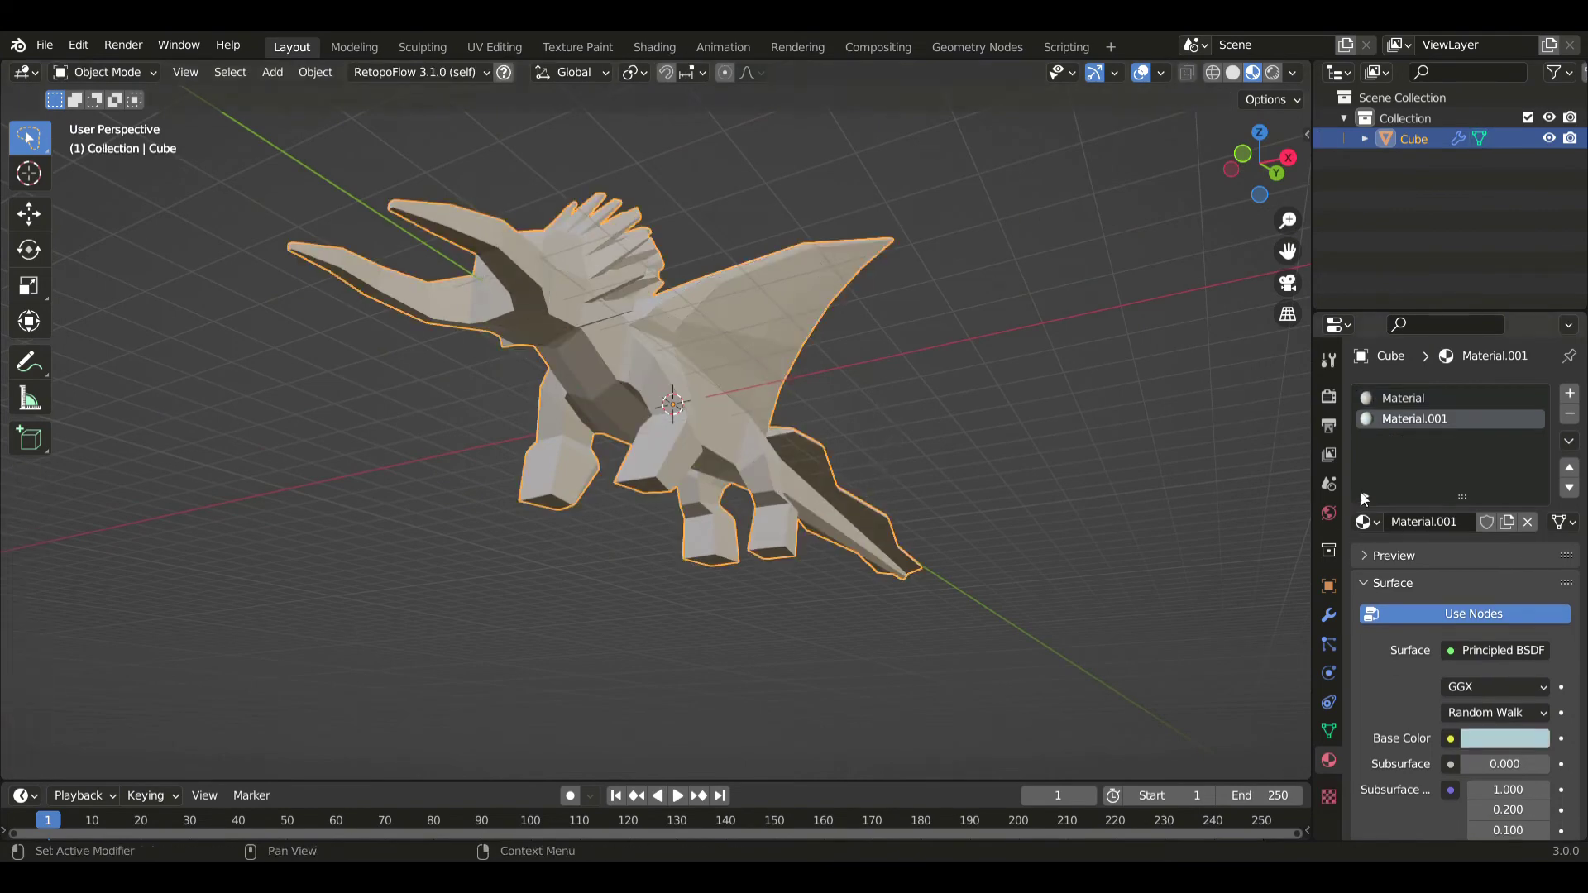
# - Assign Material.001 to the selected underside faces and return to Object Mode
pyautogui.press('Tab')
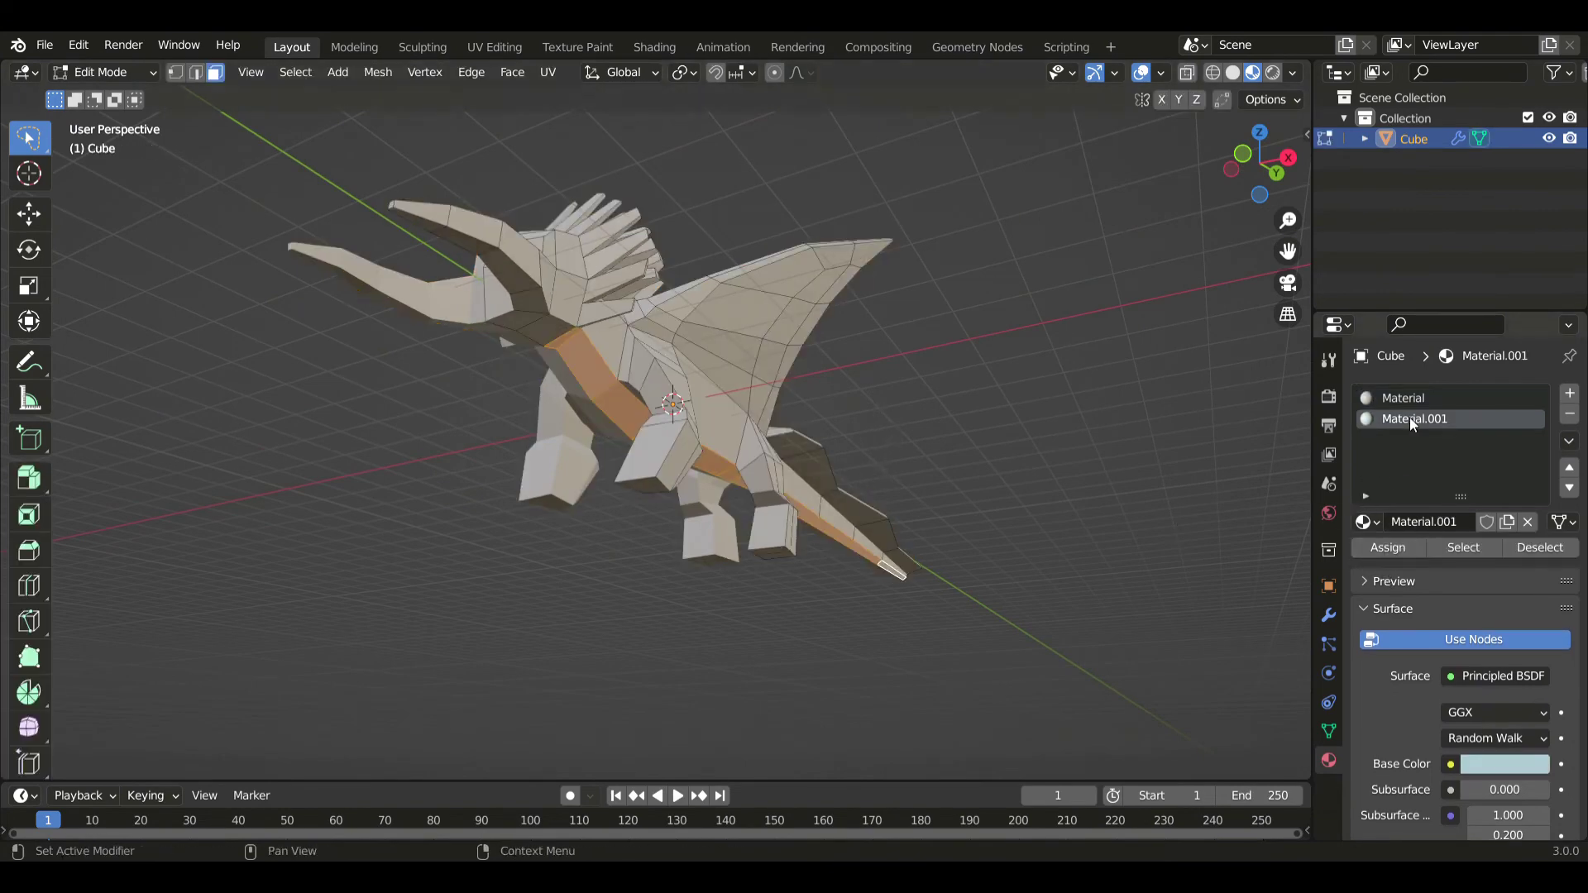
pyautogui.click(1390, 549)
pyautogui.press('Tab')
pyautogui.moveTo(856, 438); pyautogui.dragTo(935, 422, button='middle')
# - Adjust the brightness of the first material's base color and lighten Material.001 to a nearly white blue
pyautogui.click(1468, 398)
pyautogui.click(1504, 738)
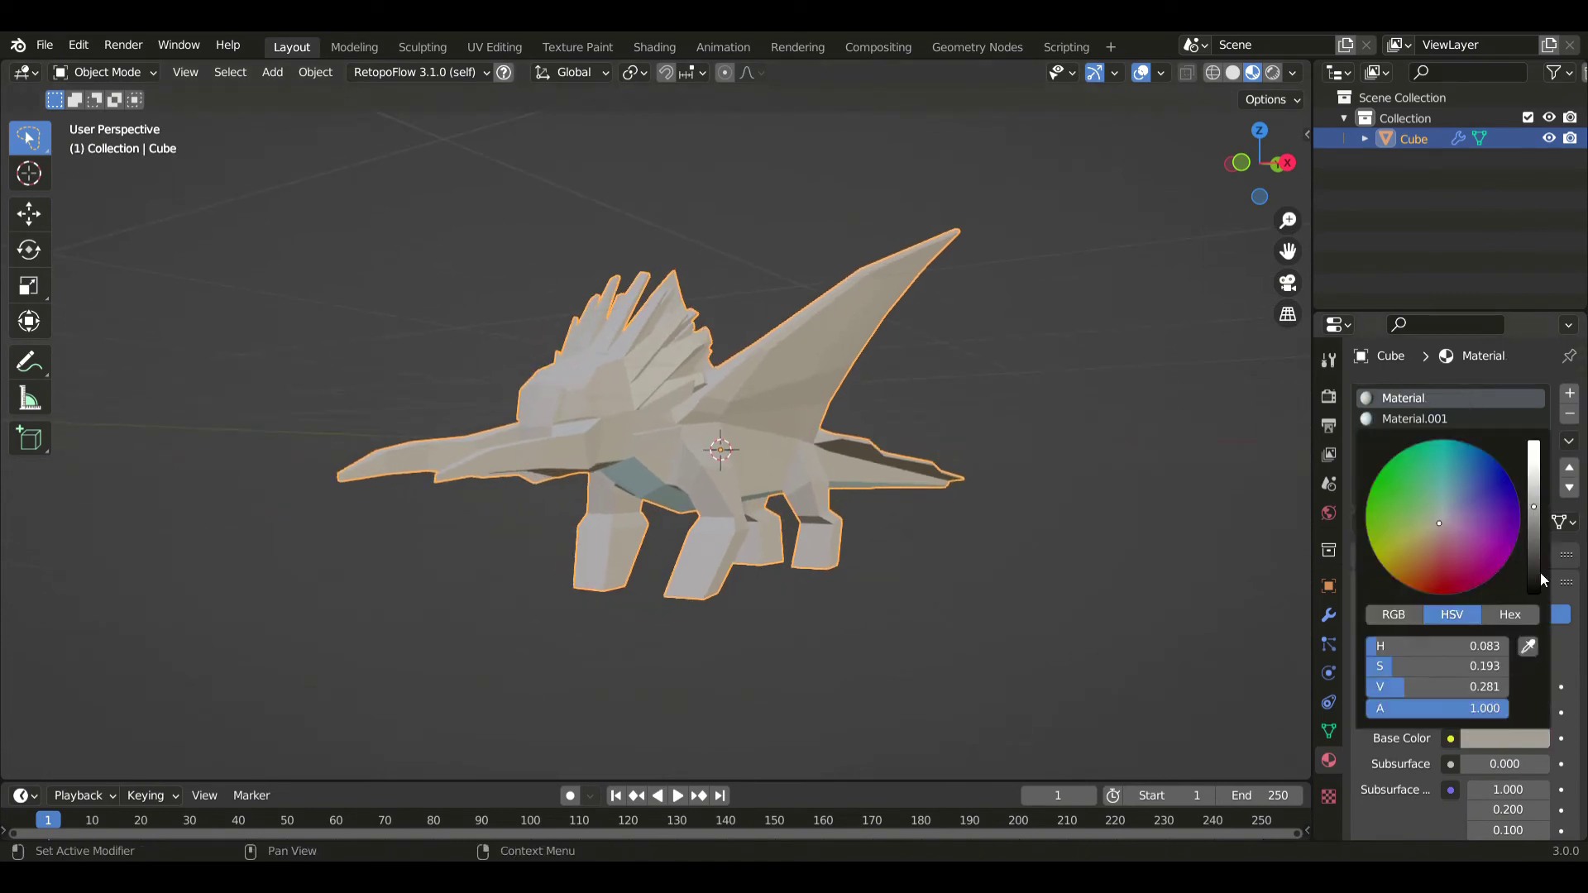
pyautogui.click(1422, 422)
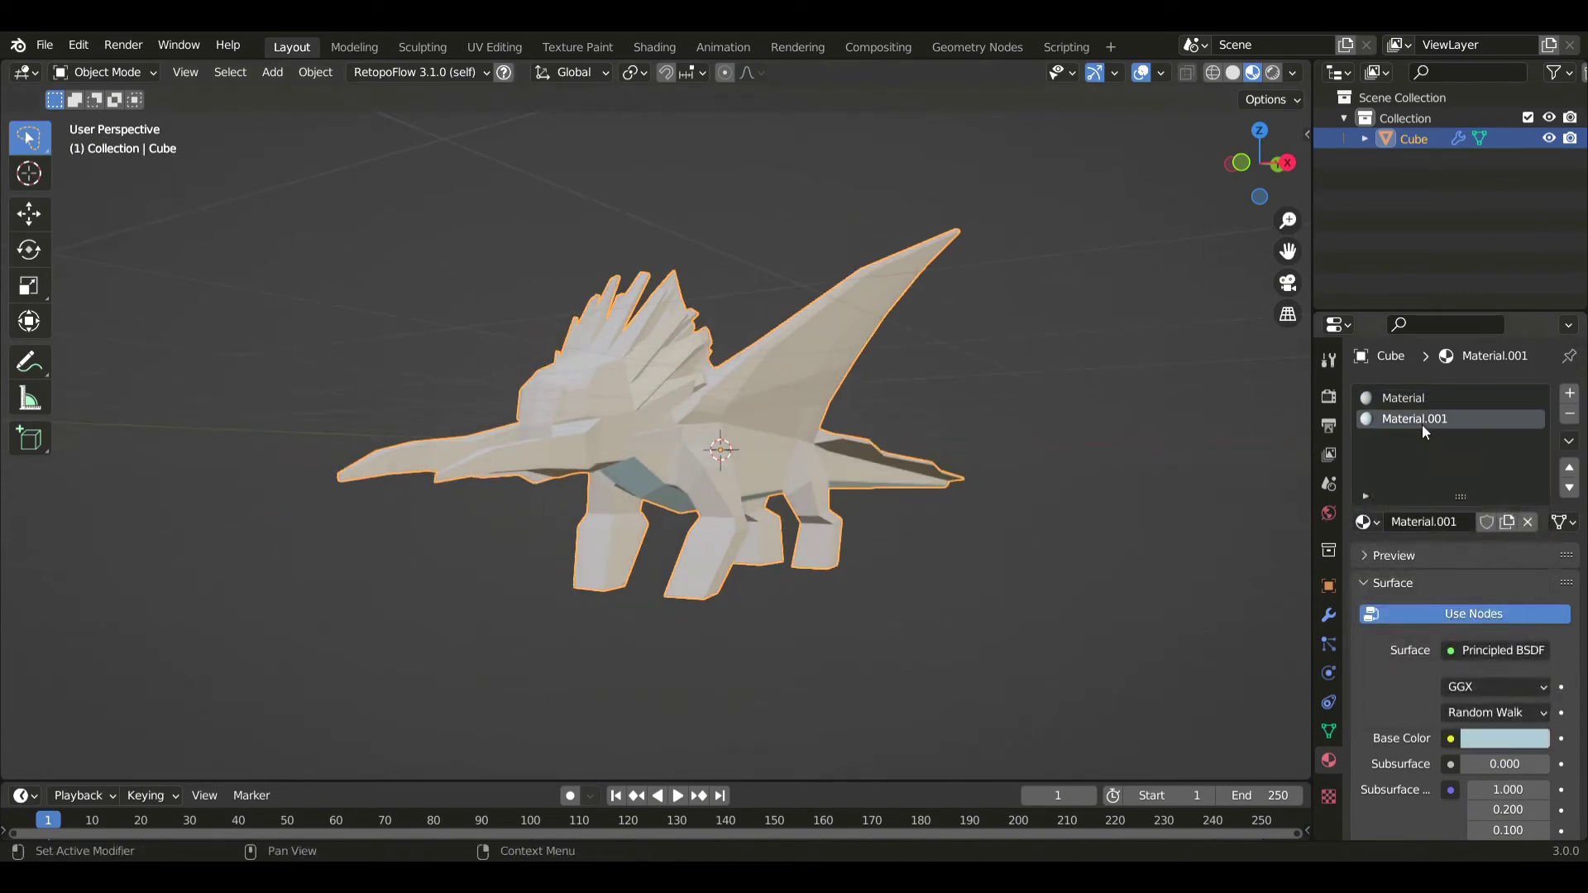
pyautogui.click(1501, 736)
pyautogui.moveTo(1545, 519); pyautogui.dragTo(1541, 468)
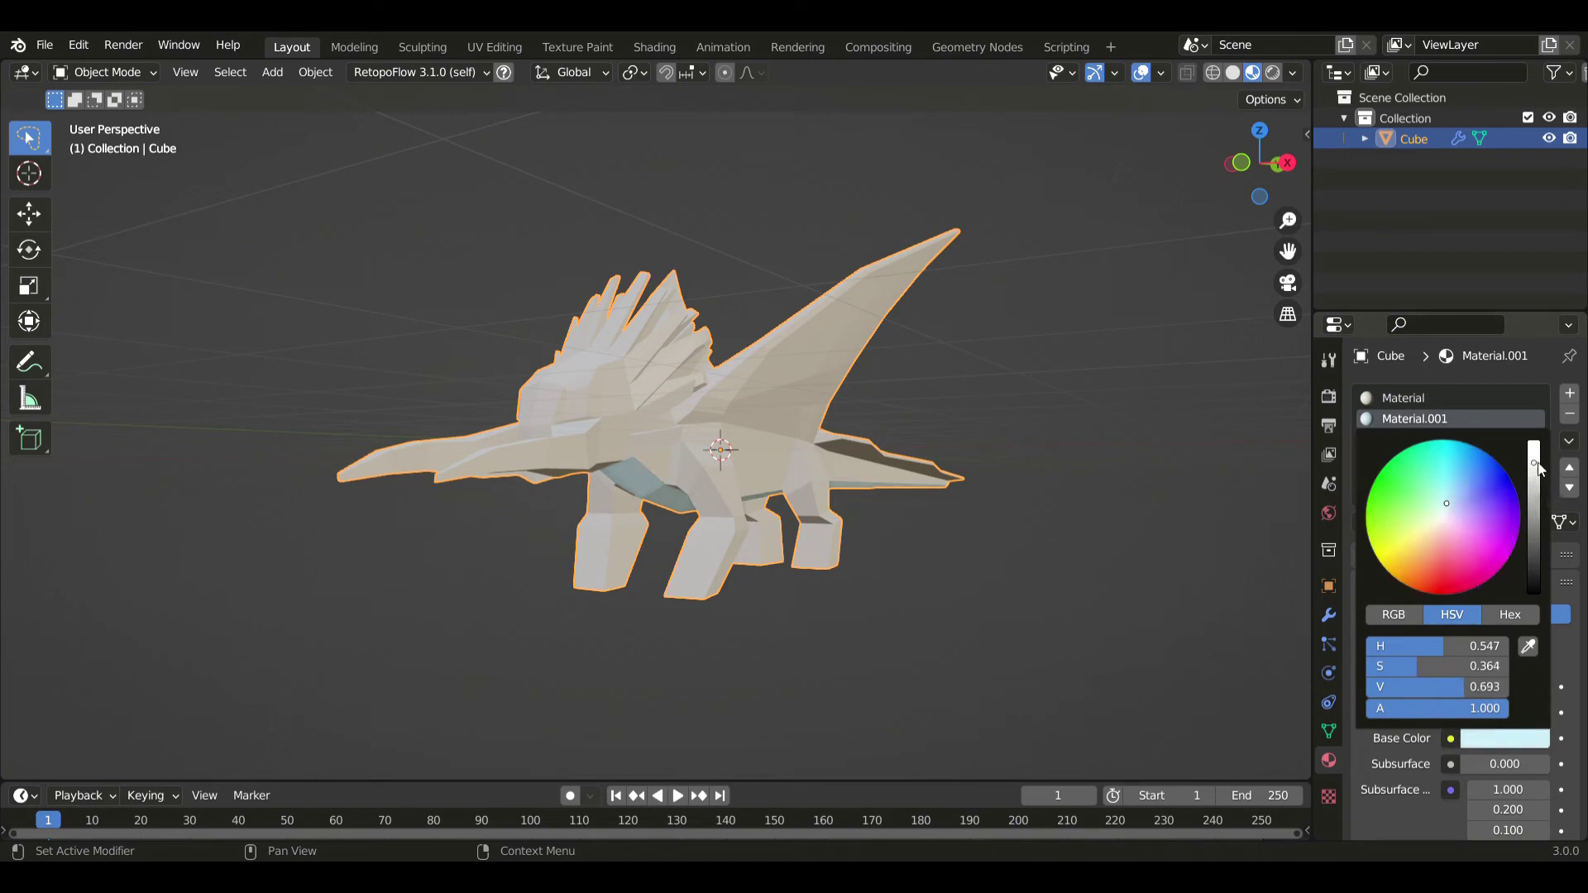
pyautogui.moveTo(1448, 506); pyautogui.dragTo(1448, 518)
pyautogui.click(1481, 738)
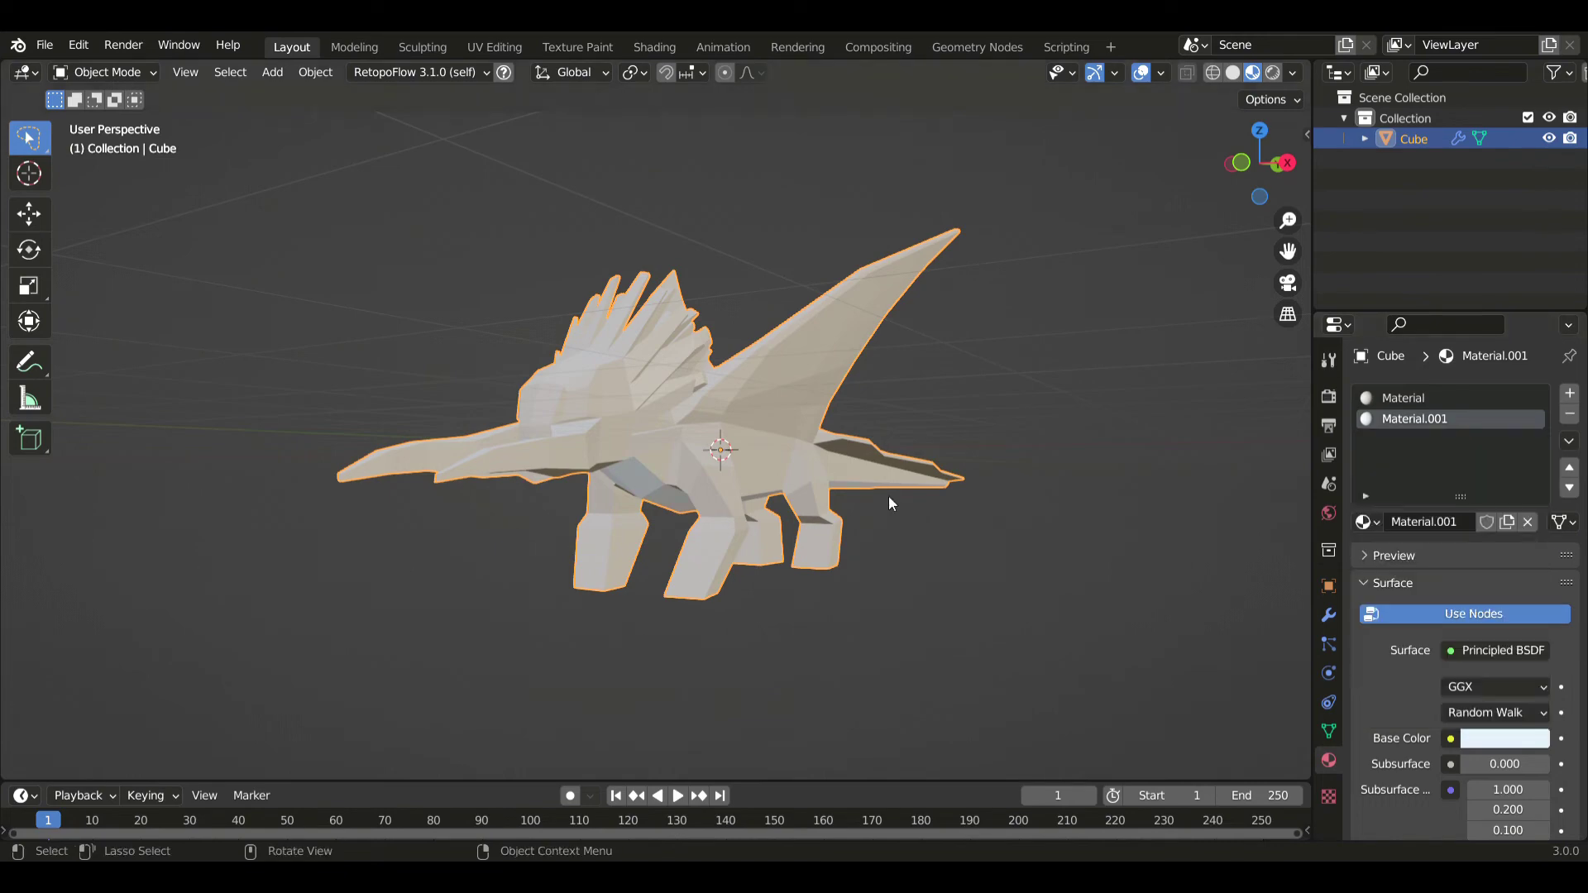
# - Add a third material slot with a new material and raise its base color to bright white
pyautogui.moveTo(888, 495); pyautogui.dragTo(744, 637, button='middle')
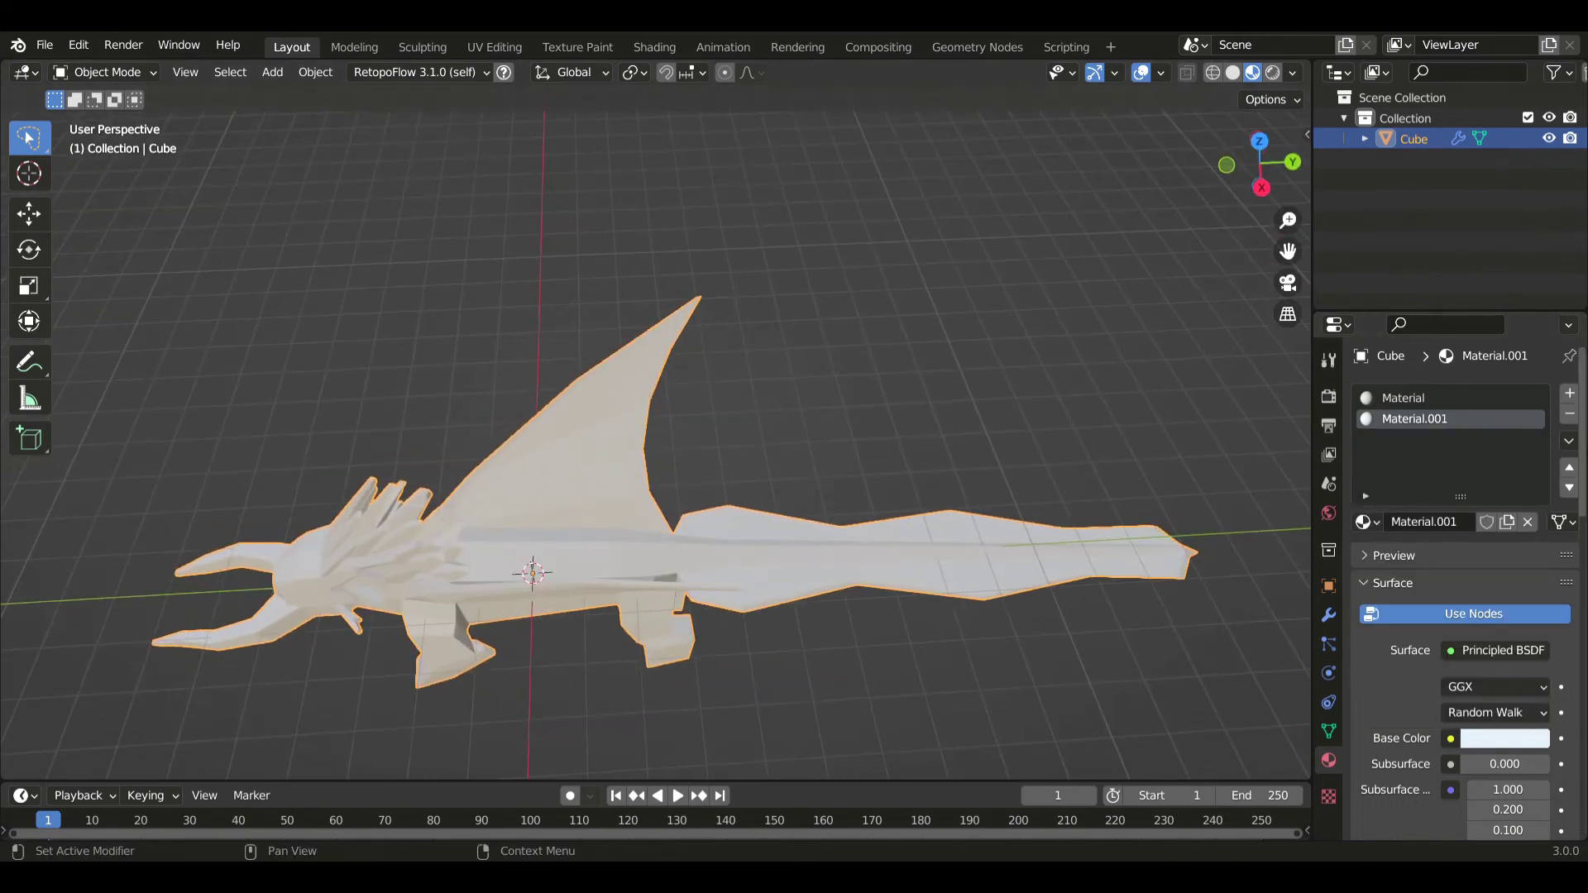
pyautogui.click(1571, 398)
pyautogui.click(1466, 525)
pyautogui.click(1510, 737)
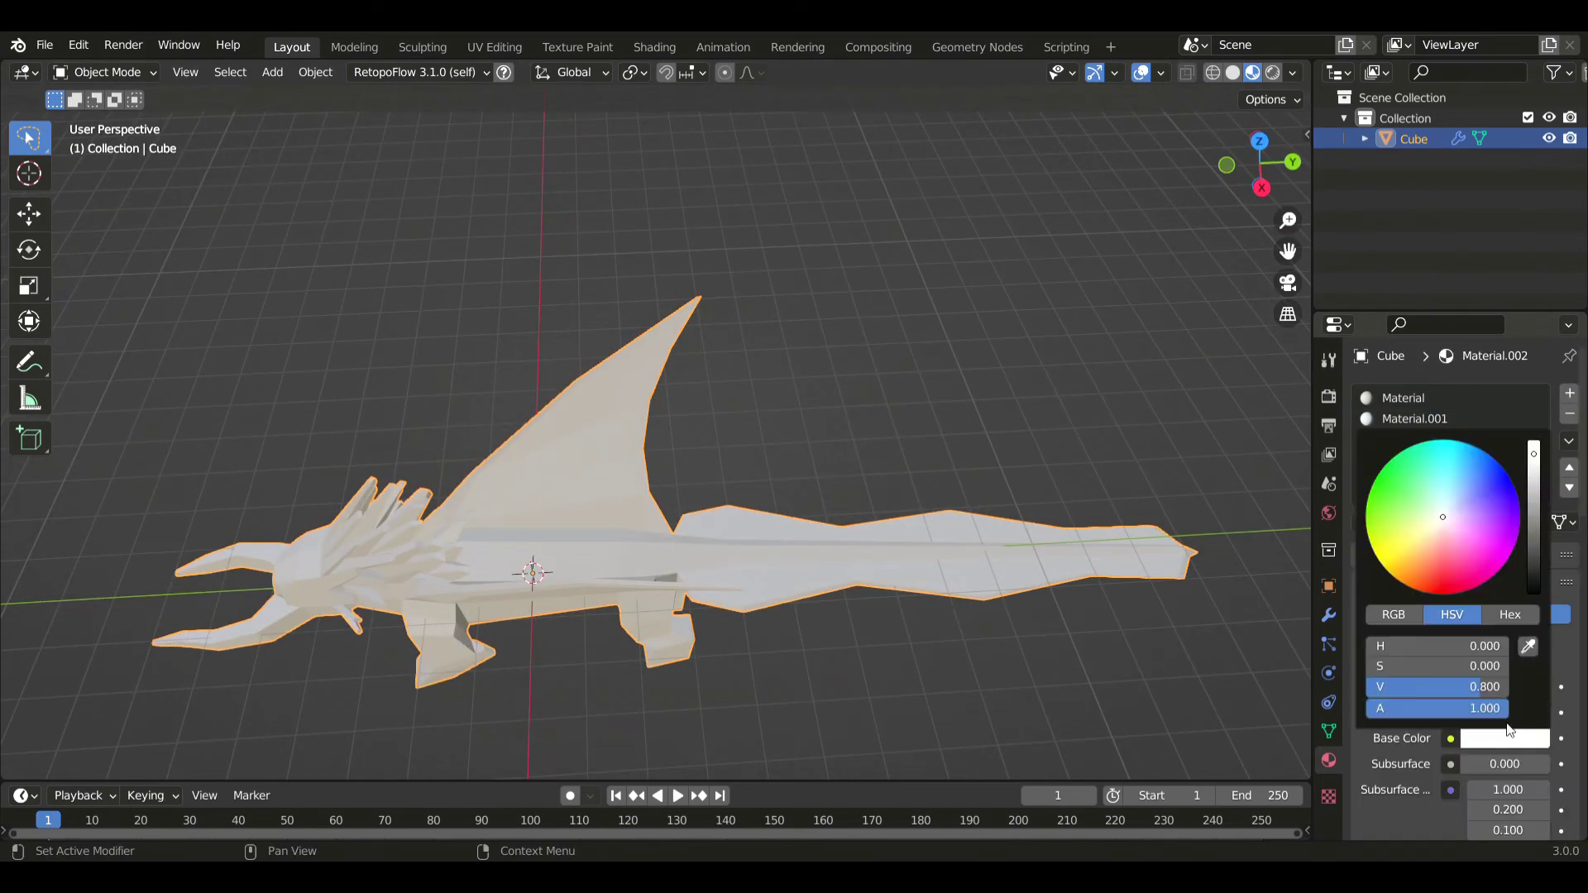
pyautogui.moveTo(1532, 463); pyautogui.dragTo(1533, 446)
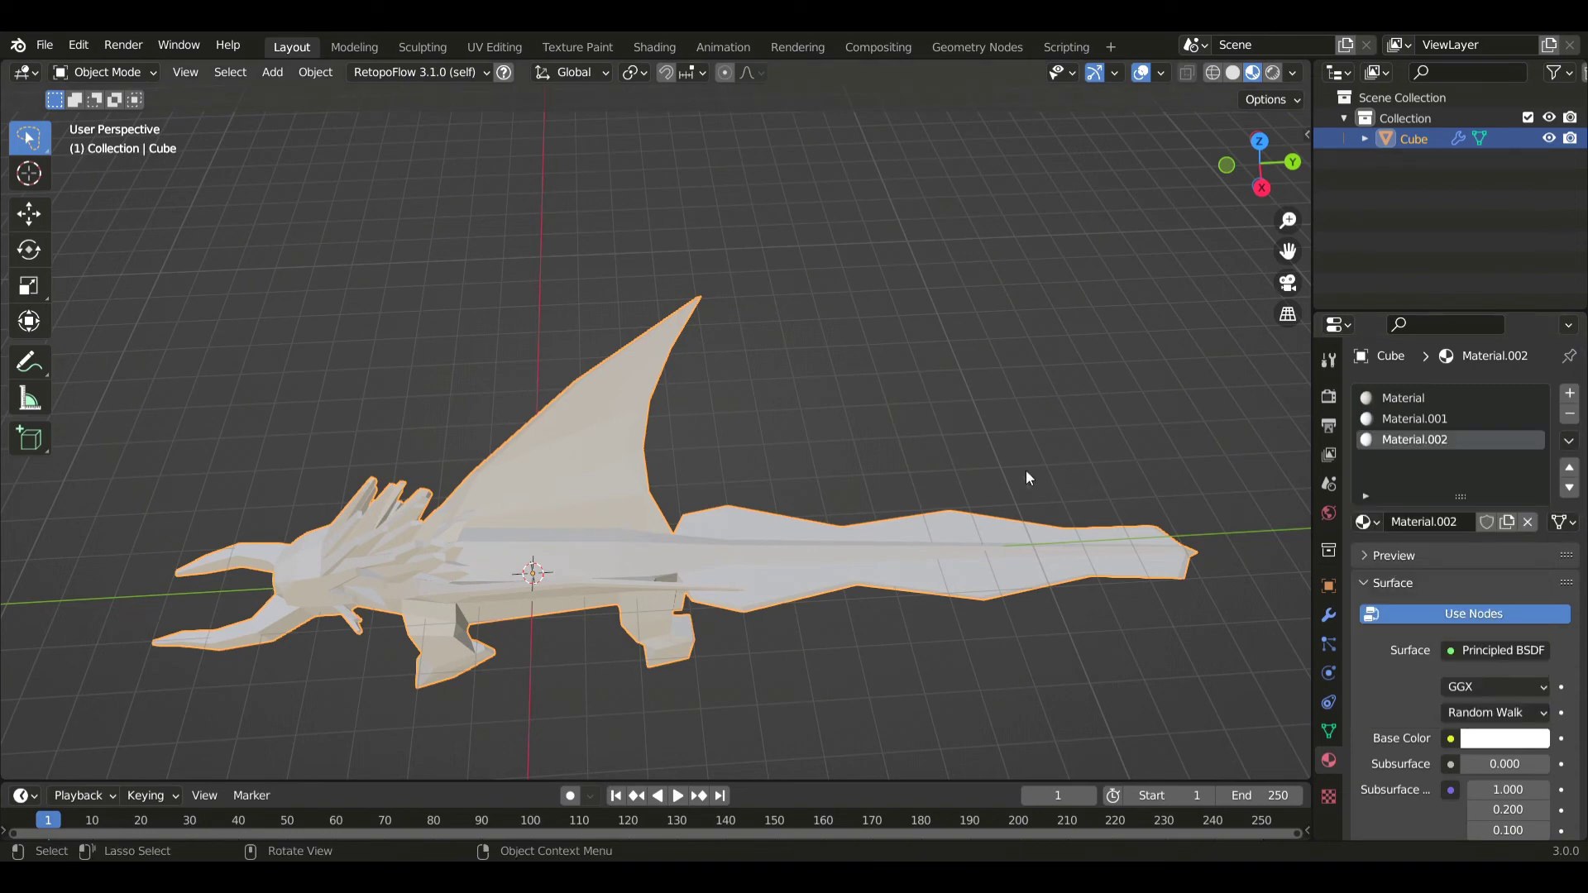
# - Select the wing membrane faces through the mesh in side view and assign Material.002 to them
pyautogui.press('KP_7')
pyautogui.press('Tab')
pyautogui.press('KP_3')
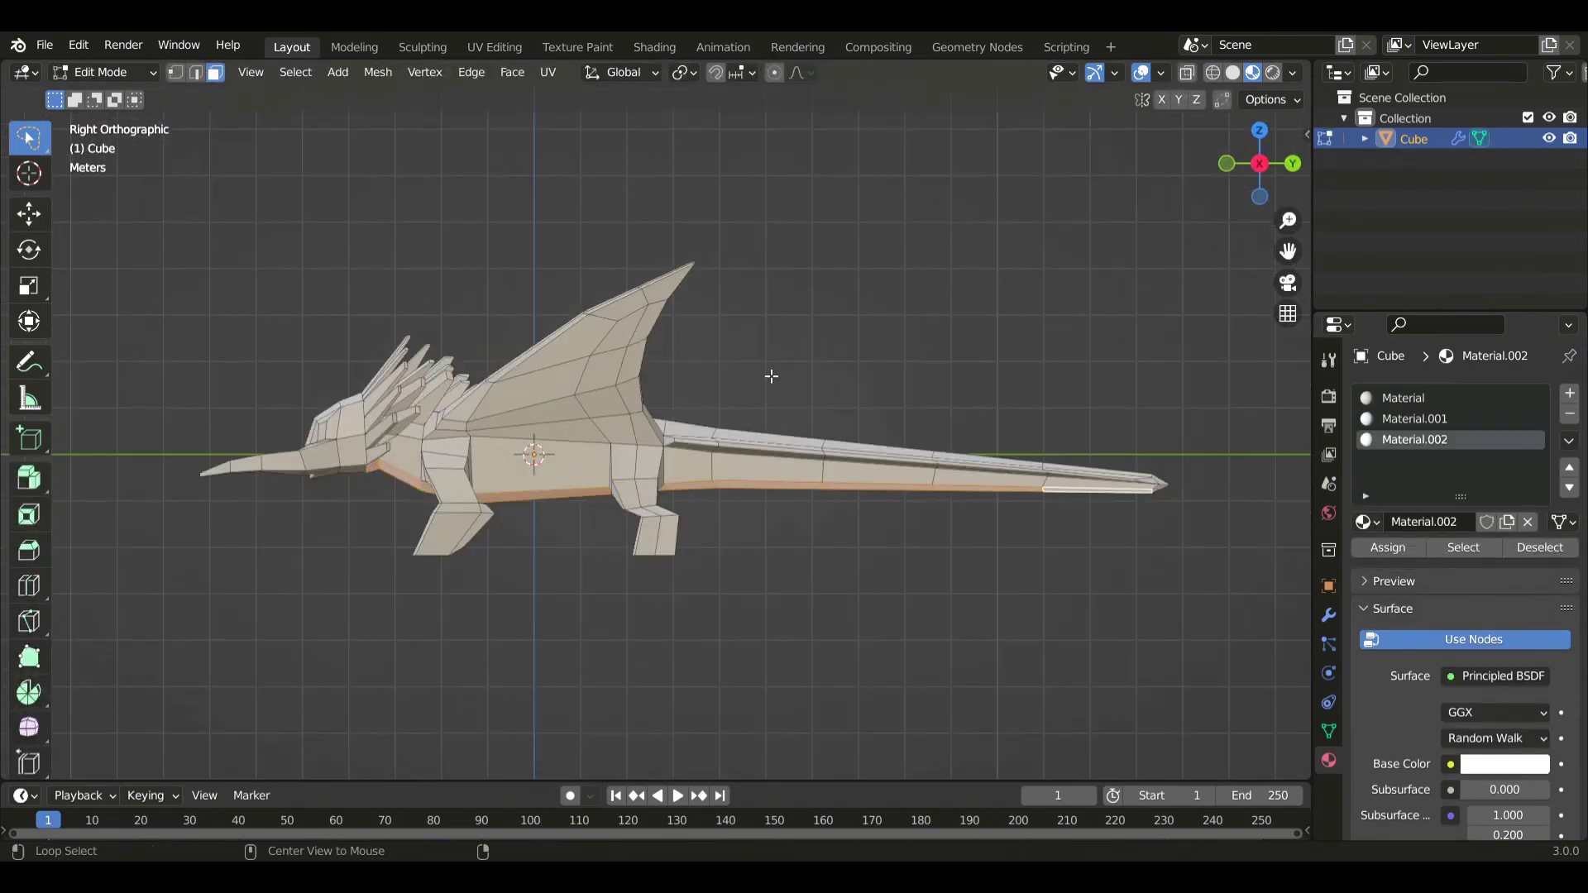
pyautogui.hotkey('alt', 'z')
pyautogui.scroll(2, 675, 329)
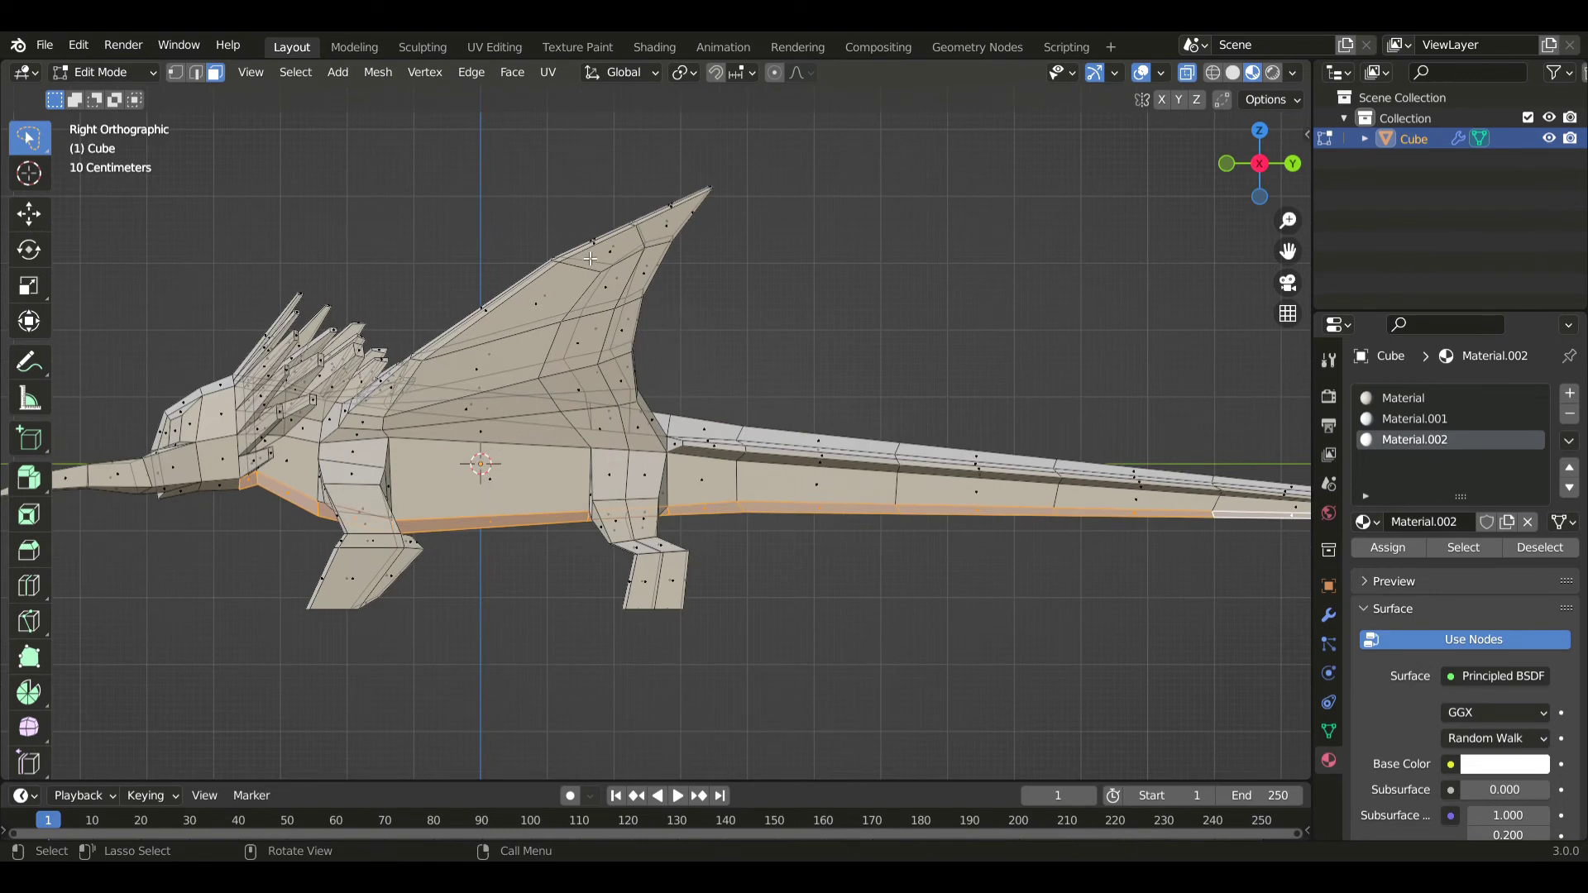
pyautogui.moveTo(590, 259); pyautogui.dragTo(611, 251)
pyautogui.moveTo(734, 211)
pyautogui.mouseDown()
pyautogui.moveTo(745, 359)
pyautogui.moveTo(513, 418)
pyautogui.moveTo(449, 375)
pyautogui.mouseUp()
pyautogui.scroll(1, 605, 397)
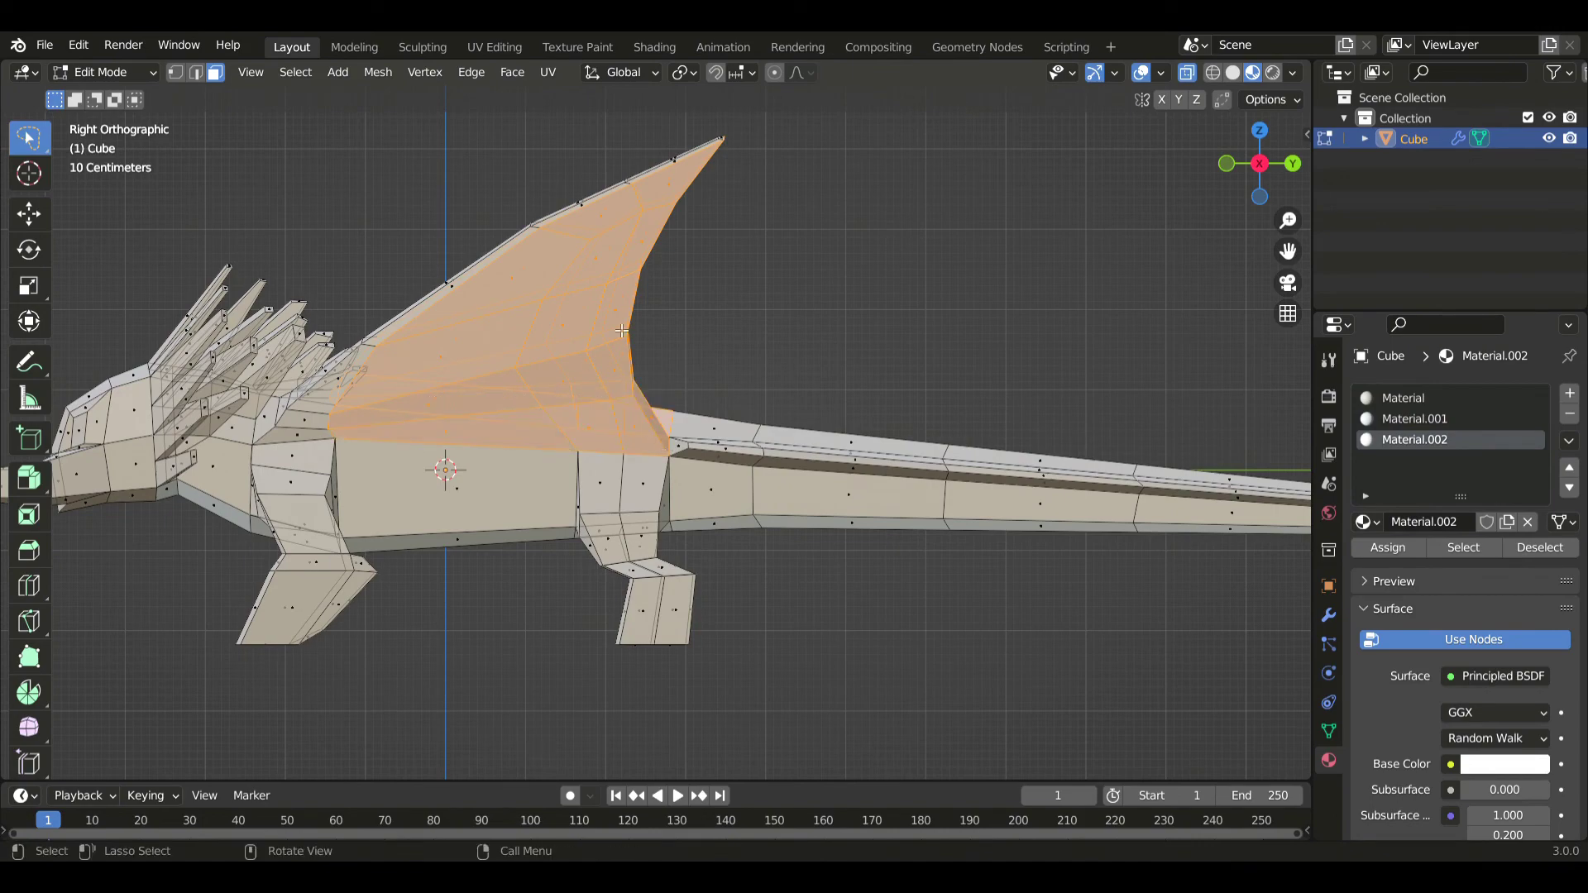
pyautogui.moveTo(805, 253); pyautogui.dragTo(579, 372, button='middle')
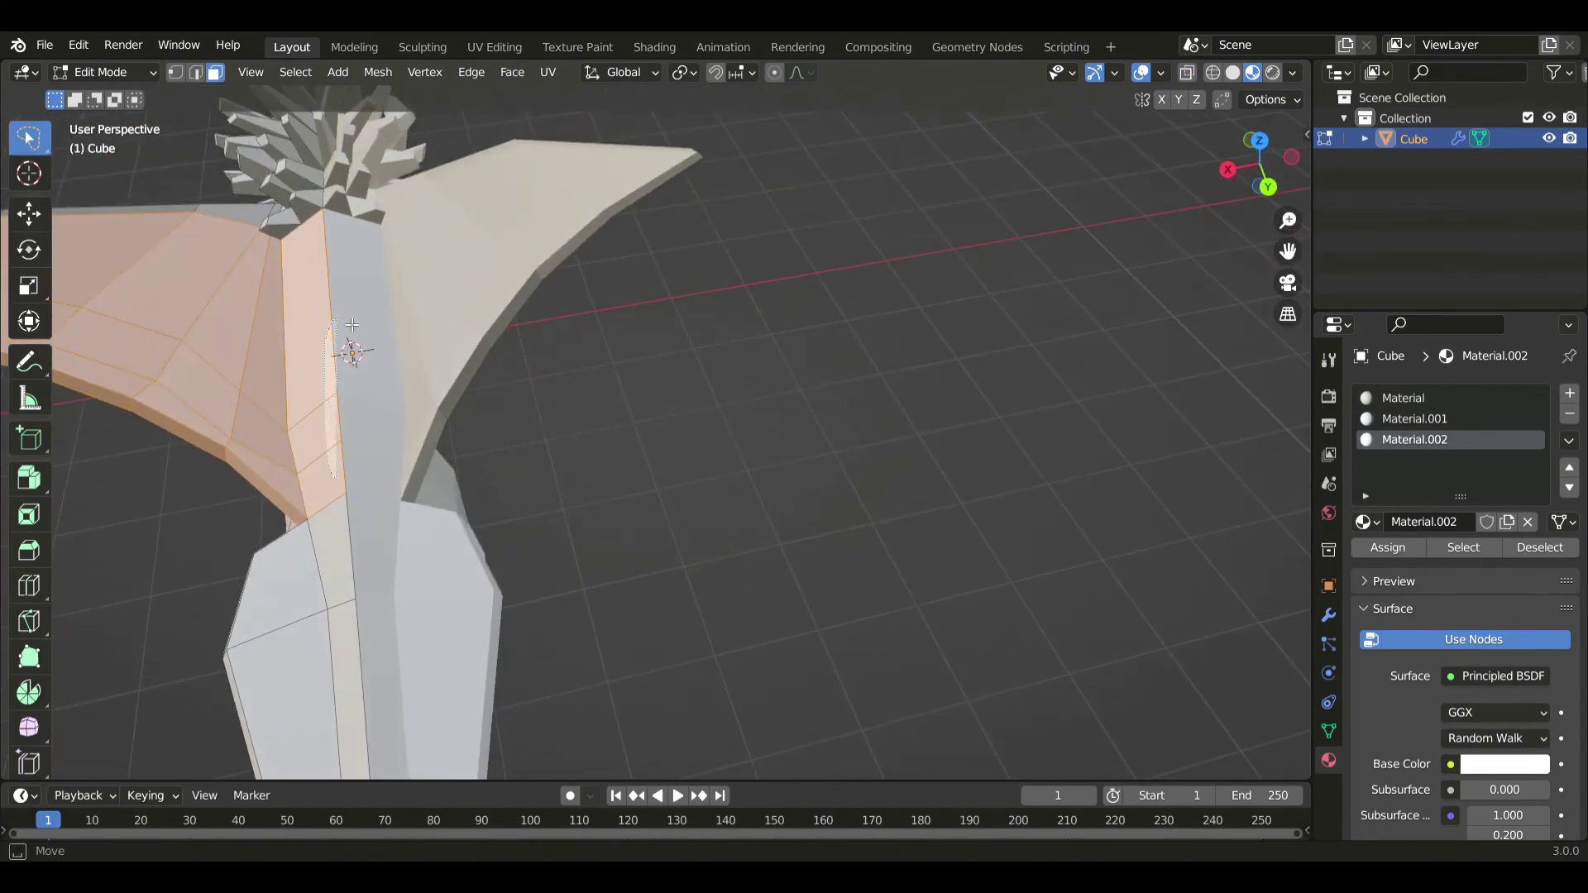
pyautogui.press('KP_3')
pyautogui.scroll(-1, 429, 359)
pyautogui.moveTo(496, 215); pyautogui.dragTo(729, 283, button='middle')
pyautogui.click(1387, 552)
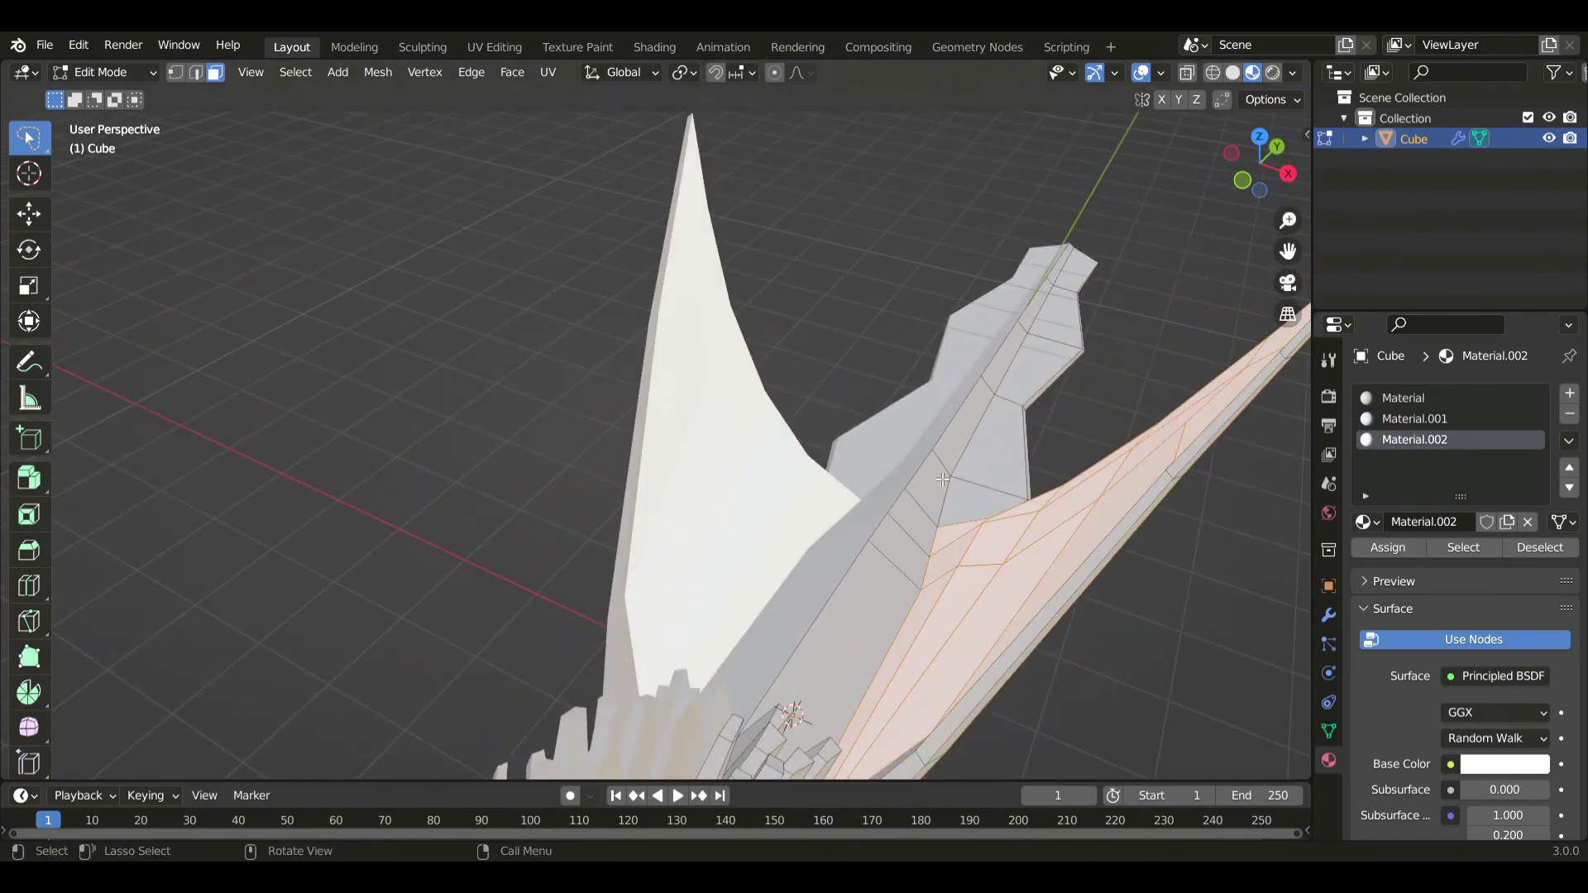
# - Select the tail fin faces along the full length of the tail and assign Material.002 to them
pyautogui.scroll(-2, 927, 478)
pyautogui.press('KP_7')
pyautogui.scroll(1, 921, 476)
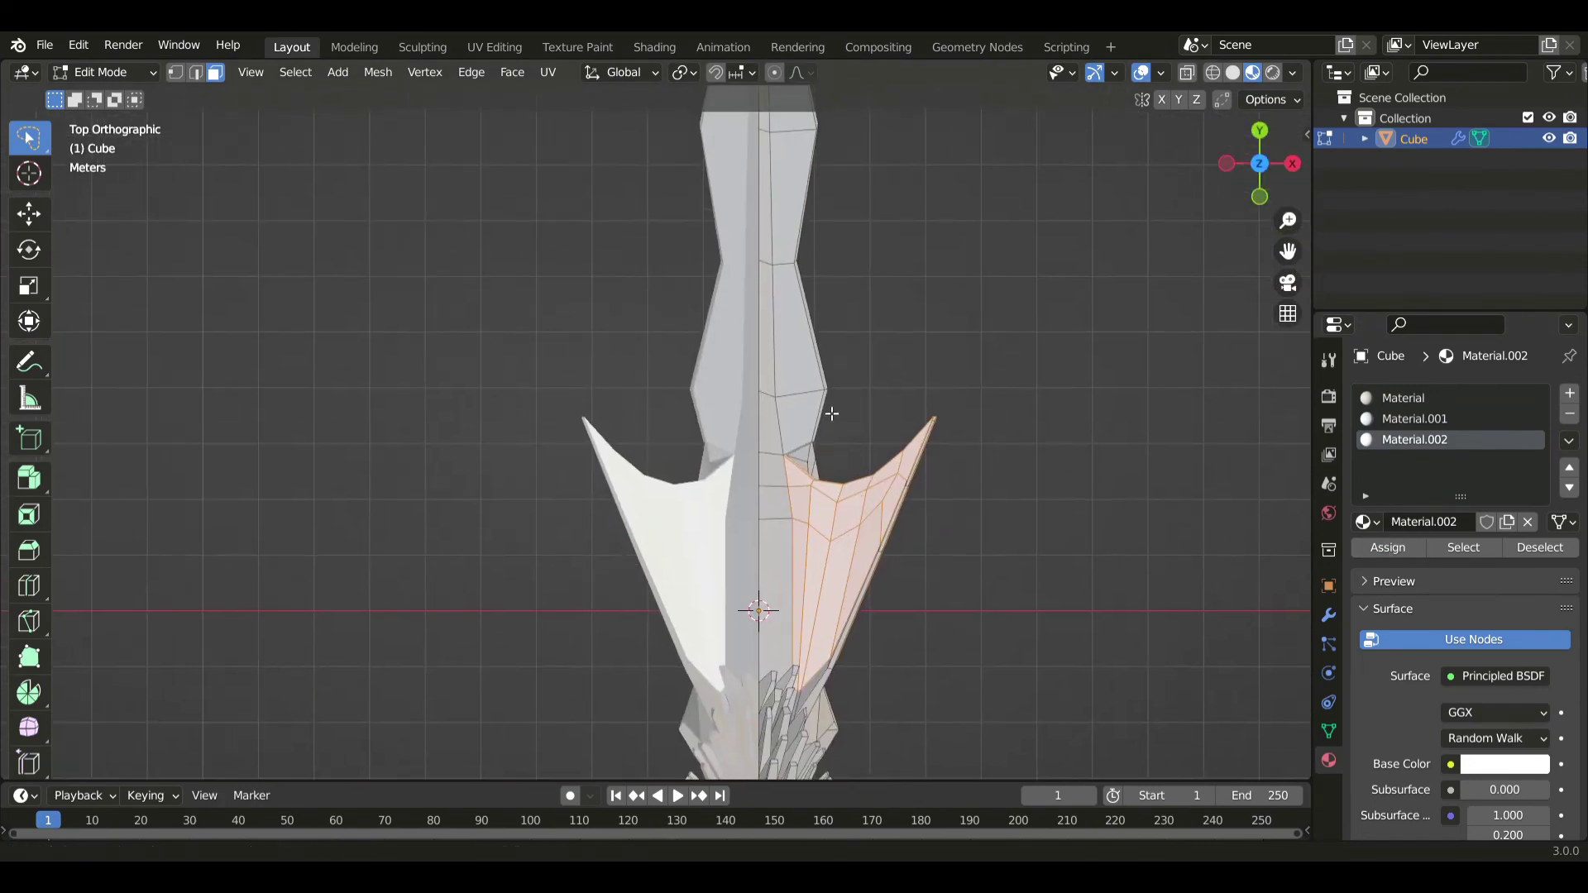
pyautogui.hotkey('alt', 'z')
pyautogui.moveTo(816, 271)
pyautogui.mouseDown()
pyautogui.moveTo(888, 427)
pyautogui.moveTo(810, 432)
pyautogui.mouseUp()
pyautogui.keyDown('shift'); pyautogui.click(822, 455); pyautogui.keyUp('shift')
pyautogui.keyDown('shift'); pyautogui.moveTo(863, 222); pyautogui.dragTo(855, 387, button='middle'); pyautogui.keyUp('shift')
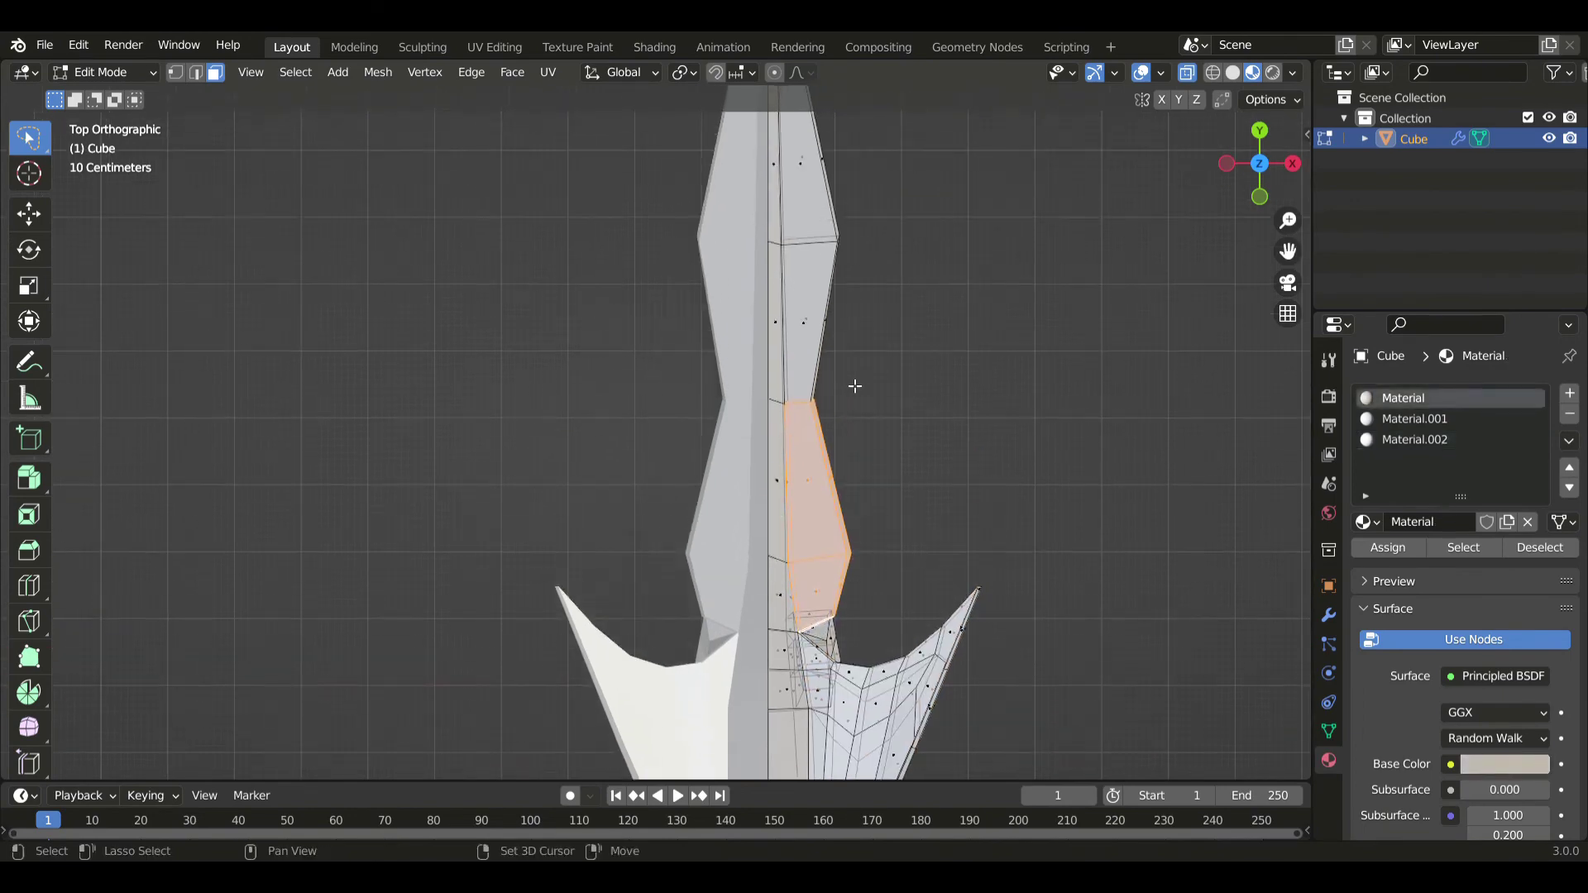
pyautogui.moveTo(797, 339)
pyautogui.keyDown('shift'); pyautogui.mouseDown()
pyautogui.moveTo(851, 263)
pyautogui.moveTo(830, 331)
pyautogui.mouseUp(); pyautogui.keyUp('shift')
pyautogui.keyDown('shift'); pyautogui.moveTo(837, 286); pyautogui.dragTo(820, 507, button='middle'); pyautogui.keyUp('shift')
pyautogui.keyDown('ctrl'); pyautogui.moveTo(778, 414); pyautogui.dragTo(773, 323, button='right'); pyautogui.keyUp('ctrl')
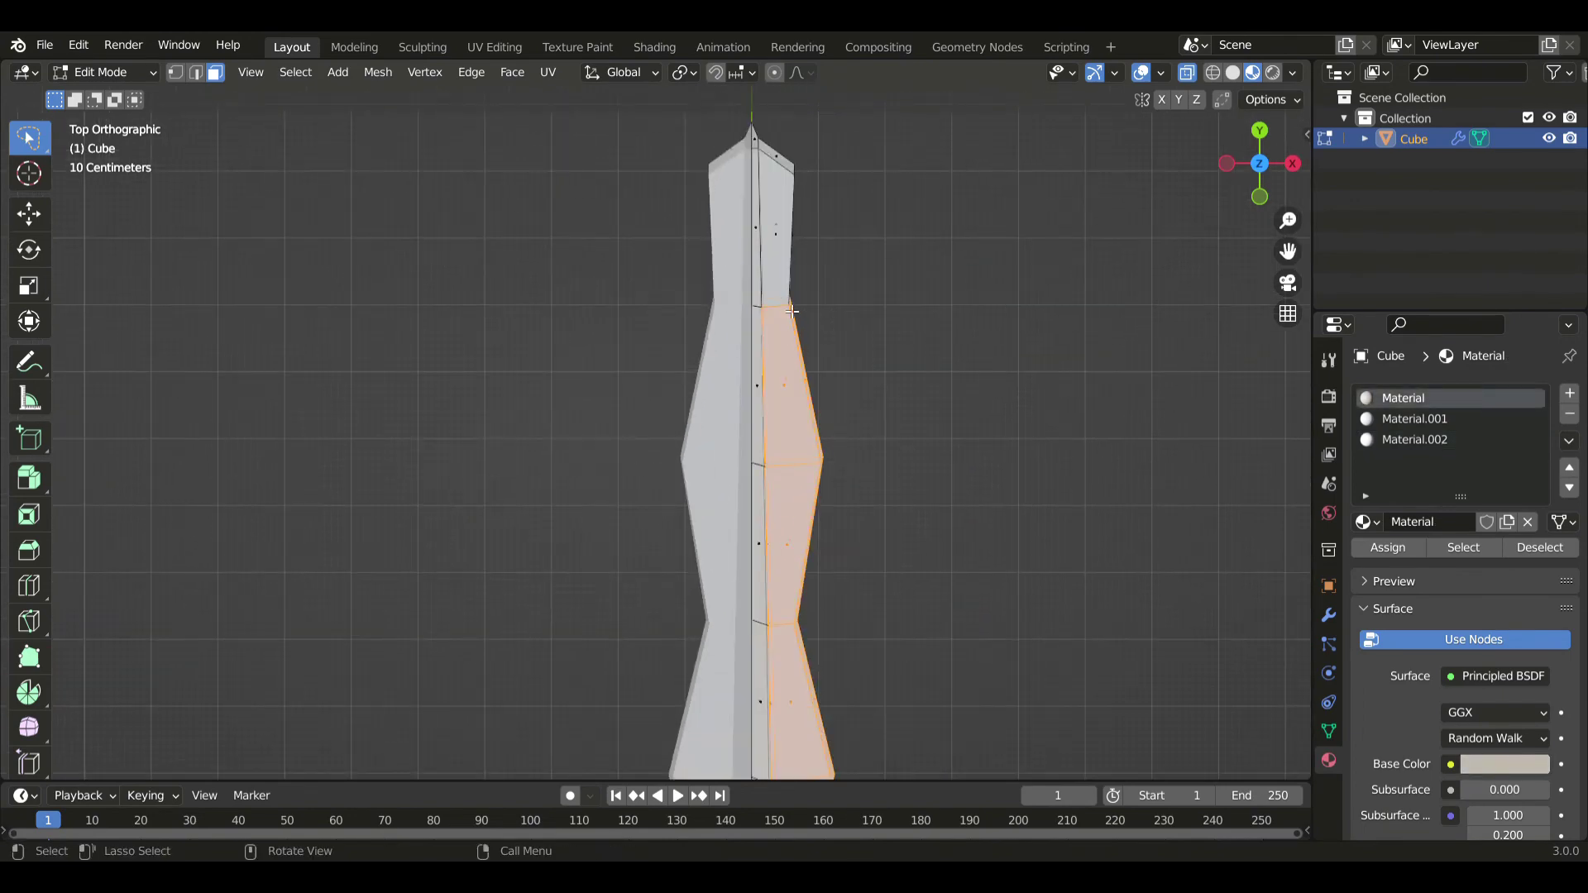
pyautogui.moveTo(774, 253)
pyautogui.keyDown('ctrl'); pyautogui.mouseDown(button='right')
pyautogui.moveTo(861, 157)
pyautogui.moveTo(772, 151)
pyautogui.mouseUp(button='right'); pyautogui.keyUp('ctrl')
pyautogui.scroll(-3, 882, 532)
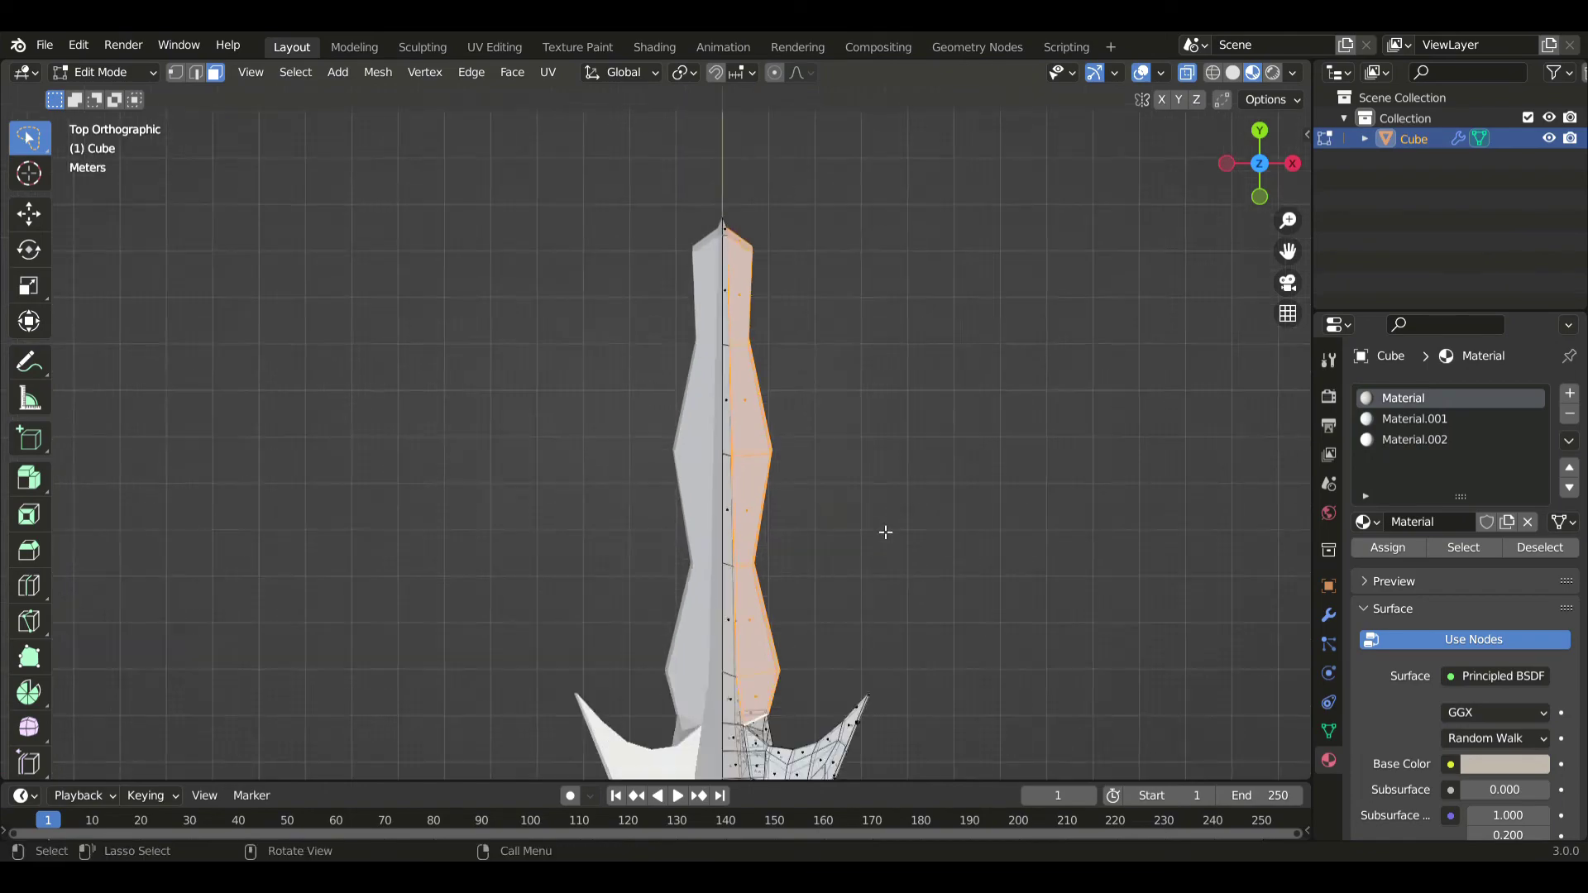
pyautogui.moveTo(883, 532); pyautogui.dragTo(629, 427, button='middle')
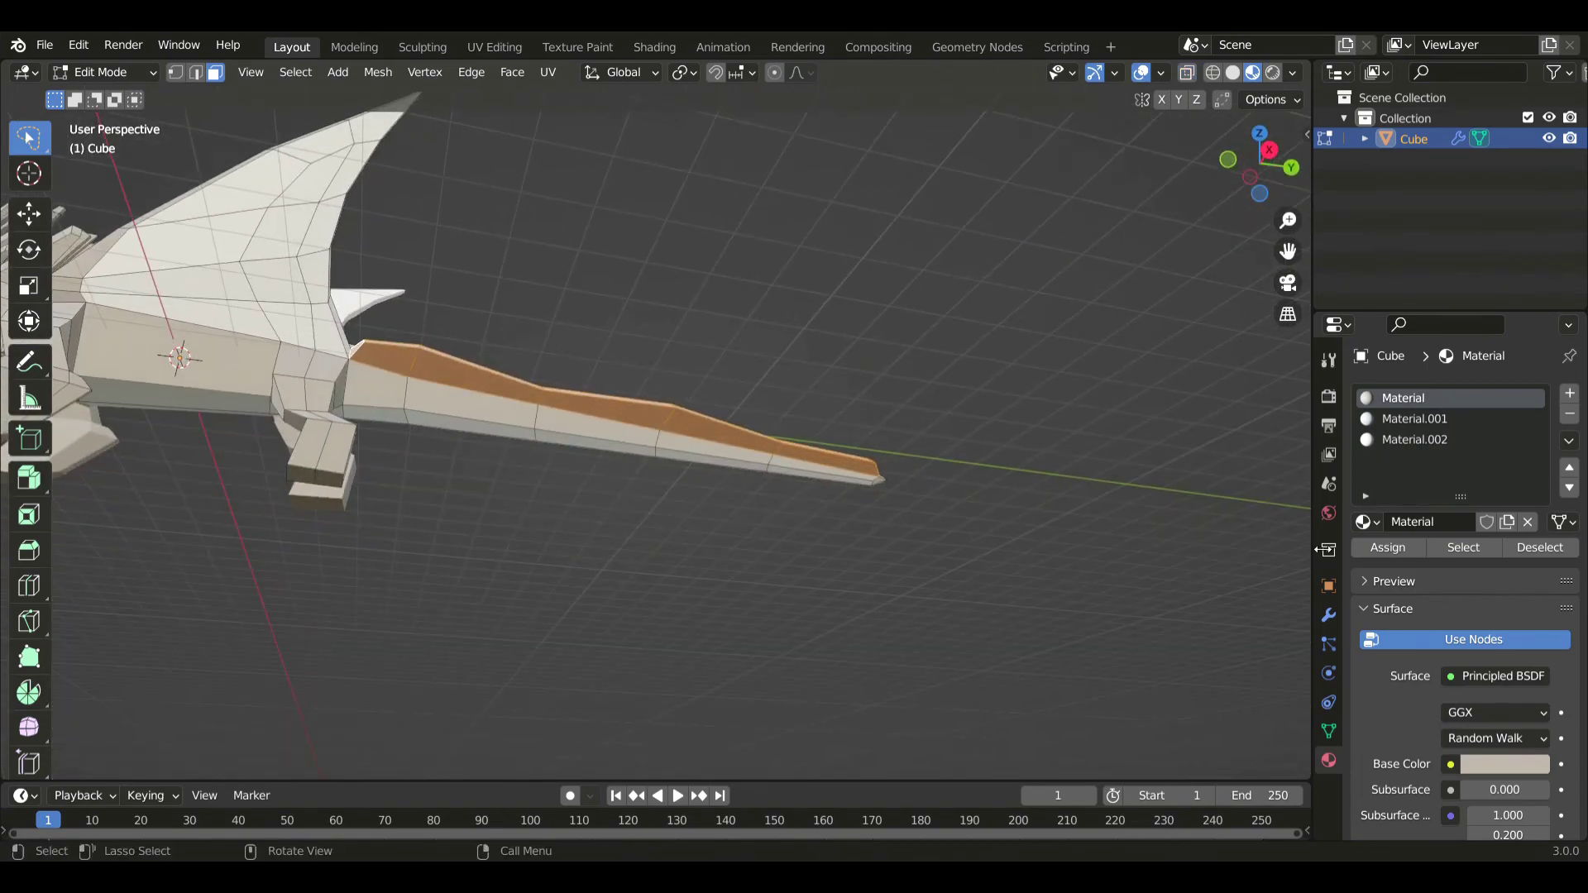
pyautogui.click(1400, 441)
pyautogui.click(1402, 550)
# - Return to Object Mode and adjust Material.002's base color to a pale bluish white
pyautogui.scroll(-3, 1046, 560)
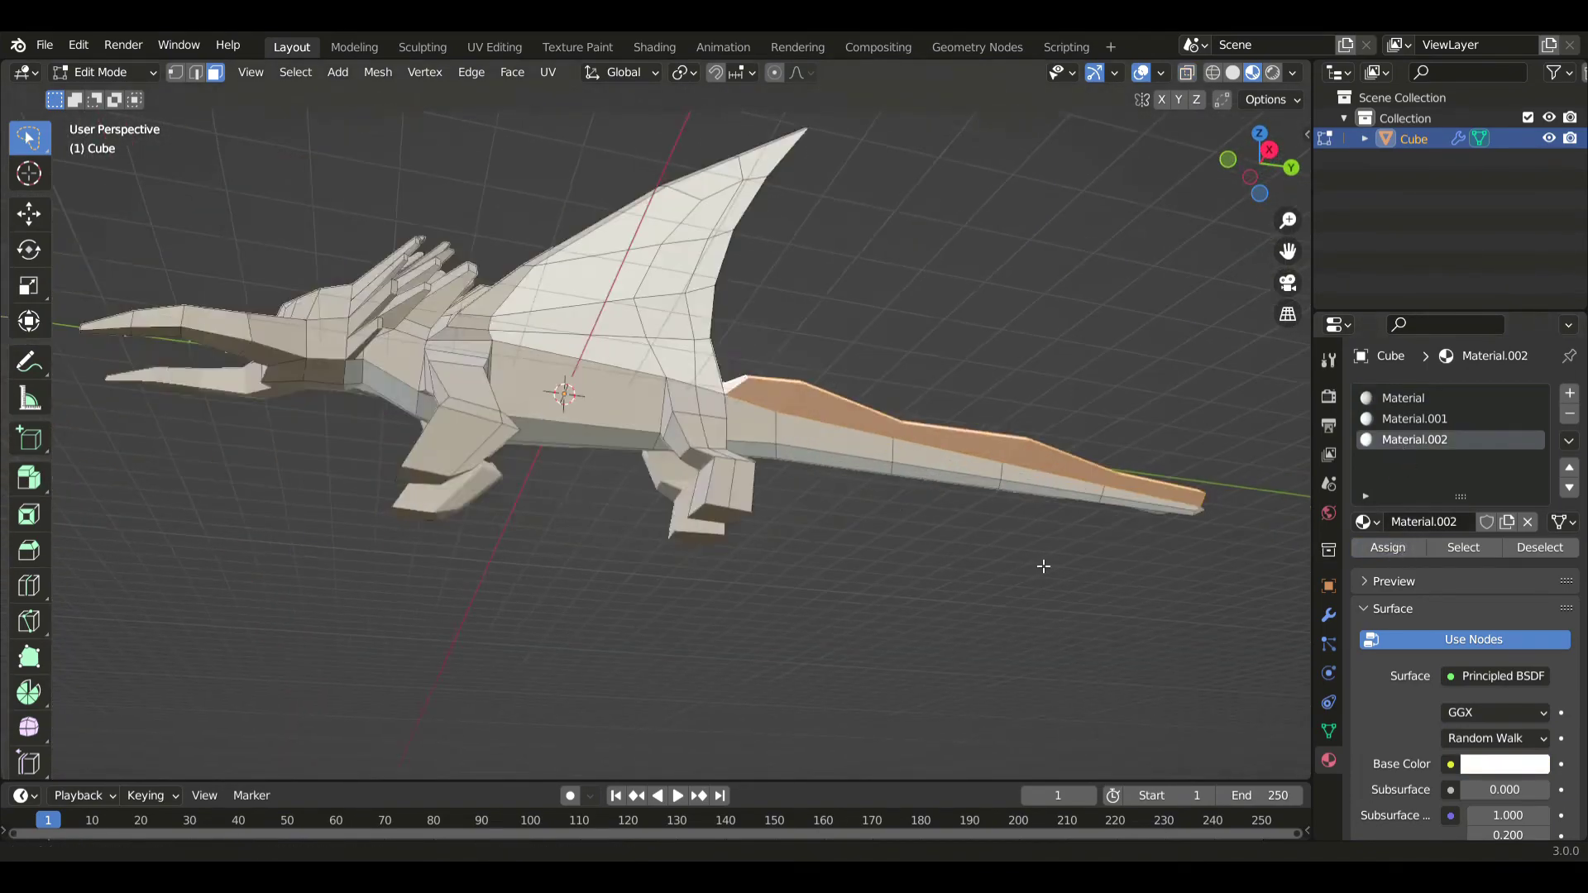
pyautogui.moveTo(1045, 560); pyautogui.dragTo(1333, 434, button='middle')
pyautogui.press('Tab')
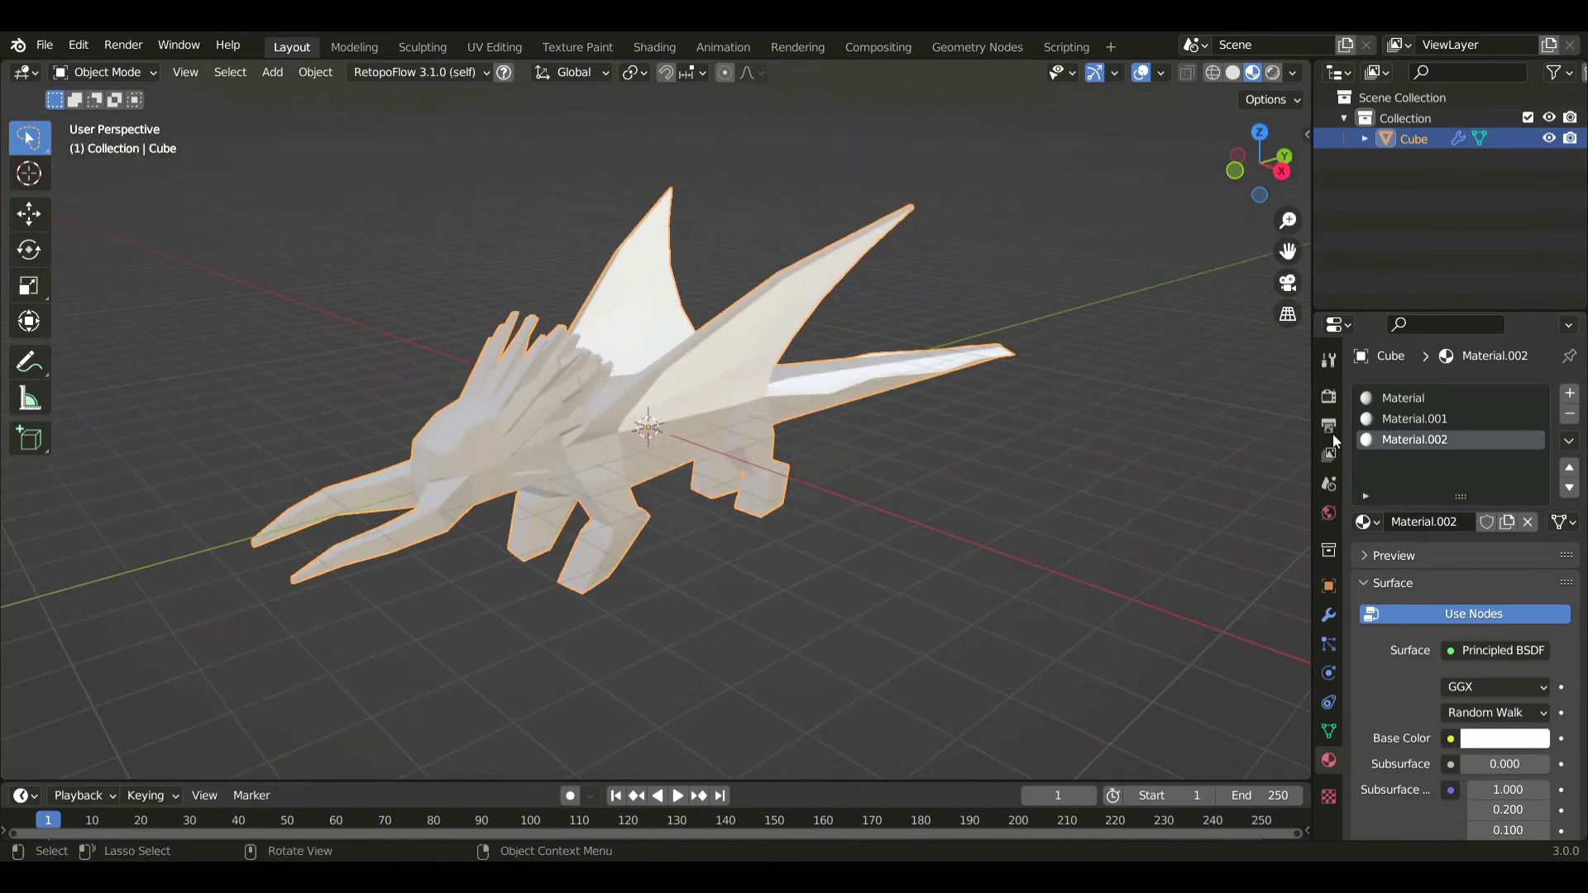
pyautogui.click(1505, 738)
pyautogui.moveTo(1533, 479); pyautogui.dragTo(1533, 465)
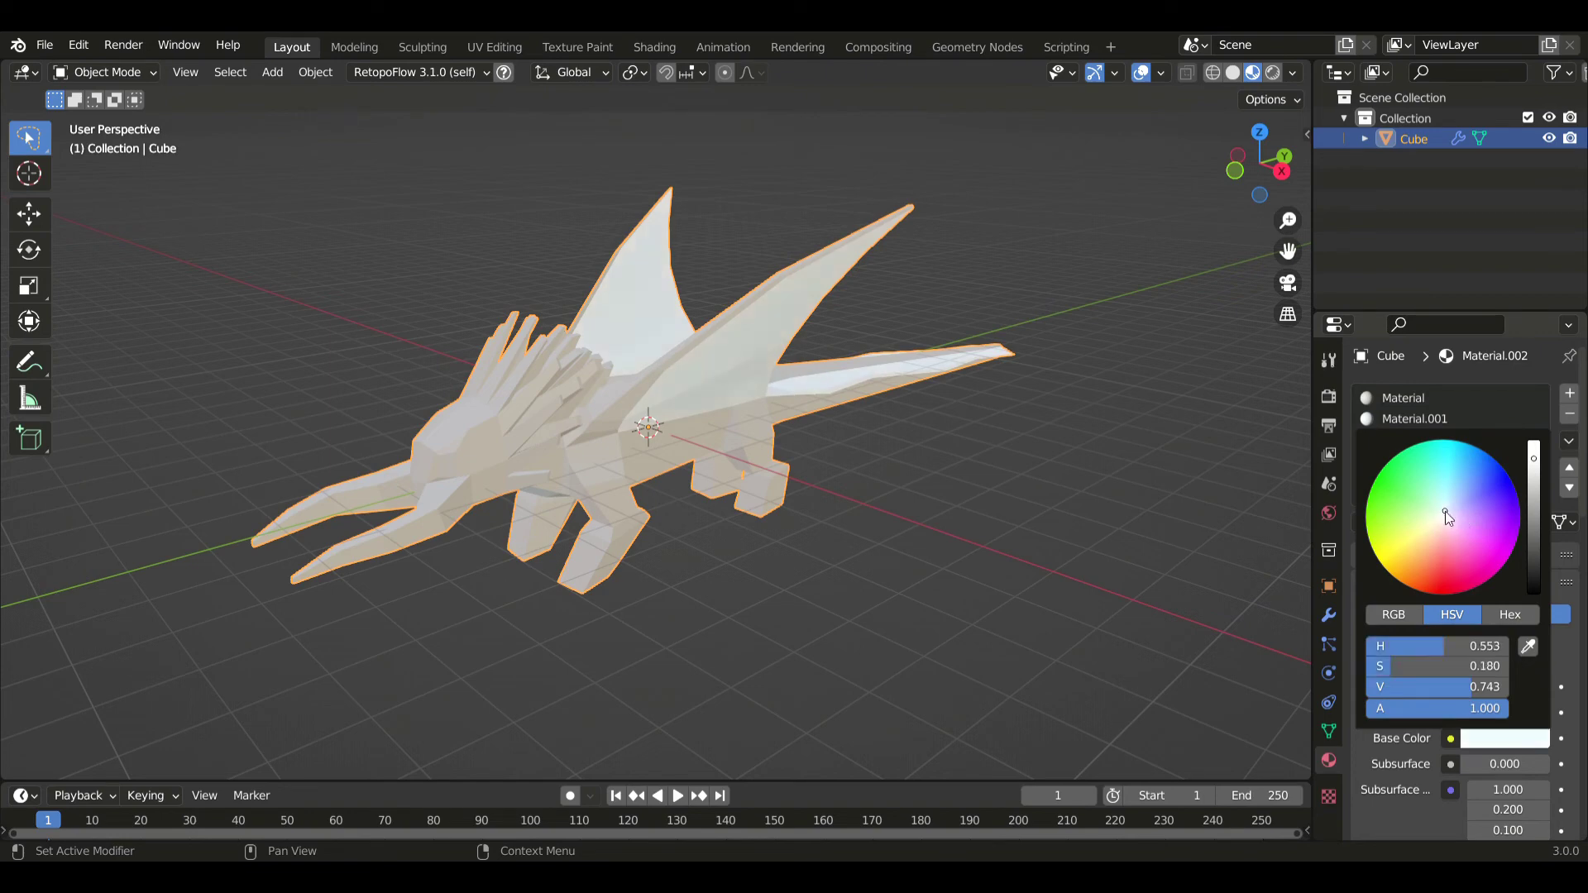
# - Brighten the first material's base color to a light beige
pyautogui.click(1411, 399)
pyautogui.click(1501, 737)
pyautogui.moveTo(1536, 492); pyautogui.dragTo(1537, 465)
pyautogui.moveTo(914, 530); pyautogui.dragTo(825, 454, button='middle')
pyautogui.scroll(1, 897, 463)
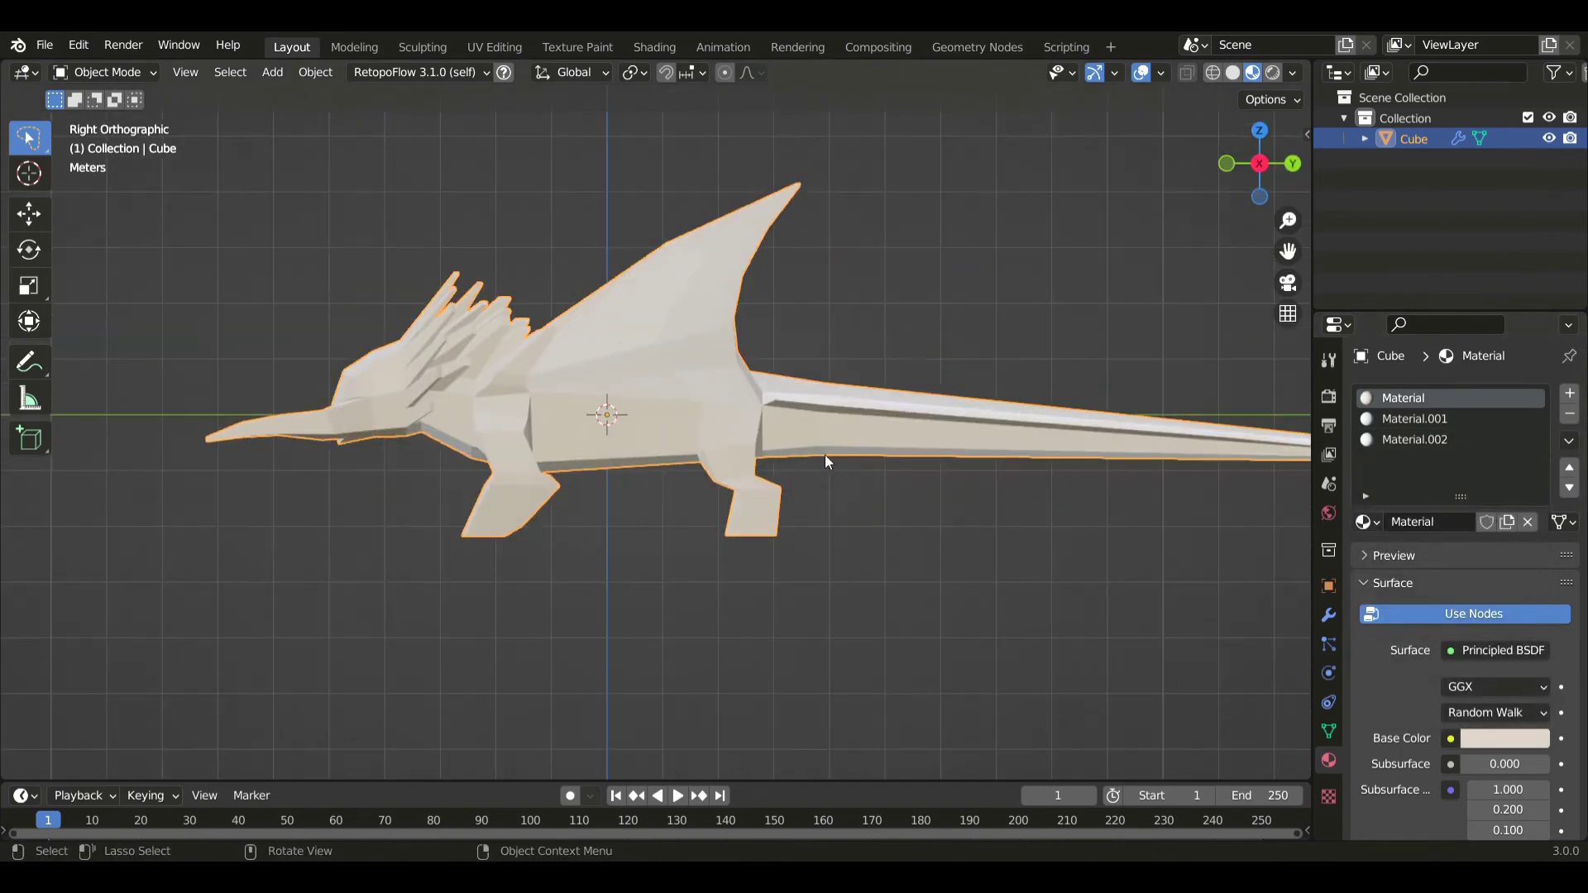
# - Subdivide the eye face on the dragon's head twice into a 4 by 4 grid and return to Object Mode
pyautogui.moveTo(616, 329); pyautogui.dragTo(765, 395, button='middle')
pyautogui.press('Tab')
pyautogui.rightClick(745, 387)
pyautogui.click(744, 387)
pyautogui.rightClick(722, 364)
pyautogui.click(723, 364)
pyautogui.scroll(3, 766, 394)
pyautogui.press('Tab')
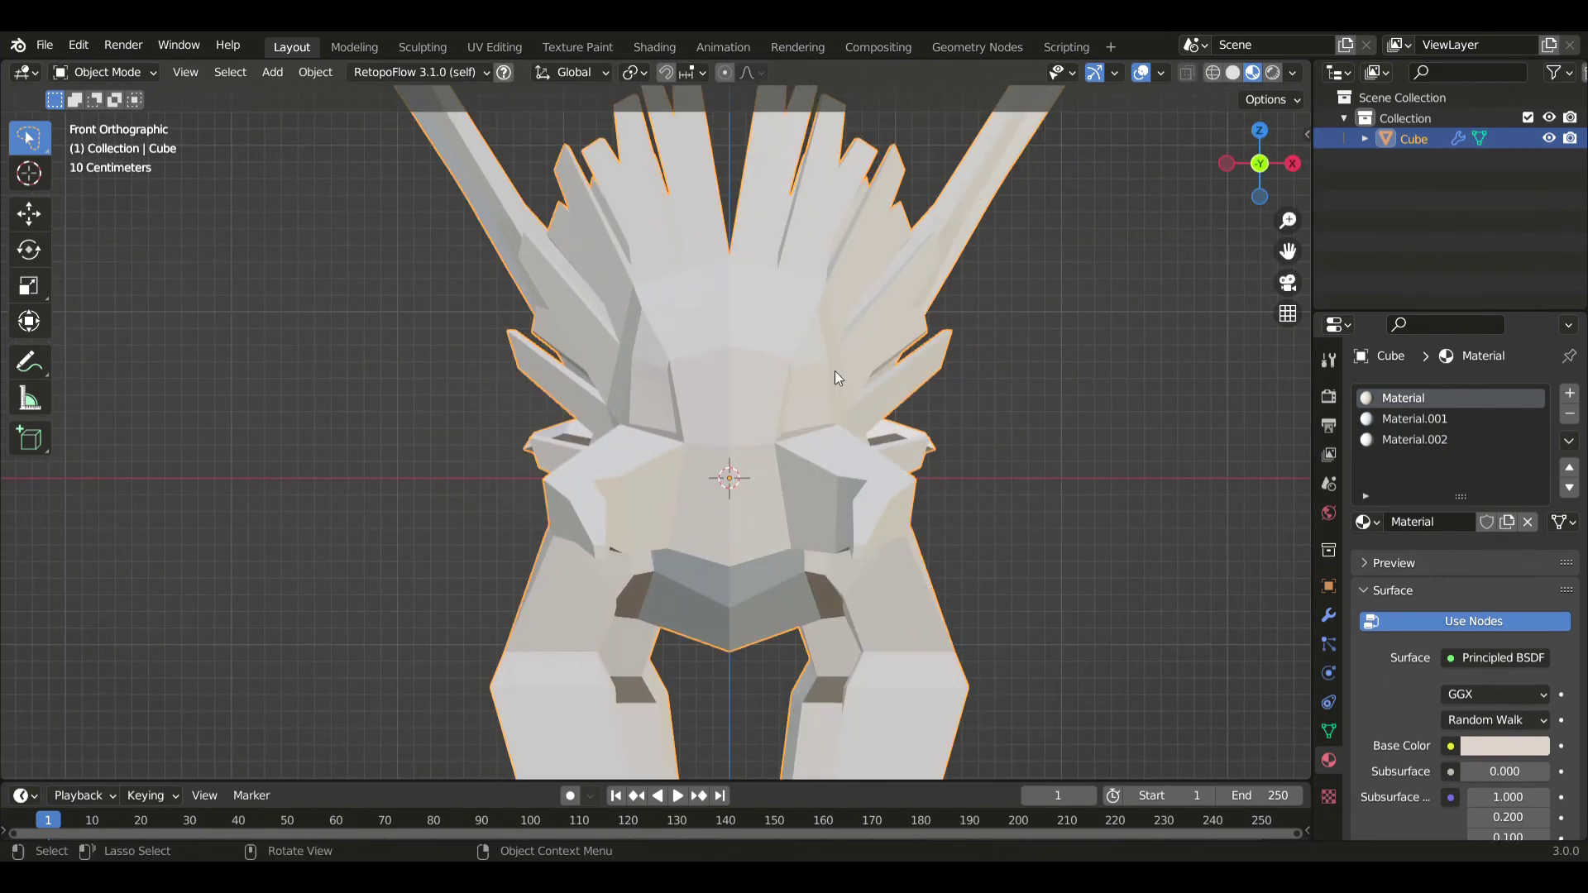
# - Add a fourth slot with a new light cyan material and assign it to the subdivided eye faces
pyautogui.click(1570, 395)
pyautogui.click(1474, 530)
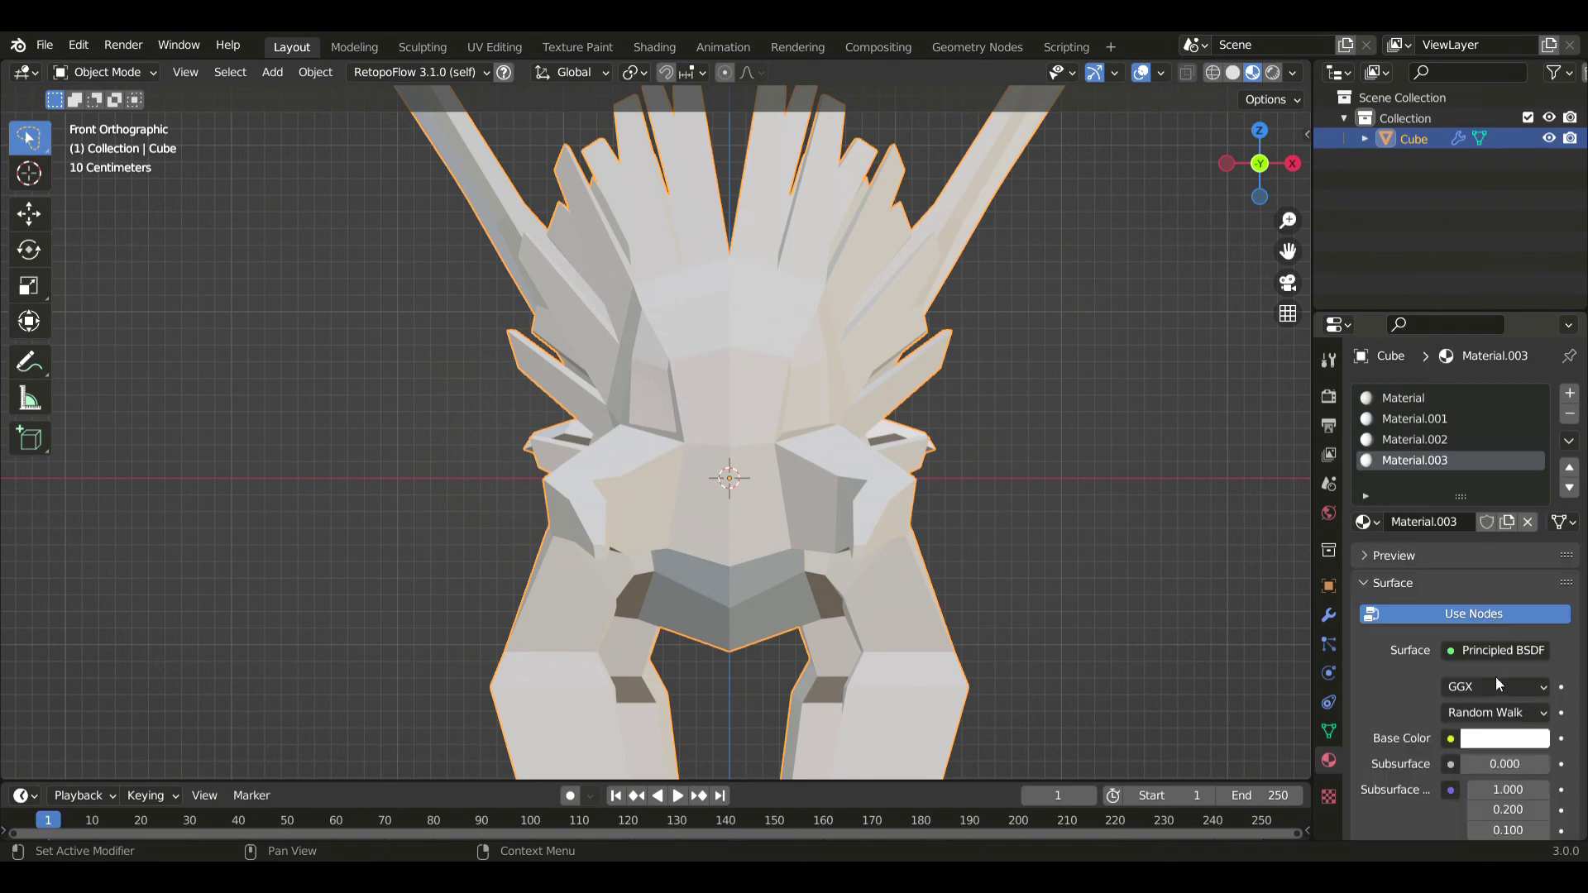
pyautogui.click(1504, 737)
pyautogui.click(1447, 490)
pyautogui.press('Tab')
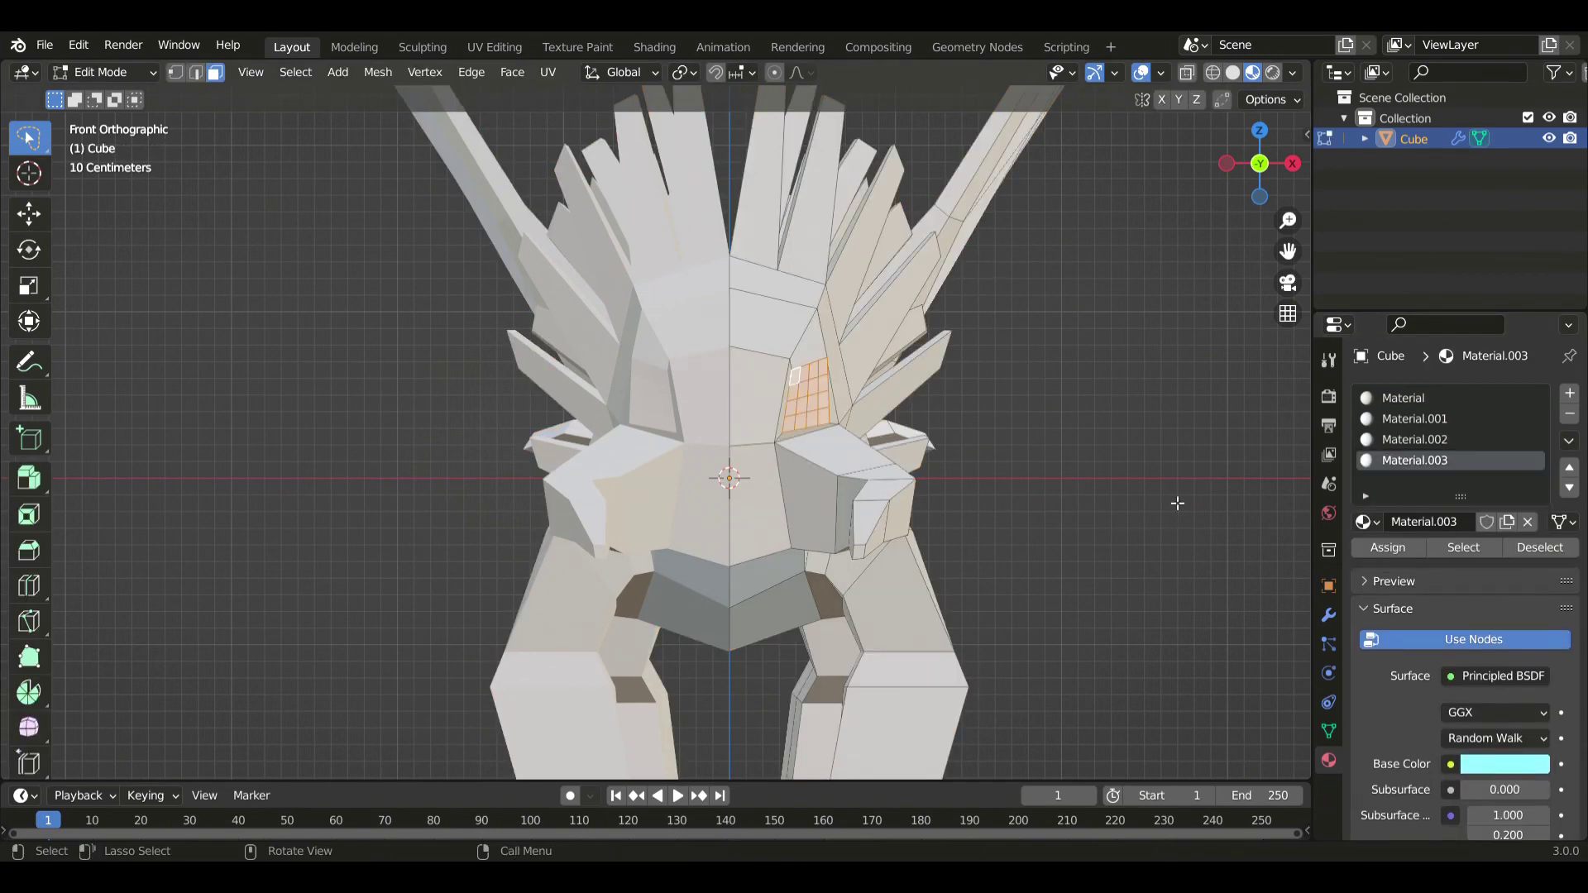
pyautogui.click(1382, 544)
pyautogui.press('Tab')
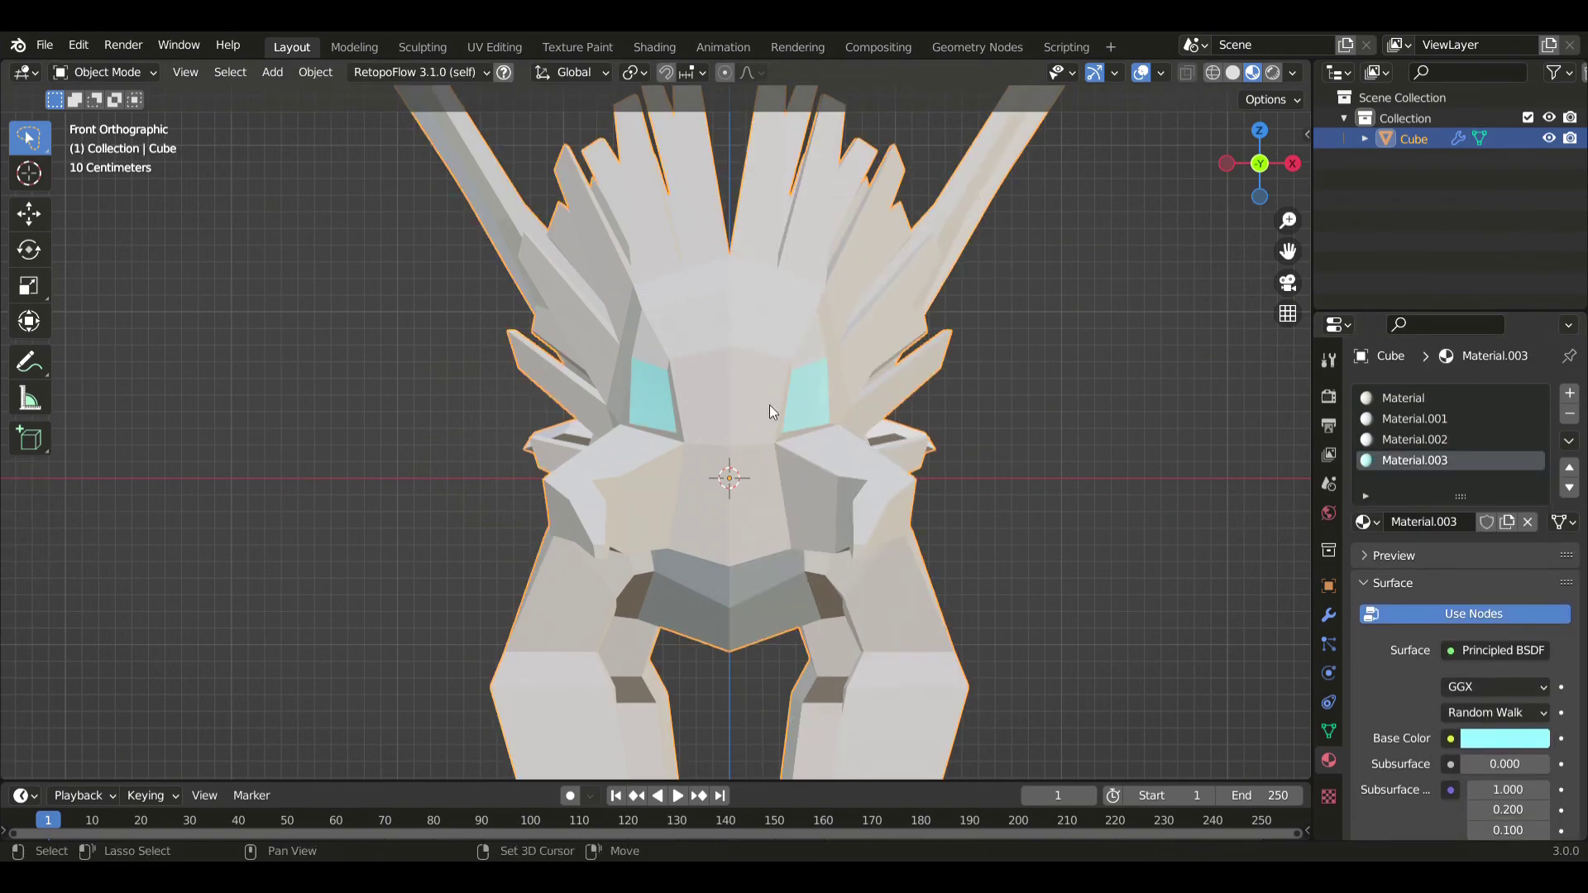
# - Add a fifth slot with a new black material and assign it to the eye's upper middle faces as a pupil
pyautogui.scroll(3, 770, 405)
pyautogui.click(1570, 397)
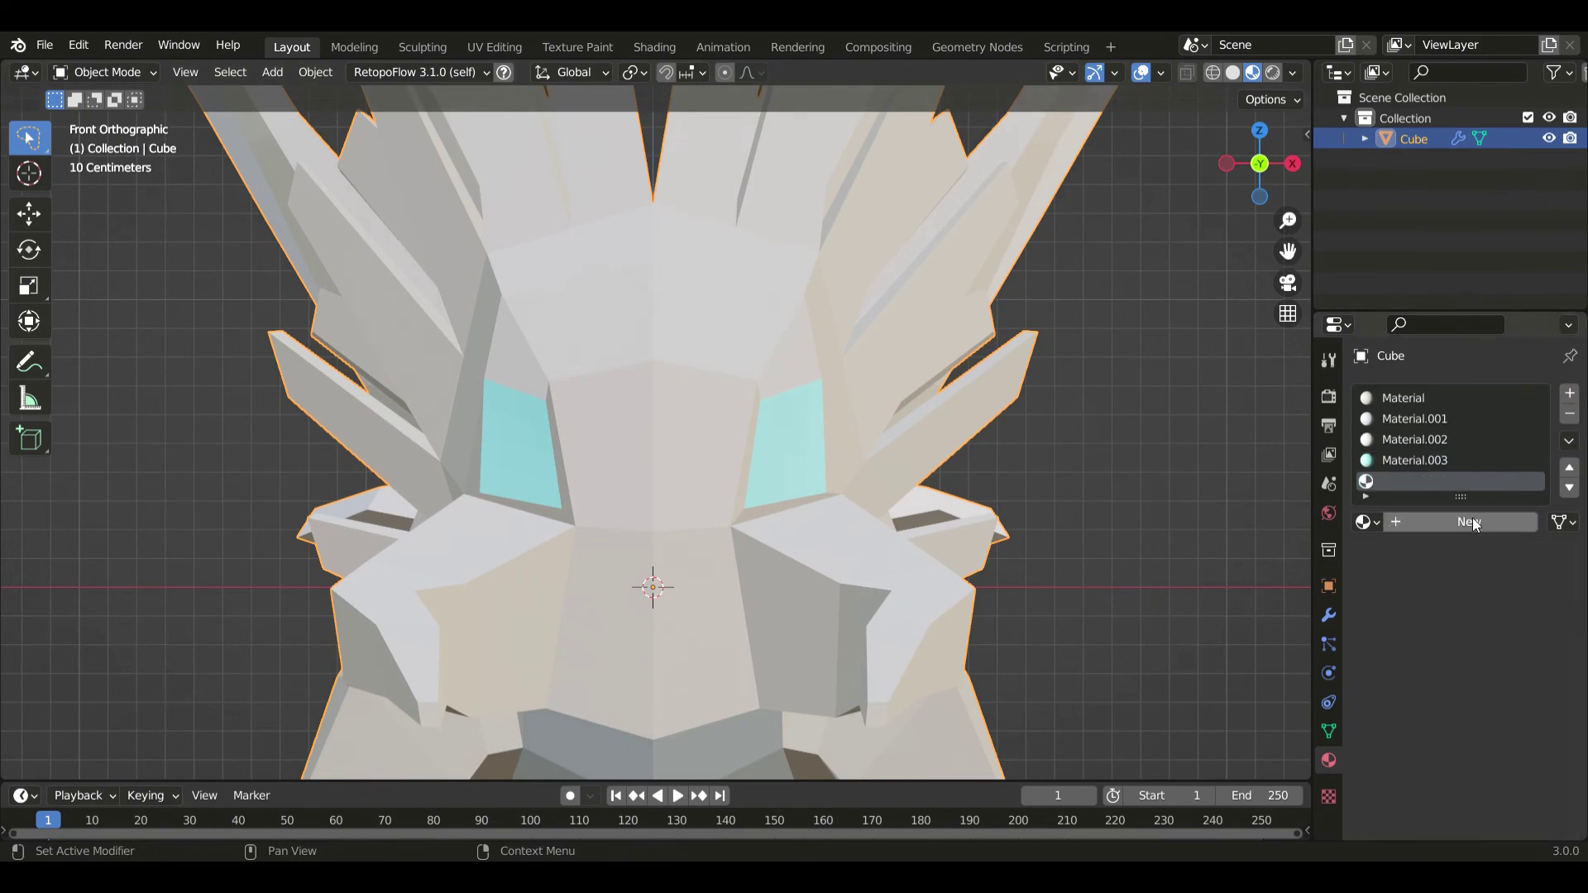
pyautogui.click(1472, 518)
pyautogui.click(1504, 738)
pyautogui.moveTo(1497, 687); pyautogui.dragTo(1494, 687)
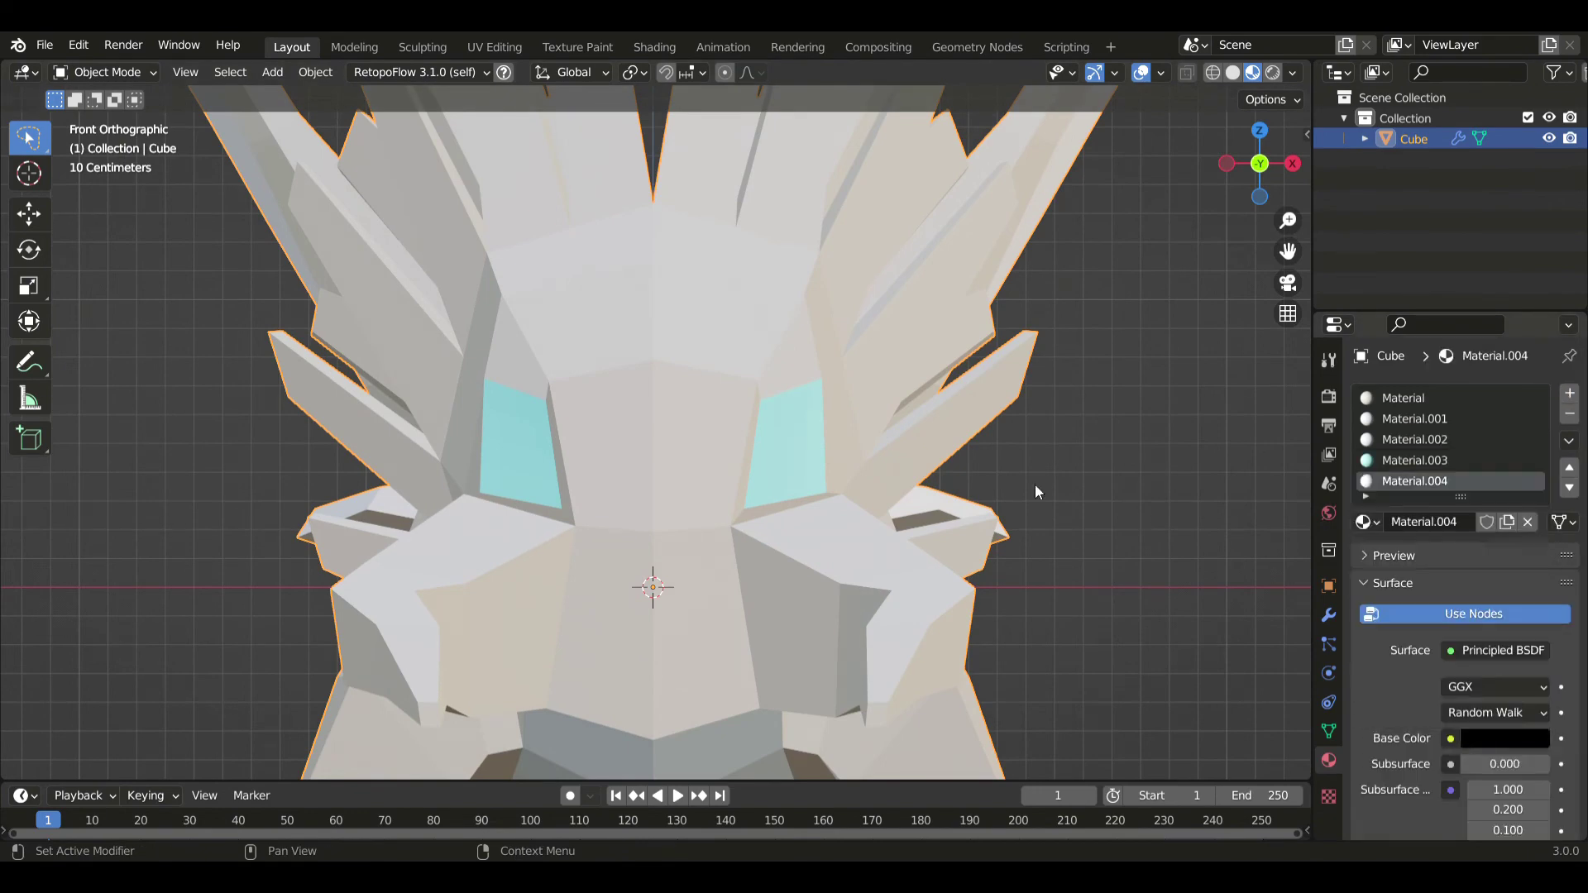
pyautogui.press('Tab')
pyautogui.scroll(1, 801, 464)
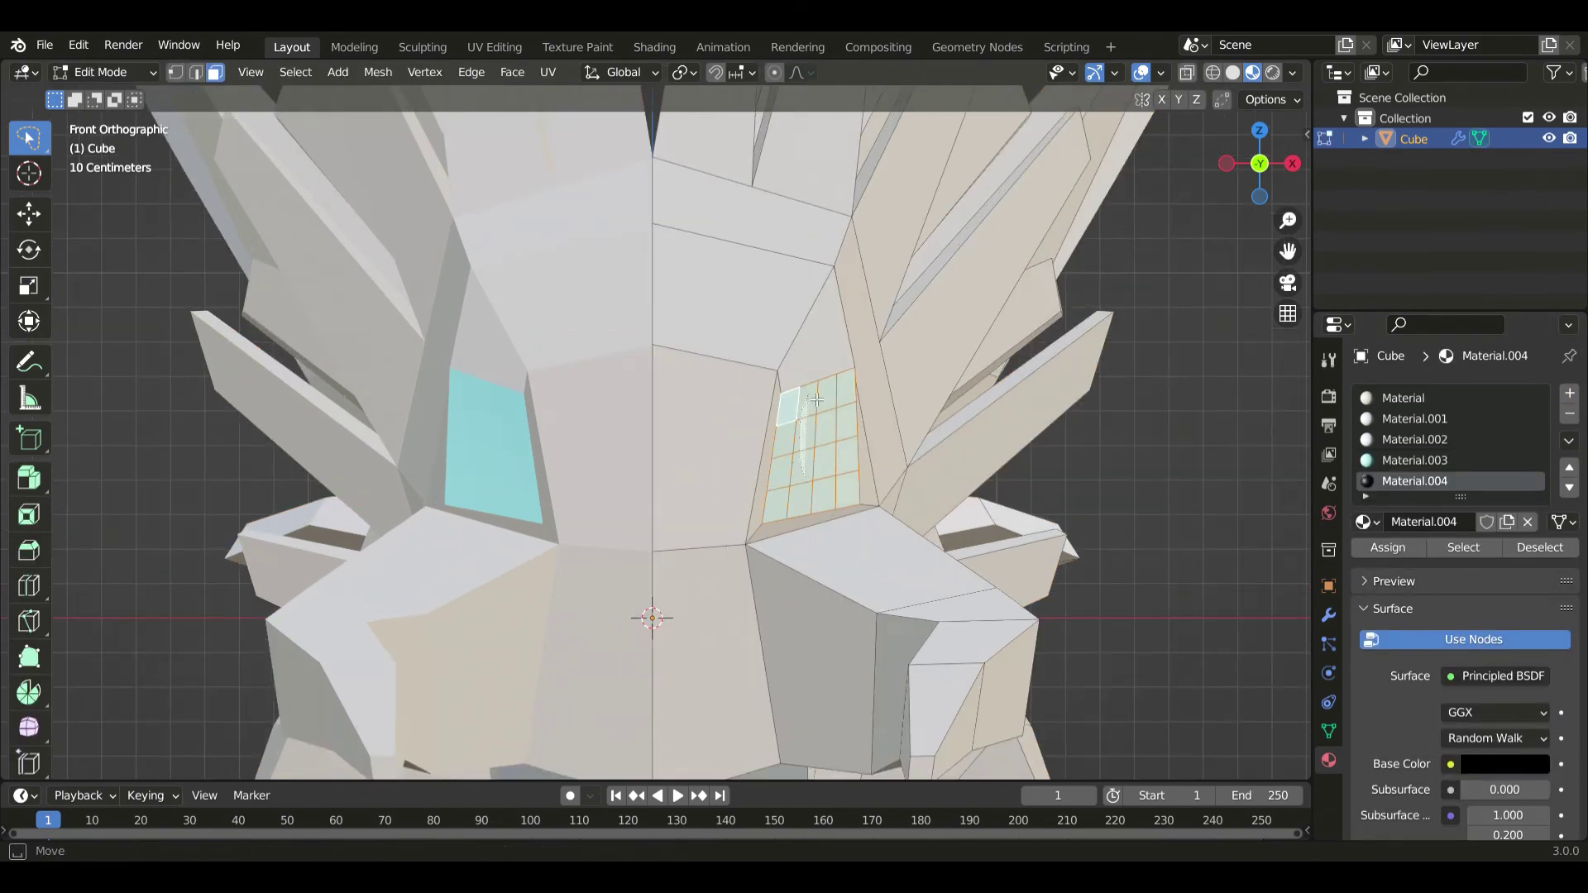
pyautogui.click(1394, 553)
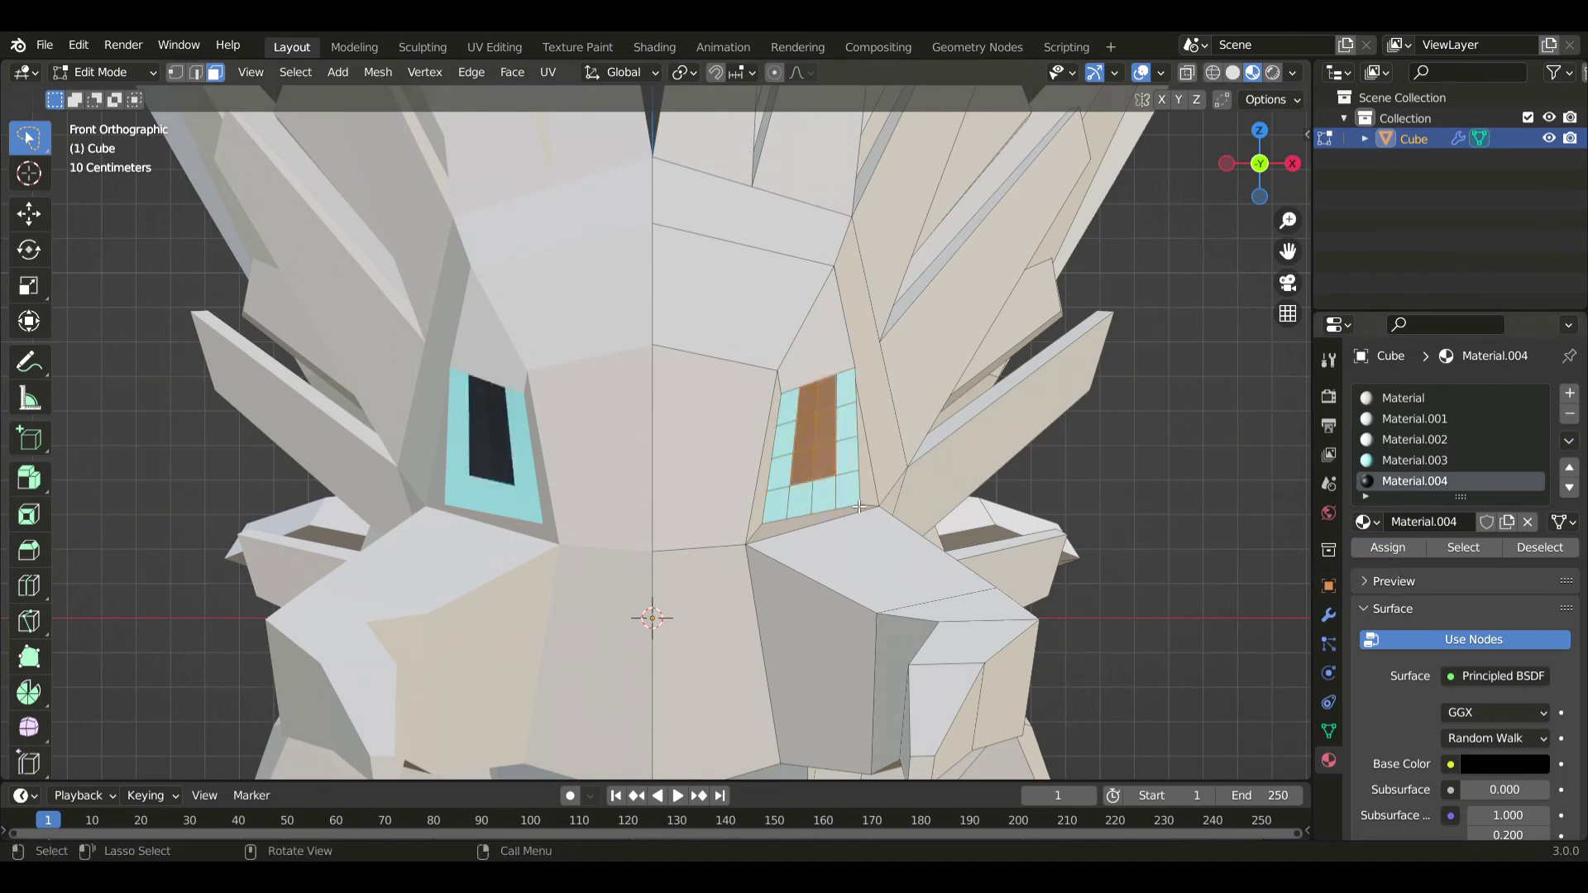
# - Edge-slide the pupil's inner side toward the nose and its lower boundary downward
pyautogui.scroll(1, 877, 464)
pyautogui.press('2')
pyautogui.click(826, 399)
pyautogui.keyDown('ctrl'); pyautogui.click(819, 476); pyautogui.keyUp('ctrl')
pyautogui.press('g')
pyautogui.press('g')
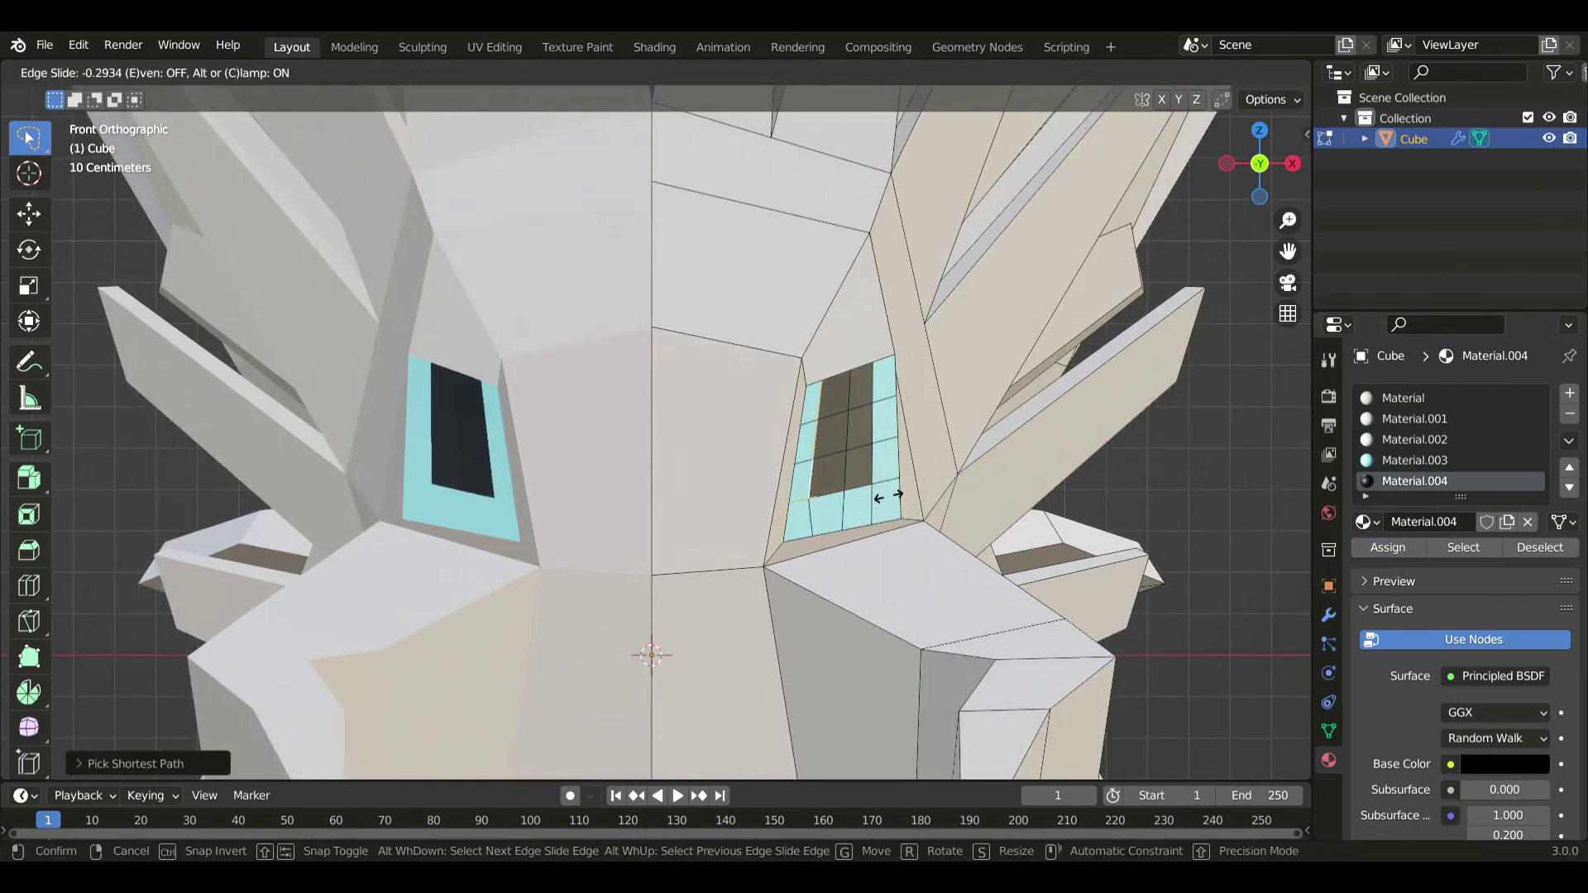
pyautogui.click(860, 495)
pyautogui.press('g')
pyautogui.press('g')
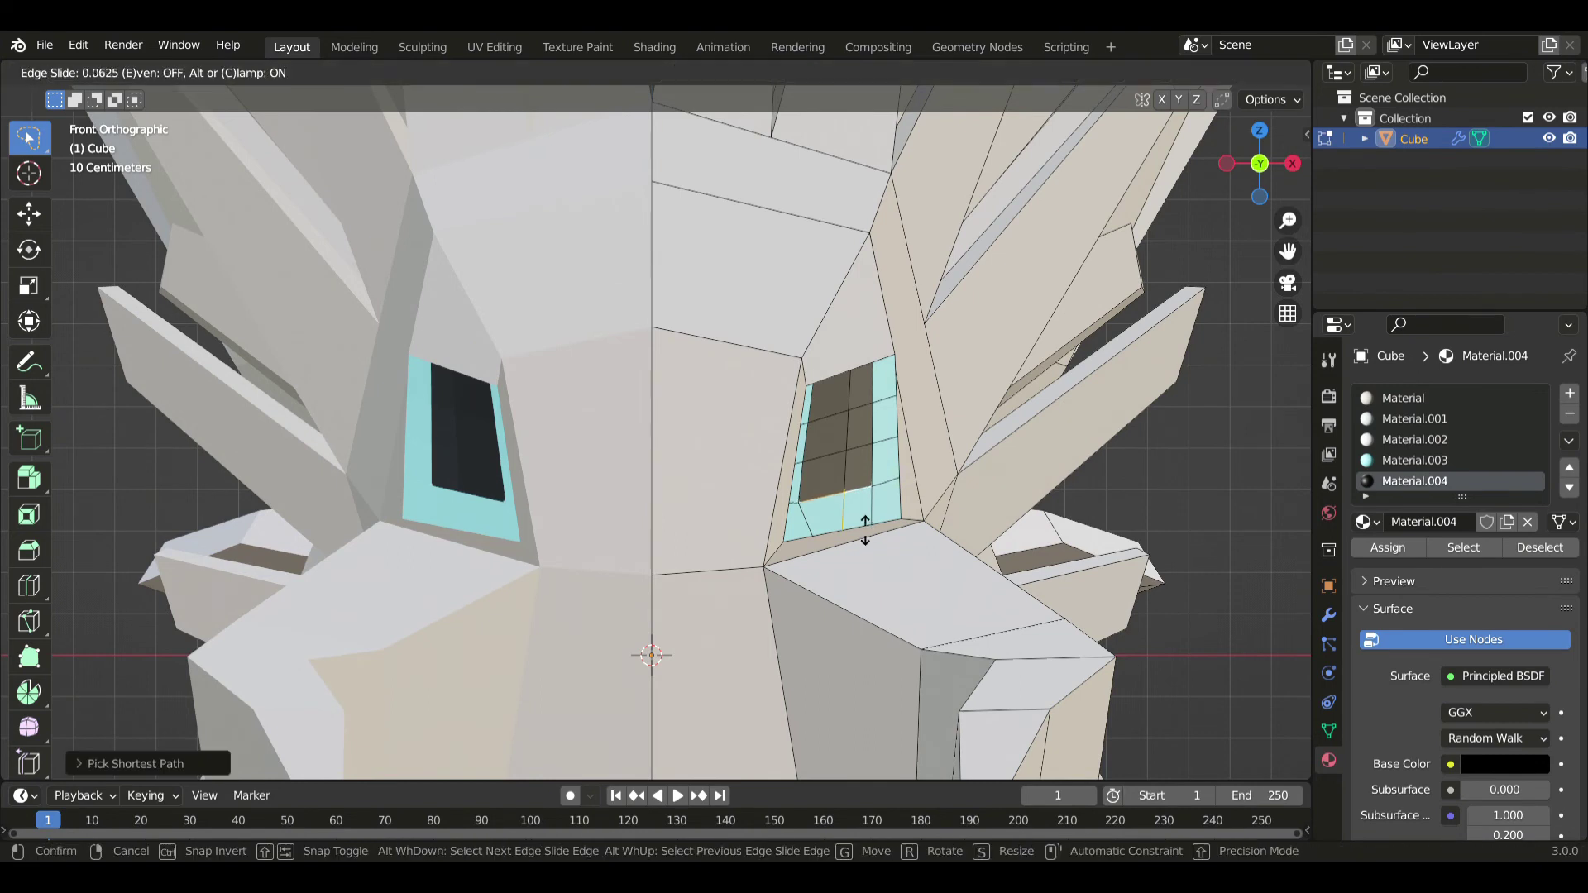
pyautogui.click(861, 475)
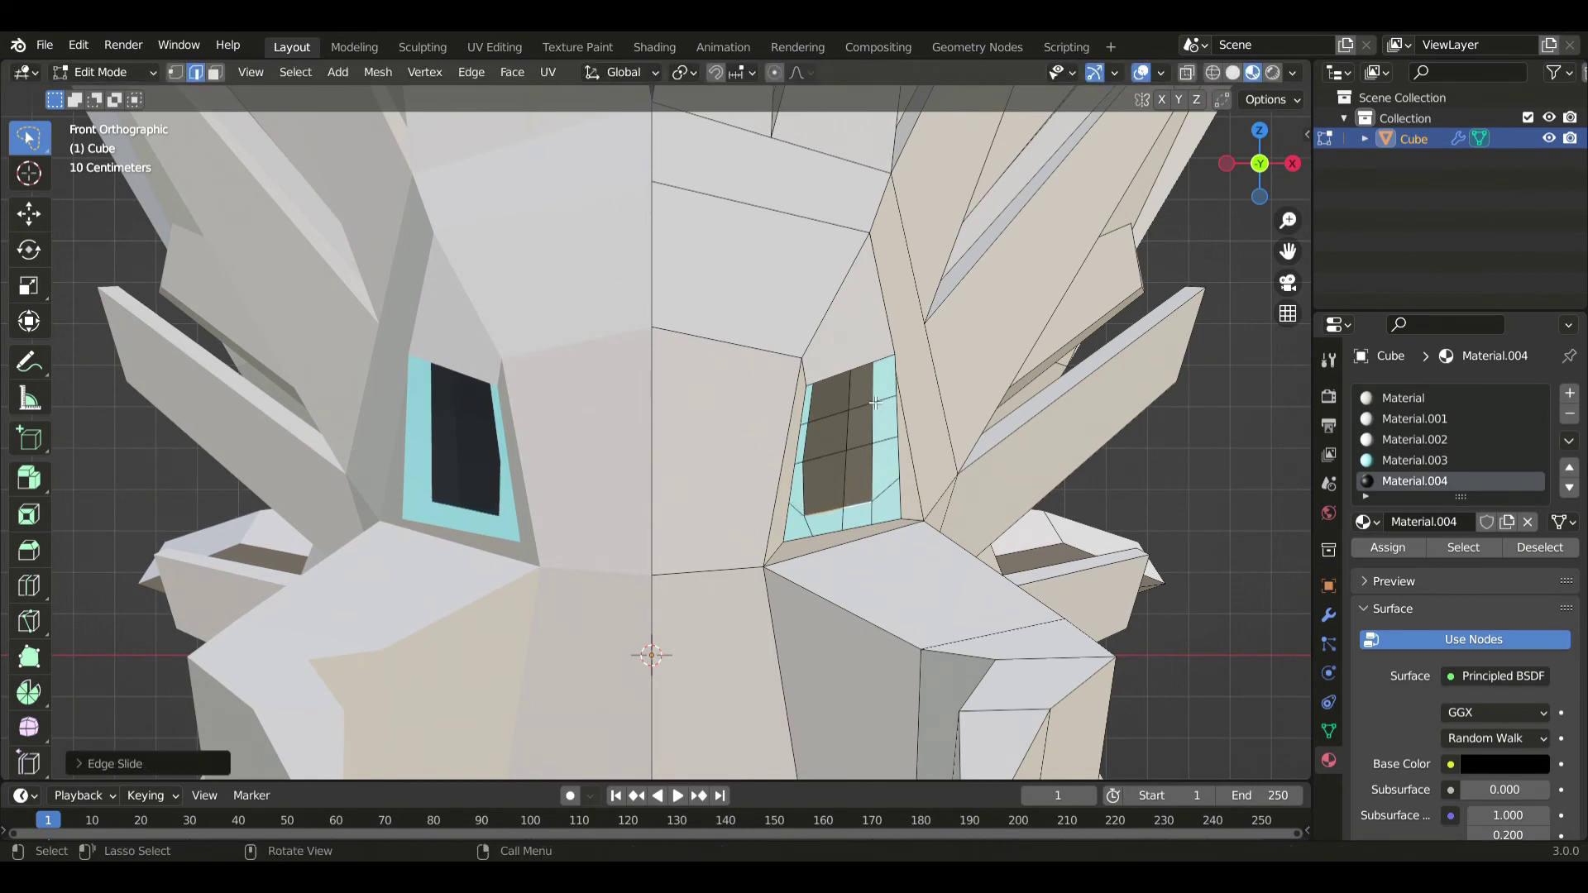
# - Edge-slide the pupil's central vertical edges toward the nose
pyautogui.click(851, 395)
pyautogui.keyDown('ctrl'); pyautogui.click(847, 481); pyautogui.keyUp('ctrl')
pyautogui.press('g')
pyautogui.press('g')
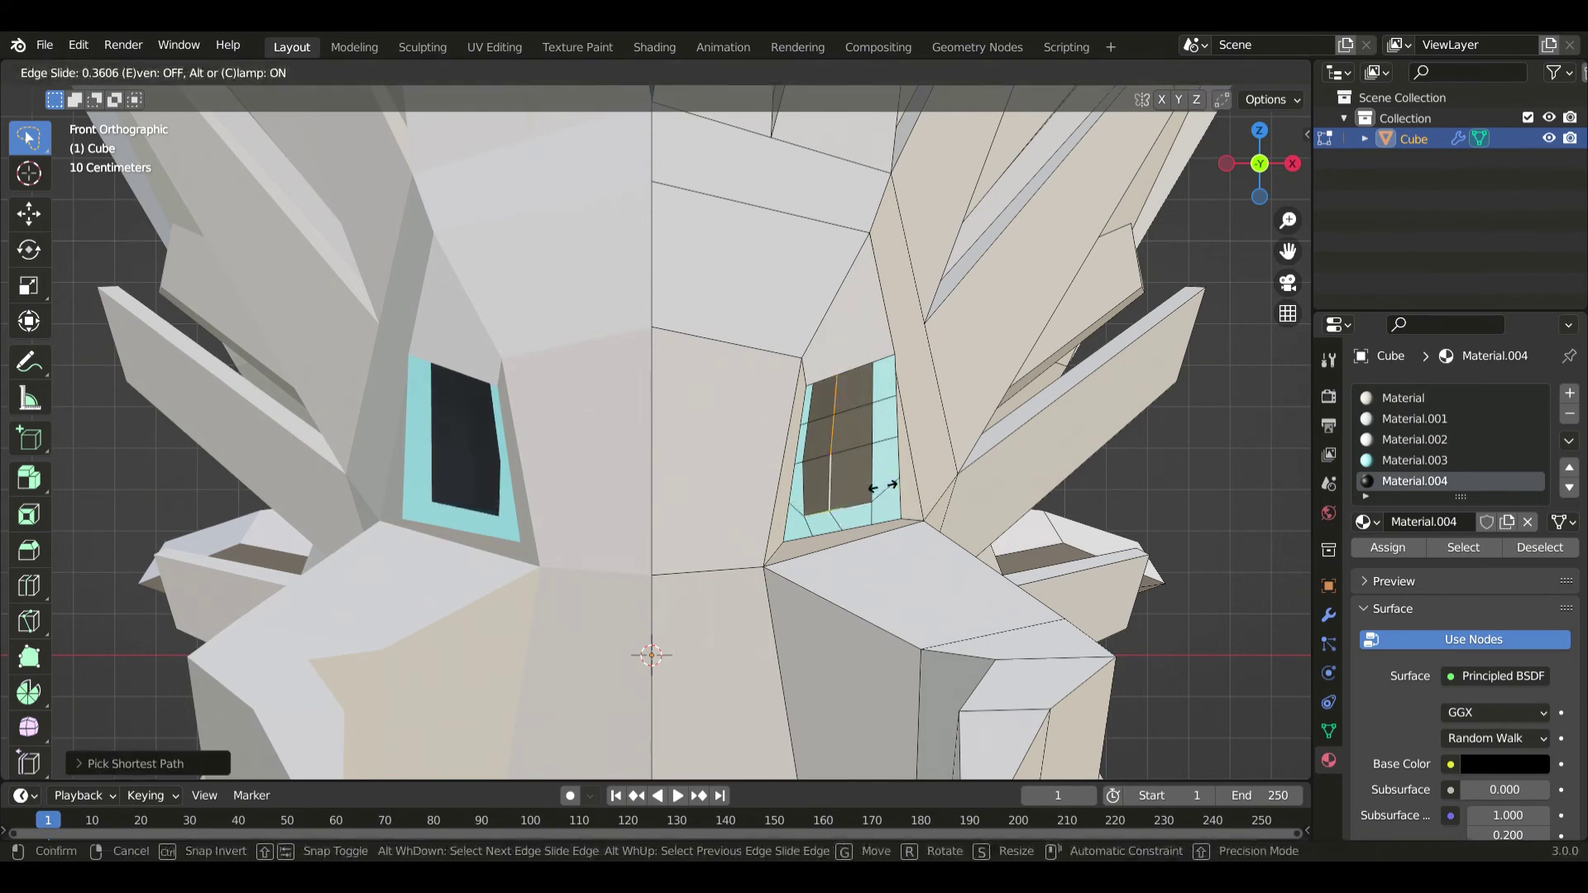
pyautogui.click(874, 487)
# - Vertex-slide the top, bottom and middle vertices on the pupil's nose side to straighten that border
pyautogui.press('1')
pyautogui.click(815, 389)
pyautogui.press('g')
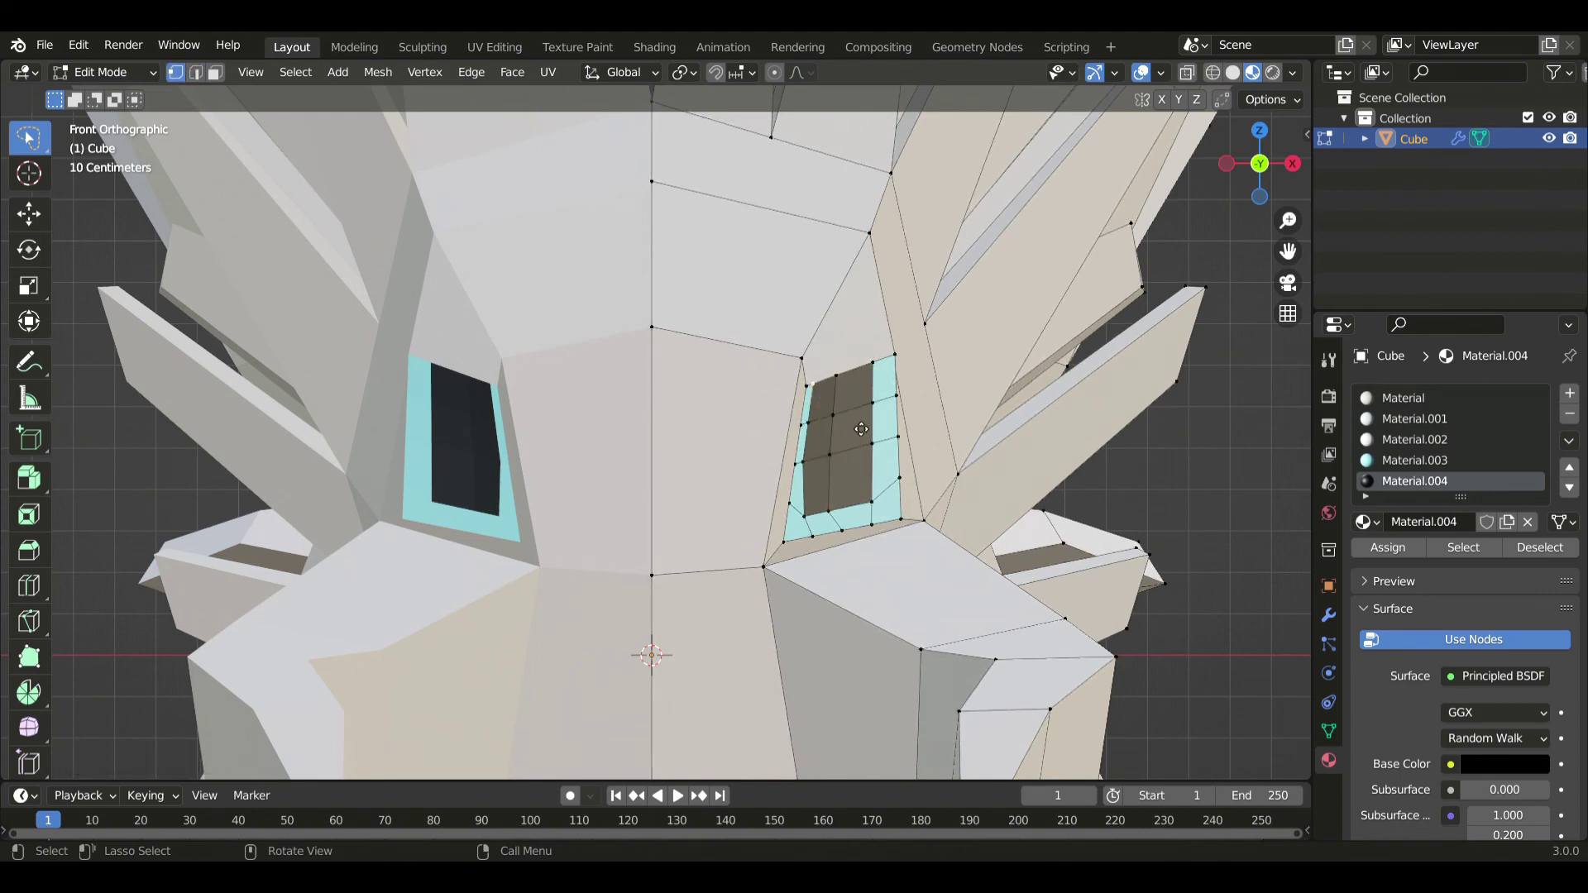
pyautogui.press('g')
pyautogui.click(831, 431)
pyautogui.click(817, 517)
pyautogui.press('g')
pyautogui.press('g')
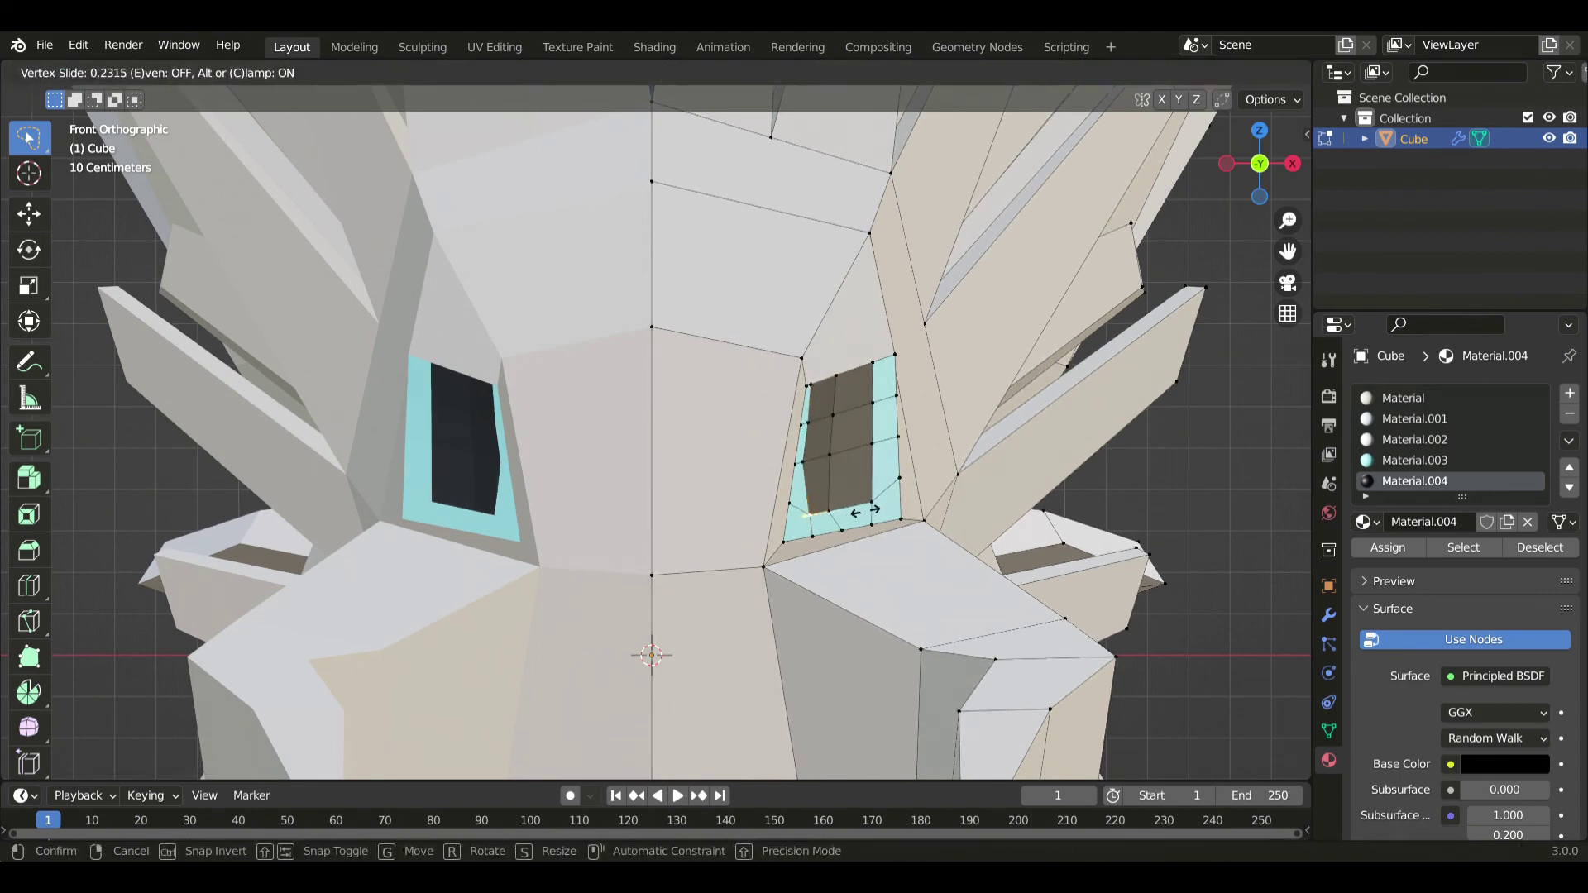
pyautogui.click(865, 512)
pyautogui.click(796, 464)
pyautogui.press('g')
pyautogui.press('g')
pyautogui.click(805, 461)
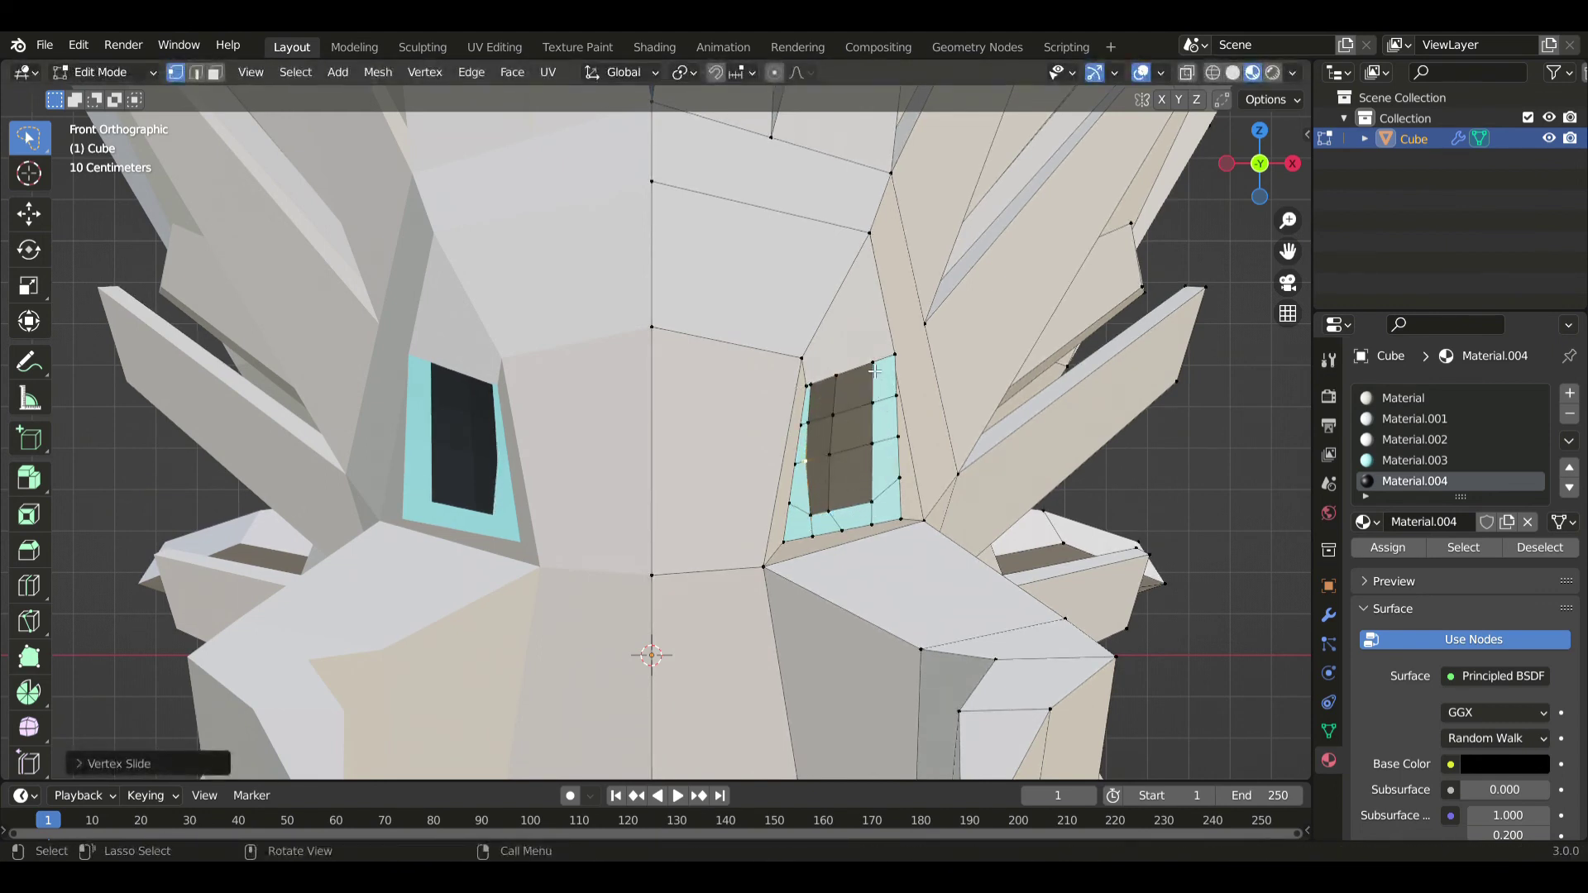
# - Edge-slide the pupil's outer vertical side inward to narrow it
pyautogui.click(875, 370)
pyautogui.keyDown('ctrl'); pyautogui.click(871, 502); pyautogui.keyUp('ctrl')
pyautogui.press('g')
pyautogui.press('g')
pyautogui.click(854, 493)
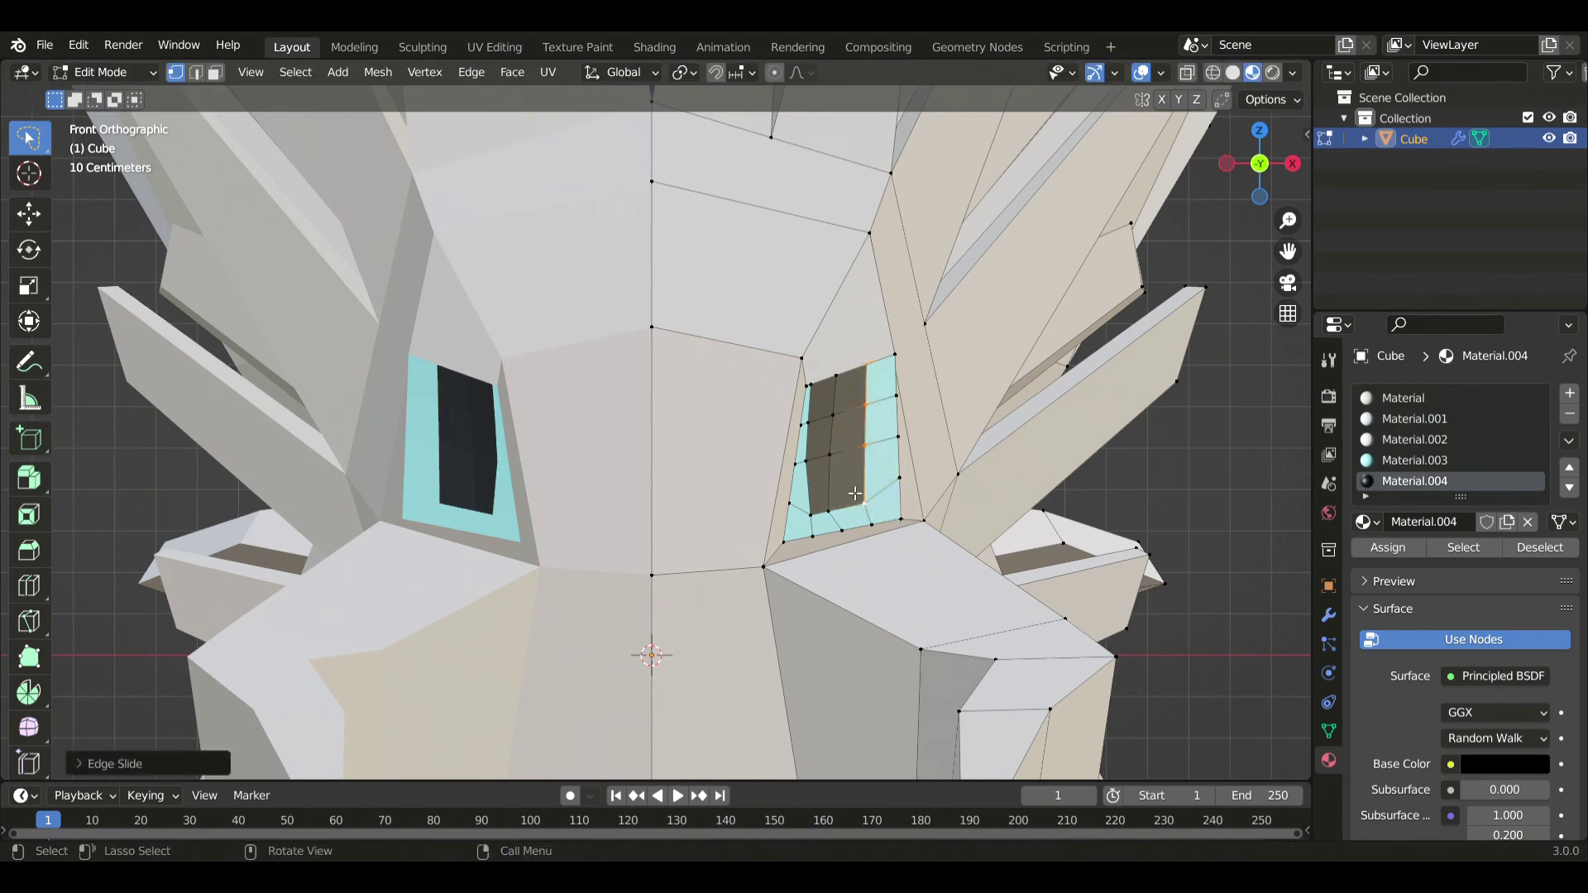
# - Slide the pupil's bottom edges slightly downward and reposition its lower inner corner and bottom middle vertices
pyautogui.click(816, 513)
pyautogui.keyDown('ctrl'); pyautogui.click(874, 505); pyautogui.keyUp('ctrl')
pyautogui.press('g')
pyautogui.press('g')
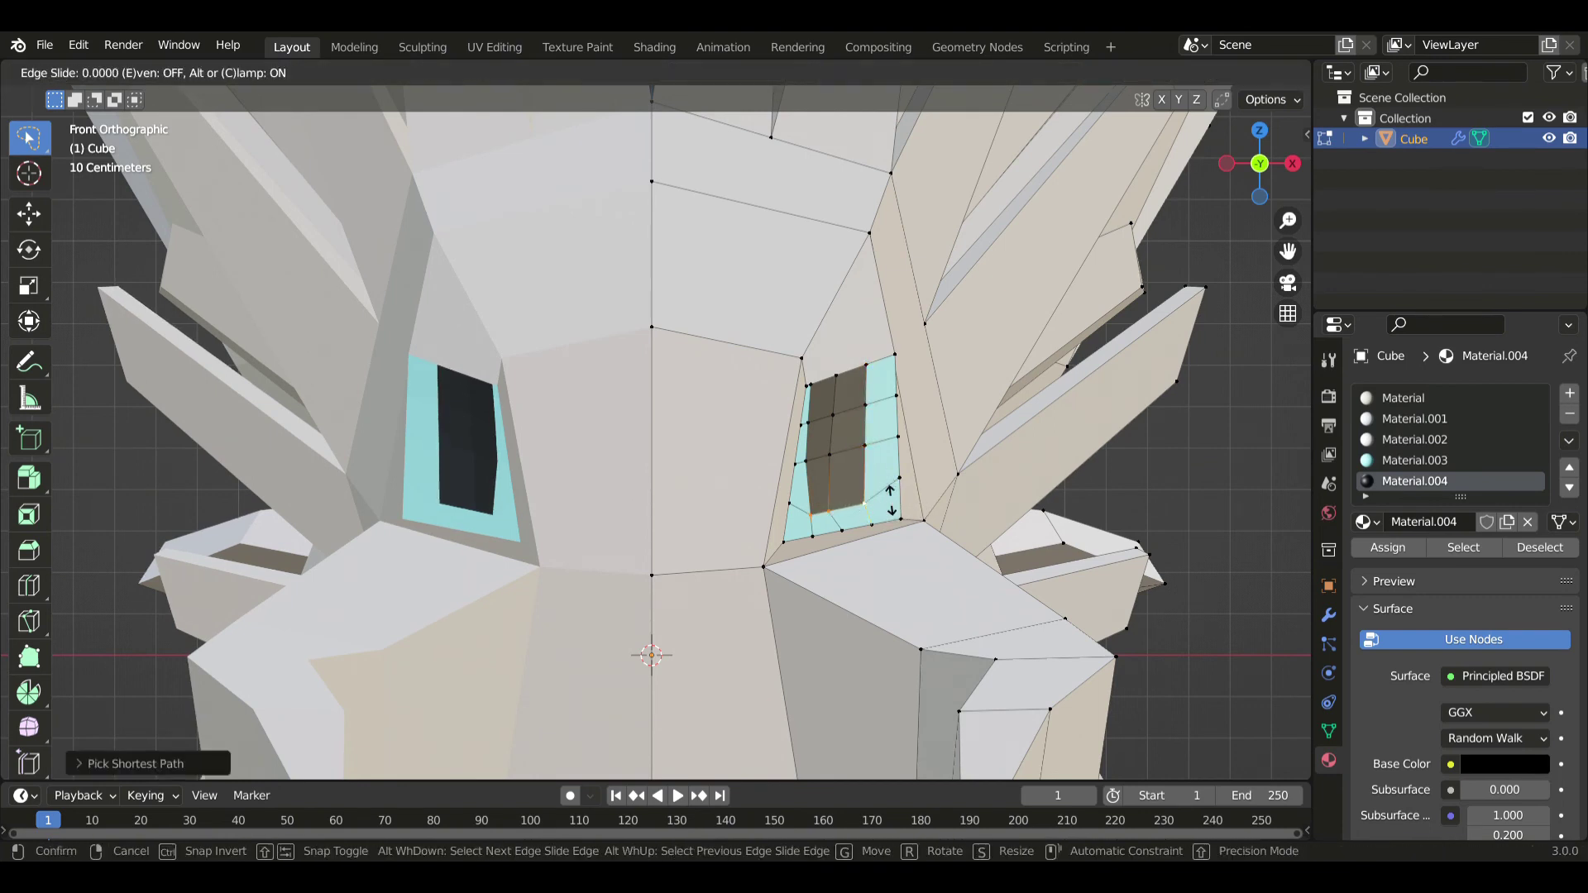
pyautogui.click(878, 526)
pyautogui.click(815, 521)
pyautogui.press('g')
pyautogui.press('g')
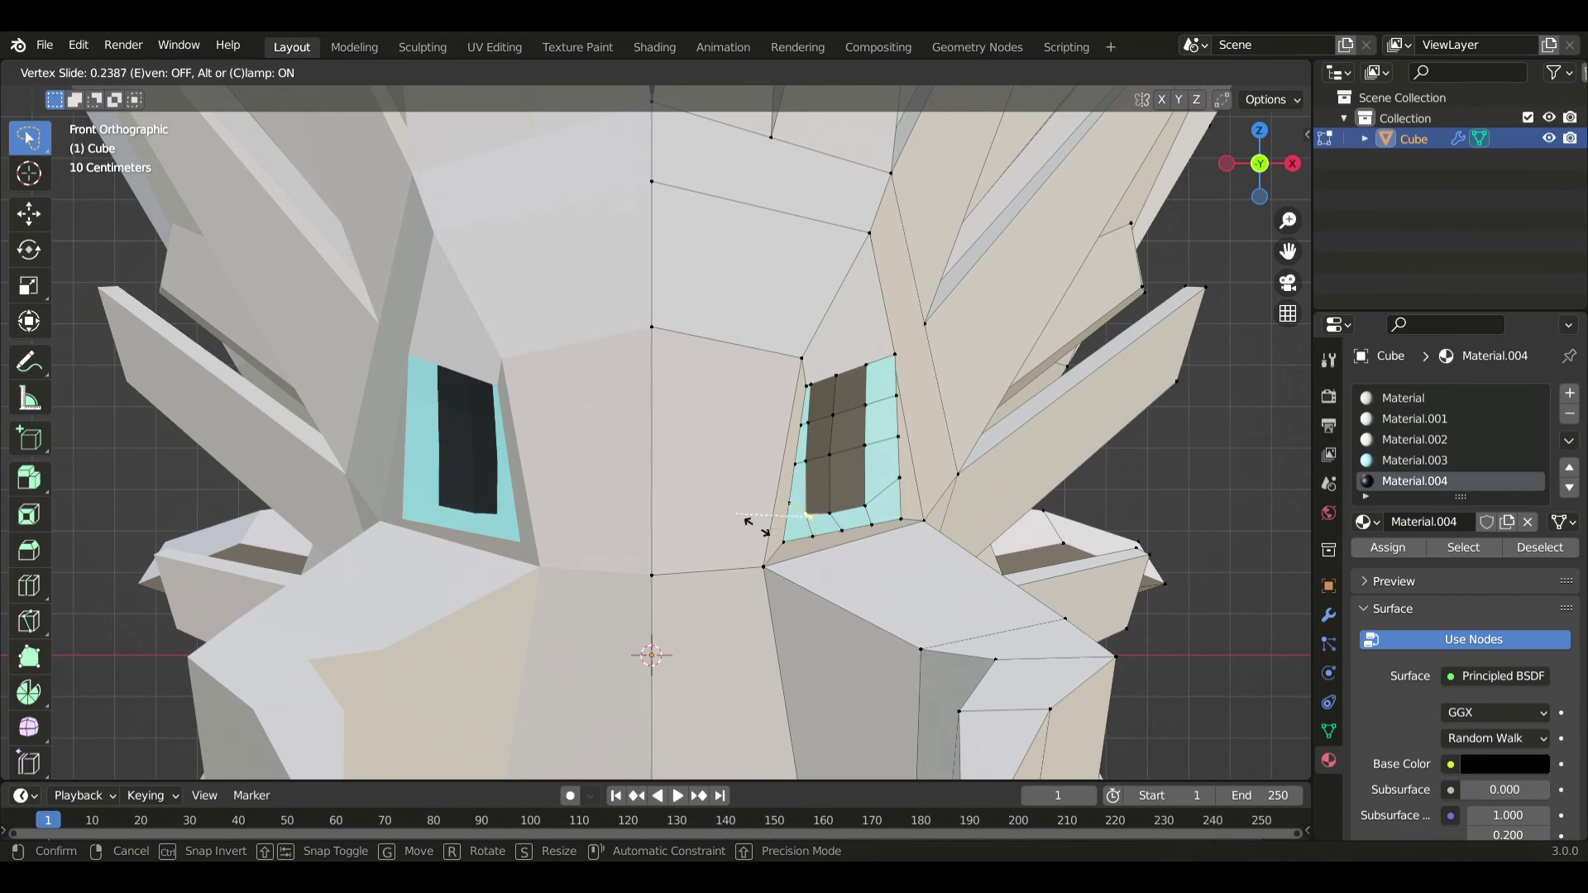
pyautogui.click(748, 523)
pyautogui.press('g')
pyautogui.click(830, 521)
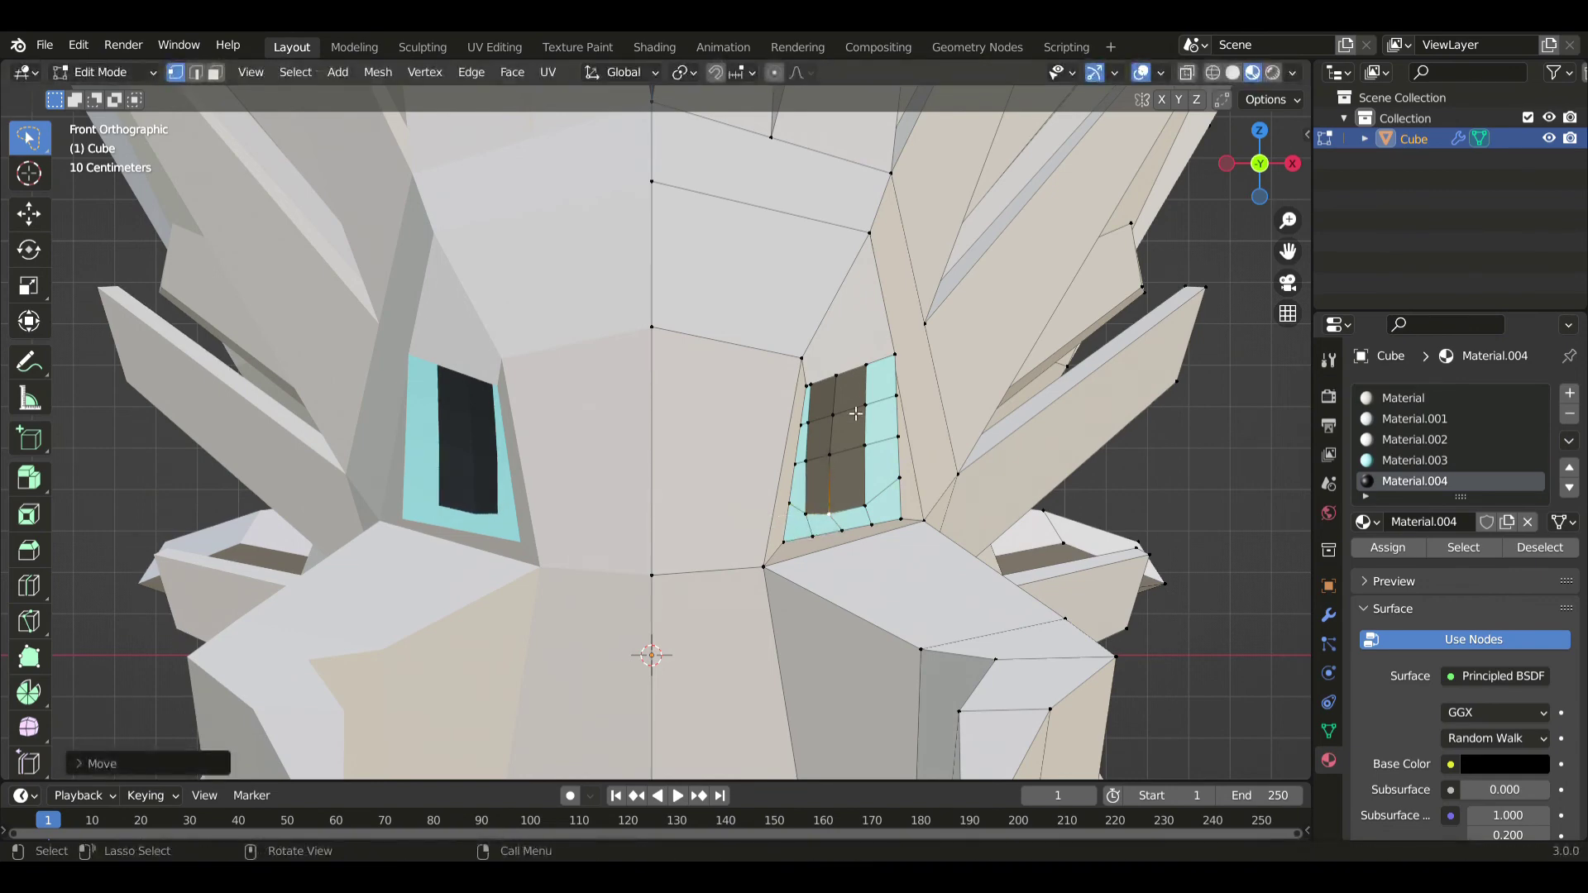
# - Return to Object Mode and check the head with its finished eyes from the front and from above
pyautogui.scroll(-8, 865, 380)
pyautogui.press('Tab')
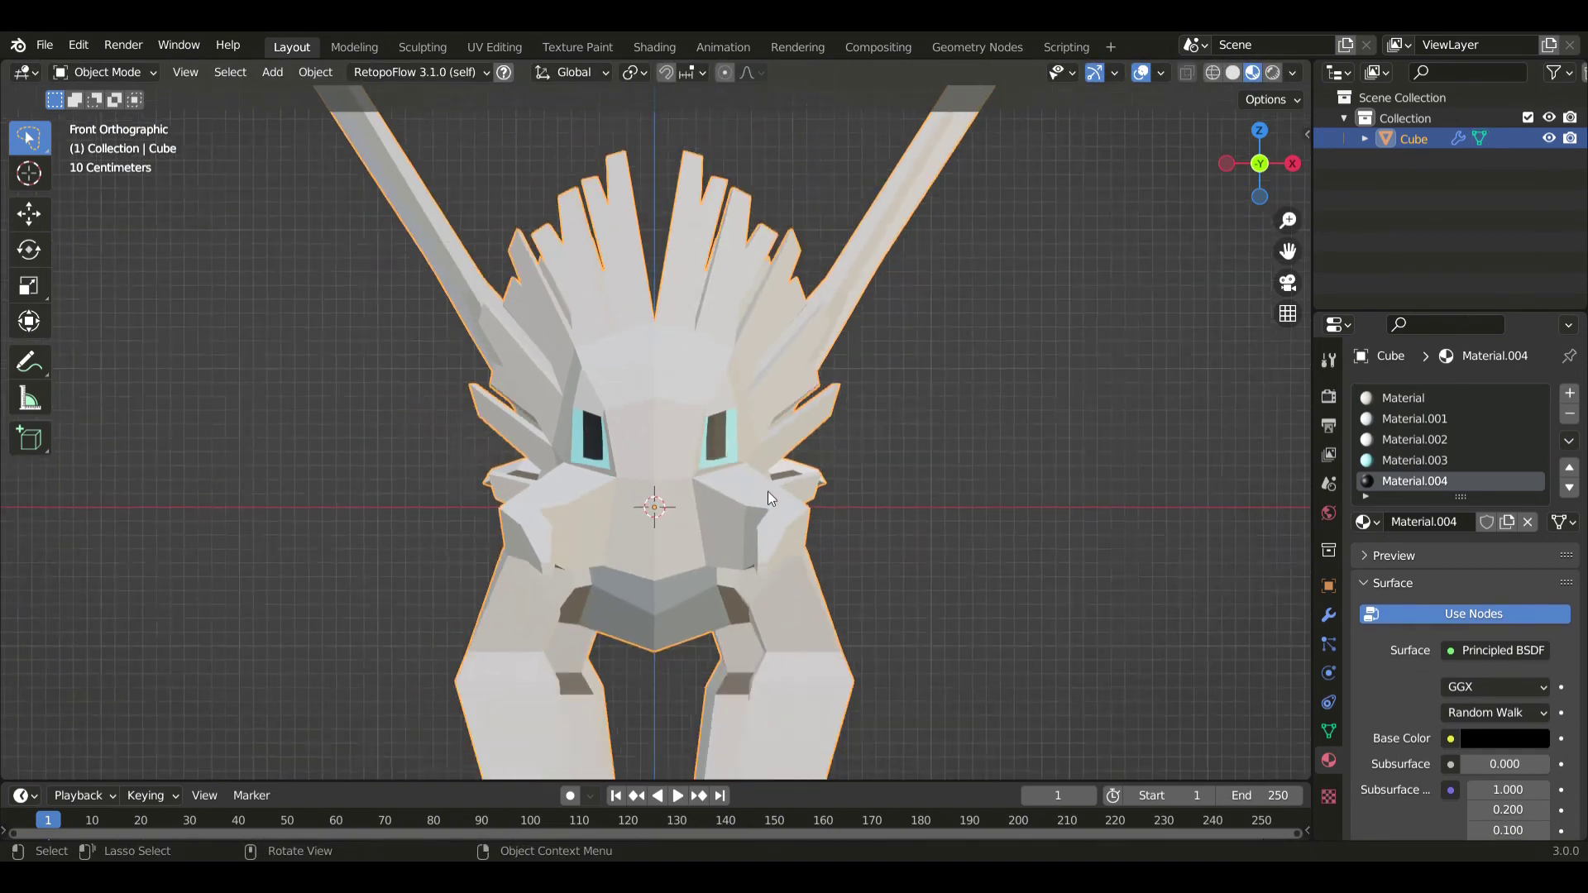
pyautogui.moveTo(768, 491); pyautogui.dragTo(675, 606, button='middle')
pyautogui.press('KP_7')
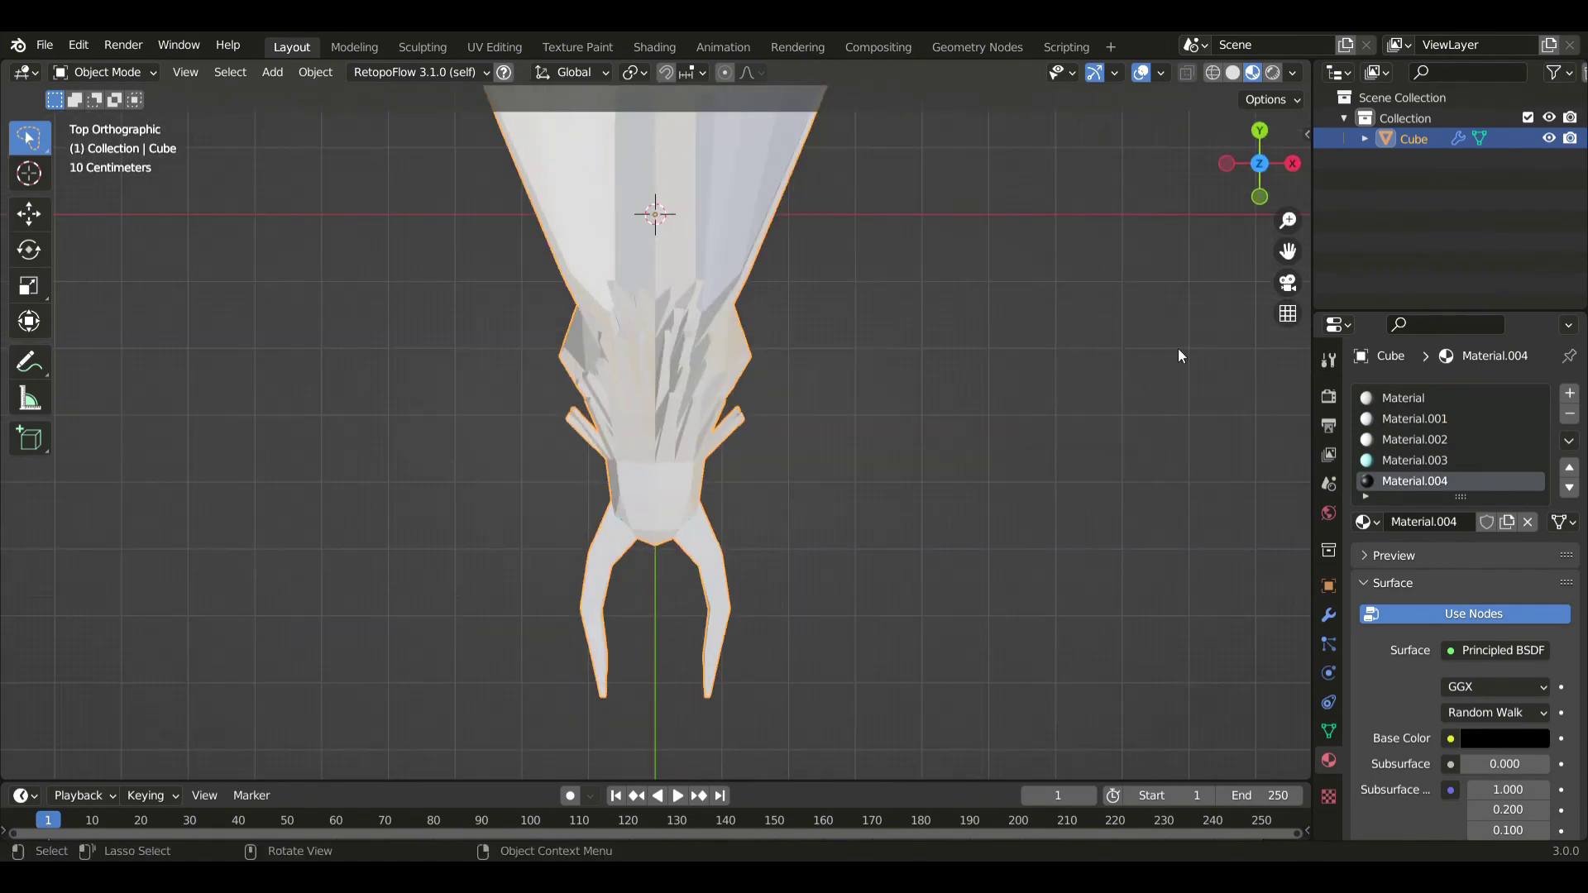
# - Add a new material slot with a new material, Material.005, and give it a pale cream base color
pyautogui.click(1570, 393)
pyautogui.click(1461, 523)
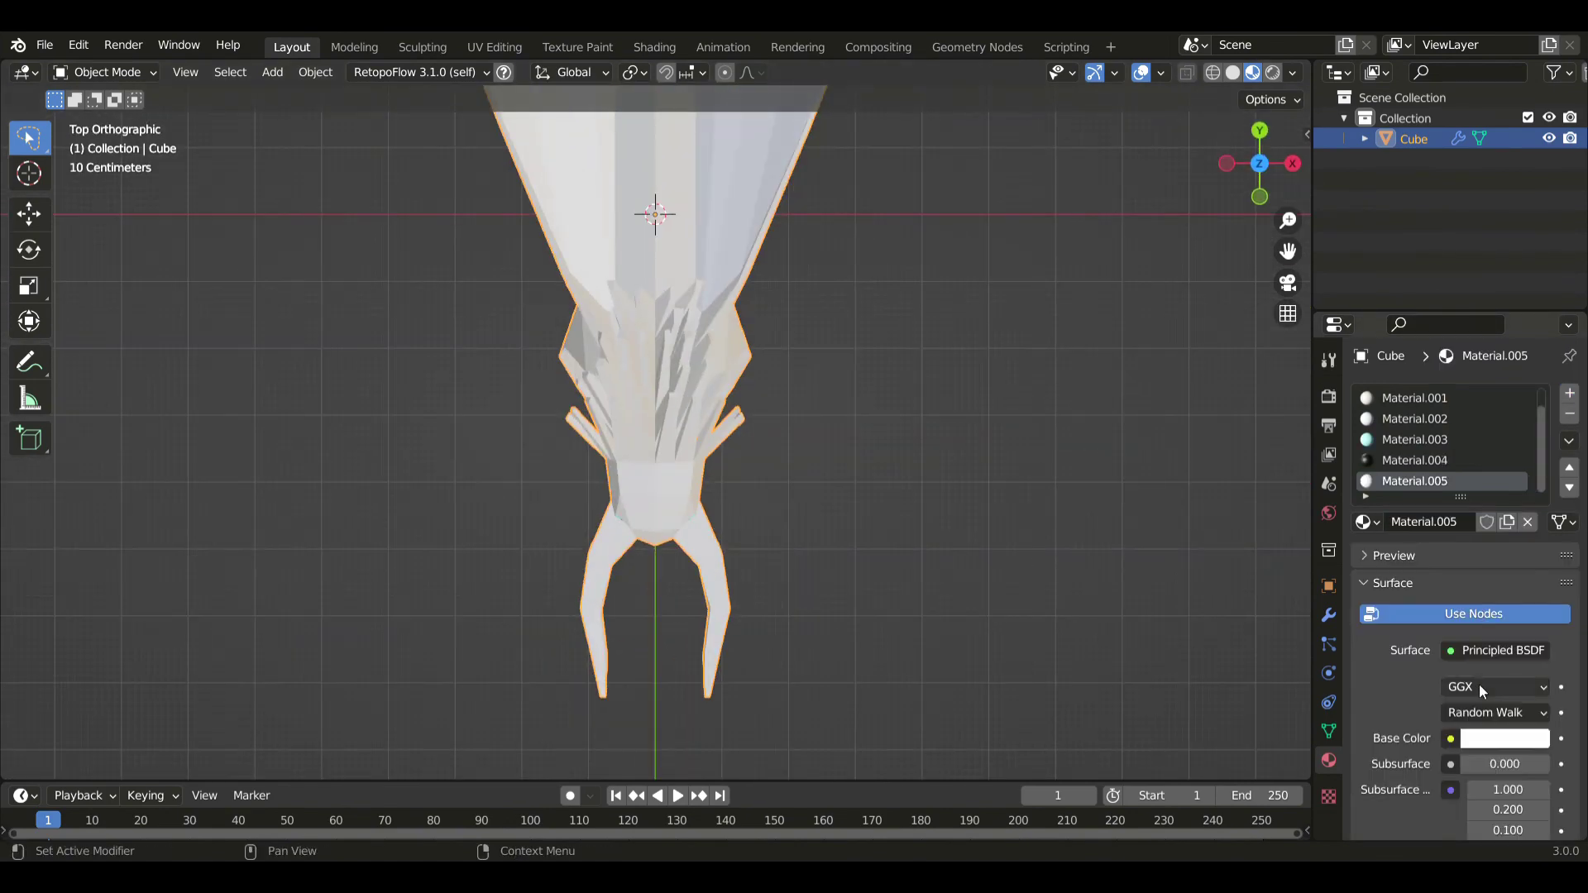
pyautogui.click(1505, 739)
pyautogui.click(1433, 528)
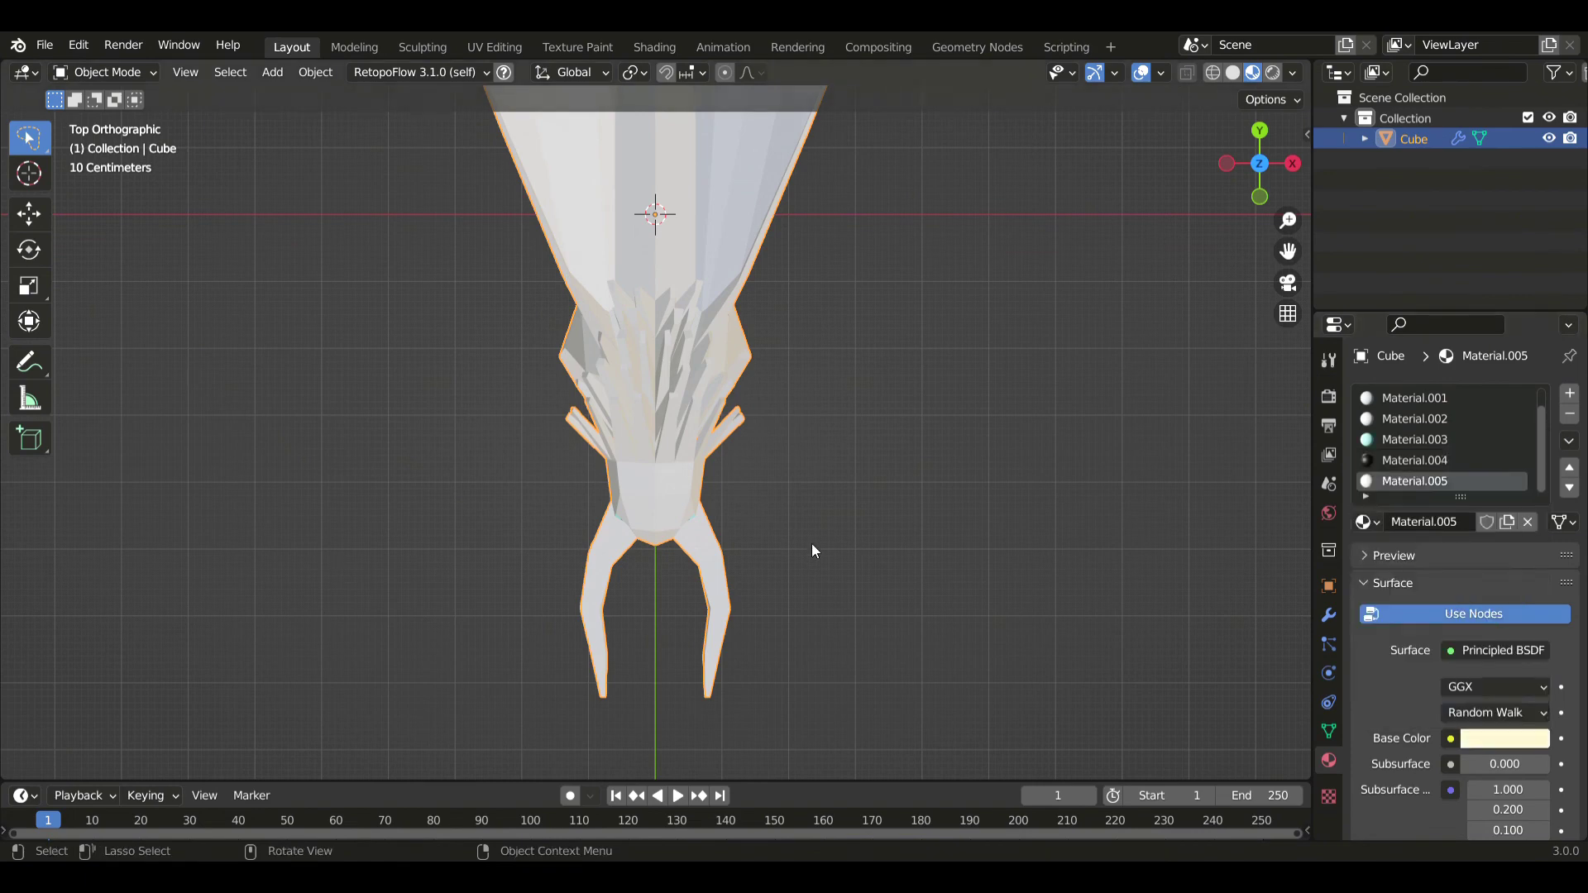
# - In Edit Mode's face selection, select all faces of the long curved horn through the mesh and assign Material.005 to them
pyautogui.keyDown('shift'); pyautogui.moveTo(768, 596); pyautogui.dragTo(858, 455, button='middle'); pyautogui.keyUp('shift')
pyautogui.press('Tab')
pyautogui.scroll(1, 904, 495)
pyautogui.scroll(1, 903, 493)
pyautogui.press('3')
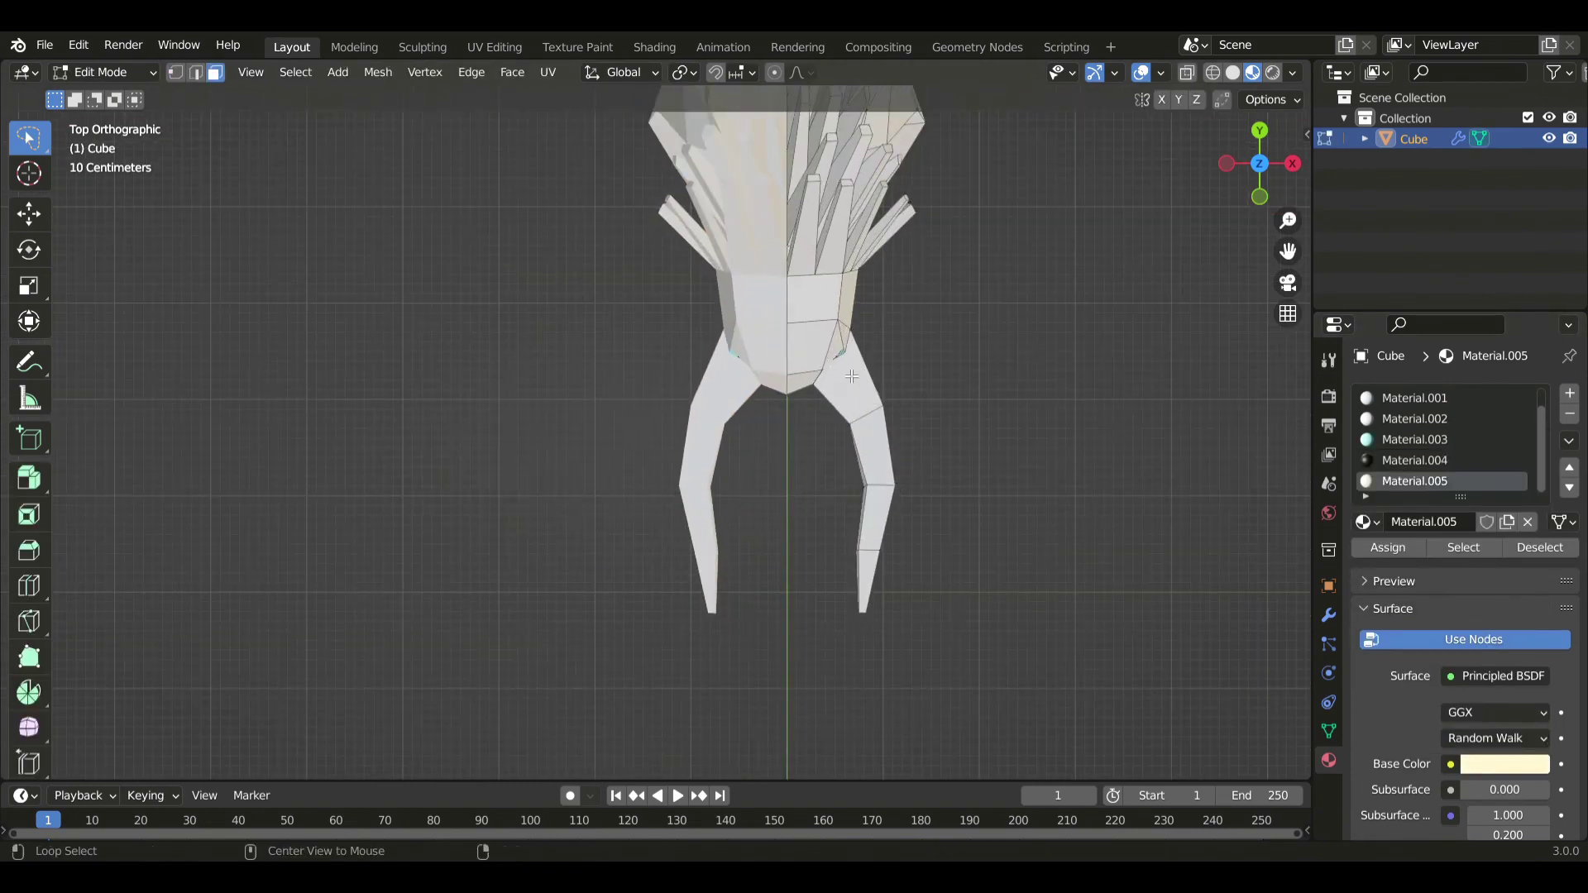
pyautogui.hotkey('alt', 'z')
pyautogui.keyDown('ctrl'); pyautogui.moveTo(853, 381); pyautogui.dragTo(802, 692, button='right'); pyautogui.keyUp('ctrl')
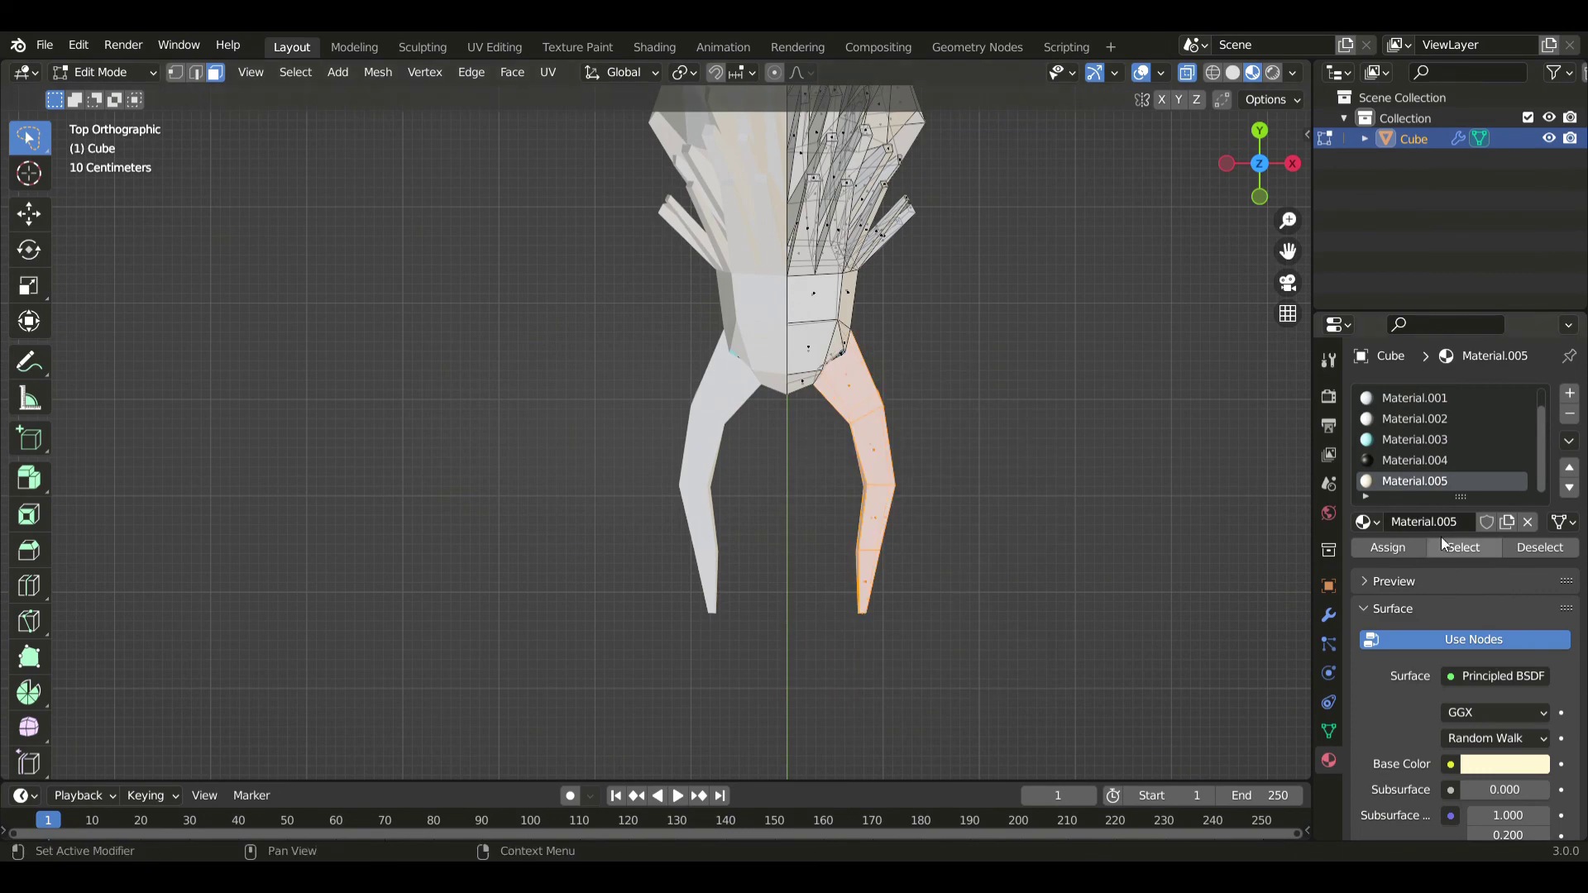
pyautogui.click(1399, 548)
pyautogui.hotkey('alt', 'z')
pyautogui.moveTo(1007, 552); pyautogui.dragTo(1003, 553, button='middle')
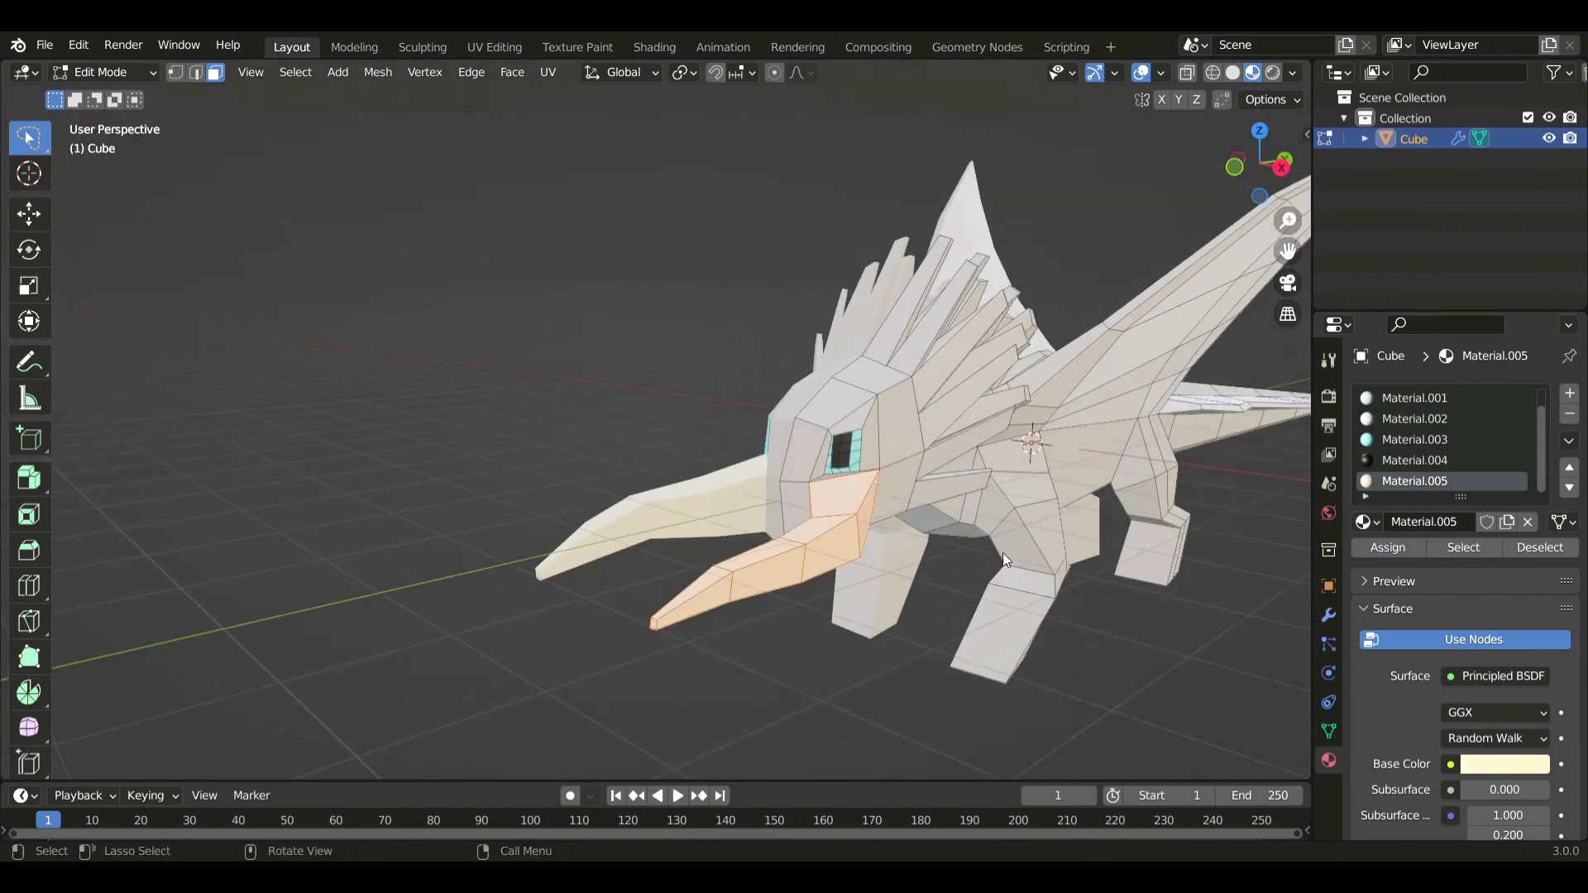
# - Return to Object Mode and adjust the horn material's base color to a slightly more saturated, warm cream
pyautogui.press('Tab')
pyautogui.click(1506, 739)
pyautogui.click(1534, 471)
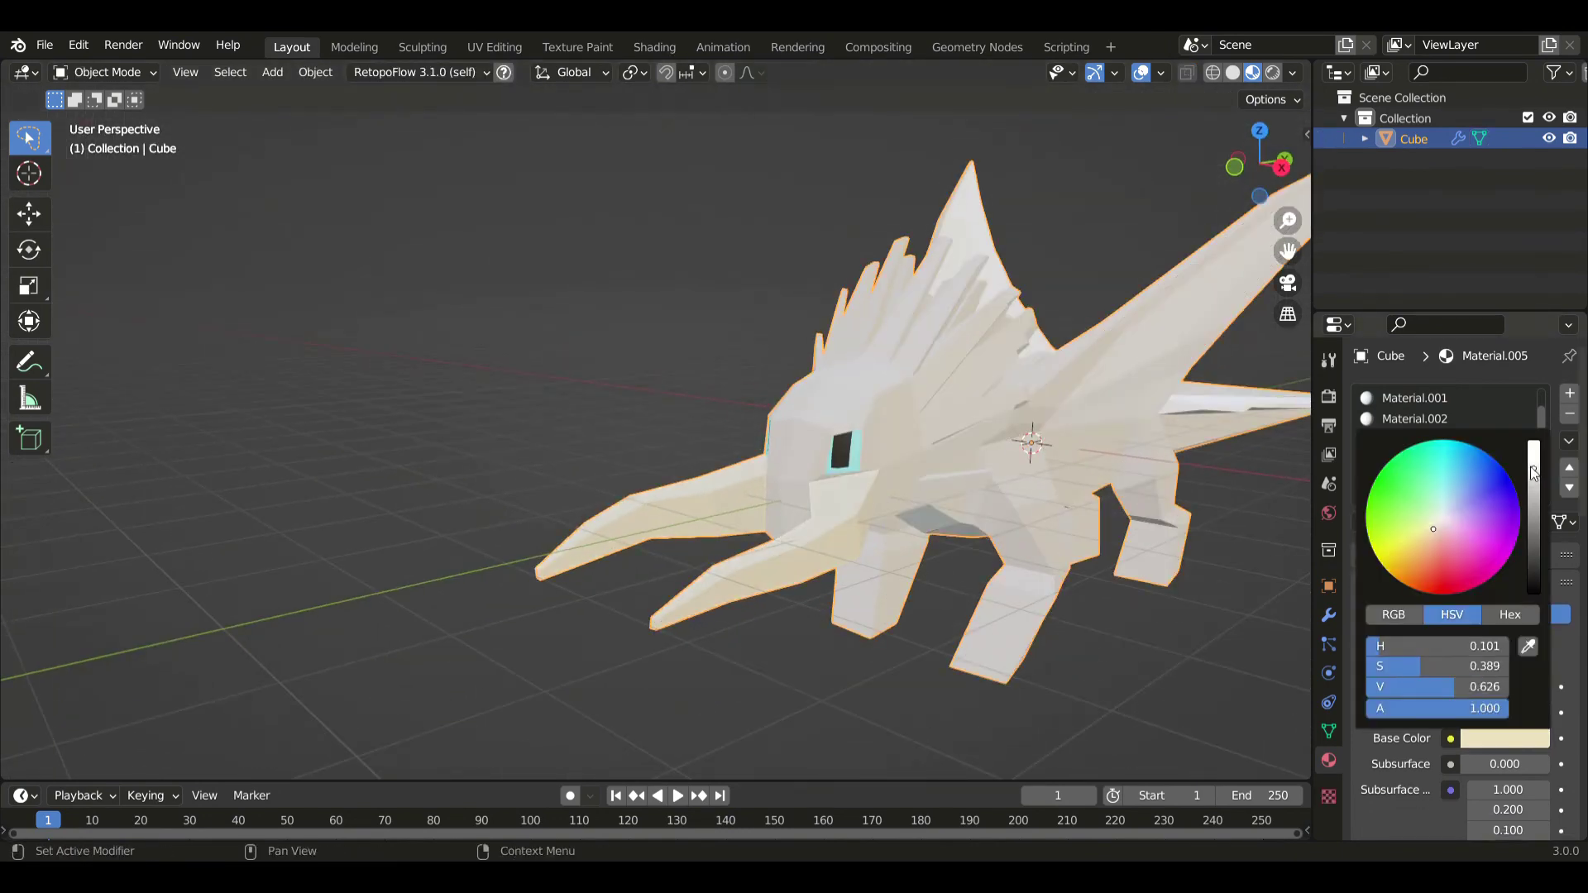
pyautogui.moveTo(1534, 464); pyautogui.dragTo(1532, 460)
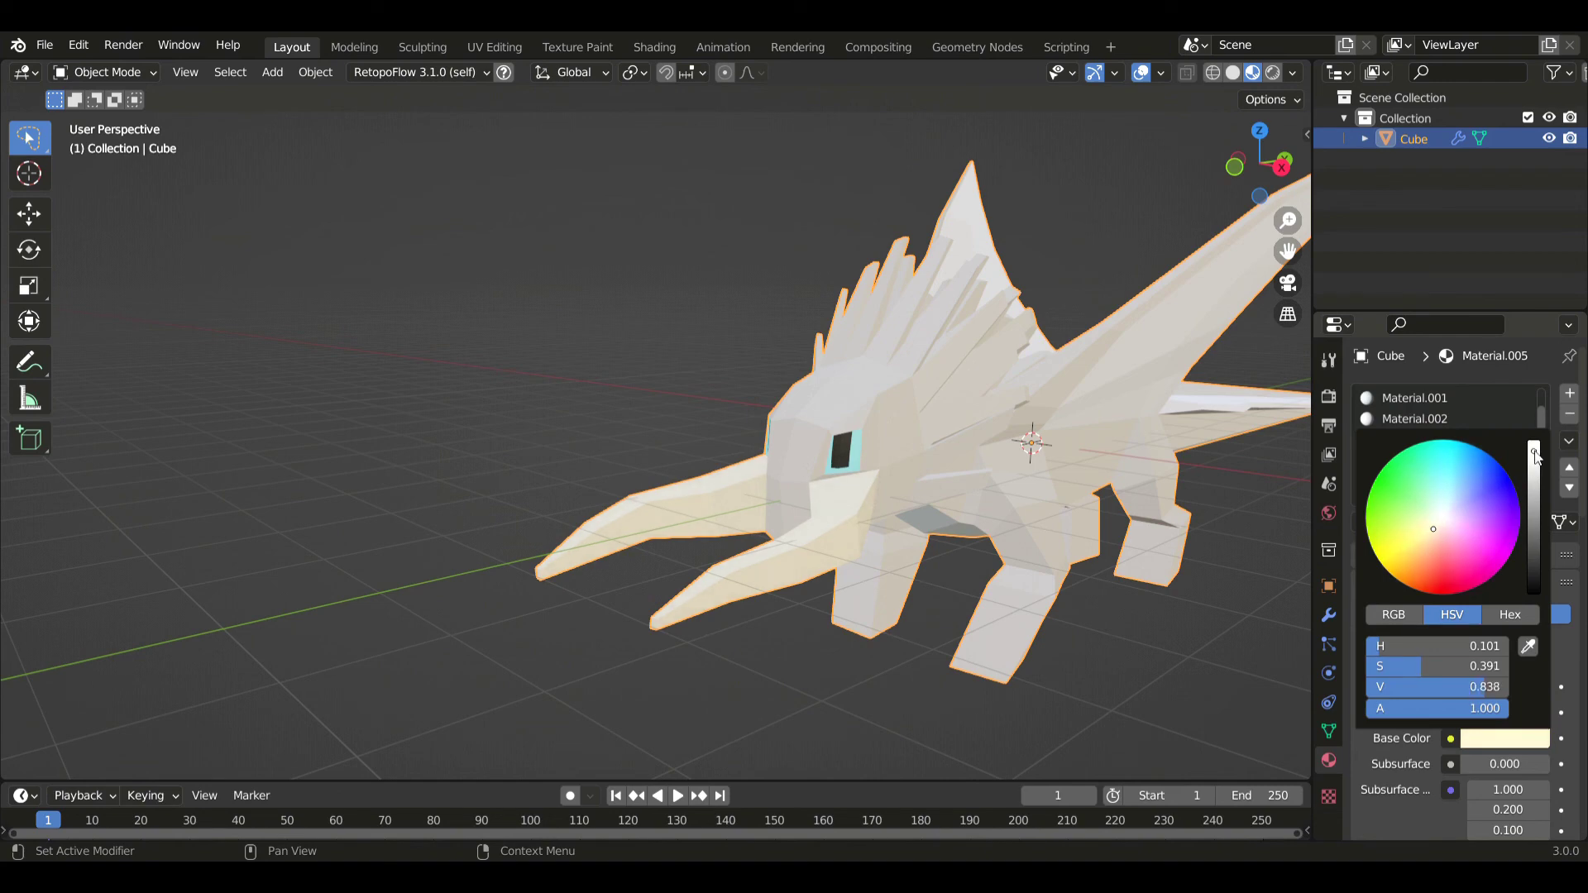
pyautogui.moveTo(1434, 532); pyautogui.dragTo(1431, 534)
pyautogui.moveTo(1243, 490); pyautogui.dragTo(905, 429, button='middle')
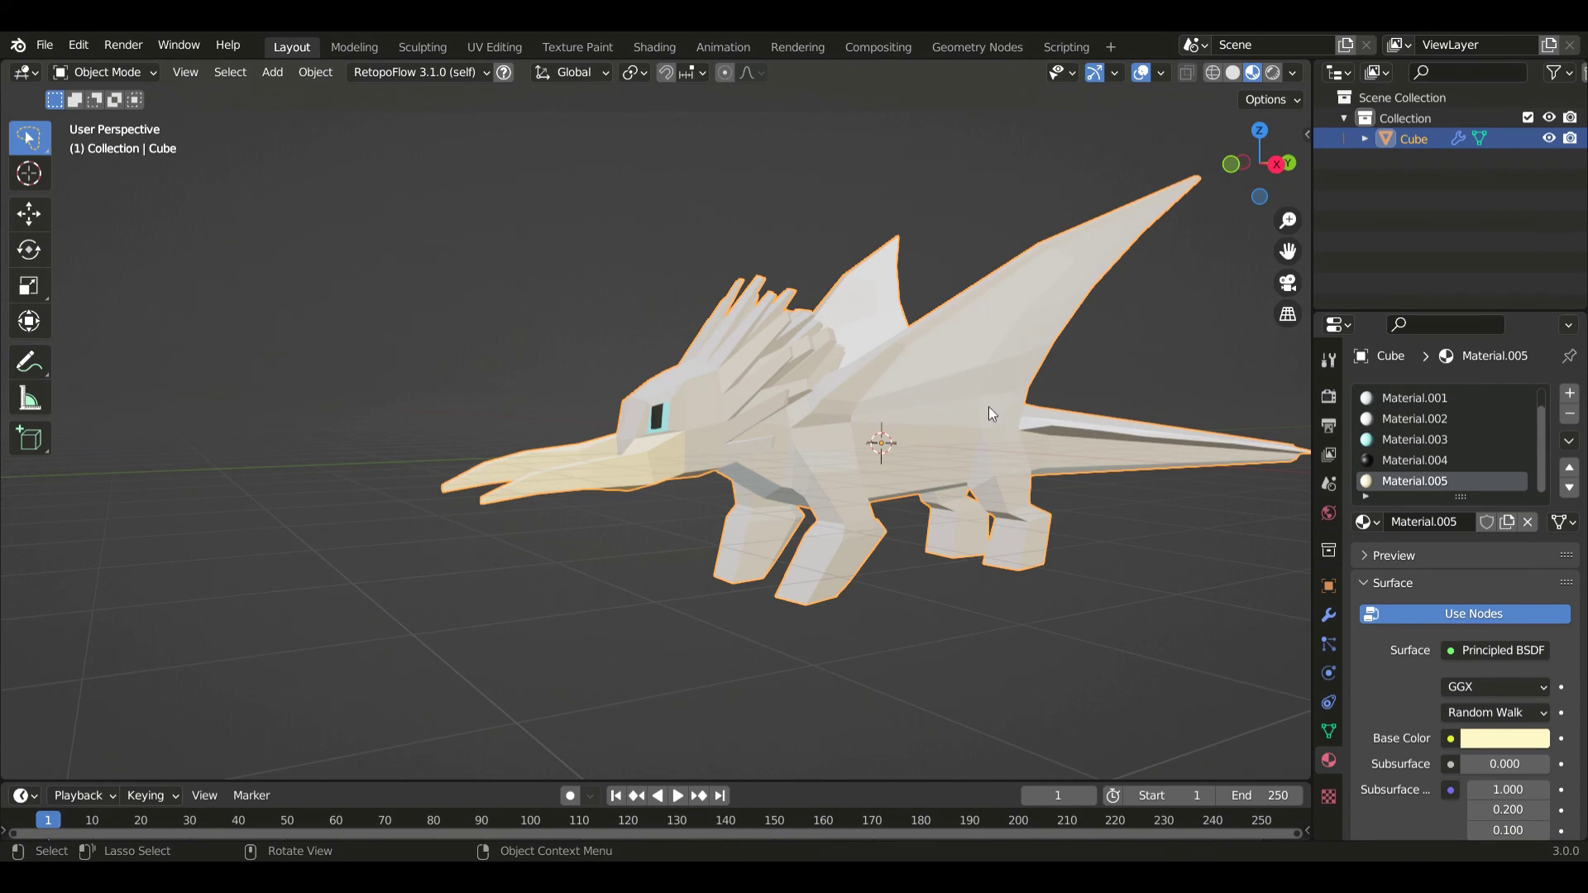
# - In Edit Mode, select only the wing membrane and tail fin faces by their assigned Material.002
pyautogui.press('Tab')
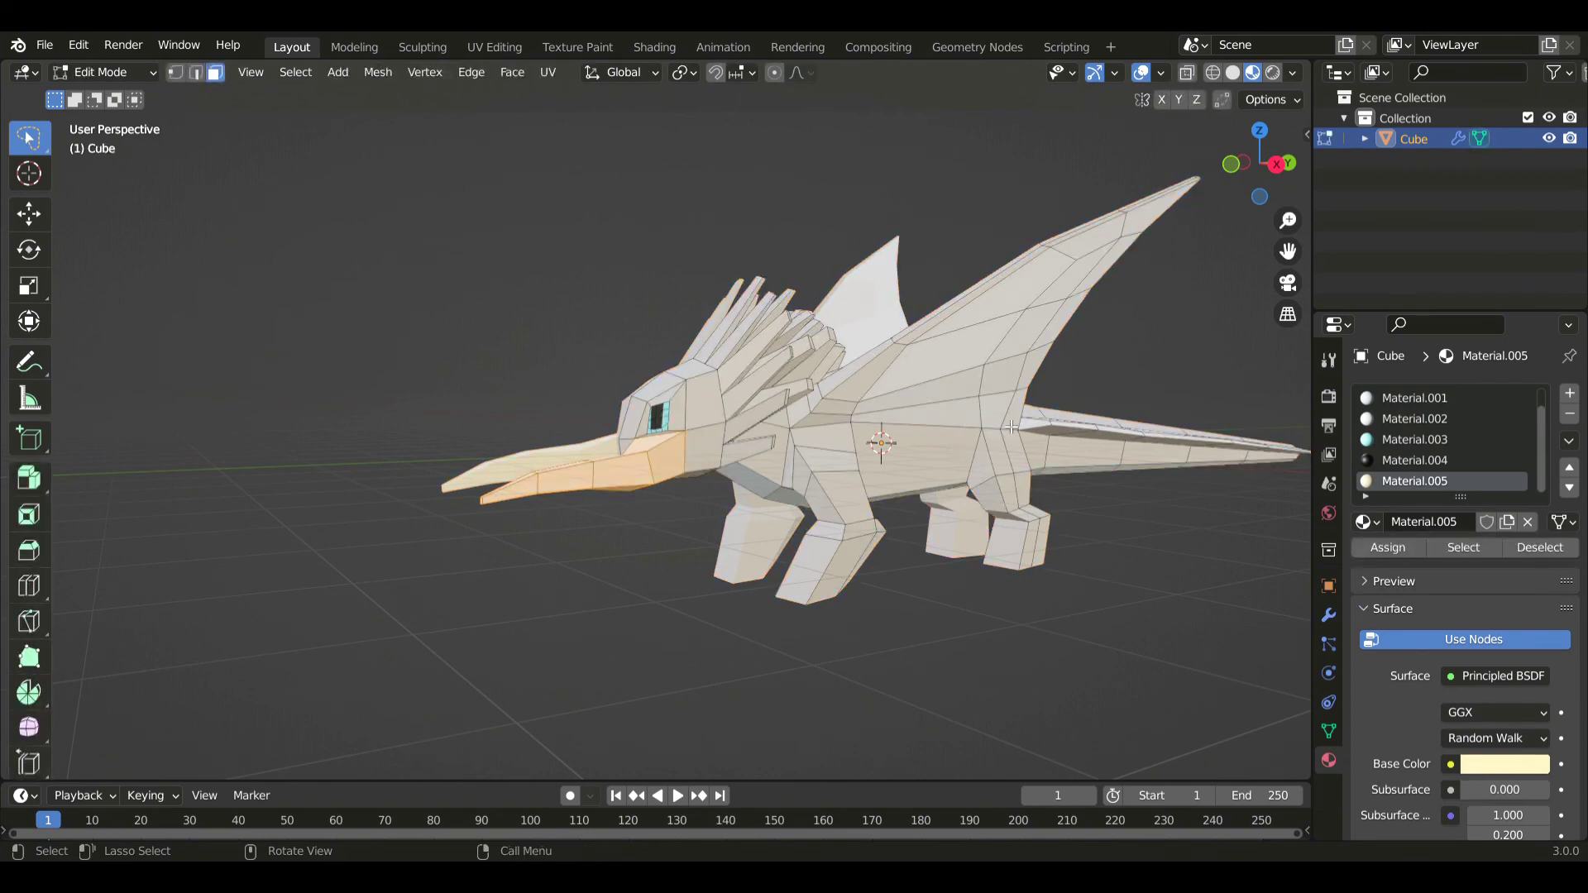
pyautogui.click(1406, 399)
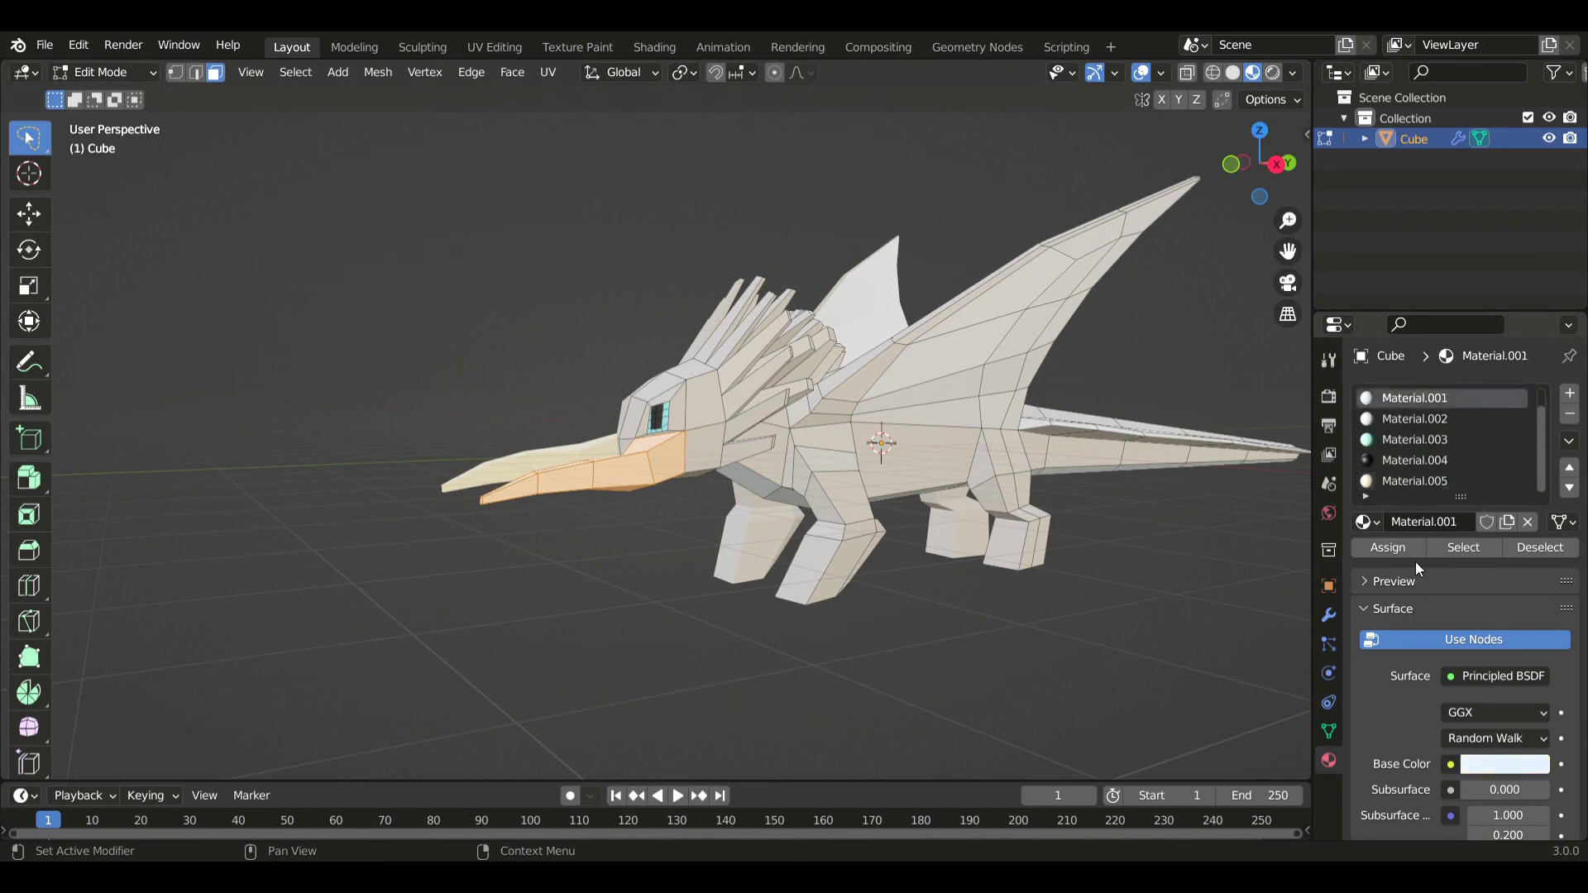
pyautogui.click(1158, 595)
pyautogui.click(1456, 544)
pyautogui.click(1400, 419)
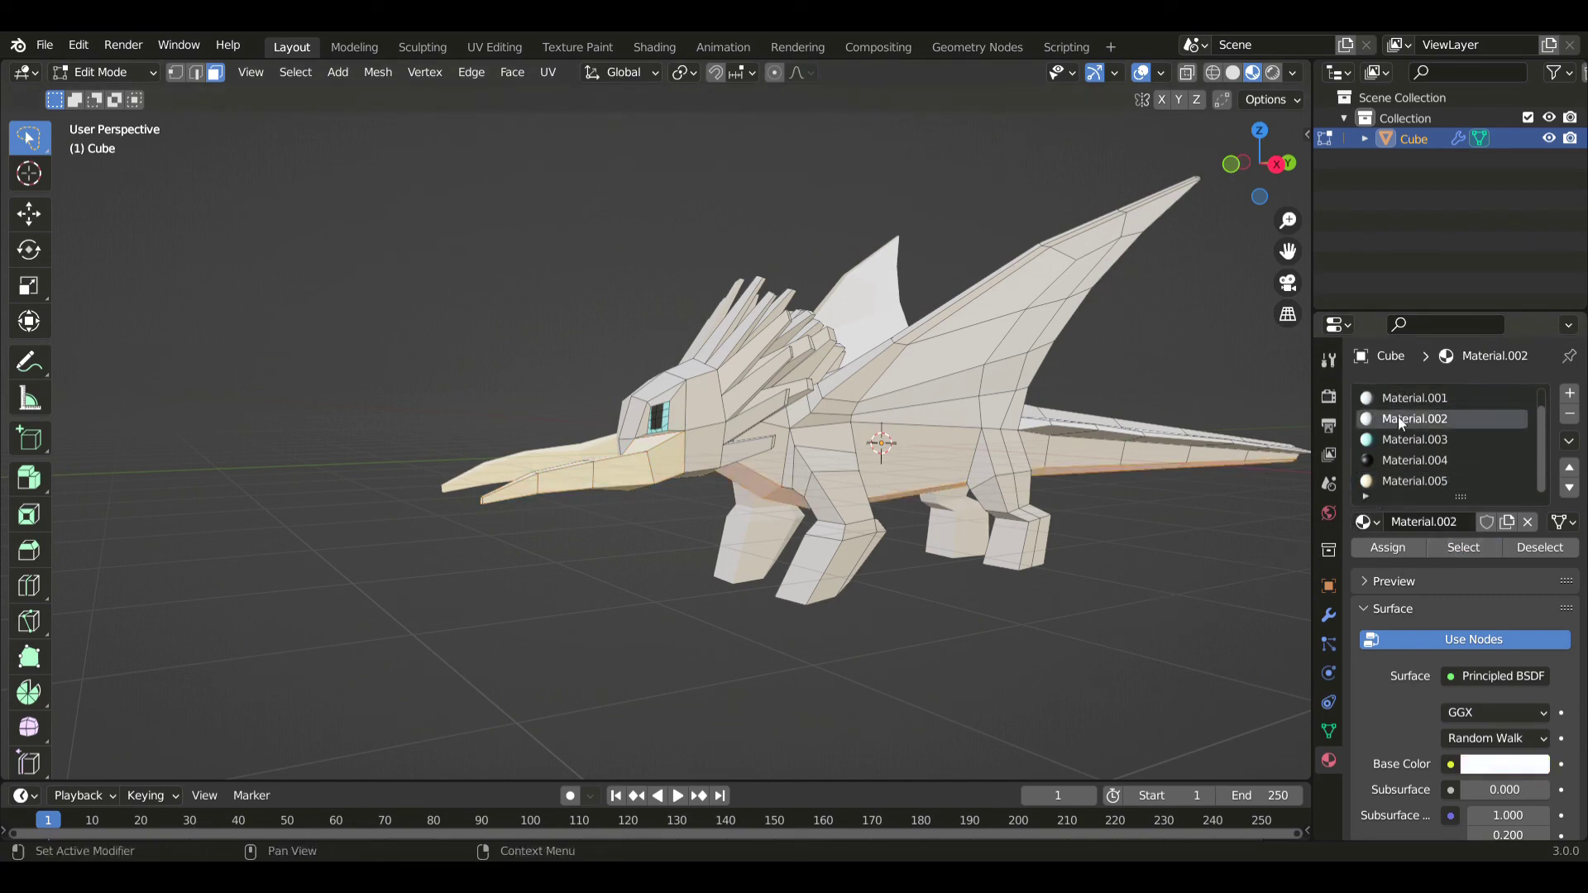
pyautogui.click(1064, 613)
pyautogui.click(1460, 548)
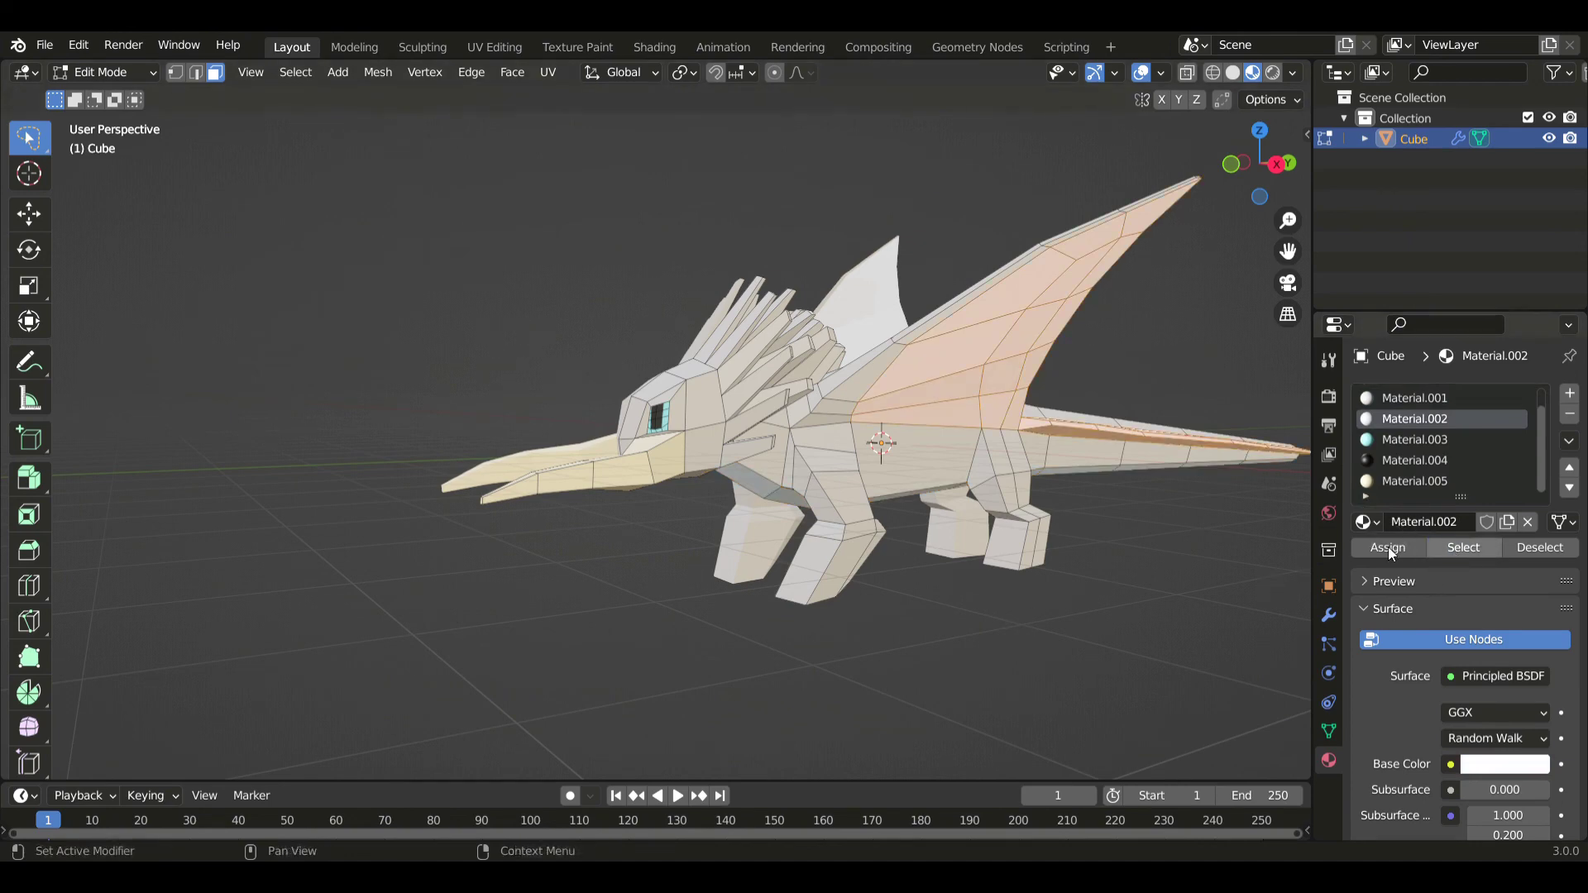
# - Try the cream Material.005 on the selected wing and tail fin faces and view it in Object Mode
pyautogui.scroll(-1, 1407, 700)
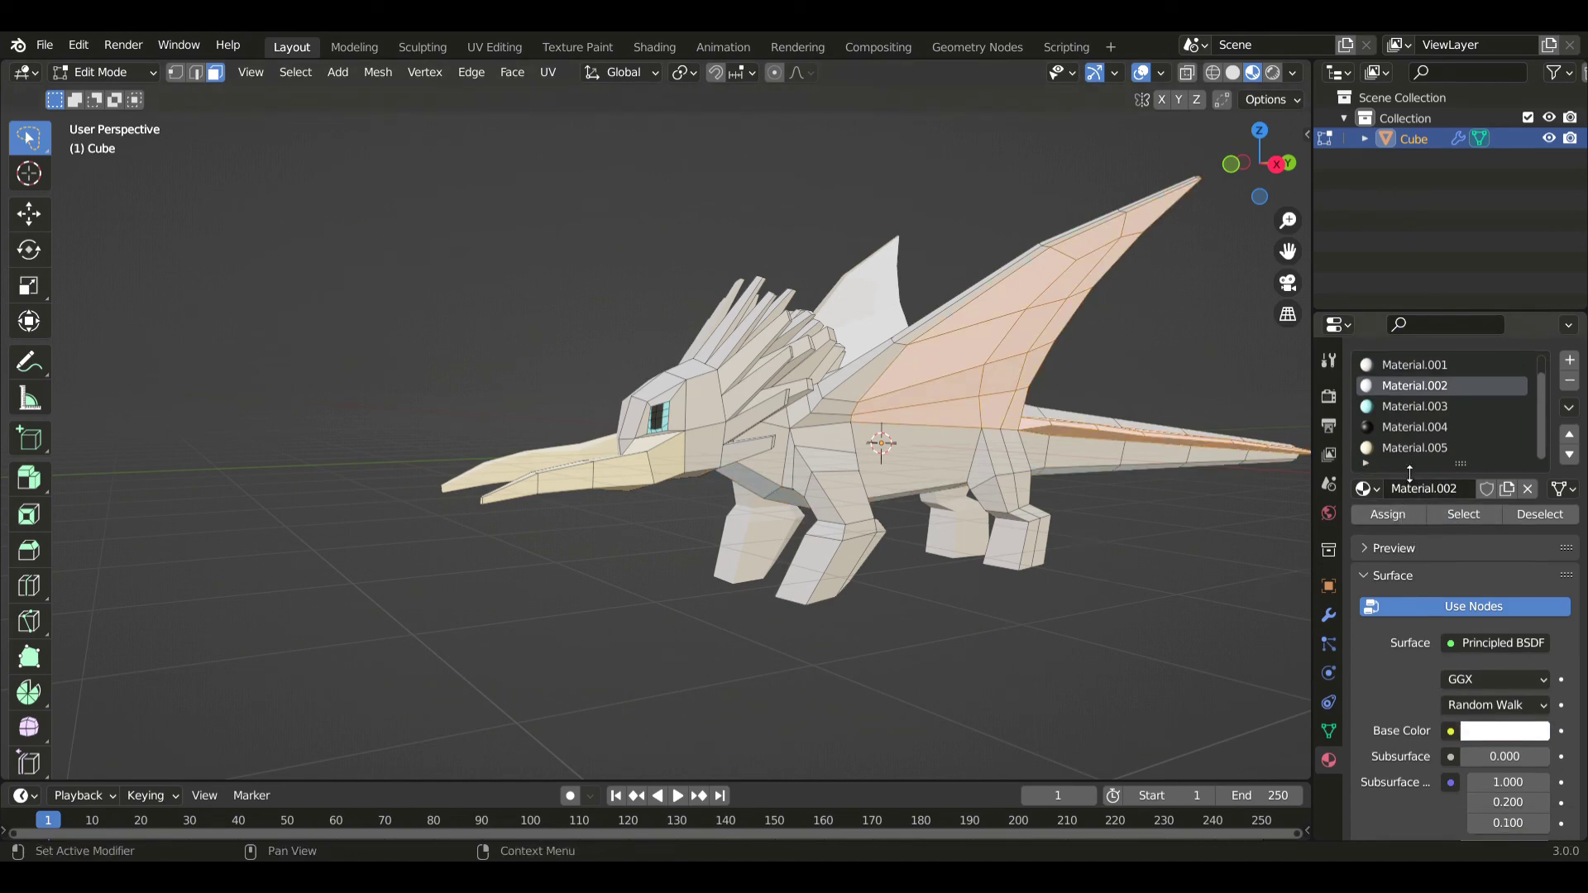
pyautogui.click(1415, 447)
pyautogui.click(1397, 515)
pyautogui.press('Tab')
pyautogui.moveTo(912, 496); pyautogui.dragTo(992, 513, button='middle')
pyautogui.click(1504, 703)
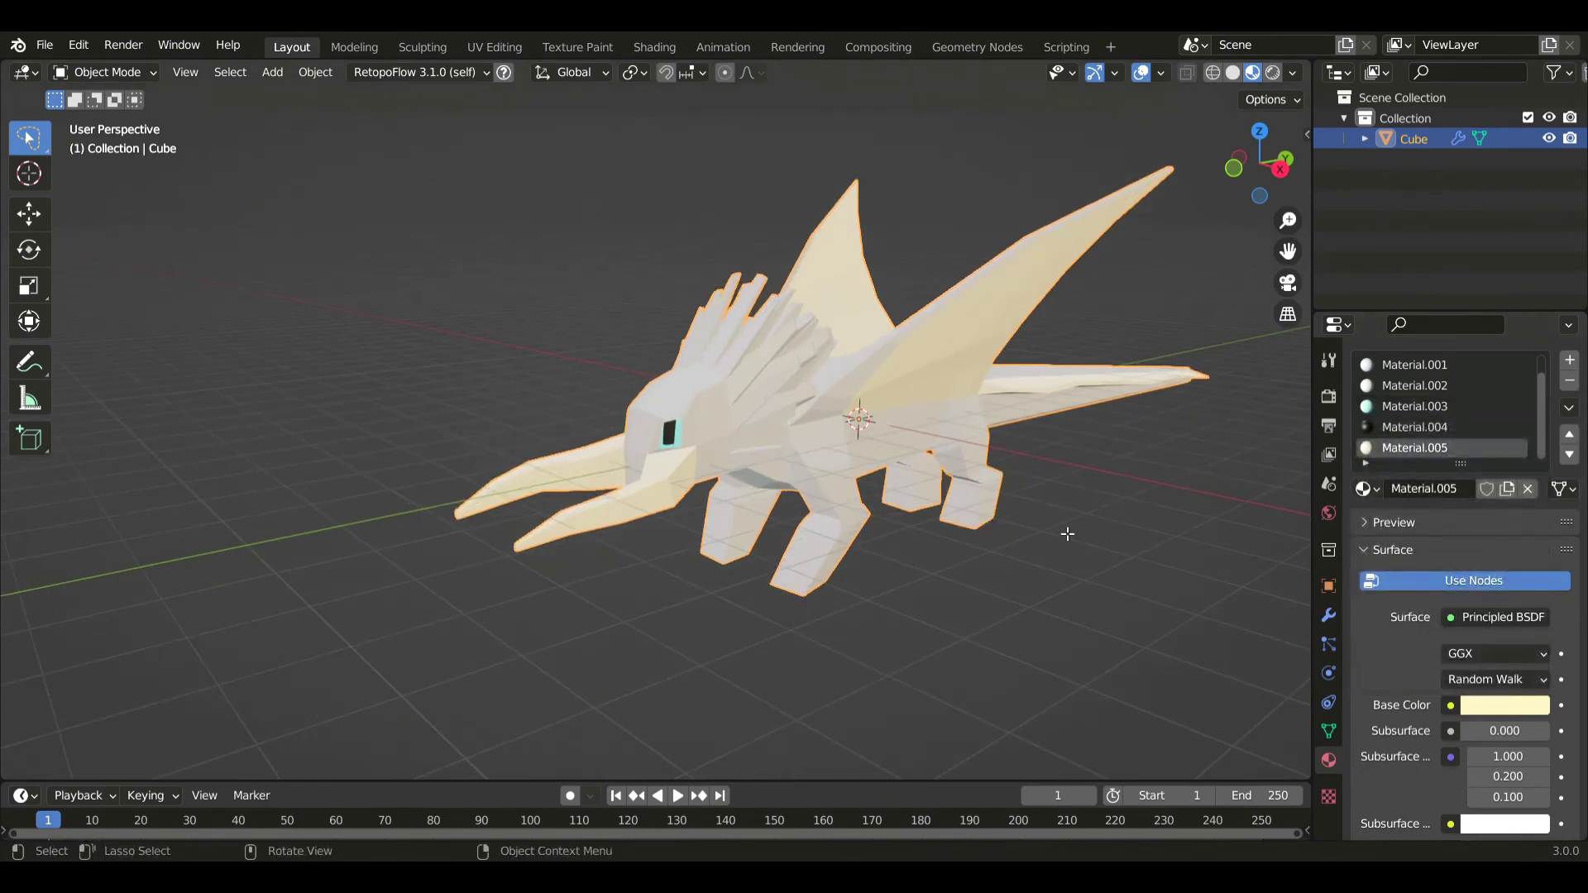
# - Assign the pale blue Material.001 to the selected wing and tail fin faces, and return to Object Mode
pyautogui.press('Tab')
pyautogui.scroll(1, 1422, 375)
pyautogui.click(1403, 365)
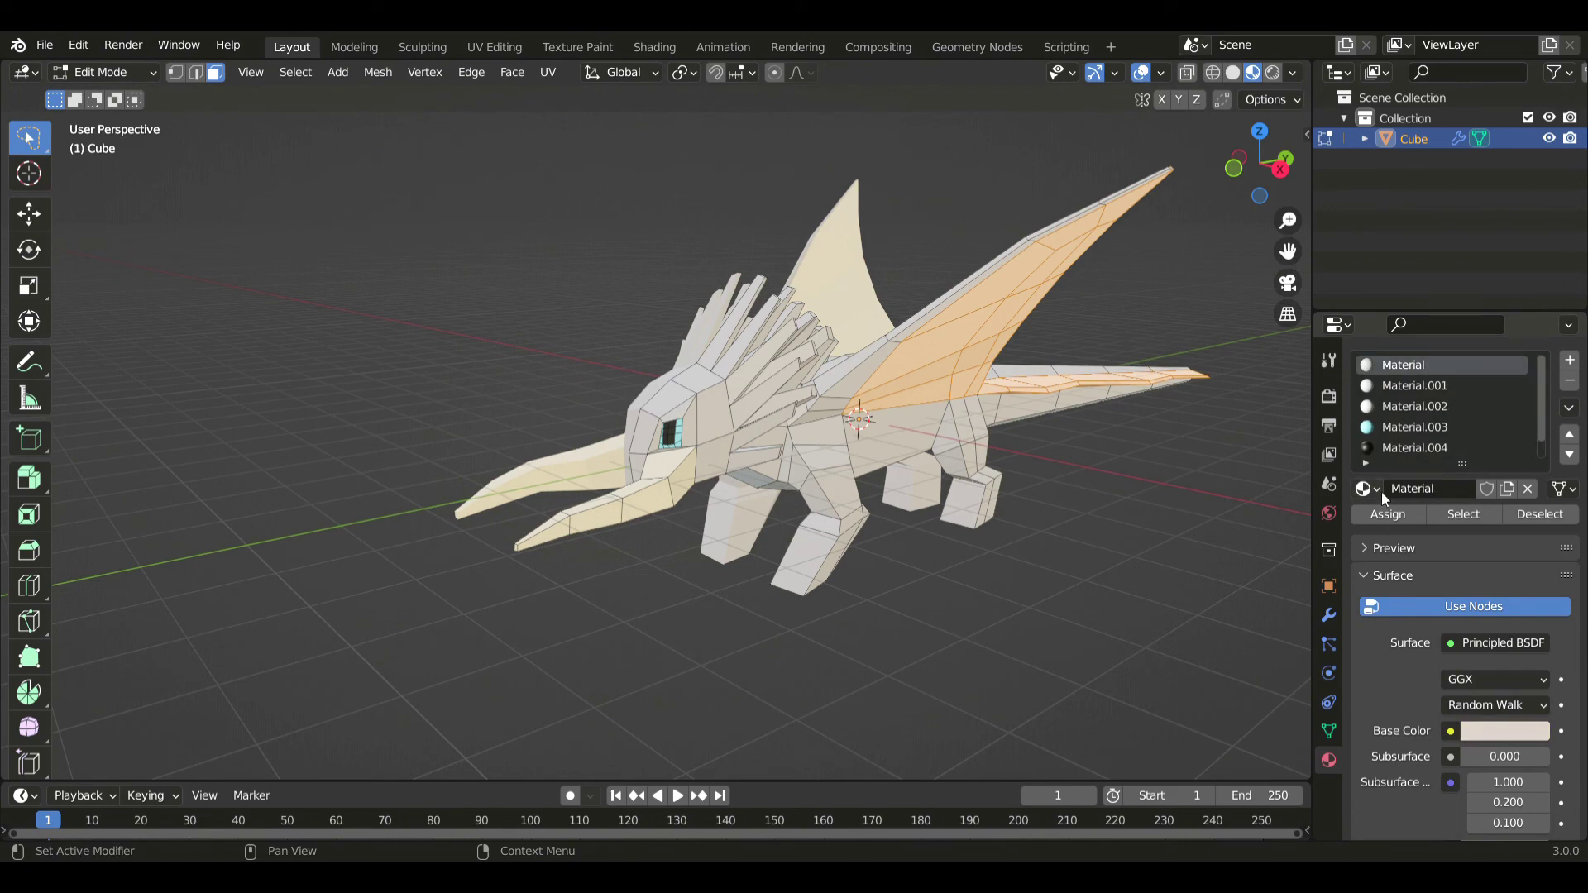
pyautogui.click(1409, 385)
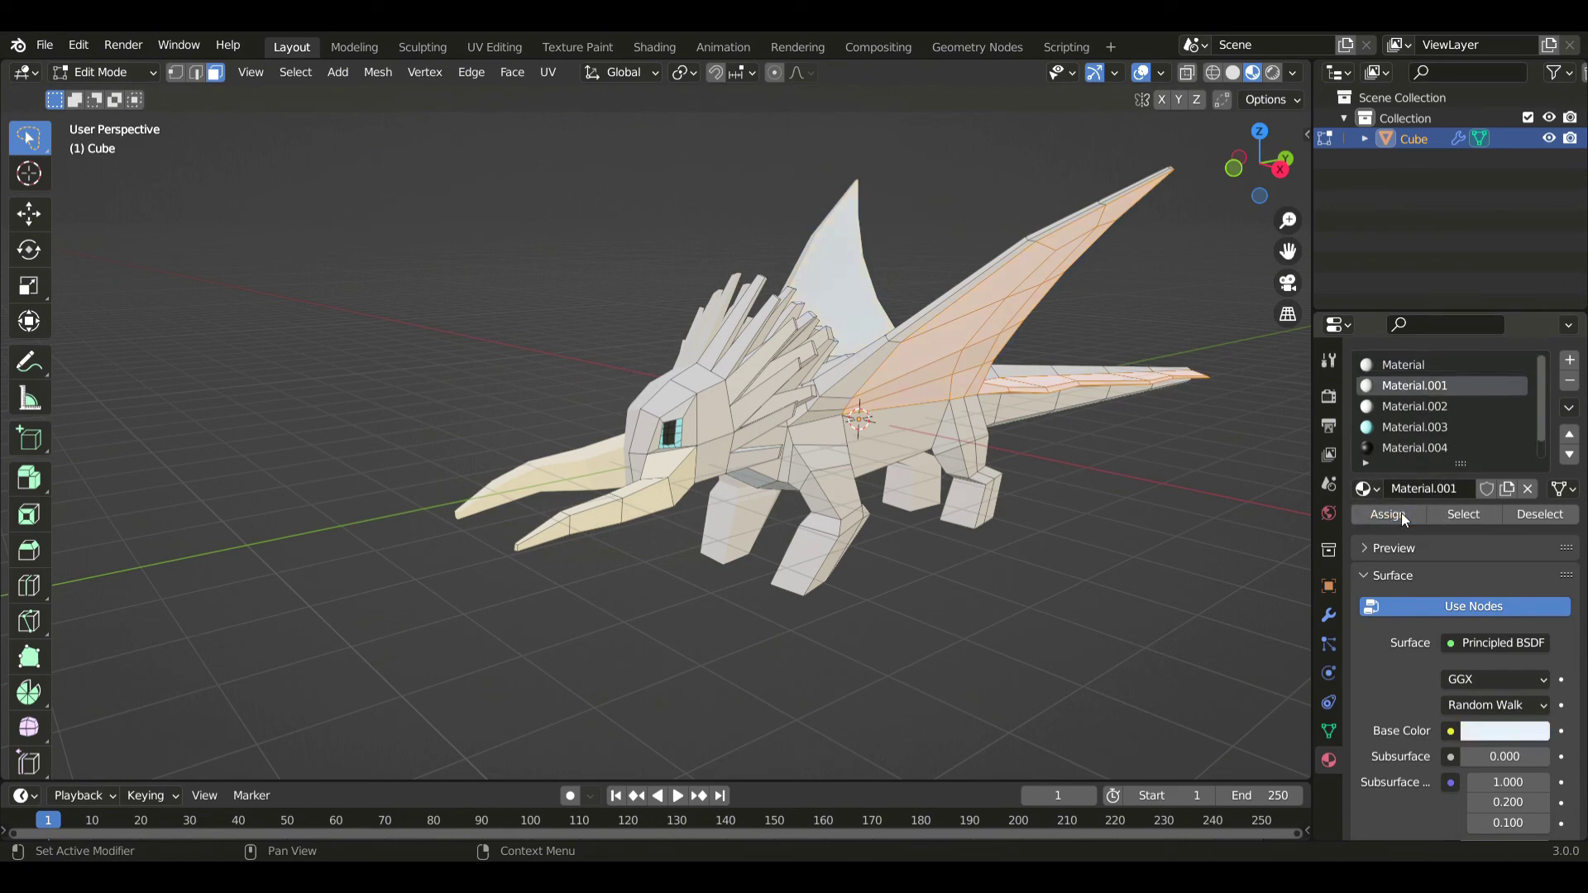
pyautogui.press('Tab')
pyautogui.scroll(-1, 981, 469)
pyautogui.moveTo(981, 470); pyautogui.dragTo(996, 449, button='middle')
pyautogui.scroll(2, 827, 448)
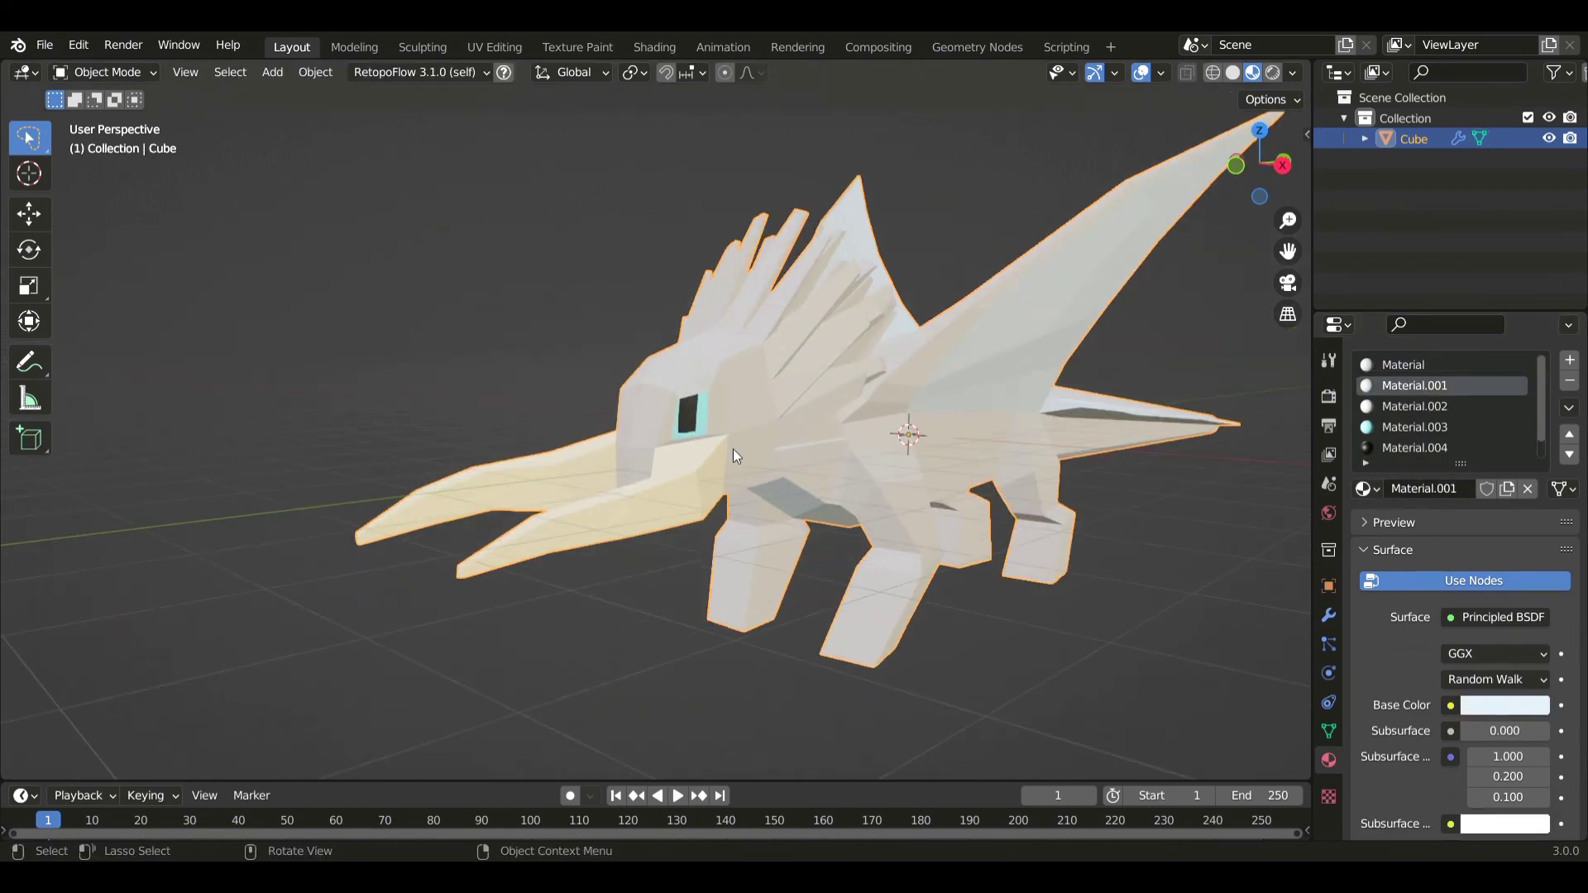
pyautogui.moveTo(733, 449); pyautogui.dragTo(791, 434, button='middle')
# - In right side view, select the end faces of all the mane spikes behind the head in see-through Edit Mode
pyautogui.press('KP_3')
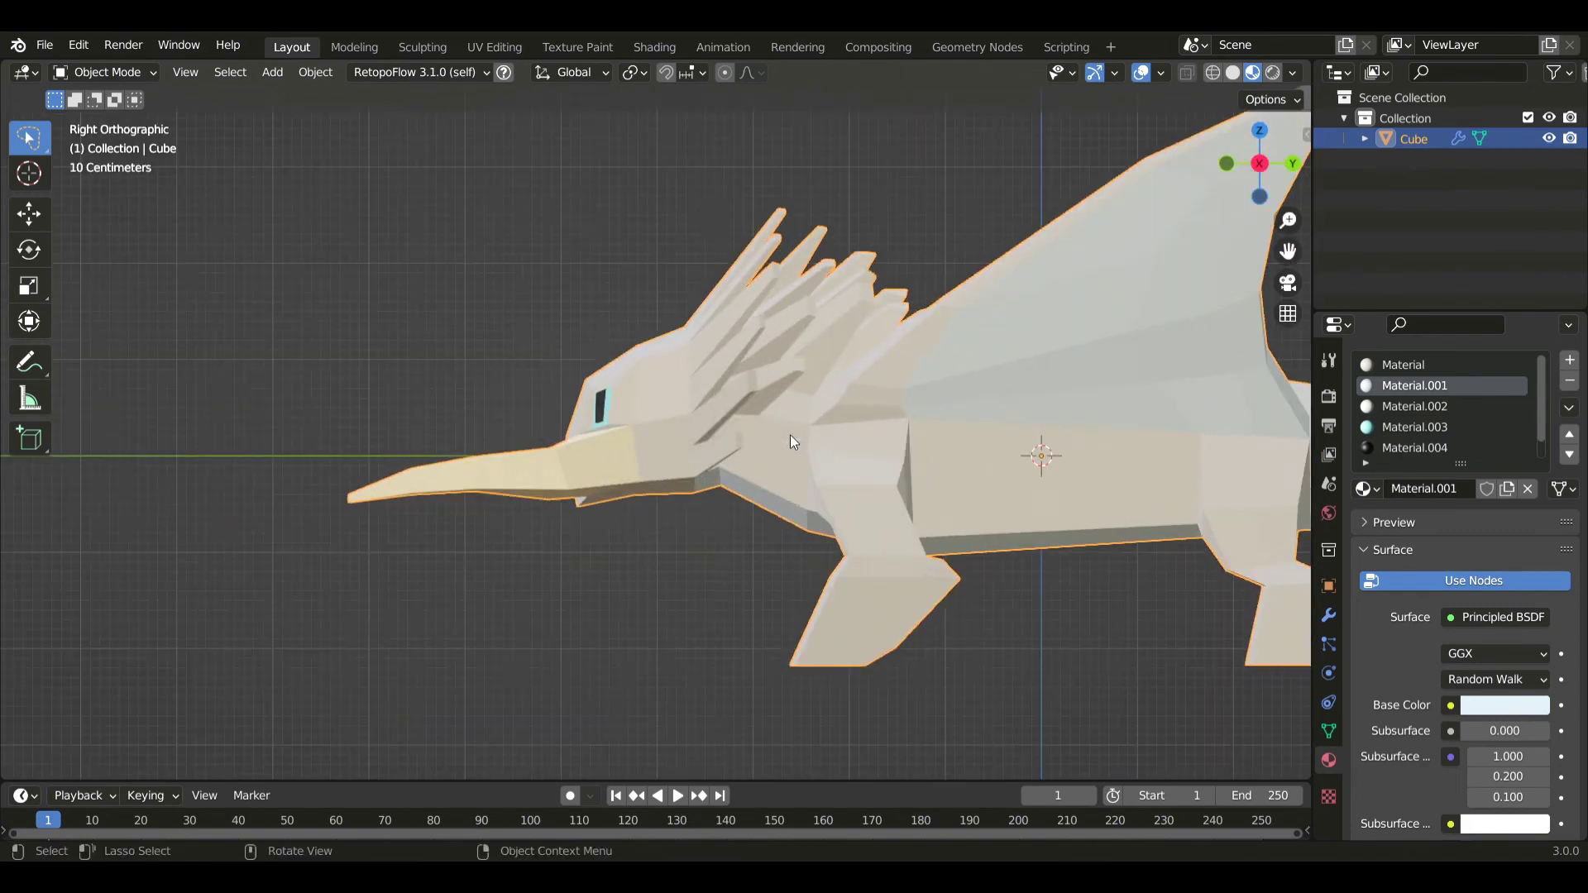
pyautogui.keyDown('shift'); pyautogui.moveTo(869, 326); pyautogui.dragTo(766, 384, button='middle'); pyautogui.keyUp('shift')
pyautogui.click(1407, 443)
pyautogui.scroll(-1, 1407, 442)
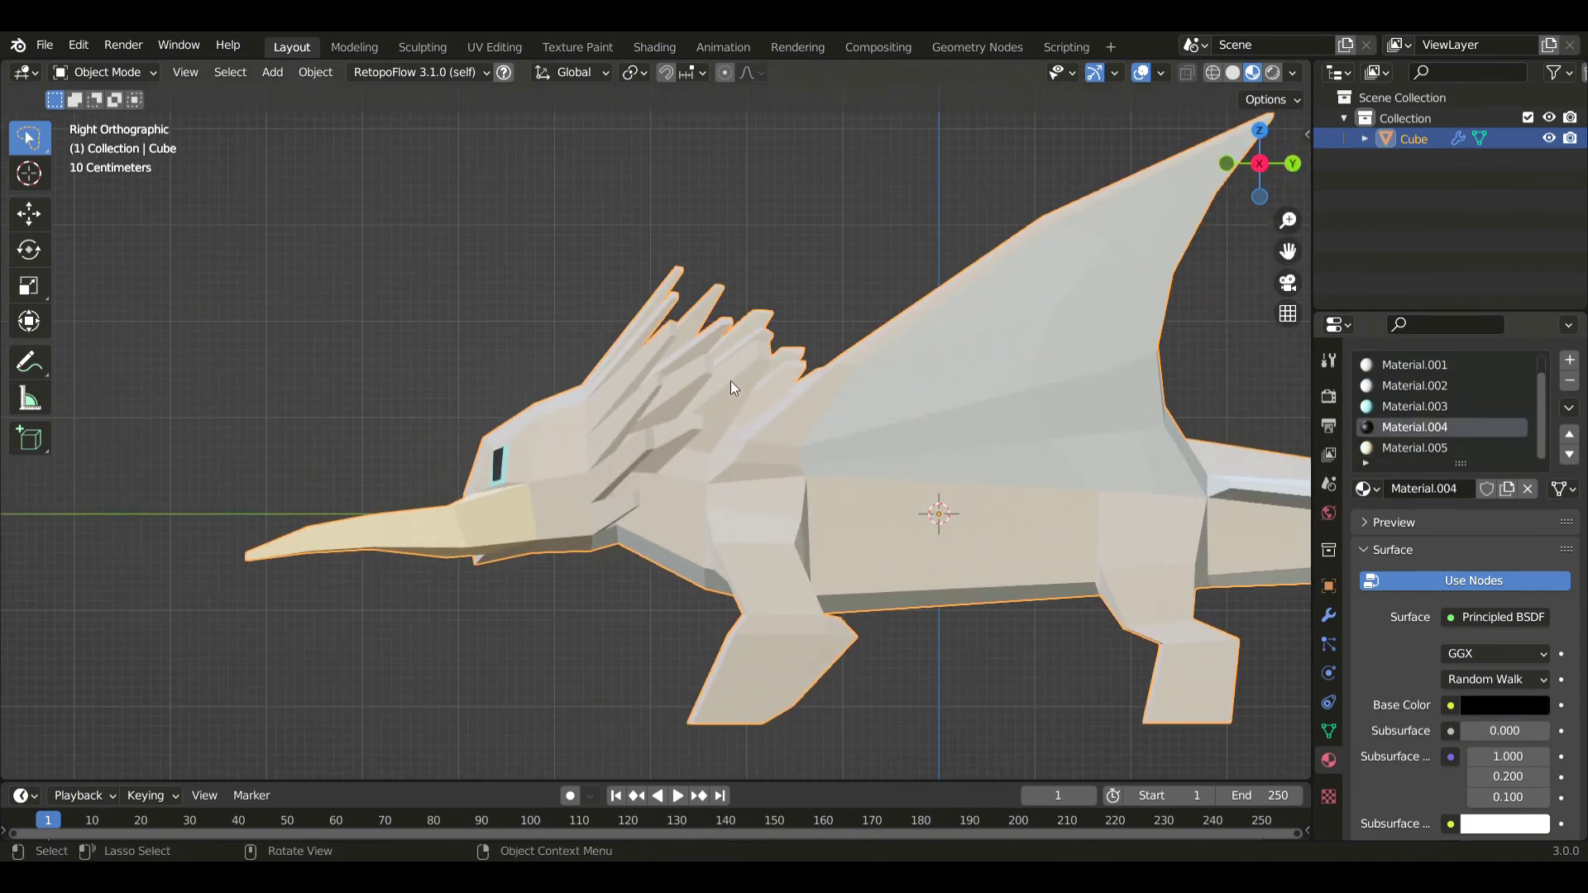
pyautogui.press('Tab')
pyautogui.scroll(4, 695, 248)
pyautogui.click(692, 259)
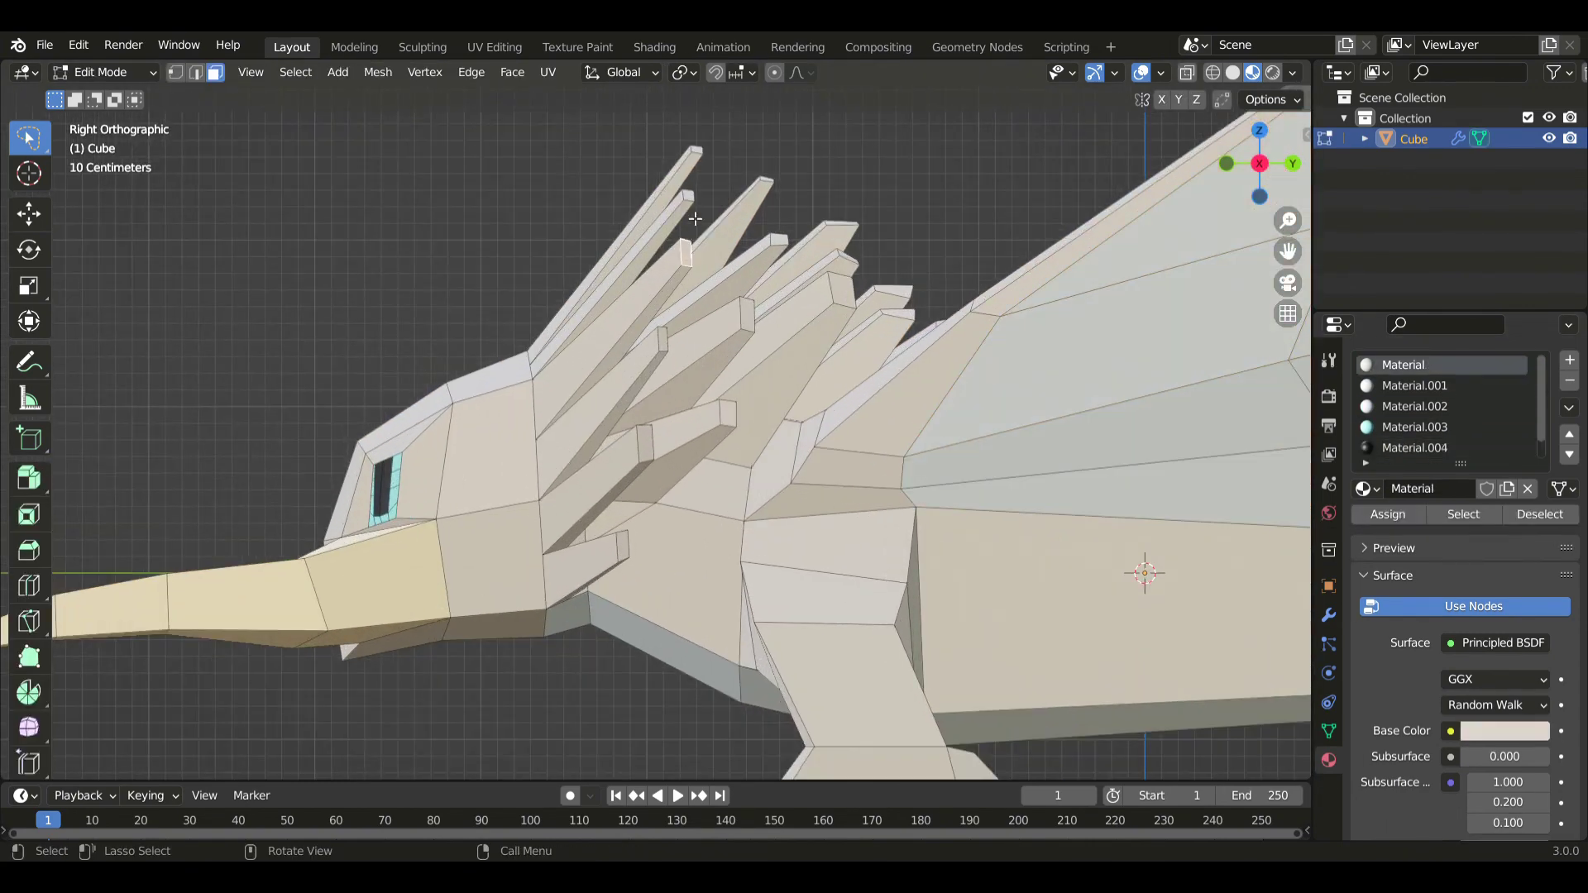
pyautogui.hotkey('alt', 'z')
pyautogui.keyDown('shift'); pyautogui.moveTo(639, 99); pyautogui.dragTo(879, 269); pyautogui.keyUp('shift')
pyautogui.keyDown('shift'); pyautogui.click(809, 274); pyautogui.keyUp('shift')
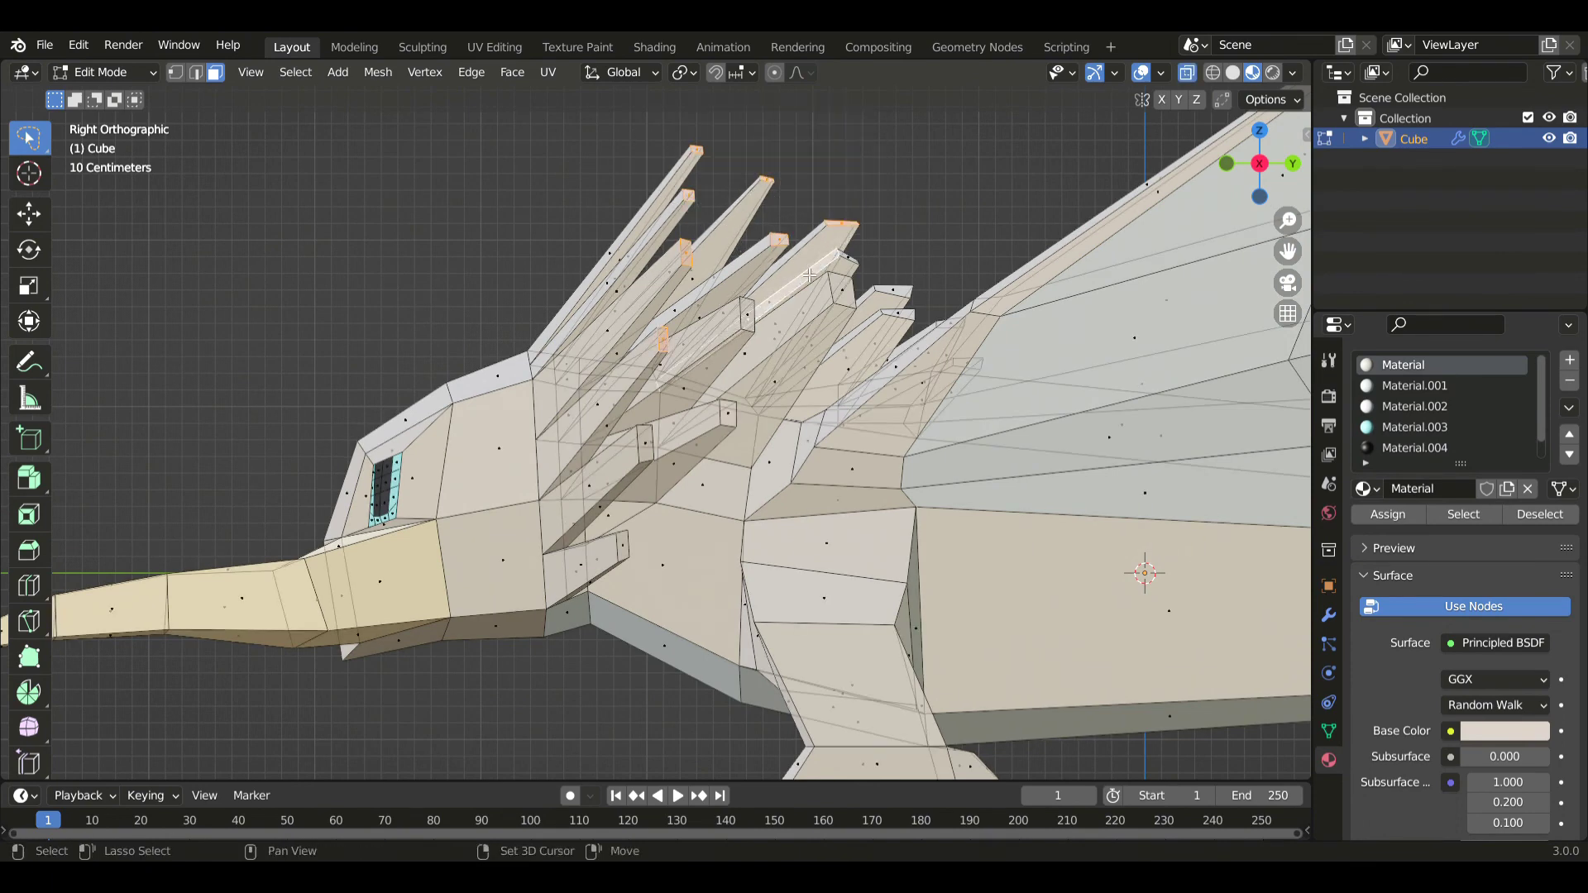
pyautogui.keyDown('shift'); pyautogui.click(769, 309); pyautogui.keyUp('shift')
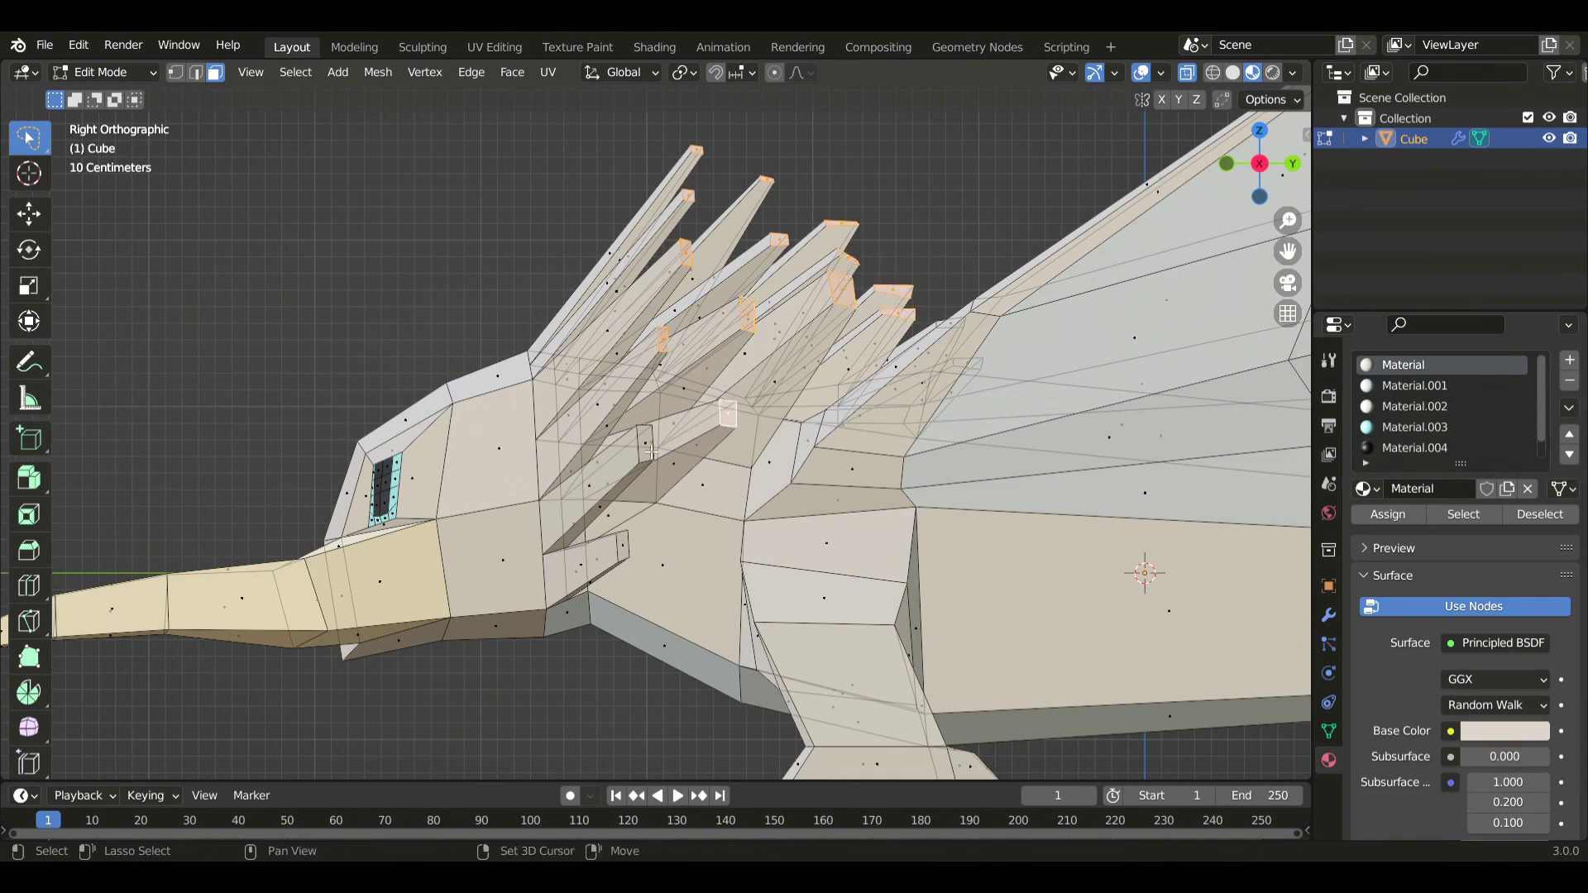
# - Turn off the see-through display and assign the black Material.004 to the selected spike tip faces
pyautogui.hotkey('alt', 'z')
pyautogui.moveTo(629, 553); pyautogui.dragTo(994, 455, button='middle')
pyautogui.moveTo(1034, 508); pyautogui.dragTo(1109, 488, button='middle')
pyautogui.click(1403, 449)
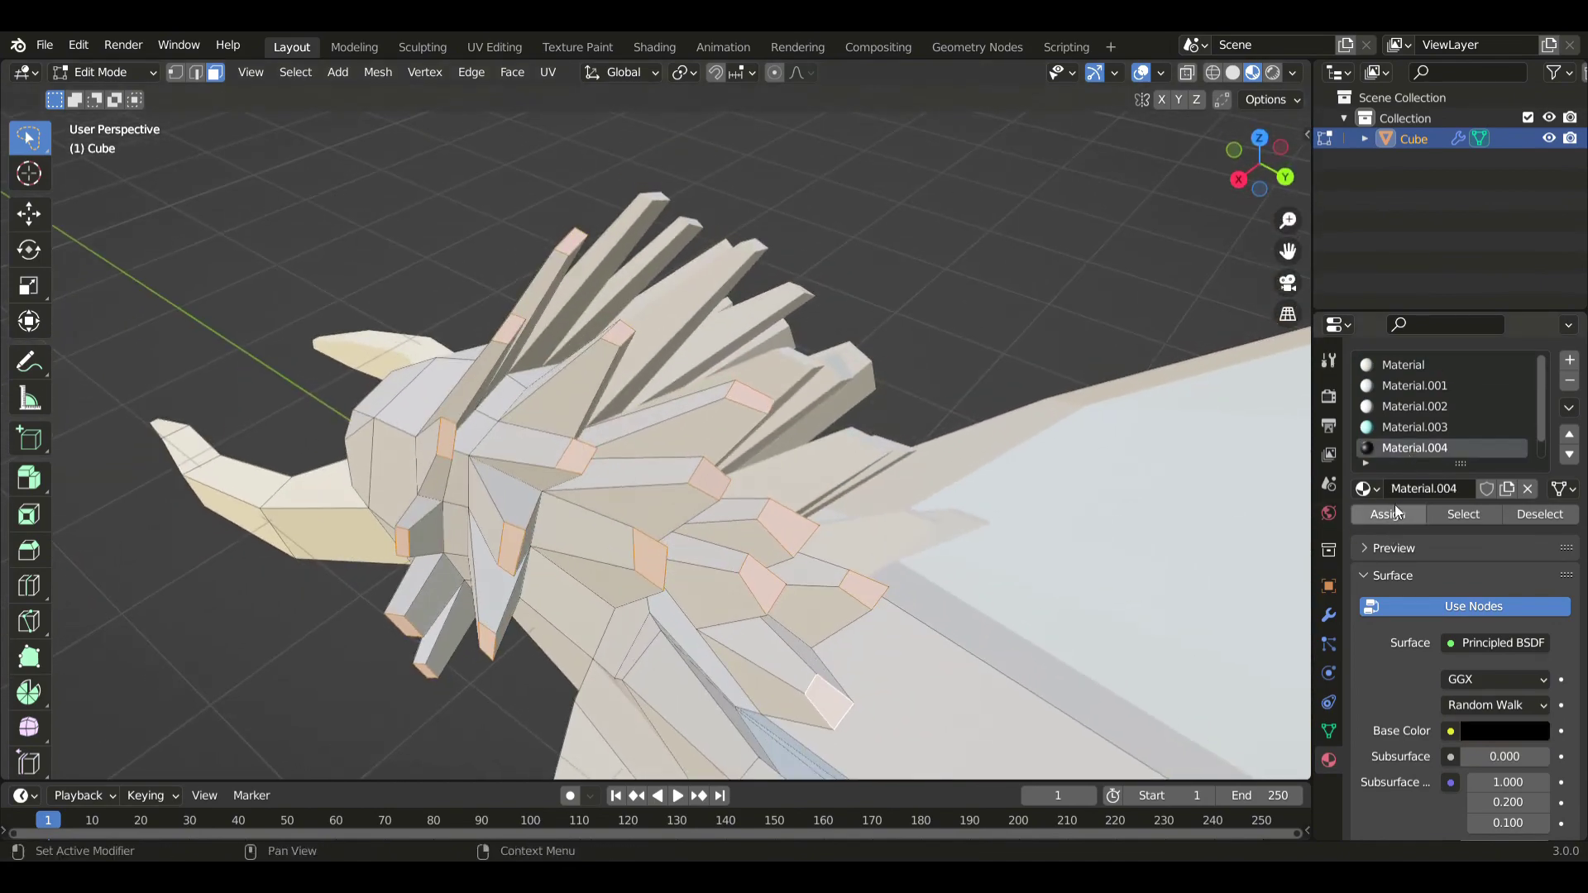
pyautogui.click(1390, 512)
# - Return to Object Mode and inspect the whole coloured dragon from several angles
pyautogui.press('Tab')
pyautogui.scroll(-5, 658, 513)
pyautogui.moveTo(658, 513); pyautogui.dragTo(935, 389, button='middle')
pyautogui.scroll(-5, 935, 389)
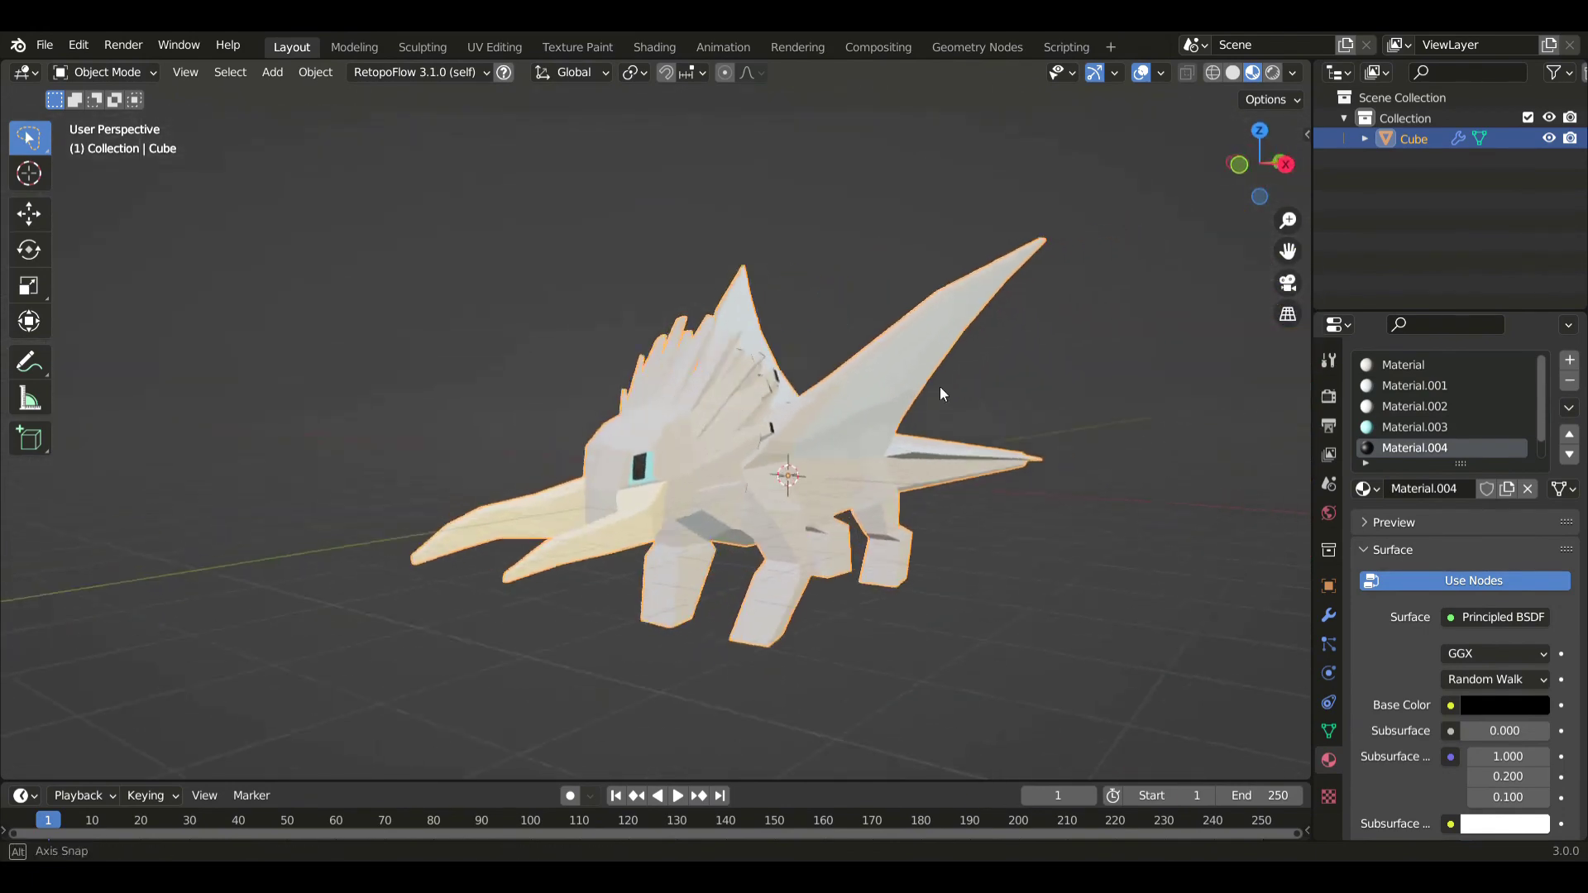
pyautogui.scroll(1, 900, 410)
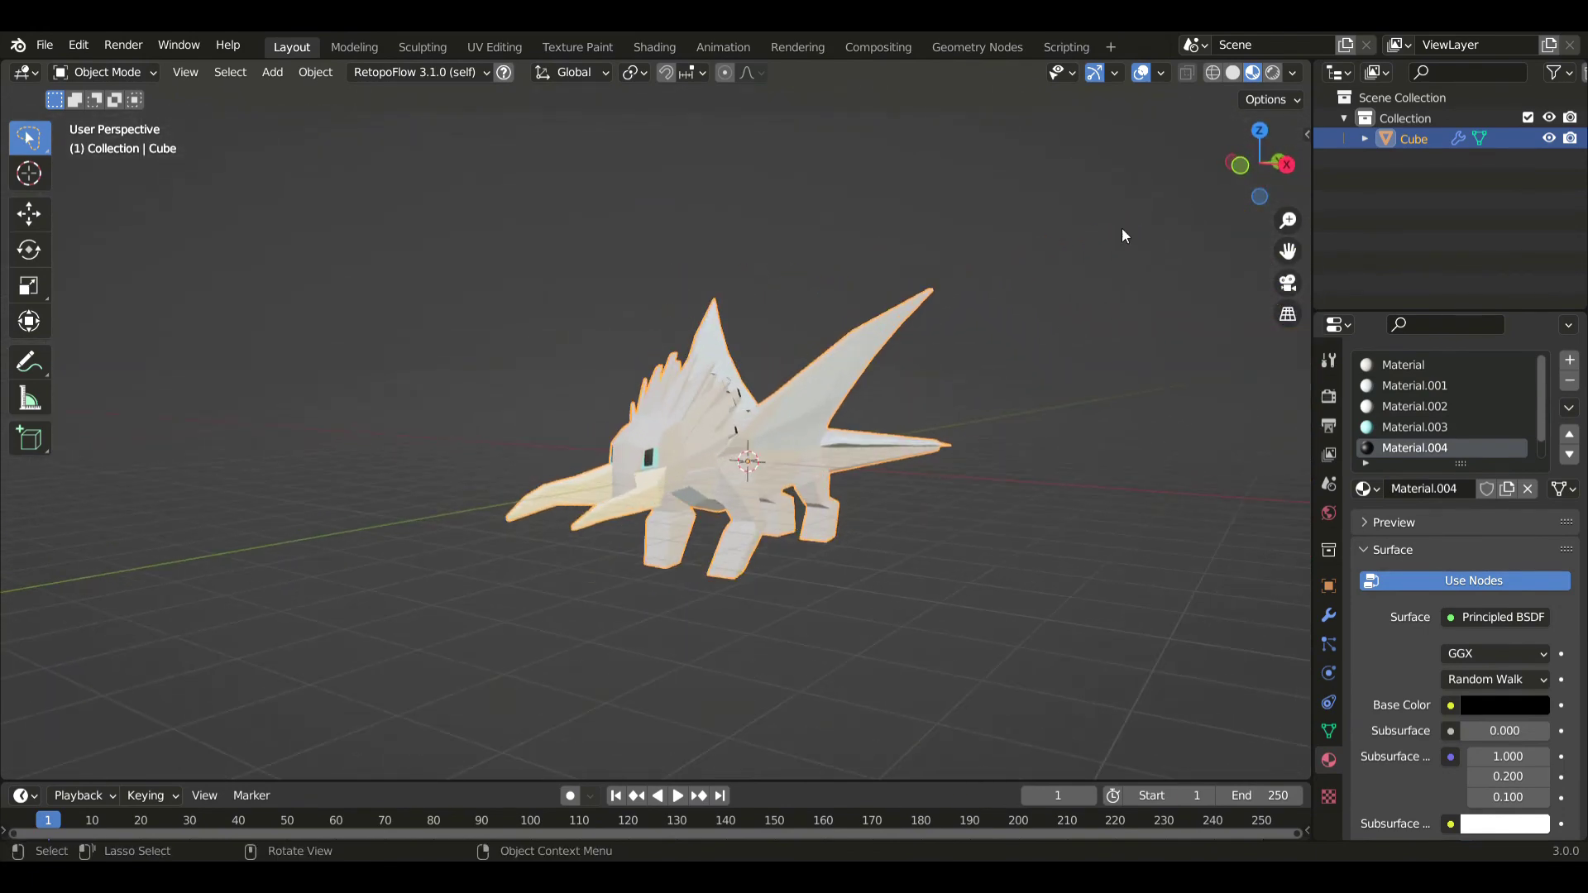
pyautogui.click(1009, 372)
pyautogui.moveTo(1009, 371); pyautogui.dragTo(771, 422, button='middle')
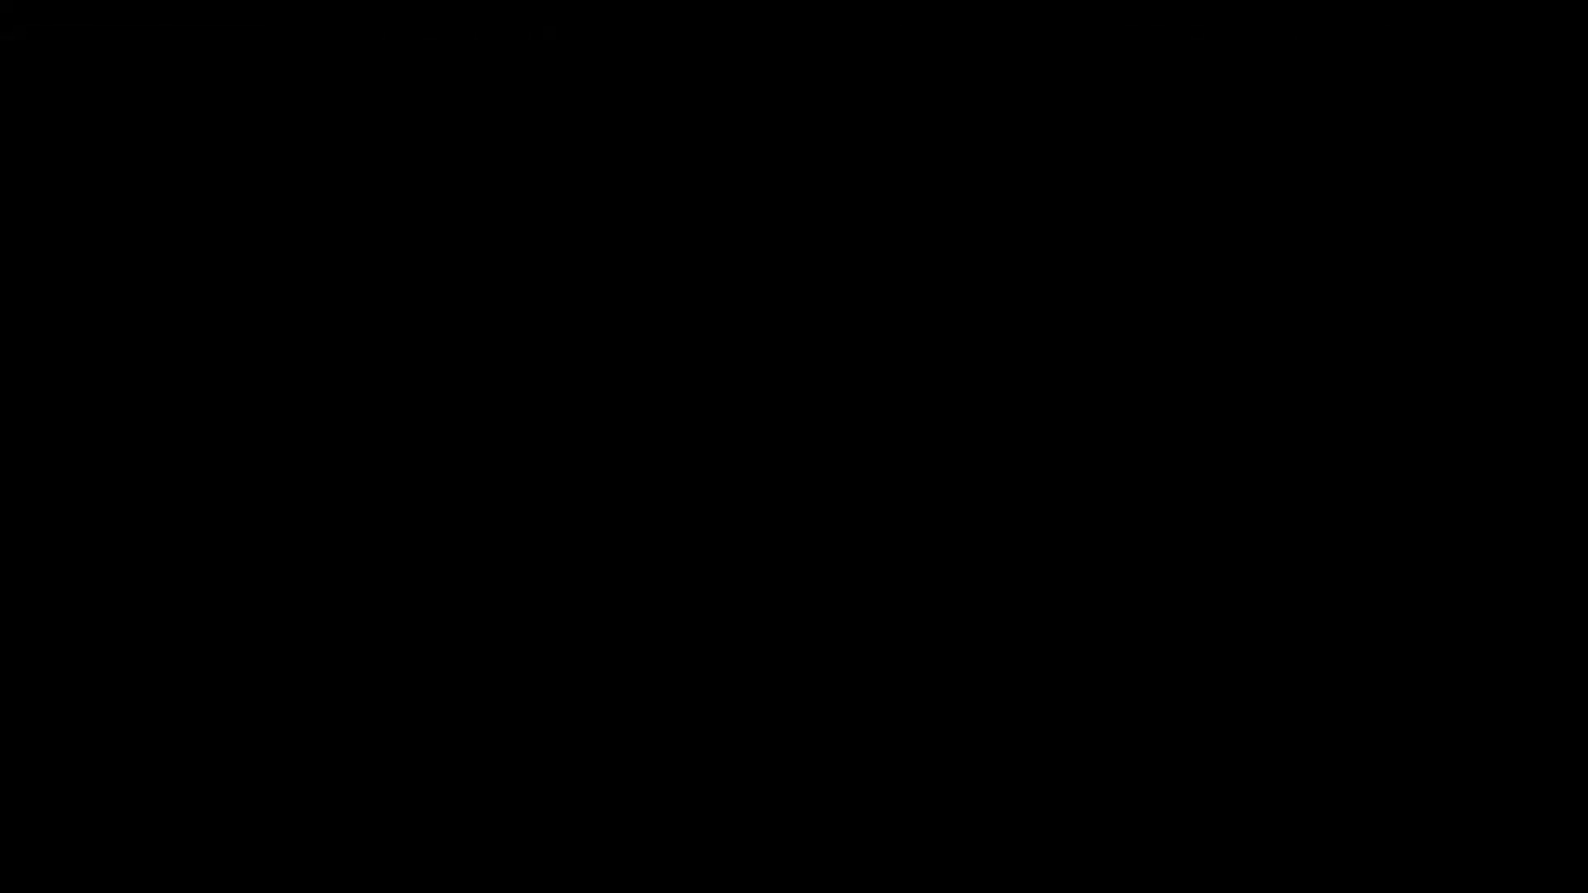